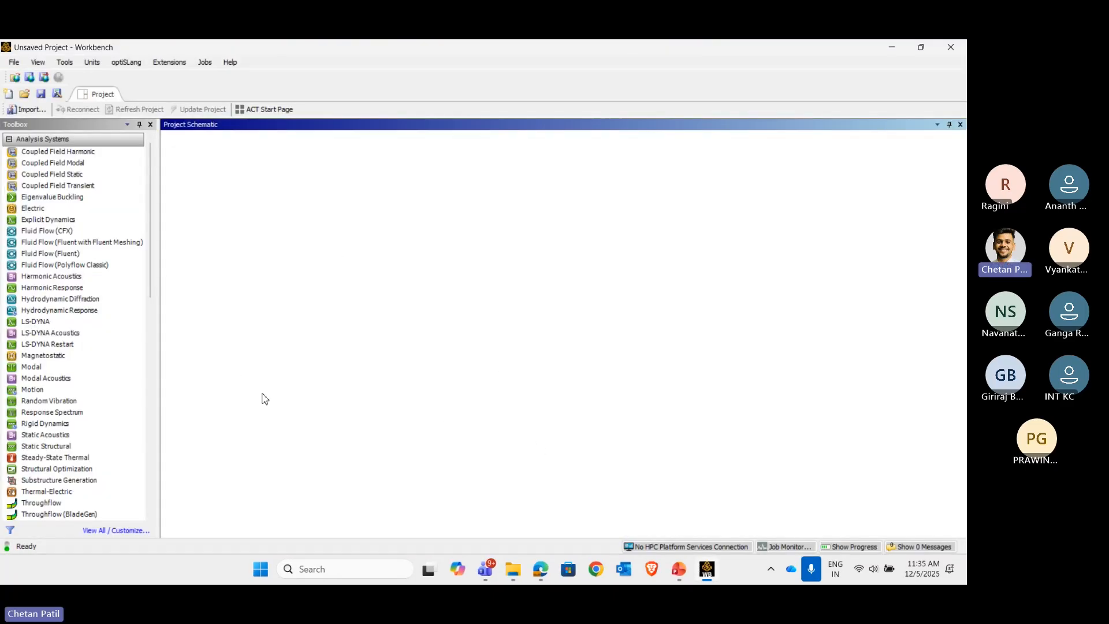
- Add an ACP (Pre) component system to the empty project schematic
scroll(89, 361, "down", 10)
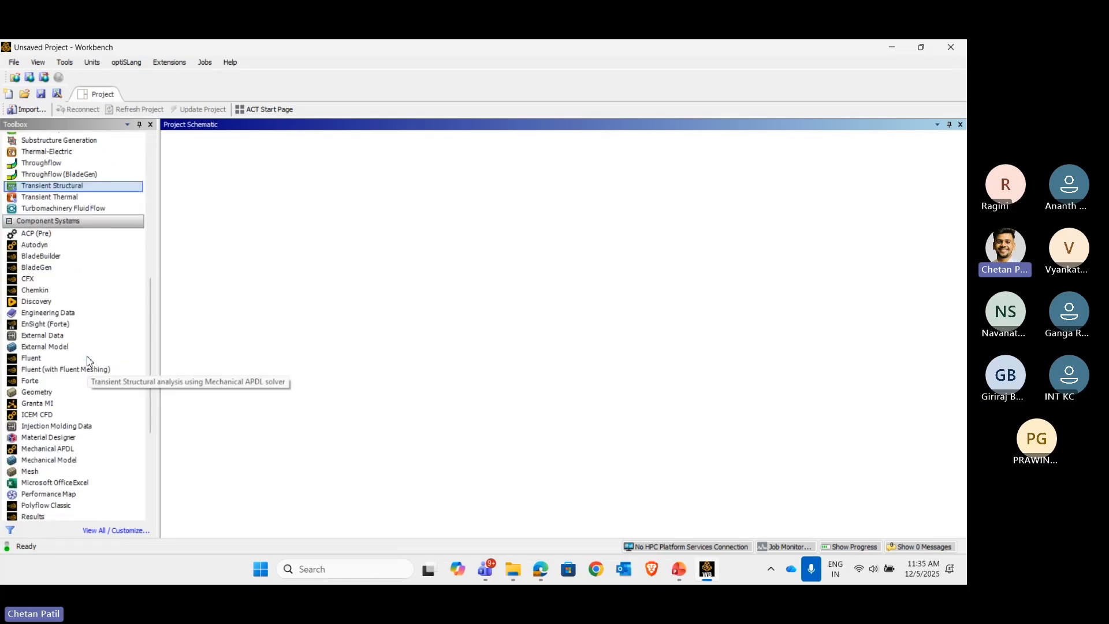
left_click(24, 234)
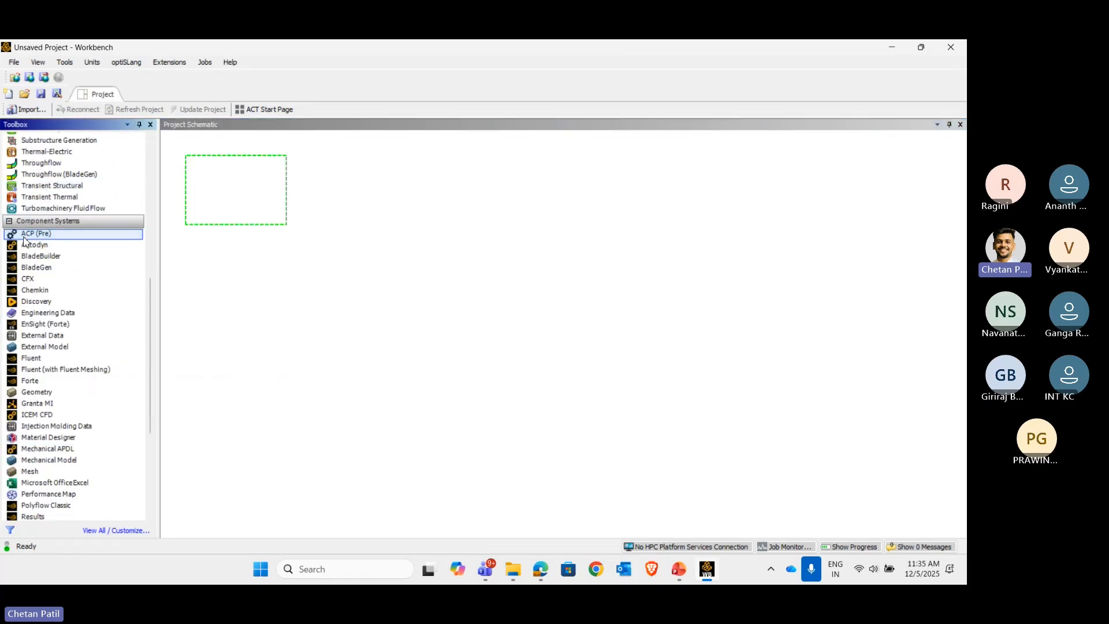
left_click_drag(25, 241, 258, 183)
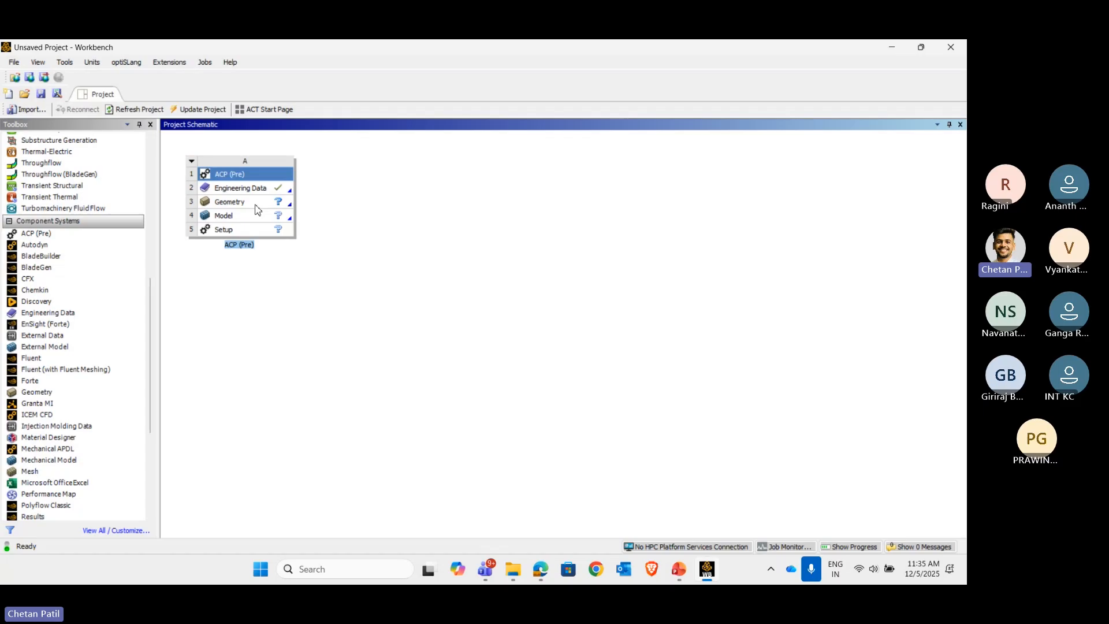
- Open the ACP (Pre) system's Engineering Data and delete the Structural Steel material
double_click(256, 188)
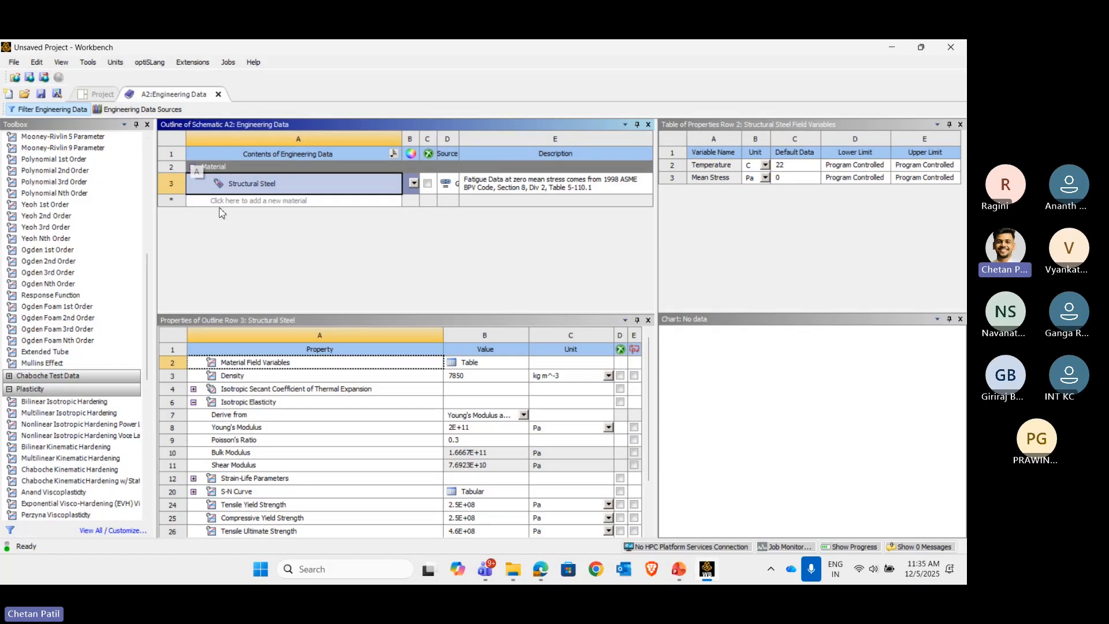
right_click(258, 192)
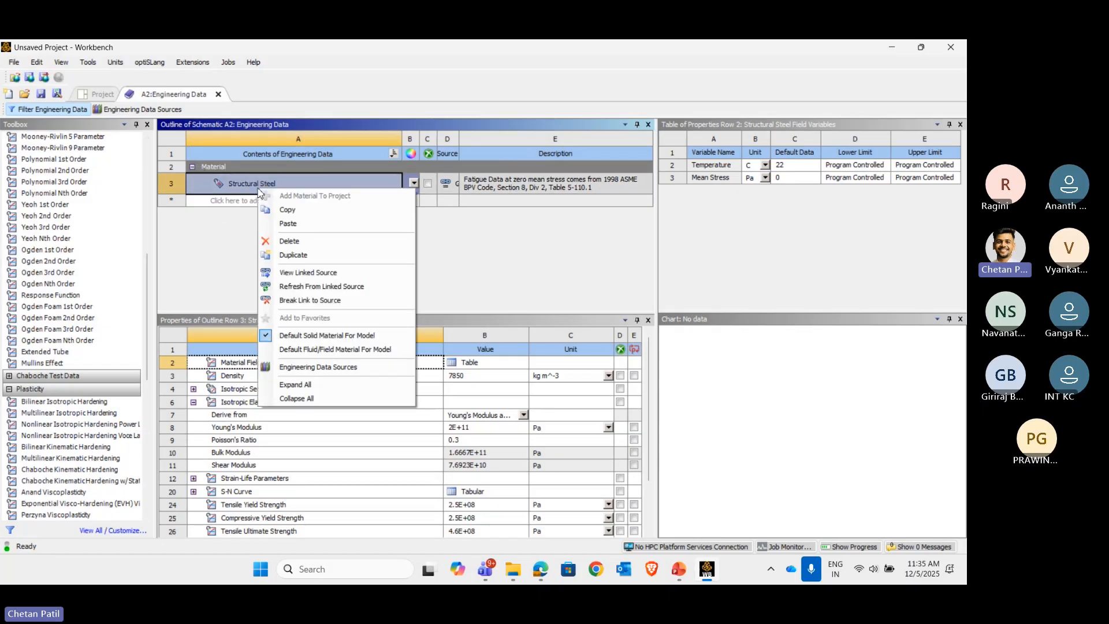
left_click(289, 241)
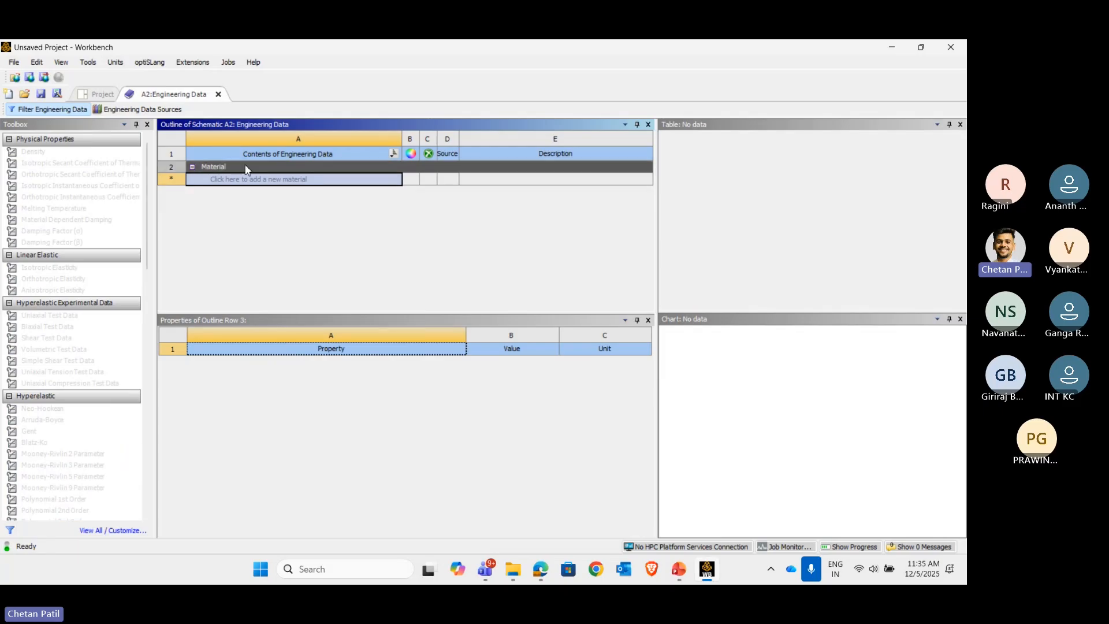
- Add Epoxy Carbon Woven (230 GPa) Prepreg from the Composite Materials data source to the engineering data
left_click(160, 112)
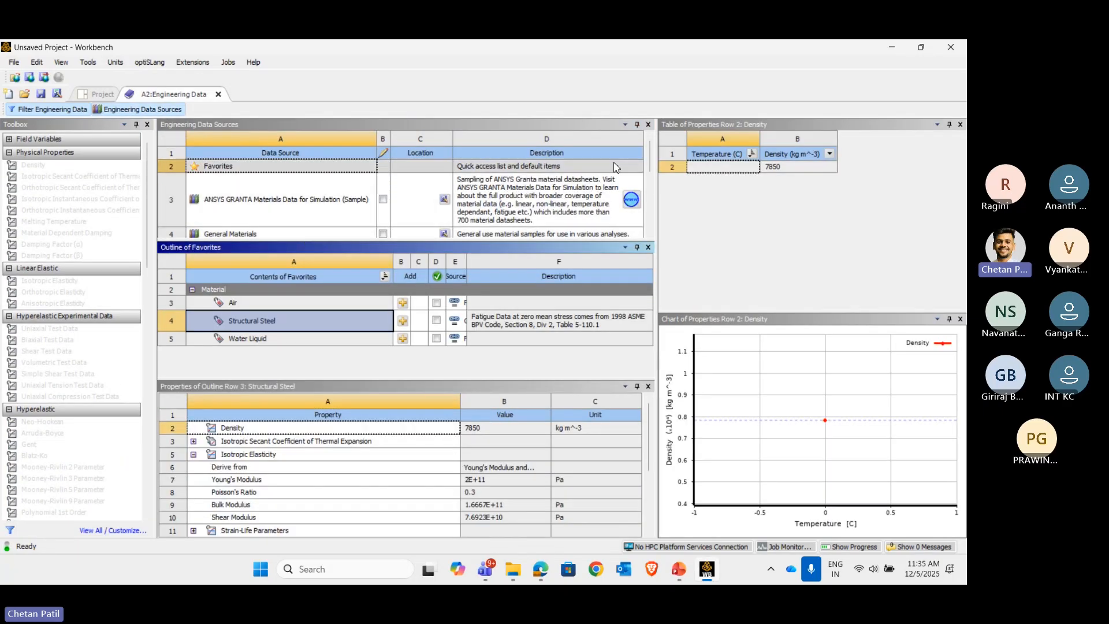
scroll(654, 176, "down", 2)
left_click_drag(653, 173, 653, 183)
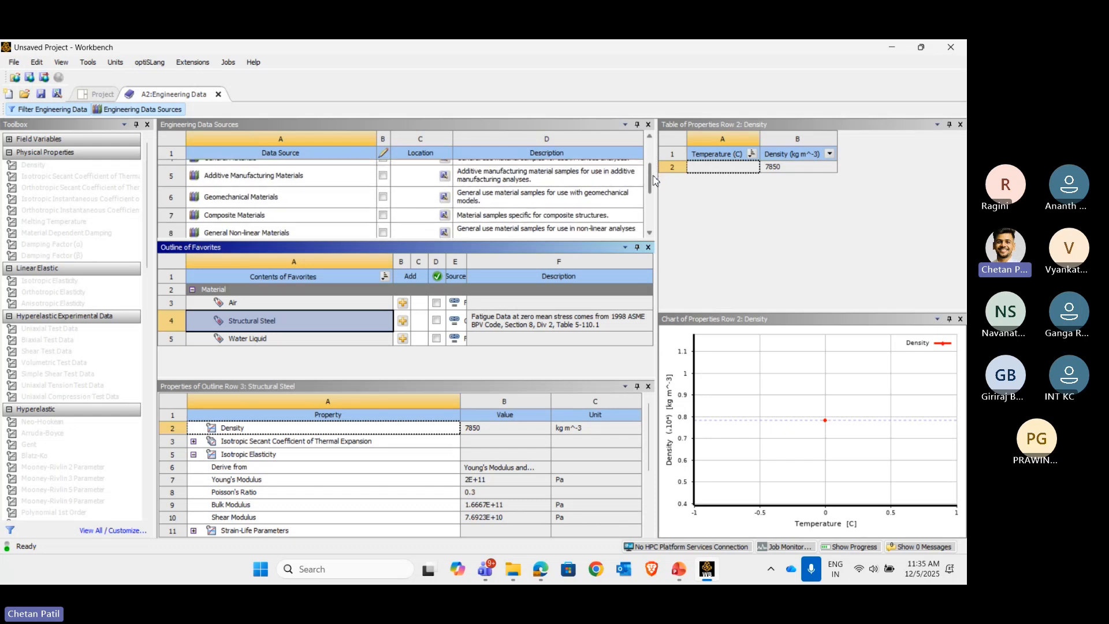
left_click(217, 213)
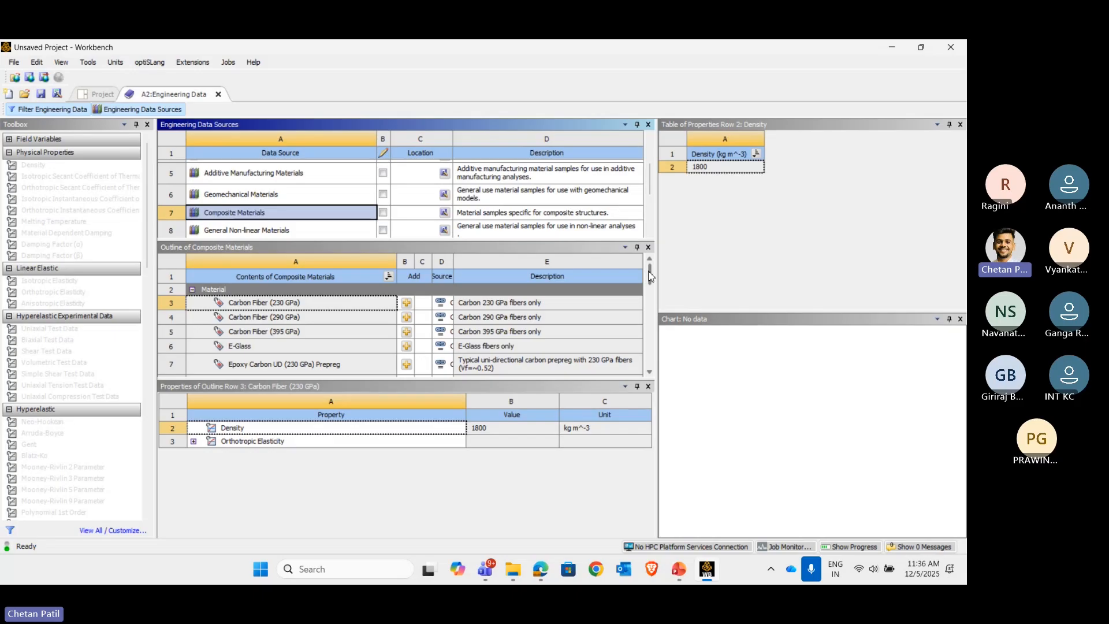
left_click_drag(651, 276, 651, 283)
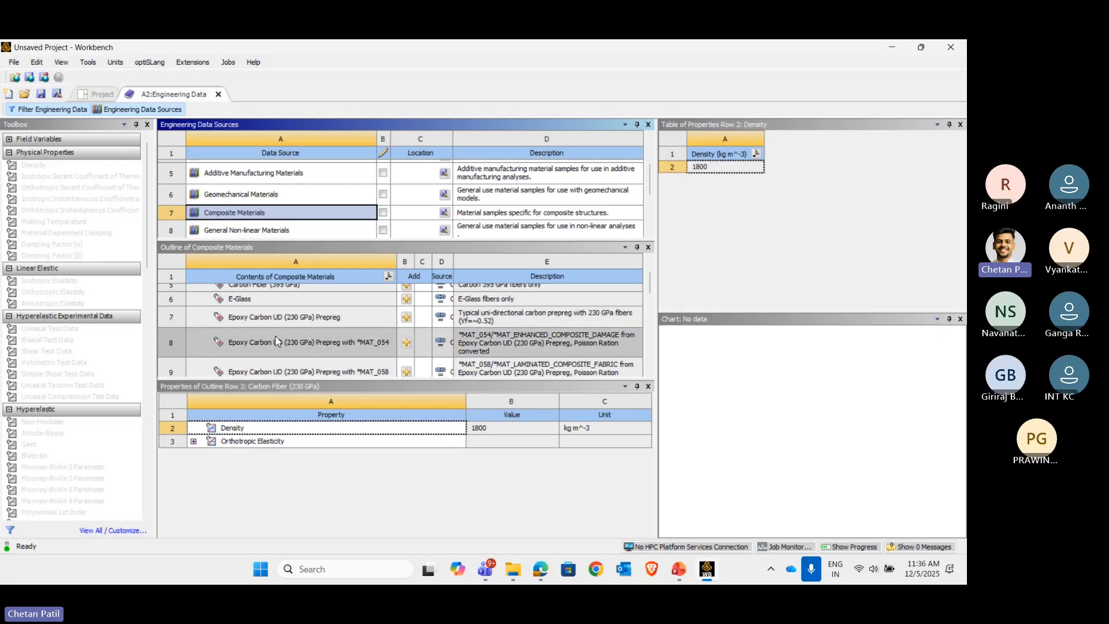
left_click_drag(649, 282, 650, 287)
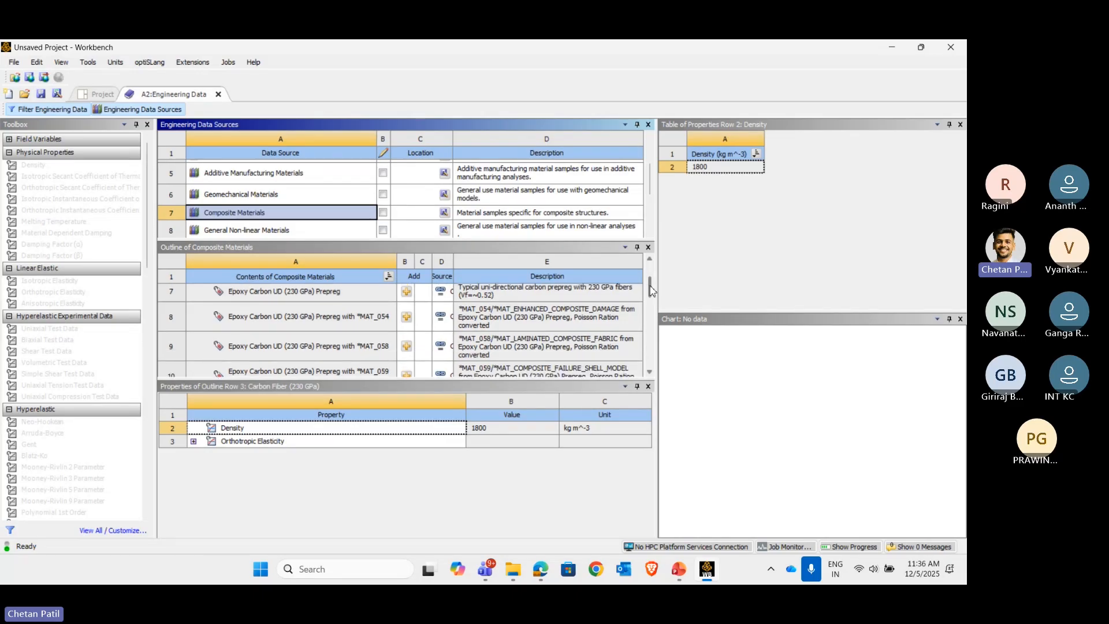
left_click_drag(650, 290, 650, 318)
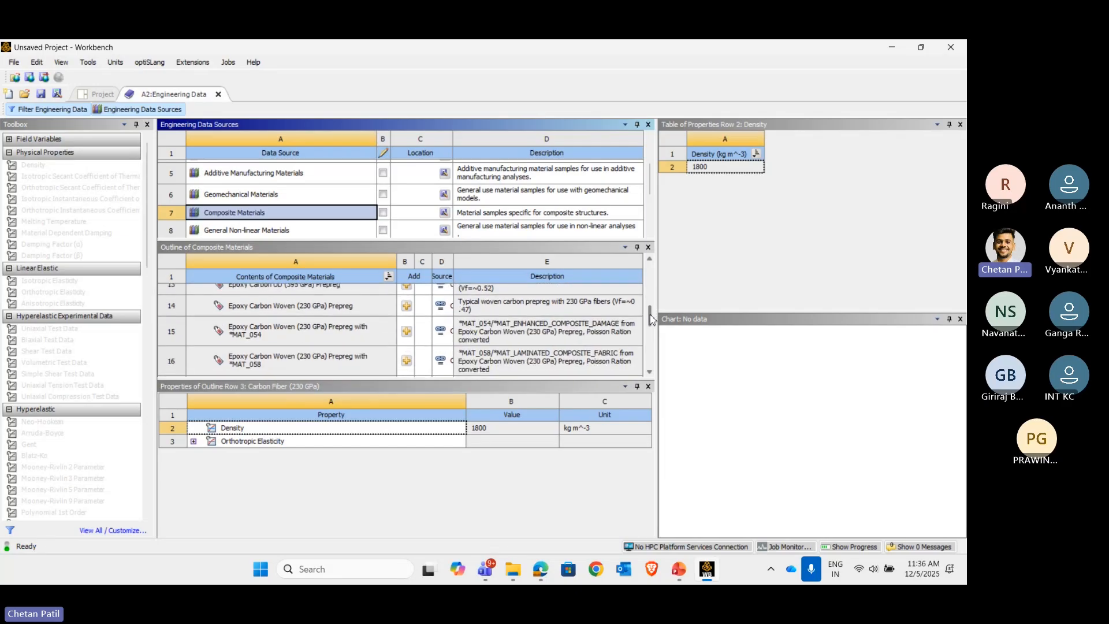
left_click(235, 315)
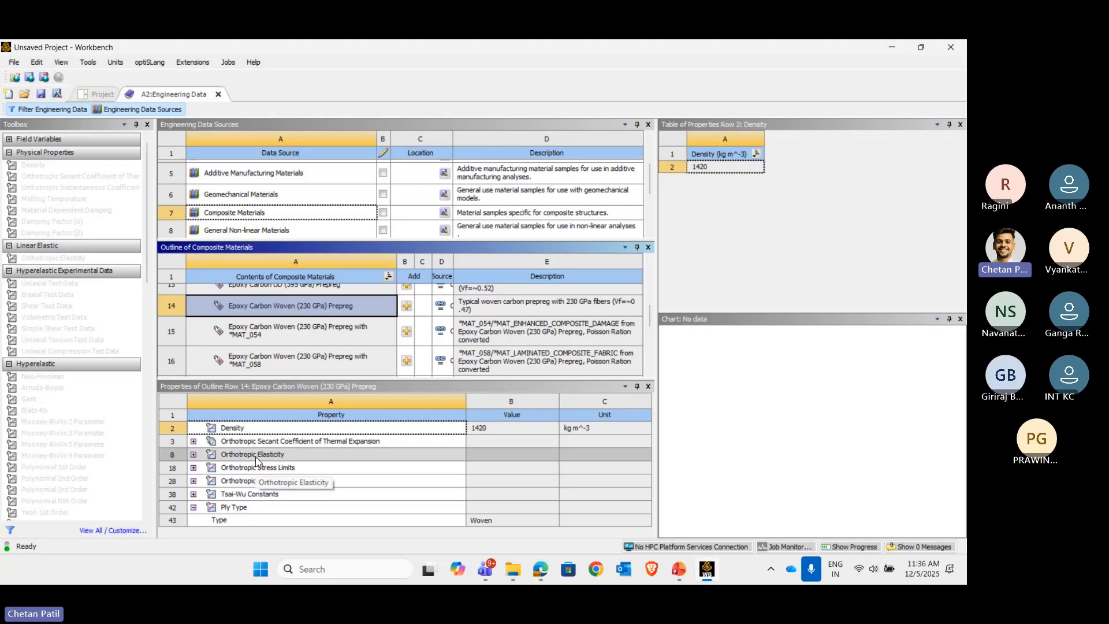
left_click(244, 511)
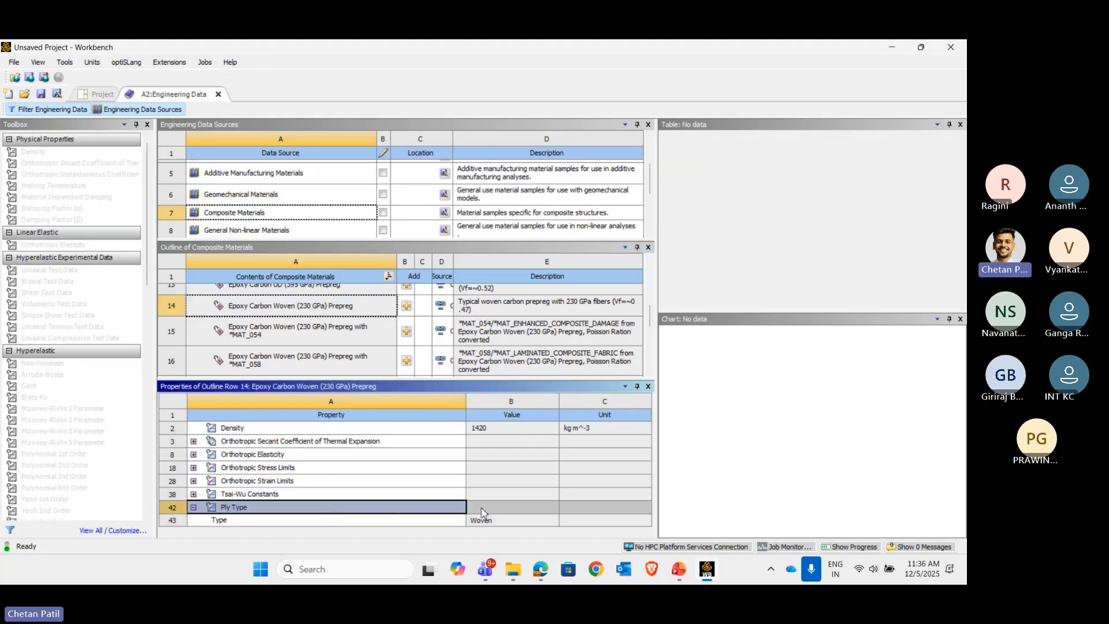
left_click(407, 306)
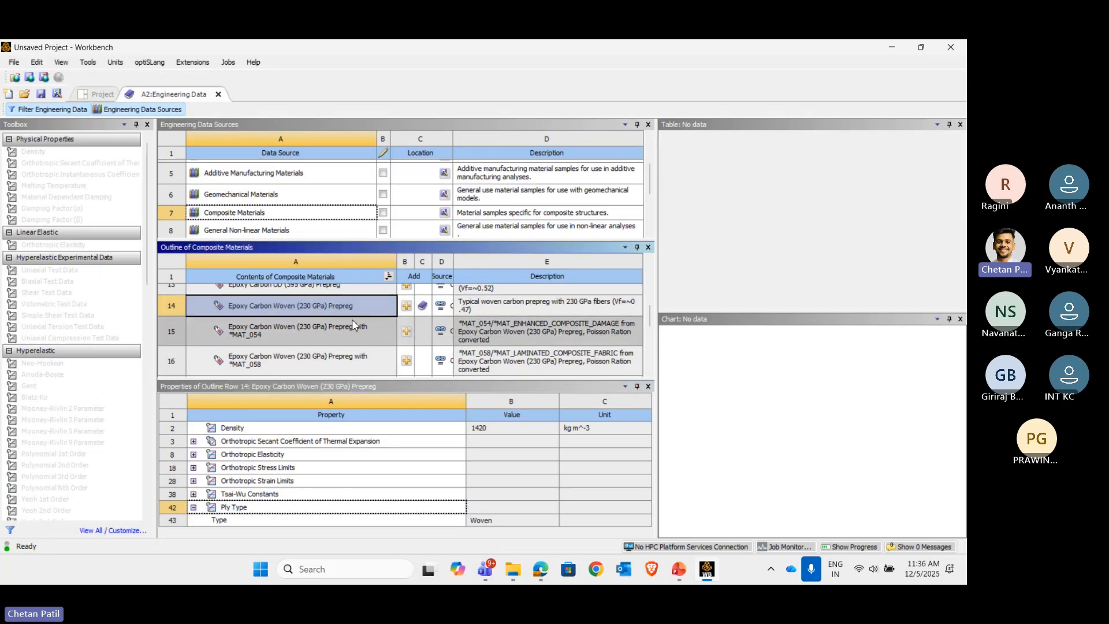
- Add Honeycomb and Resin Epoxy from the Composite Materials library, and return to the project's own material list
scroll(353, 325, "down", 1)
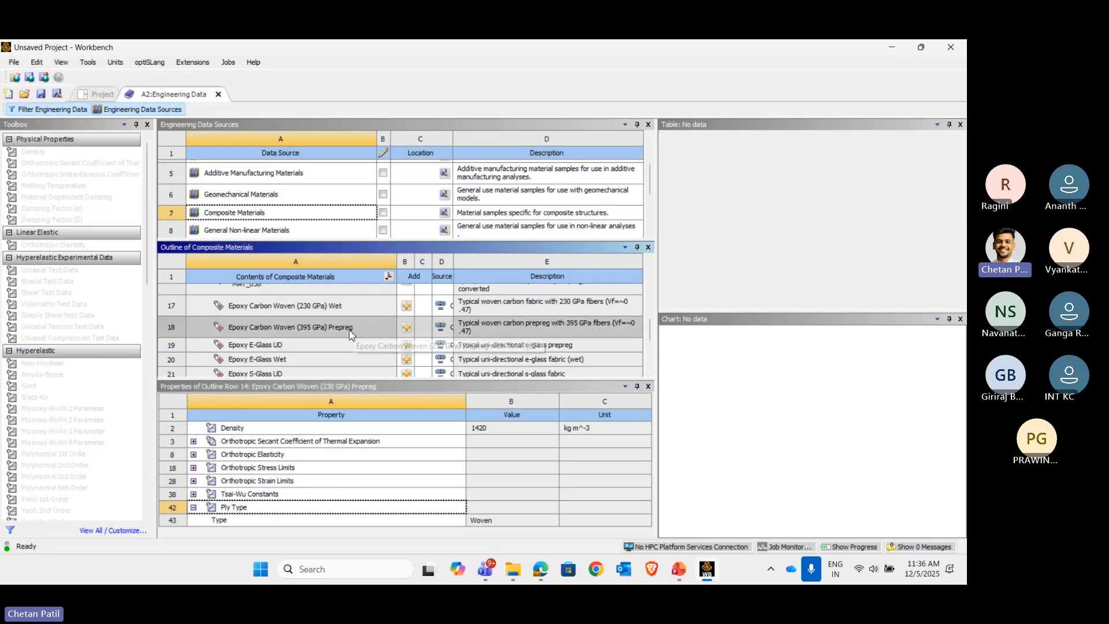
scroll(317, 347, "down", 1)
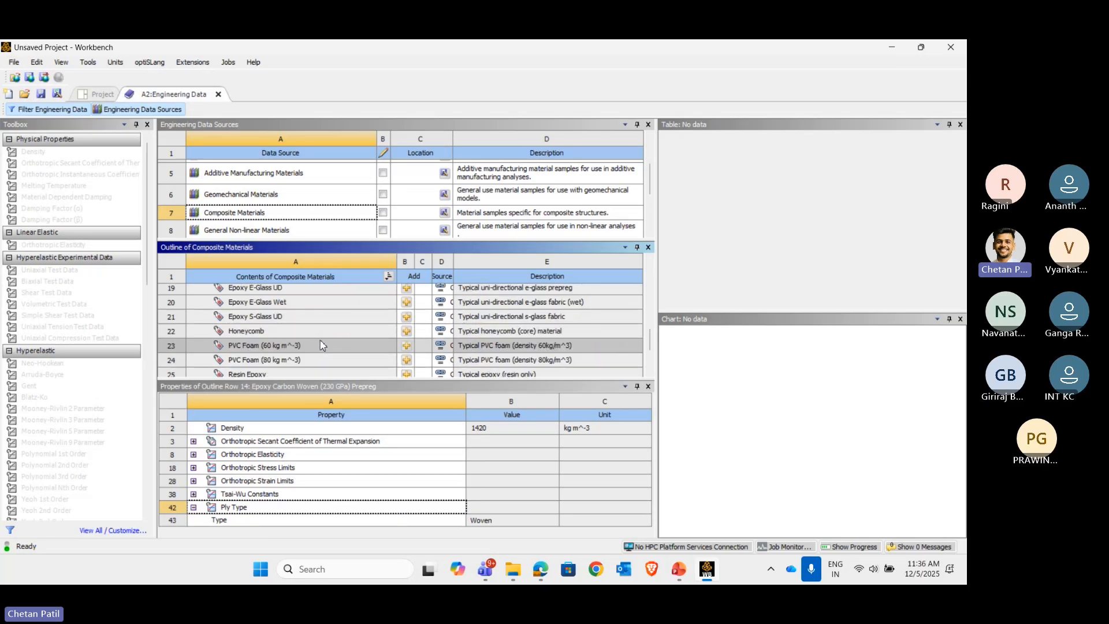
left_click(289, 334)
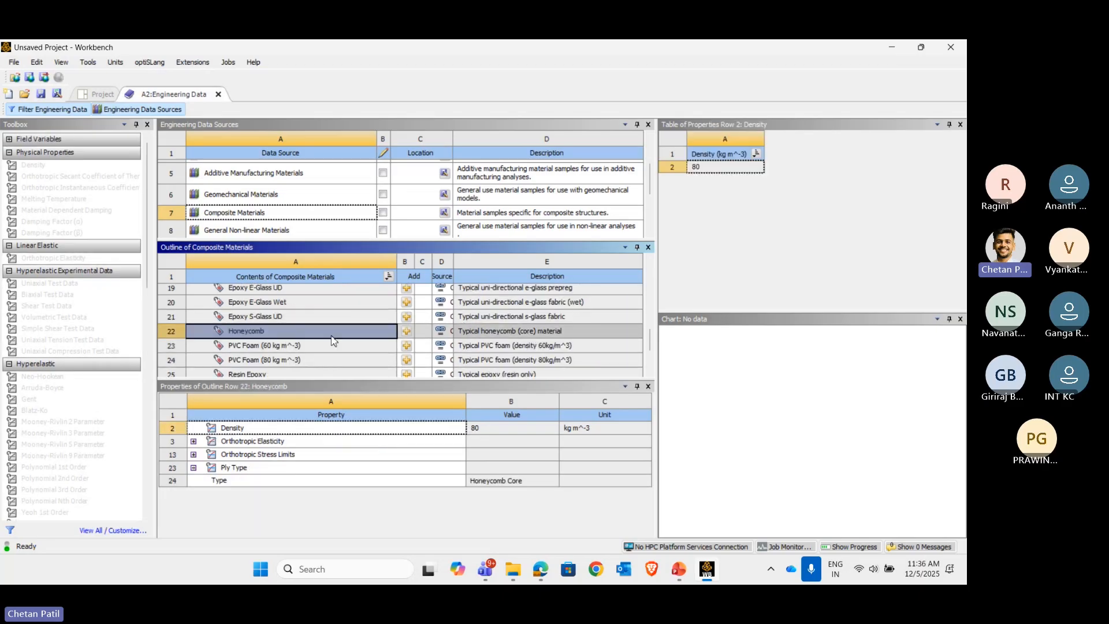
left_click(406, 332)
scroll(367, 336, "down", 2)
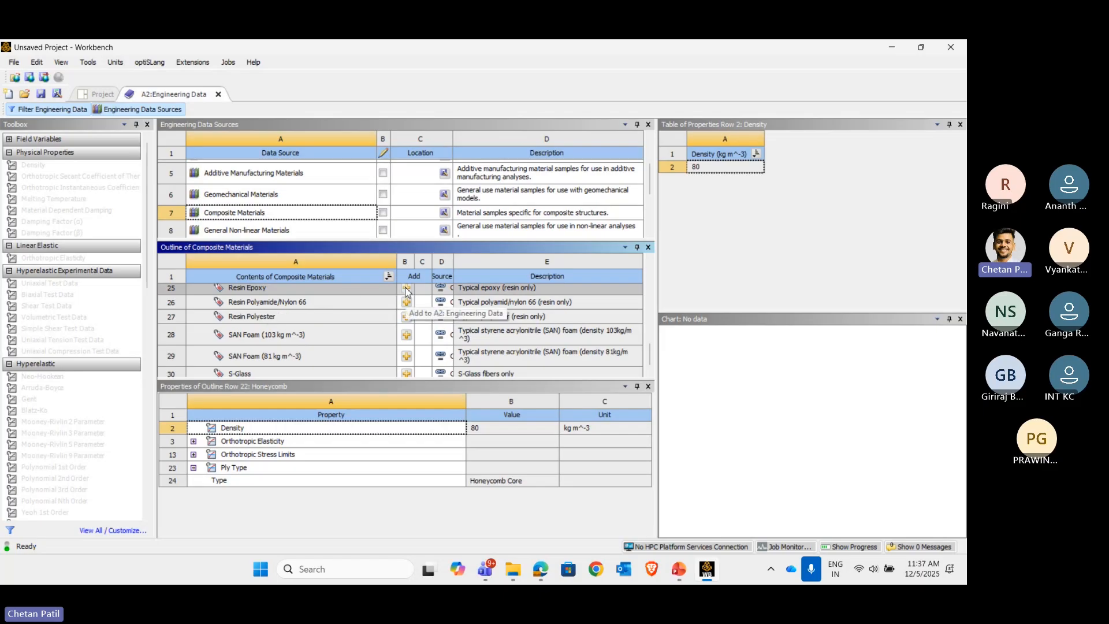
scroll(378, 347, "down", 1)
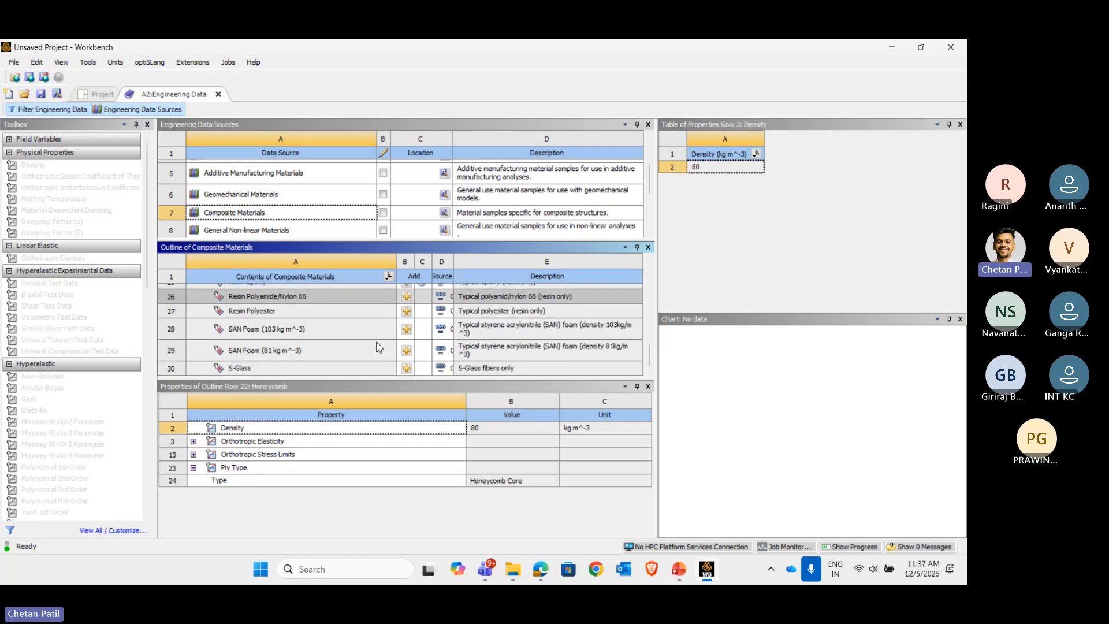
scroll(378, 346, "up", 1)
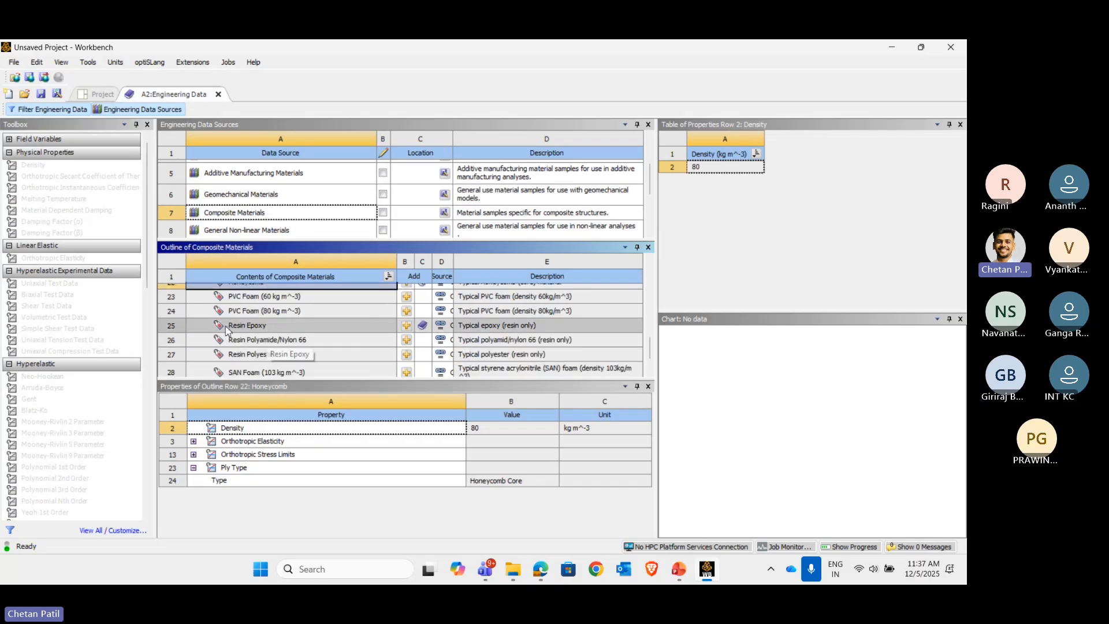
left_click(174, 110)
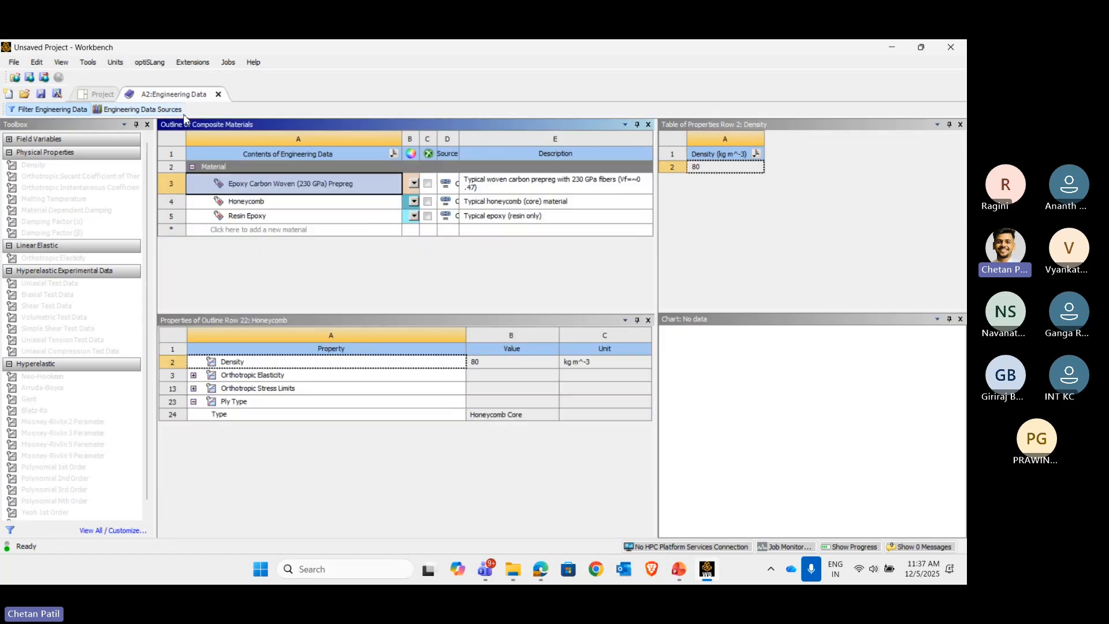
- Examine Honeycomb's ply type and orthotropic stress limits, and the properties of Epoxy Carbon Woven (230 GPa) Prepreg
left_click(258, 205)
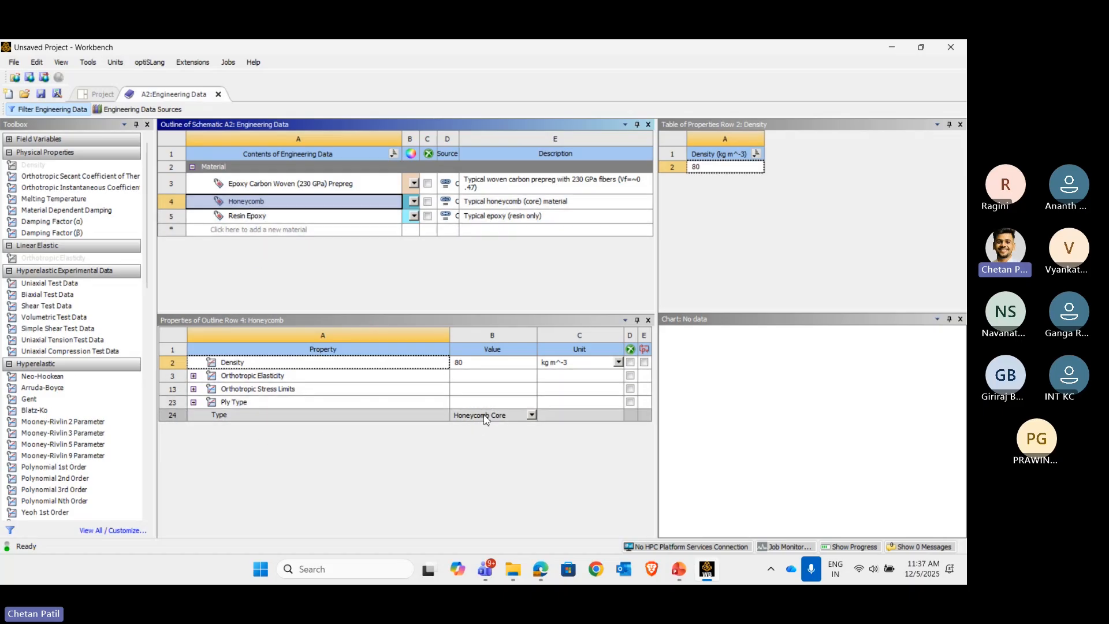
left_click(226, 390)
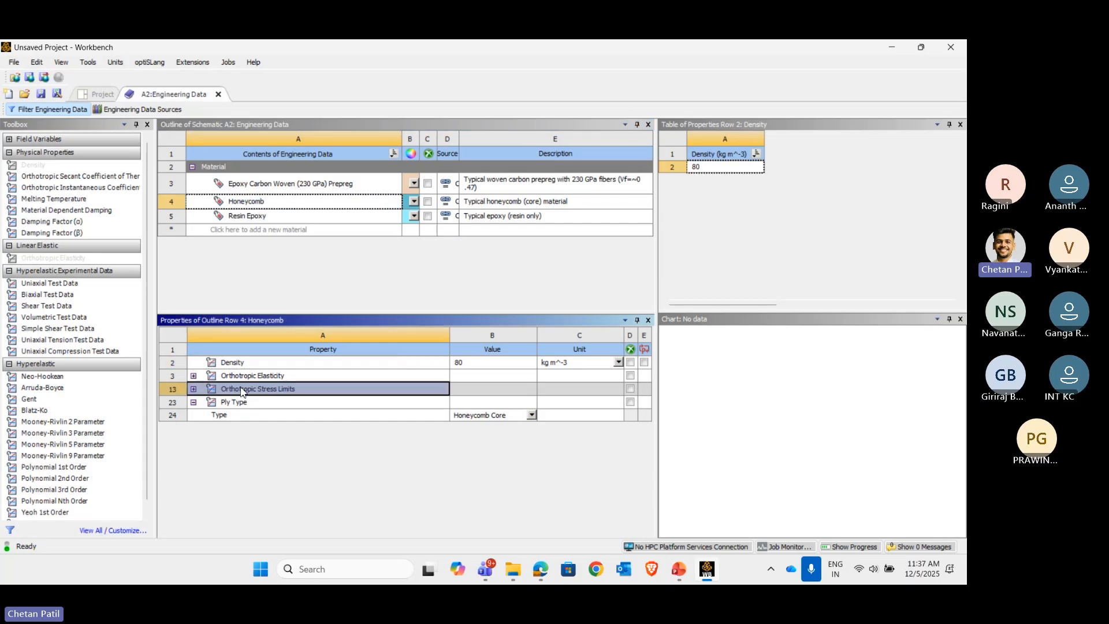
left_click(194, 390)
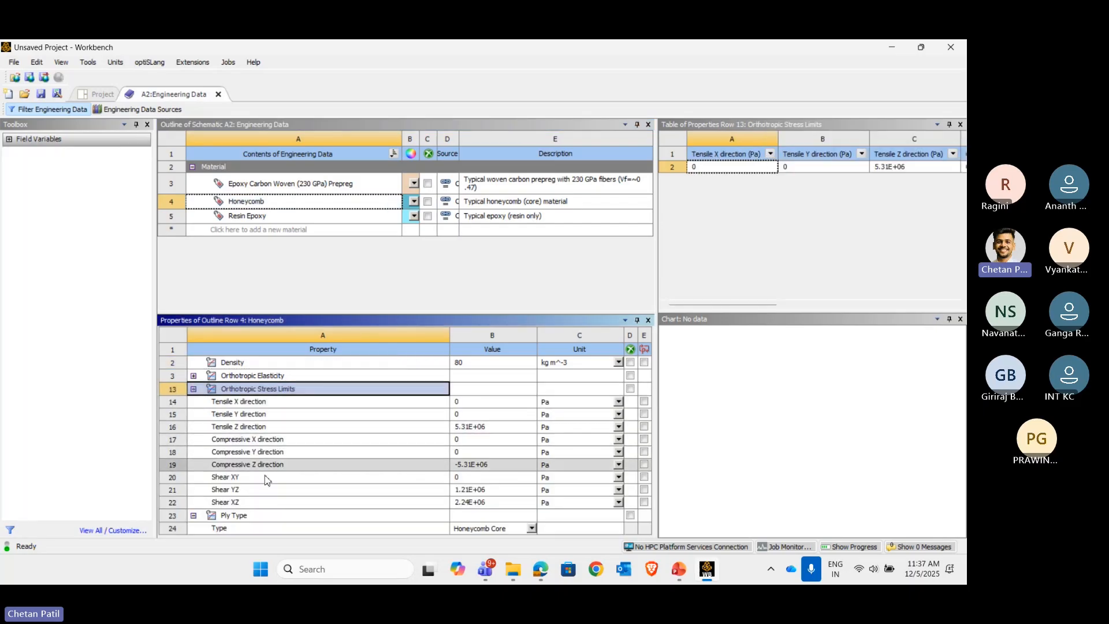
left_click(194, 389)
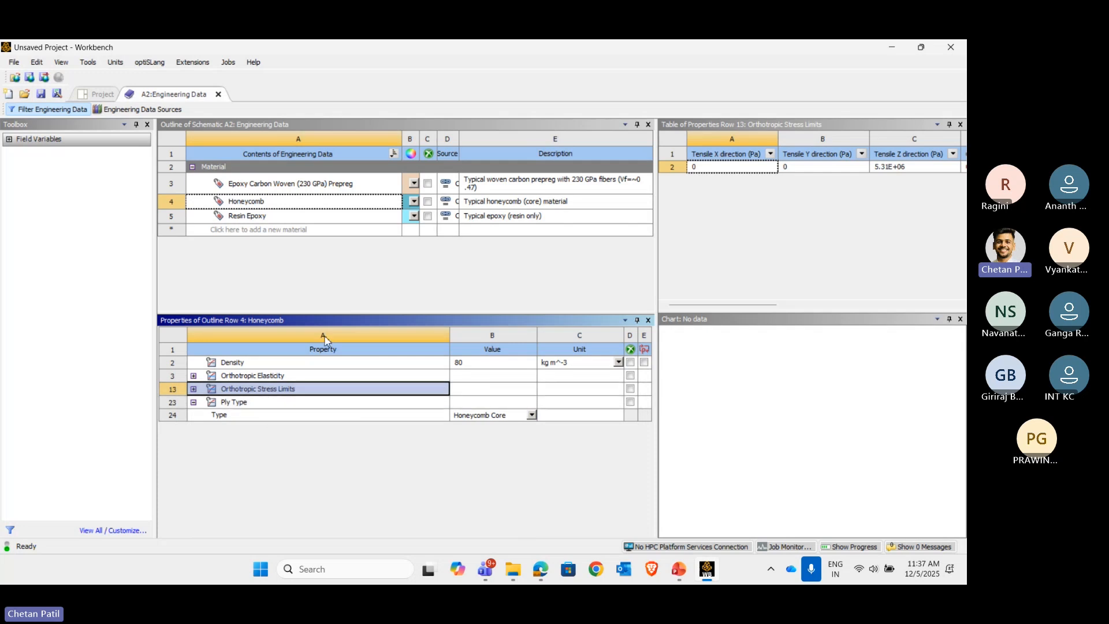
left_click(285, 186)
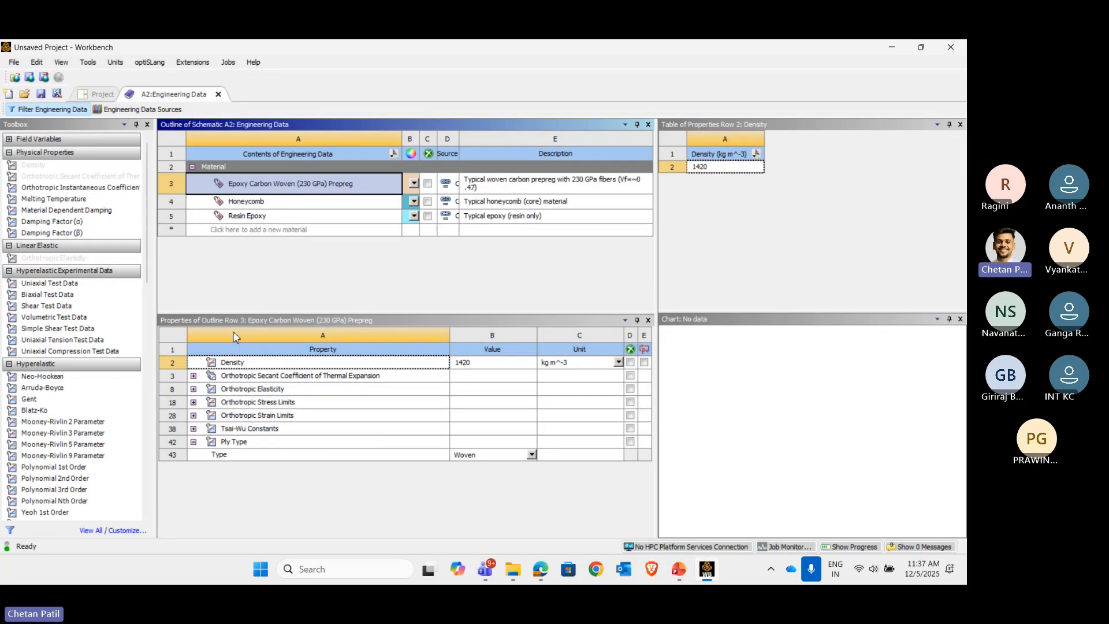
- Return to the project schematic and import Geometry.scdocx from the Monocoque Chasis Model folder into the ACP (Pre) Geometry cell
left_click(100, 94)
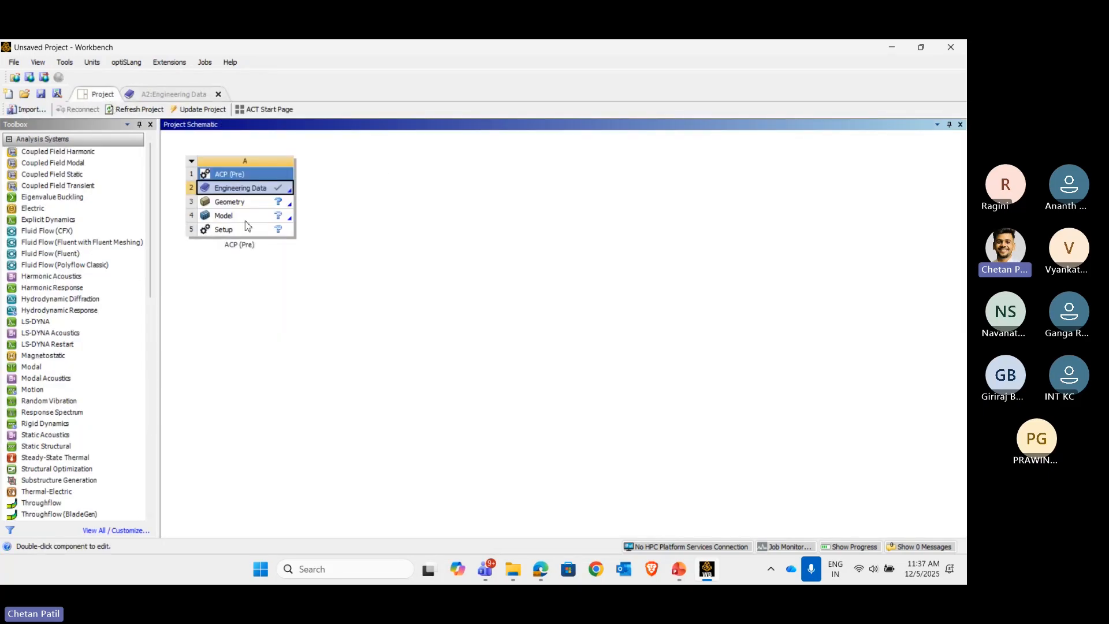
left_click(260, 204)
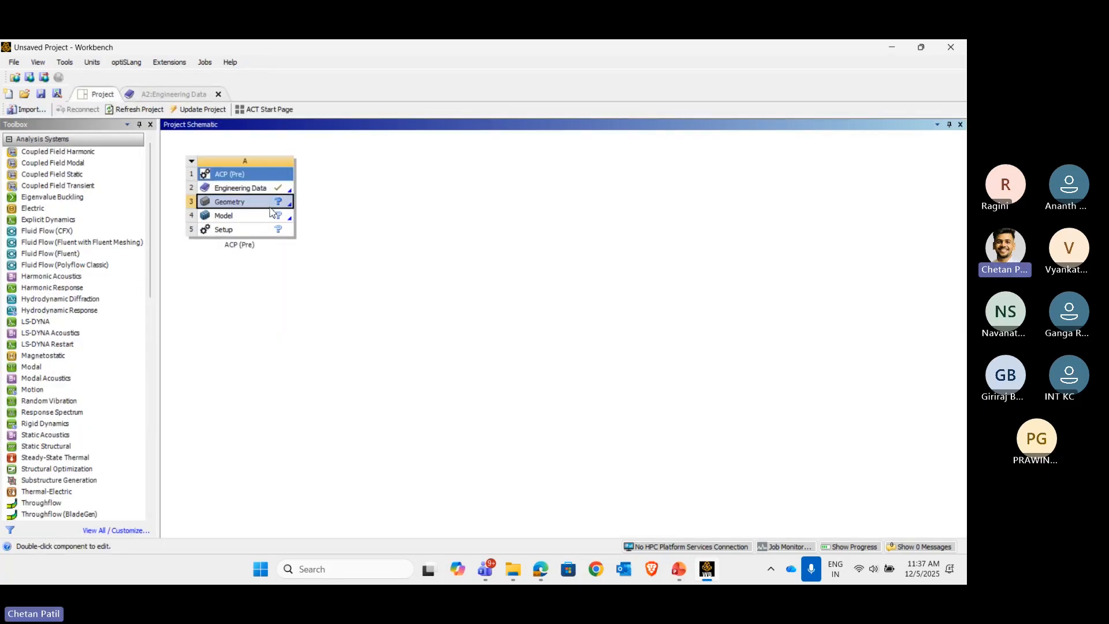
right_click(241, 203)
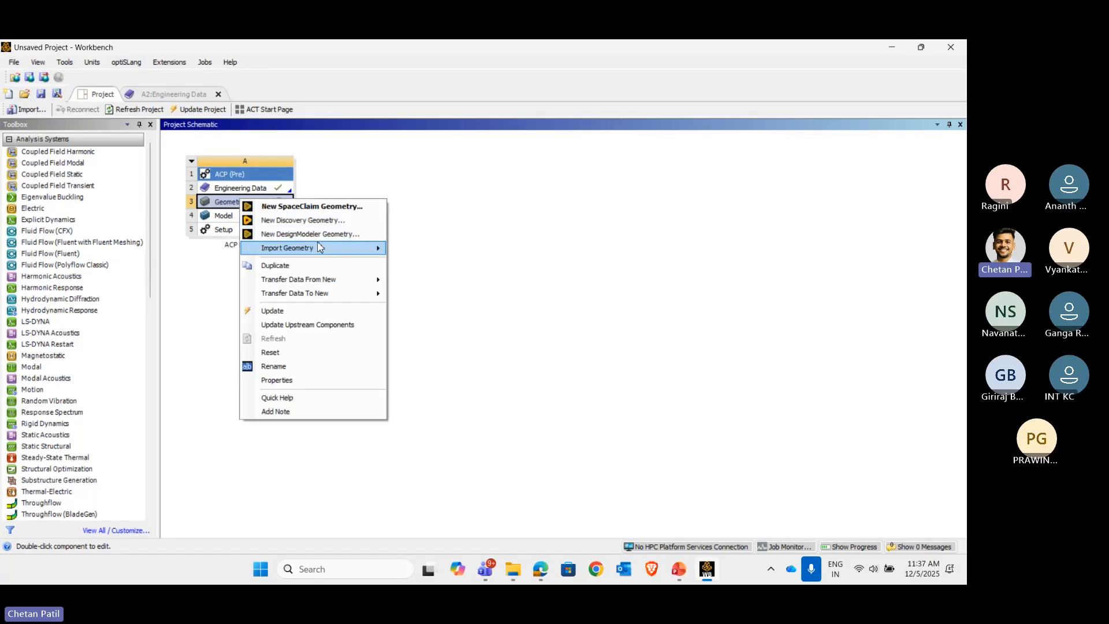
mouse_move(322, 249)
left_click(398, 249)
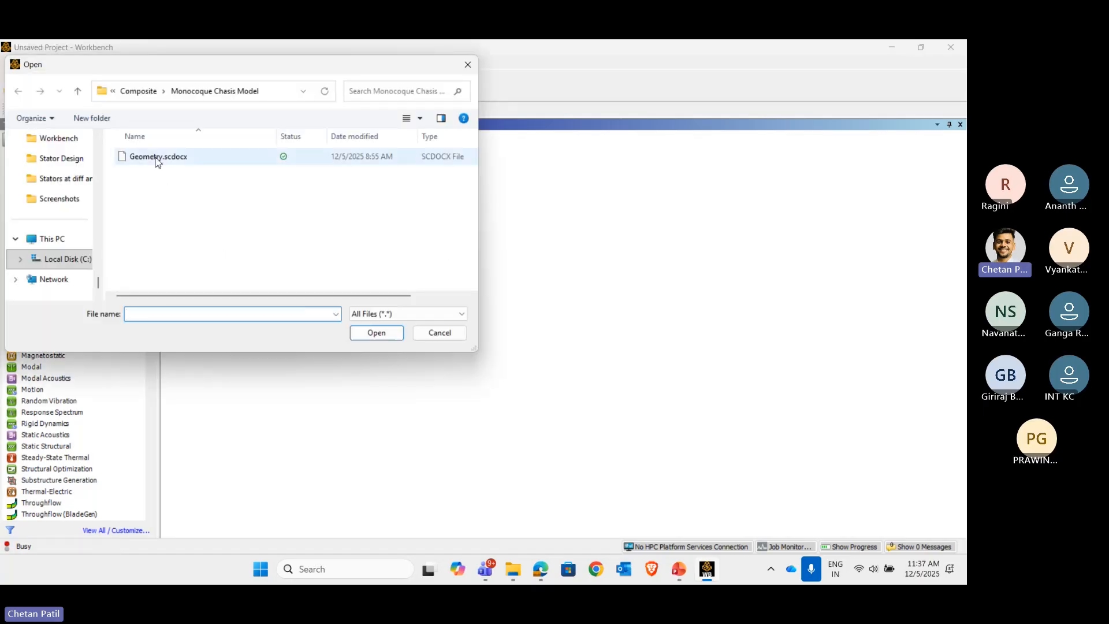
left_click(157, 156)
left_click(376, 333)
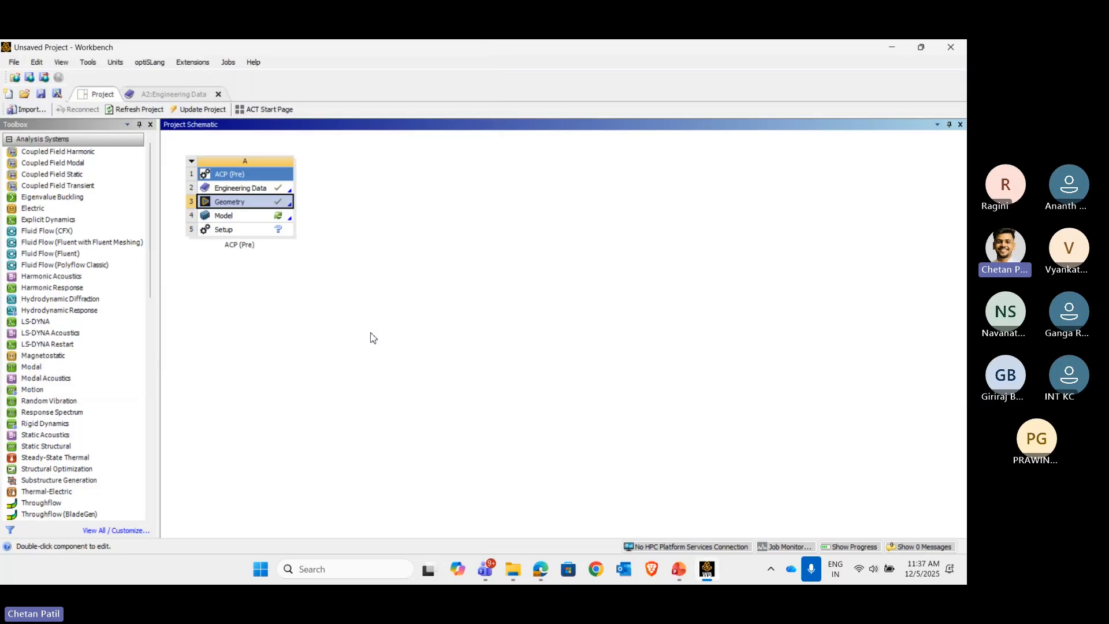
- Open the imported geometry for editing in SpaceClaim and maximize its window
right_click(255, 203)
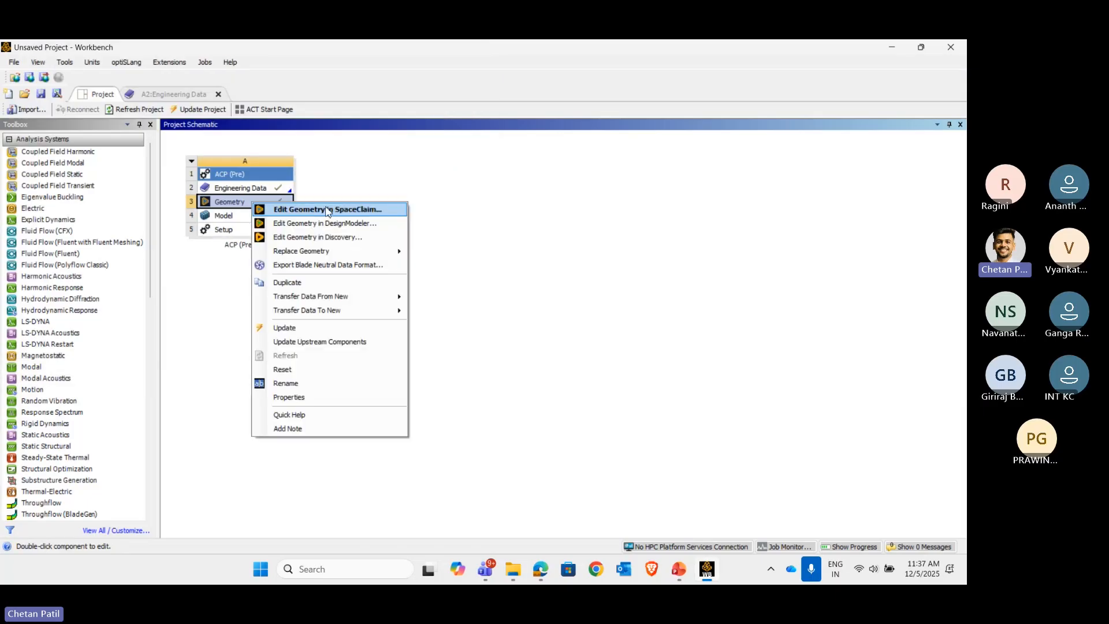
left_click(327, 210)
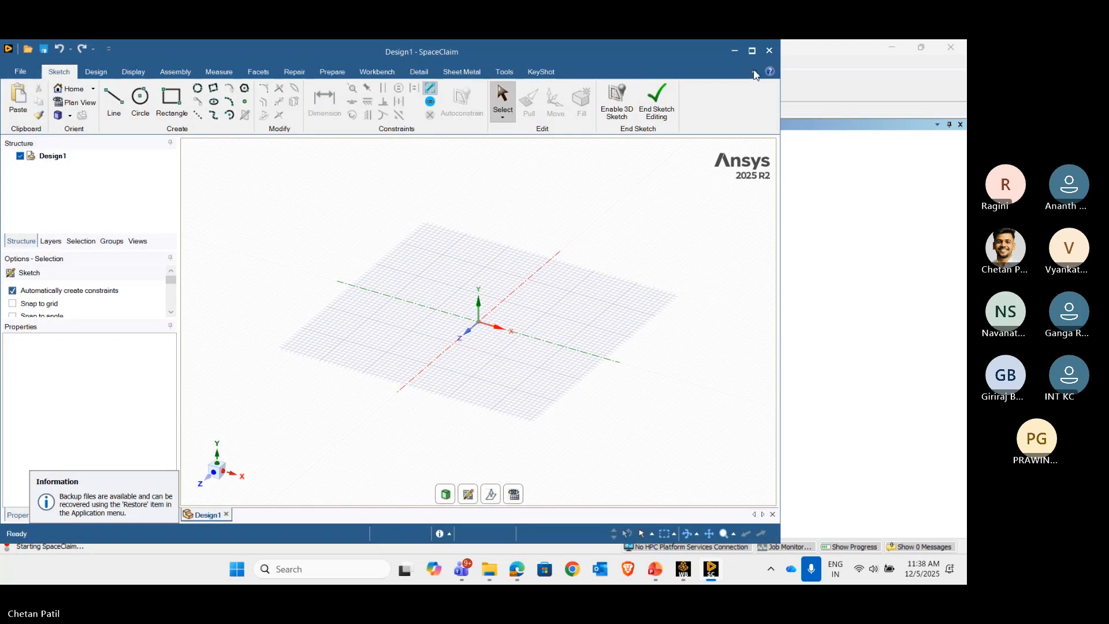
left_click(753, 51)
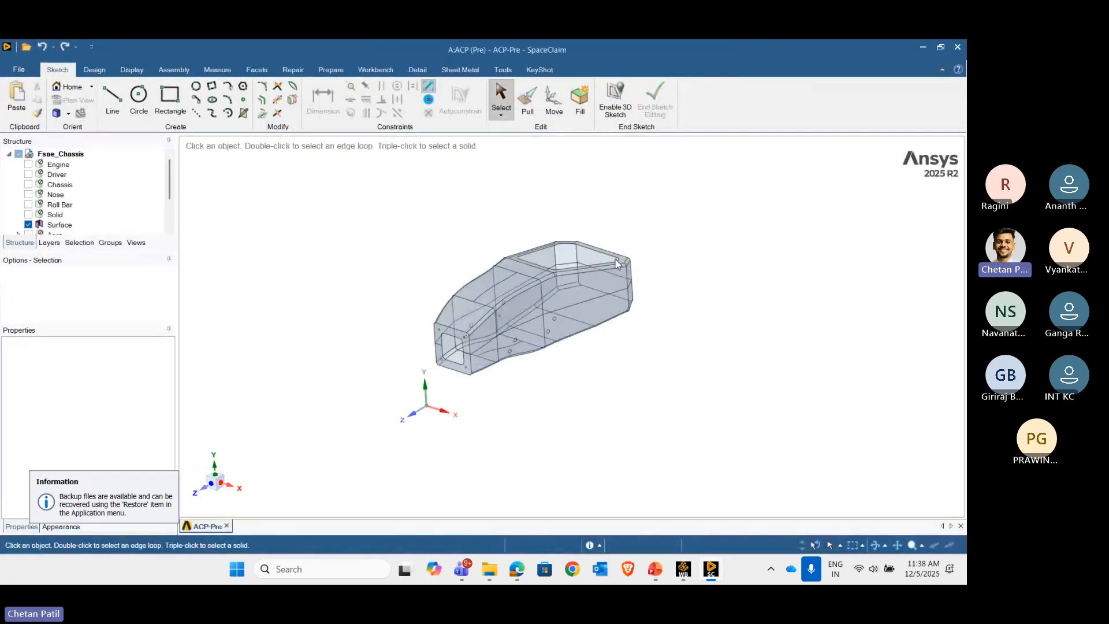
- Delete the existing Surface body and the Origin coordinate systems from the imported chassis model
scroll(530, 304, "up", 5)
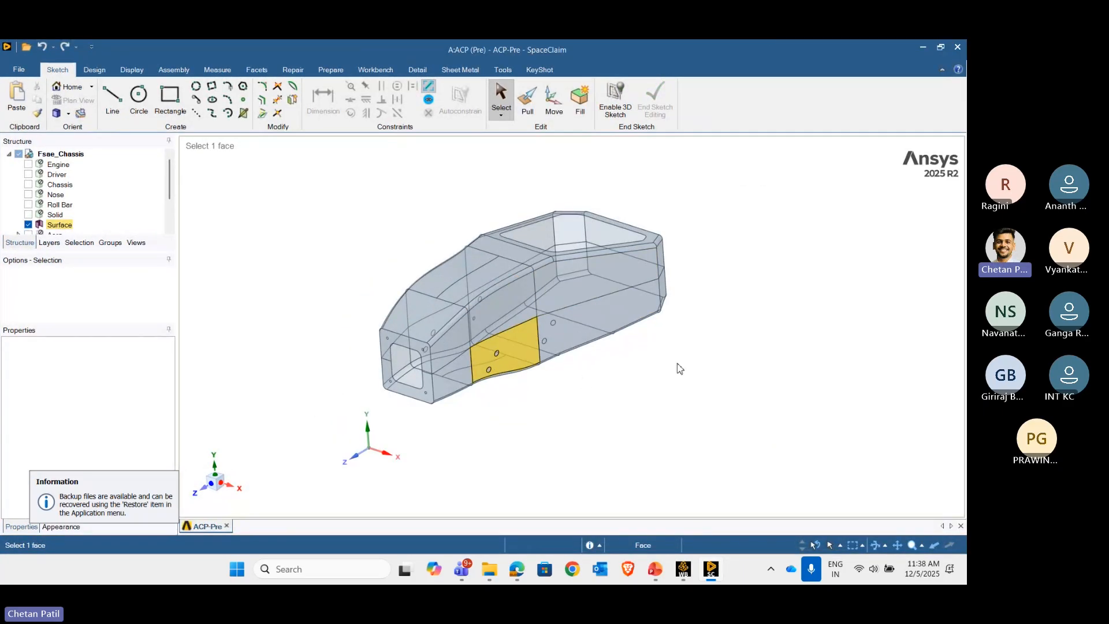
right_click(61, 225)
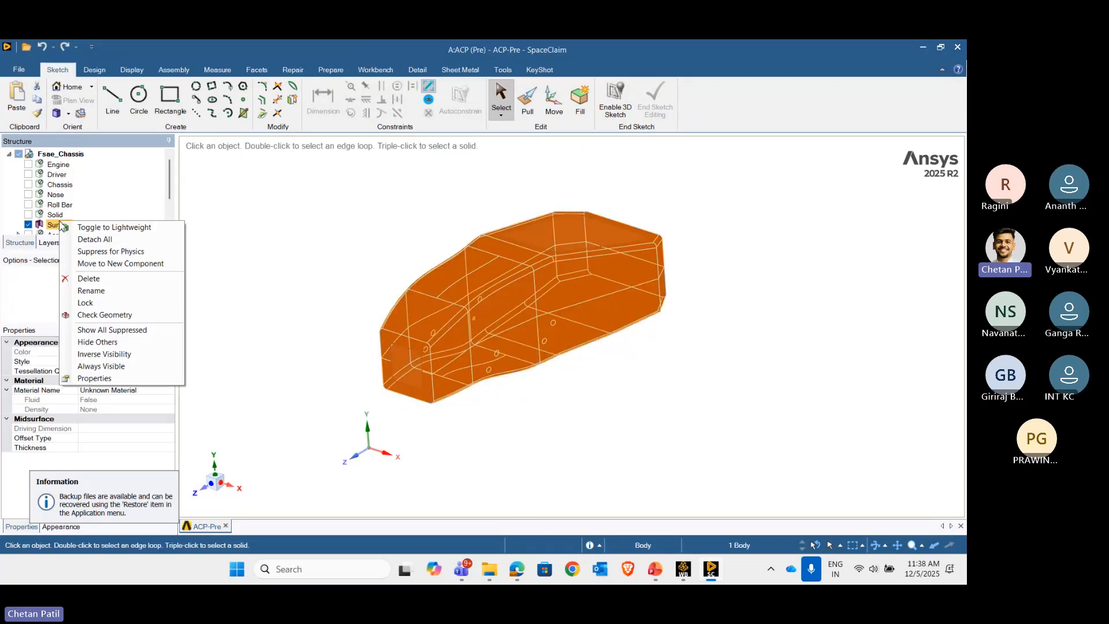
left_click(98, 278)
scroll(60, 227, "down", 2)
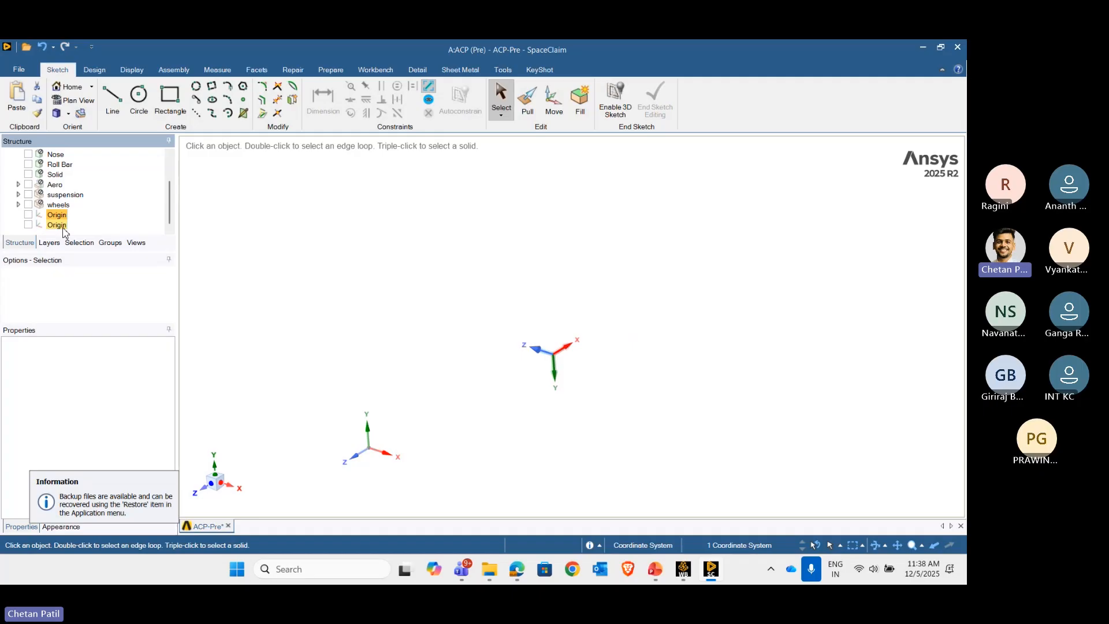
right_click(64, 230)
left_click(88, 260)
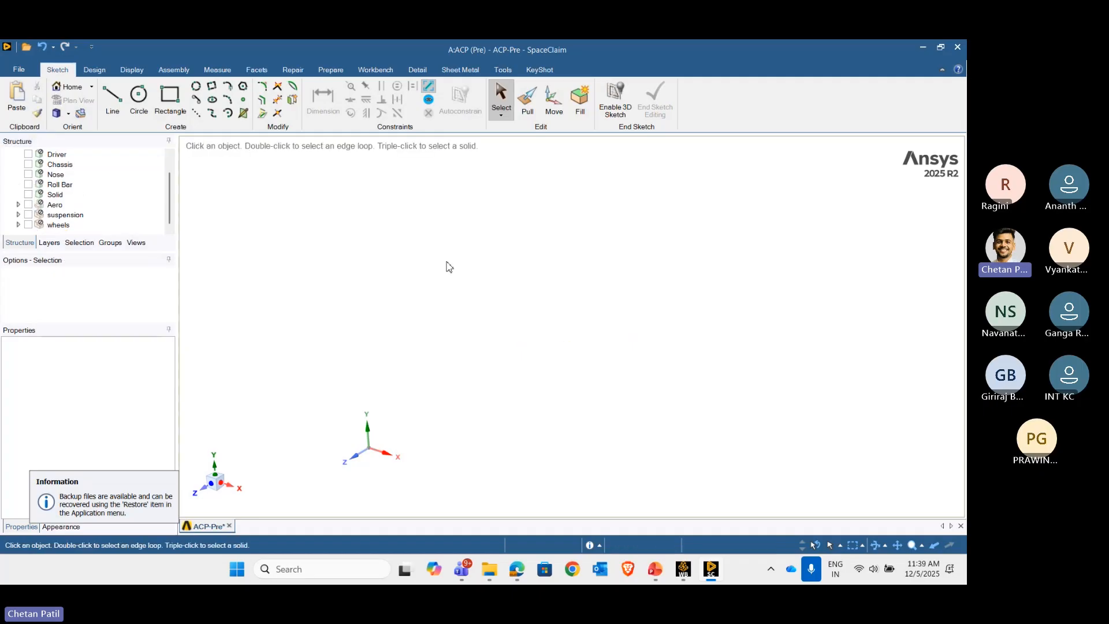
- Show all suppressed bodies of the race car and activate the whole Fsae_Chassis assembly for physics
right_click(373, 230)
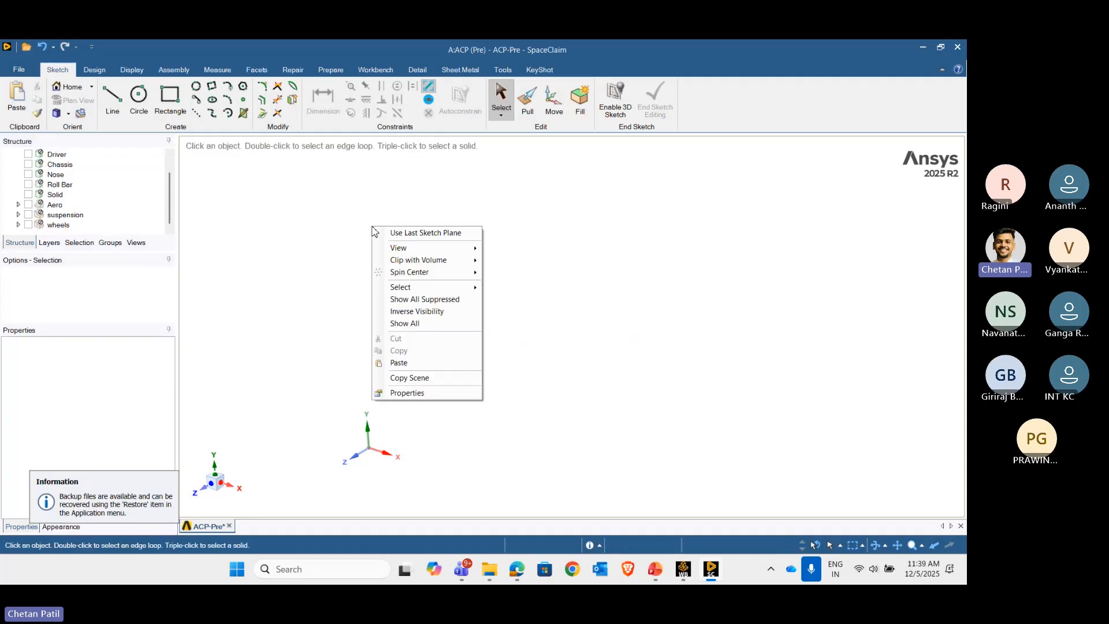
left_click(417, 299)
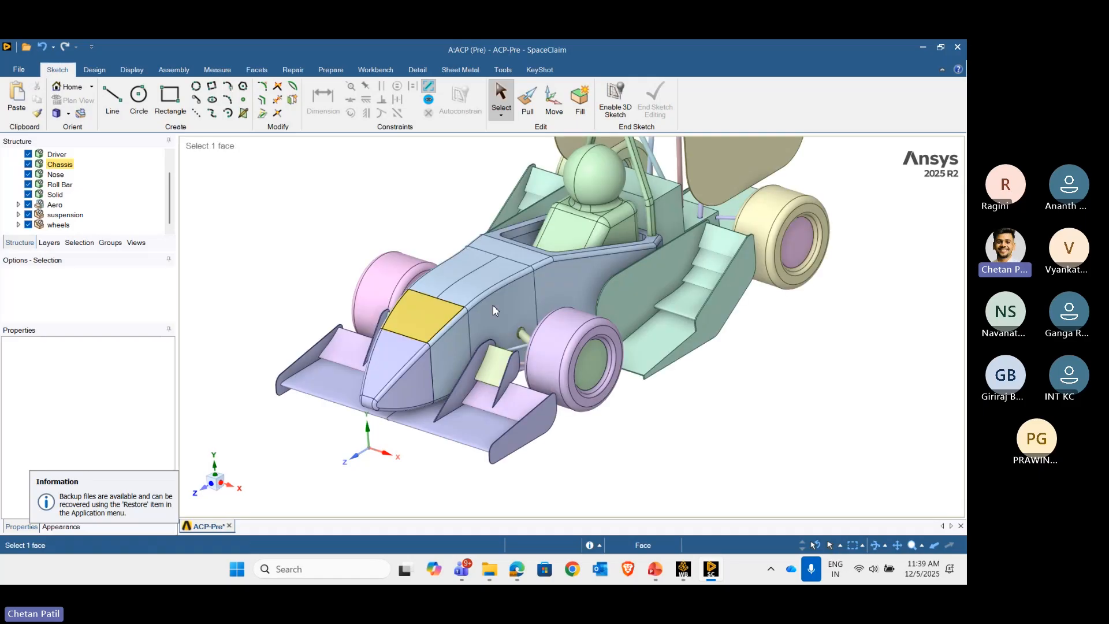
scroll(493, 305, "up", 5)
scroll(493, 305, "down", 10)
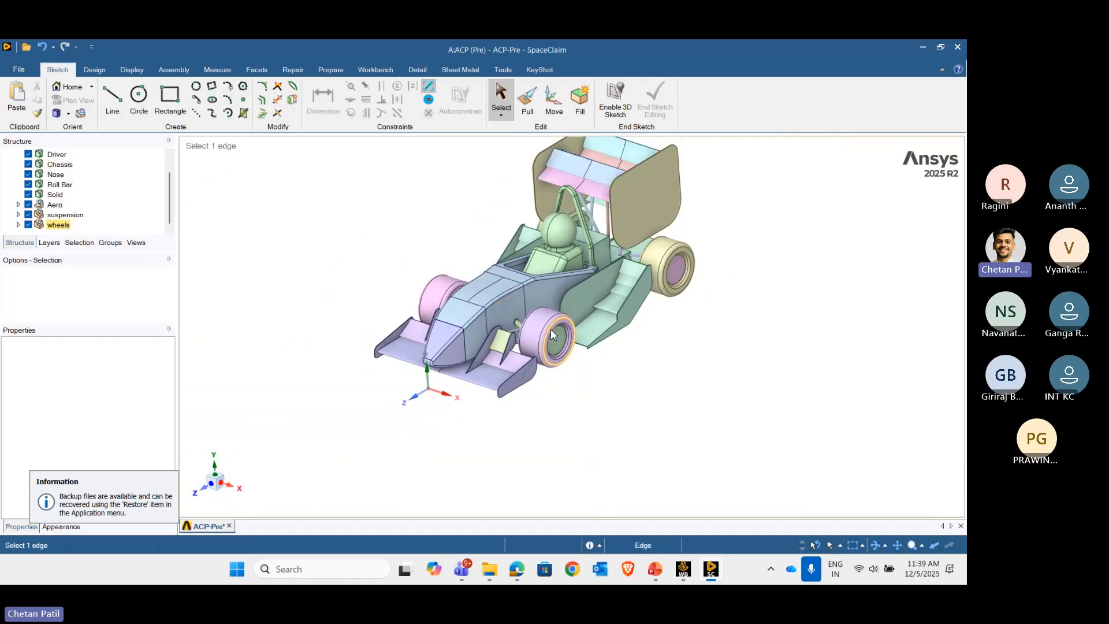
middle_click_drag(553, 334, 548, 364, "ctrl")
scroll(64, 175, "up", 1)
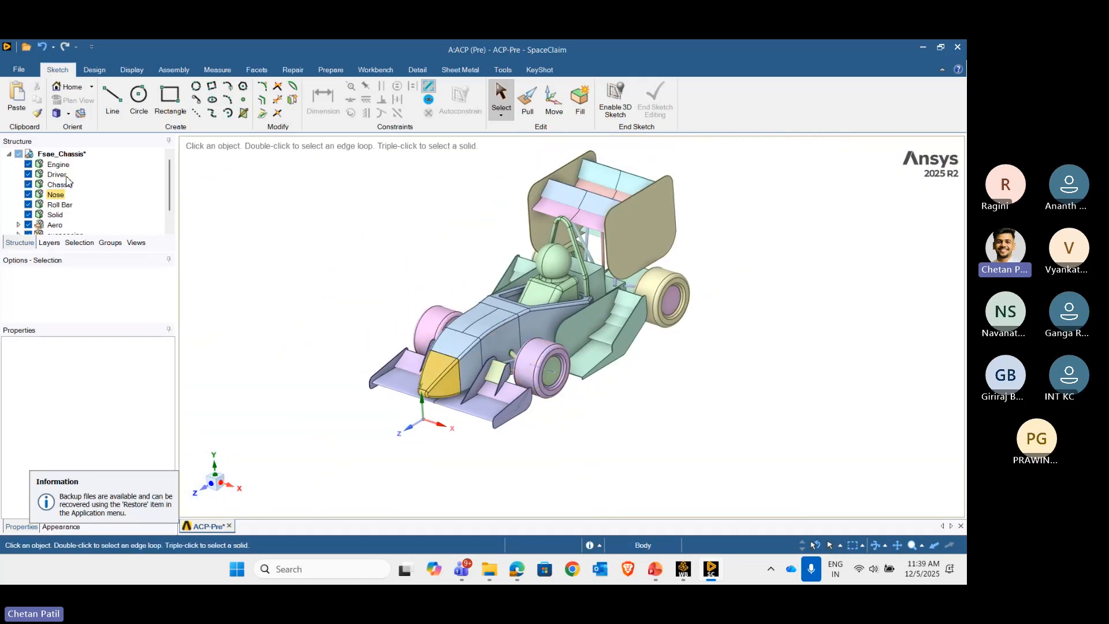
right_click(60, 156)
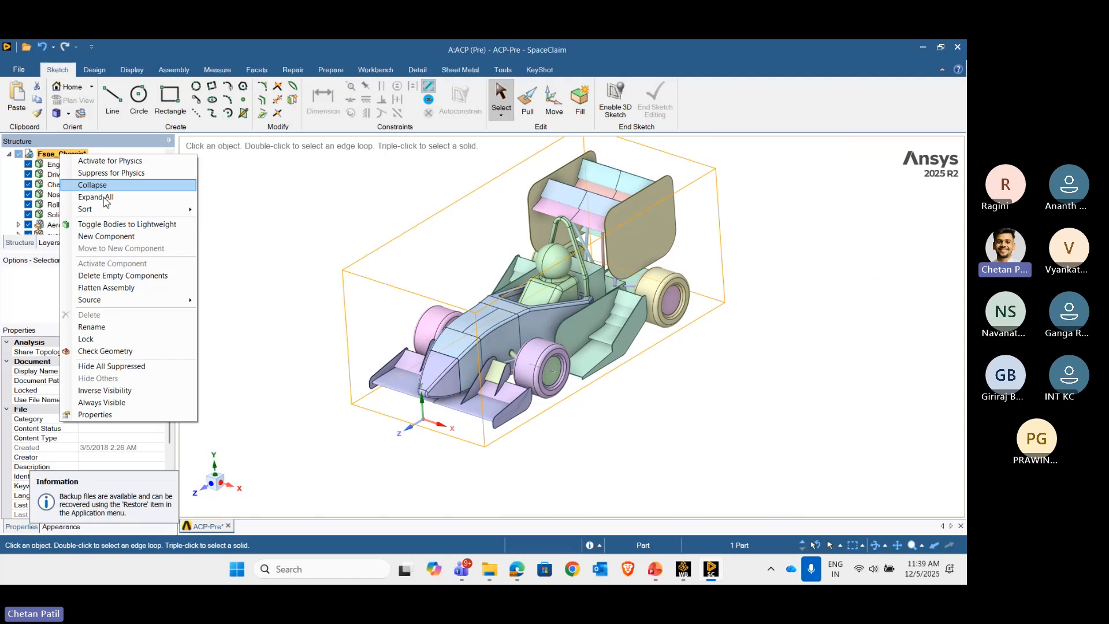
left_click(127, 161)
left_click(368, 194)
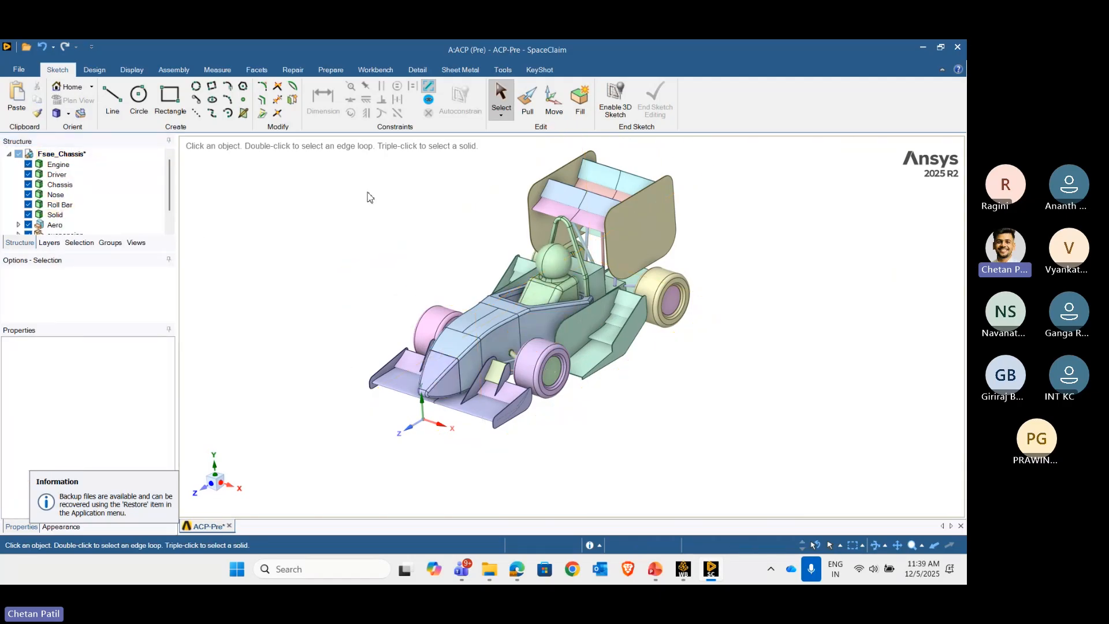
- Select the Chassis body in the race car model, hide it, and dismiss the physics suppression notice
middle_click_drag(419, 314, 495, 328)
scroll(515, 338, "down", 3)
scroll(513, 329, "up", 2)
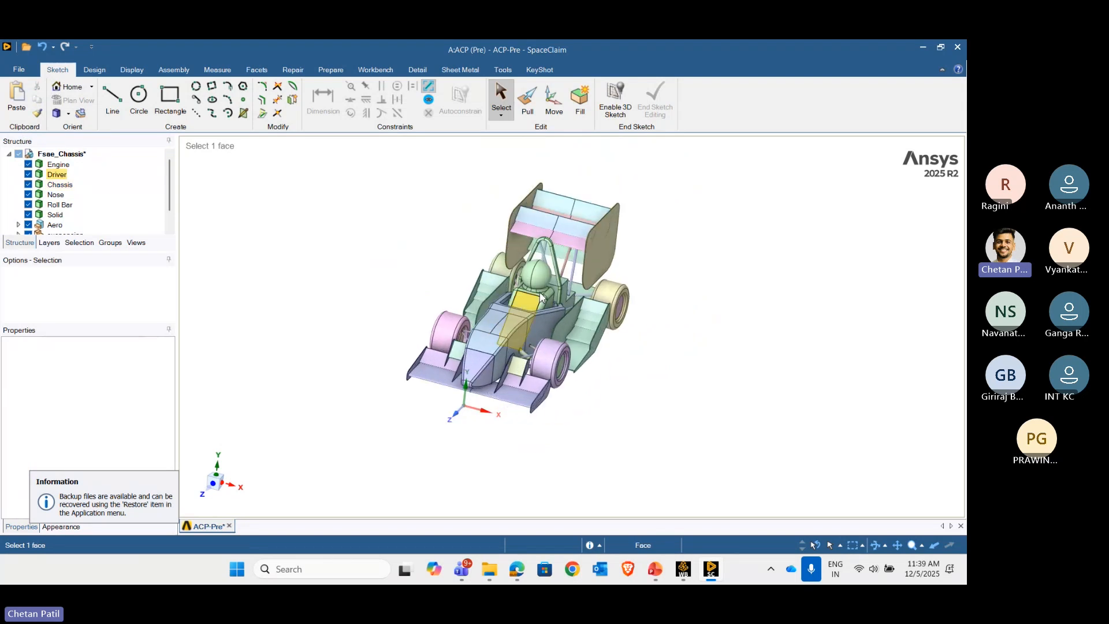
scroll(506, 364, "up", 3)
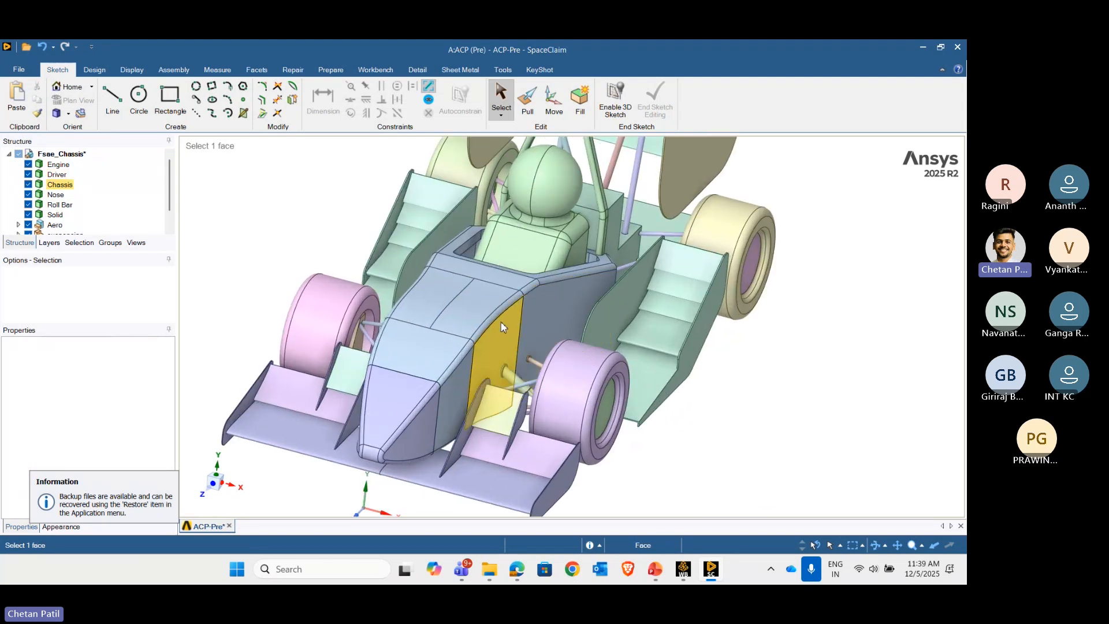
triple_click(487, 309)
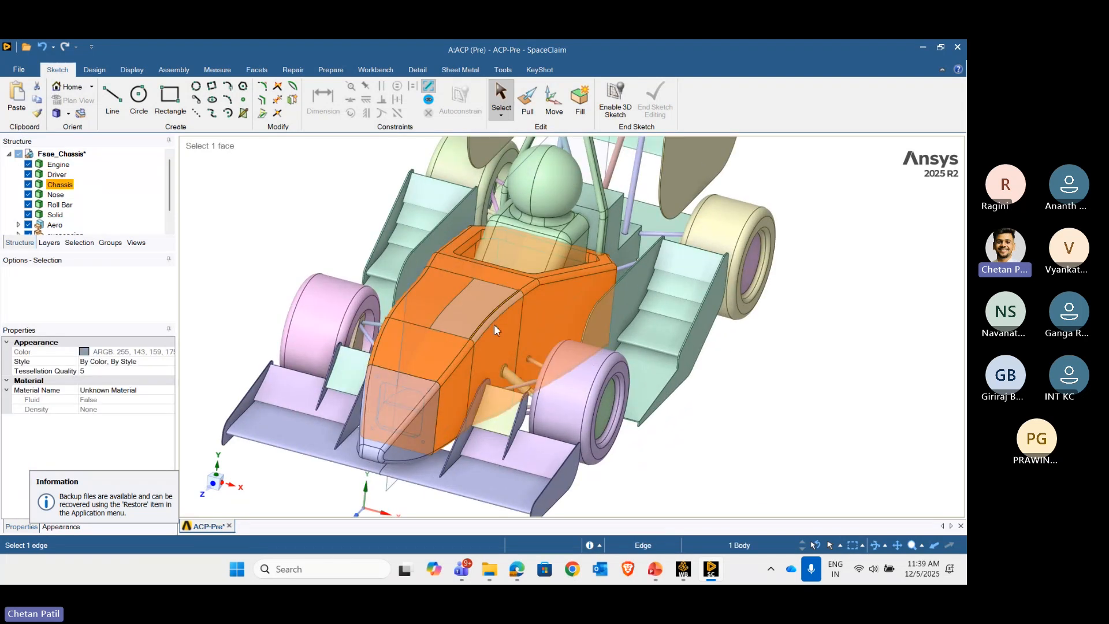
middle_click_drag(494, 324, 431, 362)
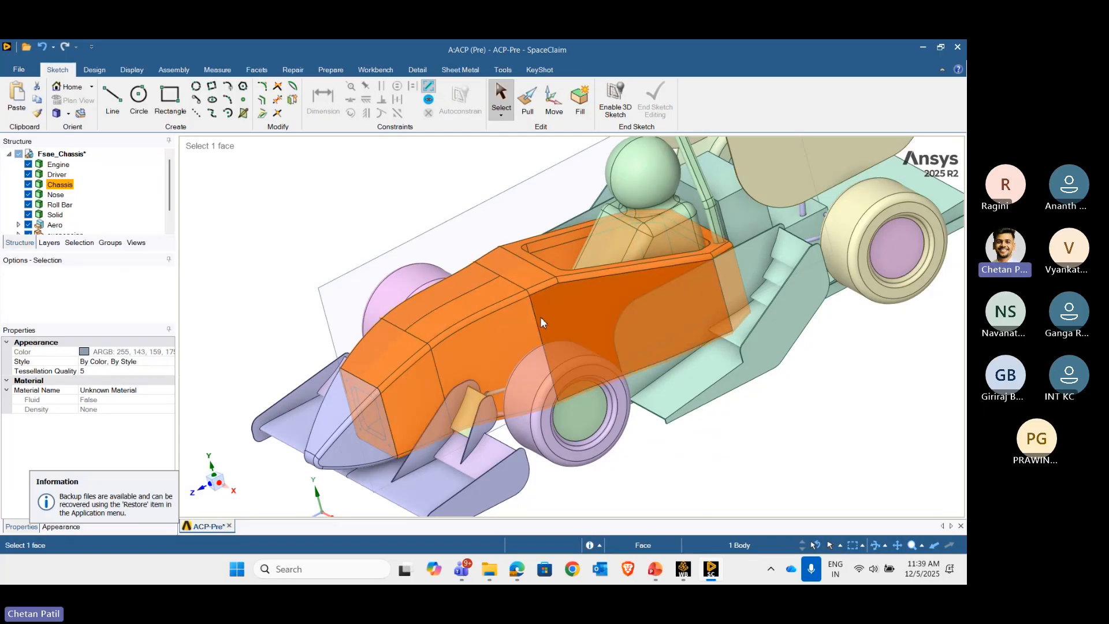
scroll(540, 316, "up", 3)
middle_click_drag(540, 316, 592, 312)
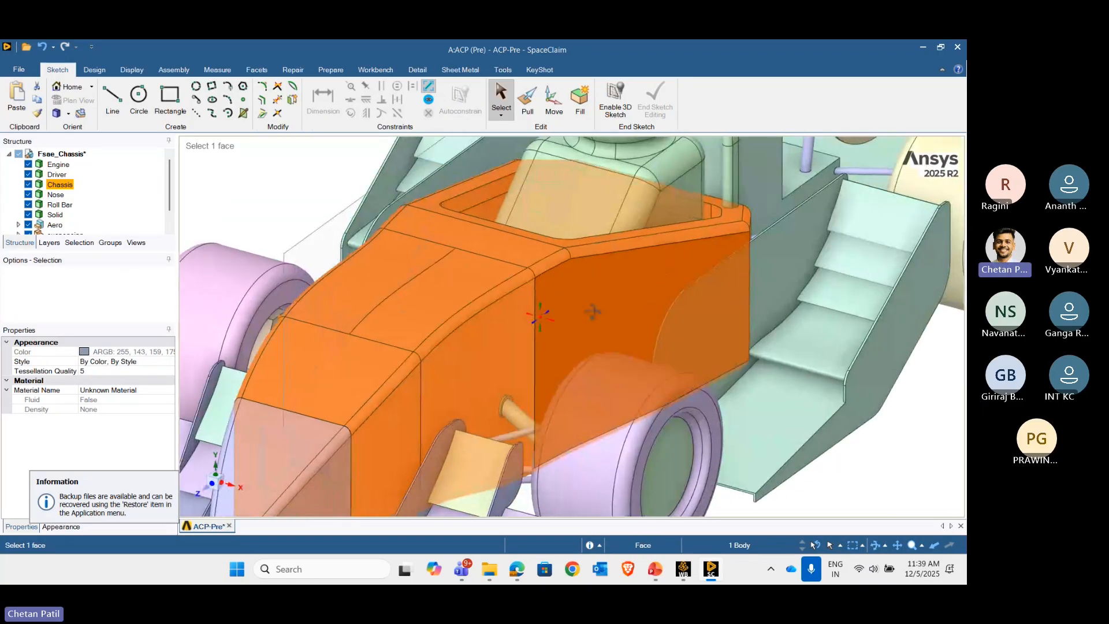
scroll(591, 308, "down", 5)
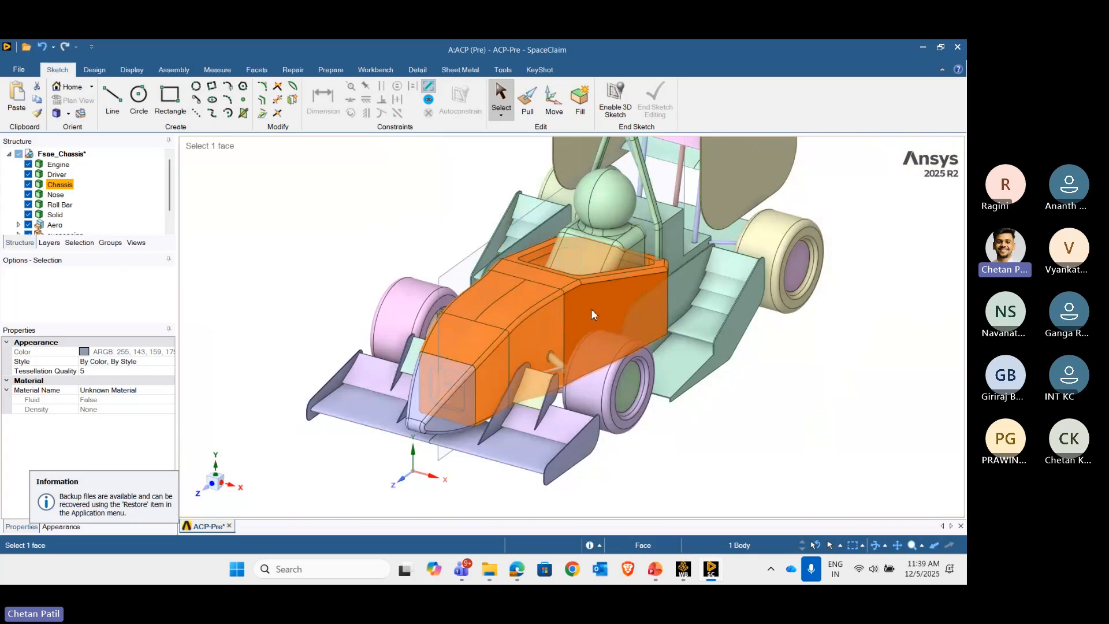
right_click(514, 302)
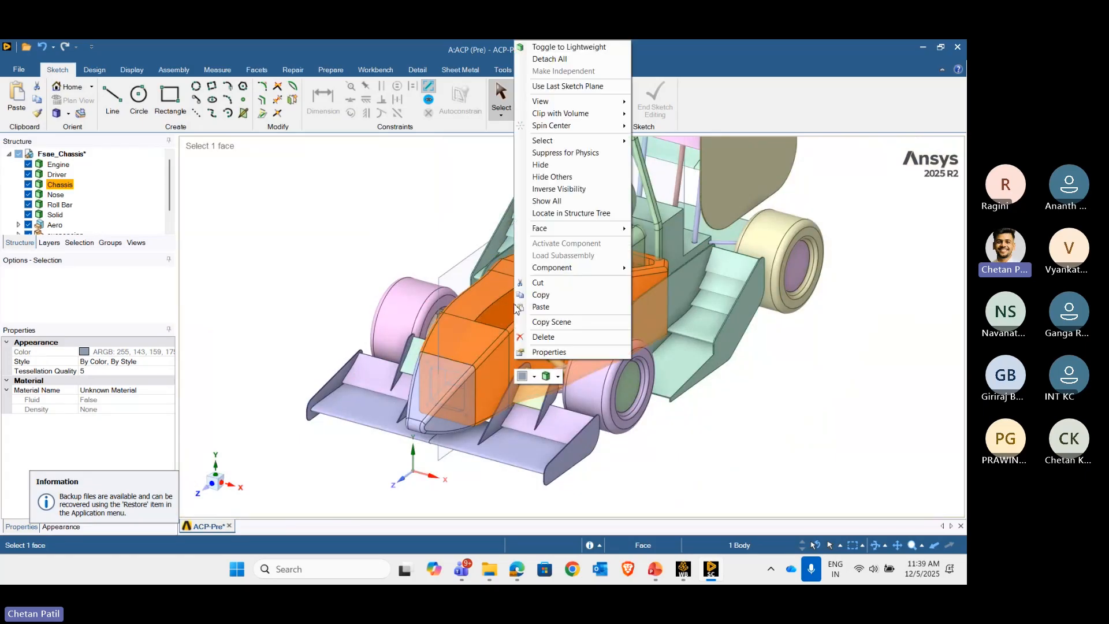
left_click(549, 165)
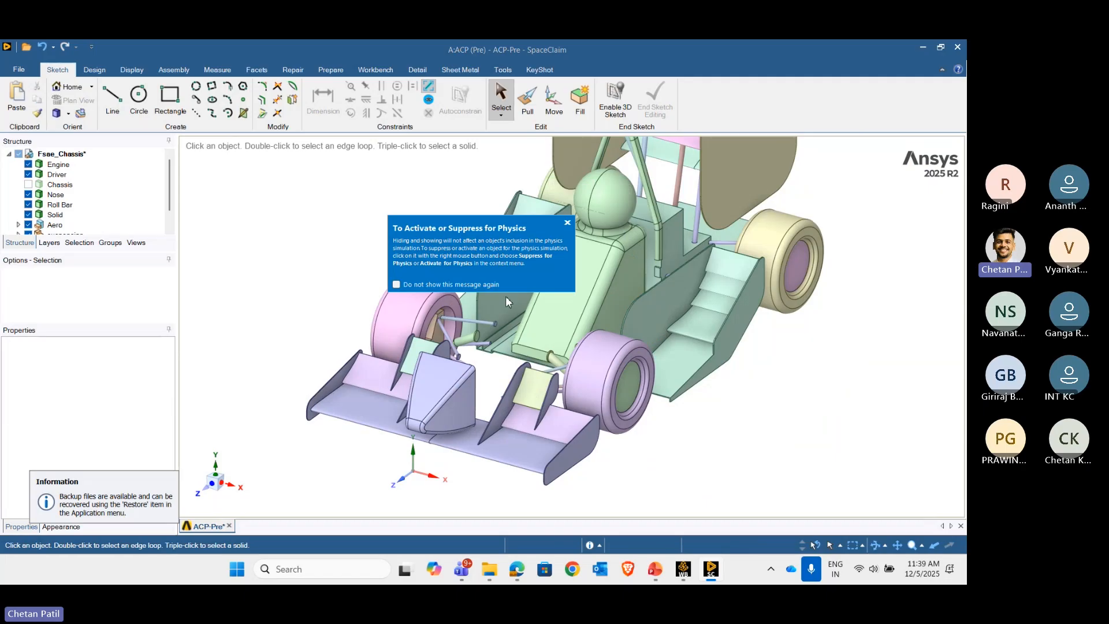
left_click(568, 227)
- Select everything still visible around the hidden Chassis body and suppress it for physics
scroll(518, 300, "up", 2)
scroll(518, 300, "down", 6)
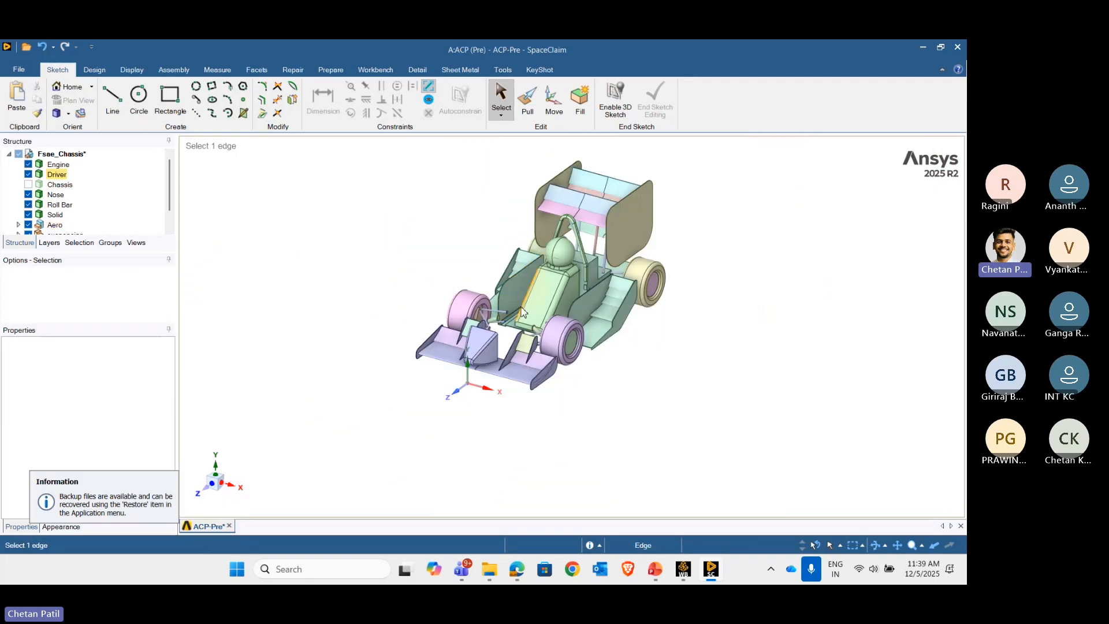
scroll(433, 368, "down", 3)
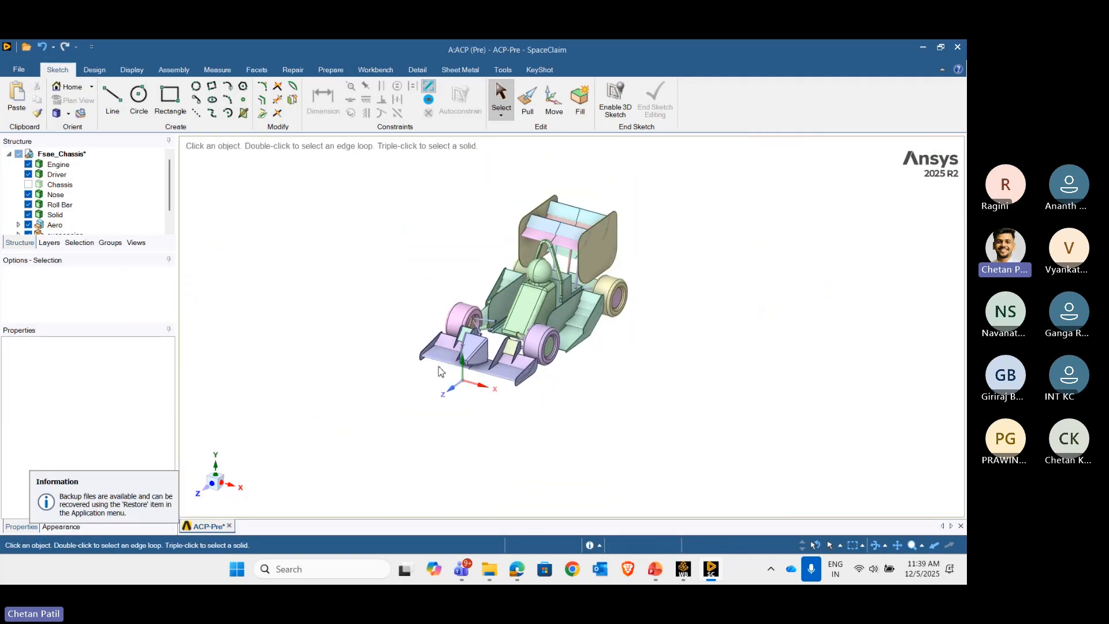
right_click(415, 248)
mouse_move(474, 310)
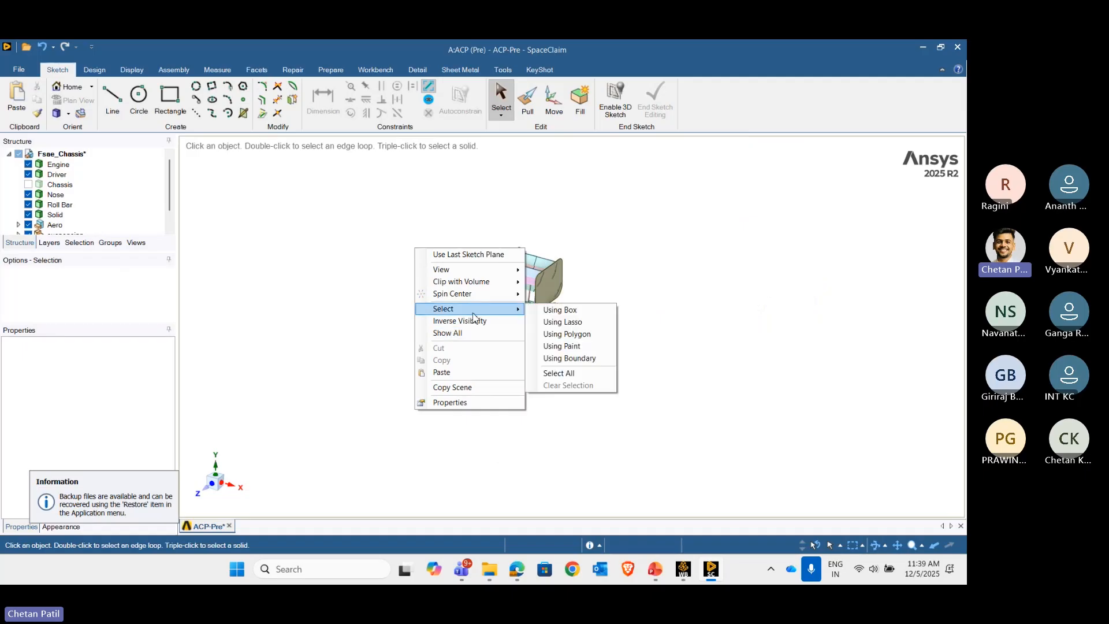
left_click(569, 372)
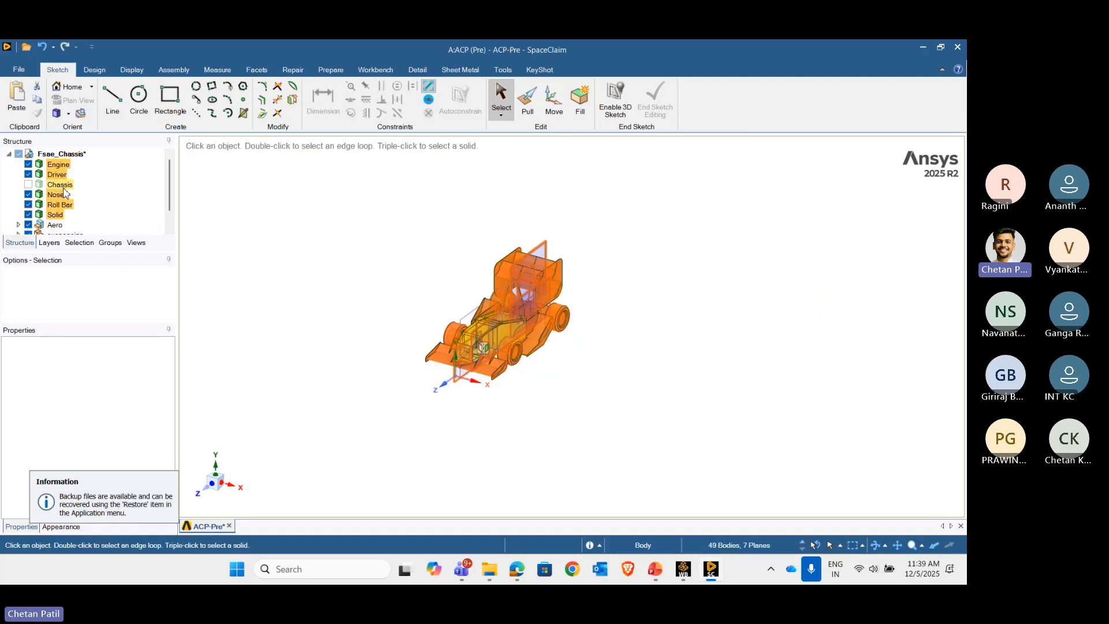
right_click(358, 299)
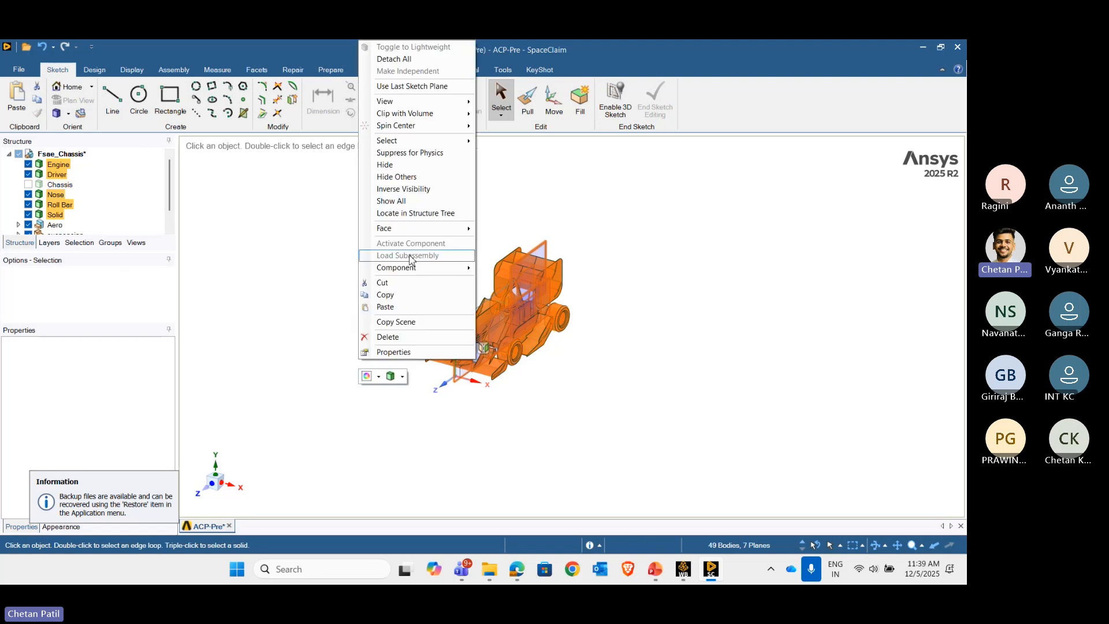
left_click(440, 153)
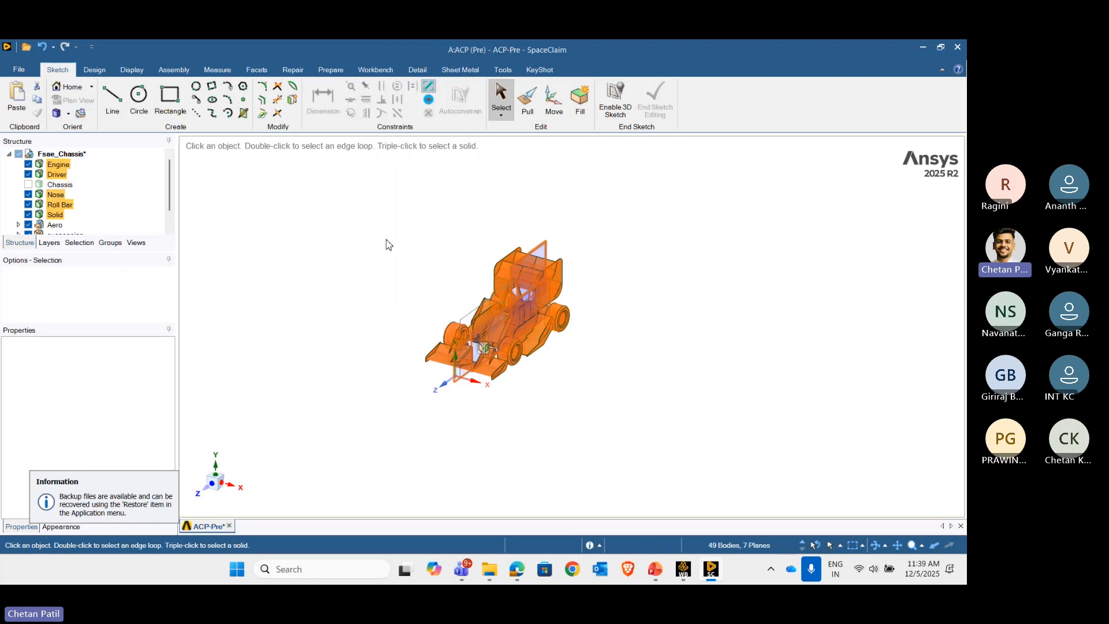
- Show all bodies again and hide all suppressed ones to isolate the Chassis body
right_click(361, 245)
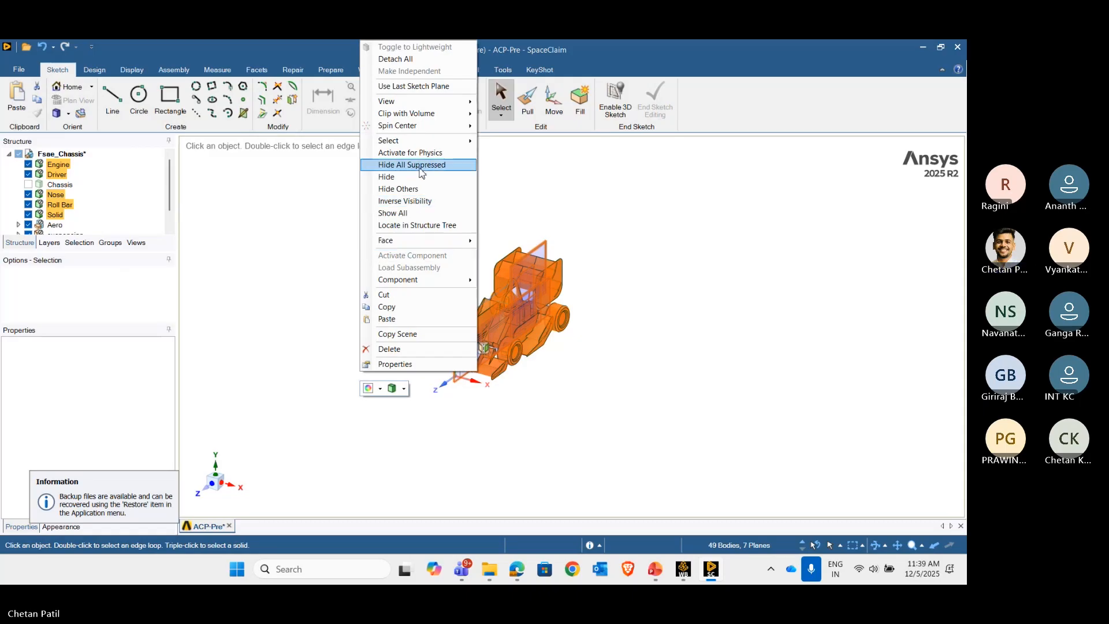
left_click(411, 212)
left_click(428, 293)
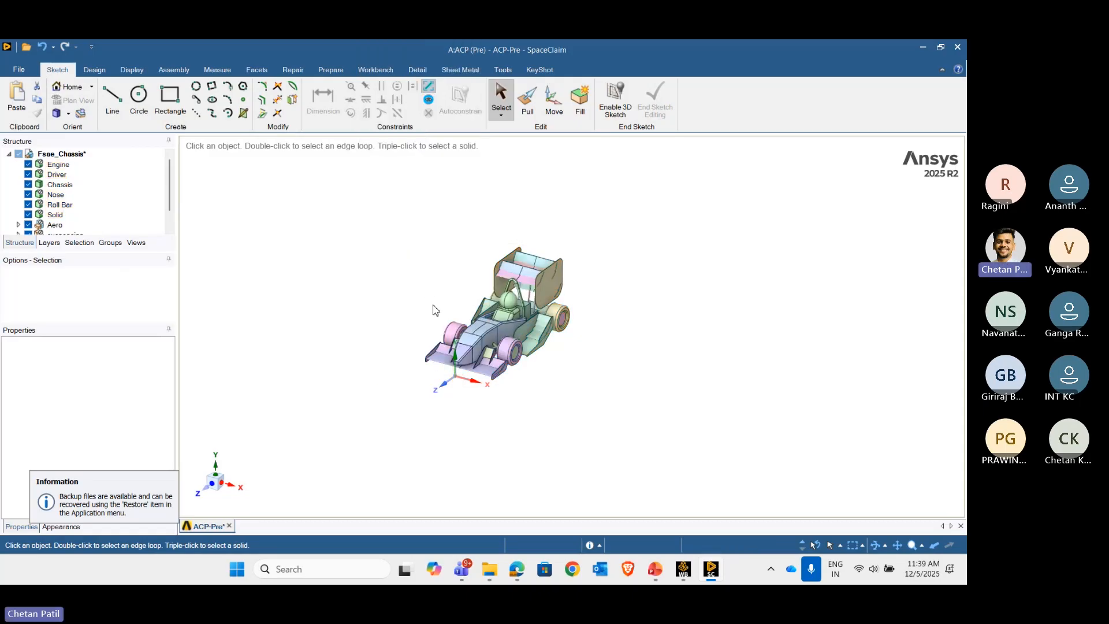
right_click(389, 248)
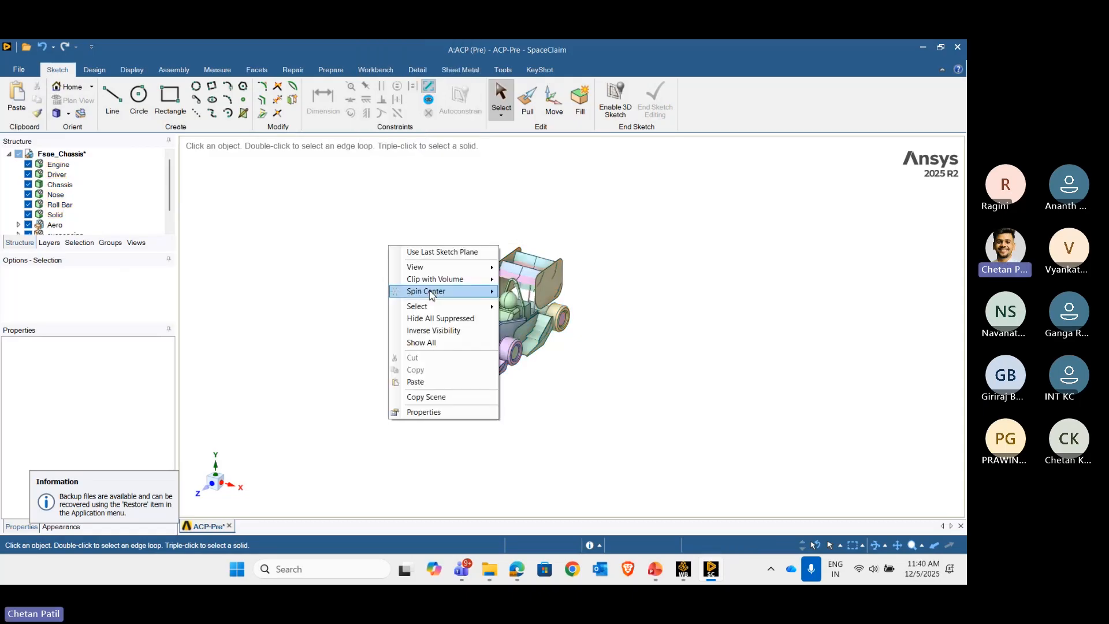
left_click(431, 322)
- Select the outer faces of the Chassis body, including its front and rear end faces, and copy them into a separate surface body
scroll(479, 333, "up", 3)
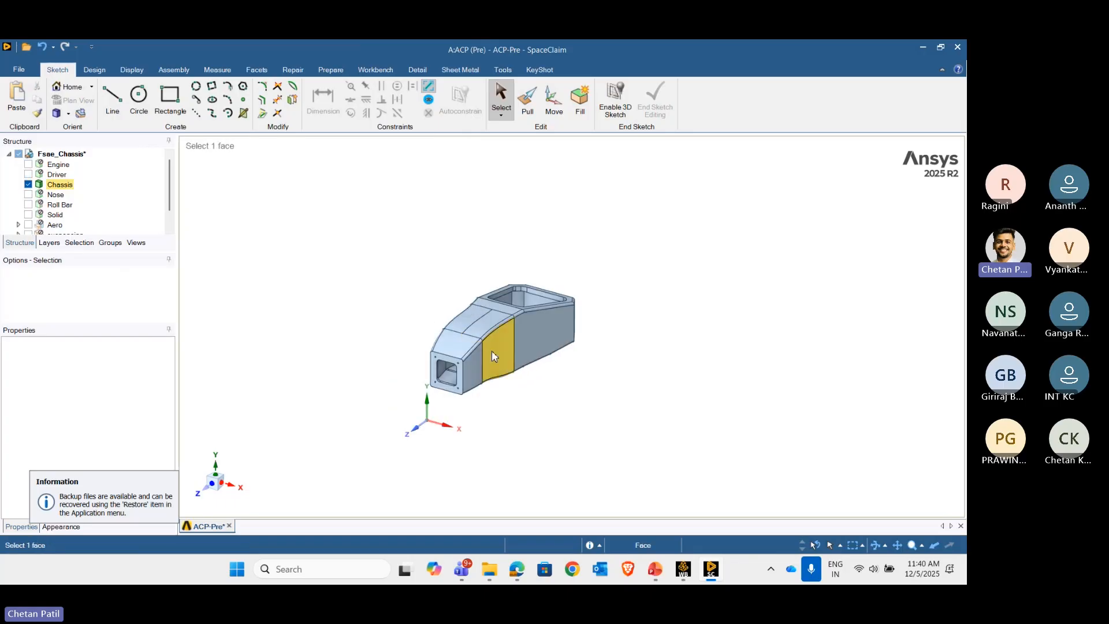
scroll(491, 351, "up", 4)
mouse_move(491, 352)
middle_mouse_down()
mouse_move(426, 336)
mouse_move(478, 339)
mouse_move(483, 359)
mouse_move(565, 317)
mouse_move(462, 313)
mouse_move(510, 265)
mouse_move(451, 260)
mouse_move(445, 284)
mouse_move(505, 365)
mouse_move(510, 345)
middle_mouse_up()
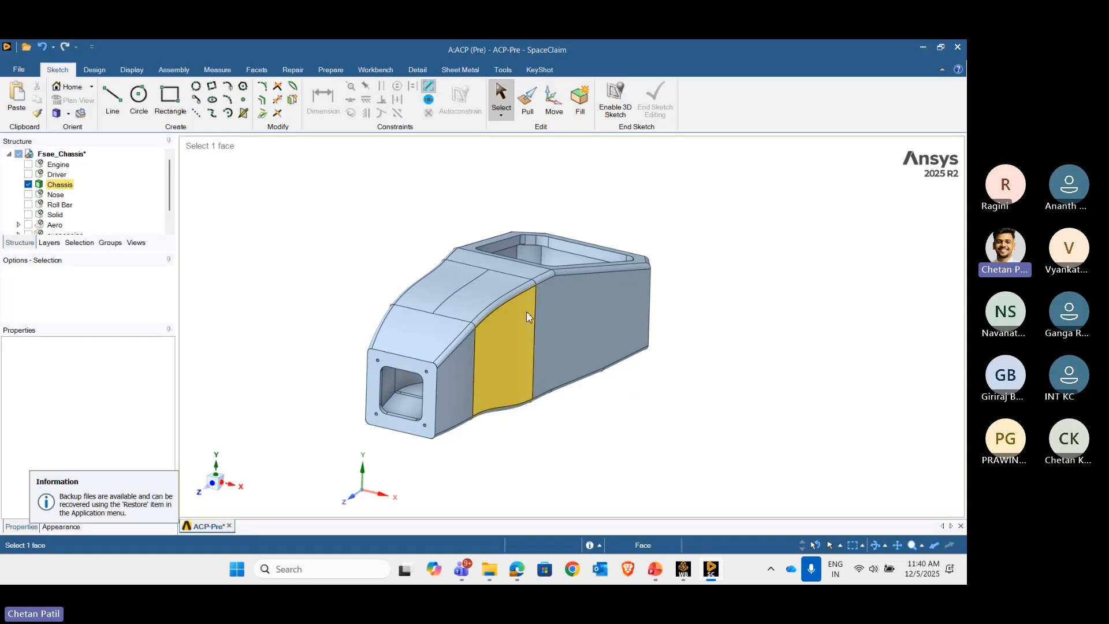
scroll(498, 396, "up", 3)
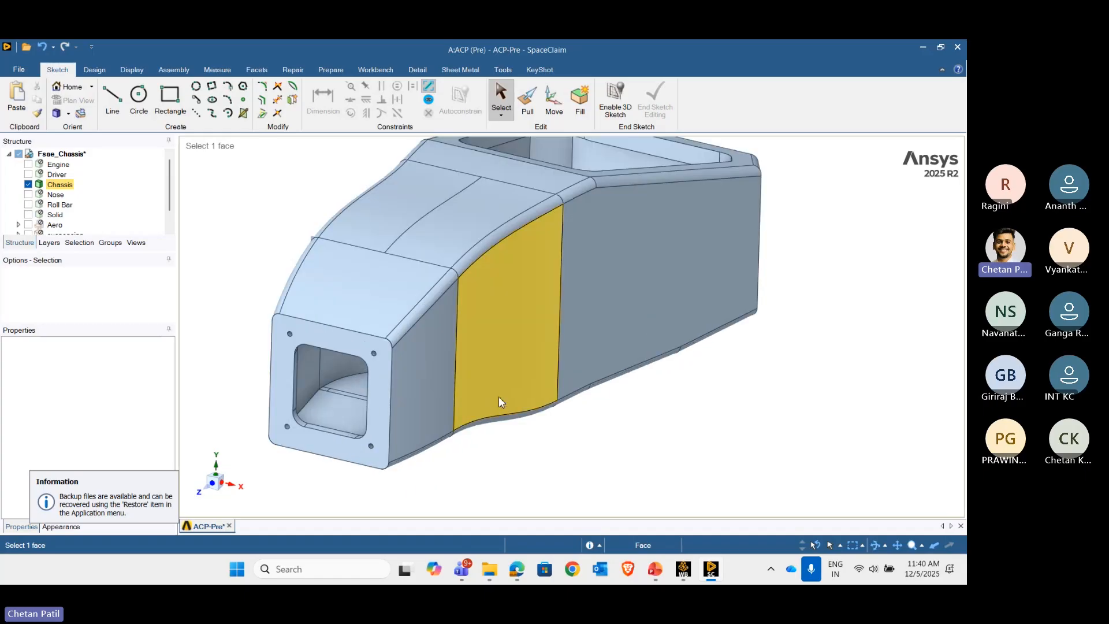
scroll(497, 396, "down", 2)
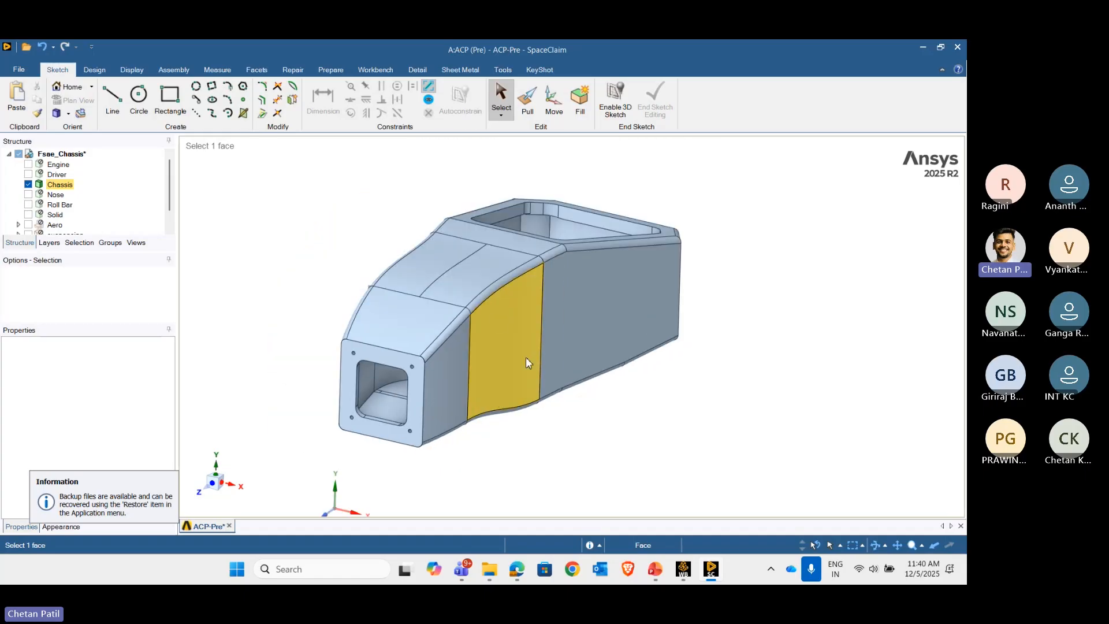
left_click(417, 324)
key("ctrl+a")
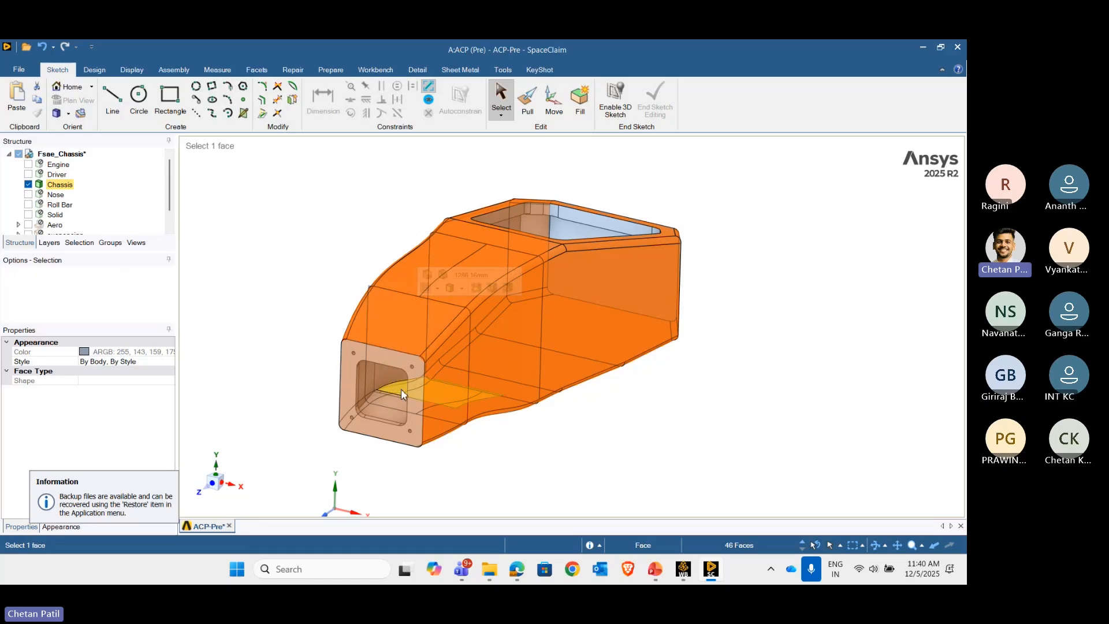
left_click(386, 363, "ctrl")
middle_click_drag(626, 376, 383, 399)
left_click(666, 320, "ctrl")
middle_click_drag(512, 359, 439, 376)
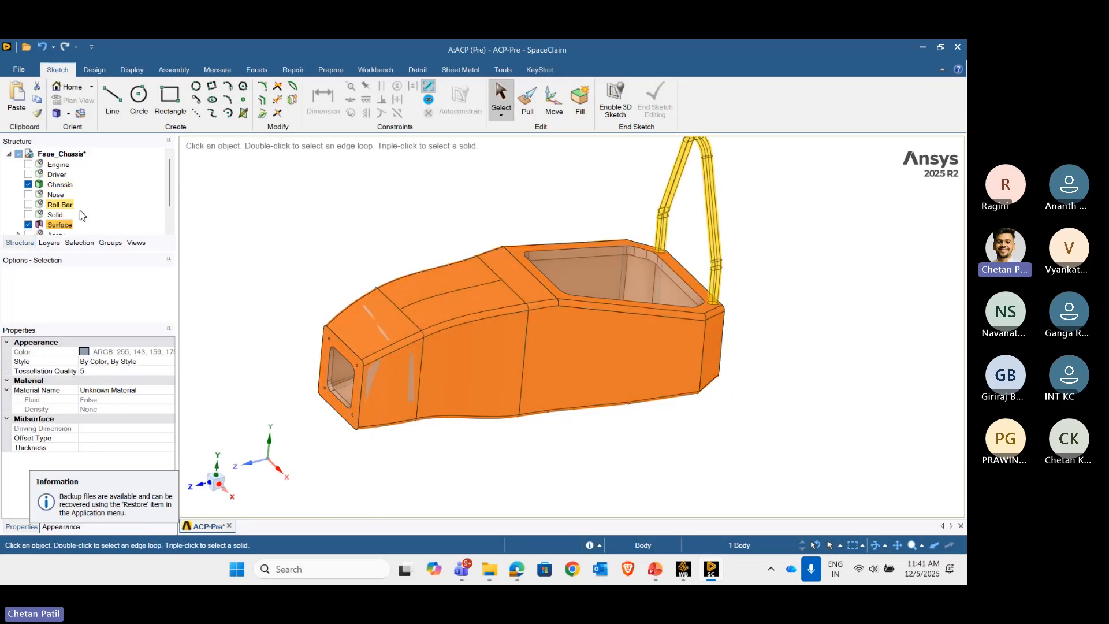
- Suppress the solid Chassis body for physics and hide it so only the copied surface body is displayed
left_click(65, 227)
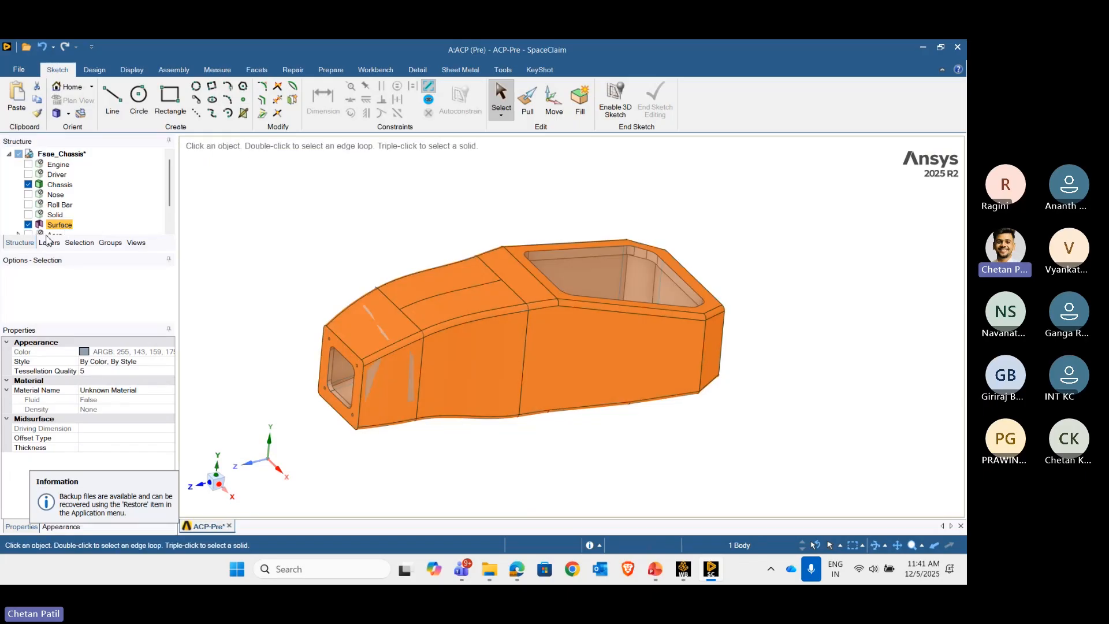
right_click(49, 184)
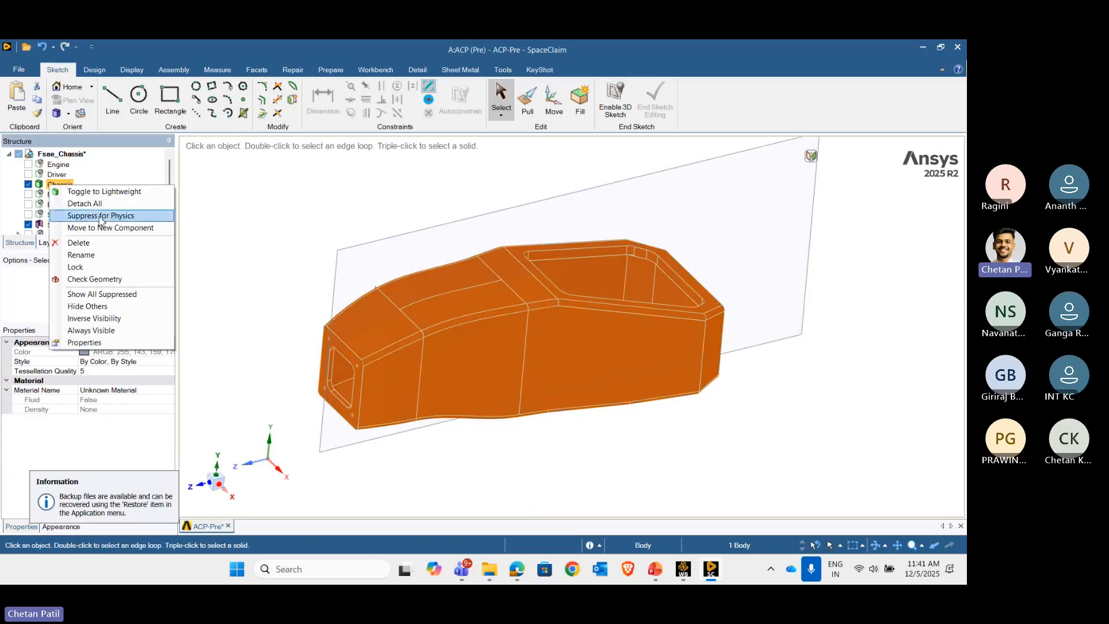
left_click(100, 217)
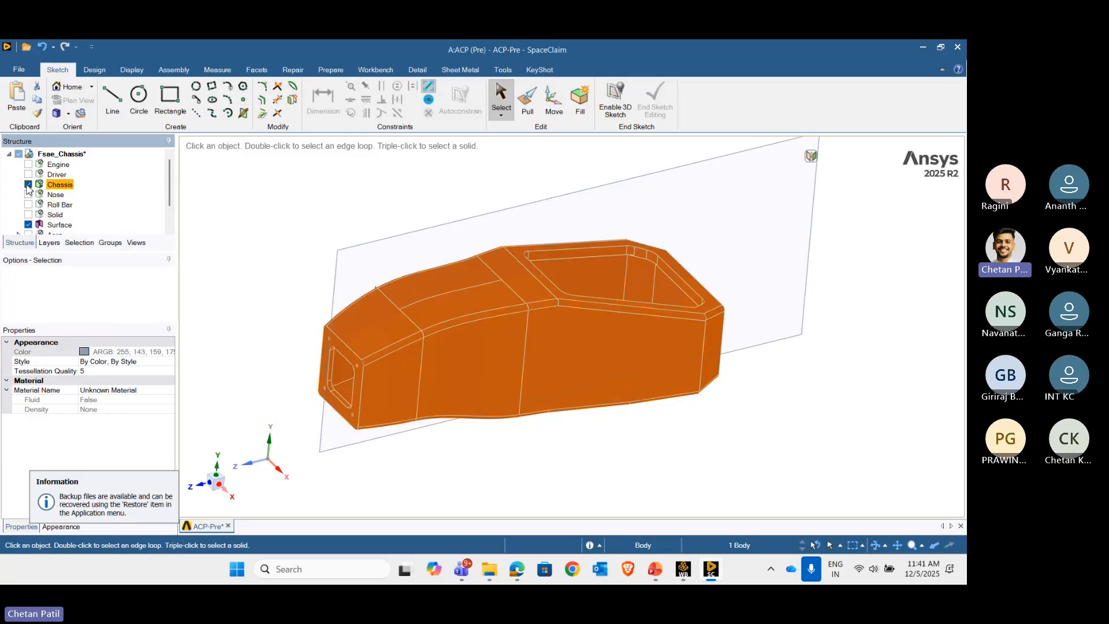
left_click(259, 245)
- Examine the copied chassis surface body, checking its faces and the edges where the top, side and rounded corner faces meet
scroll(578, 300, "down", 3)
mouse_move(578, 346)
middle_mouse_down()
mouse_move(649, 390)
mouse_move(570, 376)
middle_mouse_up()
left_click(532, 283)
scroll(540, 281, "down", 2)
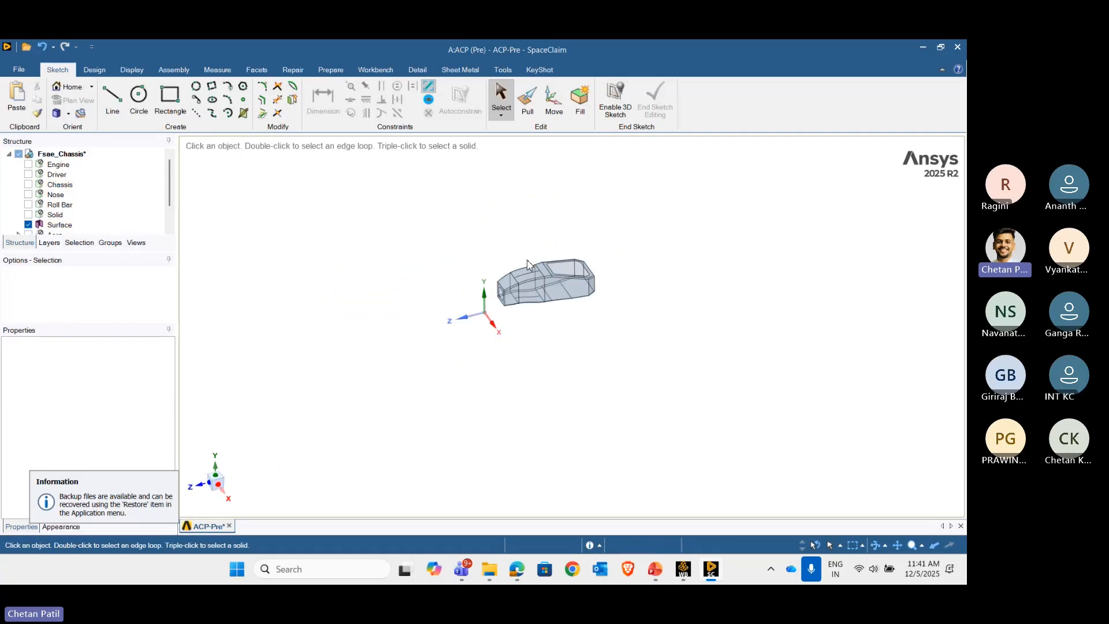
scroll(542, 278, "up", 4)
scroll(595, 387, "down", 1)
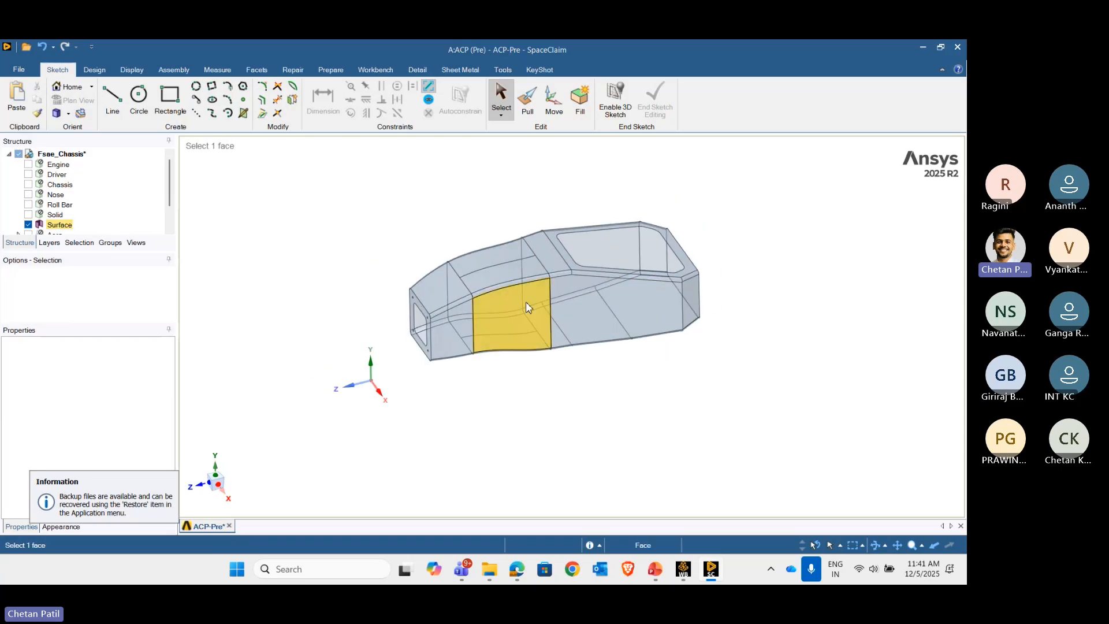
scroll(528, 306, "up", 1)
middle_click_drag(537, 351, 580, 385)
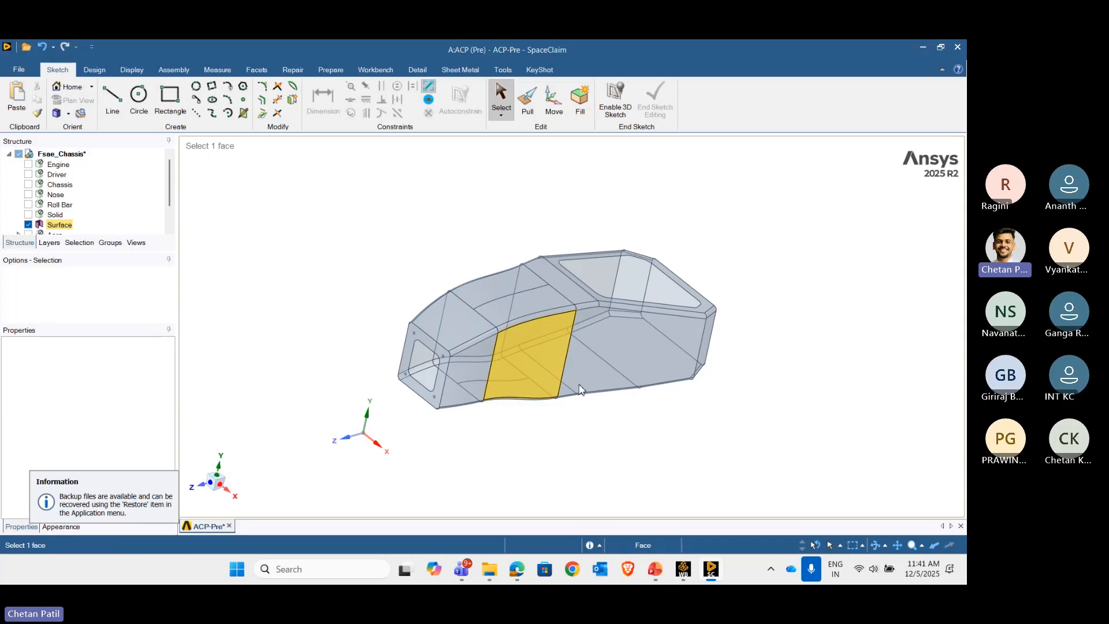
left_click(493, 406)
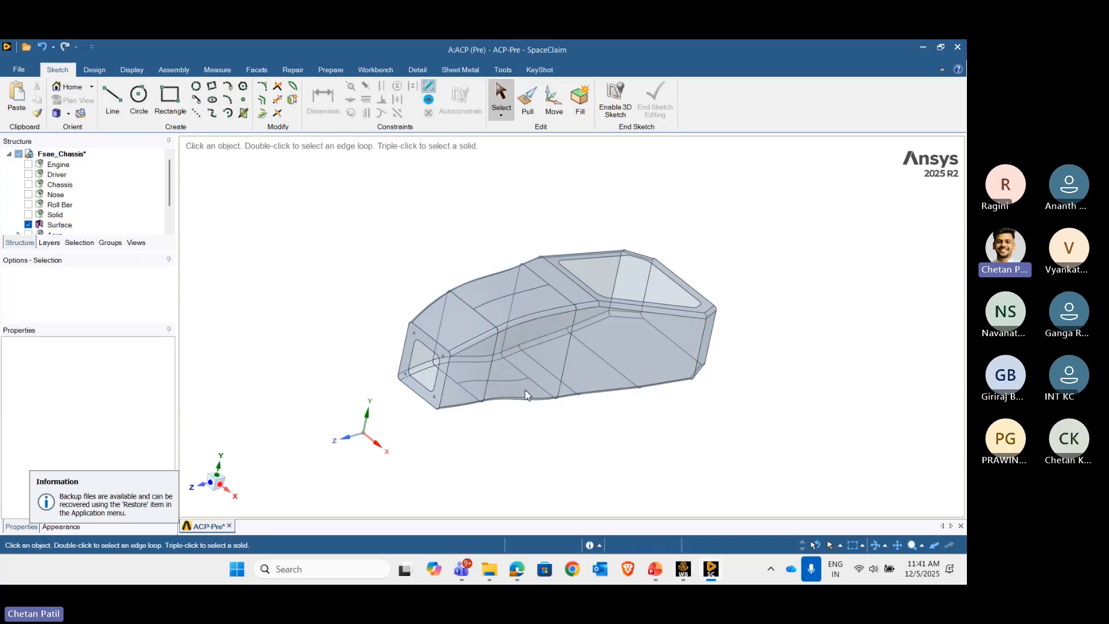
scroll(503, 336, "up", 2)
scroll(498, 329, "up", 6)
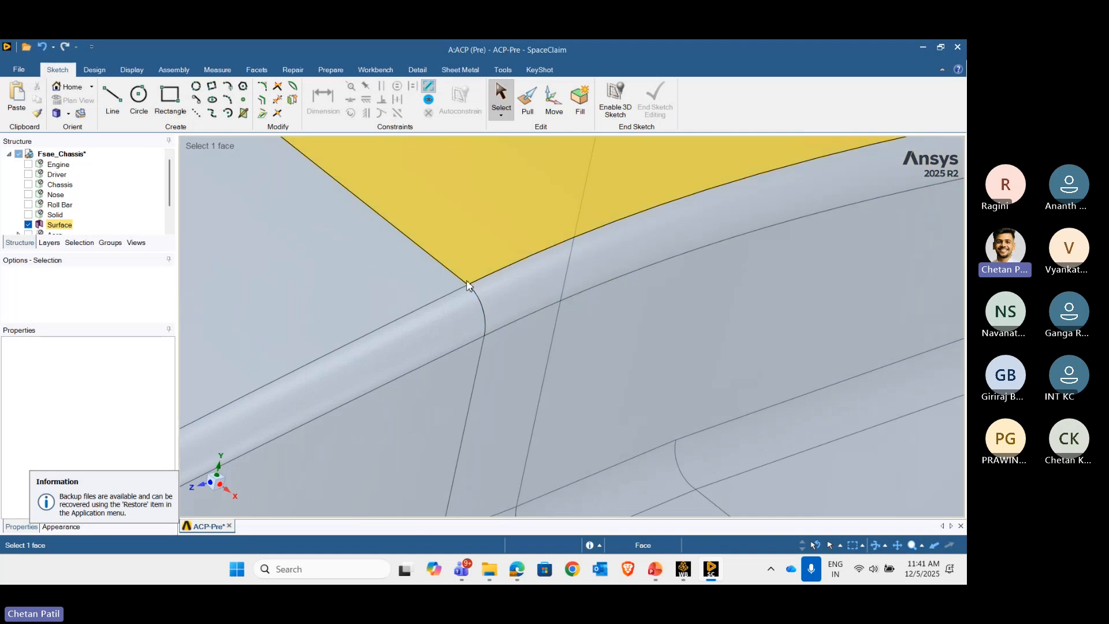
scroll(467, 285, "down", 7)
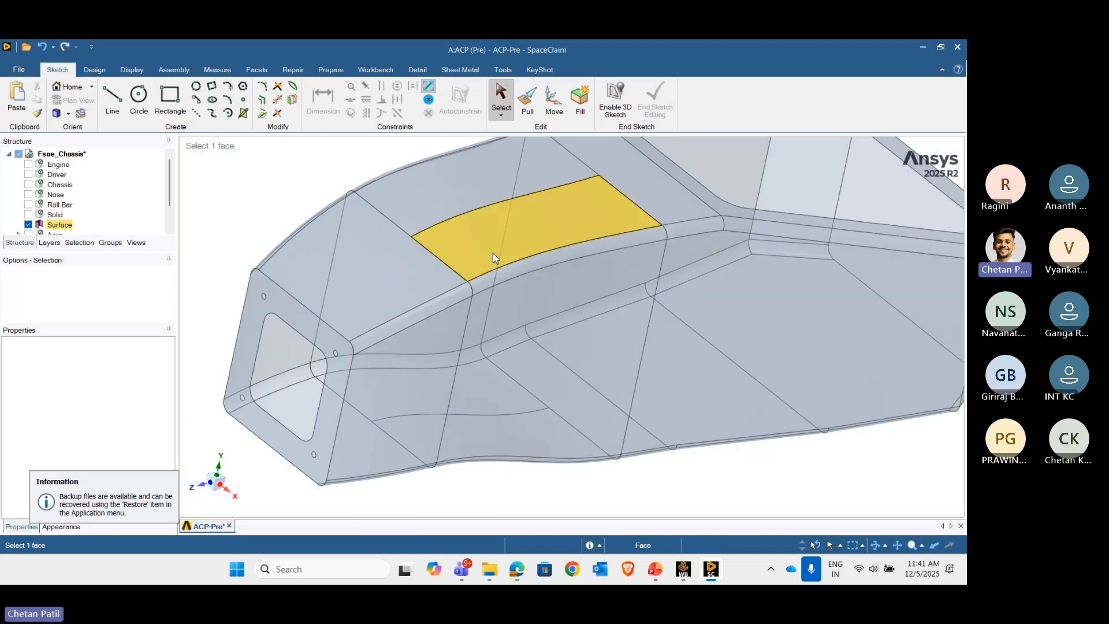
middle_click_drag(494, 257, 521, 266)
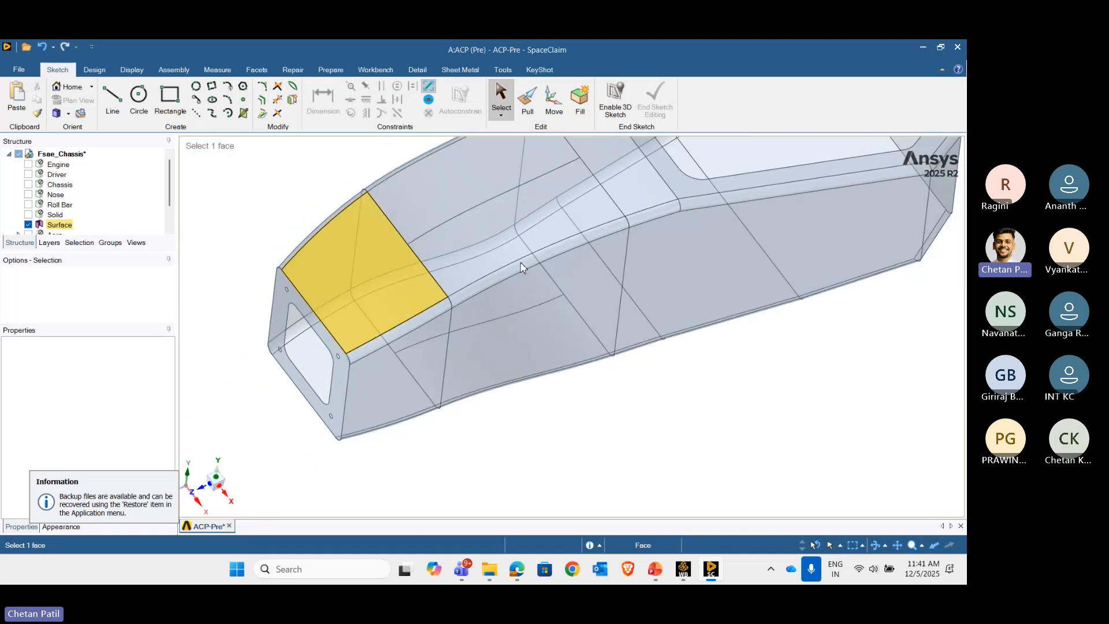
scroll(553, 272, "up", 4)
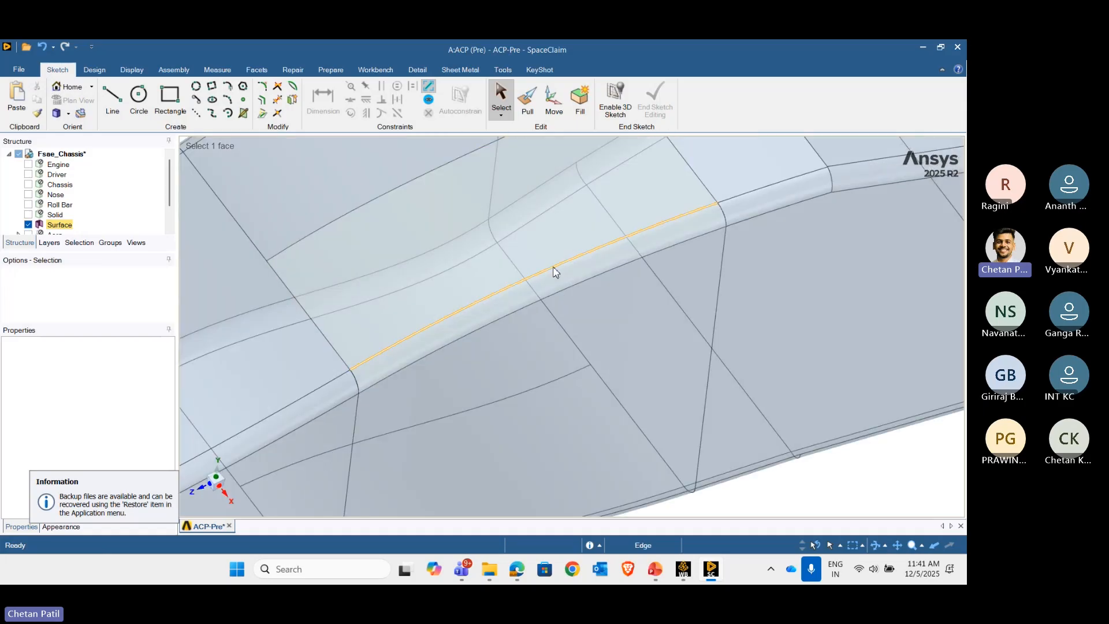
scroll(553, 271, "up", 3)
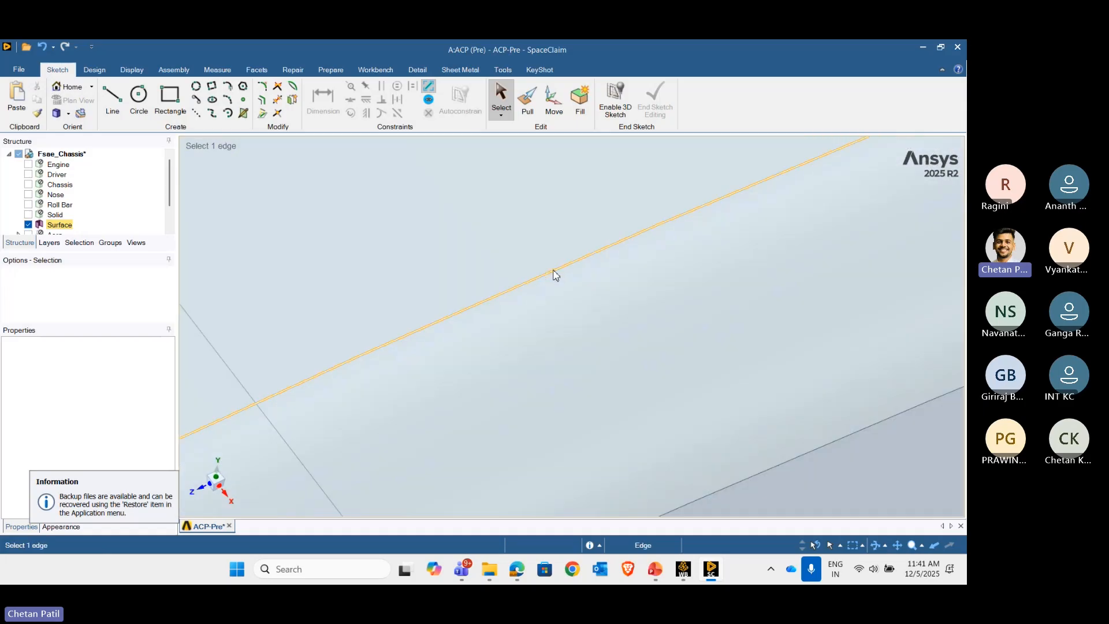
scroll(554, 272, "down", 6)
scroll(649, 237, "up", 2)
scroll(630, 332, "down", 2)
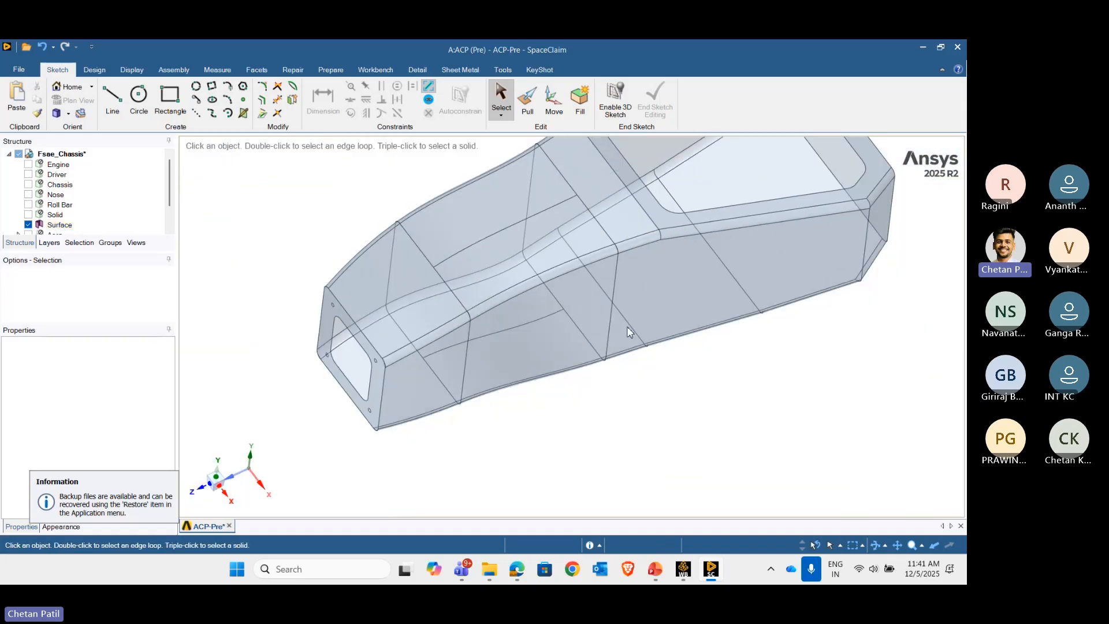
left_click(619, 234)
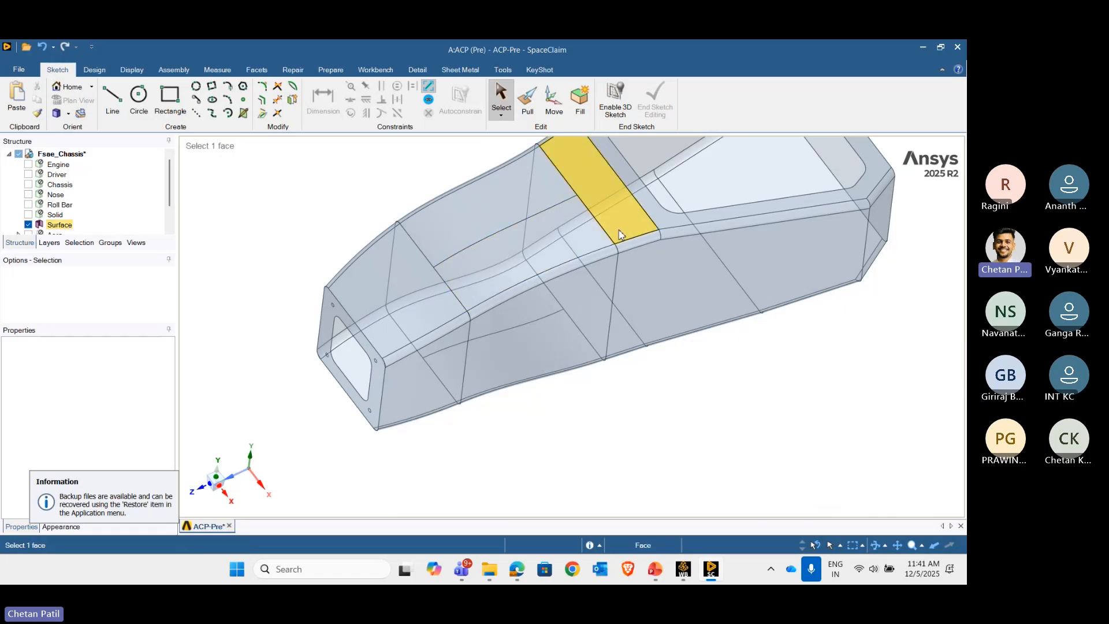
left_click(618, 378)
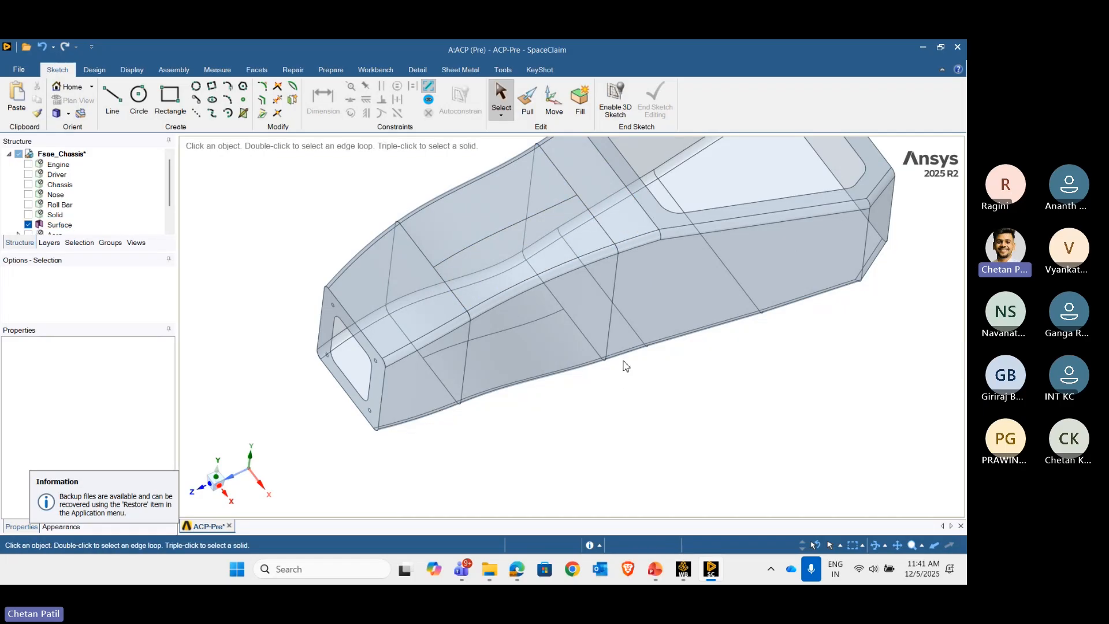
left_click(644, 297)
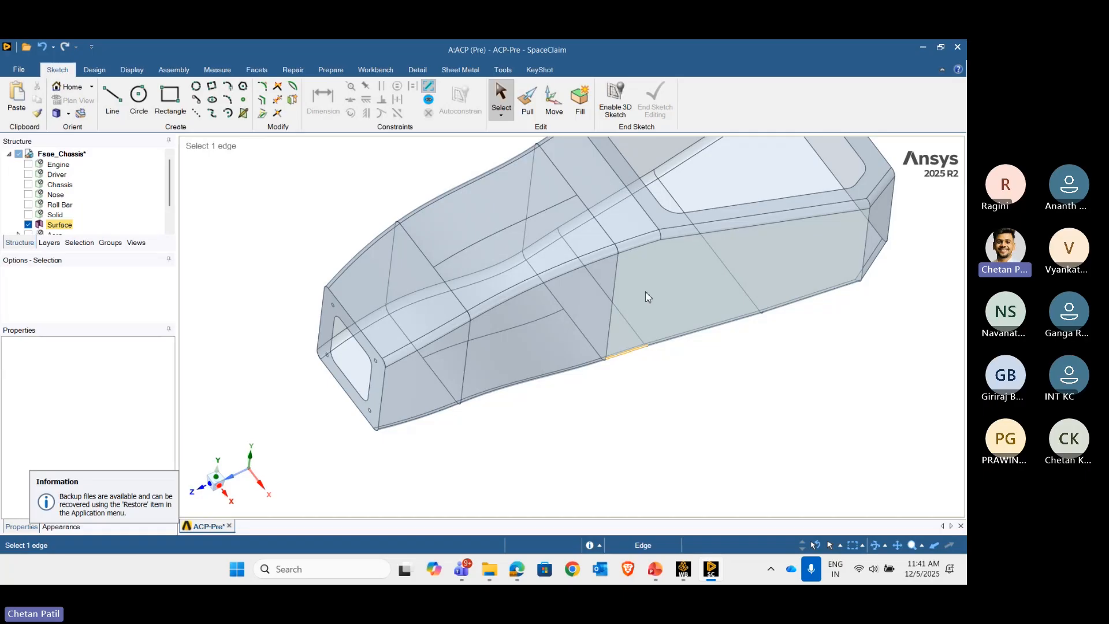
left_click(293, 70)
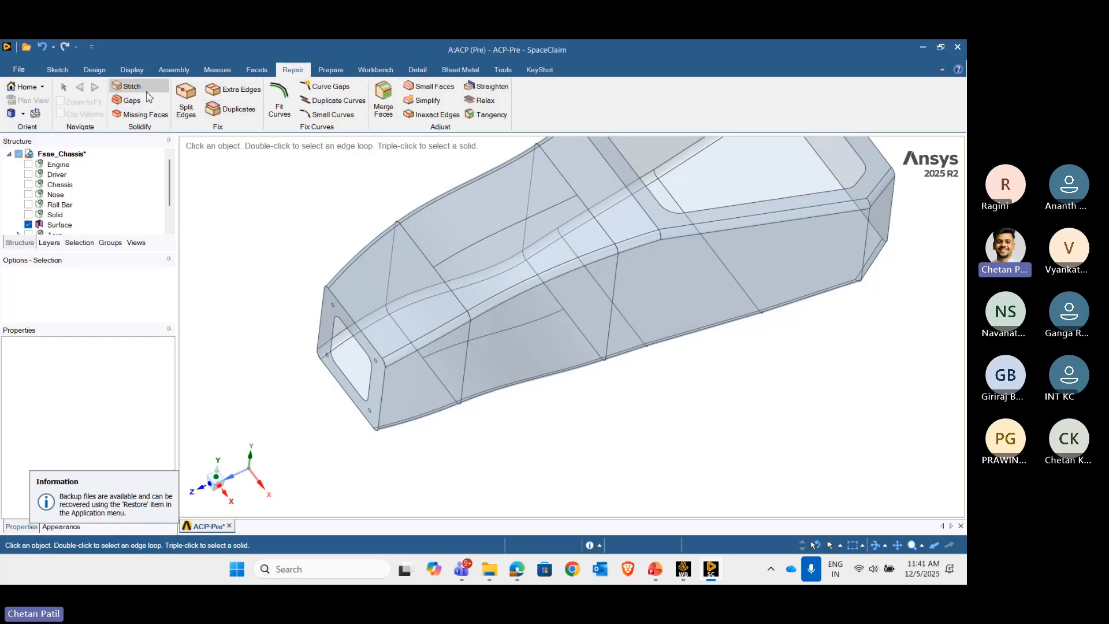
left_click(532, 338)
scroll(532, 338, "up", 2)
scroll(531, 337, "down", 3)
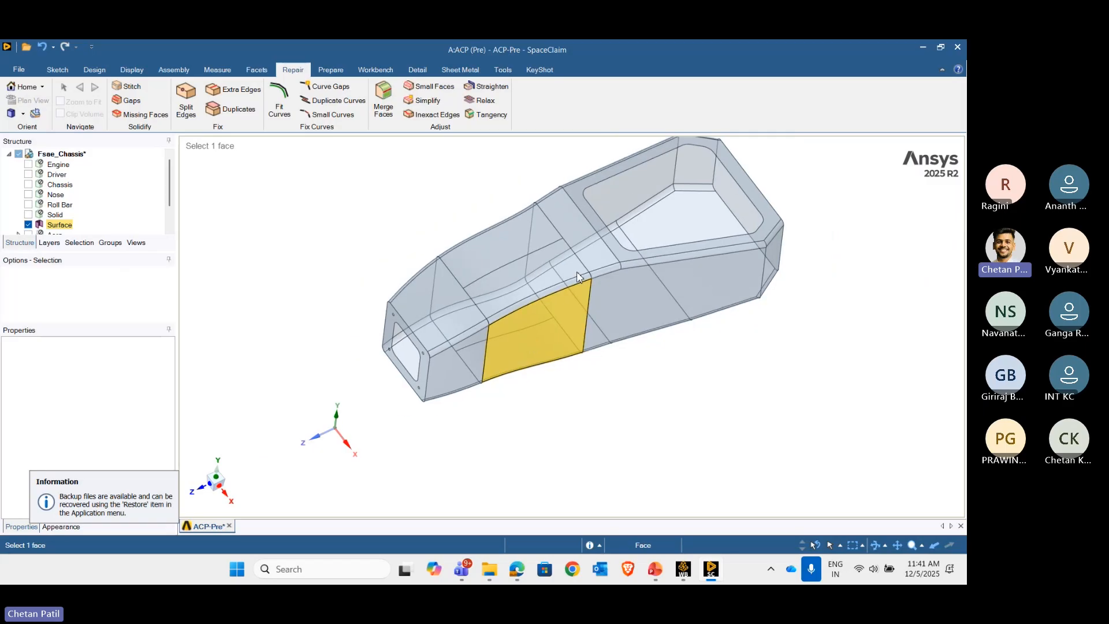
left_click(452, 267)
left_click(258, 185)
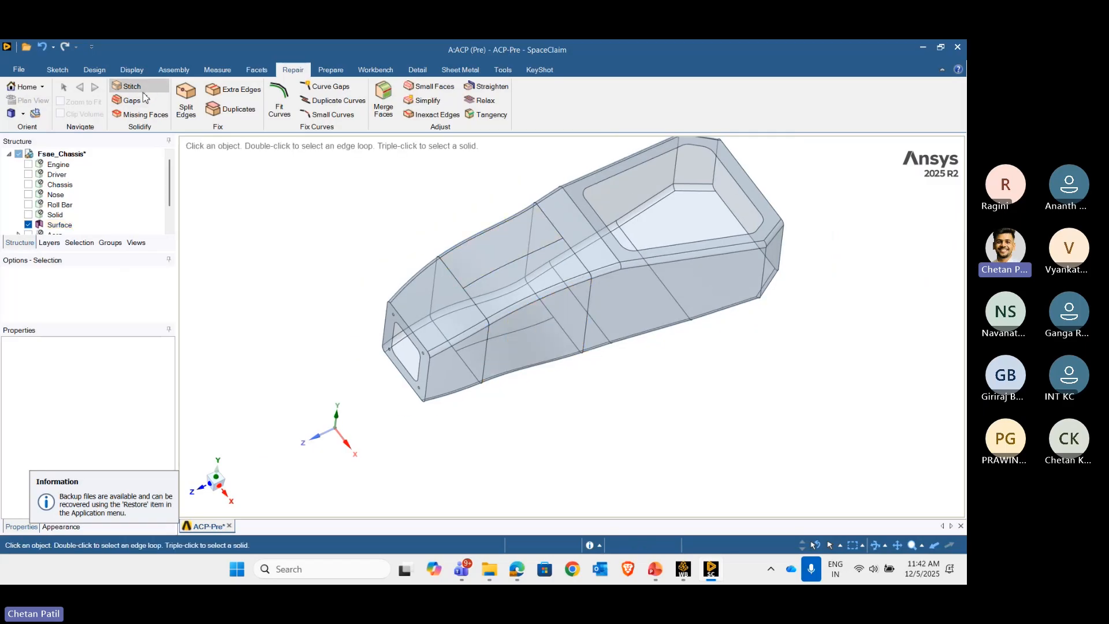
- Split the front end face of the chassis surface across its opening at 50% of its vertical side edge
left_click(99, 71)
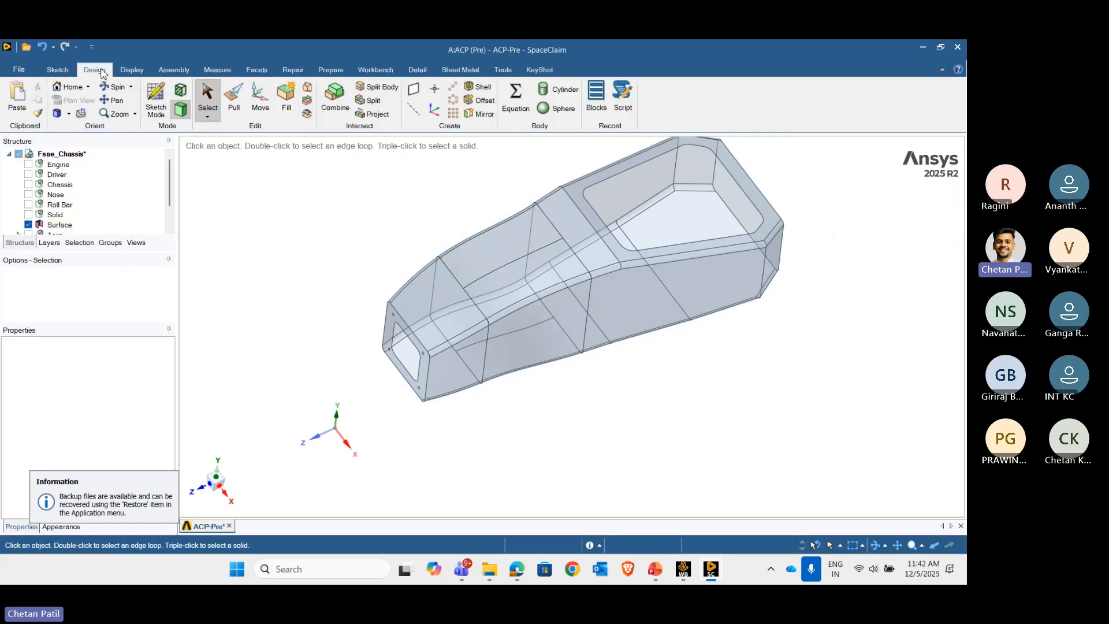
mouse_move(473, 345)
middle_mouse_down("ctrl")
mouse_move(452, 367)
mouse_move(448, 306)
middle_mouse_up("ctrl")
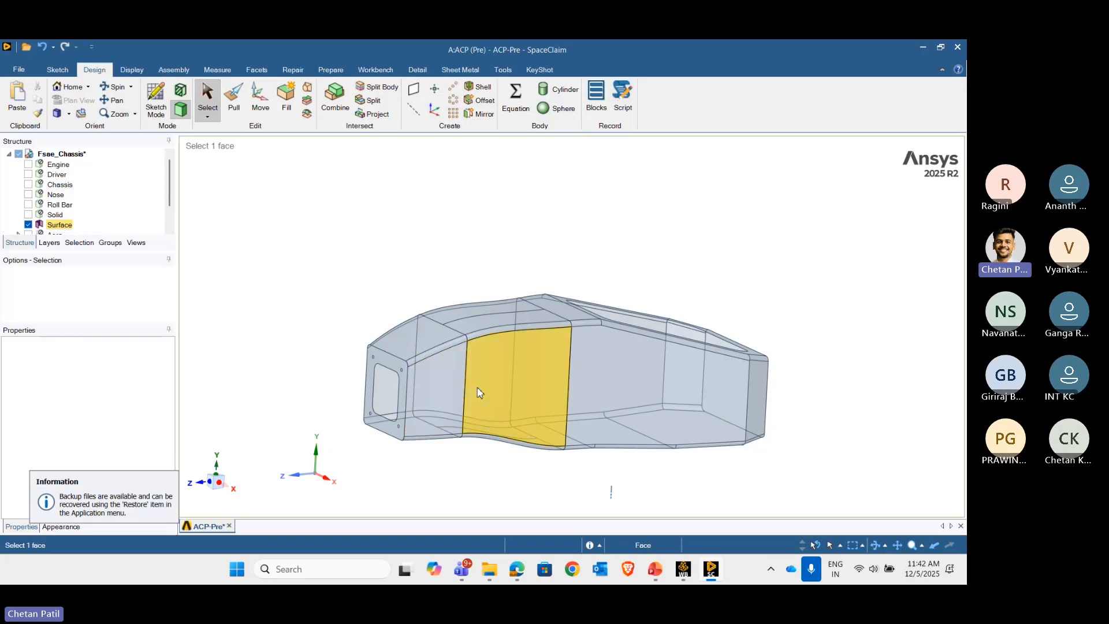
middle_click_drag(459, 393, 426, 389)
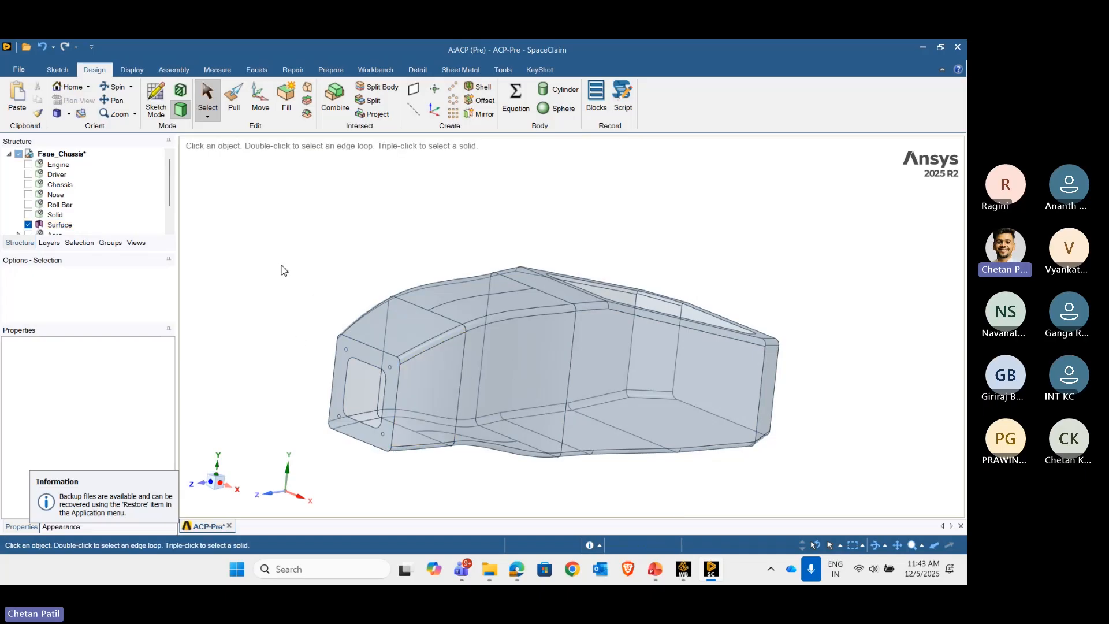
left_click(369, 101)
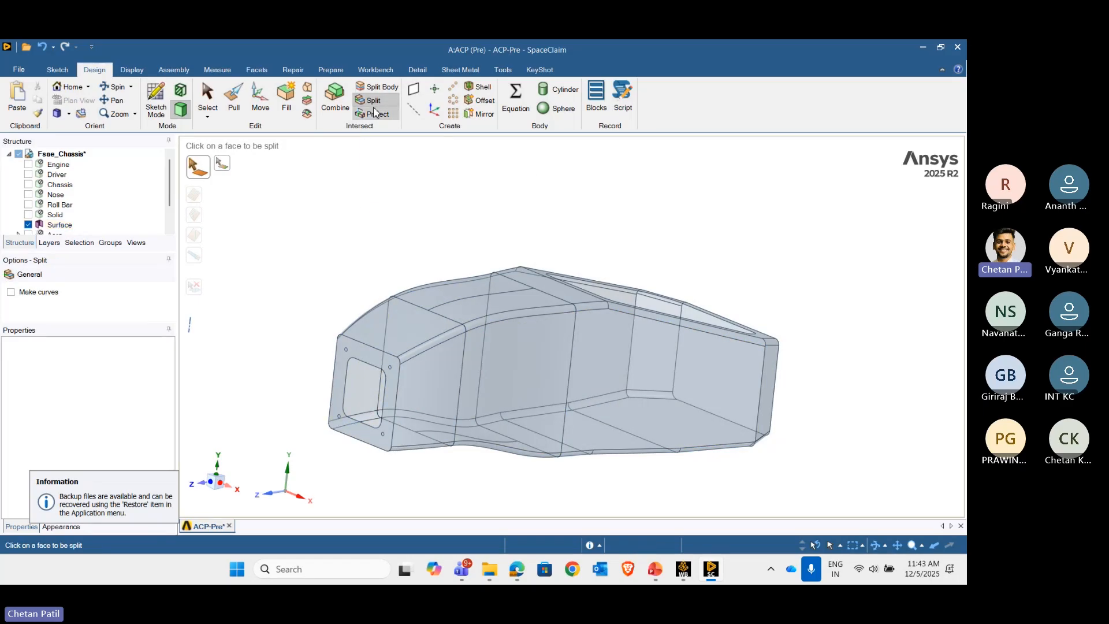
left_click(390, 390)
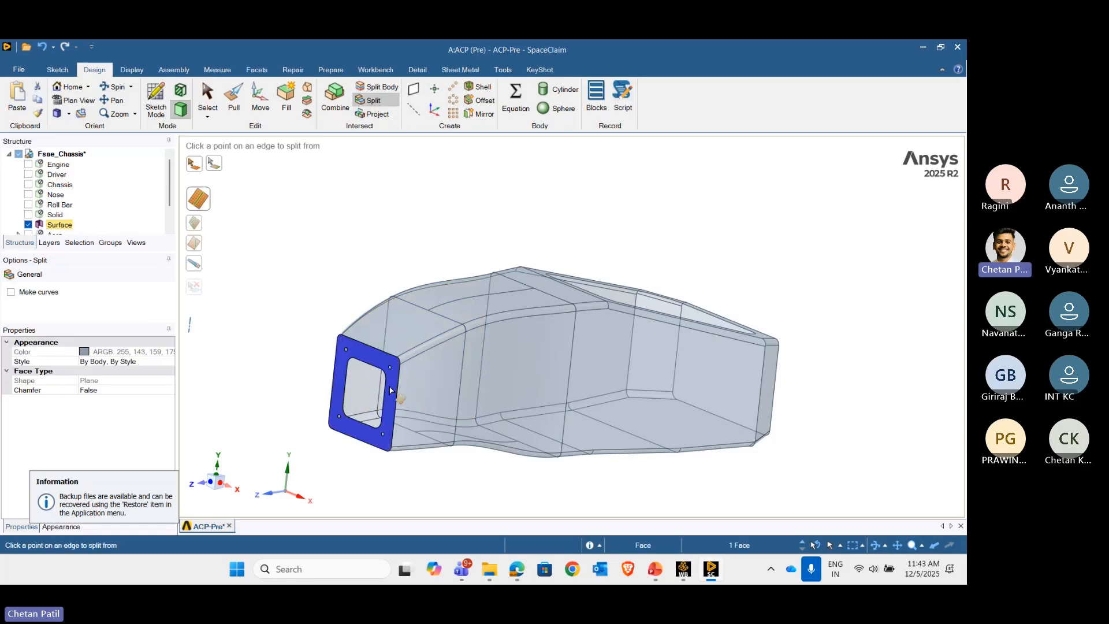
scroll(391, 391, "up", 3)
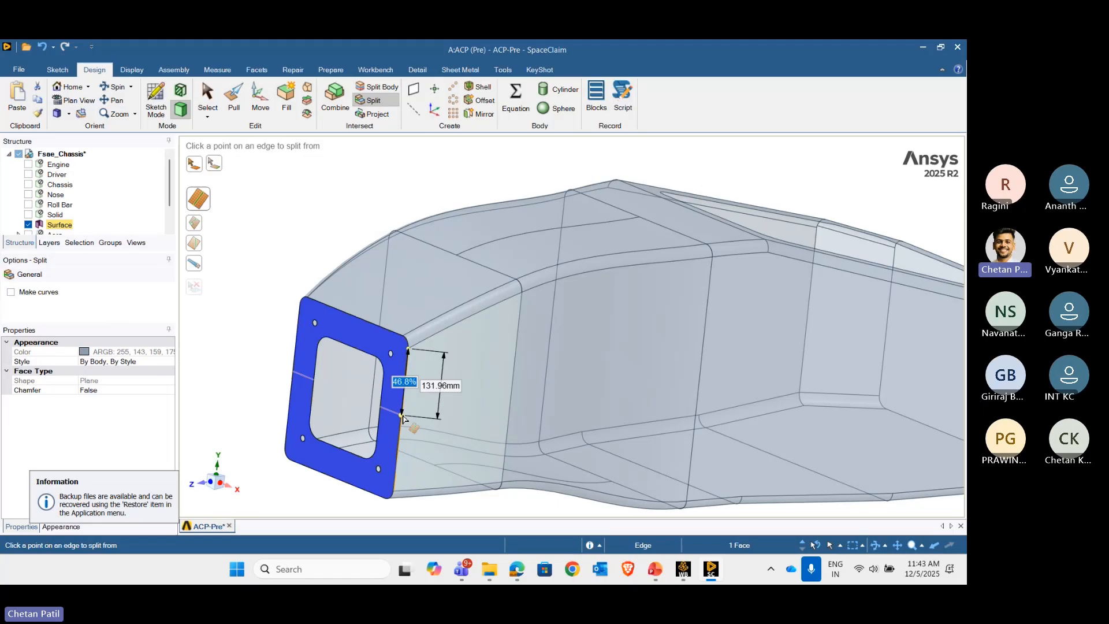
type("50")
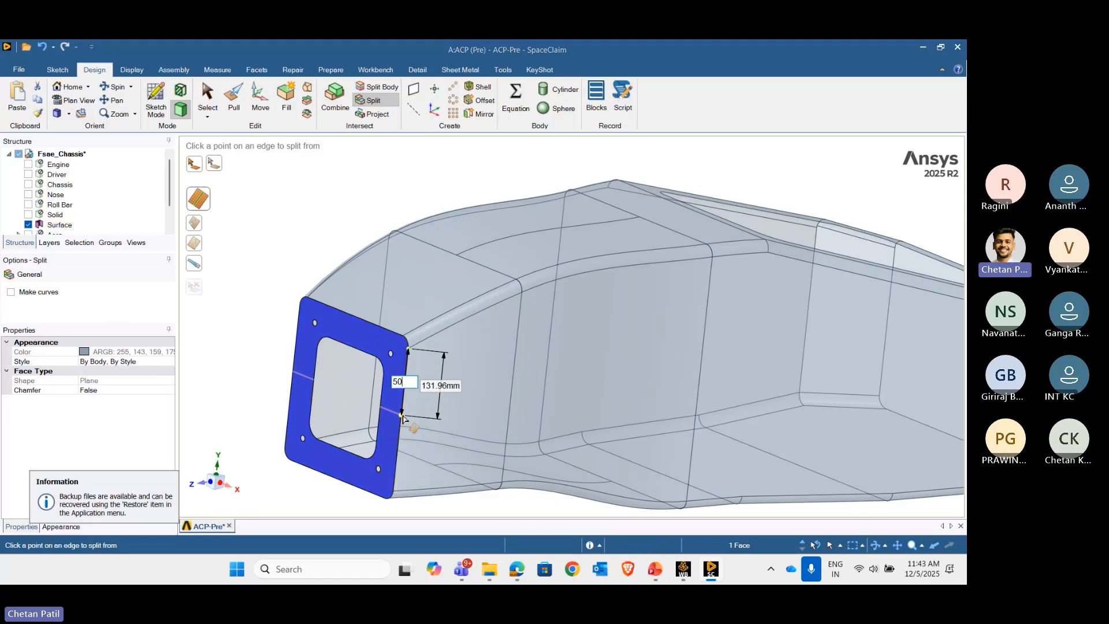
key("Return")
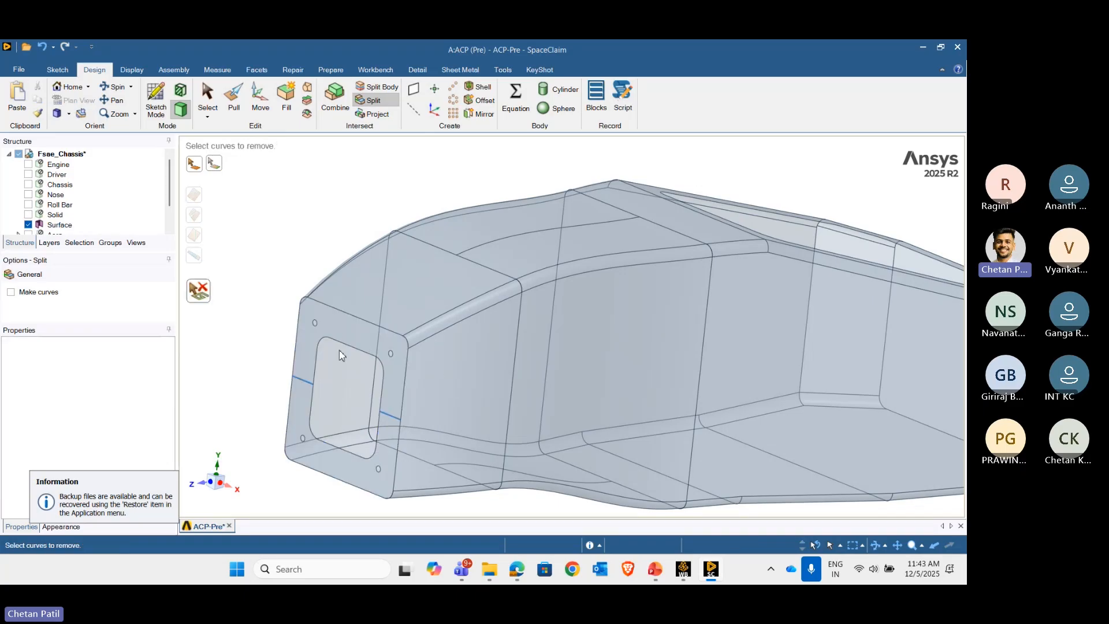
- Split the foremost side face with a two-point line from the front face's split endpoint to 50% of the opposite vertical edge
scroll(346, 357, "down", 5)
scroll(351, 362, "up", 5)
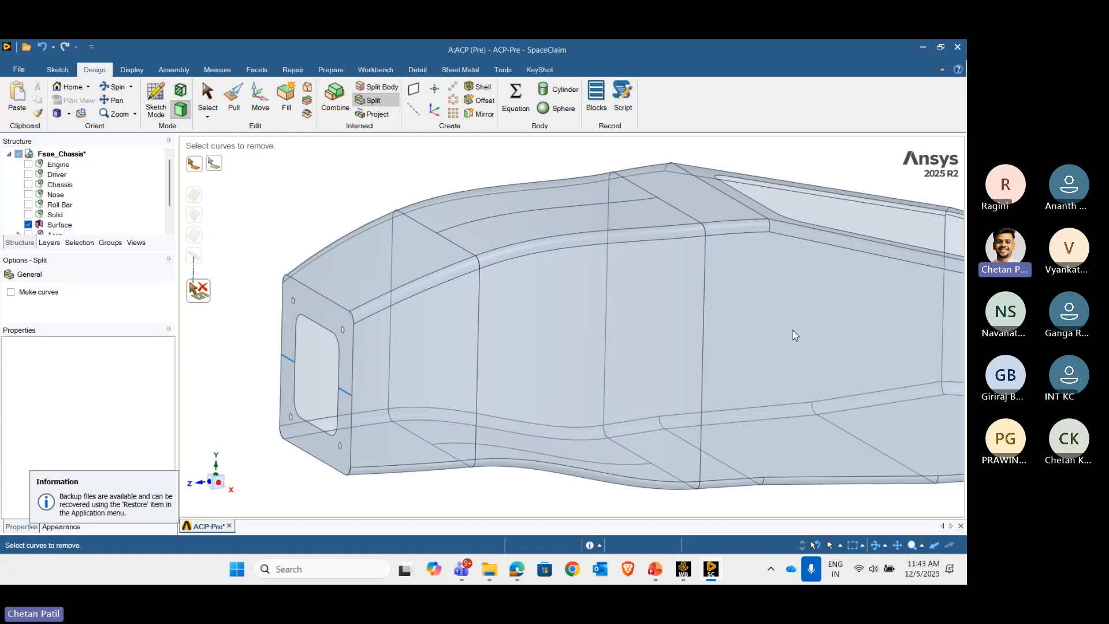
scroll(494, 381, "down", 3)
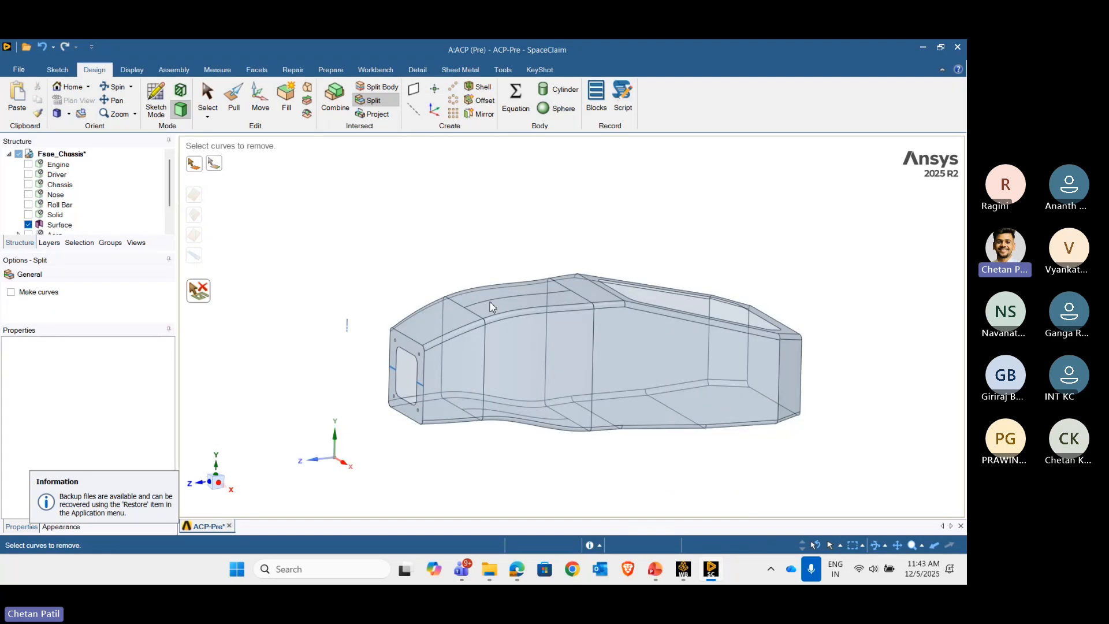
left_click(206, 284)
left_click(456, 381)
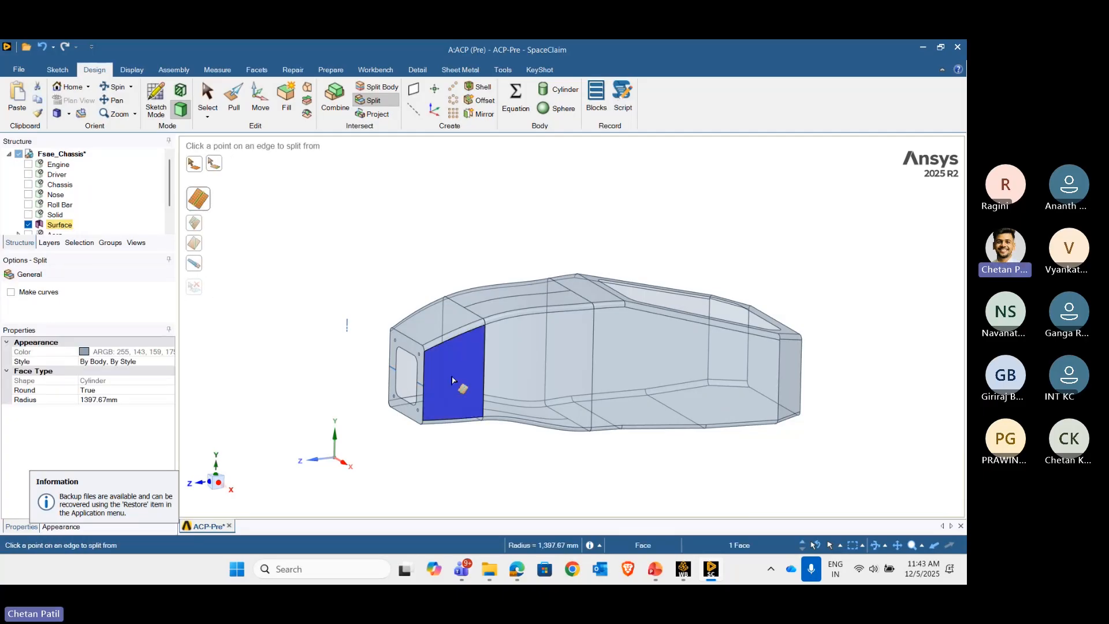
scroll(413, 363, "up", 3)
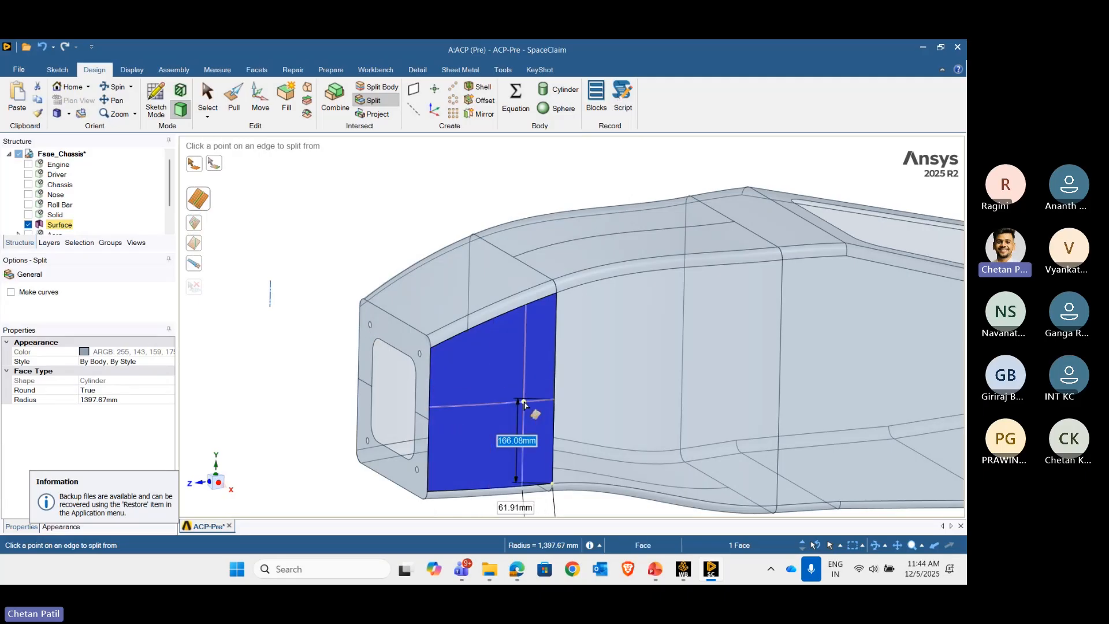
left_click(195, 245)
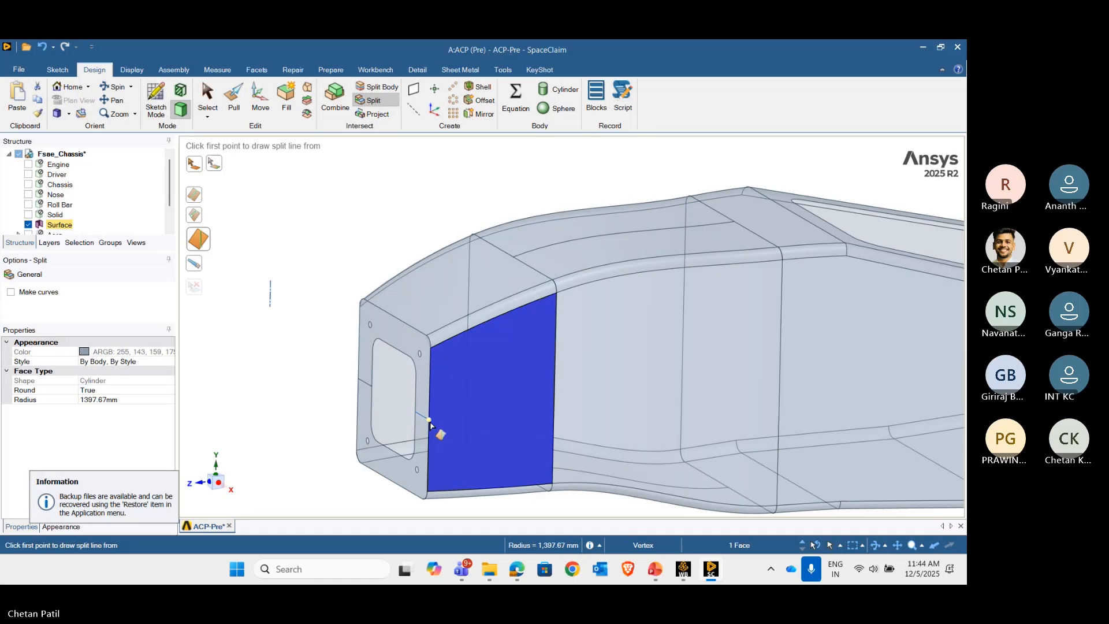
left_click(430, 423)
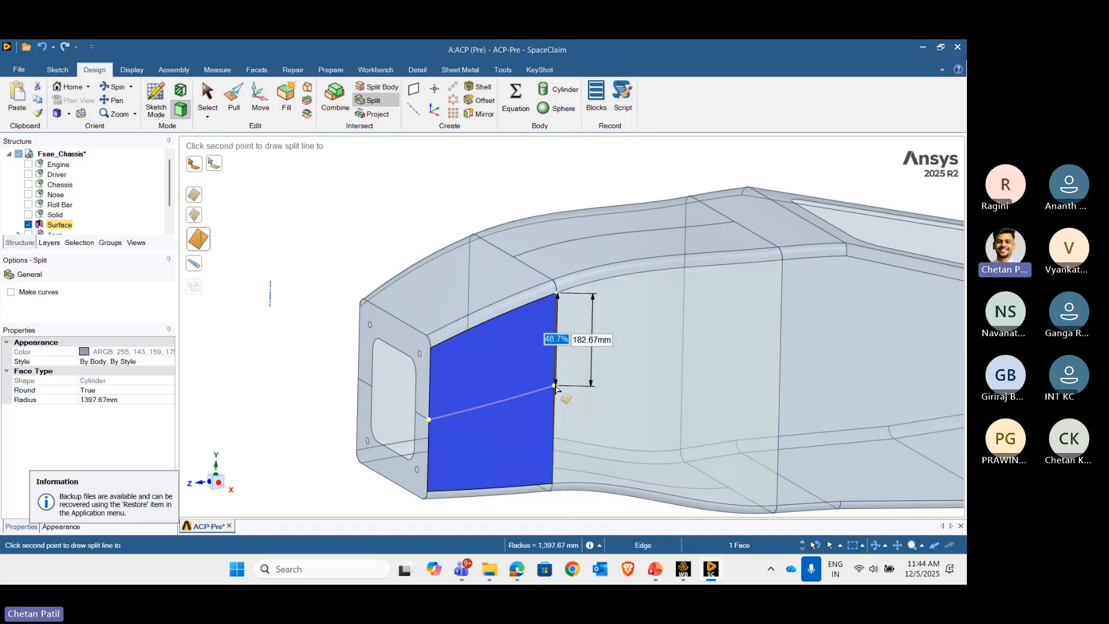
type("50")
key("Return")
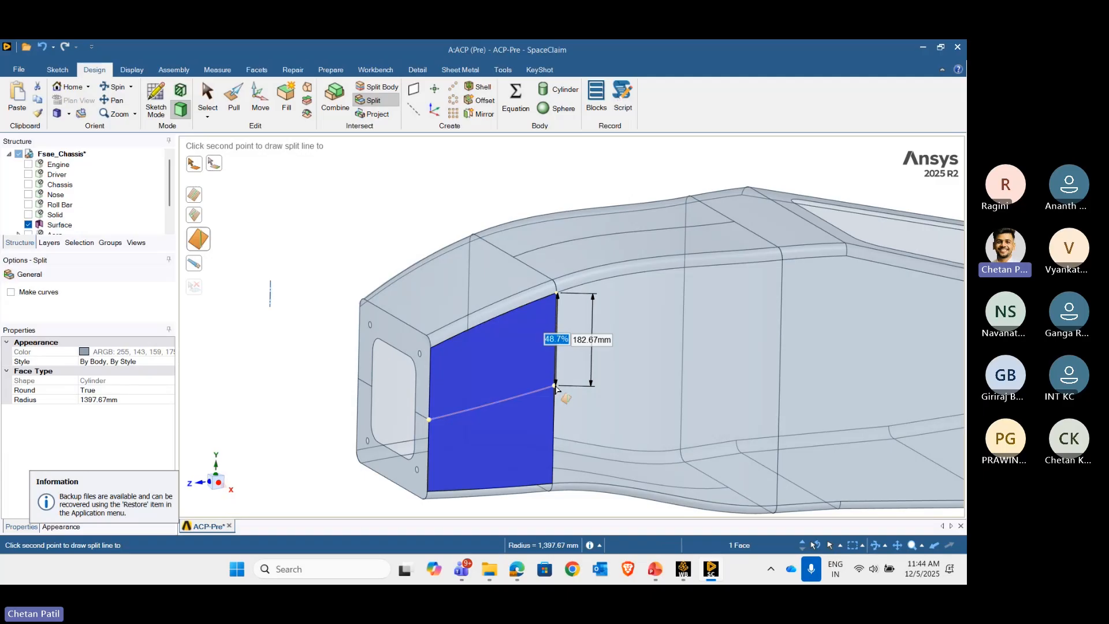
left_click(555, 386)
scroll(470, 321, "down", 4)
scroll(557, 346, "up", 3)
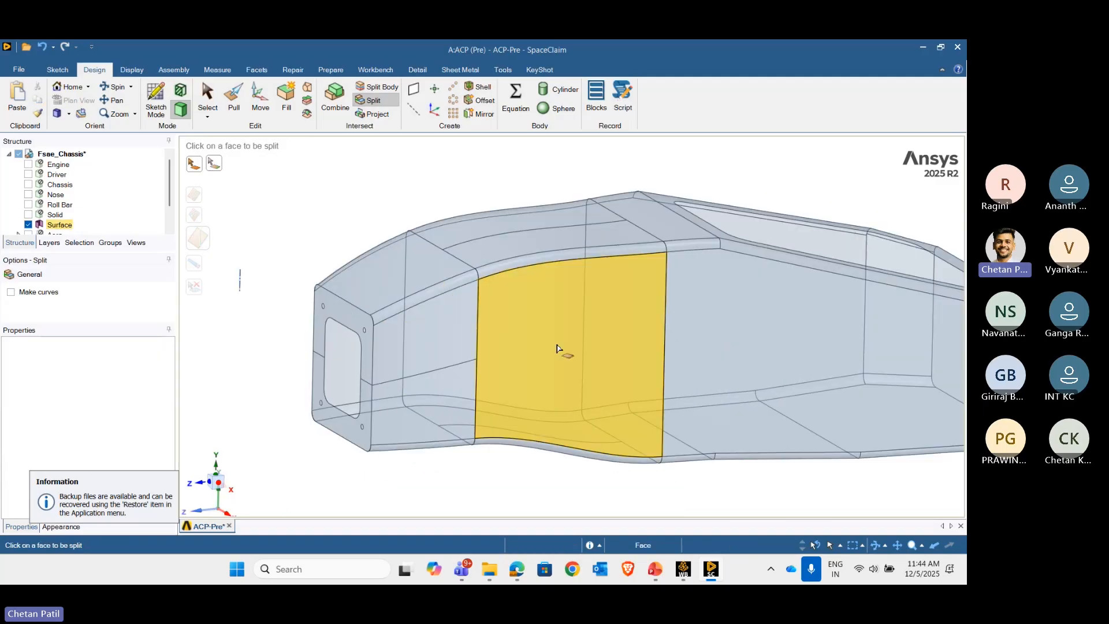
- Split the curved second side face from the foremost face's split endpoint to about mid-height of its opposite vertical edge
left_click(563, 356)
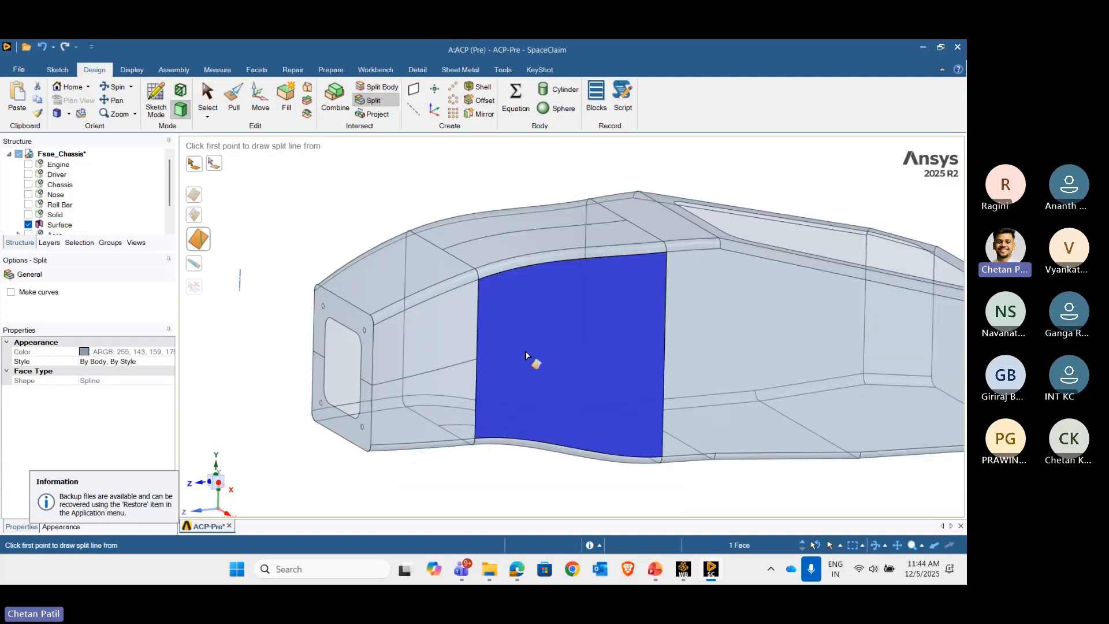
left_click(476, 359)
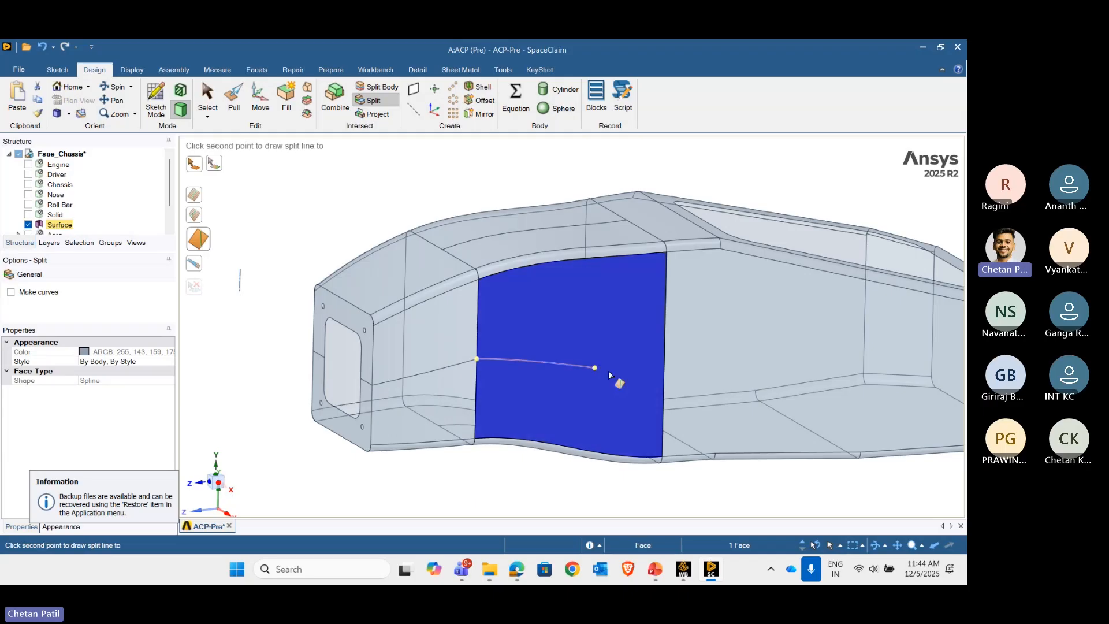
left_click(665, 363)
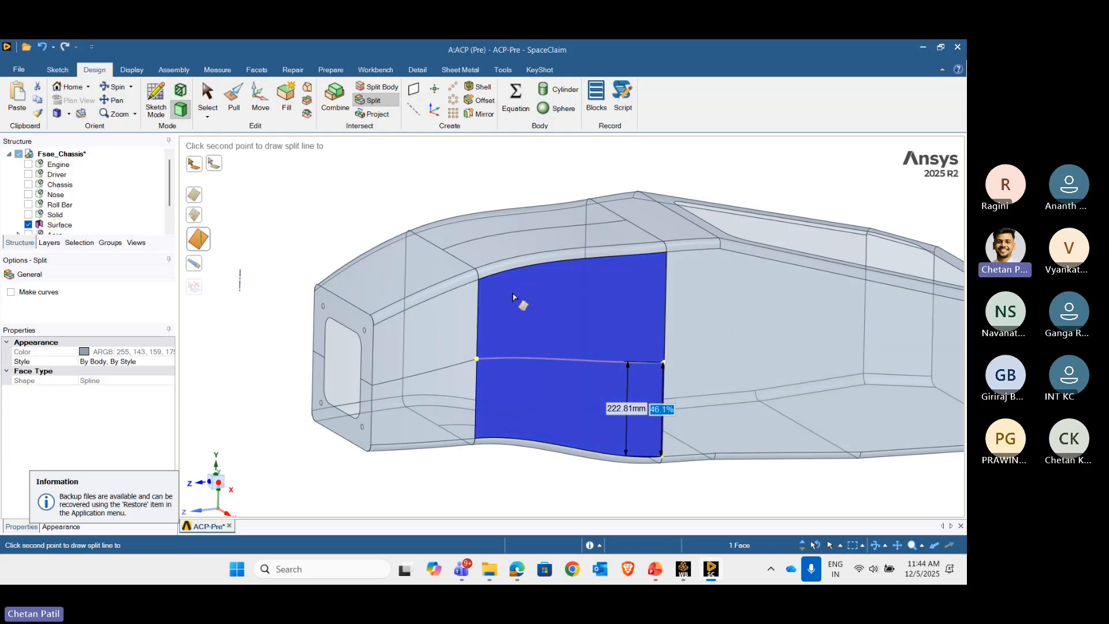
- Split the long flat side face beside the cockpit opening from the existing split endpoint to about mid-height of its rear vertical edge
scroll(435, 268, "down", 4)
scroll(613, 319, "up", 3)
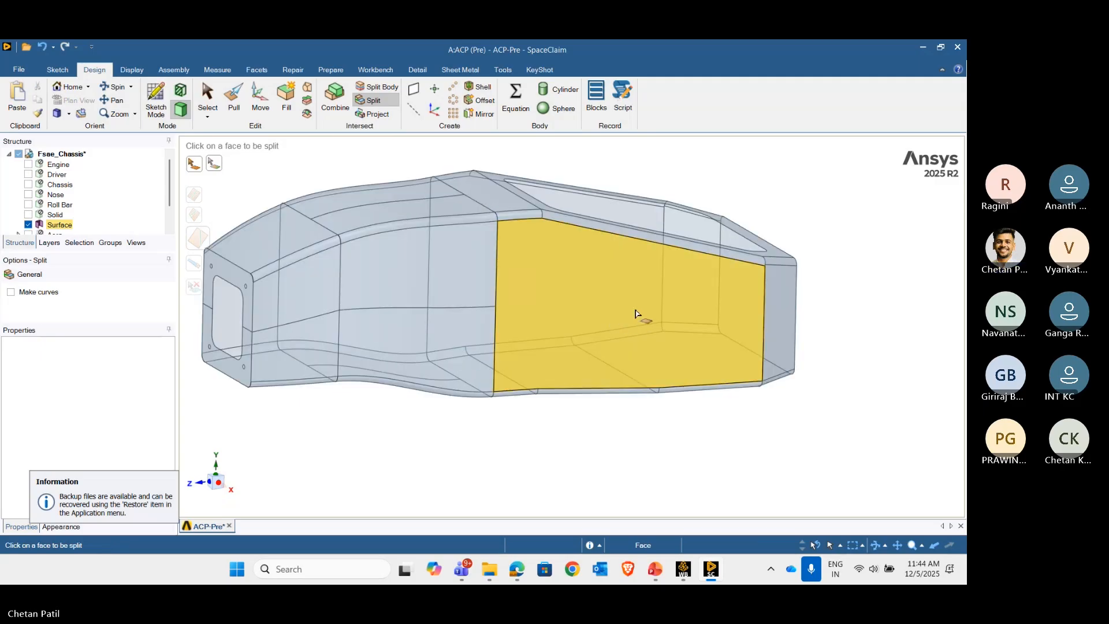
left_click(635, 313)
left_click(496, 306)
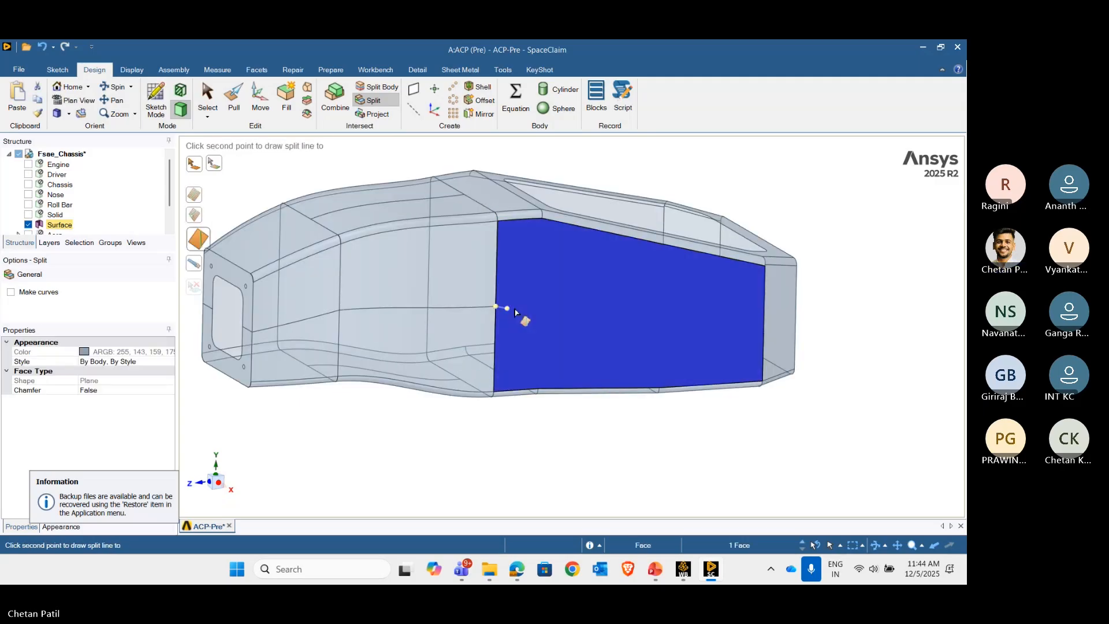
left_click(764, 318)
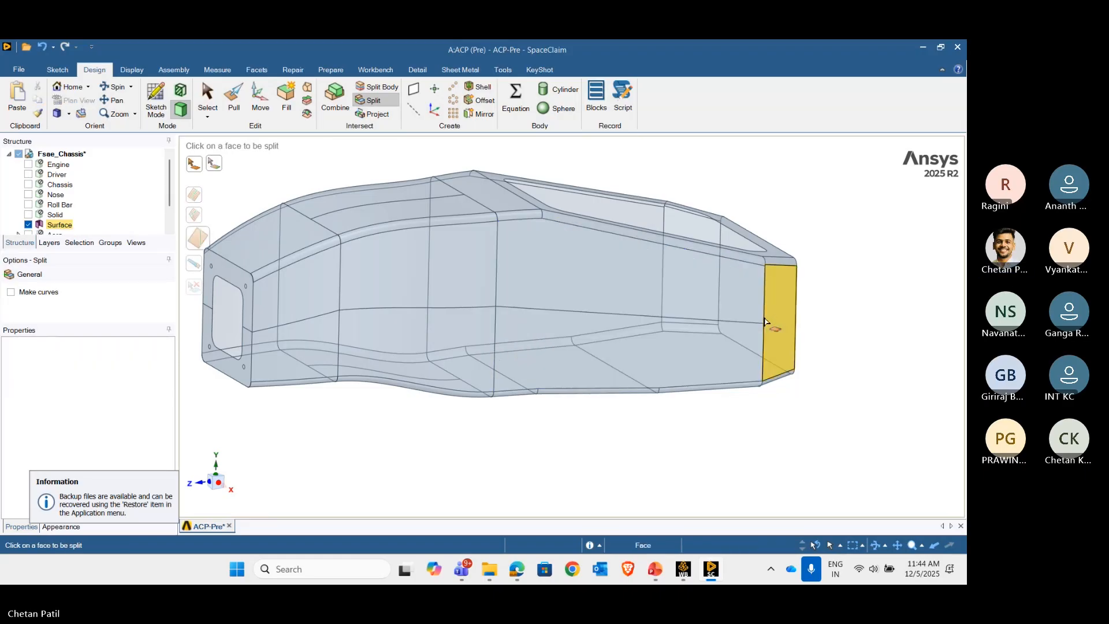
- Split the narrow angled face at the rear corner from the long side face's split endpoint to about mid-height of its far edge
middle_click_drag(702, 324, 587, 306)
scroll(629, 316, "down", 5)
scroll(702, 303, "up", 5)
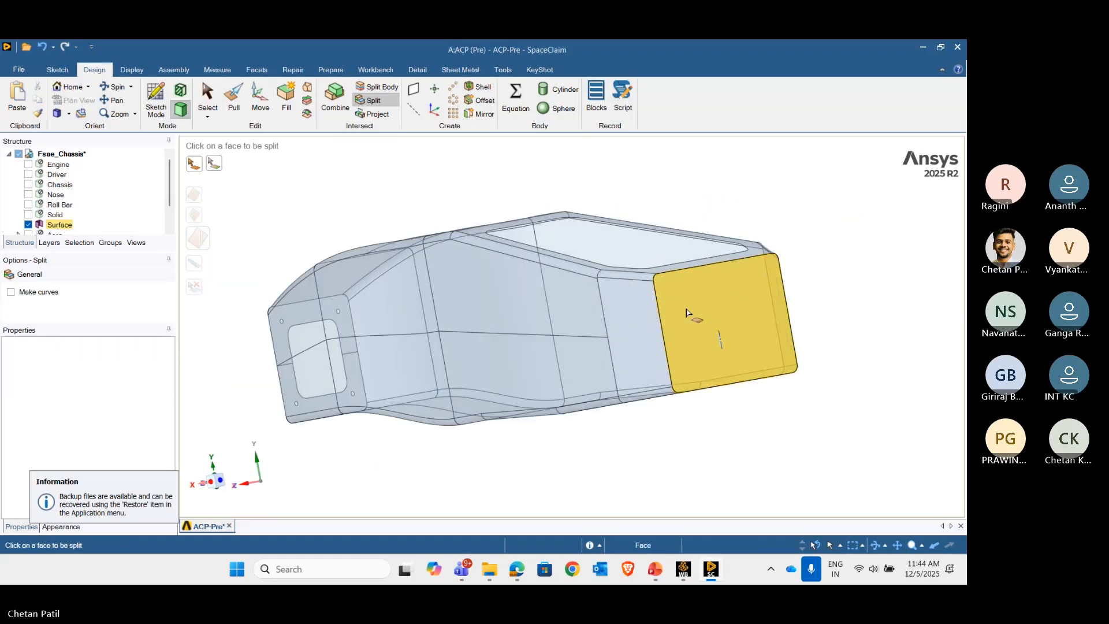
left_click(631, 339)
scroll(636, 336, "up", 3)
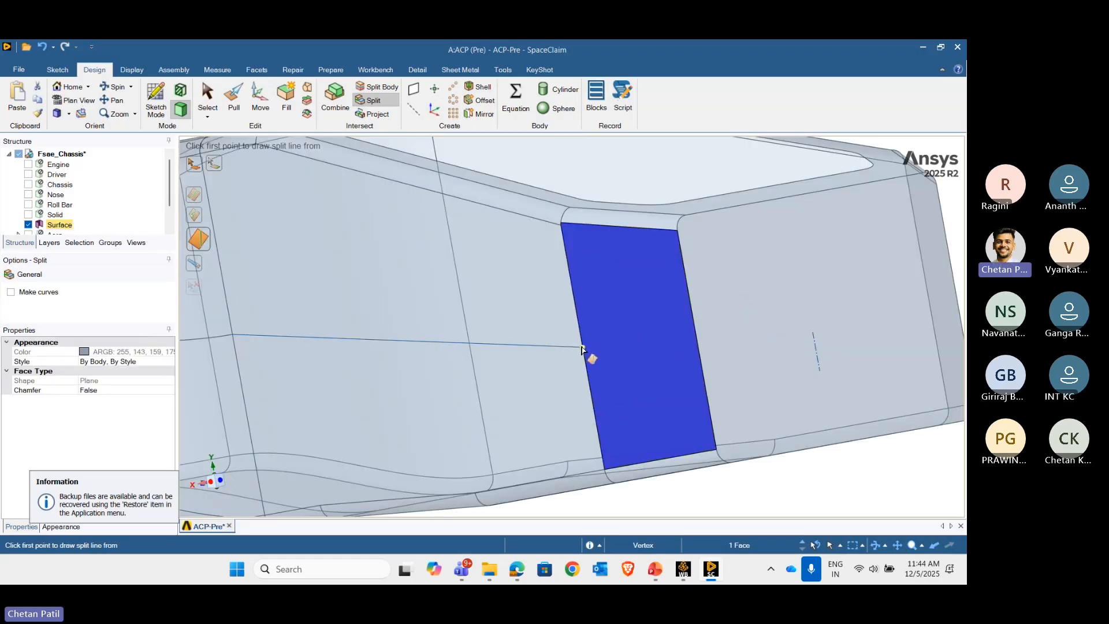
left_click(582, 348)
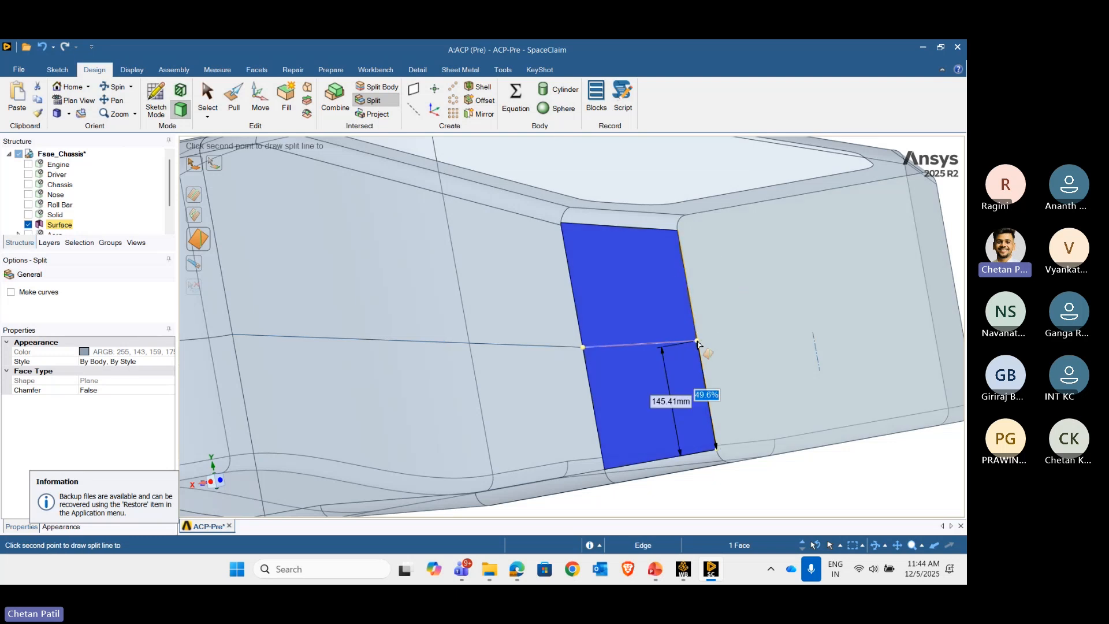
left_click(697, 343)
- Split the rear end face from the angled corner face's split endpoint to 50% of its opposite side edge
scroll(631, 339, "down", 5)
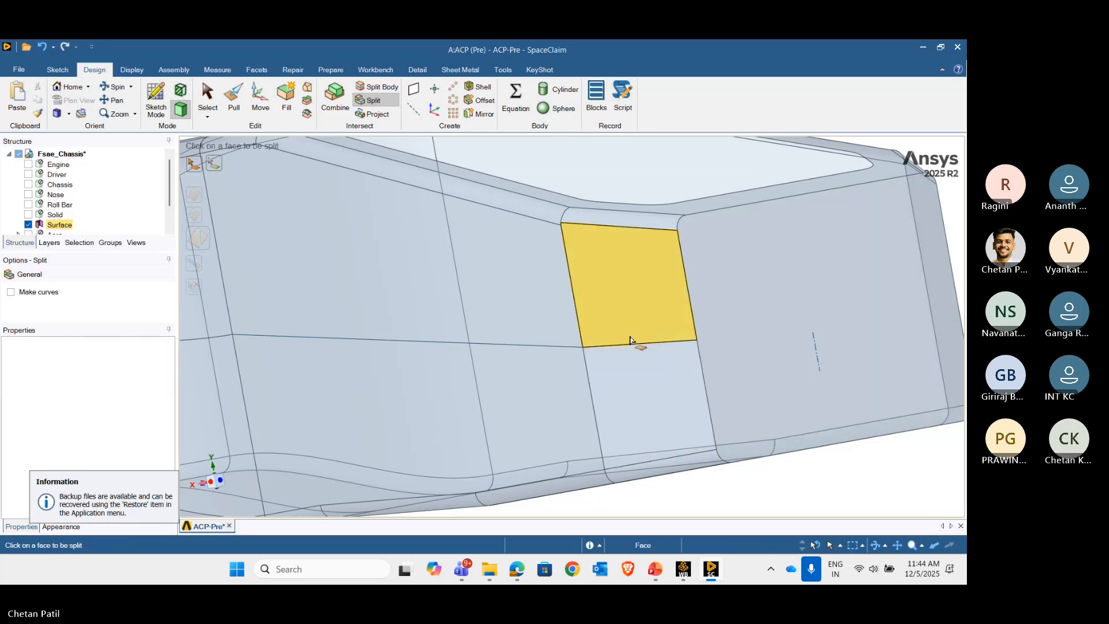
middle_click_drag(713, 324, 674, 323)
left_click(675, 323)
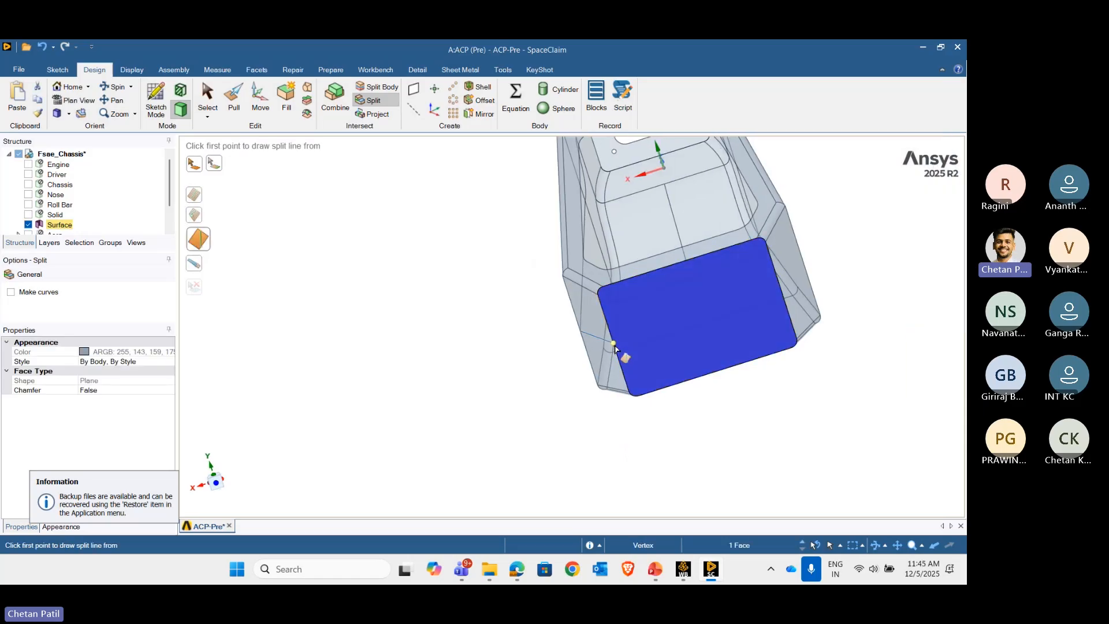
left_click(613, 344)
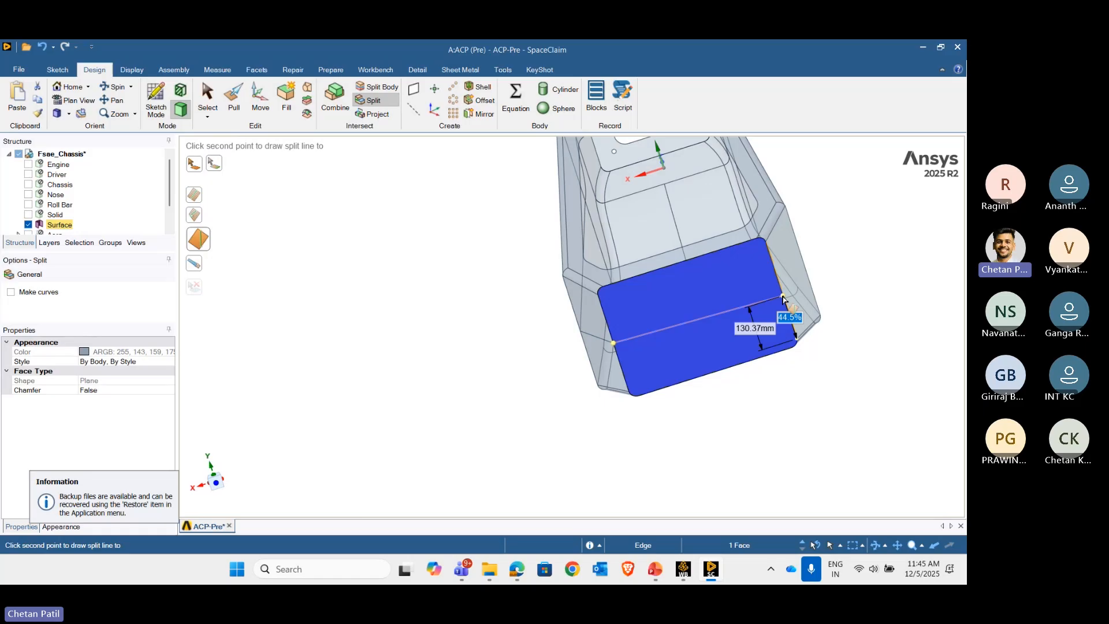
type("50")
key("Return")
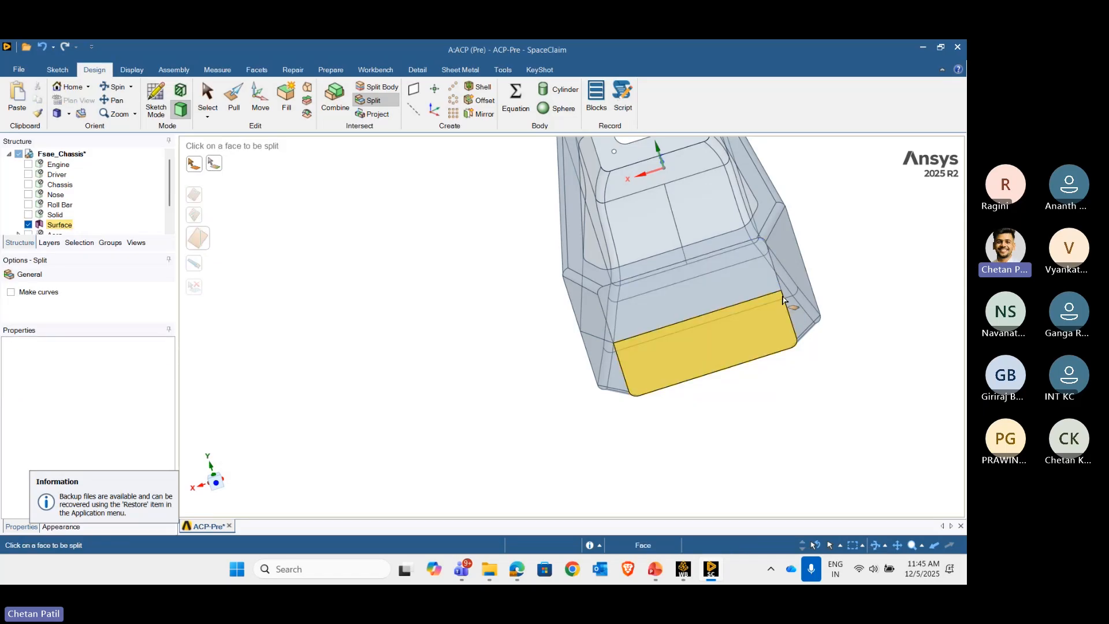
- Split the other angled rear corner face from the rear face's split endpoint to 50% of its far vertical edge
middle_click_drag(535, 265, 681, 347)
scroll(495, 306, "up", 5)
scroll(495, 306, "up", 2)
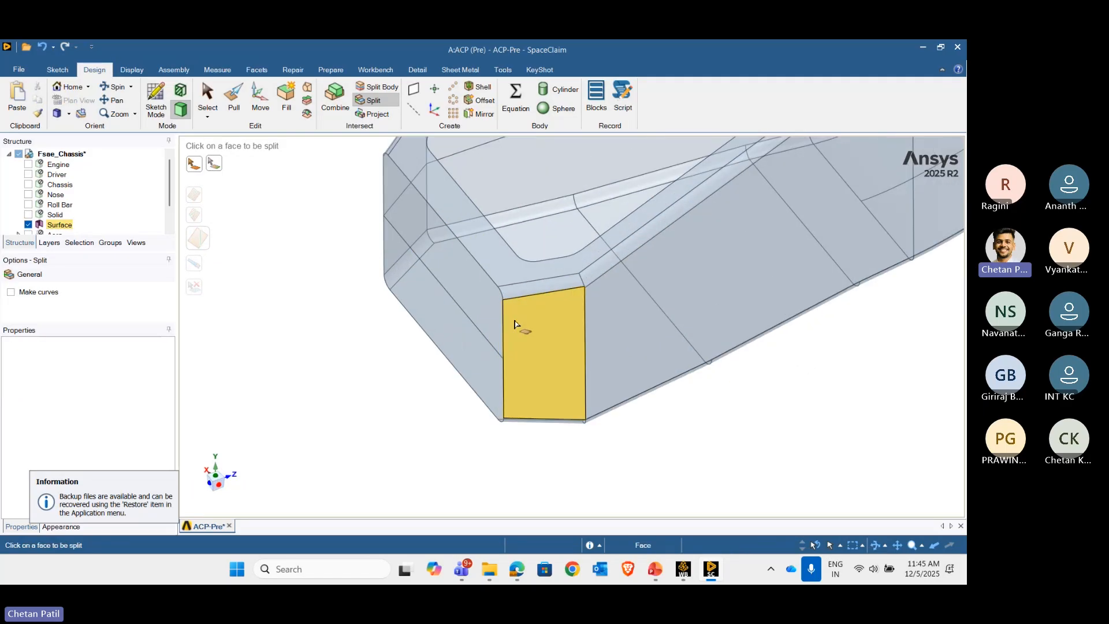
left_click(532, 355)
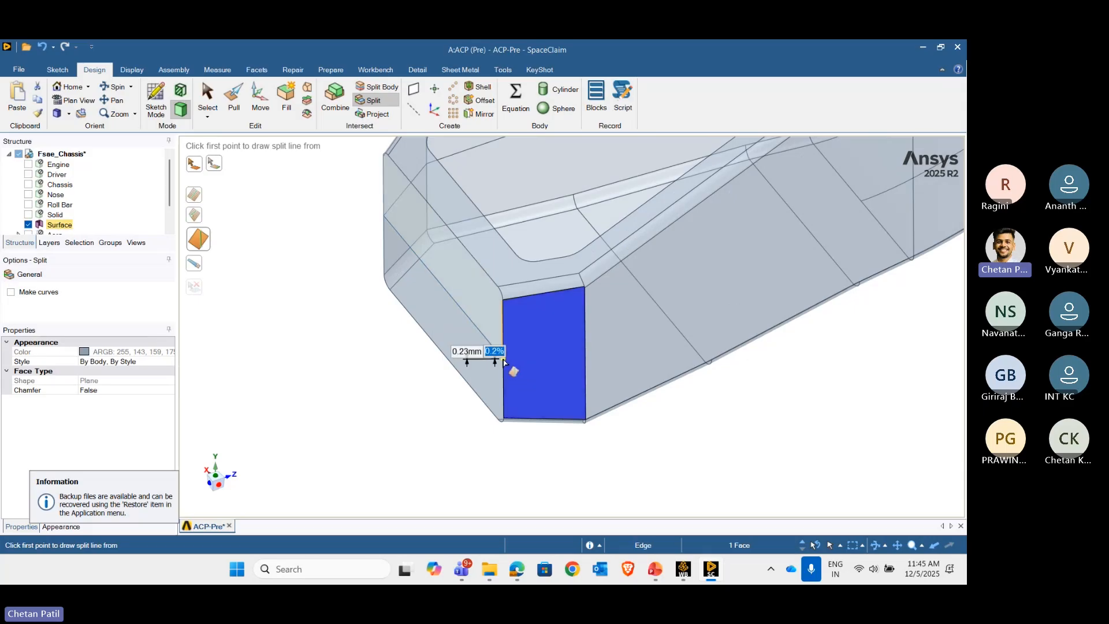
left_click(503, 360)
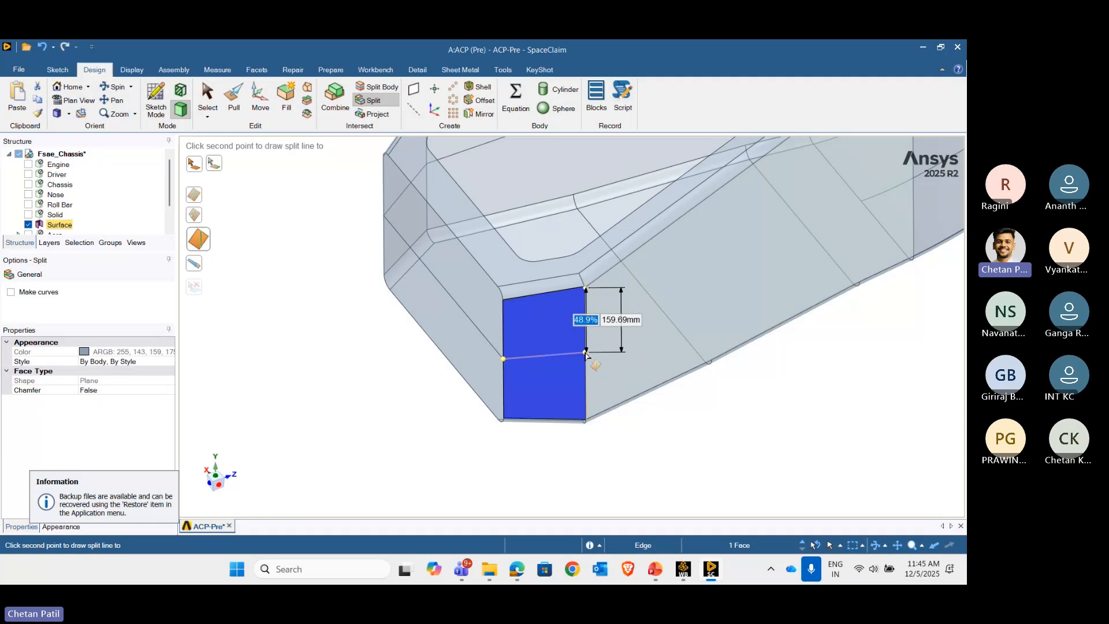
type("50")
key("Return")
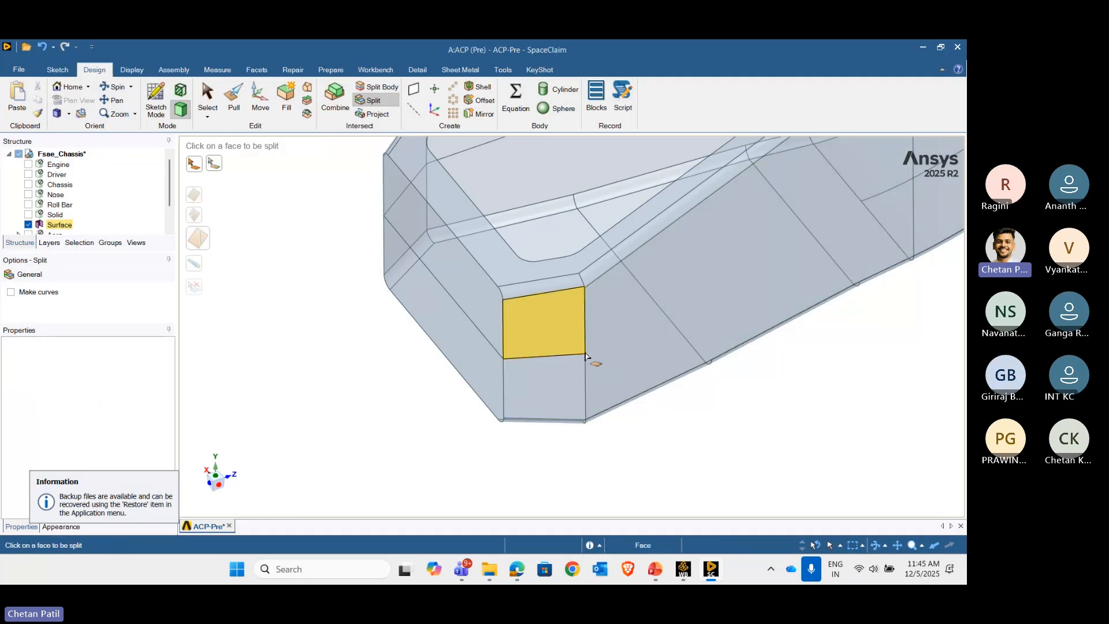
- Split the long flat face on the chassis's second side from the rear corner's split endpoint to 50% of its front vertical edge
scroll(508, 307, "down", 5)
scroll(470, 285, "up", 3)
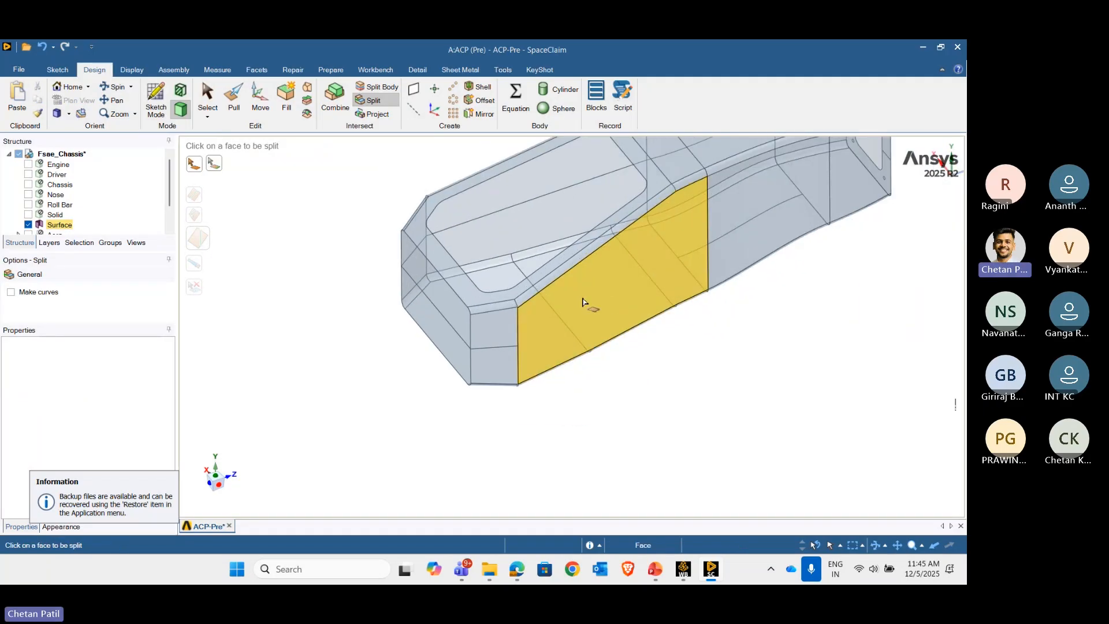
left_click(555, 321)
left_click(519, 347)
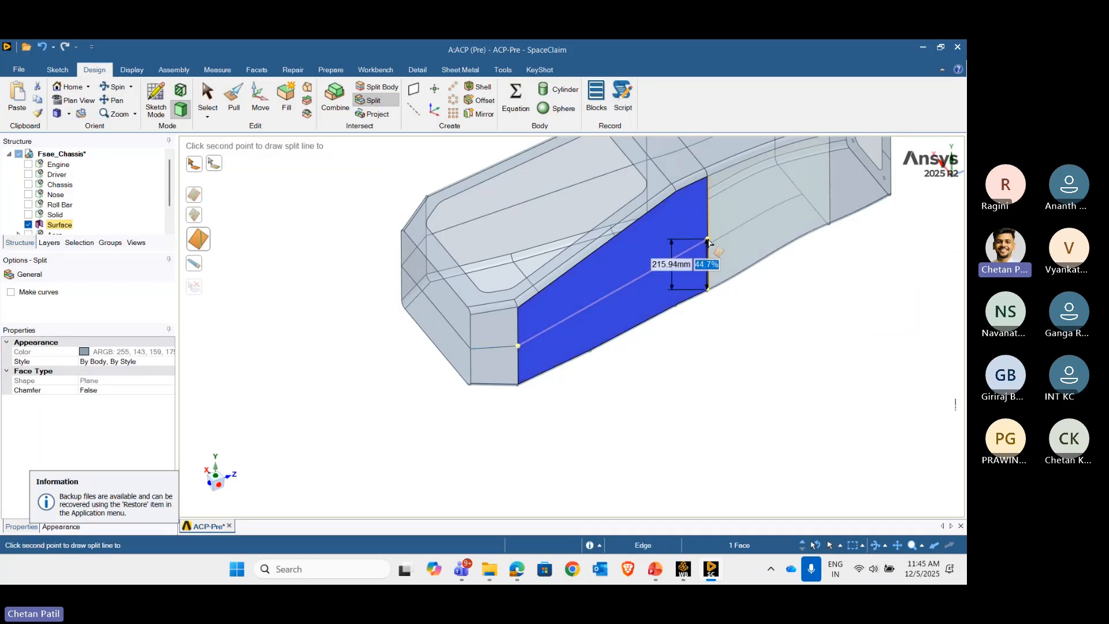
type("50")
key("Return")
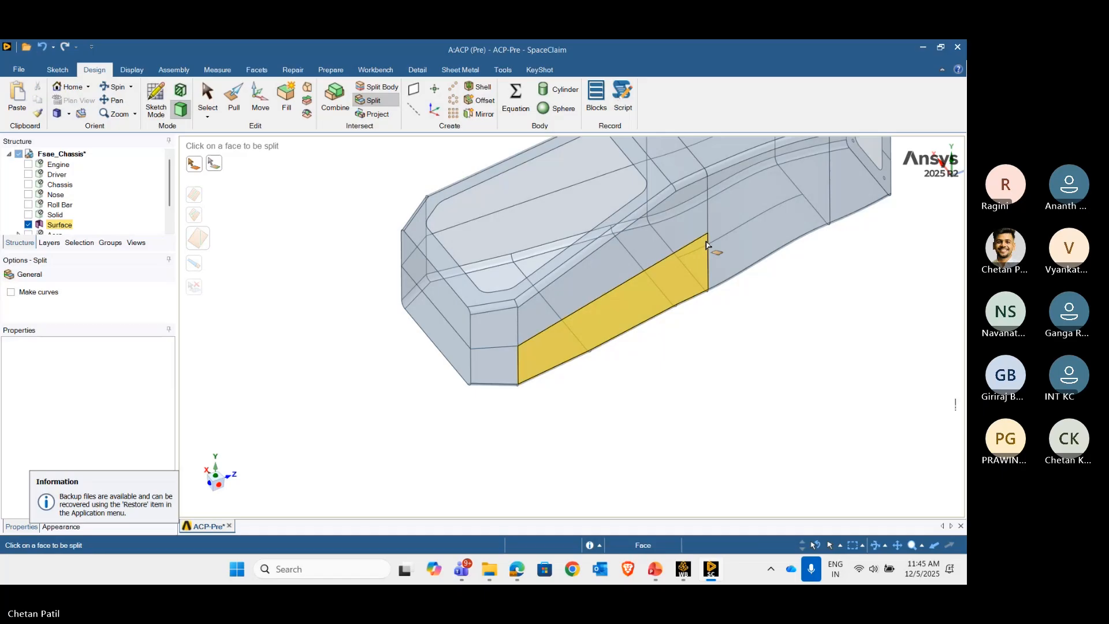
- Split the curved face ahead of it on the second side from the long face's split endpoint to about mid-height of its front edge
scroll(730, 202, "down", 3)
scroll(730, 203, "up", 3)
left_click(636, 279)
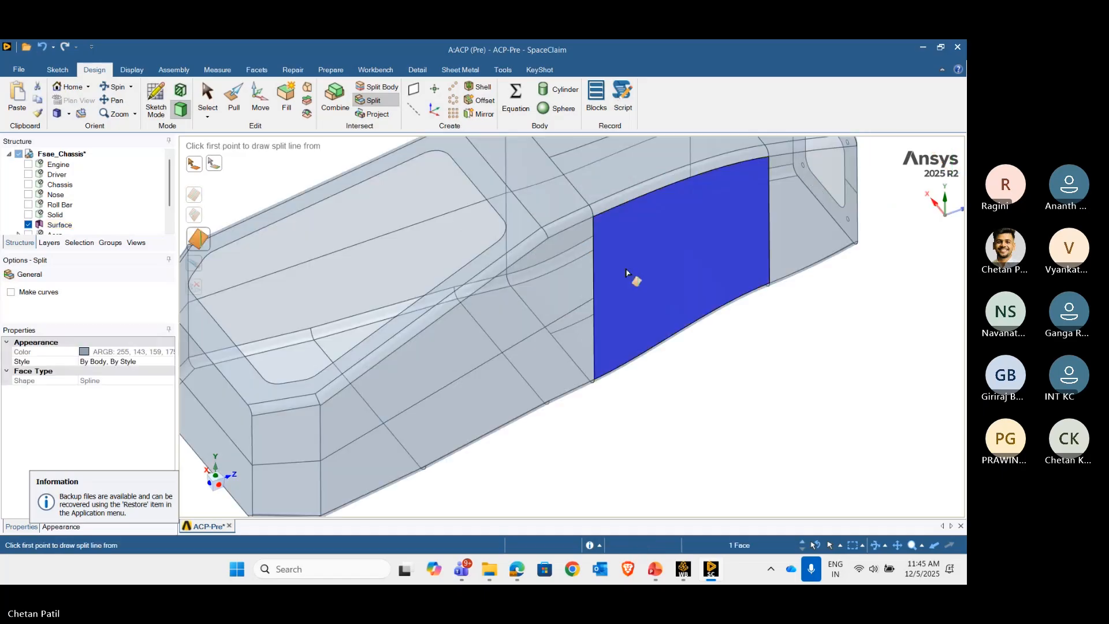
left_click(594, 298)
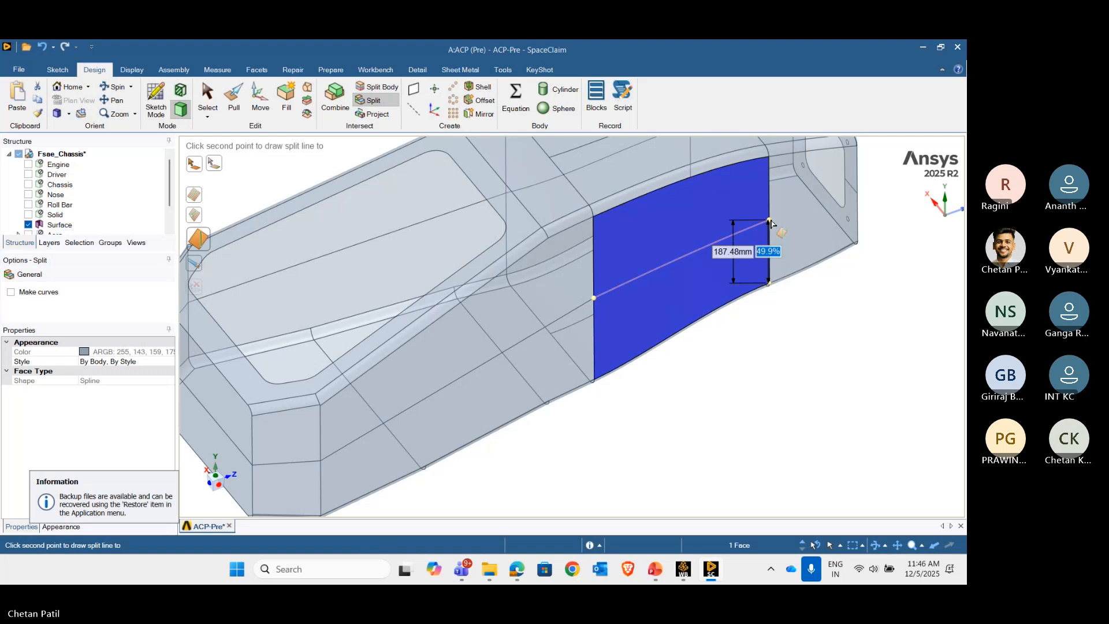
left_click(769, 220)
- Split the foremost face on the second side between the curved face's split endpoint and the front end face's split endpoint, then leave Split
scroll(679, 213, "down", 1)
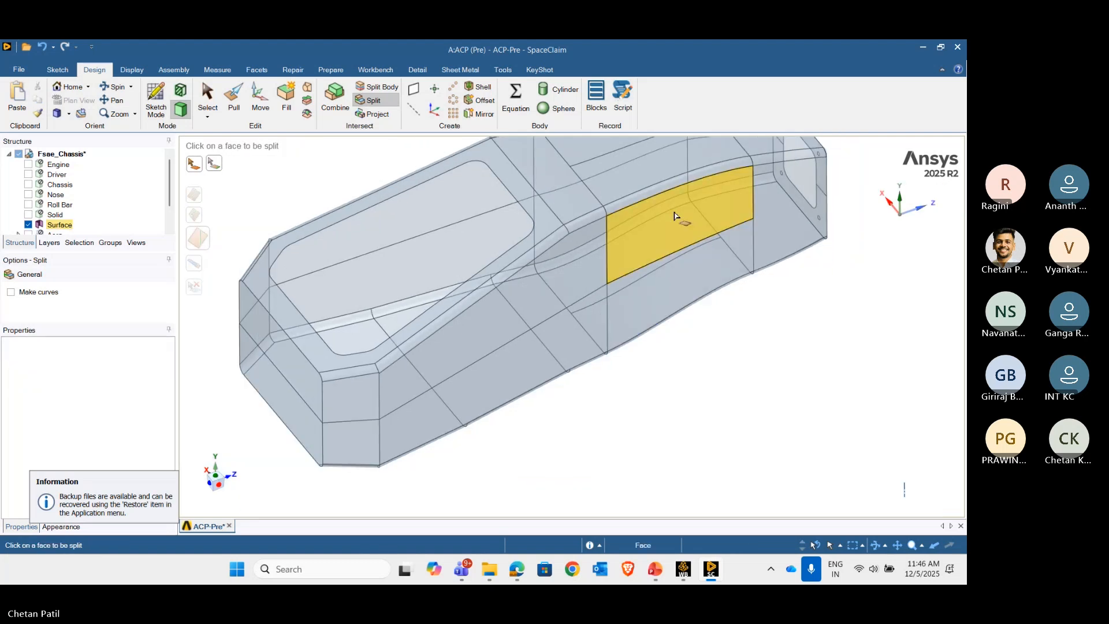
scroll(780, 195, "up", 2)
scroll(781, 199, "up", 2)
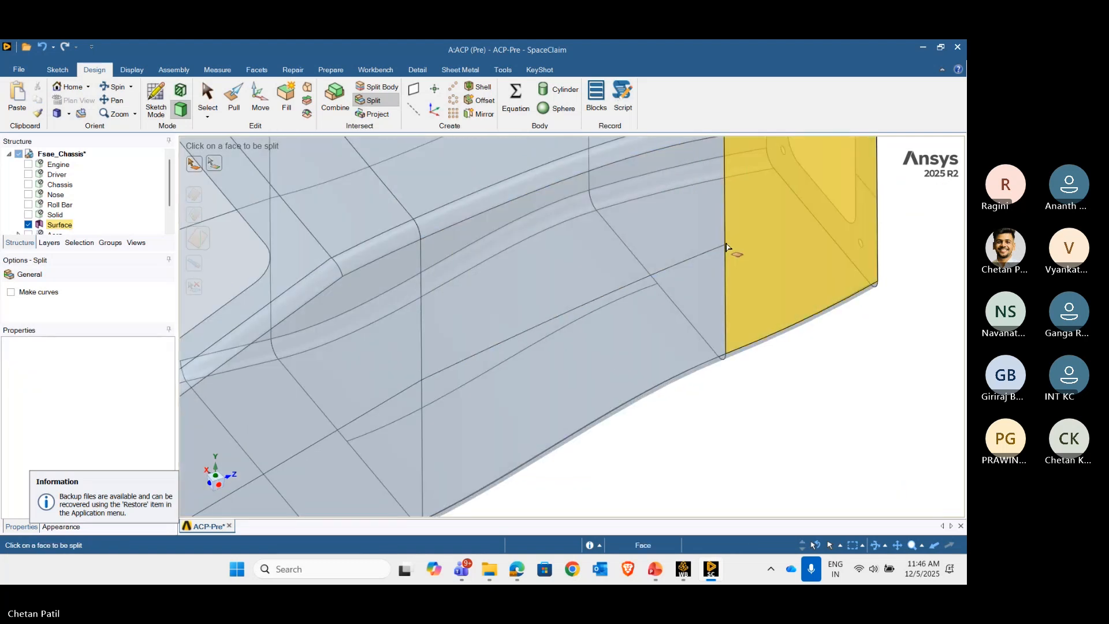
left_click(745, 238)
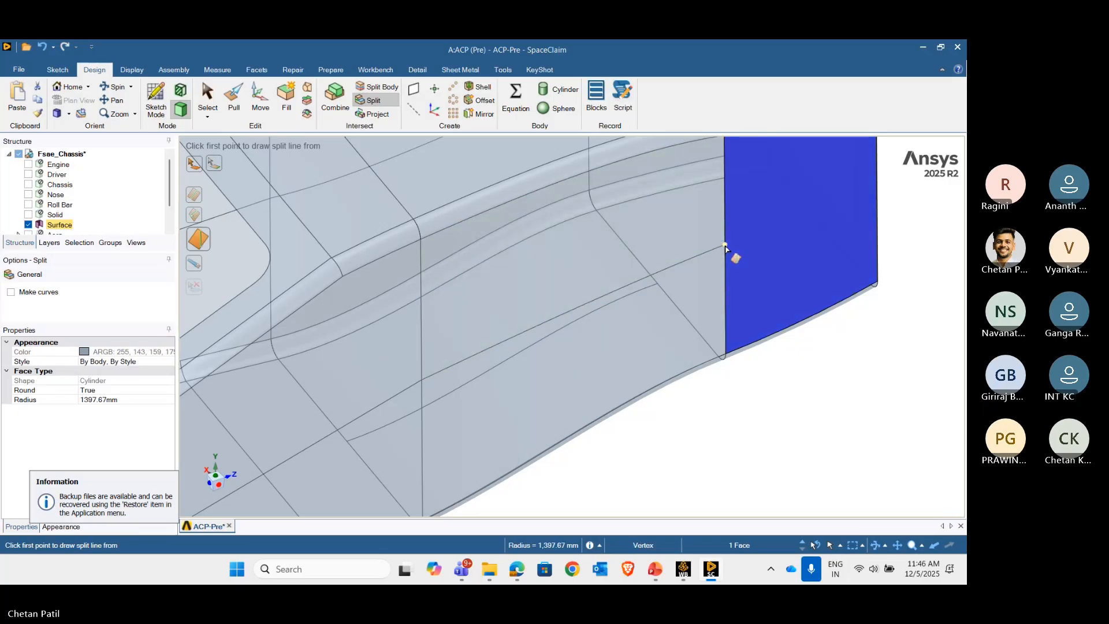
left_click(723, 245)
scroll(716, 231, "down", 3)
scroll(765, 232, "up", 2)
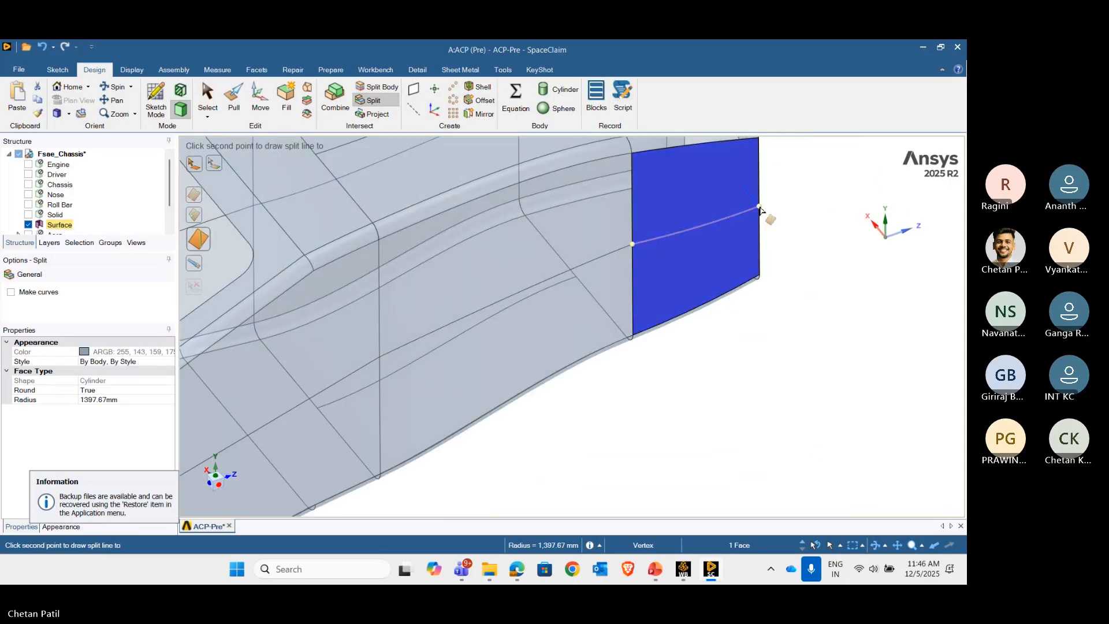
left_click(760, 208)
scroll(761, 213, "down", 3)
scroll(768, 245, "down", 3)
middle_click_drag(768, 245, 696, 295)
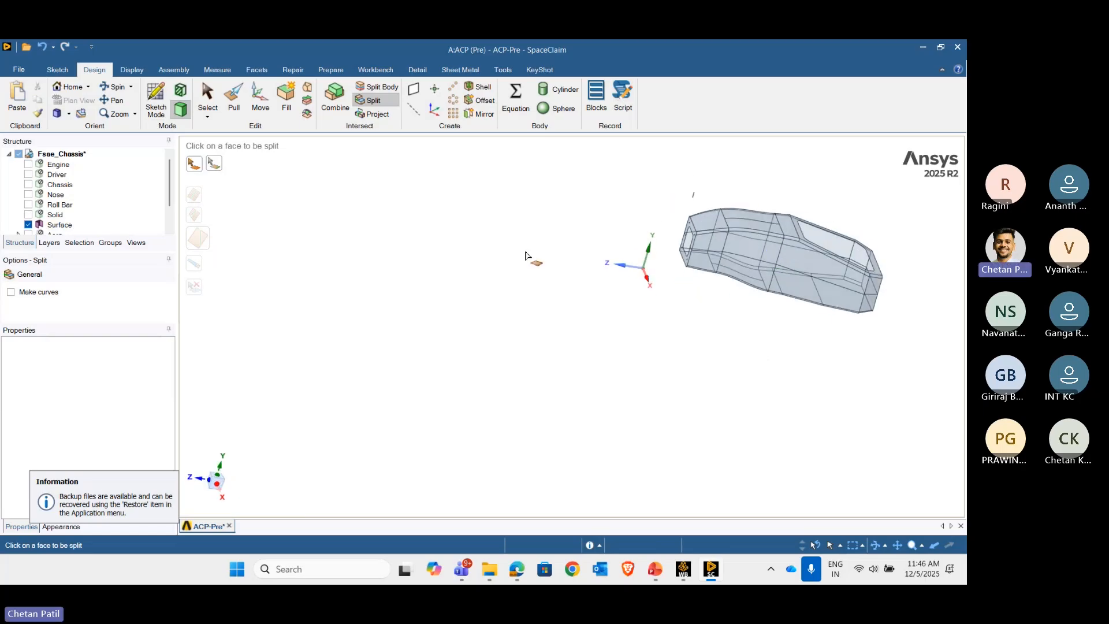
middle_click_drag(526, 255, 566, 397)
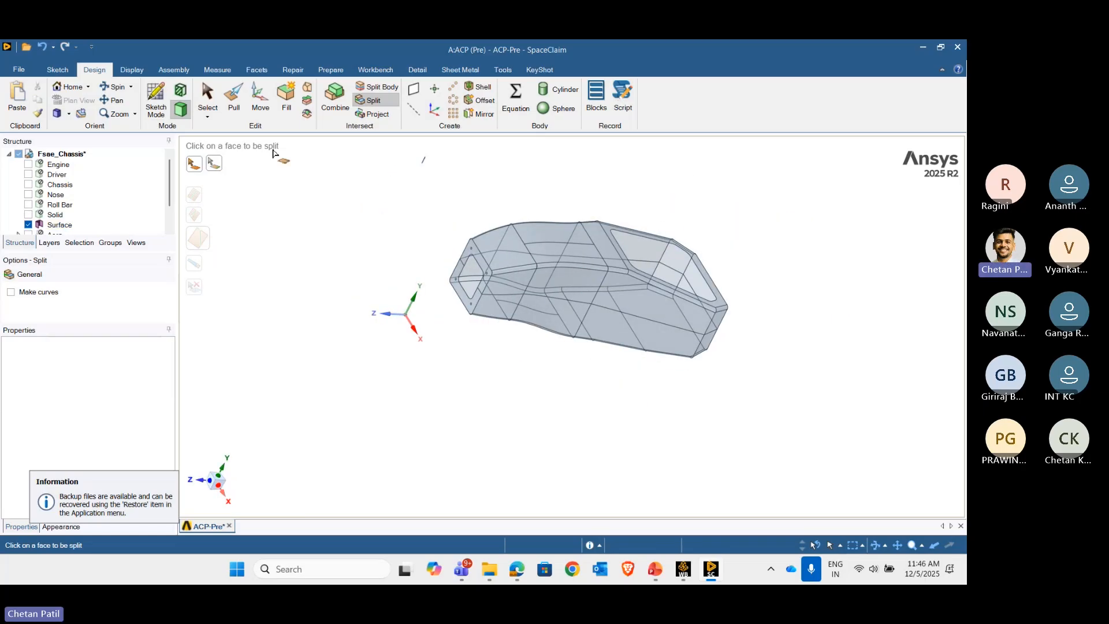
key("Escape")
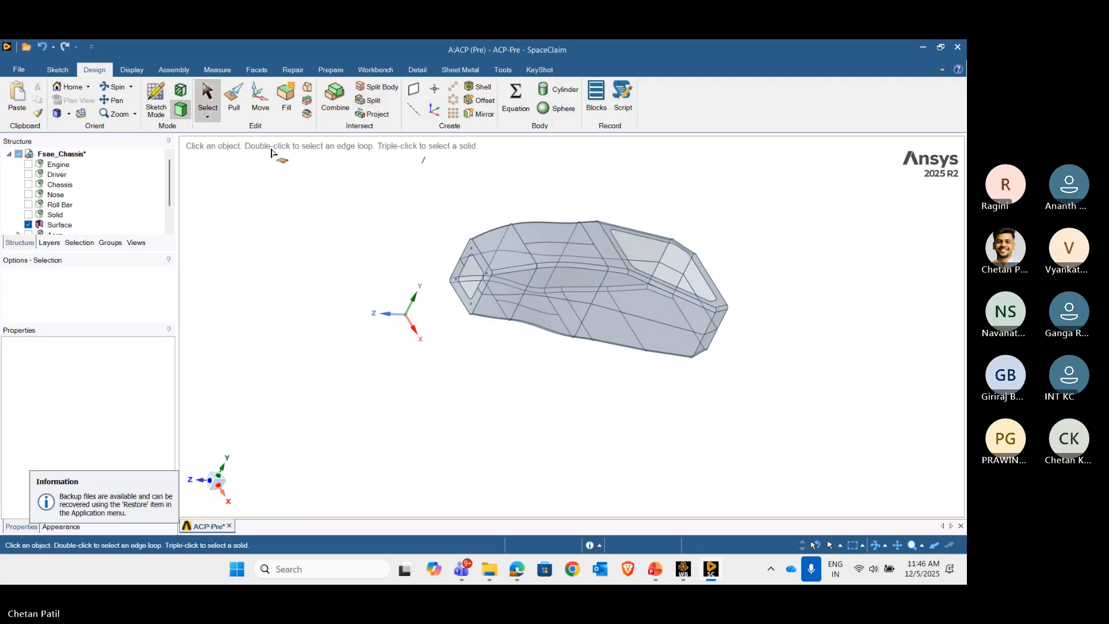
- Find the stitchable edges in the chassis surface with Stitch, inspect the flagged short fillet edges, and stitch them
left_click(293, 70)
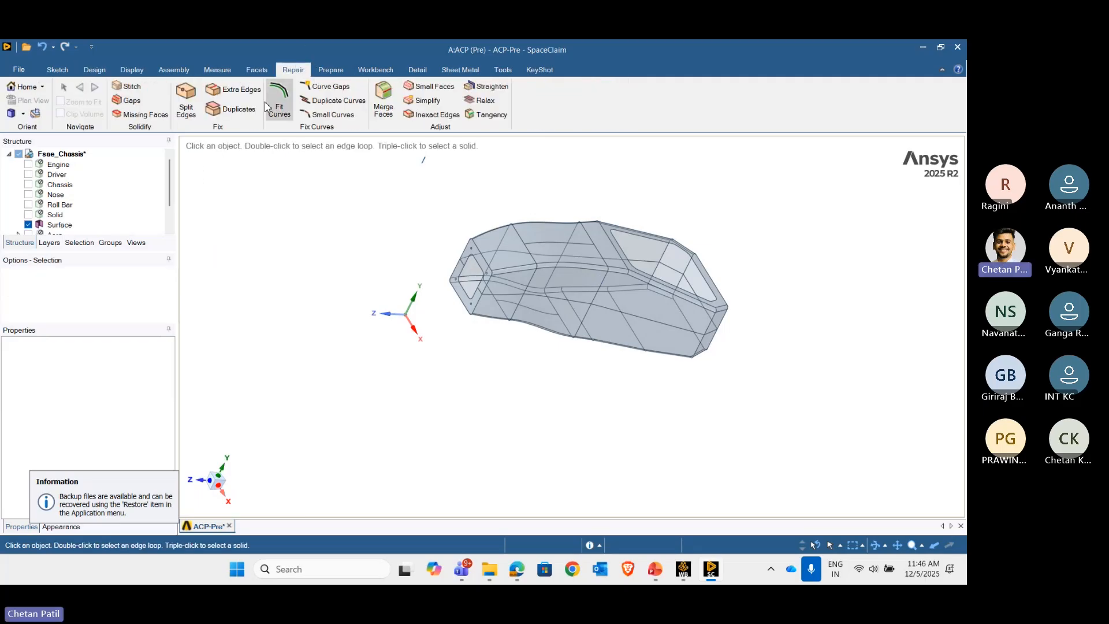
left_click(132, 88)
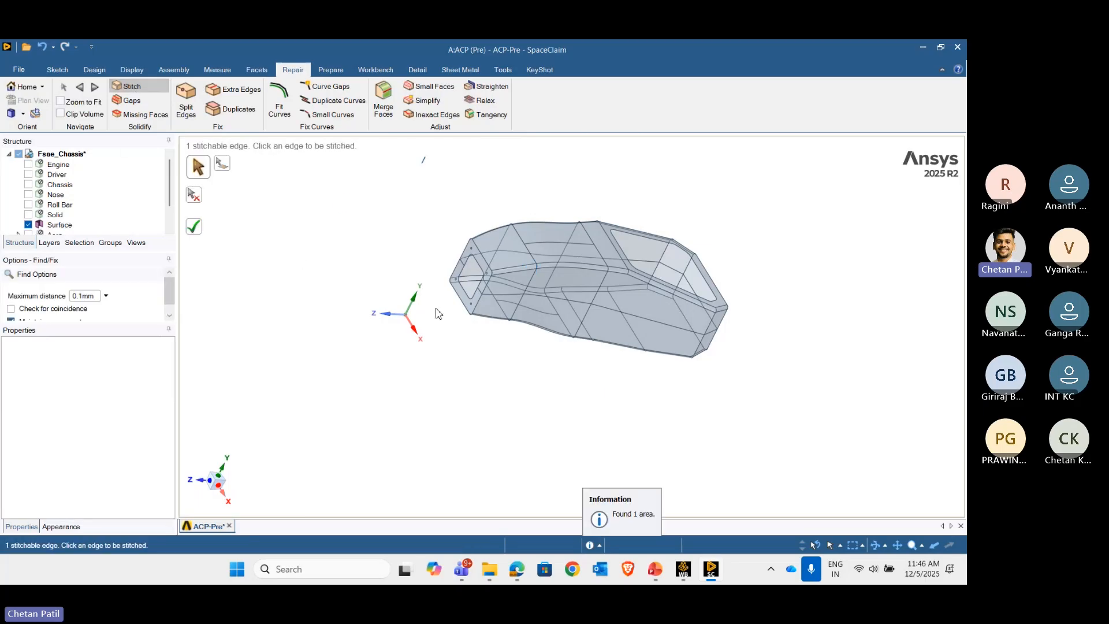
scroll(537, 299, "up", 10)
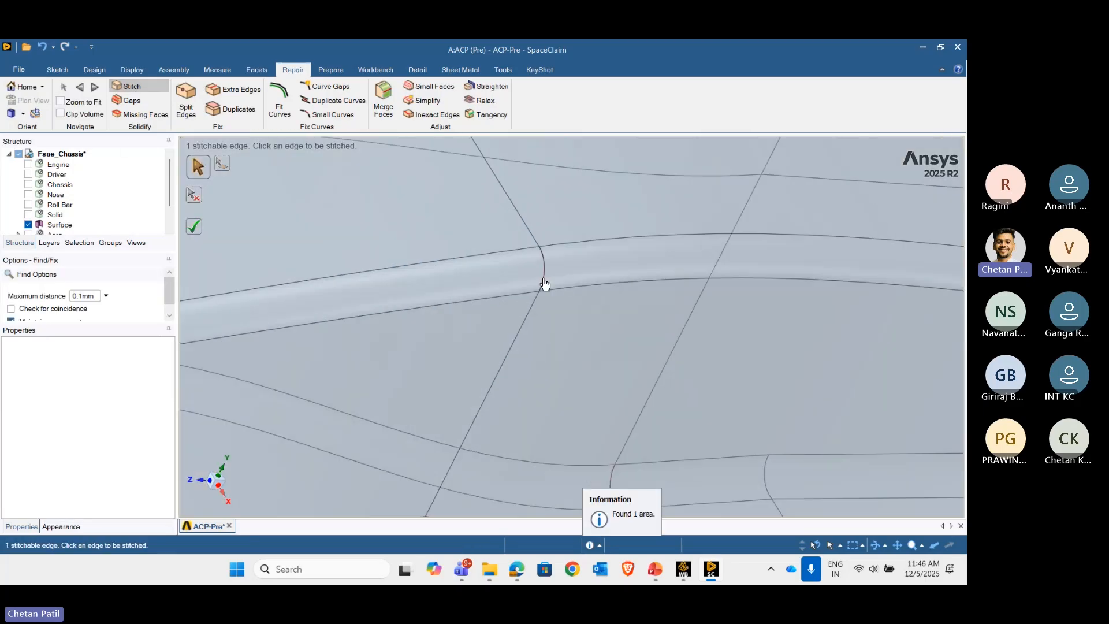
scroll(561, 260, "up", 8)
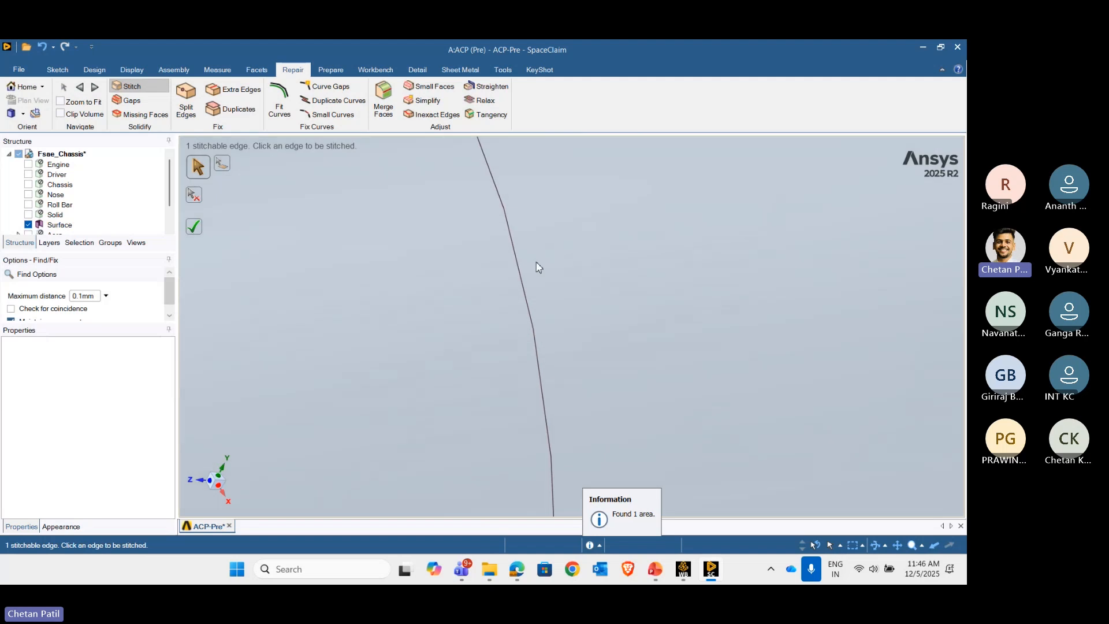
scroll(477, 287, "up", 5)
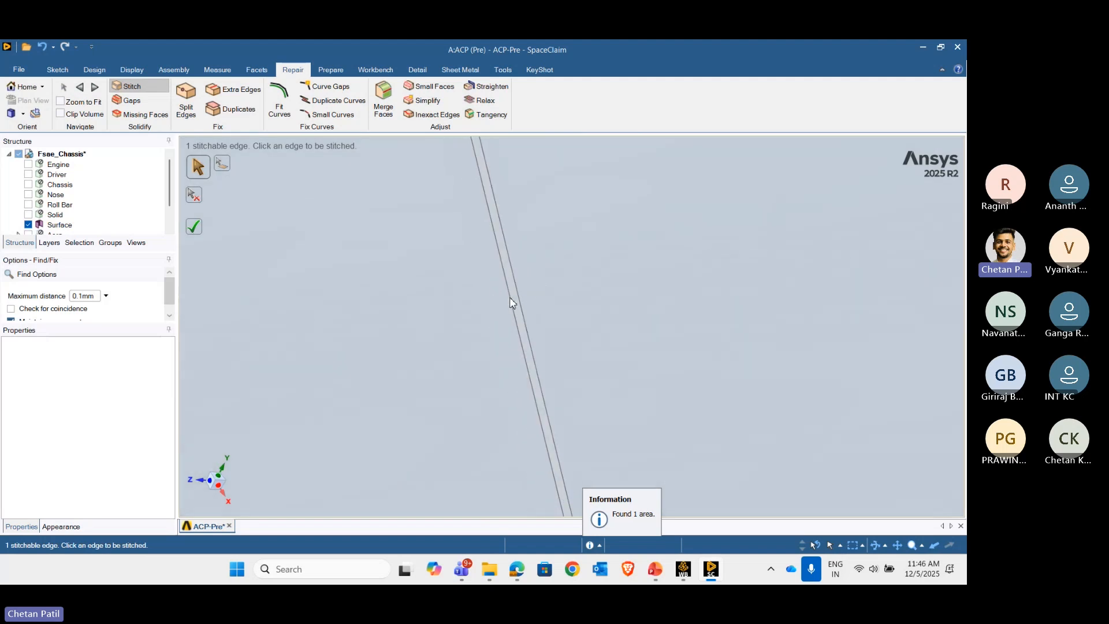
scroll(441, 282, "down", 4)
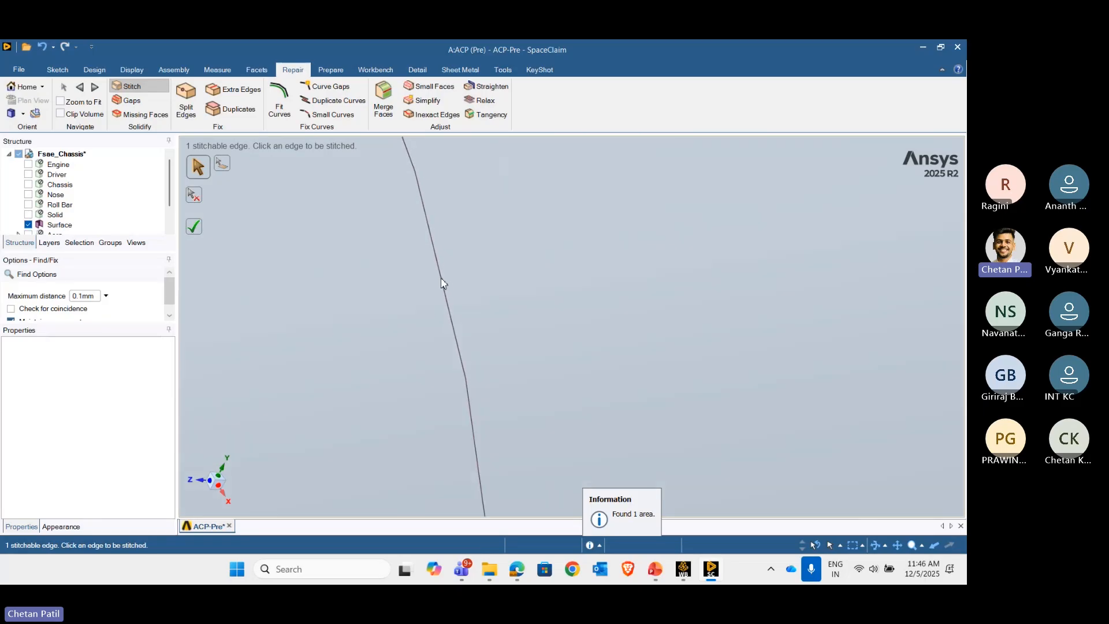
scroll(441, 282, "down", 5)
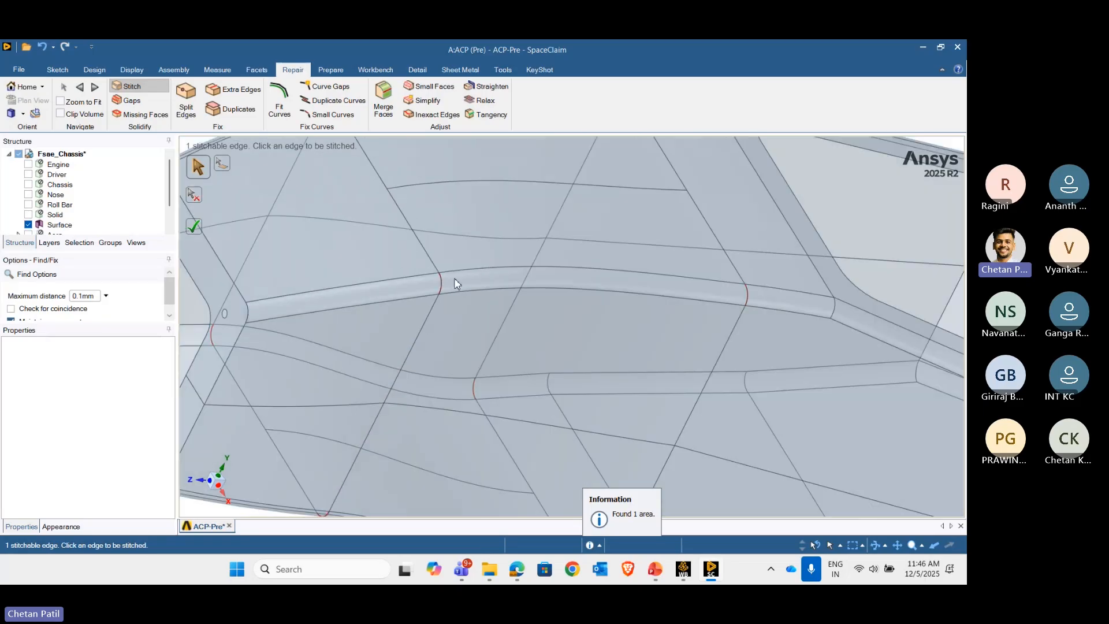
scroll(454, 283, "up", 6)
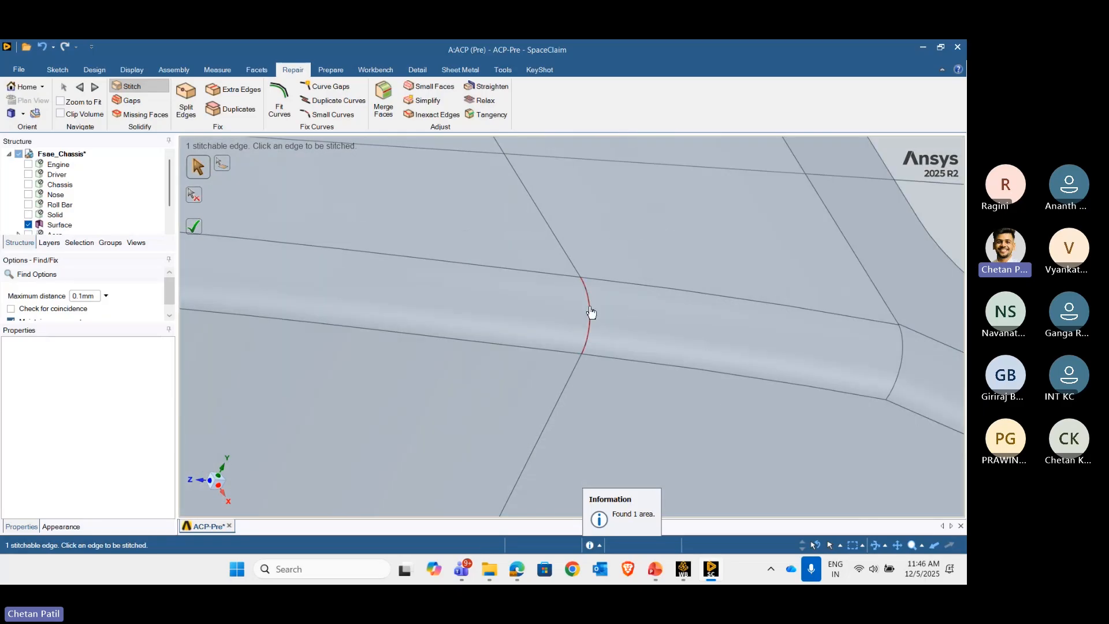
scroll(591, 311, "up", 2)
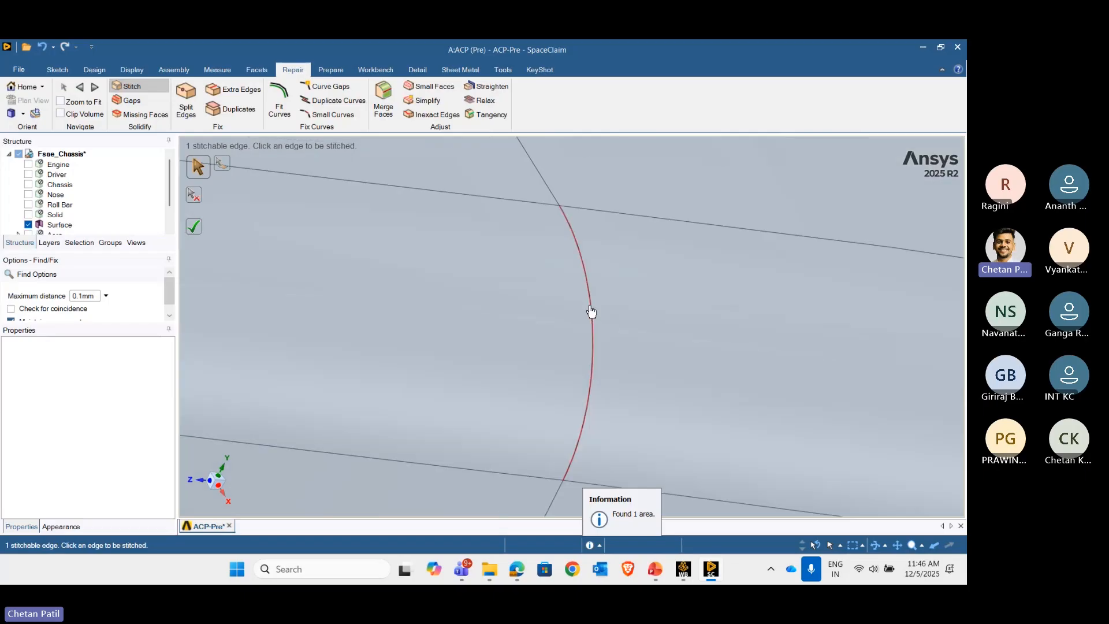
scroll(591, 312, "down", 7)
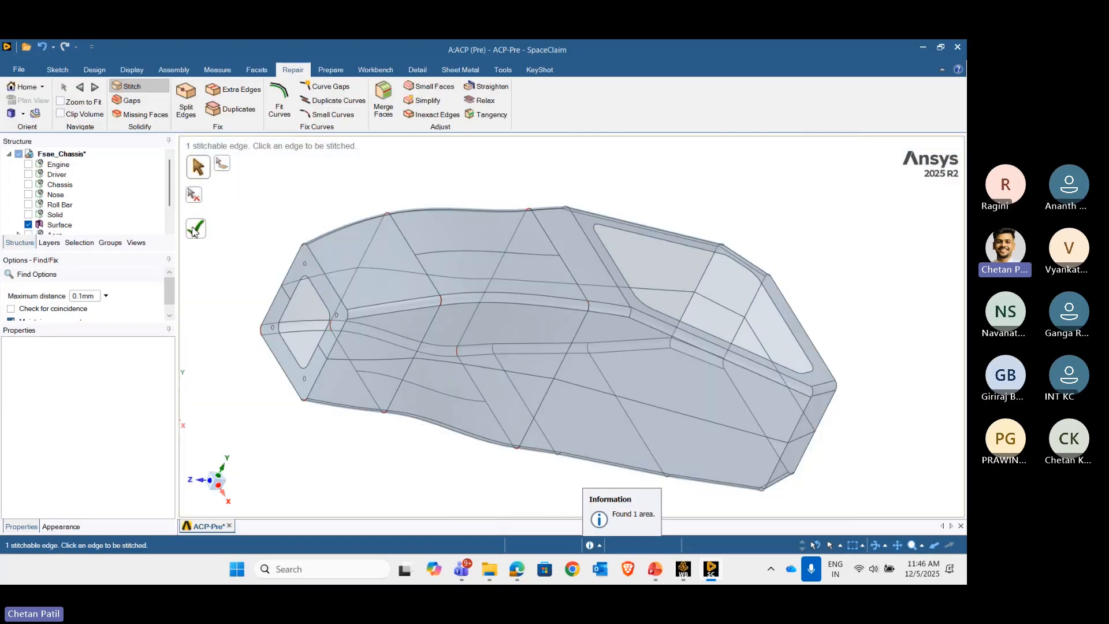
left_click(195, 230)
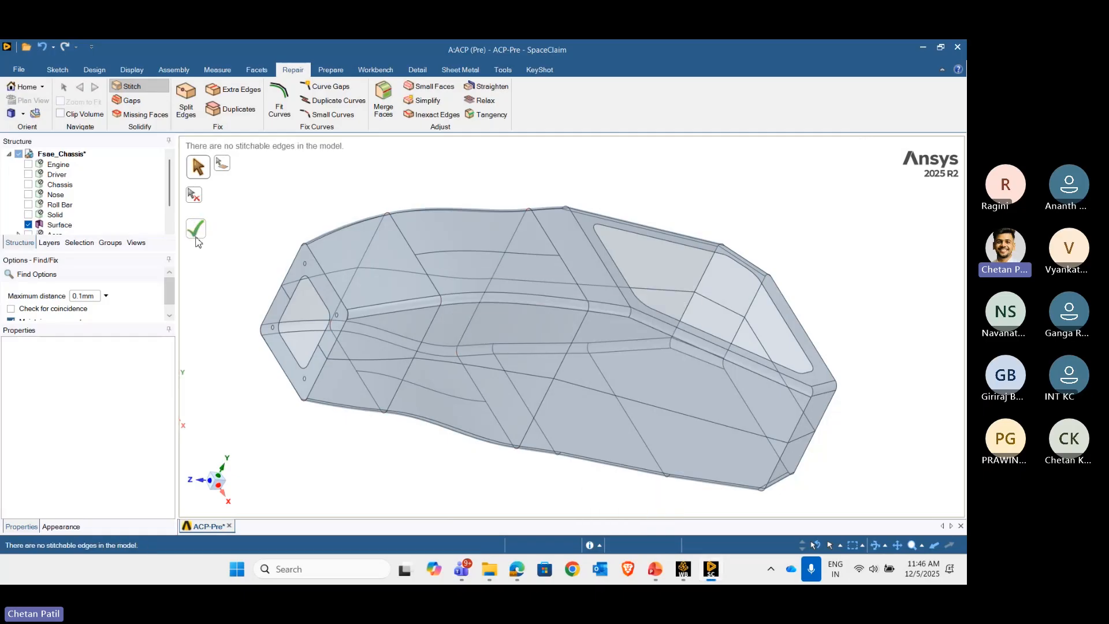
- Check the chassis surface for gaps and for missing faces
left_click(132, 101)
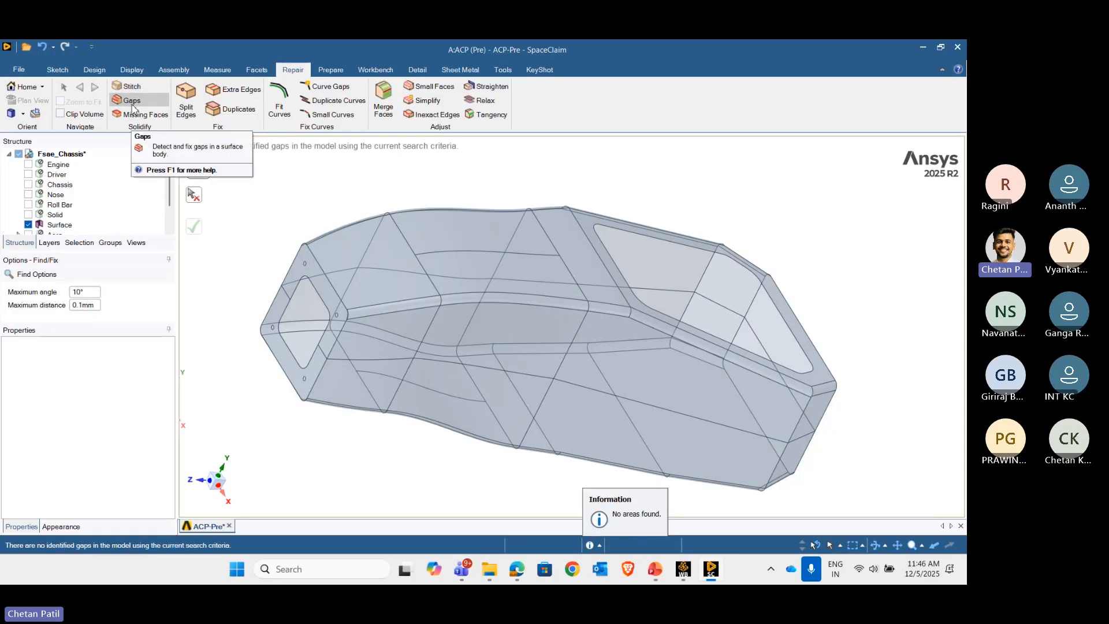
left_click(134, 115)
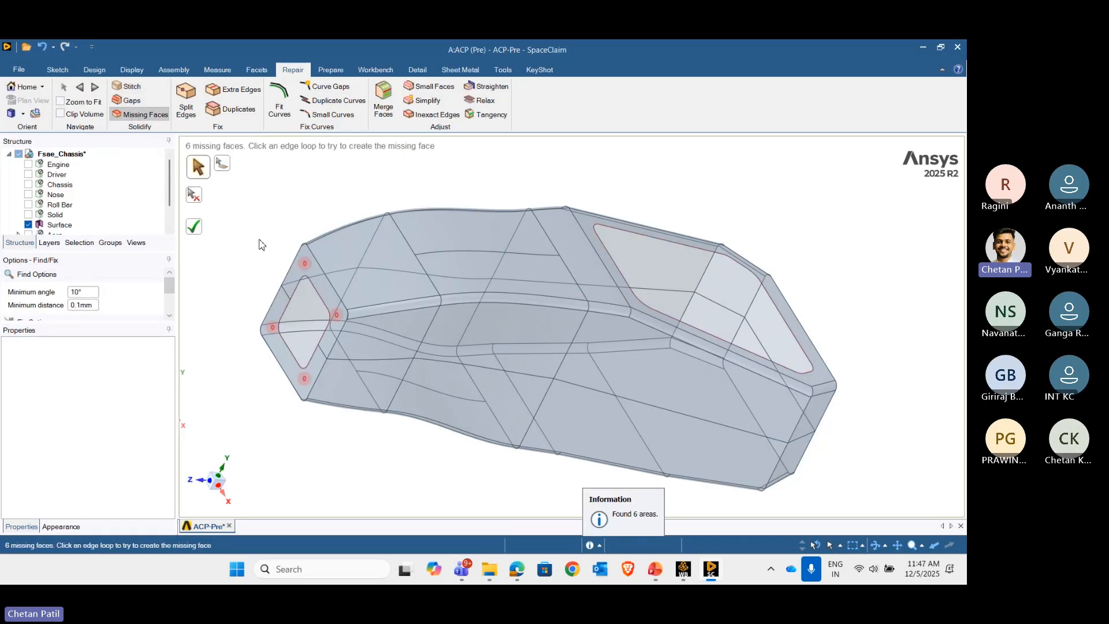
scroll(251, 245, "up", 3)
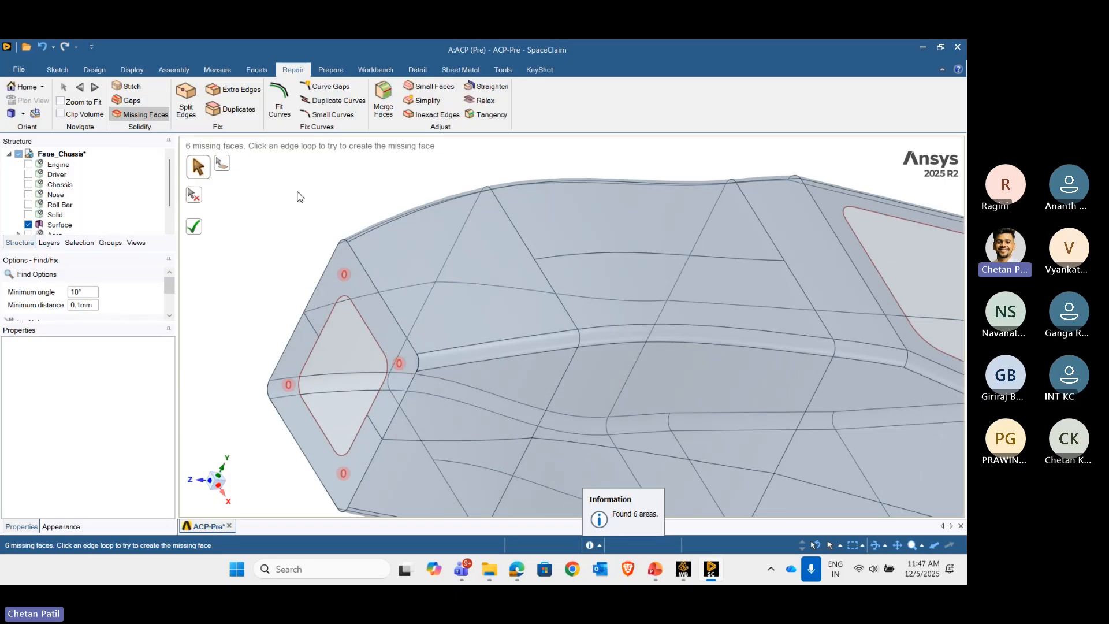
- Try to simplify the detected split edge on the chassis's front end face with Split Edges, leaving the command
left_click(187, 104)
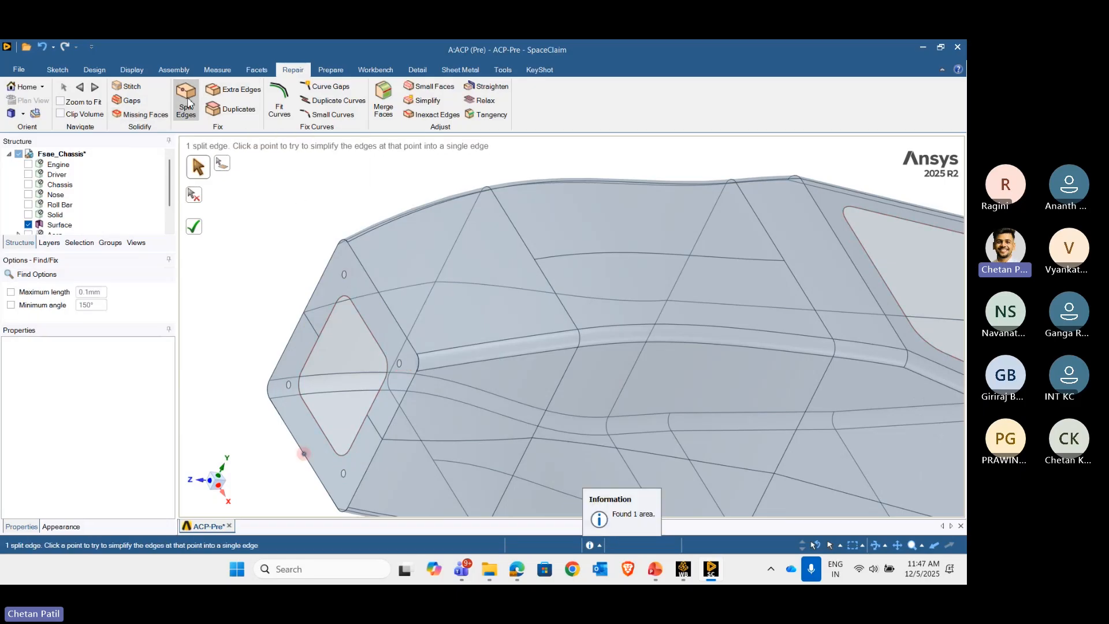
scroll(355, 240, "down", 3)
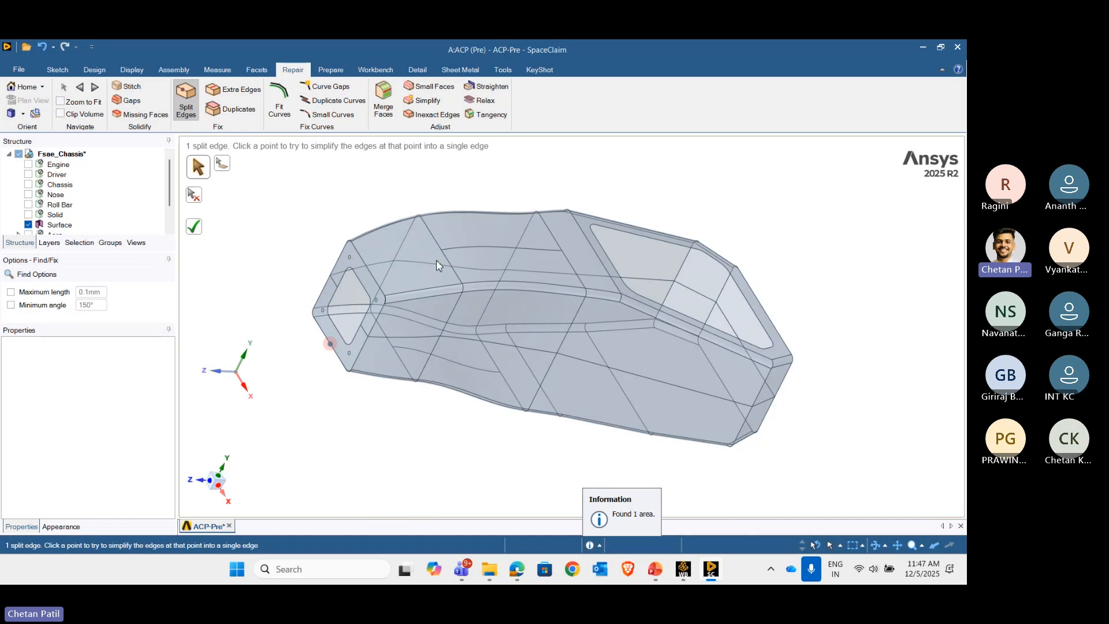
scroll(470, 290, "up", 3)
middle_click_drag(468, 286, 579, 256)
left_click(194, 227)
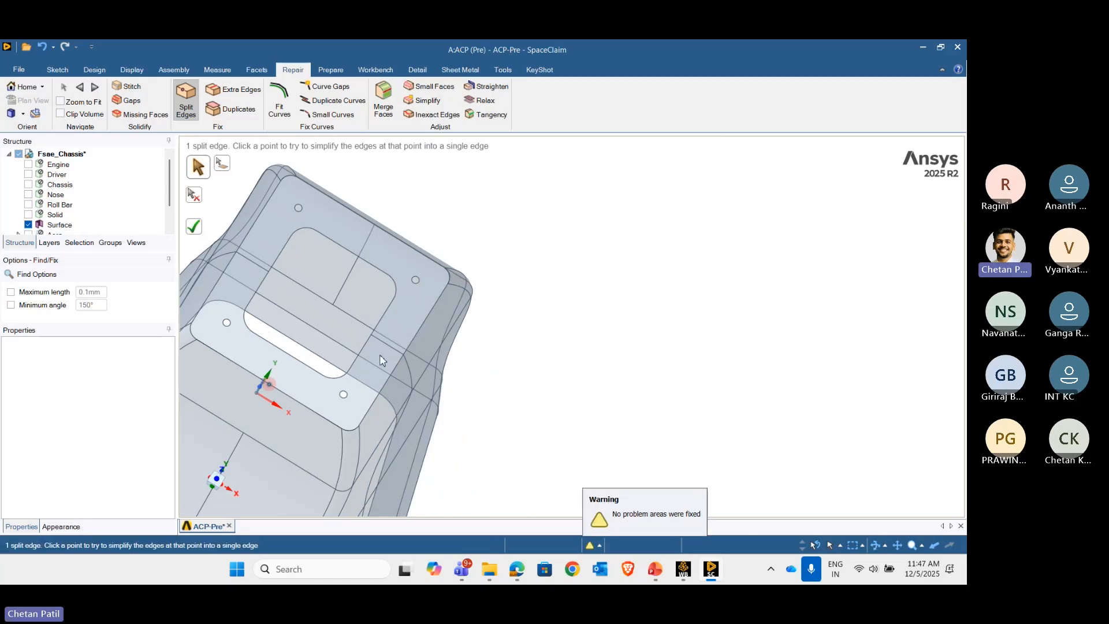
key("Escape")
scroll(458, 360, "down", 6)
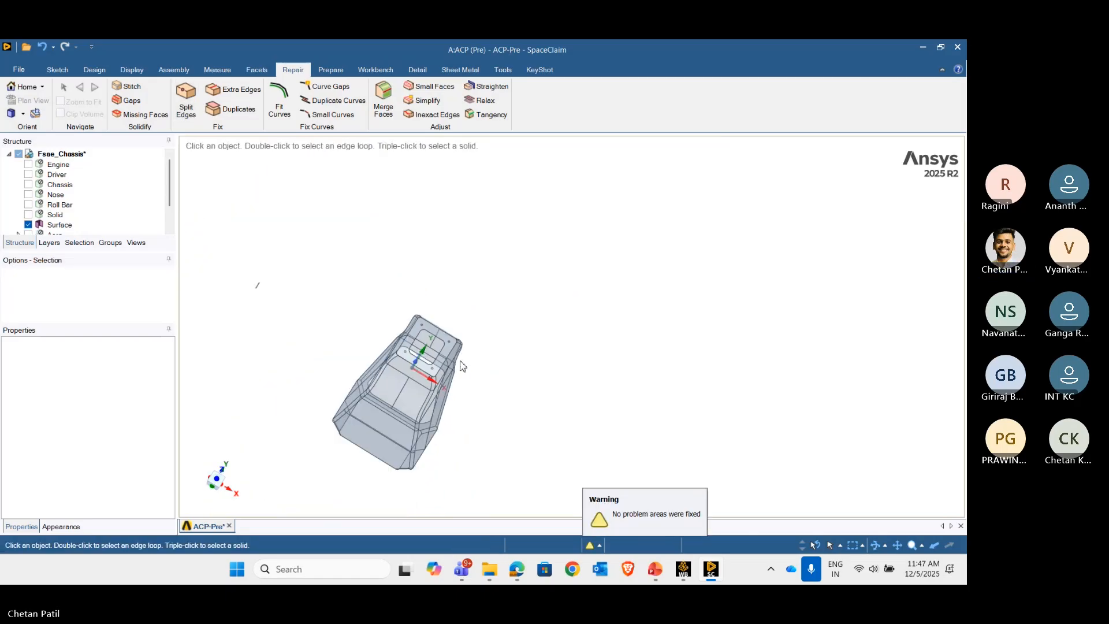
- Show the suspension component together with the chassis surface
middle_click_drag(517, 386, 414, 426)
scroll(356, 357, "up", 4)
scroll(355, 357, "down", 3)
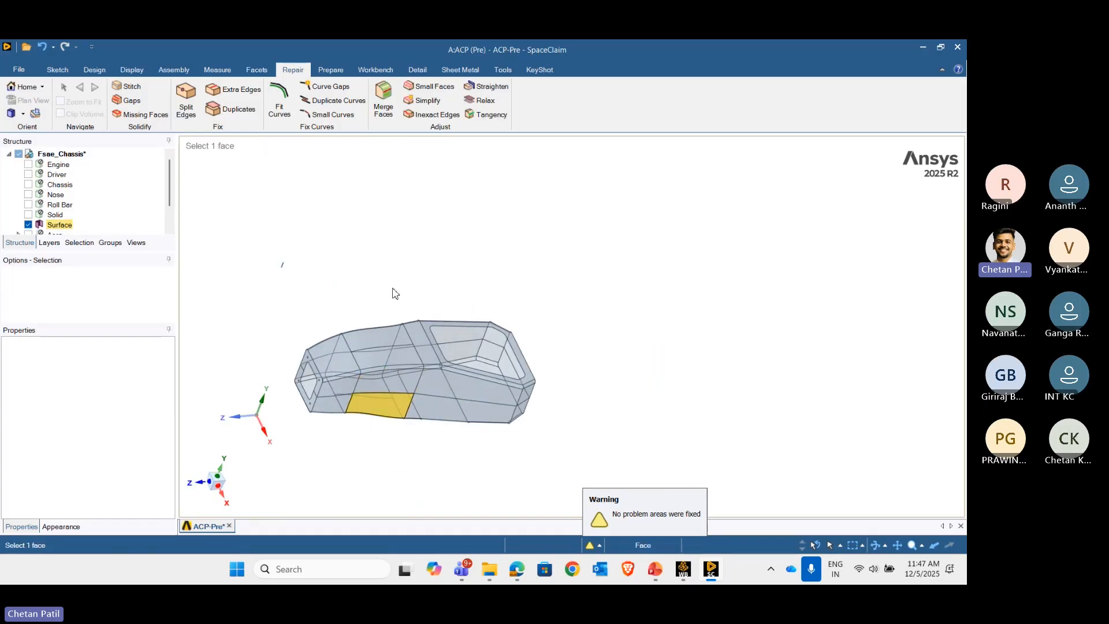
left_click(336, 71)
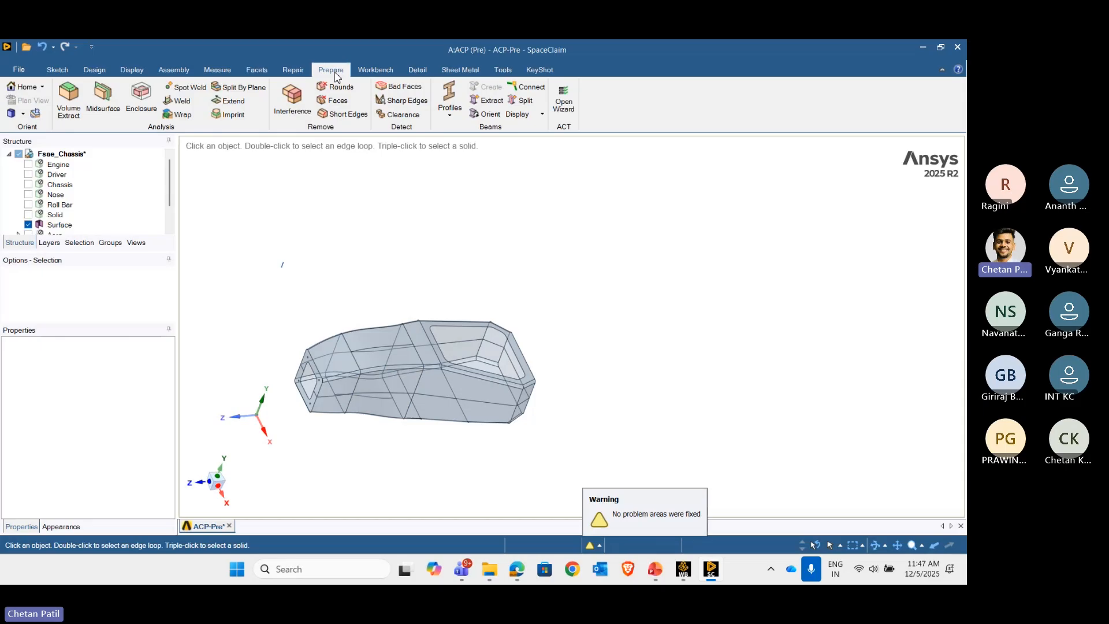
scroll(309, 417, "up", 4)
middle_click_drag(344, 425, 318, 361)
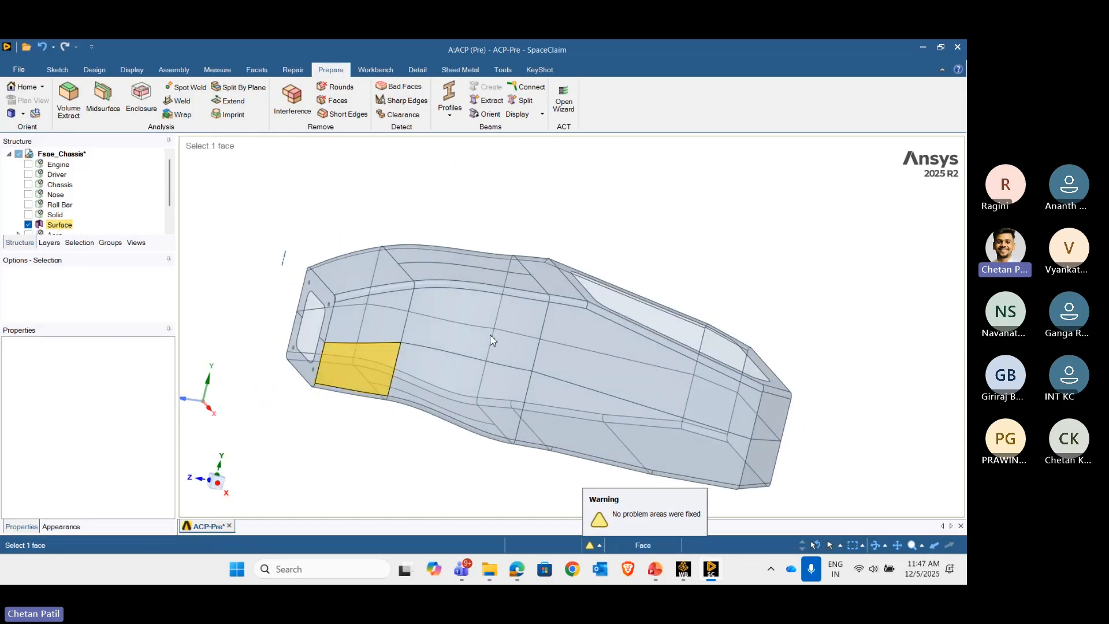
left_click(524, 388)
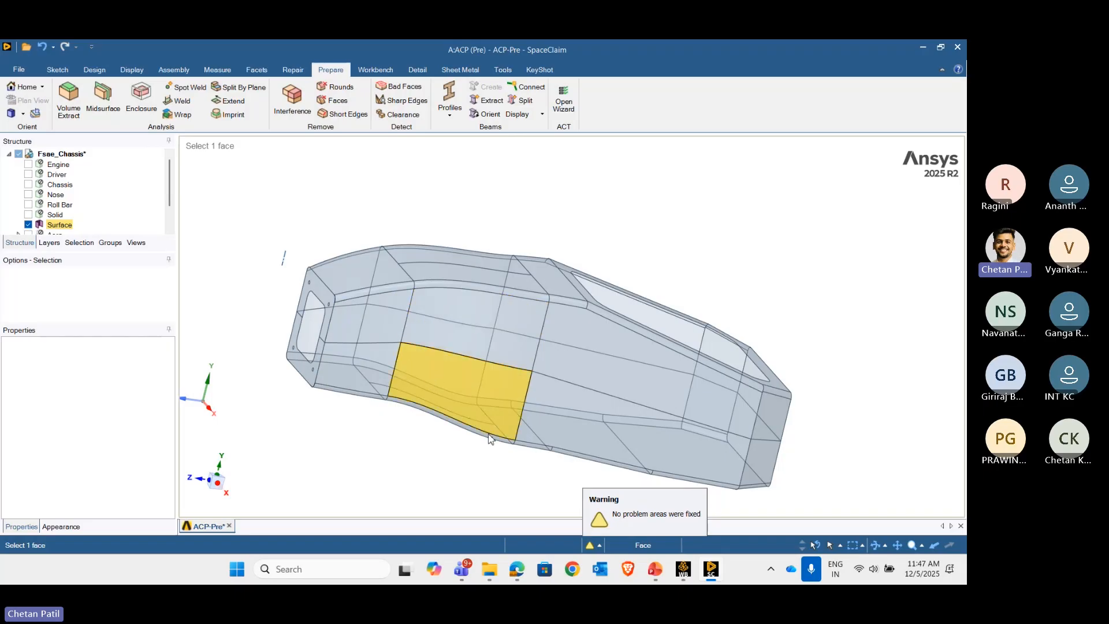
left_click(431, 388)
scroll(38, 221, "down", 1)
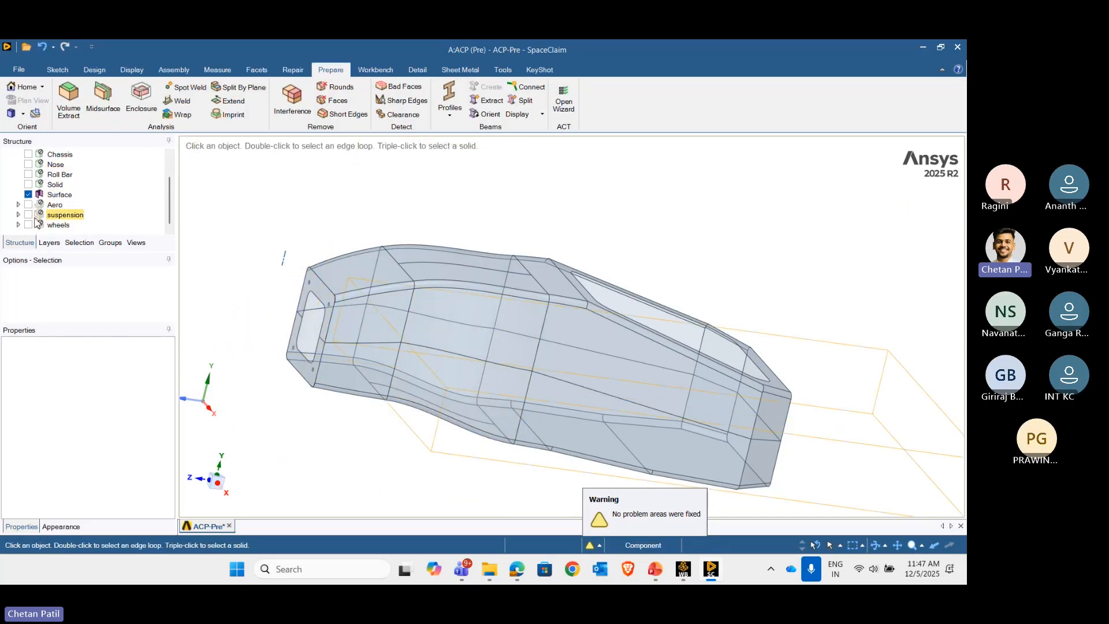
left_click(28, 215)
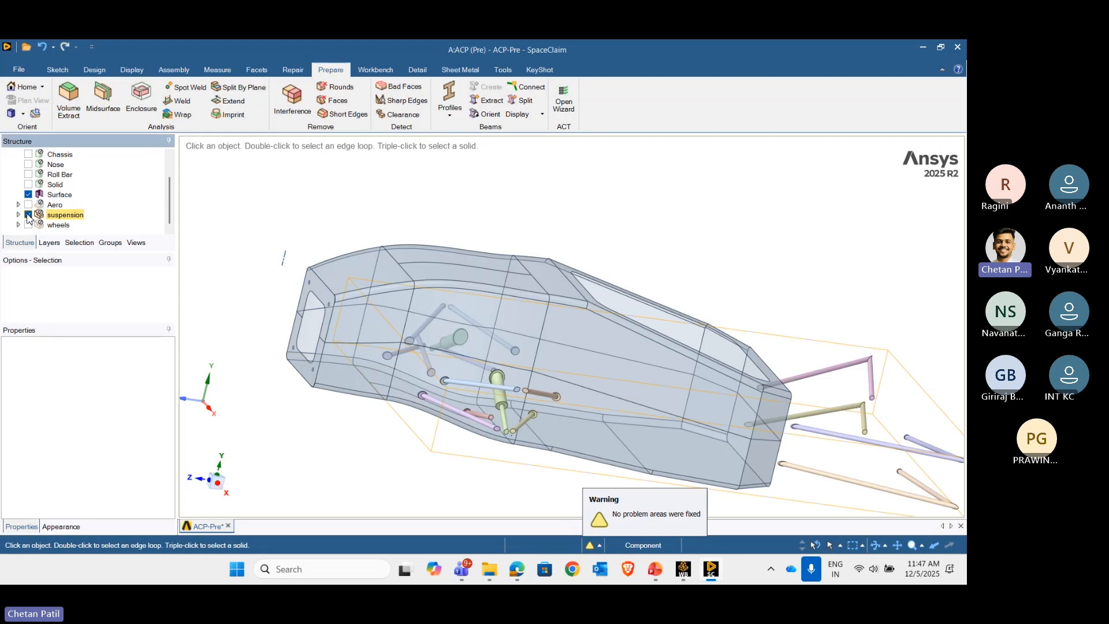
- Examine where the suspension rods and their round mounting flanges meet the chassis's side faces
scroll(495, 355, "down", 2)
left_click(495, 355)
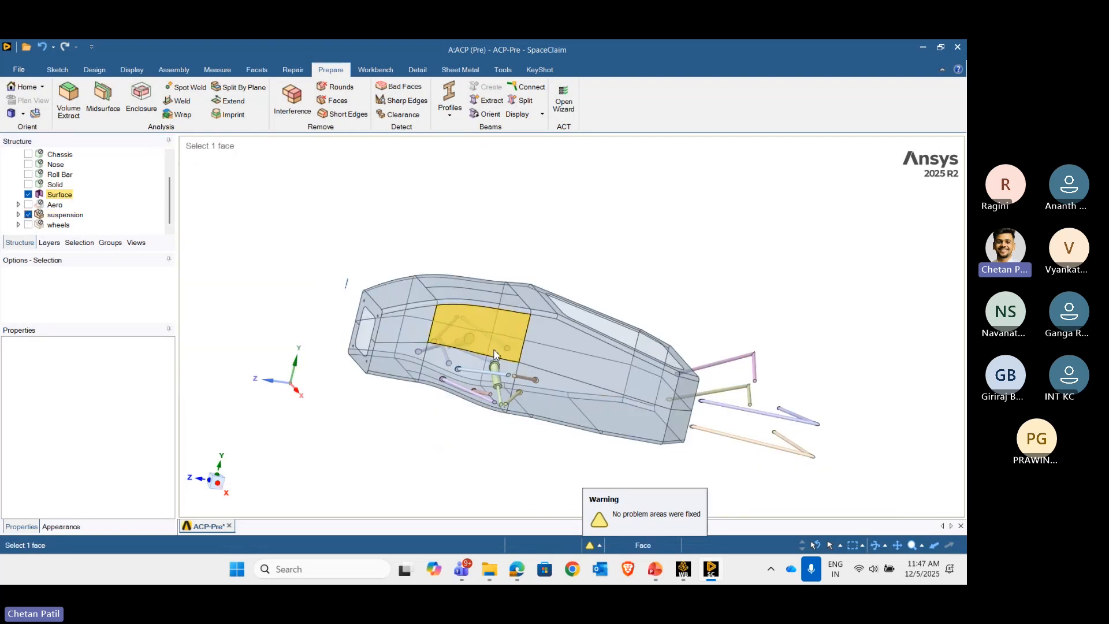
key("Escape")
scroll(768, 399, "up", 5)
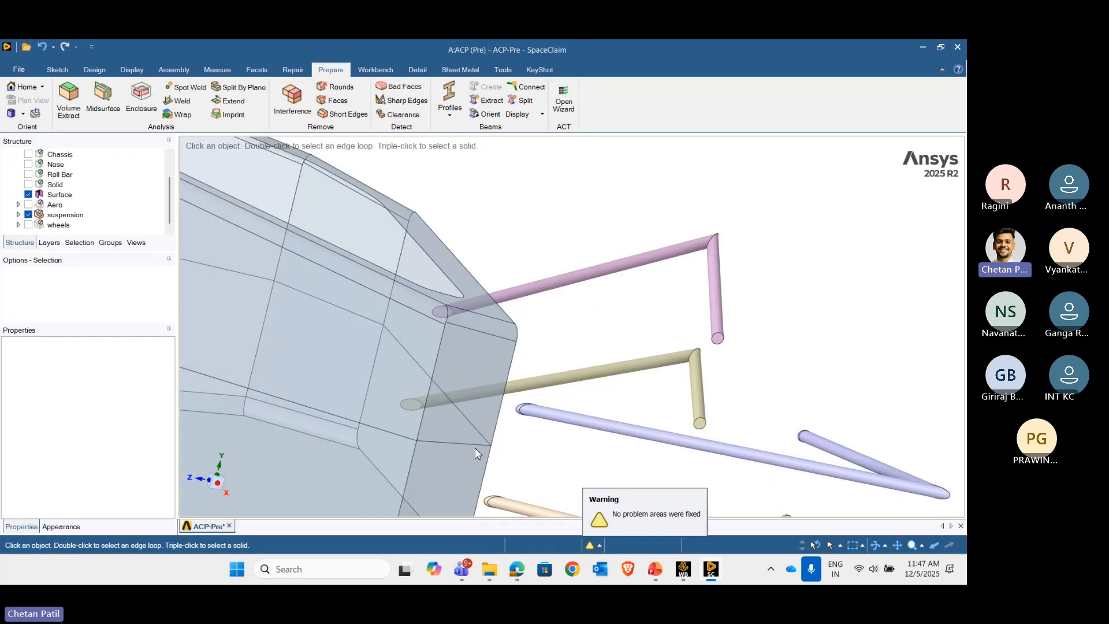
scroll(455, 322, "down", 8)
middle_click_drag(266, 384, 324, 399)
scroll(323, 398, "up", 6)
left_click(327, 398)
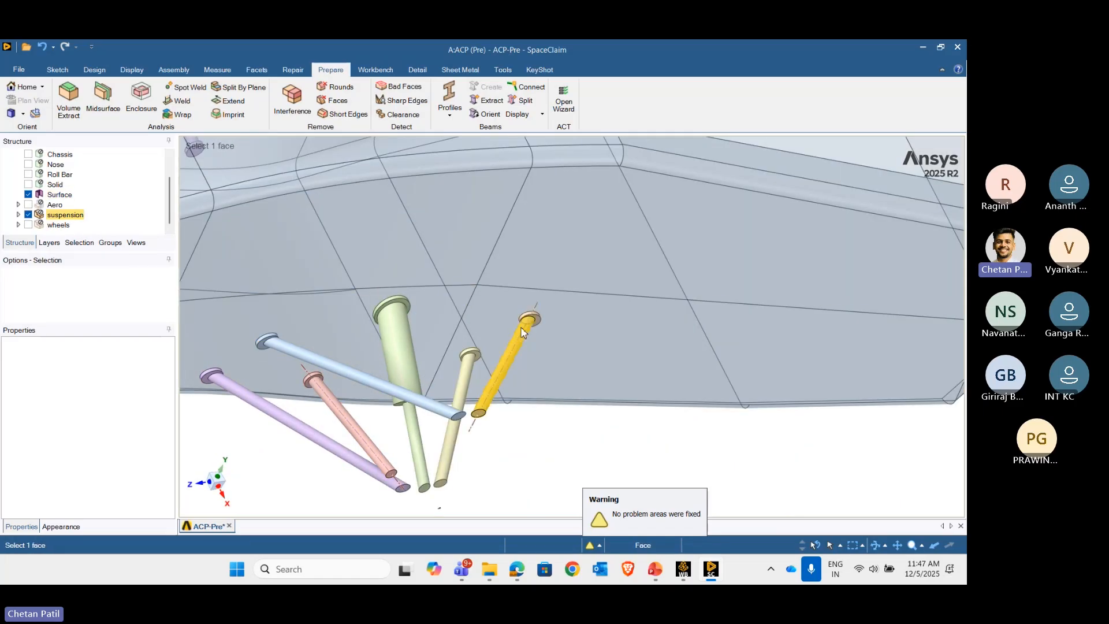
scroll(529, 317, "up", 3)
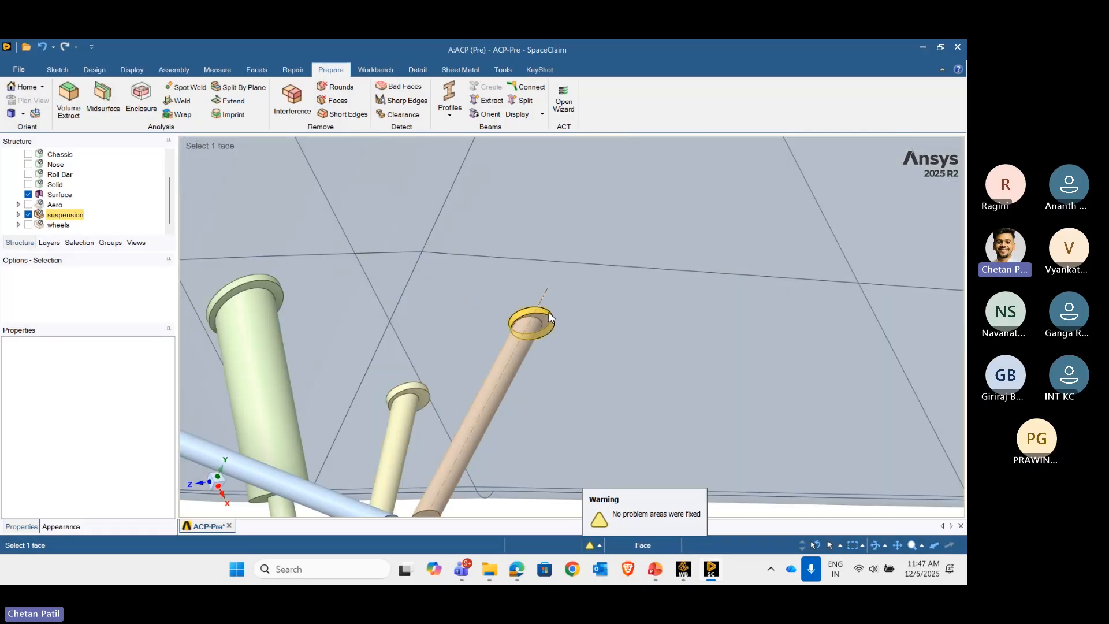
left_click(549, 318)
scroll(549, 317, "down", 5)
left_click(220, 375)
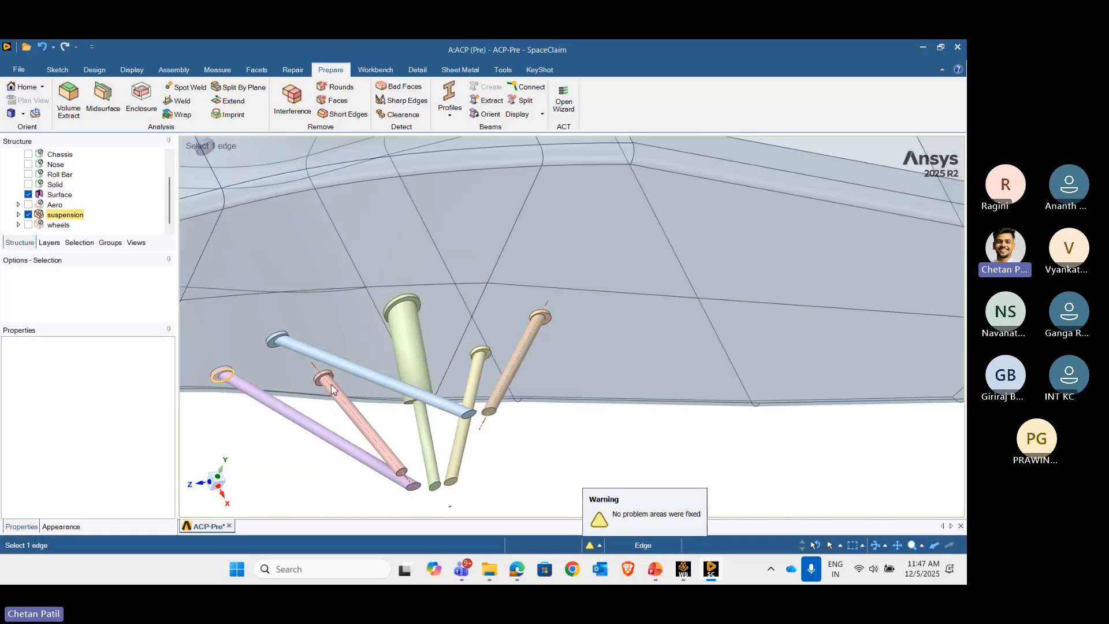
left_click(389, 384)
scroll(389, 381, "down", 5)
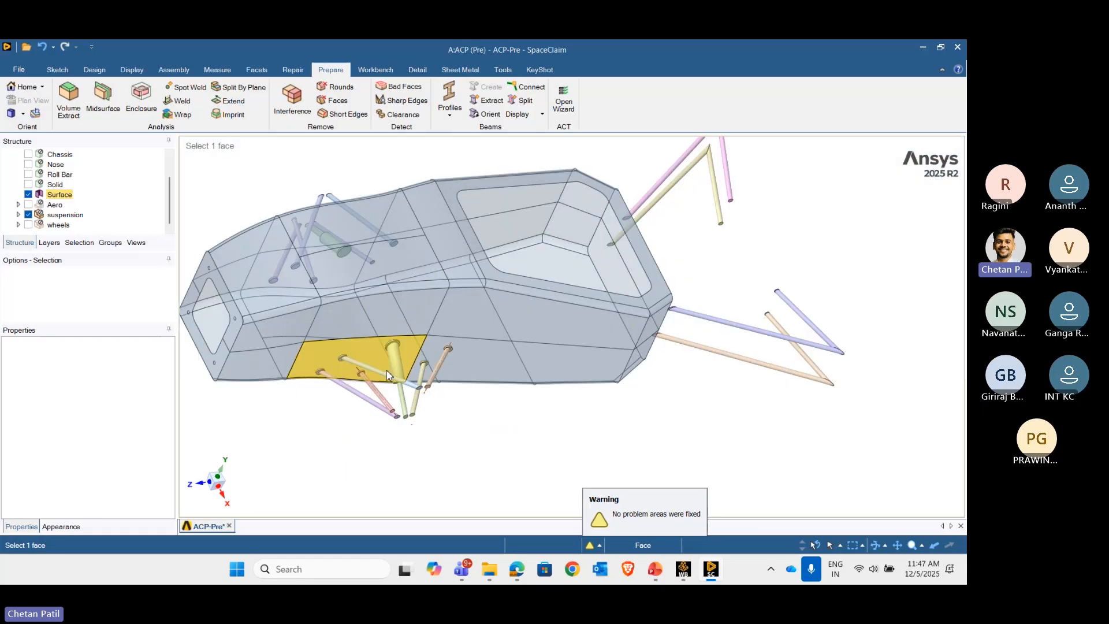
key("Escape")
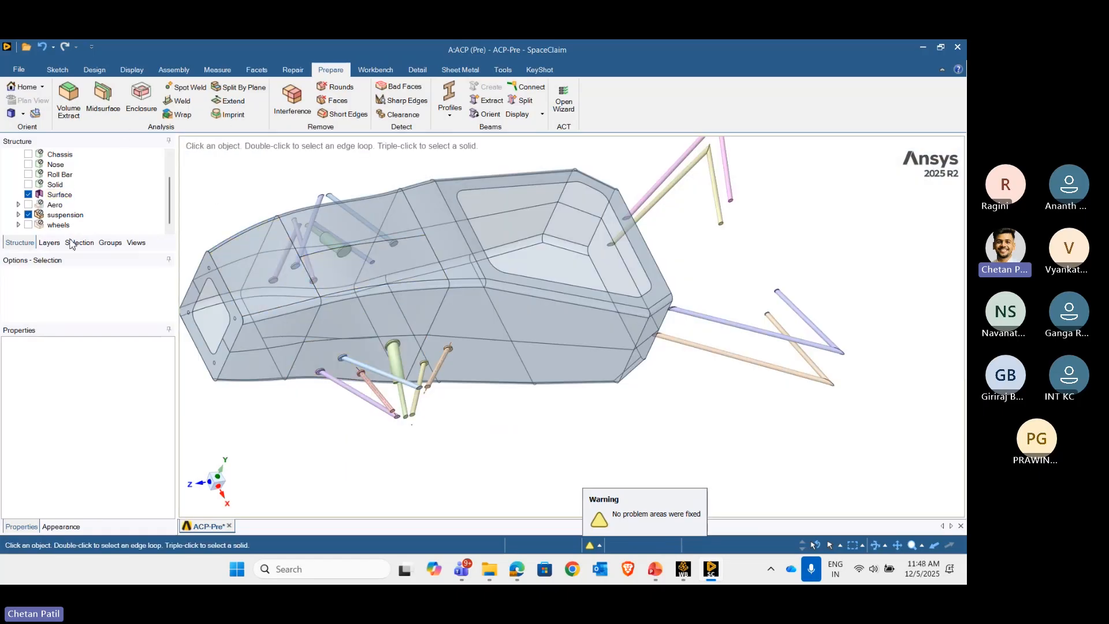
- Imprint all detected suspension mount curves onto the chassis surface and hide the suspension component
left_click(62, 216)
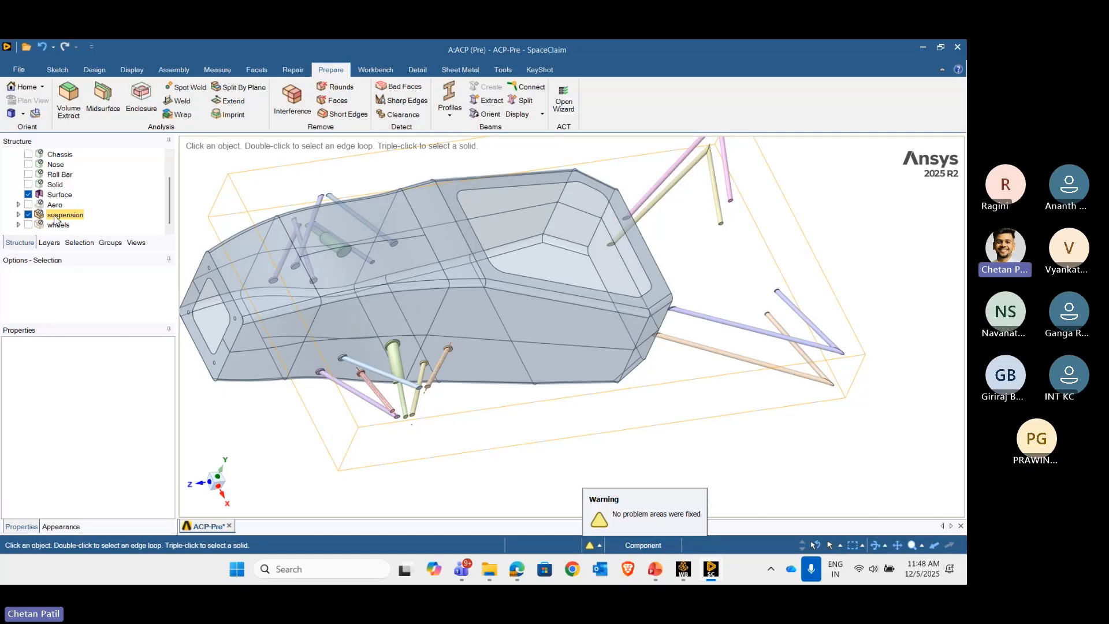
left_click(234, 114)
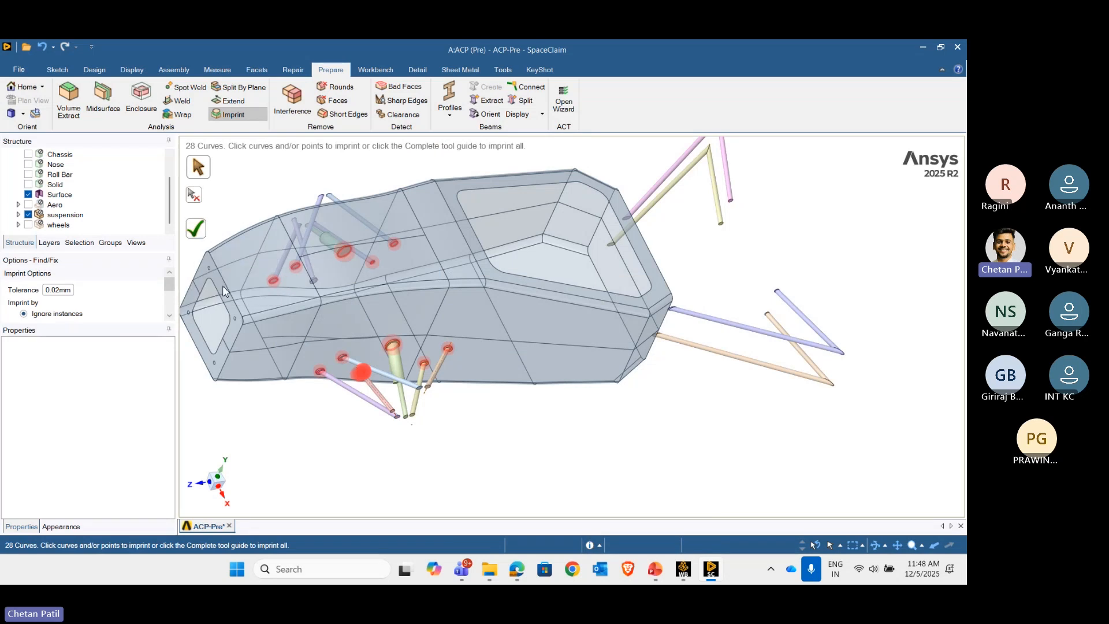
left_click(194, 229)
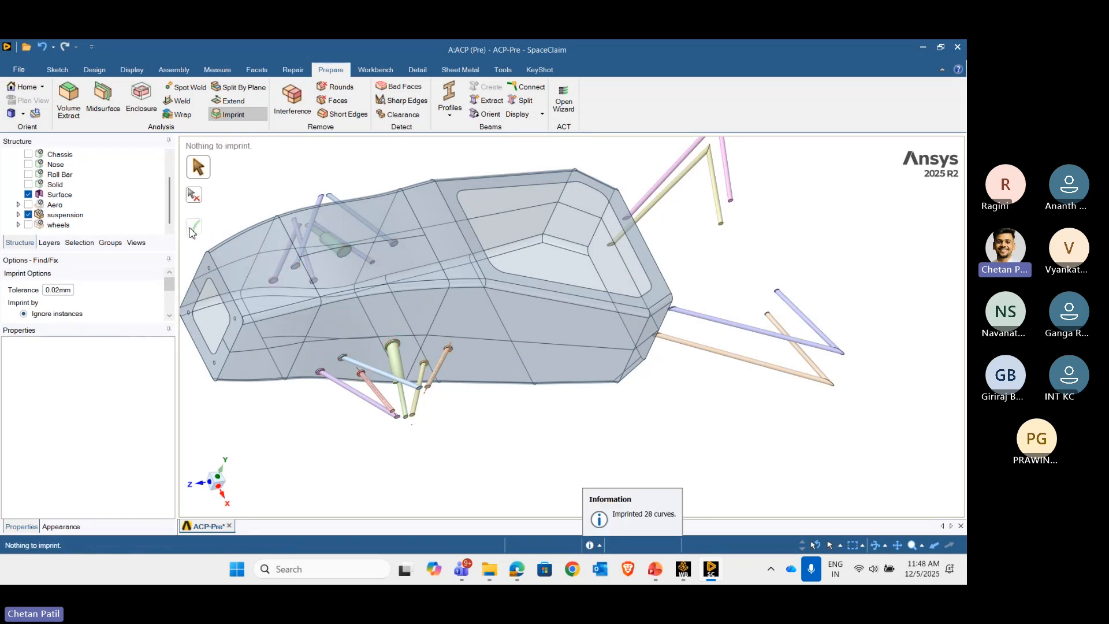
key("Escape")
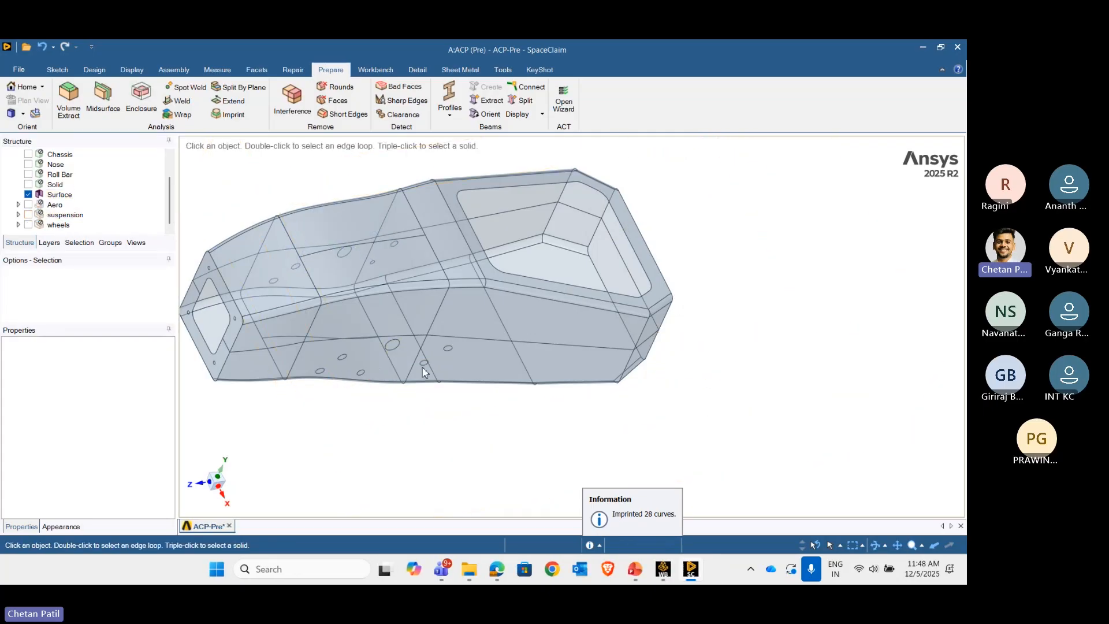
- Pick several imprinted circular mount areas on both chassis sides to check that they are separate faces
scroll(425, 372, "up", 3)
scroll(426, 371, "down", 4)
scroll(364, 333, "up", 3)
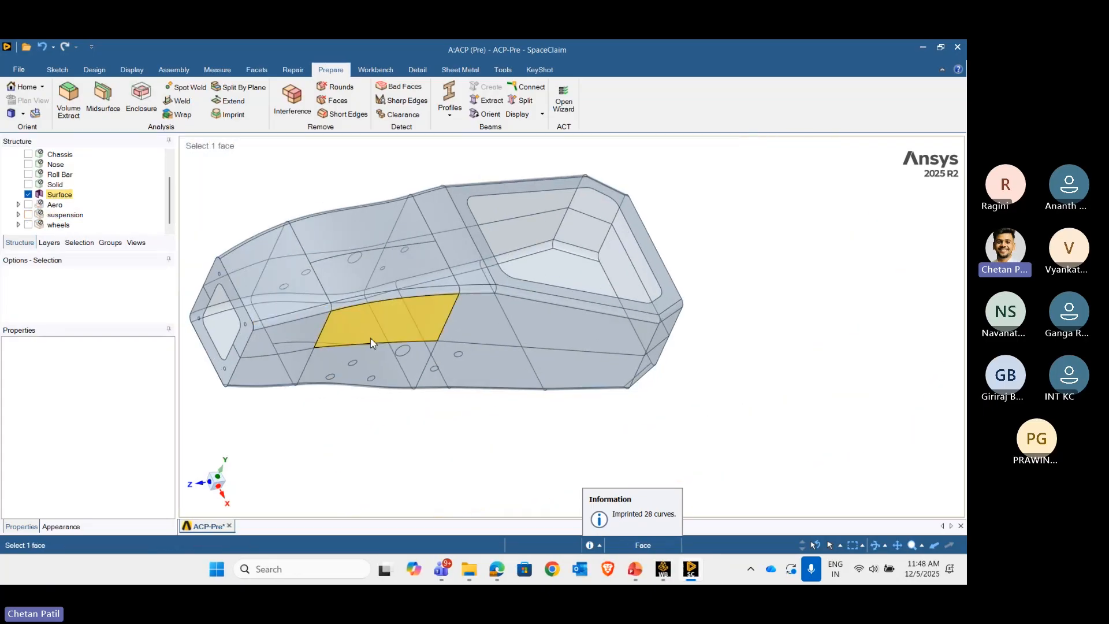
scroll(426, 314, "down", 2)
scroll(393, 345, "up", 3)
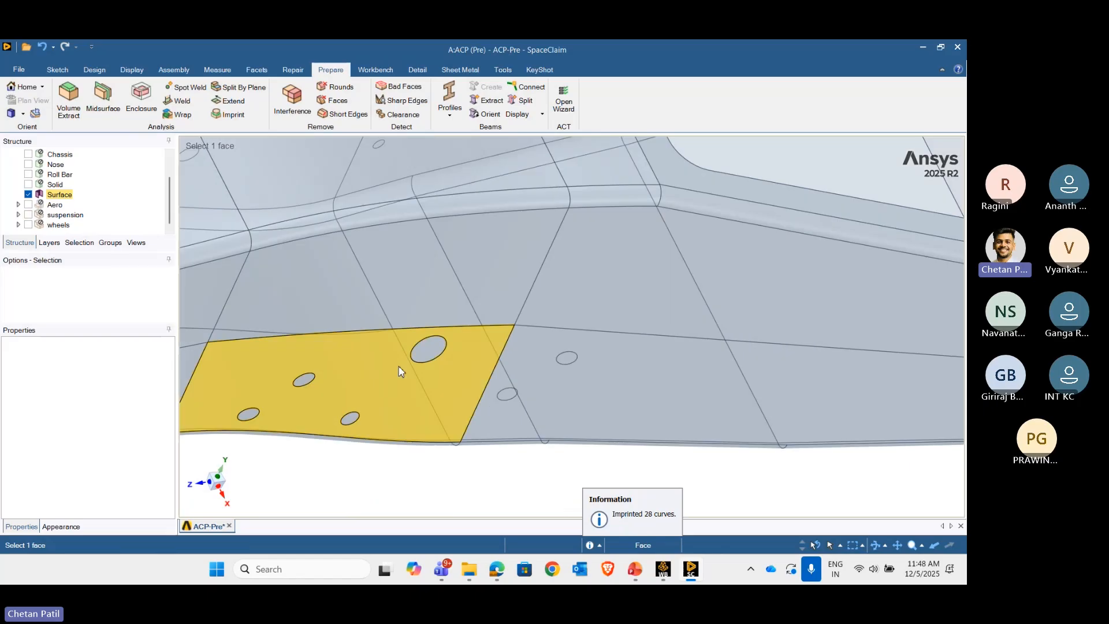
left_click(428, 348, "ctrl")
left_click(349, 419, "ctrl")
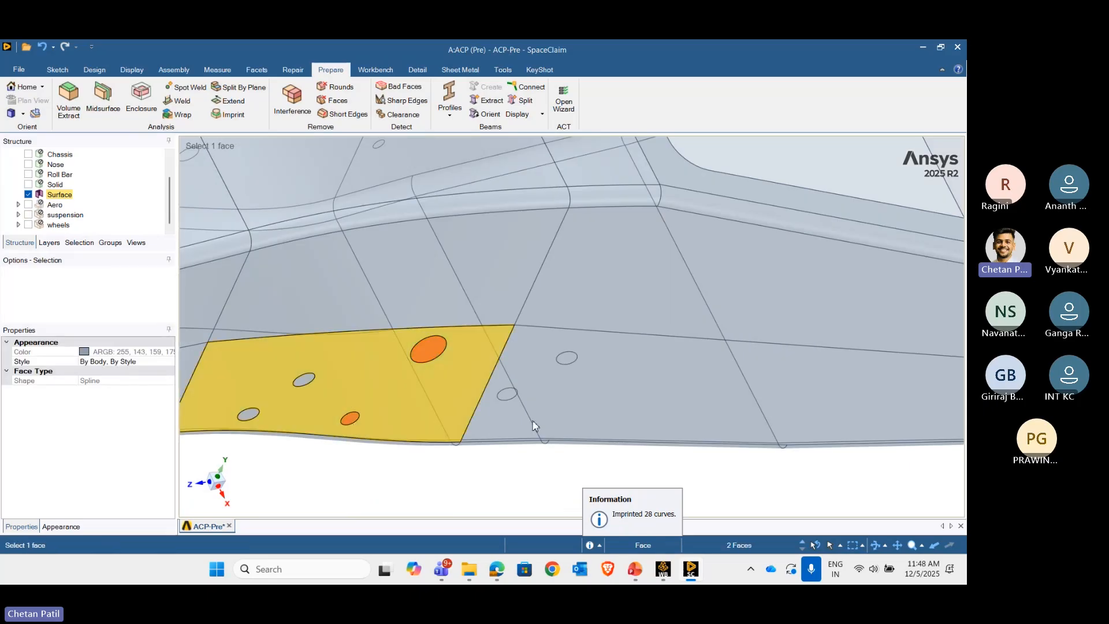
scroll(534, 425, "down", 5)
middle_click_drag(409, 339, 627, 463)
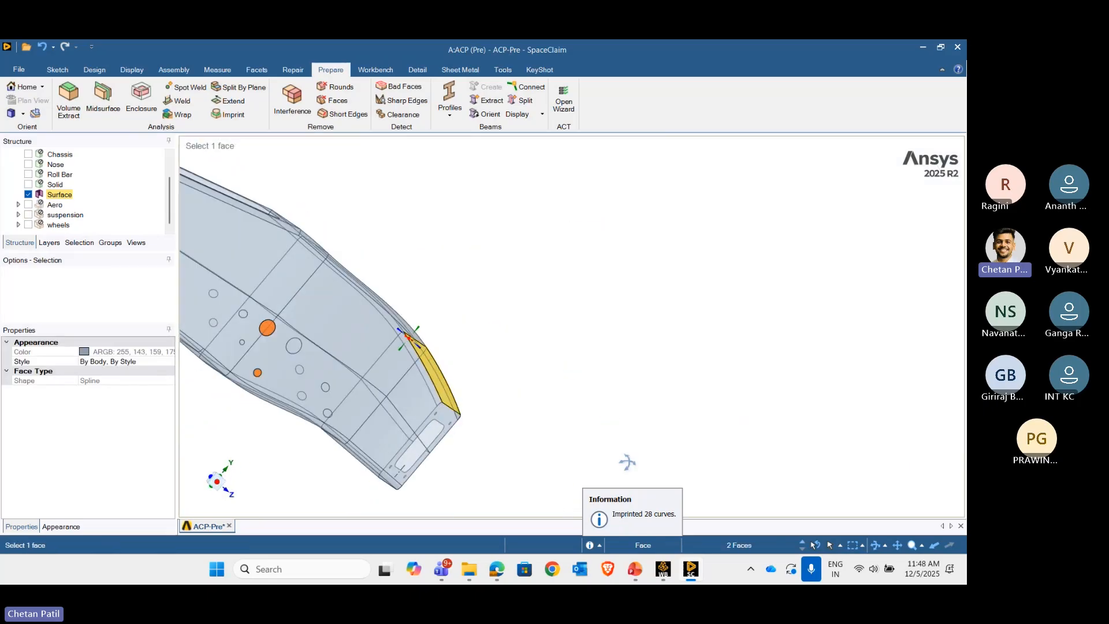
left_click(295, 349, "ctrl")
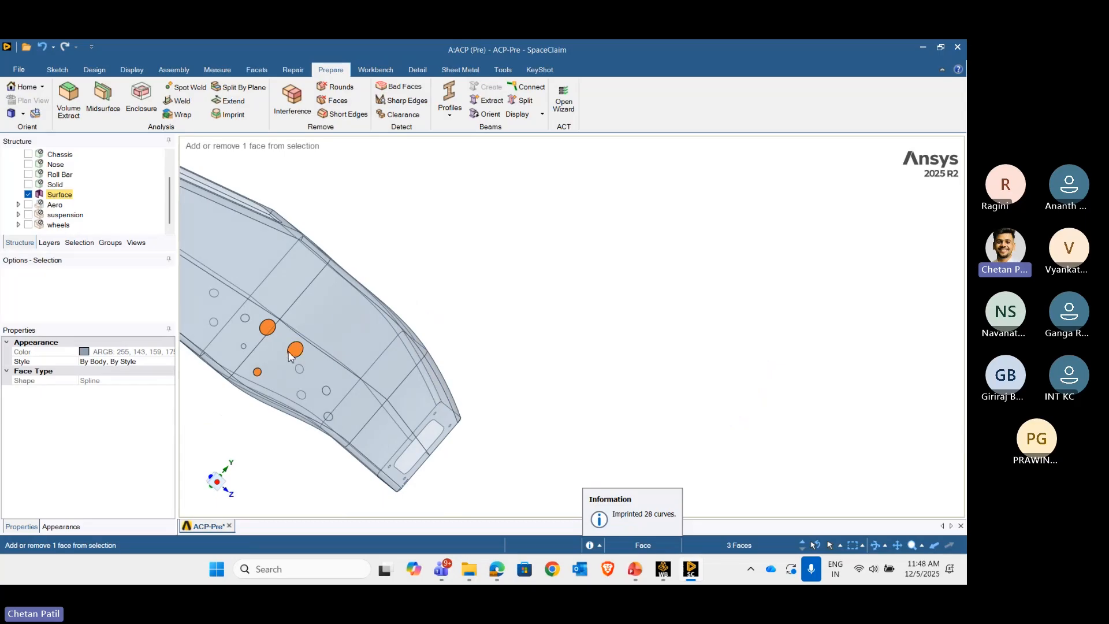
middle_click_drag(275, 357, 173, 289)
scroll(316, 393, "down", 1)
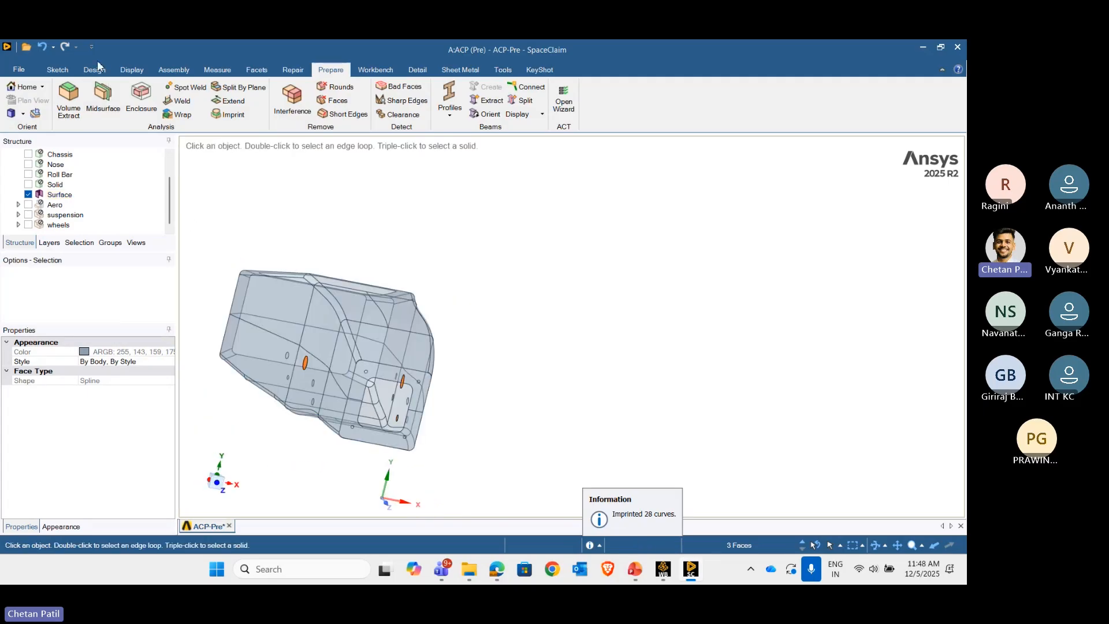
- Examine the whole chassis surface with its imprinted mount areas from the front and side
left_click(94, 69)
left_click(300, 379)
scroll(425, 341, "down", 3)
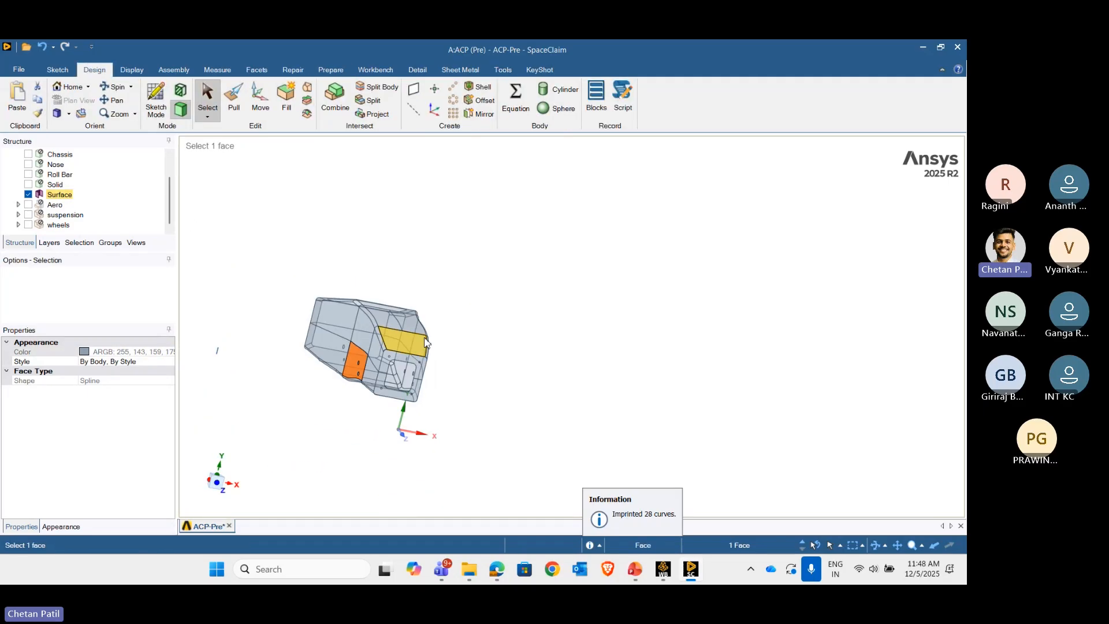
left_click(530, 401)
middle_click_drag(529, 401, 332, 355)
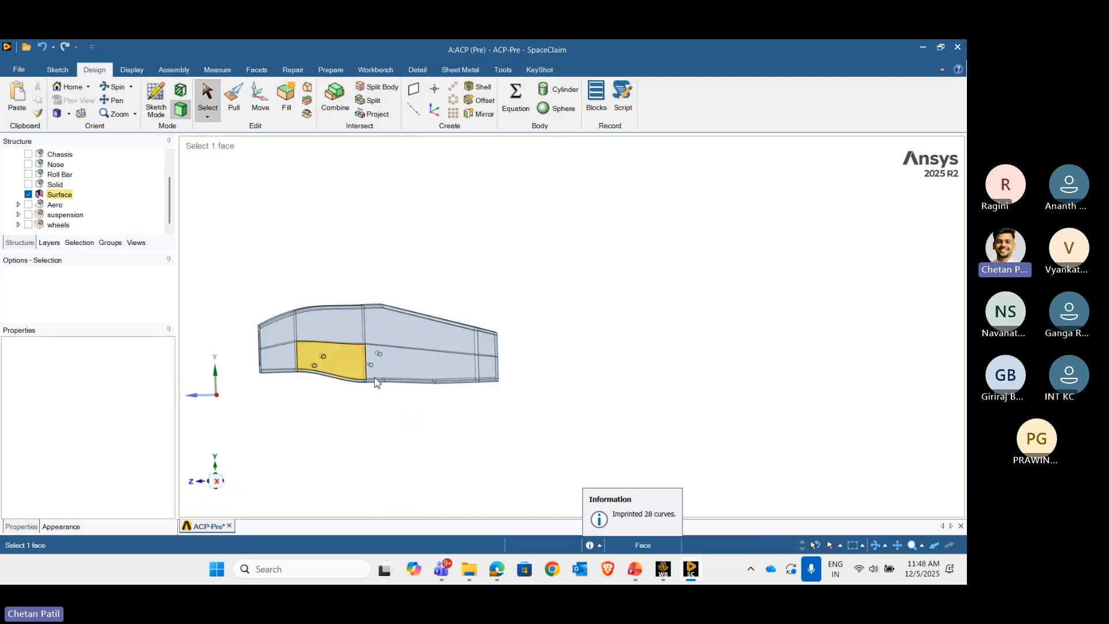
middle_click_drag(490, 381, 543, 437)
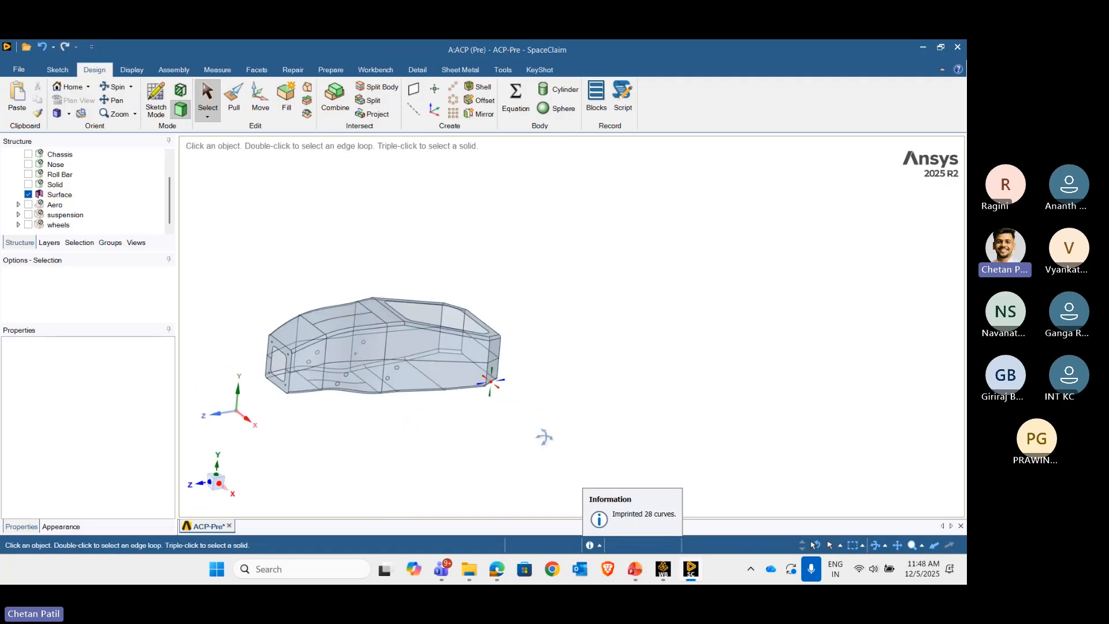
scroll(456, 382, "down", 3)
scroll(331, 376, "up", 2)
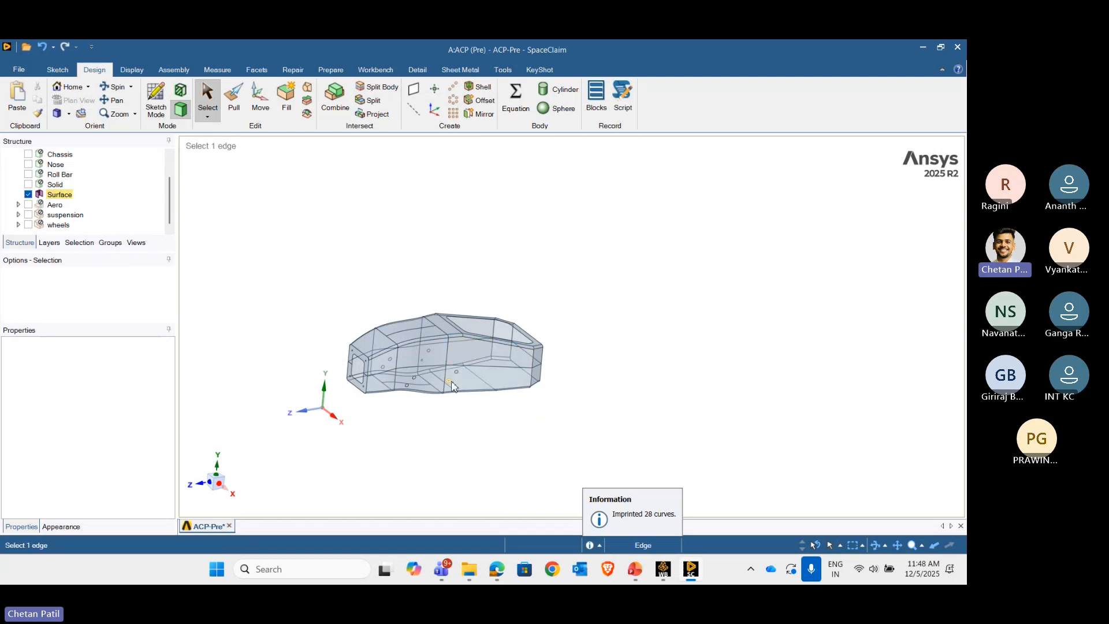
- Switch to Workbench and open the ACP (Pre) system's Model for editing in Mechanical
left_click(923, 48)
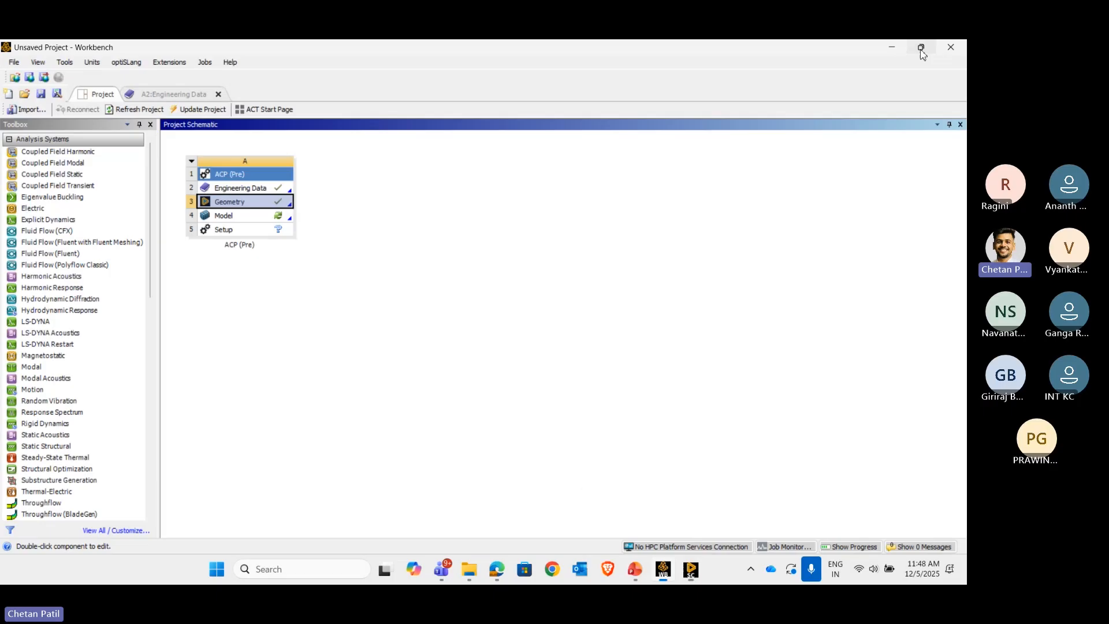
left_click(248, 219)
right_click(249, 218)
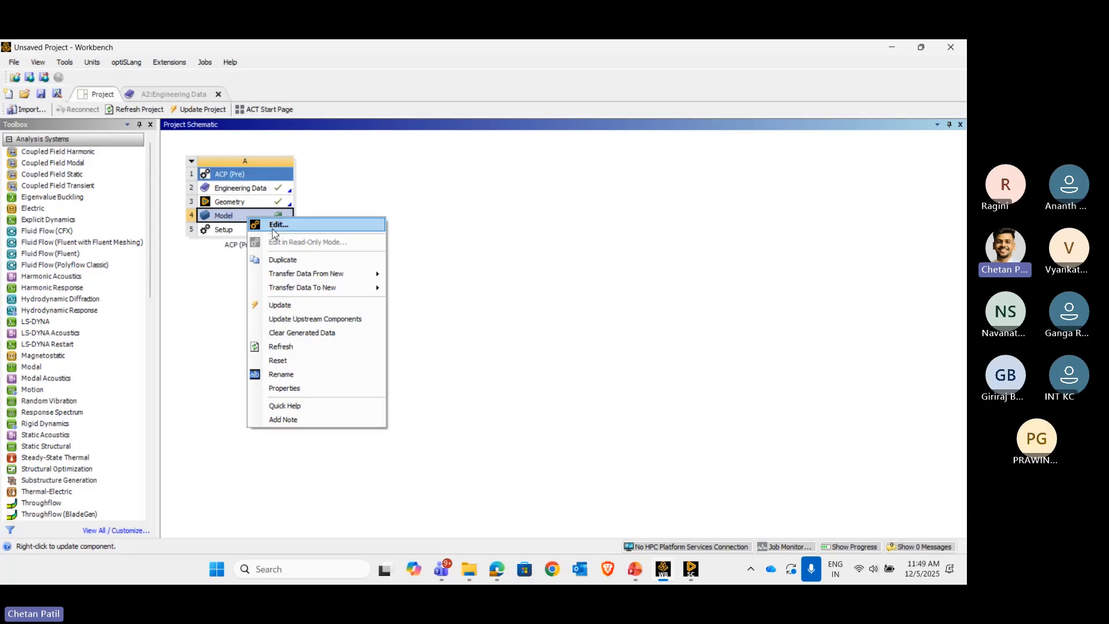
left_click(277, 230)
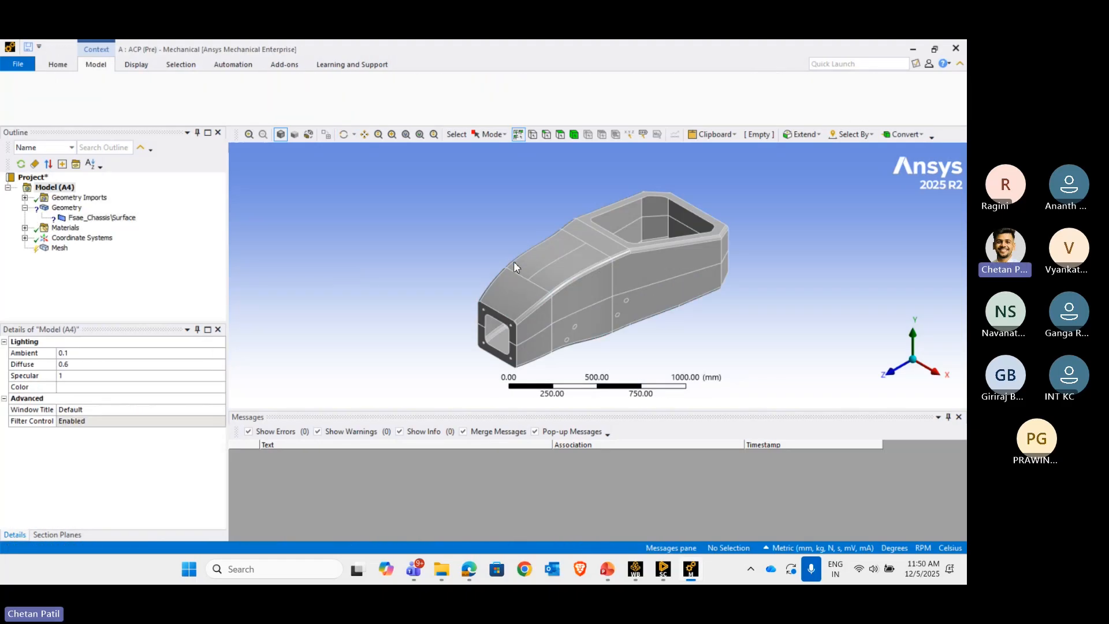
- Set the thickness of the Fsae_Chassis\Surface body to 1 mm
scroll(514, 261, "up", 3)
scroll(543, 283, "down", 6)
scroll(542, 283, "up", 2)
middle_click_drag(550, 294, 525, 293)
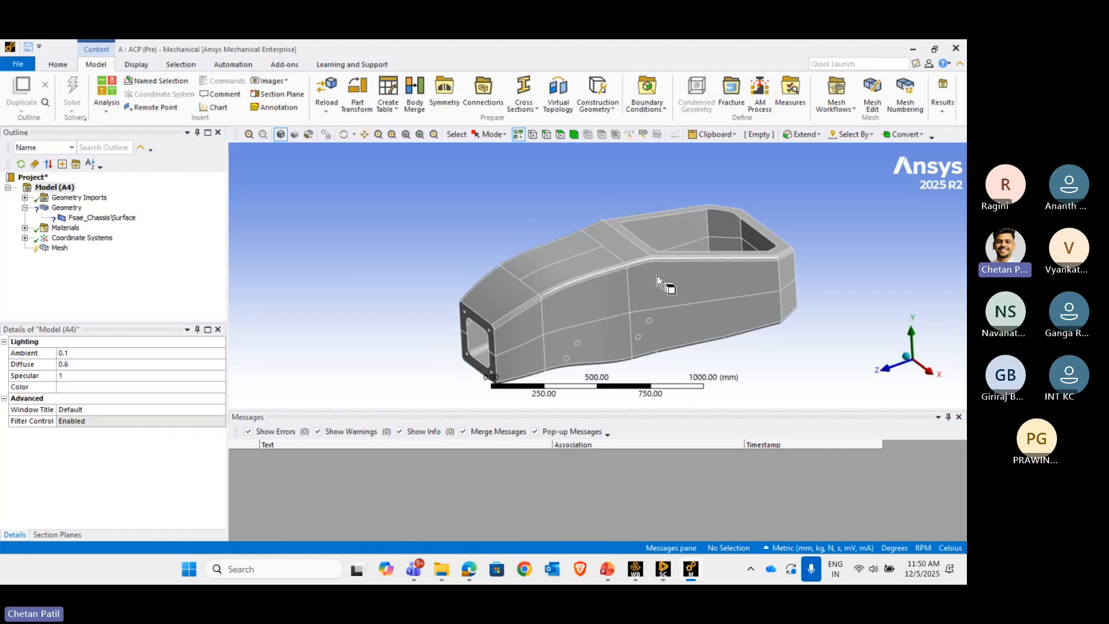
left_click(118, 217)
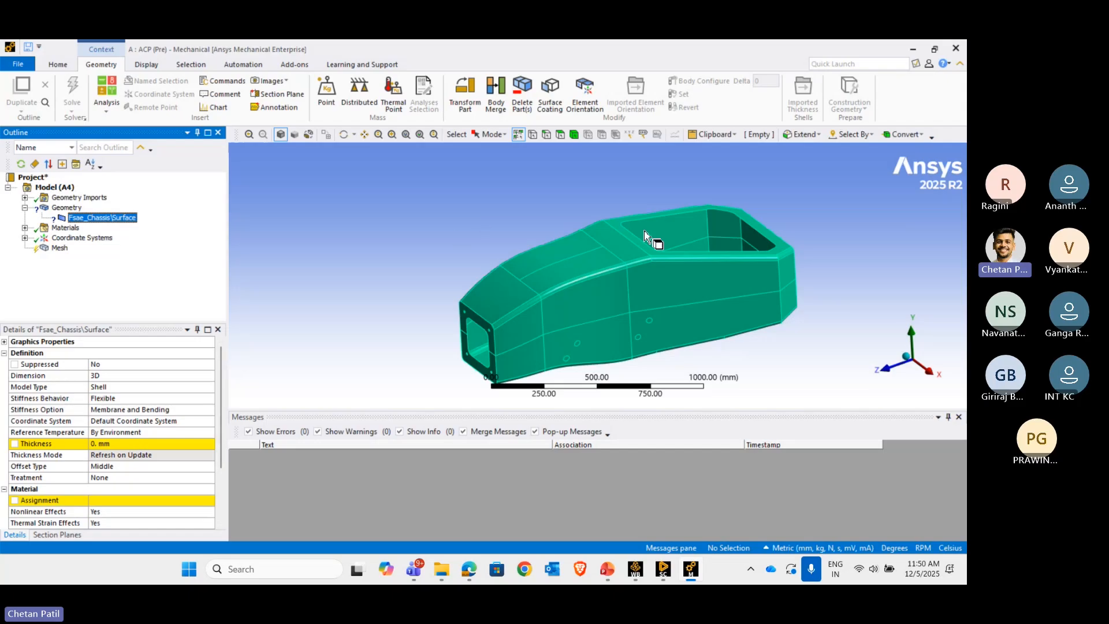
left_click(129, 444)
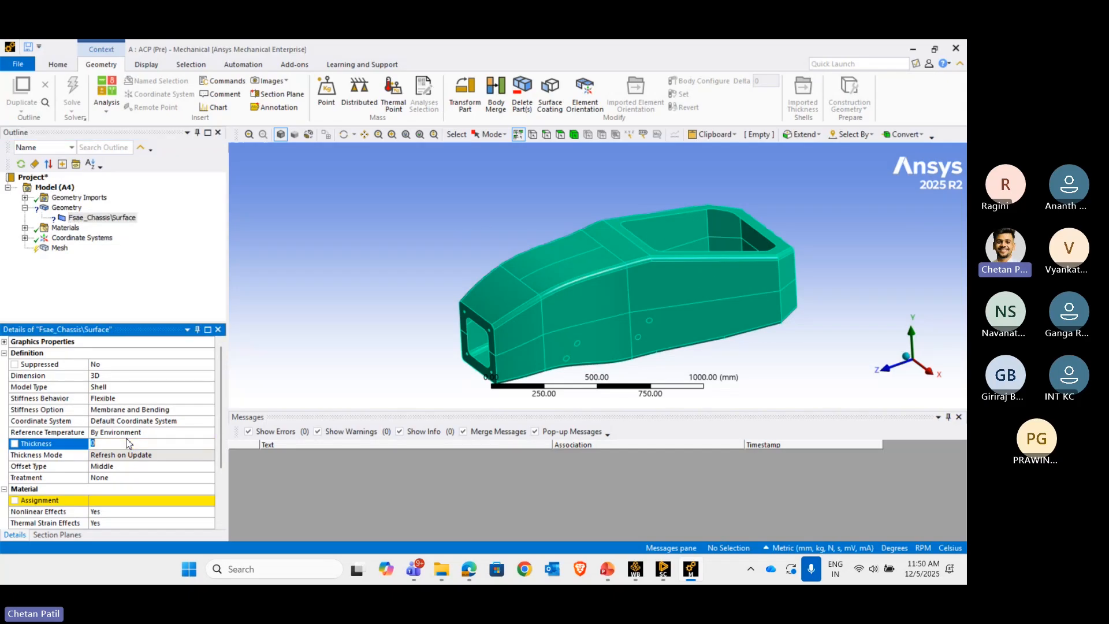
type("1")
key("Return")
- Assign the Epoxy Carbon Woven (230 GPa) Prepreg material to the chassis surface body
left_click(115, 501)
left_click(209, 500)
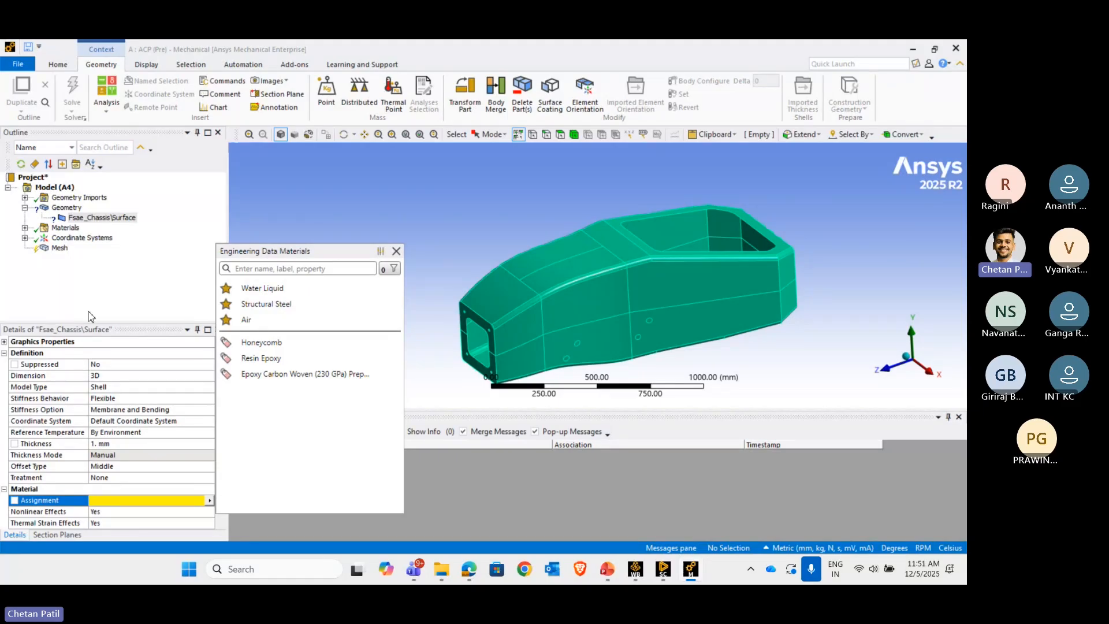
left_click(290, 375)
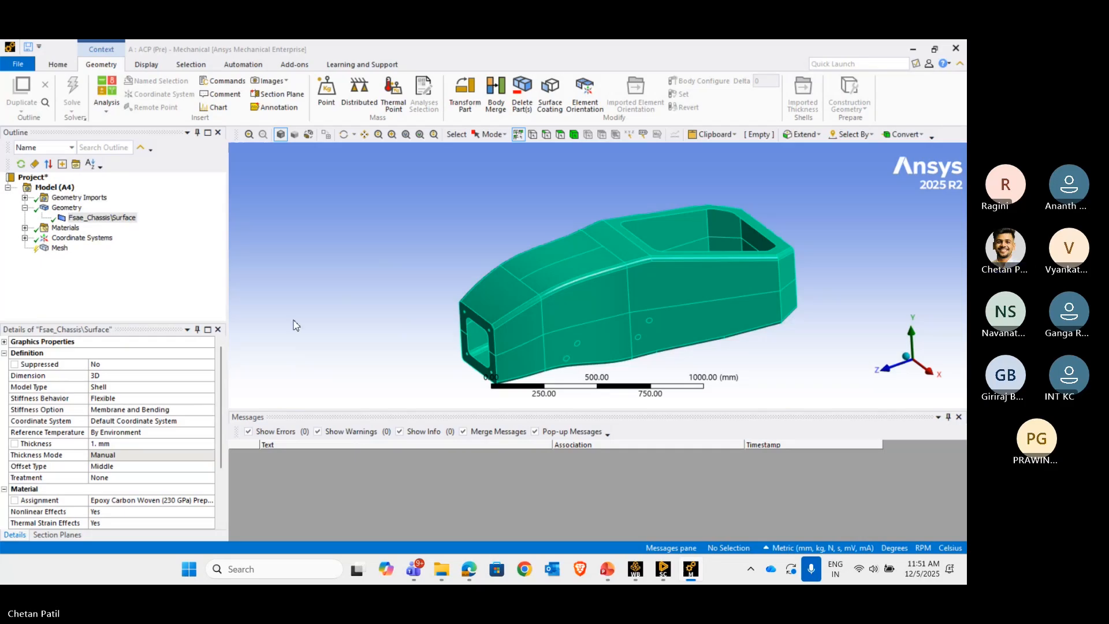
- Switch to SpaceClaim and show the wheels component together with the chassis surface
left_click(663, 569)
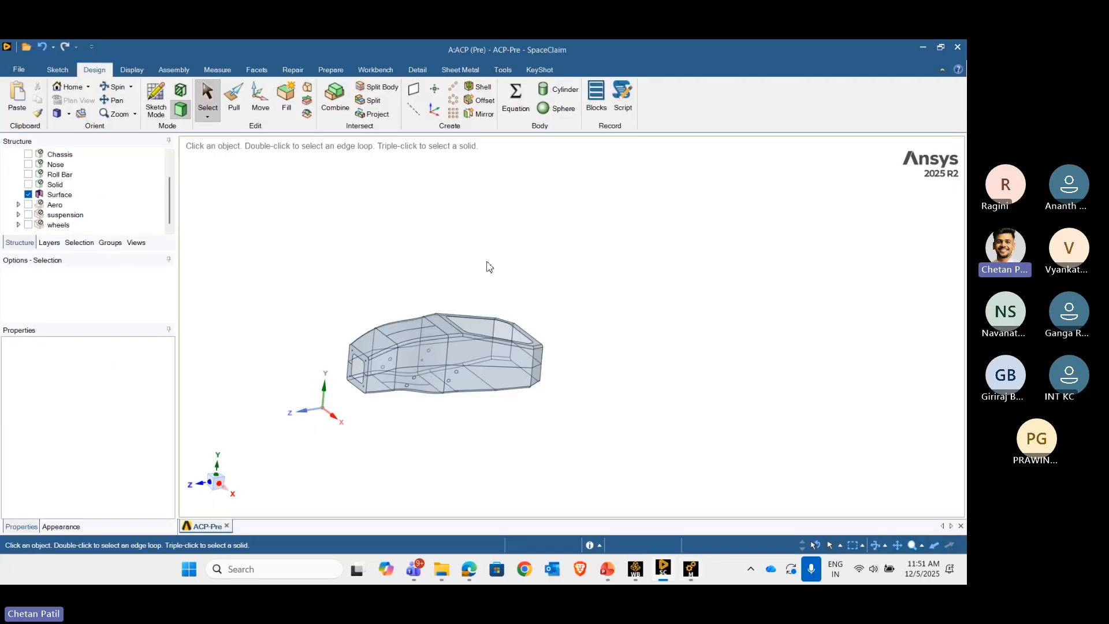
scroll(426, 349, "up", 3)
mouse_move(438, 350)
middle_mouse_down()
mouse_move(516, 338)
mouse_move(471, 389)
mouse_move(443, 340)
middle_mouse_up()
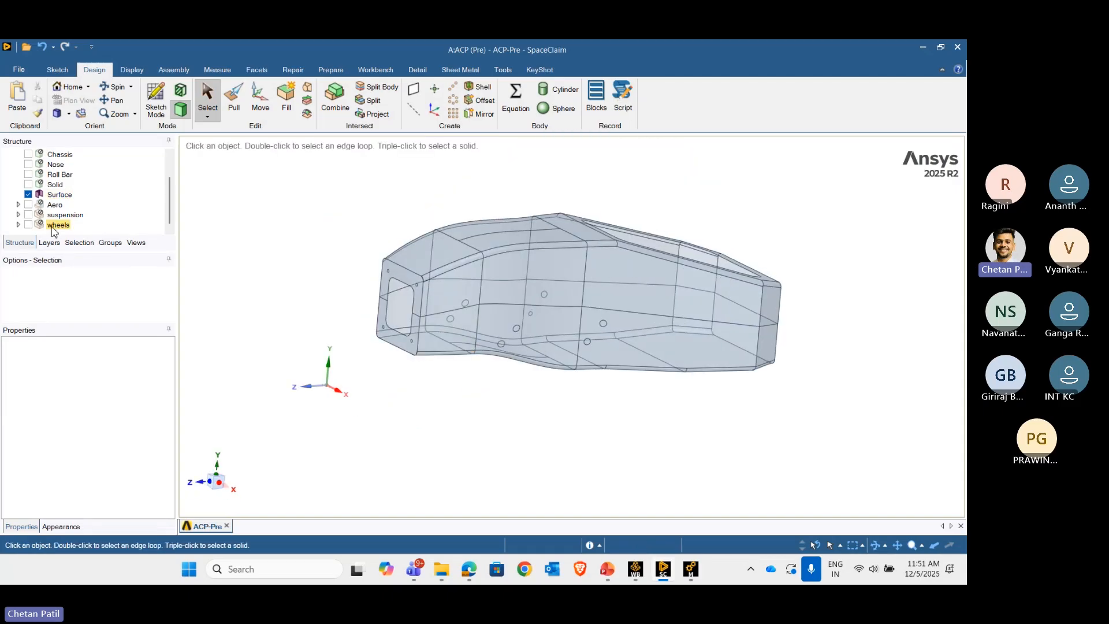
left_click(28, 225)
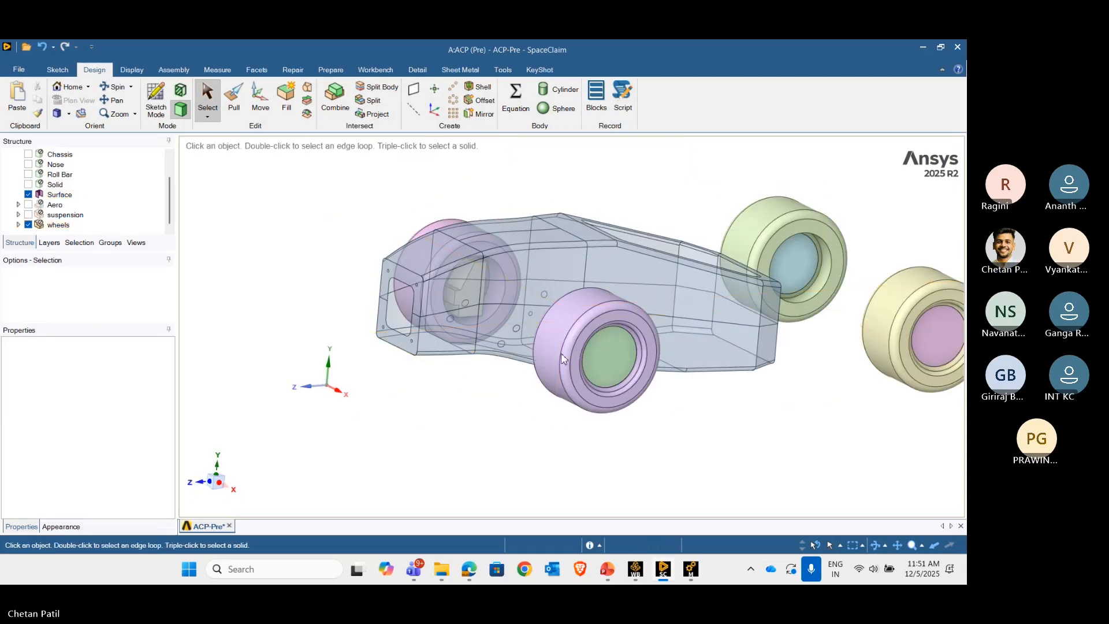
scroll(574, 384, "up", 4)
mouse_move(573, 384)
middle_mouse_down()
mouse_move(572, 415)
mouse_move(559, 396)
mouse_move(597, 401)
mouse_move(639, 476)
mouse_move(565, 438)
mouse_move(584, 383)
middle_mouse_up()
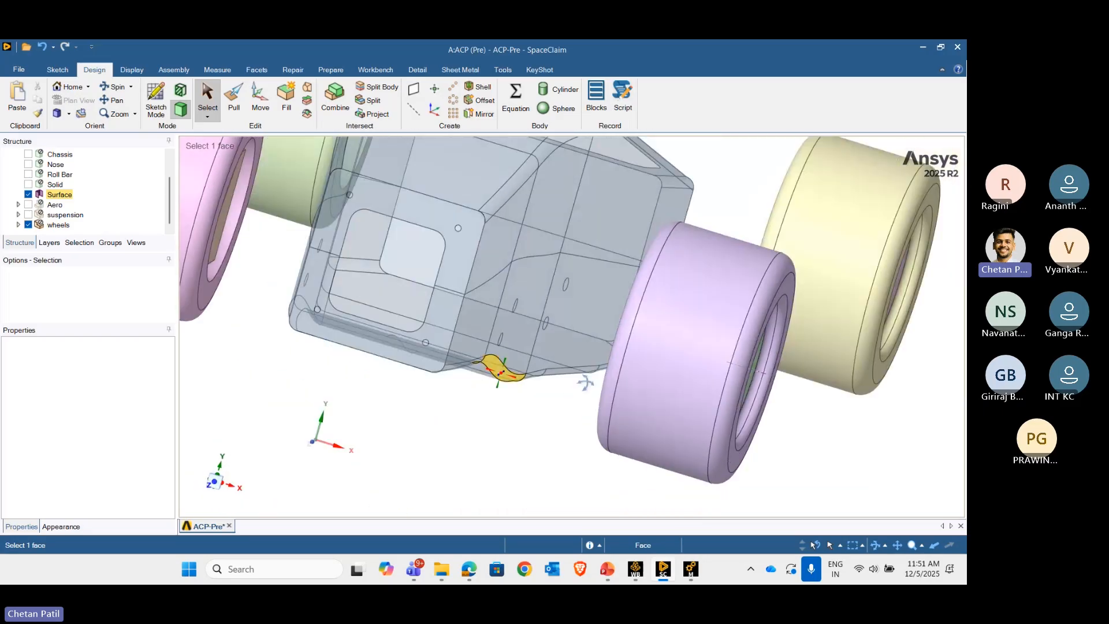
- Try to place a coordinate system on the inner hub face of one front wheel
scroll(446, 344, "down", 3)
scroll(301, 268, "up", 1)
left_click(318, 282)
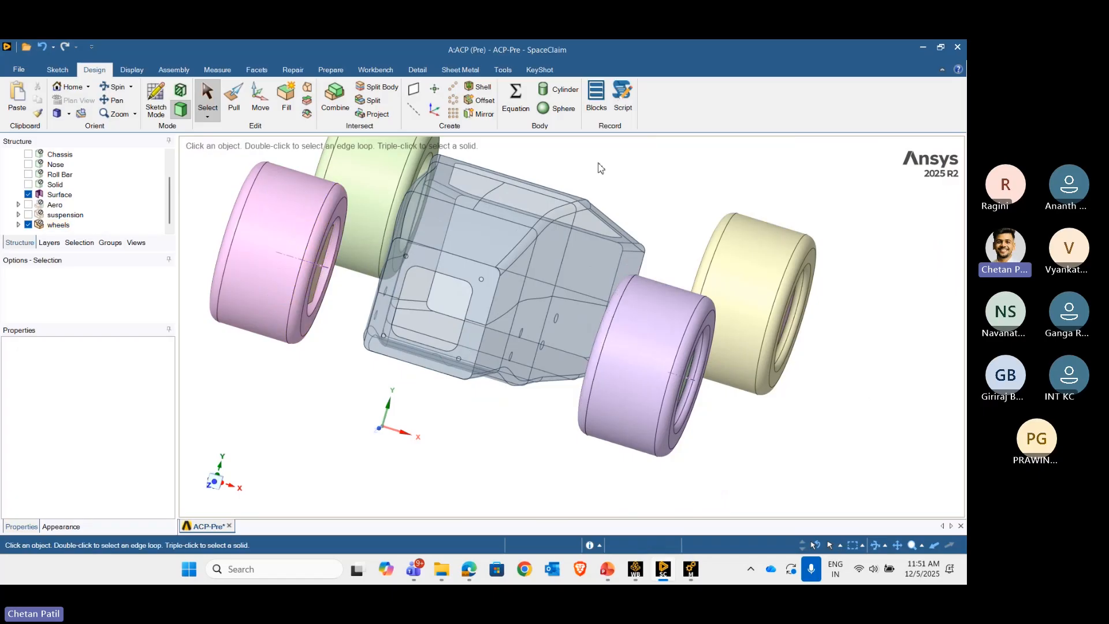
left_click(434, 109)
middle_click_drag(317, 284, 310, 284)
left_click(314, 276)
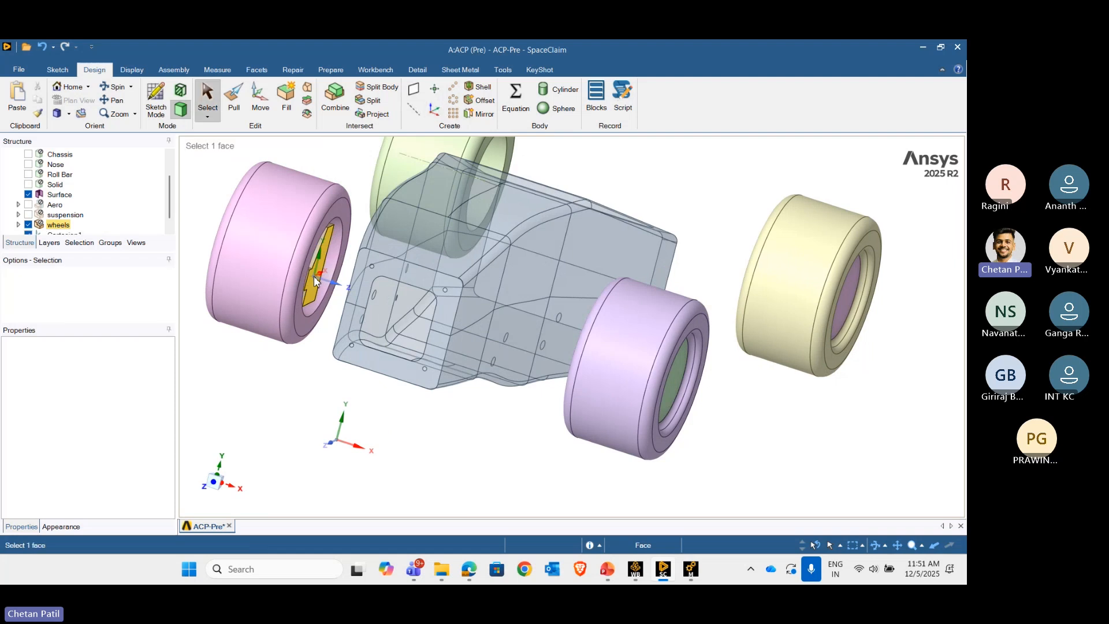
- Try to place a coordinate system on the opposite front wheel's hub, and undo both hub coordinate systems
middle_click_drag(376, 297, 549, 399)
left_click(436, 115)
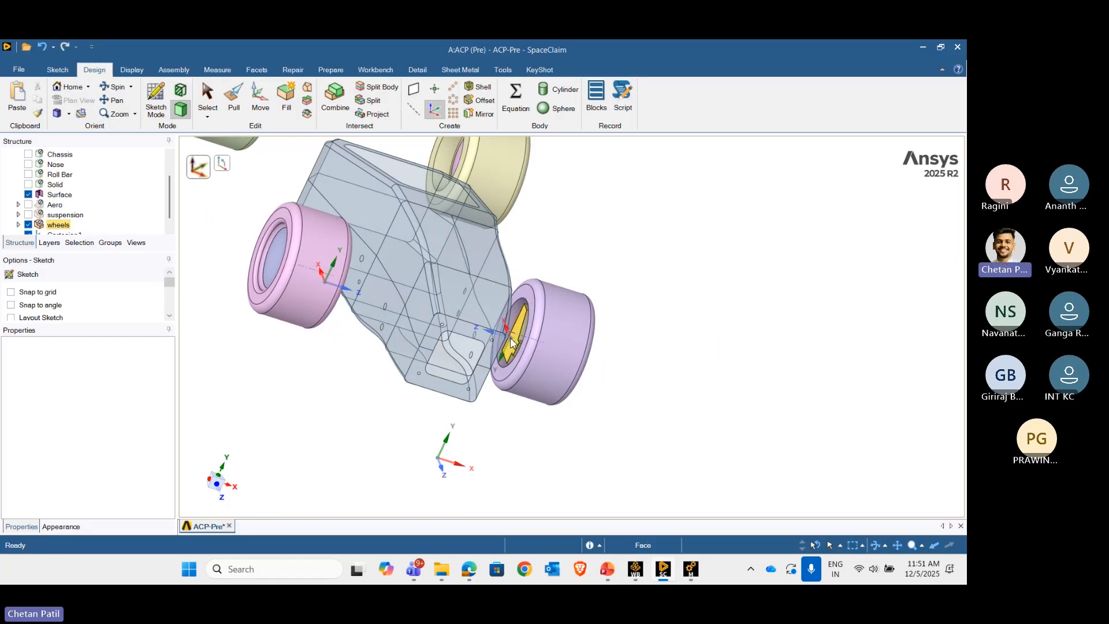
key("Escape")
scroll(620, 334, "up", 5)
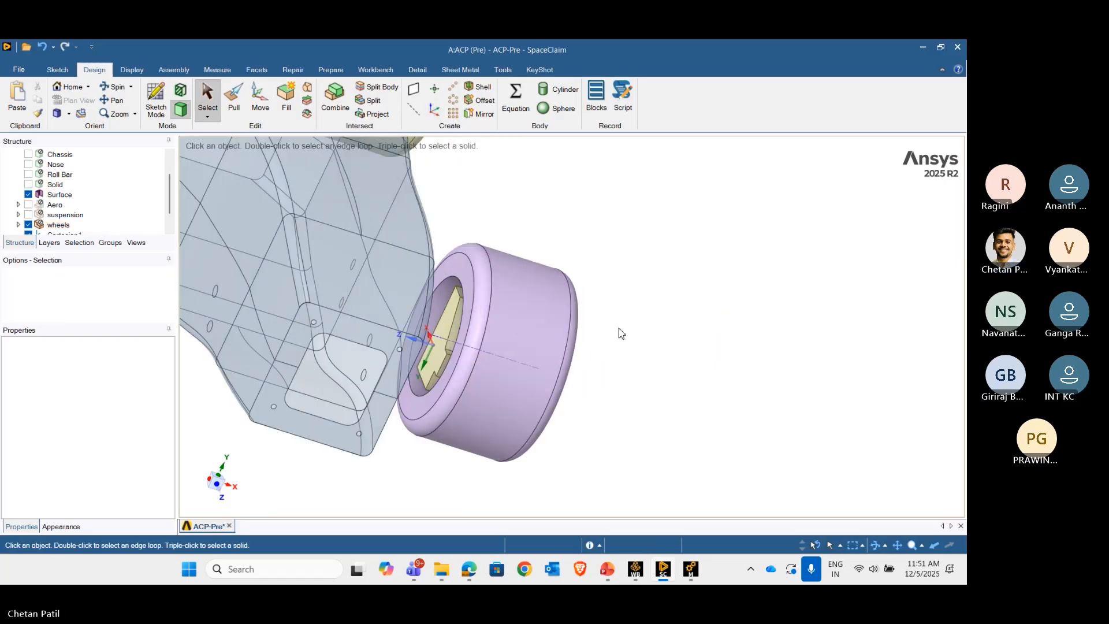
scroll(584, 331, "down", 3)
left_click(477, 321)
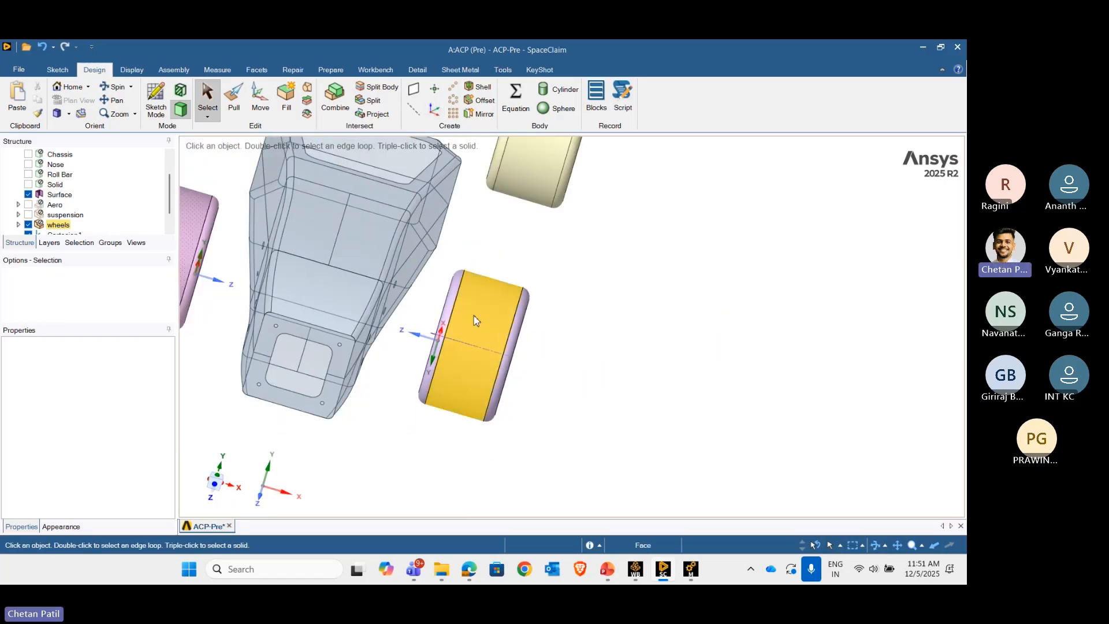
key("ctrl+z")
key("ctrl+z")
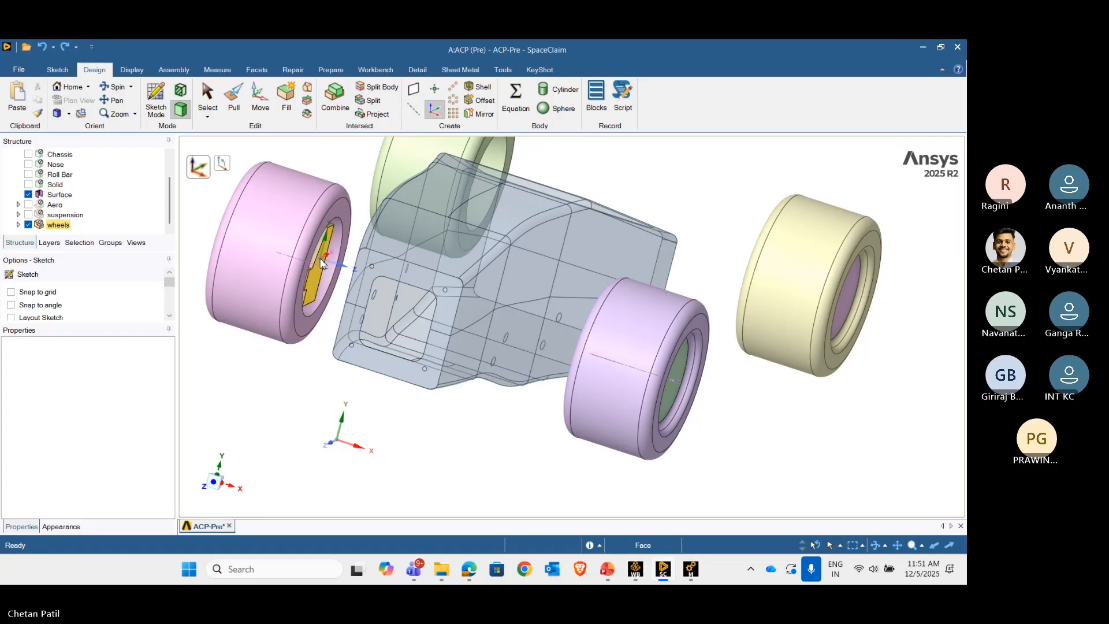
- Place one coordinate system at the centre of each front wheel's inner hub face
scroll(322, 263, "up", 5)
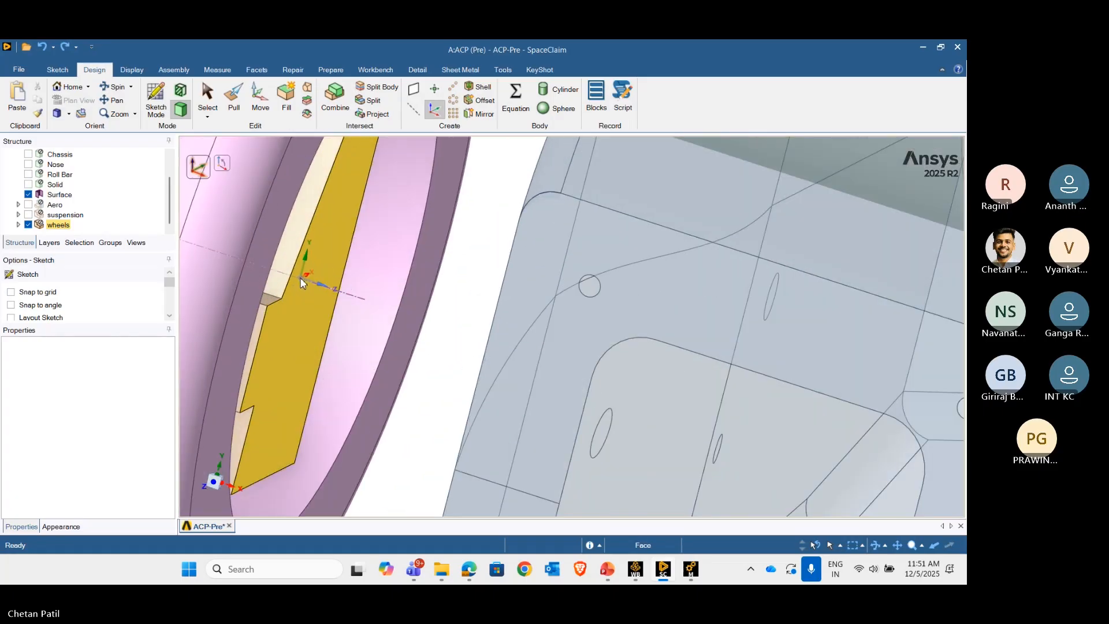
left_click(310, 279)
scroll(356, 294, "down", 6)
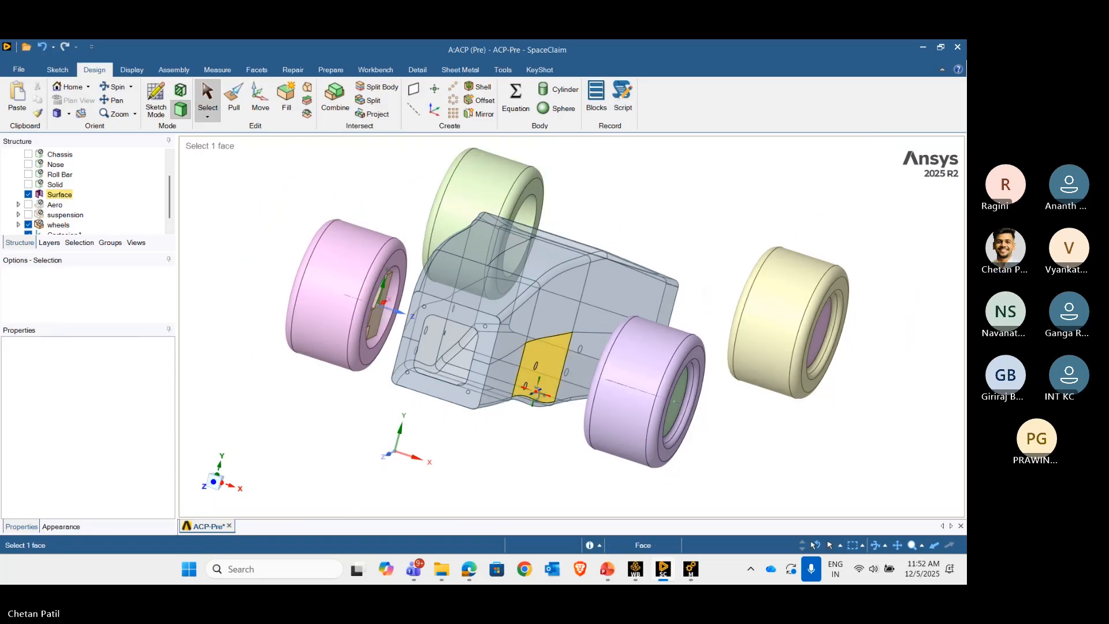
middle_click_drag(535, 391, 606, 376)
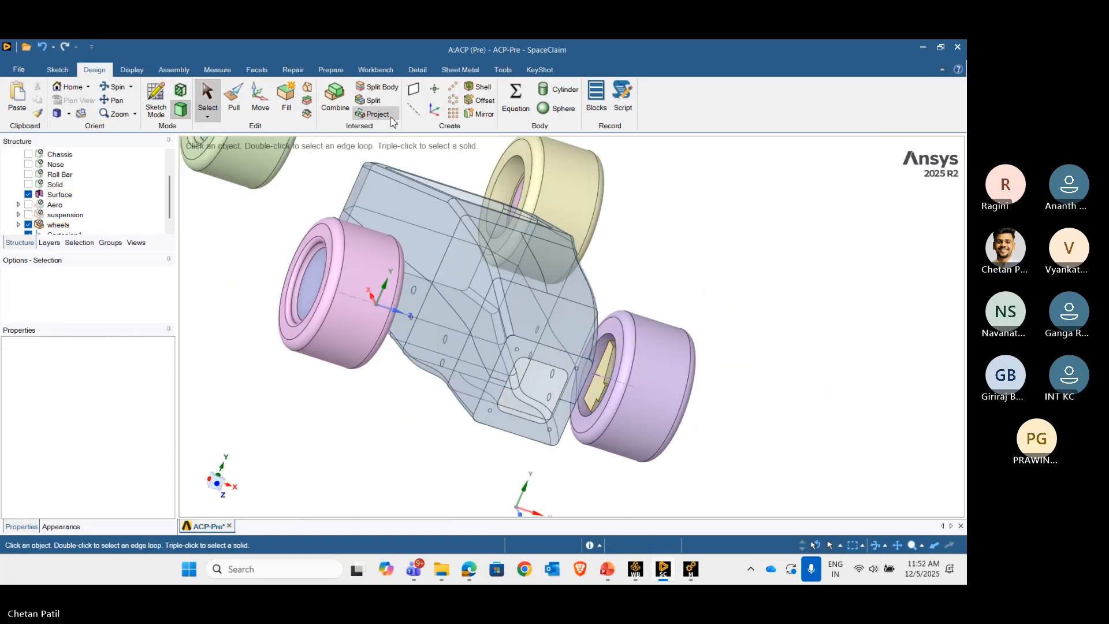
left_click(435, 112)
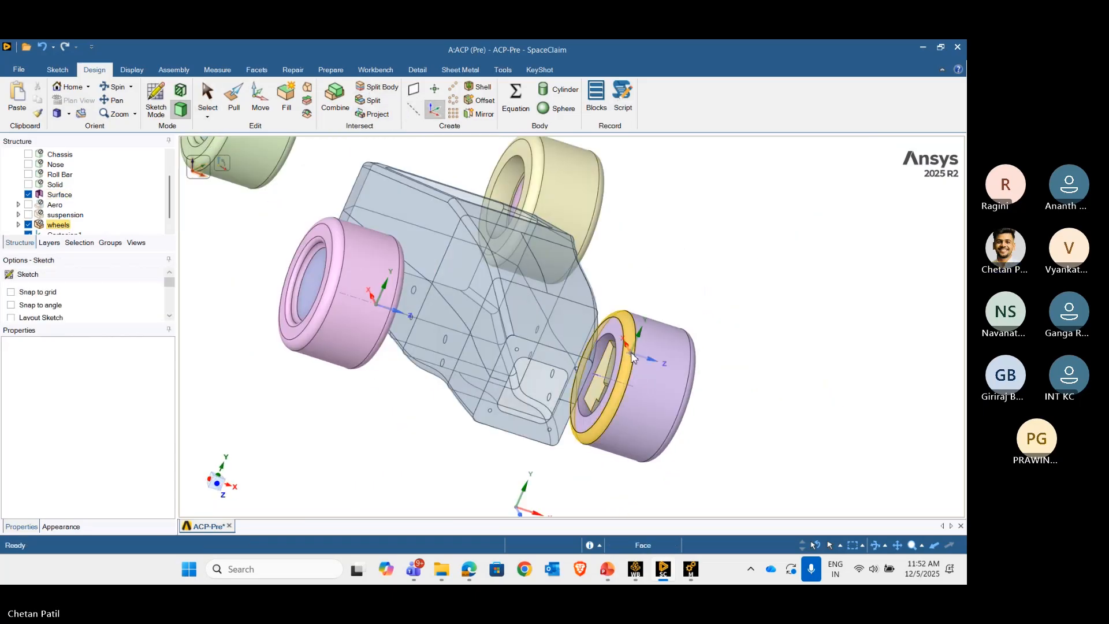
left_click(600, 386)
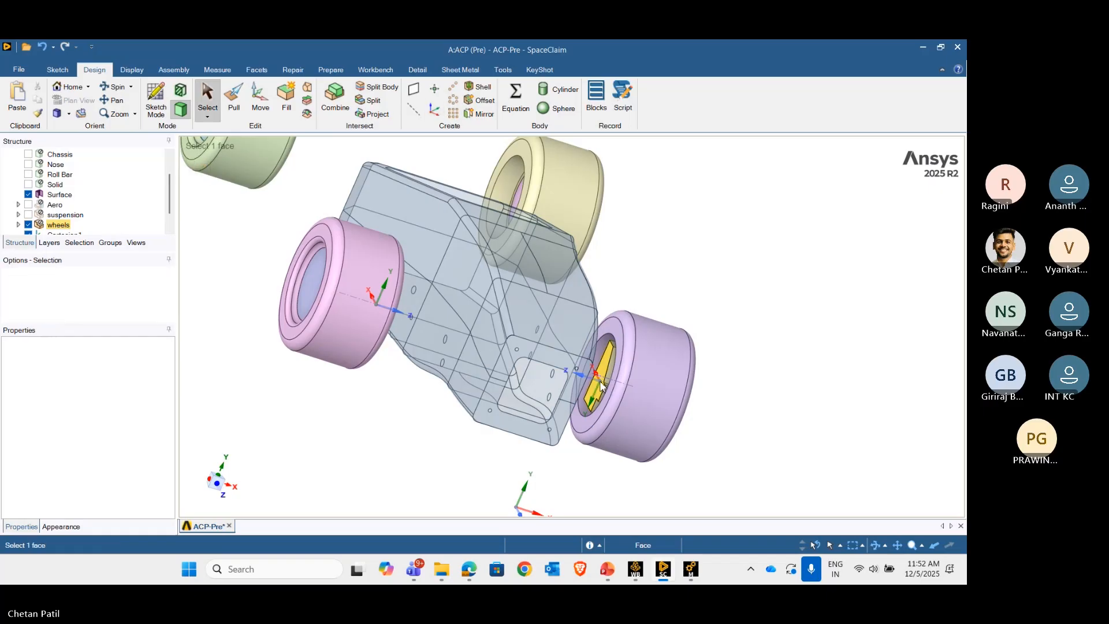
scroll(659, 425, "down", 4)
scroll(659, 425, "up", 3)
middle_click_drag(658, 423, 577, 404)
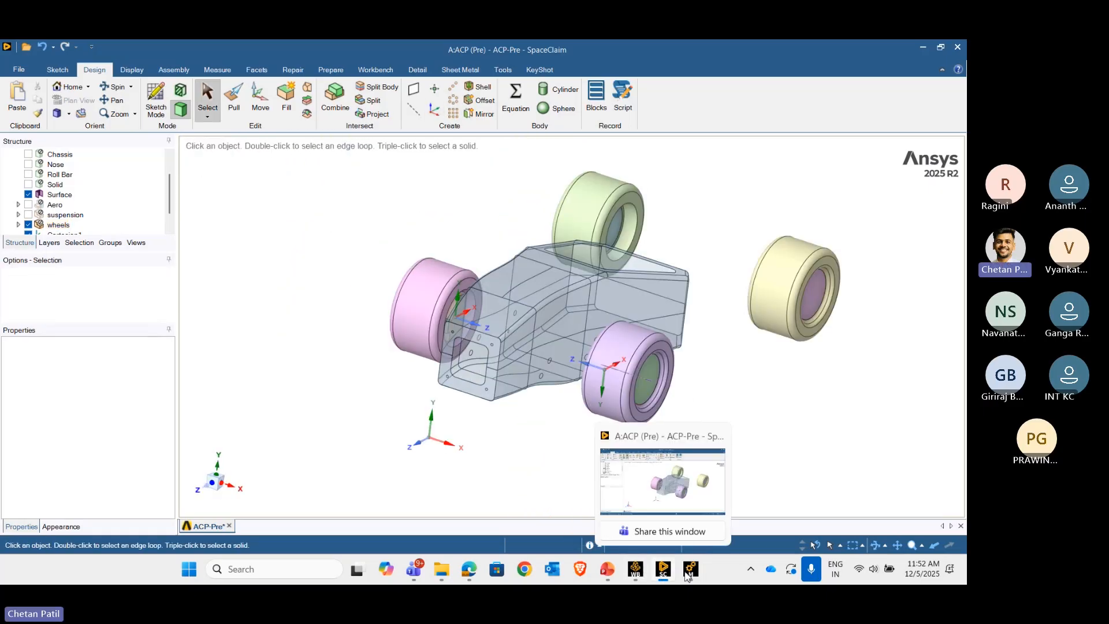
- Switch to Mechanical and update the model's geometry from source to bring in the wheel-hub coordinate systems
left_click(688, 573)
right_click(65, 188)
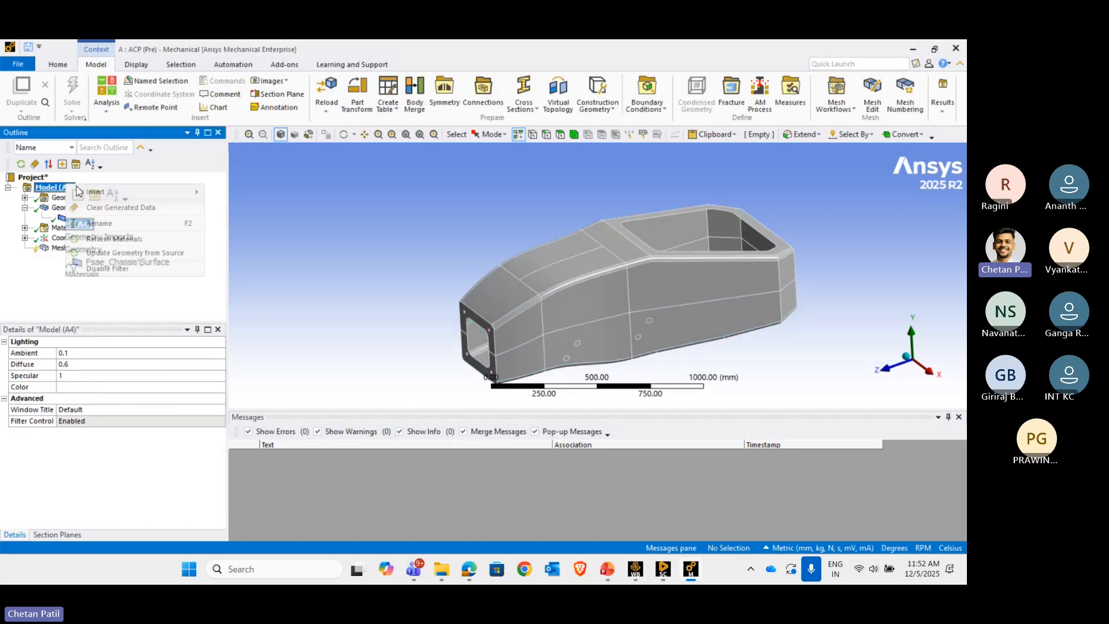
left_click(122, 253)
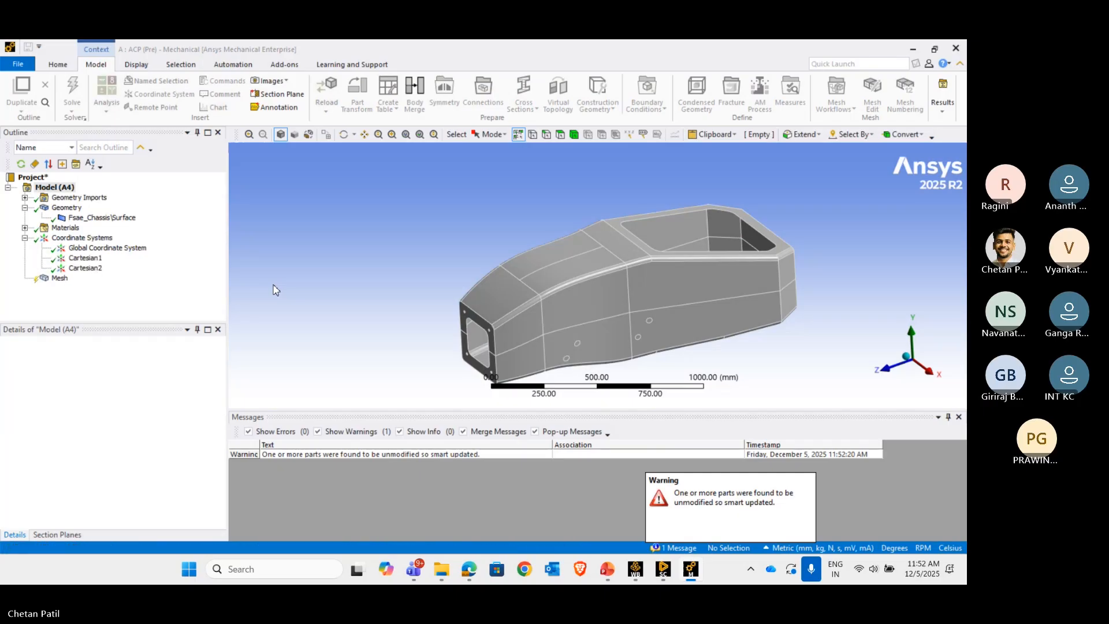
- Review the positions of the imported coordinate systems Cartesian1 and Cartesian2 relative to the chassis
left_click(82, 249)
left_click(85, 258)
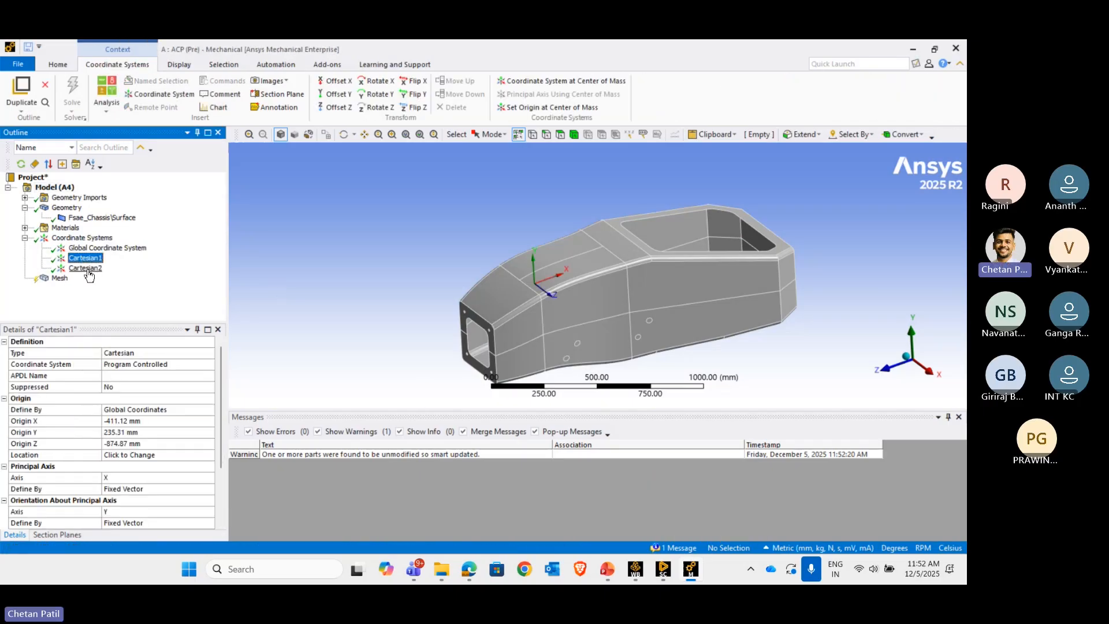
left_click(86, 267)
scroll(423, 272, "down", 3)
scroll(551, 340, "up", 3)
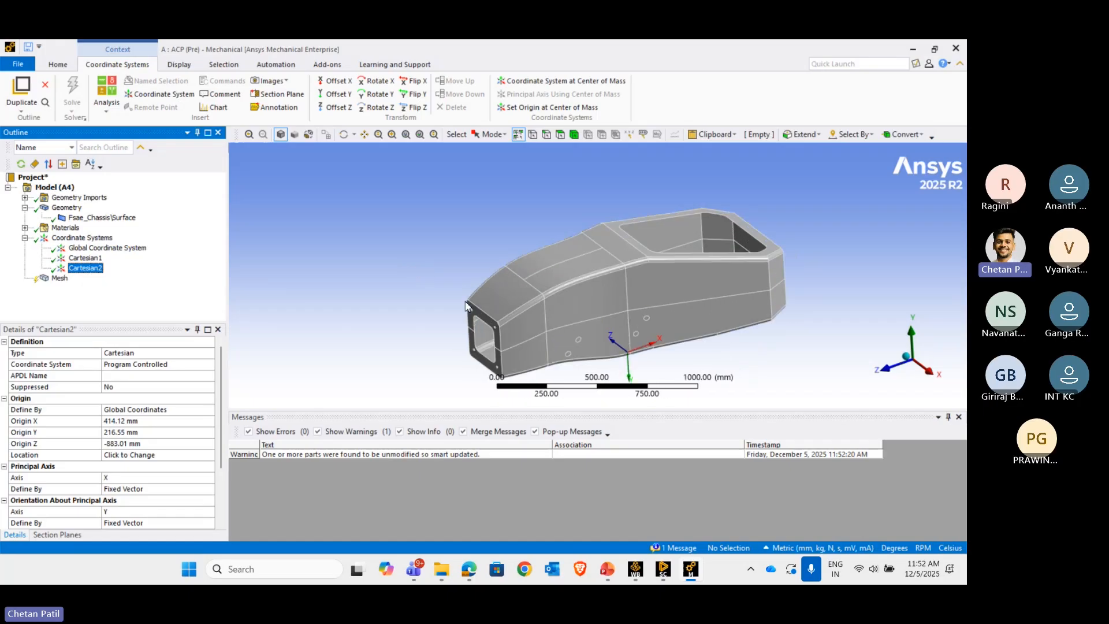
middle_click_drag(546, 334, 317, 290)
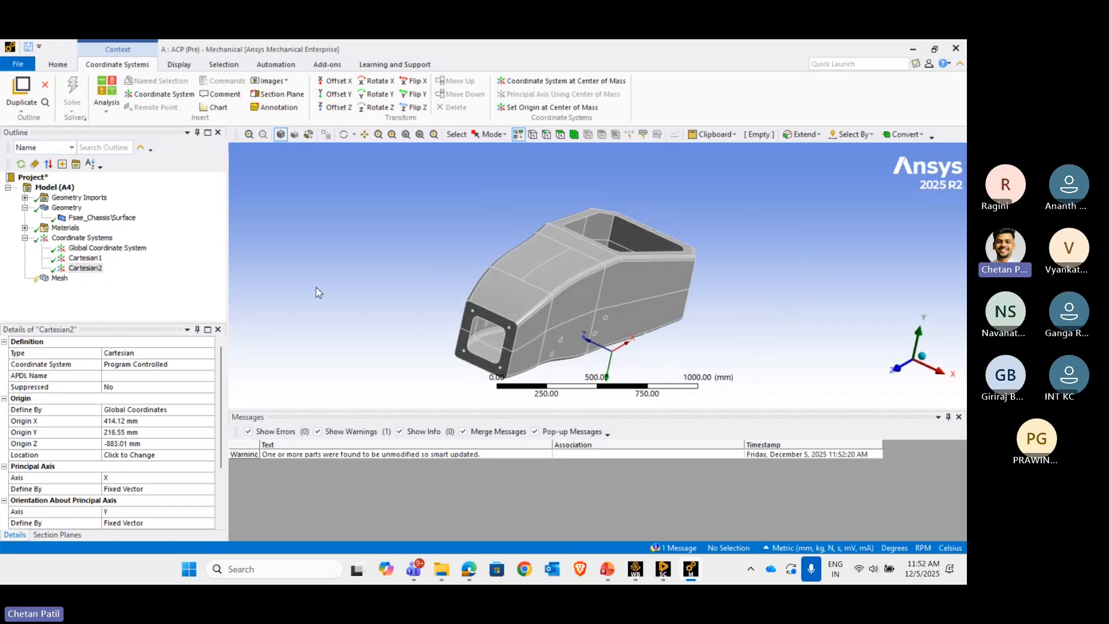
- Set the global mesh element size to 10 mm and generate the chassis mesh
left_click(57, 278)
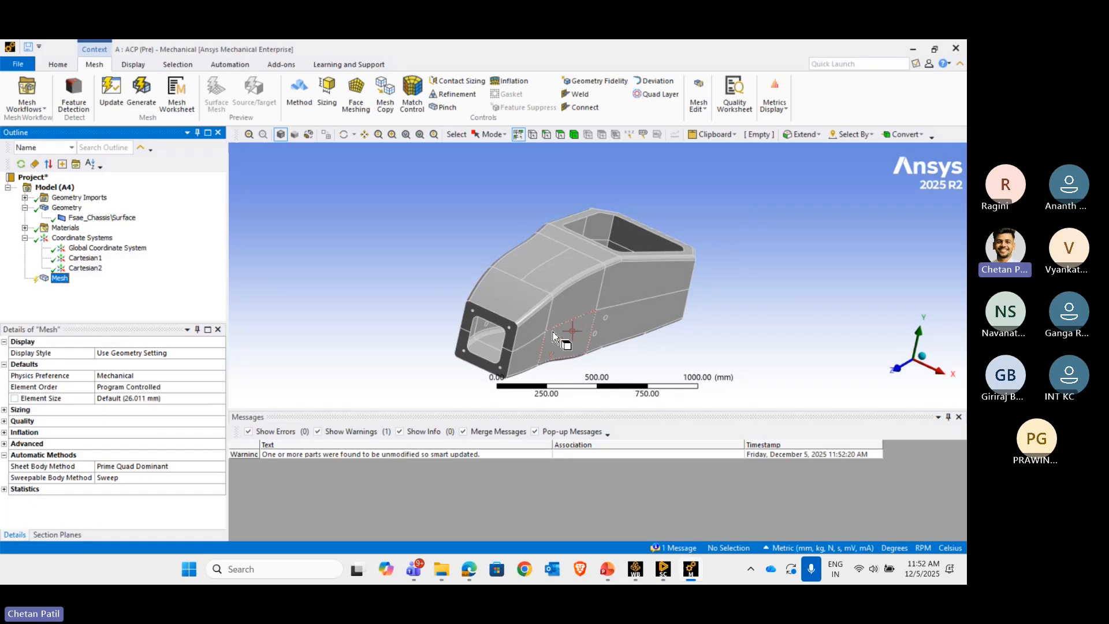
scroll(552, 332, "down", 3)
scroll(553, 332, "up", 3)
middle_click_drag(553, 331, 523, 322)
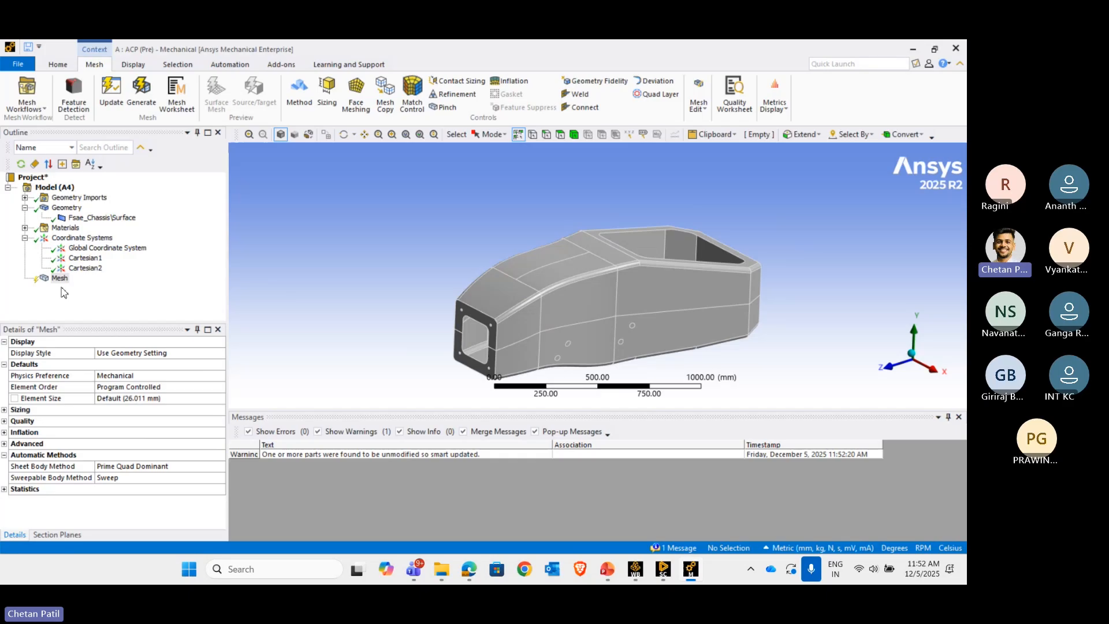
left_click(109, 398)
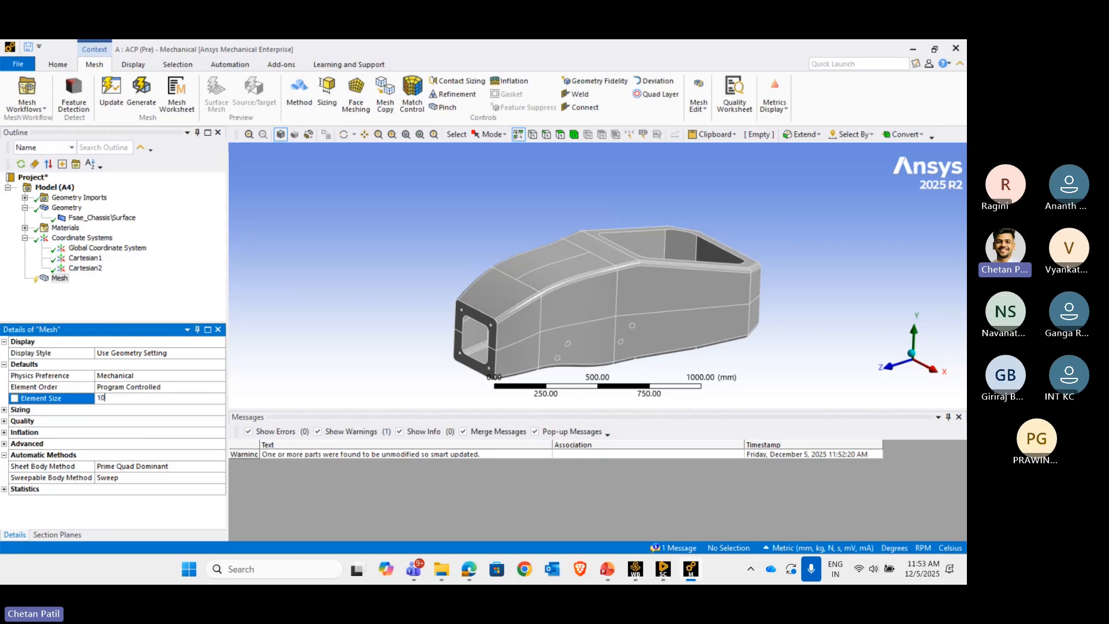
type("10")
left_click(141, 93)
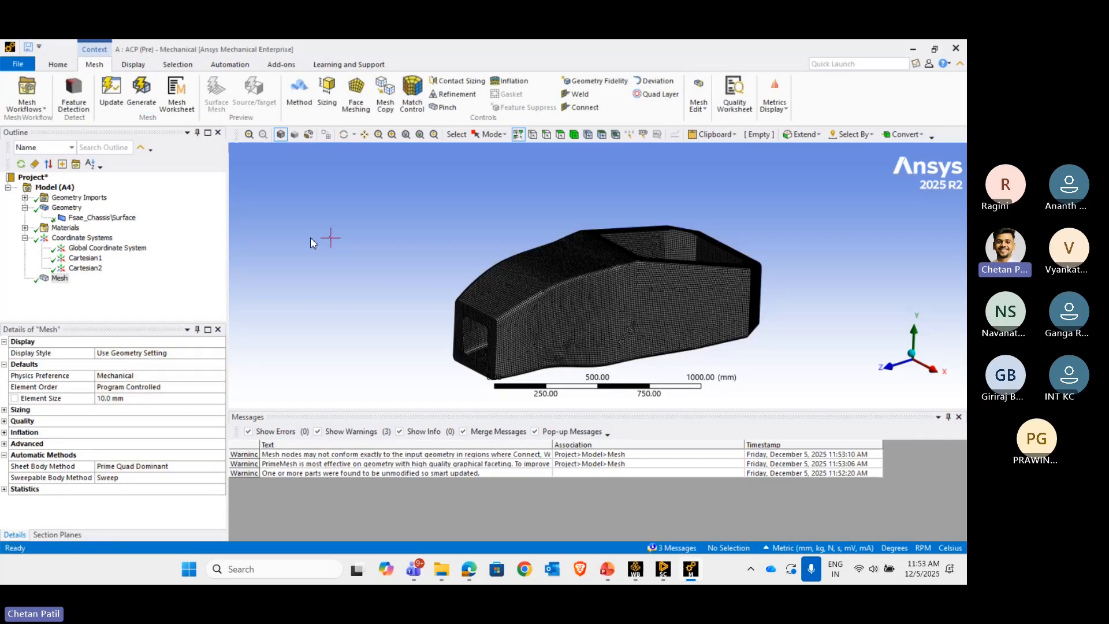
- Turn on Capture Curvature in the mesh sizing settings and regenerate the chassis mesh
scroll(668, 334, "up", 3)
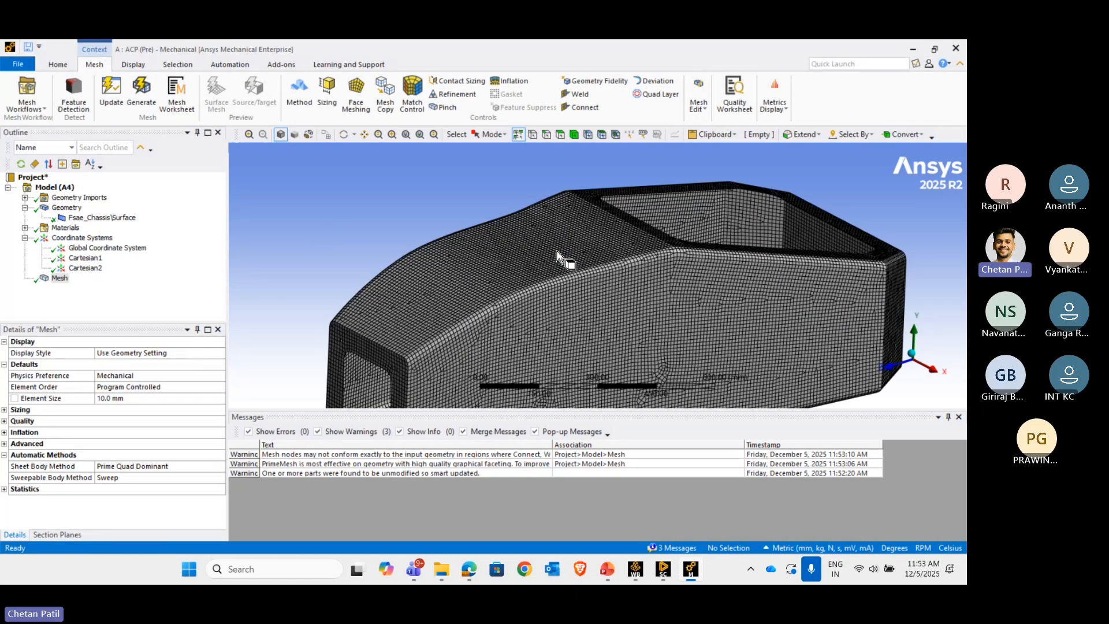
scroll(557, 312, "up", 3)
scroll(555, 295, "down", 3)
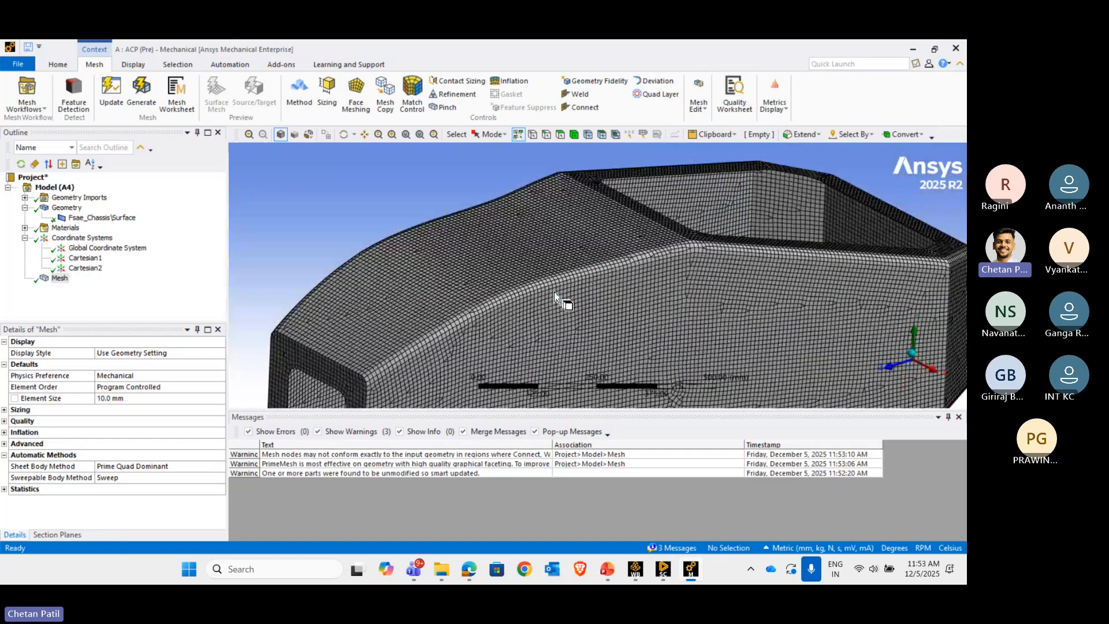
scroll(554, 296, "up", 4)
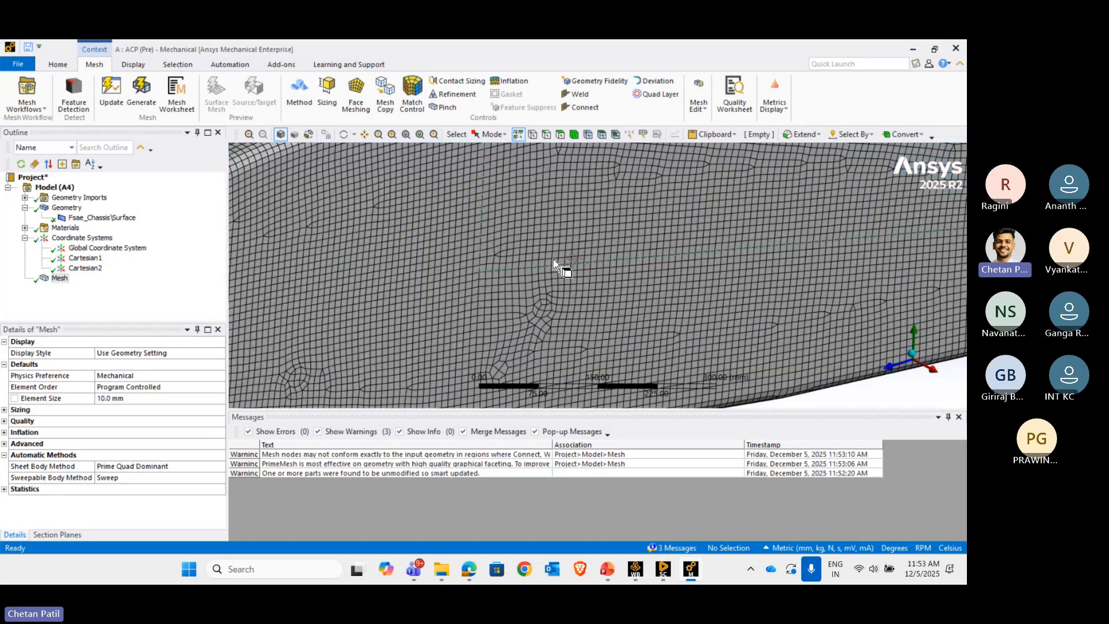
scroll(554, 264, "down", 4)
middle_click_drag(475, 214, 578, 222, "ctrl")
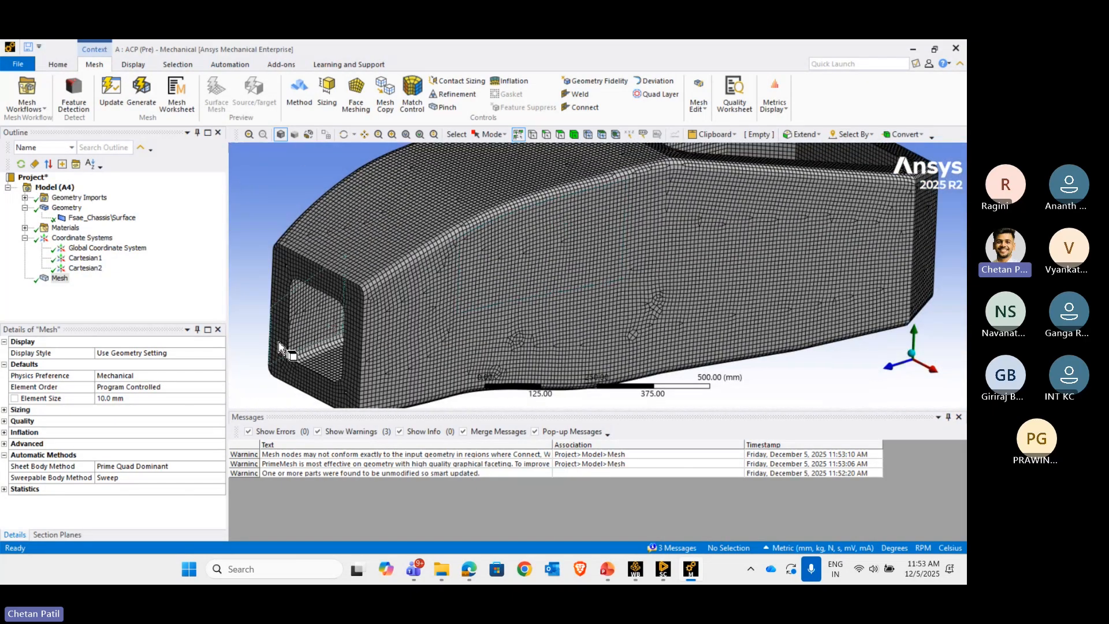
left_click(4, 409)
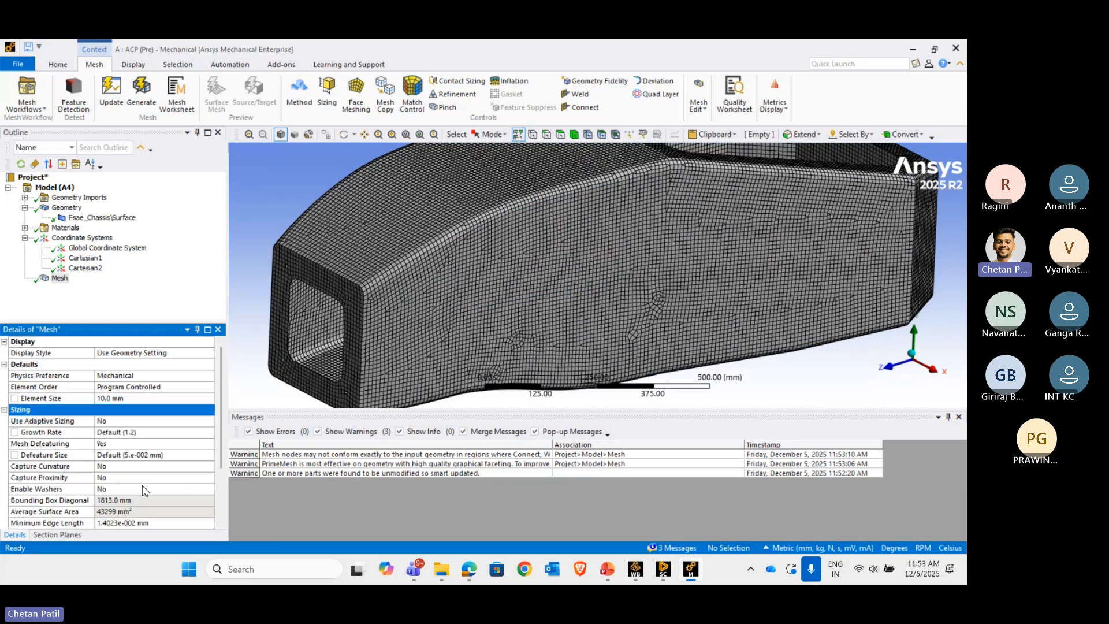
double_click(137, 468)
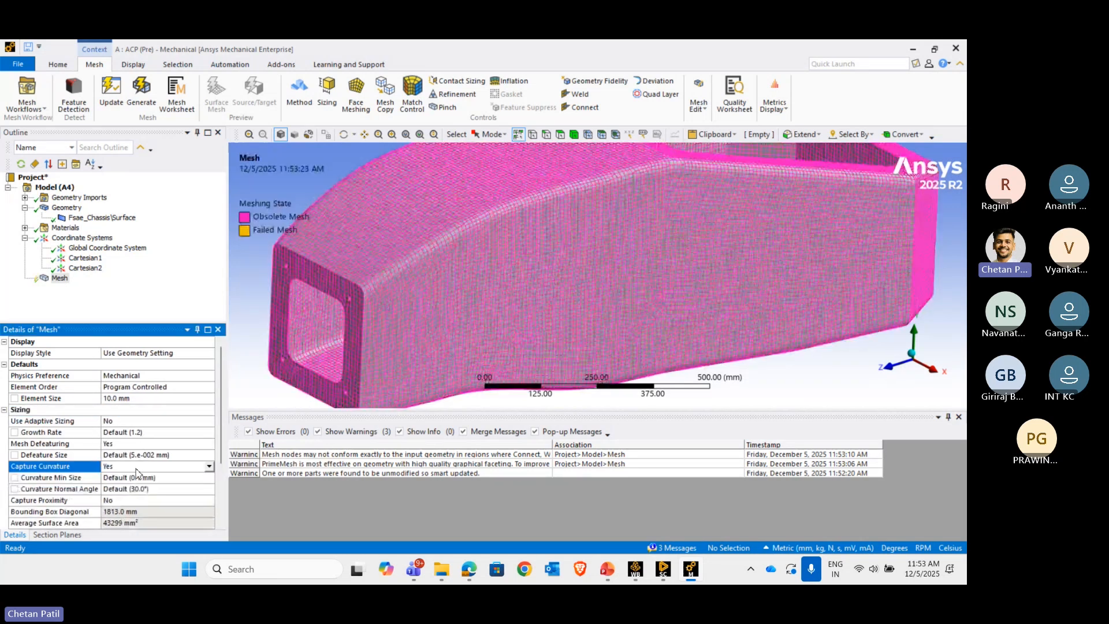
left_click(142, 92)
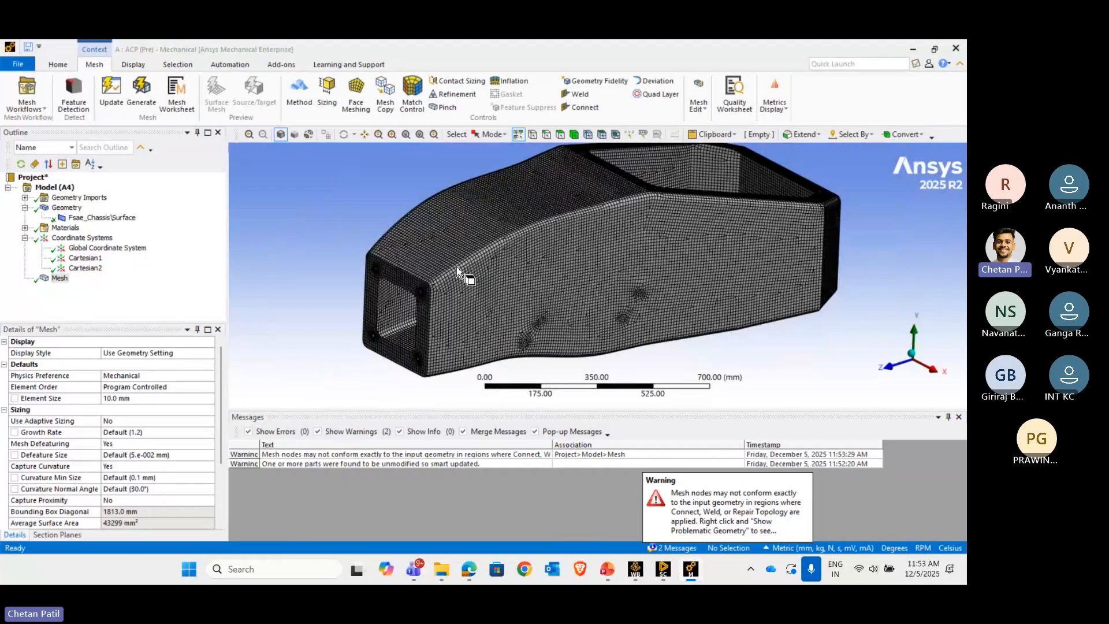
- Set Capture Curvature back to No and regenerate the chassis mesh
scroll(648, 326, "up", 2)
scroll(648, 325, "up", 5)
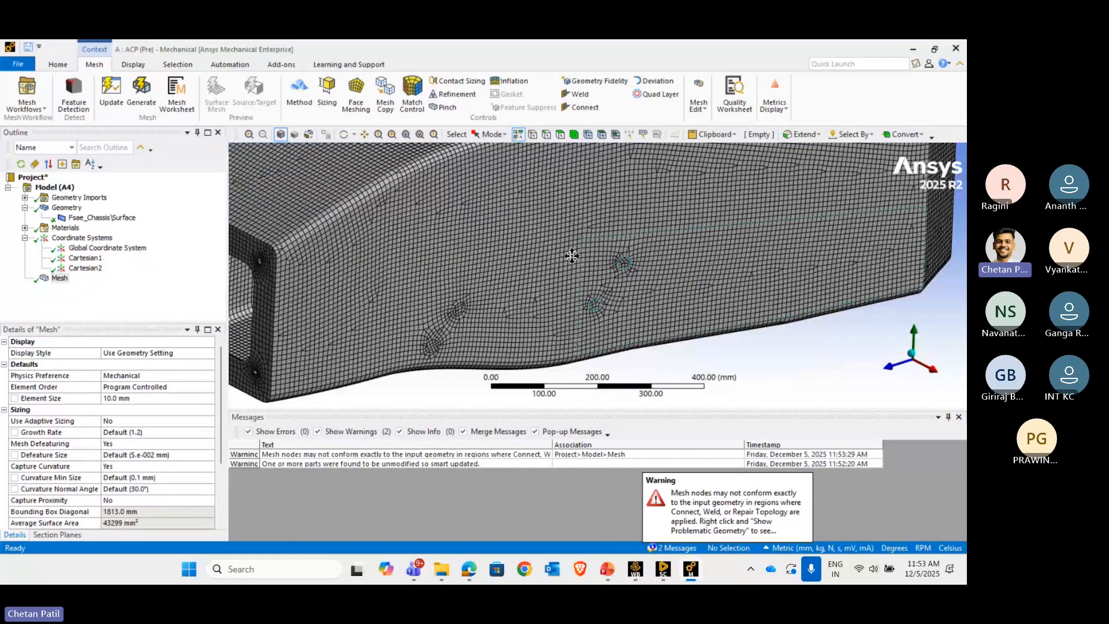
scroll(316, 199, "down", 5)
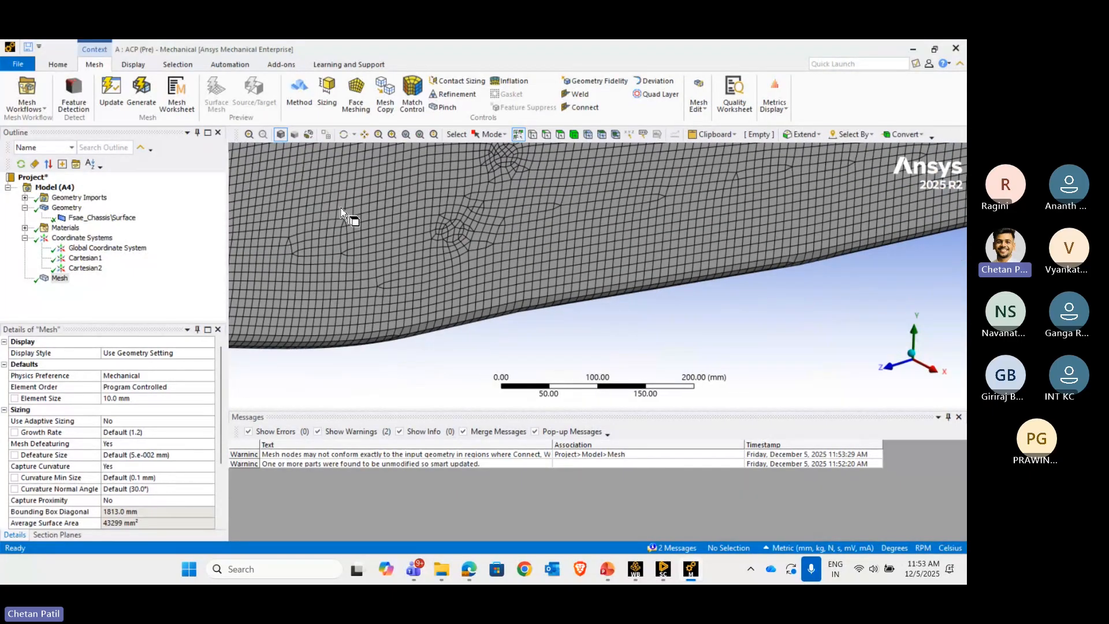
scroll(398, 263, "down", 2)
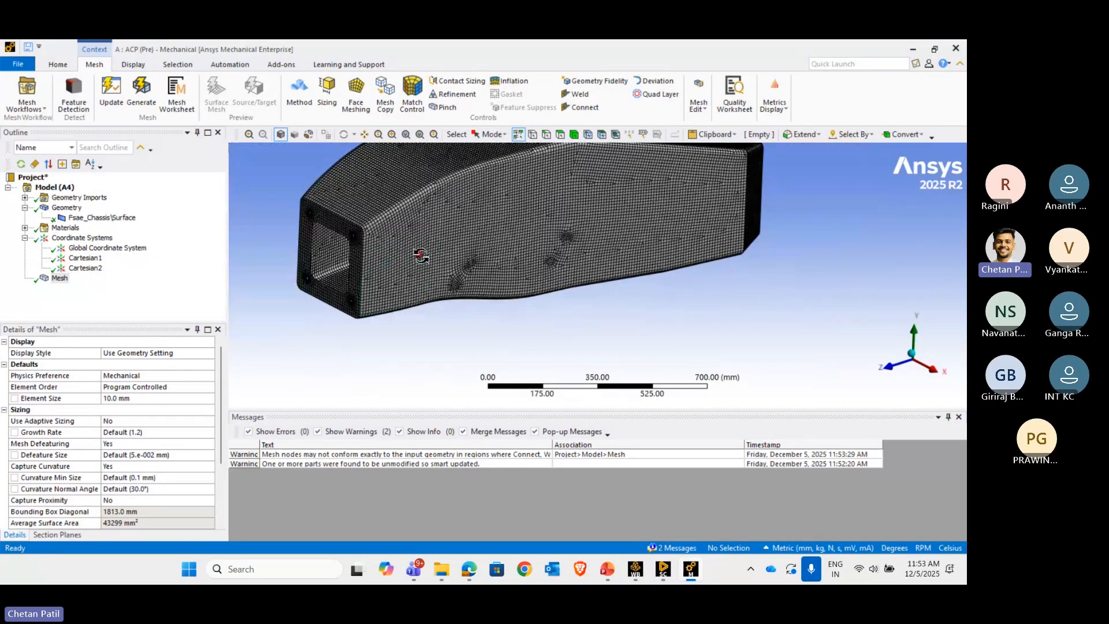
middle_click_drag(407, 257, 291, 350)
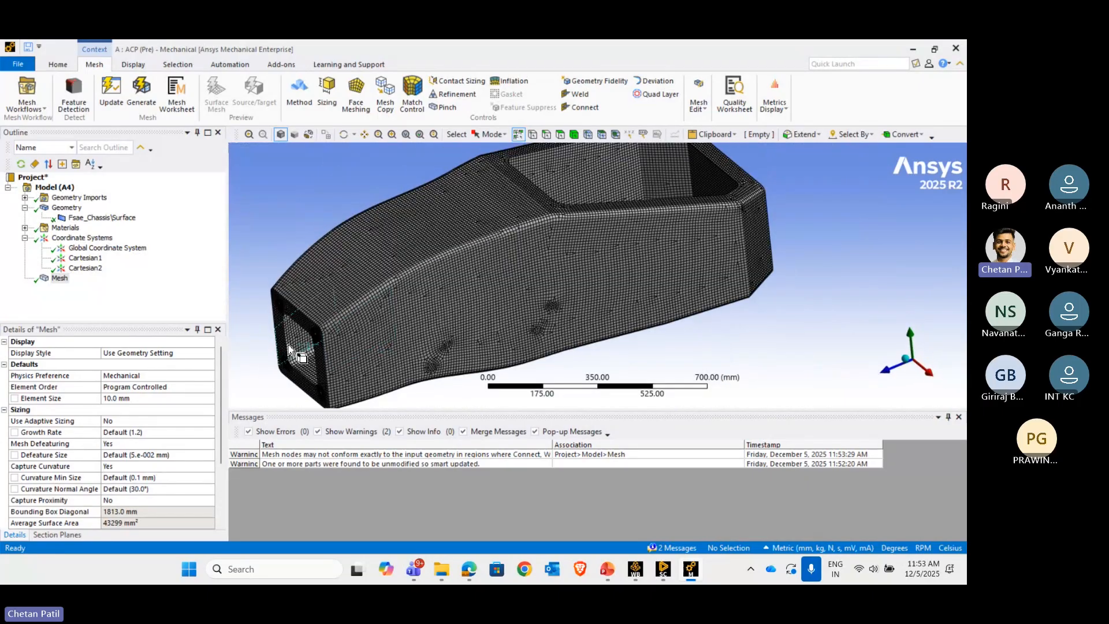
double_click(123, 467)
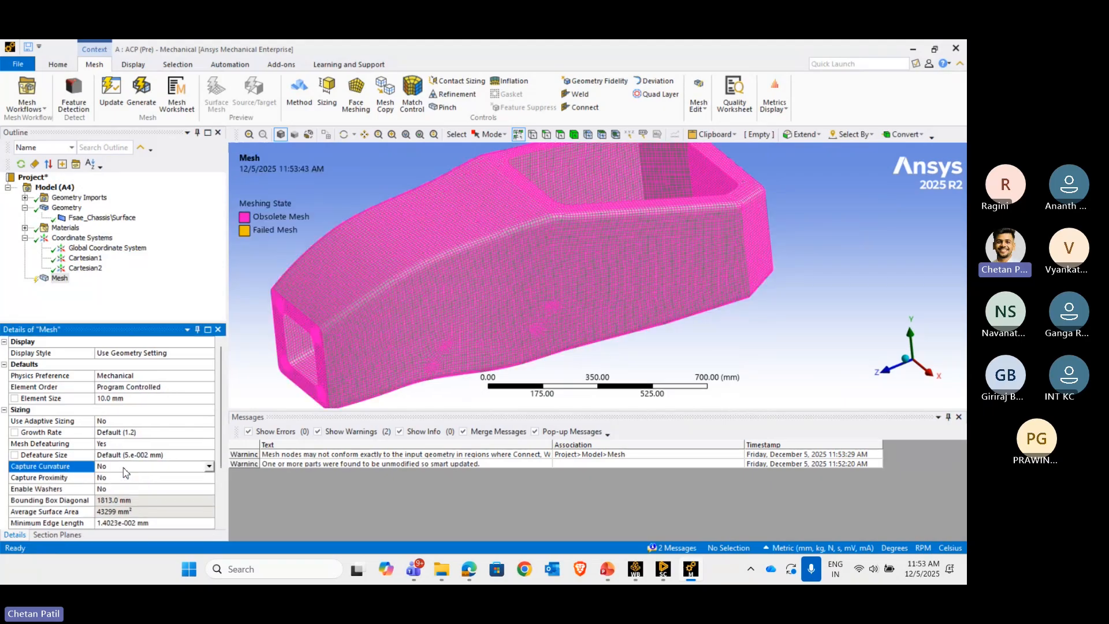
left_click(153, 104)
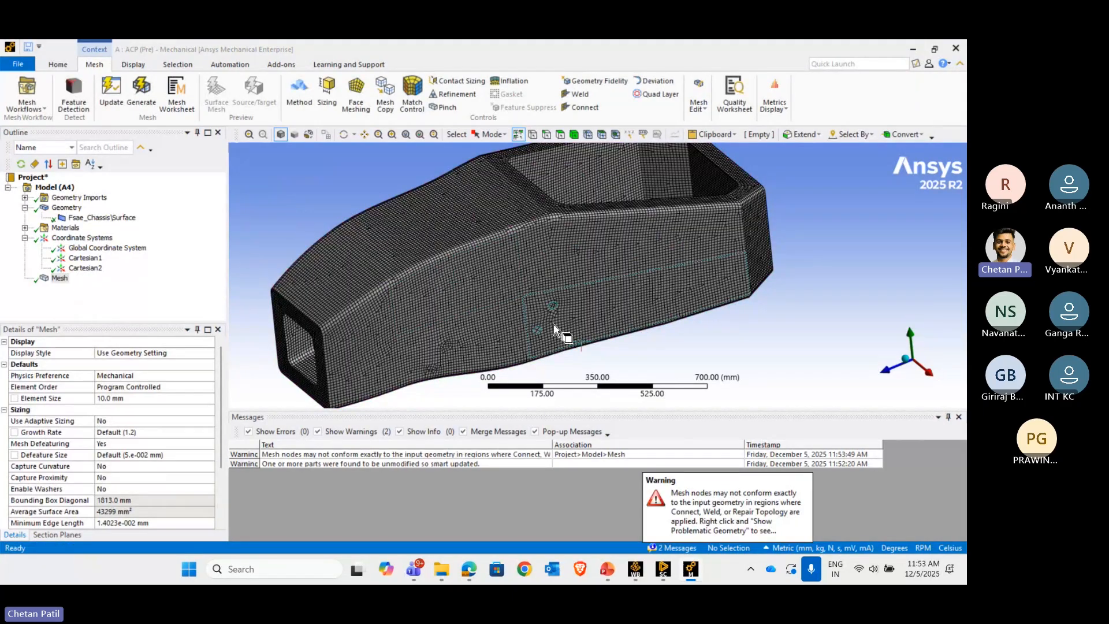
scroll(294, 249, "down", 1)
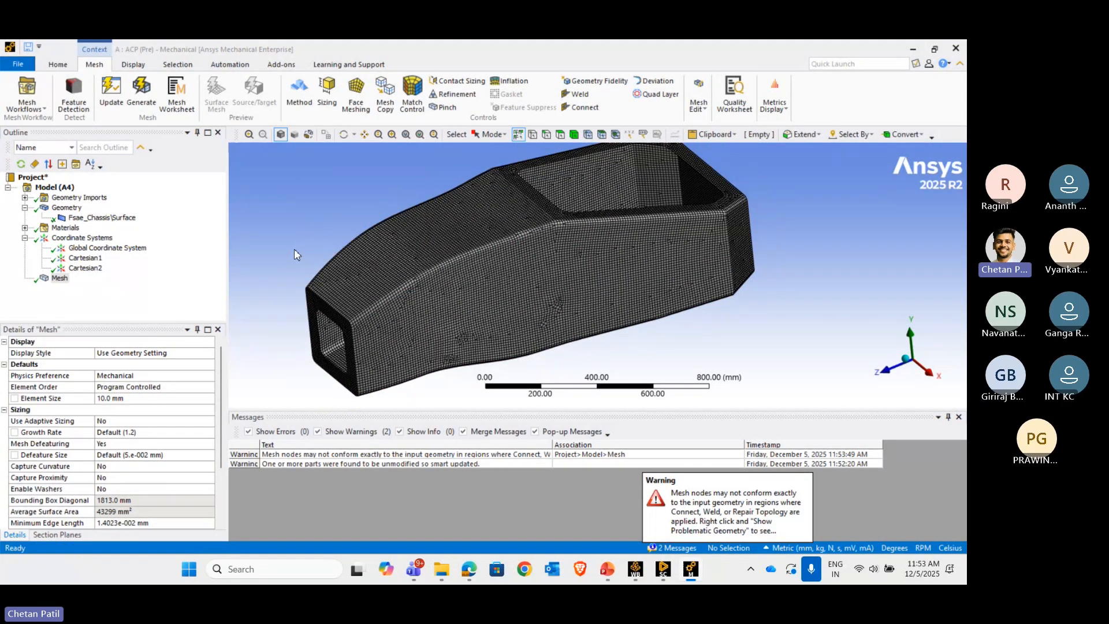
- Examine the meshed shell thickness along the rim of the cockpit opening
left_click(134, 64)
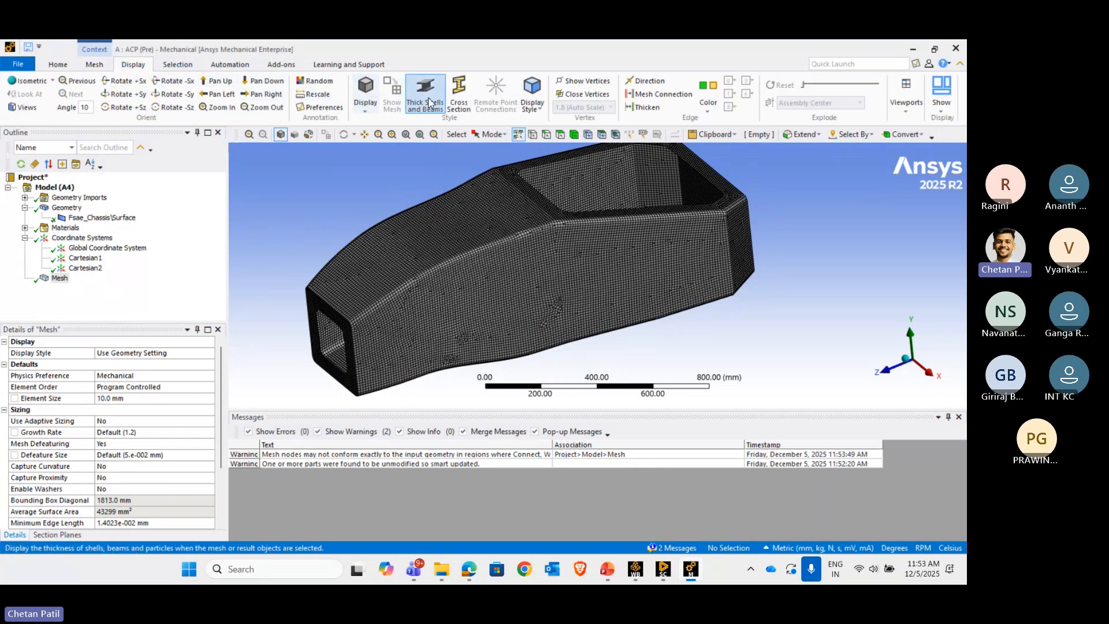
scroll(636, 194, "up", 8)
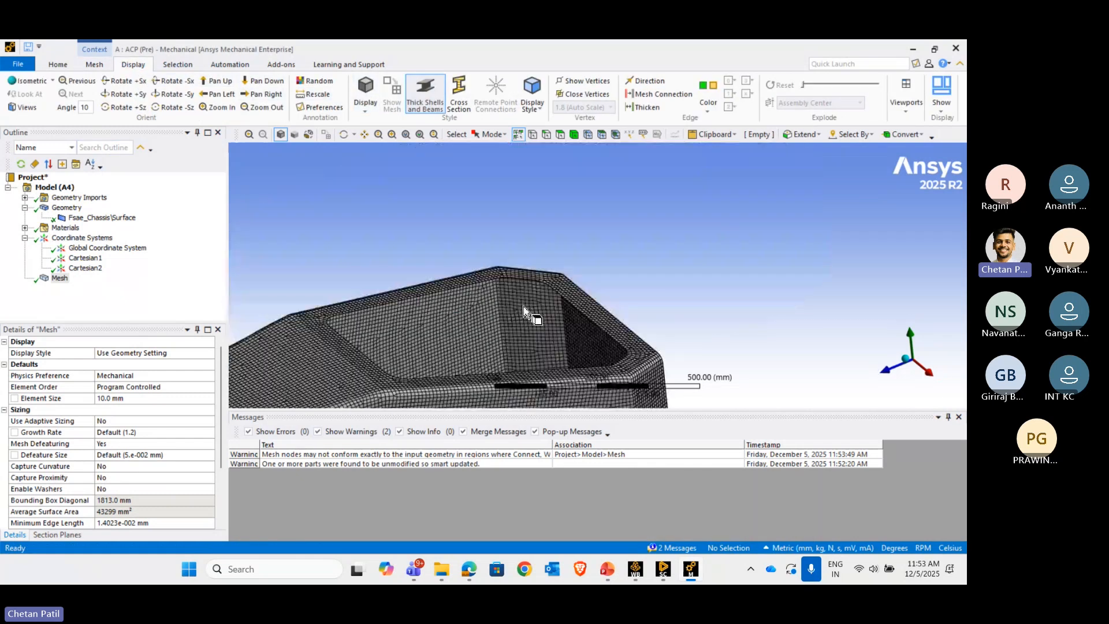
middle_click_drag(481, 302, 490, 291)
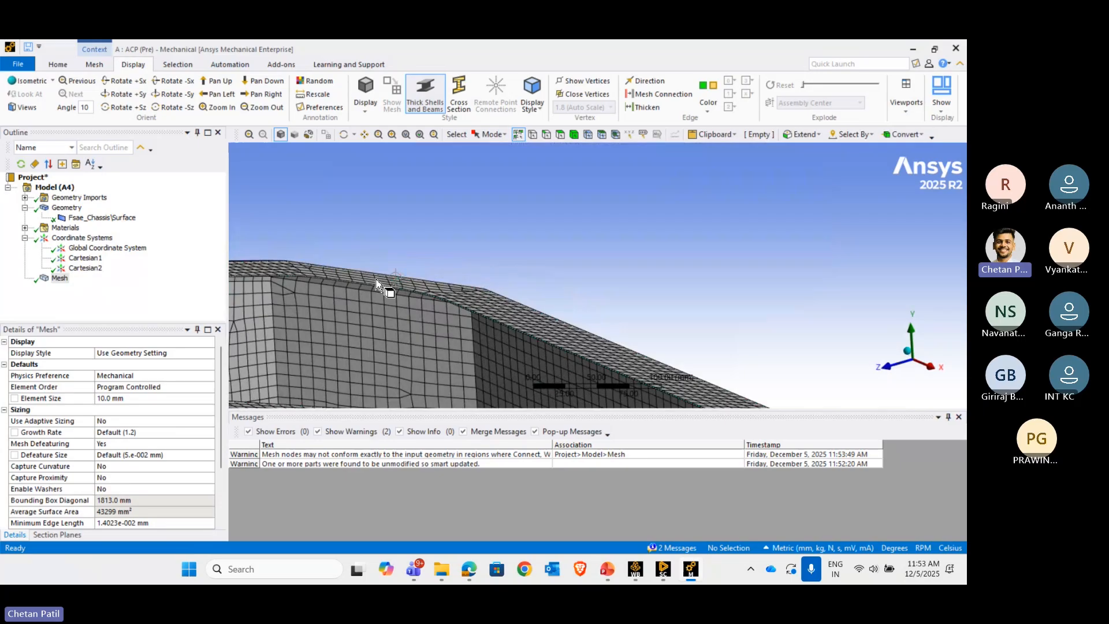
right_click_drag(385, 272, 475, 306)
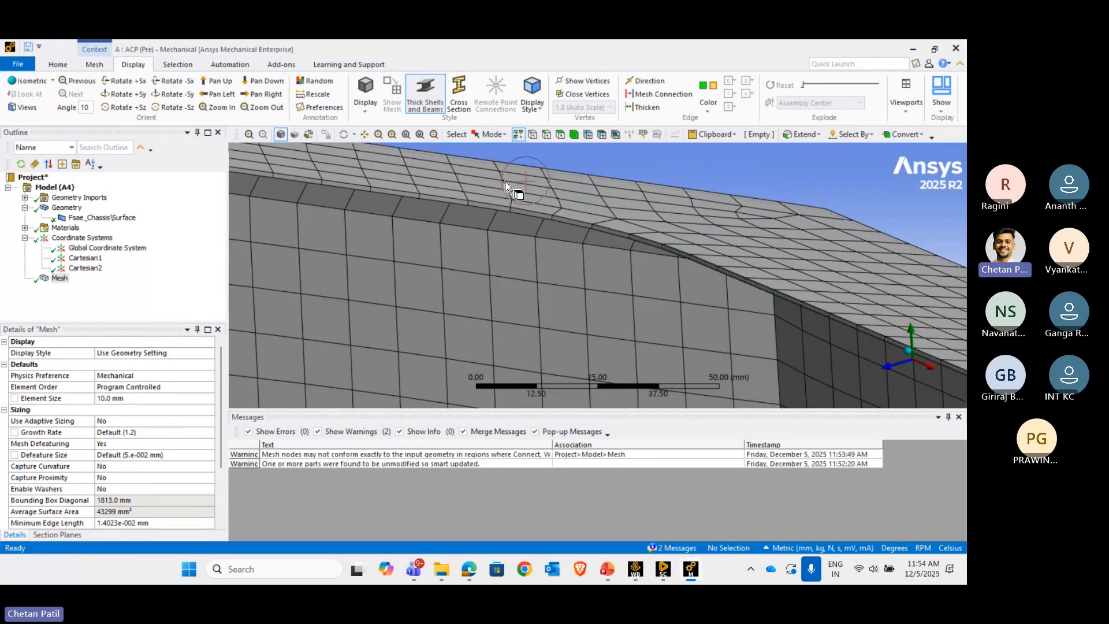
scroll(506, 184, "up", 2)
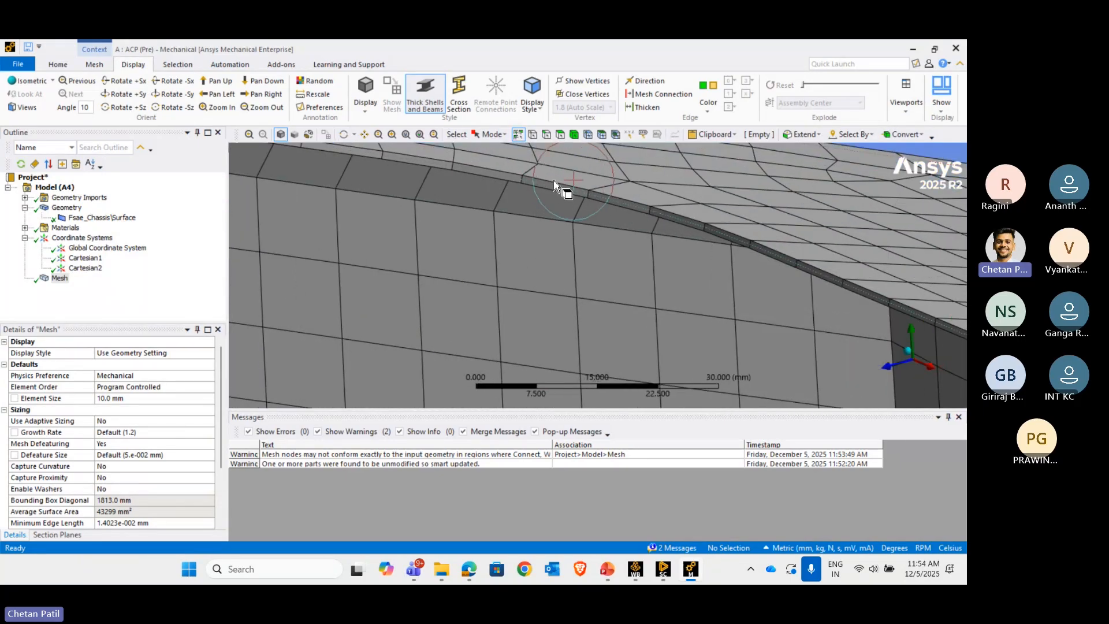
scroll(552, 194, "down", 4)
scroll(552, 195, "down", 8)
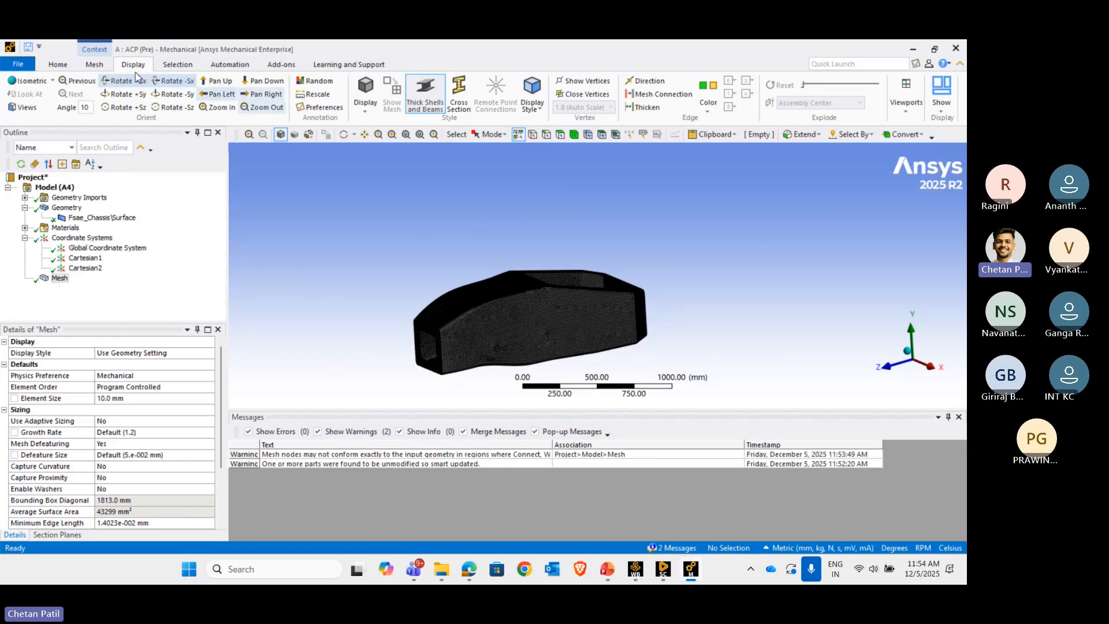
- Show the chassis geometry without its mesh and inspect its side, underside and front opening
left_click(365, 95)
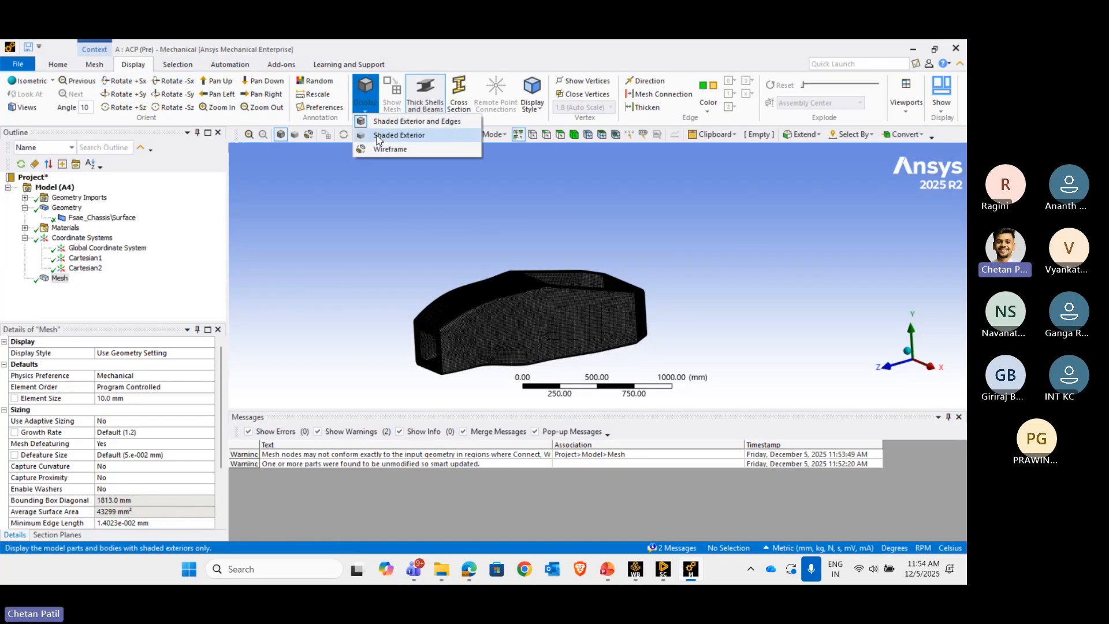
left_click(64, 187)
scroll(504, 298, "up", 4)
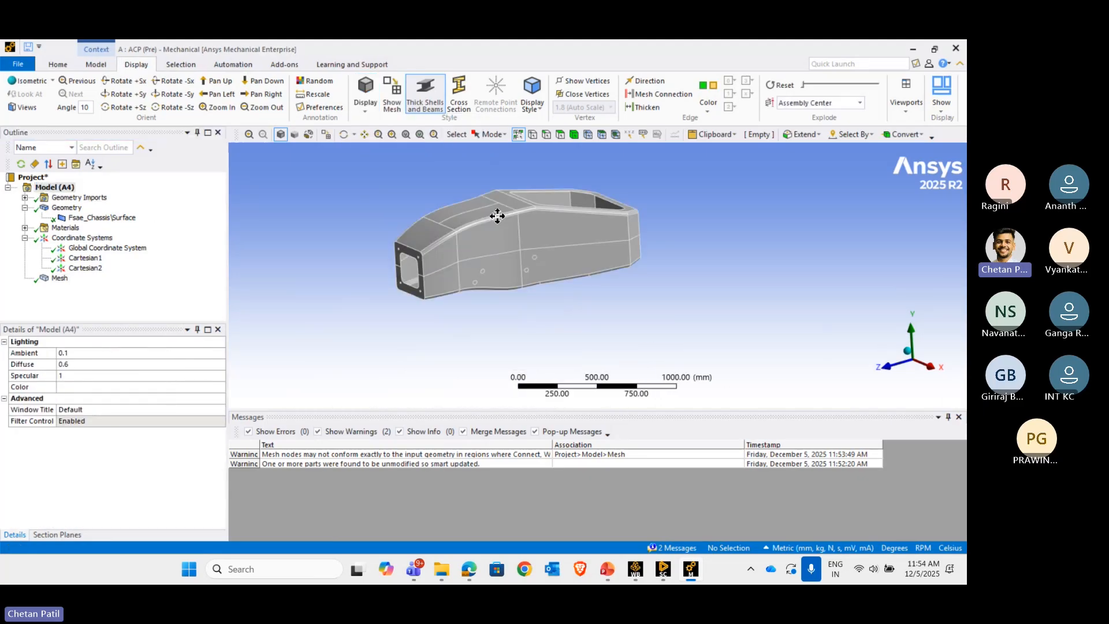
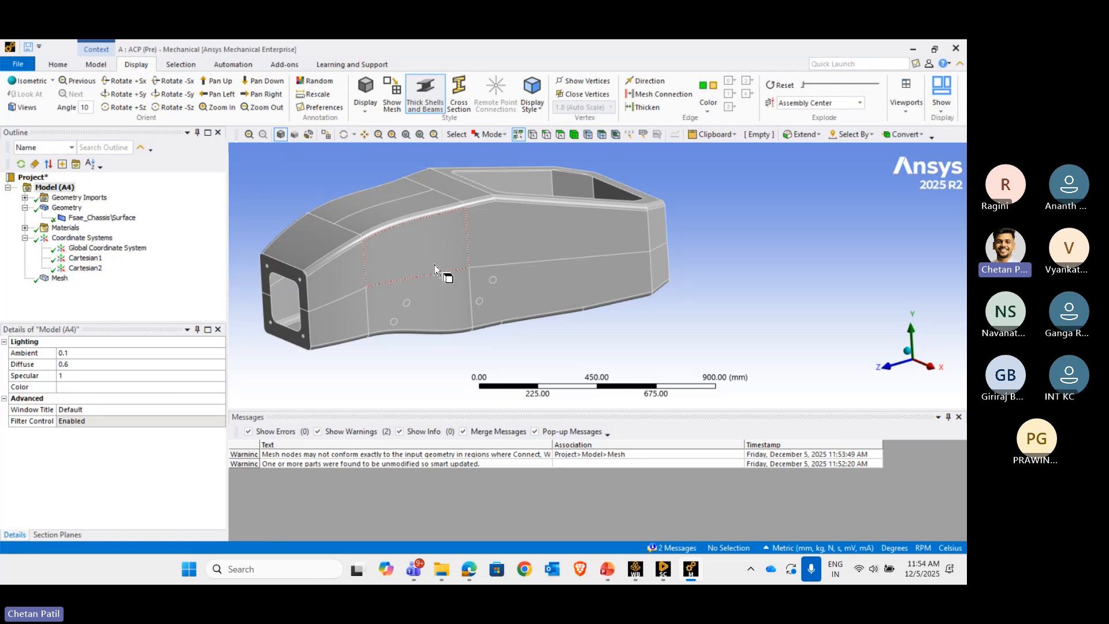
scroll(456, 236, "down", 1)
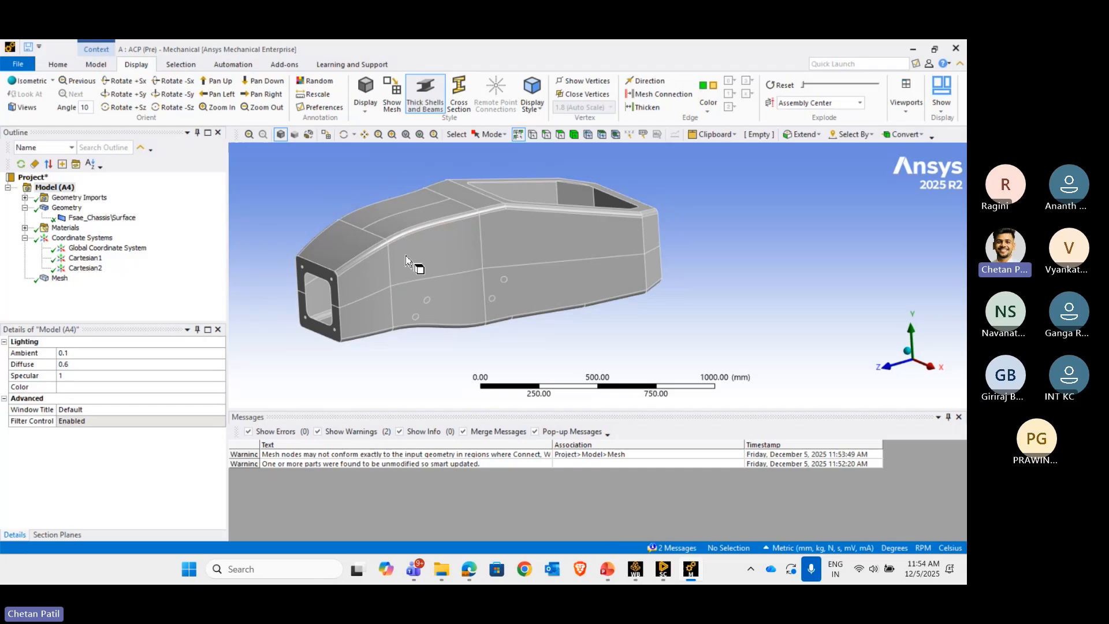
middle_click_drag(469, 306, 406, 270)
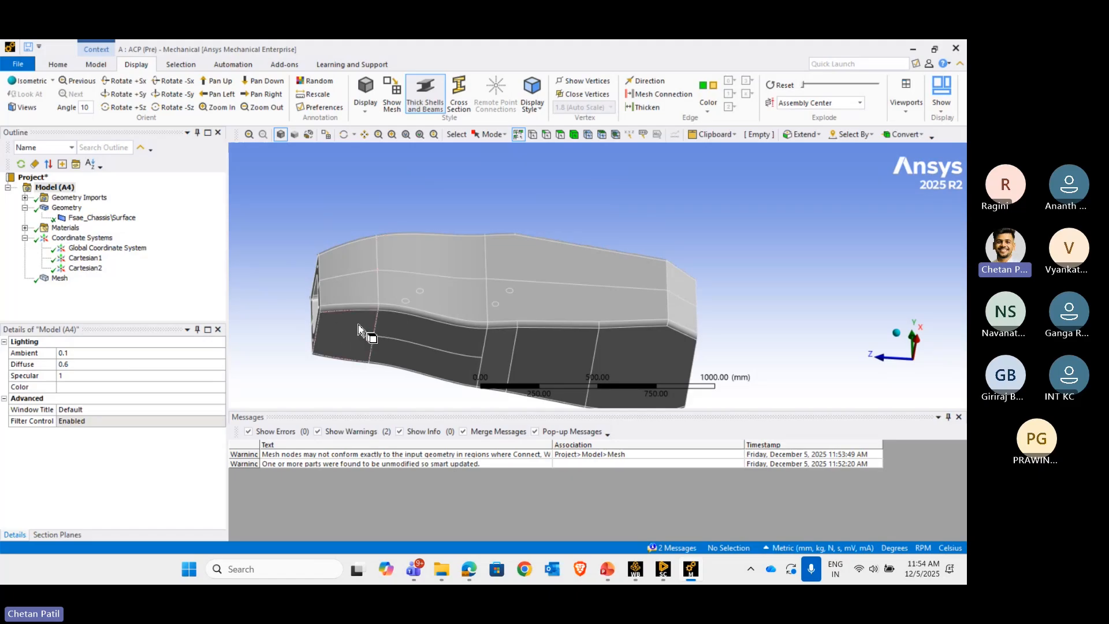
middle_click_drag(358, 328, 365, 382)
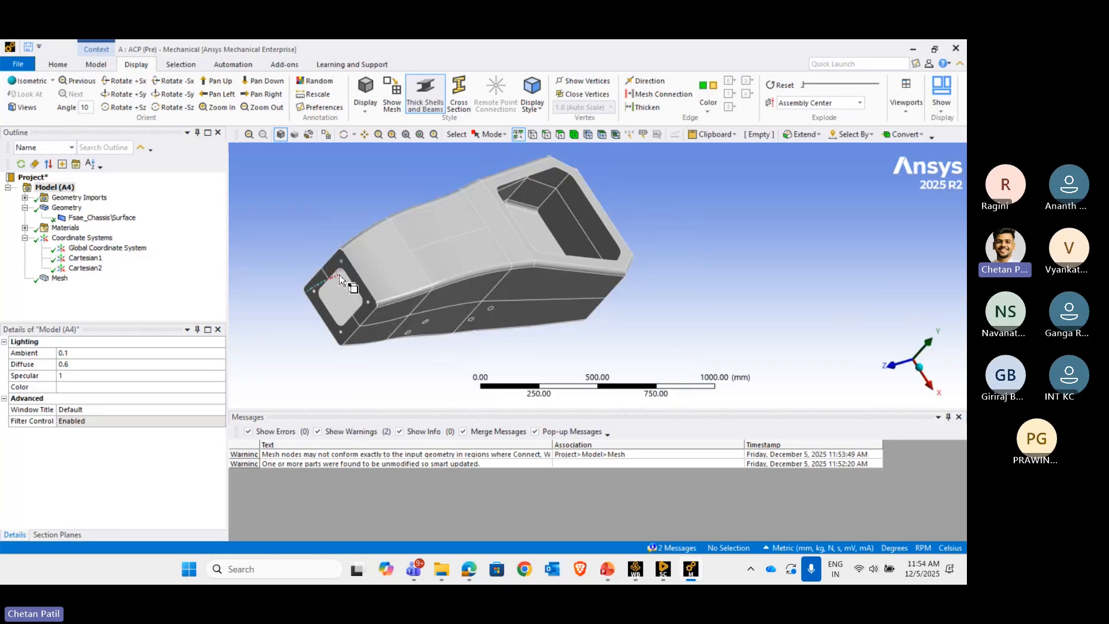
- Create a named selection called Front from the two faces of the front bulkhead around the nose opening
scroll(341, 280, "up", 8)
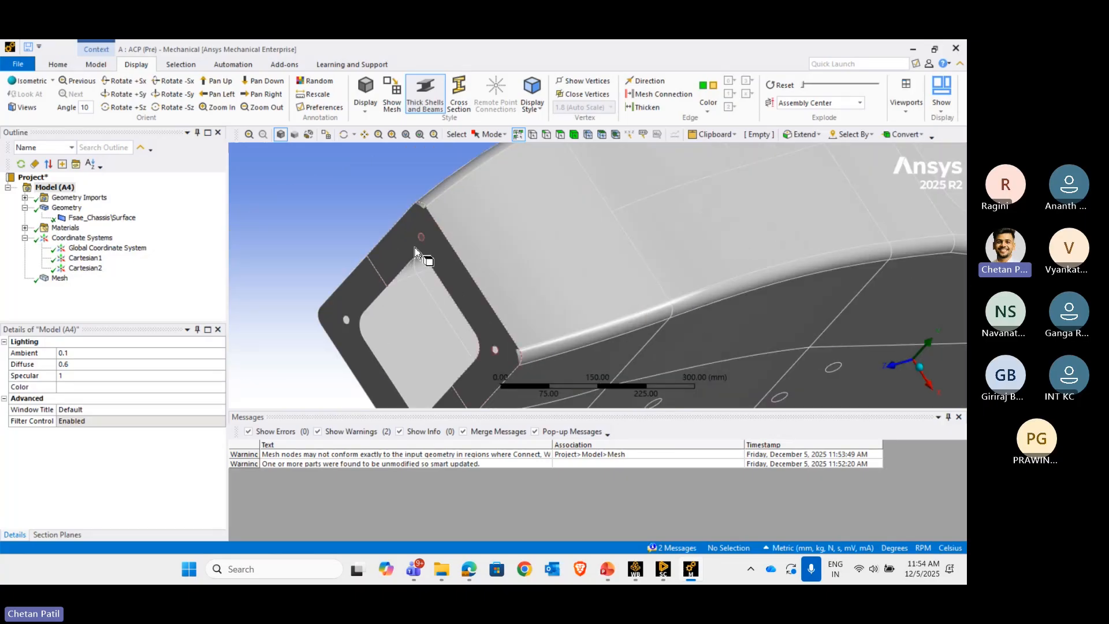
left_click(416, 251)
left_click(357, 299, "ctrl")
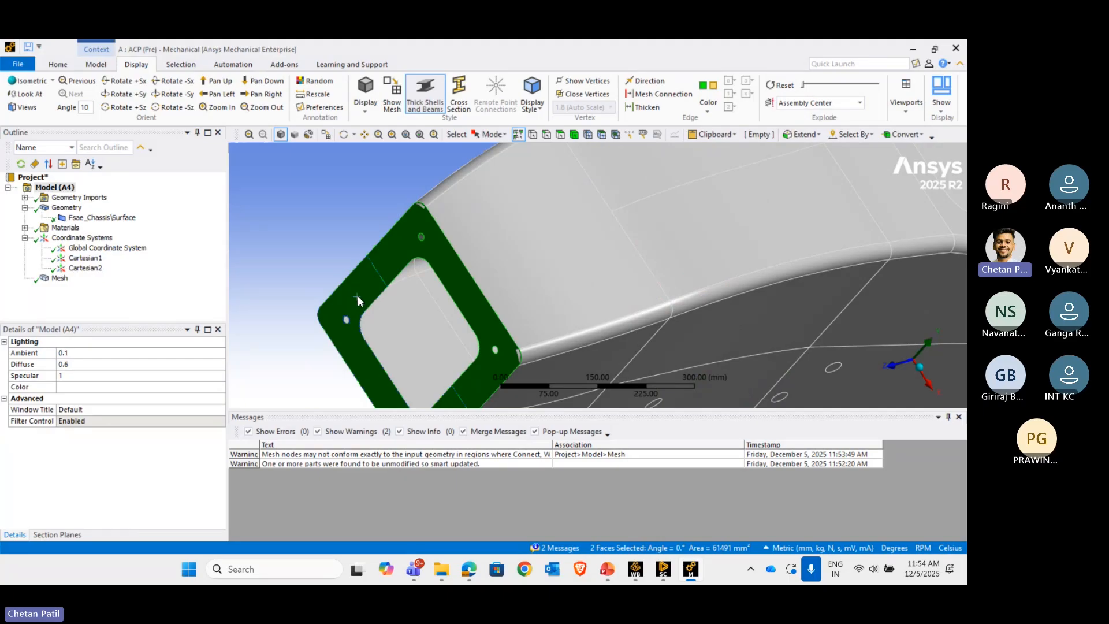
type("n")
type("Fr")
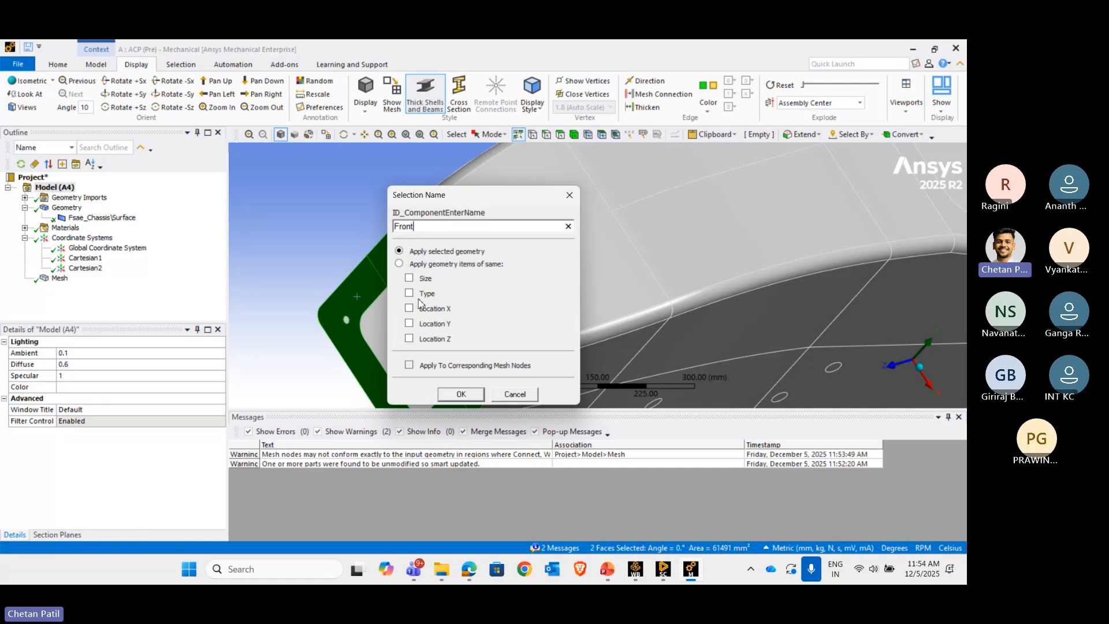
key("Return")
- Create a named selection called Rear from the two rear wall faces and the angled corner faces with their edge fillets on both sides
scroll(432, 307, "down", 6)
left_click(512, 296)
middle_click_drag(577, 300, 342, 252)
left_click(693, 313)
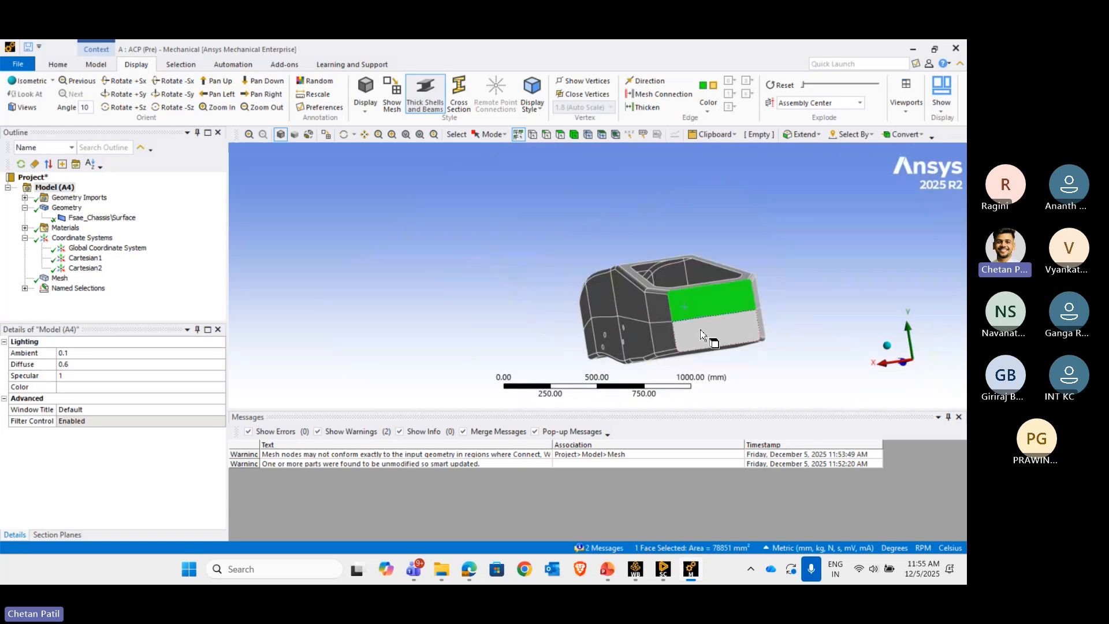
left_click(701, 334, "ctrl")
scroll(699, 332, "up", 2)
scroll(532, 282, "up", 5)
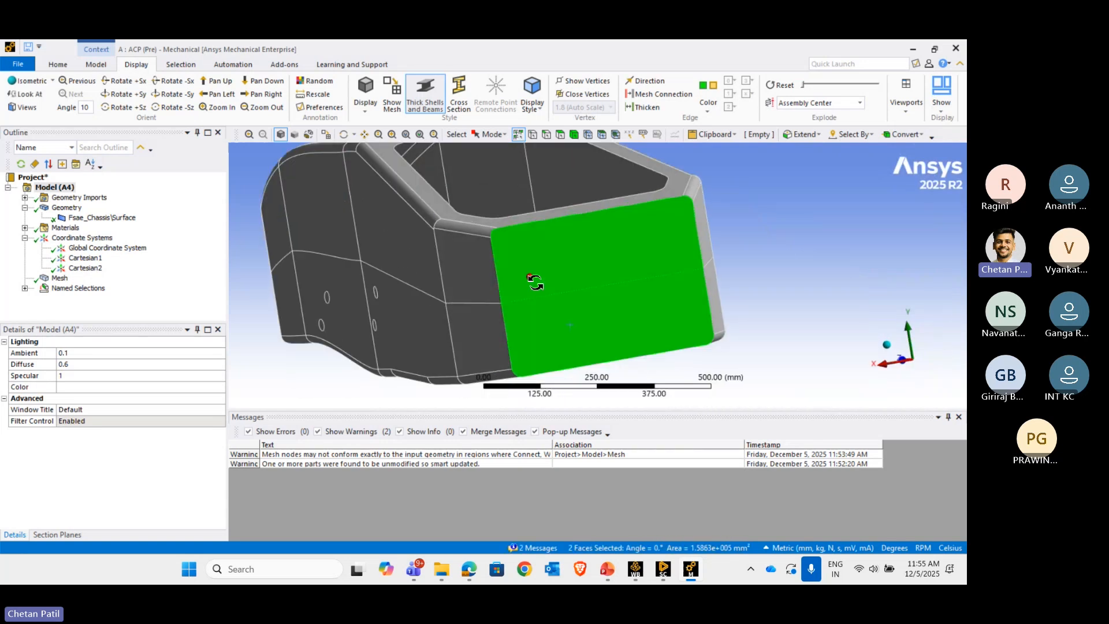
left_click(480, 272, "ctrl")
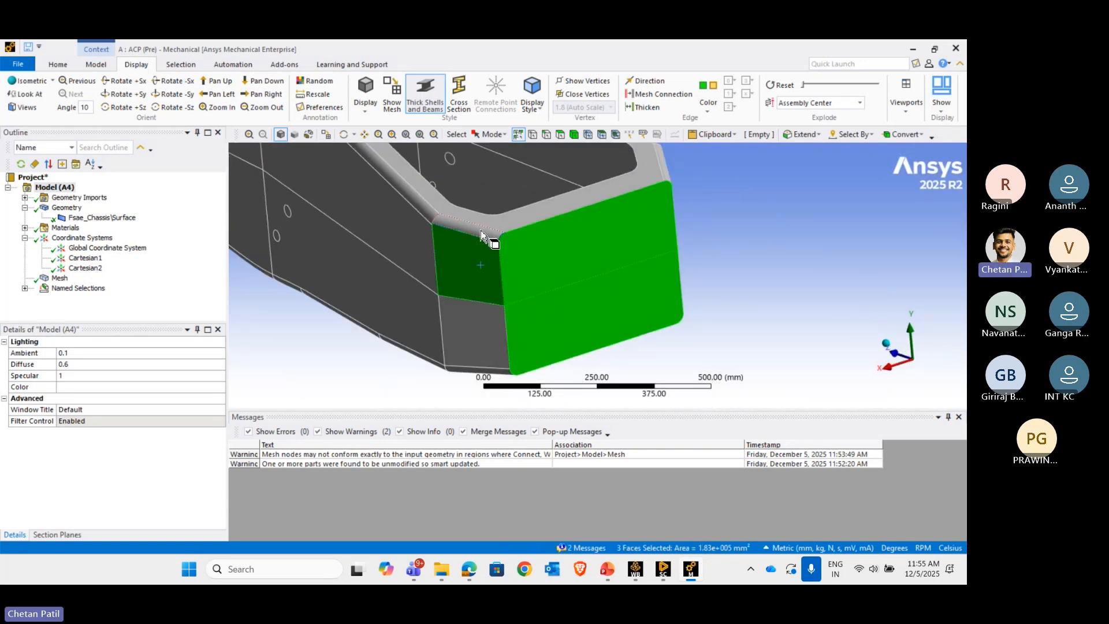
left_click(479, 338, "ctrl")
left_click(453, 368, "ctrl")
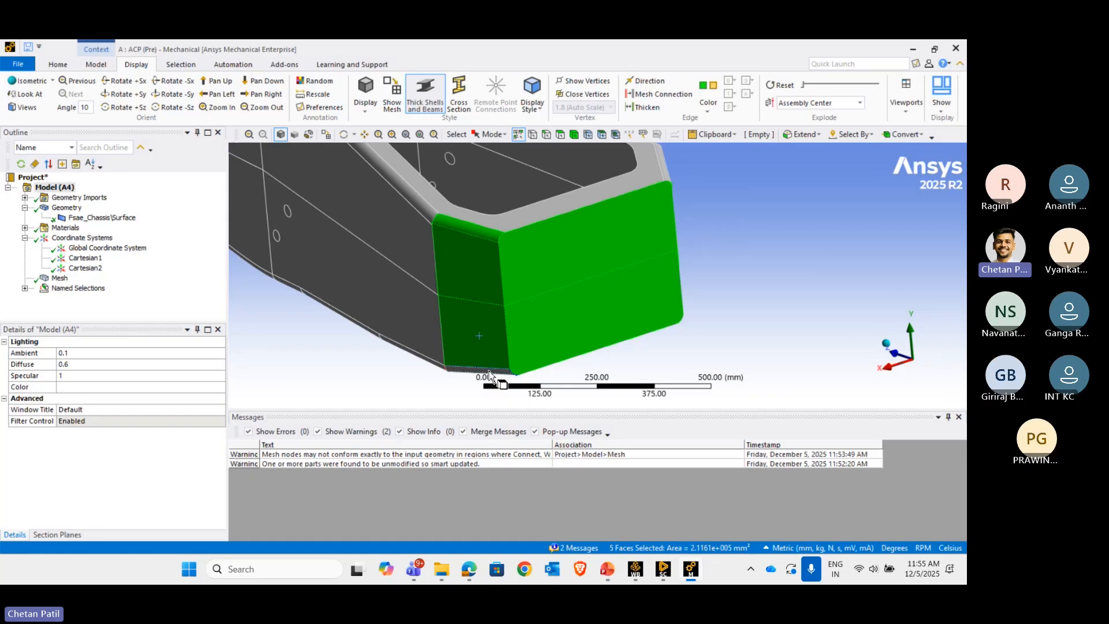
left_click(484, 372, "ctrl")
middle_click_drag(585, 330, 514, 298)
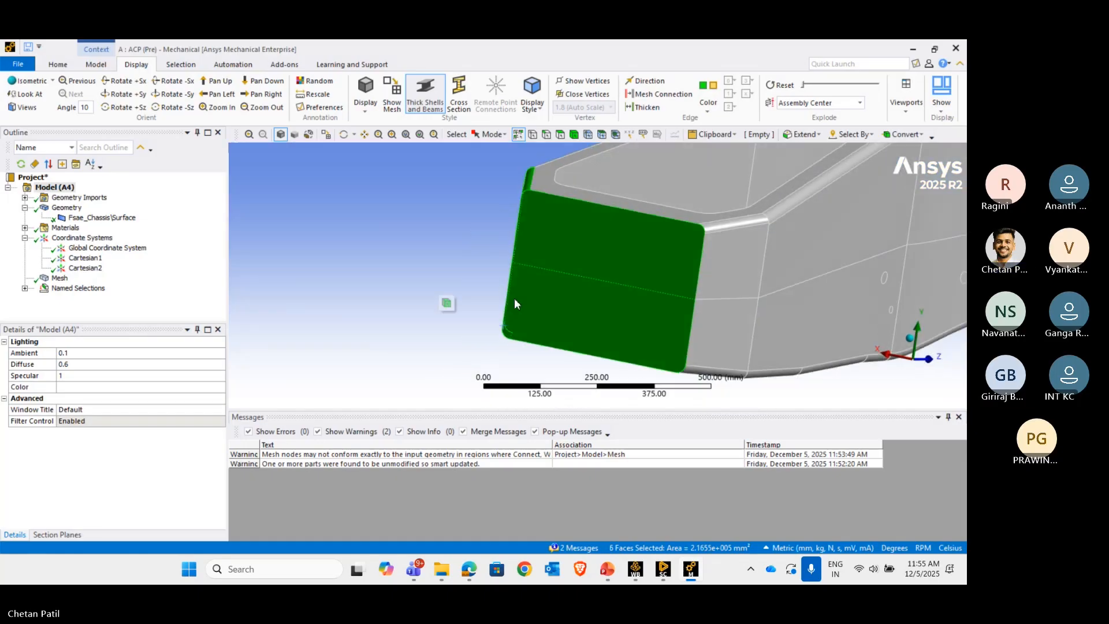
left_click(719, 236, "ctrl")
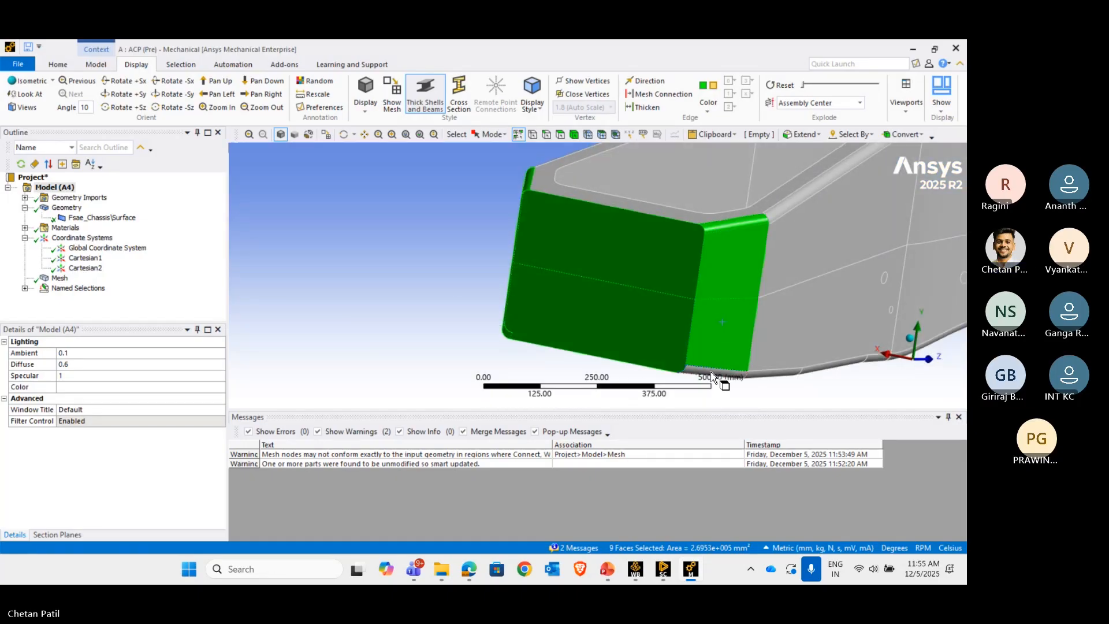
type("n")
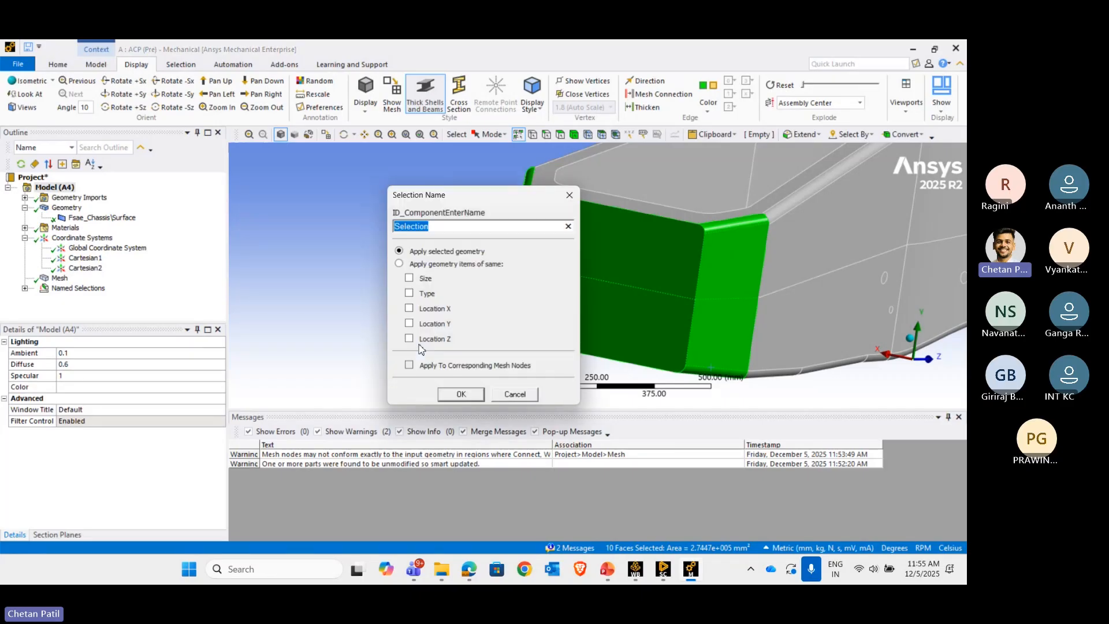
type("Front")
key("Return")
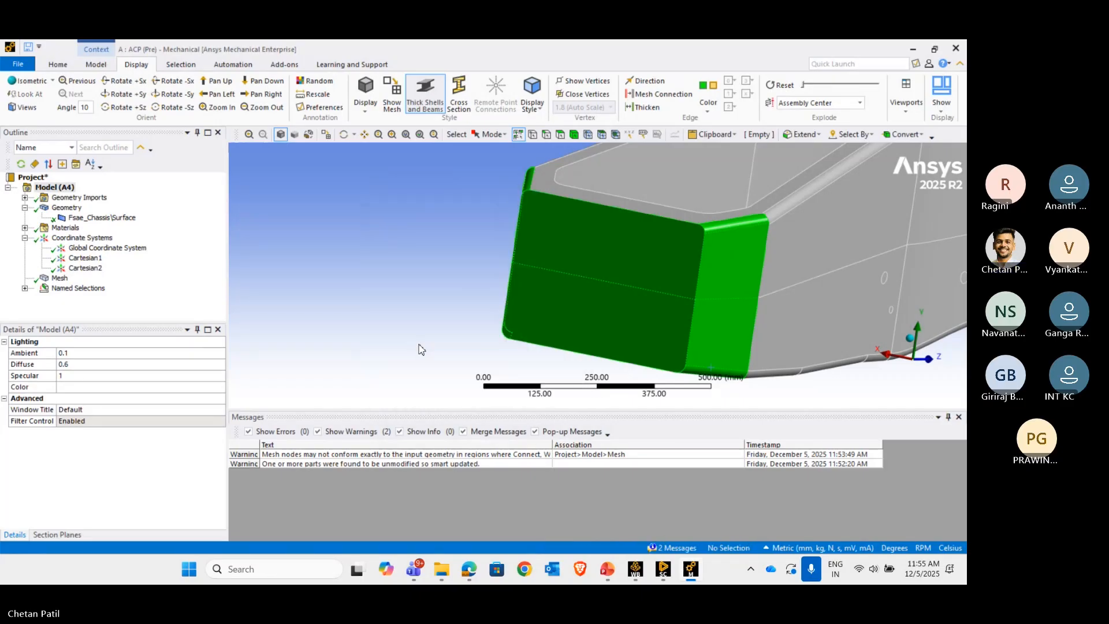
- Create a named selection called Seat from the cockpit opening's rim face and the long edge fillets on both sides of it
middle_click_drag(434, 332, 624, 307)
scroll(640, 297, "up", 4)
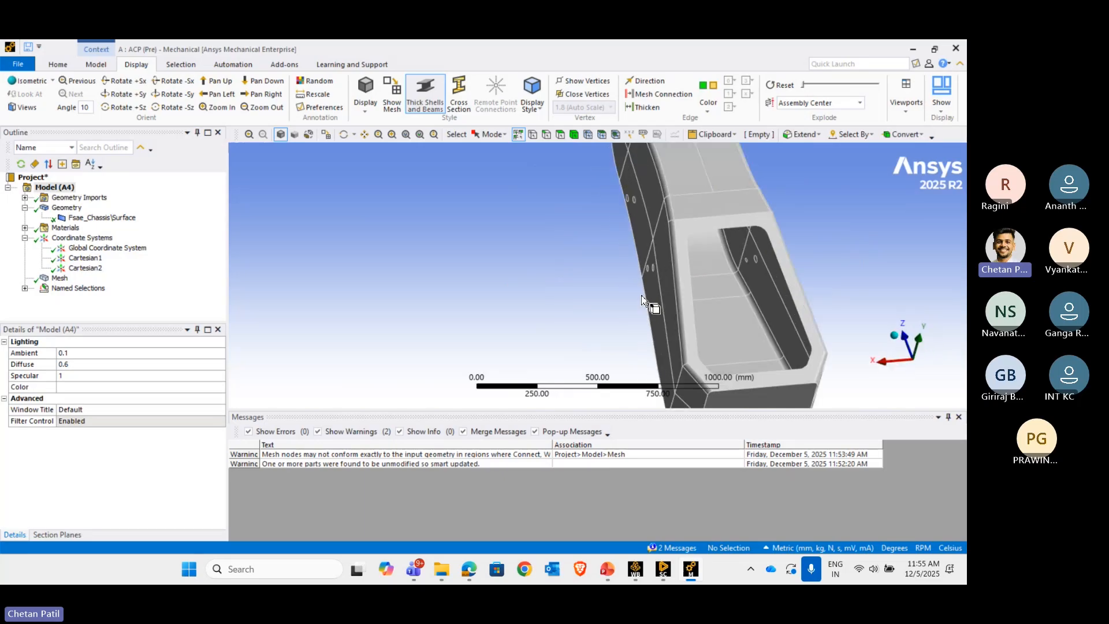
left_click(685, 293)
scroll(691, 294, "up", 3)
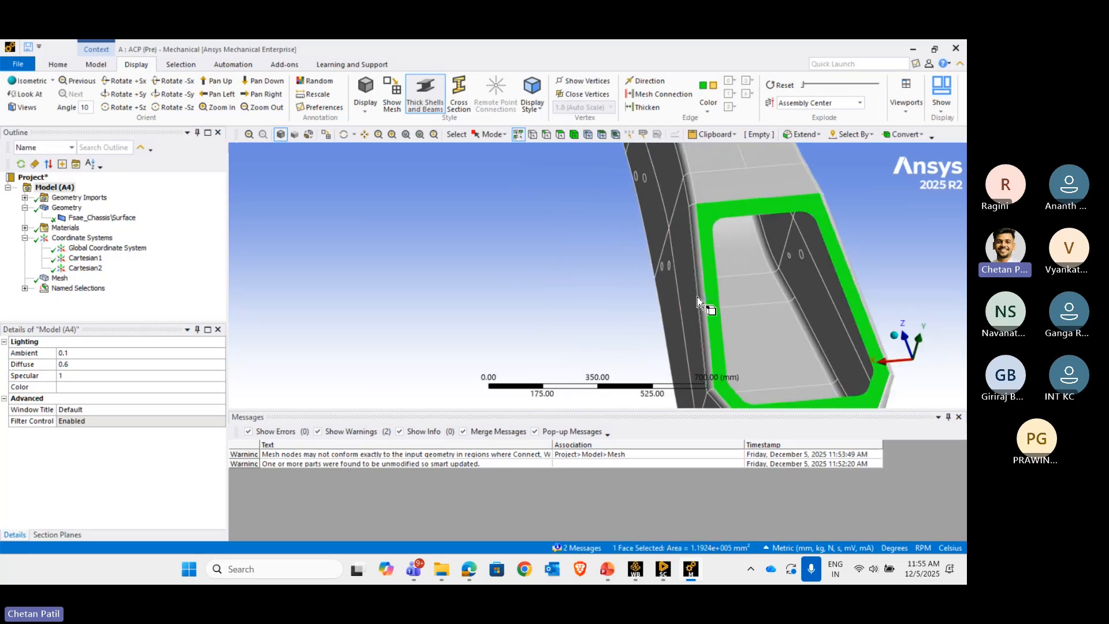
middle_click_drag(698, 297, 499, 233, "ctrl")
scroll(501, 235, "up", 2)
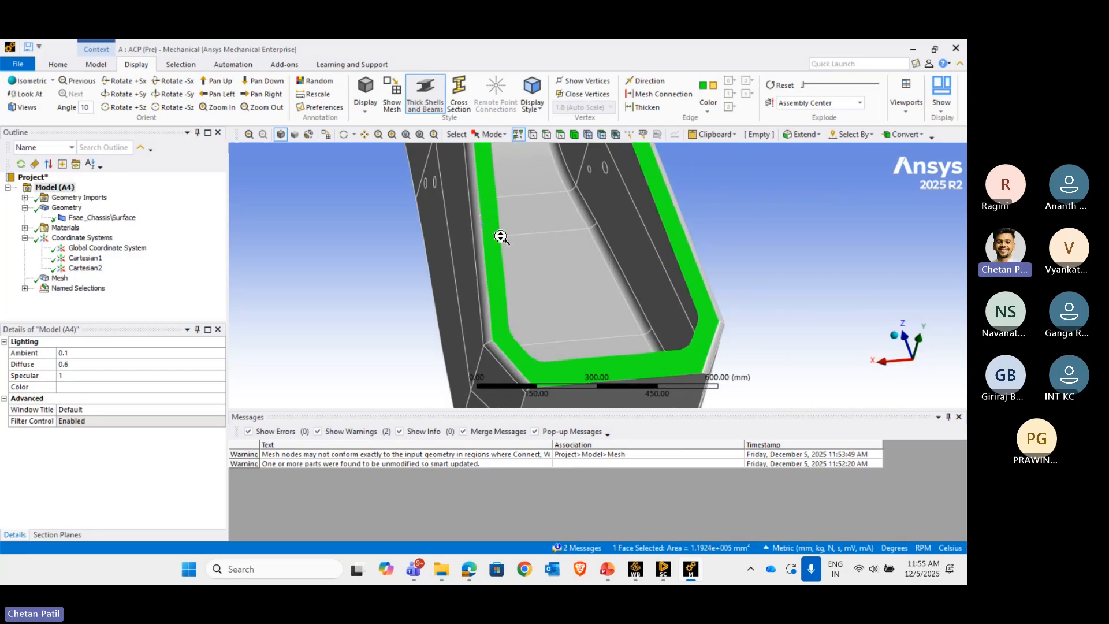
left_click(481, 277, "ctrl")
scroll(537, 302, "down", 4)
scroll(649, 301, "up", 4)
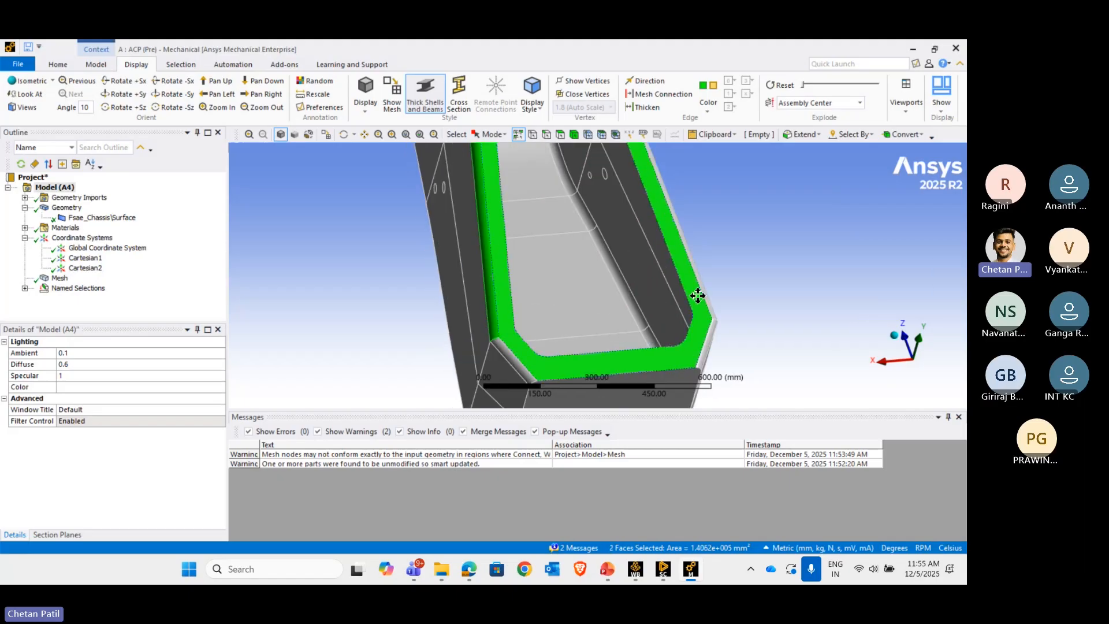
middle_click_drag(697, 295, 458, 322, "ctrl")
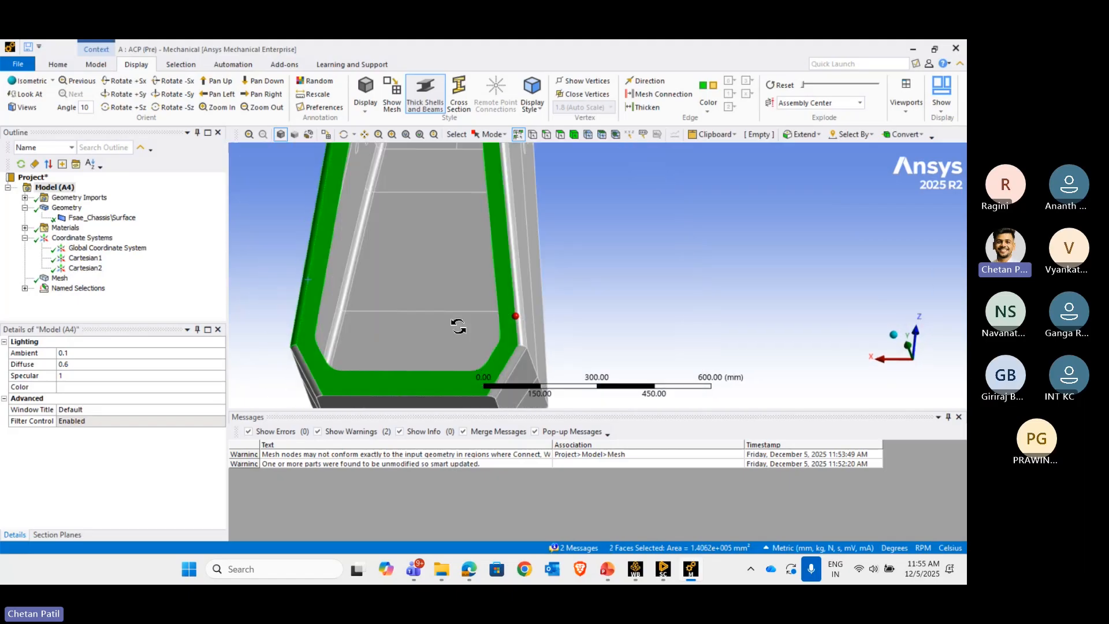
left_click(515, 271, "ctrl")
scroll(508, 314, "down", 3)
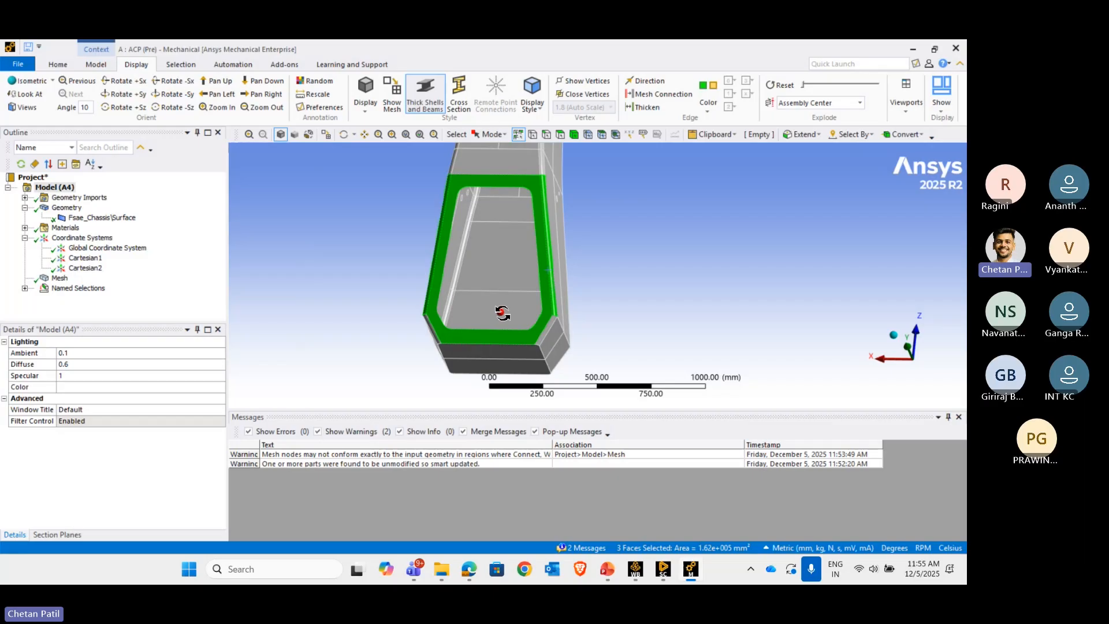
middle_click_drag(498, 312, 720, 289)
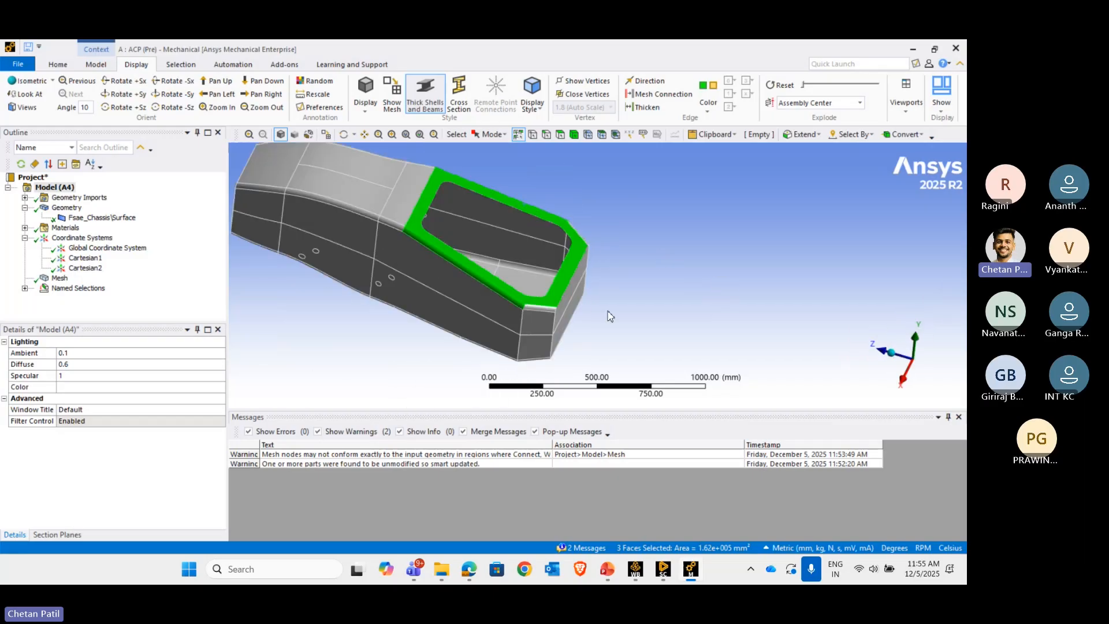
key("n")
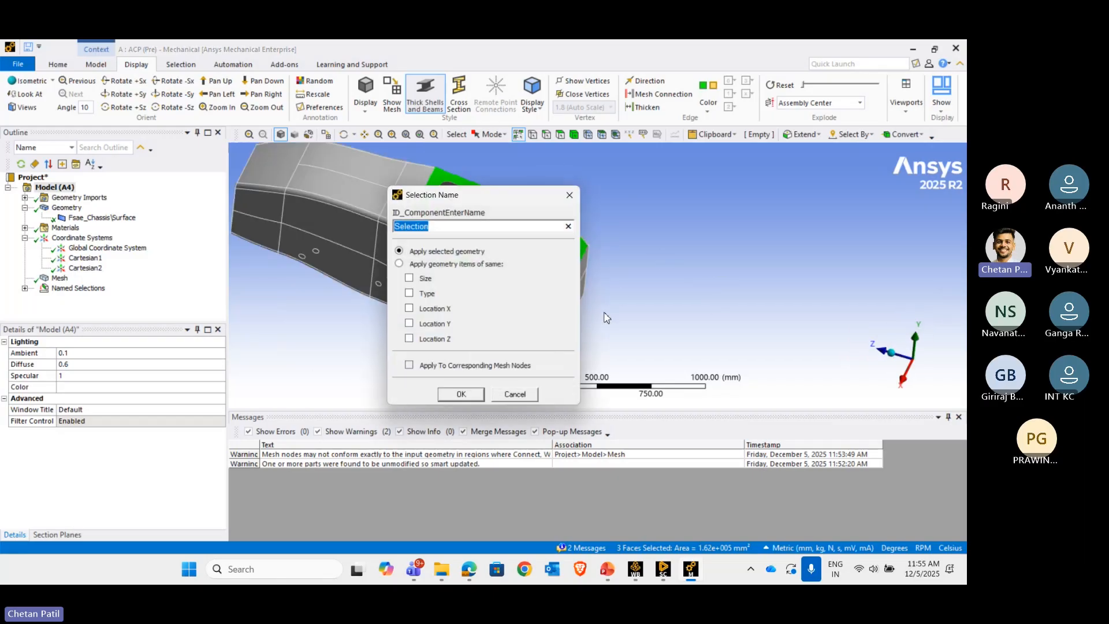
type("Seat")
key("Return")
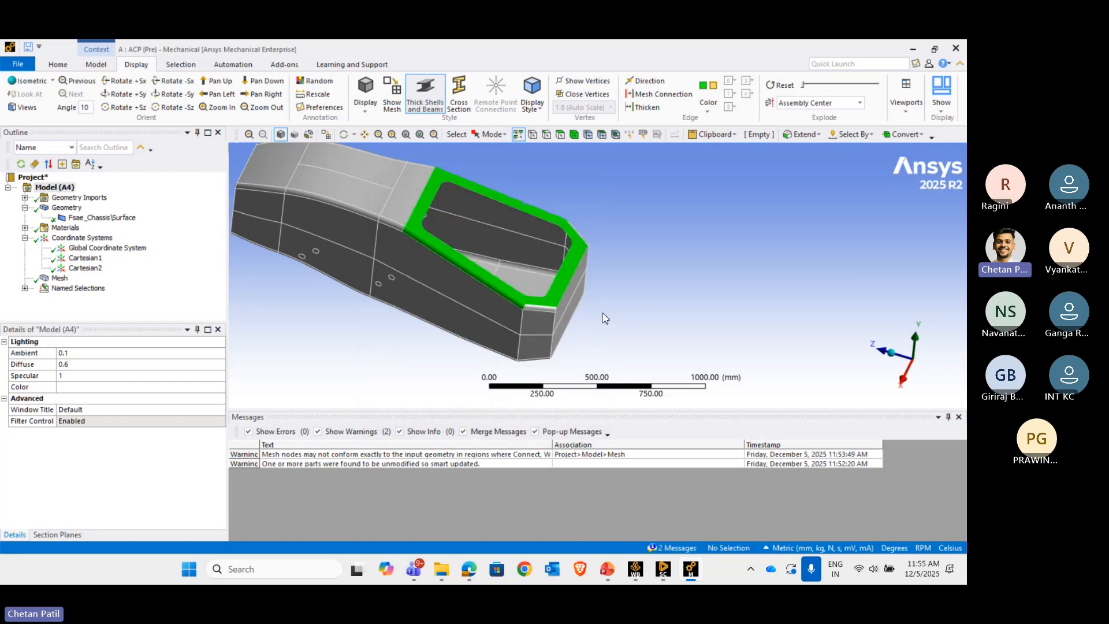
- Select the top faces from the nose to the cockpit opening, plus the upper side faces and edge fillets on one side
middle_click_drag(509, 271, 572, 277)
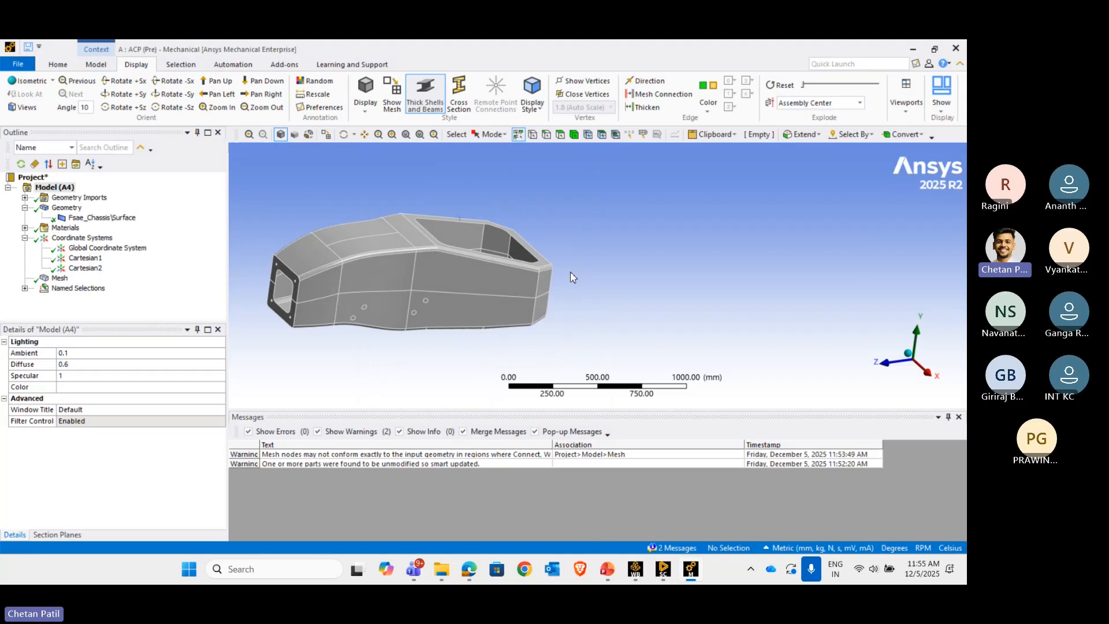
left_click(326, 254)
middle_click_drag(377, 256, 390, 273)
scroll(549, 325, "up", 5)
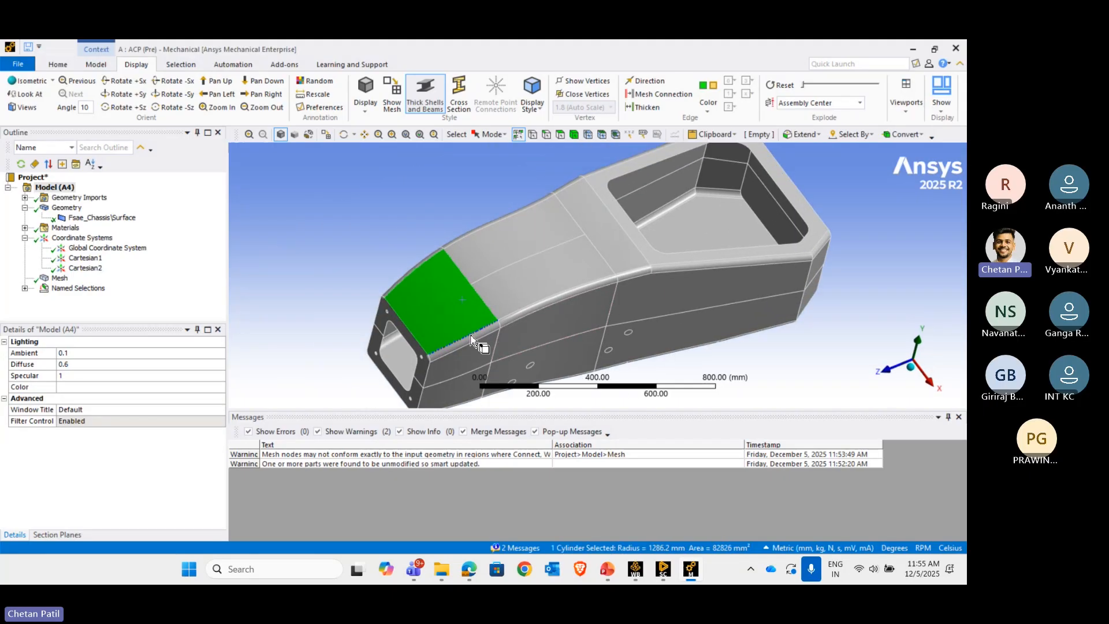
left_click(466, 362, "ctrl")
left_click(548, 341, "ctrl")
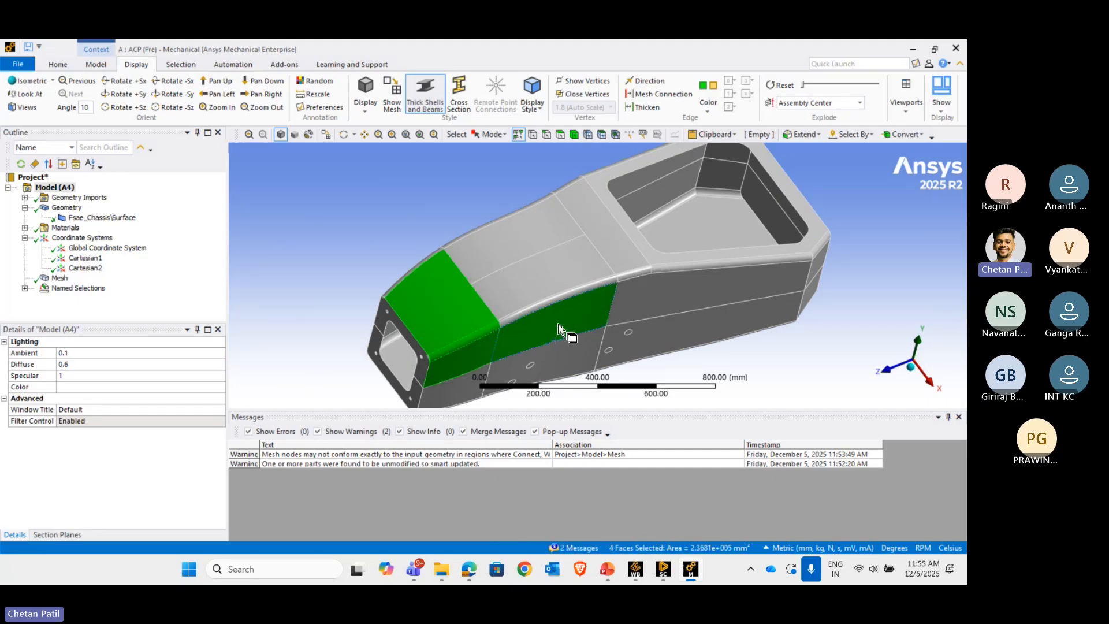
left_click(598, 294, "ctrl")
left_click(629, 265, "ctrl")
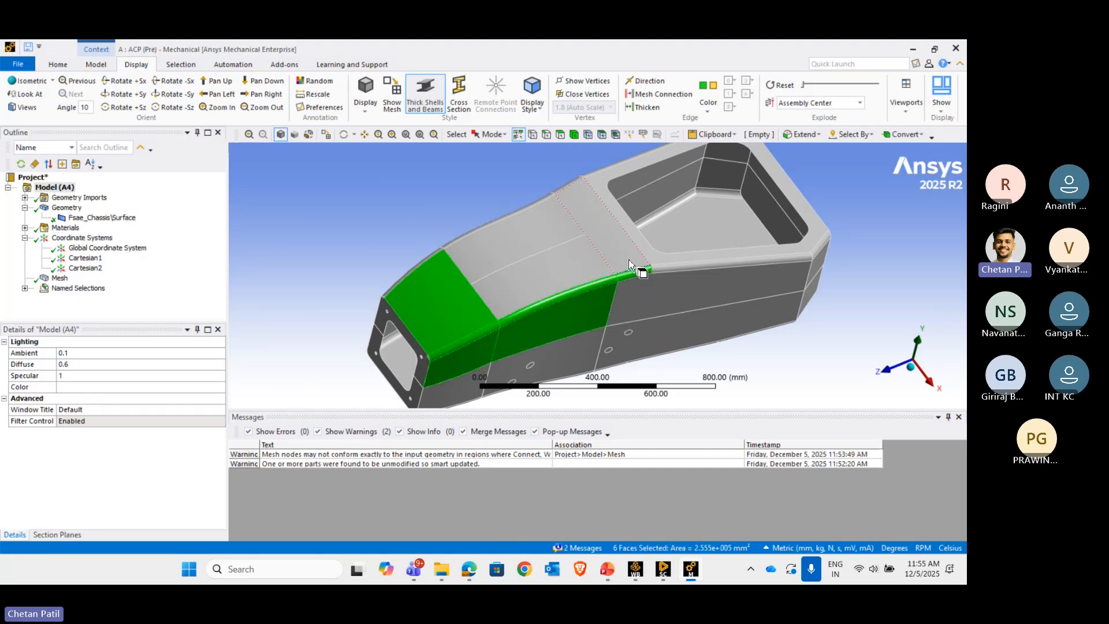
left_click(628, 259, "ctrl")
left_click(555, 267, "ctrl")
left_click(516, 242, "ctrl")
middle_click_drag(497, 268, 534, 311)
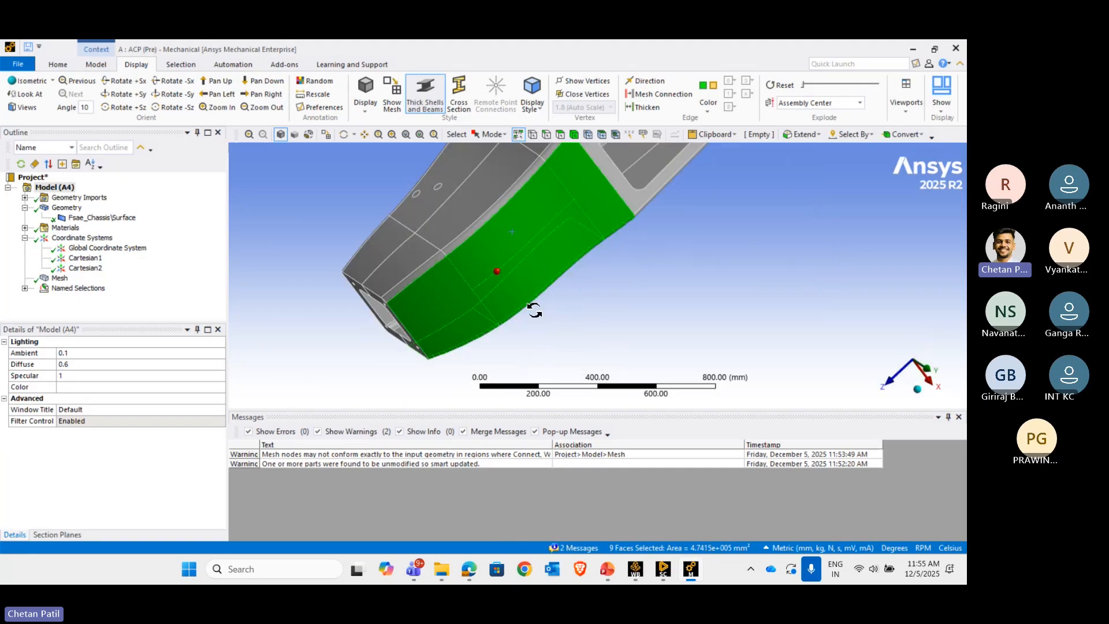
- Add the matching upper side faces and edge fillets on the opposite side and save the group as a named selection called Top
left_click(425, 268, "ctrl")
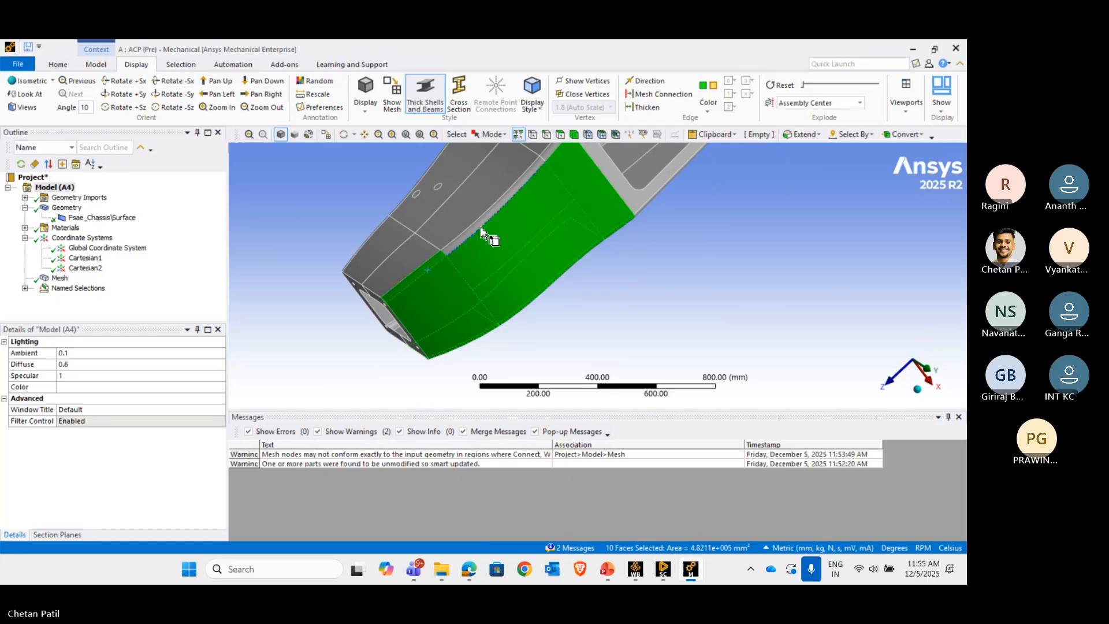
left_click(478, 203, "ctrl")
left_click(417, 259, "ctrl")
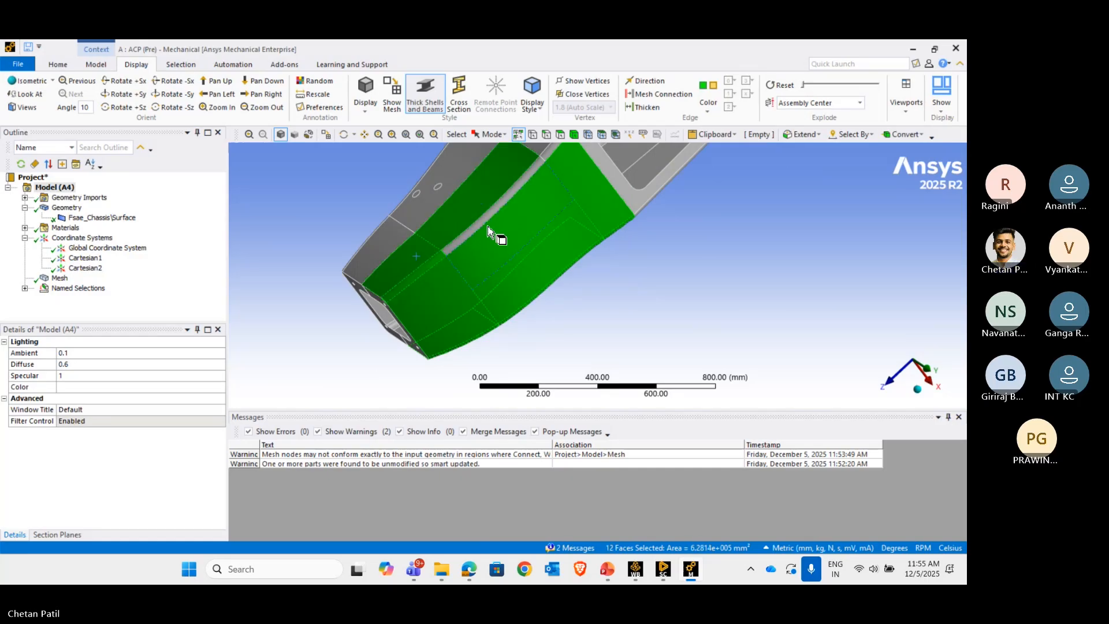
left_click(480, 225, "ctrl")
middle_click_drag(490, 248, 414, 344, "ctrl")
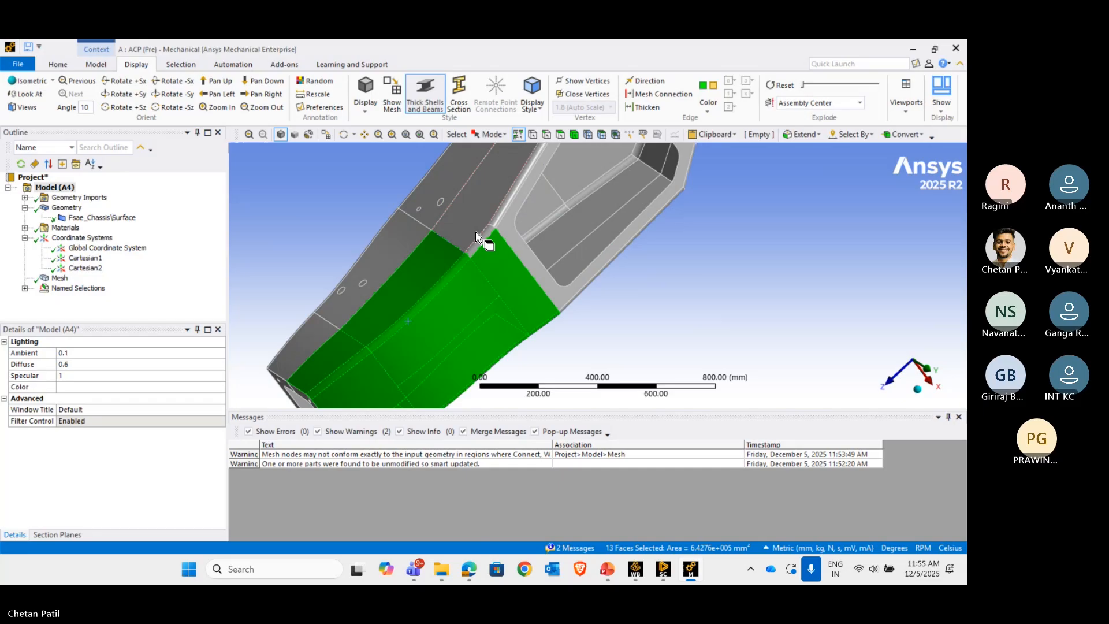
left_click(489, 238, "ctrl")
scroll(487, 246, "down", 4)
middle_click_drag(487, 246, 445, 240)
type("n")
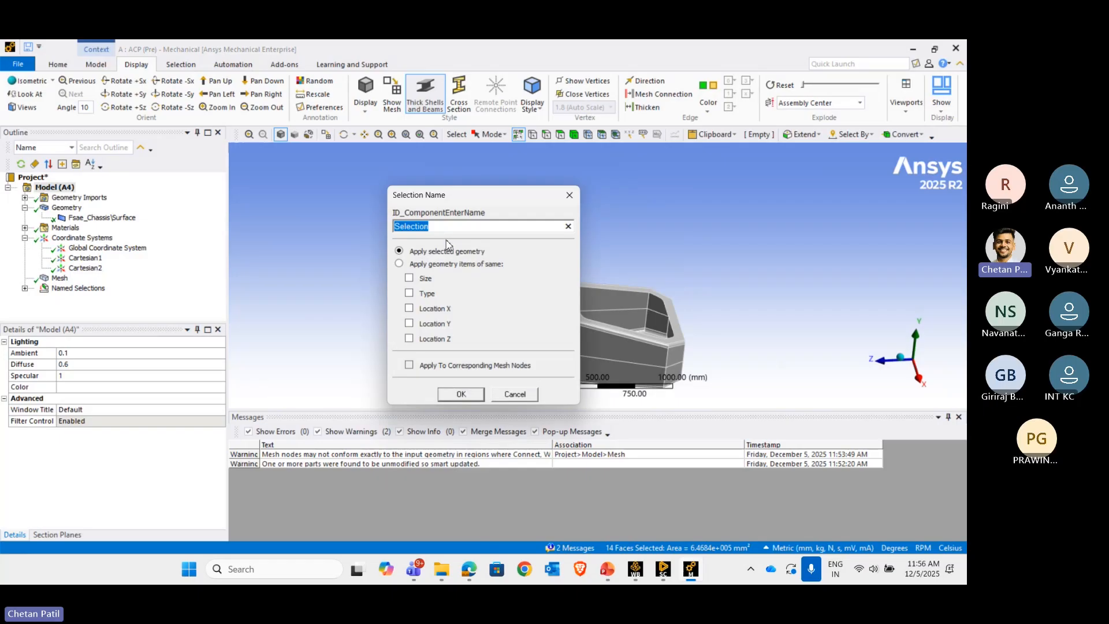
type("Top")
key("Return")
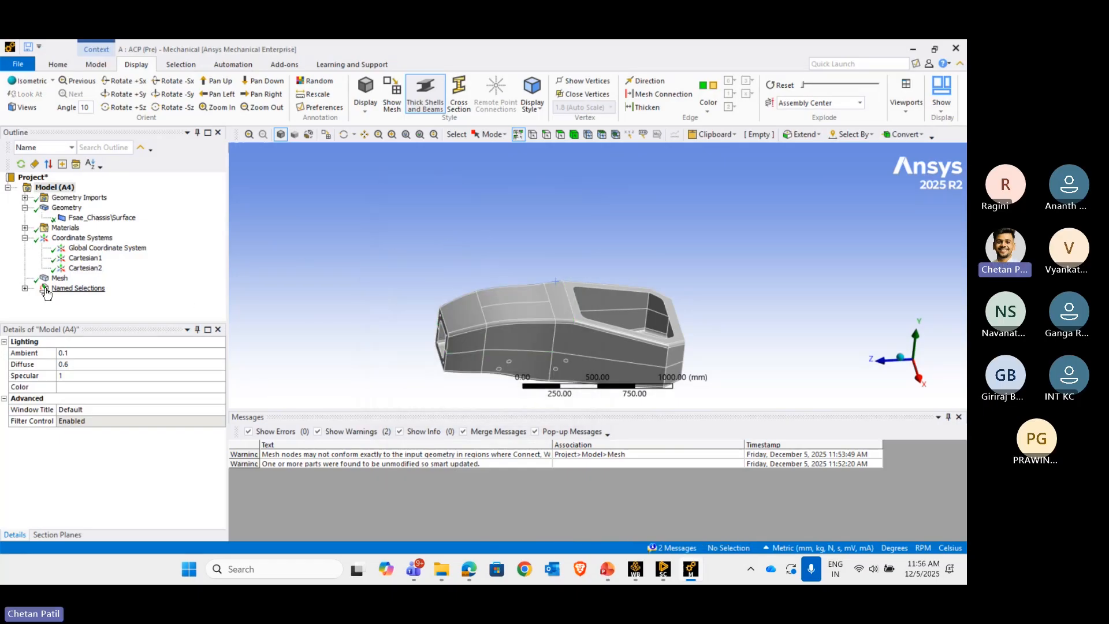
left_click(25, 289)
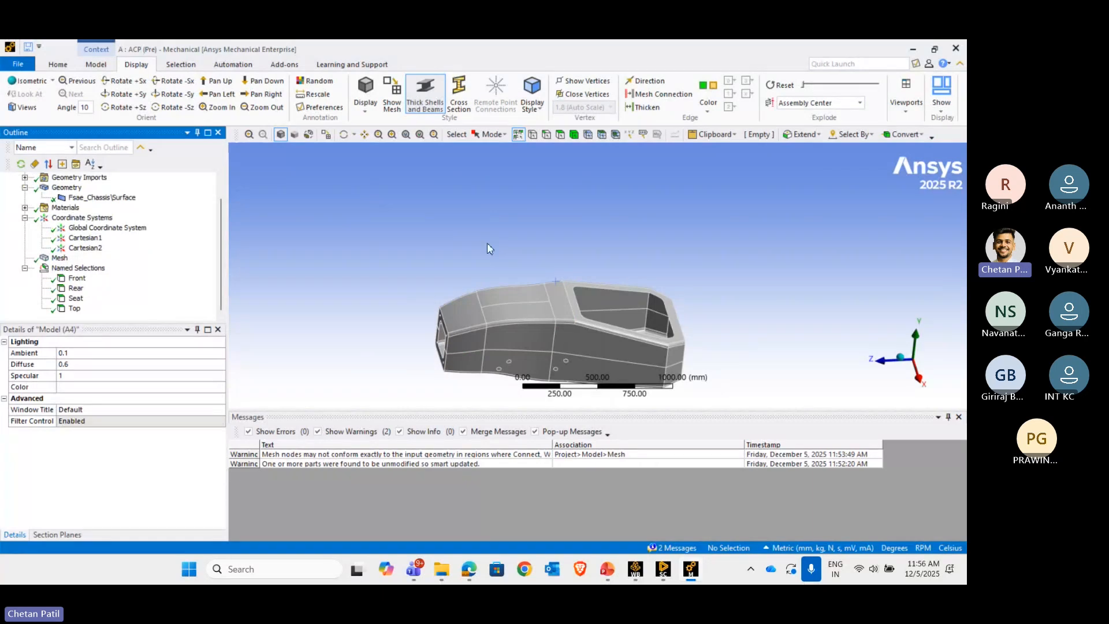
- Select the two lower front side faces on one side, their adjoining edge fillets, and the floor faces from nose to rear
middle_click_drag(487, 243, 545, 334)
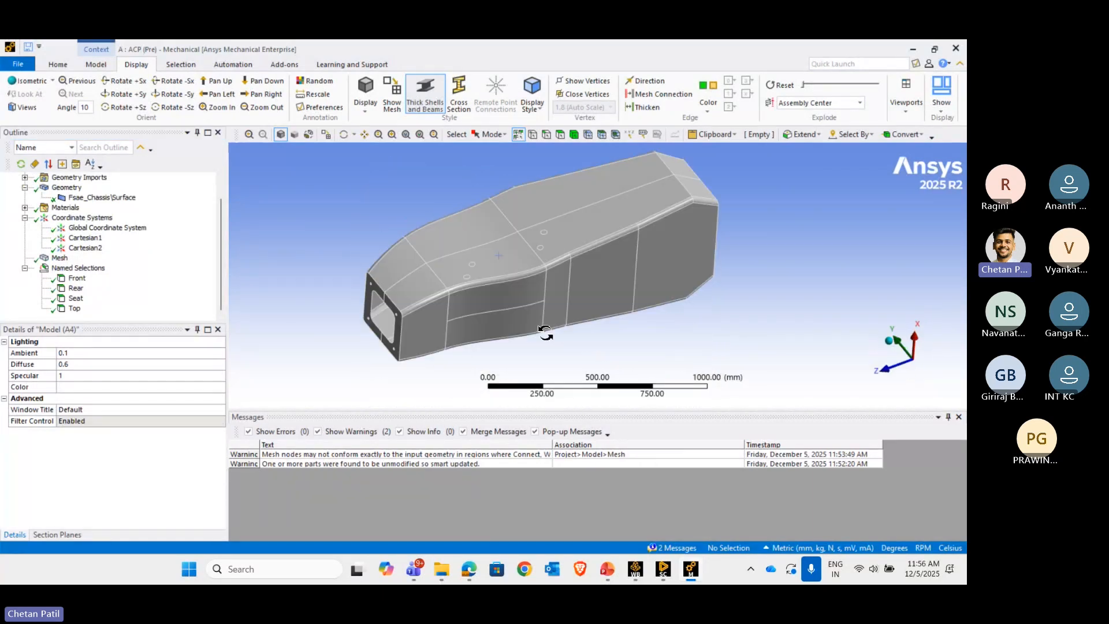
left_click(416, 291)
left_click(500, 269, "ctrl")
left_click(426, 312, "ctrl")
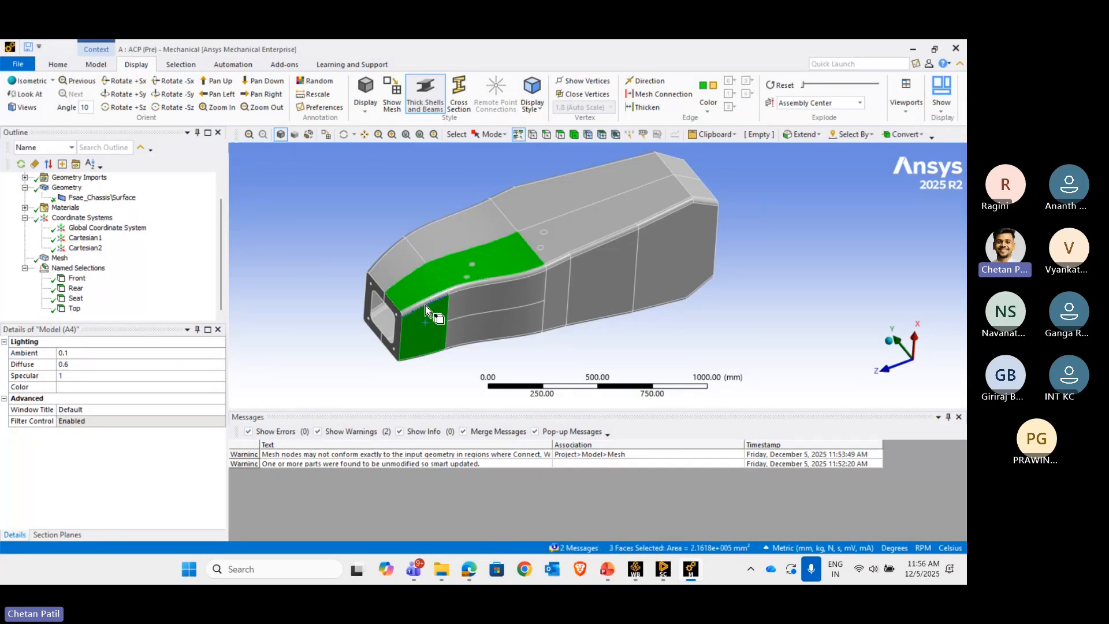
left_click(427, 304, "ctrl")
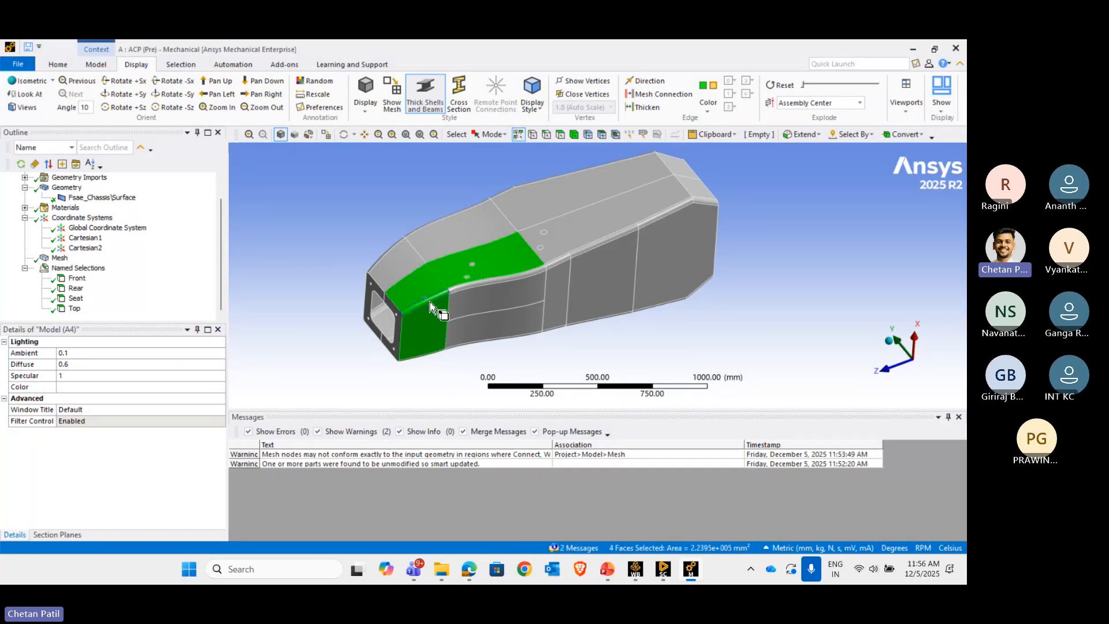
left_click(498, 287, "ctrl")
left_click(487, 310, "ctrl")
left_click(485, 334, "ctrl")
left_click(557, 301, "ctrl")
left_click(606, 280, "ctrl")
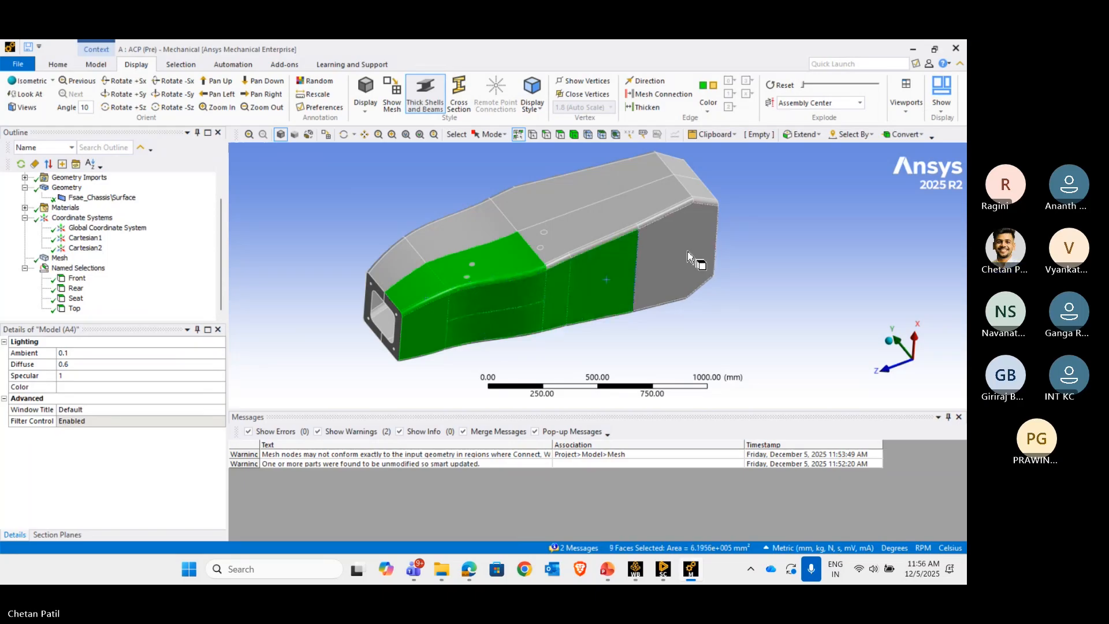
left_click(685, 251, "ctrl")
- Add the two circular mounting patches on that side and the remaining floor edge fillets toward the rear to the selection
scroll(604, 250, "up", 3)
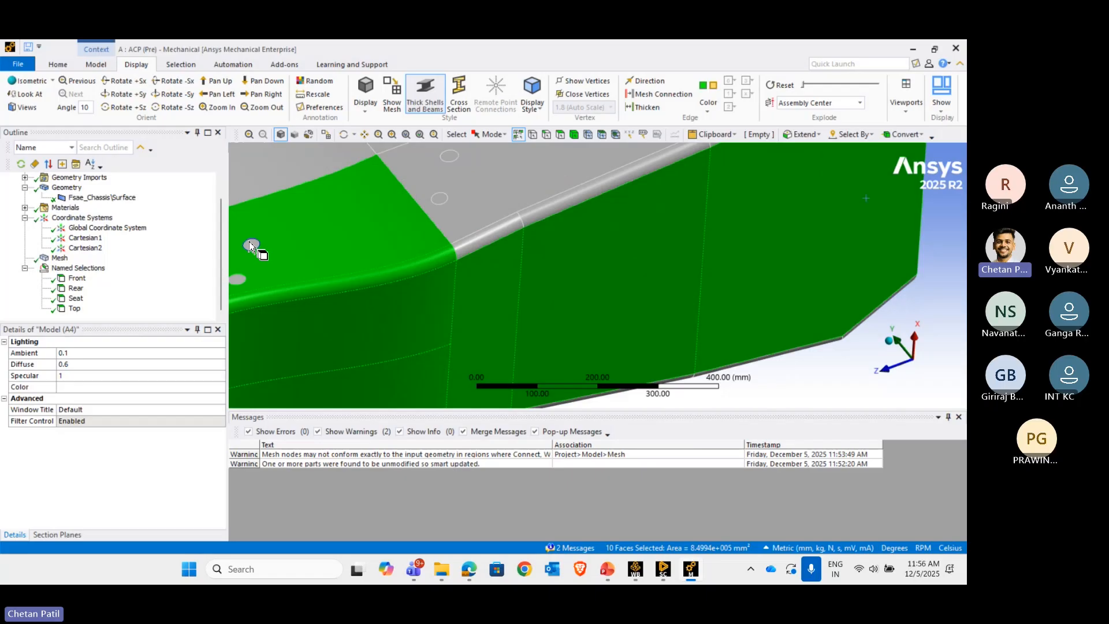
left_click(251, 244, "ctrl")
left_click(239, 278, "ctrl")
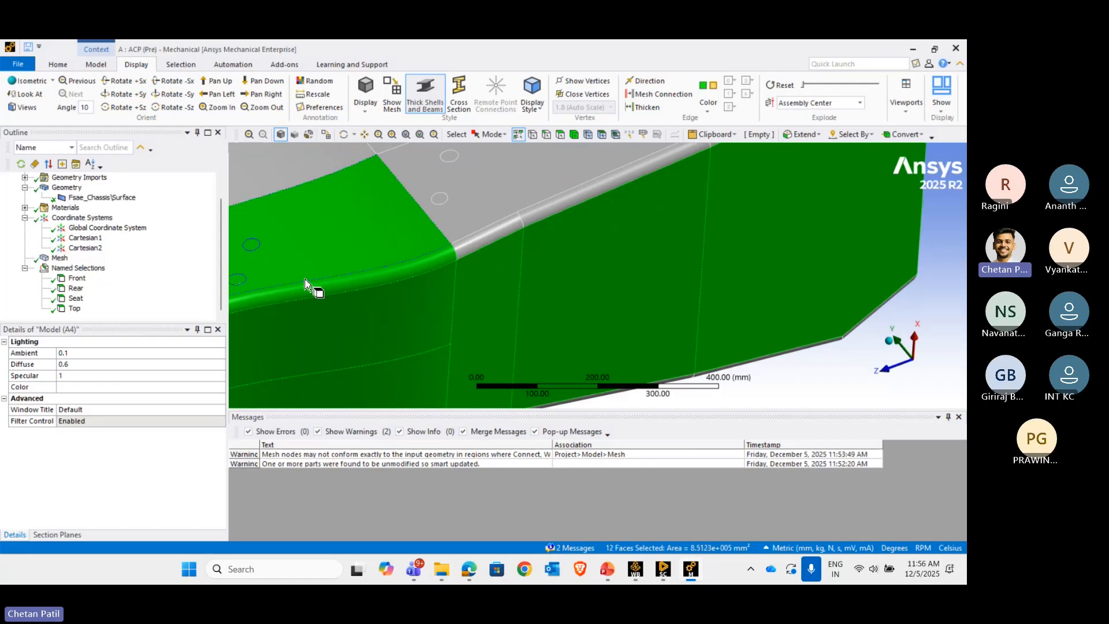
left_click(502, 239, "ctrl")
left_click(570, 203, "ctrl")
scroll(536, 220, "down", 3)
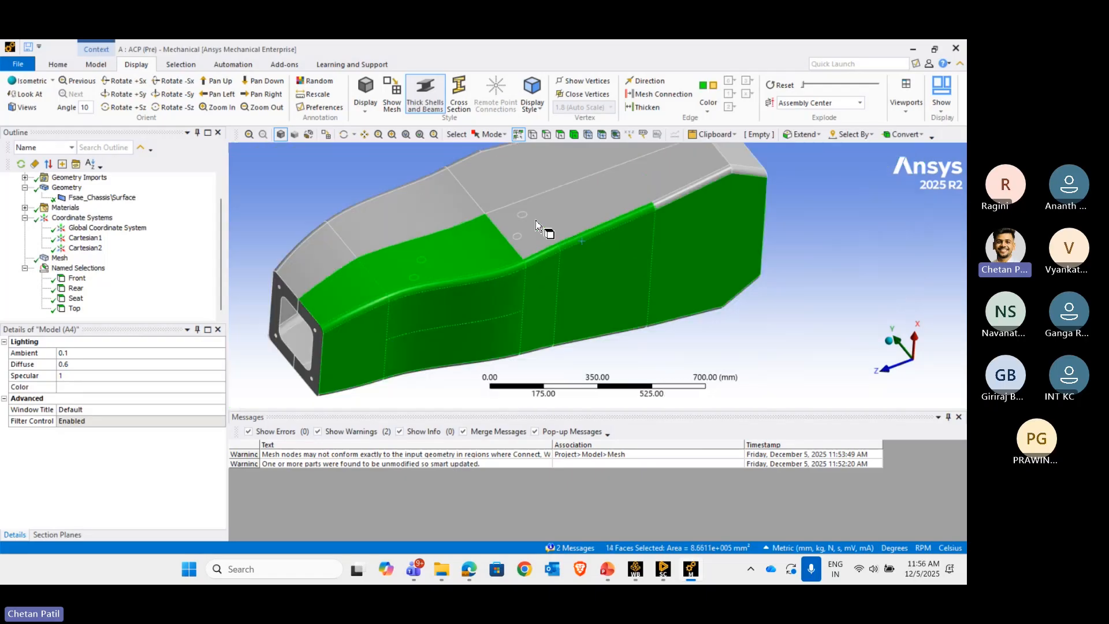
left_click(693, 185, "ctrl")
- Add the two lower front side faces on the opposite side, leaving the long lower face beside the cockpit deselected
middle_click_drag(681, 178, 364, 225)
left_click(366, 232, "ctrl")
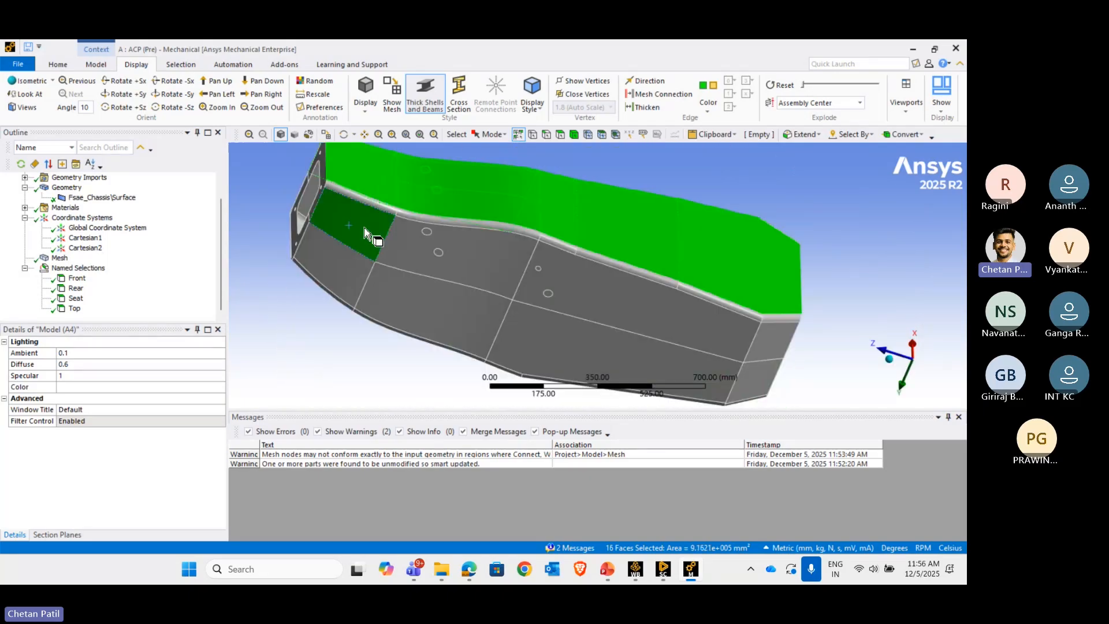
left_click(408, 244, "ctrl")
left_click(595, 285, "ctrl")
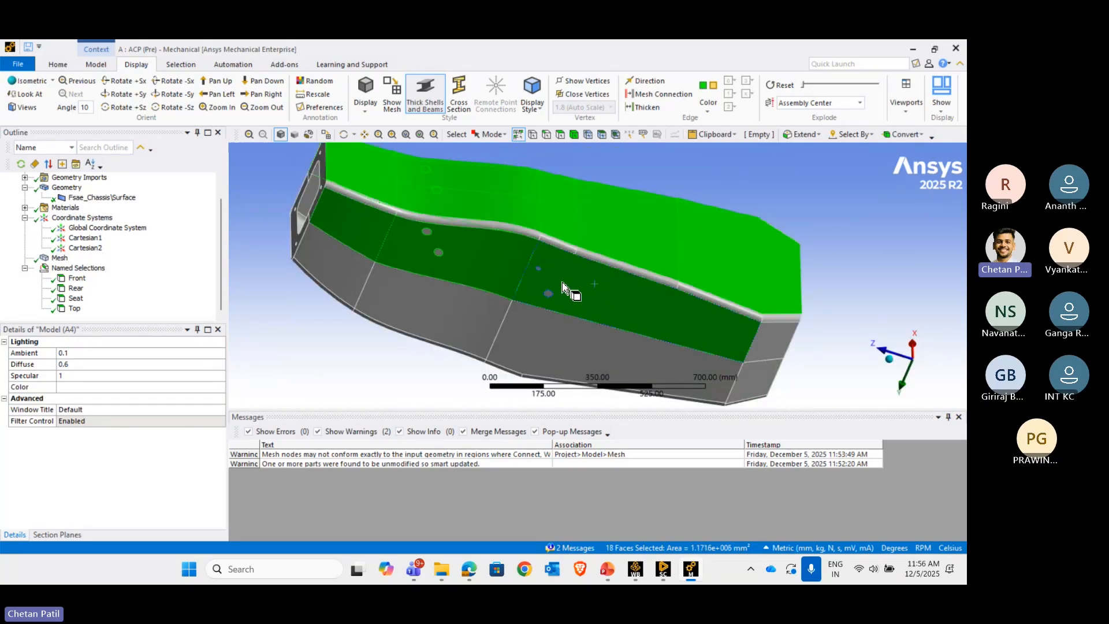
middle_click_drag(581, 241, 560, 267)
left_click(627, 270, "ctrl")
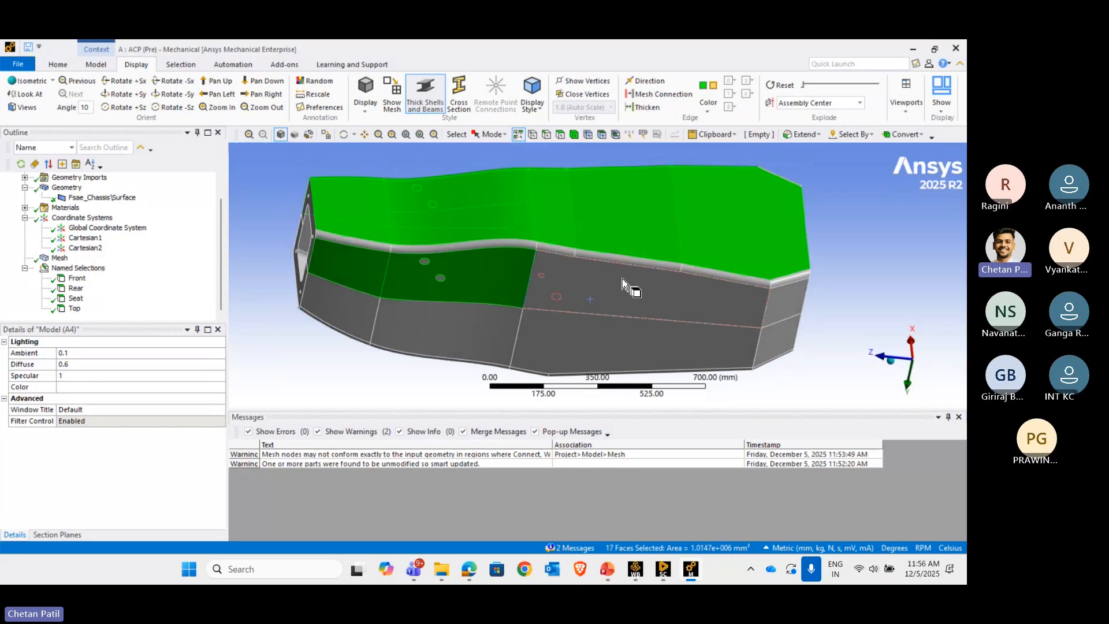
- Add the floor edge fillets along the opposite side and the two circular patches in its lower front face
left_click(632, 260, "ctrl")
left_click(706, 276, "ctrl")
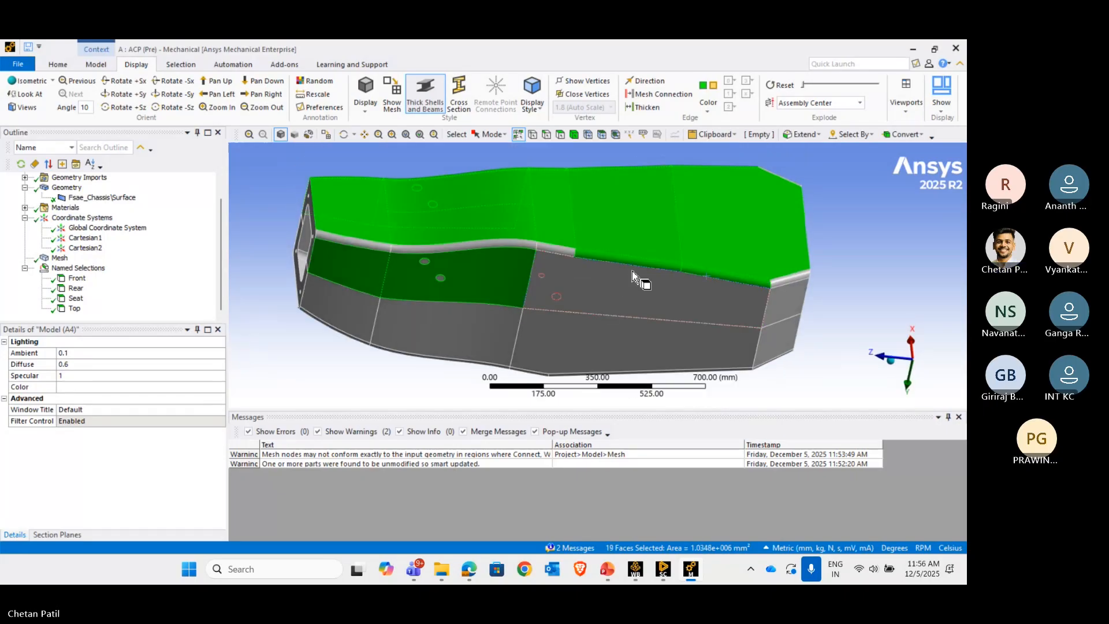
left_click(570, 255, "ctrl")
left_click(421, 248, "ctrl")
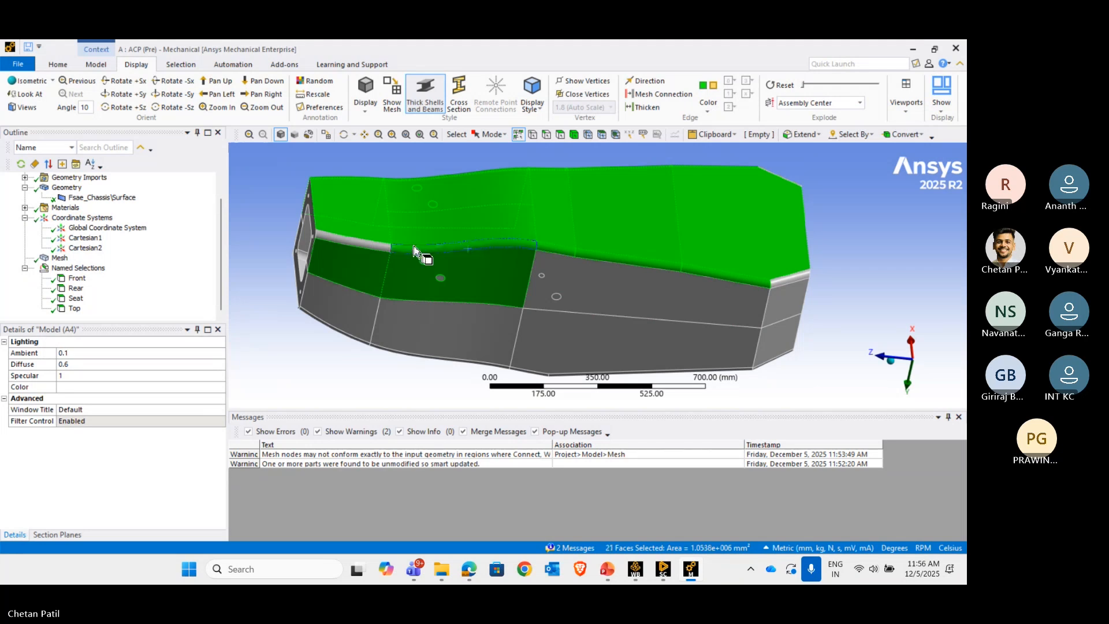
left_click(373, 249, "ctrl")
scroll(470, 266, "up", 3)
scroll(465, 282, "down", 1)
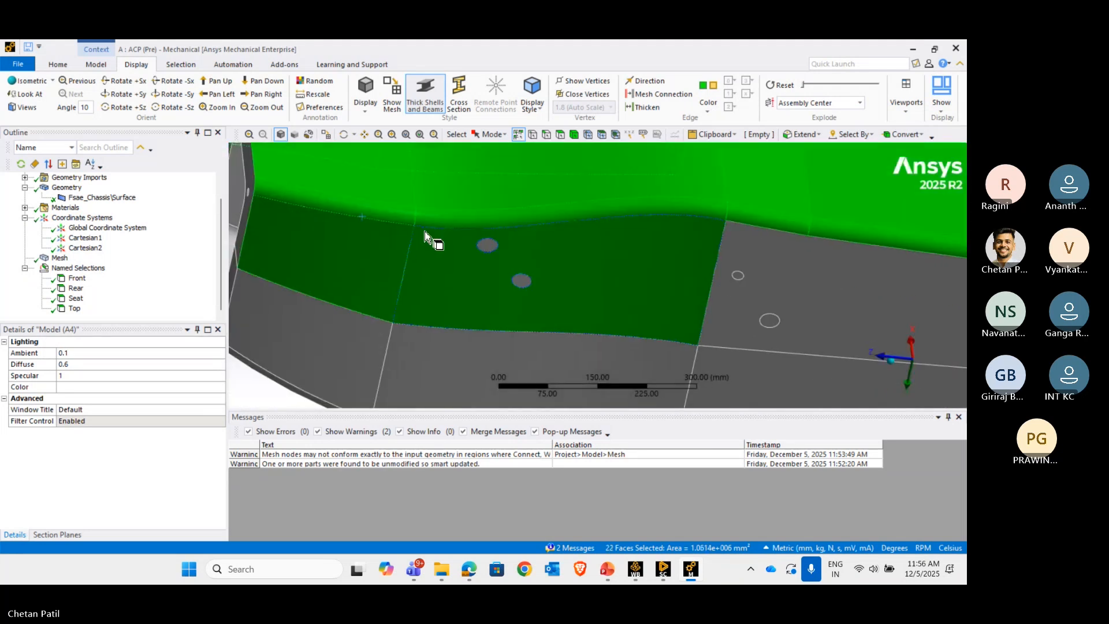
left_click(487, 247, "ctrl")
left_click(522, 282, "ctrl")
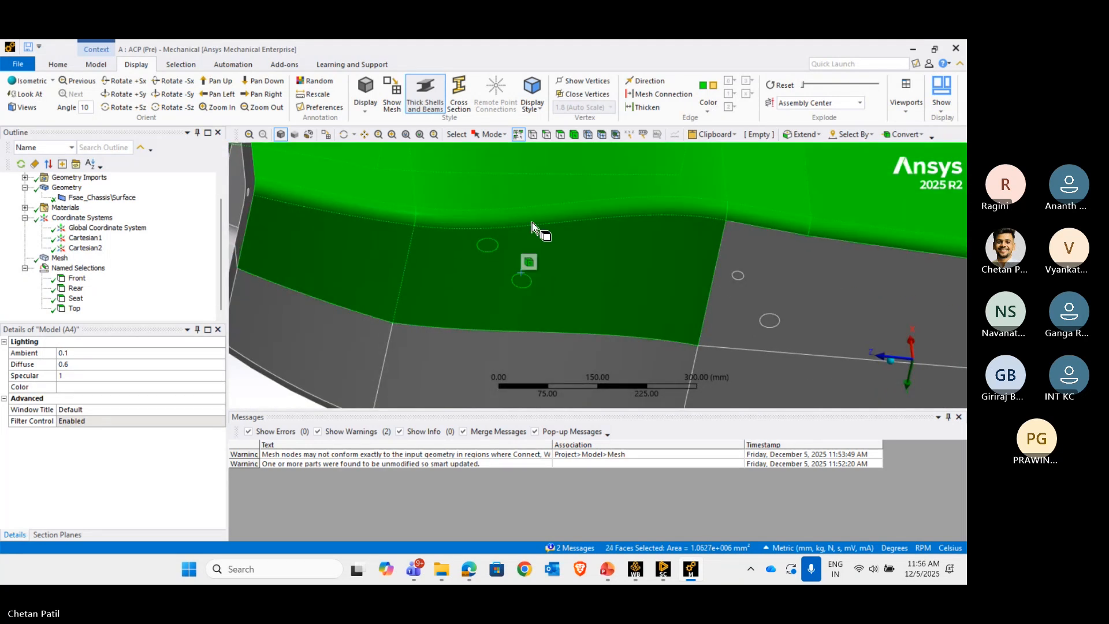
- Inspect the selected floor, lower side faces and edge fillets from several angles for completeness
scroll(537, 231, "down", 2)
middle_click_drag(577, 193, 607, 309)
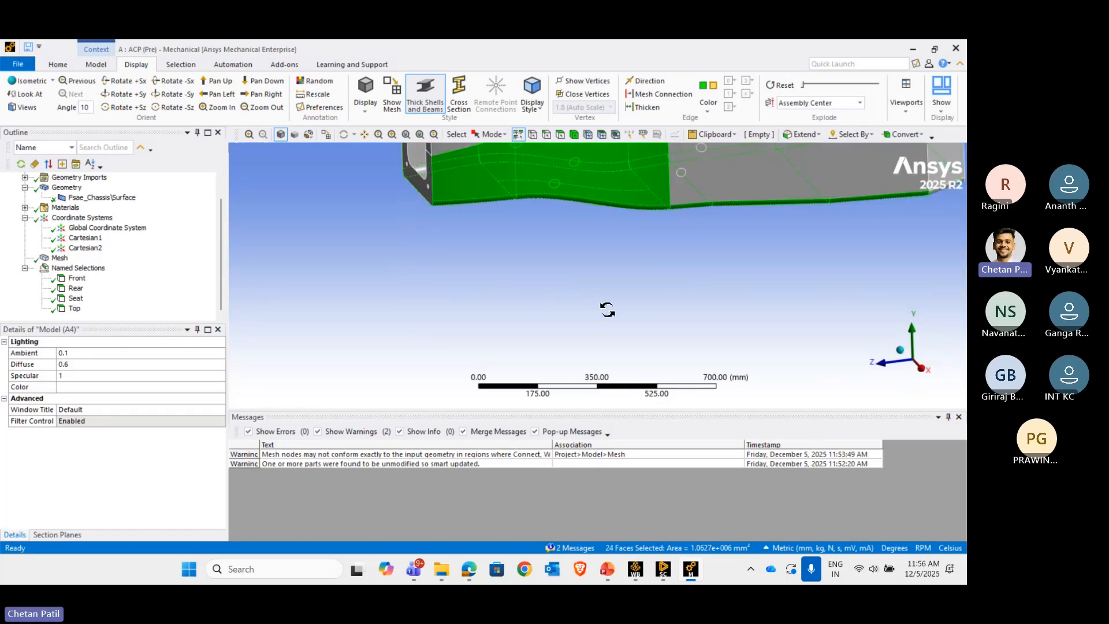
scroll(539, 209, "down", 2)
middle_click_drag(684, 248, 630, 293)
scroll(565, 246, "down", 2)
scroll(564, 247, "down", 2)
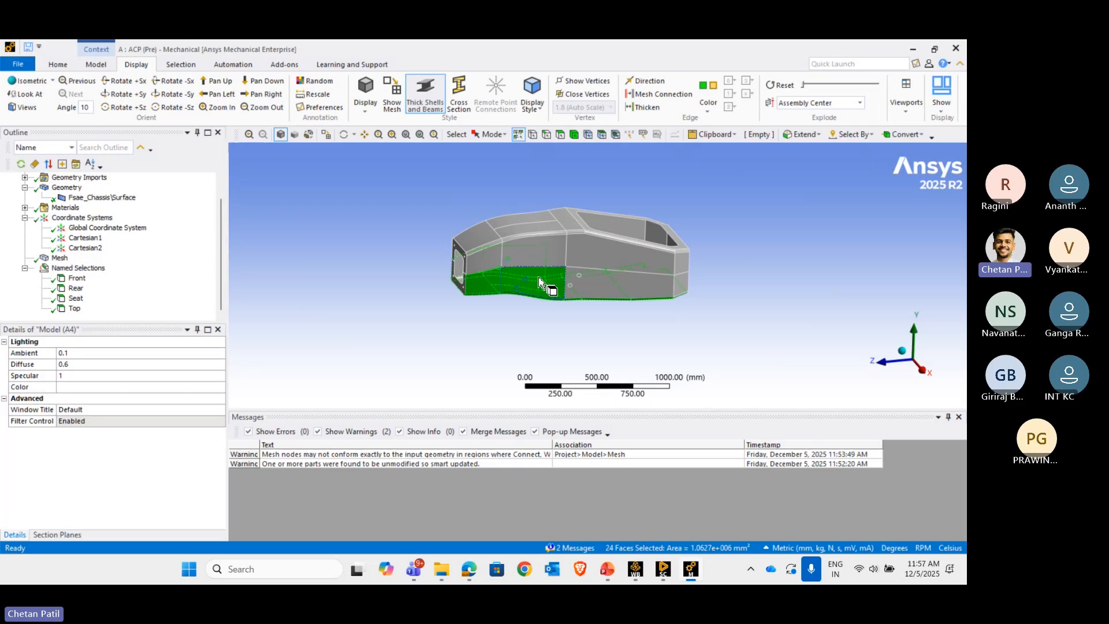
scroll(540, 279, "up", 2)
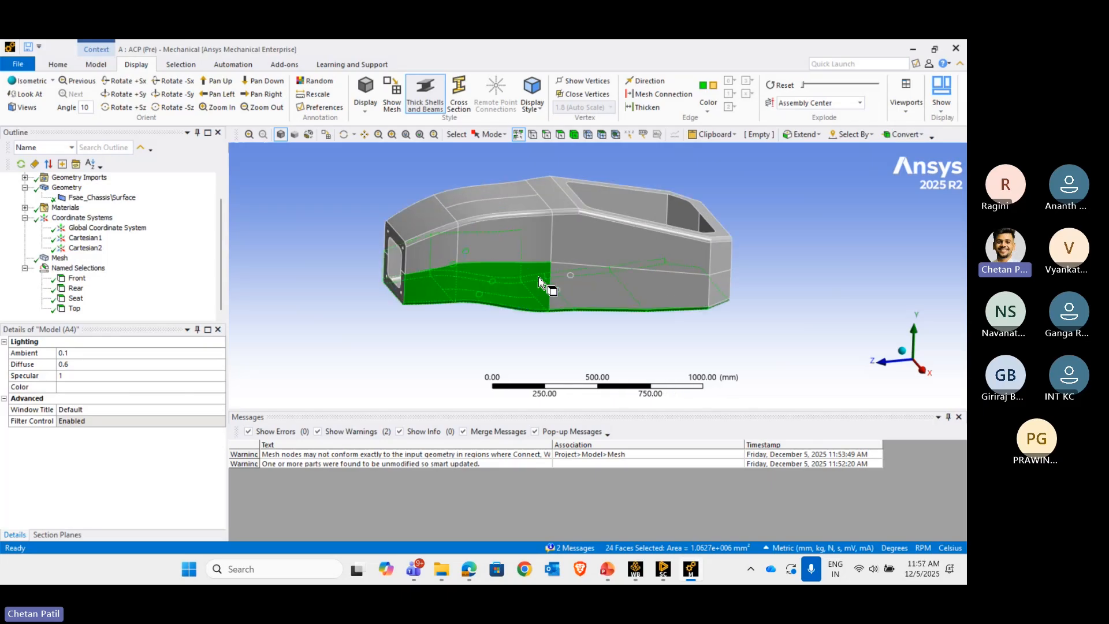
middle_click_drag(540, 285, 547, 233)
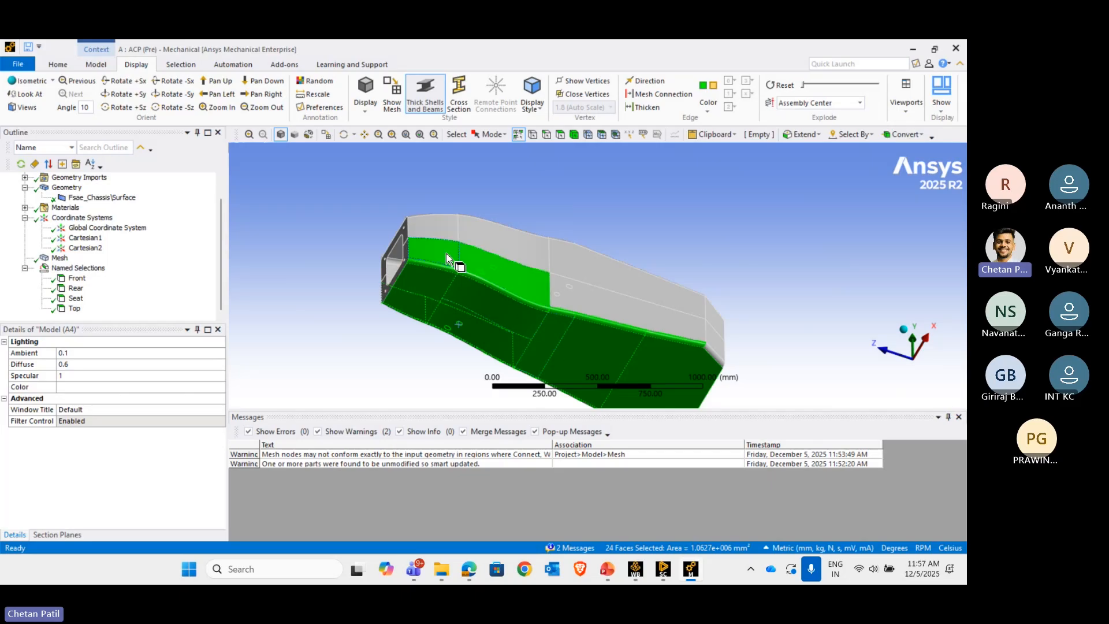
scroll(490, 276, "down", 2)
middle_click_drag(489, 298, 549, 356)
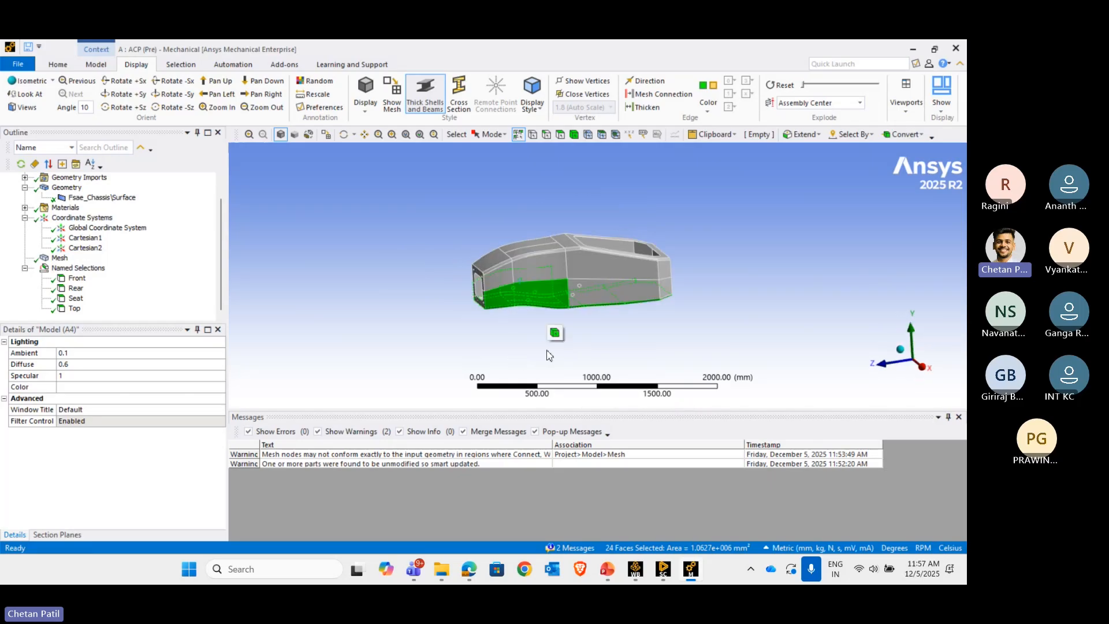
scroll(573, 295, "up", 2)
middle_click_drag(573, 295, 501, 321, "ctrl")
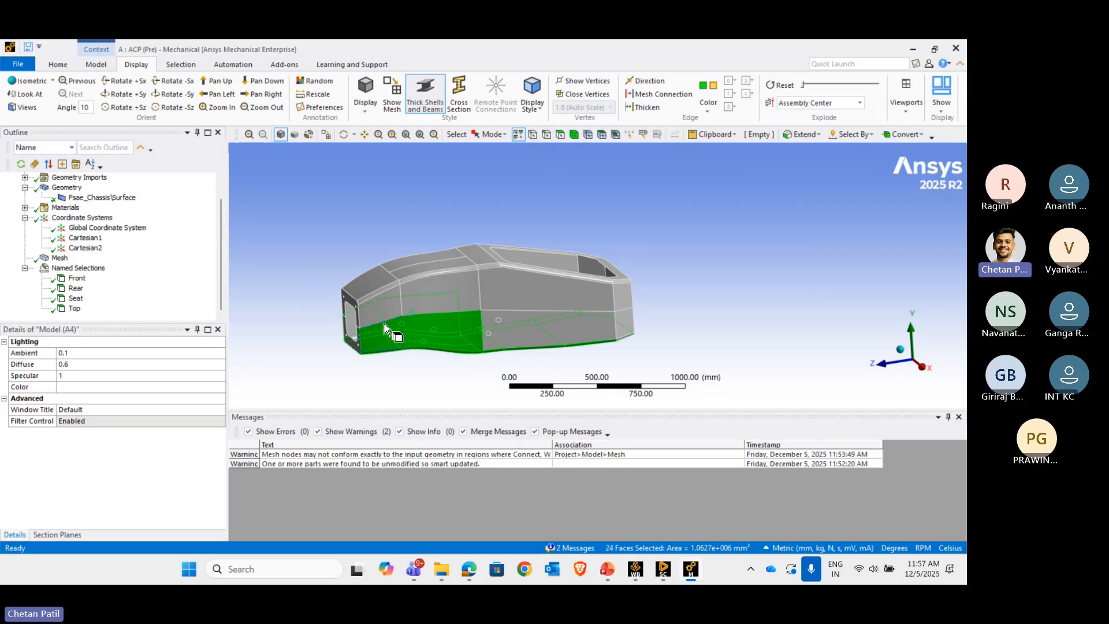
- Save the selected faces as a named selection called Bottom and clear the selection
type("n")
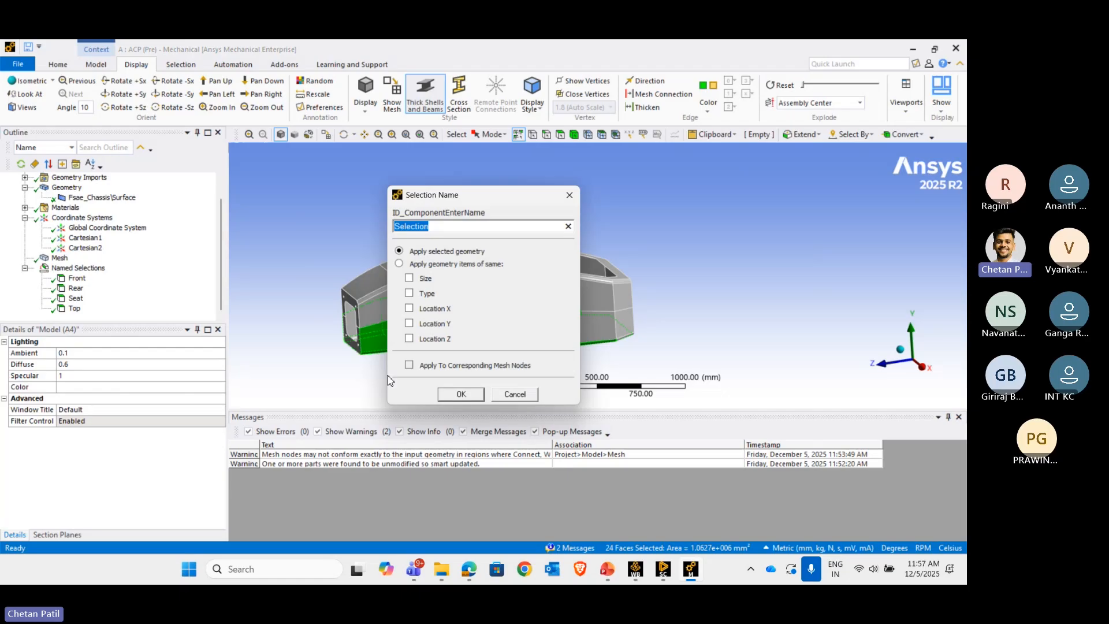
type("Top")
key("BackSpace")
key("BackSpace")
key("BackSpace")
type("Bottom")
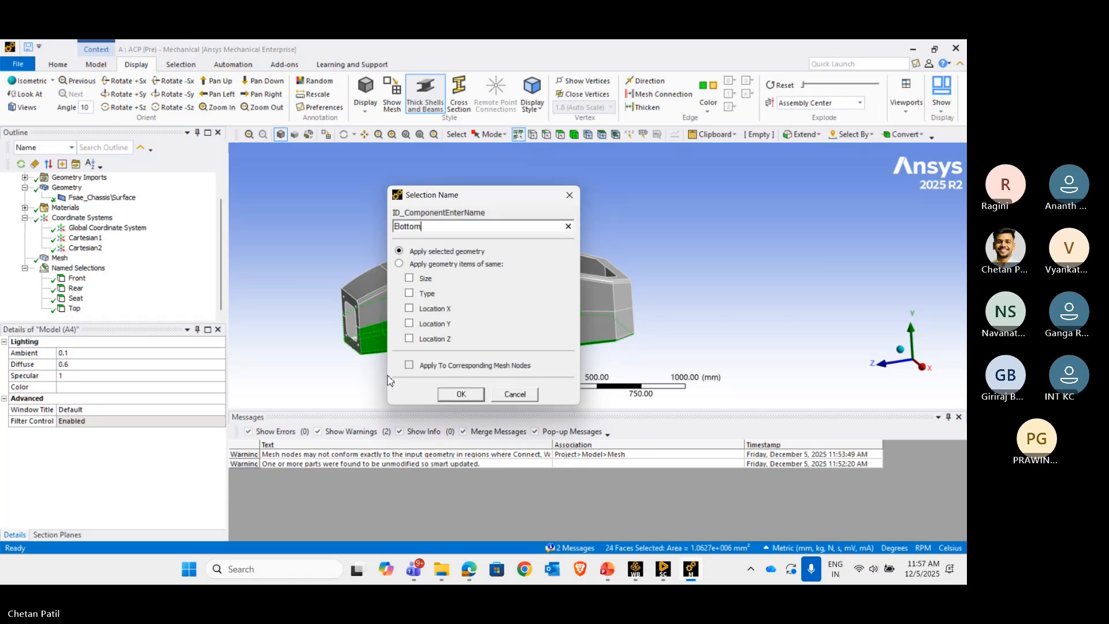
key("Return")
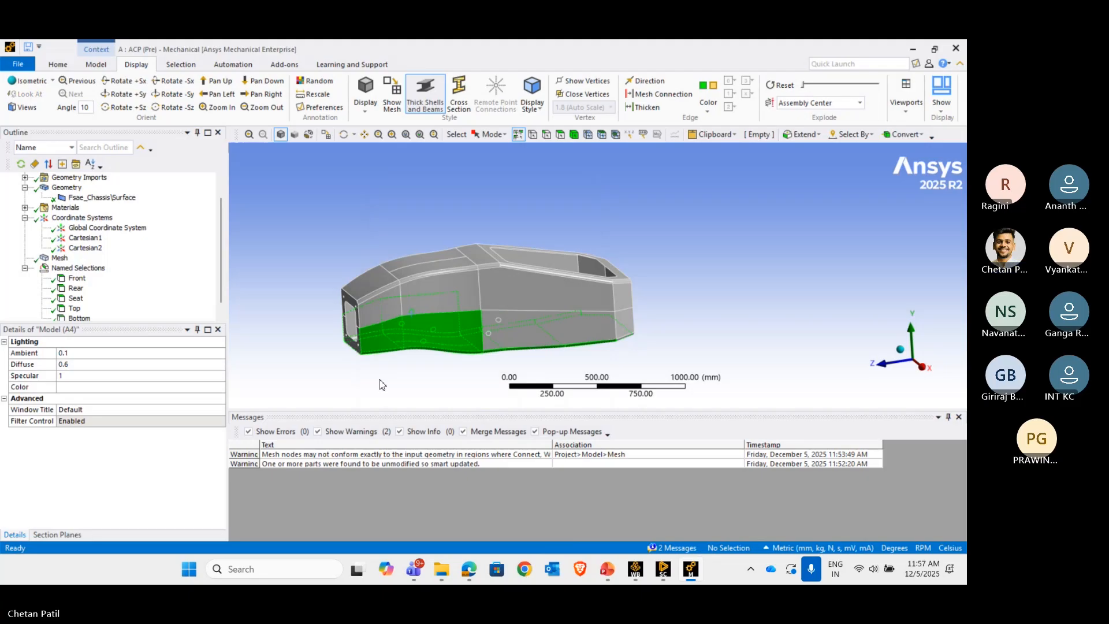
left_click(380, 379)
- Create a named selection called "Left top panel" from the long upper side face beside the cockpit
scroll(413, 317, "up", 3)
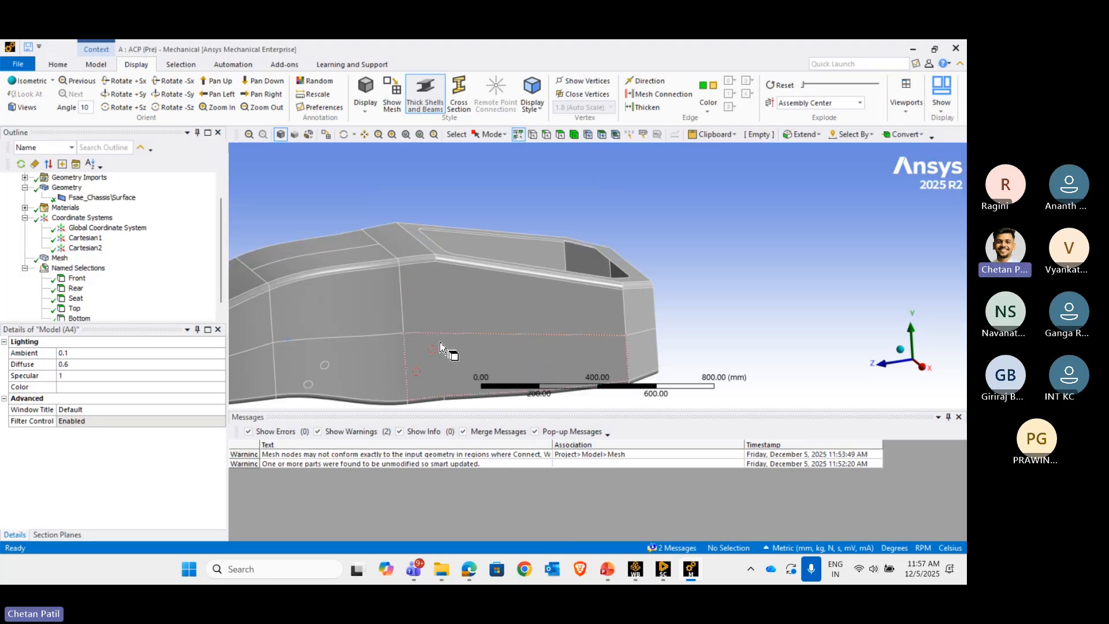
middle_click_drag(440, 341, 444, 240, "ctrl")
left_click(482, 217)
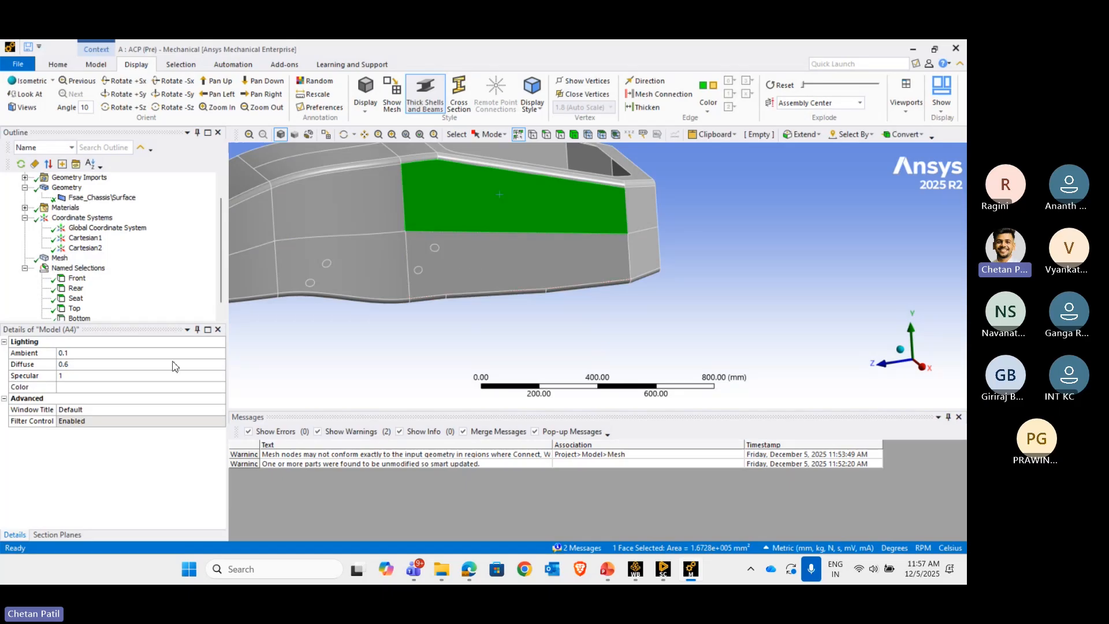
type("n")
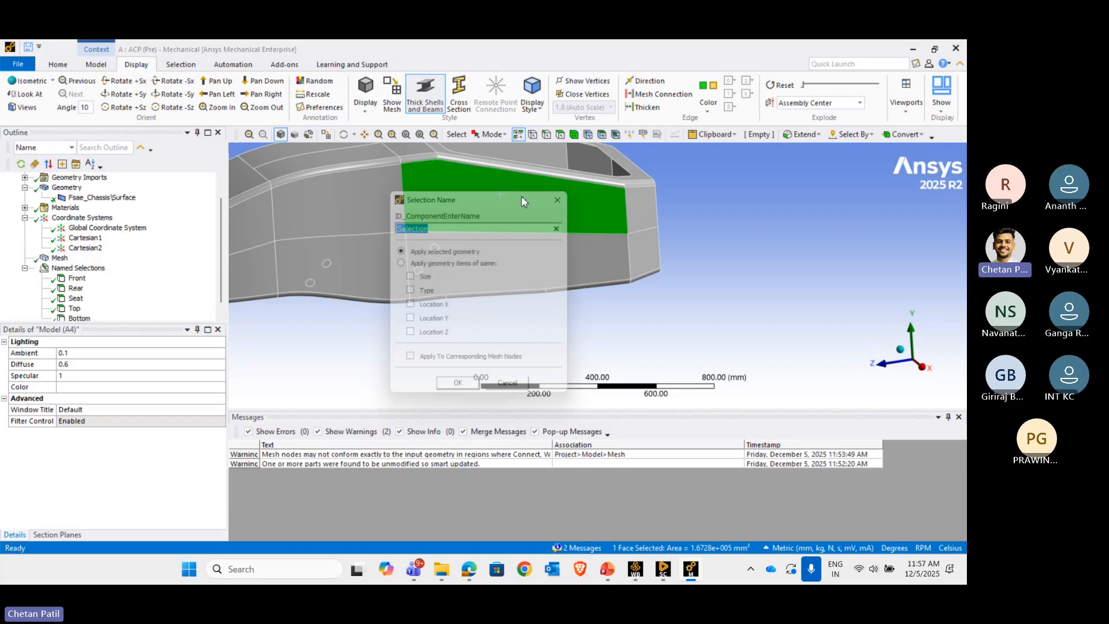
type("Left top pane")
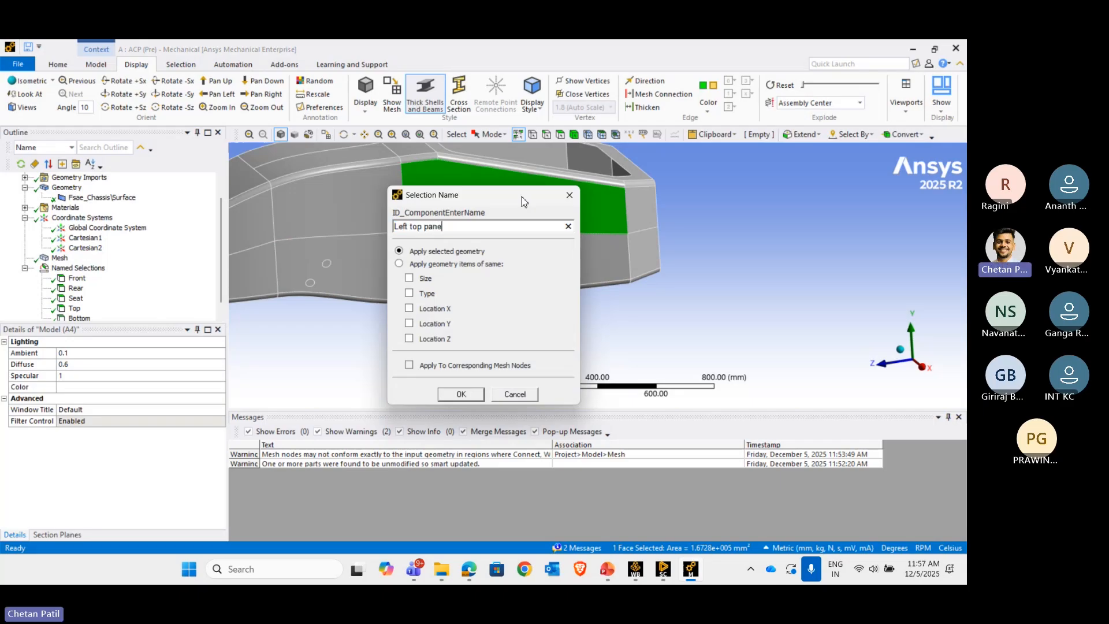
type("l")
key("Return")
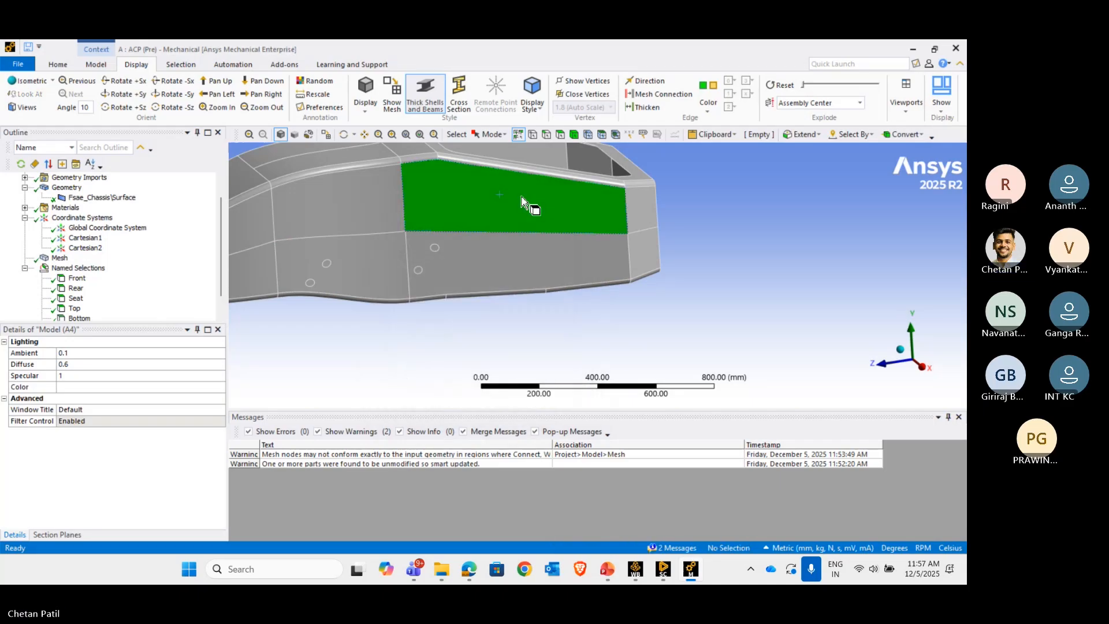
- Create a named selection called "Left bottom Panel" from the long lower side face beside the cockpit and its two circular patches
left_click(437, 250)
left_click(421, 273, "ctrl")
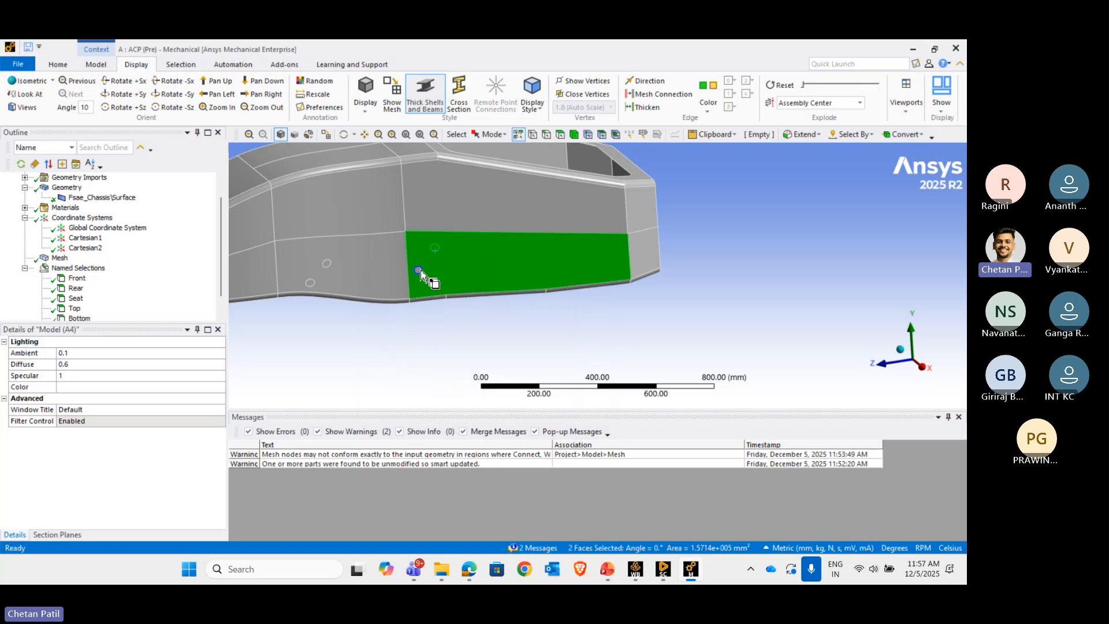
left_click(480, 295, "ctrl")
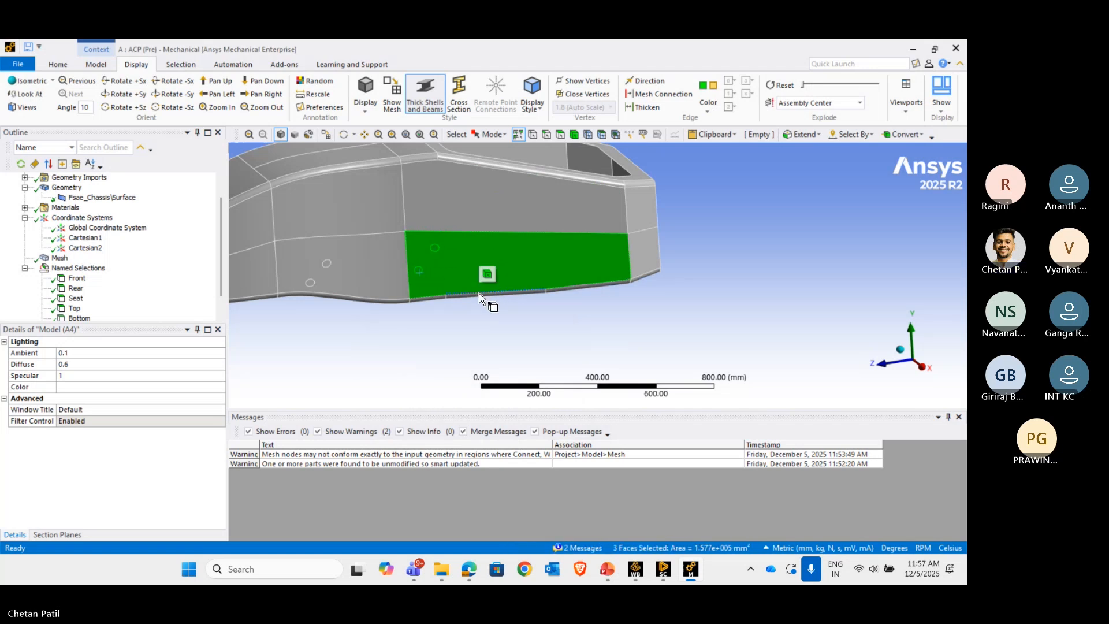
type("n")
type("Le")
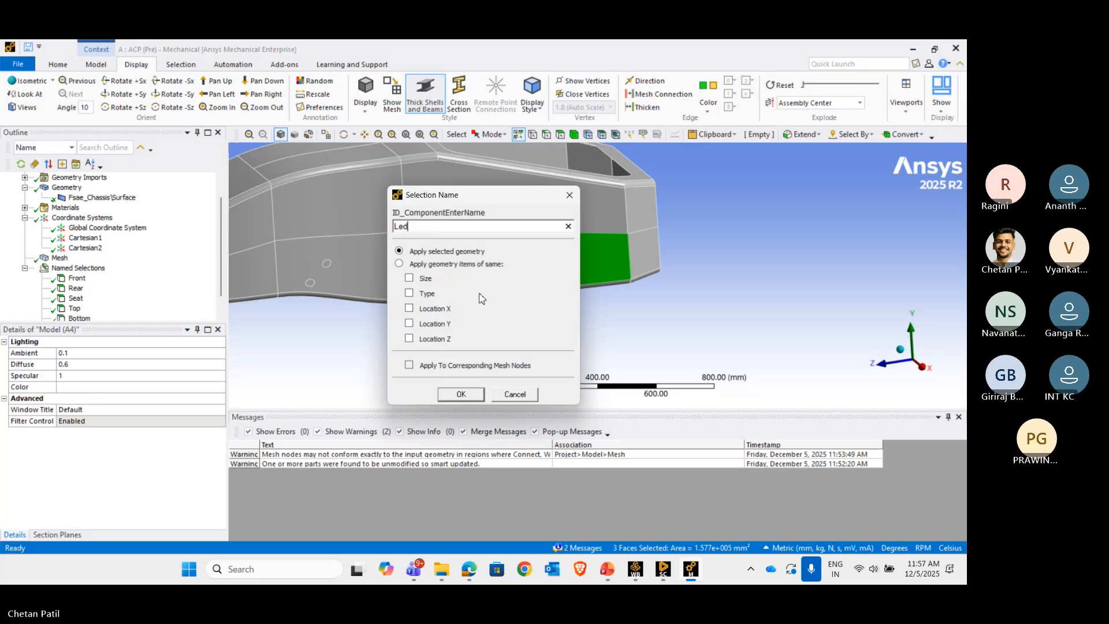
type("ft ")
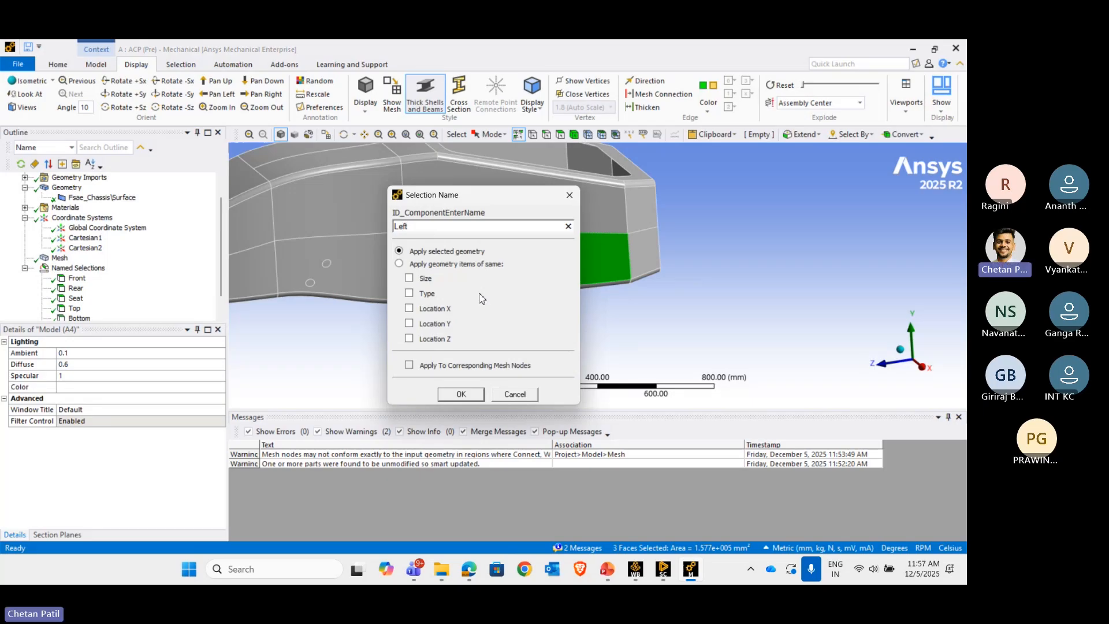
type("bottom Panel")
key("Return")
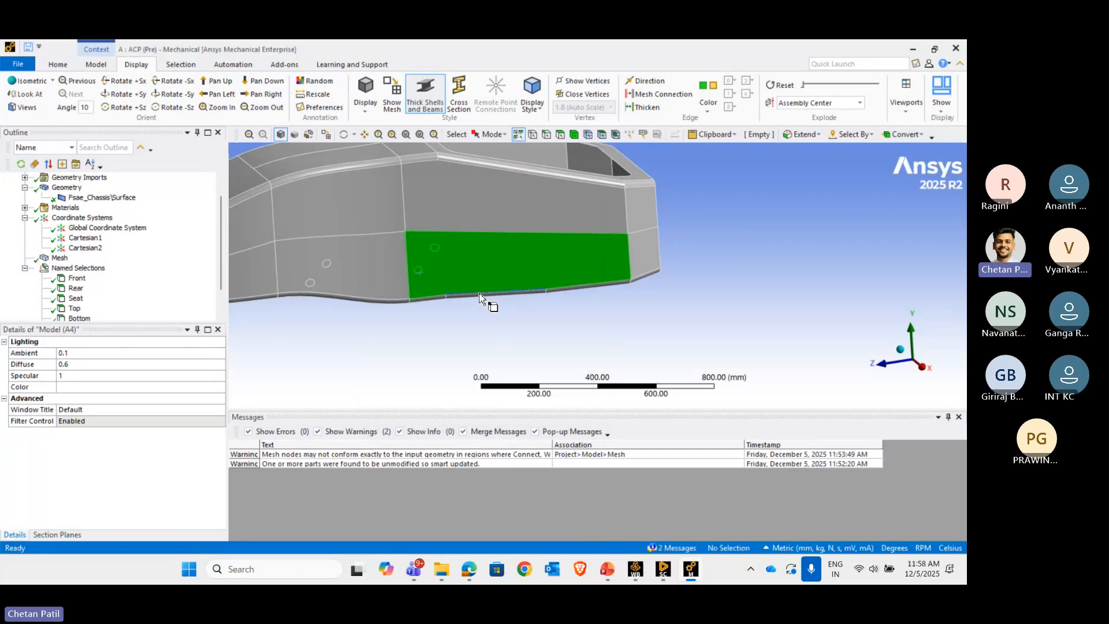
- Create a named selection called "Right Top Panel" from the long upper side face beside the cockpit on the opposite side
middle_click_drag(480, 298, 900, 292)
scroll(391, 306, "up", 2)
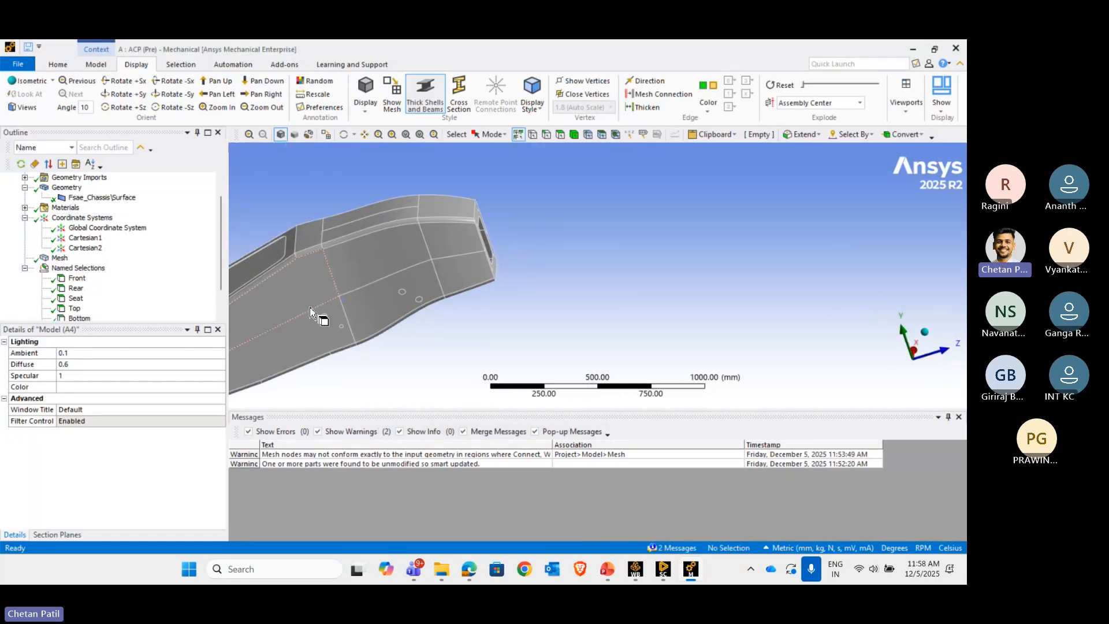
middle_click_drag(311, 306, 550, 265, "ctrl")
scroll(453, 283, "up", 3)
left_click(454, 283)
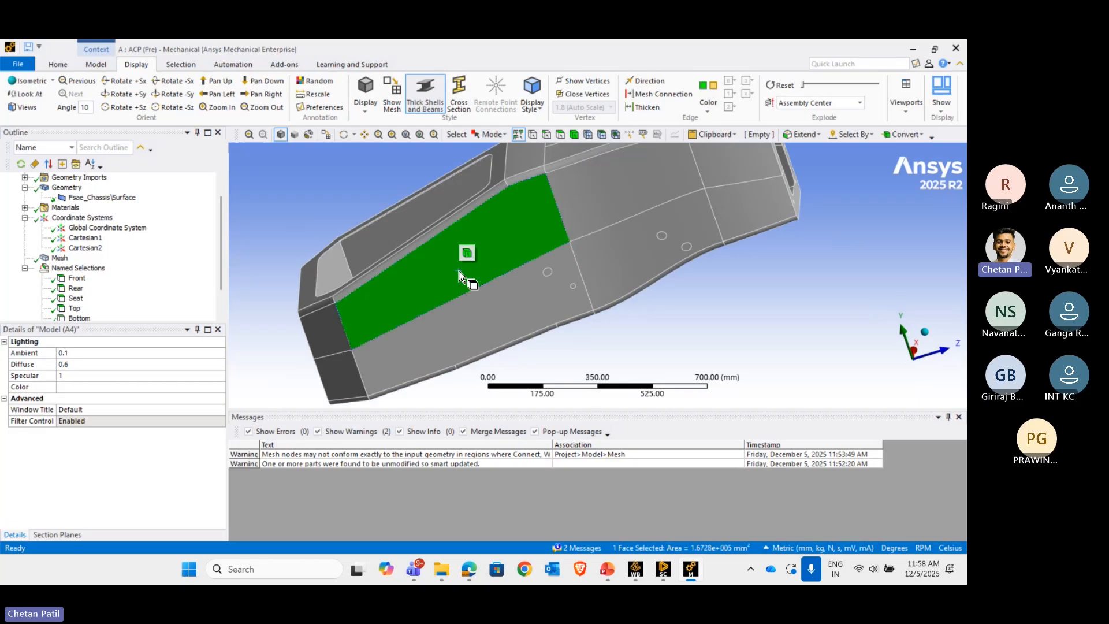
type("n")
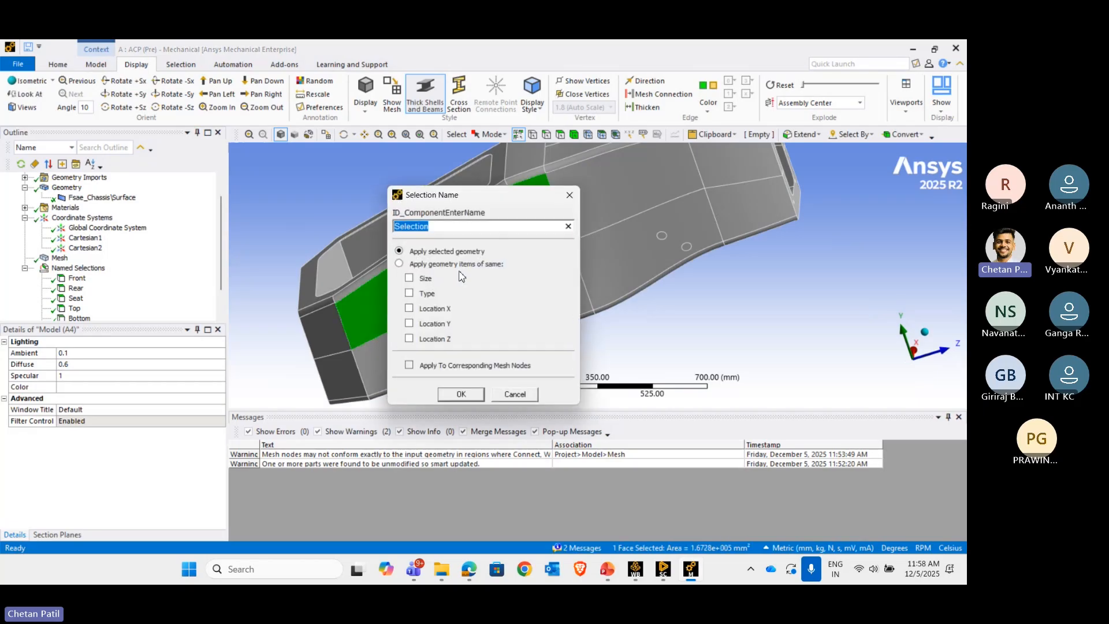
type("Ro")
type("i")
type("ght Top ")
type("Panel")
key("Return")
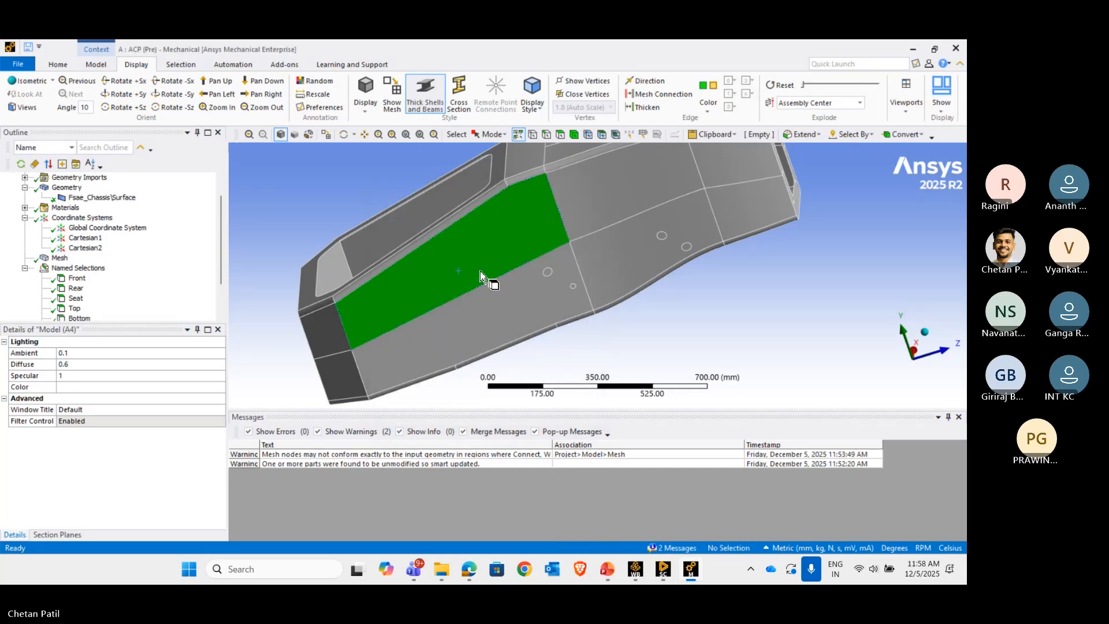
- Create a named selection called "Right Bottom Panel" from the long lower side face beside the cockpit and its two circular patches
left_click(549, 267)
scroll(549, 262, "up", 3)
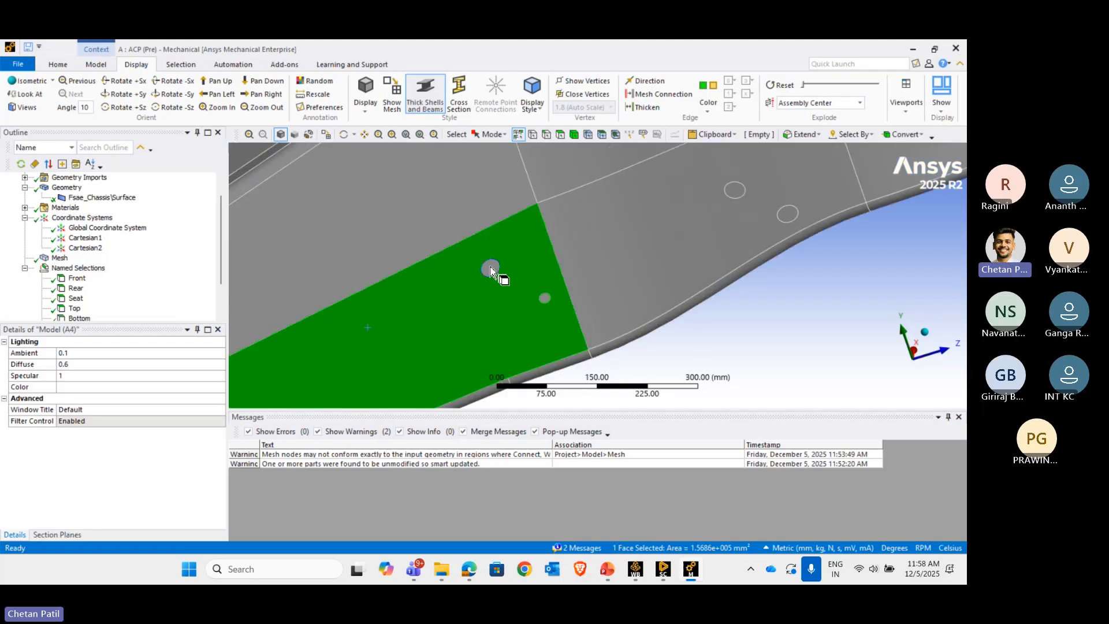
left_click(491, 269, "ctrl")
left_click(547, 300, "ctrl")
type("n")
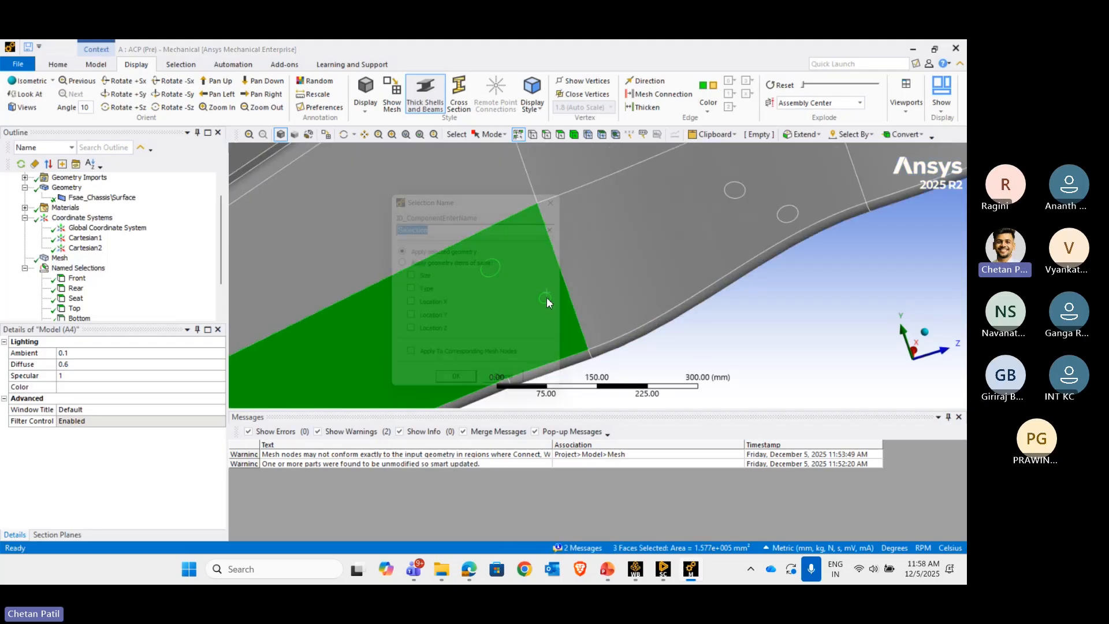
type("Righ")
type("t ")
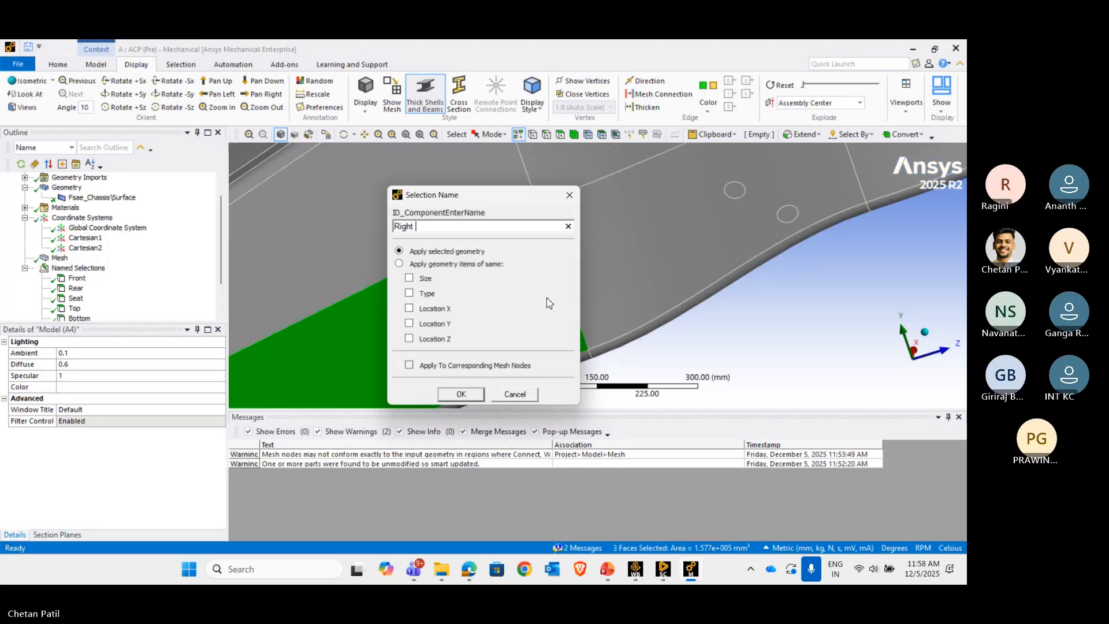
type("Bottom Panel")
key("Return")
- Select the four large upper and lower side faces on the chassis's left side, beside and behind the cockpit's widest section
scroll(562, 296, "down", 5)
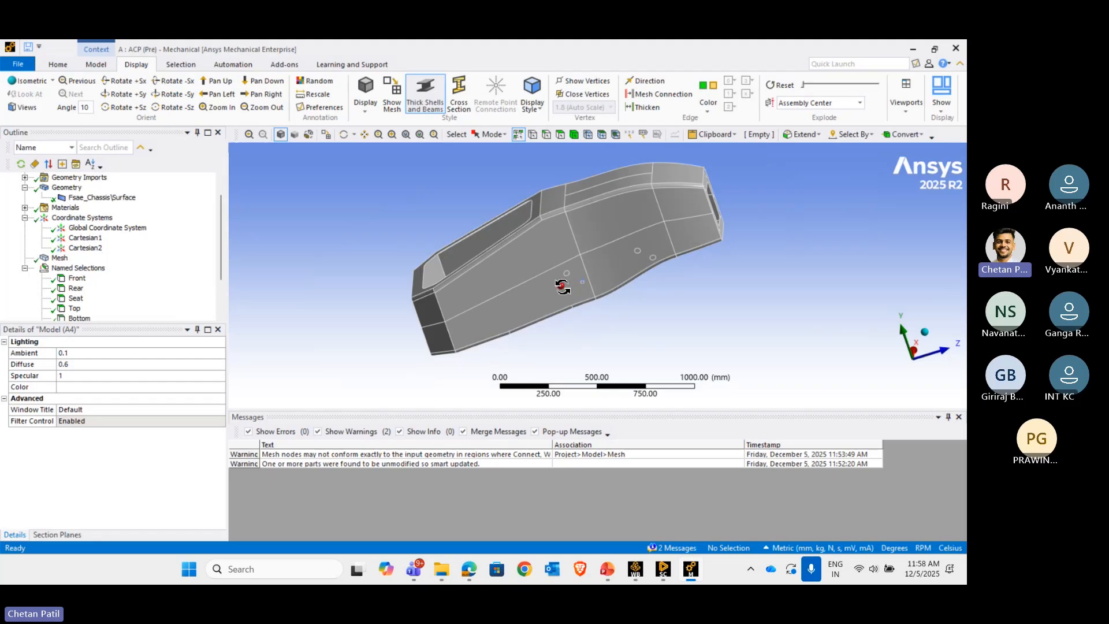
middle_click_drag(563, 287, 619, 339)
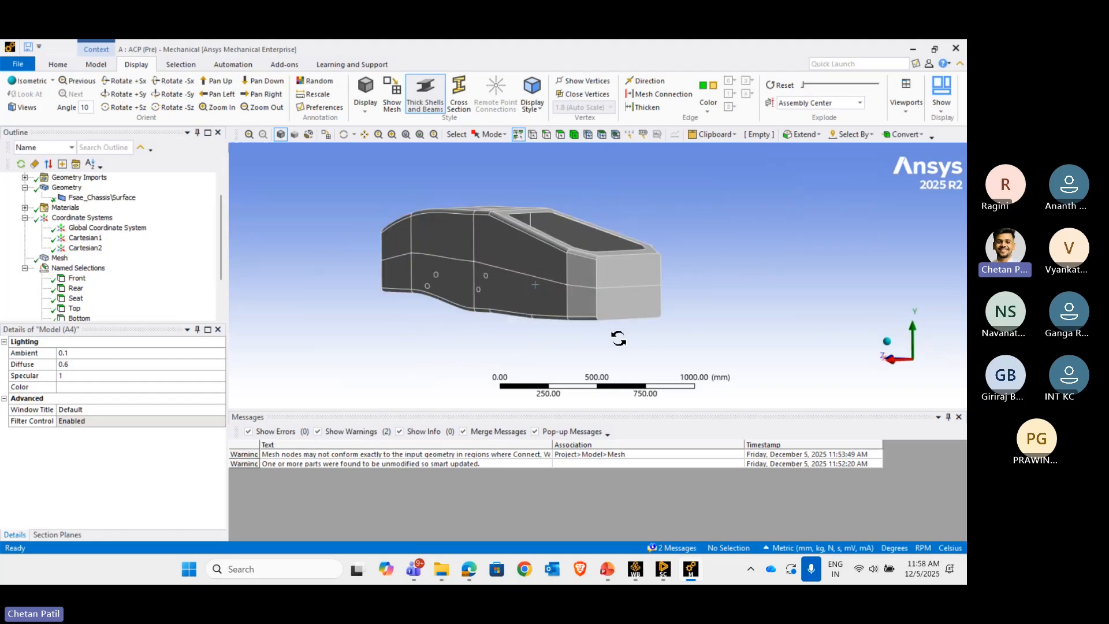
scroll(178, 299, "down", 2)
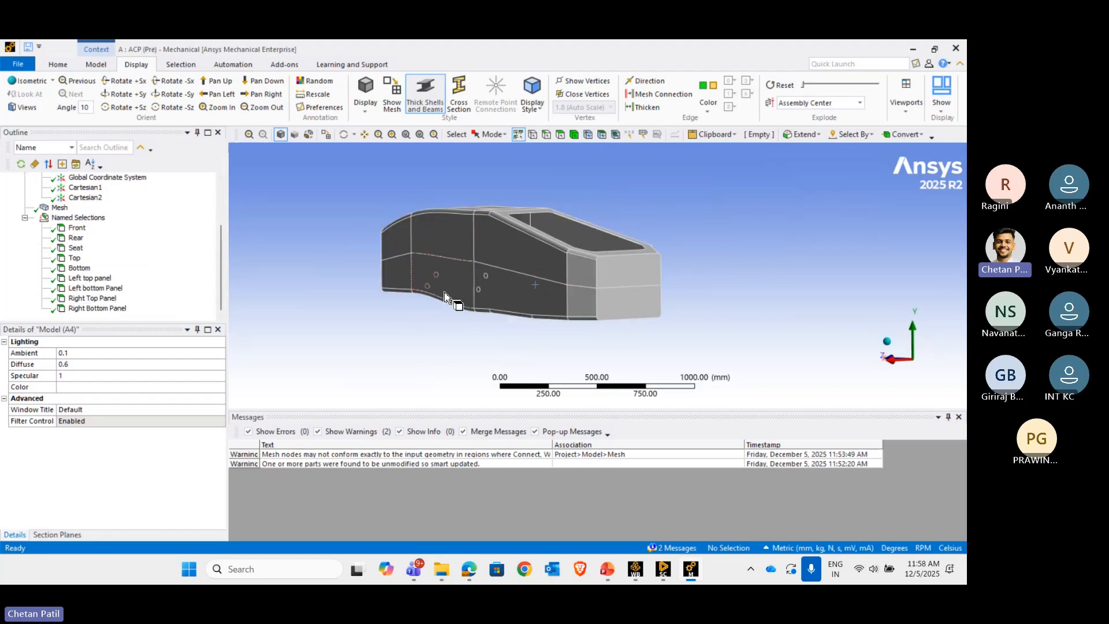
scroll(520, 292, "up", 2)
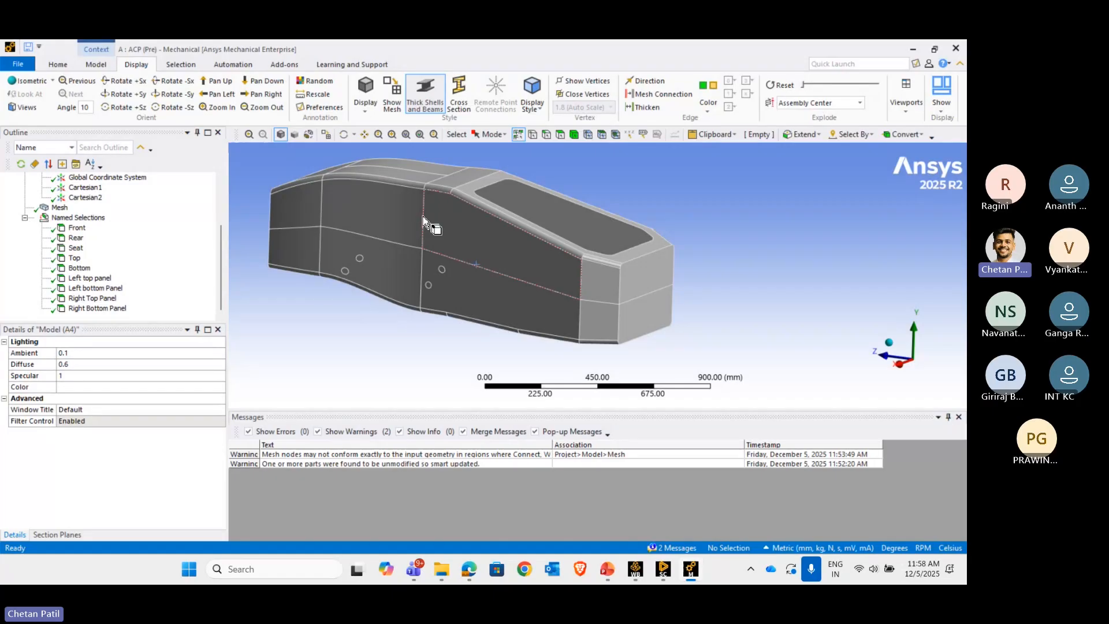
left_click(400, 224)
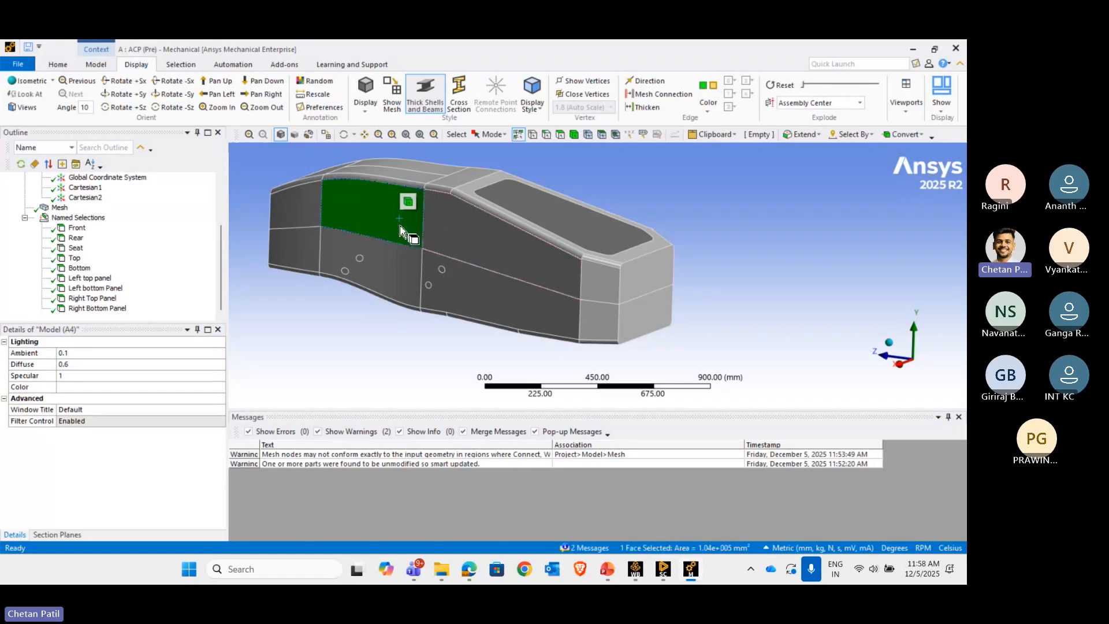
left_click(385, 266, "ctrl")
left_click(471, 231, "ctrl")
left_click(477, 296, "ctrl")
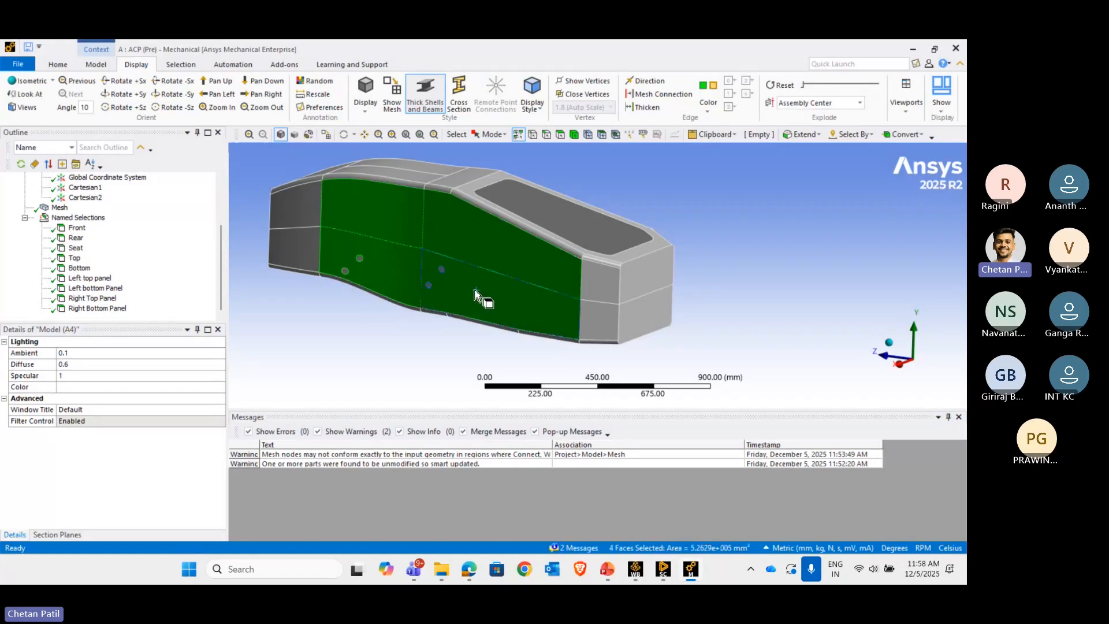
- Add the two angled corner faces and the two flat end faces at the closed cockpit end to the selection
scroll(441, 252, "up", 3)
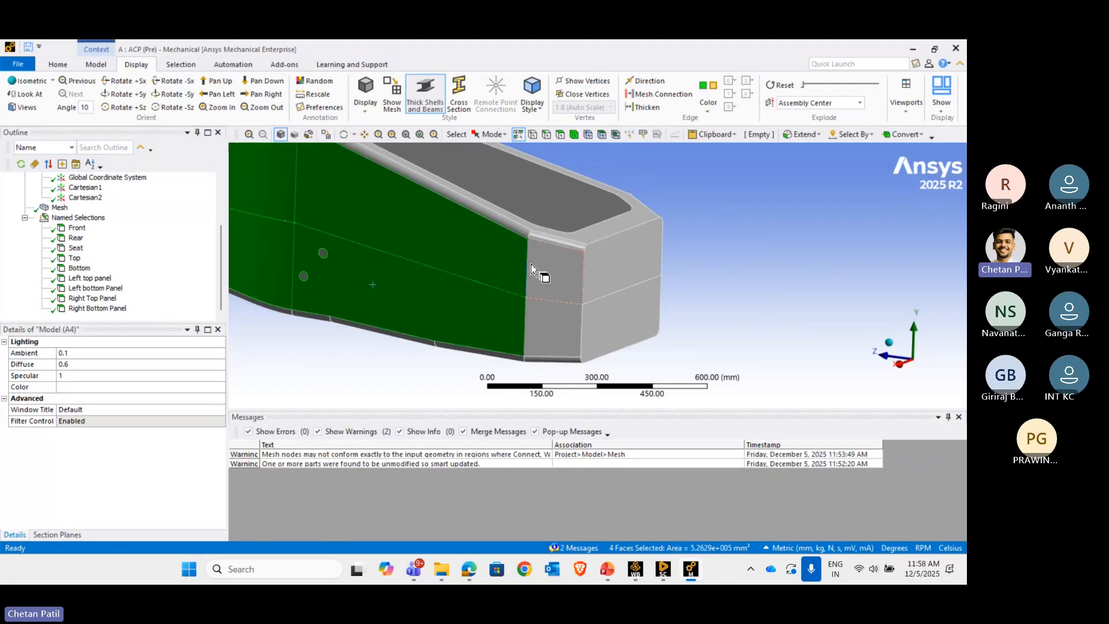
left_click(538, 274, "ctrl")
left_click(554, 332, "ctrl")
left_click(604, 283, "ctrl")
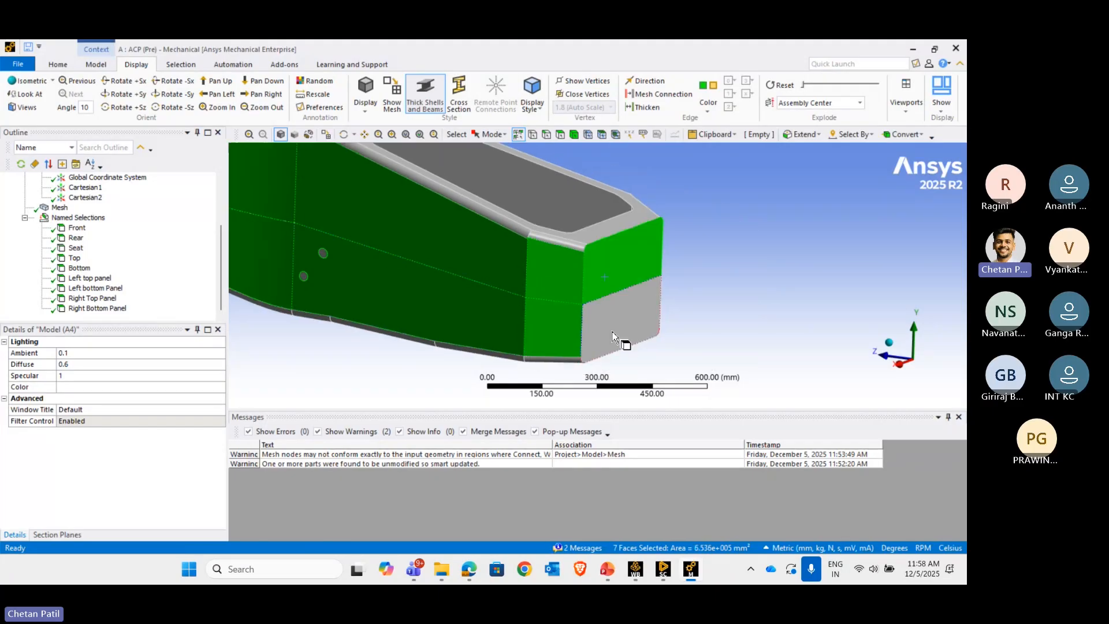
left_click(606, 322, "ctrl")
- Add the right side's two angled corner faces and the long upper and lower faces beside the cockpit to the selection
middle_click_drag(606, 321, 378, 302)
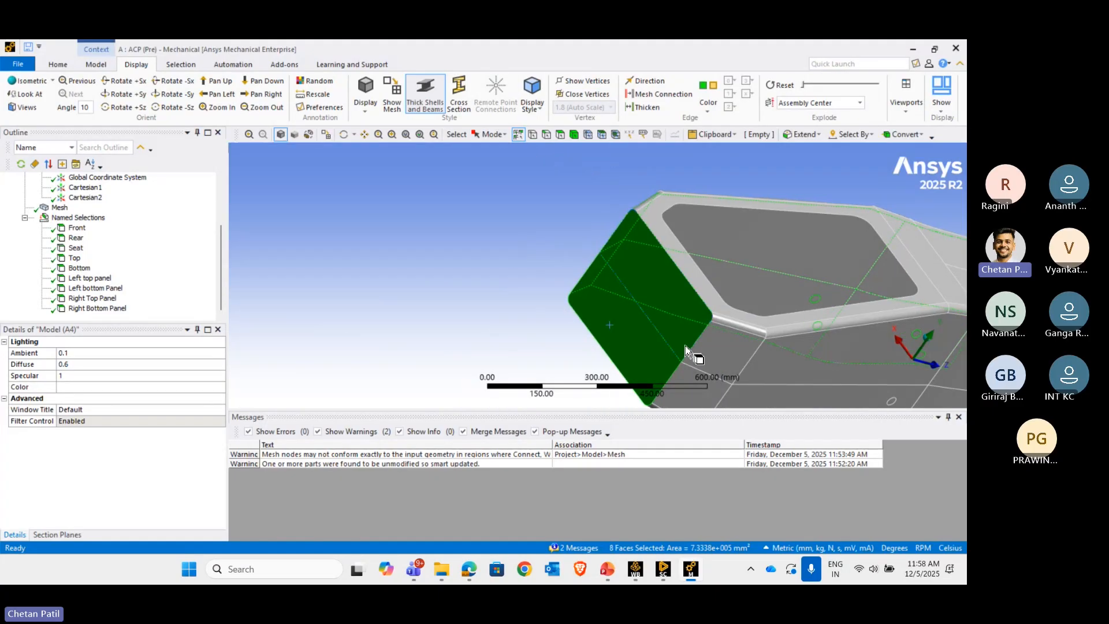
left_click(718, 334, "ctrl")
middle_click_drag(718, 334, 377, 198)
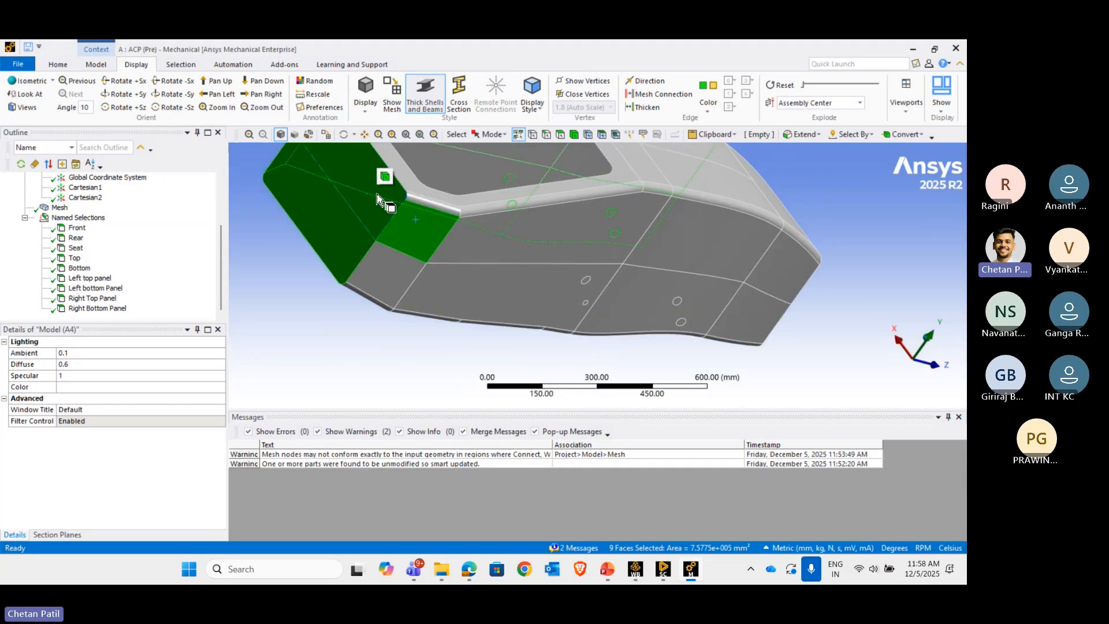
left_click(383, 250, "ctrl")
left_click(498, 243, "ctrl")
left_click(479, 297, "ctrl")
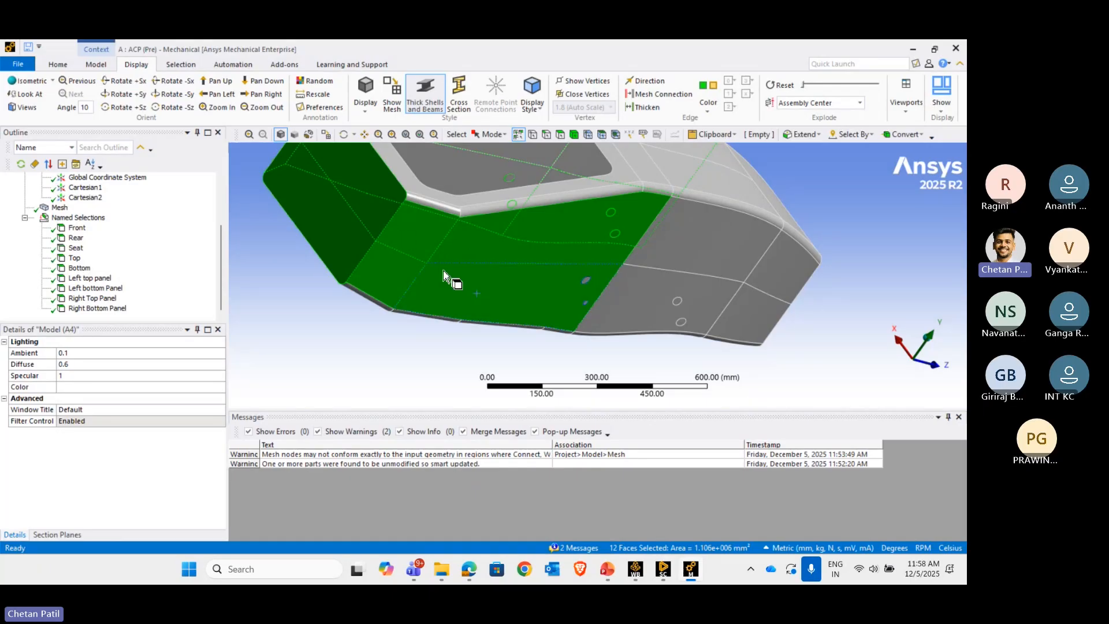
- Extend the selection with the upper and lower right side faces adjoining the long cockpit panels
middle_click_drag(443, 277, 519, 254)
scroll(450, 260, "up", 3)
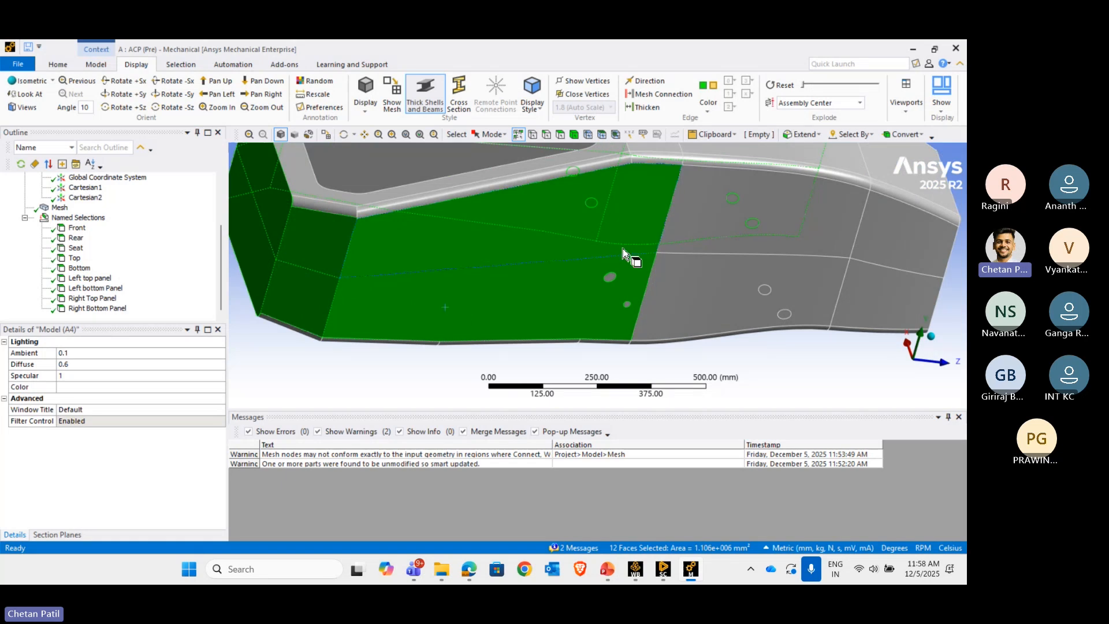
scroll(531, 289, "down", 2)
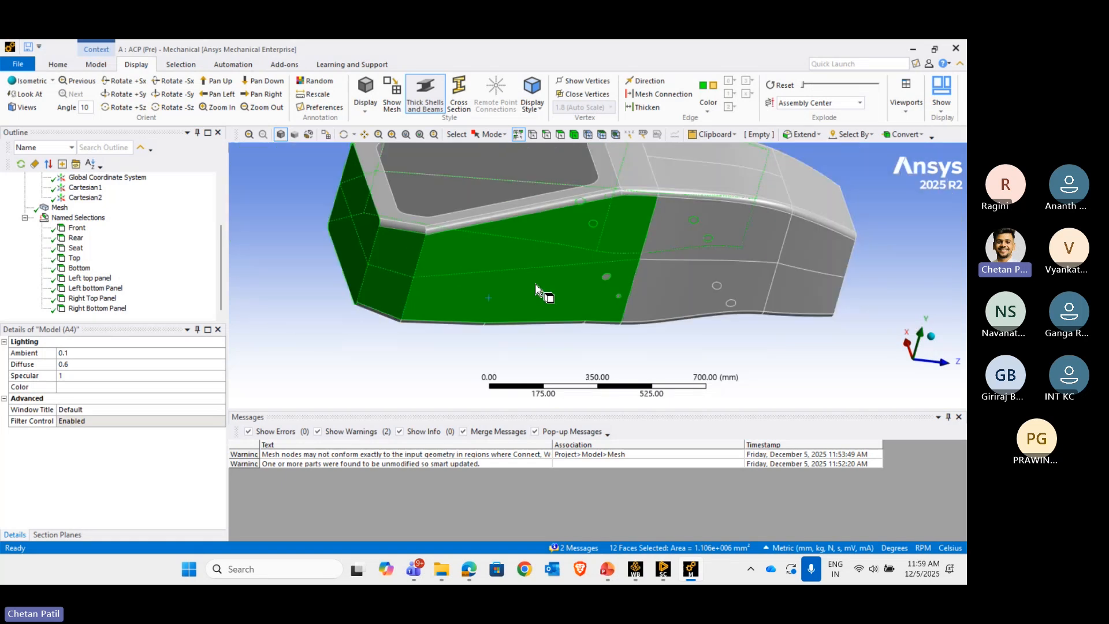
left_click(715, 245, "ctrl")
left_click(676, 281, "ctrl")
scroll(676, 282, "down", 2)
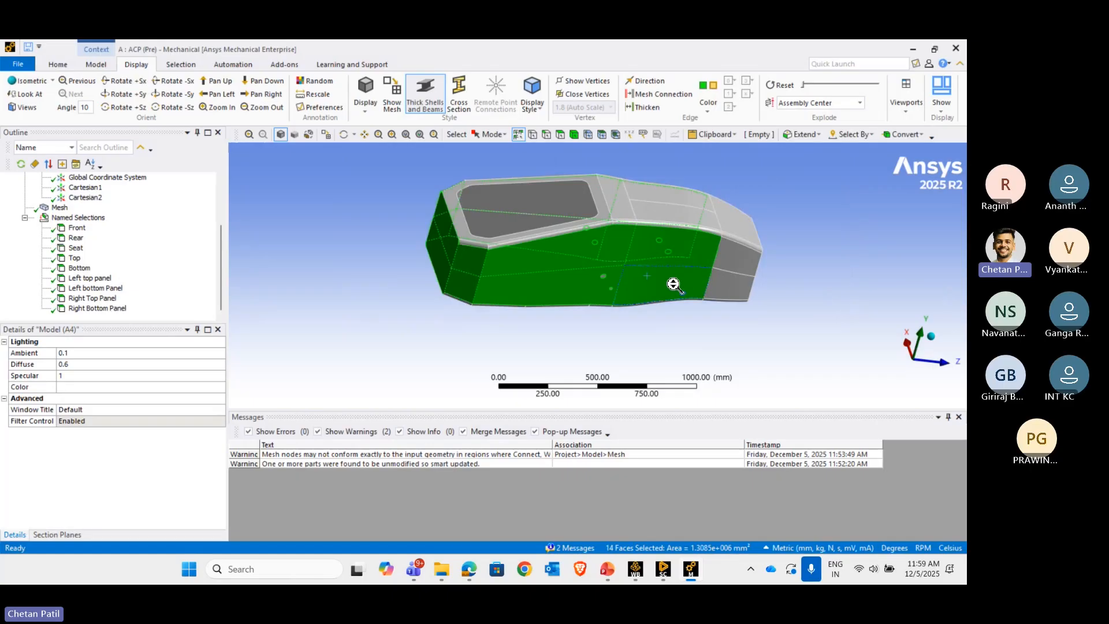
- Add the right upper edge fillets beside the cockpit, including the short transition and angled corner pieces, to the selection
middle_click_drag(674, 284, 703, 295)
scroll(607, 240, "up", 3)
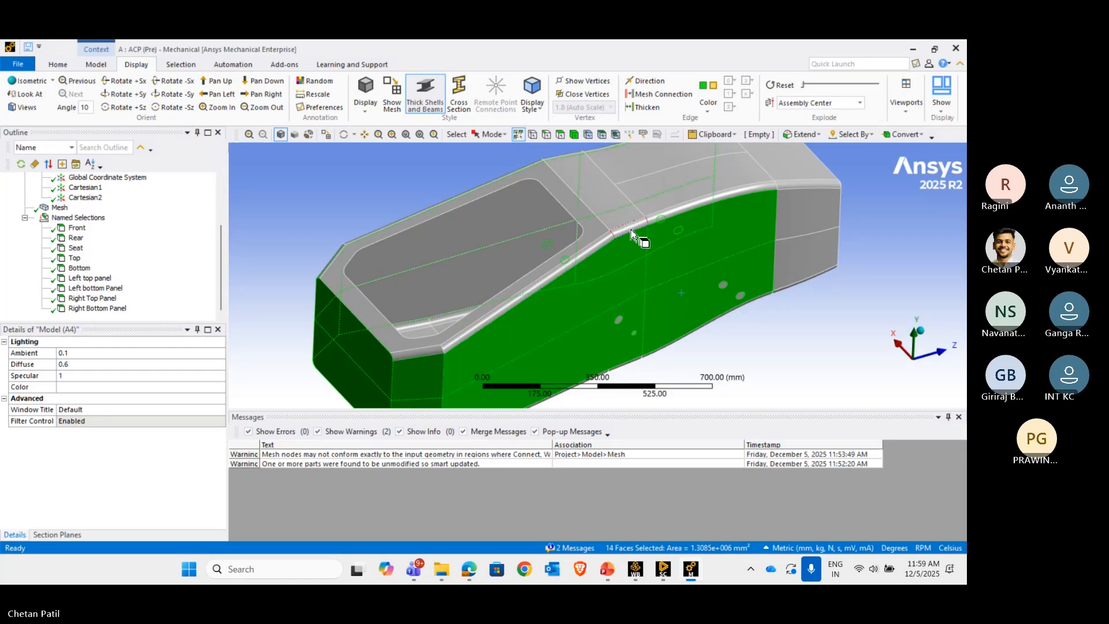
left_click(631, 233, "ctrl")
left_click(594, 255, "ctrl")
left_click(434, 352, "ctrl")
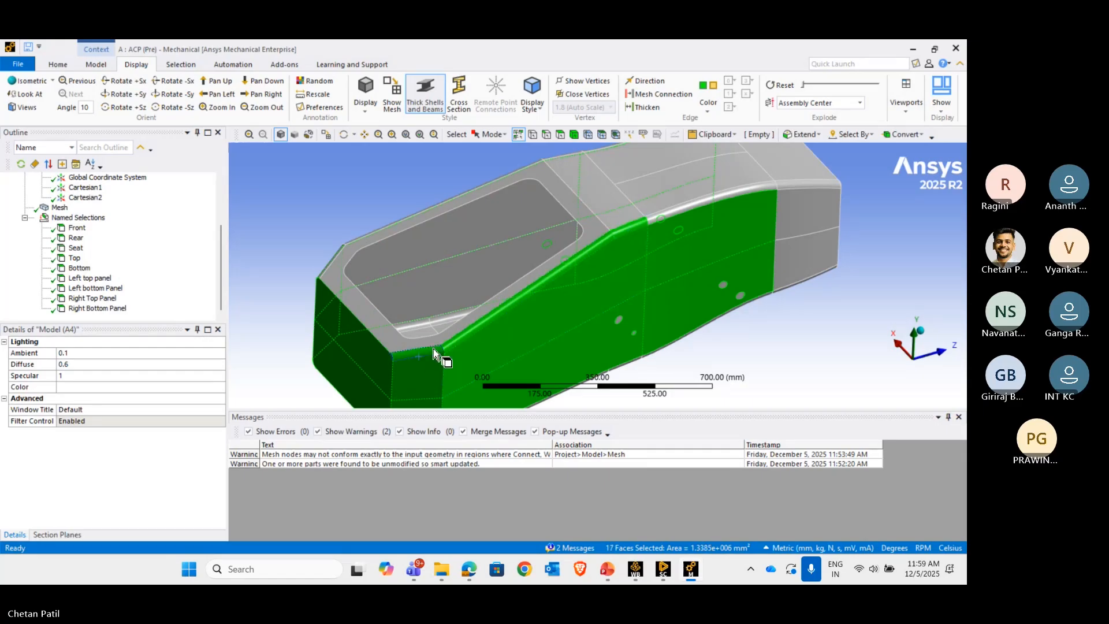
- Add the four circular patches on the right lower side faces to the selection
scroll(434, 353, "down", 3)
middle_click_drag(485, 324, 454, 226)
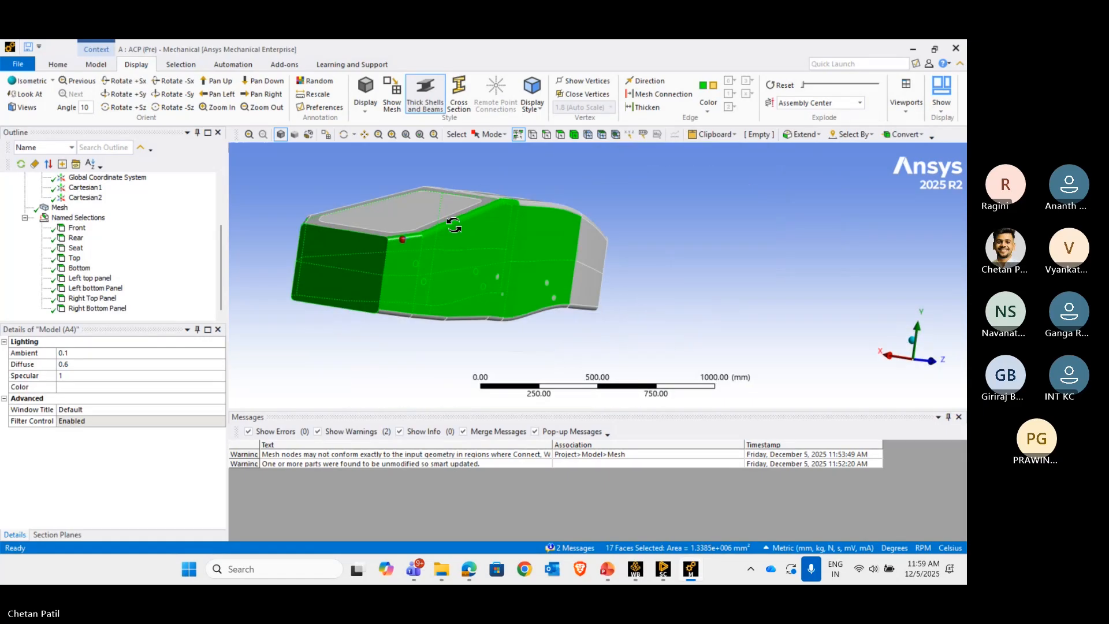
scroll(484, 291, "up", 3)
middle_click_drag(483, 290, 444, 287)
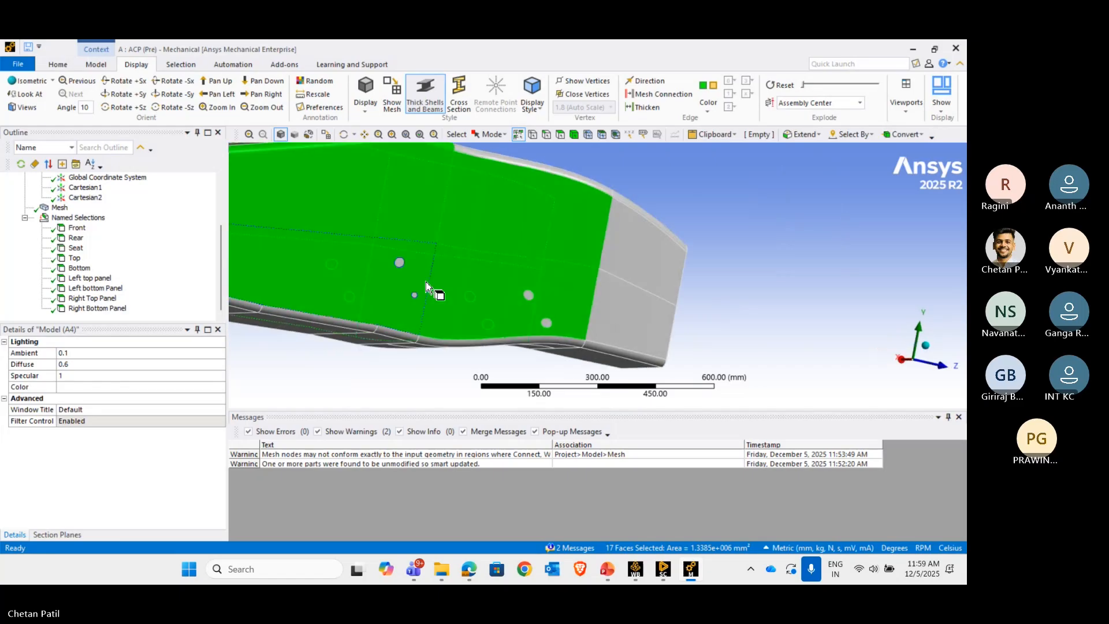
left_click(400, 261, "ctrl")
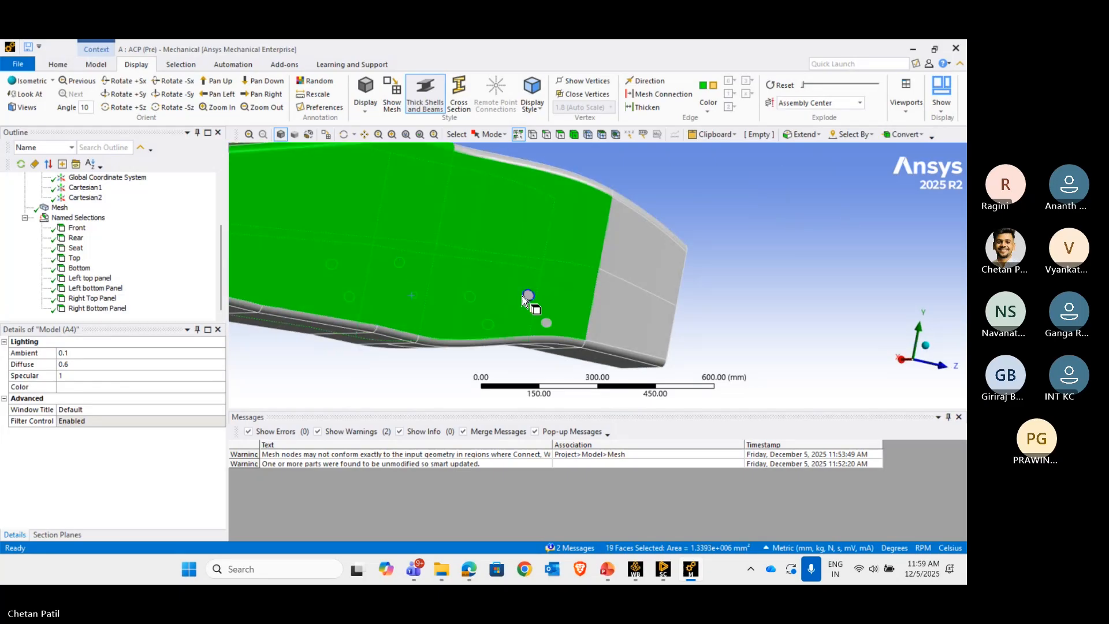
left_click(528, 296, "ctrl")
left_click(546, 323, "ctrl")
left_click(513, 325, "ctrl")
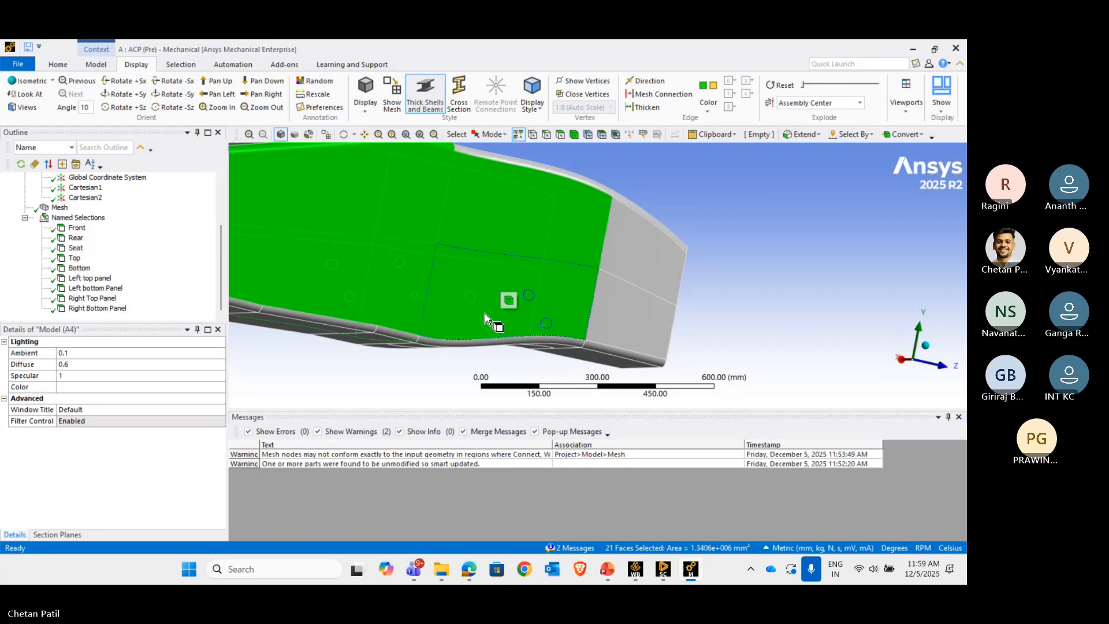
- Add the lower edge fillets along the right side and its angled corner to the selection
middle_click_drag(495, 310, 696, 344)
left_click(406, 325, "ctrl")
left_click(400, 315, "ctrl")
left_click(358, 296, "ctrl")
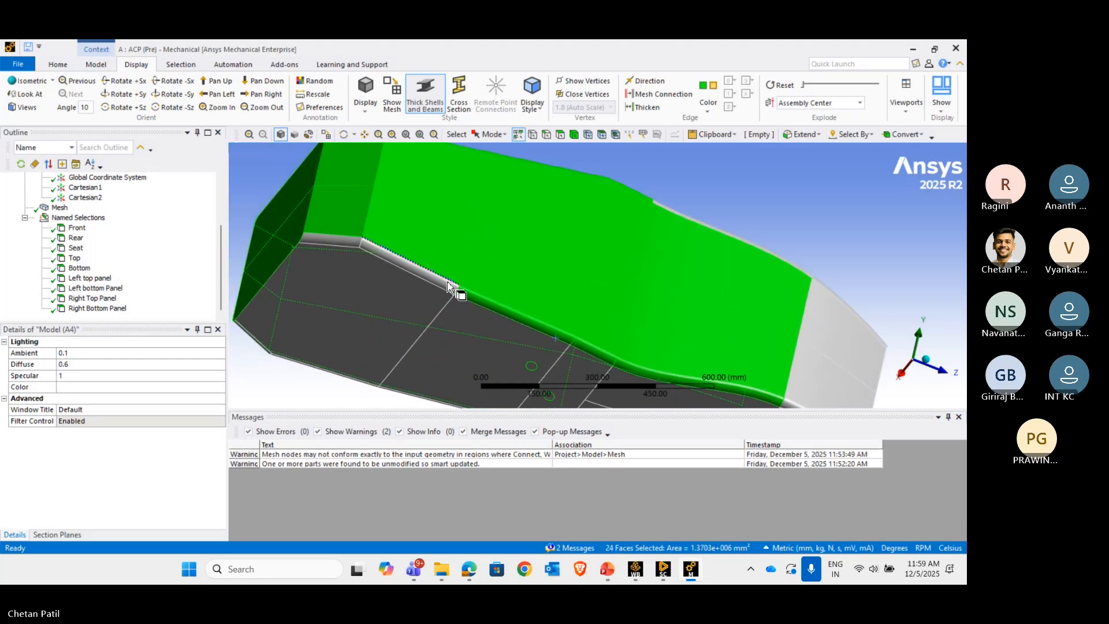
left_click(375, 251, "ctrl")
left_click(357, 242, "ctrl")
- Add the four circular patches on the left lower side faces to the selection
middle_click_drag(356, 240, 640, 261)
scroll(594, 255, "up", 3)
scroll(593, 254, "down", 6)
middle_click_drag(349, 271, 611, 254, "ctrl")
scroll(495, 255, "up", 3)
middle_click_drag(478, 255, 520, 255)
scroll(520, 253, "up", 4)
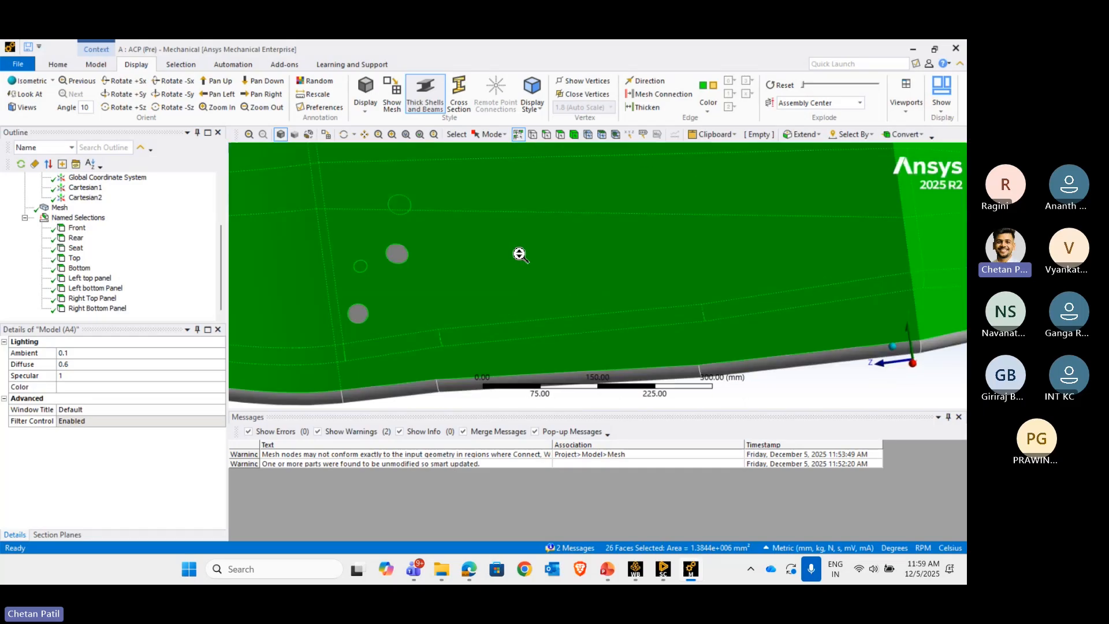
left_click(398, 254, "ctrl")
left_click(360, 314, "ctrl")
scroll(444, 286, "down", 3)
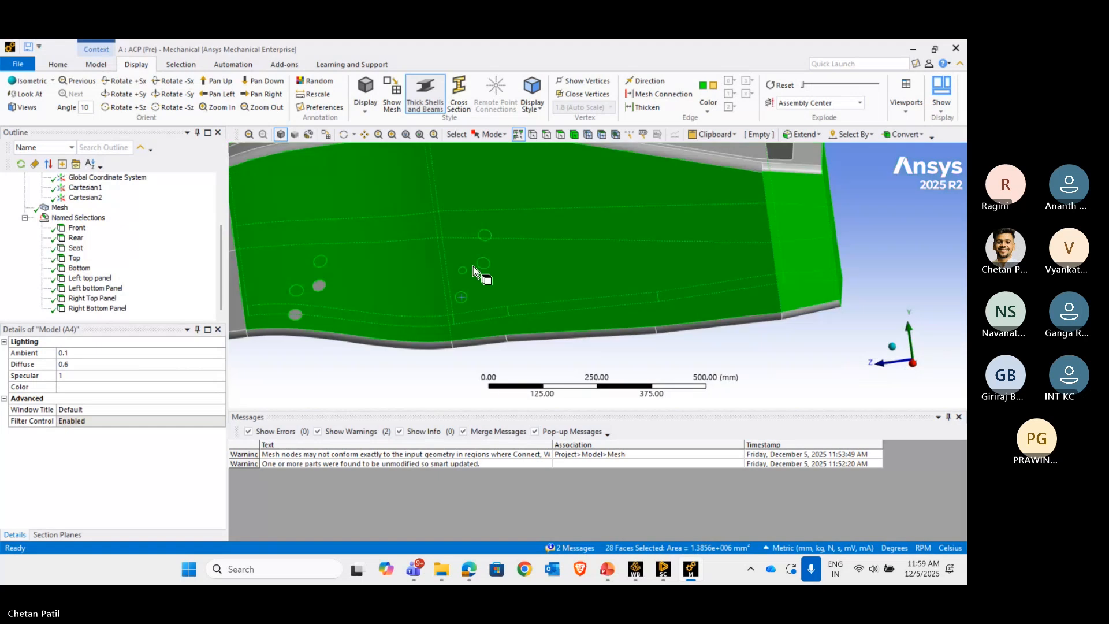
left_click(294, 315, "ctrl")
left_click(295, 315, "ctrl")
- Add the upper edge fillets along the left side and its angled corner to the selection
scroll(440, 294, "up", 1)
scroll(440, 293, "down", 1)
scroll(353, 175, "down", 2)
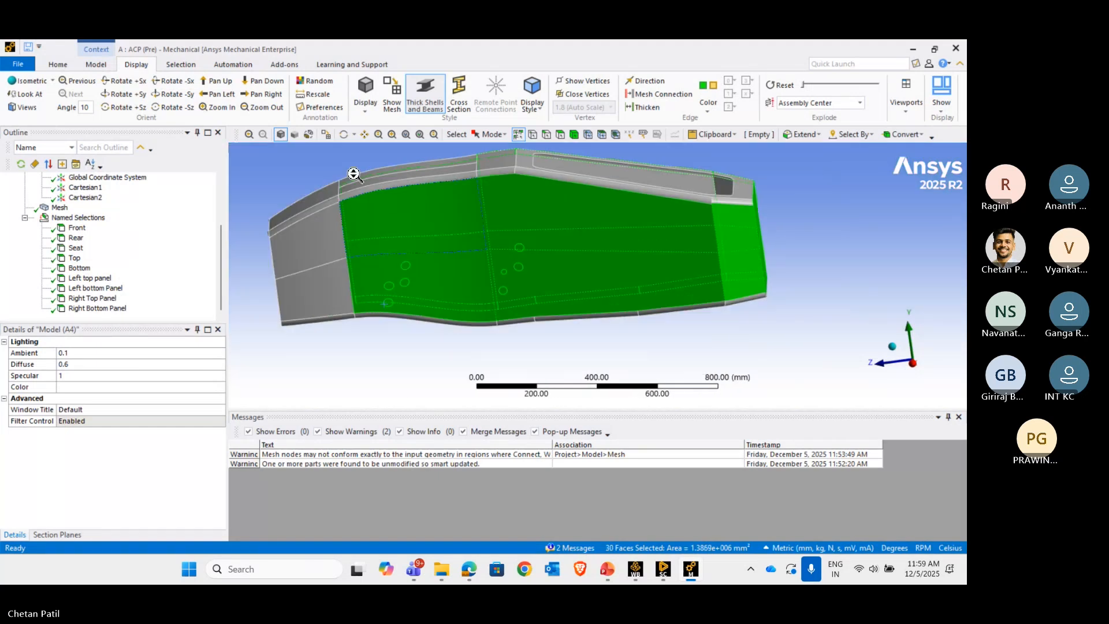
left_click(380, 189, "ctrl")
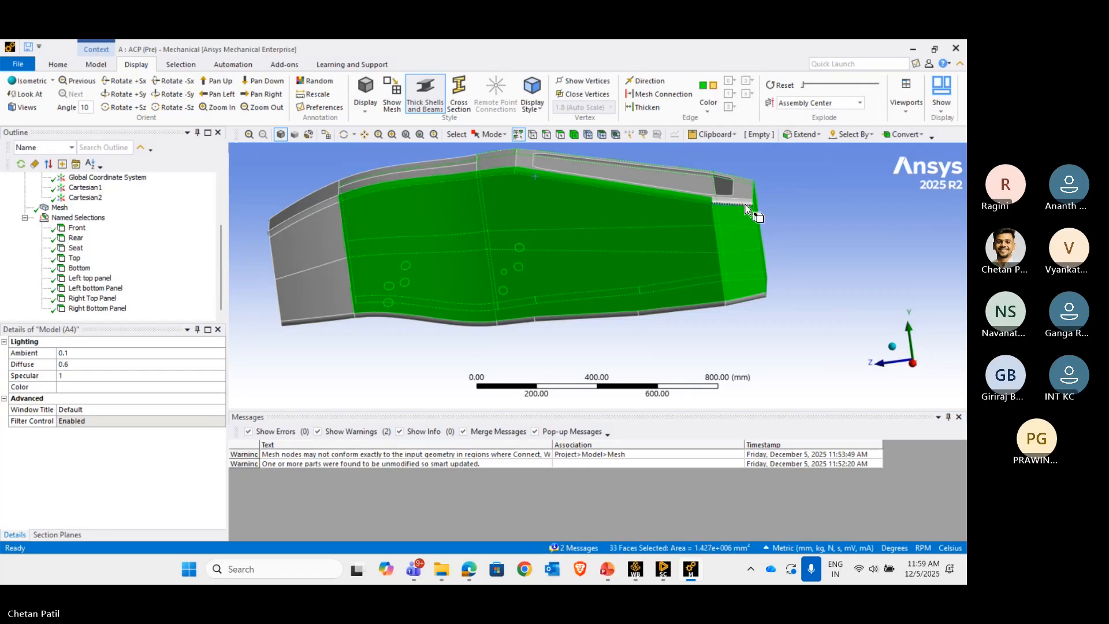
left_click(751, 207, "ctrl")
- Add the lower edge fillets along the left side and its angled corner to the selection
middle_click_drag(641, 286, 633, 249)
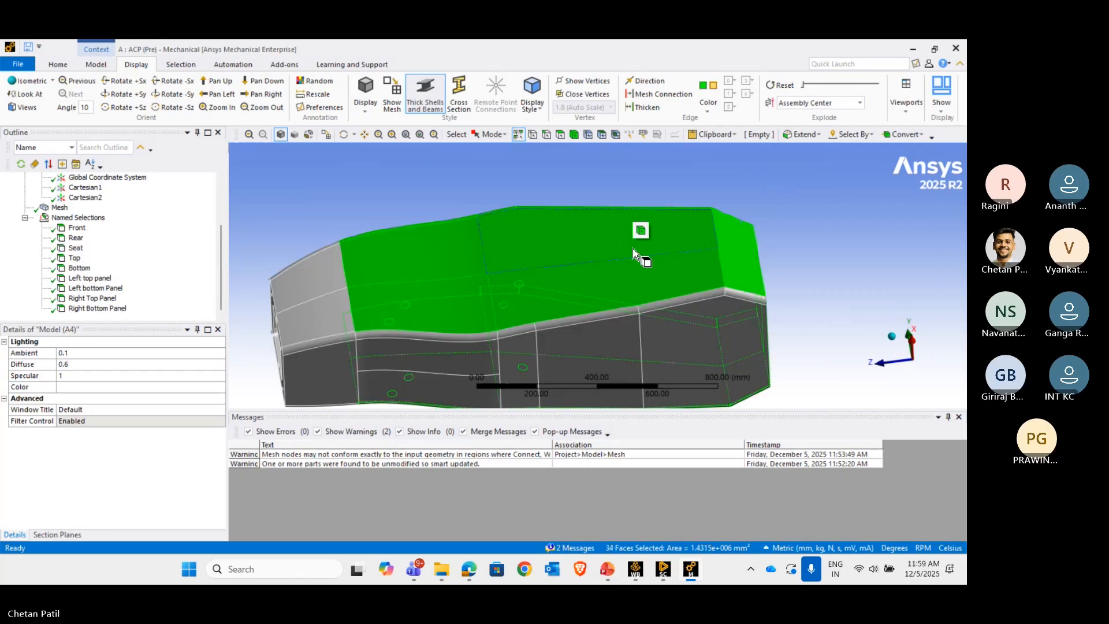
left_click(451, 337, "ctrl")
left_click(523, 334, "ctrl")
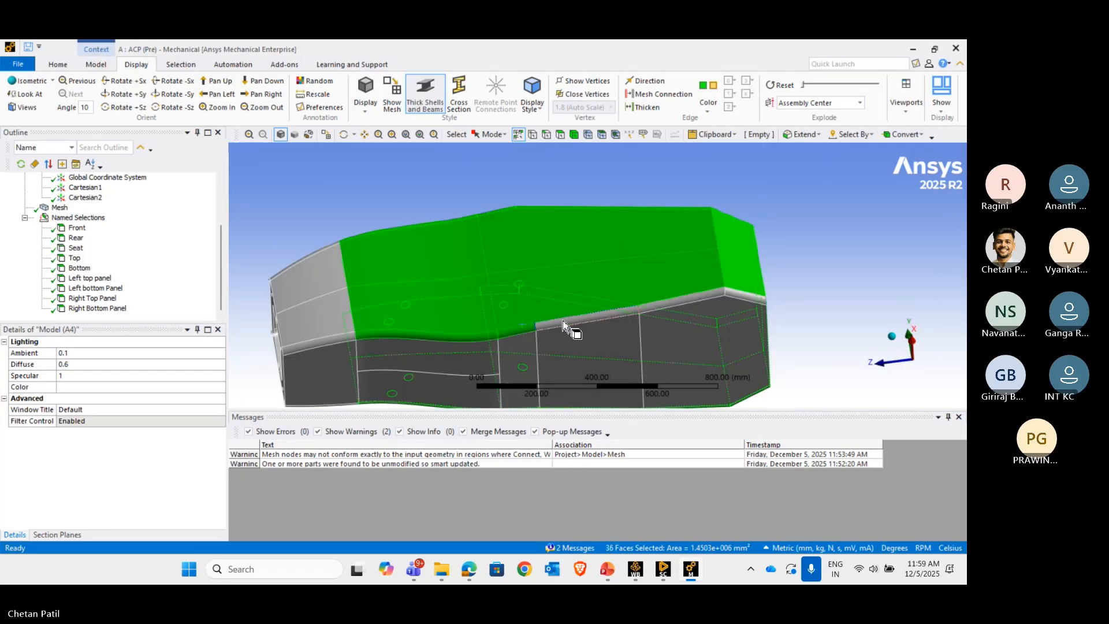
left_click(581, 319, "ctrl")
left_click(683, 302, "ctrl")
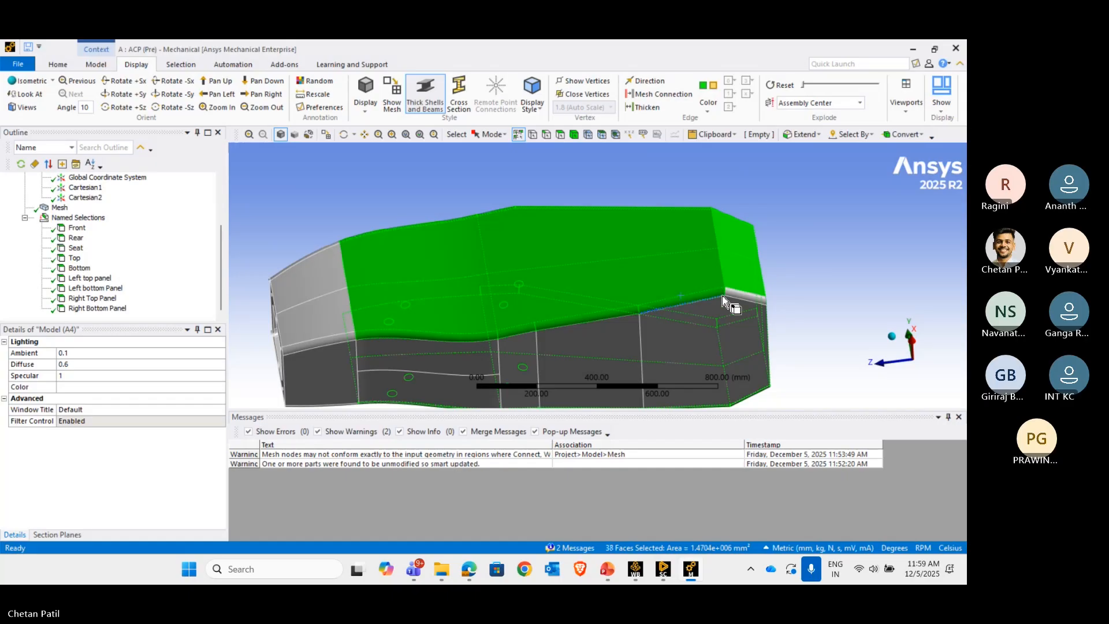
left_click(736, 294, "ctrl")
scroll(693, 297, "down", 1)
scroll(705, 297, "up", 3)
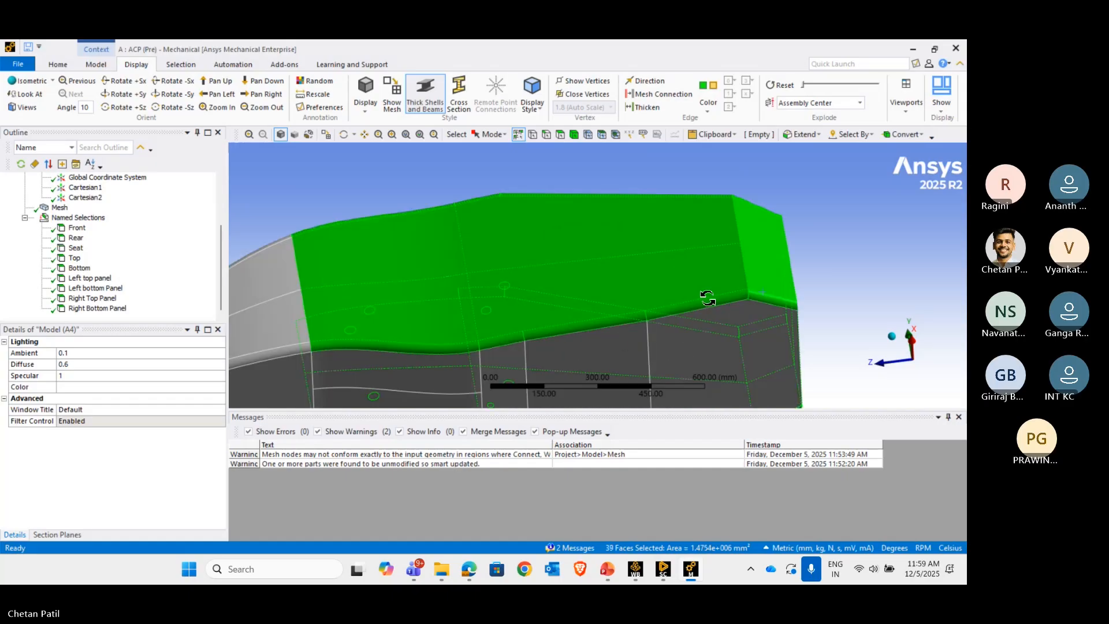
- Inspect the selected faces around the chassis and remove the upper left edge fillet segment ahead of the cockpit opening from the selection
middle_click_drag(707, 298, 625, 333)
scroll(575, 224, "down", 3)
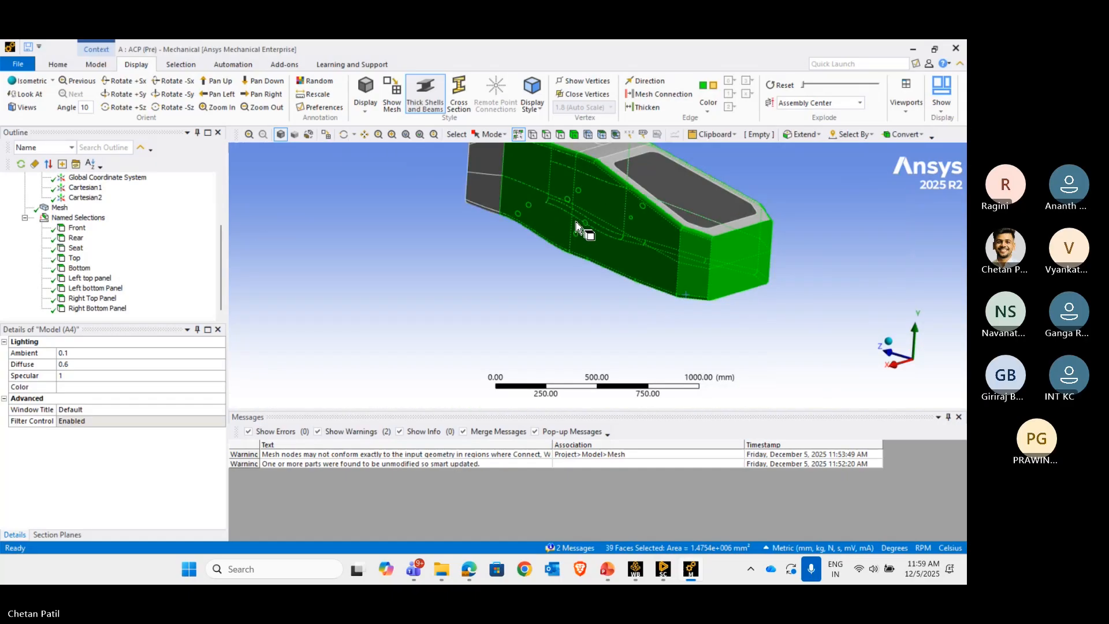
middle_click_drag(586, 229, 359, 203)
scroll(541, 208, "down", 2)
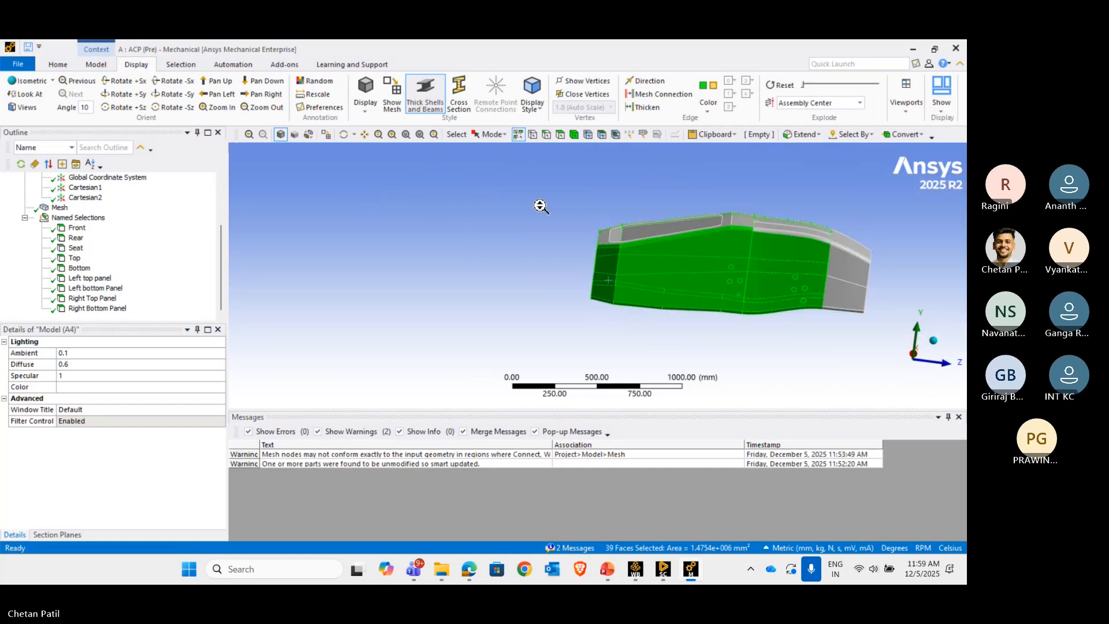
middle_click_drag(541, 206, 661, 314)
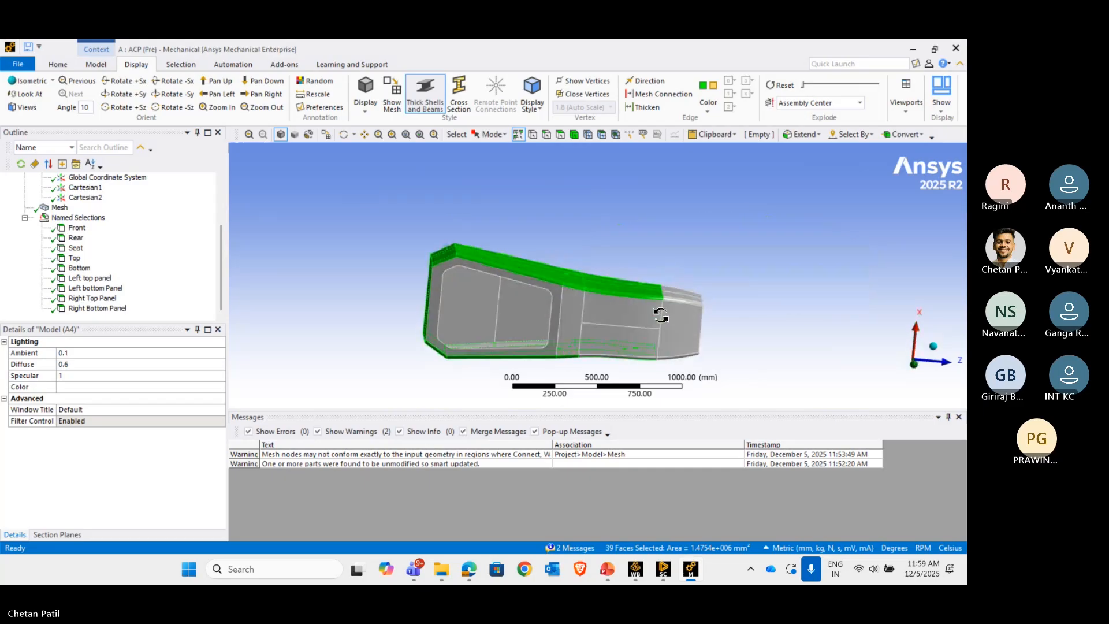
scroll(588, 285, "up", 3)
scroll(588, 285, "up", 3)
left_click(607, 342, "ctrl")
scroll(532, 254, "down", 6)
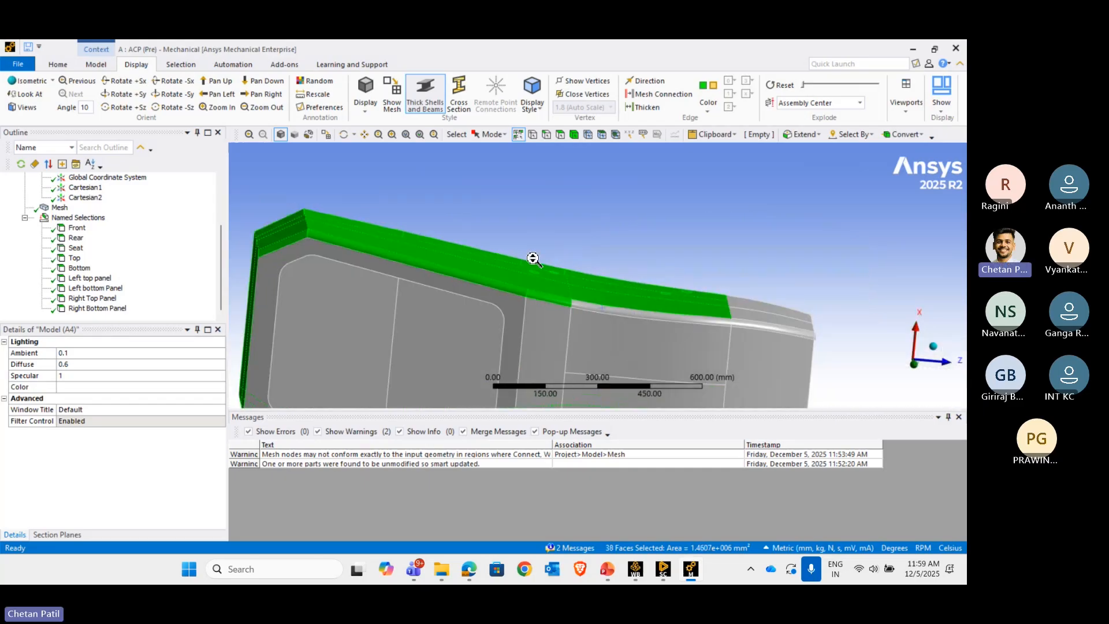
middle_click_drag(567, 330, 676, 274)
scroll(563, 264, "down", 2)
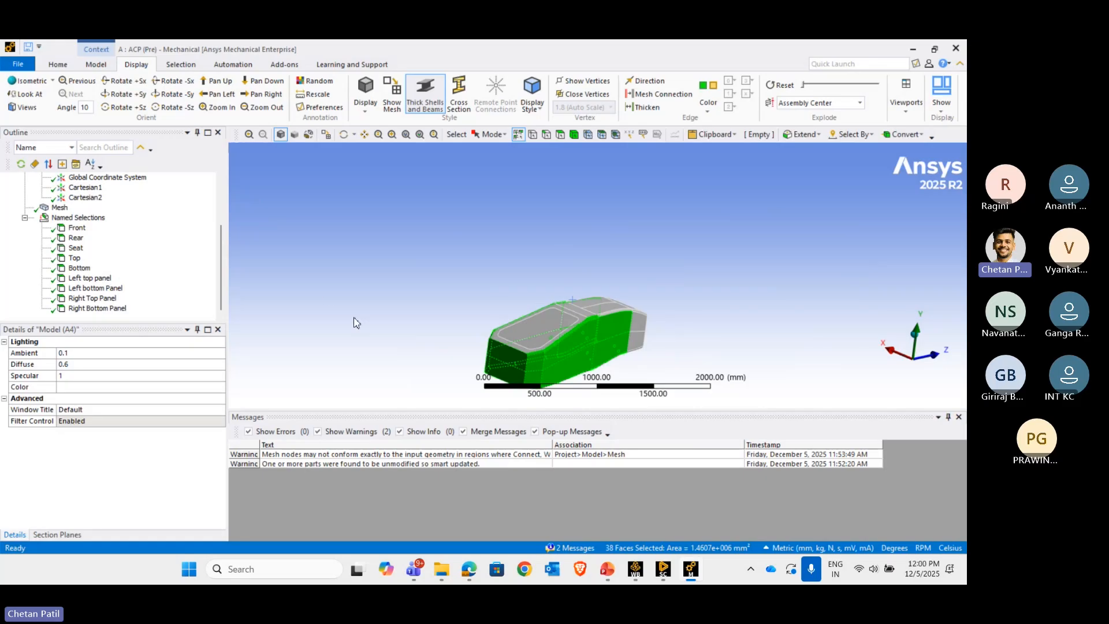
- Create a named selection called Wrapping from the selected faces
type("n")
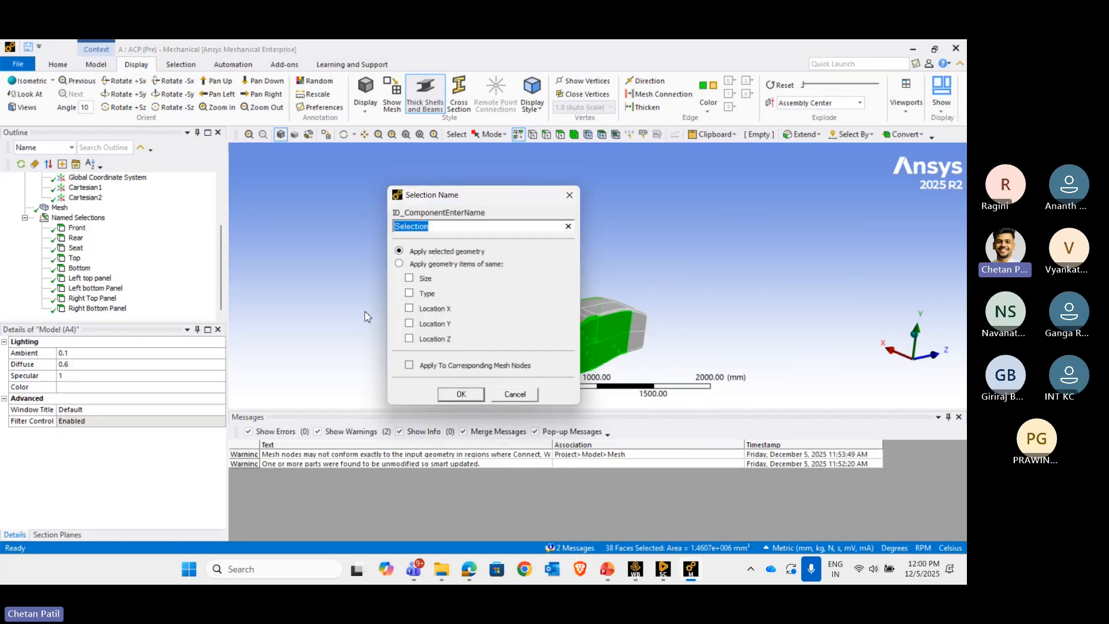
type("Wrappin")
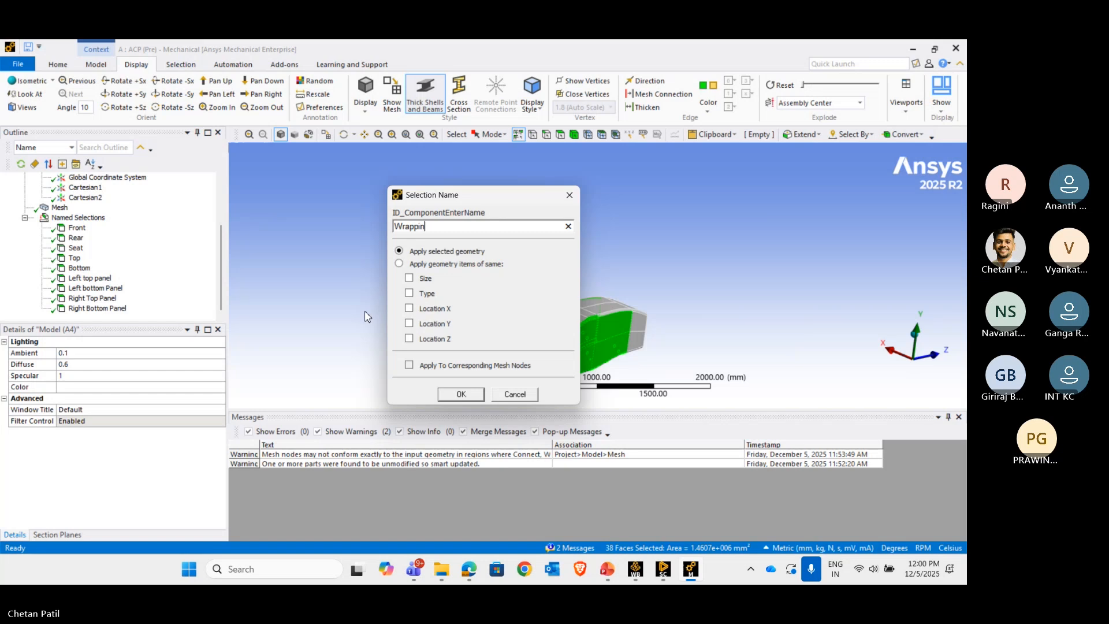
type("g")
key("Return")
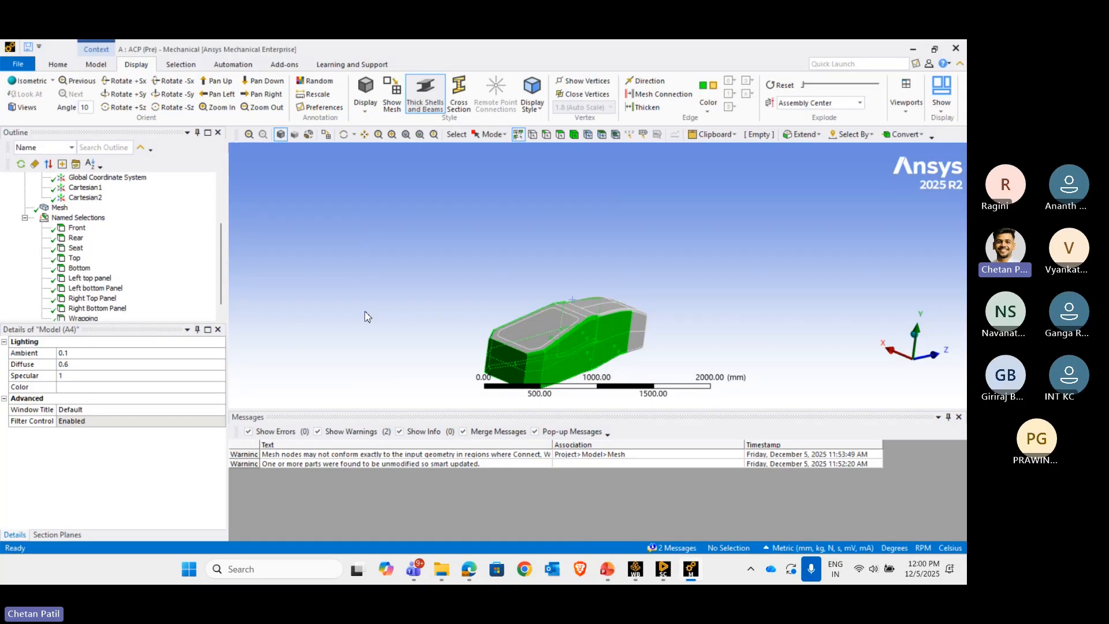
- Review all named selections from Front to Wrapping together on the chassis, and display Front alone
scroll(512, 249, "up", 5)
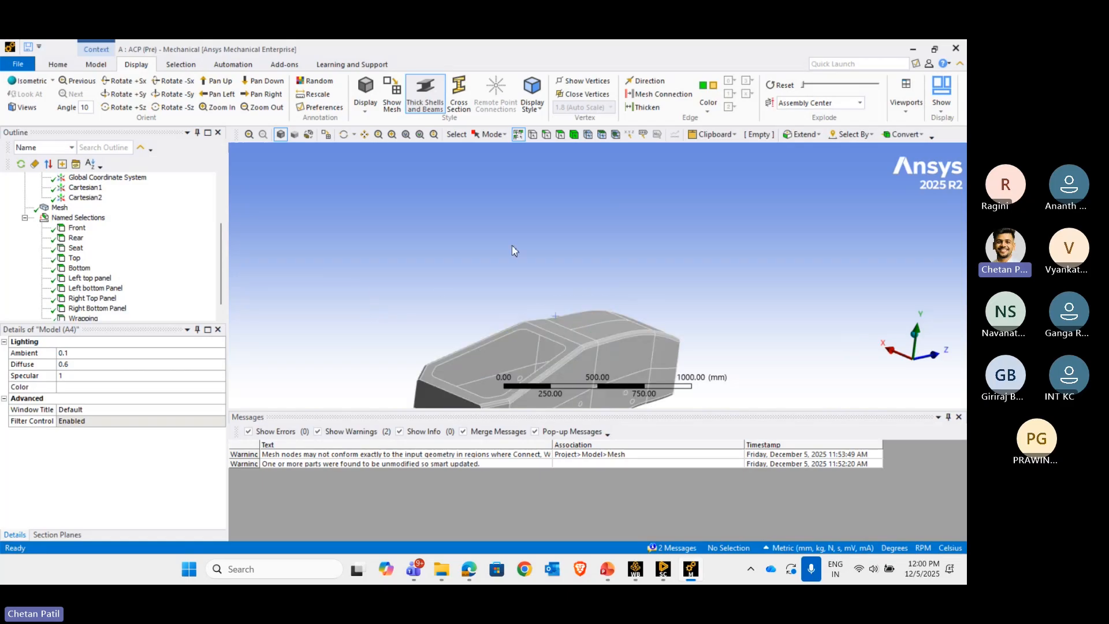
scroll(513, 248, "down", 5)
middle_click_drag(531, 282, 534, 249, "ctrl")
scroll(549, 254, "up", 8)
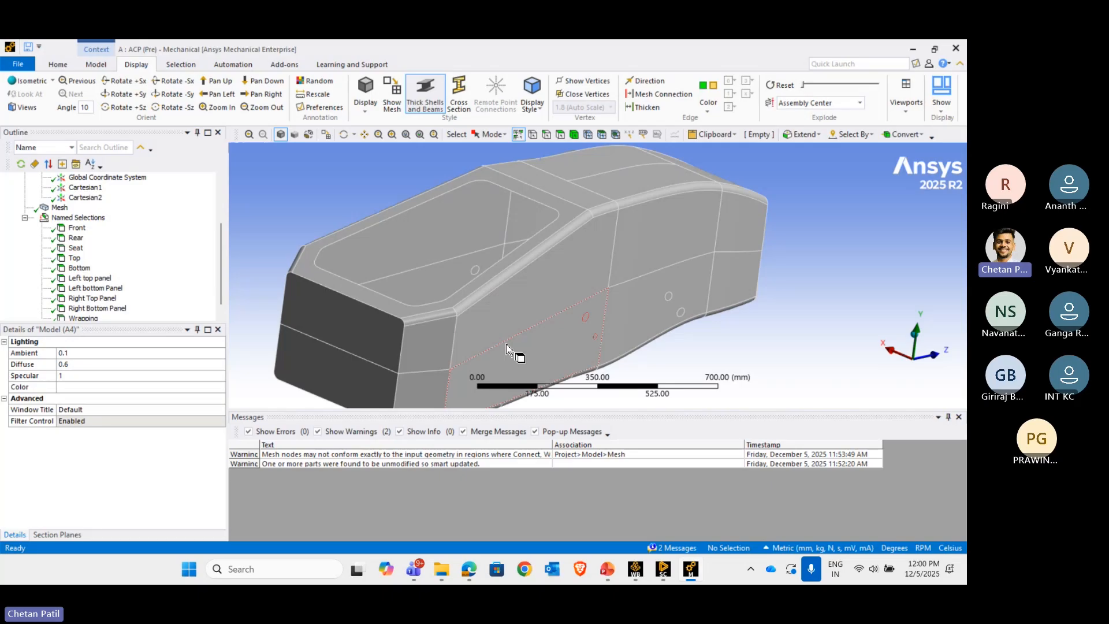
left_click(75, 221)
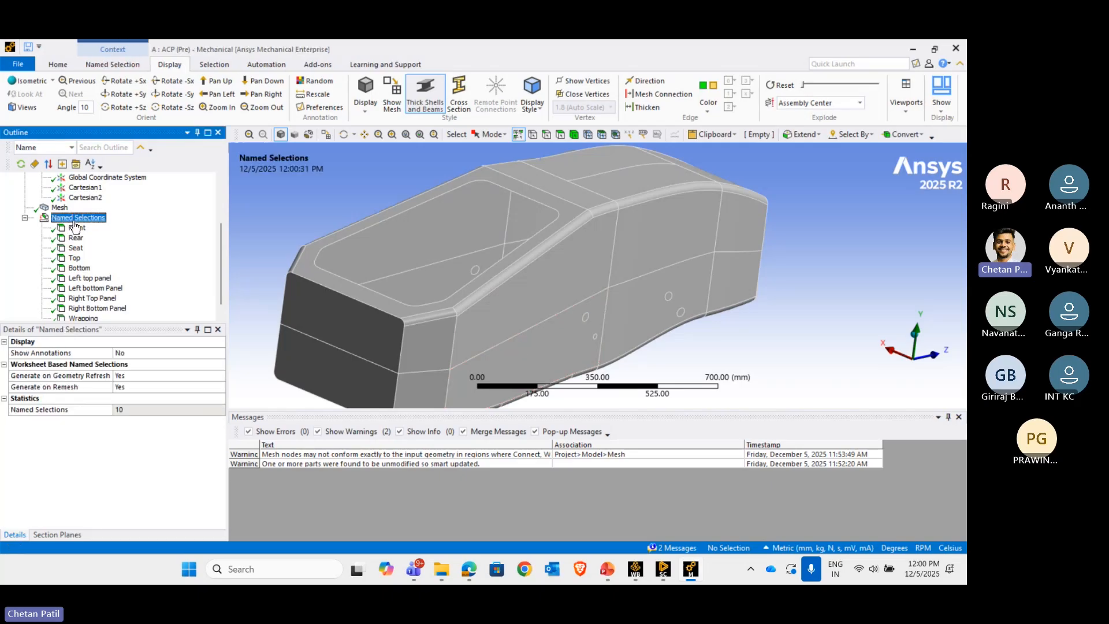
left_click(75, 227)
left_click(79, 309, "shift")
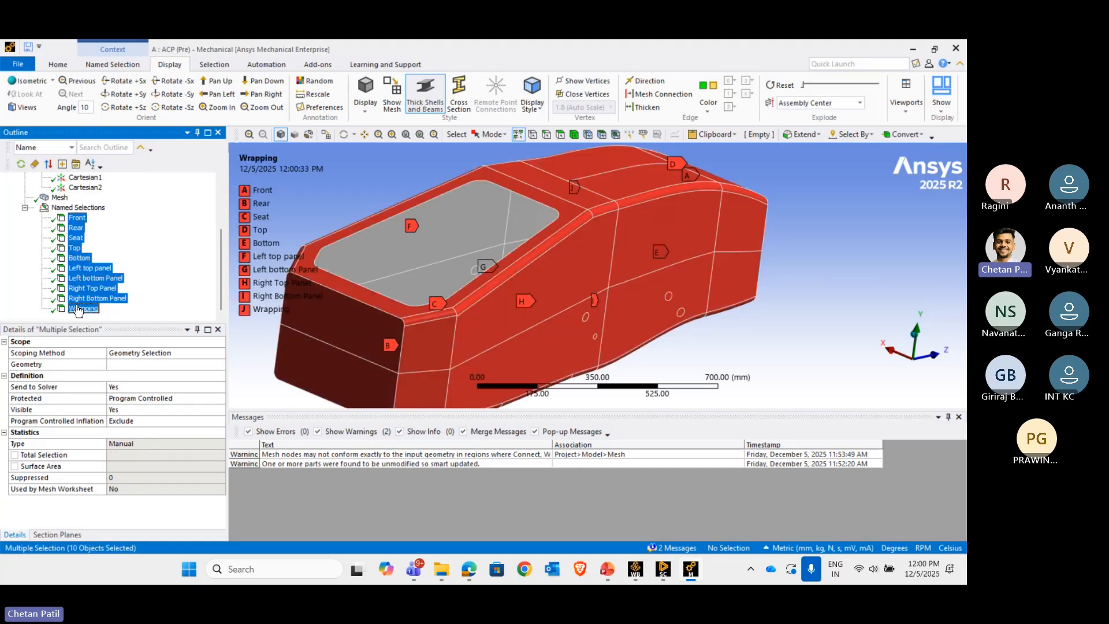
middle_click_drag(485, 263, 646, 329)
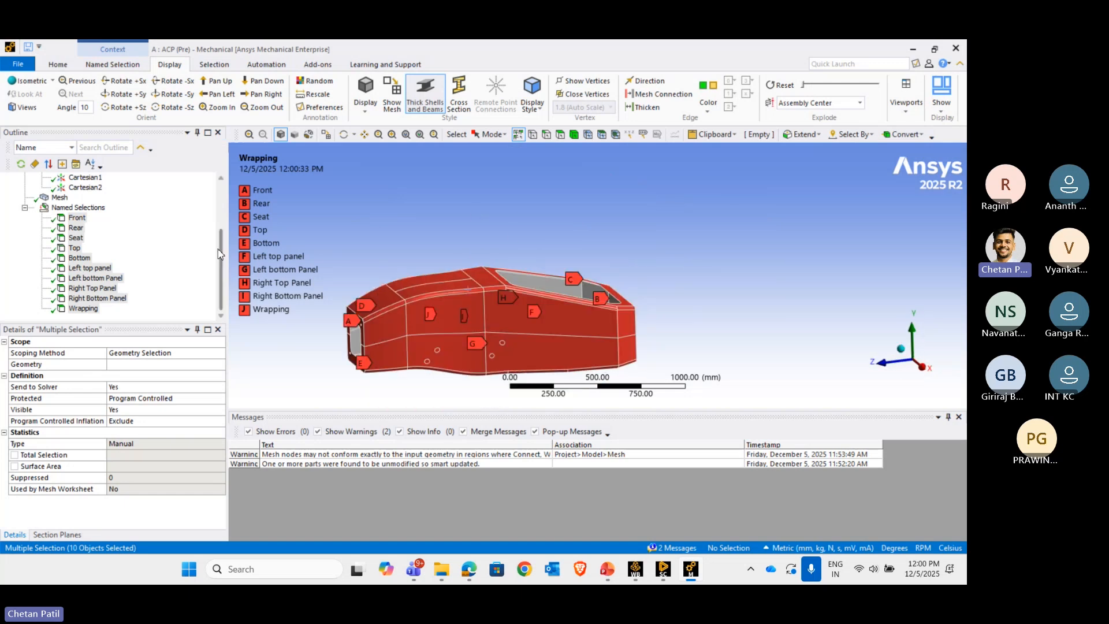
left_click(77, 217)
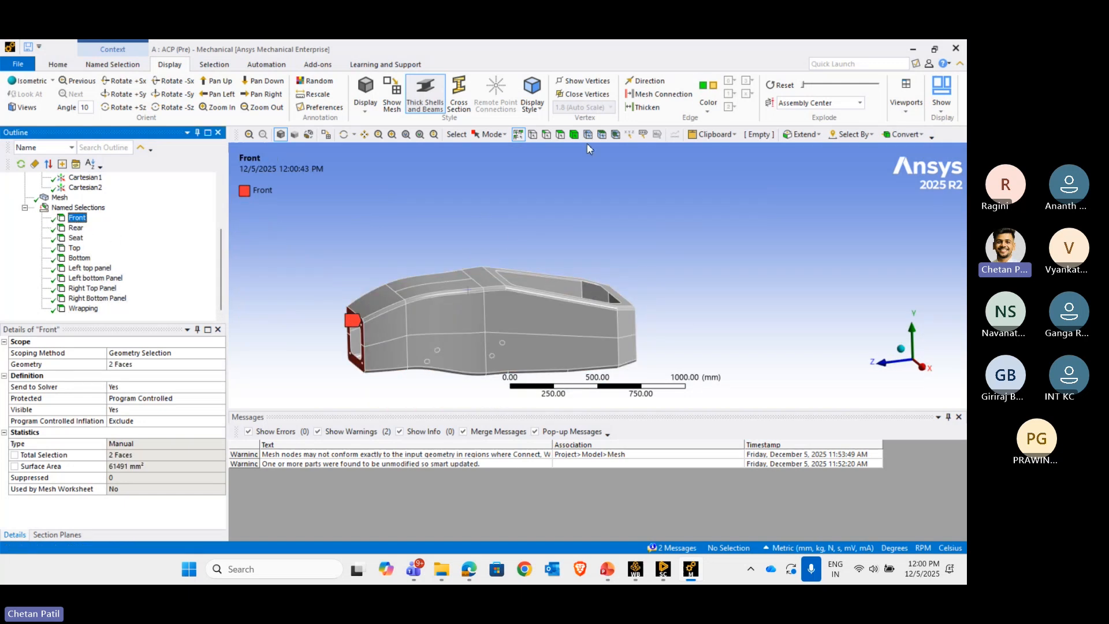
- Switch to Workbench and update the Model cell of the ACP (Pre) system
left_click(913, 49)
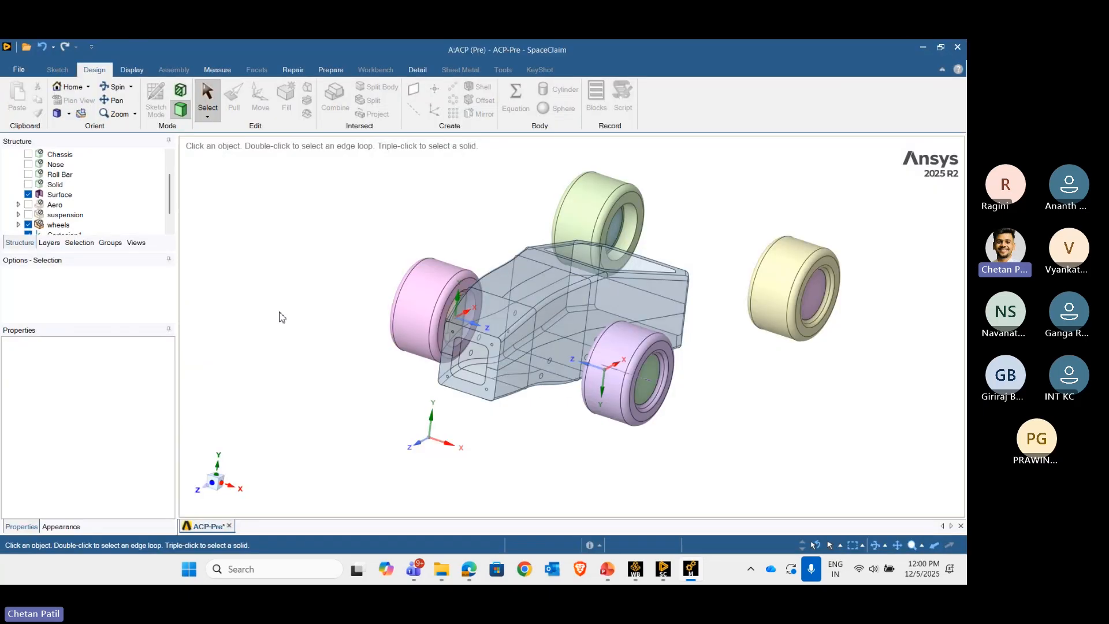
left_click(636, 569)
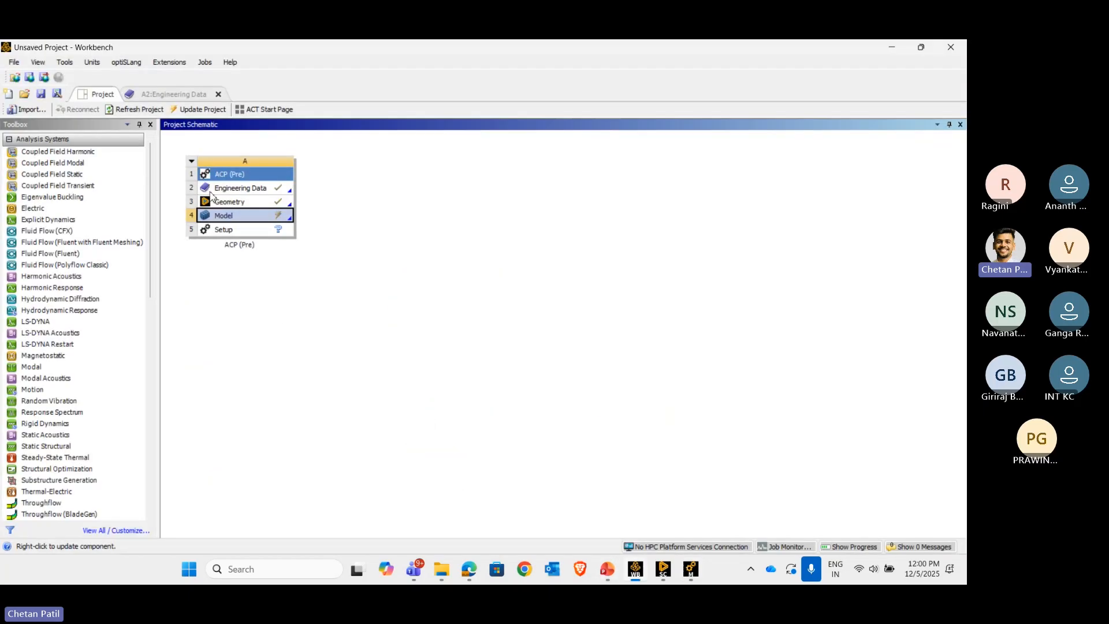
right_click(247, 214)
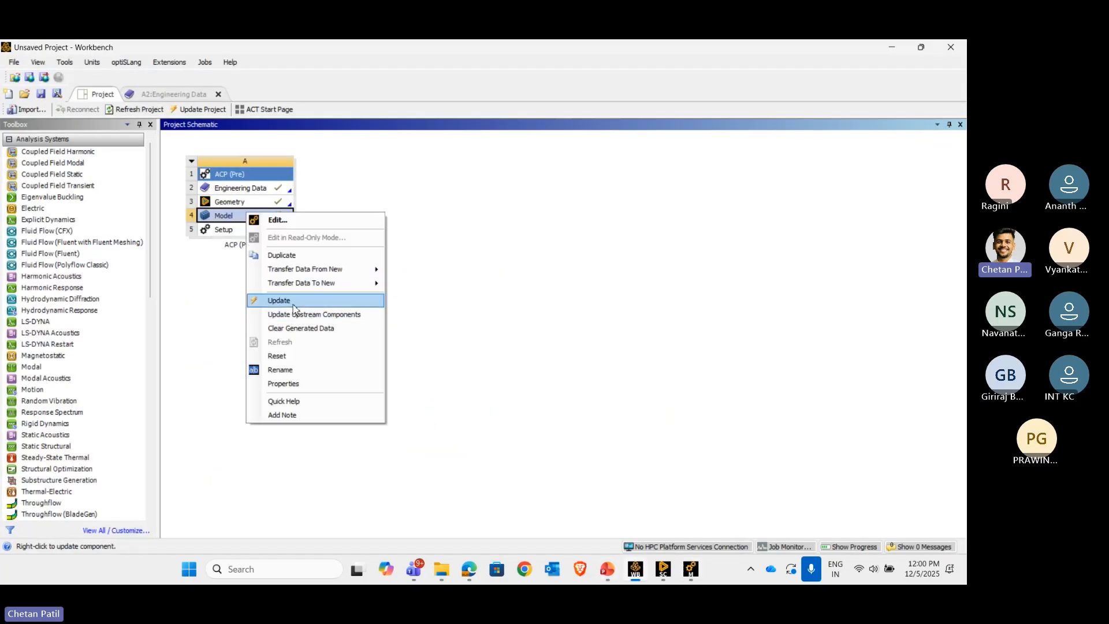
left_click(294, 304)
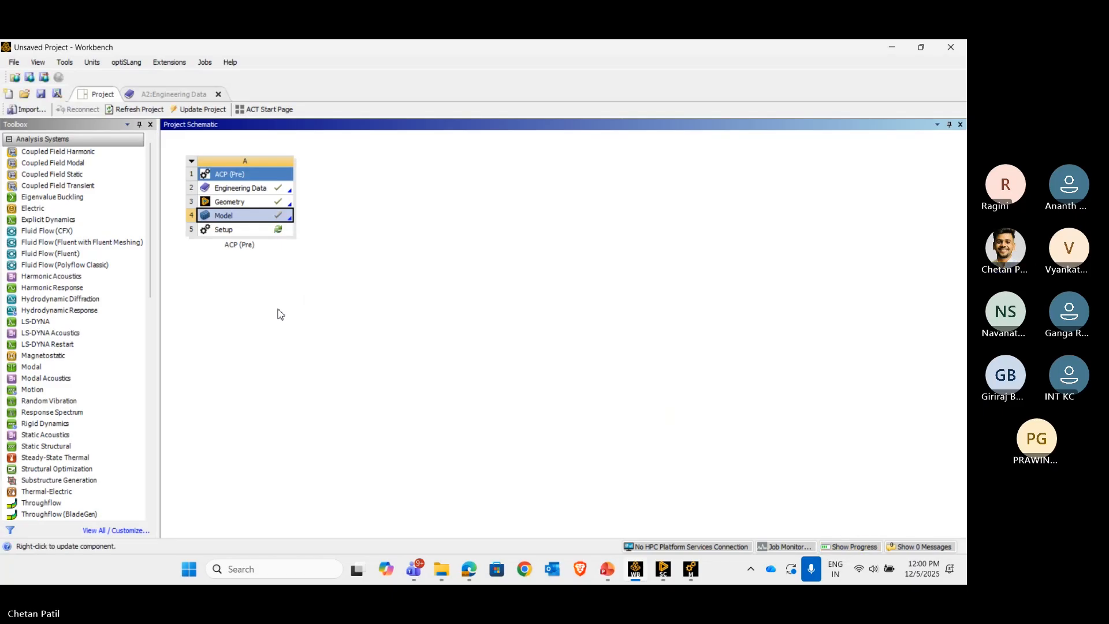
- Open the ACP (Pre) Setup in Ansys Composite PrepPost, maximize it and view the chassis from the side
double_click(246, 232)
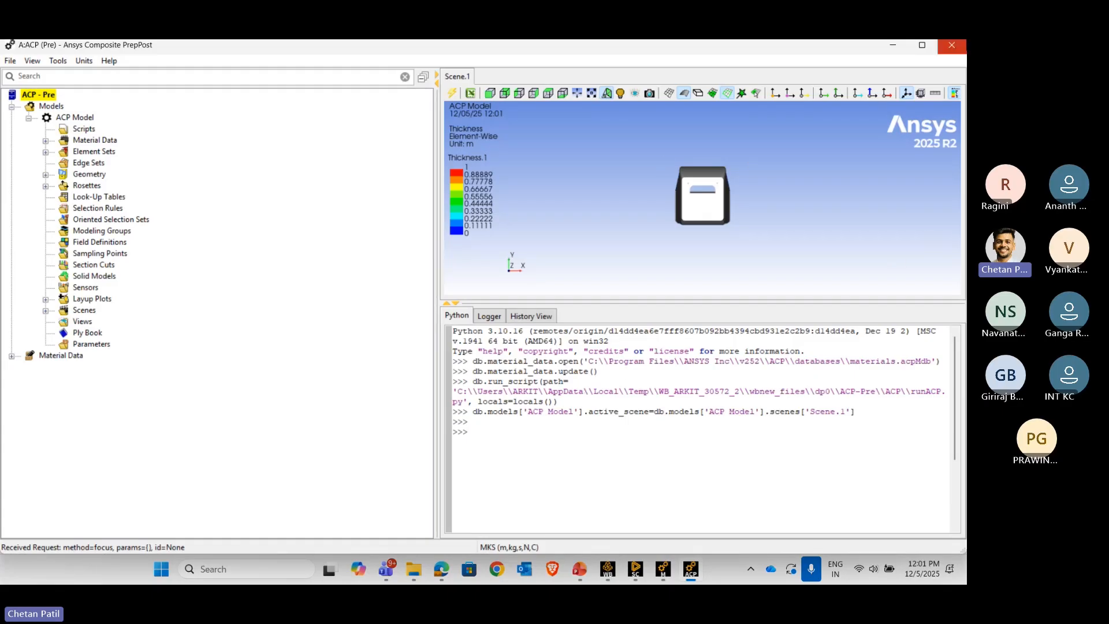
left_click(924, 46)
middle_click_drag(675, 204, 537, 212)
scroll(616, 213, "up", 5)
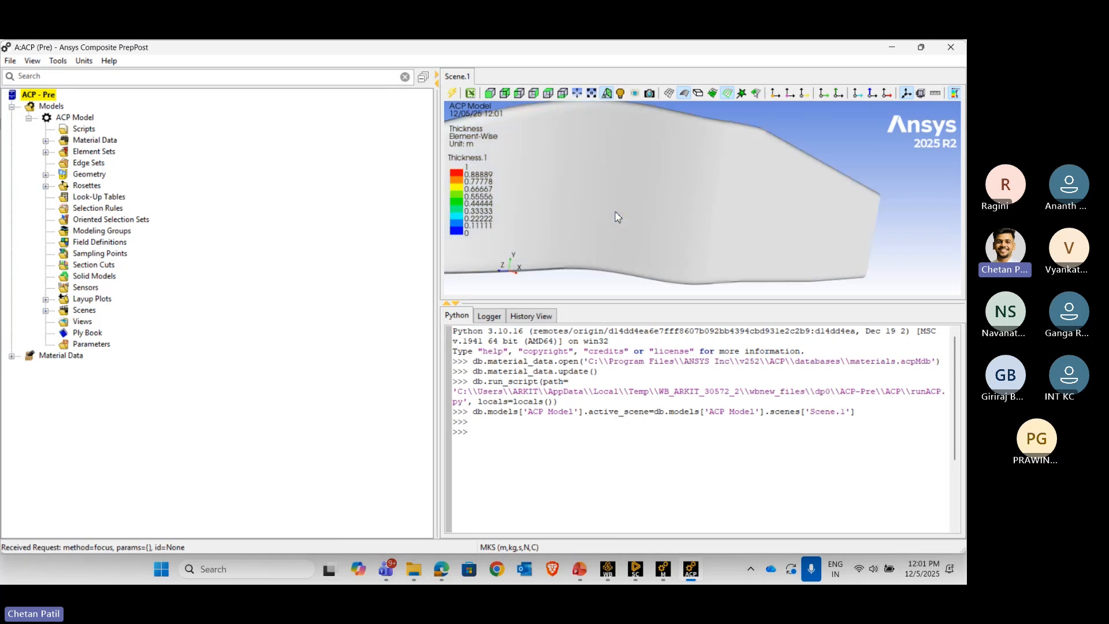
scroll(616, 213, "down", 4)
middle_click_drag(631, 210, 690, 221, "ctrl")
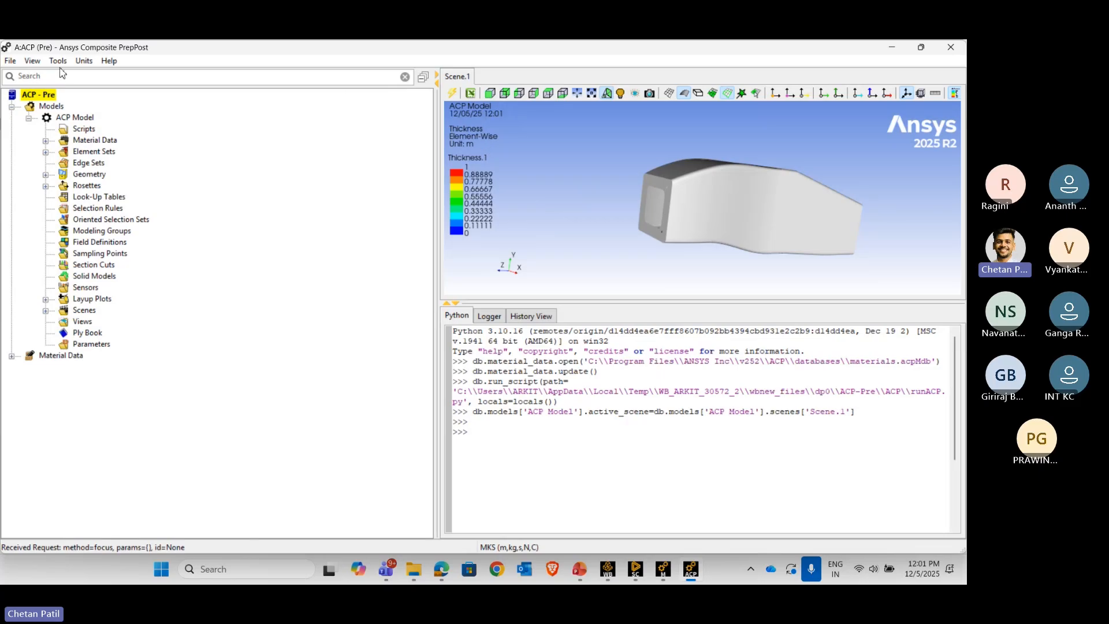
- Set the model's unit system to MPA (mm,t,s,N,C)
left_click(84, 61)
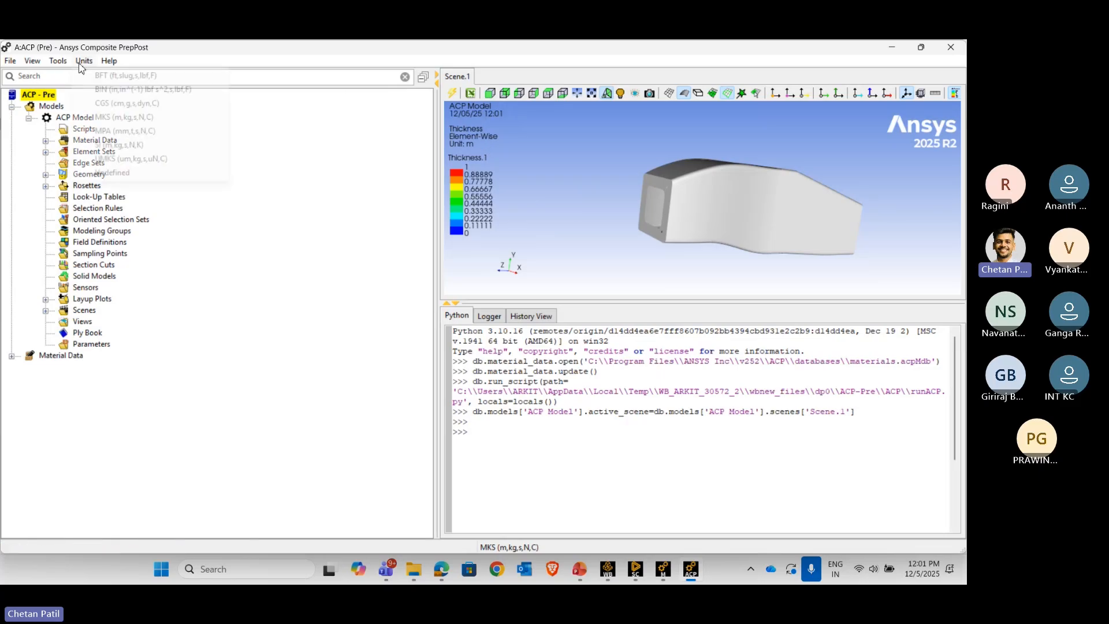
left_click(104, 131)
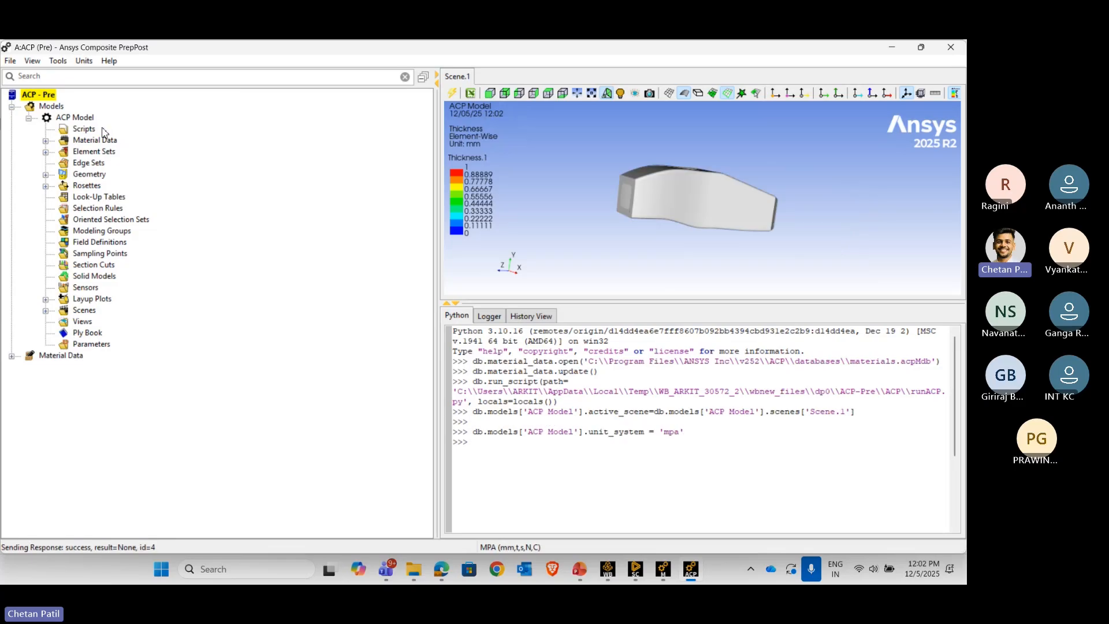
scroll(542, 185, "up", 3)
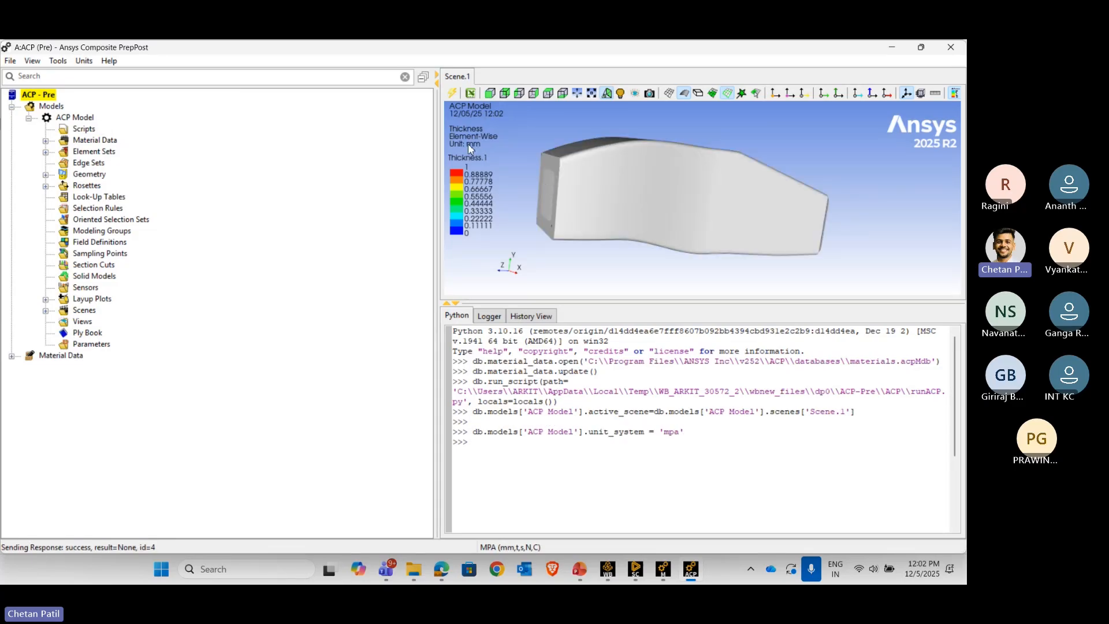
left_click_drag(630, 214, 634, 218)
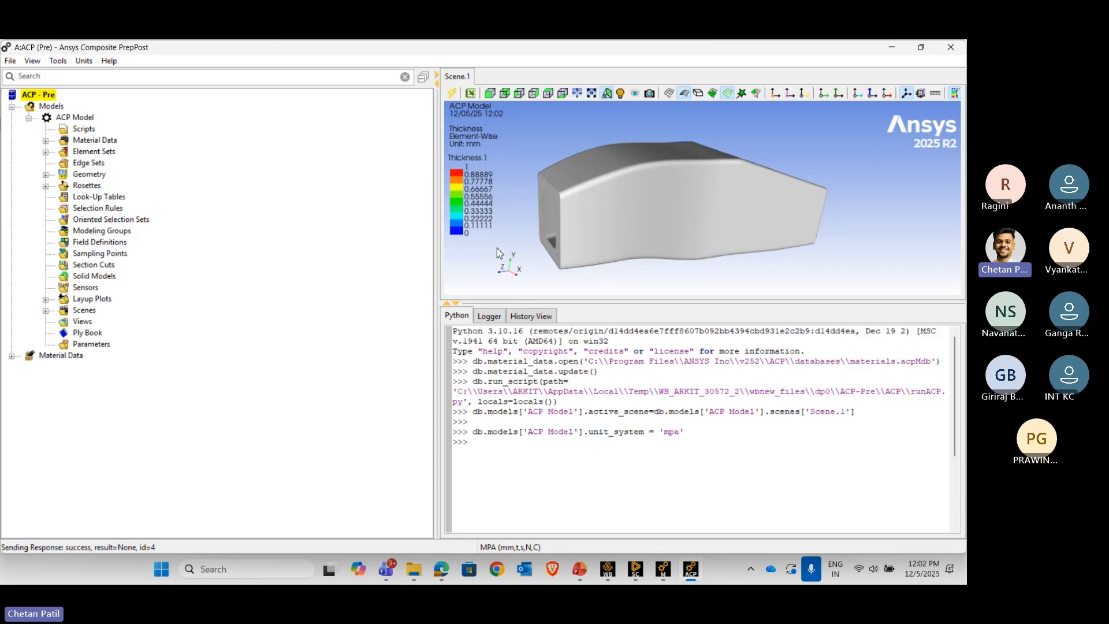
middle_click_drag(591, 226, 611, 217)
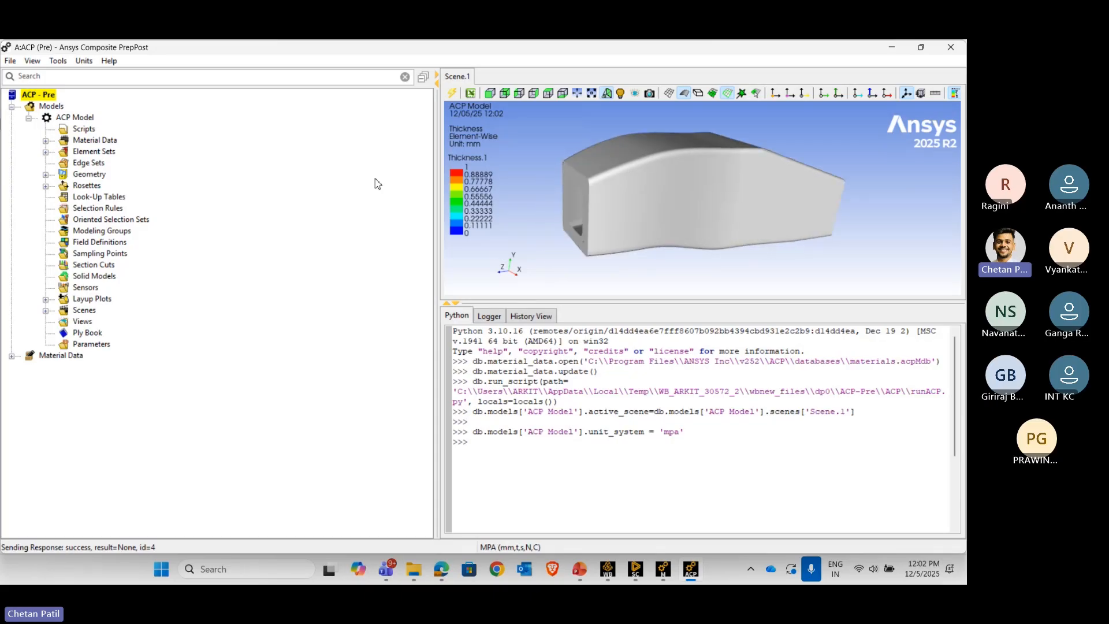
- Create a fabric under Material Data and assign it the Epoxy Carbon Woven (230 GPa) Prepreg material
left_click(45, 140)
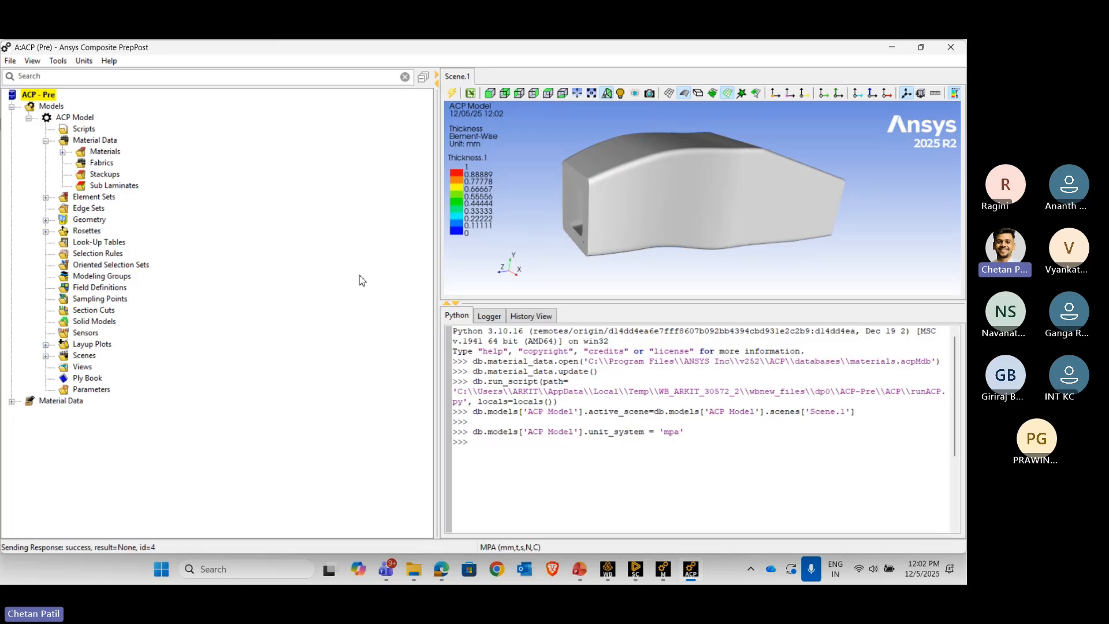
left_click(63, 152)
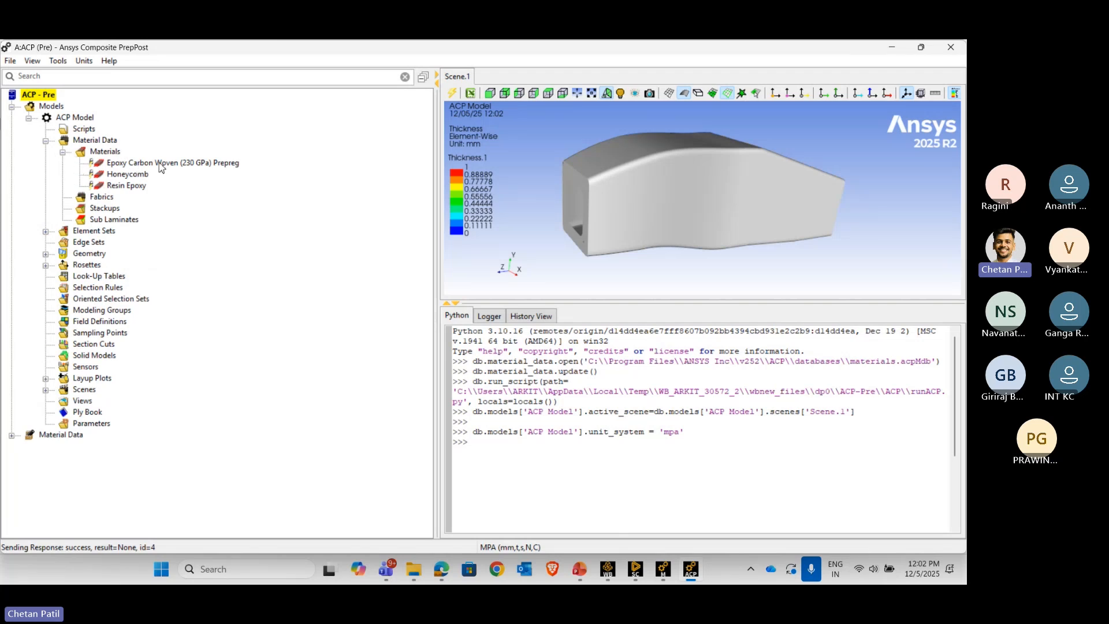
left_click(97, 199)
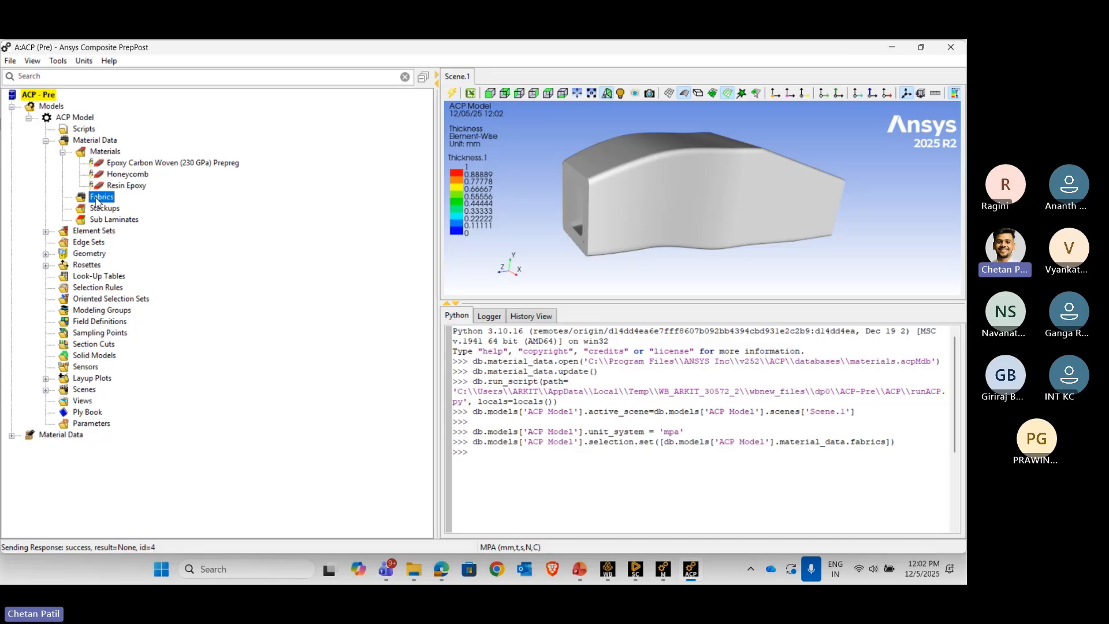
right_click(97, 201)
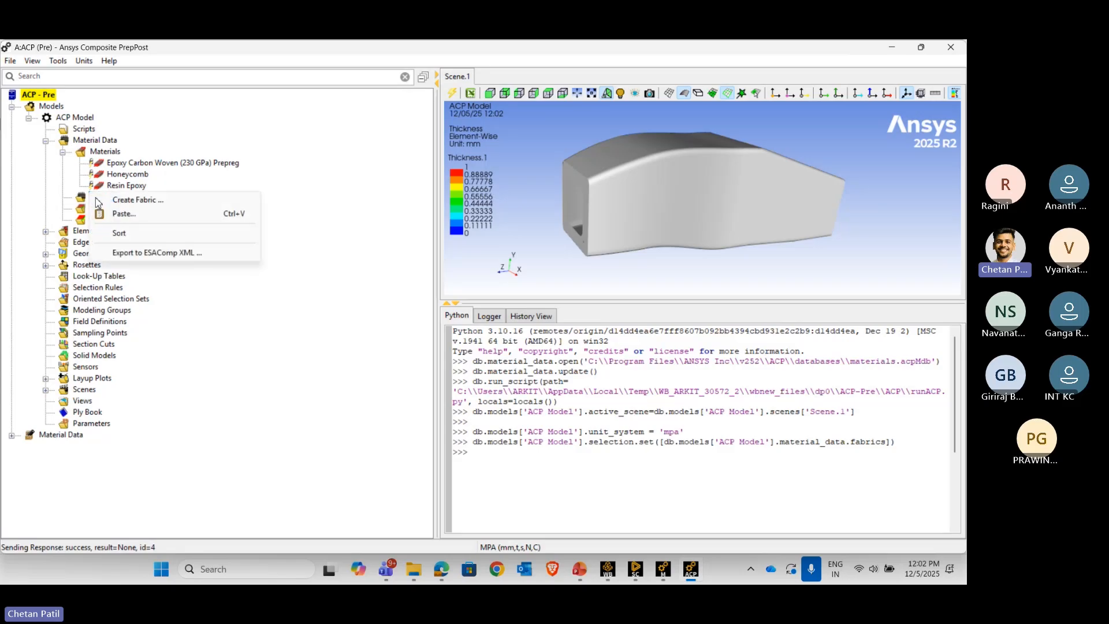
left_click(121, 201)
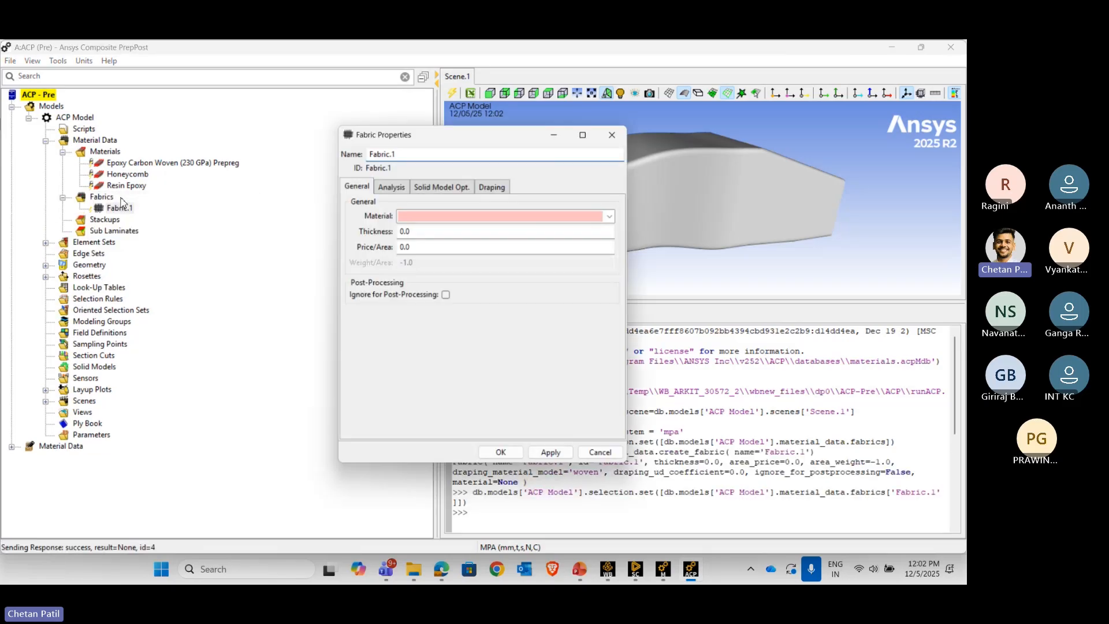
left_click(611, 216)
left_click(496, 229)
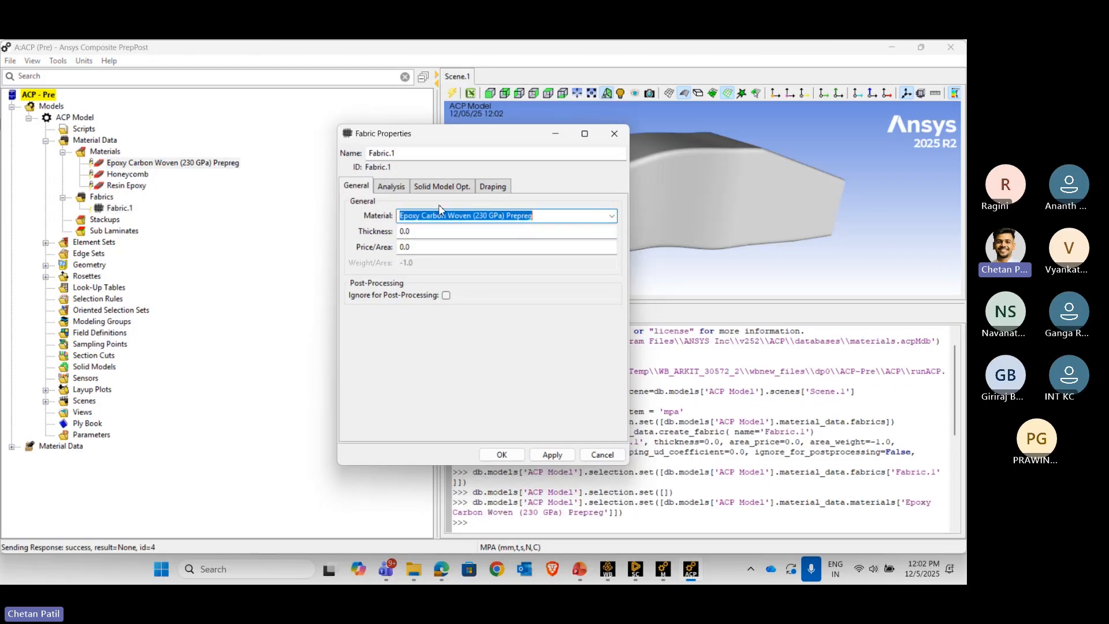
- Set the epoxy carbon fabric's thickness to 0.4 mm, rename it Woven and apply the properties
left_click(424, 234)
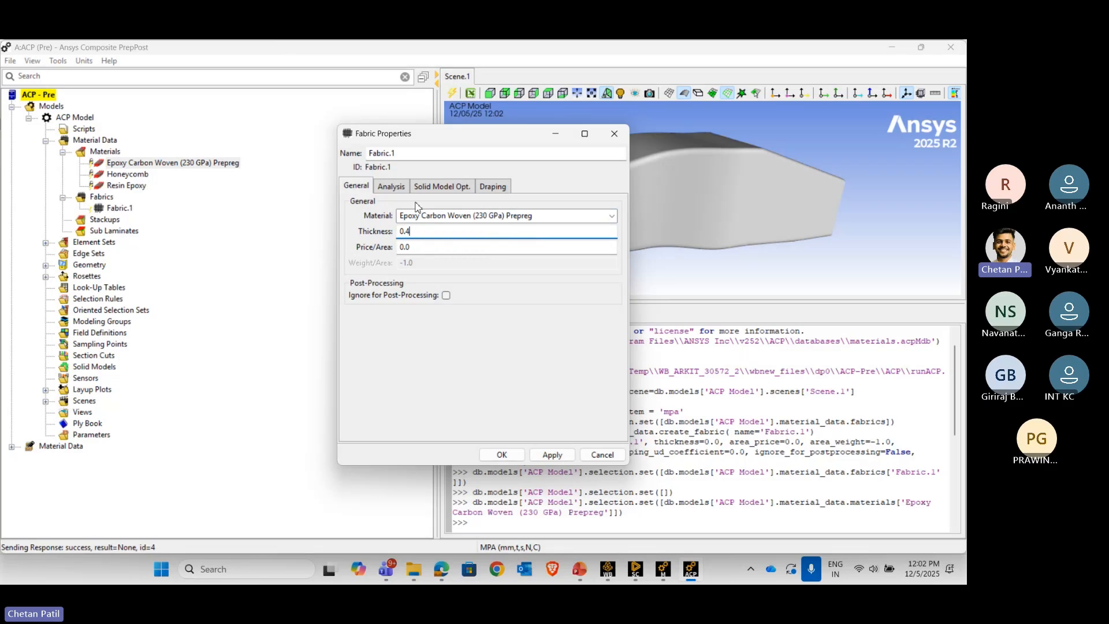
left_click_drag(396, 154, 362, 157)
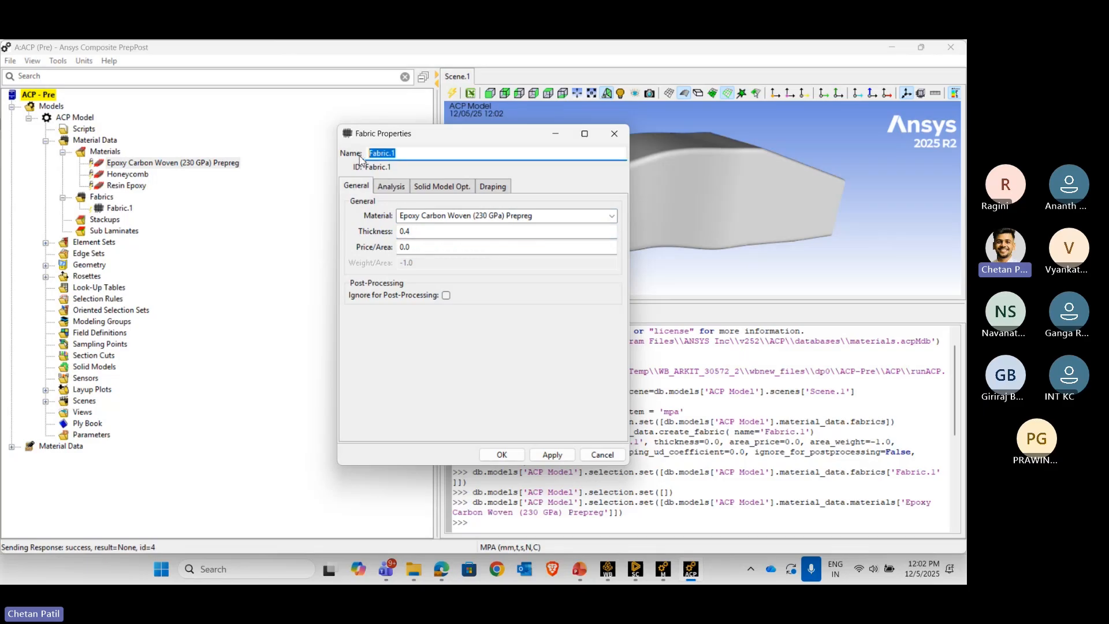
type("WOvenve")
left_click(546, 457)
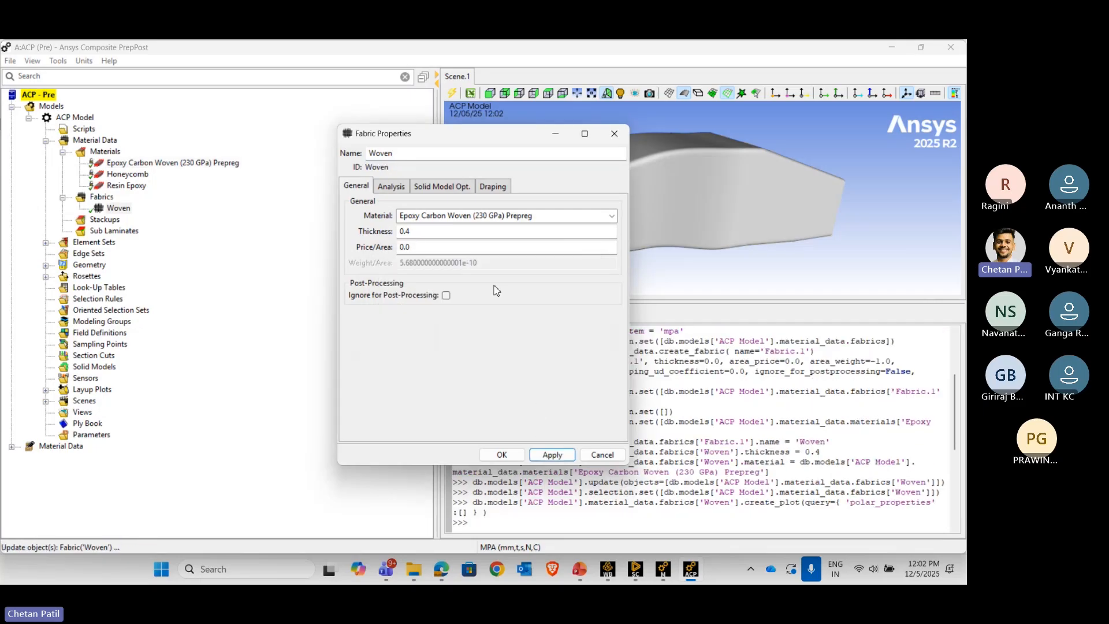
- Plot the E1 polar properties of the Woven fabric for review and close its properties
left_click(393, 186)
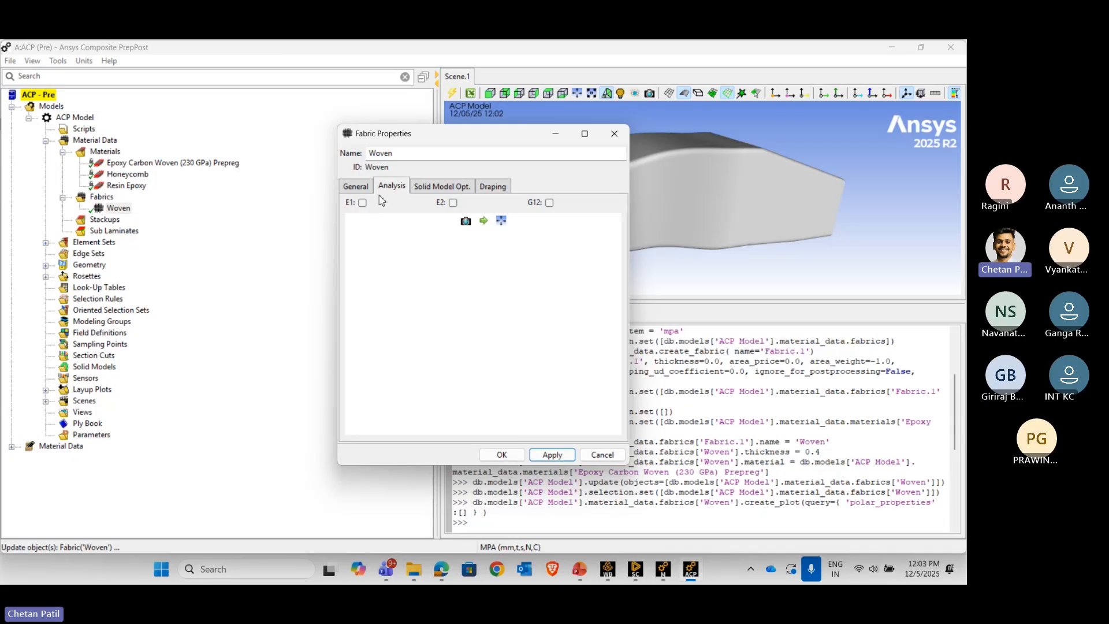
left_click(360, 205)
left_click(546, 456)
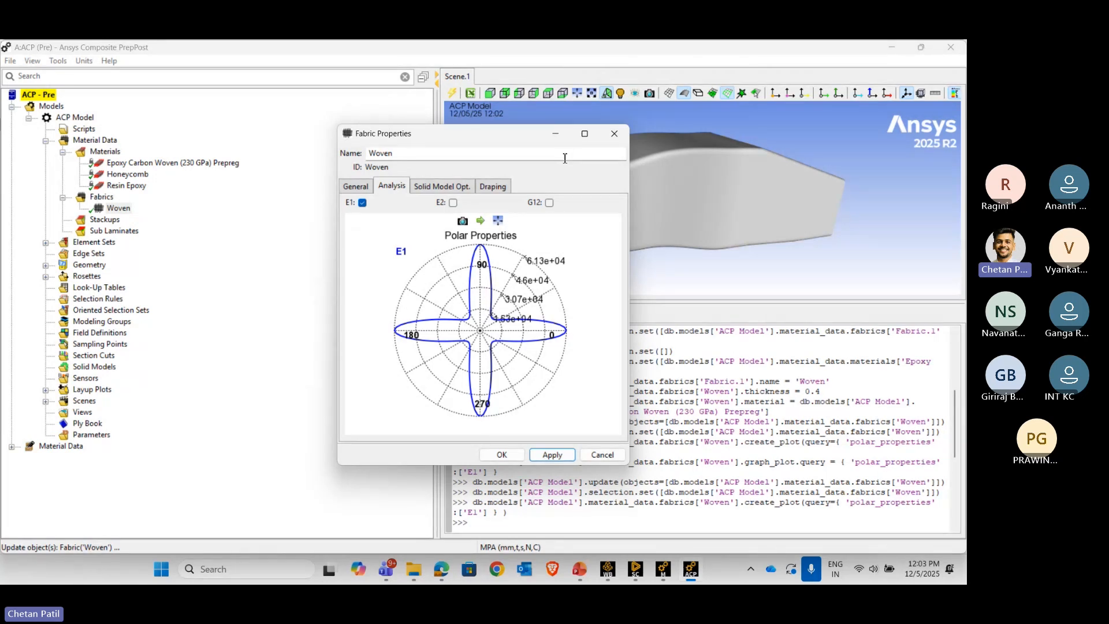
left_click(614, 133)
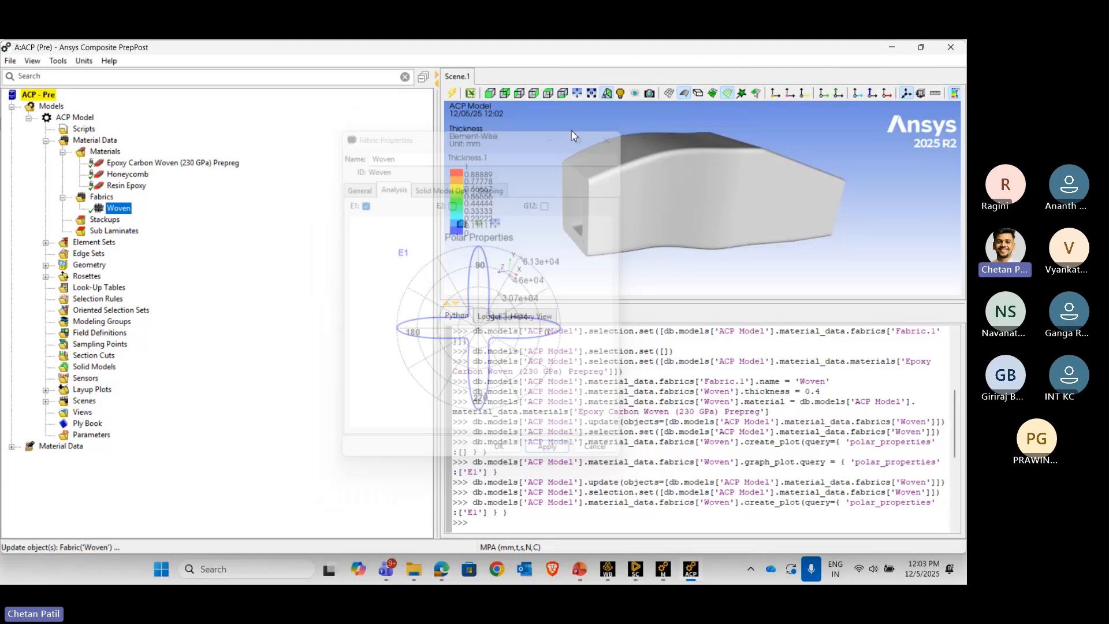
- Create a second fabric named Core from the Honeycomb material with a thickness of 10 mm
right_click(102, 198)
left_click(124, 203)
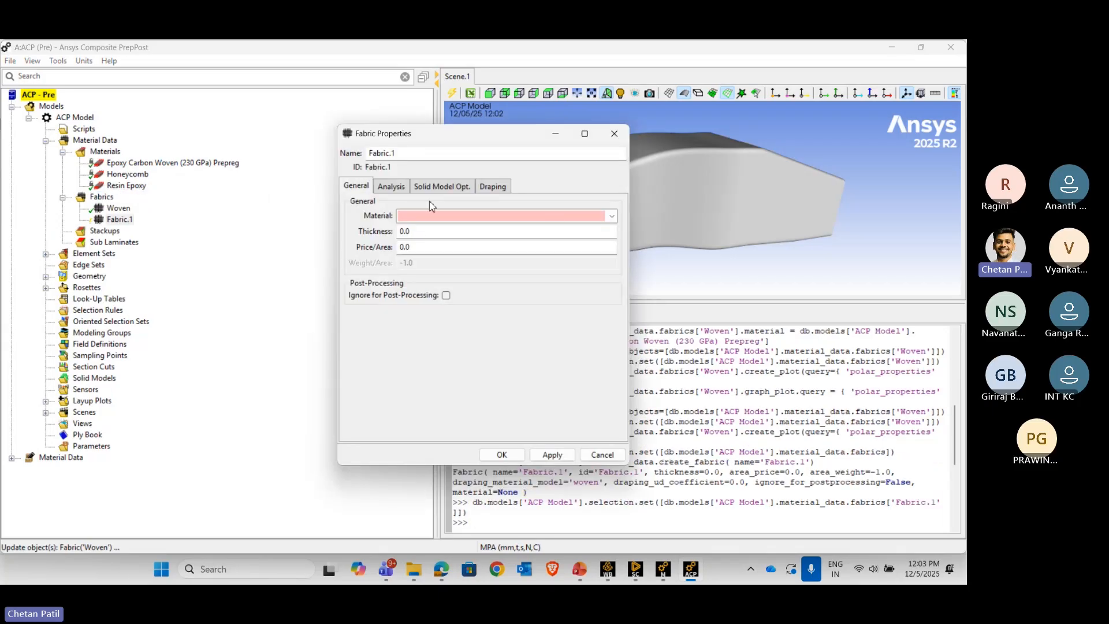
left_click(612, 216)
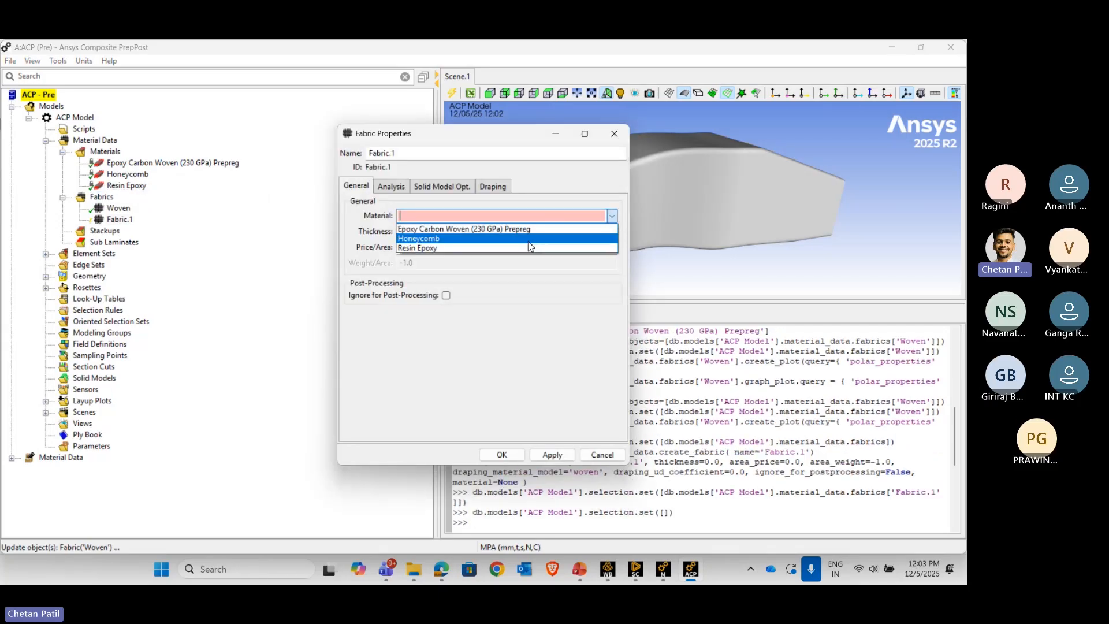
left_click(526, 239)
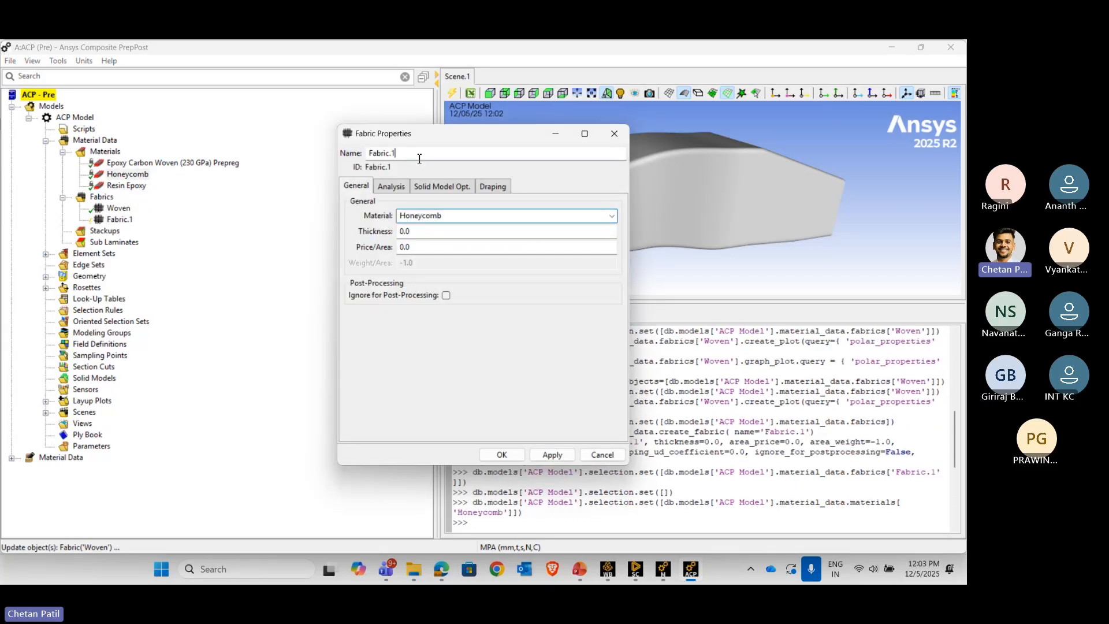
left_click_drag(422, 154, 347, 153)
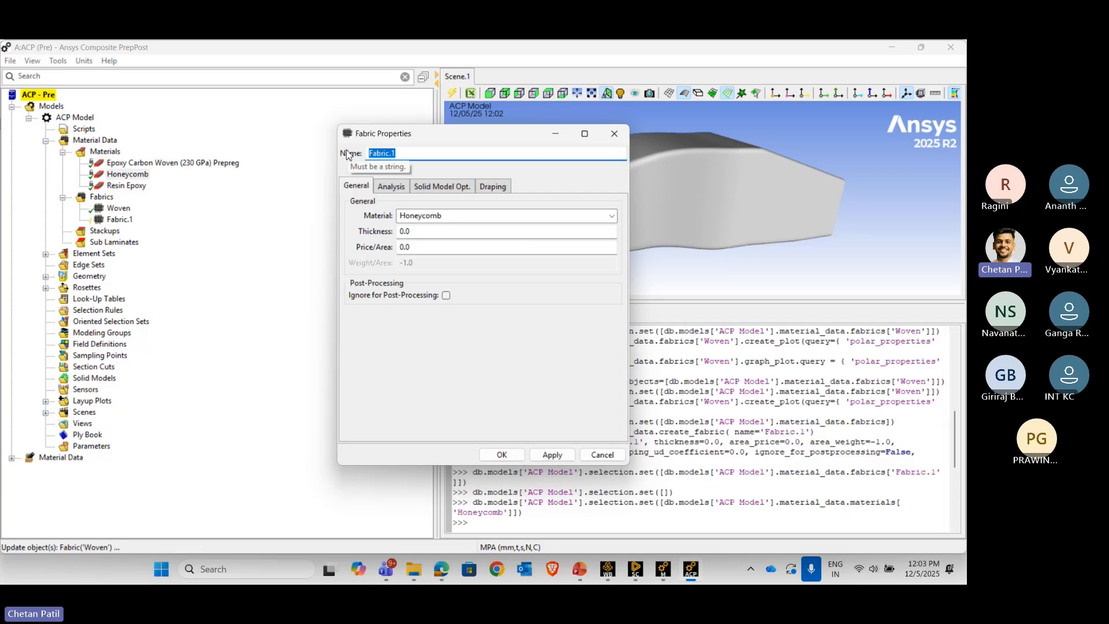
type("Core")
left_click(430, 231)
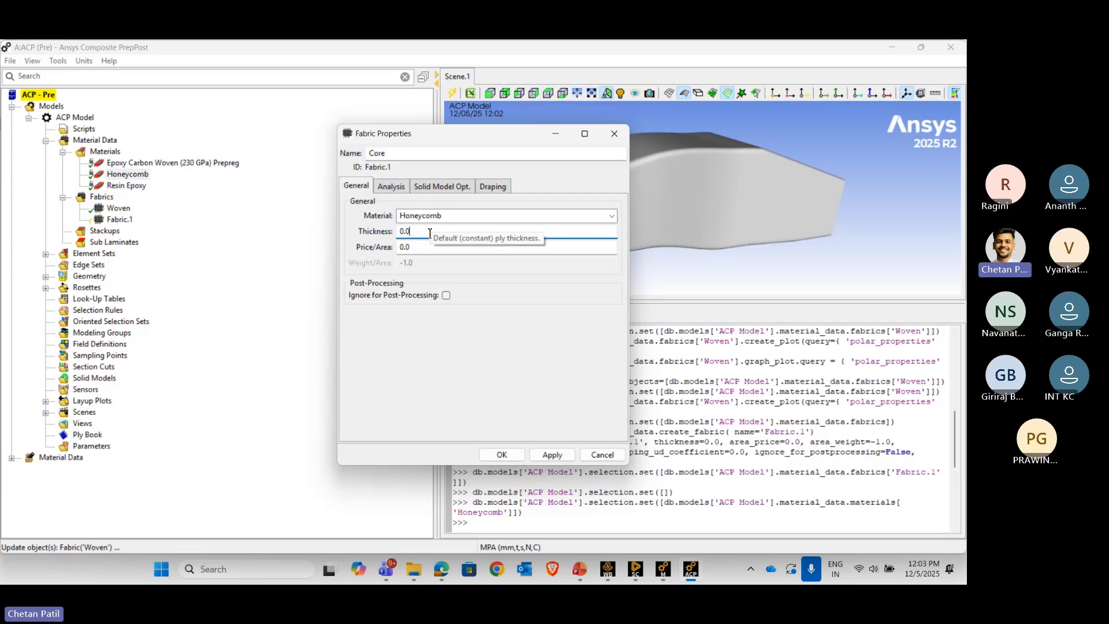
left_click_drag(430, 231, 372, 238)
type("10")
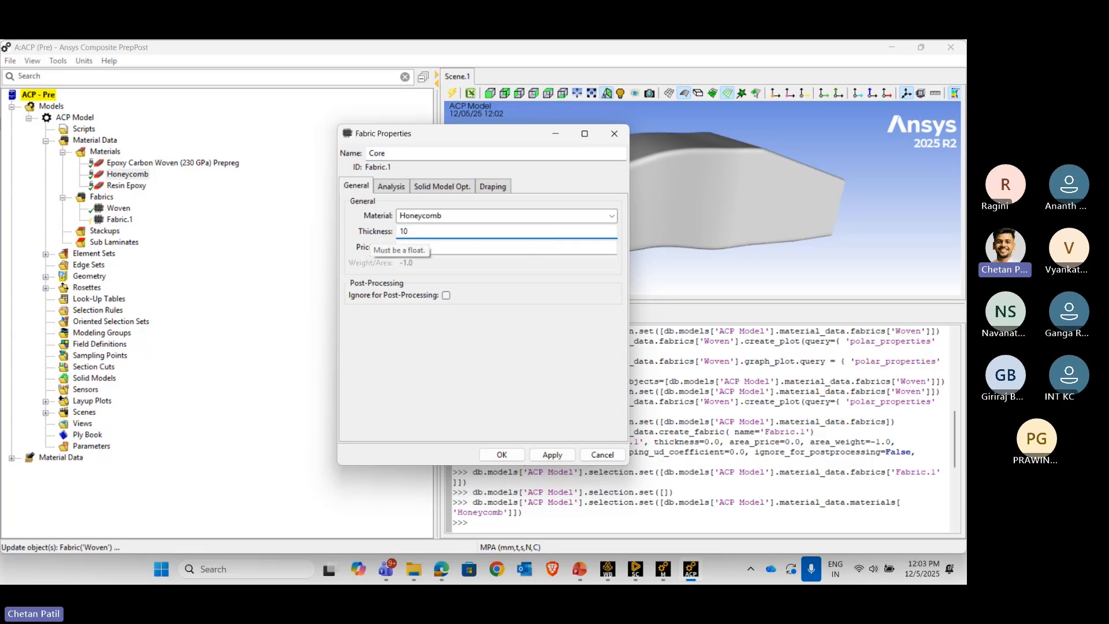
left_click(552, 454)
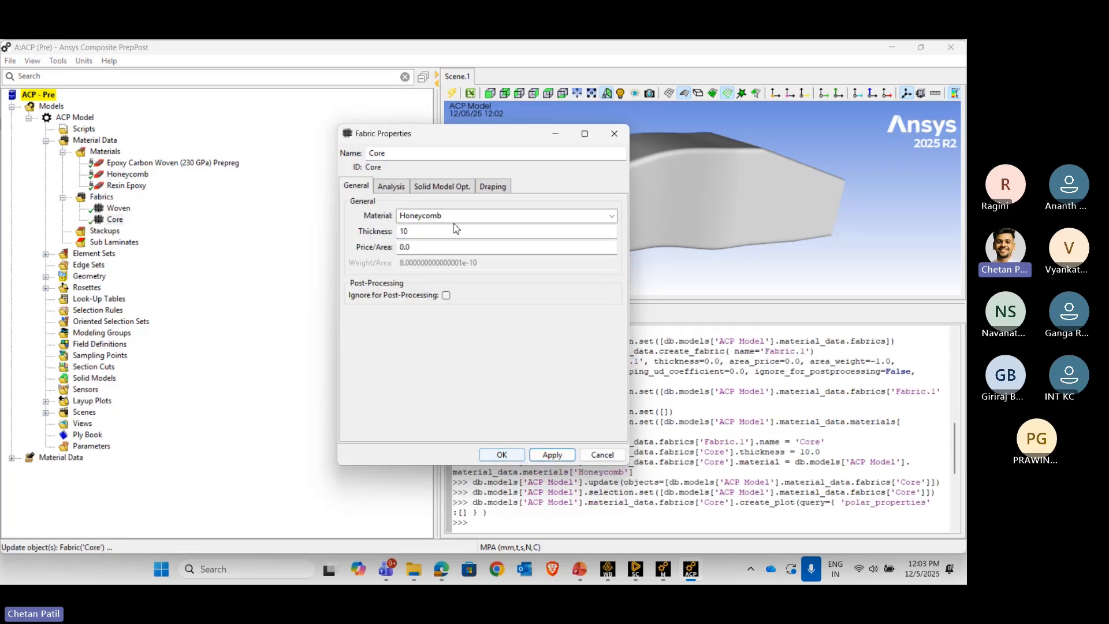
- Plot the E1 polar properties of the Core fabric for review and close its properties
left_click(391, 186)
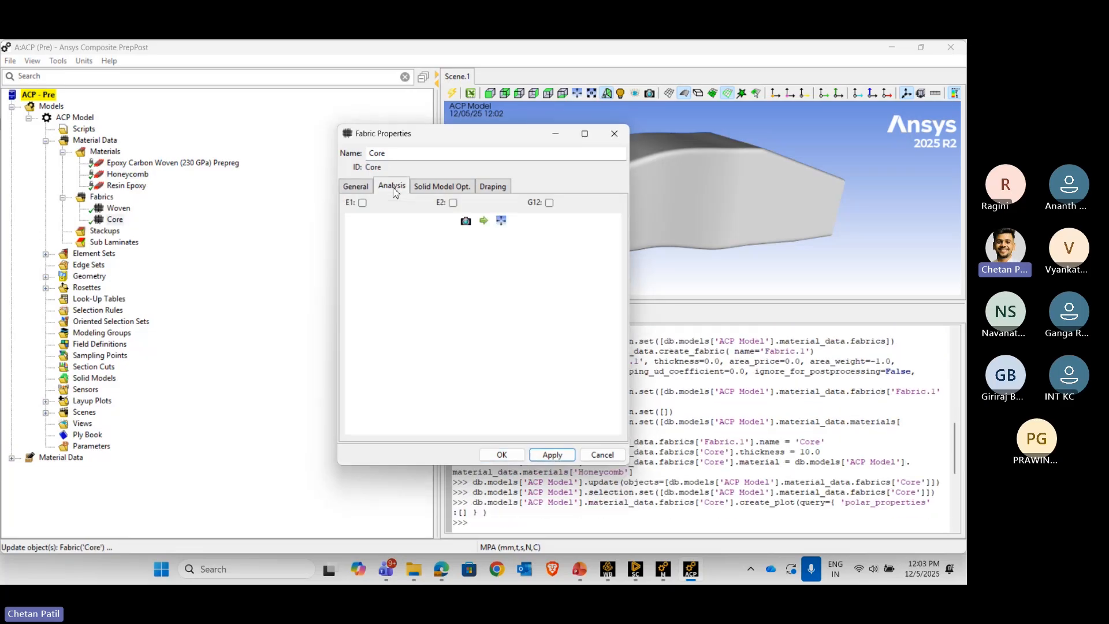
left_click(362, 203)
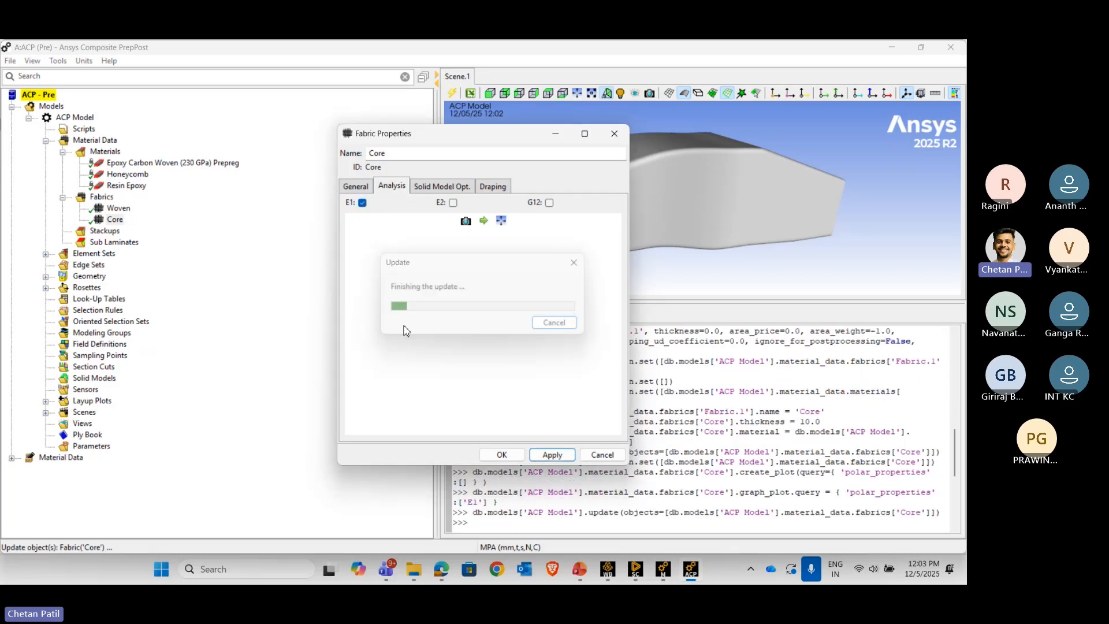
left_click(615, 135)
- Create a stackup with two Woven plies, leaving the first at 0° and setting the second to 45°
left_click(108, 231)
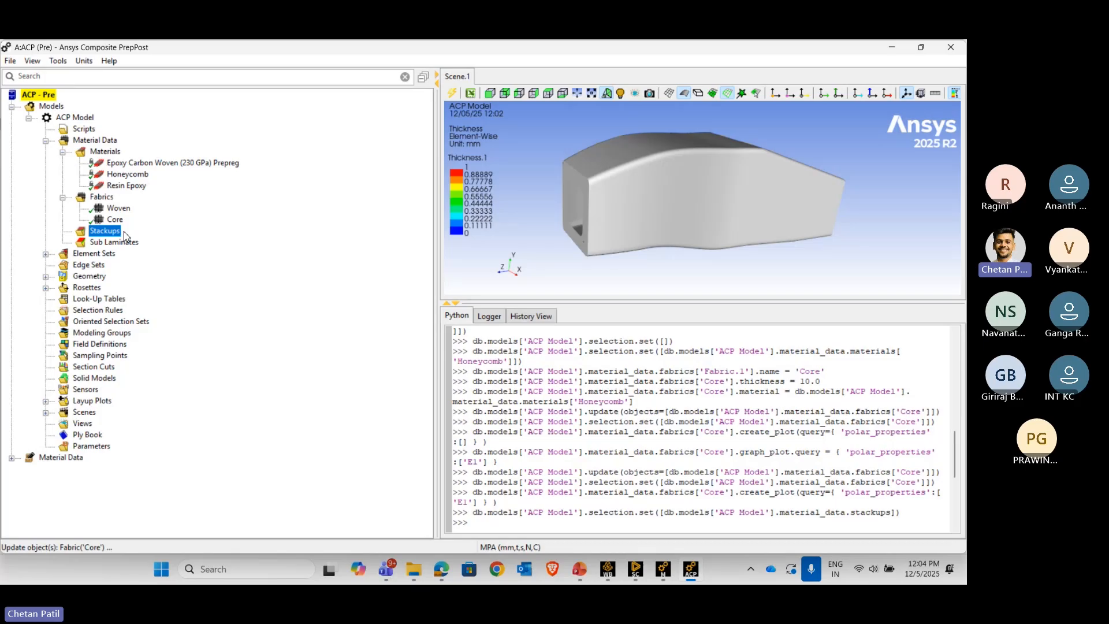
right_click(107, 233)
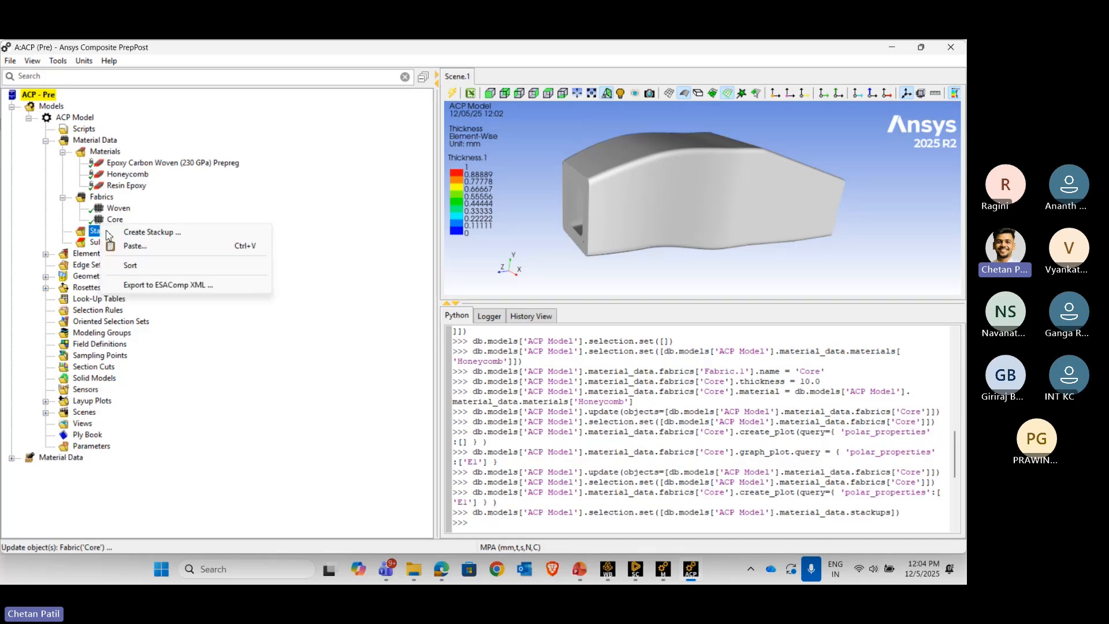
left_click(172, 230)
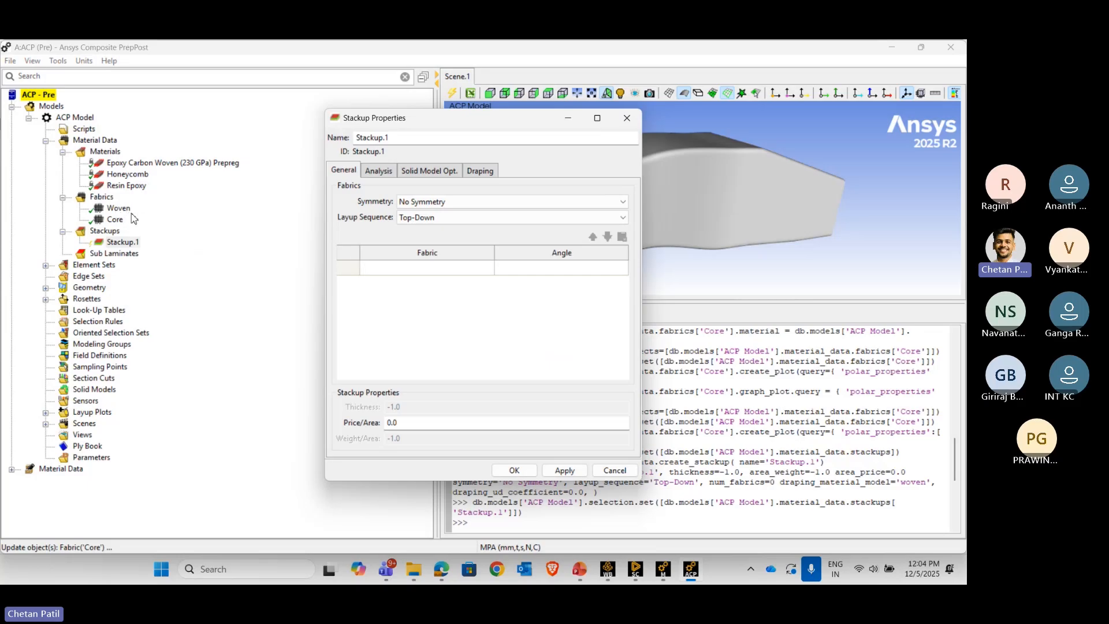
left_click(438, 268)
left_click(490, 268)
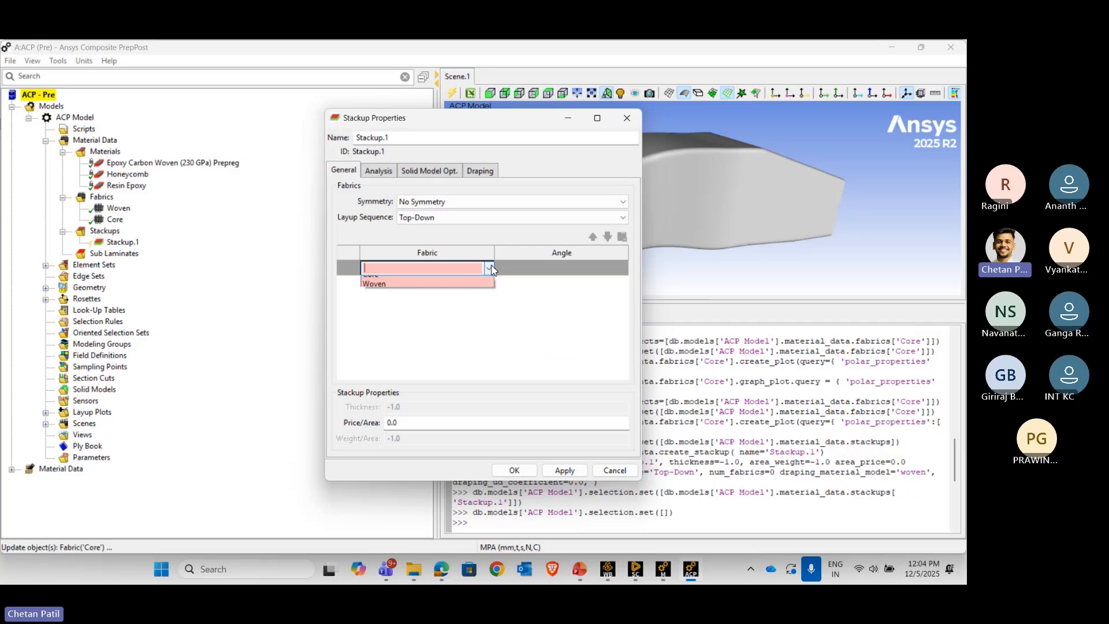
left_click(427, 284)
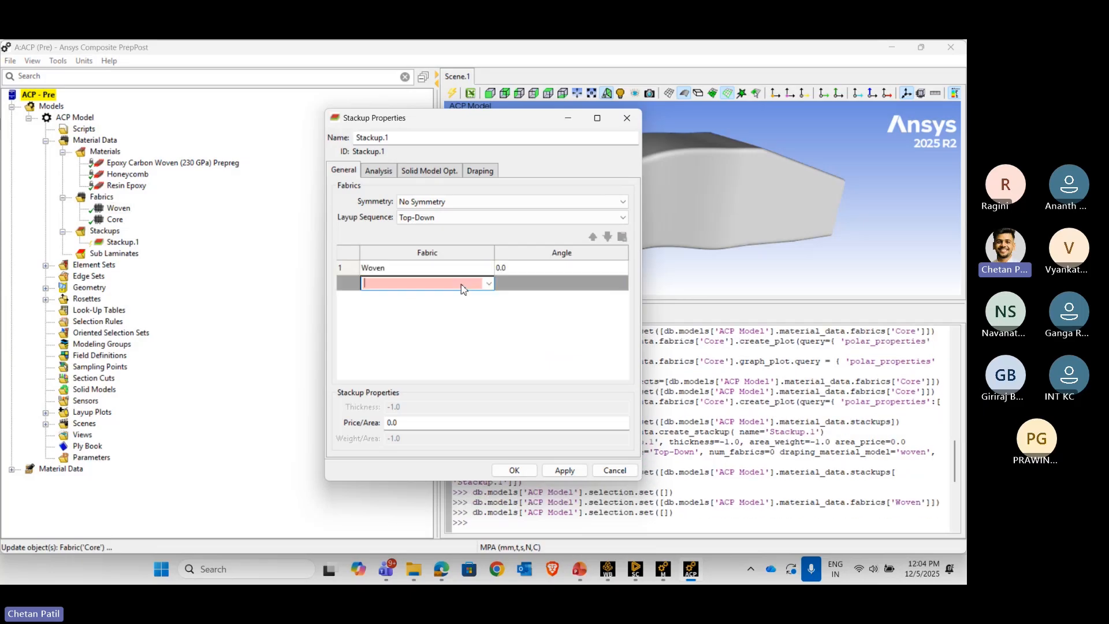
left_click(489, 284)
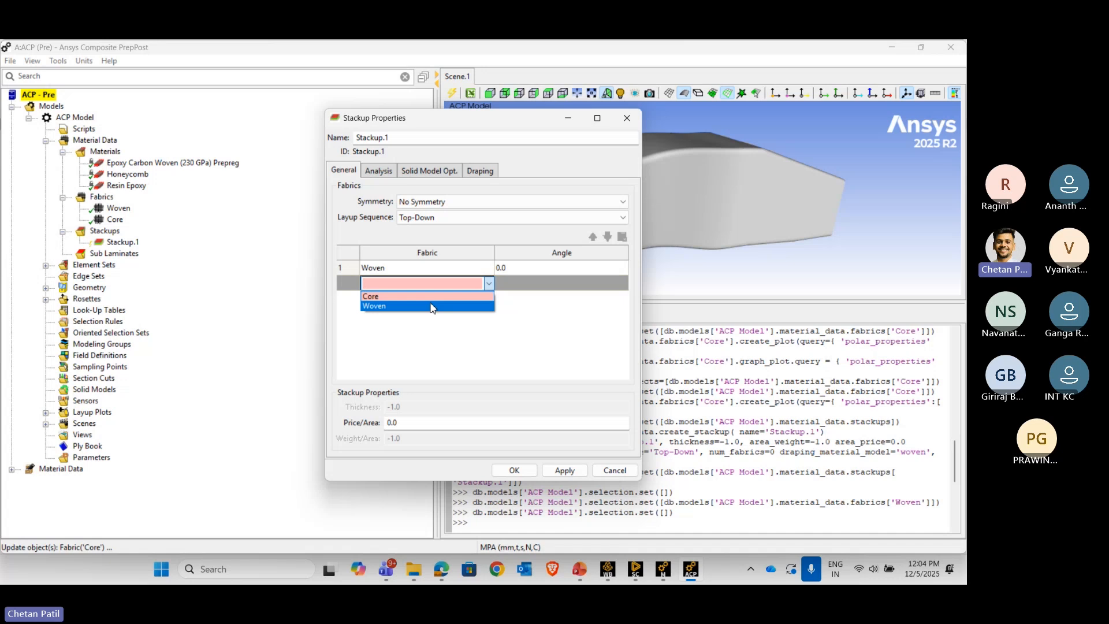
left_click(432, 307)
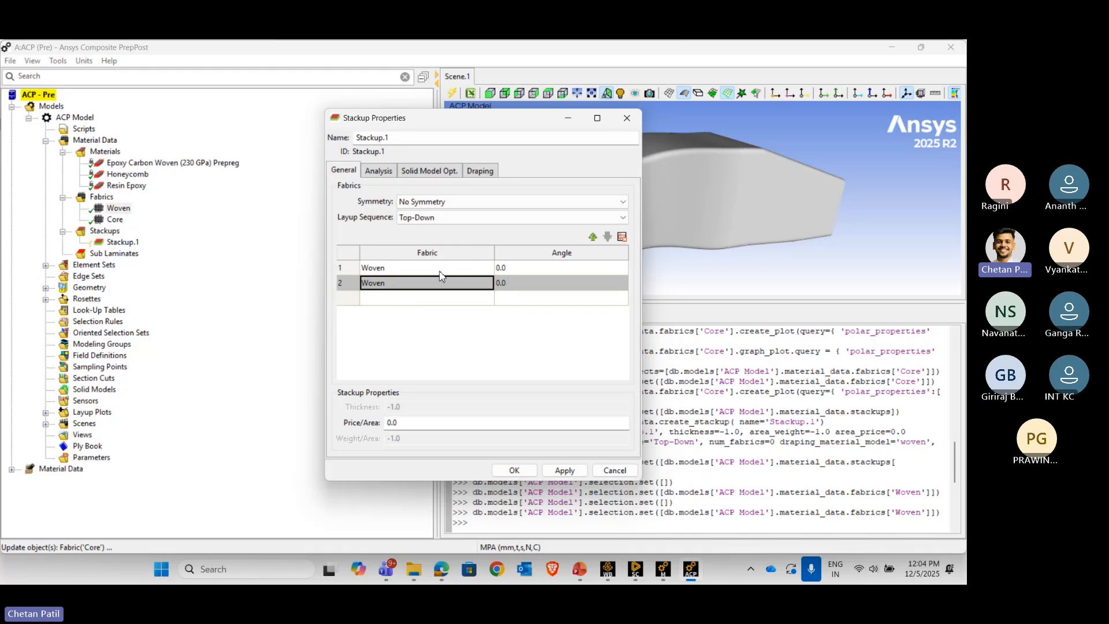
double_click(509, 283)
type("45")
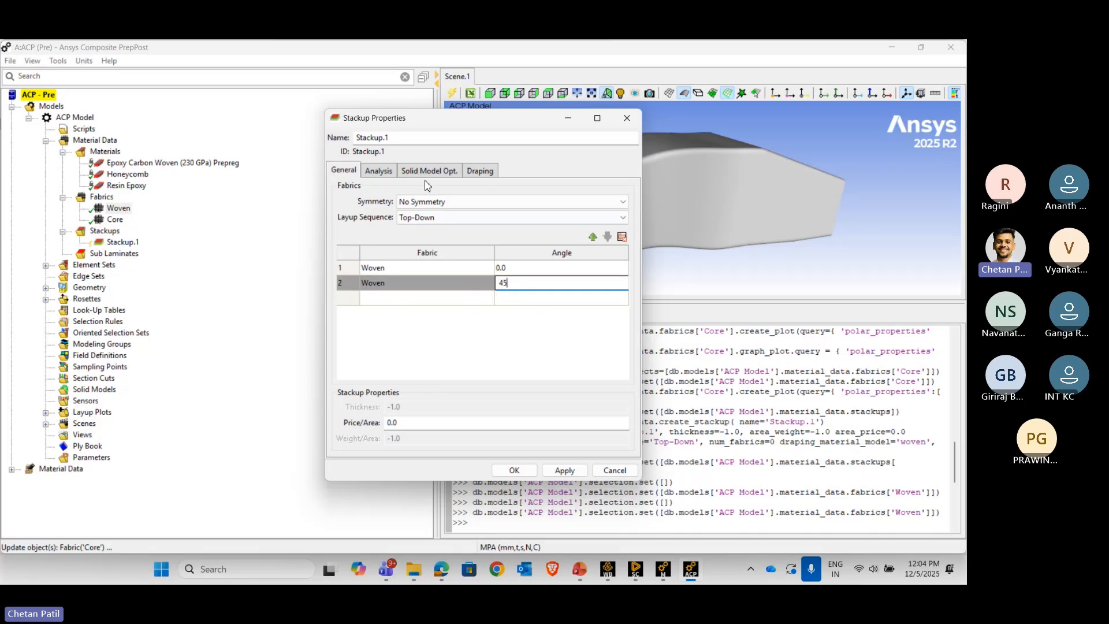
- Rename the new stackup Structural Stackup and apply its properties
left_click_drag(409, 139, 320, 141)
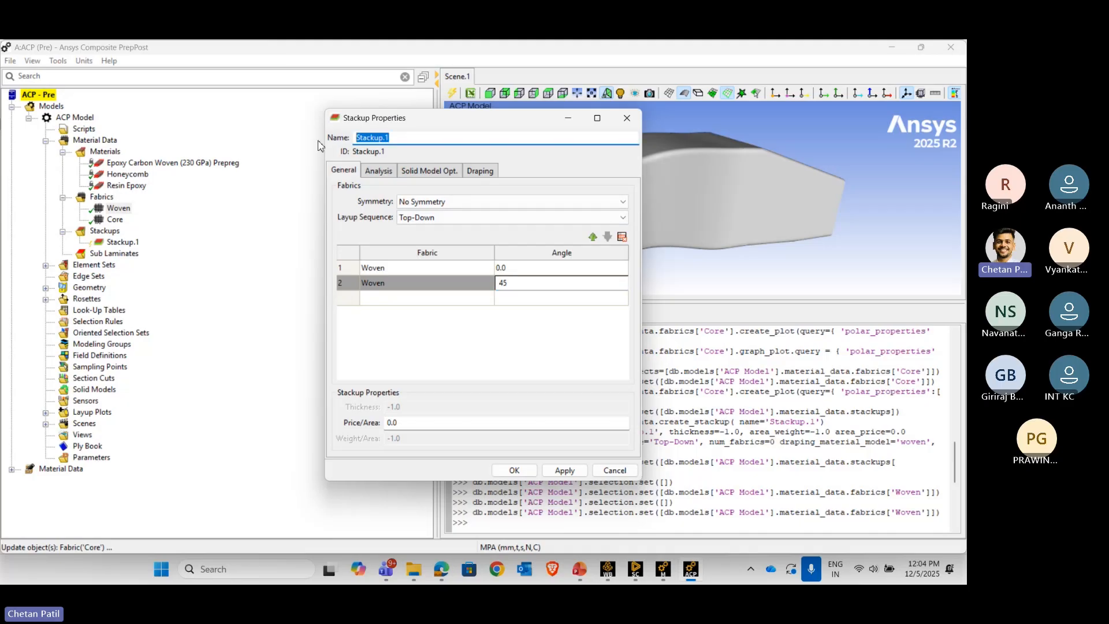
type("Struct")
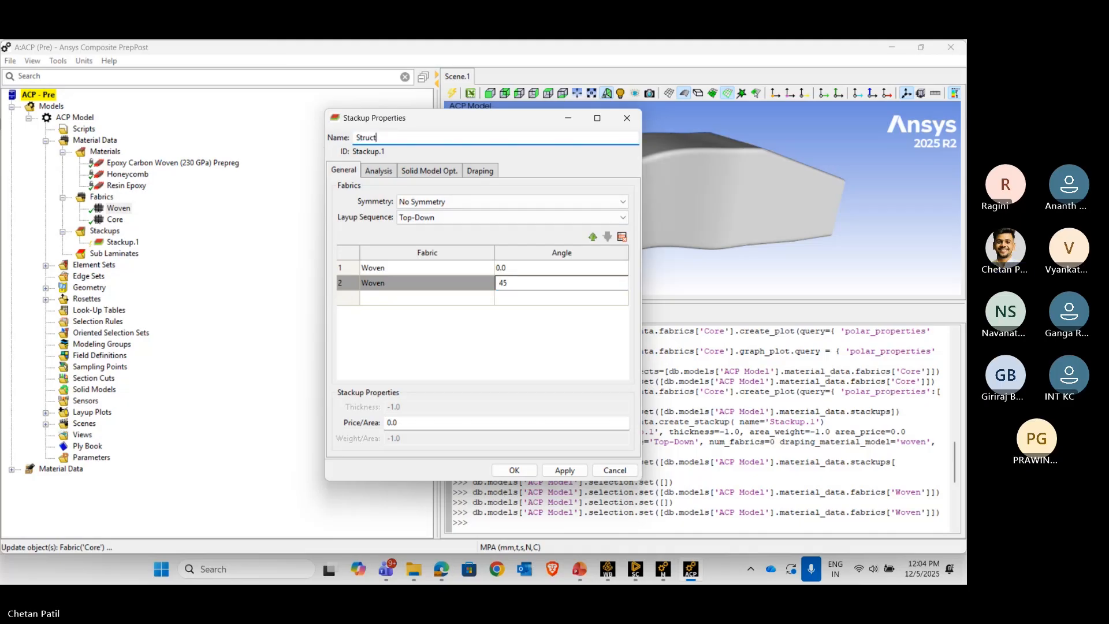
type("ural Stackup")
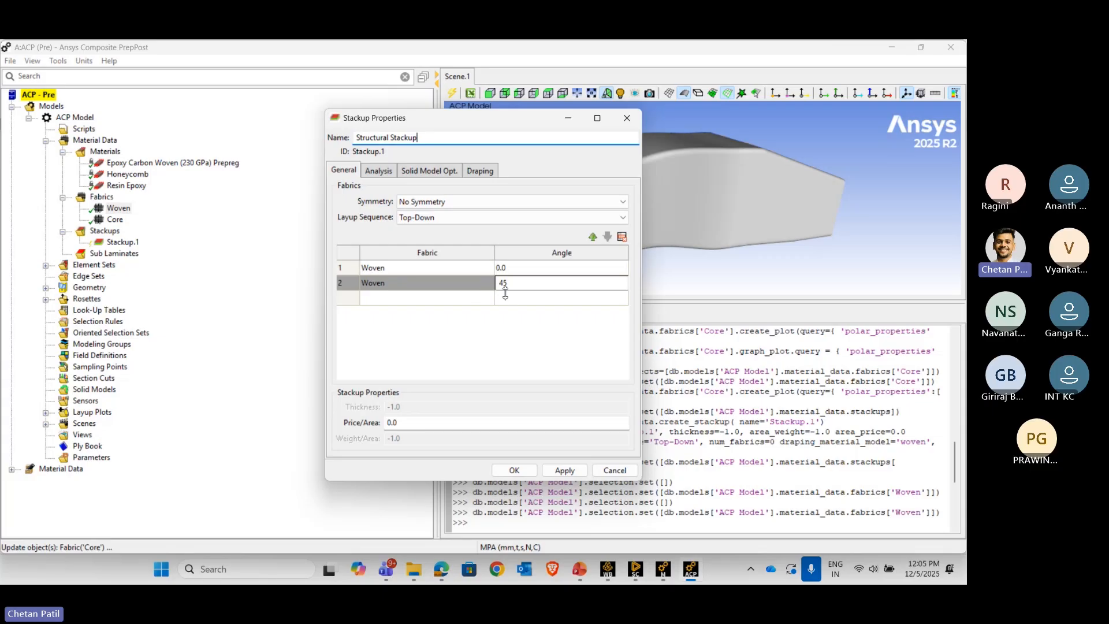
left_click(564, 470)
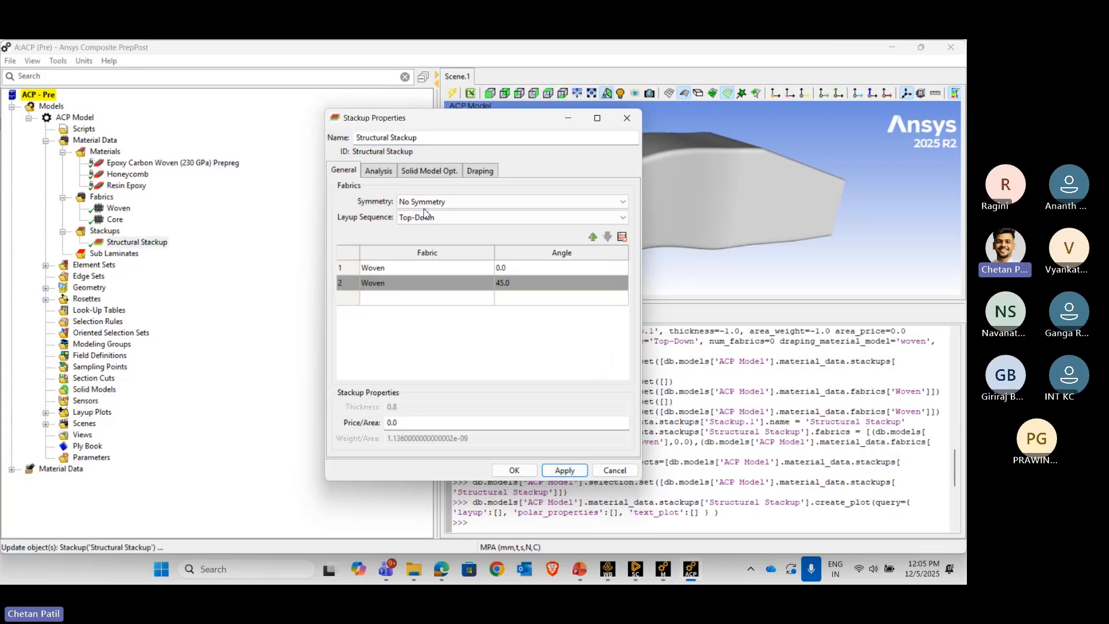
- Plot the E1 polar properties of Structural Stackup for review and close its properties
left_click(379, 171)
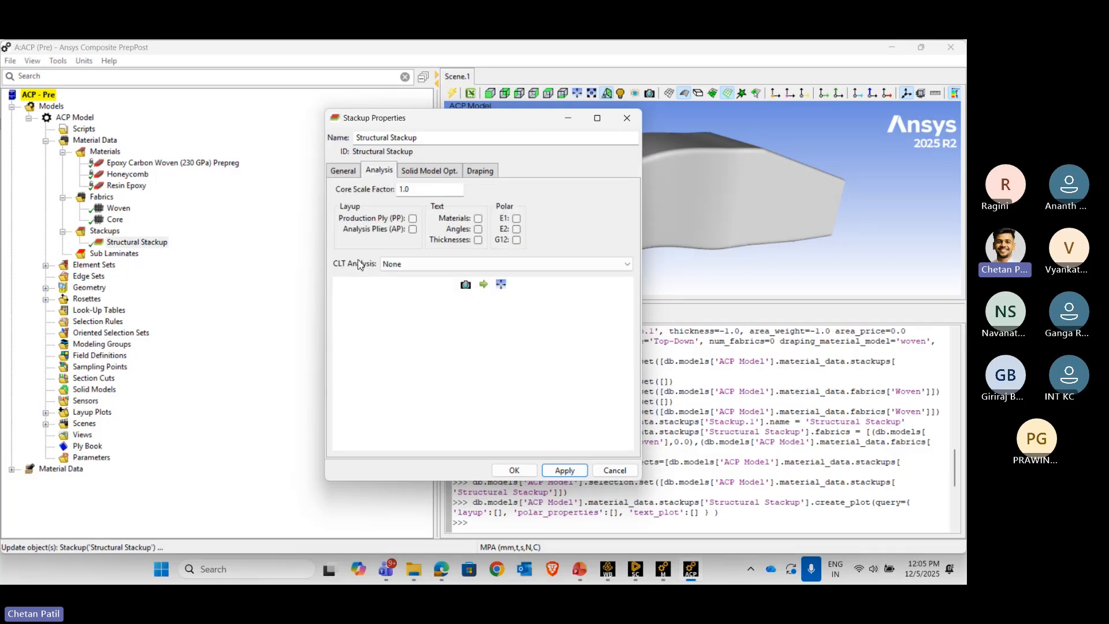
left_click(517, 218)
left_click(561, 470)
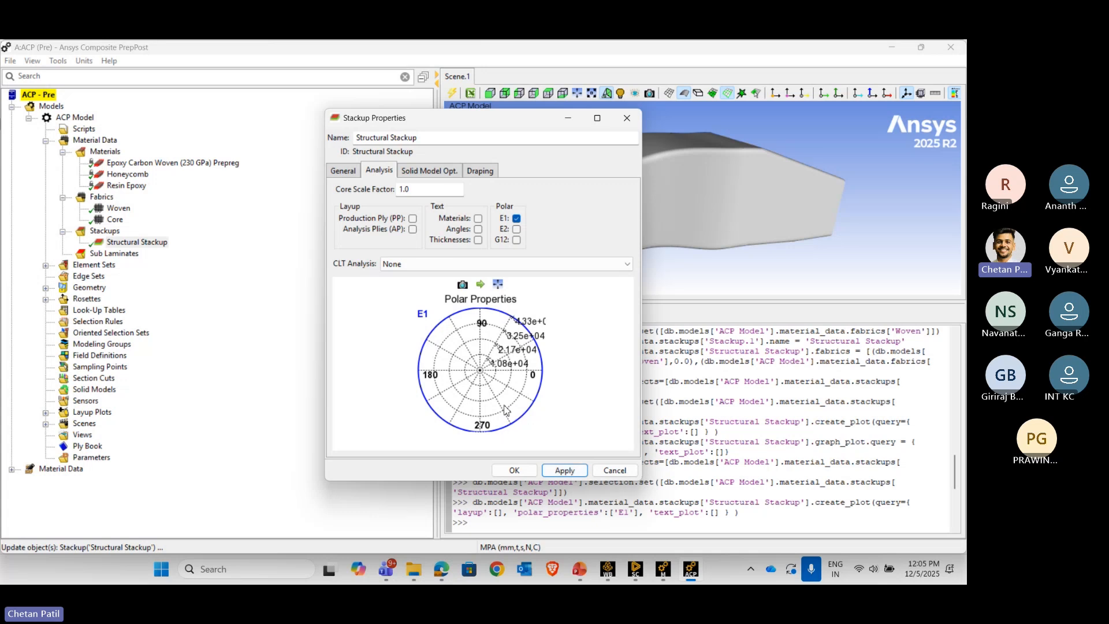
left_click(514, 470)
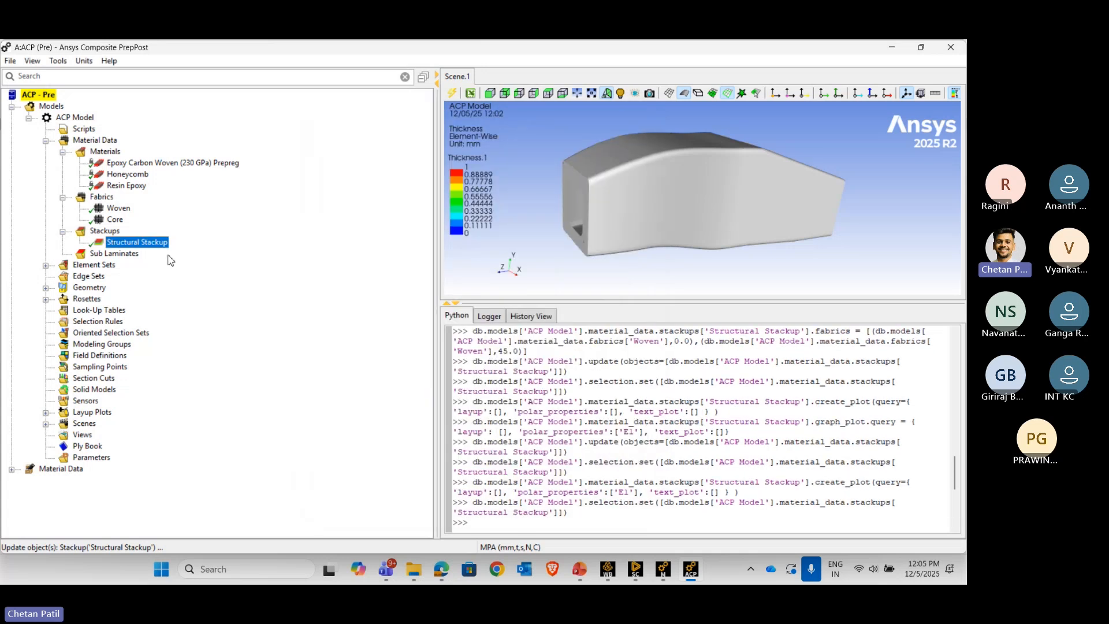
- Collapse the materials, fabrics and stackups groups, and inspect the All_Elements and Front element sets on the model
left_click(62, 231)
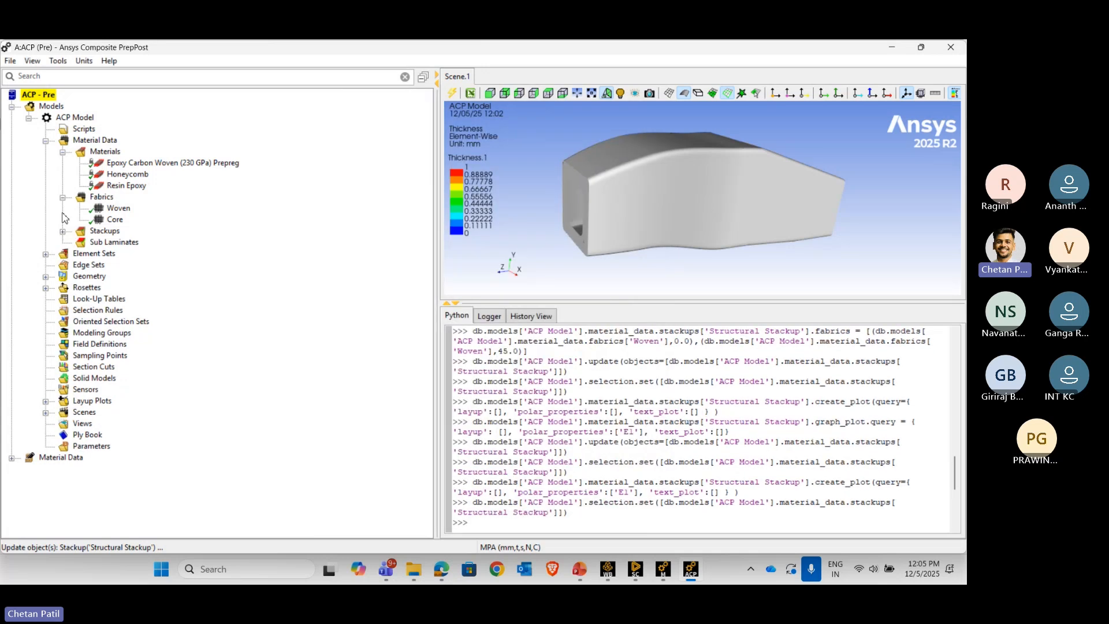
left_click(63, 197)
left_click(63, 151)
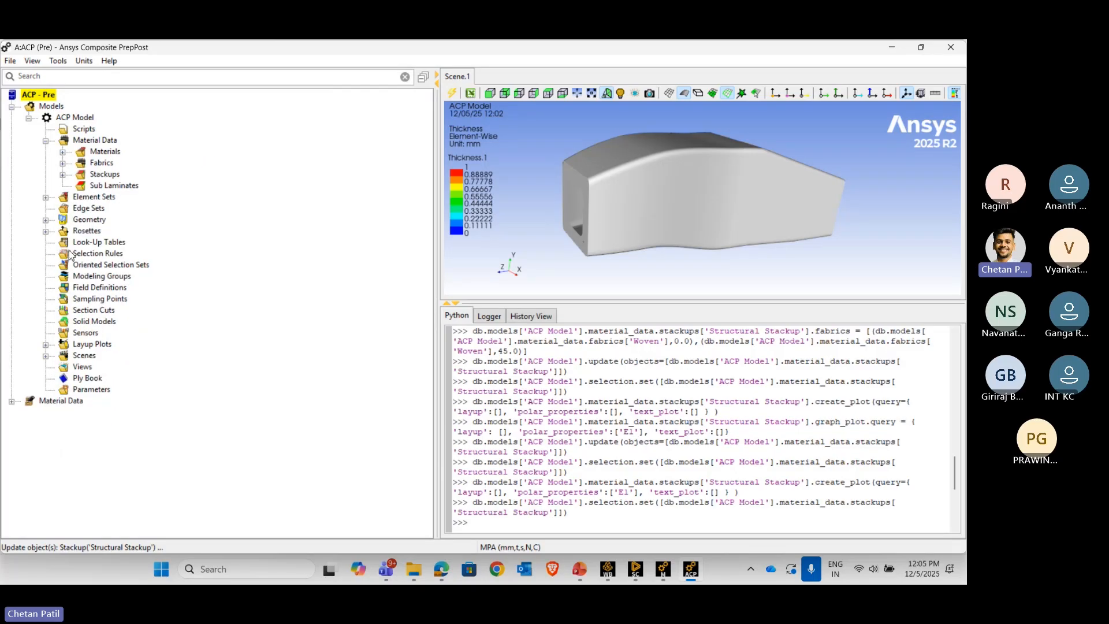
left_click(46, 198)
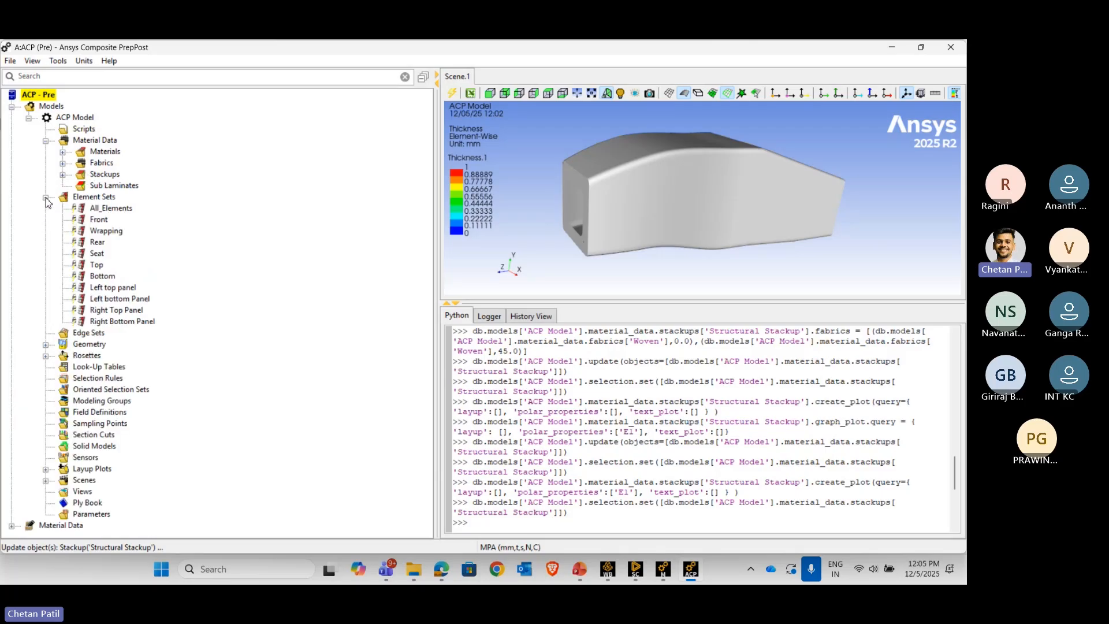
left_click(112, 212)
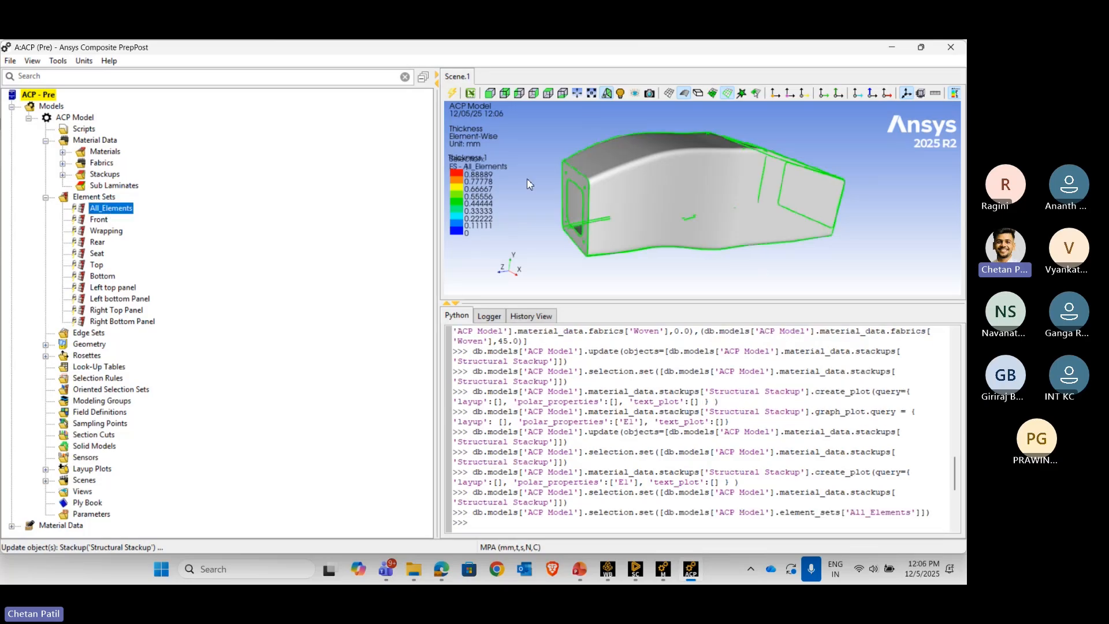
left_click(99, 222)
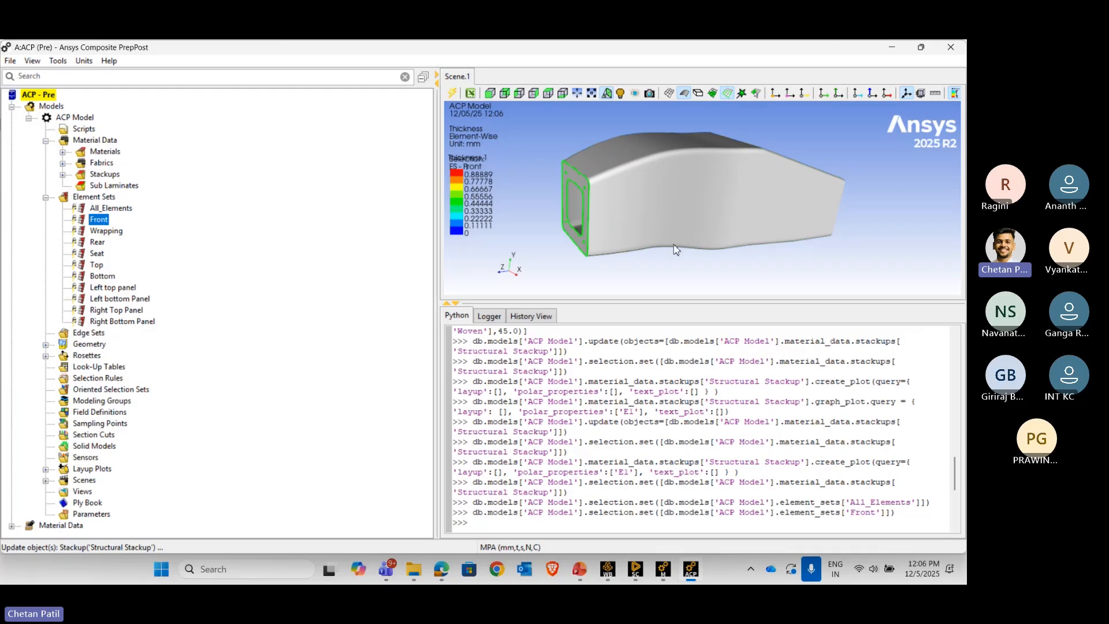
- Turn on the selected-mesh highlight and the element edges, and examine the Front element set on the model
left_click(712, 93)
scroll(602, 185, "up", 5)
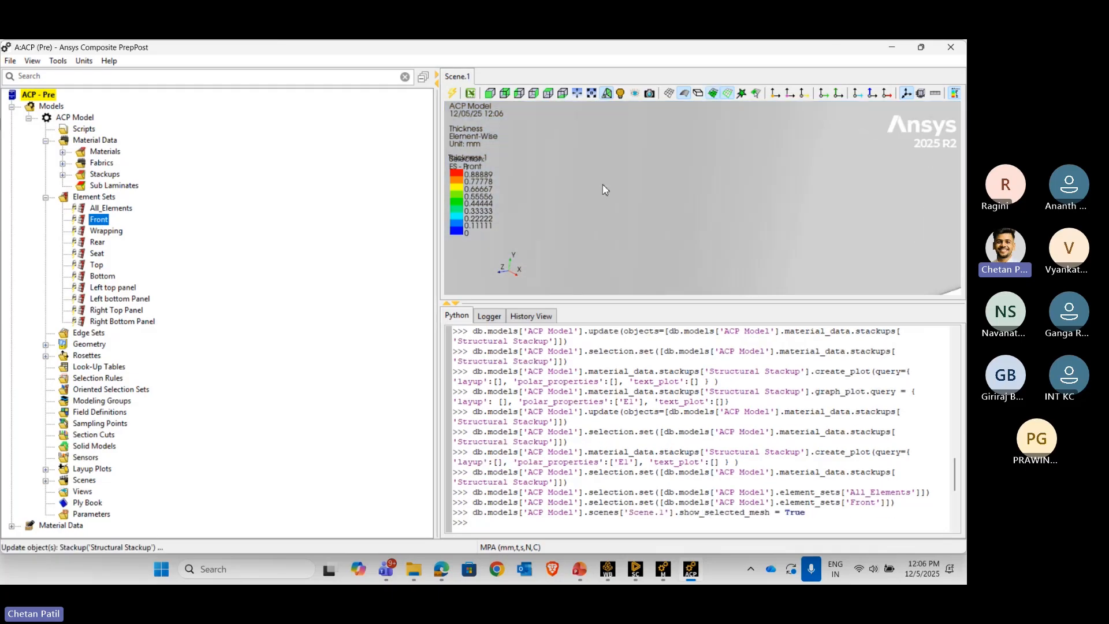
scroll(604, 188, "down", 5)
mouse_move(601, 190)
middle_mouse_down()
mouse_move(762, 197)
mouse_move(592, 192)
middle_mouse_up()
scroll(763, 197, "up", 5)
scroll(645, 184, "down", 5)
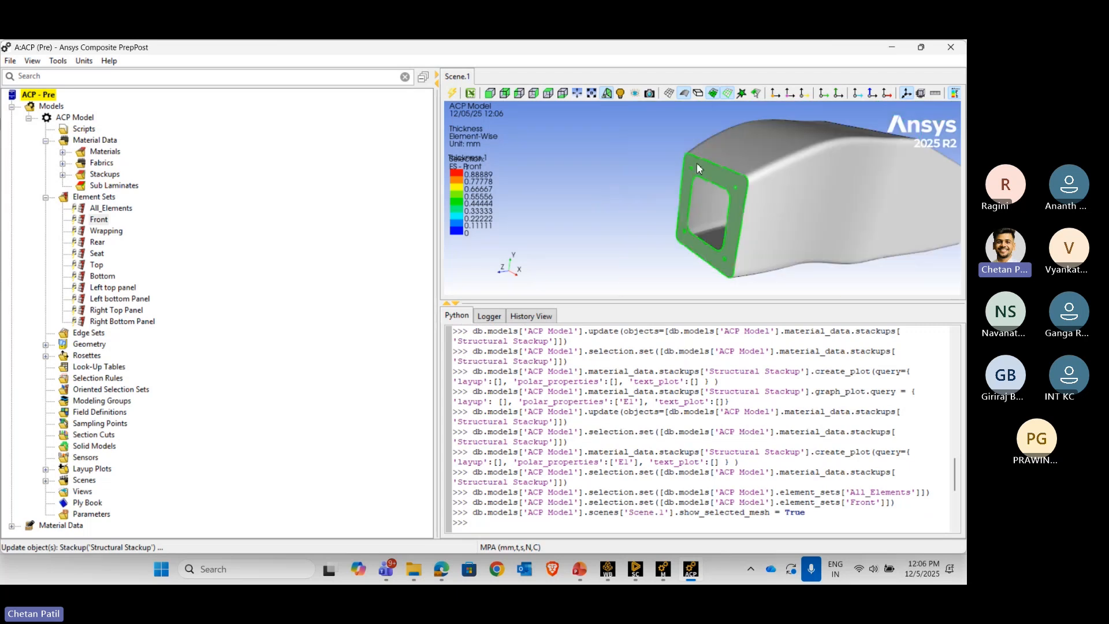
scroll(685, 175, "up", 5)
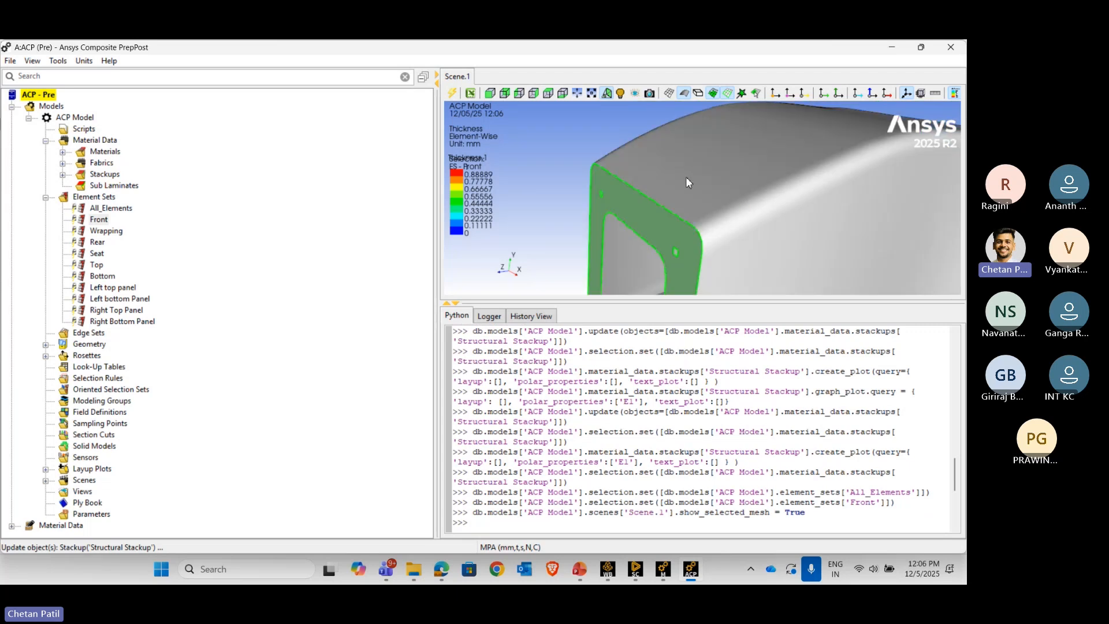
left_click(668, 93)
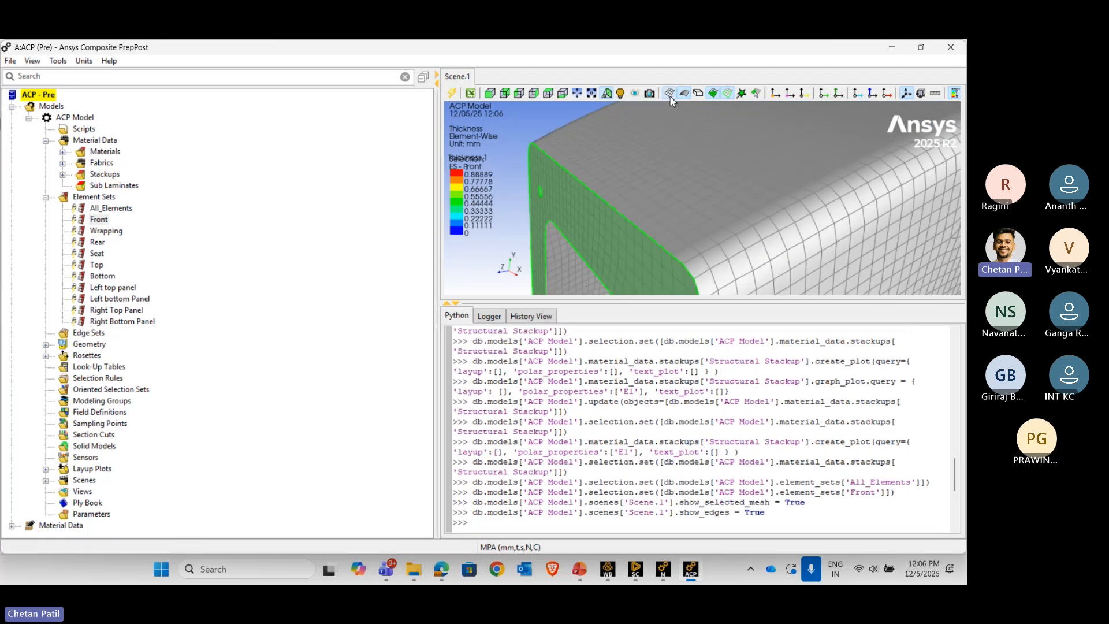
scroll(614, 235, "down", 5)
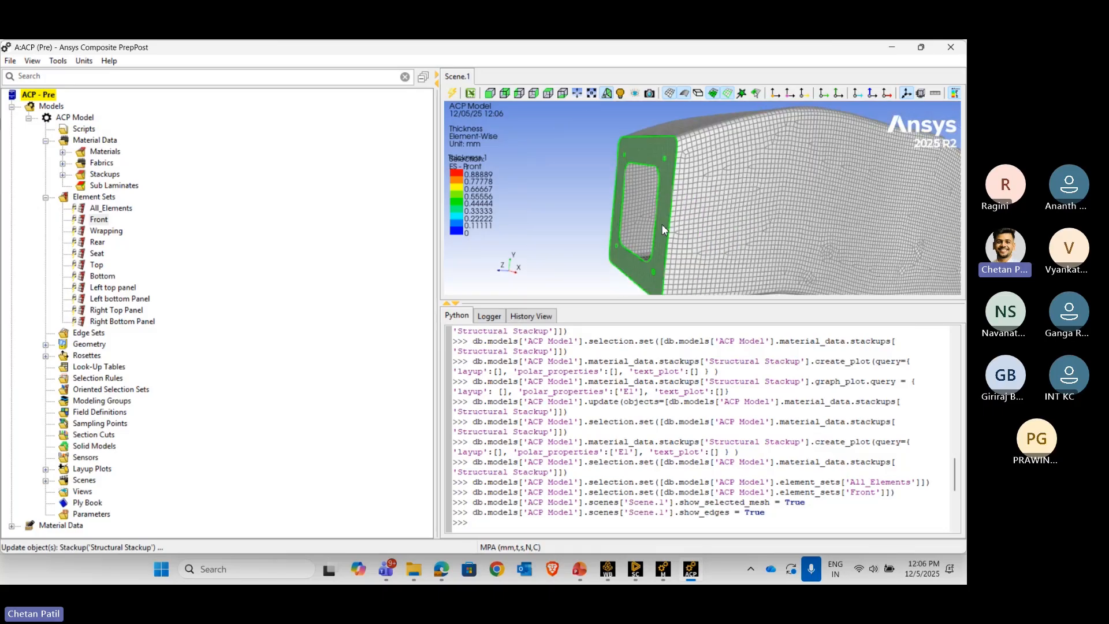
middle_click_drag(663, 226, 651, 237)
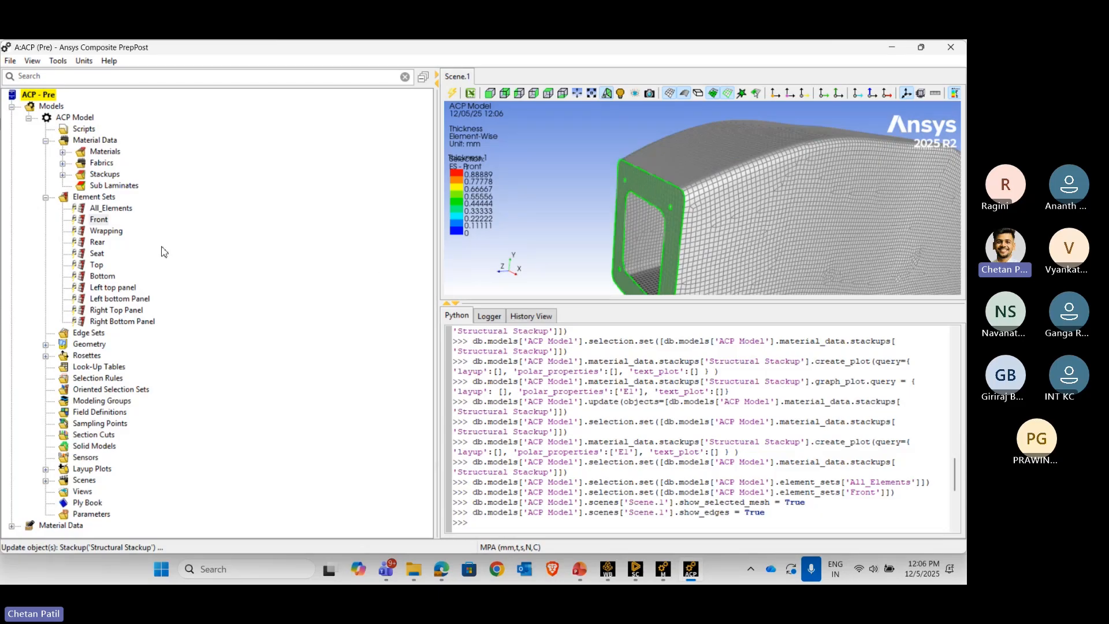
- Inspect the Wrapping, Rear, Seat, Top, Bottom, Left top panel and Left bottom Panel element sets on the model
left_click(98, 231)
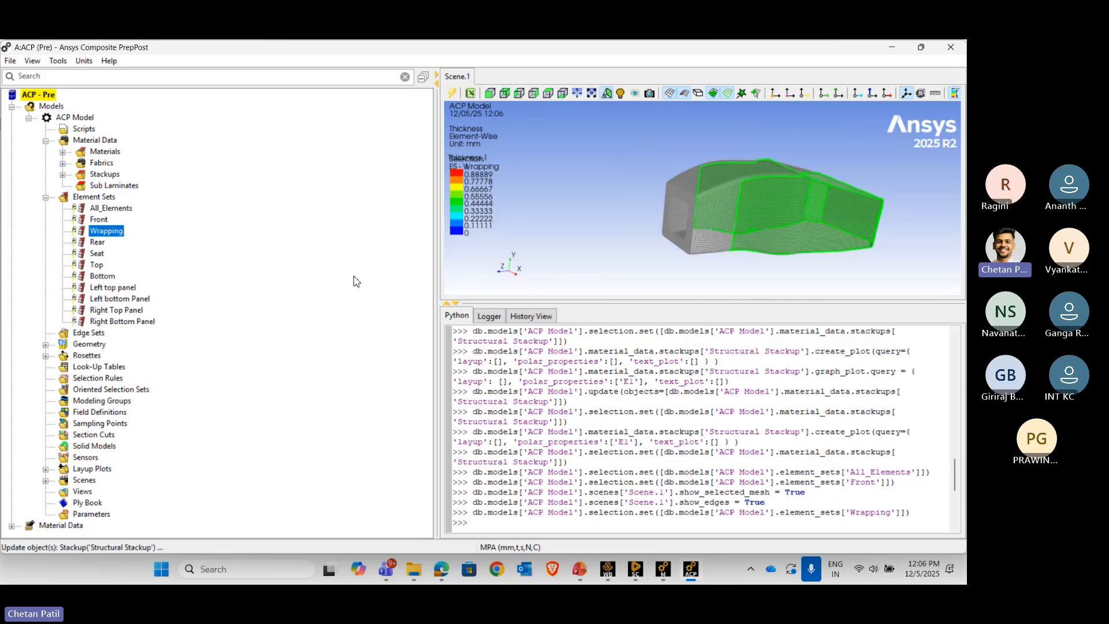
left_click(98, 243)
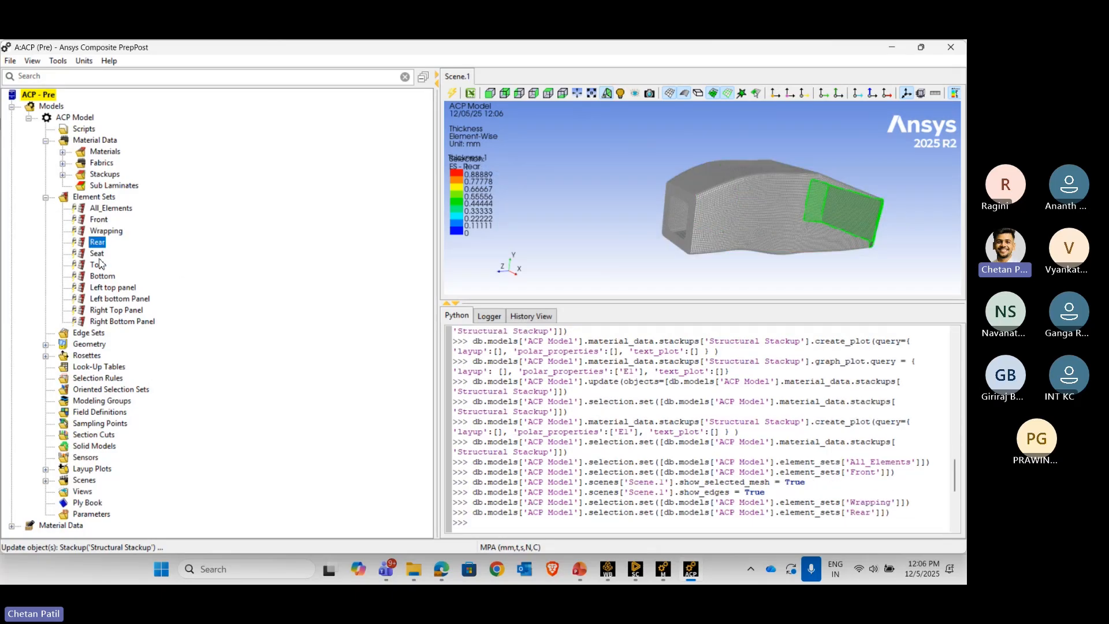
left_click(98, 254)
left_click(98, 265)
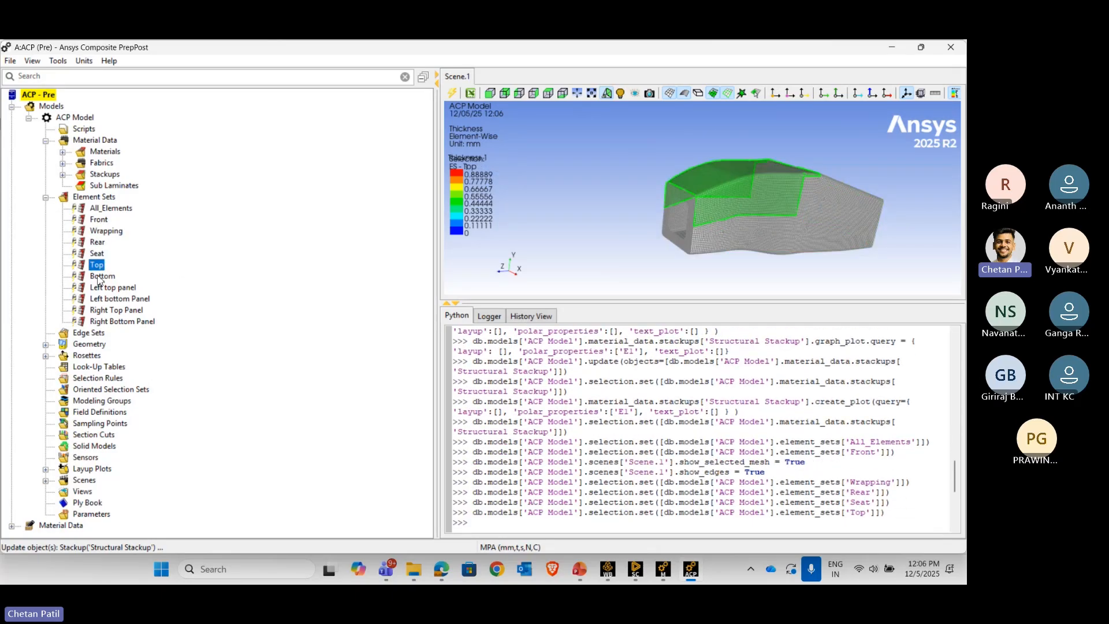
left_click(99, 278)
left_click(112, 289)
left_click(111, 300)
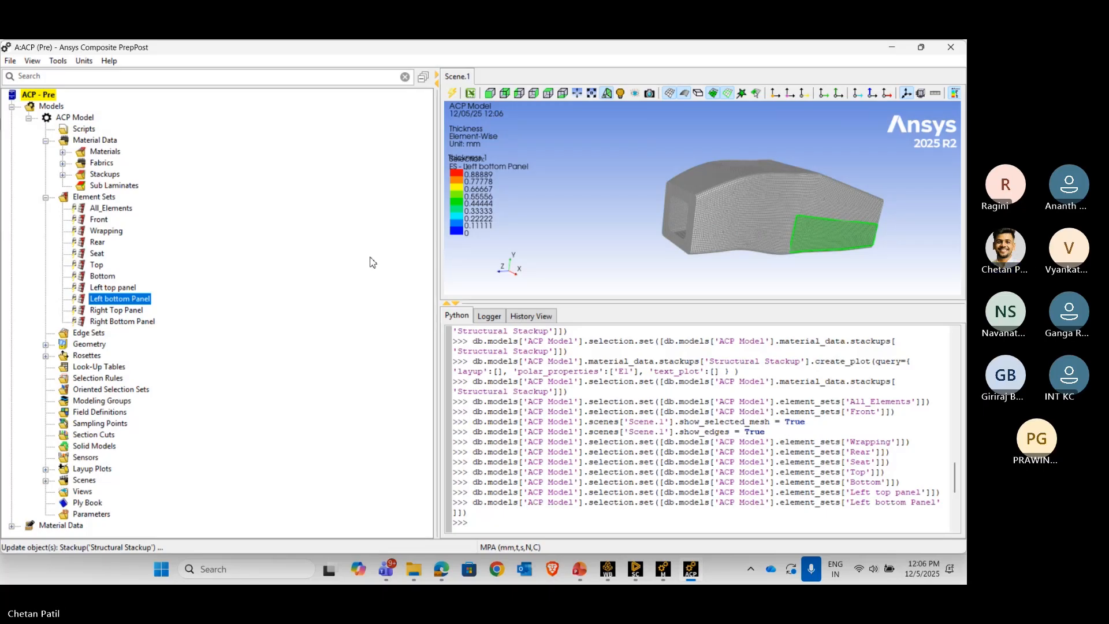
- Collapse the element sets group and enlarge the scene view in width and height
left_click(45, 197)
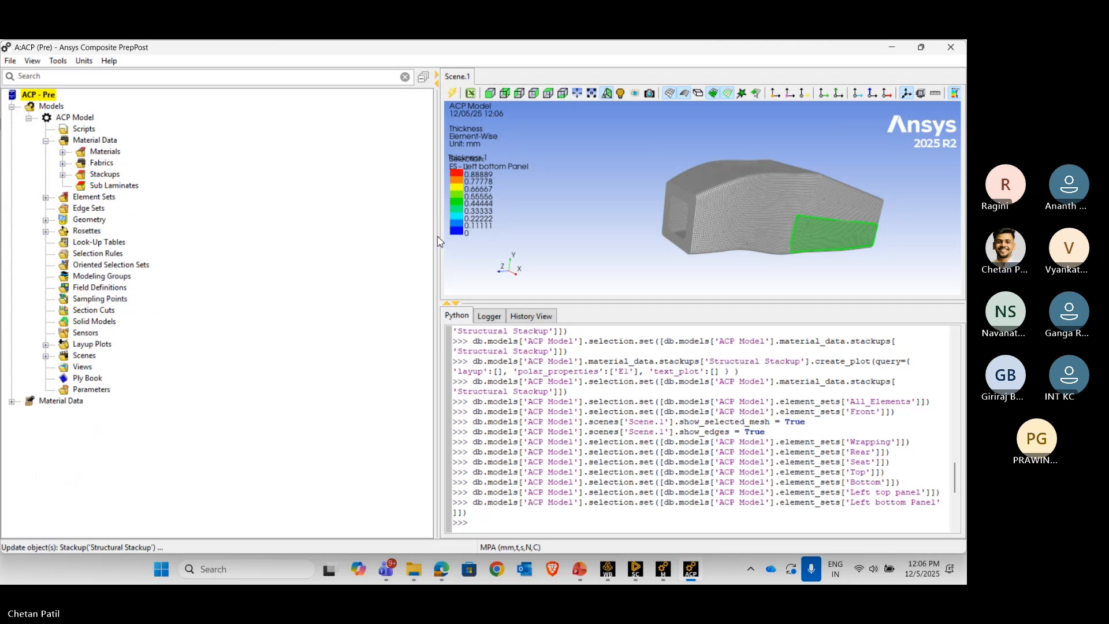
left_click_drag(437, 240, 321, 239)
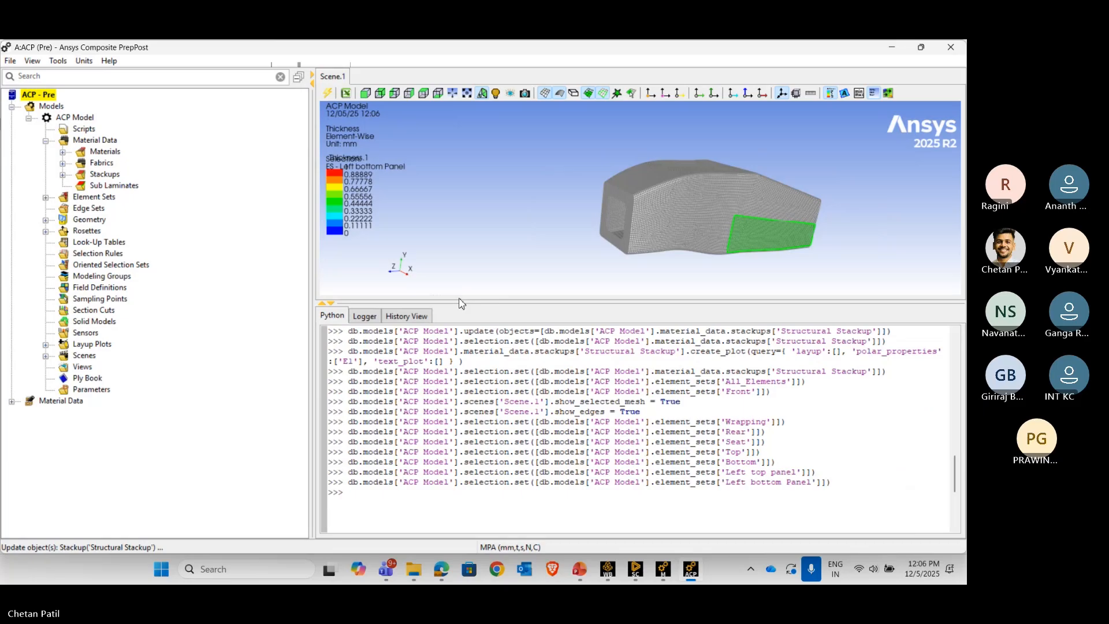
left_click_drag(460, 303, 459, 370)
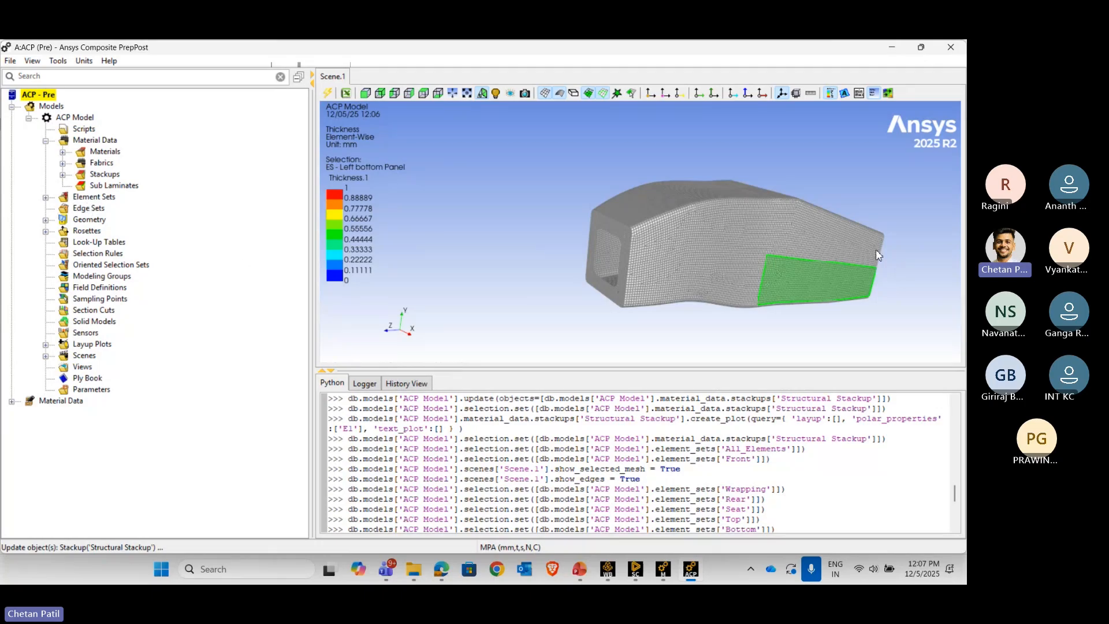
- Expand the rosettes and element sets groups, and create a rosette named Top
left_click(45, 231)
left_click(87, 231)
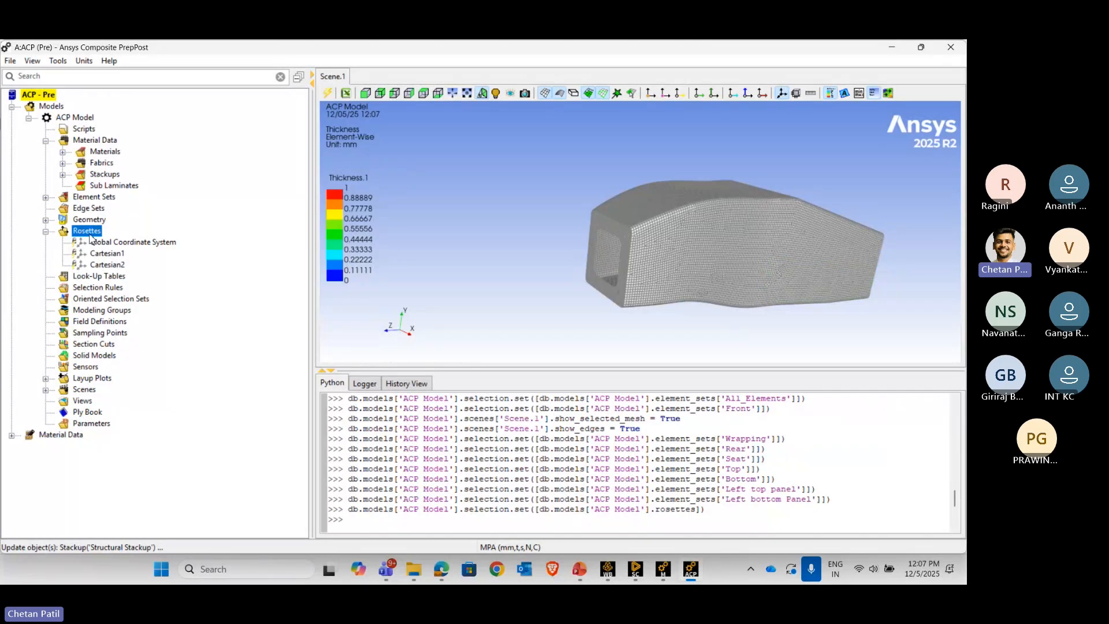
left_click(45, 197)
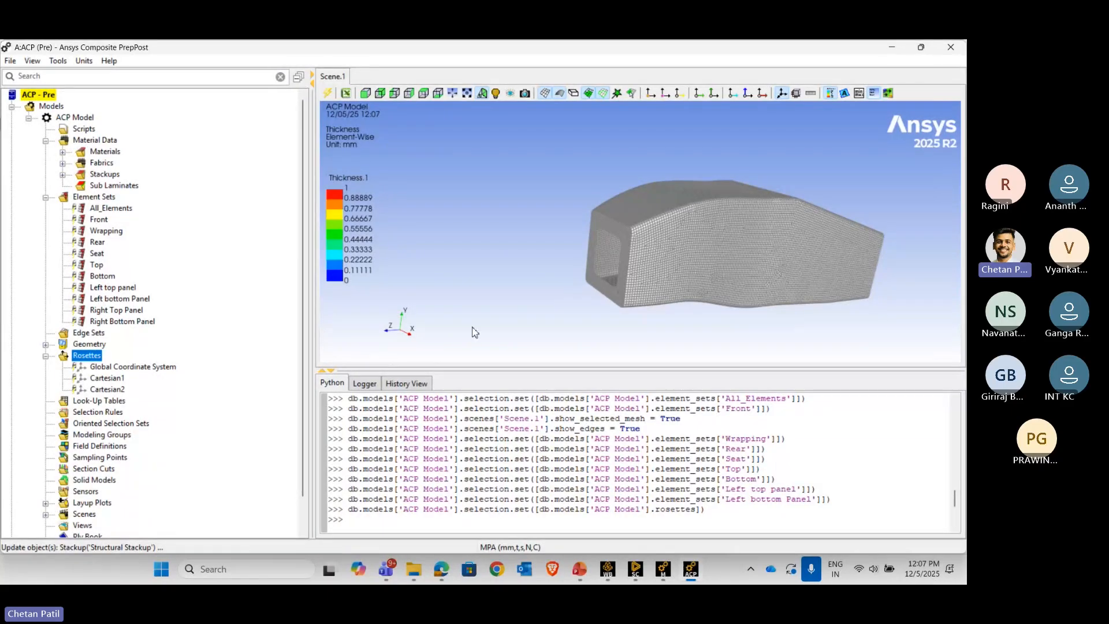
right_click(87, 358)
left_click(132, 360)
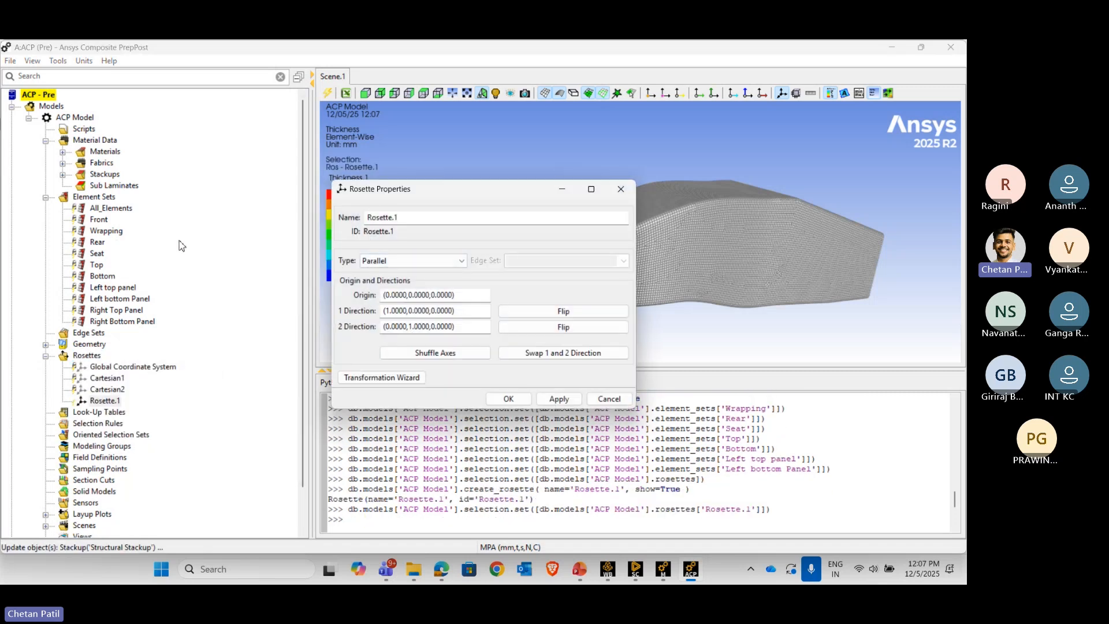
triple_click(413, 218)
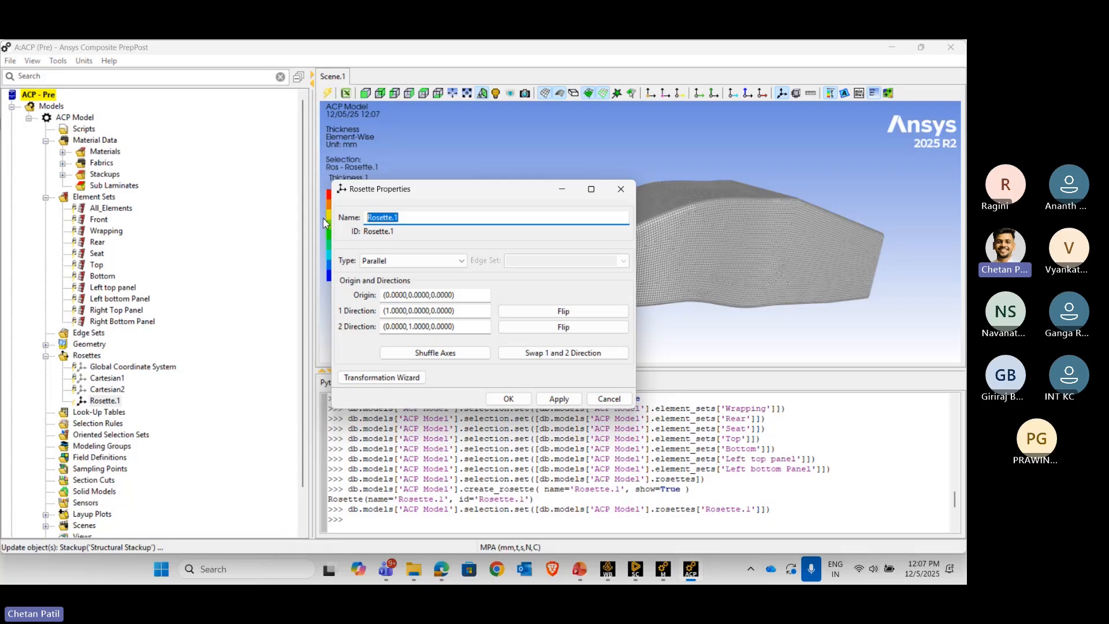
type("Top")
left_click_drag(449, 199, 341, 162)
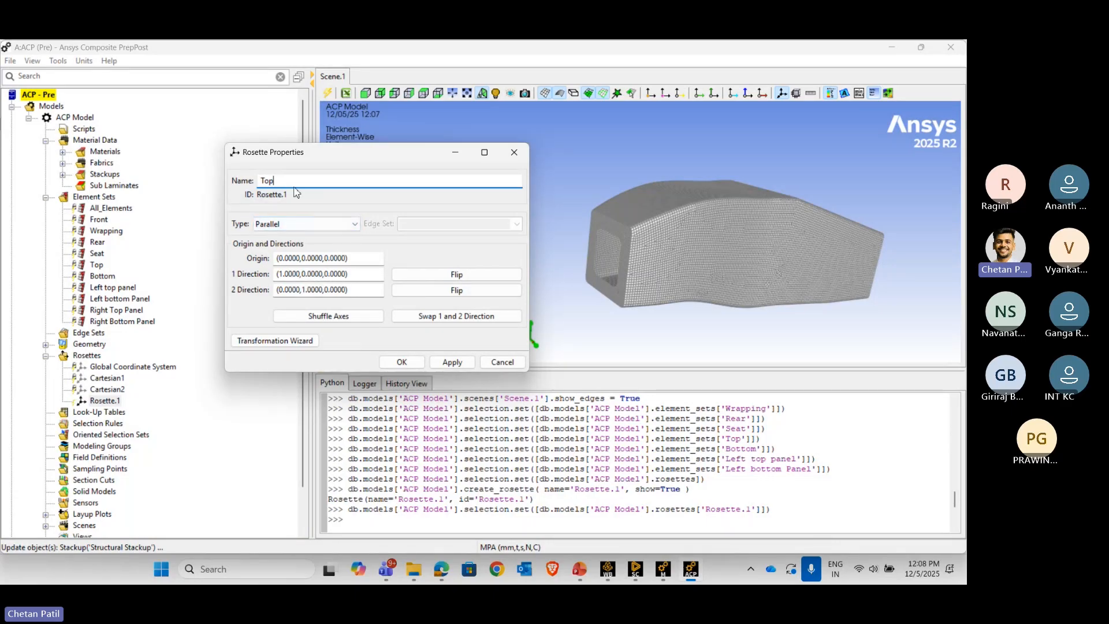
- Place the Top rosette's origin on the model's upper surface at about (-28.2, 573.6, -650.2)
left_click(356, 261)
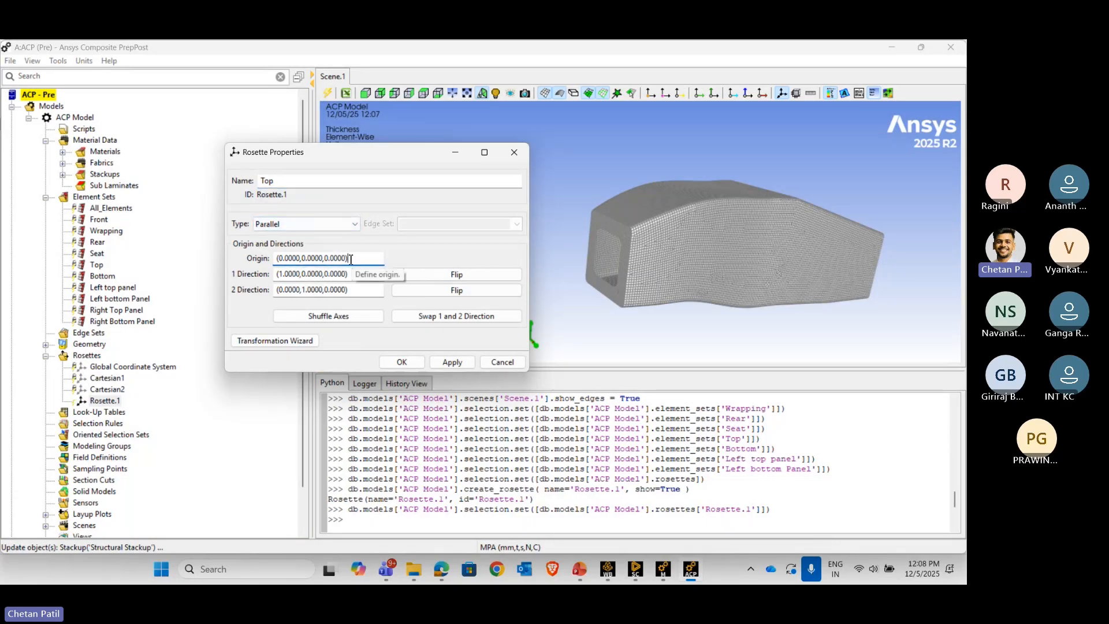
left_click_drag(660, 210, 658, 236)
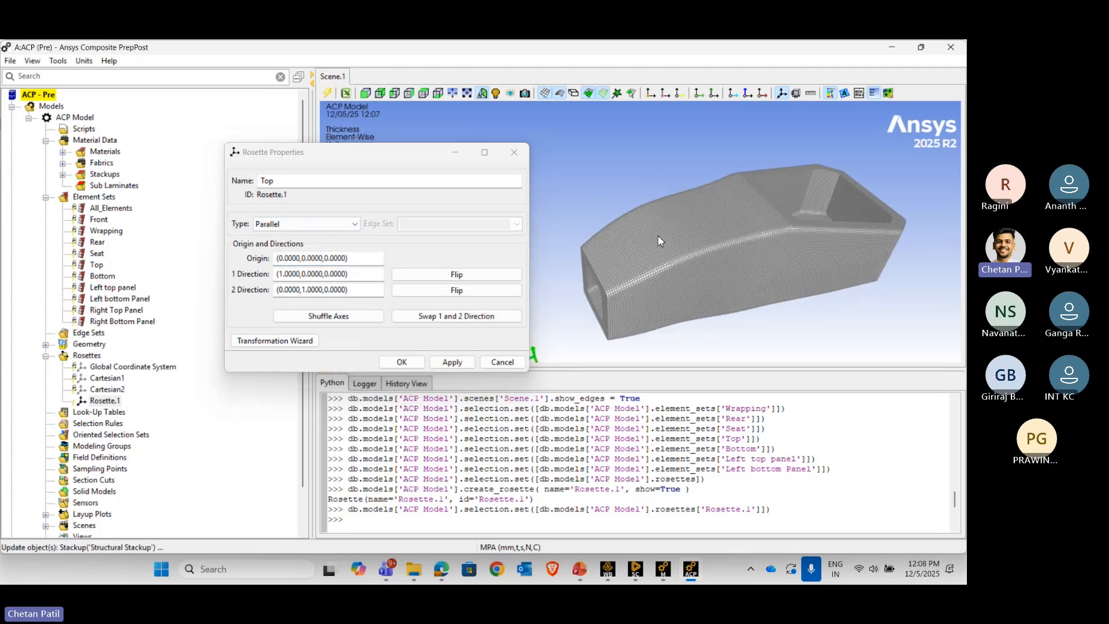
left_click(664, 222)
scroll(662, 223, "up", 5)
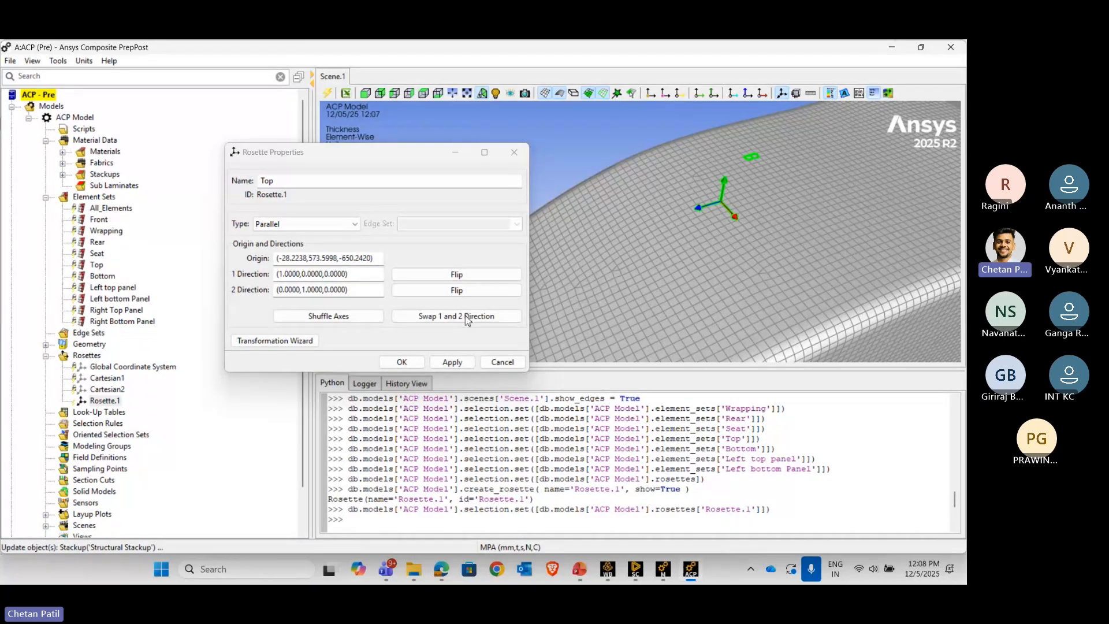
- Set the Top rosette's 2 Direction to (0, 0, 1), check its axes on the model and apply the properties
left_click(311, 290)
key("BackSpace")
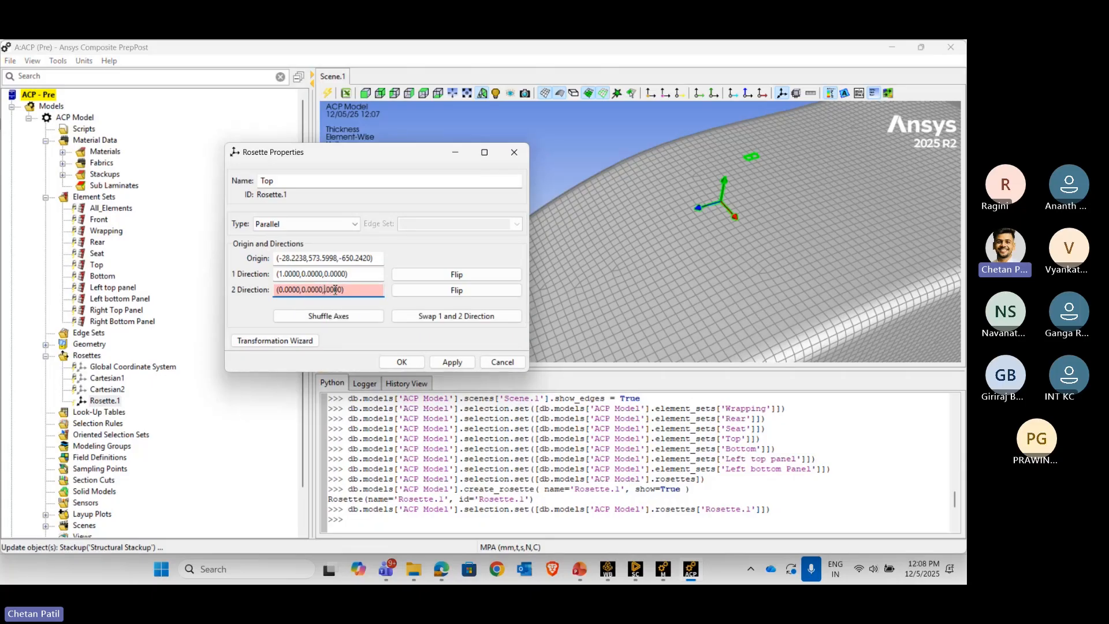
type("1")
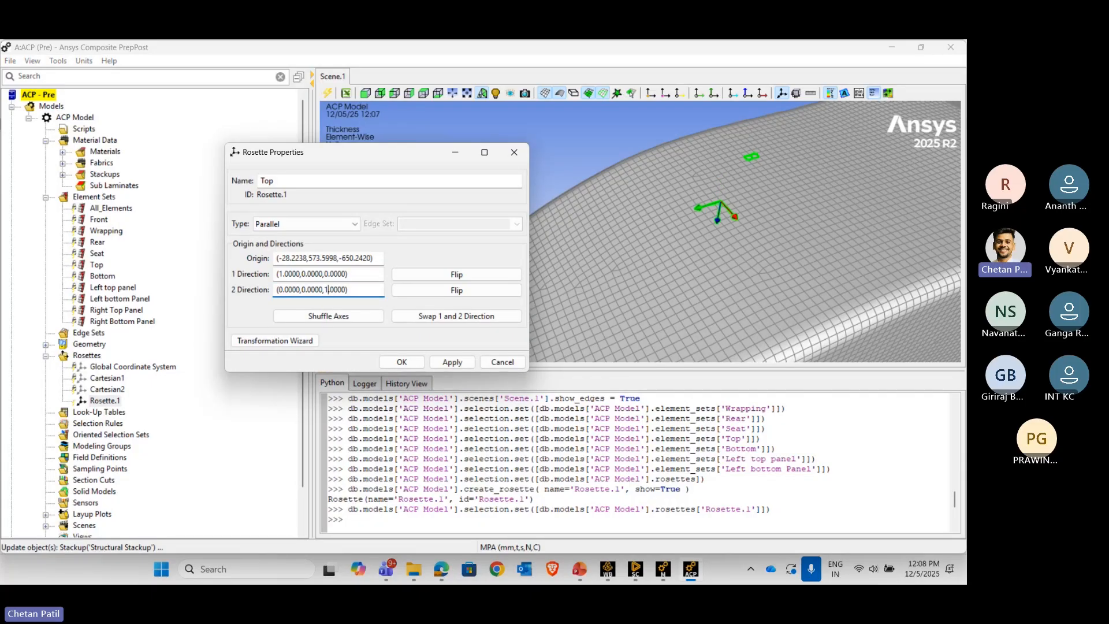
scroll(752, 211, "up", 3)
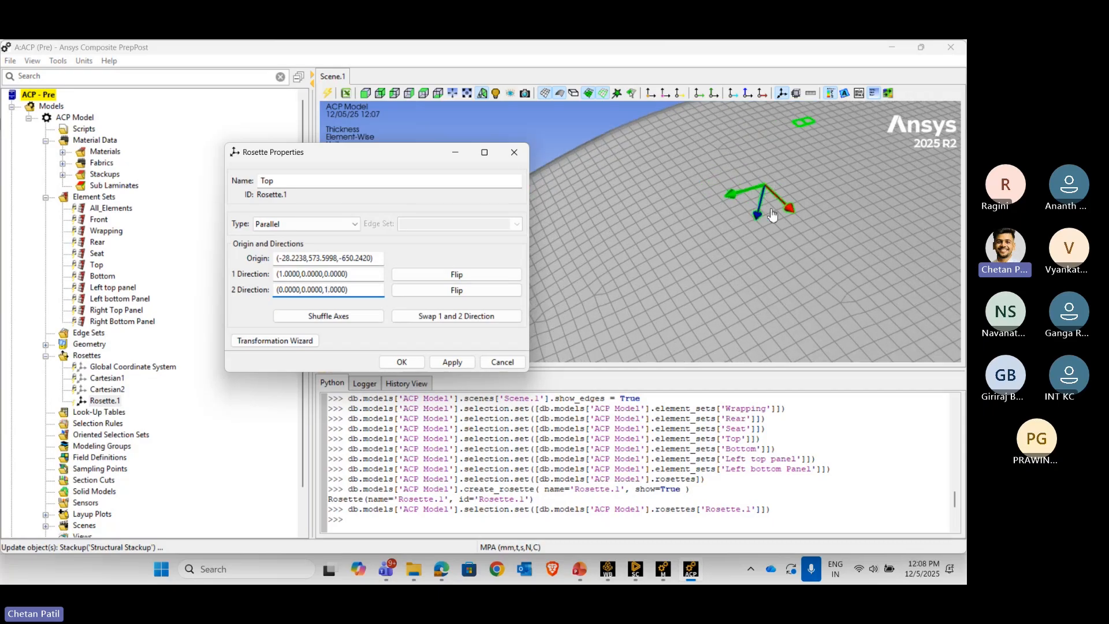
scroll(750, 231, "down", 3)
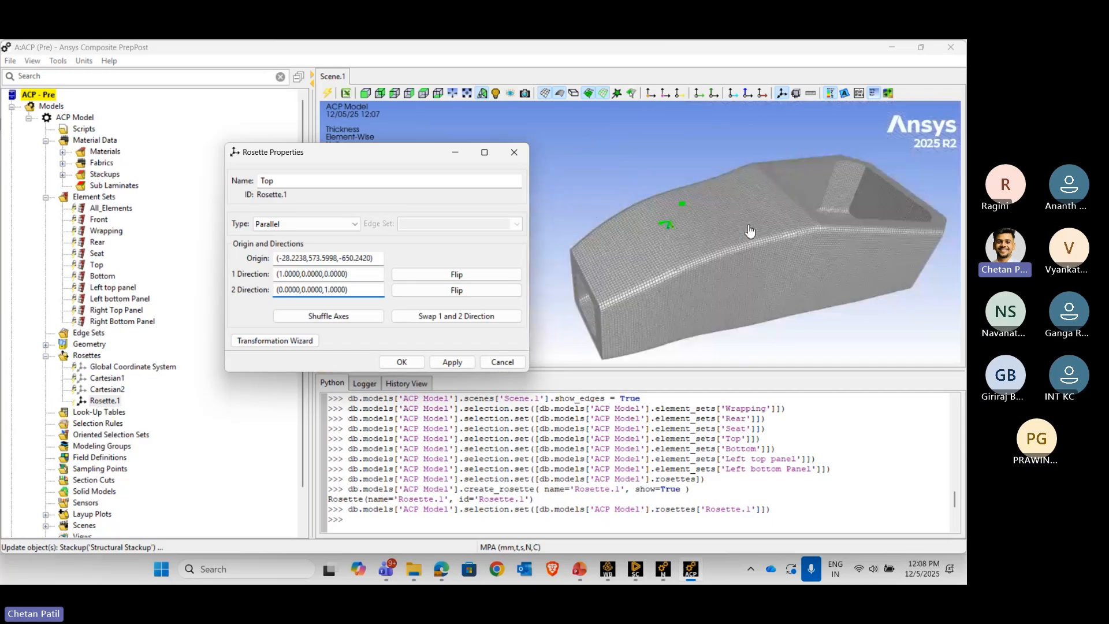
scroll(692, 247, "up", 2)
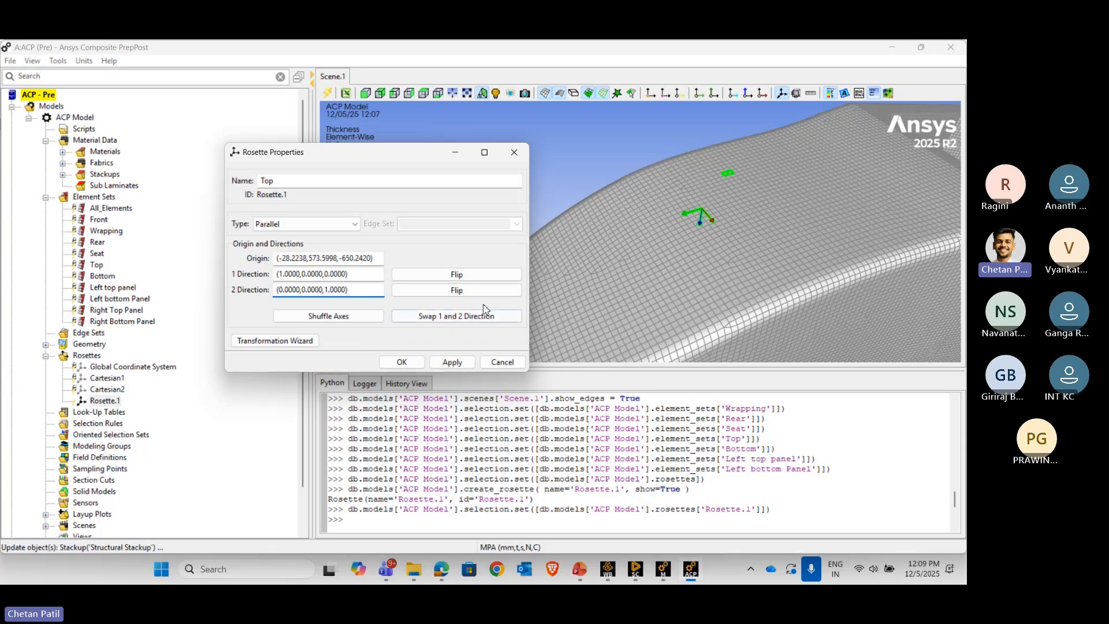
left_click(452, 362)
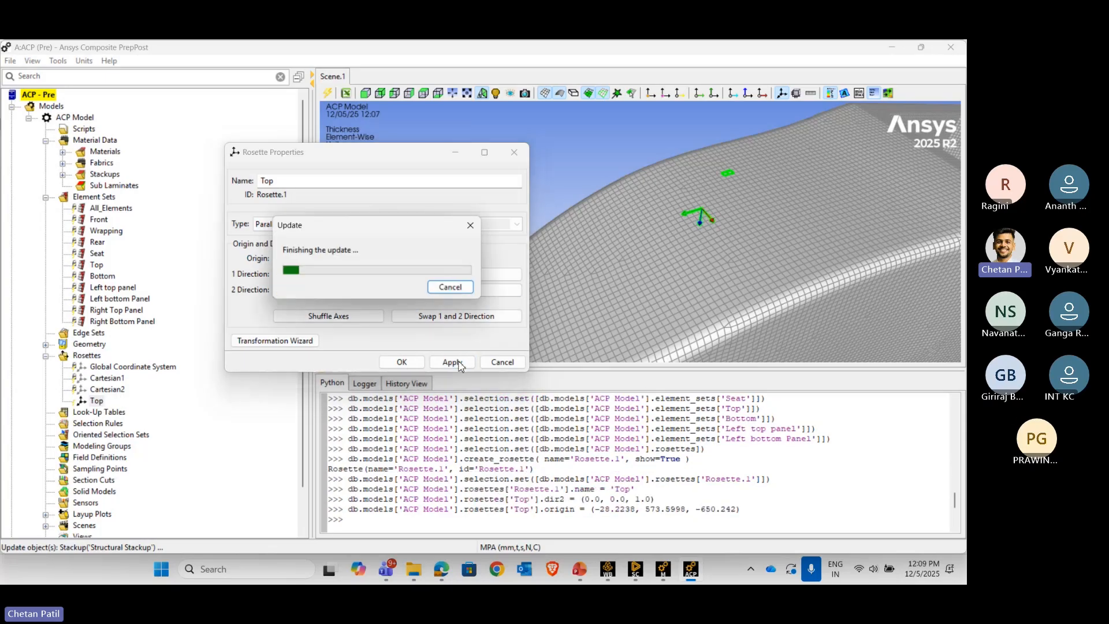
left_click(413, 364)
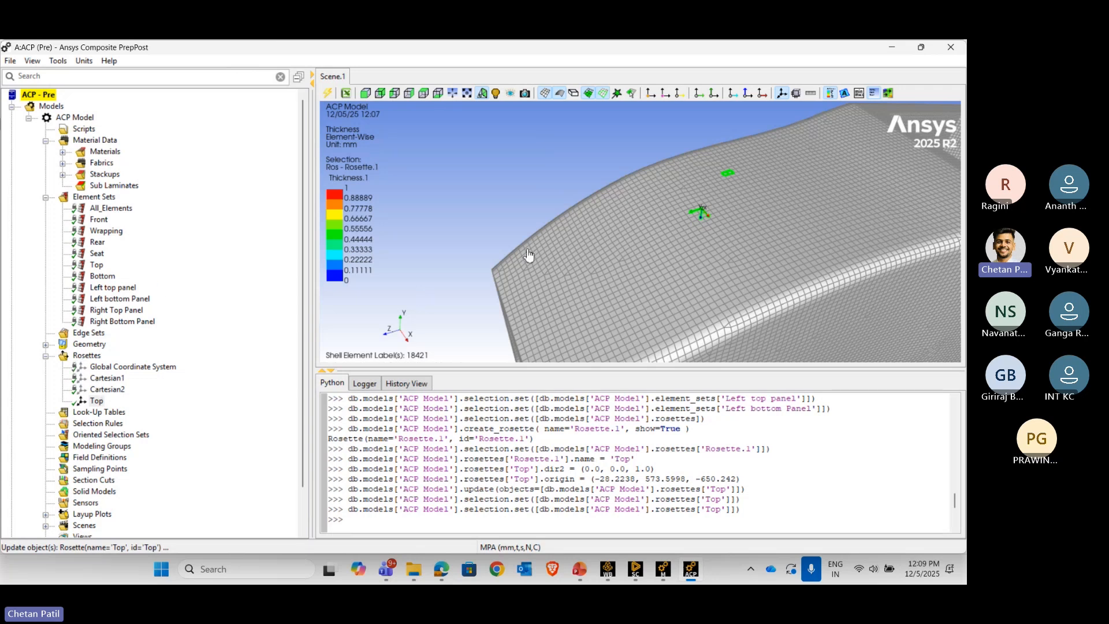
scroll(712, 196, "down", 5)
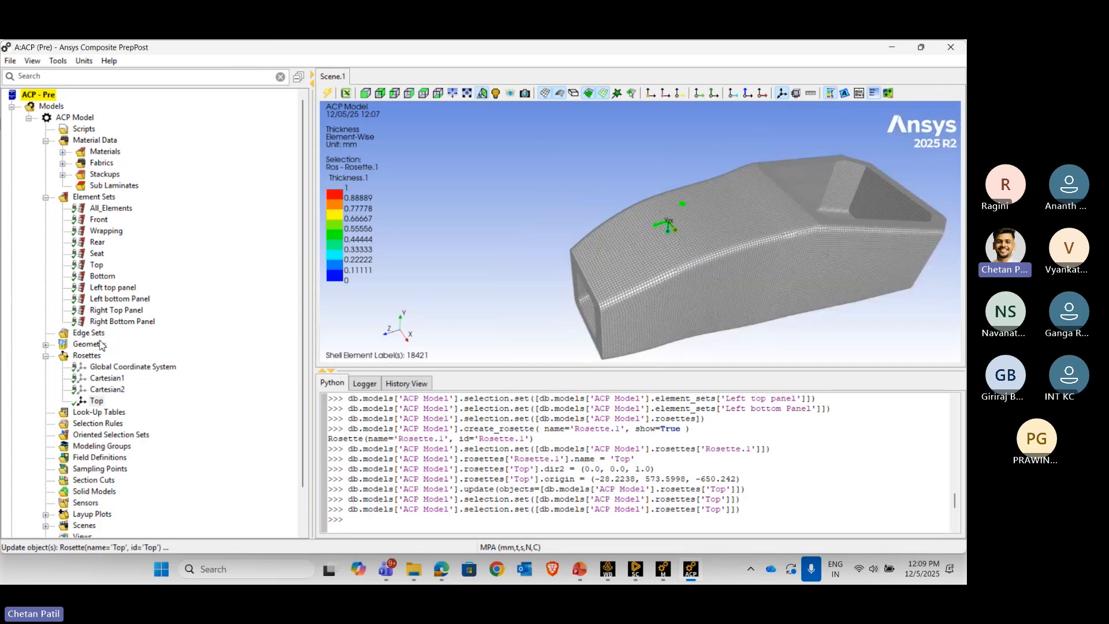
- Create another rosette and name it Bottom
right_click(89, 358)
left_click(124, 363)
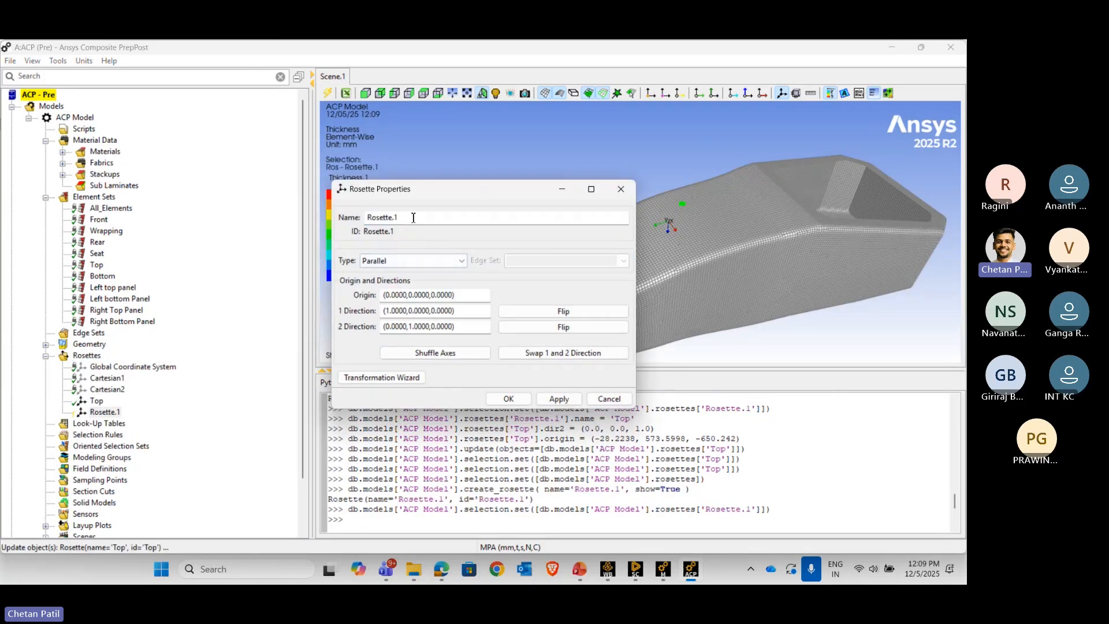
left_click_drag(412, 217, 365, 218)
type("Bottom")
- Place the Bottom rosette's origin on the model's underside at about (31.6, 57.3, -967.9)
left_click(456, 296)
left_click(789, 285)
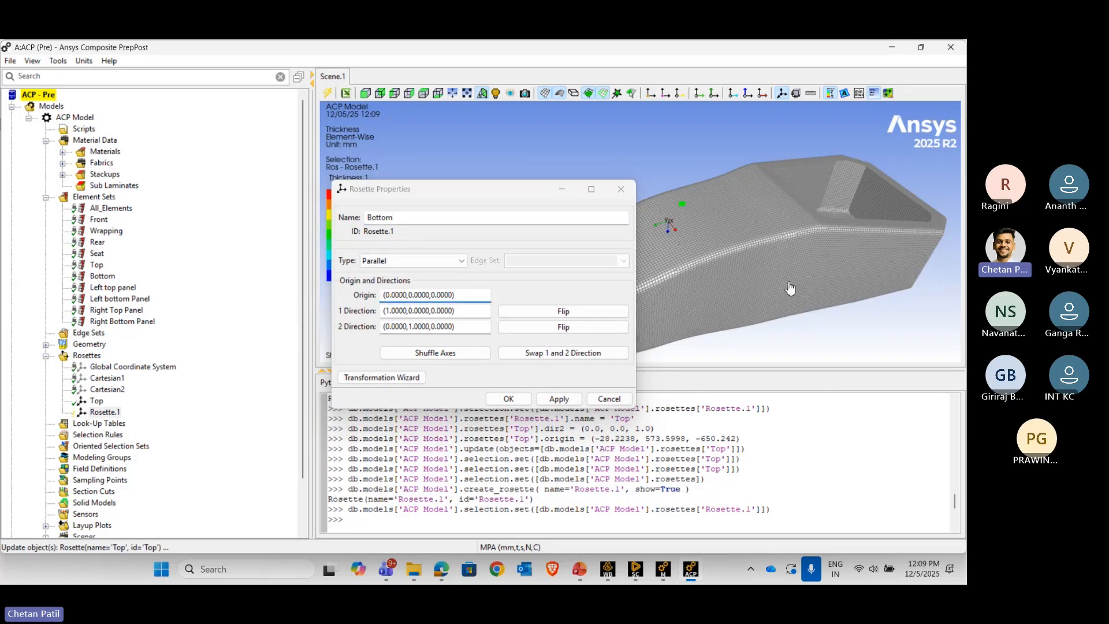
middle_click_drag(789, 284, 768, 153)
left_click(748, 262)
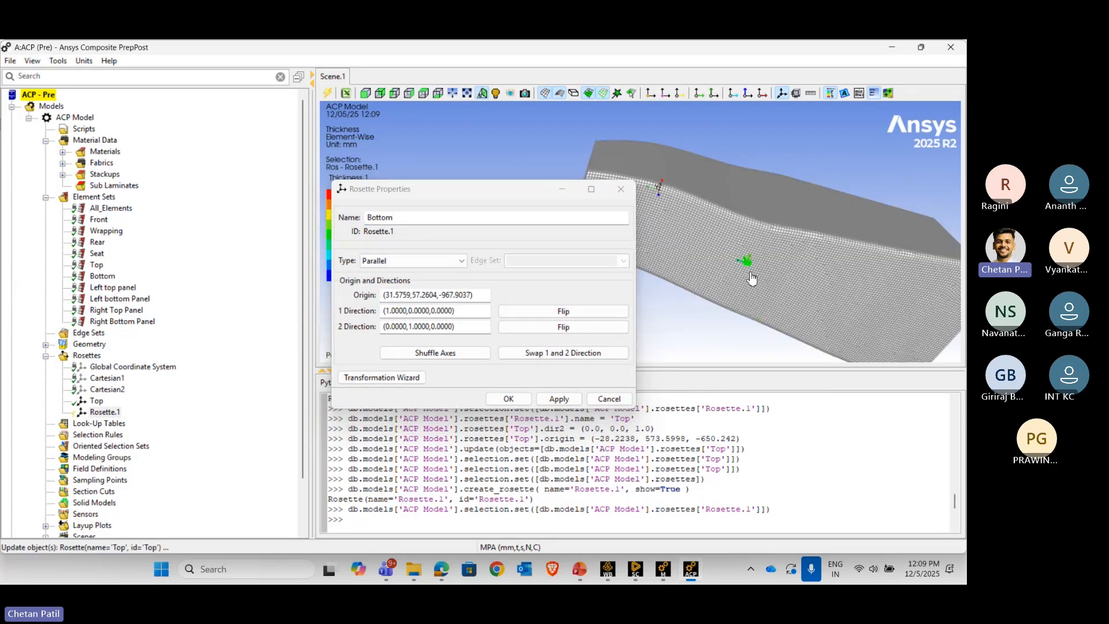
scroll(864, 302, "up", 2)
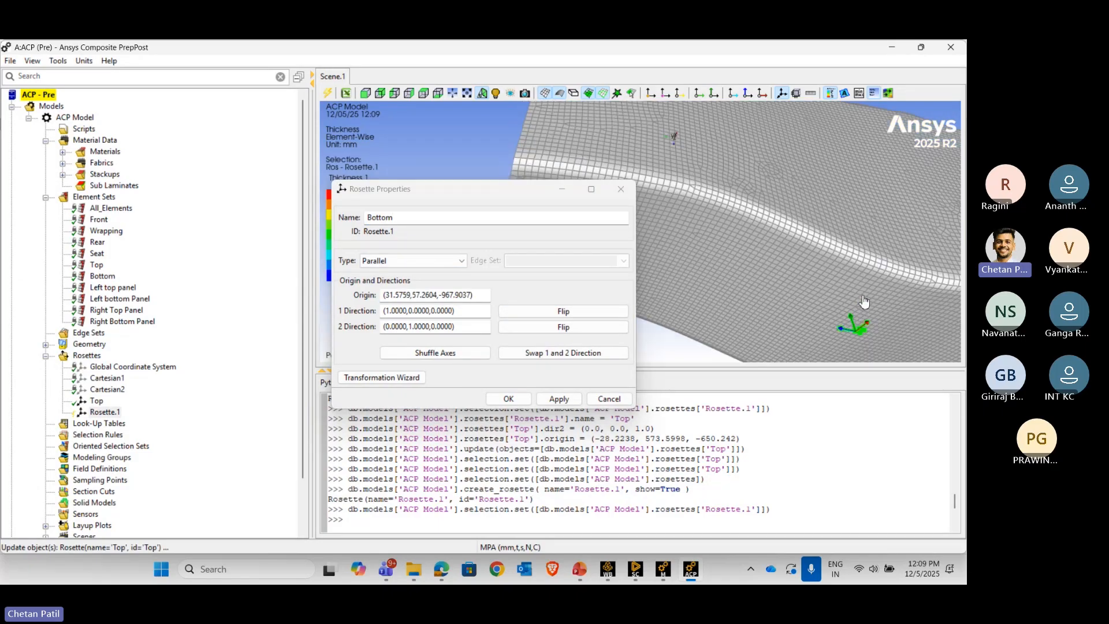
middle_click_drag(864, 302, 864, 320)
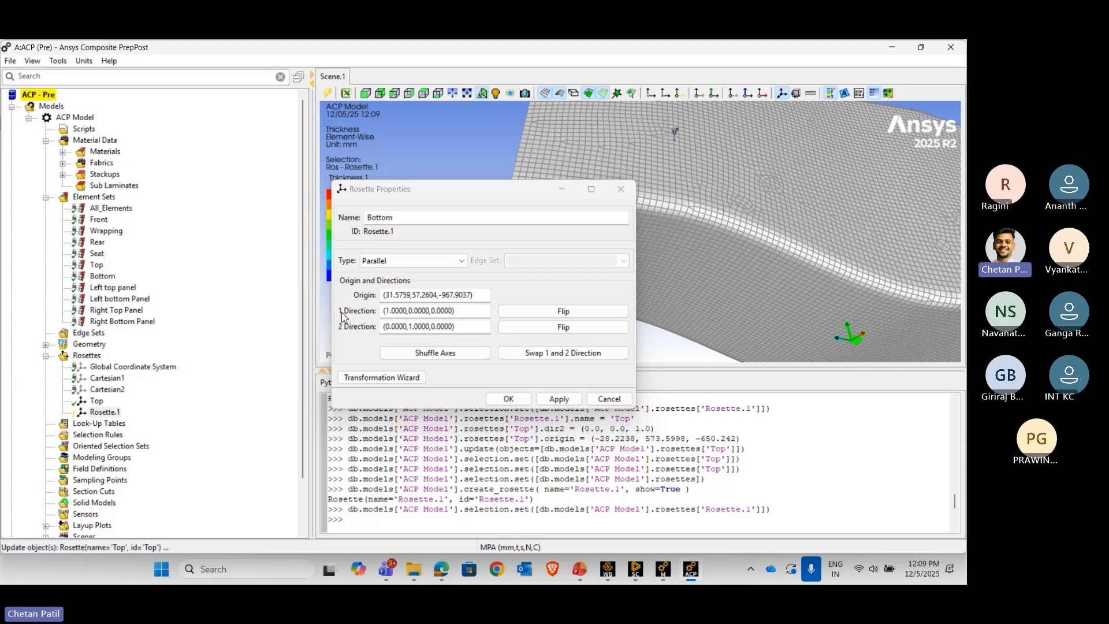
- Set the Bottom rosette's 2 Direction to (0, 0, 1) and check its axes on the model
left_click(413, 327)
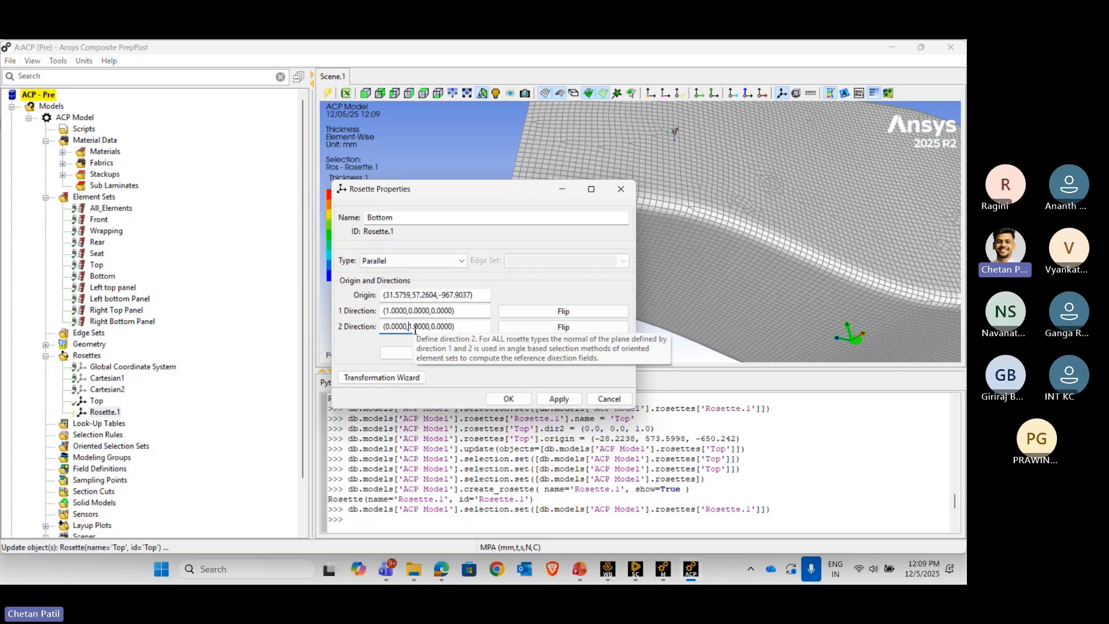
key("Delete")
key("Delete")
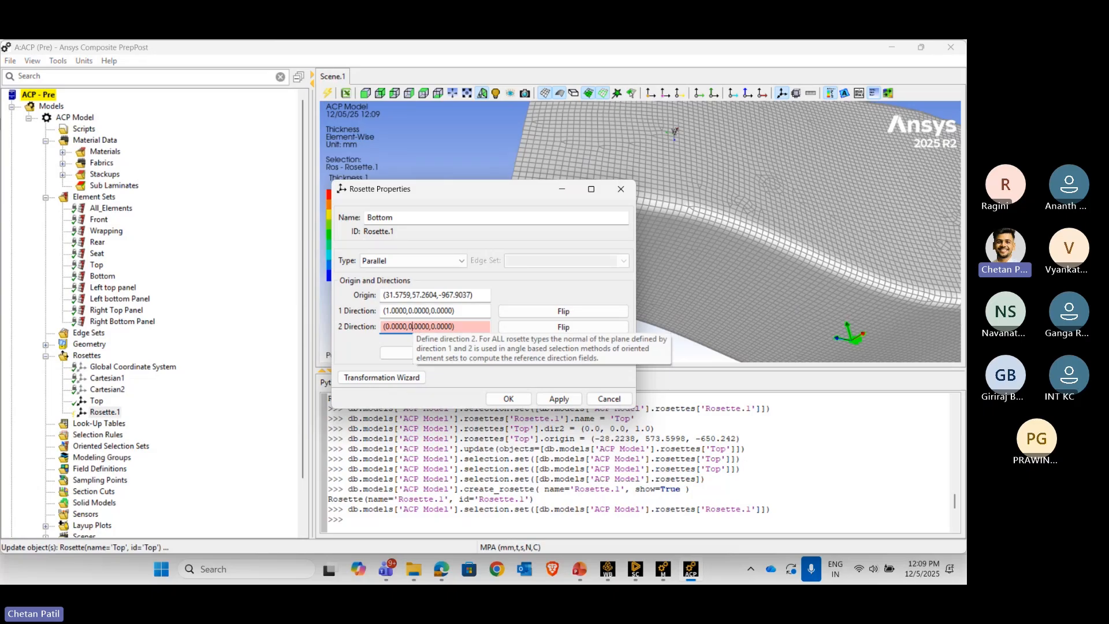
left_click(436, 331)
key("BackSpace")
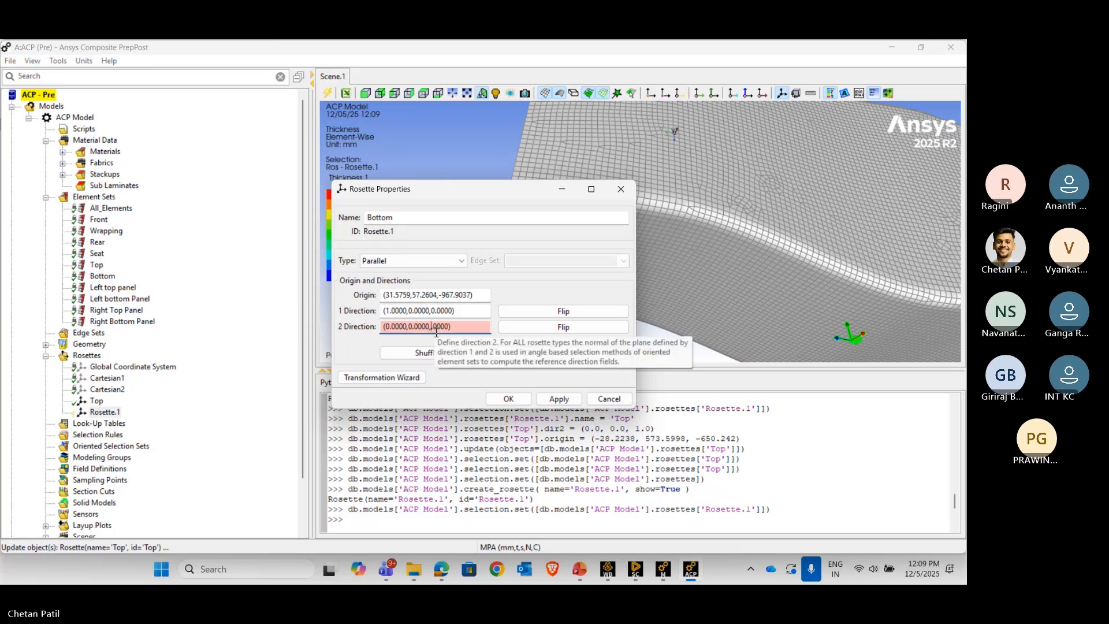
type("1")
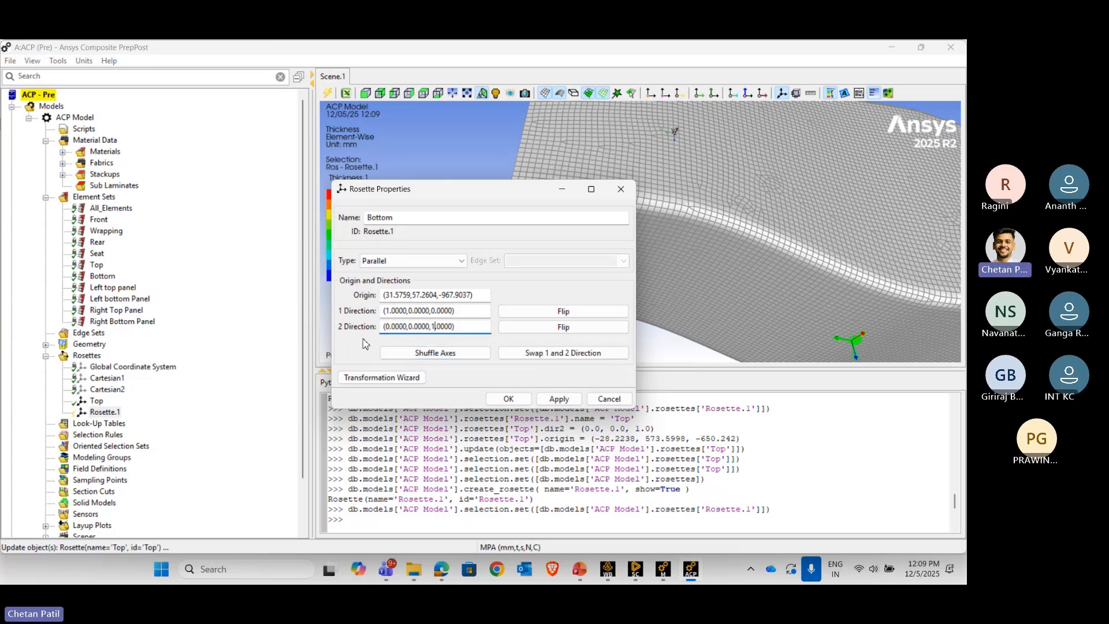
scroll(860, 328, "down", 5)
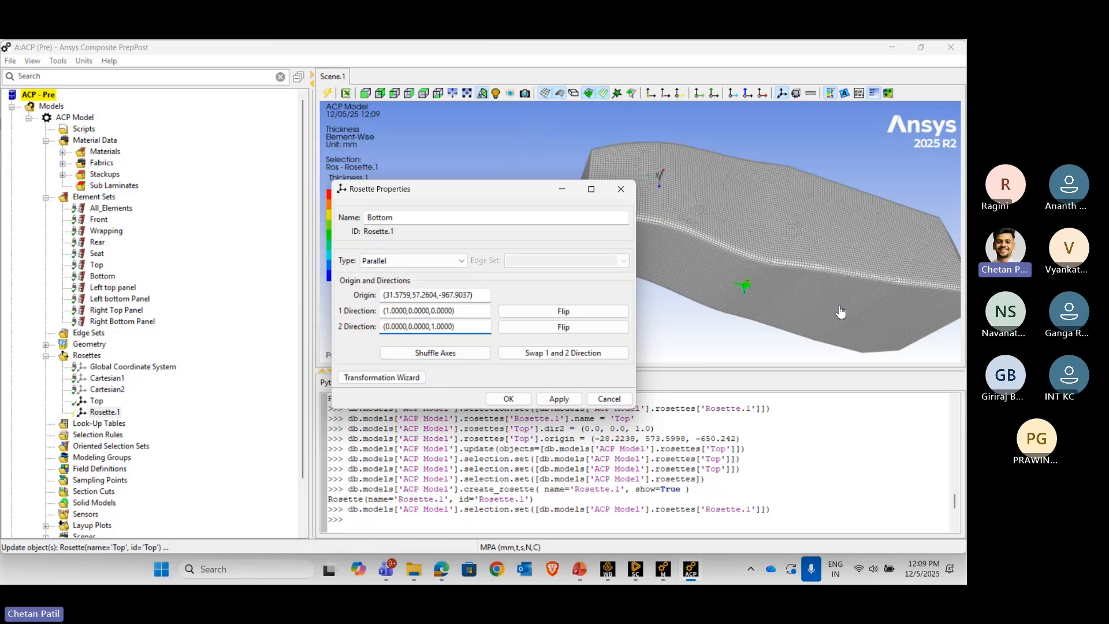
scroll(744, 303, "up", 4)
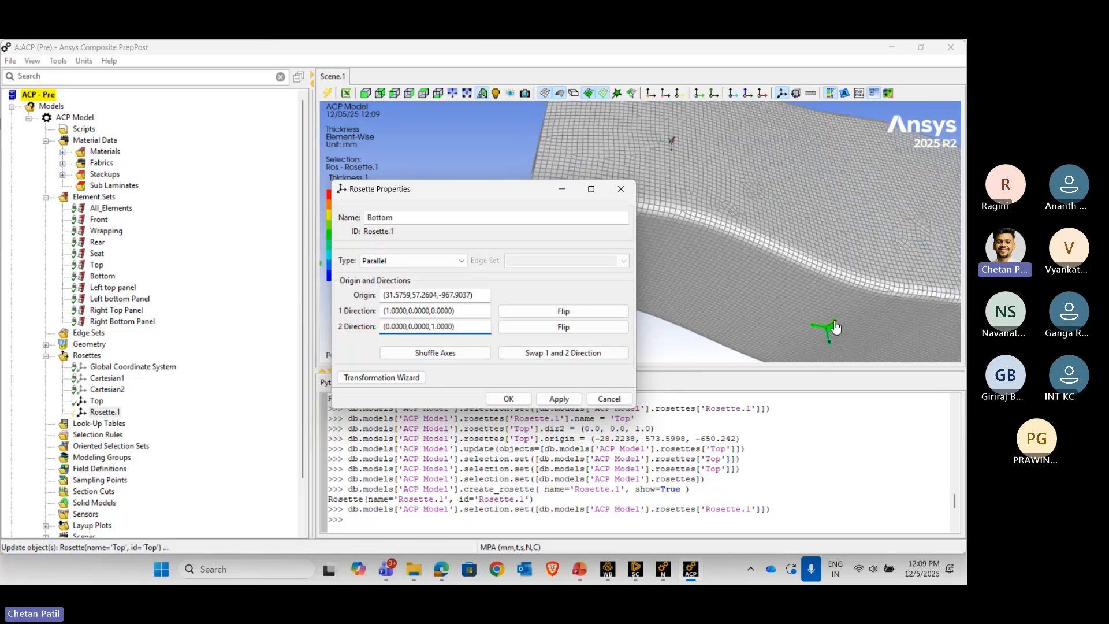
- Flip the Bottom rosette's 2 Direction to (0, 0, -1), apply the change and close its properties
left_click(558, 330)
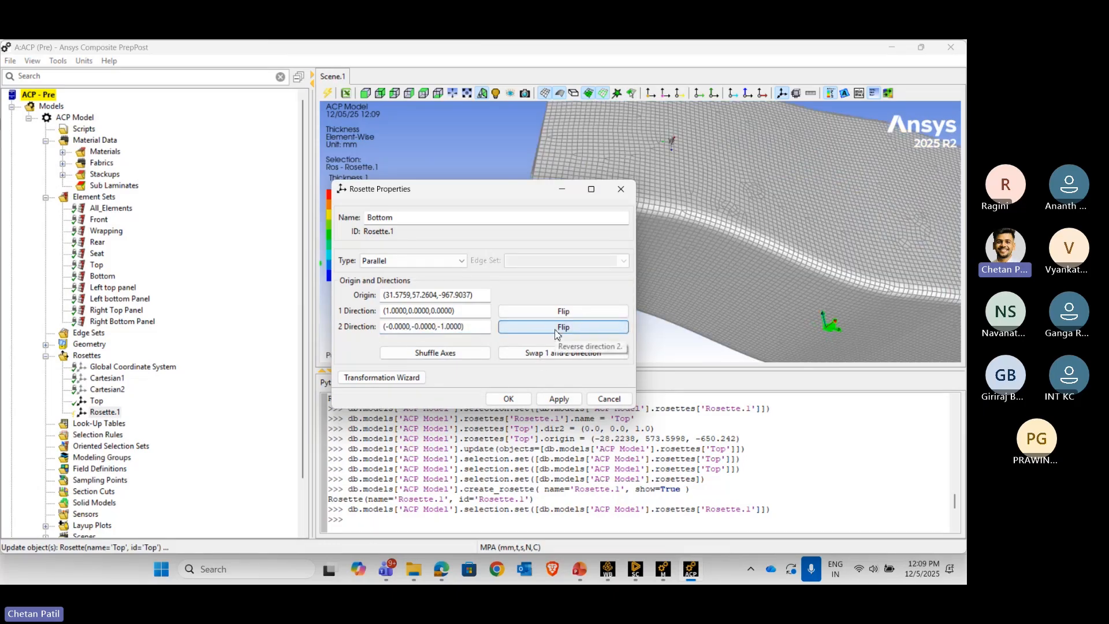
left_click(553, 400)
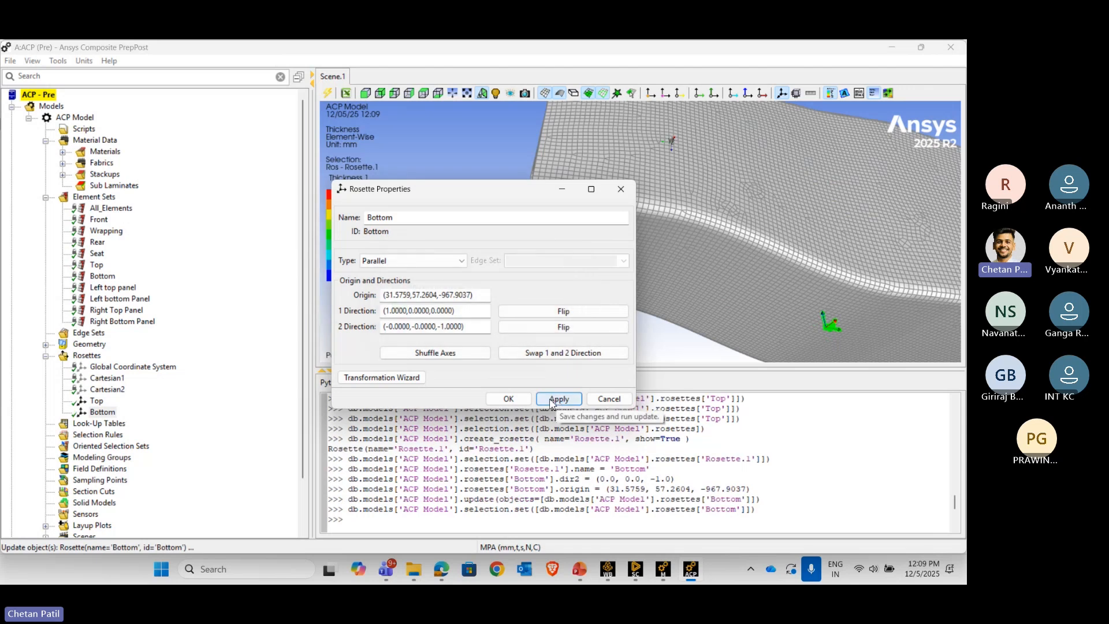
left_click(508, 399)
- Create another rosette and name it Front
scroll(737, 276, "up", 2)
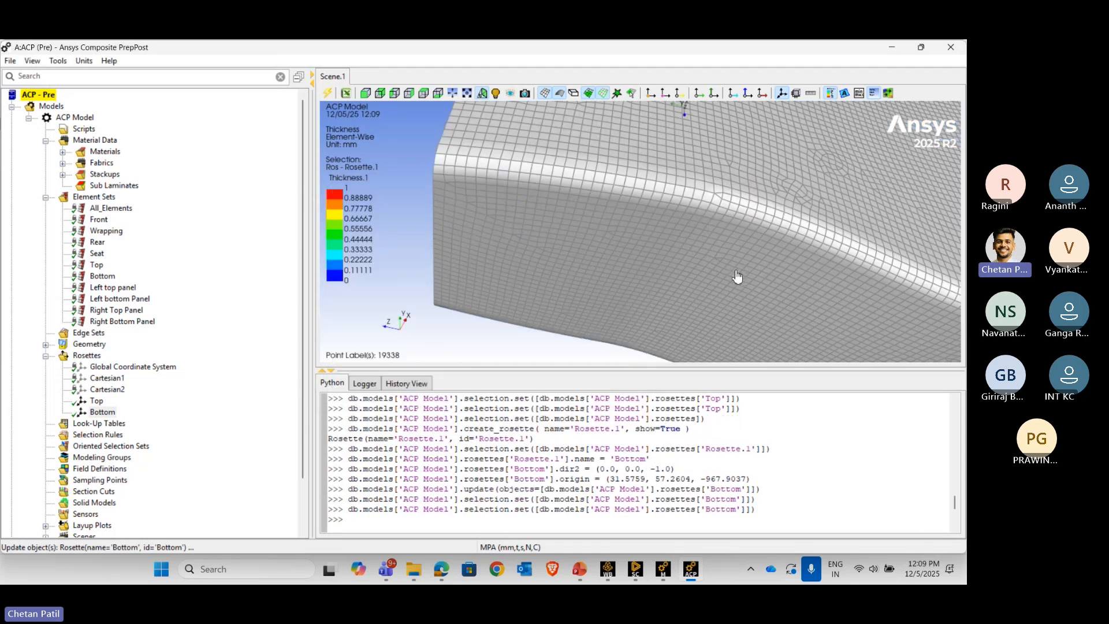
scroll(750, 277, "down", 2)
middle_click_drag(811, 300, 653, 216)
scroll(798, 288, "up", 2)
mouse_move(811, 300)
left_mouse_down()
mouse_move(802, 337)
mouse_move(762, 335)
mouse_move(763, 274)
mouse_move(786, 271)
mouse_move(735, 237)
mouse_move(754, 214)
mouse_move(634, 219)
left_mouse_up()
scroll(734, 237, "down", 5)
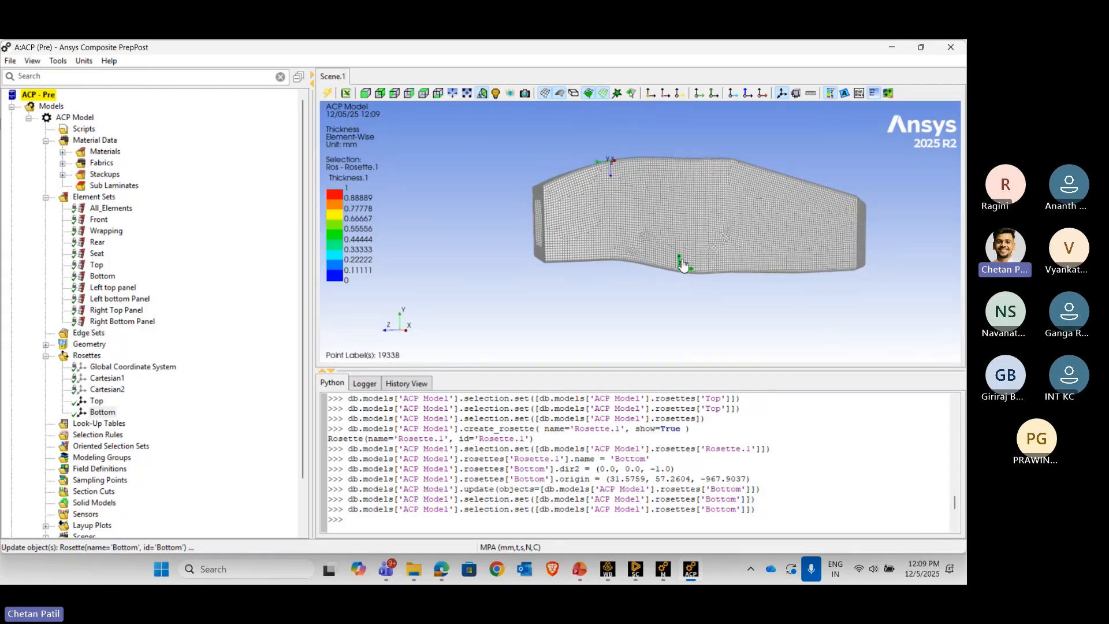
right_click(81, 354)
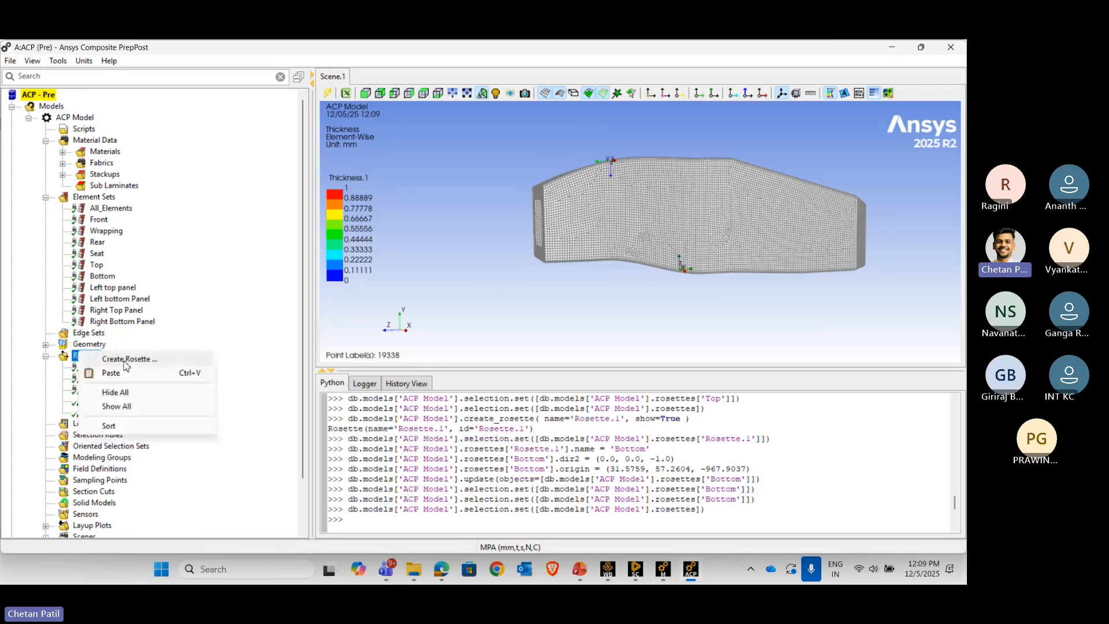
left_click(128, 359)
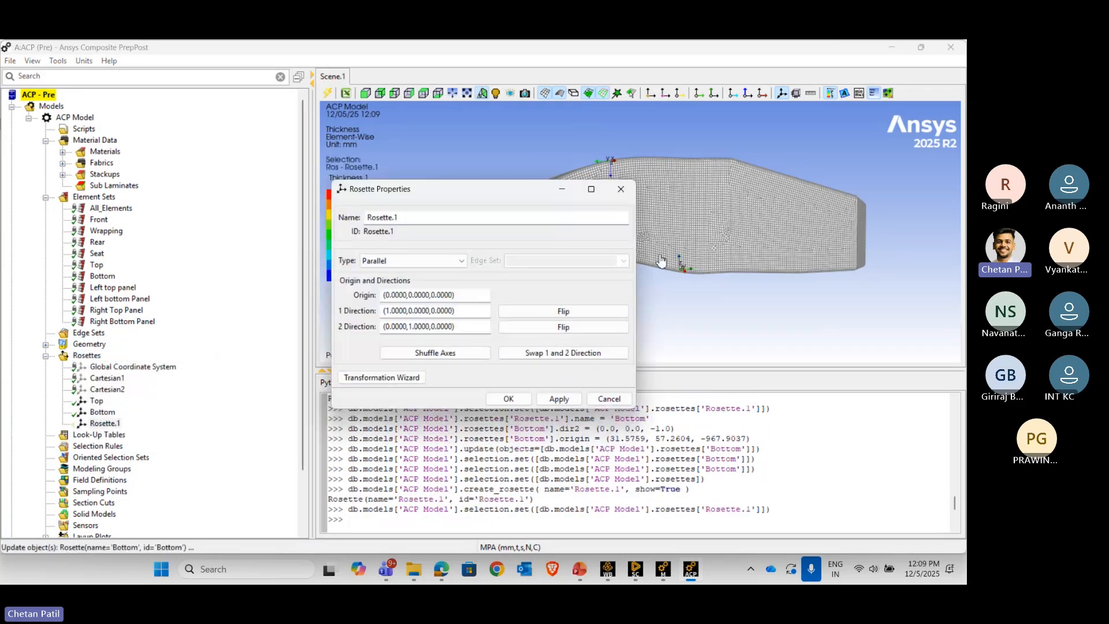
triple_click(432, 216)
type("Front")
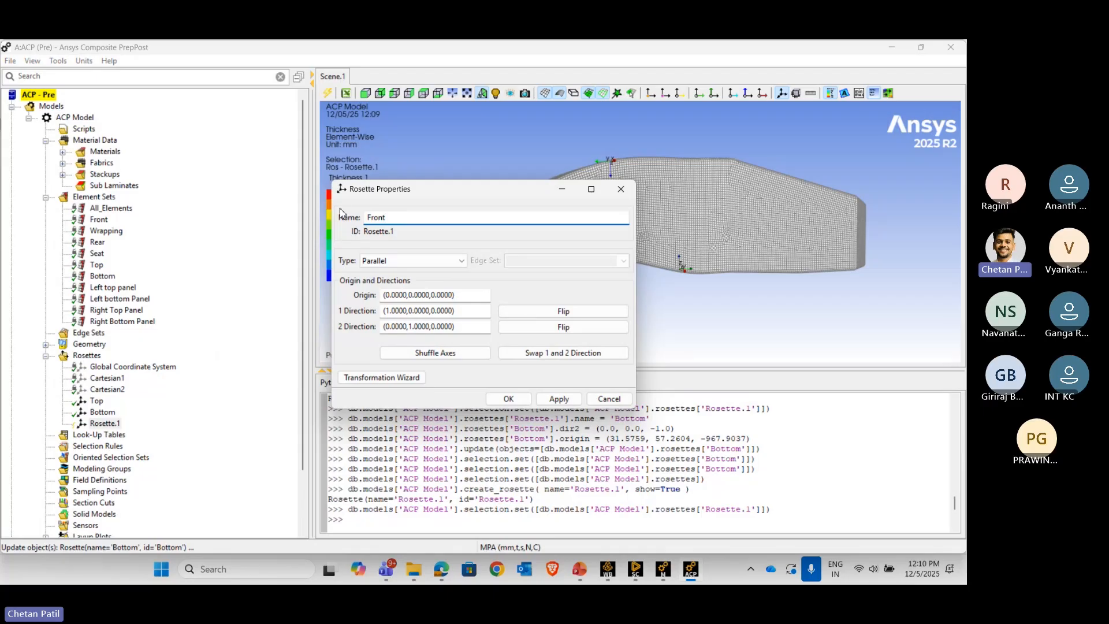
- Place the Front rosette's origin on the front face above the opening, at about (-17.5, 436.4, -306.7)
left_click(483, 298)
middle_click_drag(735, 229, 886, 234)
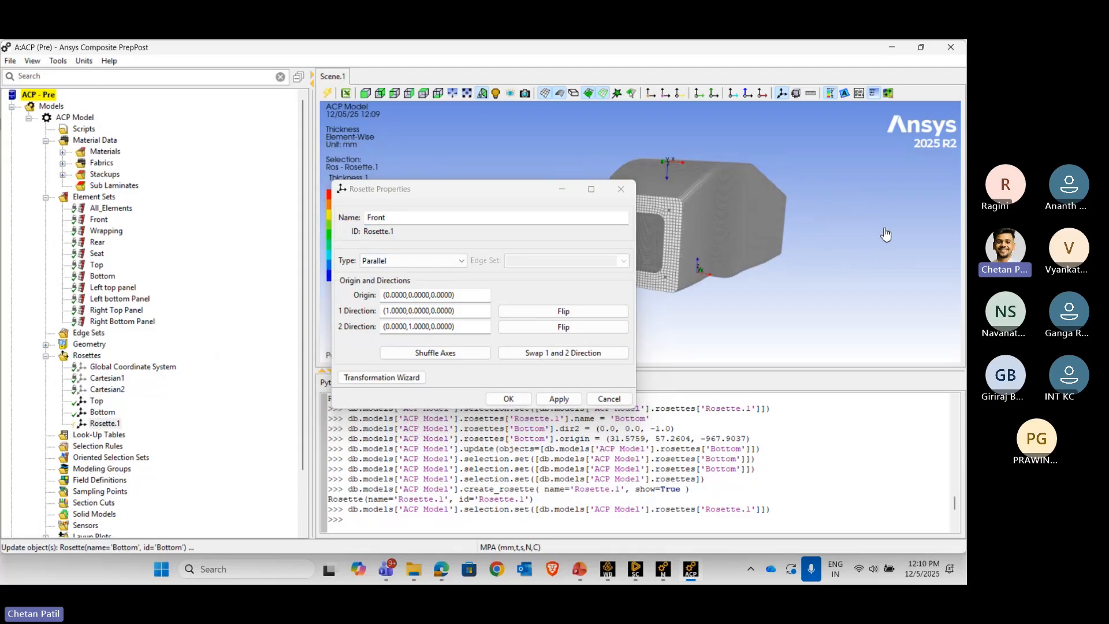
scroll(779, 237, "down", 2)
middle_click_drag(767, 240, 887, 245)
scroll(796, 251, "up", 3)
middle_click_drag(841, 208, 667, 185, "ctrl")
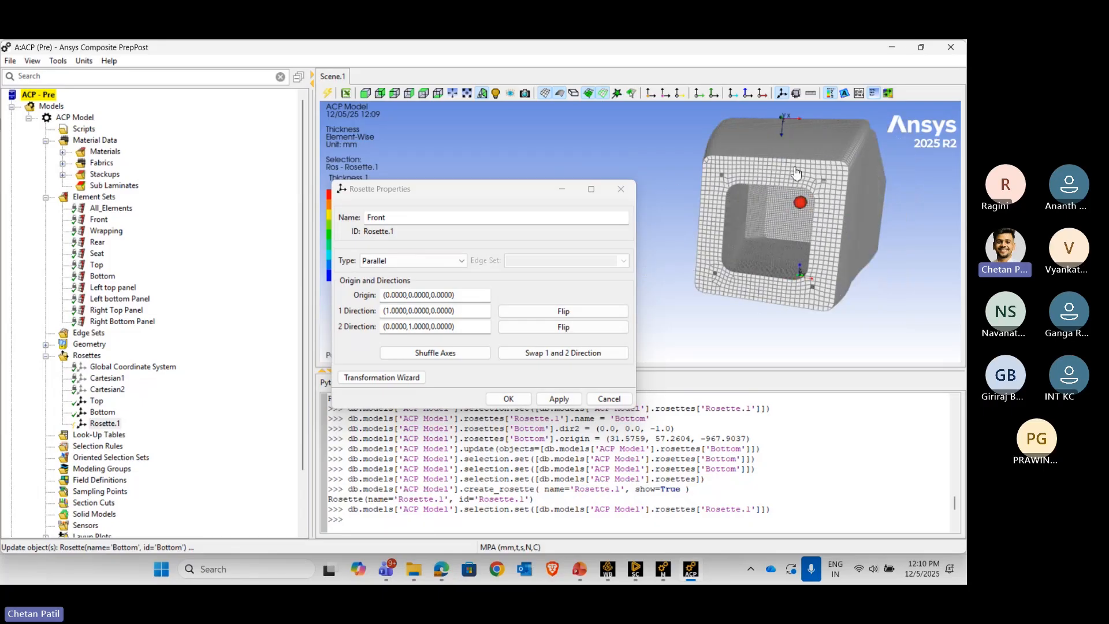
left_click(761, 170)
- Examine the orientation of the Front rosette's axes relative to the front face from several angles
middle_click_drag(800, 210, 742, 230)
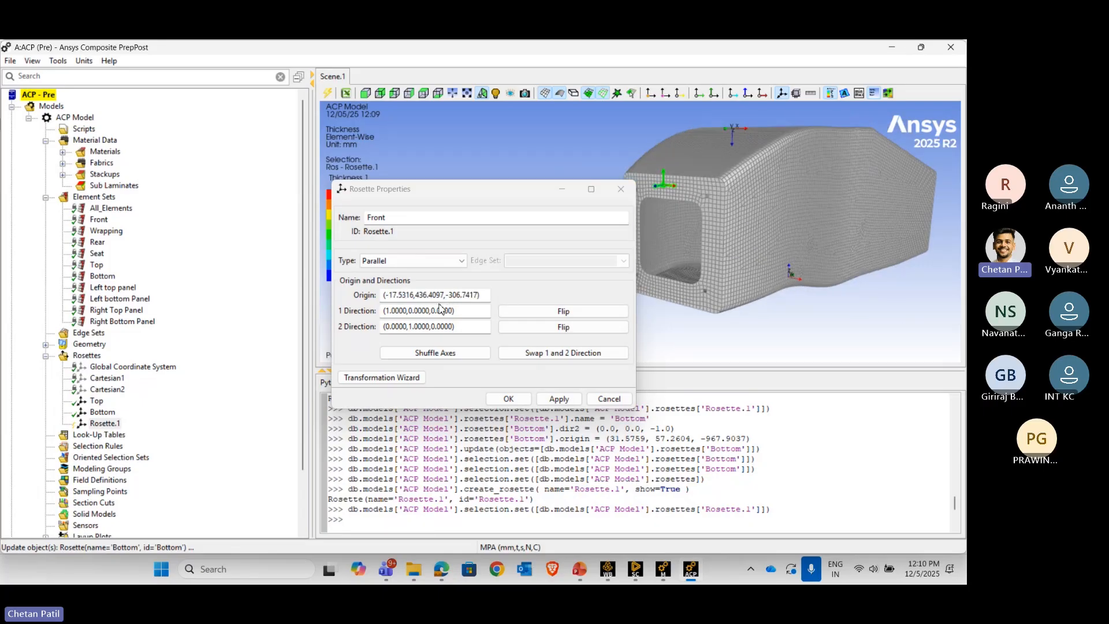
middle_click_drag(687, 187, 745, 196)
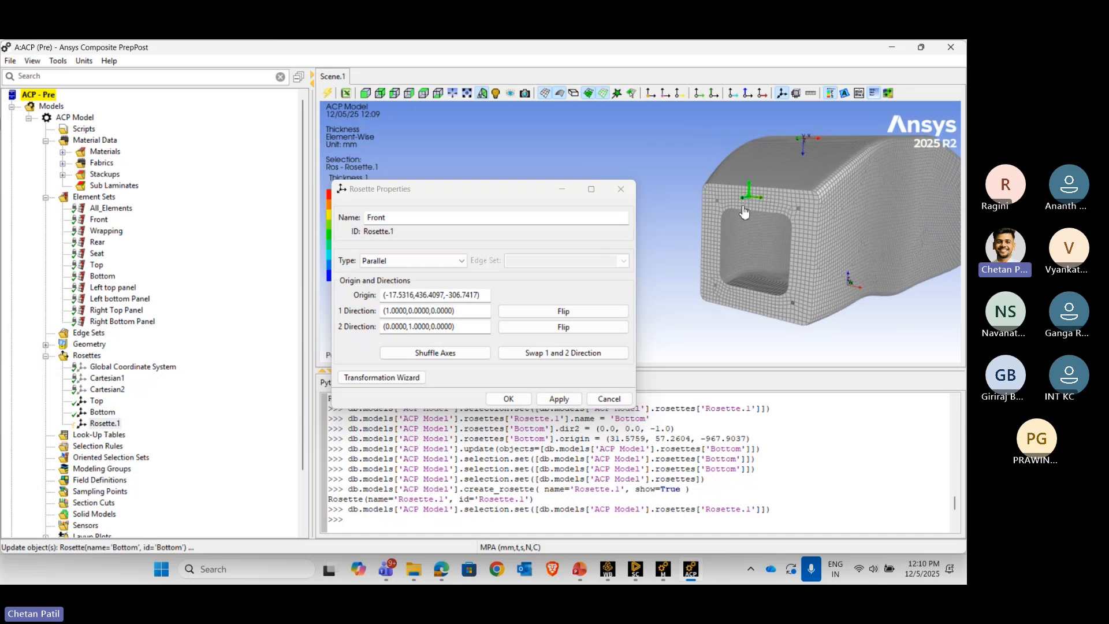
middle_click_drag(757, 257, 682, 208)
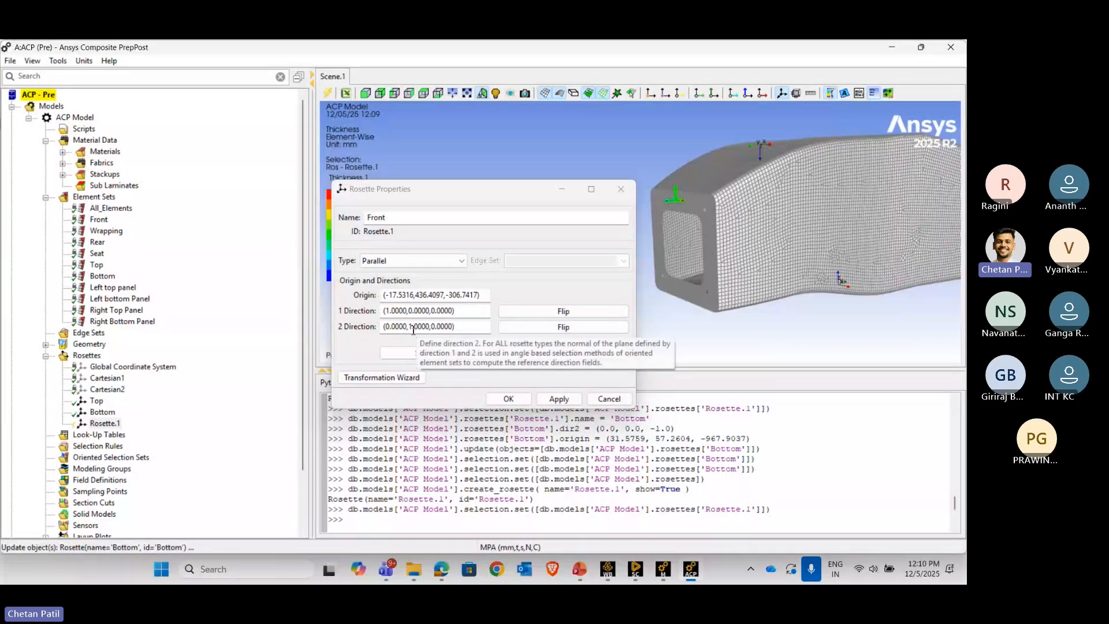
scroll(710, 173, "up", 4)
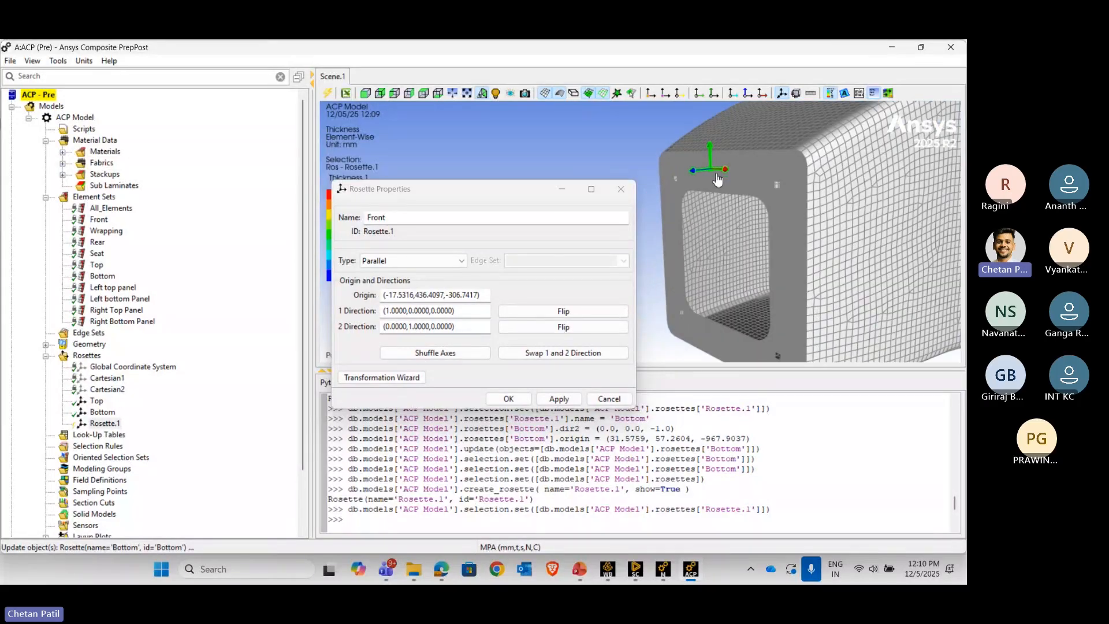
middle_click_drag(717, 178, 714, 195)
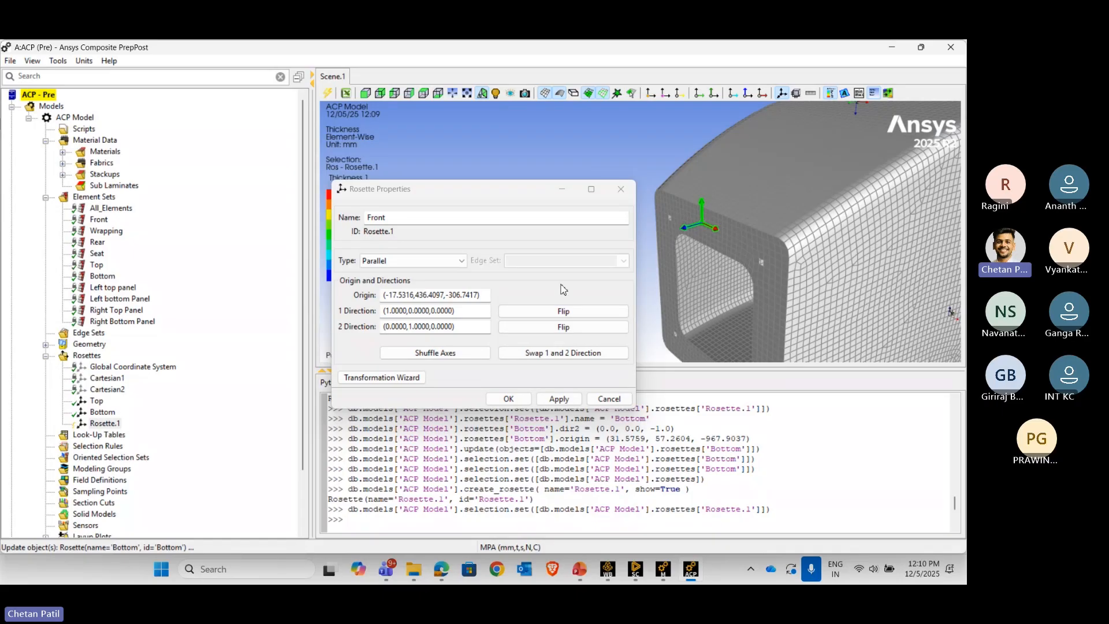
middle_click_drag(608, 278, 705, 281)
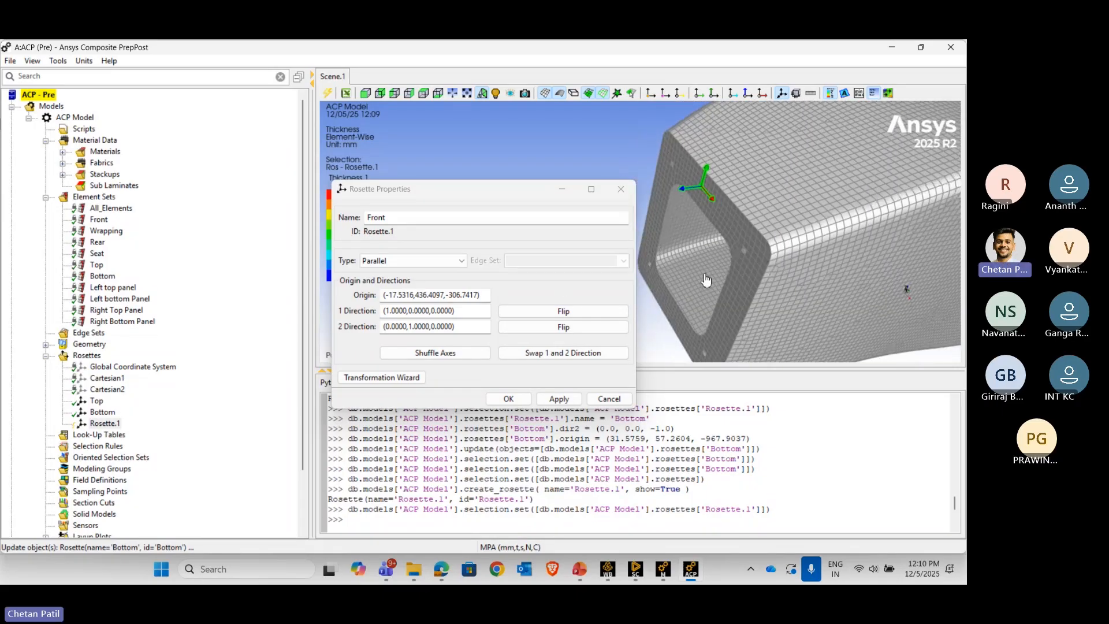
scroll(692, 208, "up", 4)
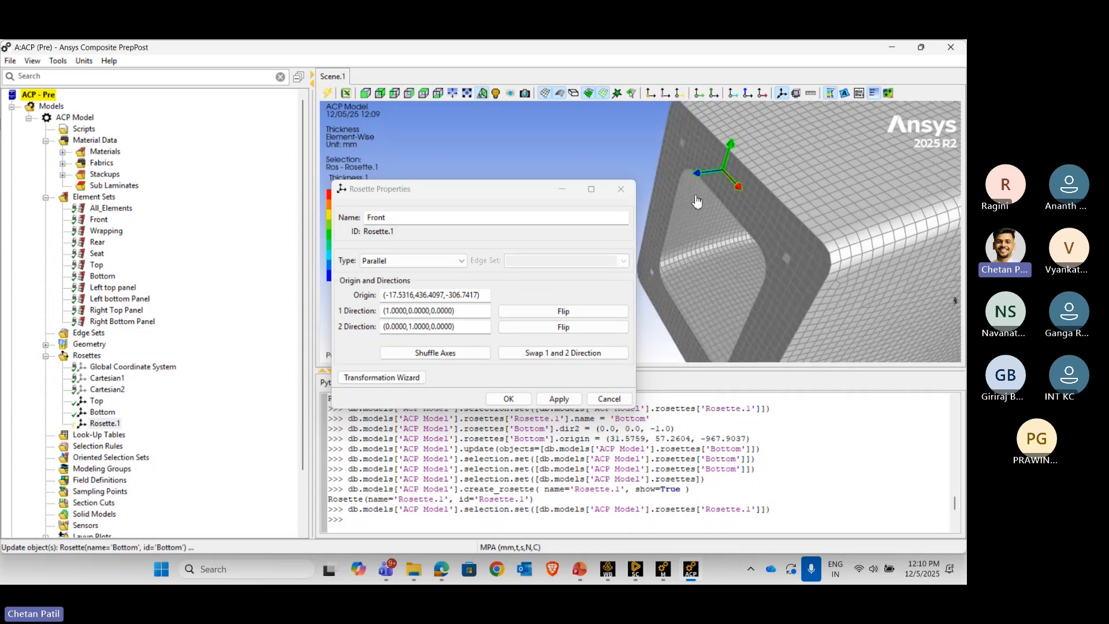
middle_click_drag(721, 194, 715, 194)
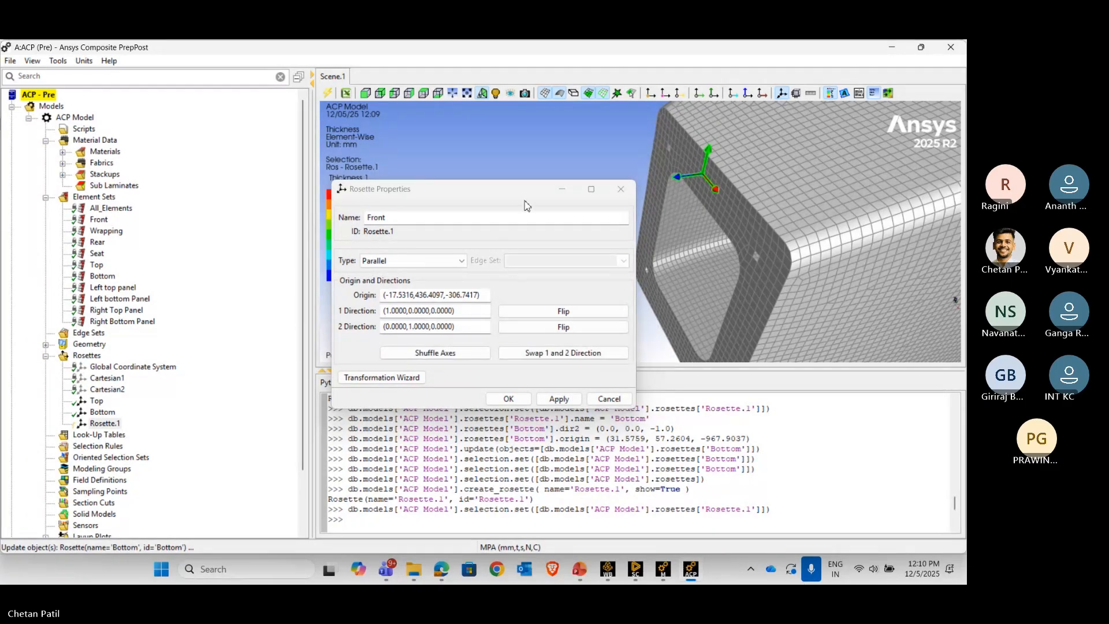
- Flip the Front rosette's 1 Direction to (-1, 0, 0), check its axes, apply the change and close its properties
left_click_drag(510, 200, 373, 161)
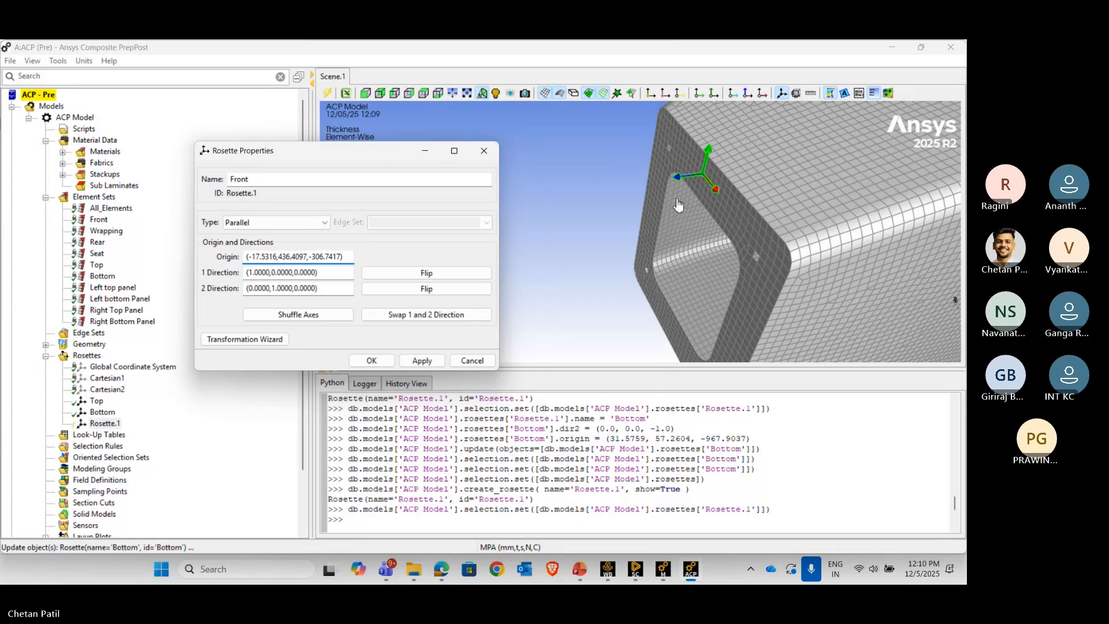
middle_click_drag(702, 202, 603, 221)
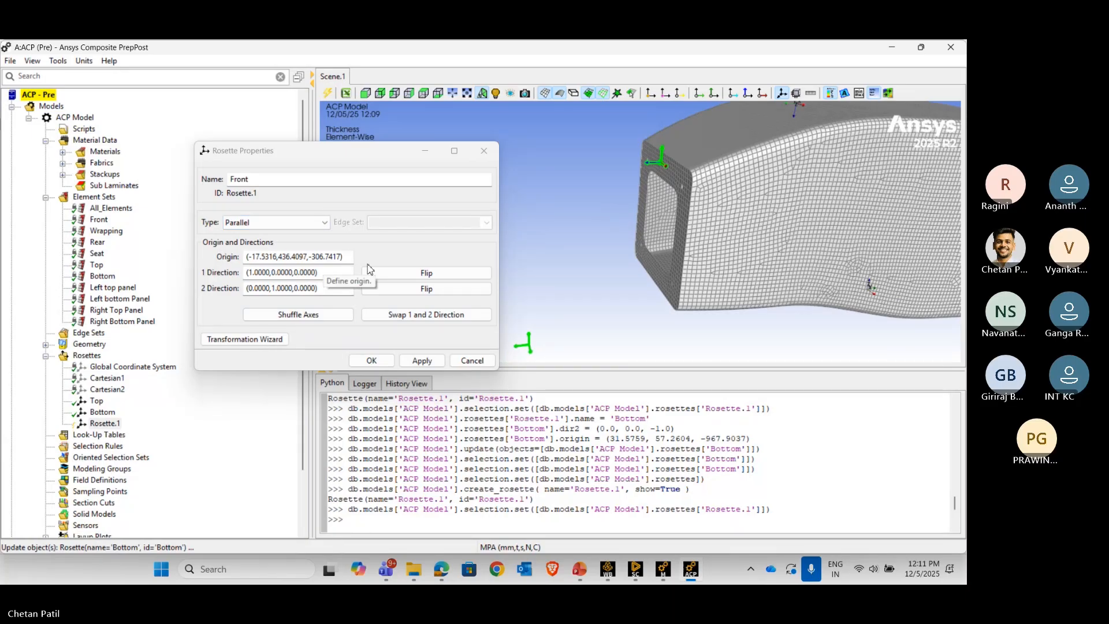
left_click(398, 274)
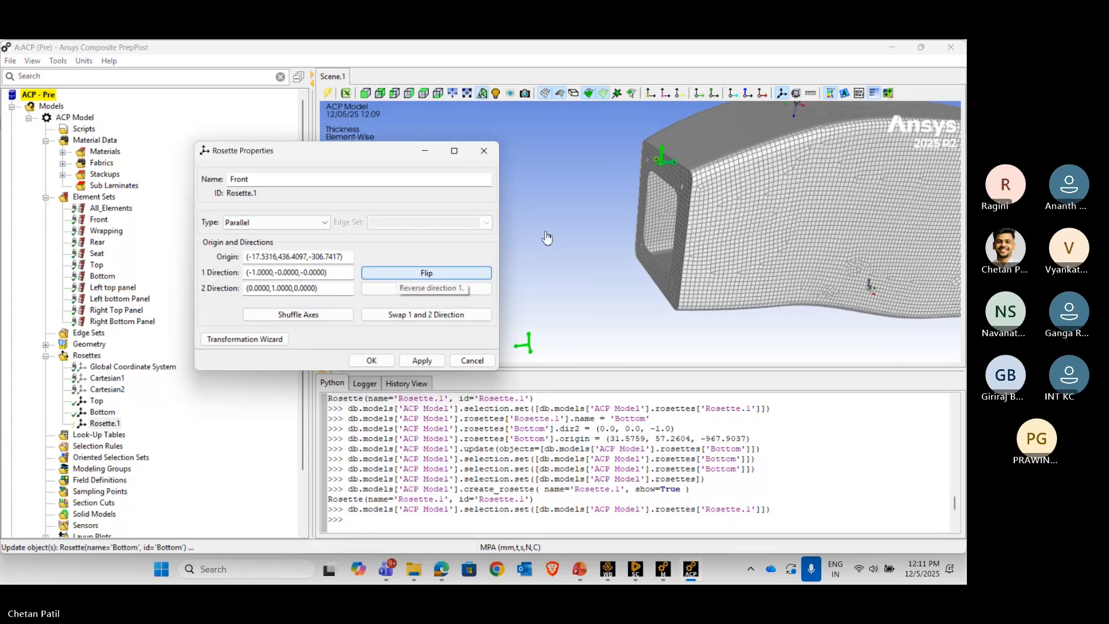
scroll(666, 199, "up", 4)
middle_click_drag(669, 183, 622, 246)
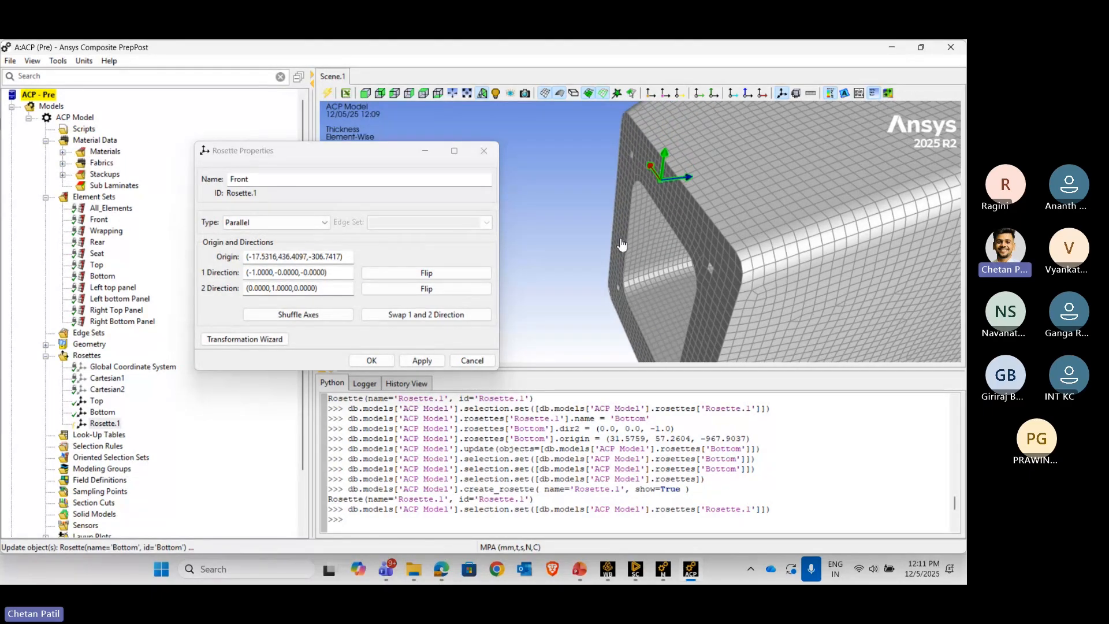
left_click(421, 361)
left_click(371, 361)
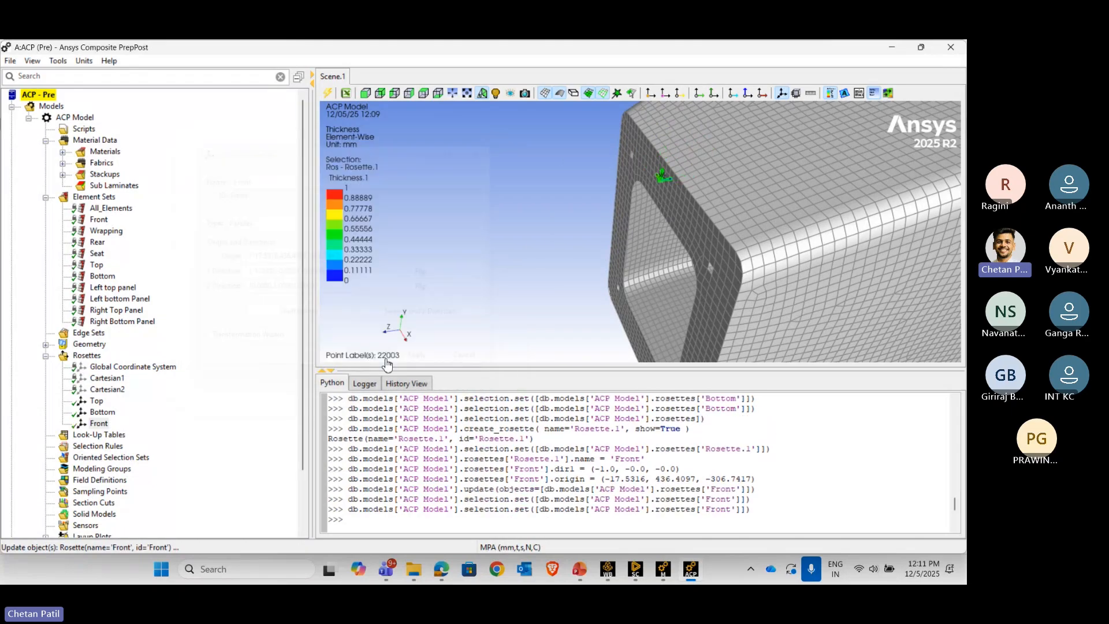
- Create another rosette and name it Rear
scroll(540, 241, "down", 5)
middle_click_drag(740, 254, 534, 220)
left_click(87, 355)
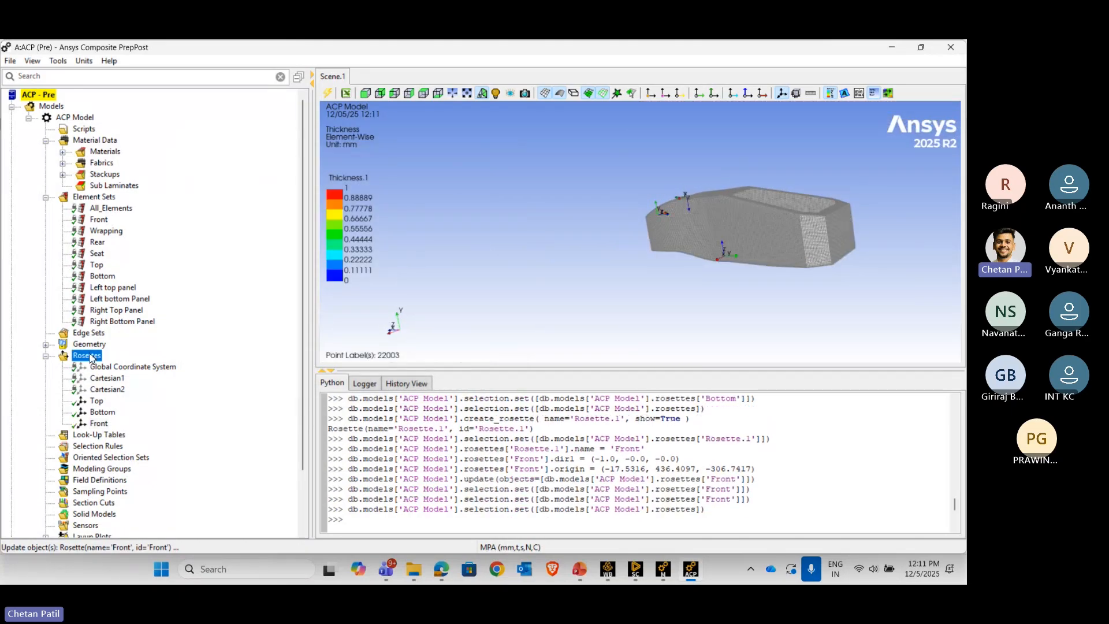
right_click(87, 355)
left_click(134, 355)
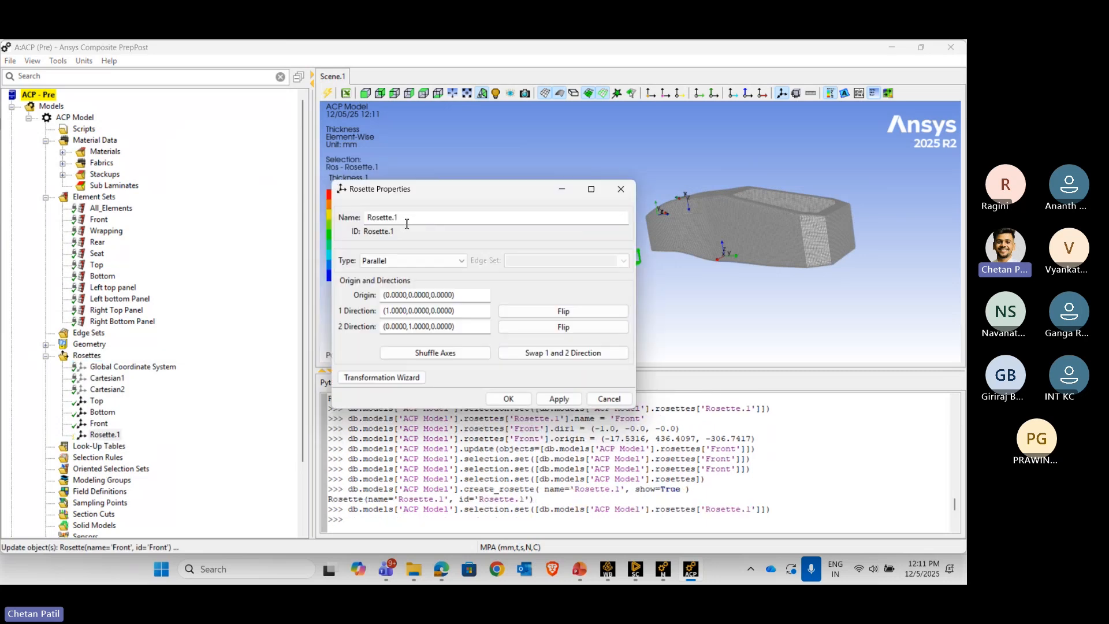
left_click_drag(414, 219, 340, 218)
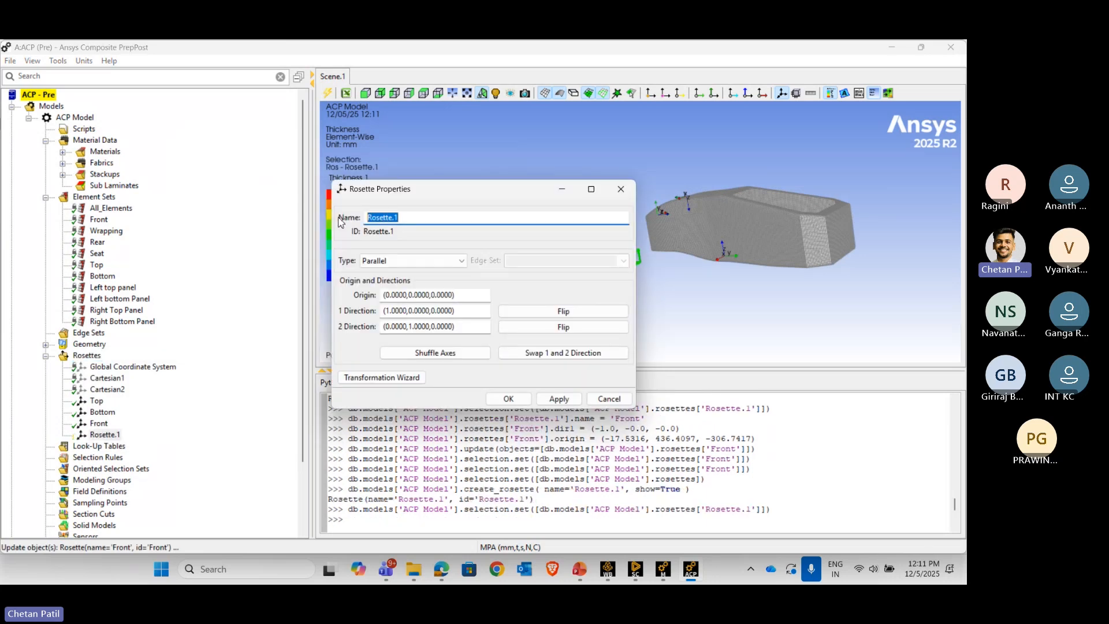
type("Rear")
- Place the Rear rosette's origin on the rear face at about (-138.6, 191.8, -1914.2), check its axes, apply and close its properties
left_click(451, 295)
left_click(849, 231)
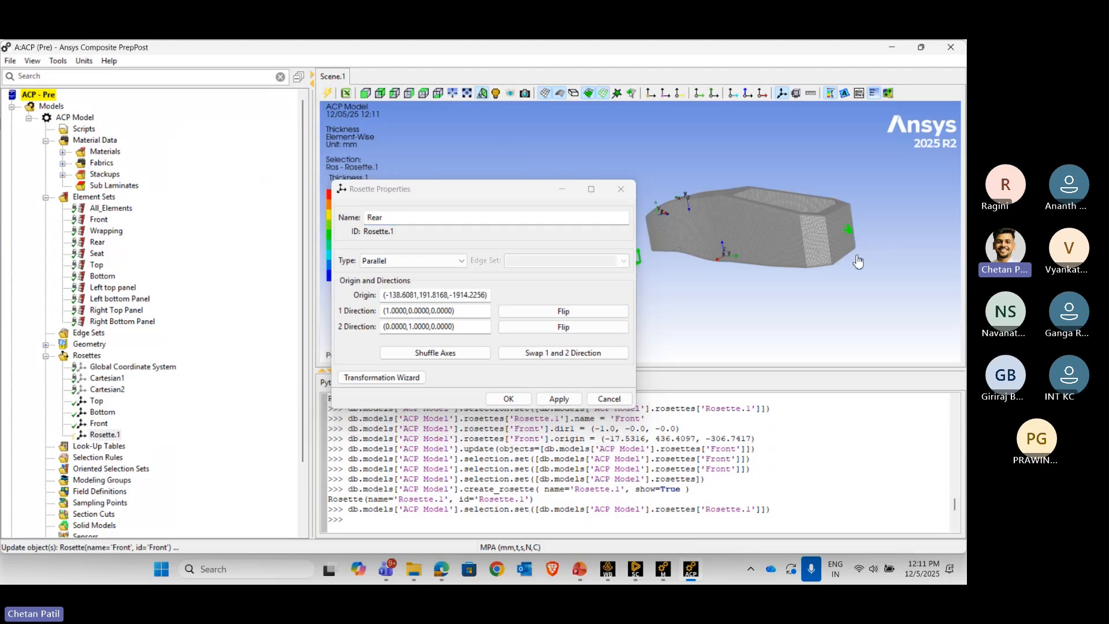
scroll(857, 261, "up", 3)
scroll(856, 241, "up", 5)
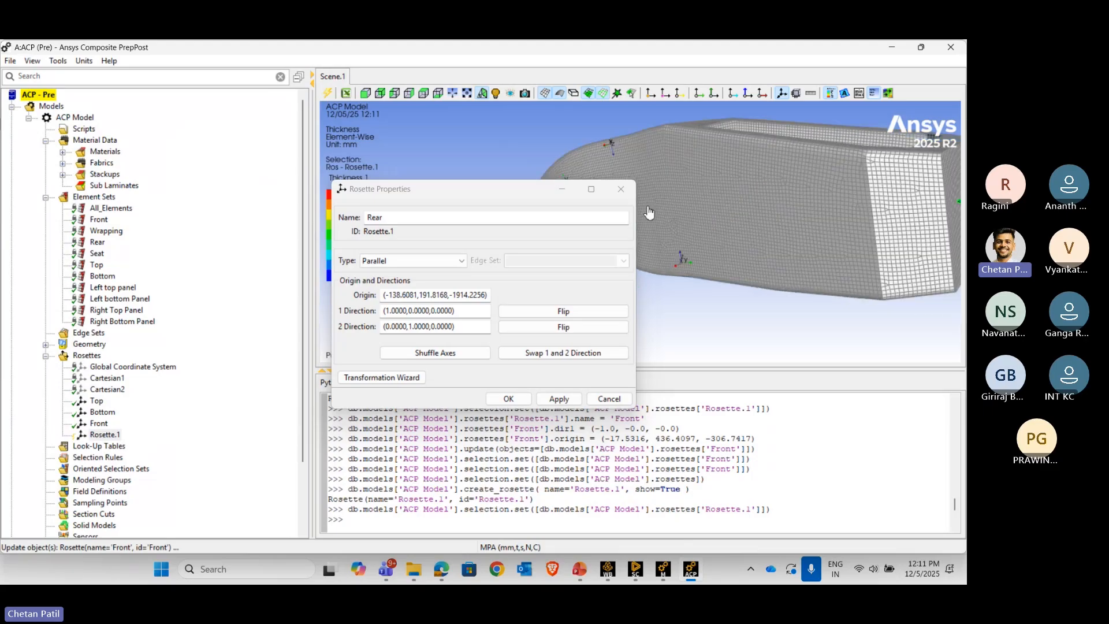
scroll(853, 214, "down", 4)
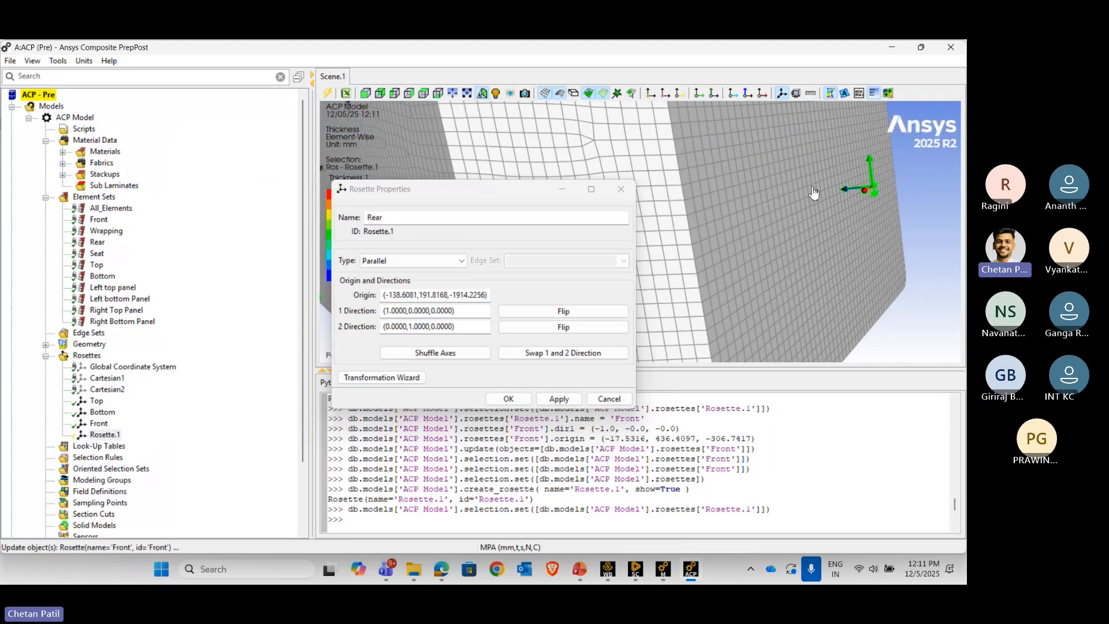
left_click(558, 399)
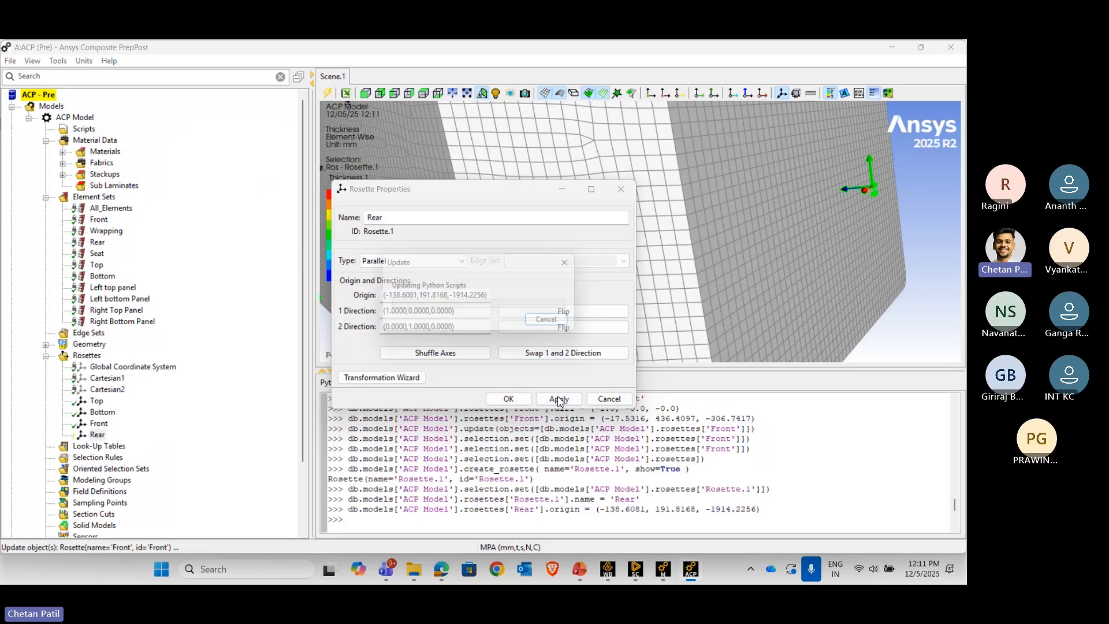
left_click(523, 400)
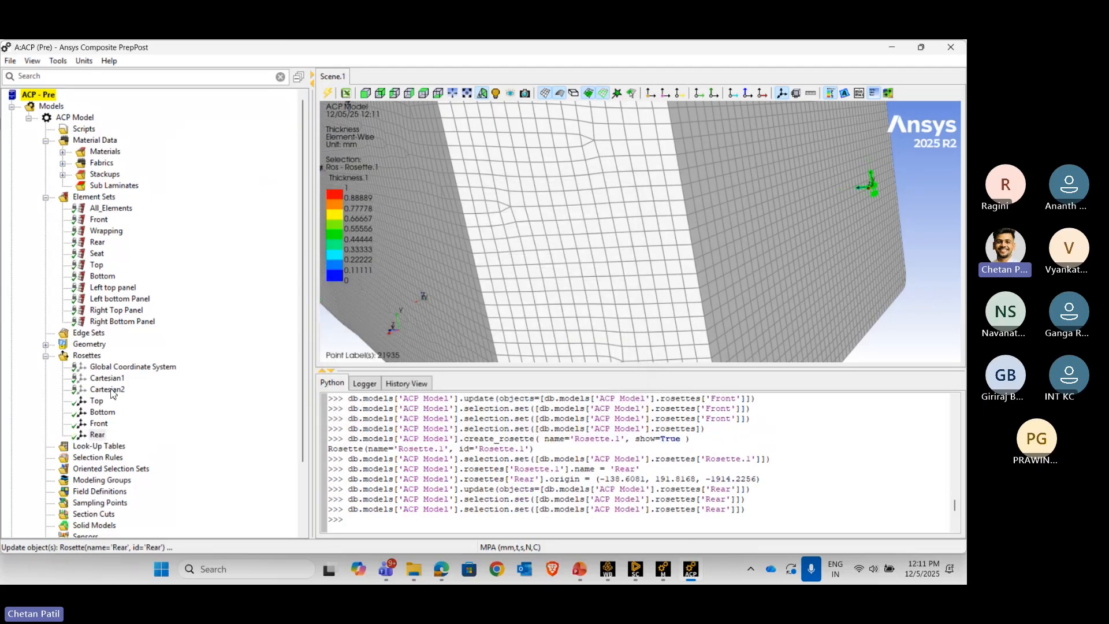
- Create another rosette and name it Left
right_click(85, 359)
left_click(129, 361)
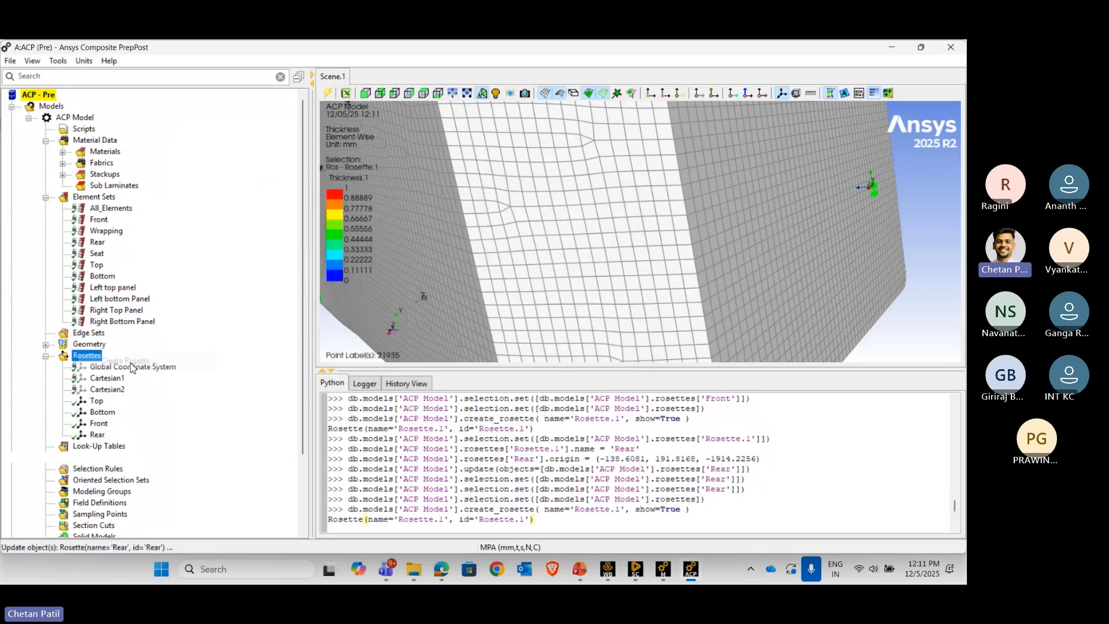
scroll(732, 225, "up", 4)
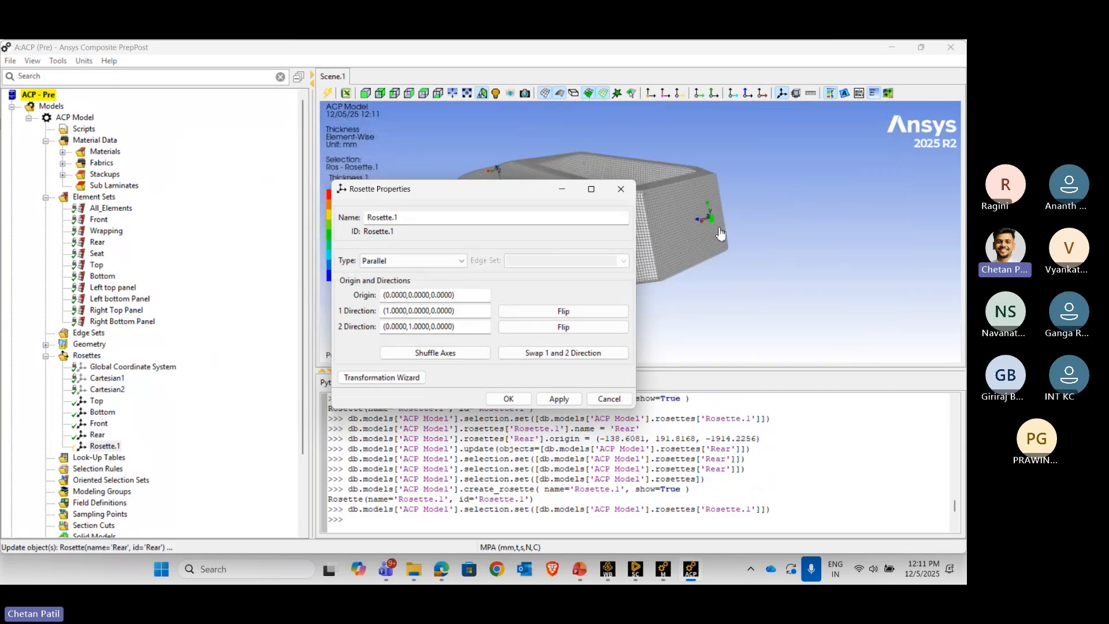
middle_click_drag(697, 251, 940, 259)
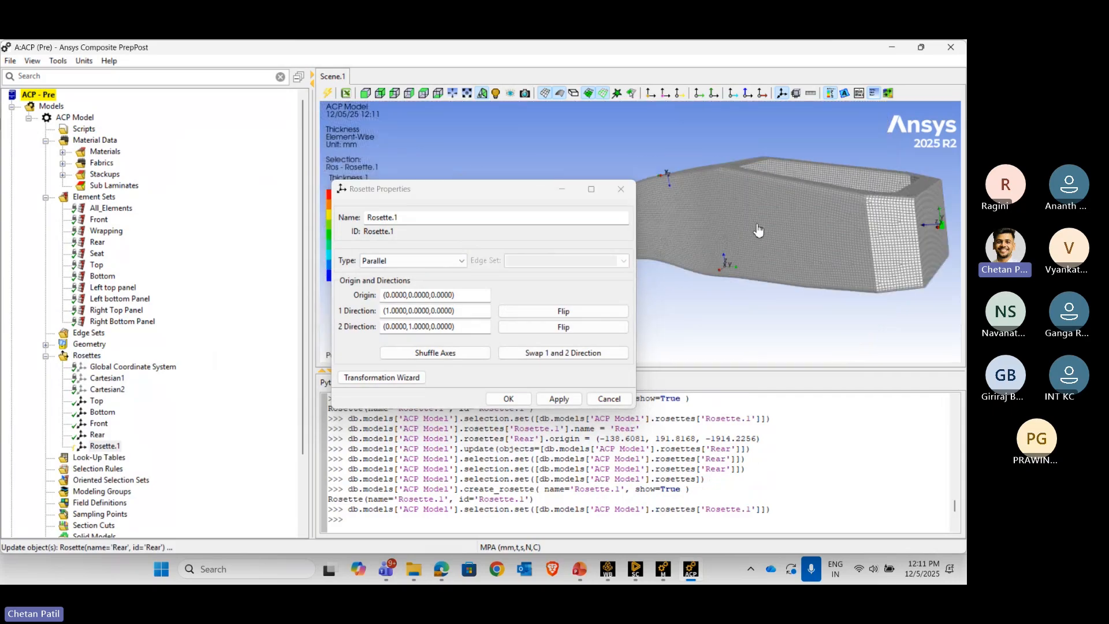
double_click(449, 219)
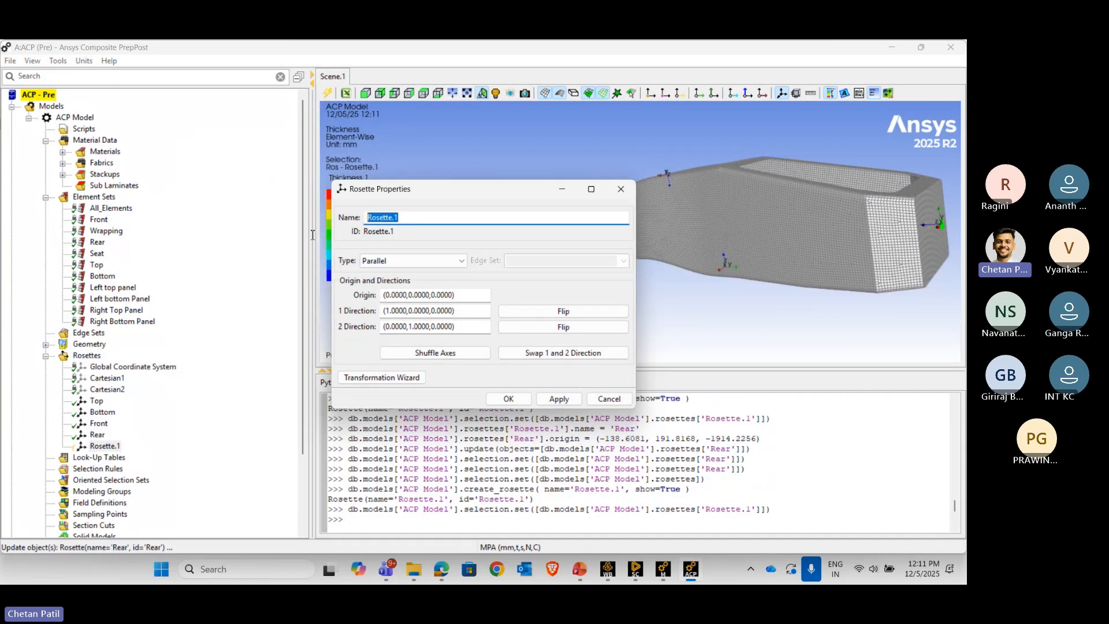
type("Left")
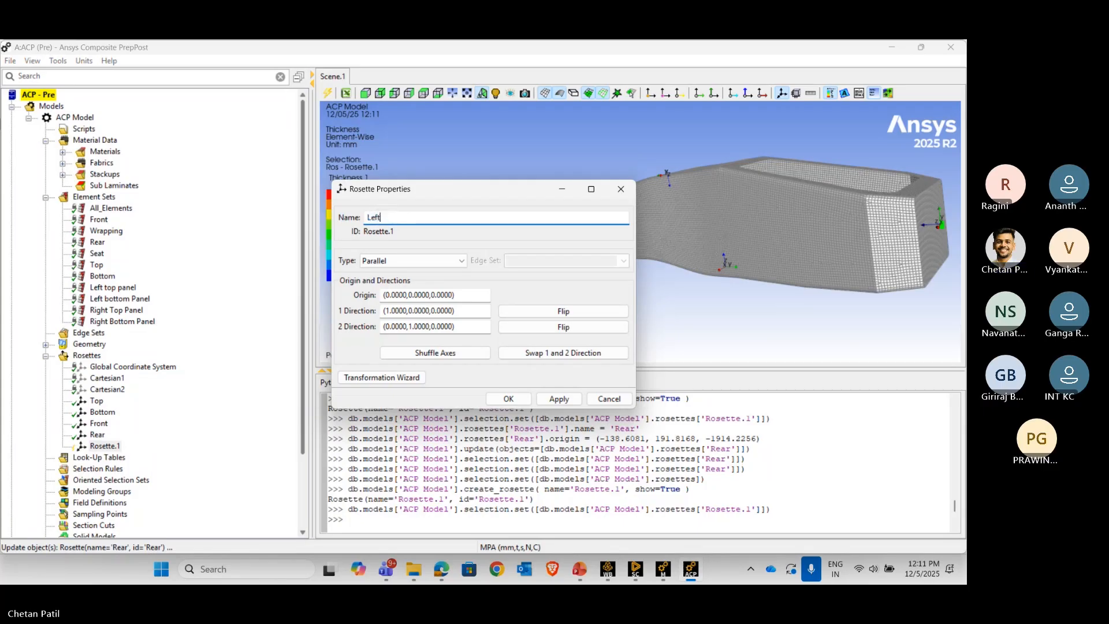
- Place the Left rosette's origin on the shell's left side face at about (258.5, 304.8, -1341.3) and check its axes
left_click(774, 231)
scroll(848, 234, "up", 3)
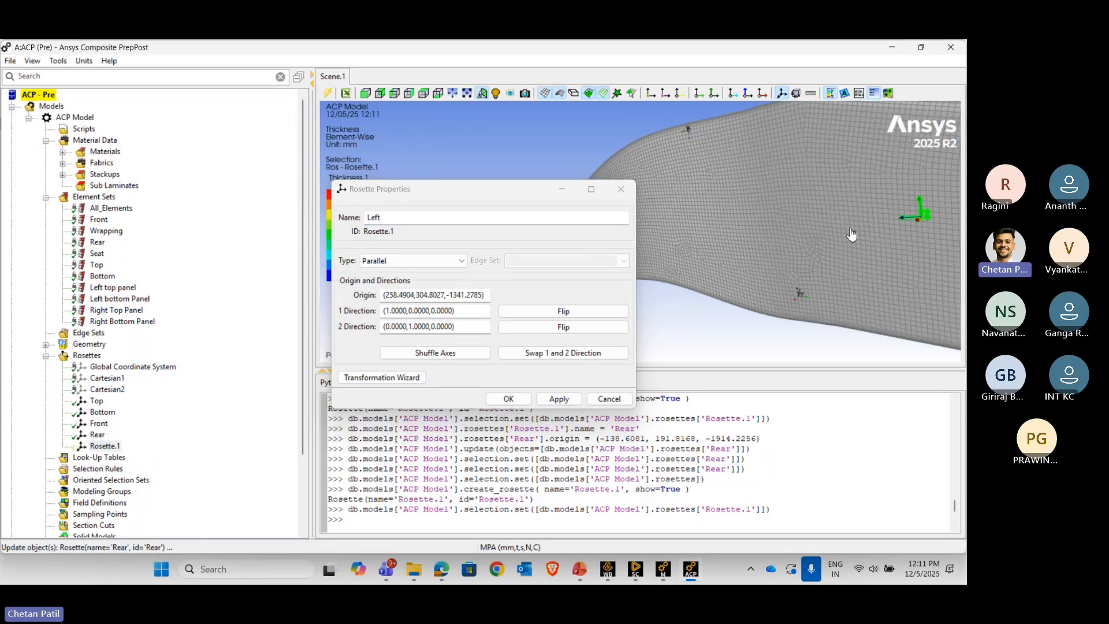
middle_click_drag(852, 237, 640, 198)
scroll(783, 294, "up", 3)
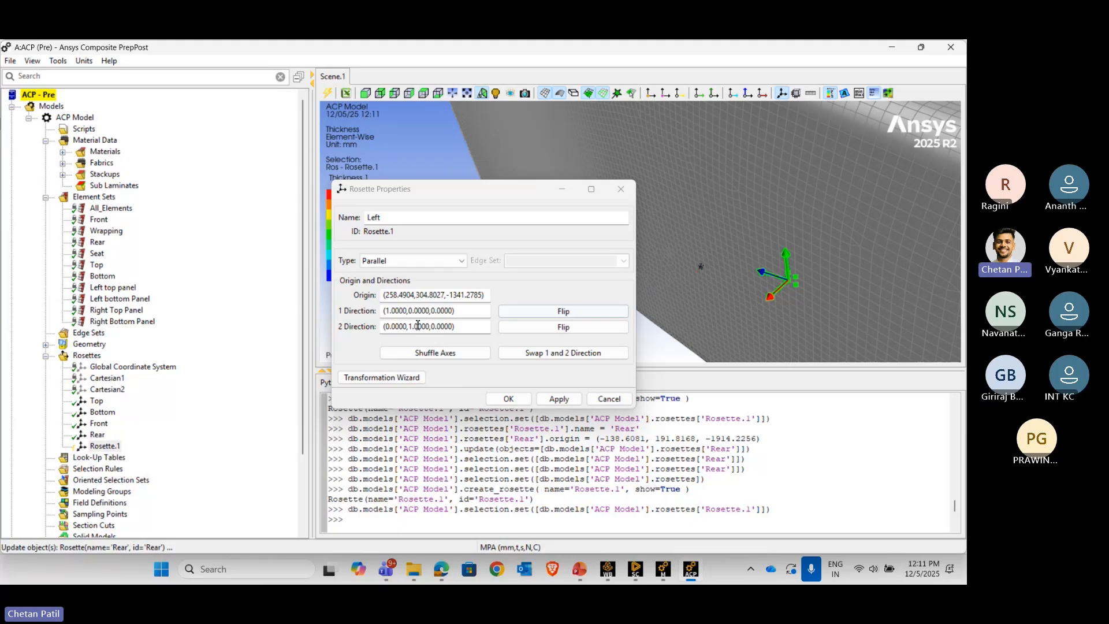
- Set the Left rosette's 1 Direction to (0, 0, 1) and confirm its properties
left_click(392, 312)
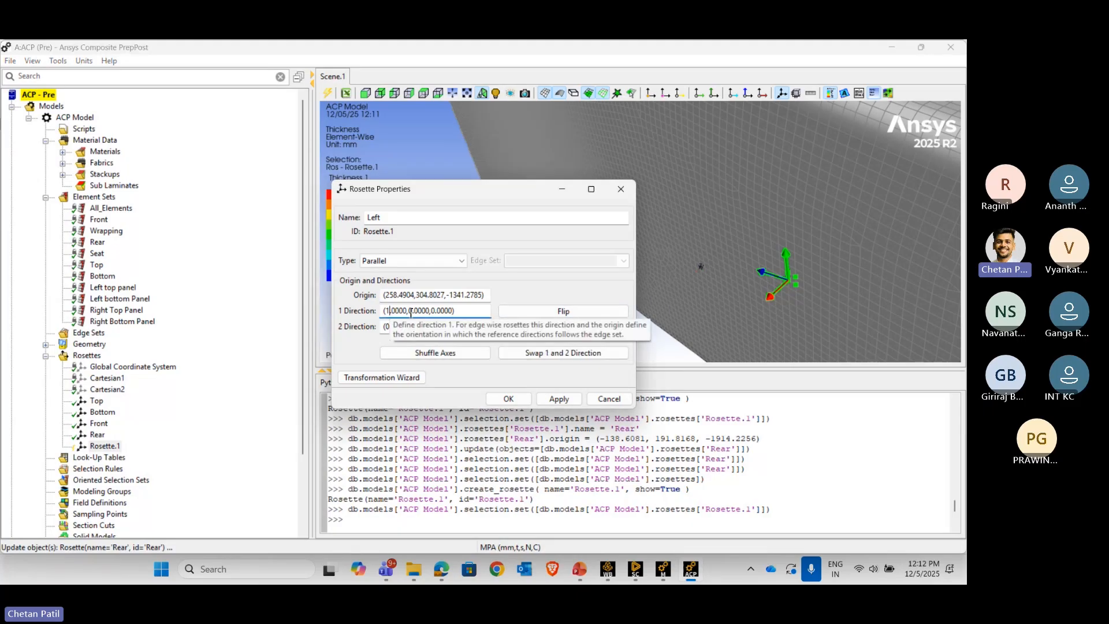
key("BackSpace")
type("0,")
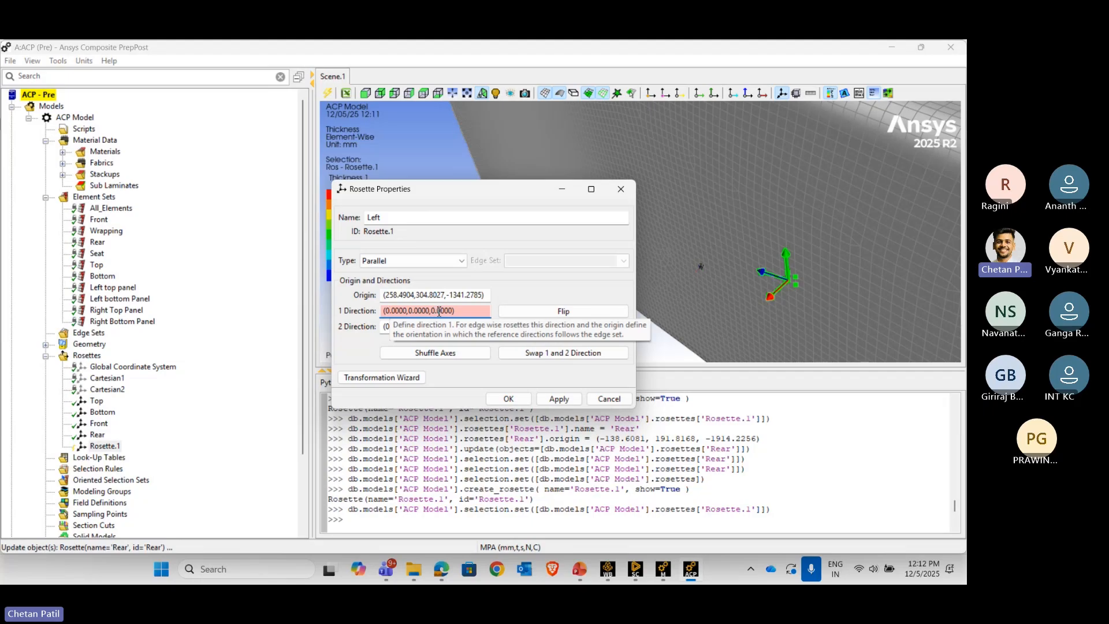
type("1")
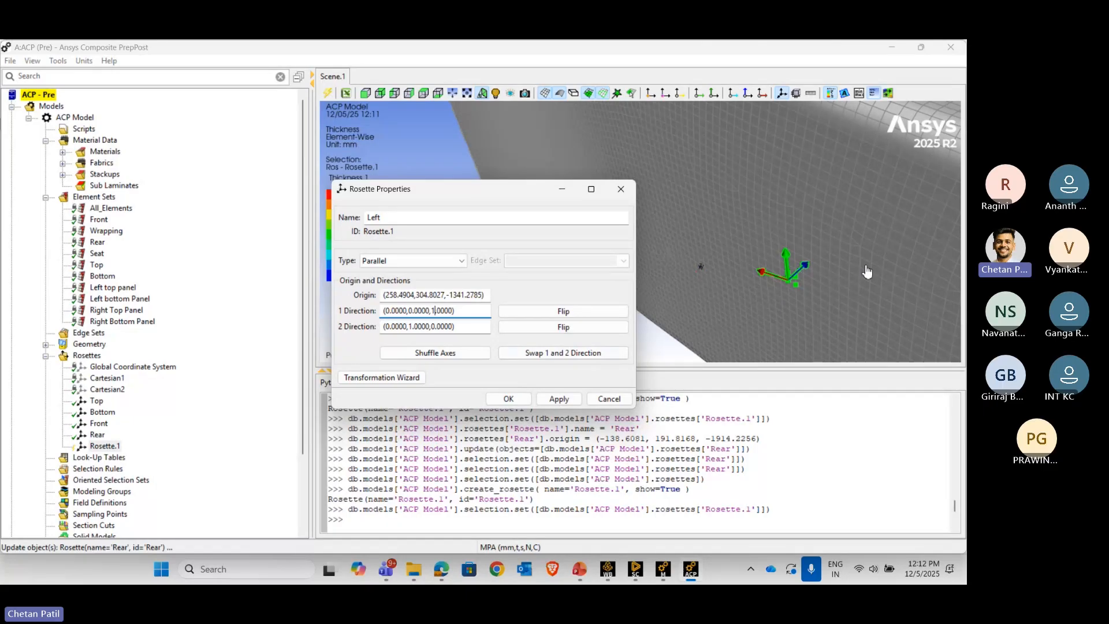
key("Return")
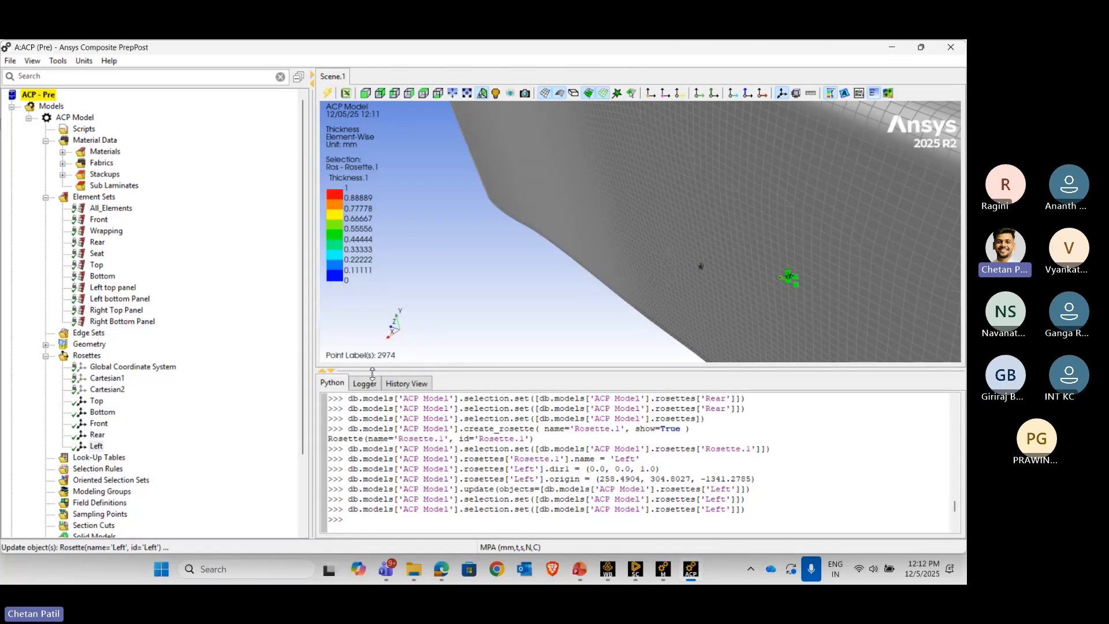
- Create another rosette and name it Right
right_click(85, 355)
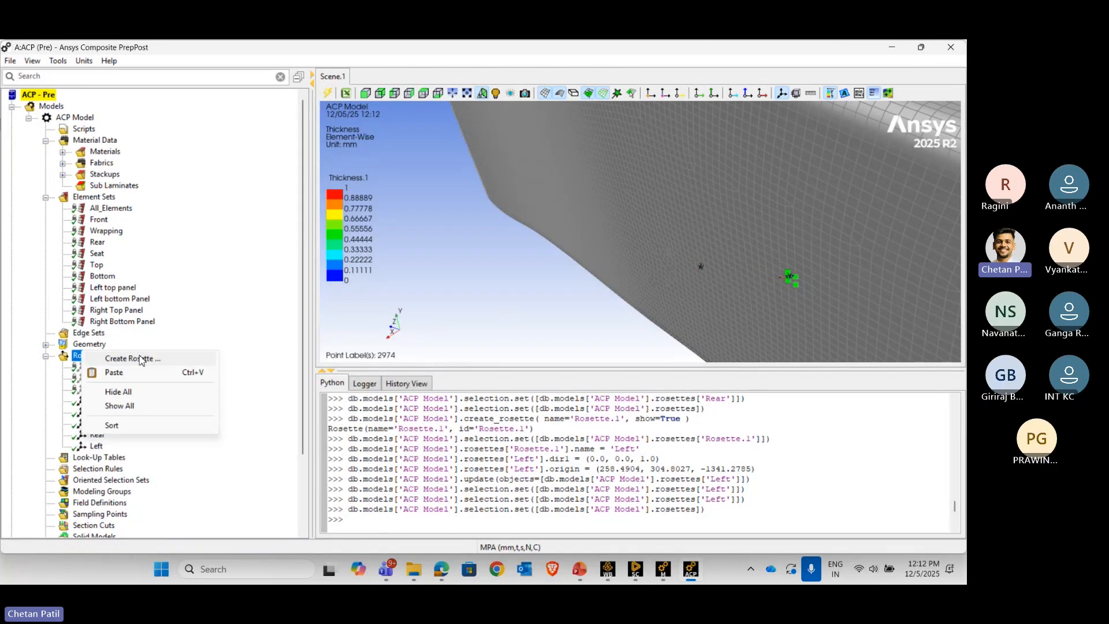
left_click(141, 359)
left_click_drag(413, 218, 335, 215)
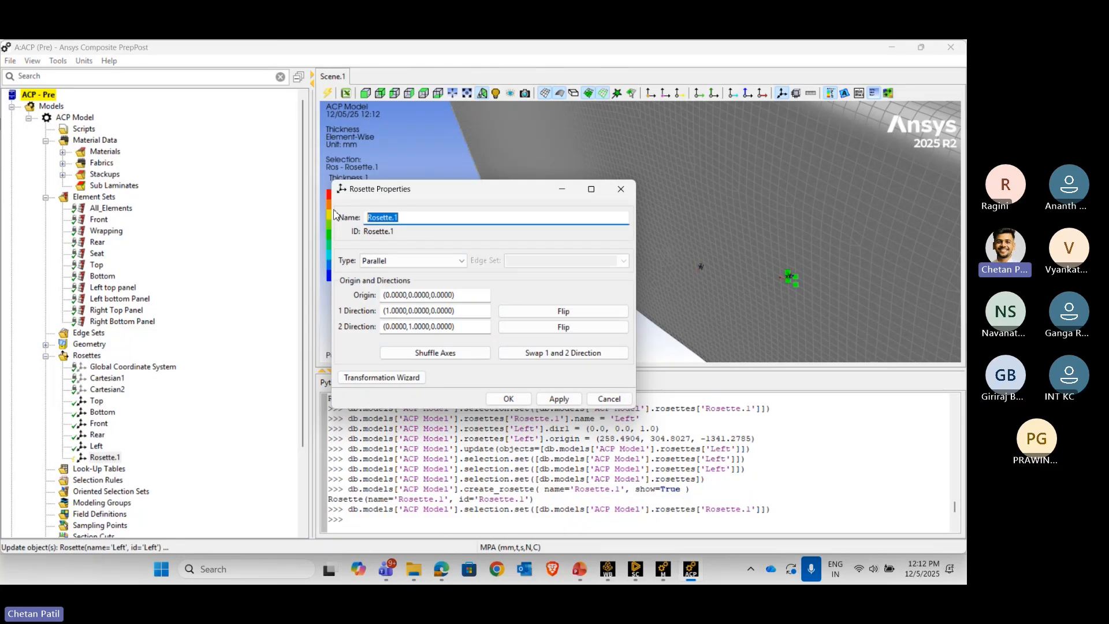
type("Right")
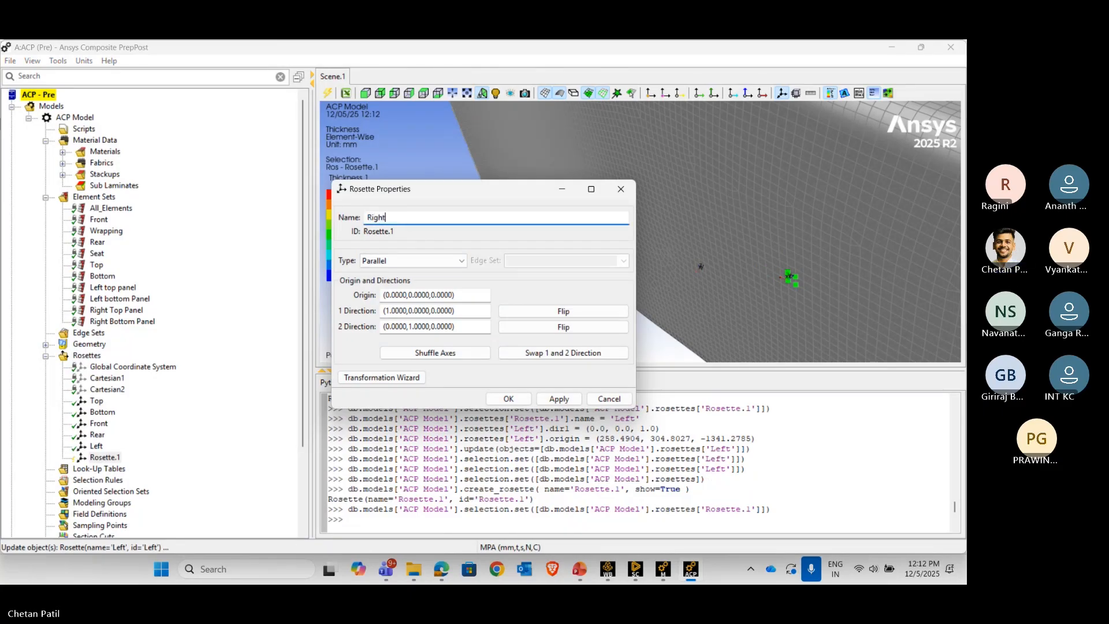
- Place the Right rosette's origin on the shell's right side face at about (-265.0, 296.2, -1408.7) and check its axes
left_click(458, 295)
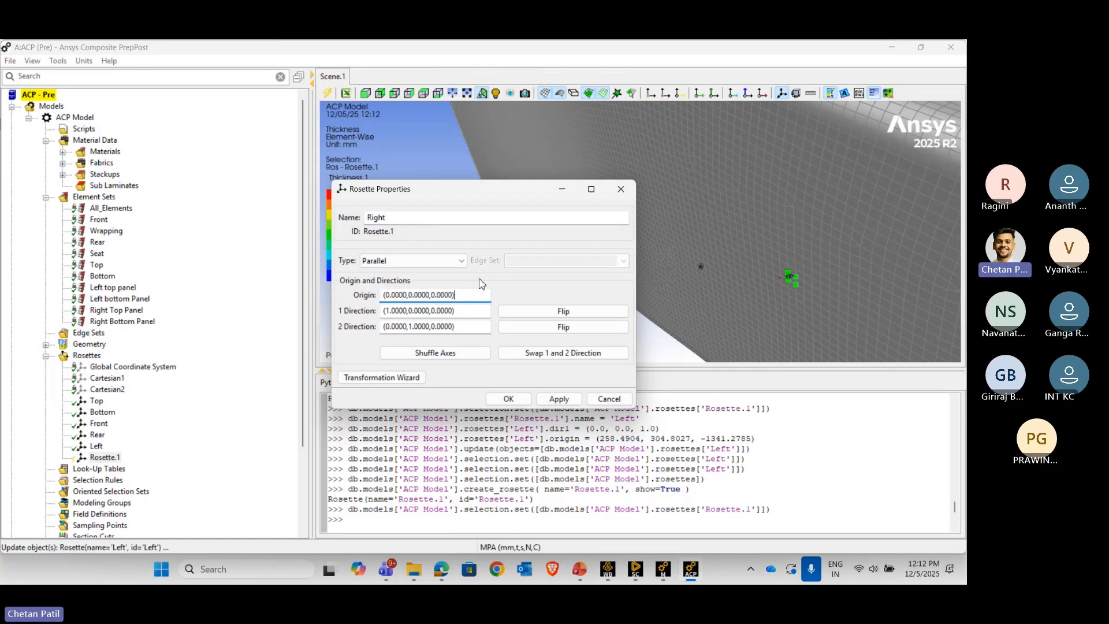
scroll(782, 238, "down", 10)
middle_click_drag(827, 235, 519, 233)
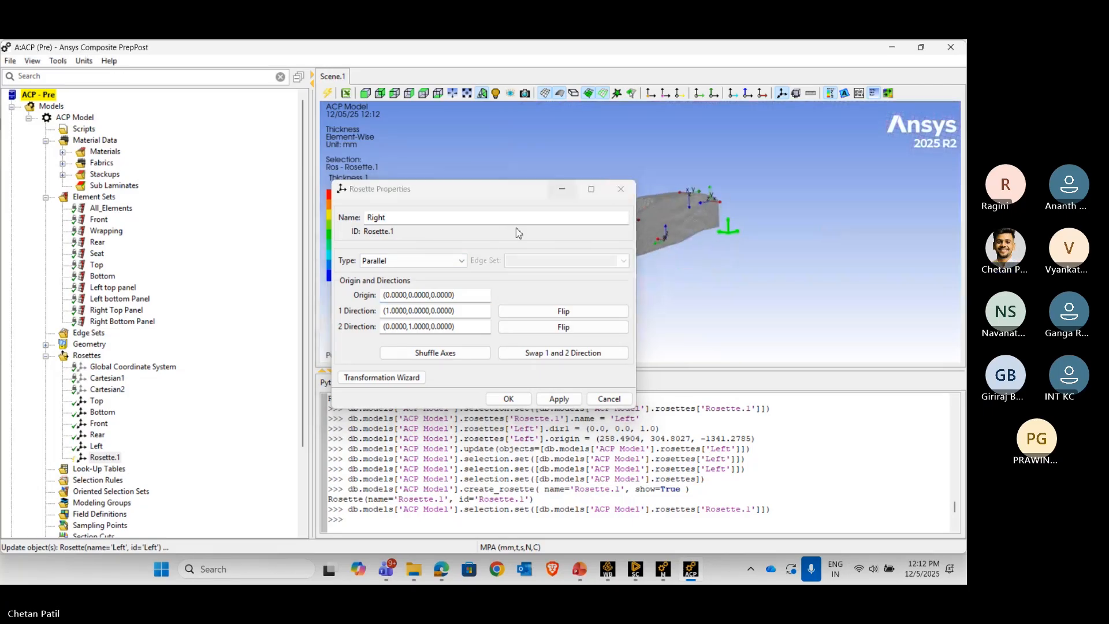
middle_click_drag(674, 232, 764, 239)
scroll(764, 239, "up", 2)
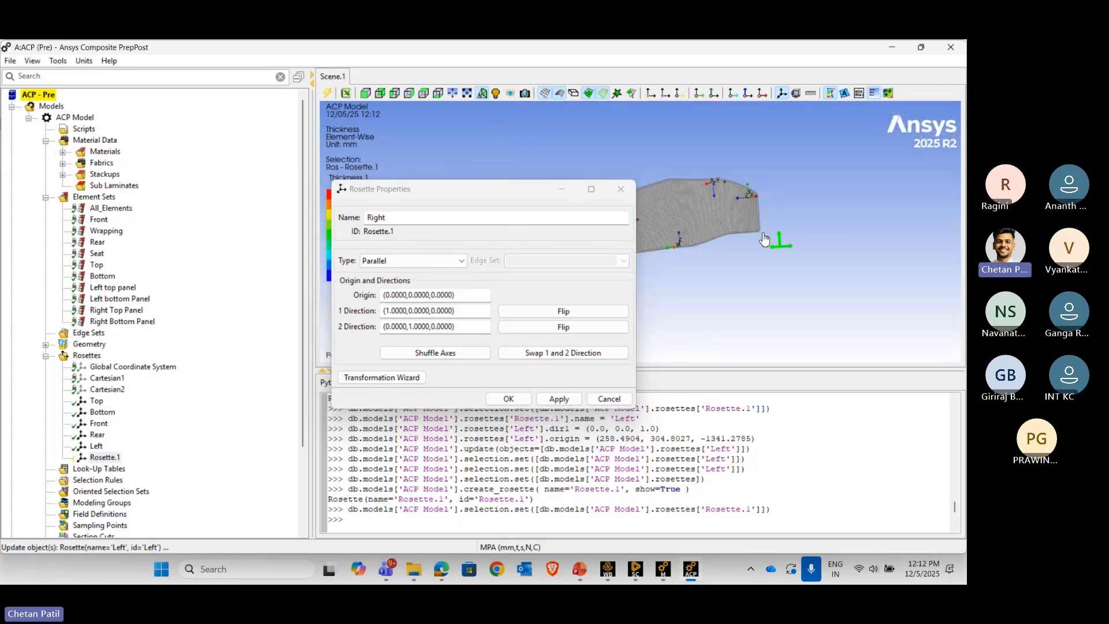
scroll(764, 239, "up", 5)
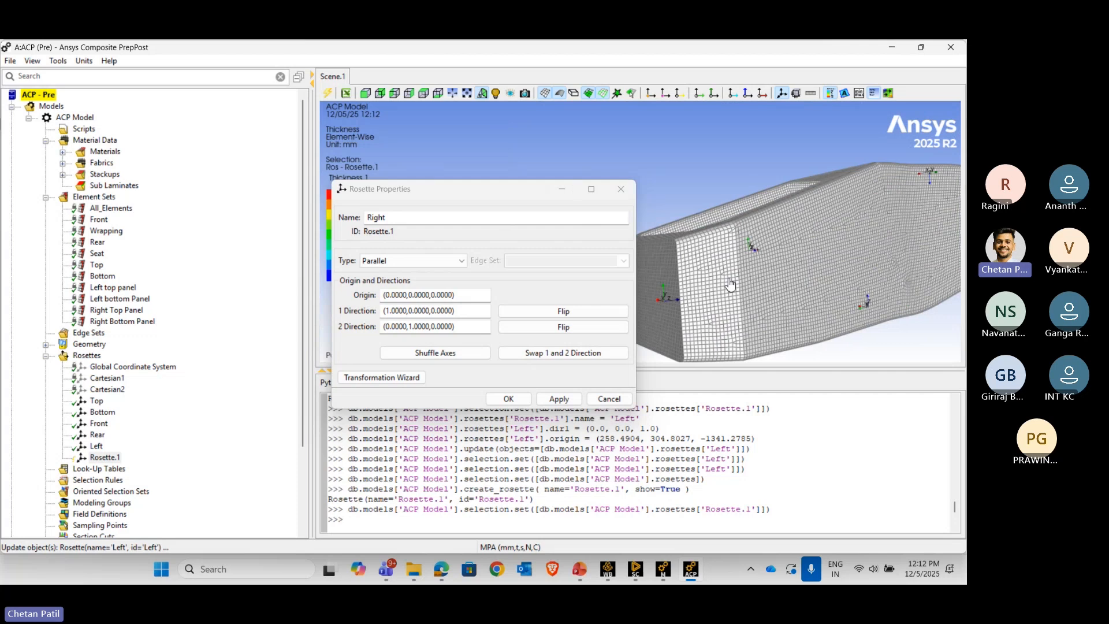
left_click(833, 253)
scroll(835, 286, "up", 5)
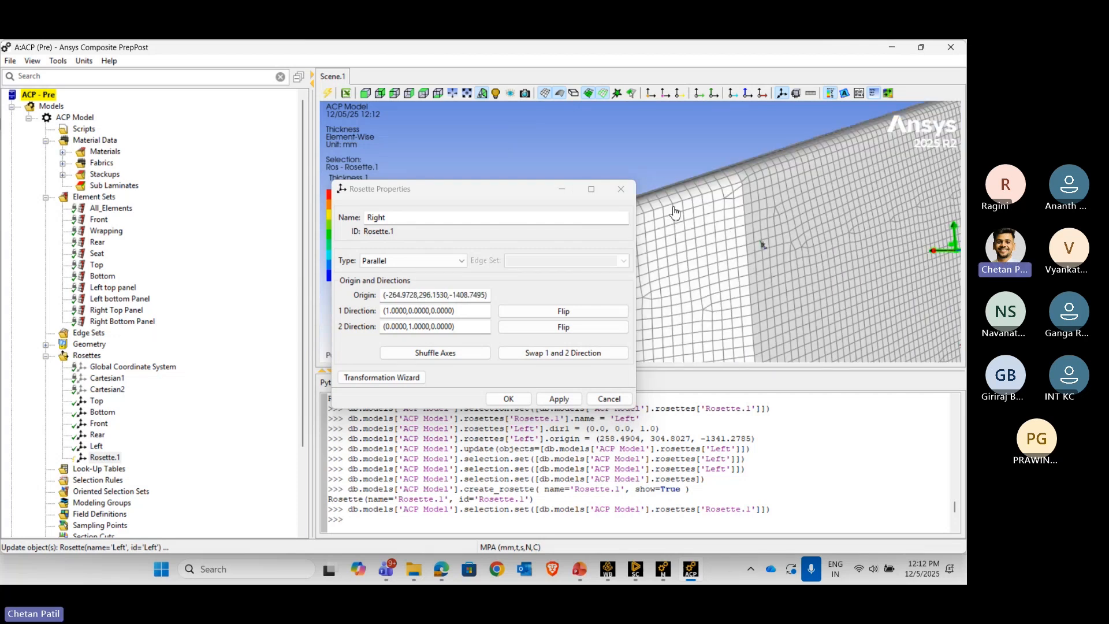
scroll(797, 246, "down", 5)
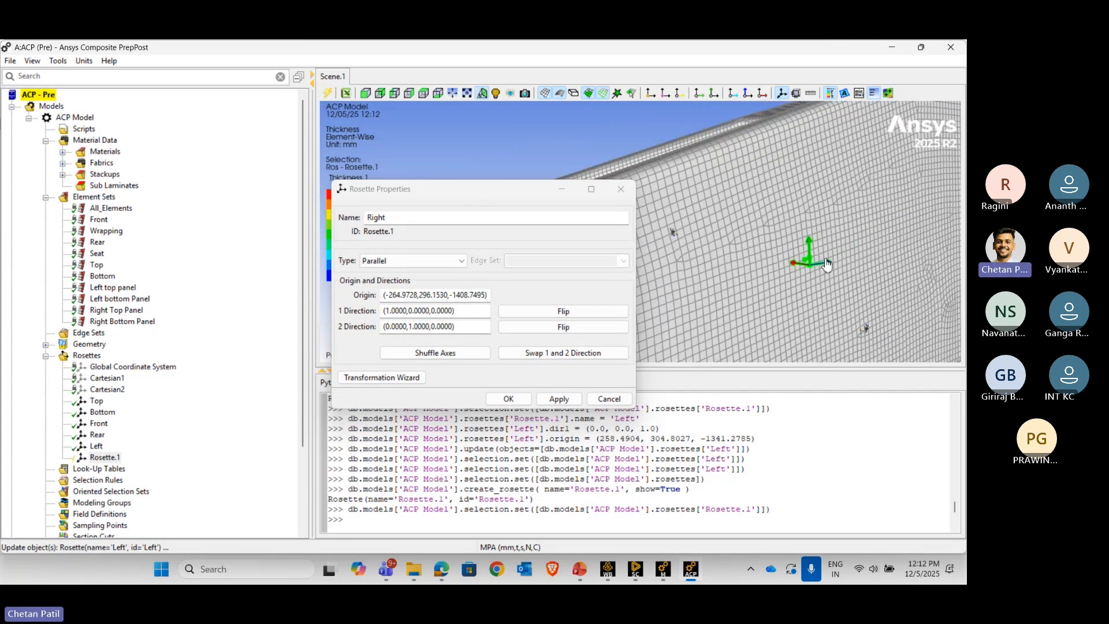
- Set the Right rosette's 1 Direction to (0, 0, 1), flip it to (0, 0, -1), apply the change and close its properties
left_click(389, 311)
key("BackSpace")
type("0,")
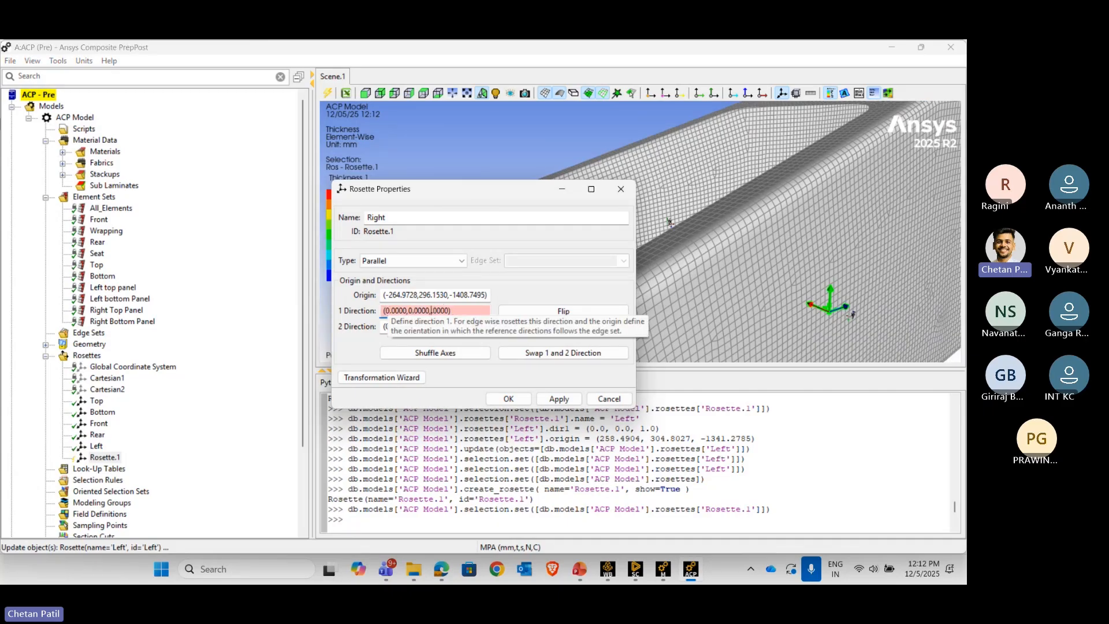
type("1.")
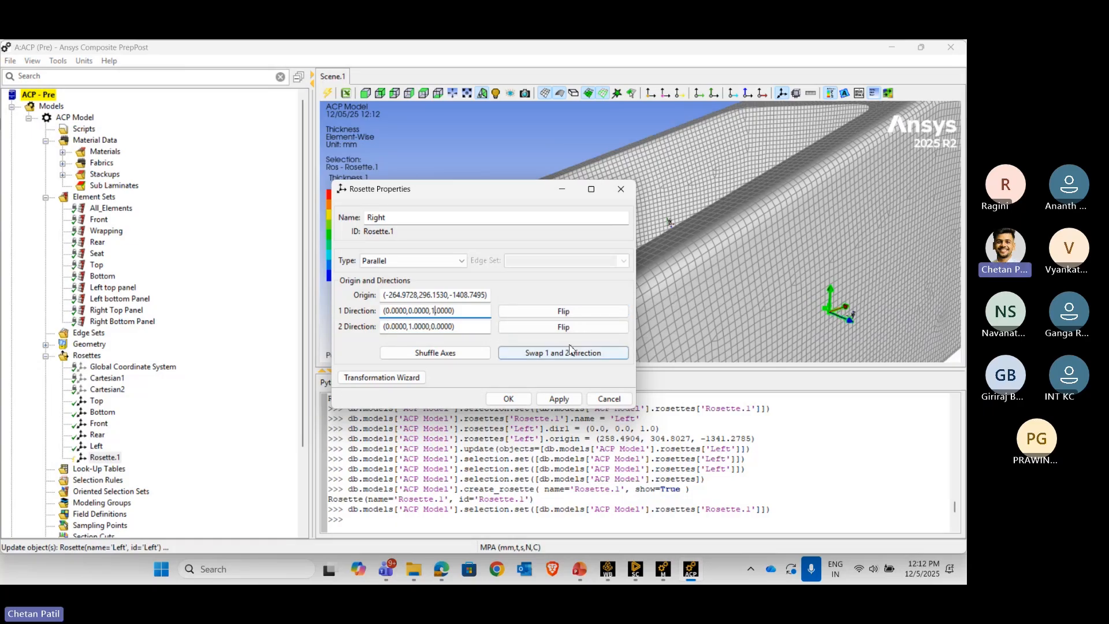
left_click(561, 313)
left_click(558, 399)
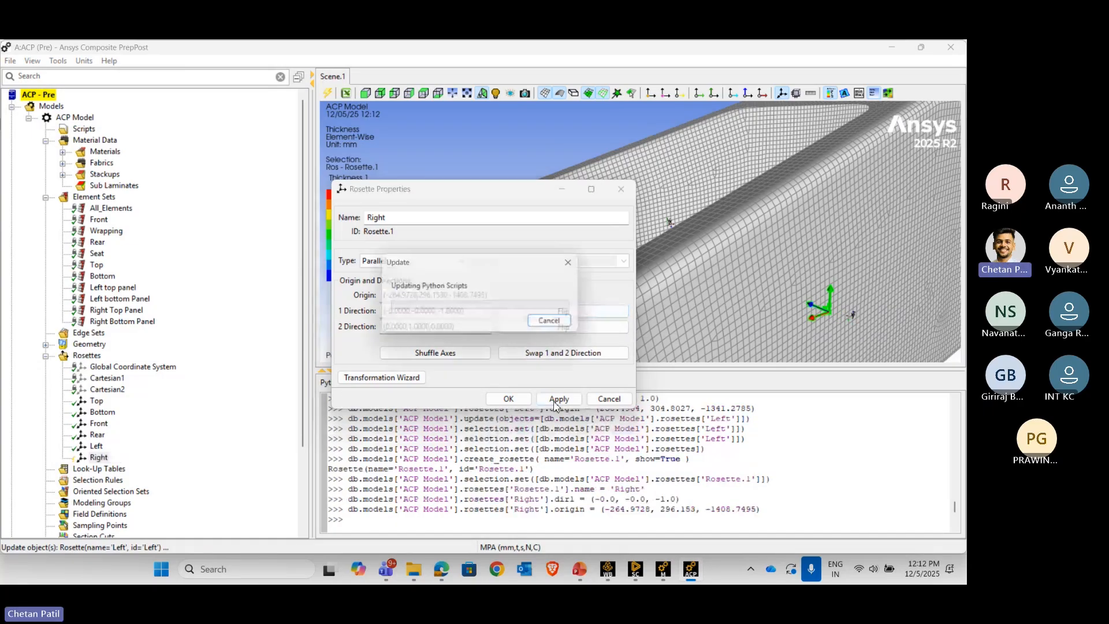
left_click(516, 402)
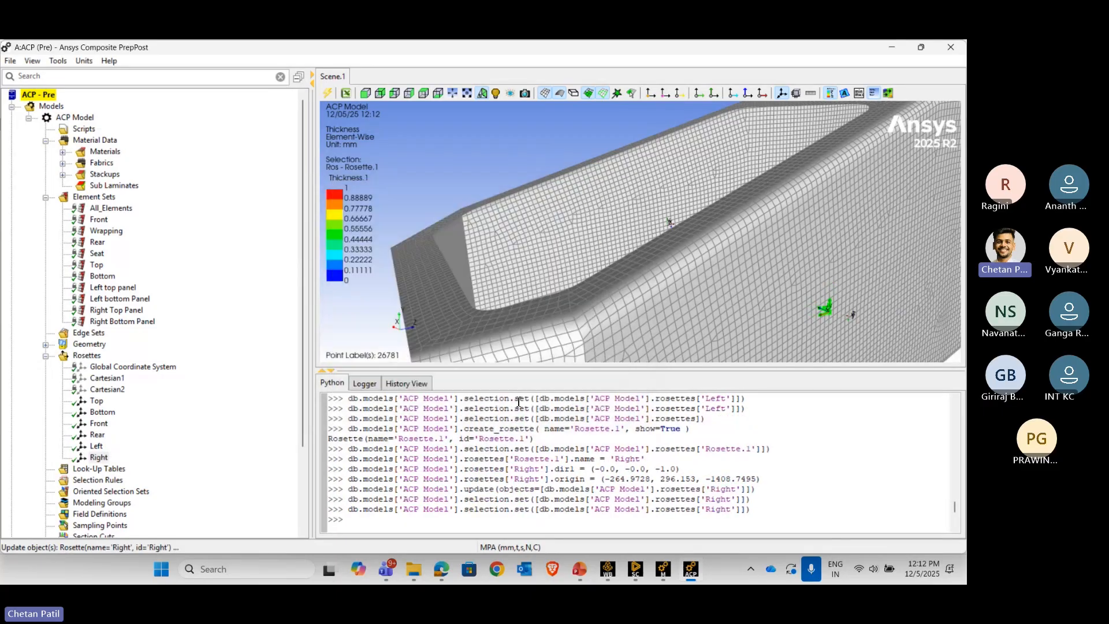
- Examine the positions and axes of all placed rosettes around the whole shell
scroll(660, 232, "down", 5)
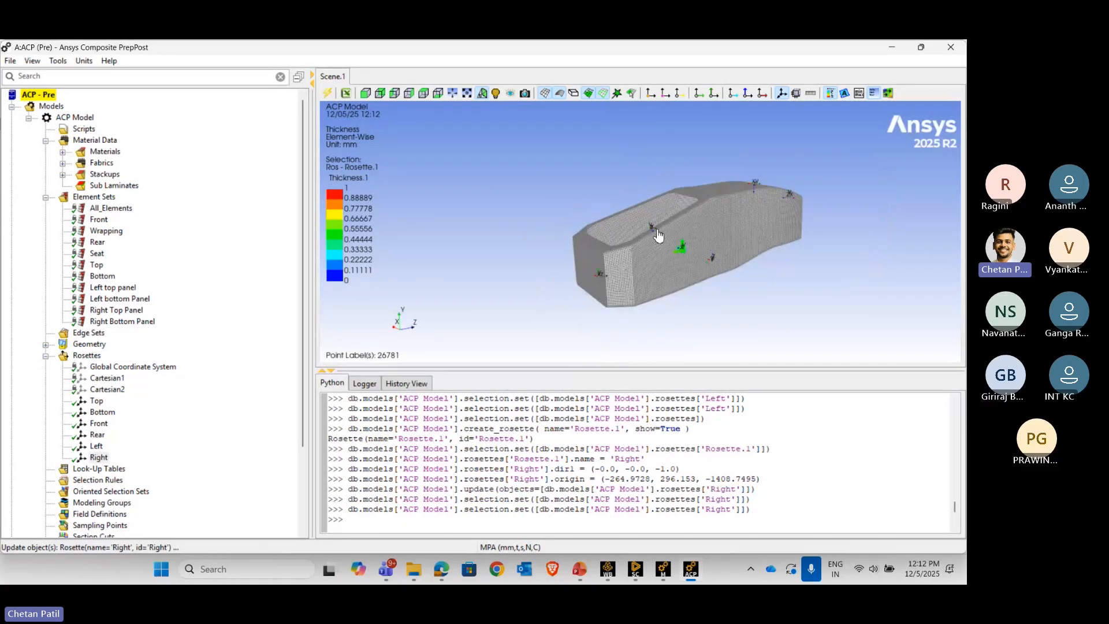
middle_click_drag(658, 235, 706, 200)
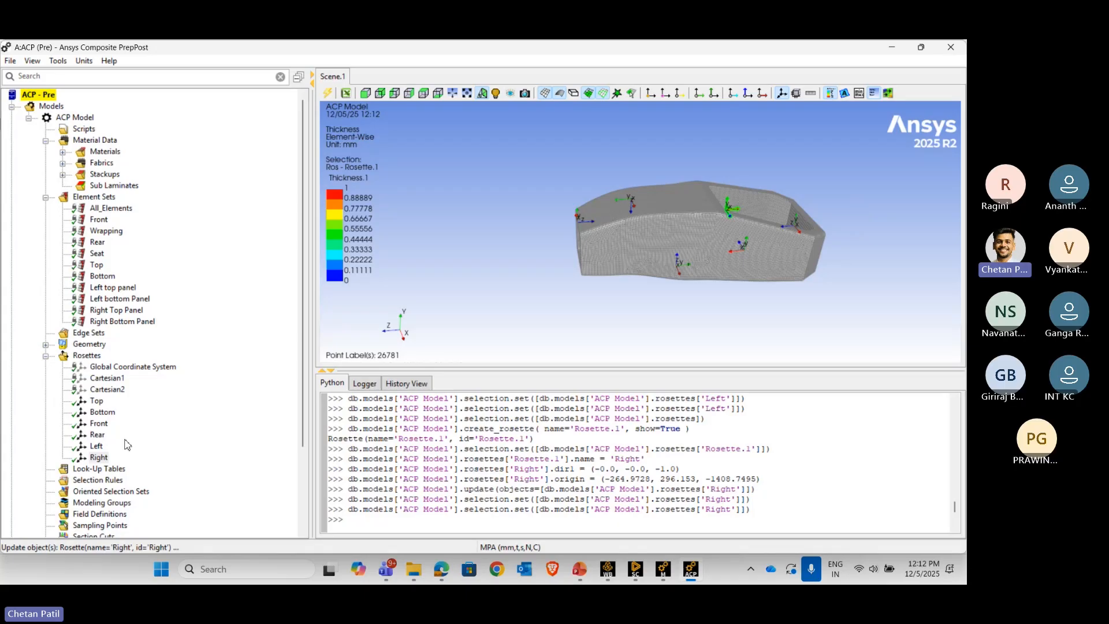
scroll(123, 357, "down", 3)
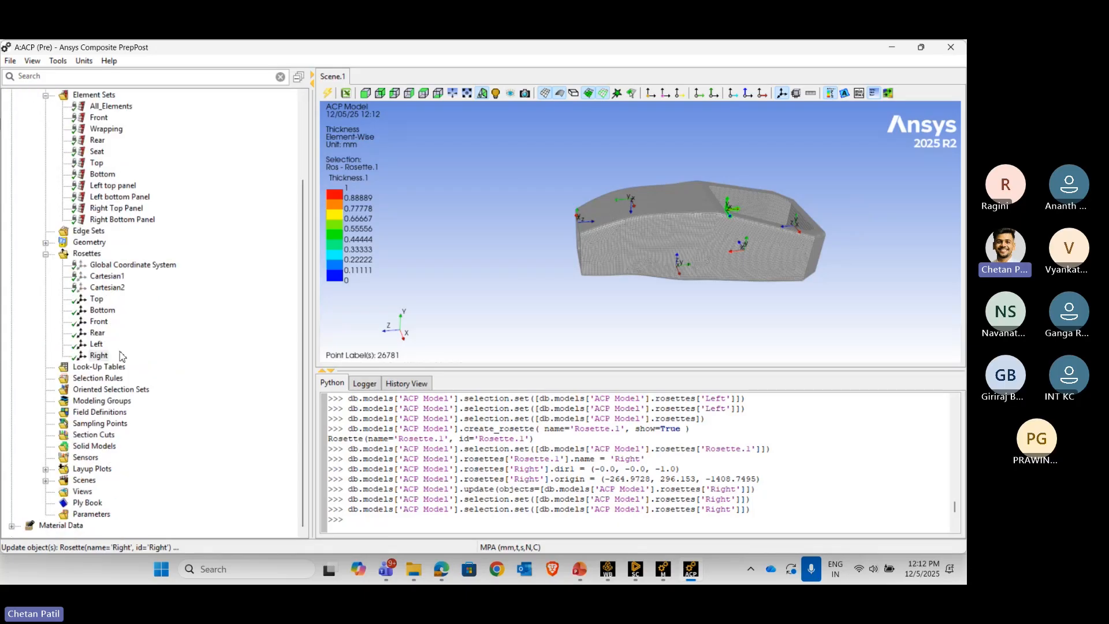
- Create an oriented selection set named Top and assign the Top element set as its extent
left_click(96, 389)
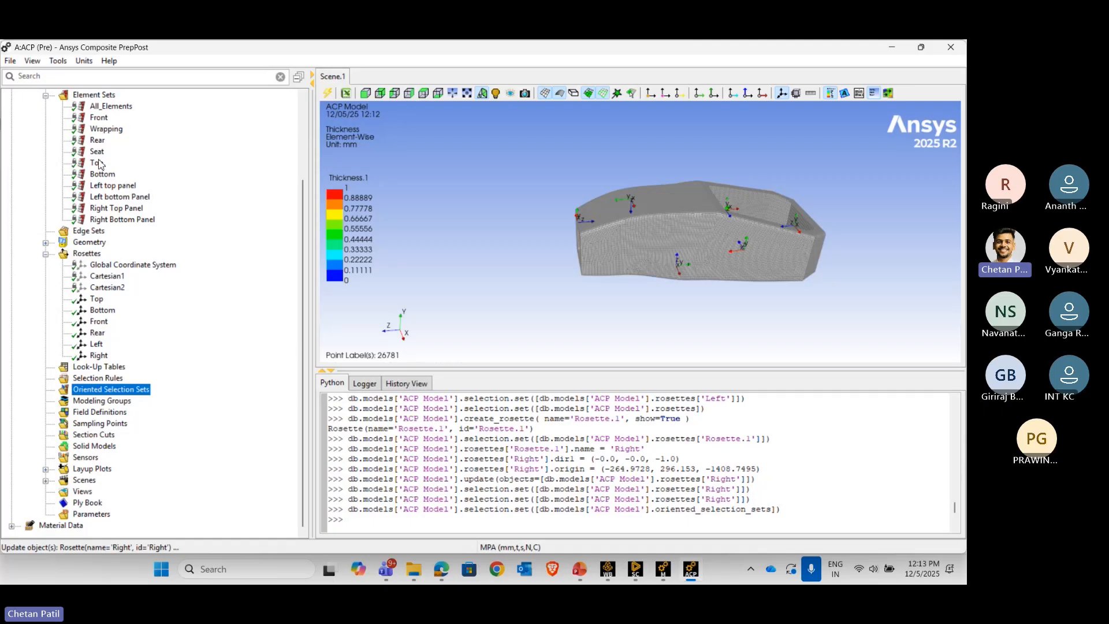
right_click(97, 391)
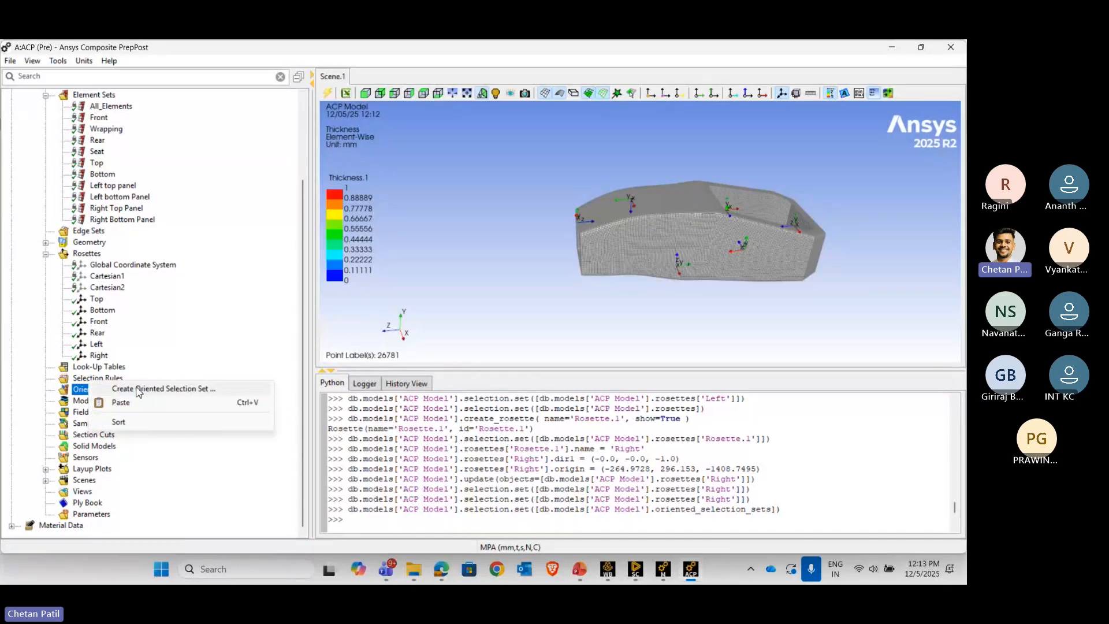
left_click(172, 389)
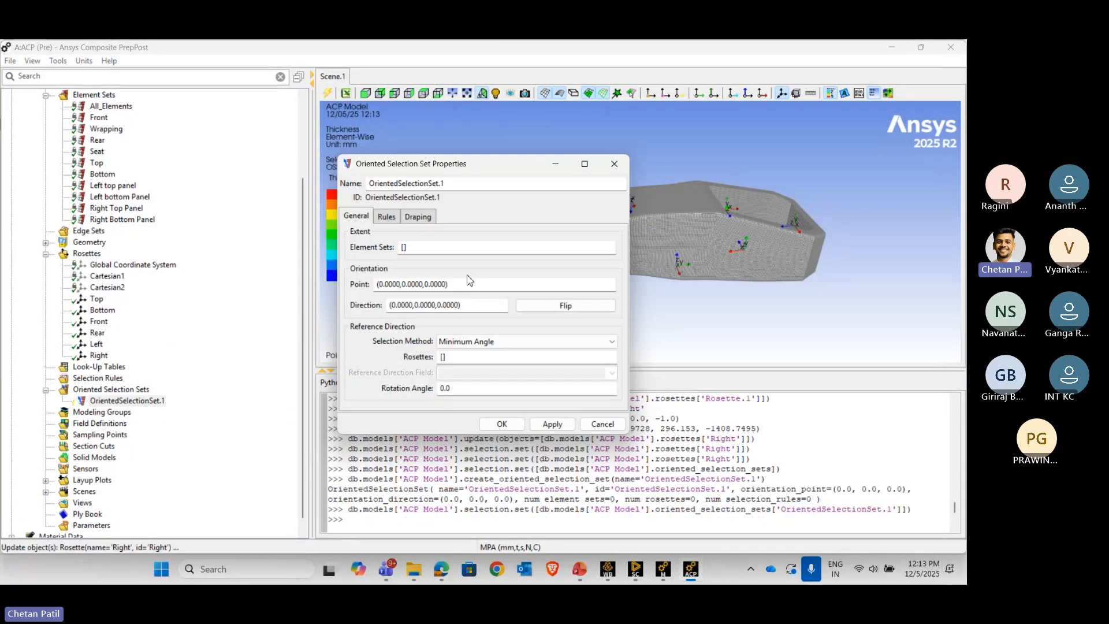
left_click(457, 248)
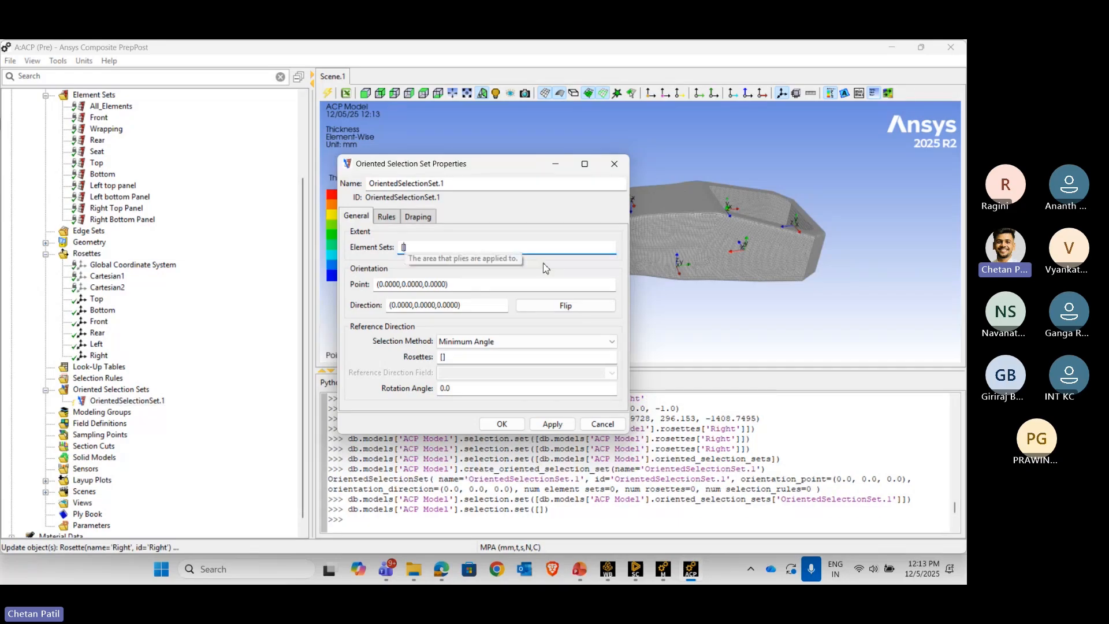
left_click(99, 167)
left_click_drag(460, 163, 178, 192)
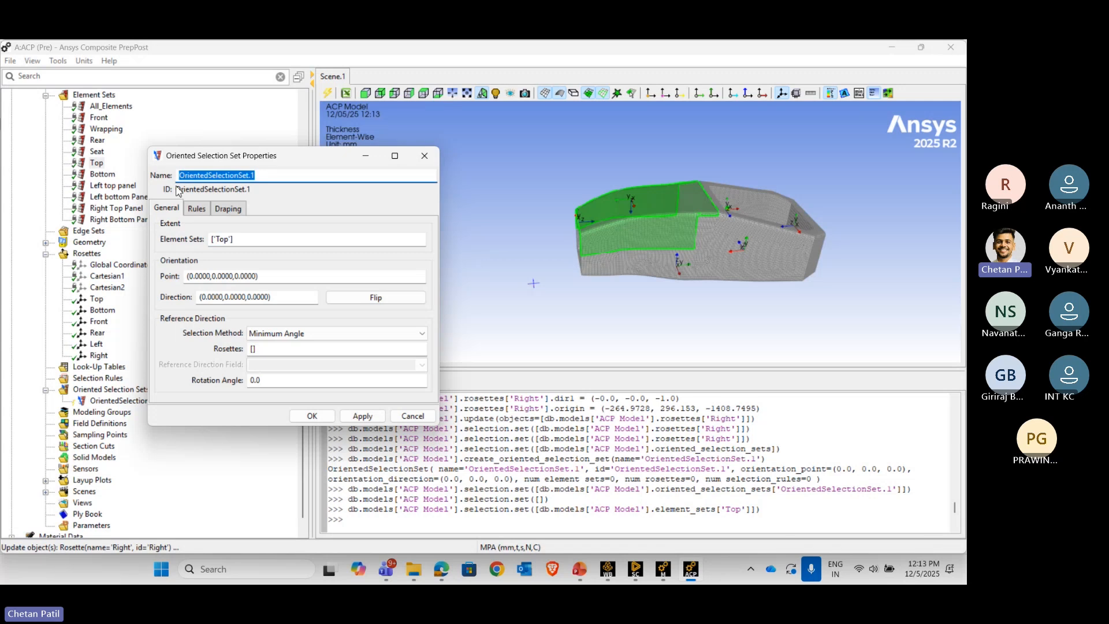
type("Top")
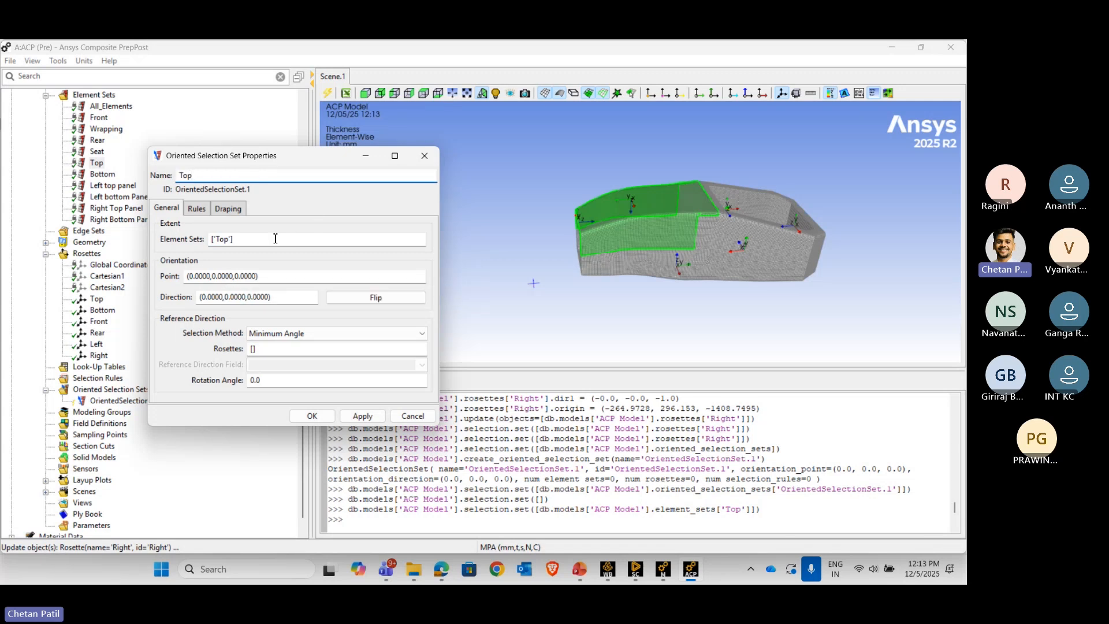
- Place the Top set's orientation point on the shell's top face at about (-27.6, 579.4, -739.2) and flip its direction to point into the shell
left_click(271, 275)
scroll(647, 167, "up", 5)
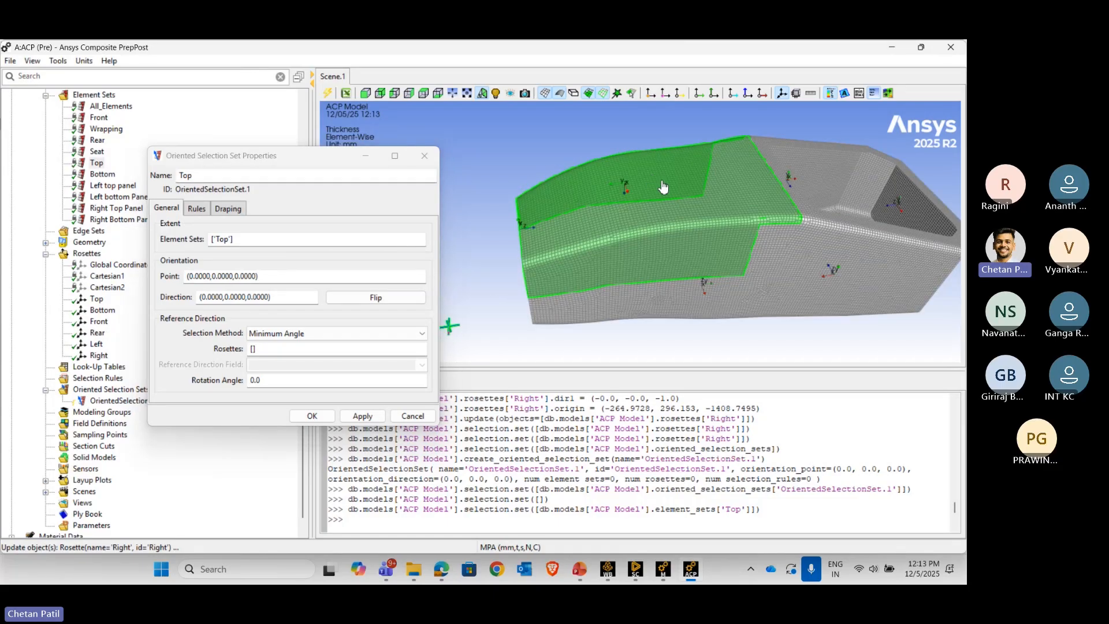
left_click(657, 182)
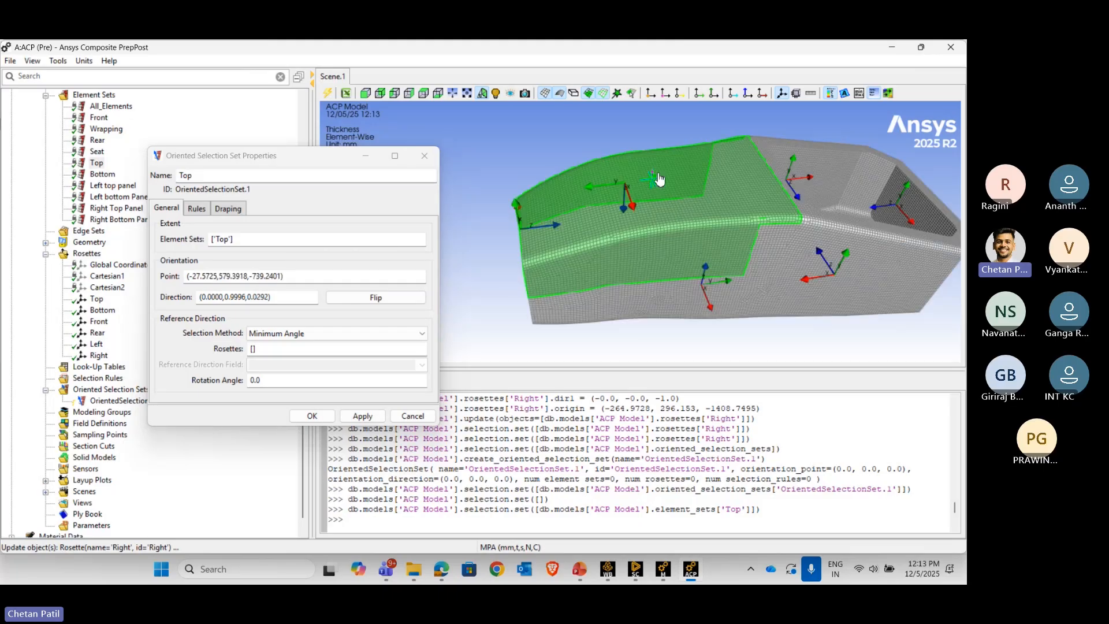
scroll(659, 181, "up", 6)
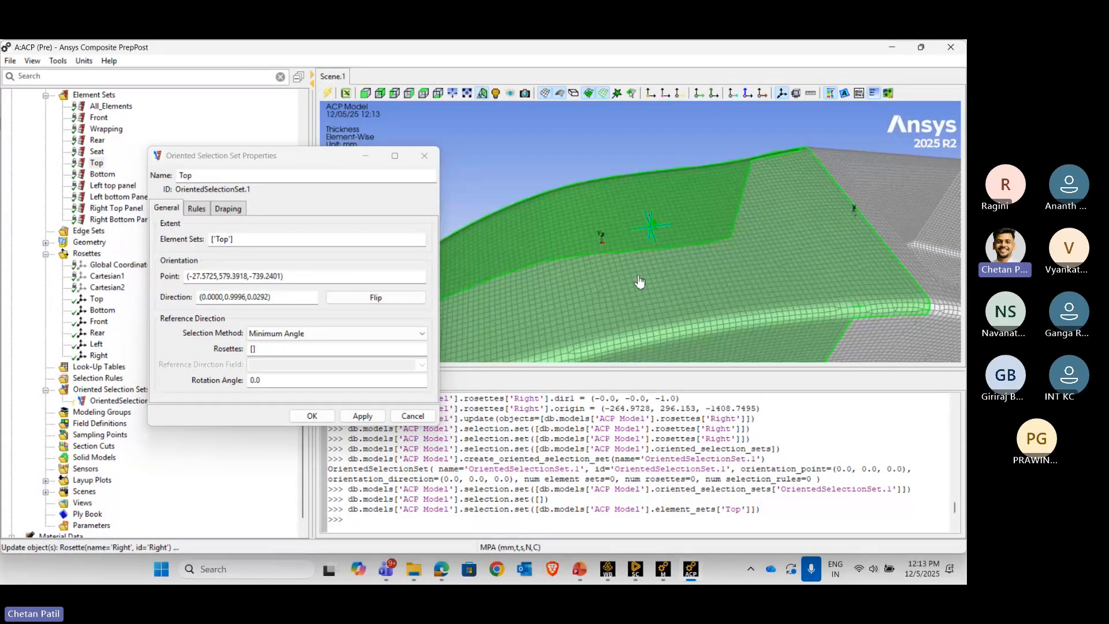
scroll(656, 217, "up", 1)
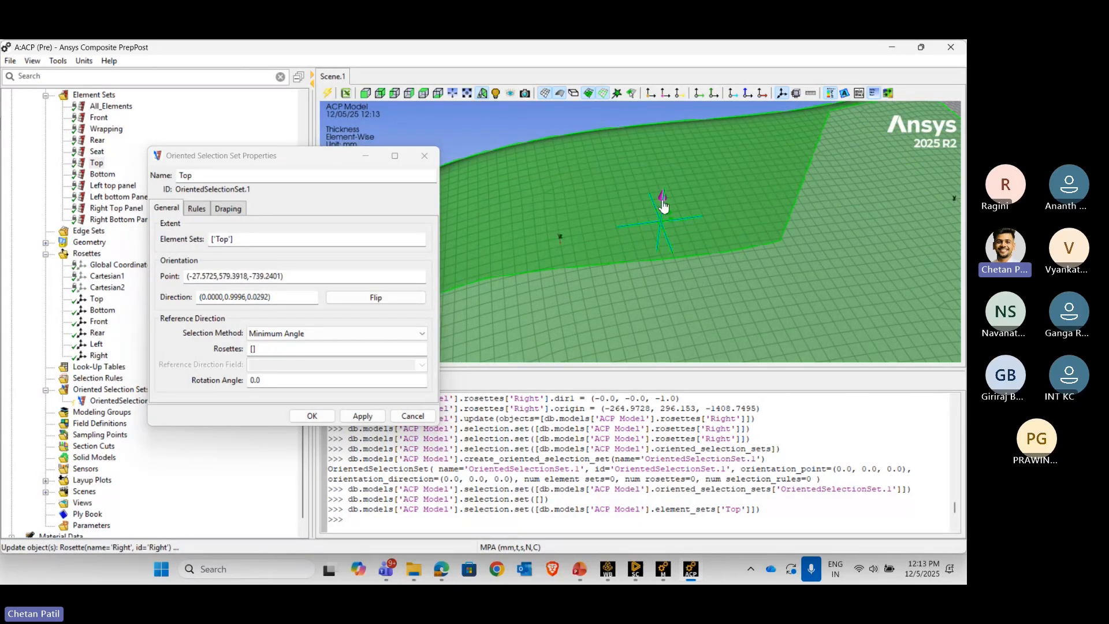
middle_click_drag(681, 216, 664, 193)
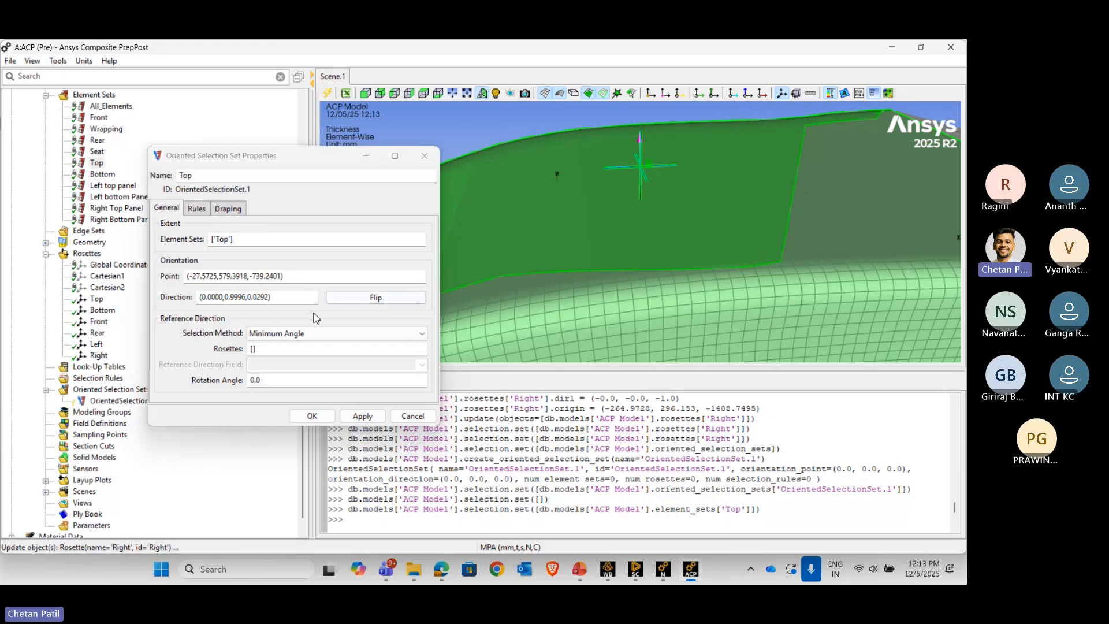
left_click(376, 299)
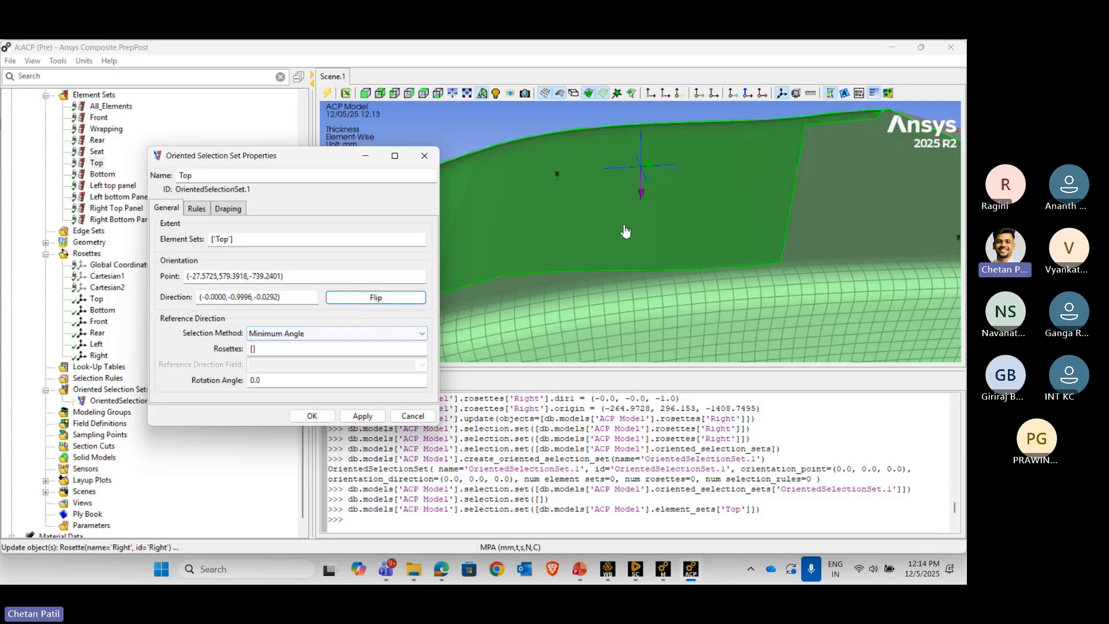
left_click_drag(320, 165, 353, 151)
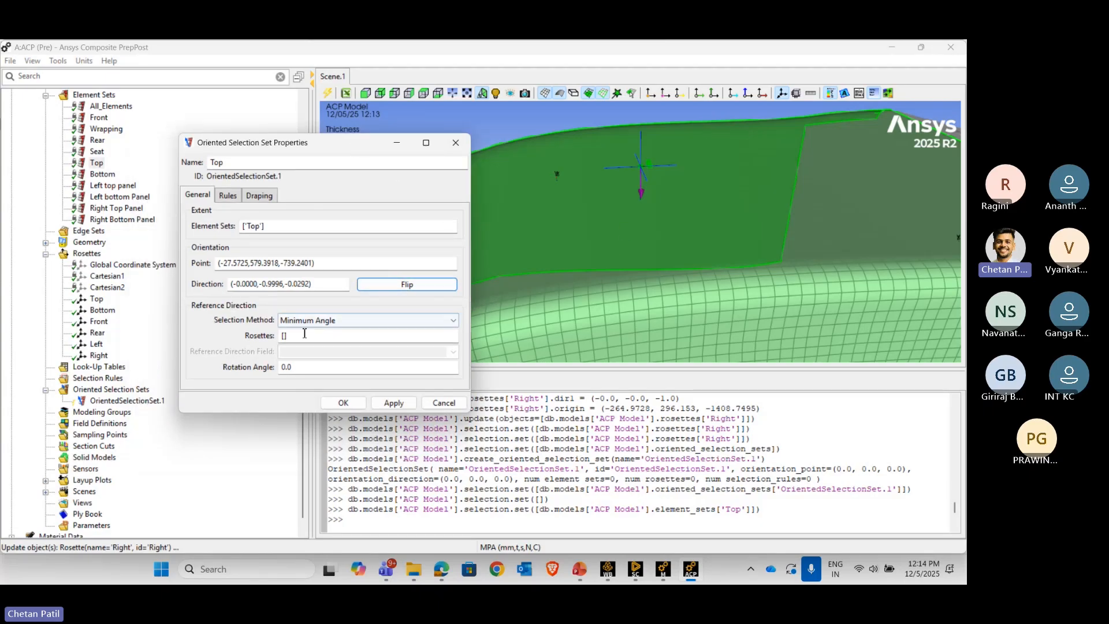
- Assign the Top, Left and Right rosettes as the Top oriented selection set's reference directions
left_click(286, 338)
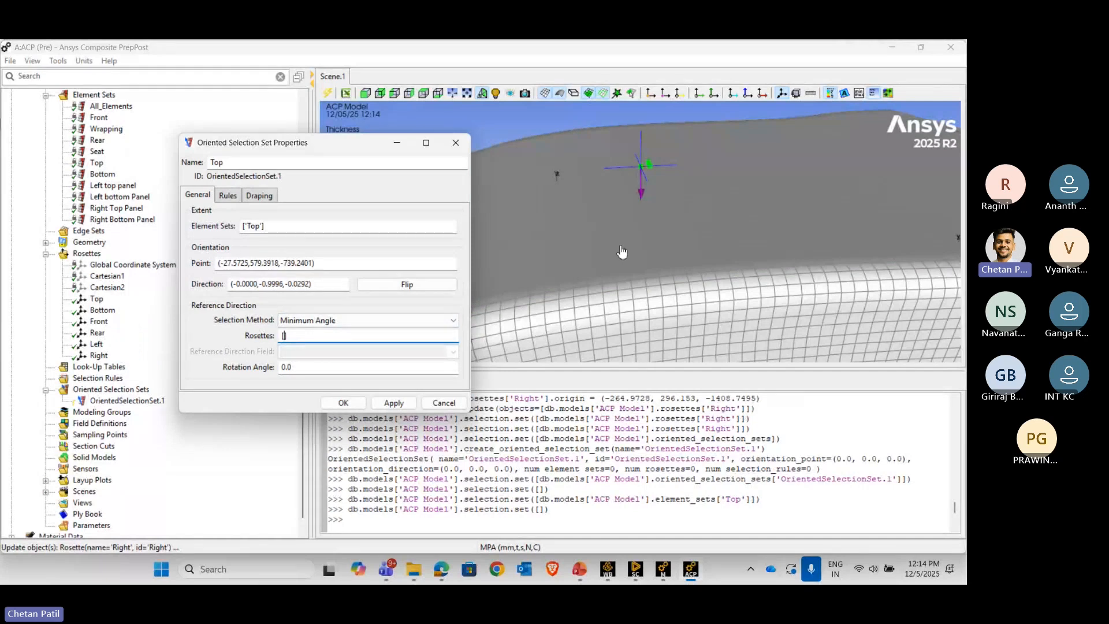
scroll(68, 215, "up", 1)
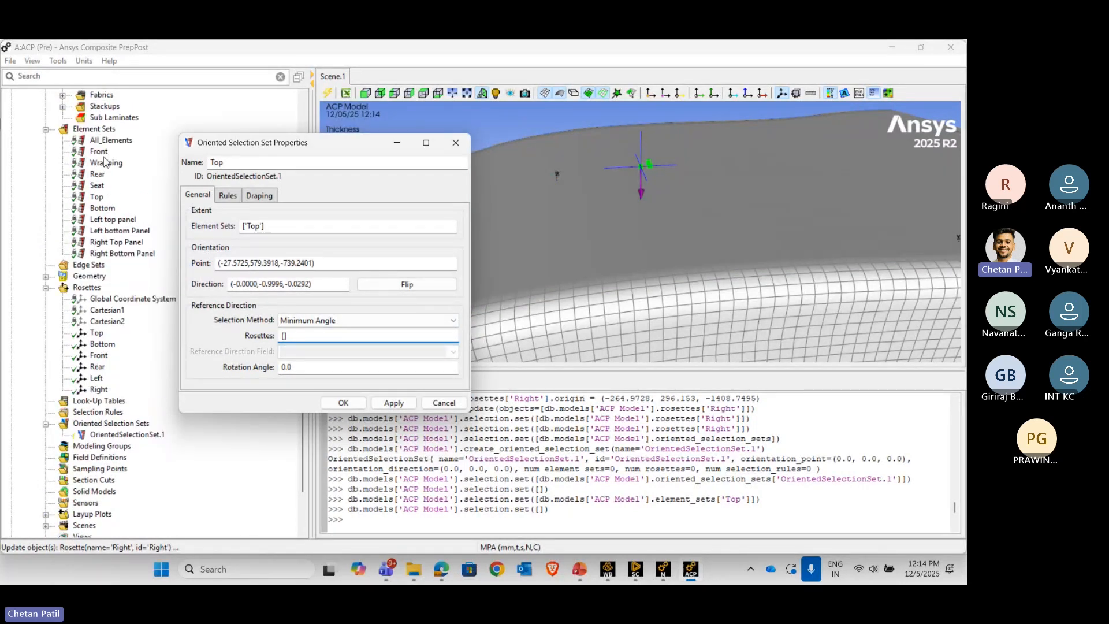
scroll(588, 187, "down", 4)
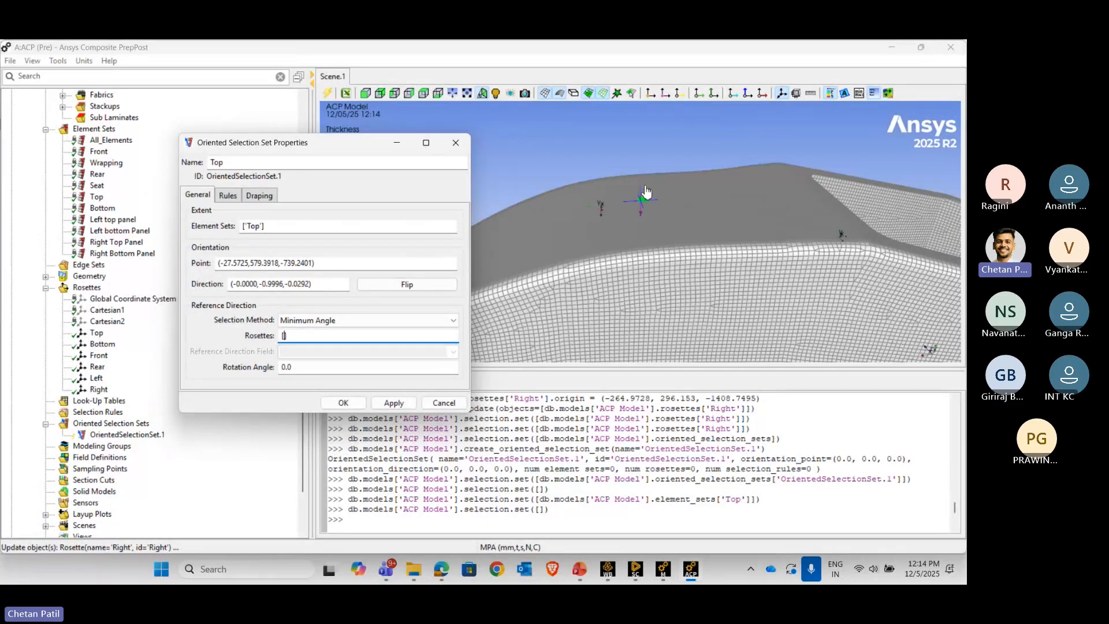
left_click(96, 197)
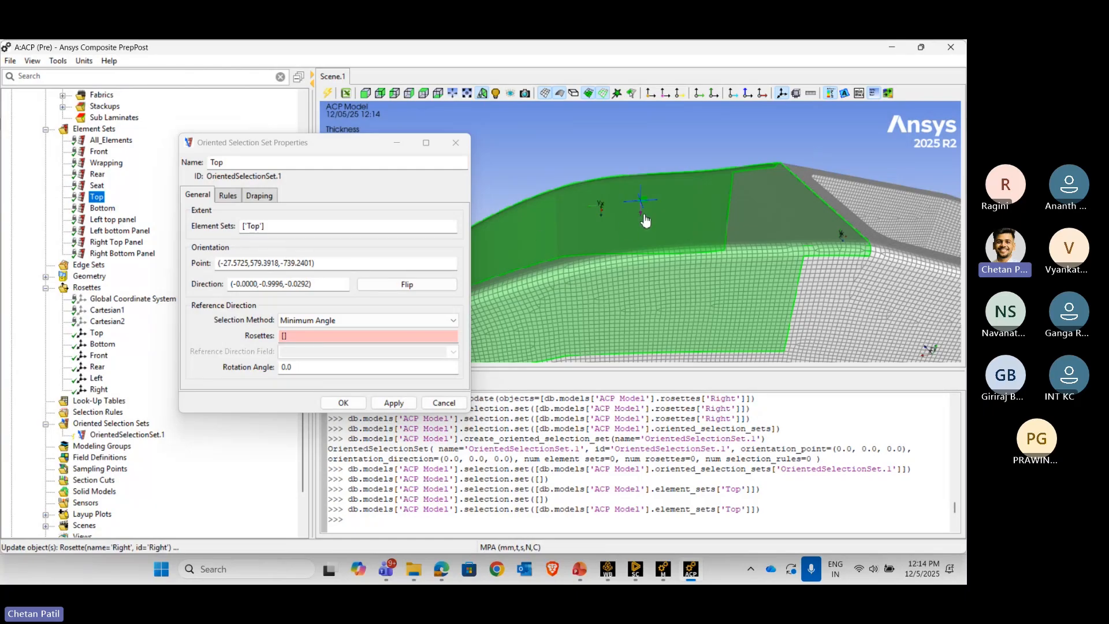
mouse_move(645, 221)
left_mouse_down()
mouse_move(757, 221)
mouse_move(635, 219)
left_mouse_up()
left_click(284, 337)
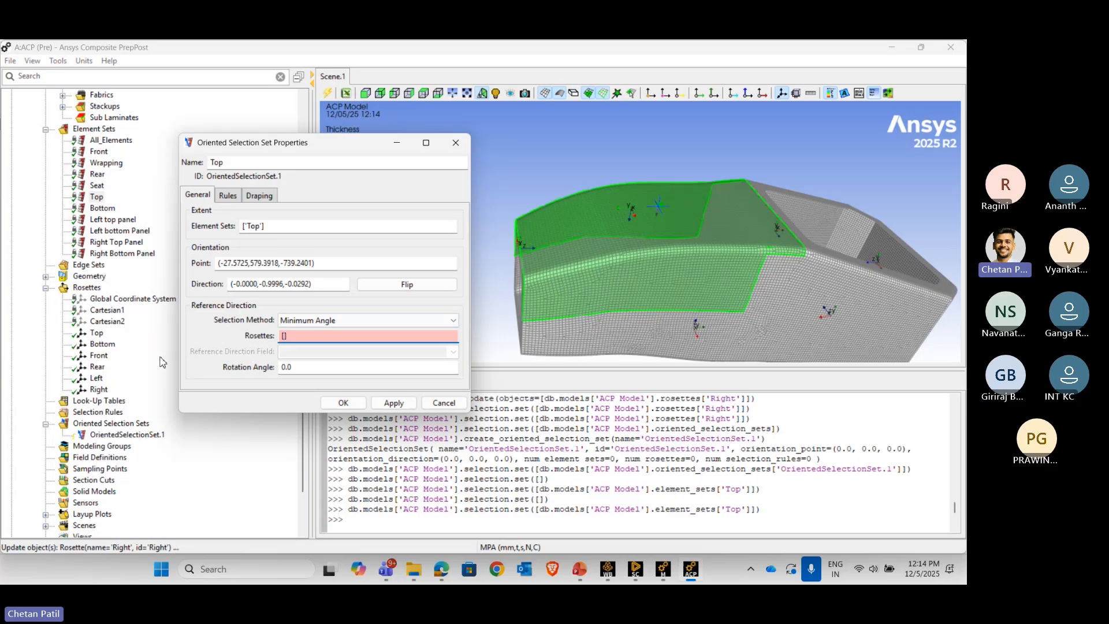
left_click(97, 335)
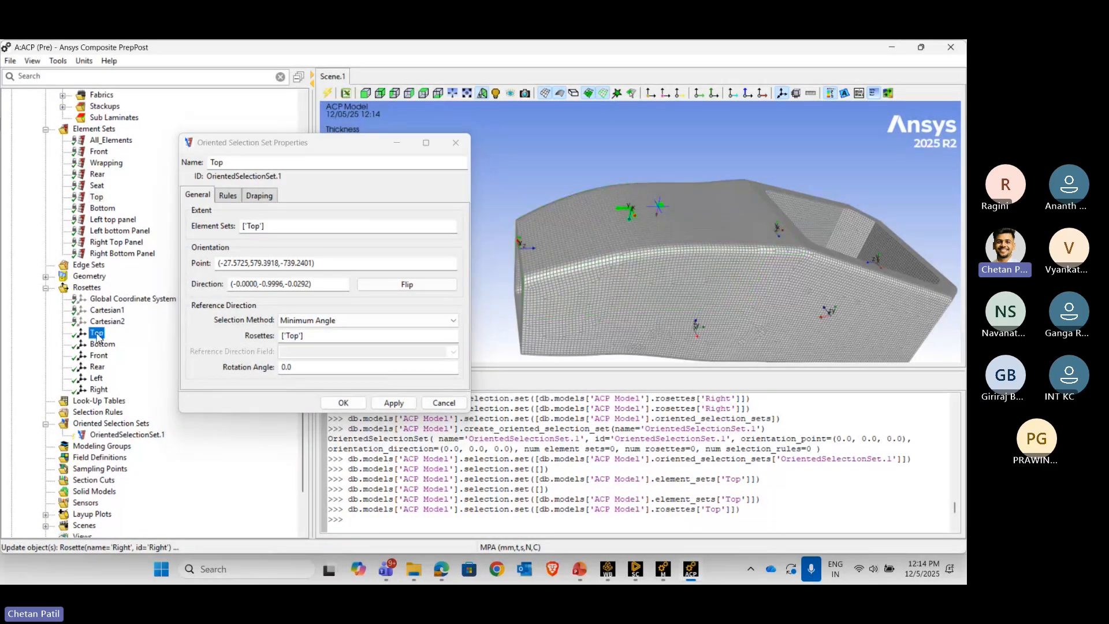
left_click(96, 379, "ctrl")
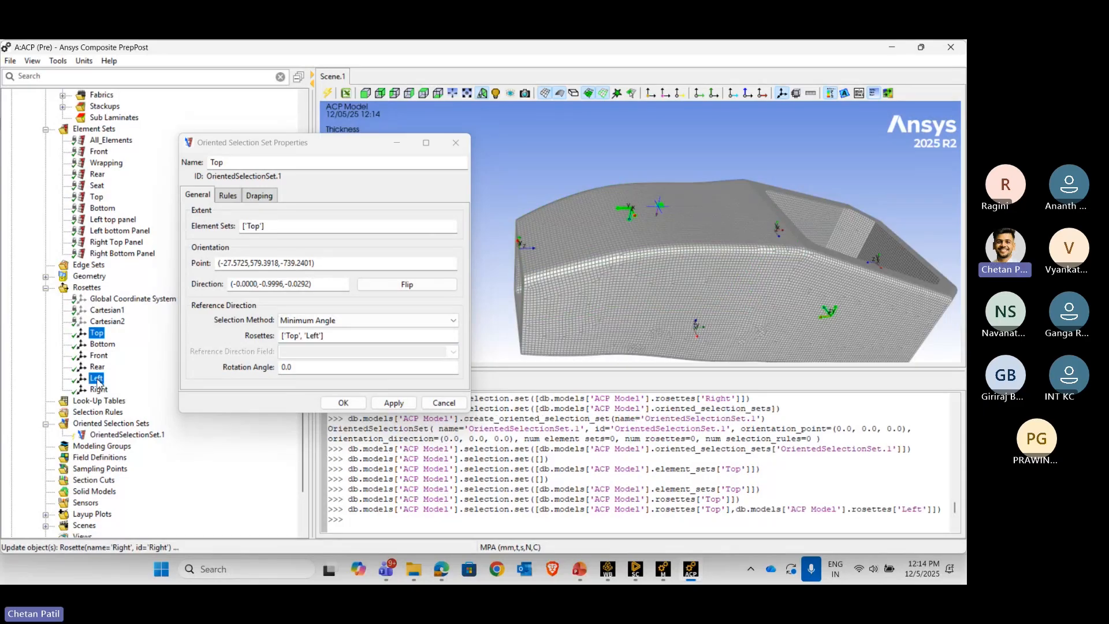
left_click(99, 390, "ctrl")
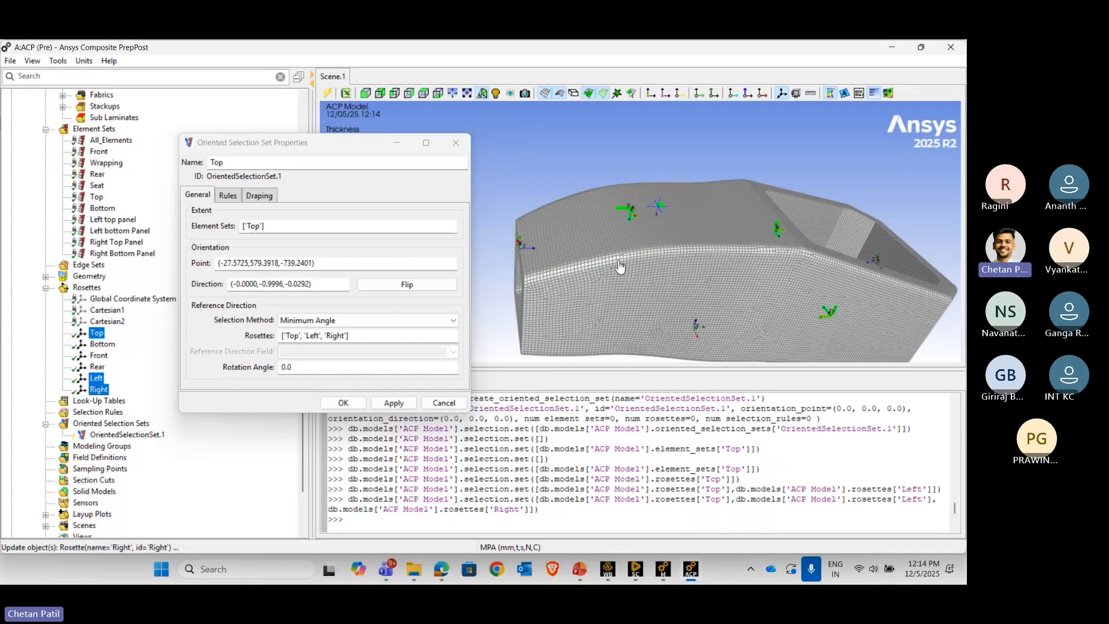
- Check the chosen rosettes on the shell, apply the Top oriented selection set and close its properties
scroll(696, 250, "up", 3)
mouse_move(696, 250)
middle_mouse_down()
mouse_move(723, 265)
mouse_move(688, 264)
middle_mouse_up()
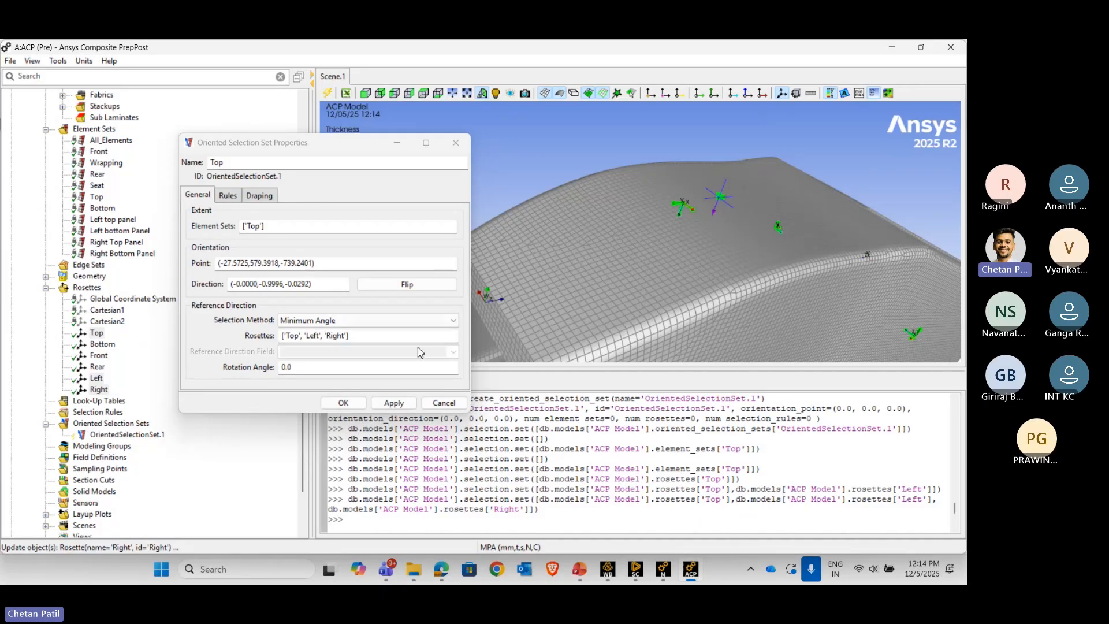
left_click(395, 406)
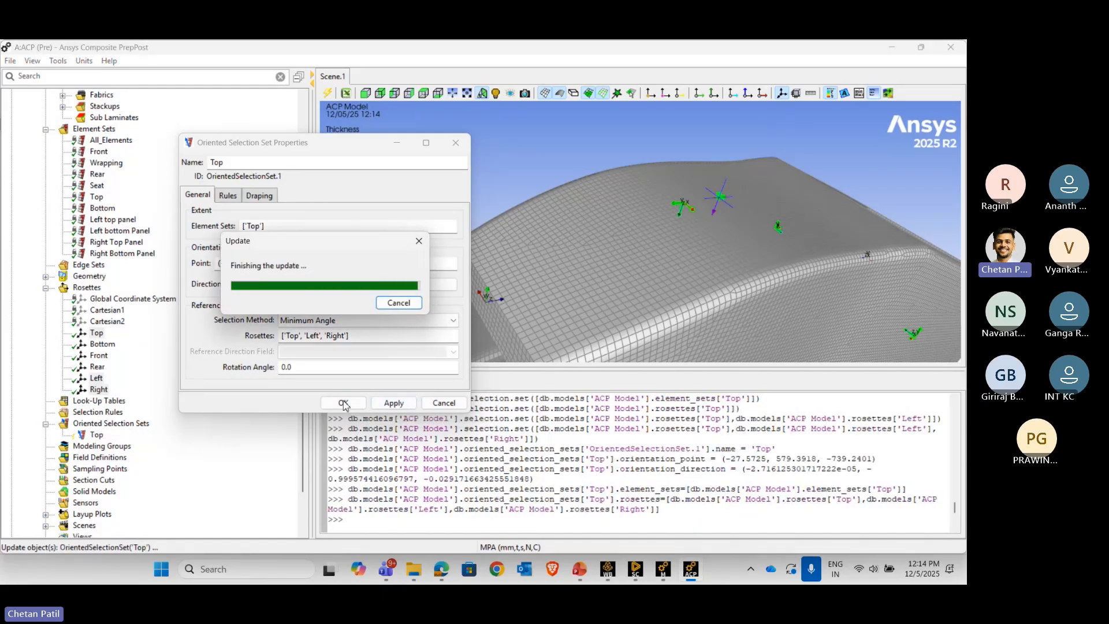
left_click(343, 403)
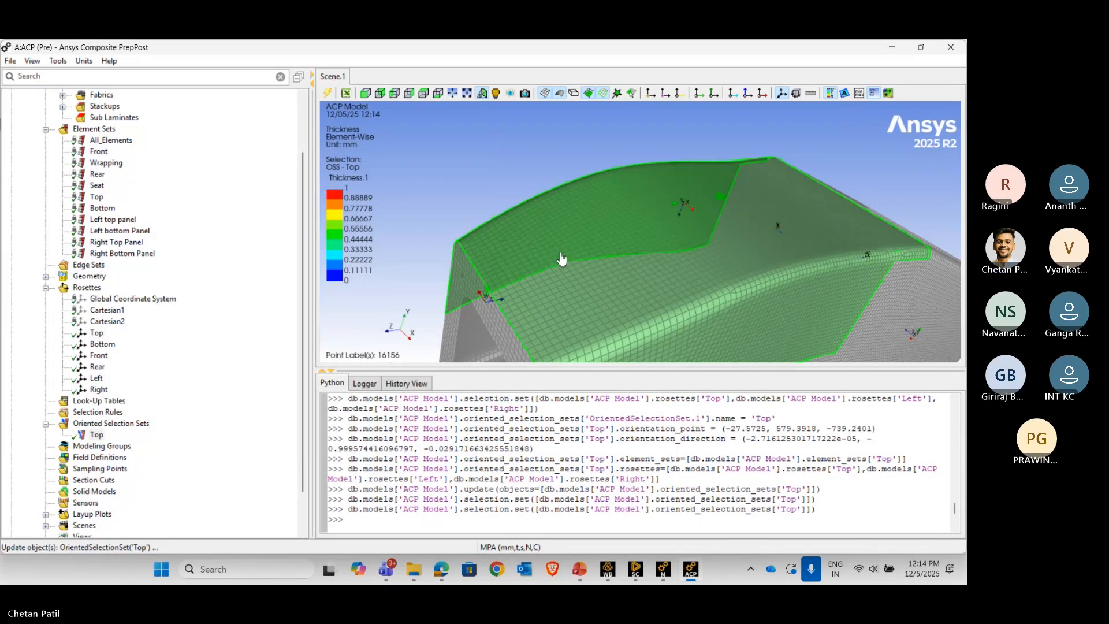
- Create another oriented selection set and assign the Bottom element set as its extent
scroll(564, 255, "down", 3)
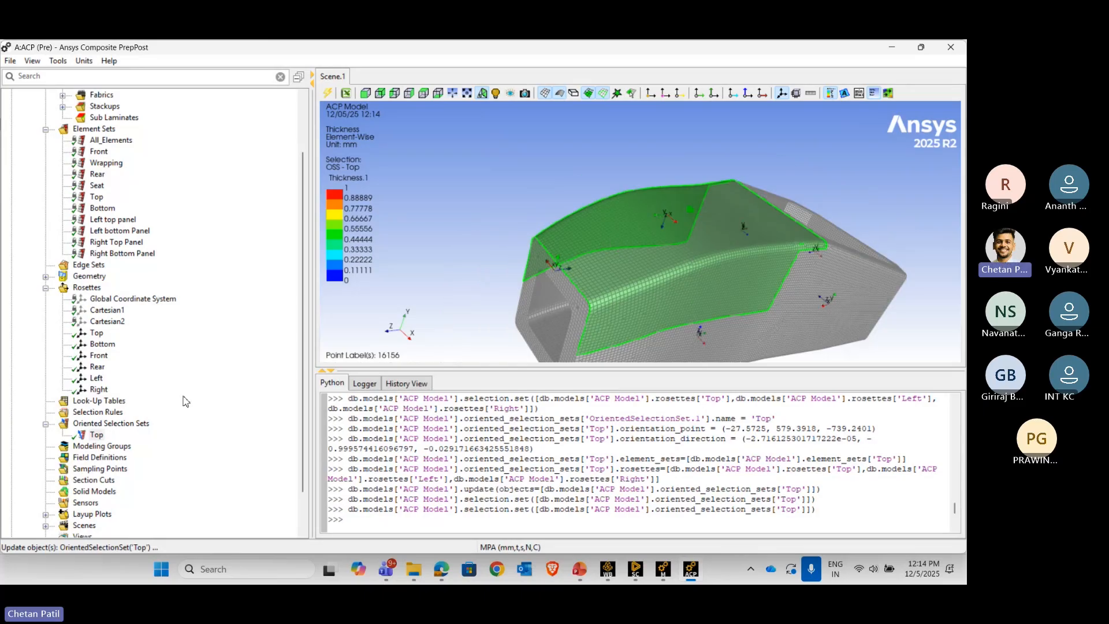
right_click(111, 428)
left_click(157, 427)
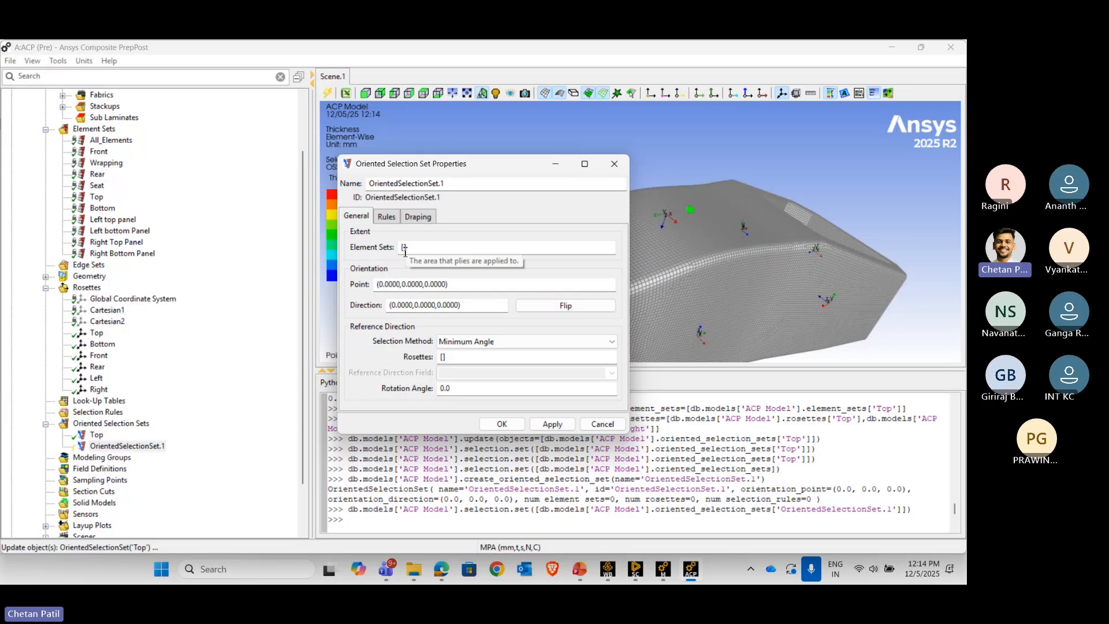
left_click(405, 252)
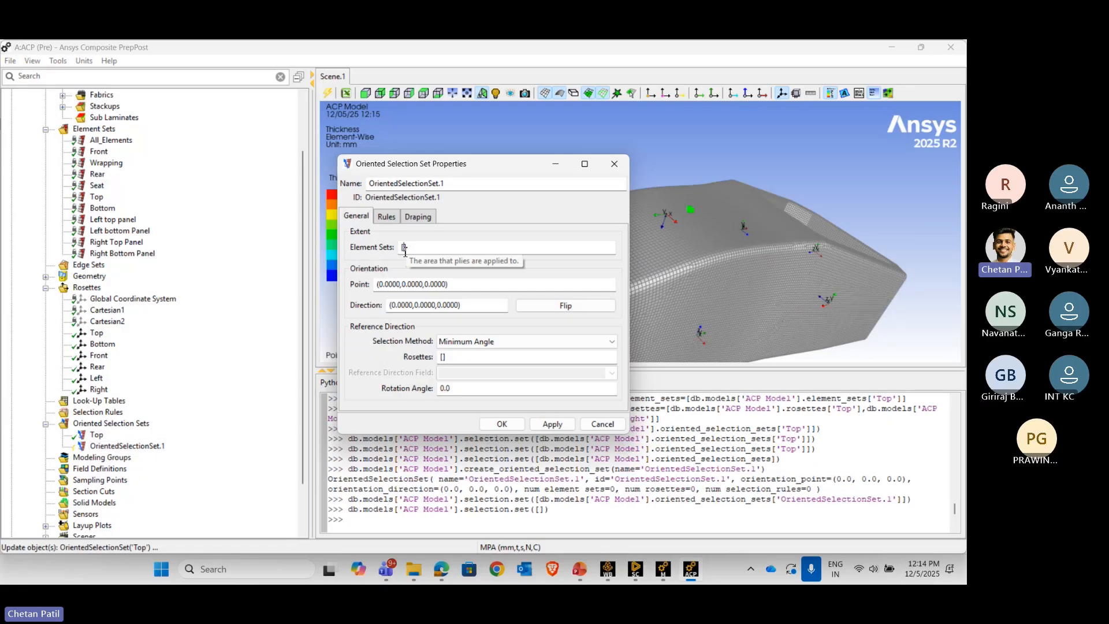
left_click(102, 208)
- Place the new set's orientation point on the shell's bottom face at about (28.0, 54.7, -1130.4) and flip its direction to (0, 1, 0)
left_click(467, 291)
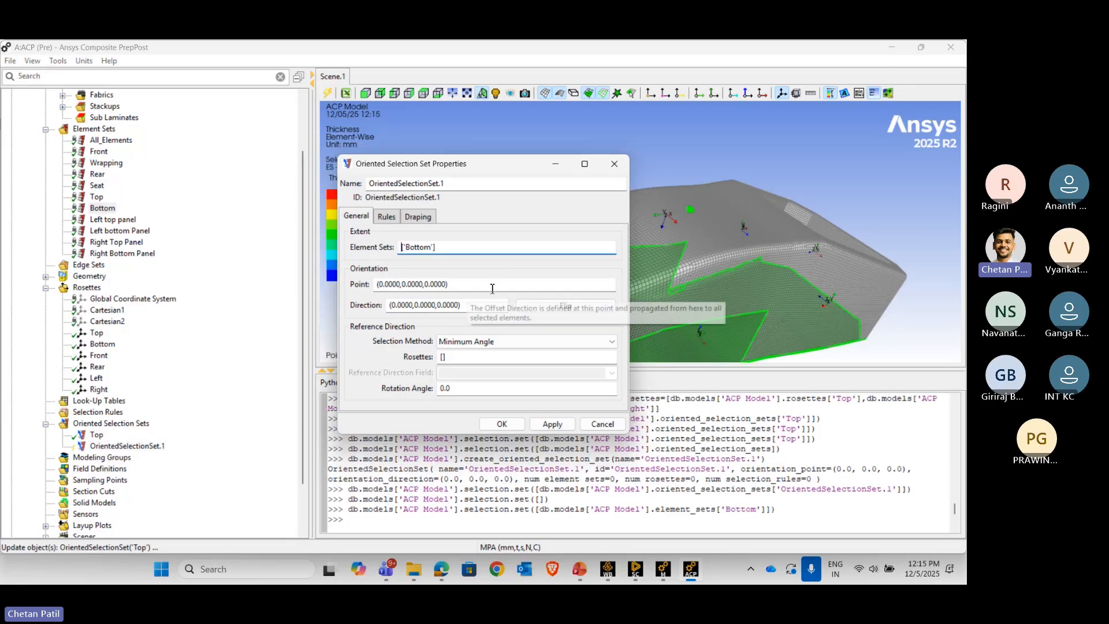
middle_click_drag(833, 289, 809, 162)
left_click(766, 298)
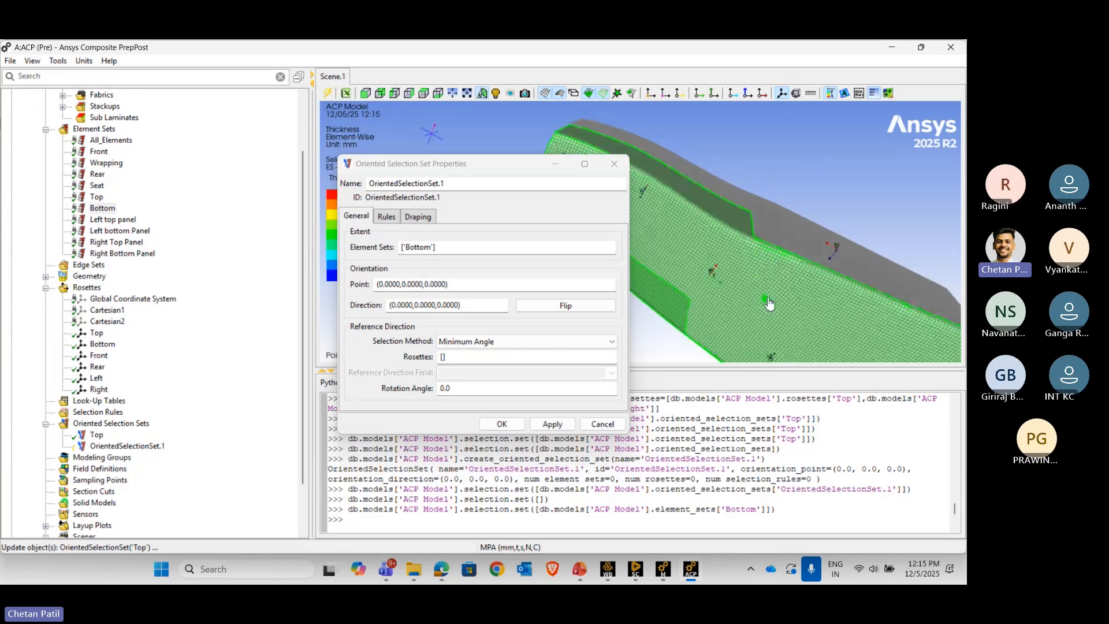
mouse_move(806, 297)
middle_mouse_down()
mouse_move(797, 327)
mouse_move(776, 255)
middle_mouse_up()
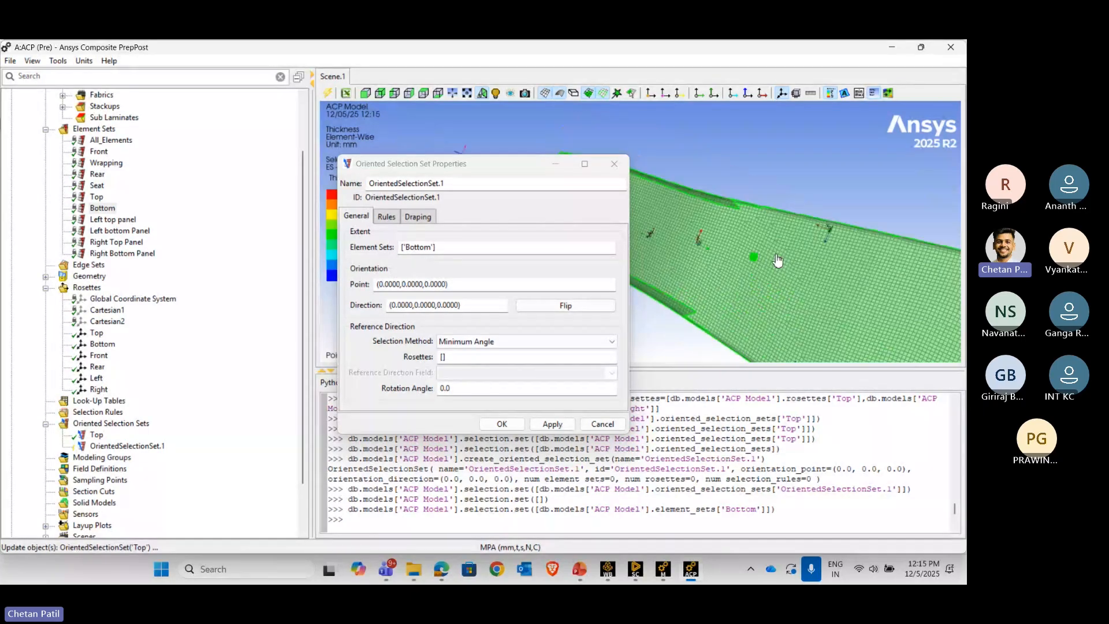
left_click(740, 264)
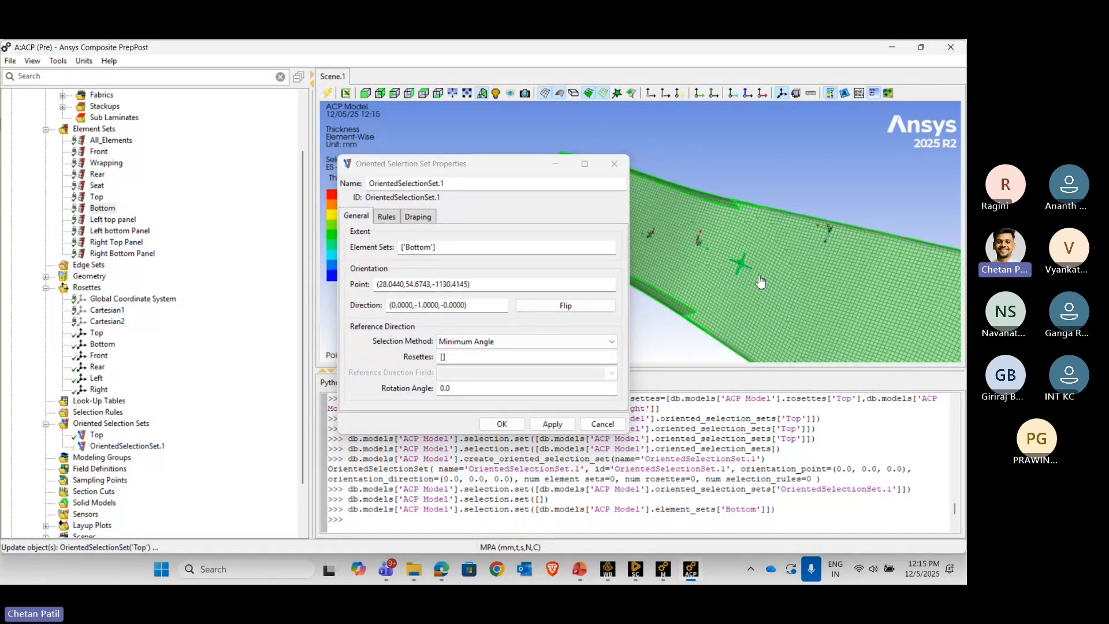
middle_click_drag(760, 281, 744, 377)
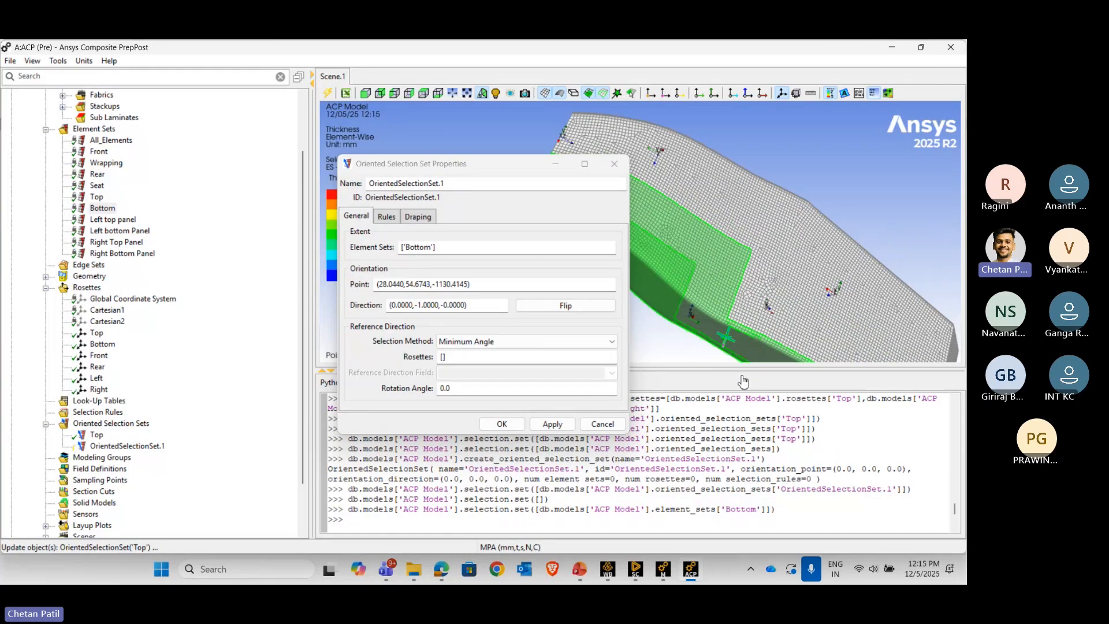
left_click(543, 306)
mouse_move(731, 302)
middle_mouse_down()
mouse_move(757, 243)
mouse_move(713, 289)
middle_mouse_up()
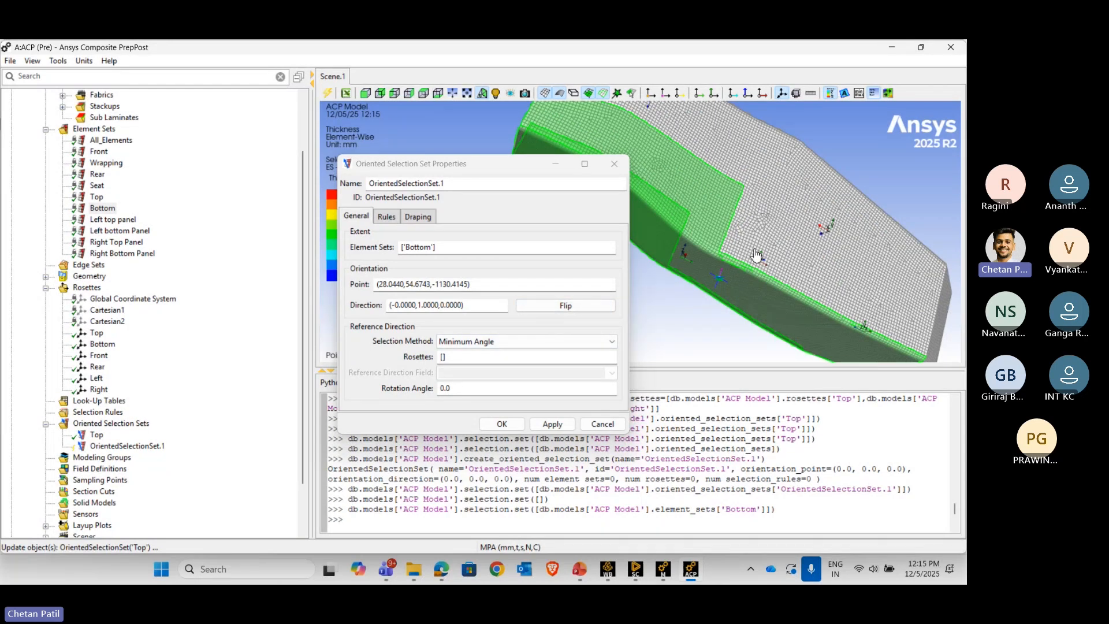
- Assign the Bottom, Left and Right rosettes as the bottom set's reference directions, then apply and close its properties
left_click(446, 358)
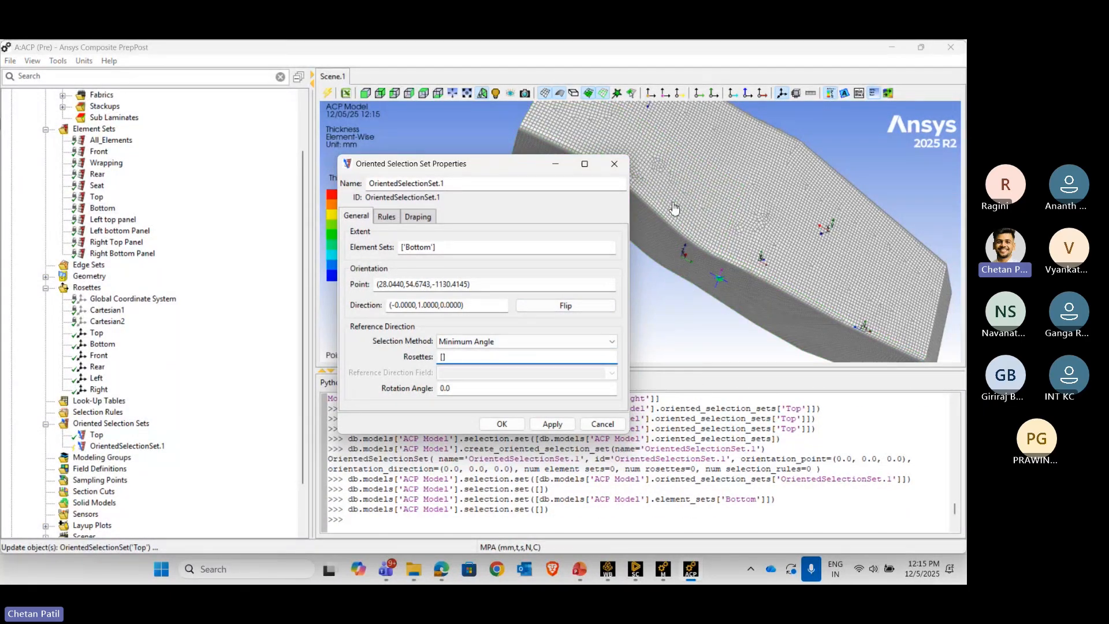
left_click(104, 346)
left_click(96, 378, "ctrl")
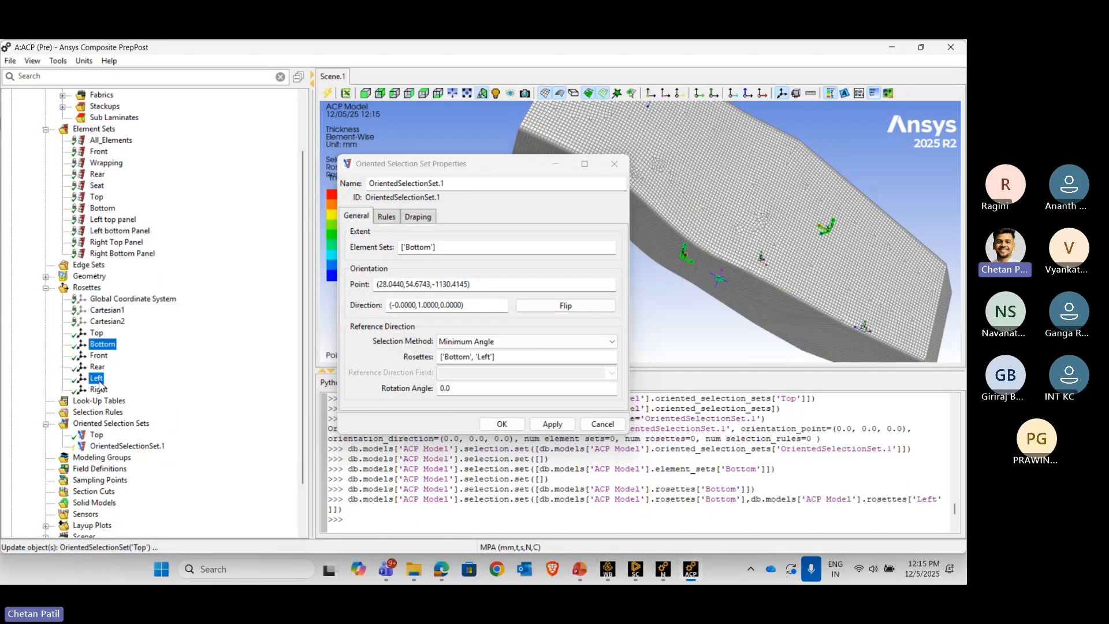
left_click(99, 389, "ctrl")
left_click(520, 427)
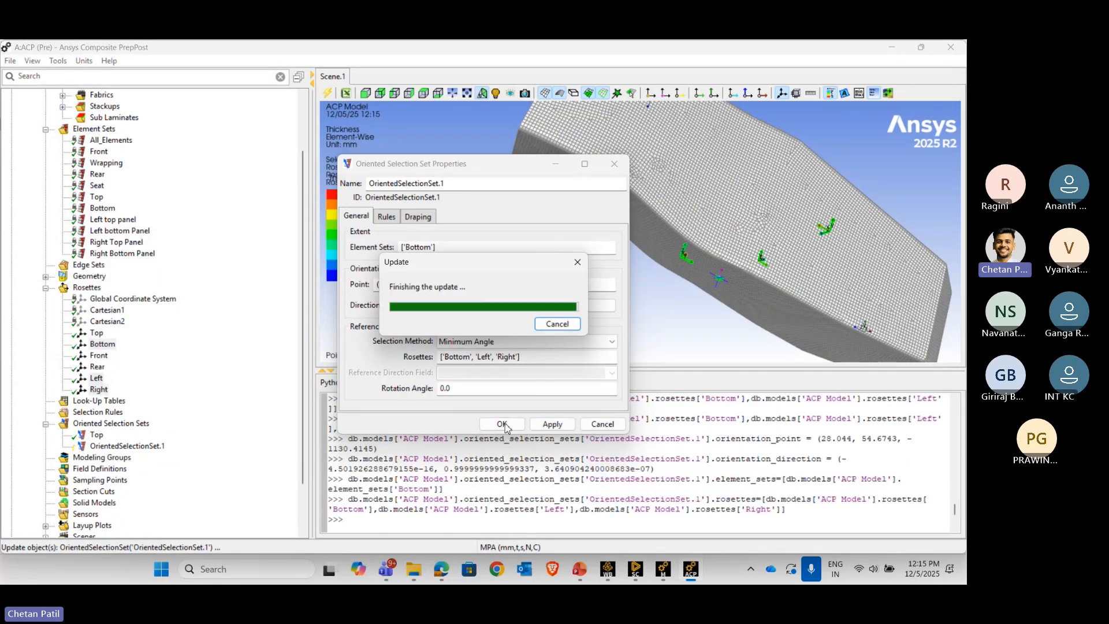
left_click(506, 424)
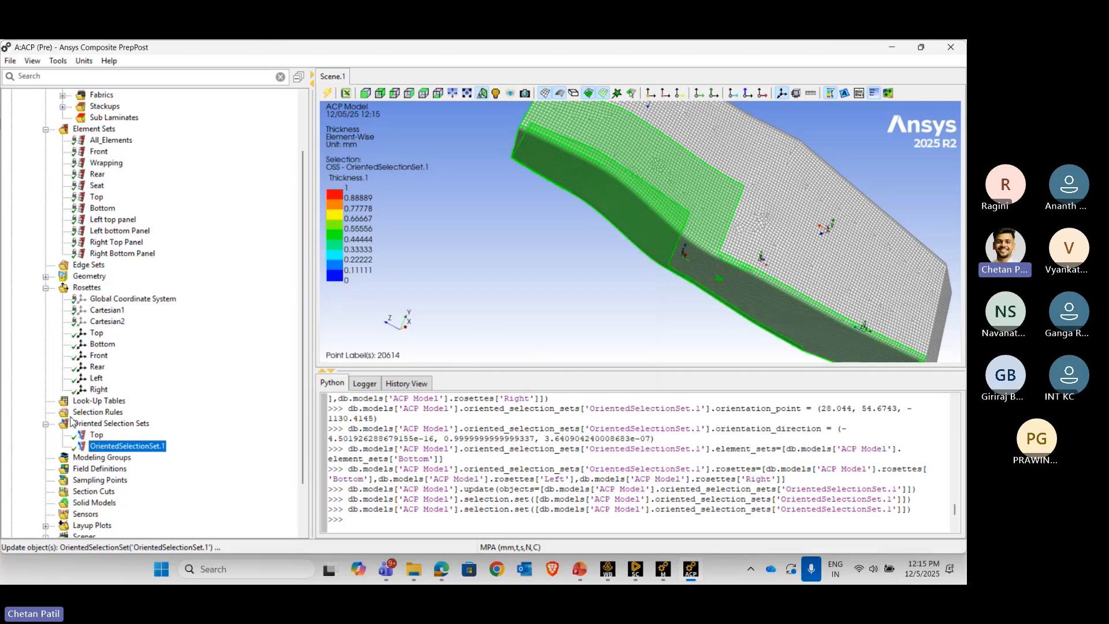
- Rename the oriented selection set for the bottom face as Bottom
right_click(107, 446)
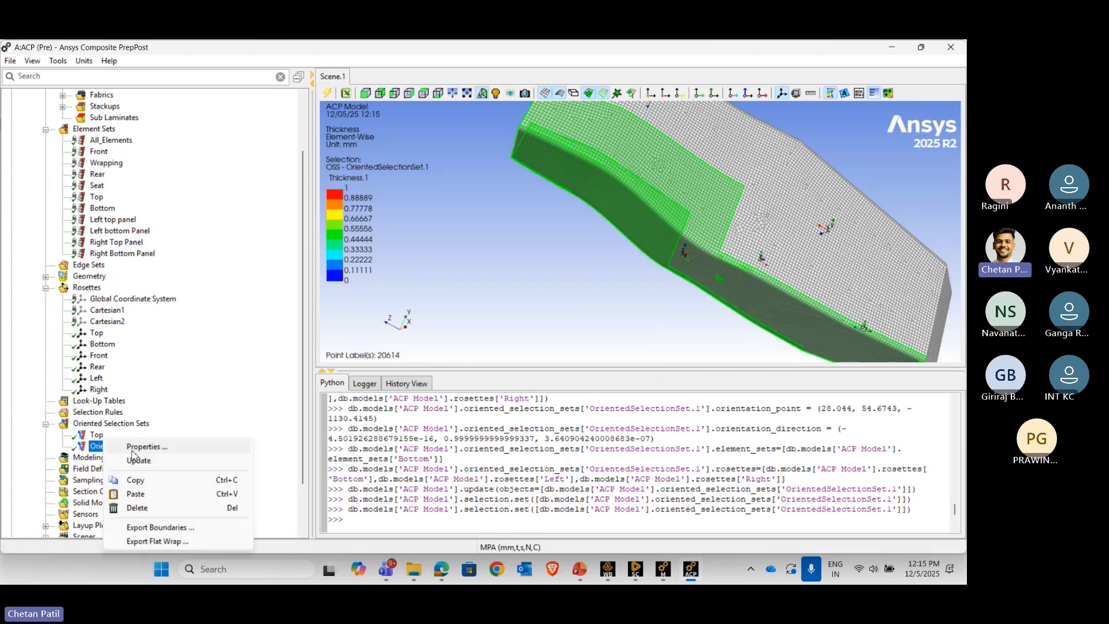
left_click(134, 448)
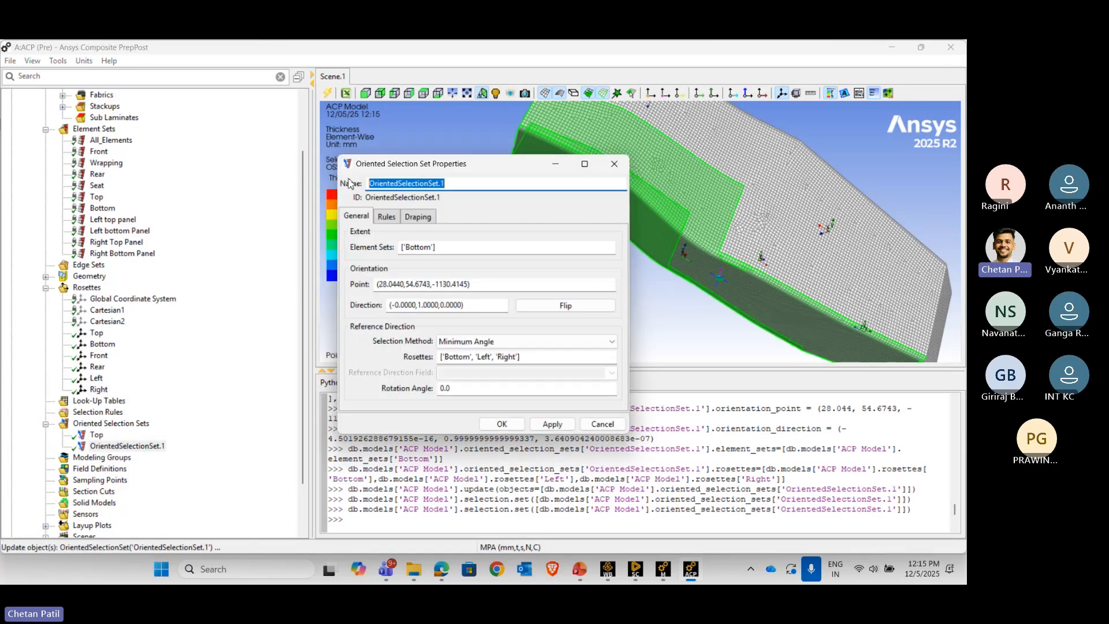
type("Bottom")
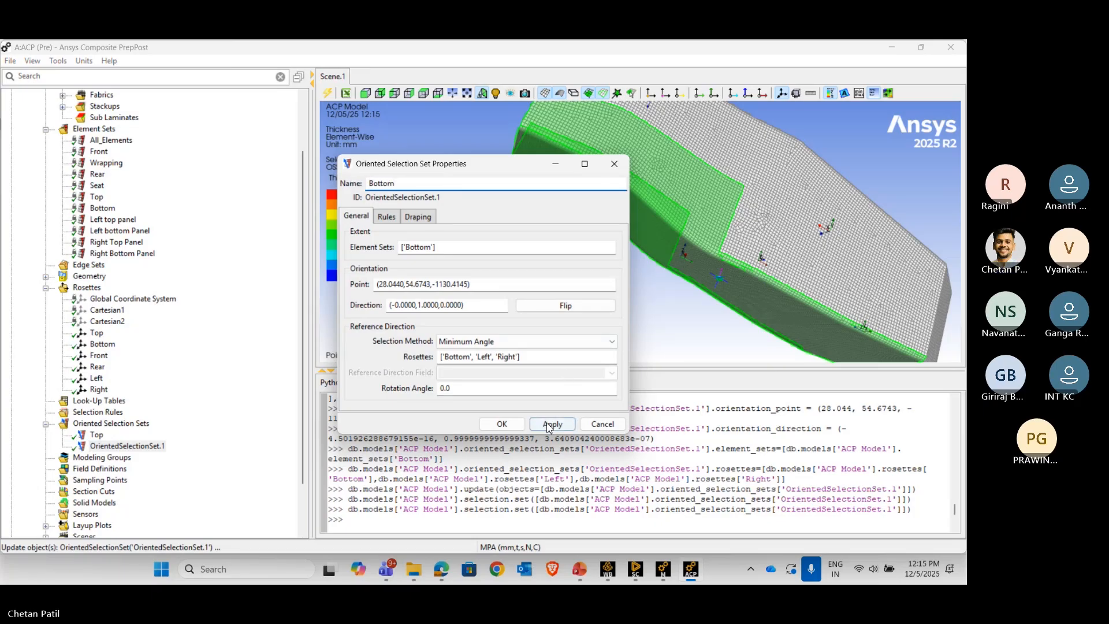
left_click(497, 425)
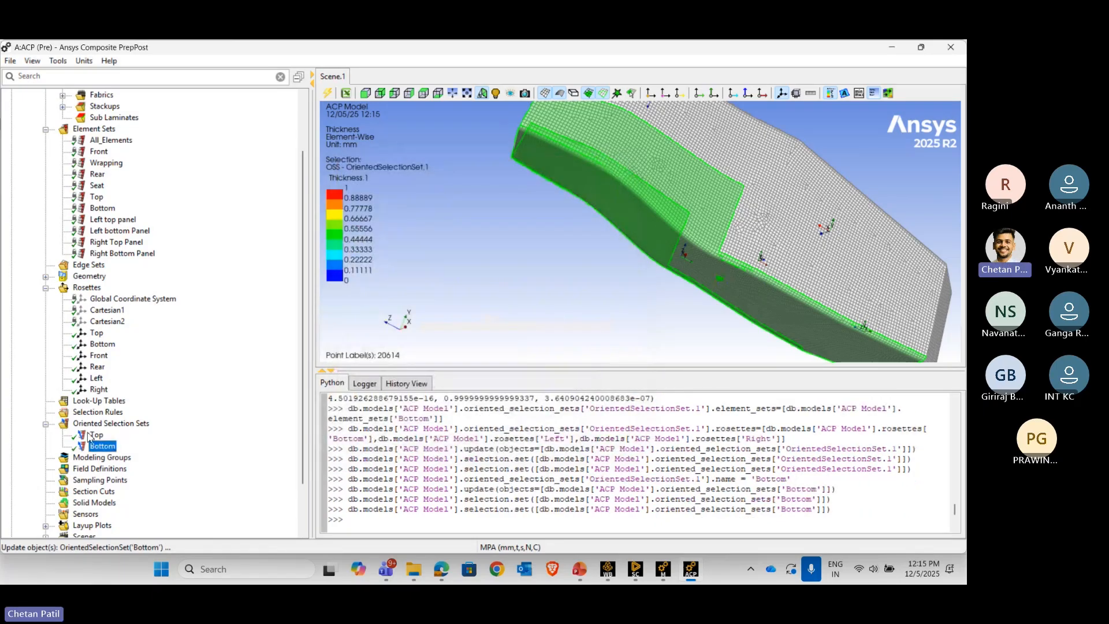
- Create another oriented selection set and assign the Rear element set as its extent
right_click(95, 427)
left_click(201, 426)
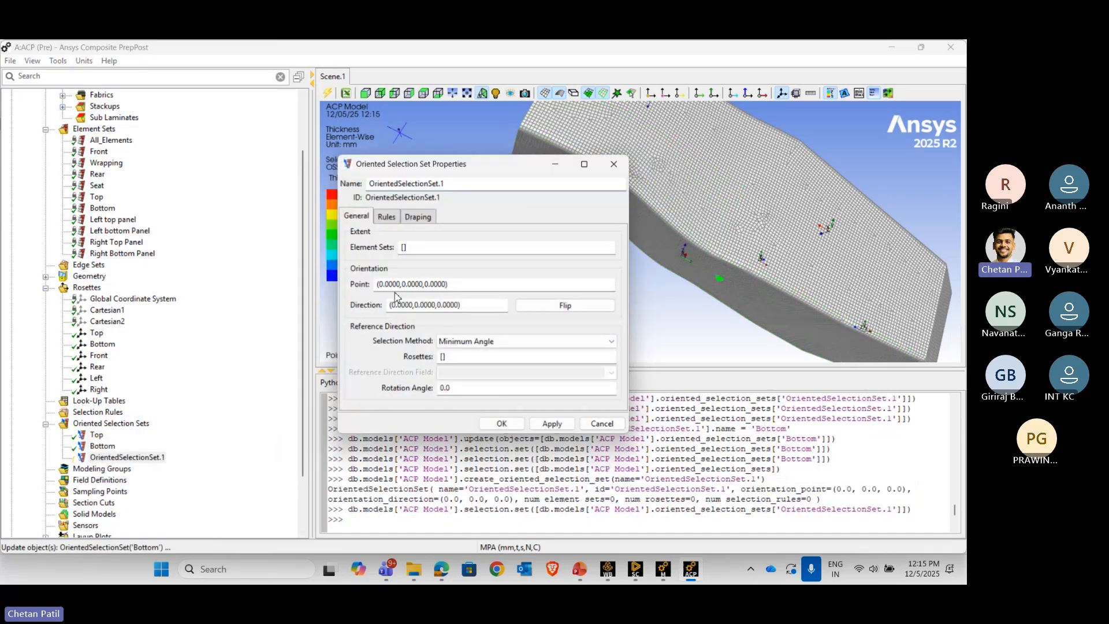
left_click(405, 247)
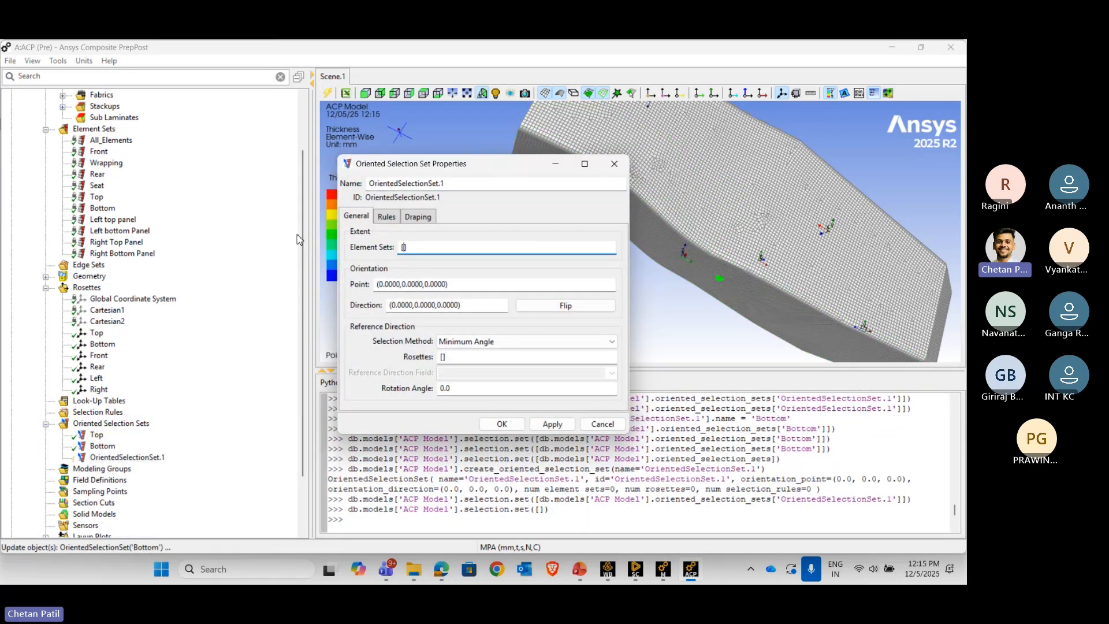
left_click(97, 174)
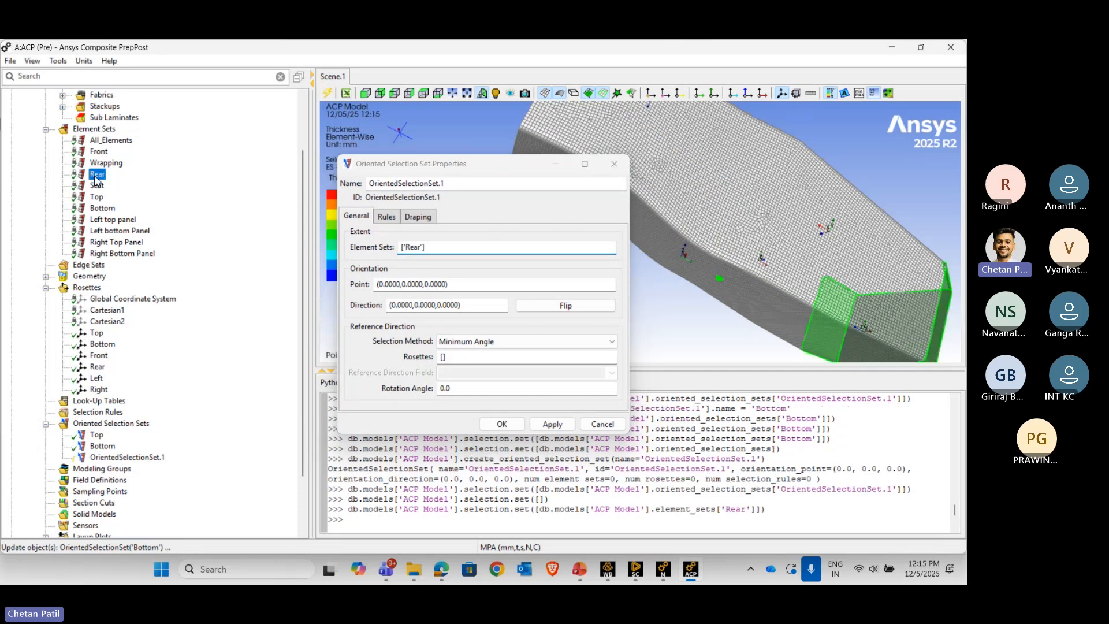
- Place the new set's orientation point on the shell's rear face at about (11.6, 220.7, -1914.2) and flip its direction to (0, 0, 1)
left_click(456, 285)
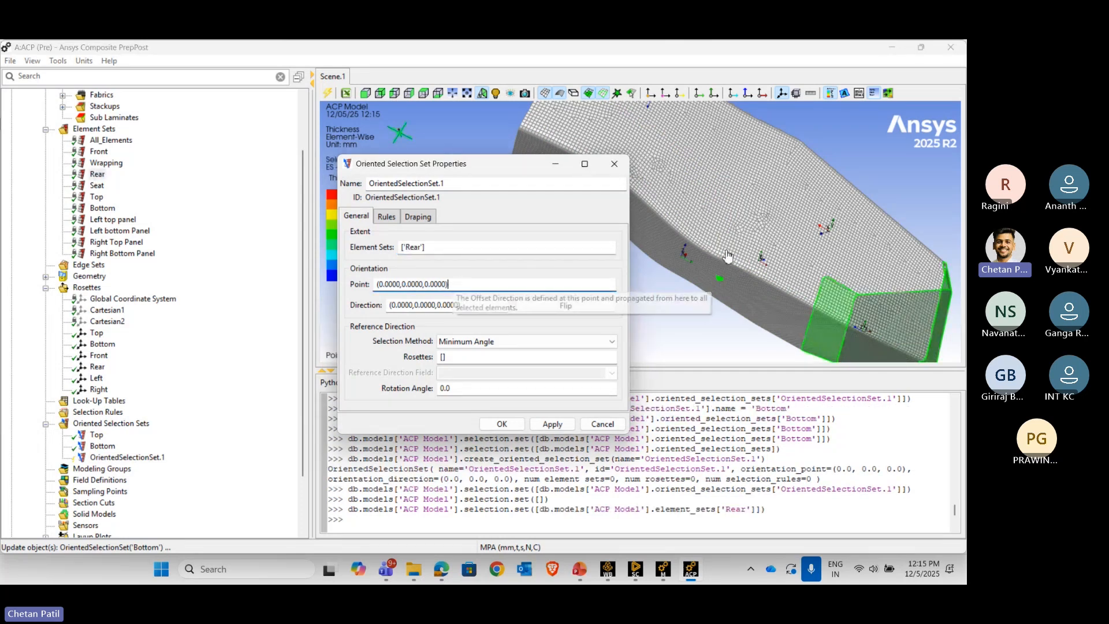
middle_click_drag(889, 299, 597, 253)
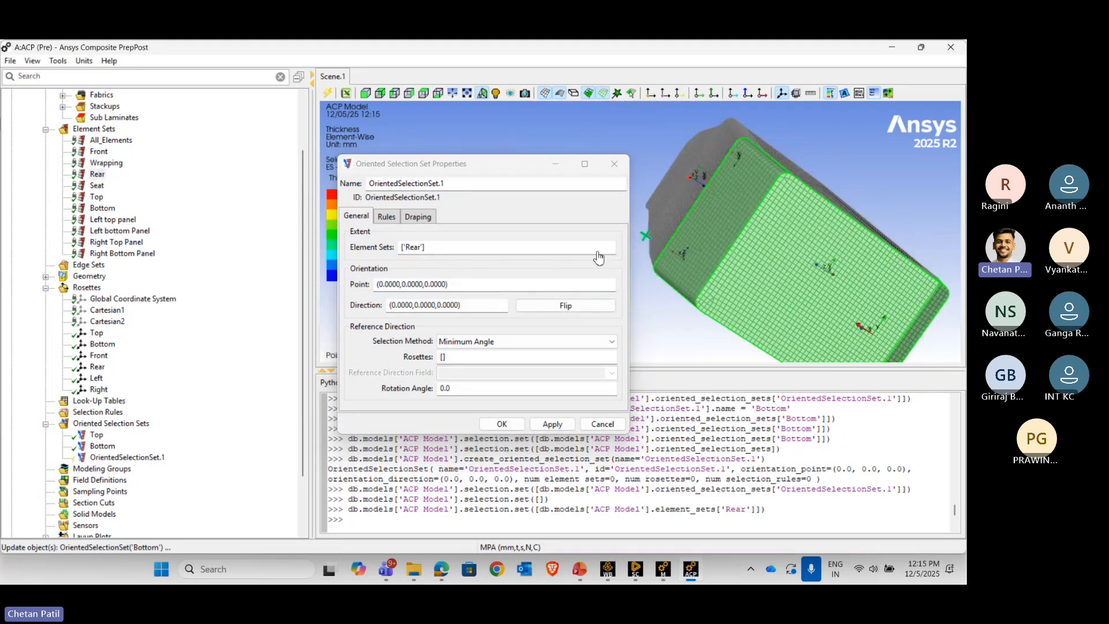
left_click(829, 289)
left_click(556, 306)
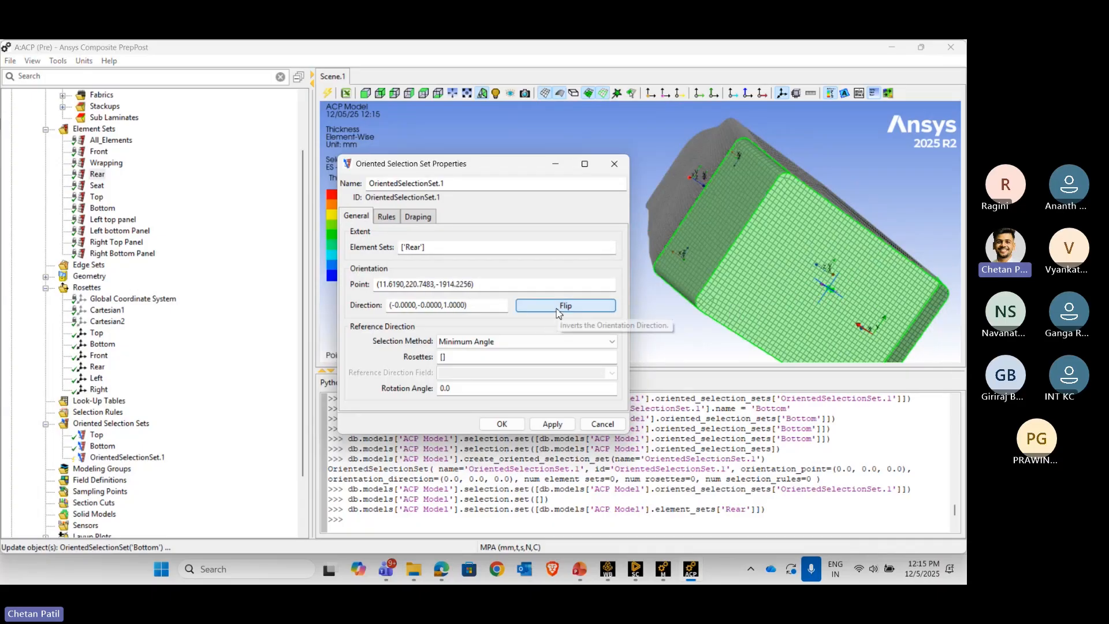
- Assign the Rear rosette as the set's reference direction, then apply and close its properties
left_click(444, 357)
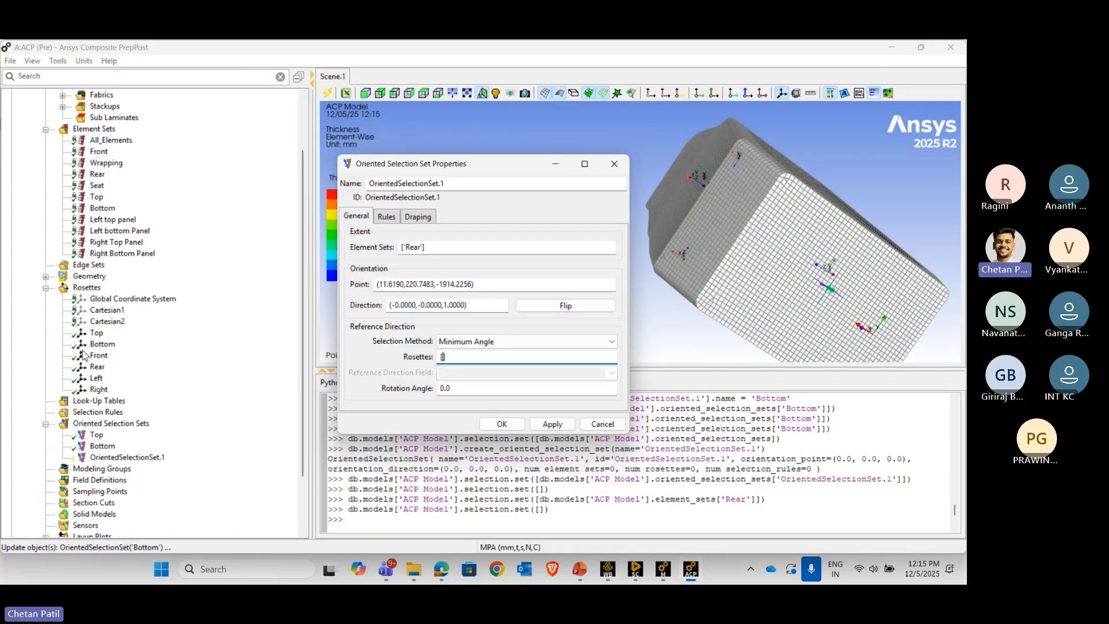
left_click(97, 367)
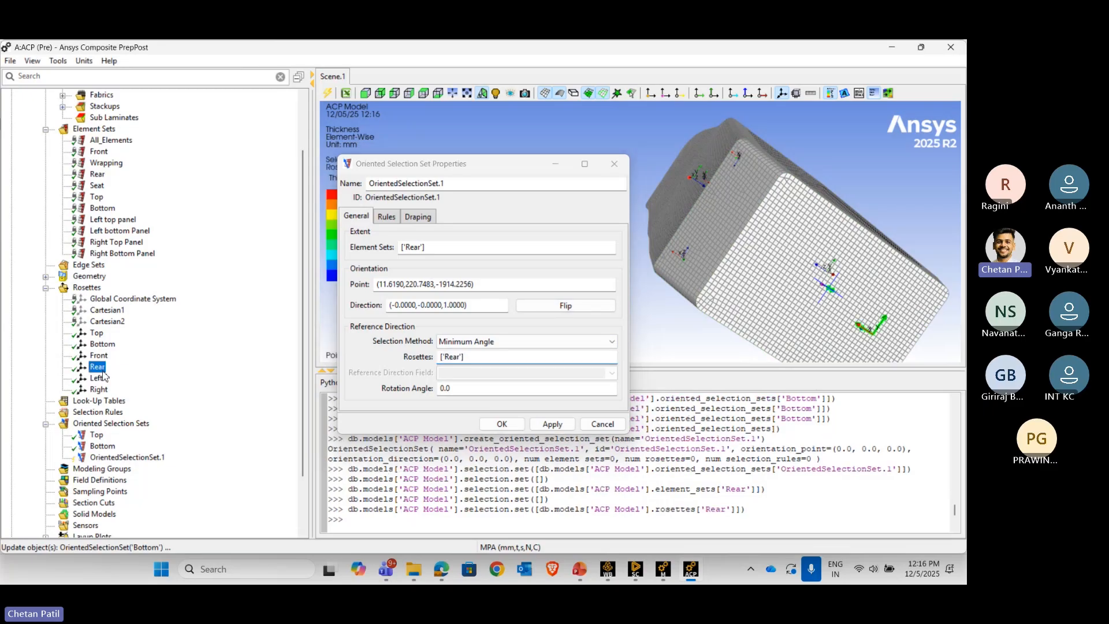
left_click(542, 425)
left_click(501, 424)
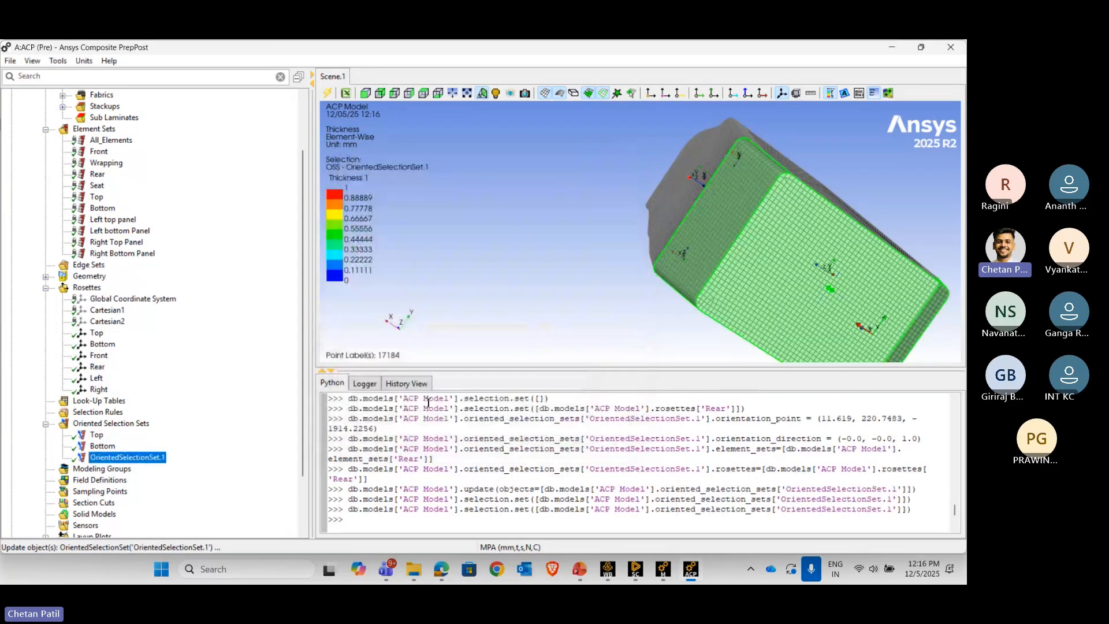
- Rename the oriented selection set for the rear face as Rear
middle_click_drag(632, 257, 948, 300)
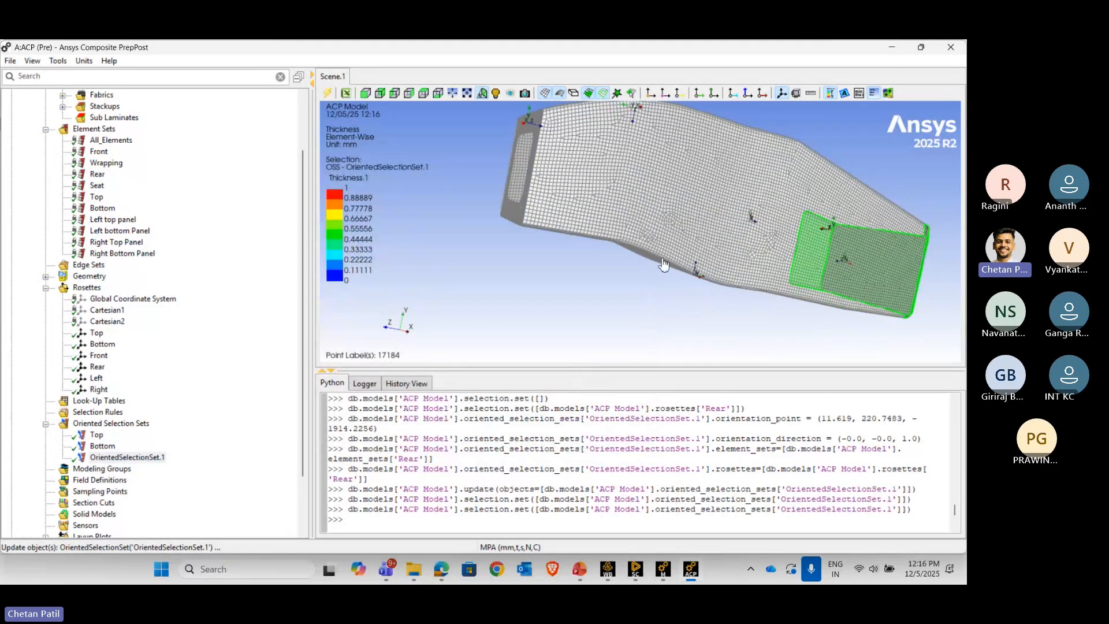
double_click(123, 457)
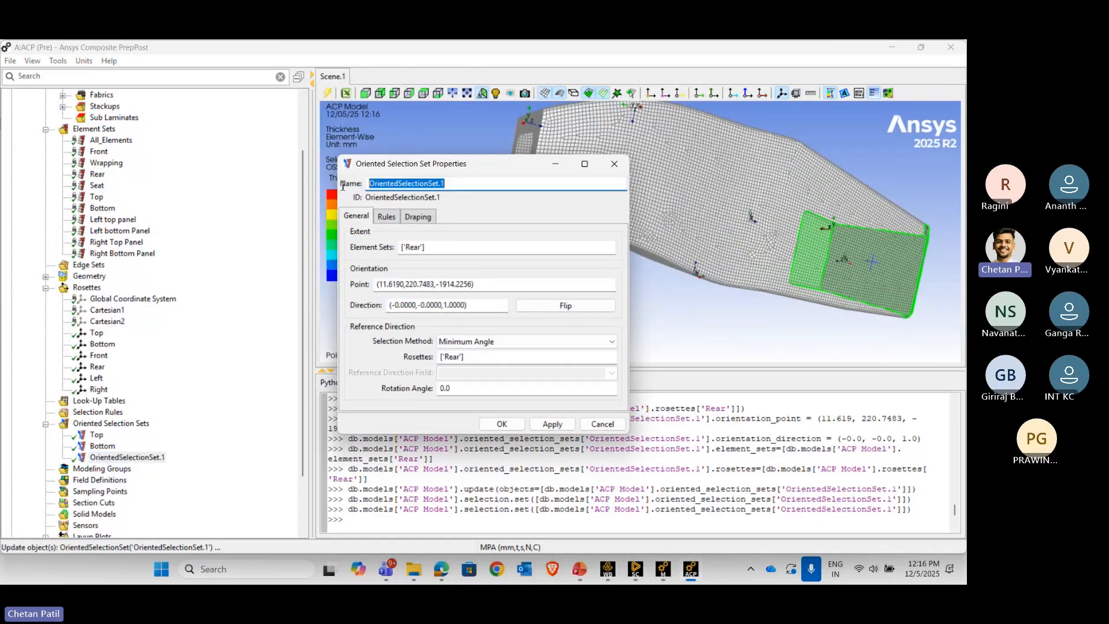
type("Rear")
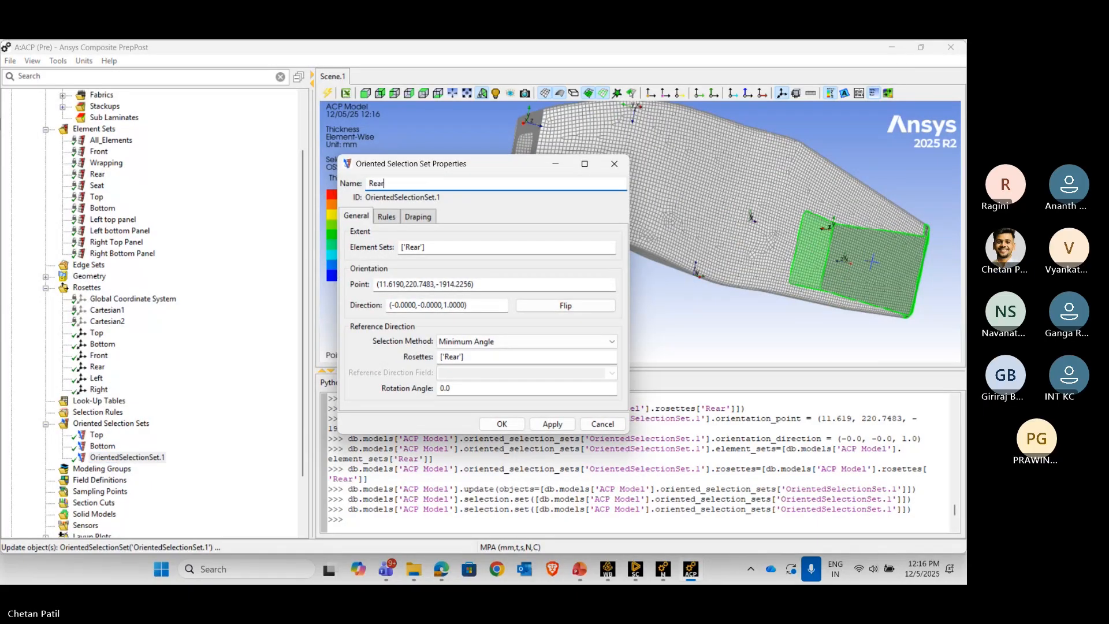
left_click(548, 424)
left_click(501, 424)
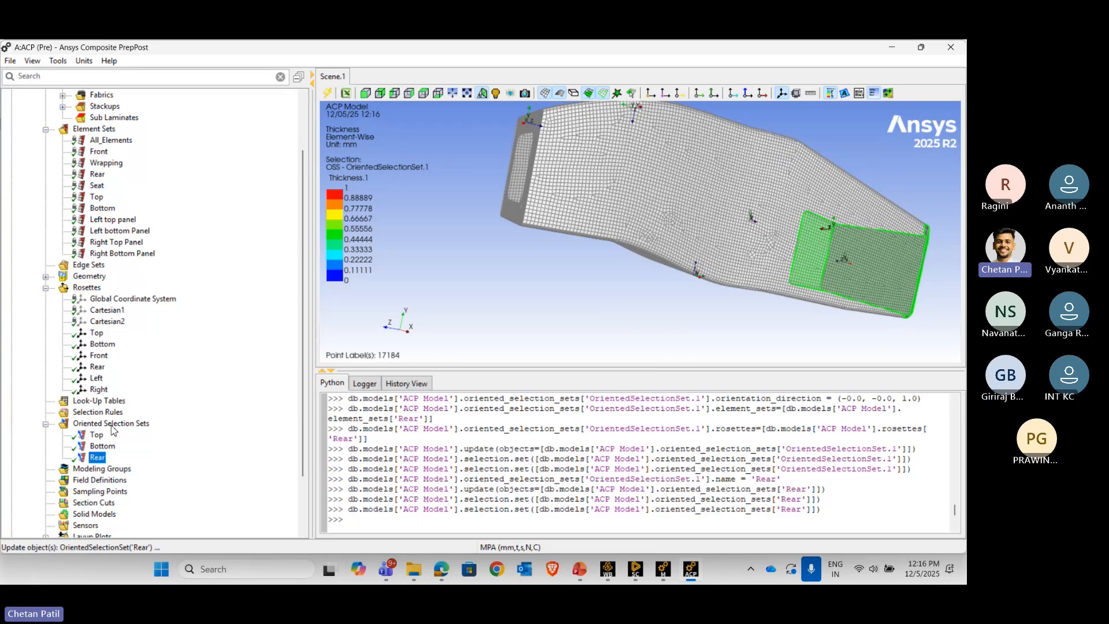
- Create an oriented selection set named Front and assign the Front element set as its extent
right_click(114, 430)
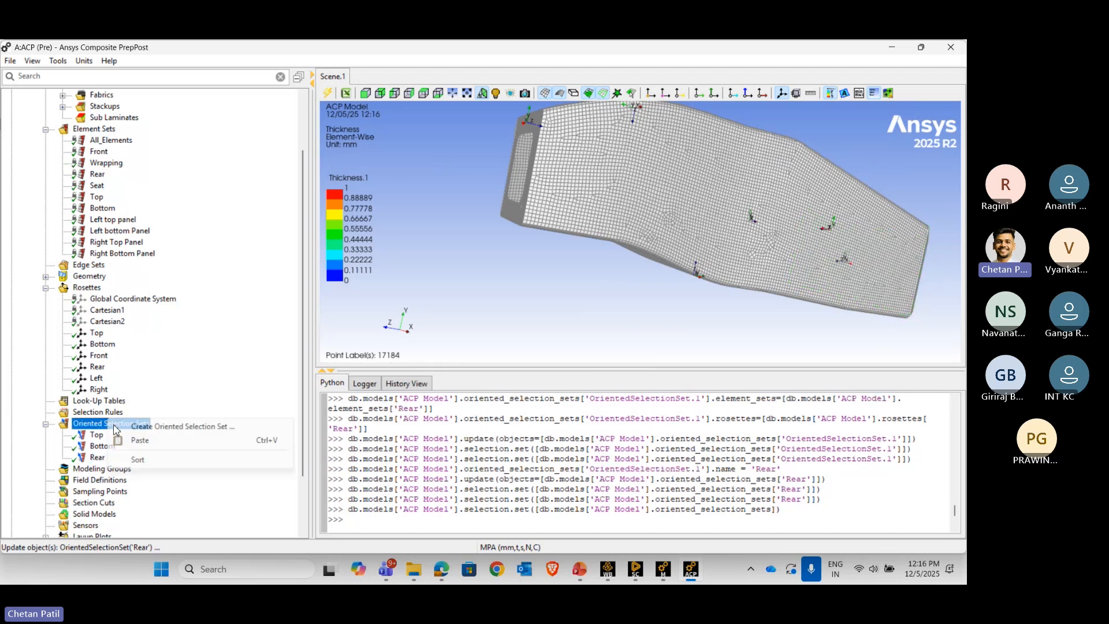
left_click(173, 434)
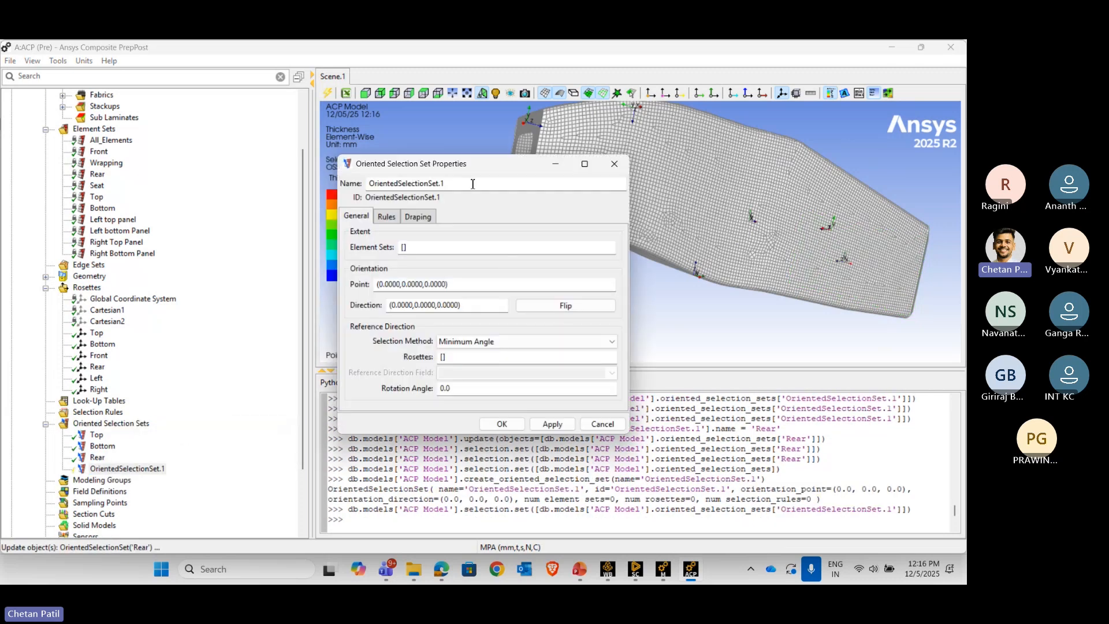
left_click_drag(473, 183, 324, 172)
type("Front")
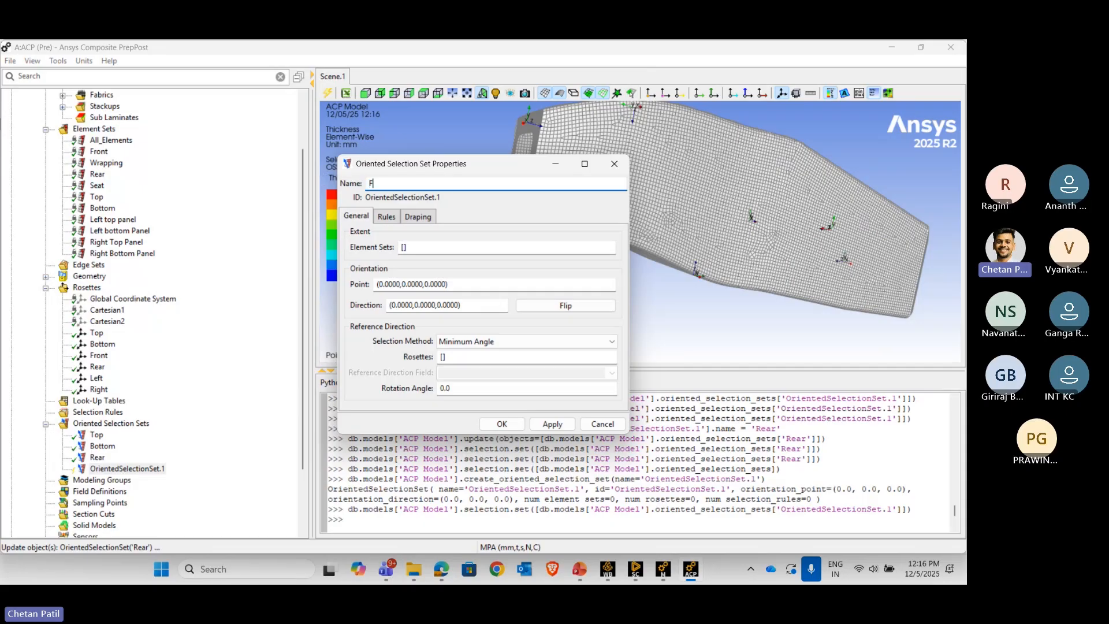
left_click(404, 247)
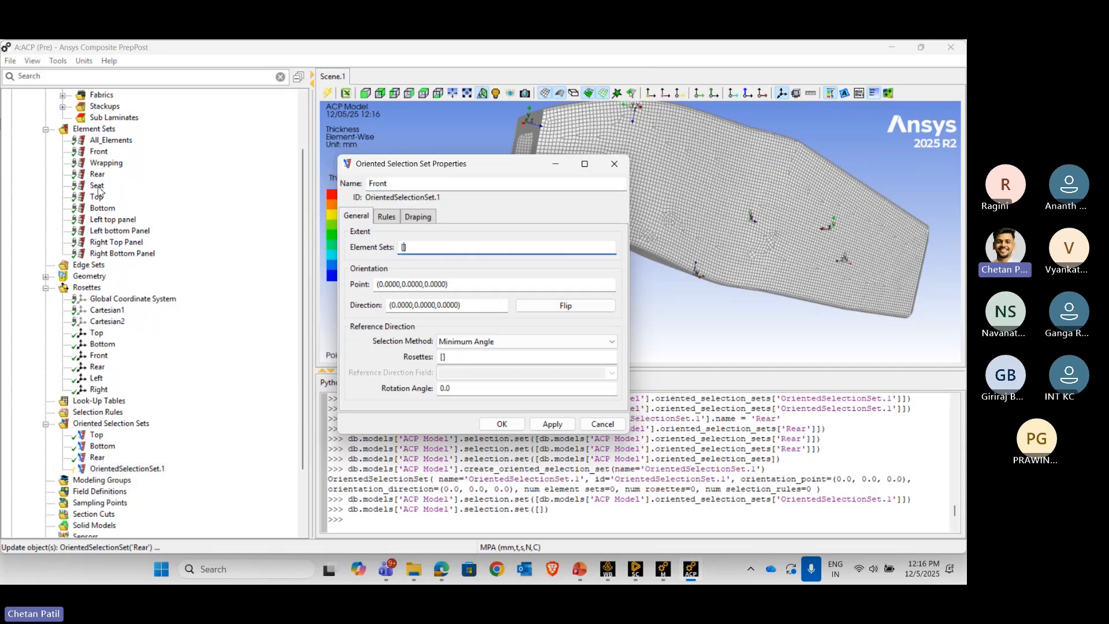
left_click(99, 151)
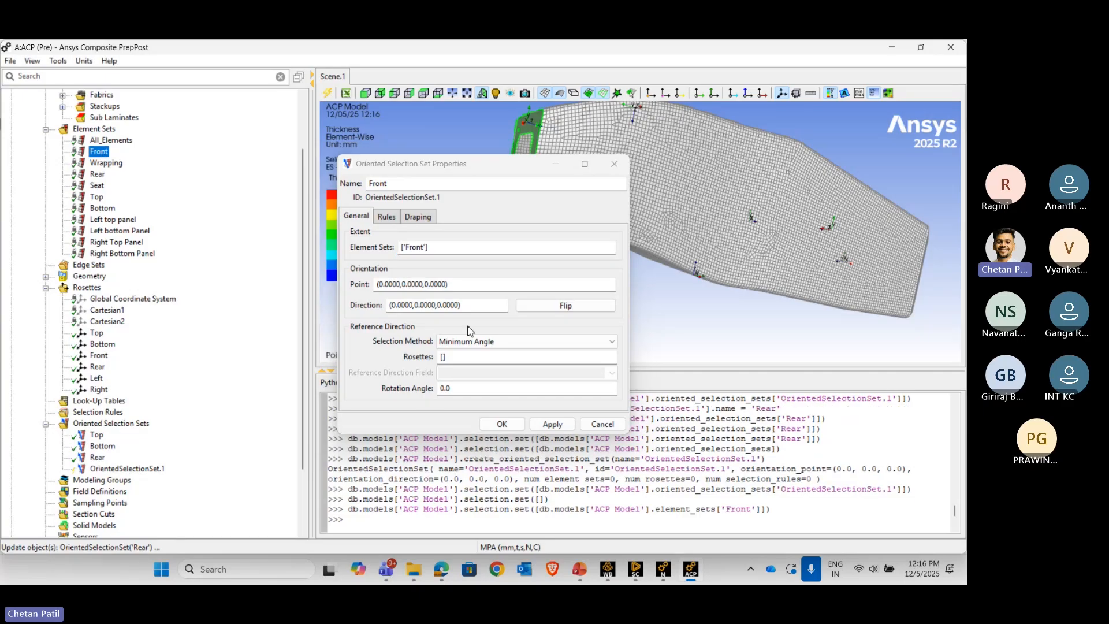
- Place the Front set's orientation point on the front face at about (2.0, 419.1, -306.7) and flip its direction to (0, 0, -1)
left_click(476, 278)
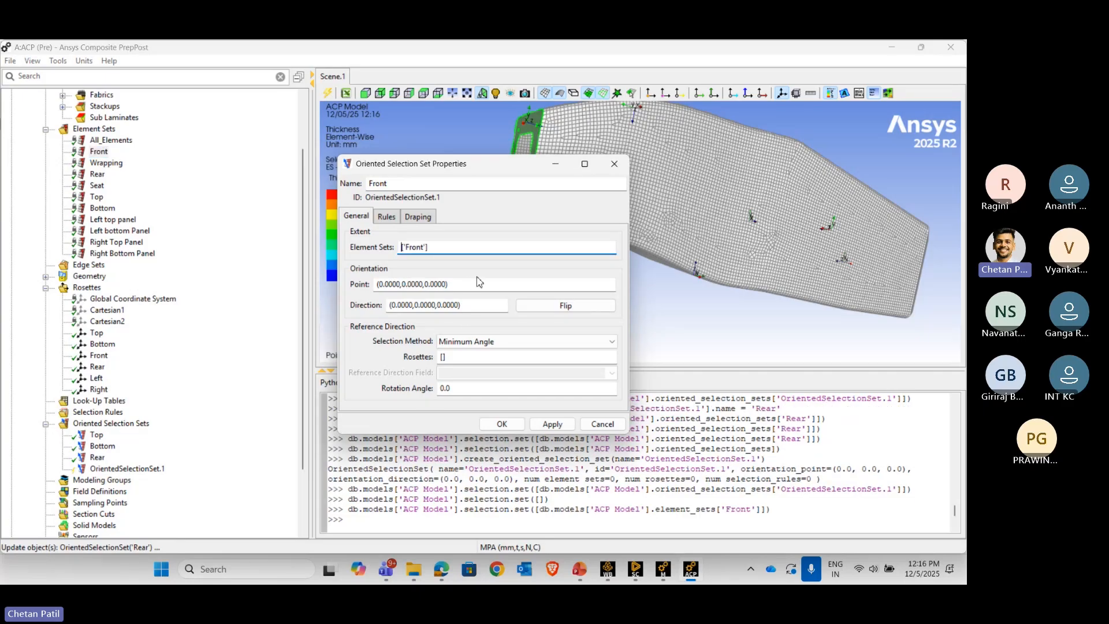
left_click(453, 284)
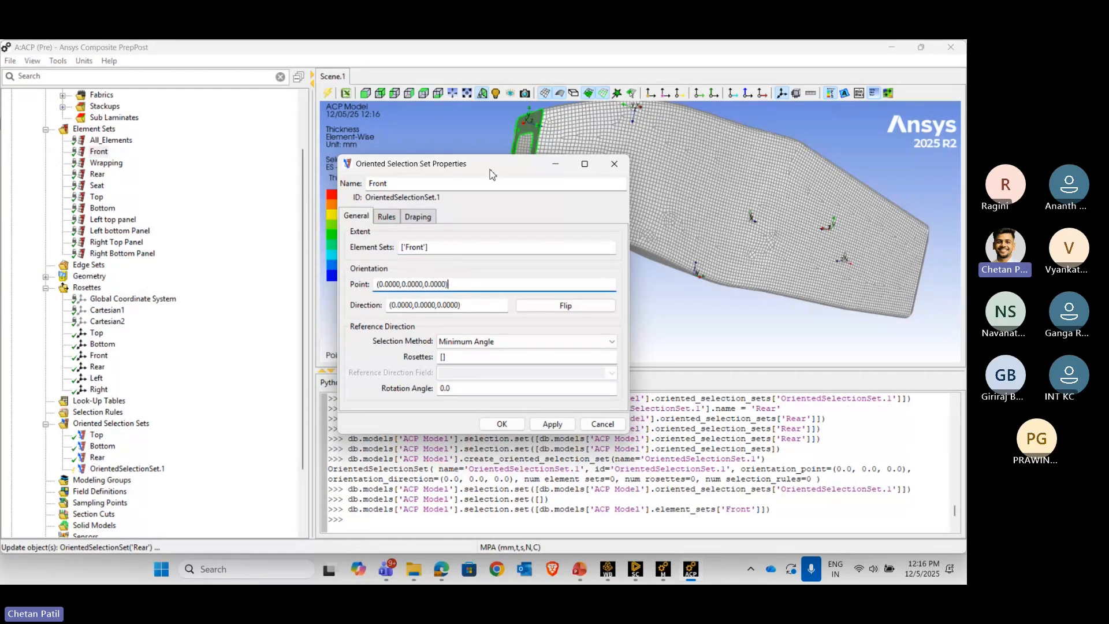
left_click(523, 127)
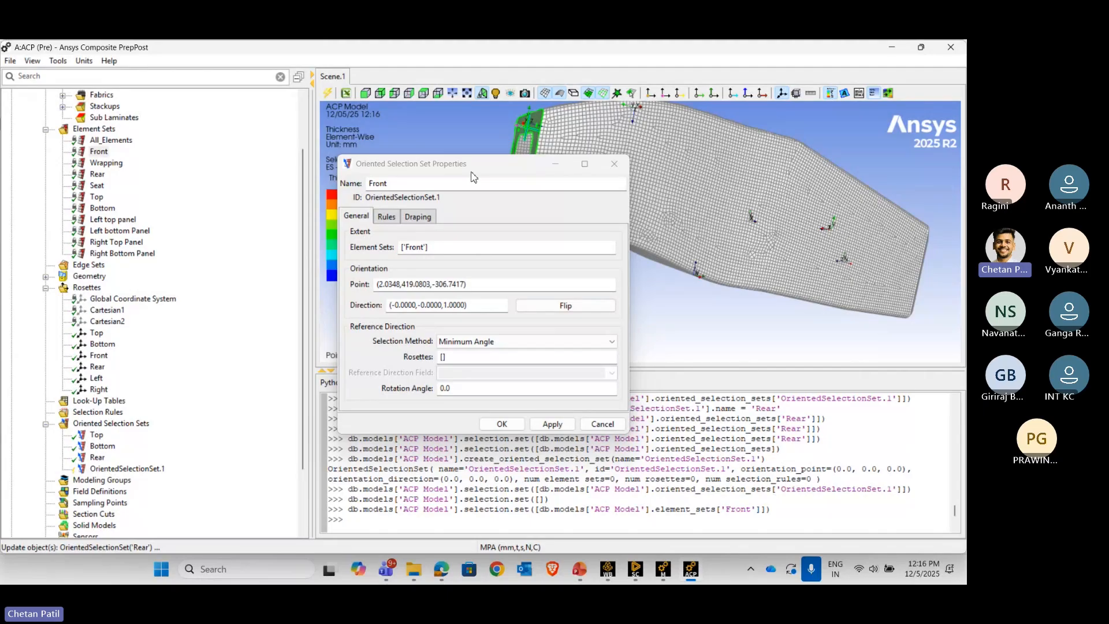
left_click(566, 306)
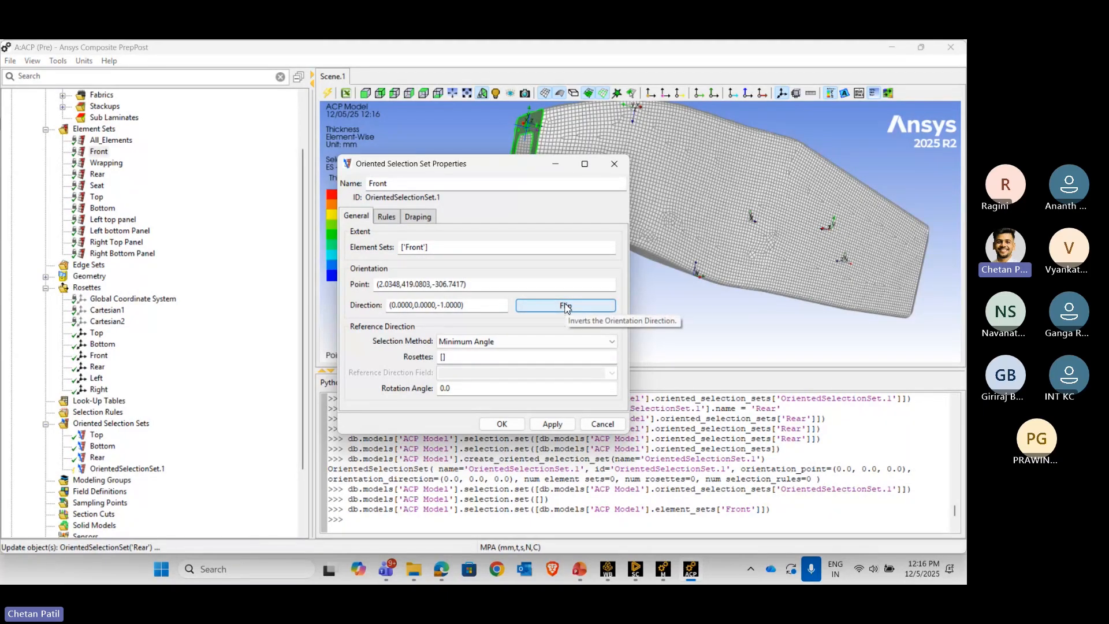
- Assign the Front rosette as the Front set's reference direction, then apply and close its properties
left_click(97, 355)
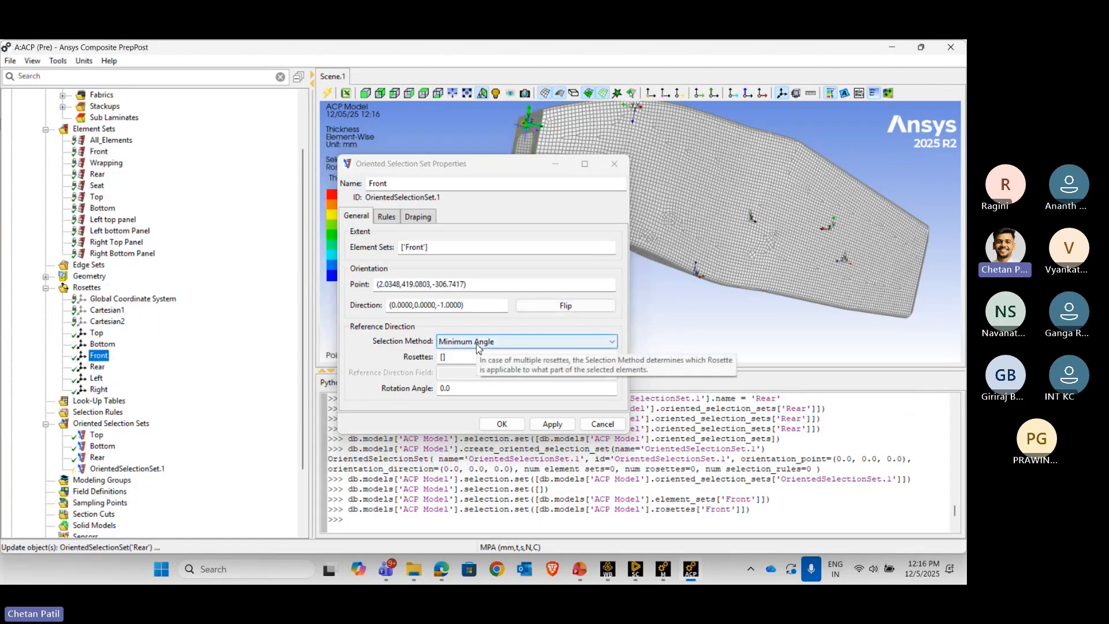
left_click(453, 357)
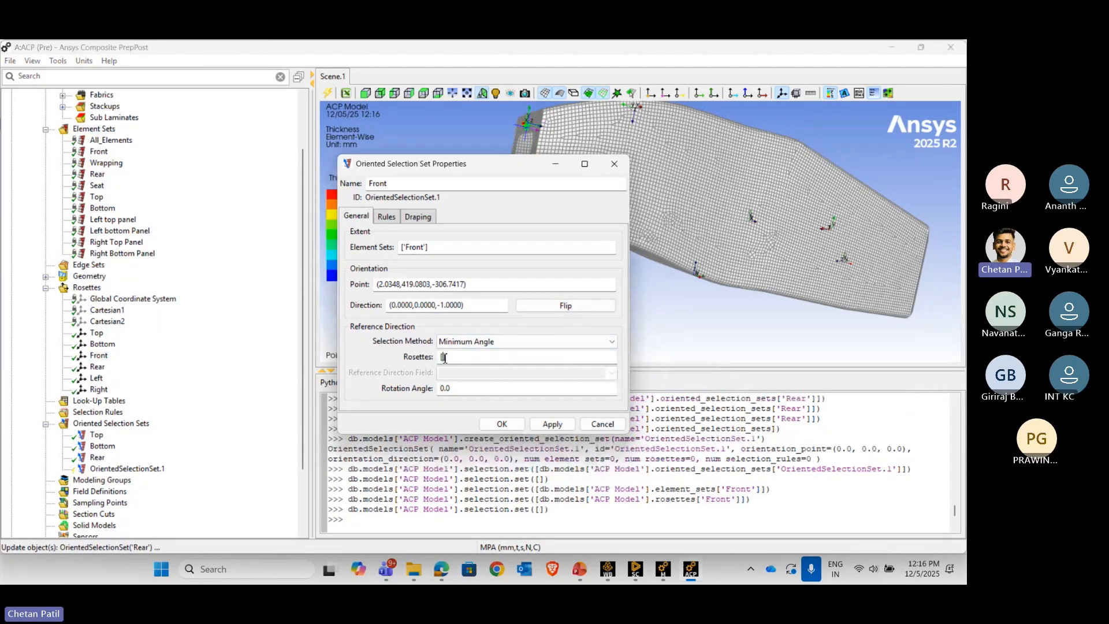
left_click(97, 358)
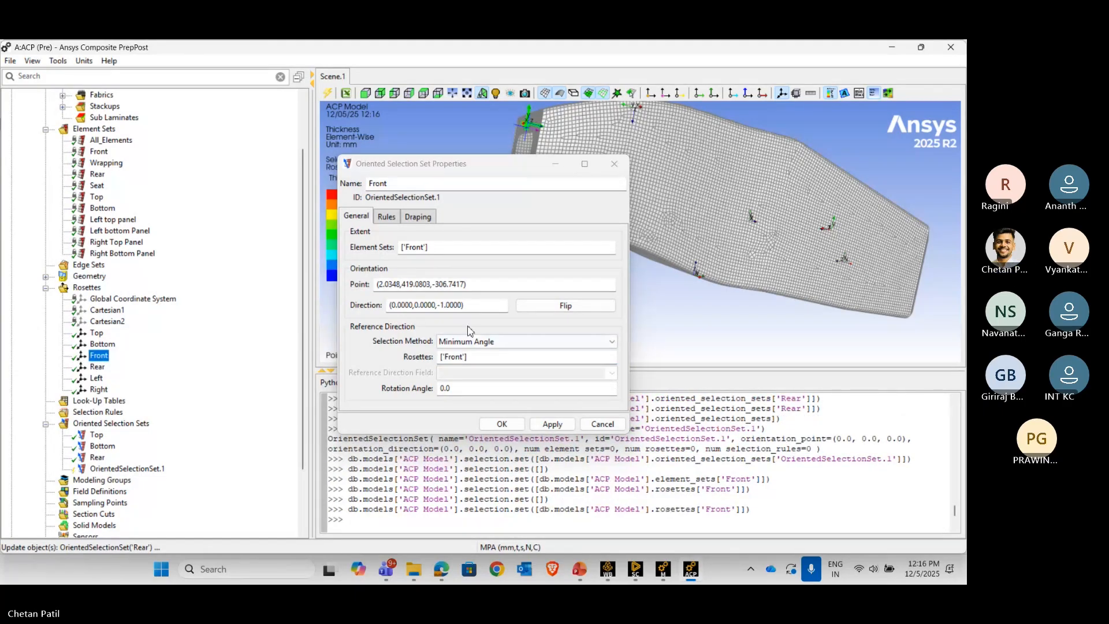
left_click(551, 425)
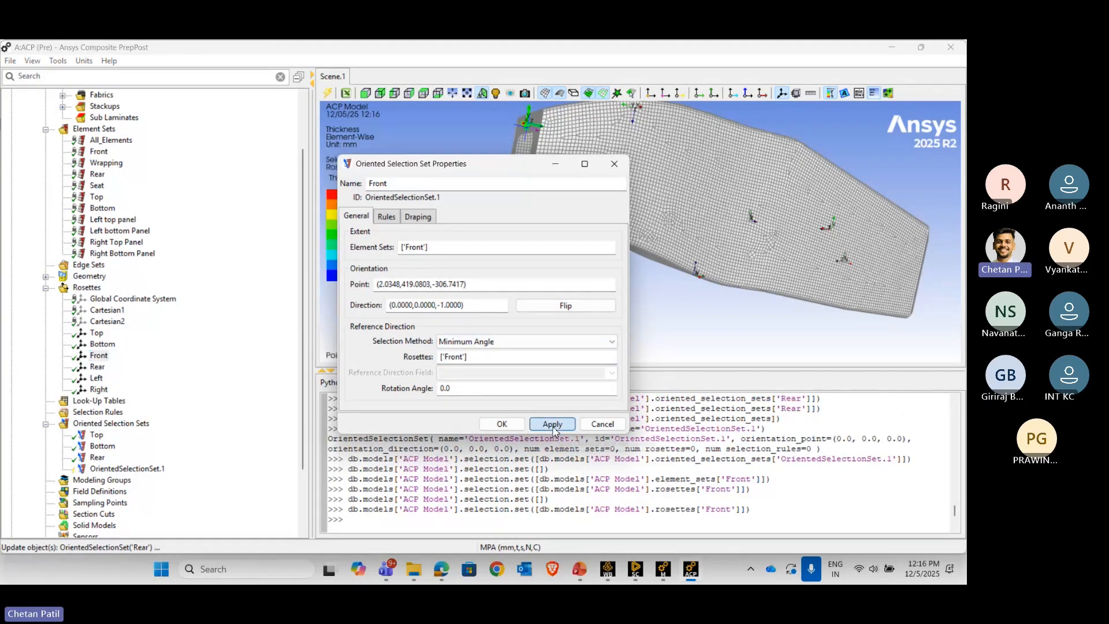
left_click(501, 424)
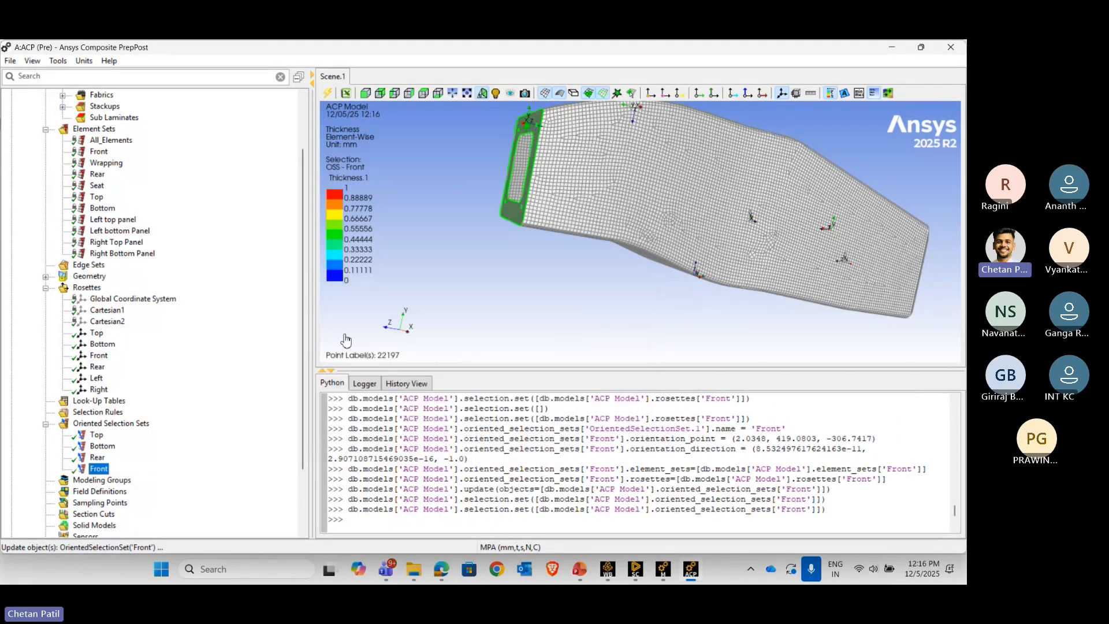
- Create a new oriented selection set and assign the Seat element set as its extent
right_click(111, 425)
left_click(179, 424)
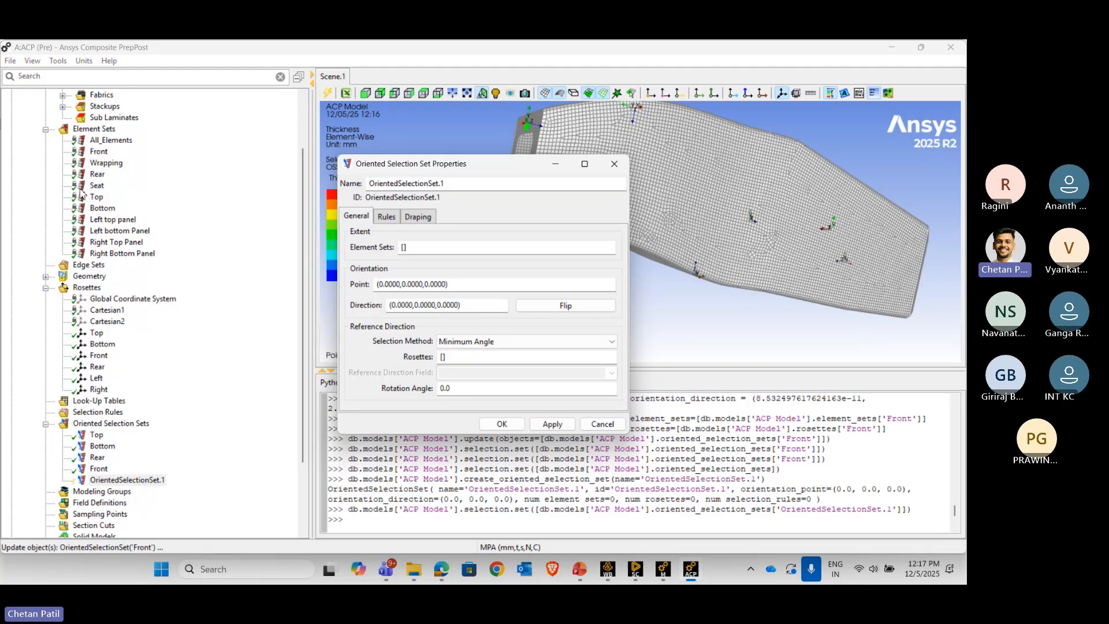
left_click(406, 247)
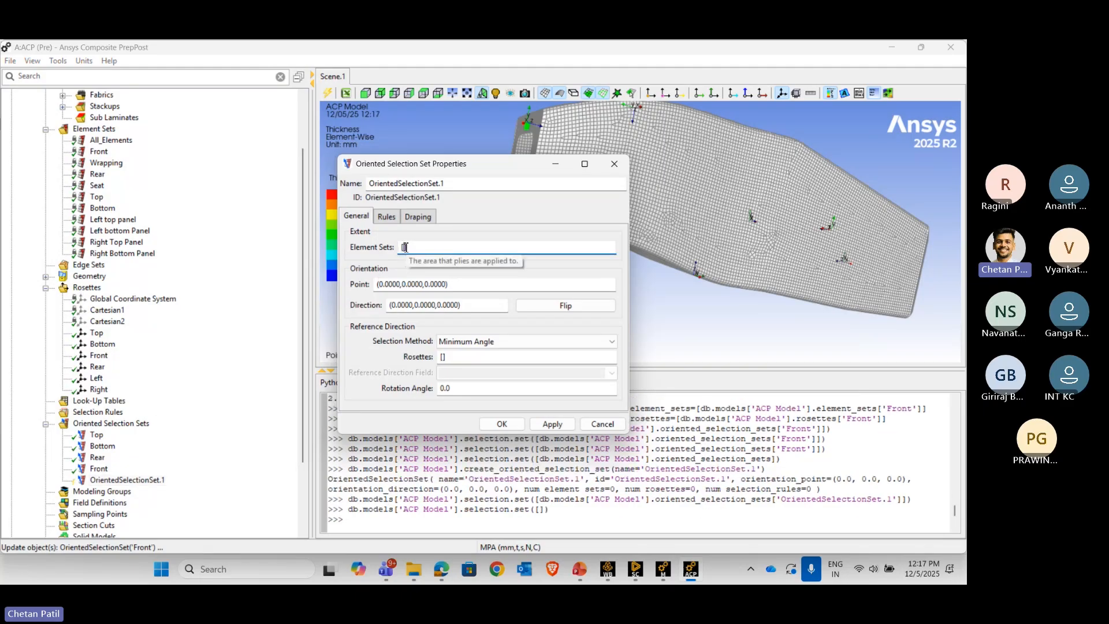
left_click(97, 185)
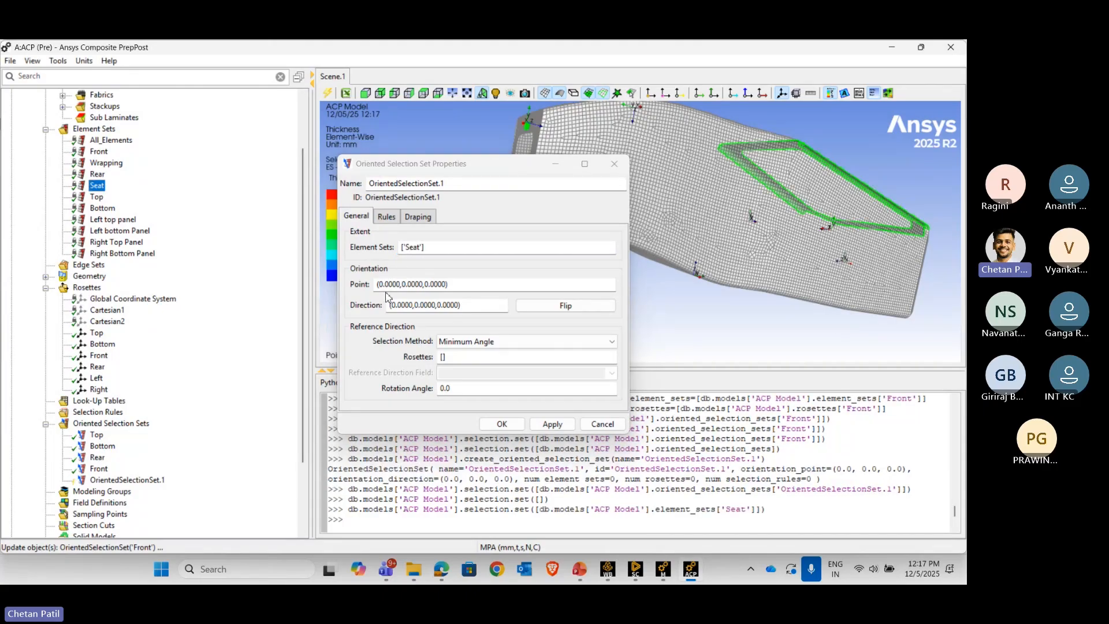
- Place the seat set's orientation point on the seat rim at about (-18.3, 562.7, -1203.9) and flip its direction to (0, -0.9637, 0.2670)
left_click_drag(578, 254, 764, 246)
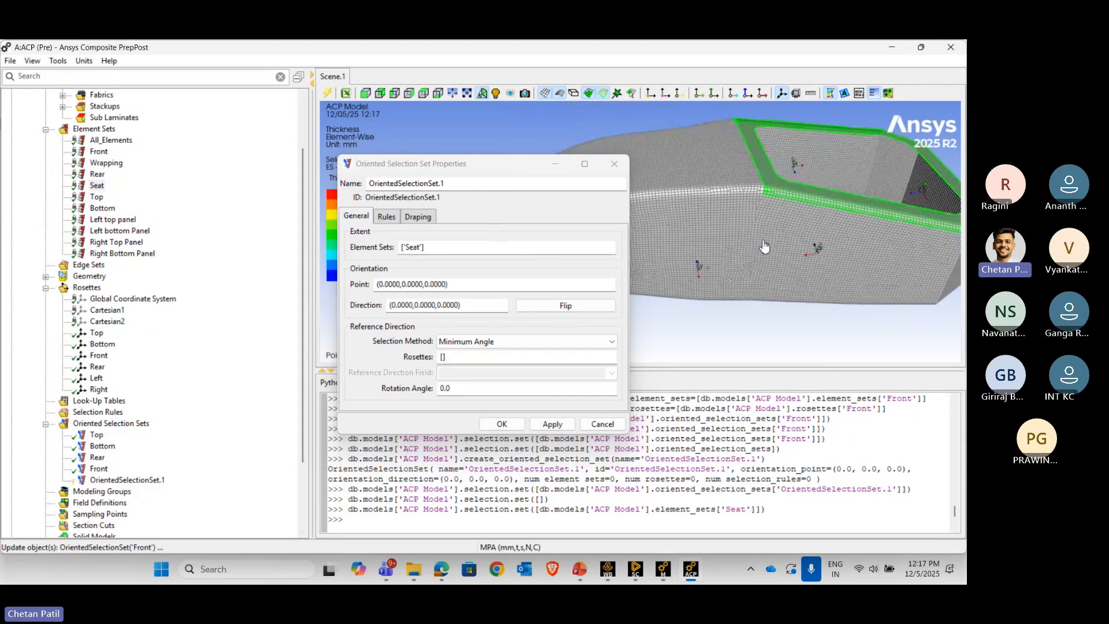
left_click(448, 287)
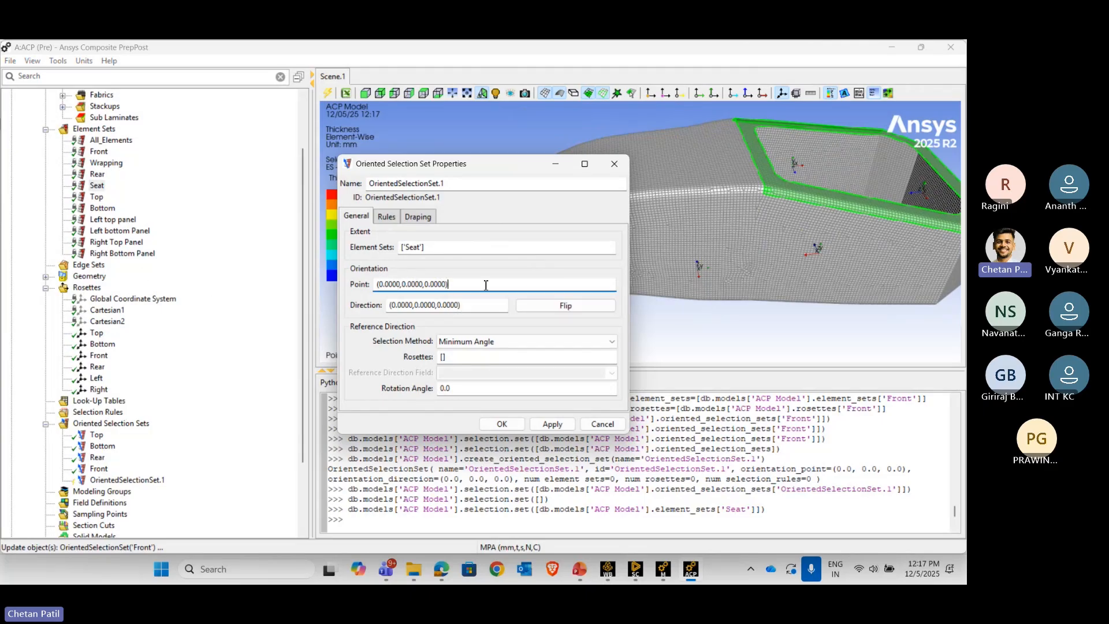
left_click(762, 148)
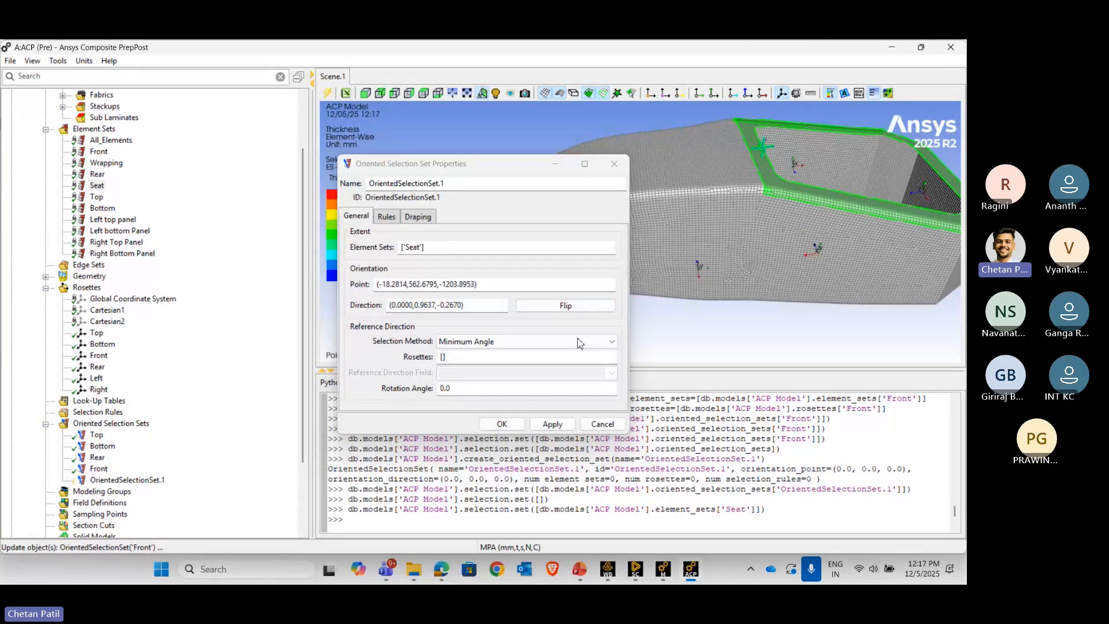
left_click(565, 305)
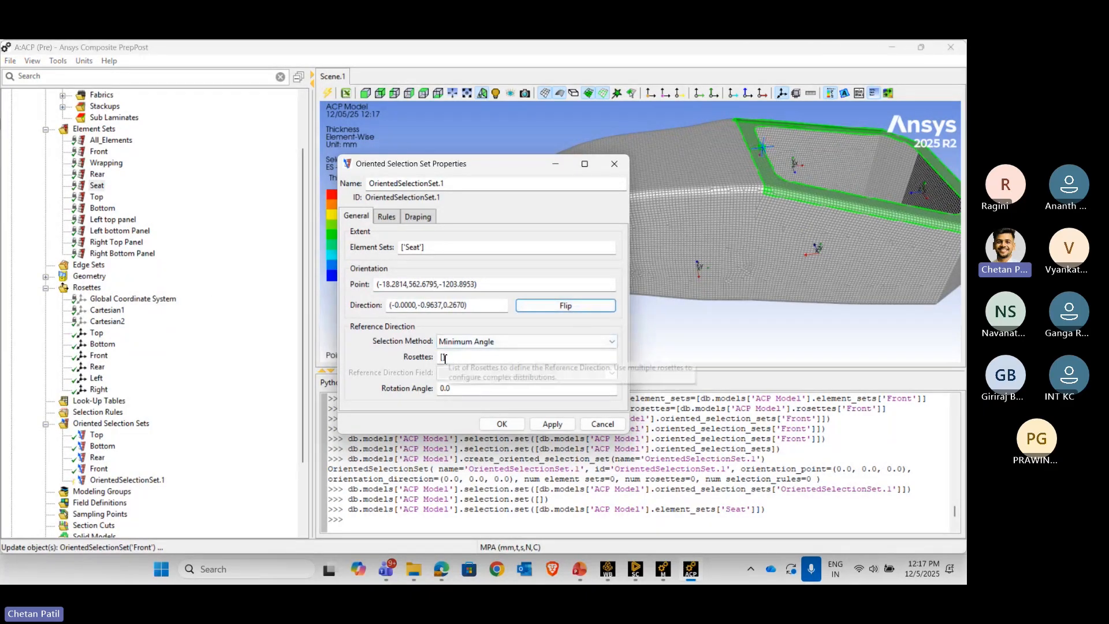
- Assign the Top rosette as the seat set's reference direction, then apply and close its properties
left_click(445, 358)
left_click(97, 333)
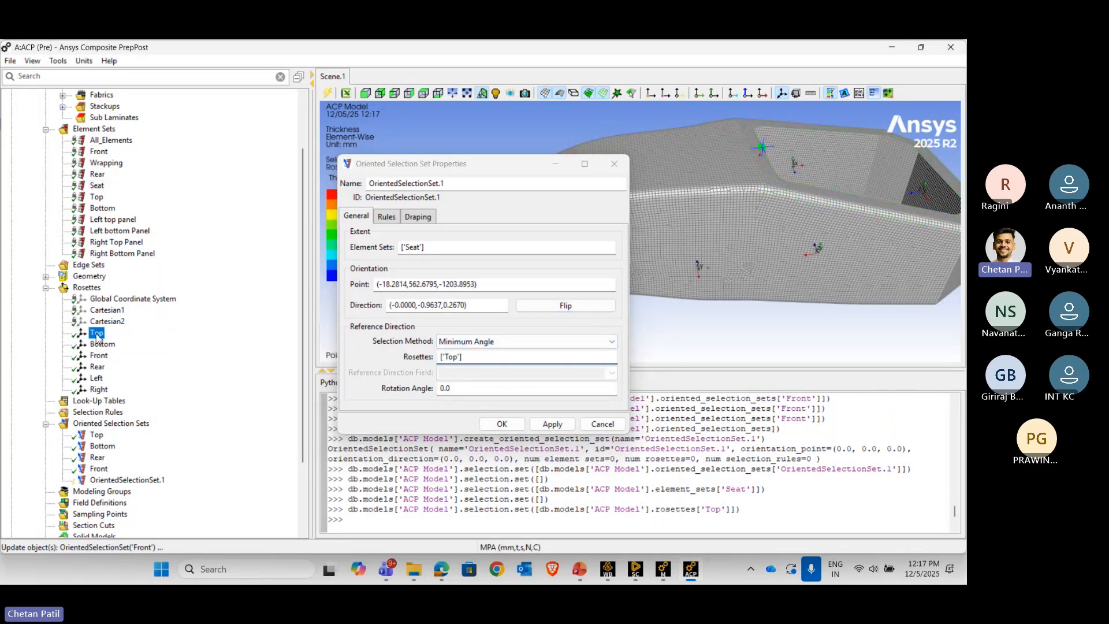
left_click(550, 423)
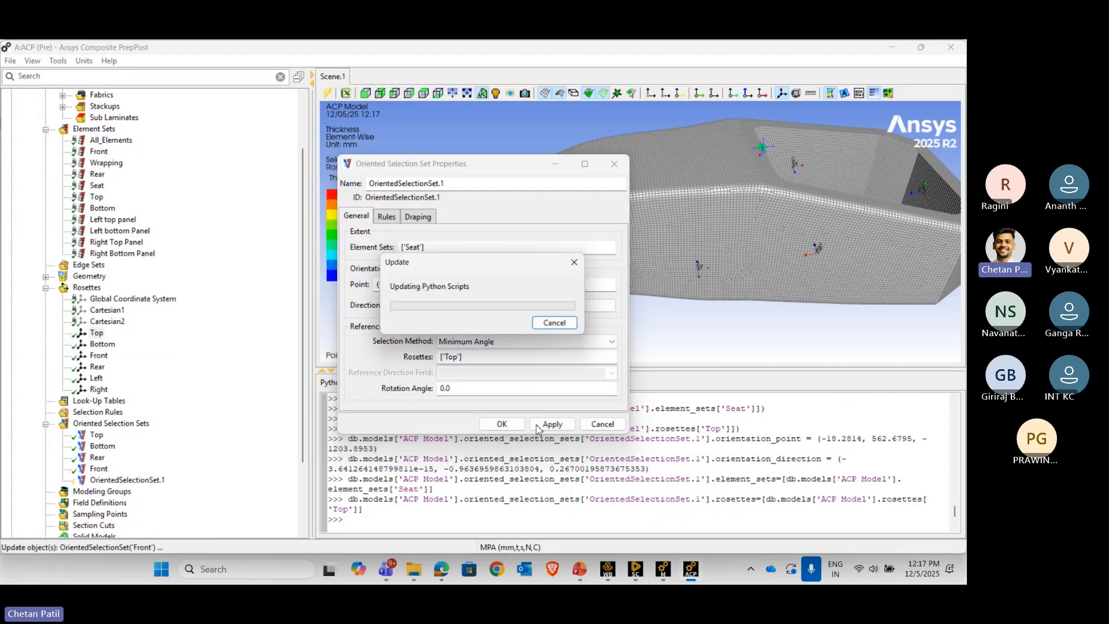
left_click(500, 423)
- Rename the oriented selection set for the seat rim as Seat
middle_click_drag(680, 216, 483, 242)
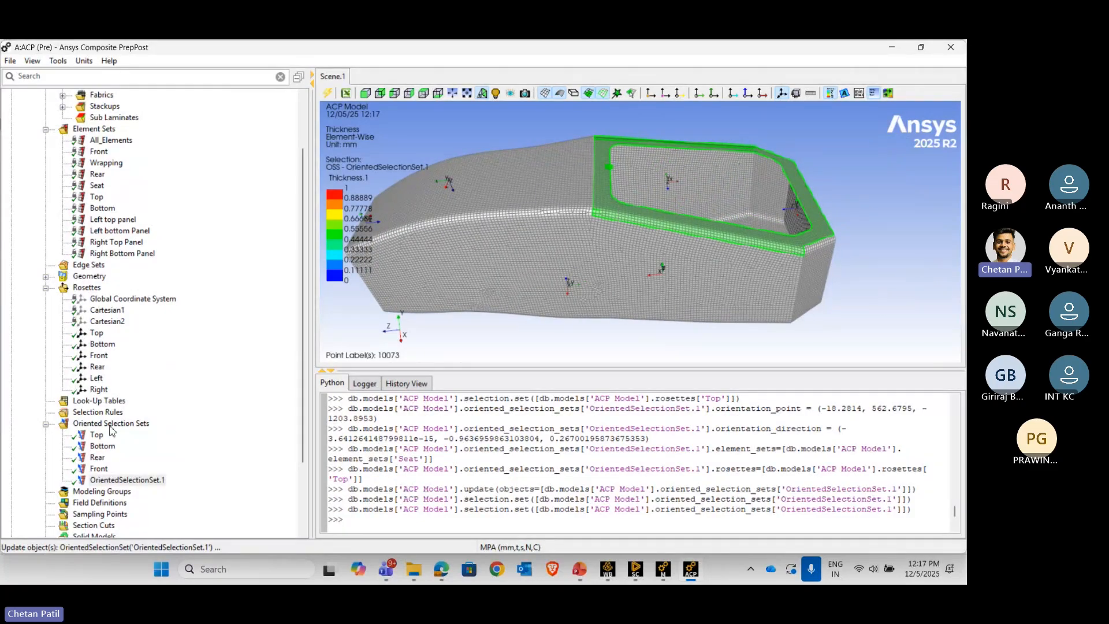
double_click(127, 480)
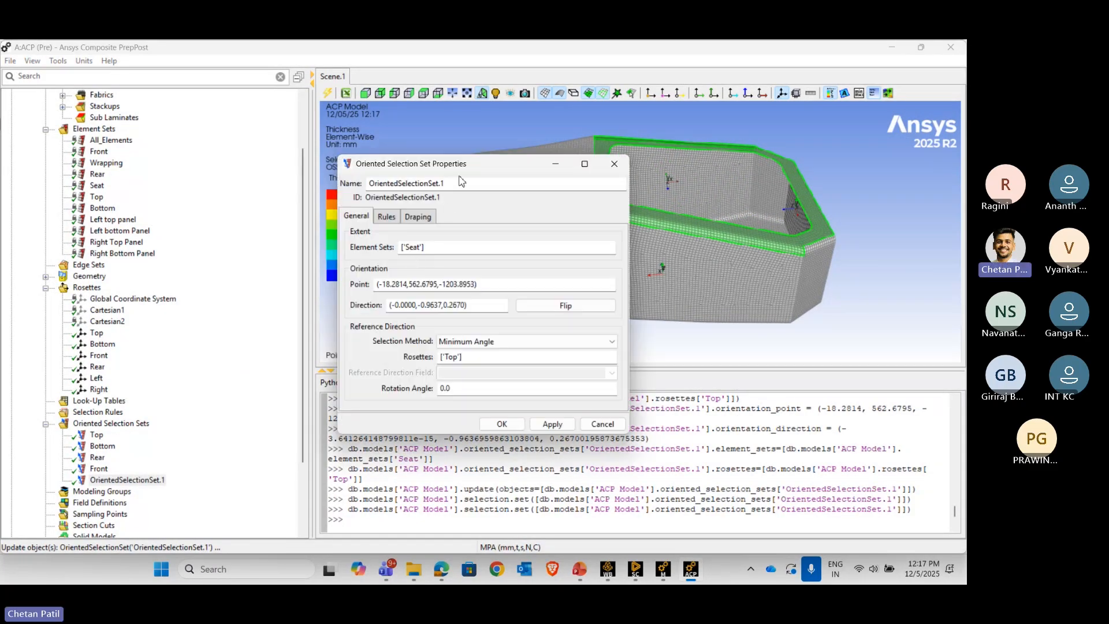
type("Seat")
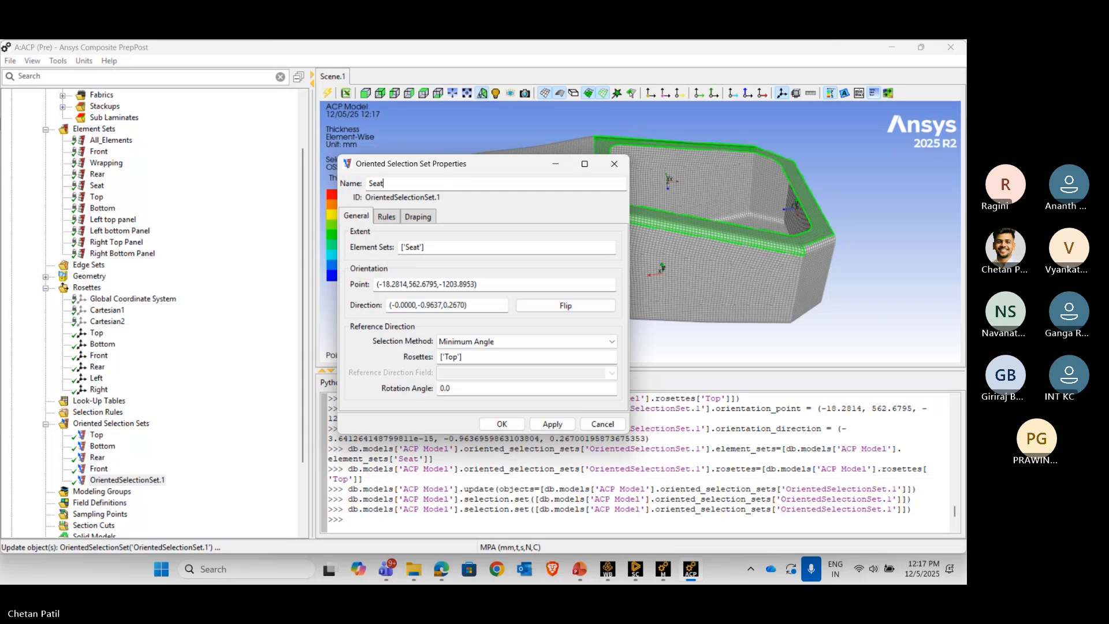
left_click(552, 424)
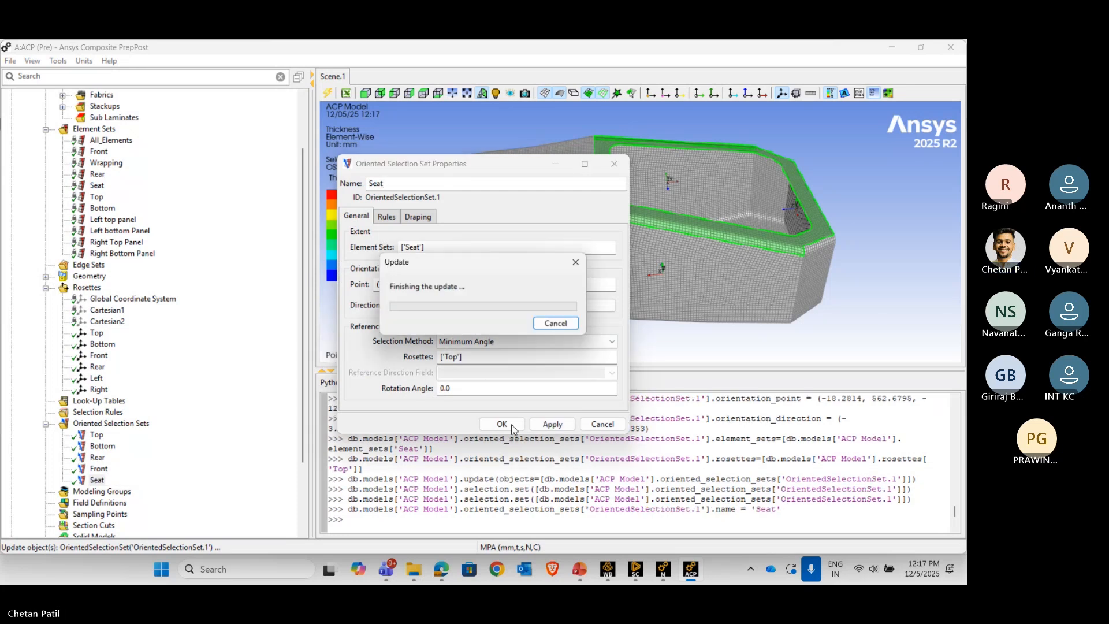
left_click(506, 424)
- Create another oriented selection set and assign the left and right top and bottom panel element sets as its extent
right_click(99, 421)
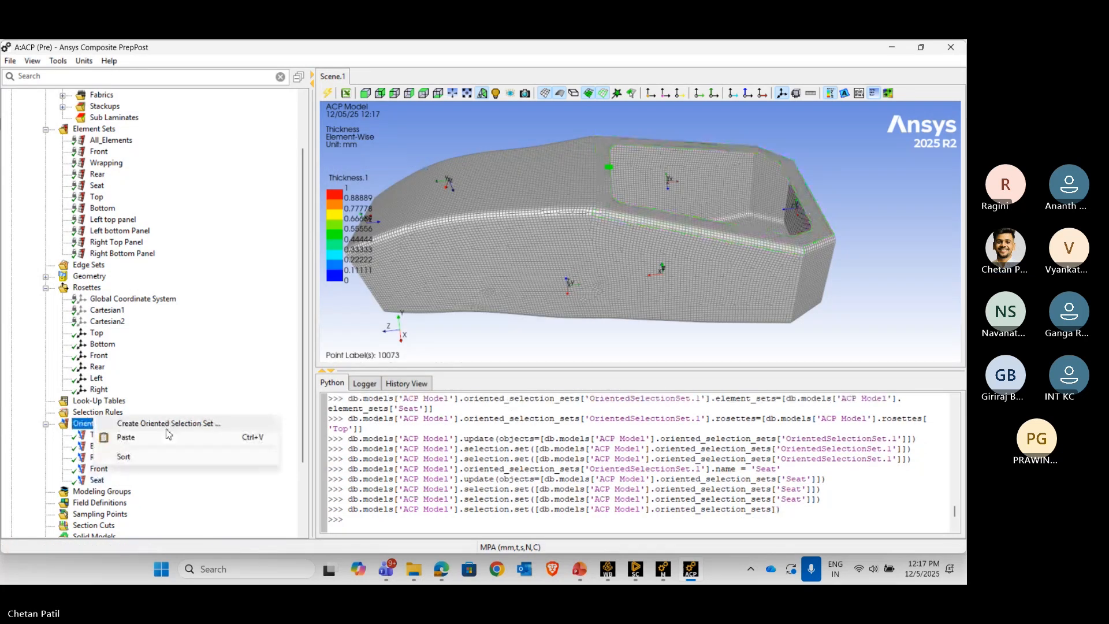
left_click(168, 429)
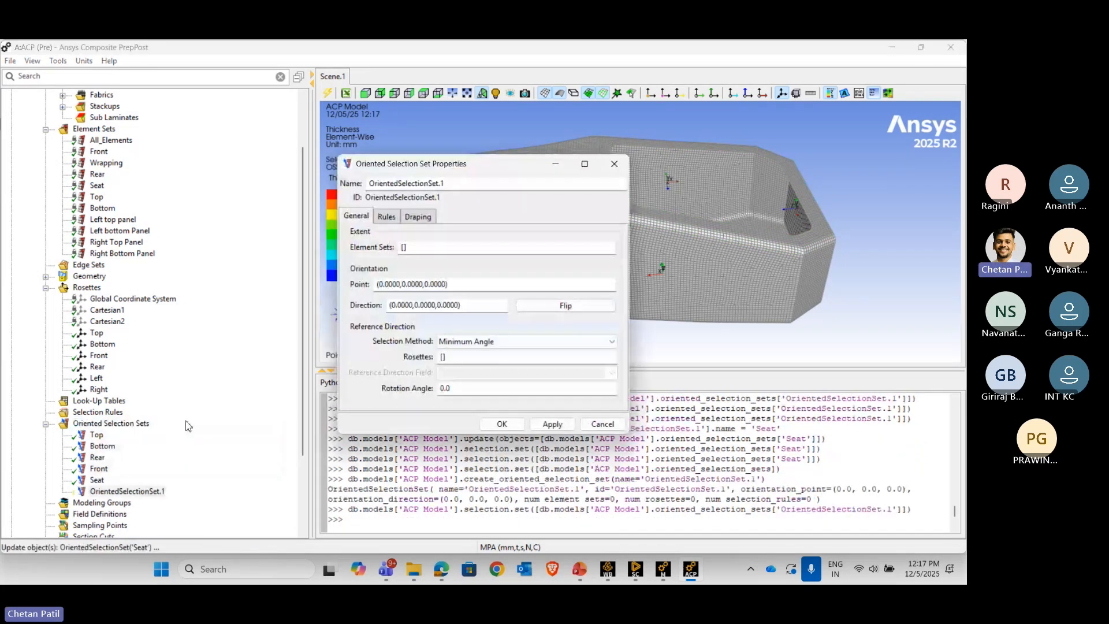
left_click(405, 247)
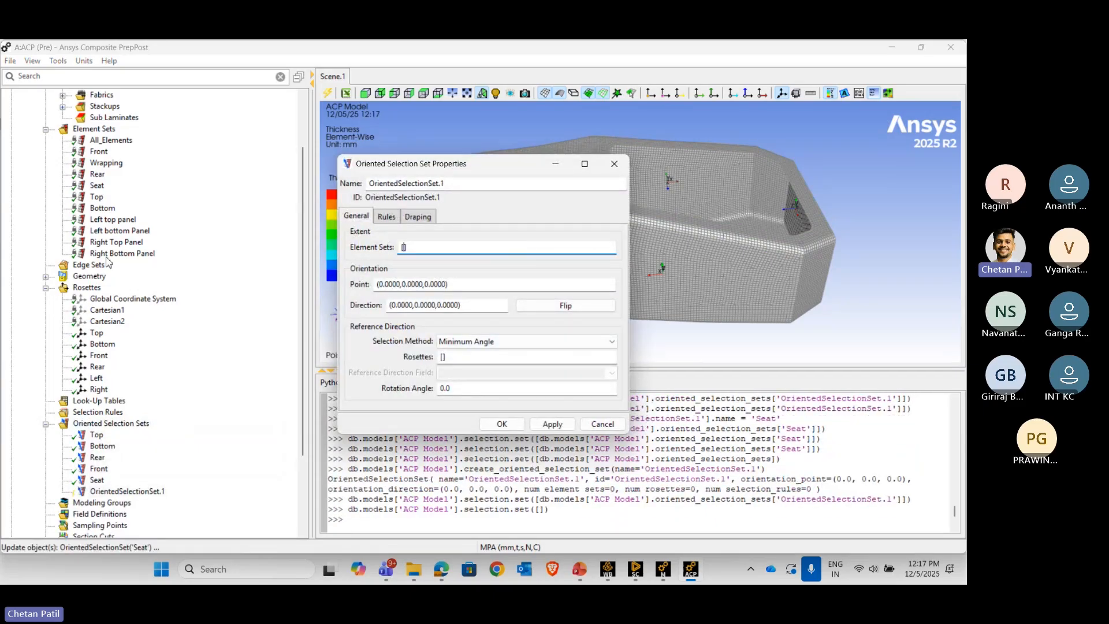
left_click(113, 219)
left_click(113, 231, "ctrl")
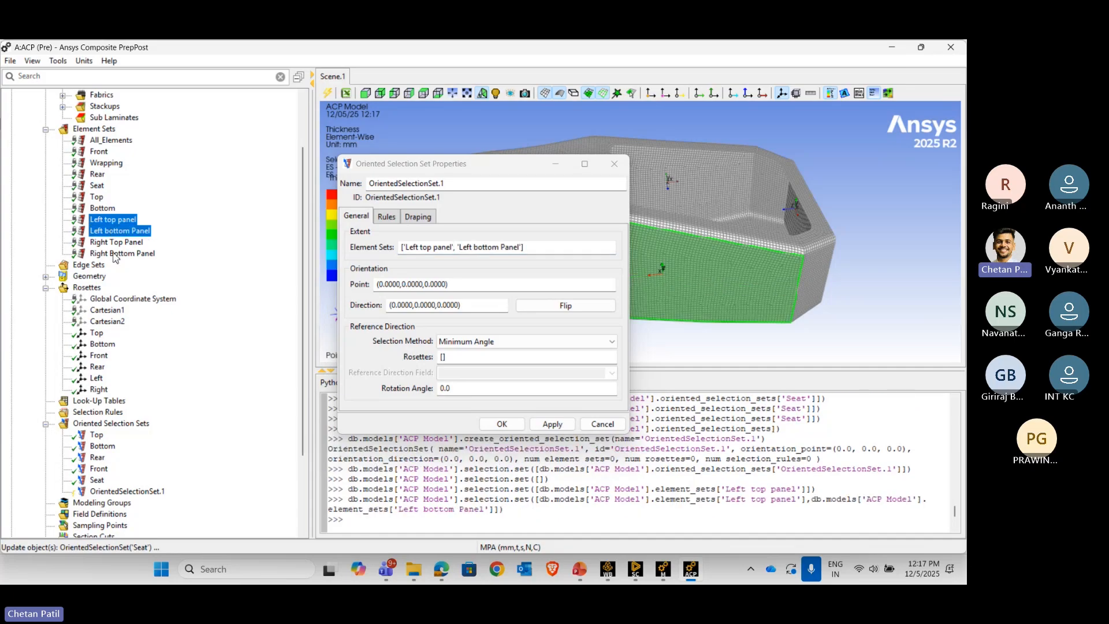
left_click(115, 243, "ctrl")
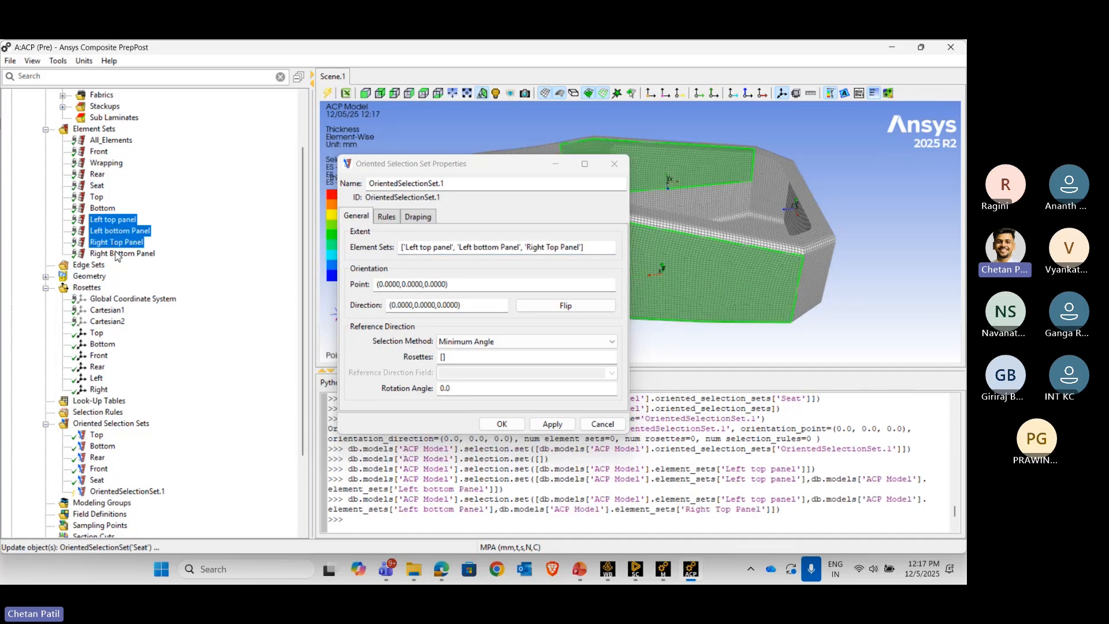
left_click(117, 253, "ctrl")
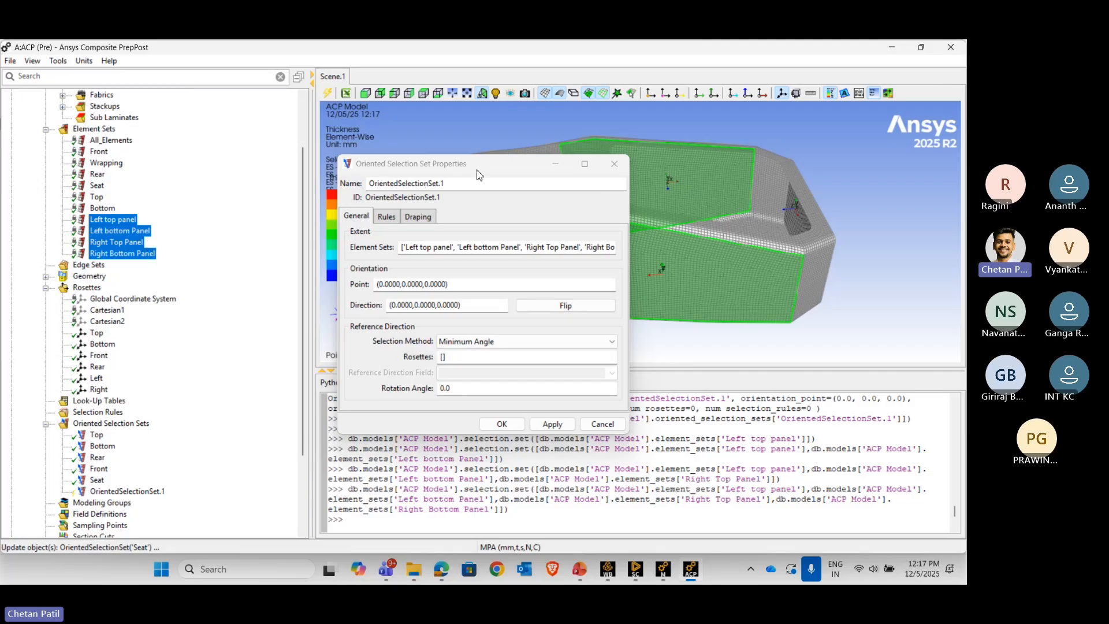
left_click_drag(477, 174, 387, 145)
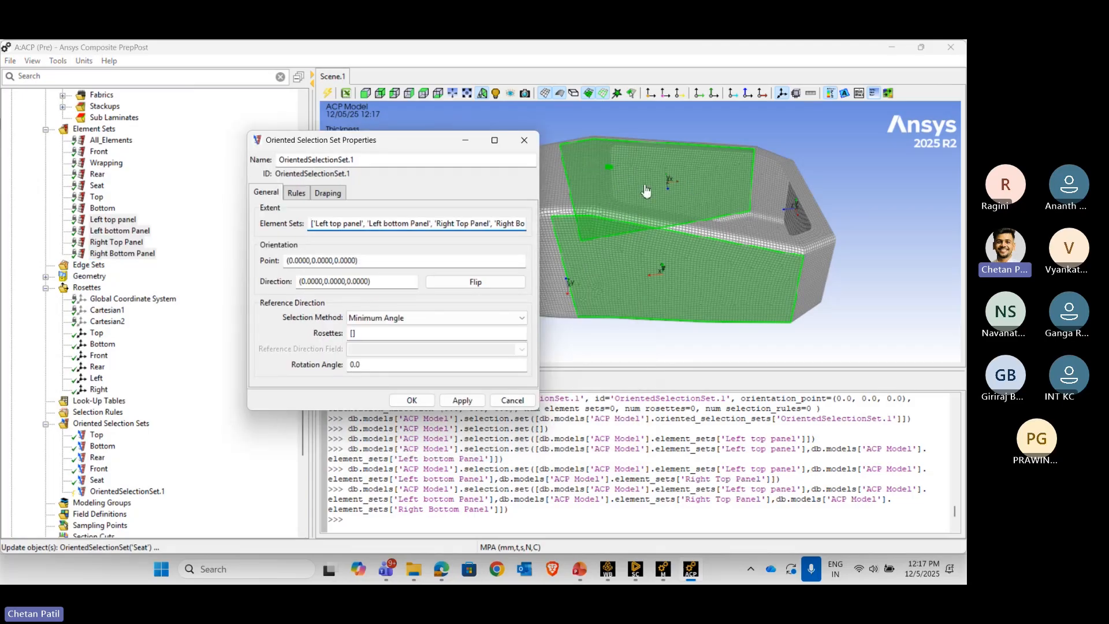
- Place the panel set's orientation point on the left side at about (246.3, 365.7, -1254.5) and flip its direction to (-0.9903, 0, -0.1392)
left_click(375, 261)
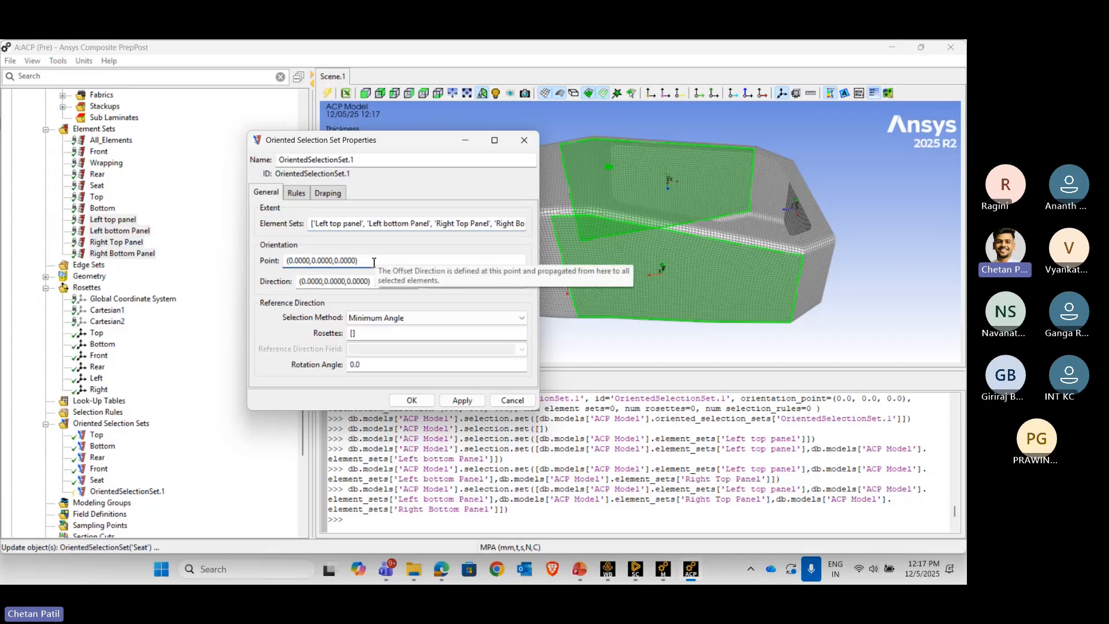
left_click(633, 265)
scroll(631, 267, "up", 2)
scroll(631, 267, "up", 3)
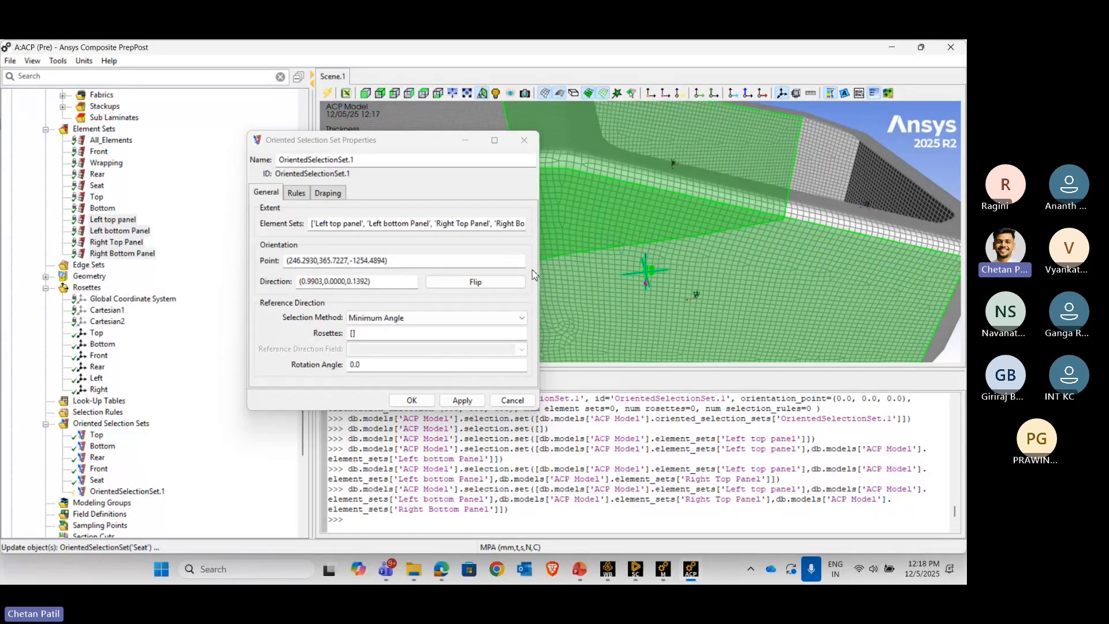
left_click(468, 283)
scroll(647, 254, "down", 5)
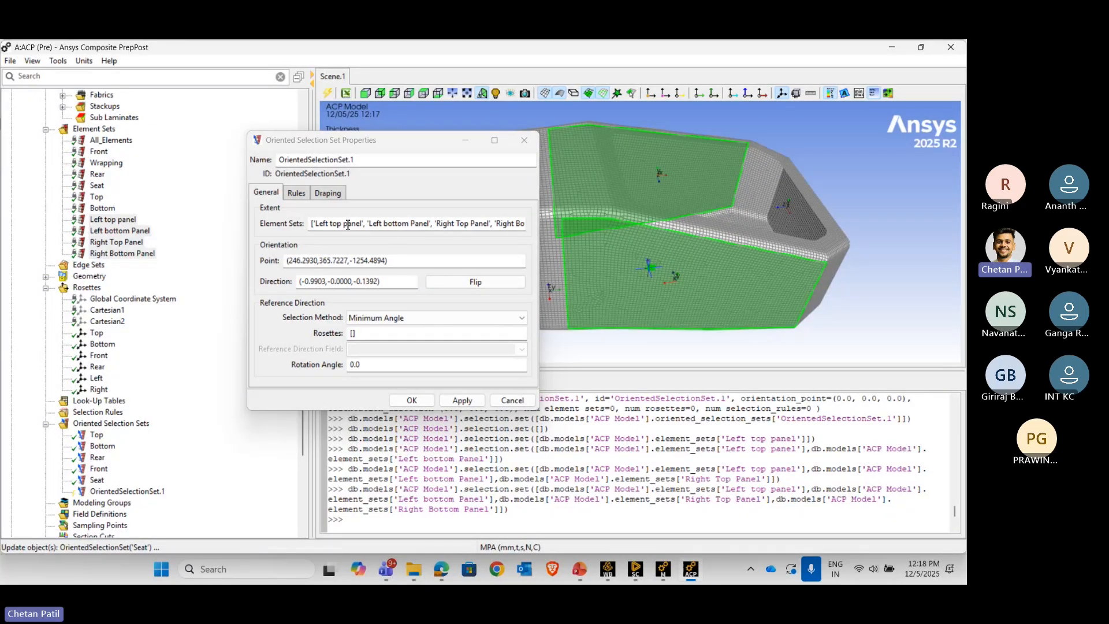
- Limit the panel set's extent to the Left top panel and Left bottom Panel element sets
left_click(475, 223)
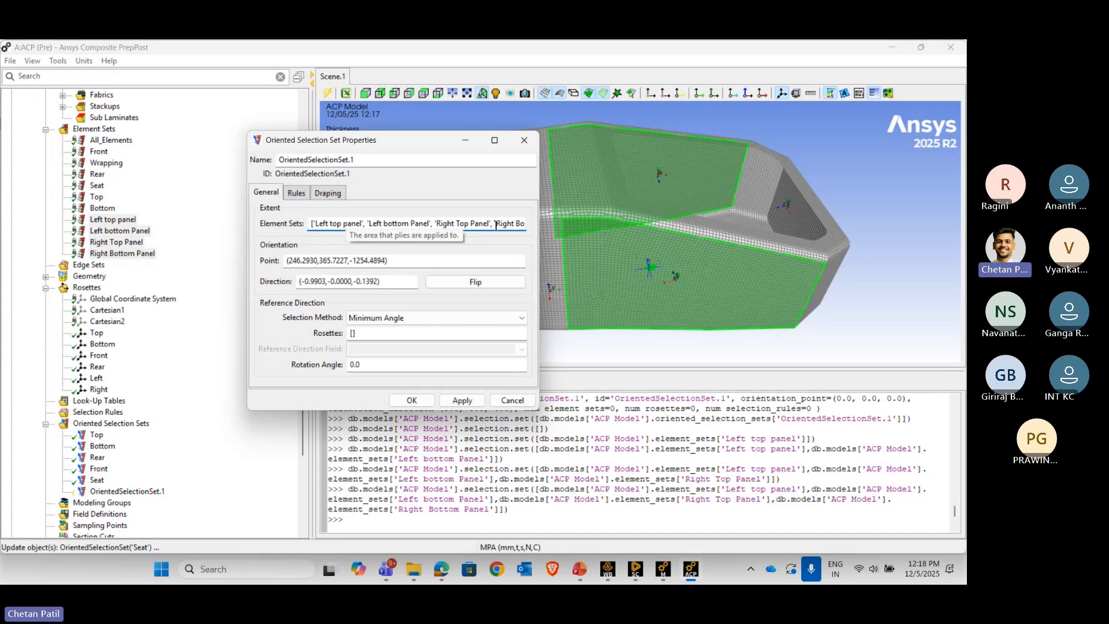
key("BackSpace")
key("BackSpace")
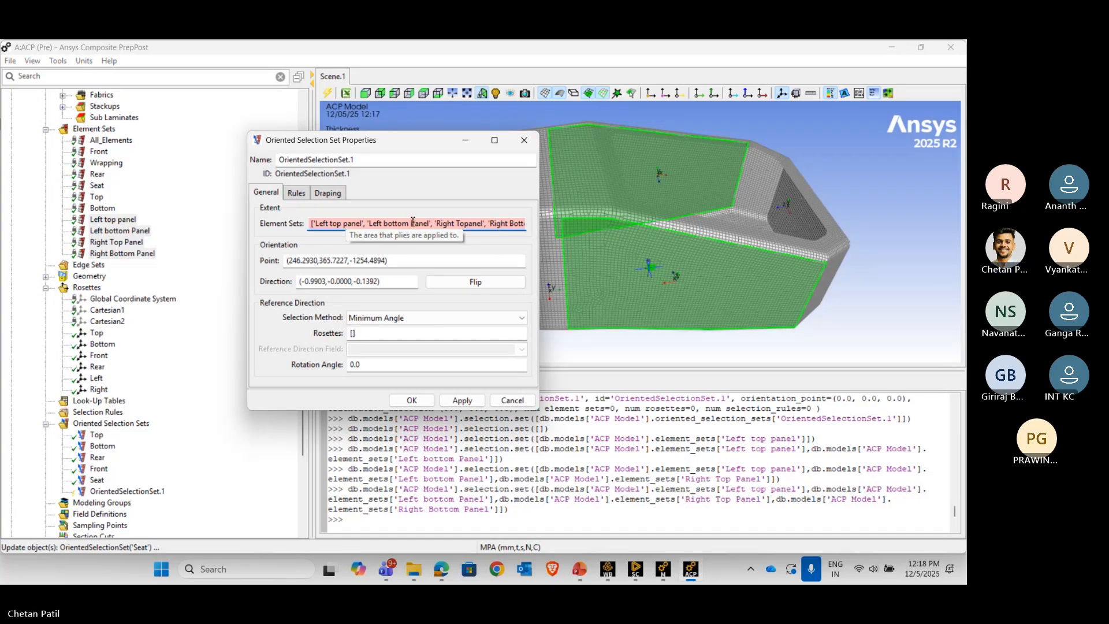
left_click(340, 229)
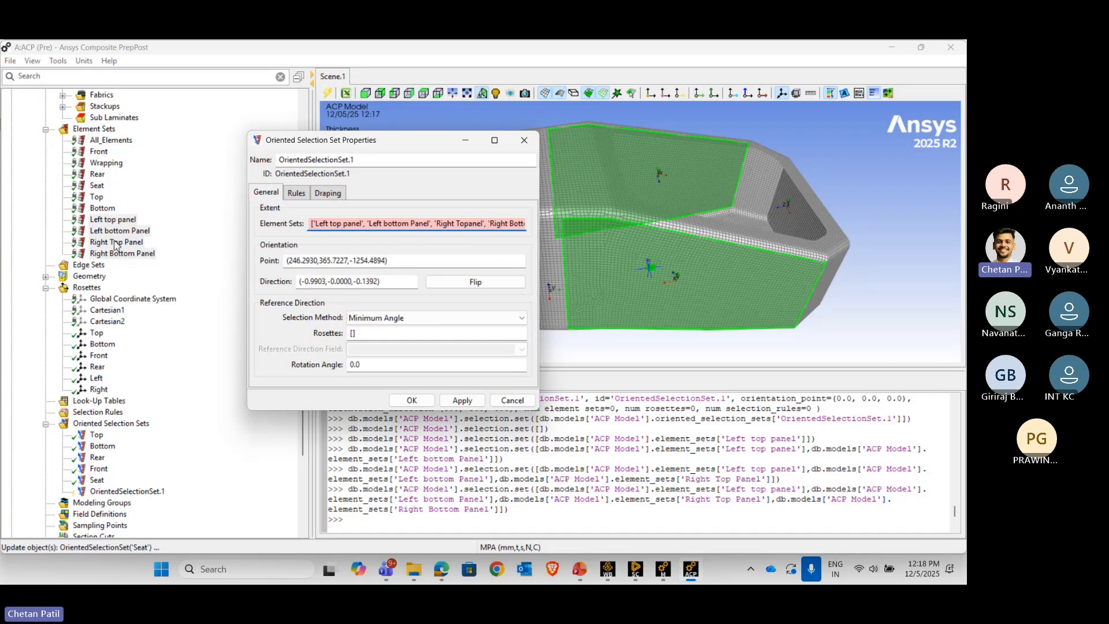
left_click(115, 220)
left_click(119, 231, "ctrl")
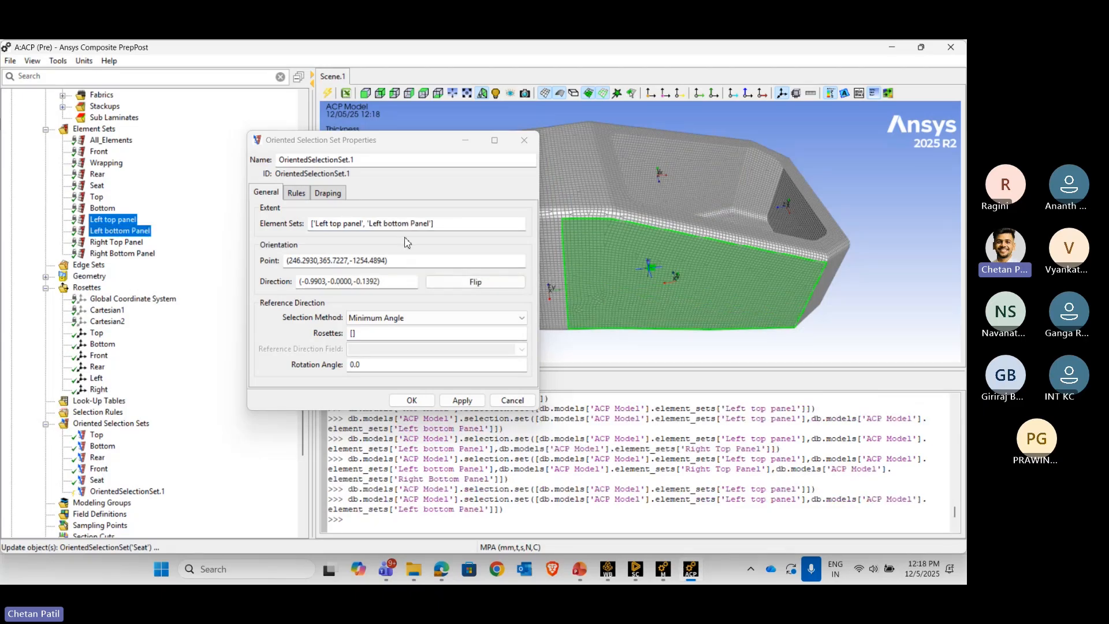
- Assign the Left rosette as the left panel set's reference direction, then apply and close its properties
left_click(424, 260)
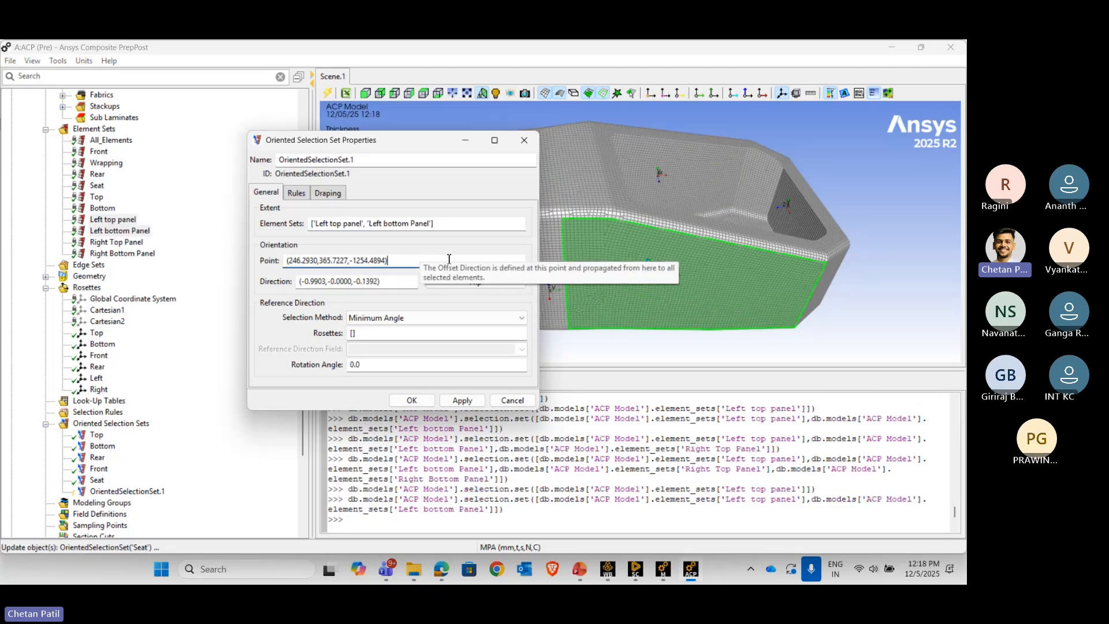
scroll(664, 278, "up", 2)
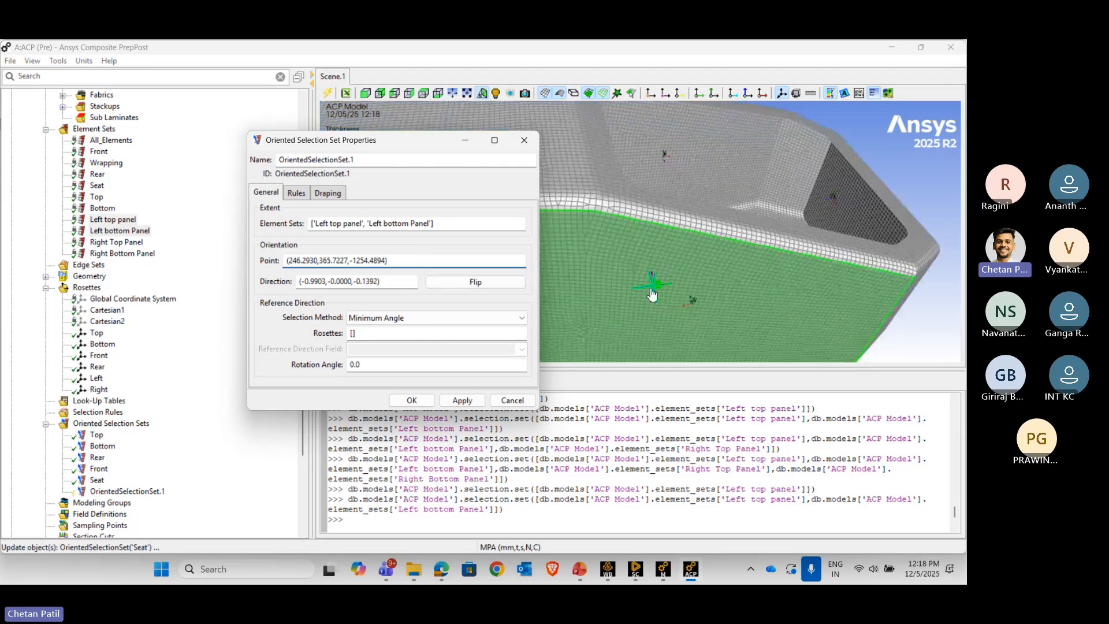
left_click(354, 334)
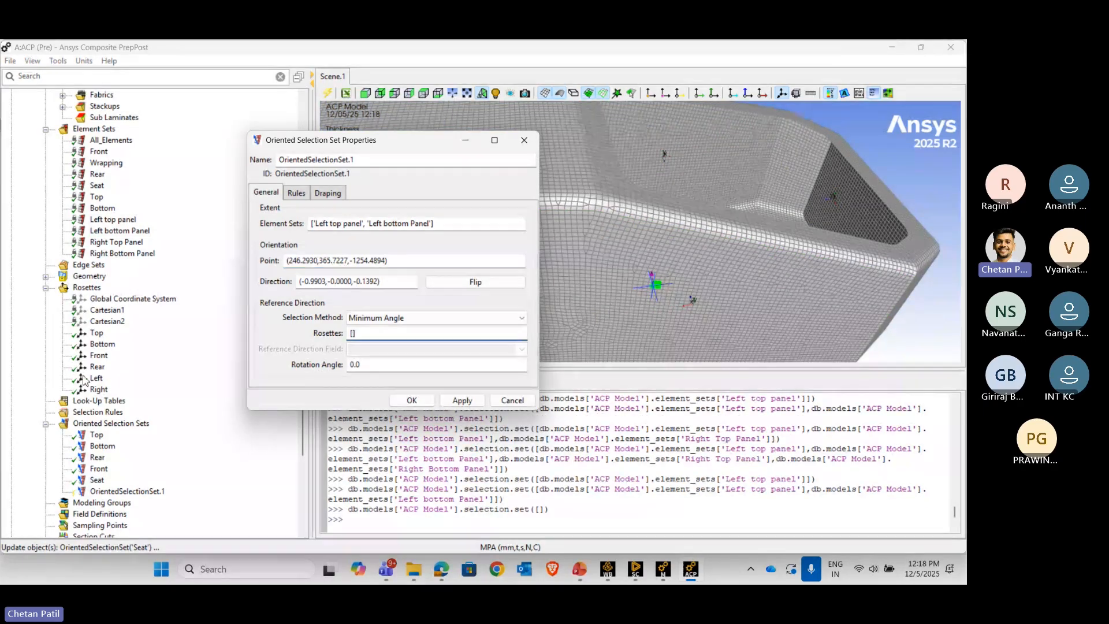
left_click(96, 378)
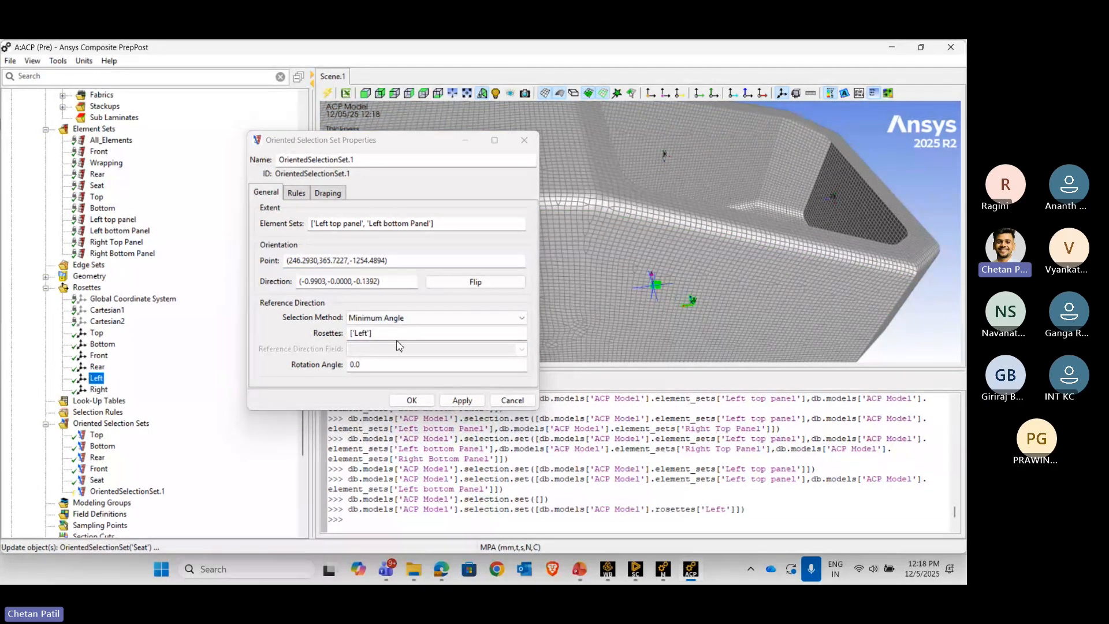
left_click(461, 401)
left_click(412, 401)
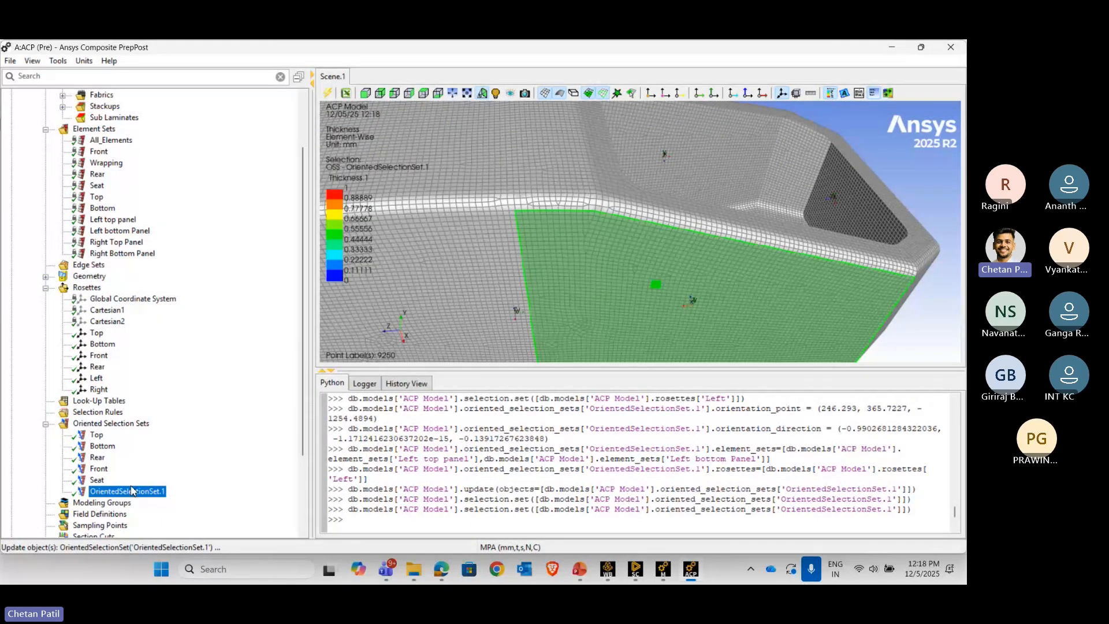
- Rename the oriented selection set for the left side panels as Left Panel
double_click(132, 491)
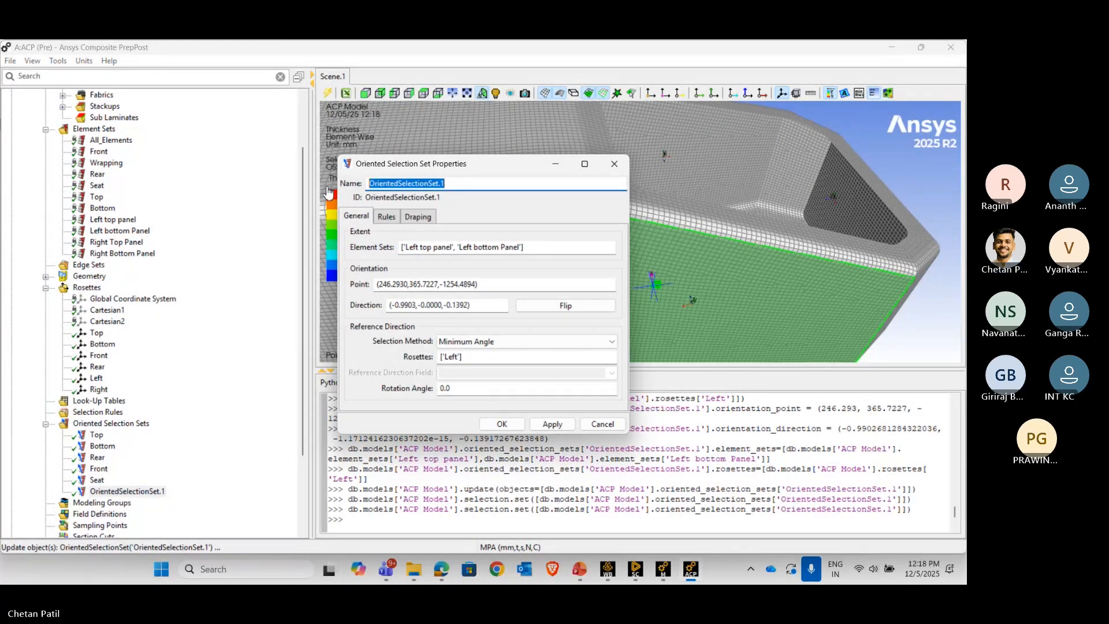
type("Left Panel")
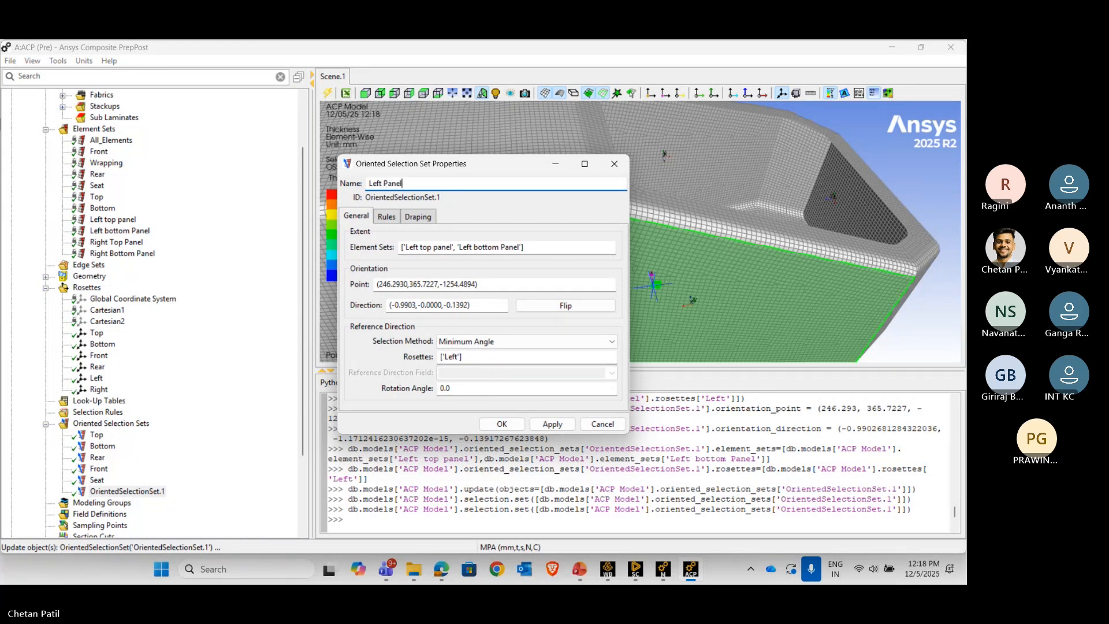
left_click(519, 424)
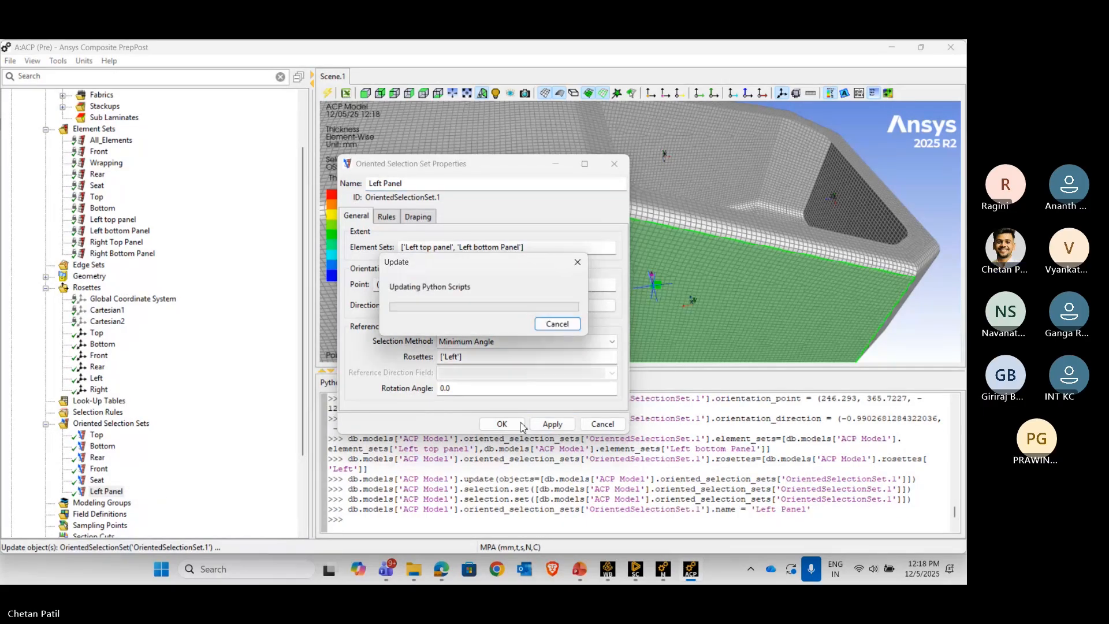
- Confirm the Left Panel set's properties and create a new oriented selection set named Right Panel
left_click(522, 424)
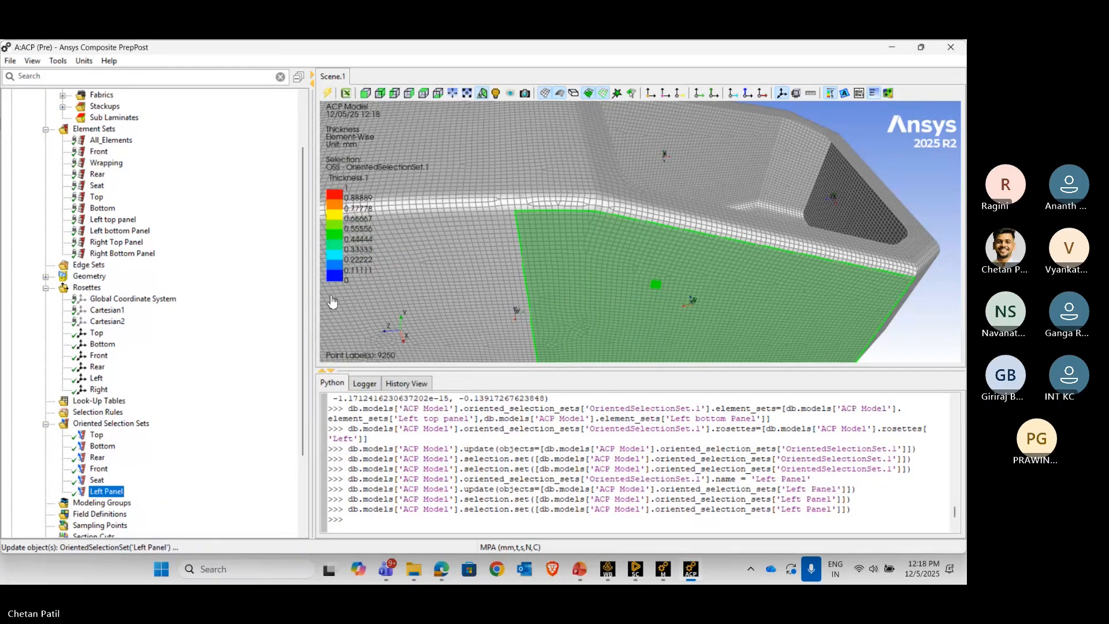
scroll(553, 224, "down", 3)
middle_click_drag(493, 249, 836, 247)
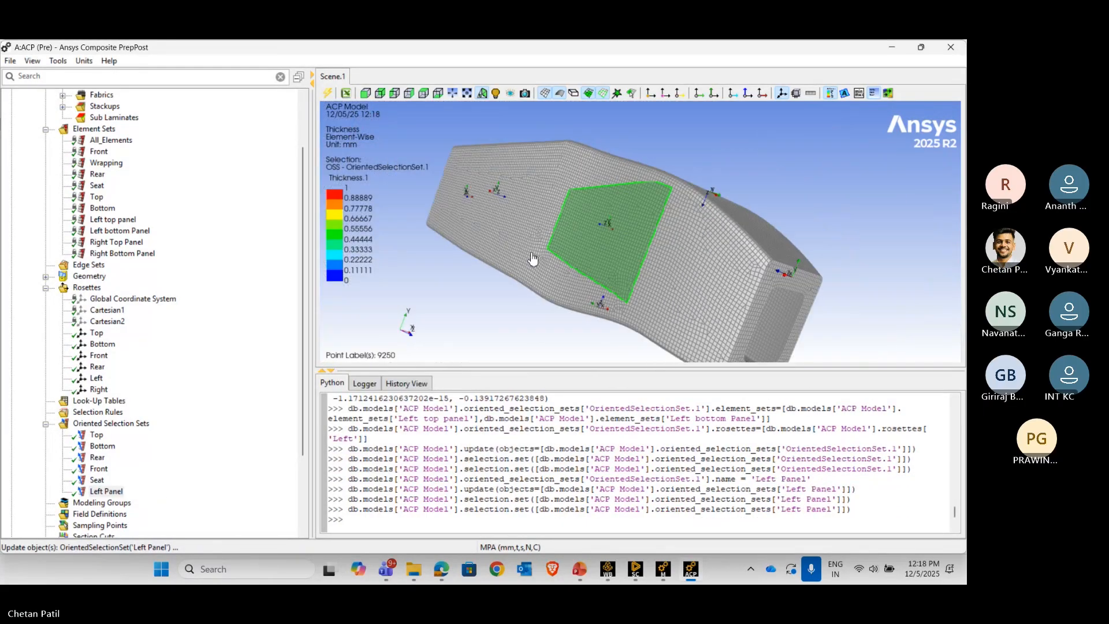
left_click(110, 423)
right_click(110, 423)
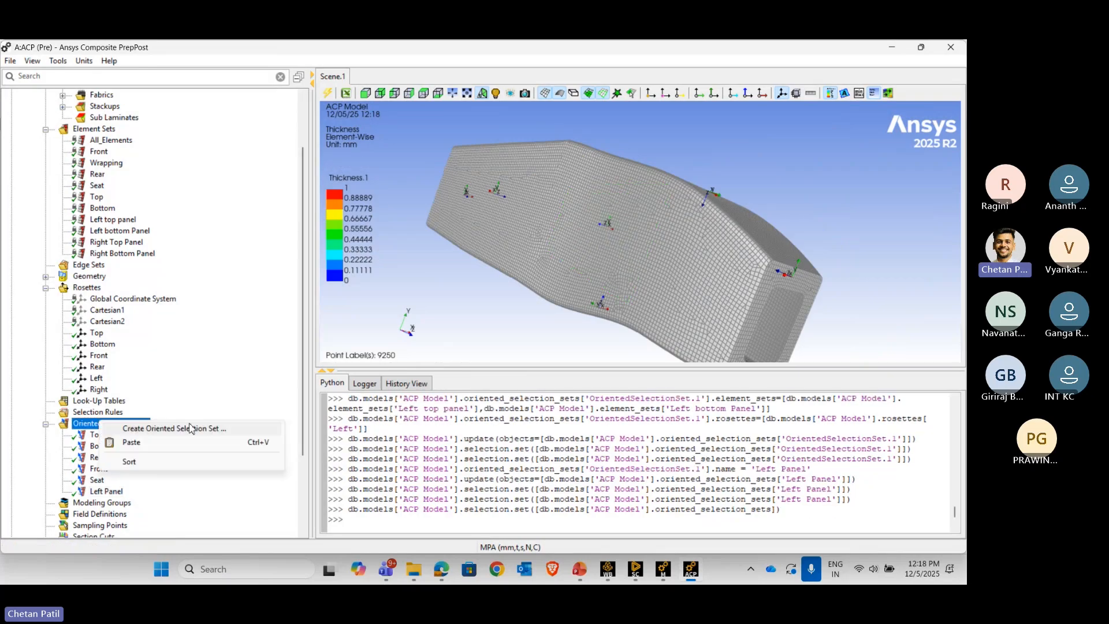
left_click(135, 429)
double_click(467, 190)
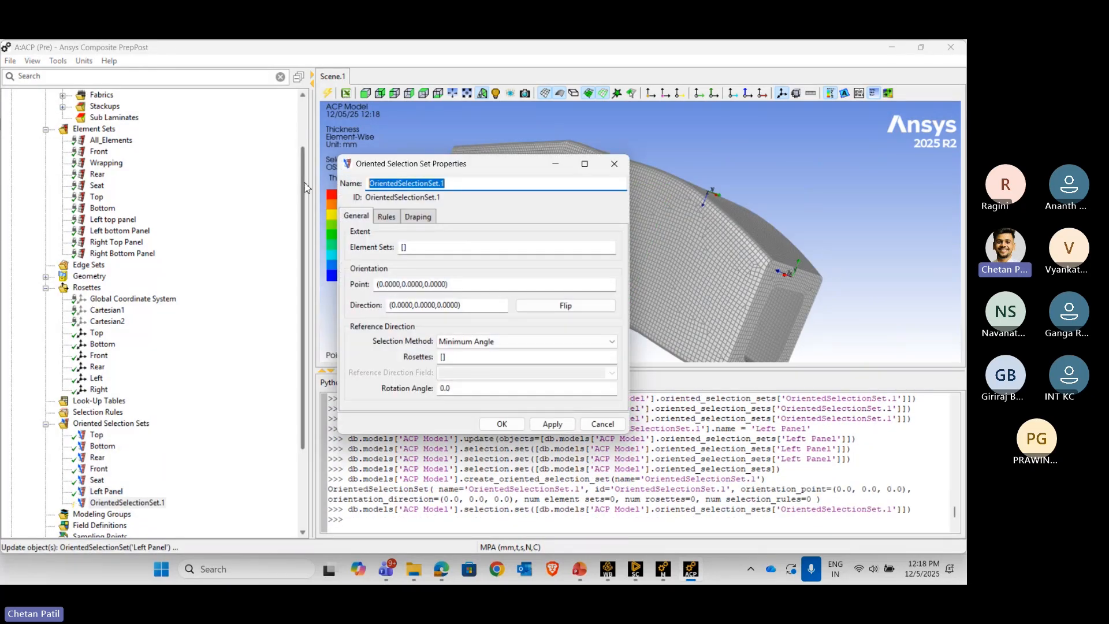
type("Right Panel")
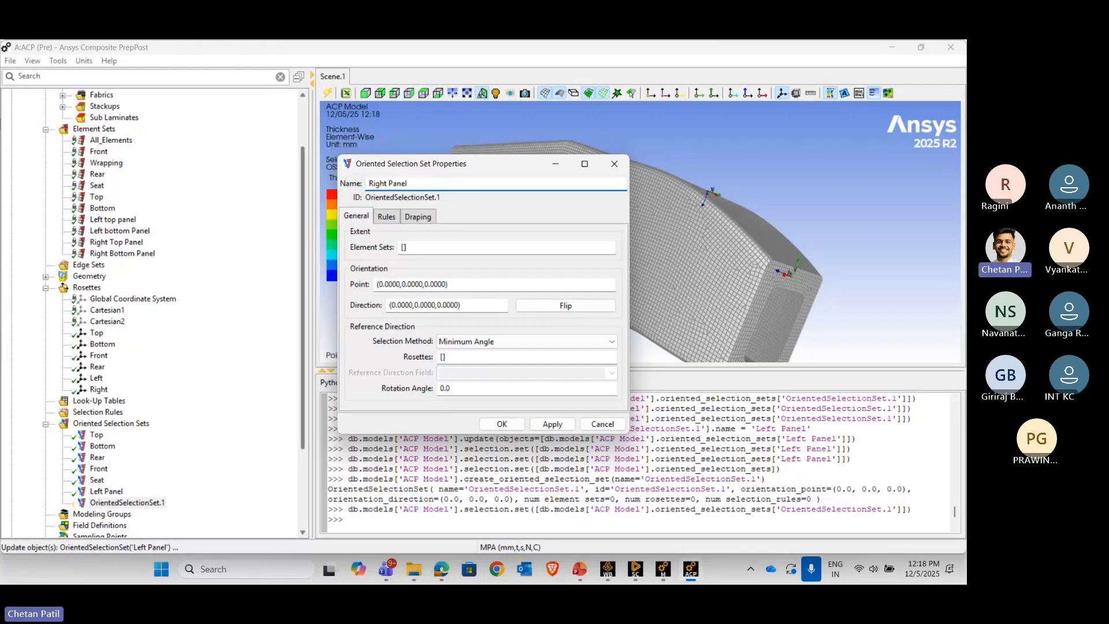
- Set the Right Panel set's extent to the Right Top Panel and Right Bottom Panel element sets
left_click(403, 247)
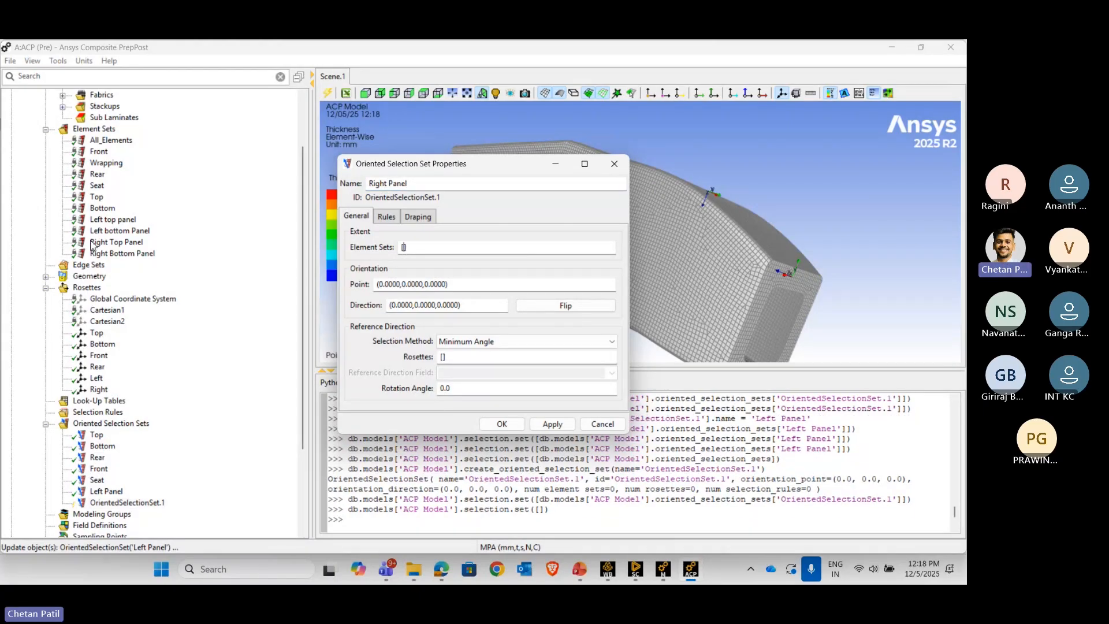
left_click(110, 243)
left_click(115, 254, "ctrl")
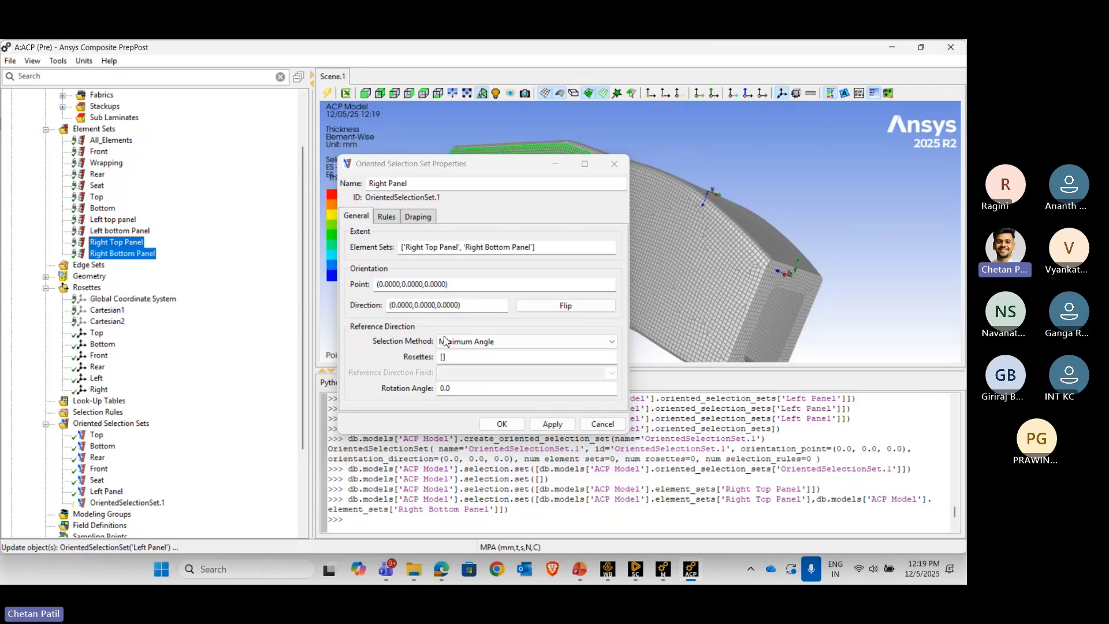
- Place the Right Panel set's orientation point at about (-245.8, 333.3, -1272.6) and flip its direction to (0.9903, 0, -0.1392)
left_click(462, 284)
scroll(666, 240, "down", 3)
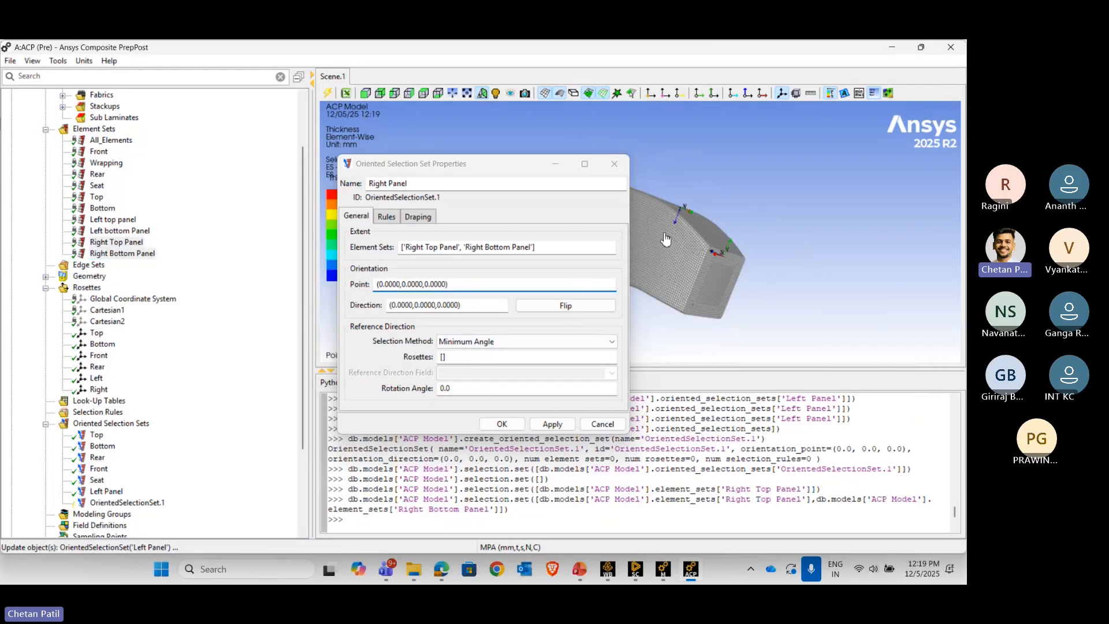
middle_click_drag(665, 238, 895, 249, "ctrl")
left_click(757, 221)
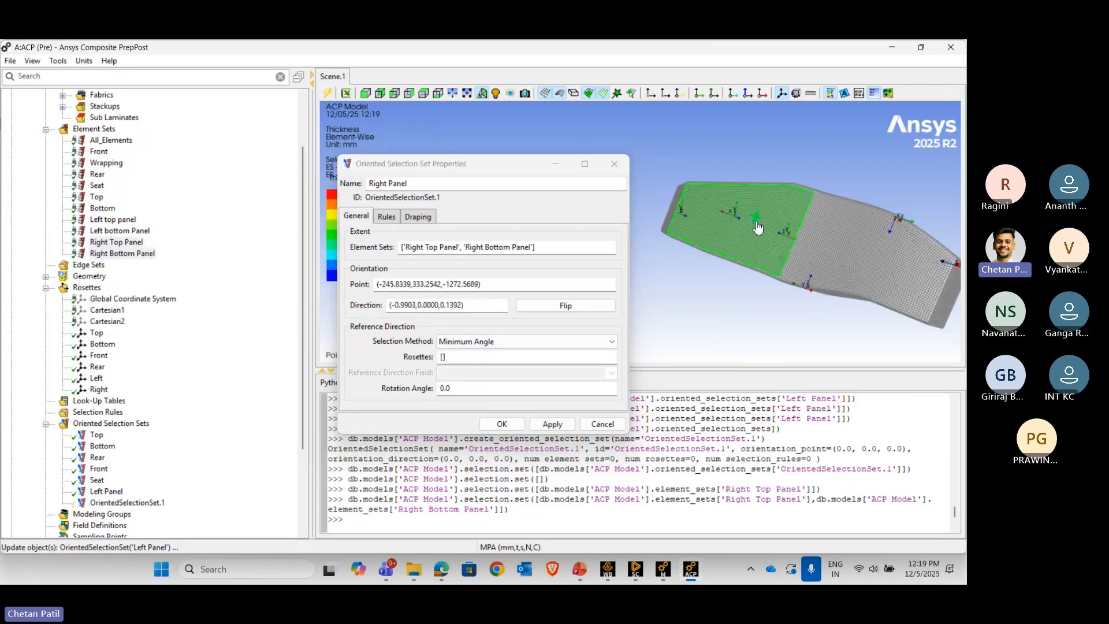
left_click(527, 307)
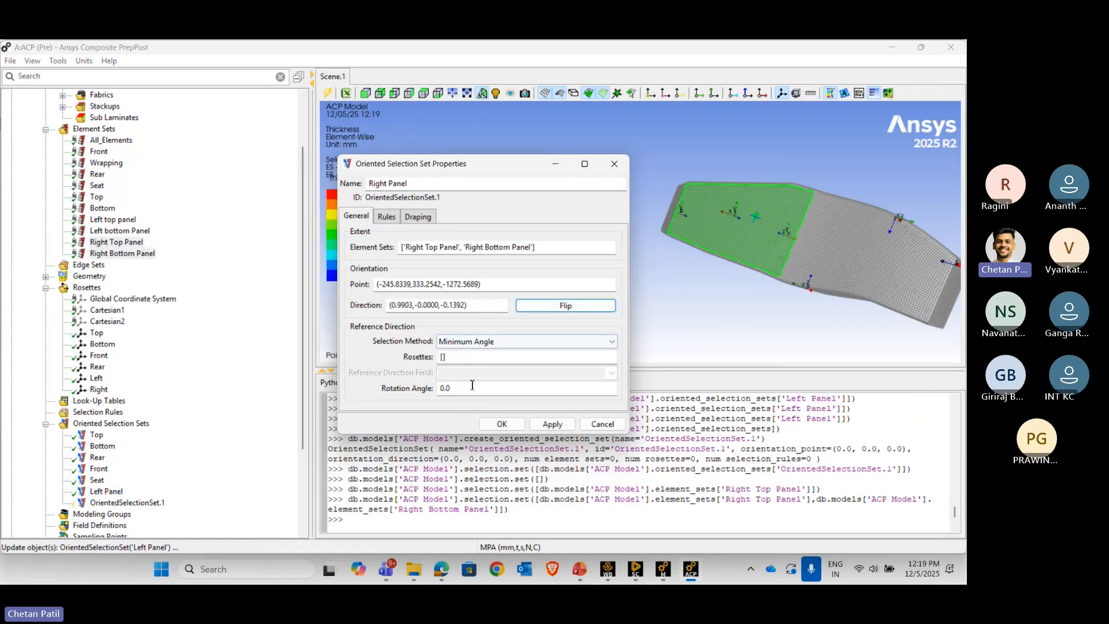
- Assign the Right rosette as the Right Panel set's reference direction, then apply and close its properties
left_click(443, 358)
left_click(98, 389)
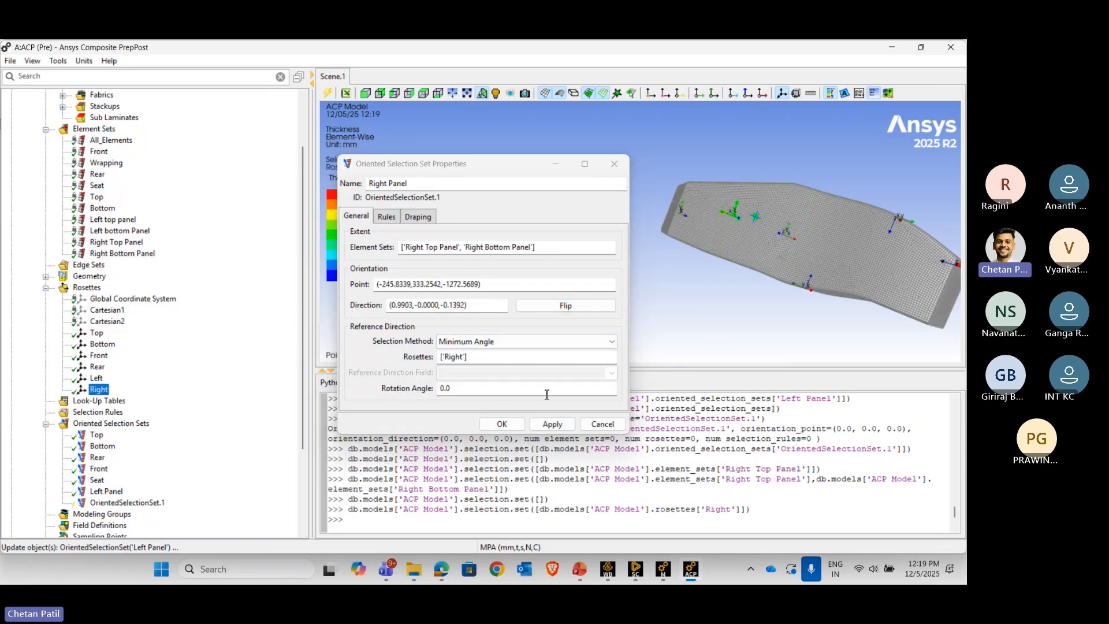
left_click(552, 424)
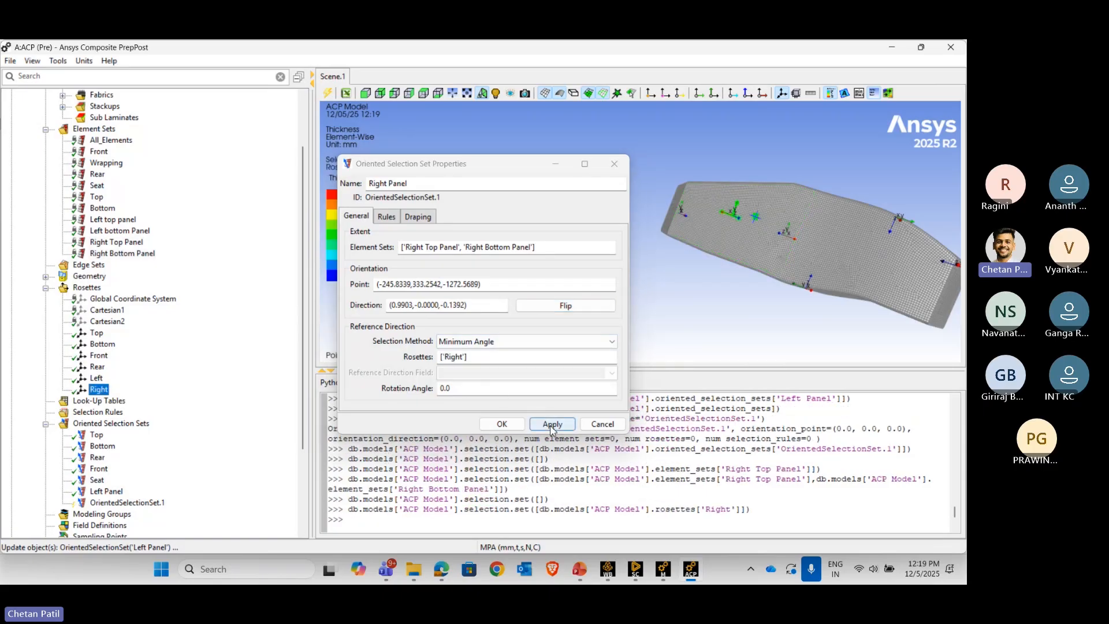
left_click(510, 427)
- Create another oriented selection set with the Wrapping element set as its extent
right_click(121, 428)
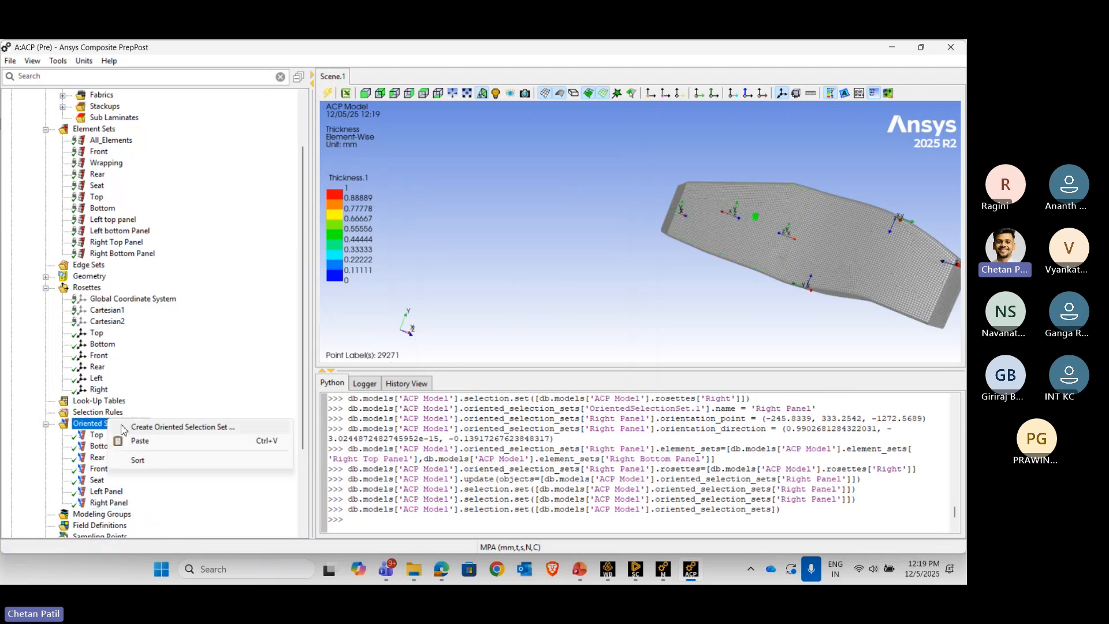
left_click(204, 430)
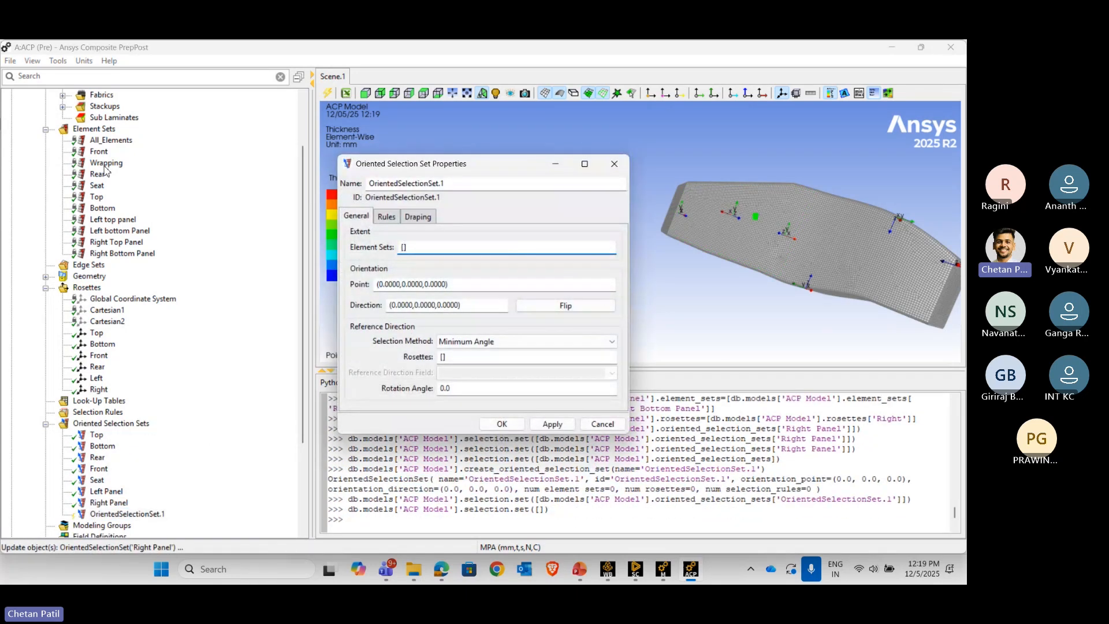
left_click(105, 162)
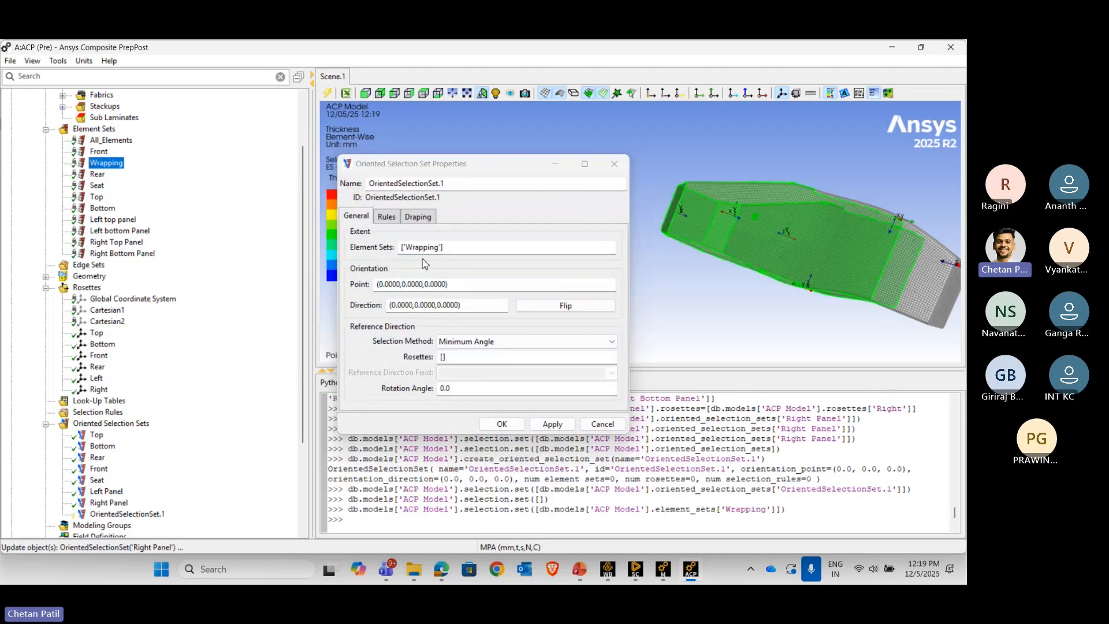
- Place the wrapping set's orientation point at about (-308.9, 225.8, -1721.2) and flip its direction to (0.9903, 0, -0.1392)
left_click(484, 289)
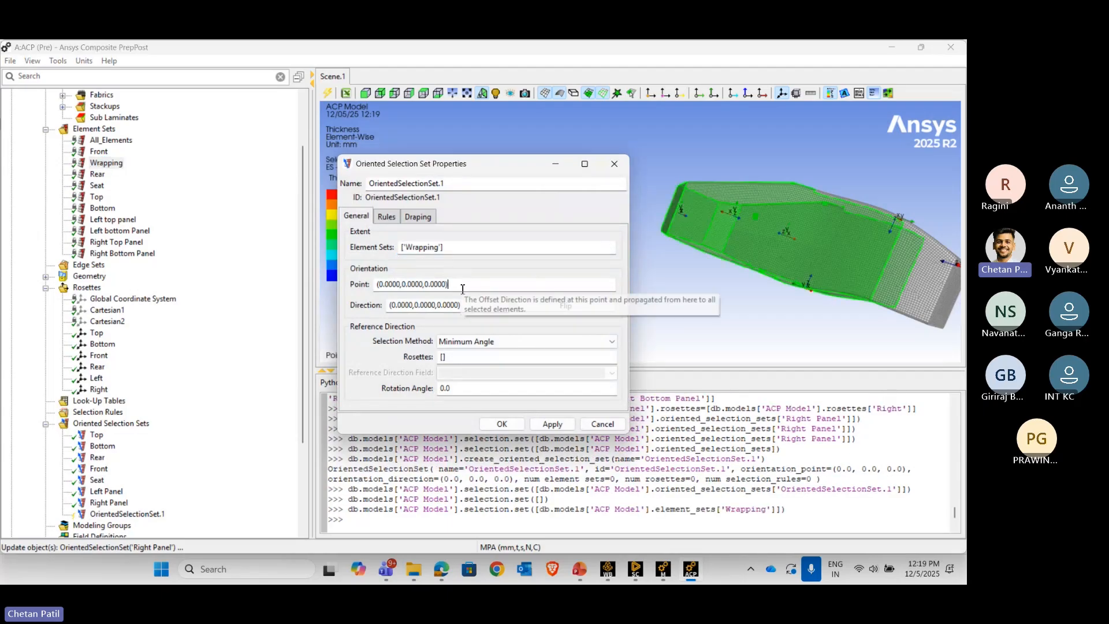
left_click(695, 230)
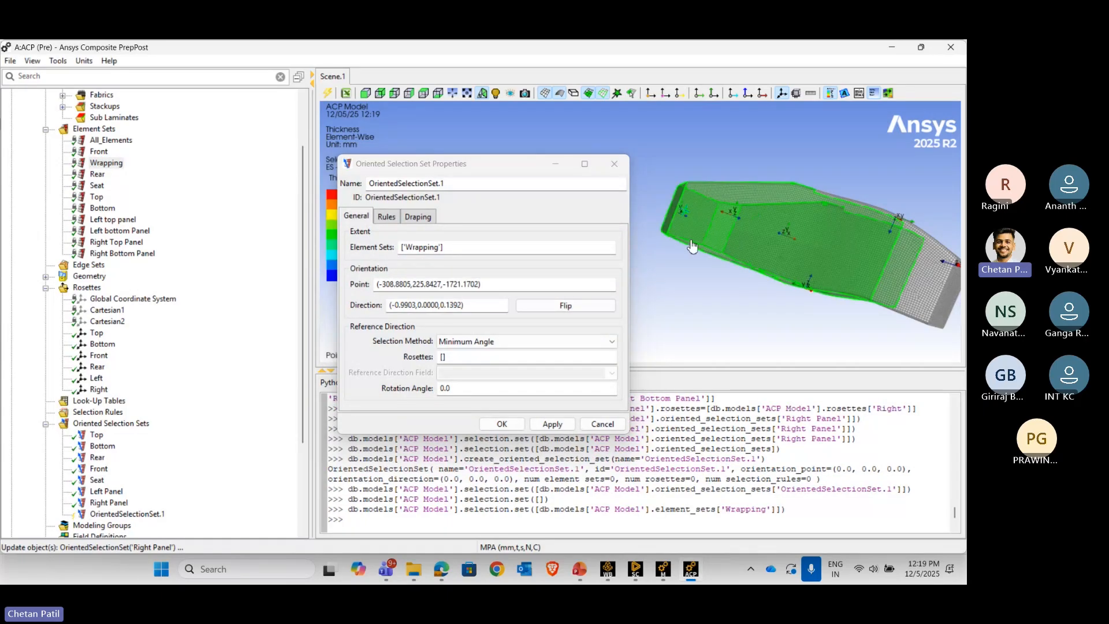
scroll(682, 247, "up", 5)
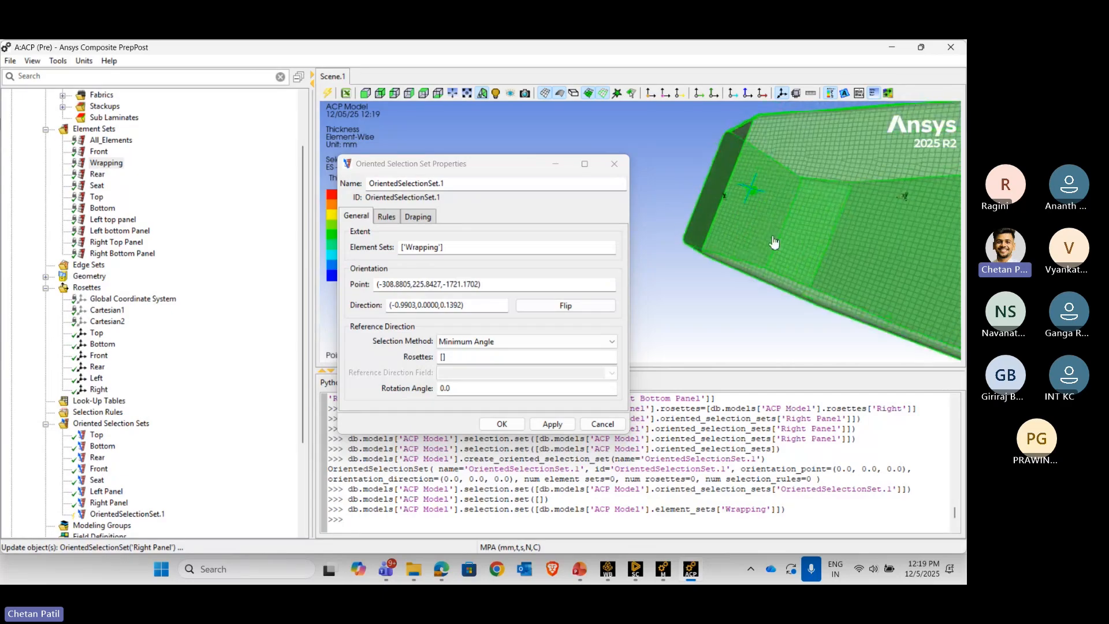
left_click(565, 306)
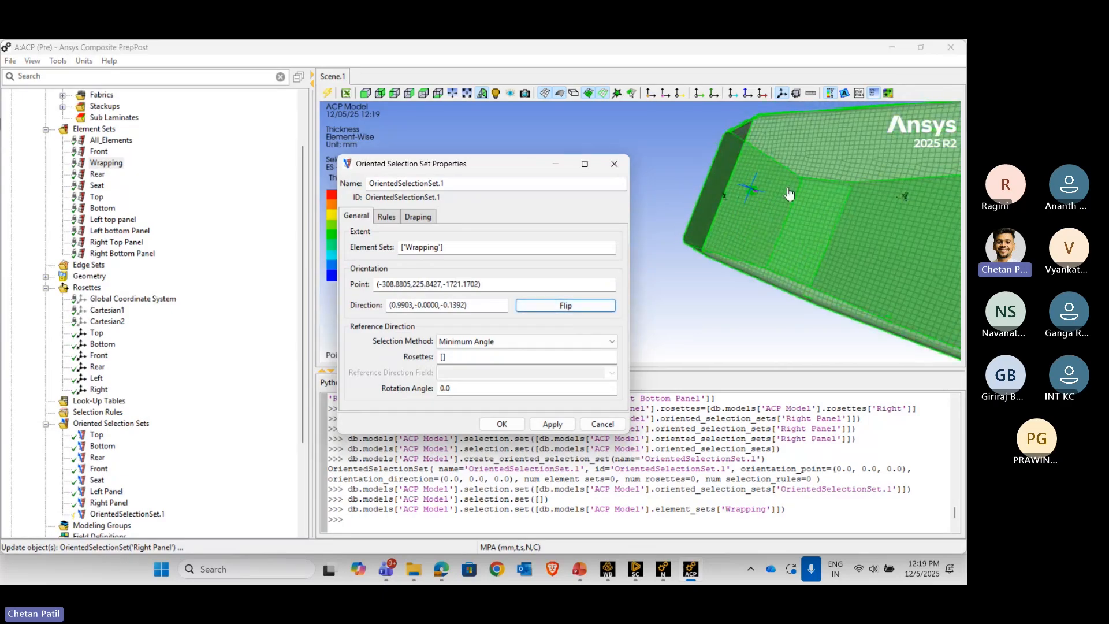
scroll(789, 194, "down", 4)
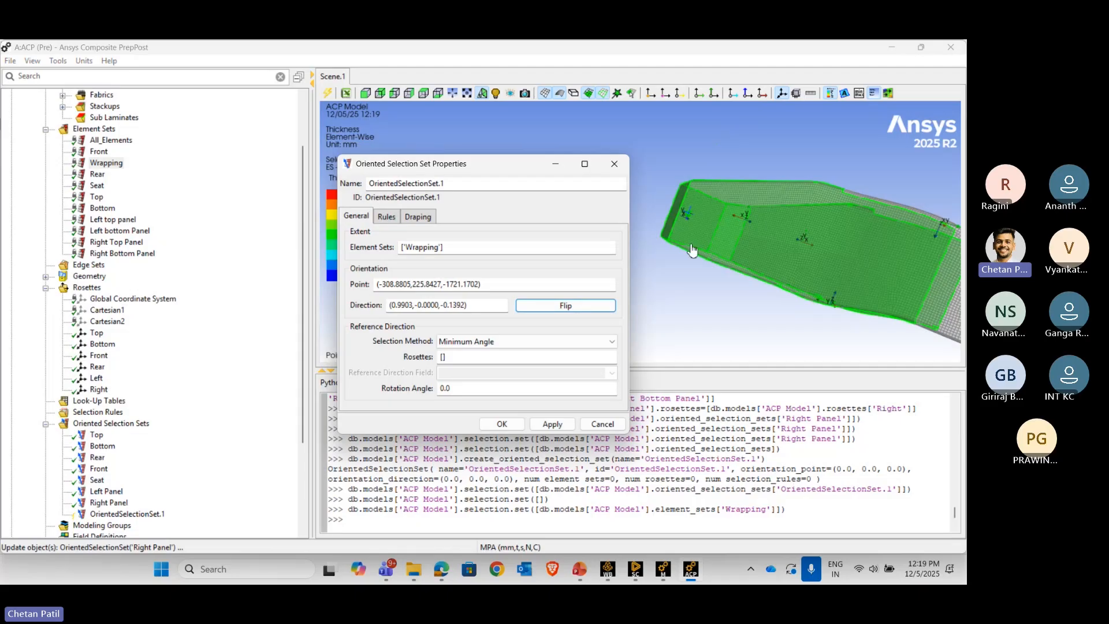
left_click_drag(815, 230, 731, 174)
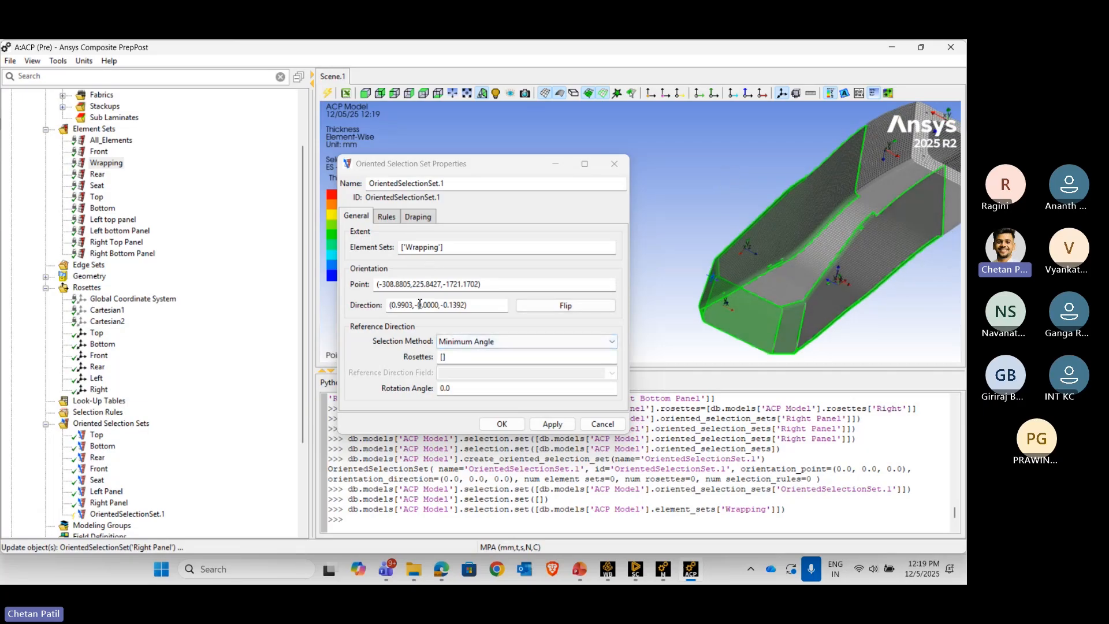
- Assign the Top, Bottom, Rear, Left and Right rosettes to the wrapping set's reference direction, then apply and close its properties
left_click(443, 358)
left_click(443, 358)
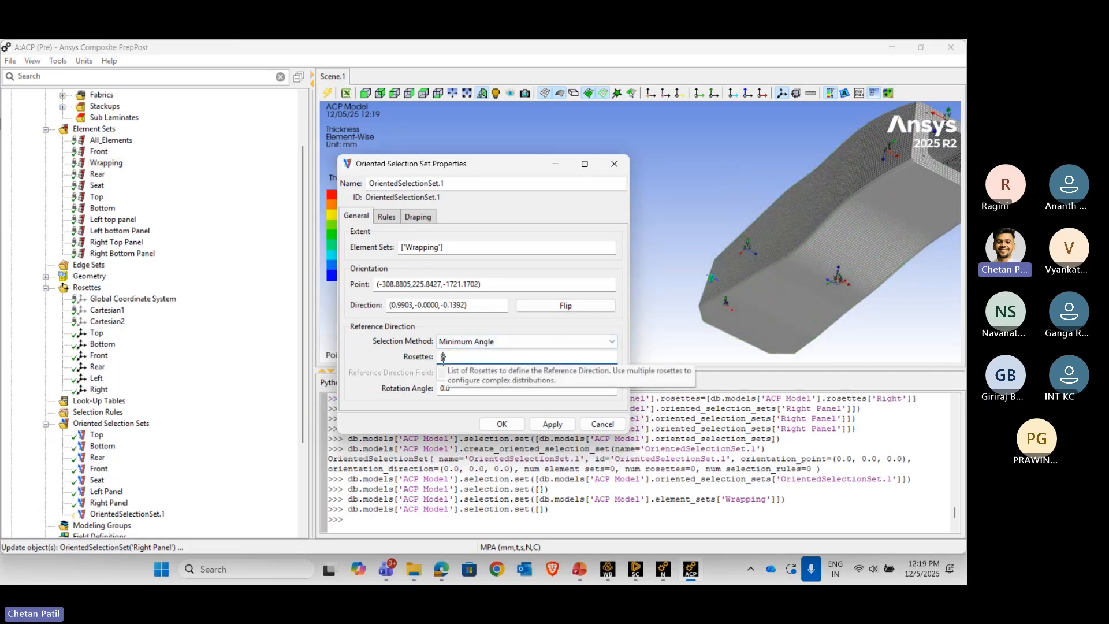
left_click(100, 345)
left_click(99, 357, "ctrl")
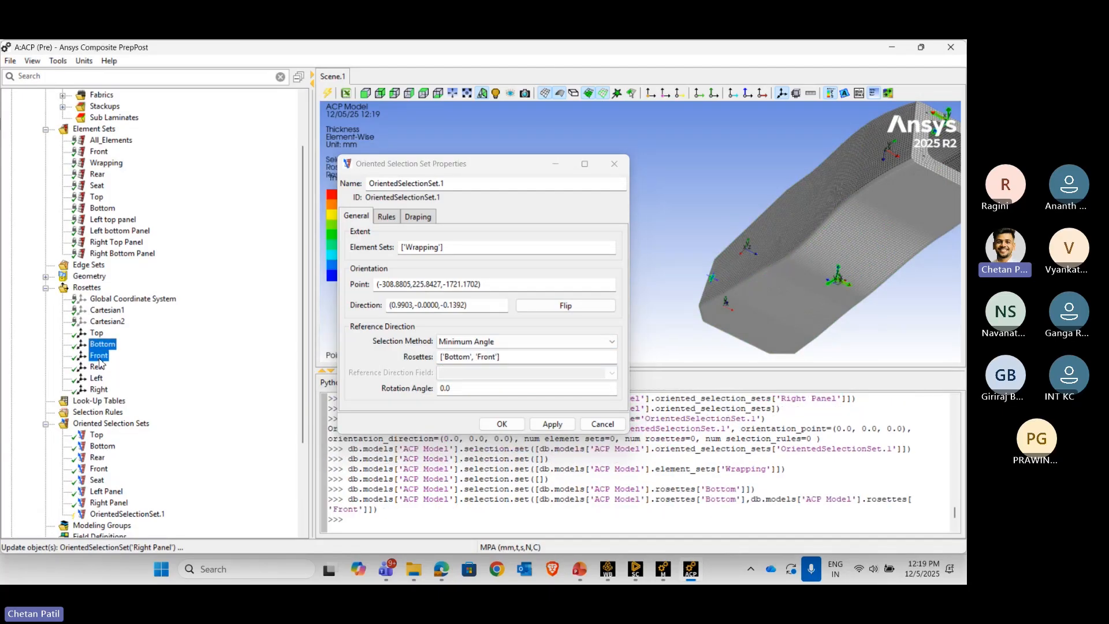
left_click(101, 345)
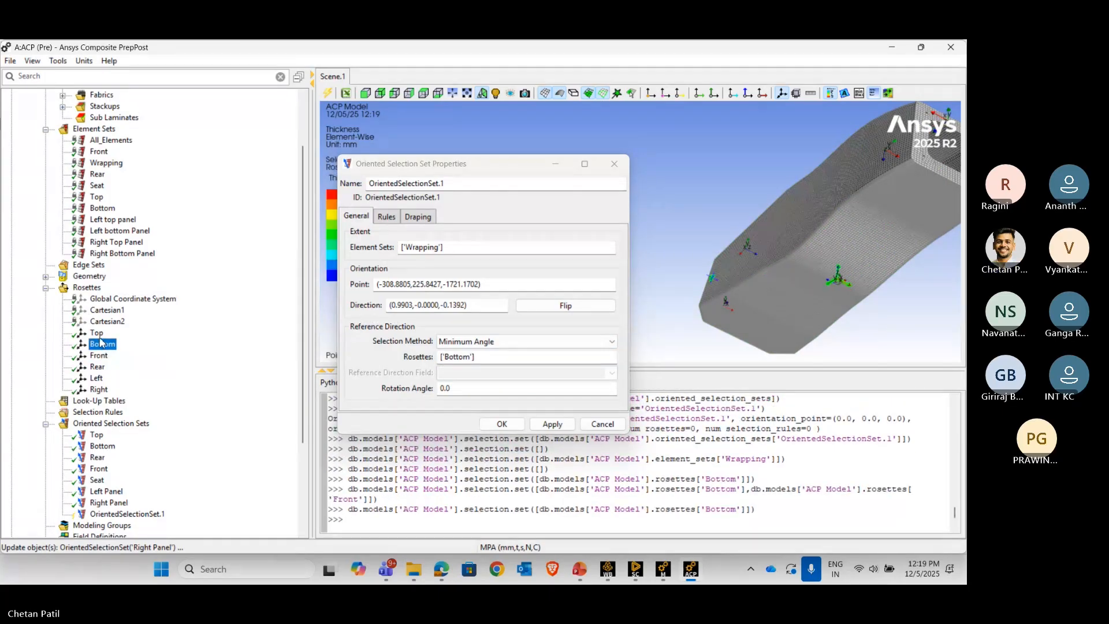
left_click(98, 335, "ctrl")
left_click(99, 368, "ctrl")
left_click(96, 378, "ctrl")
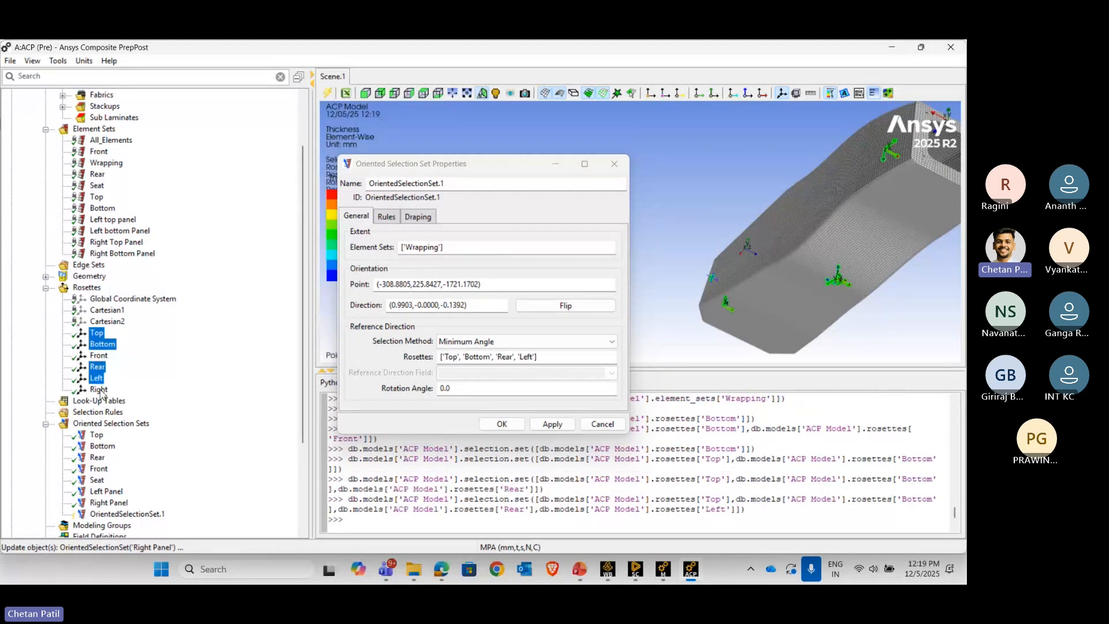
left_click(99, 390, "ctrl")
scroll(820, 243, "down", 6)
middle_click_drag(820, 242, 643, 310)
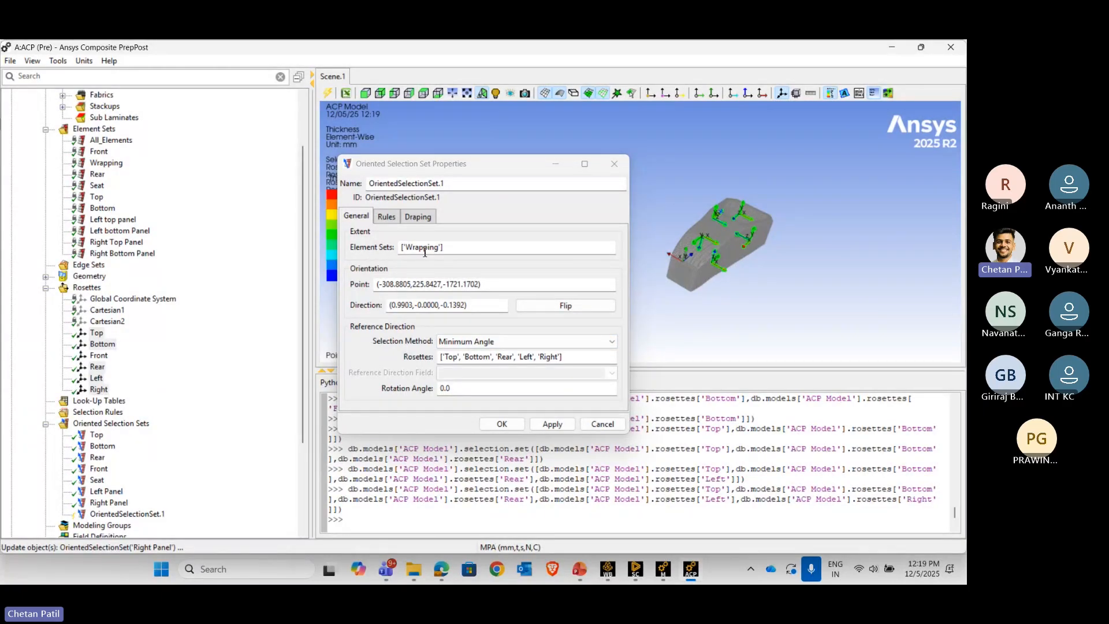
left_click(531, 424)
left_click(521, 424)
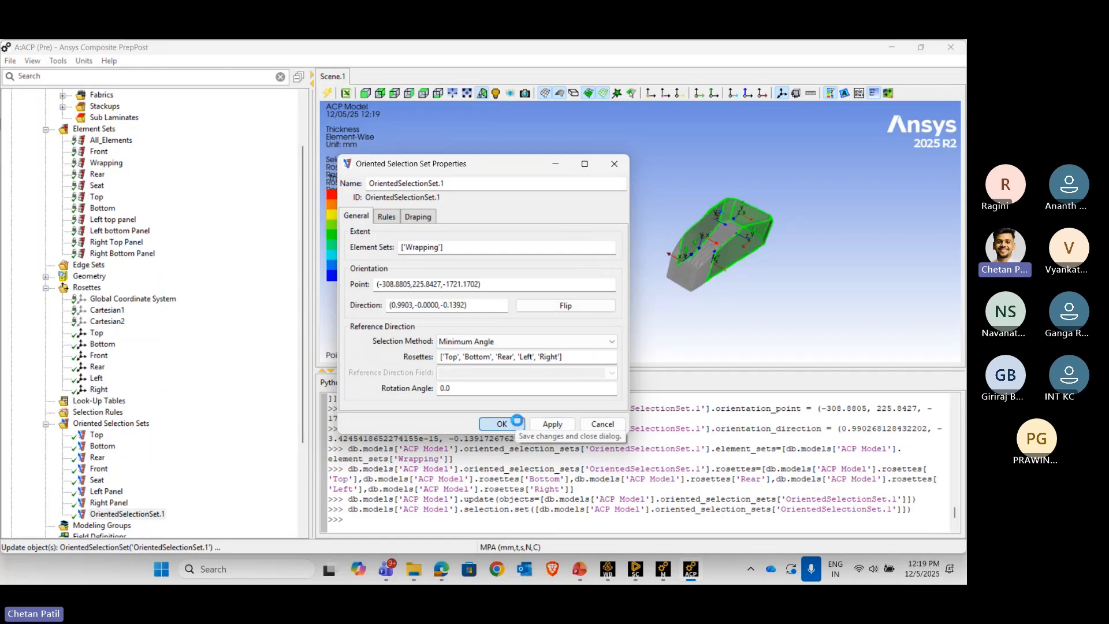
scroll(60, 388, "down", 3)
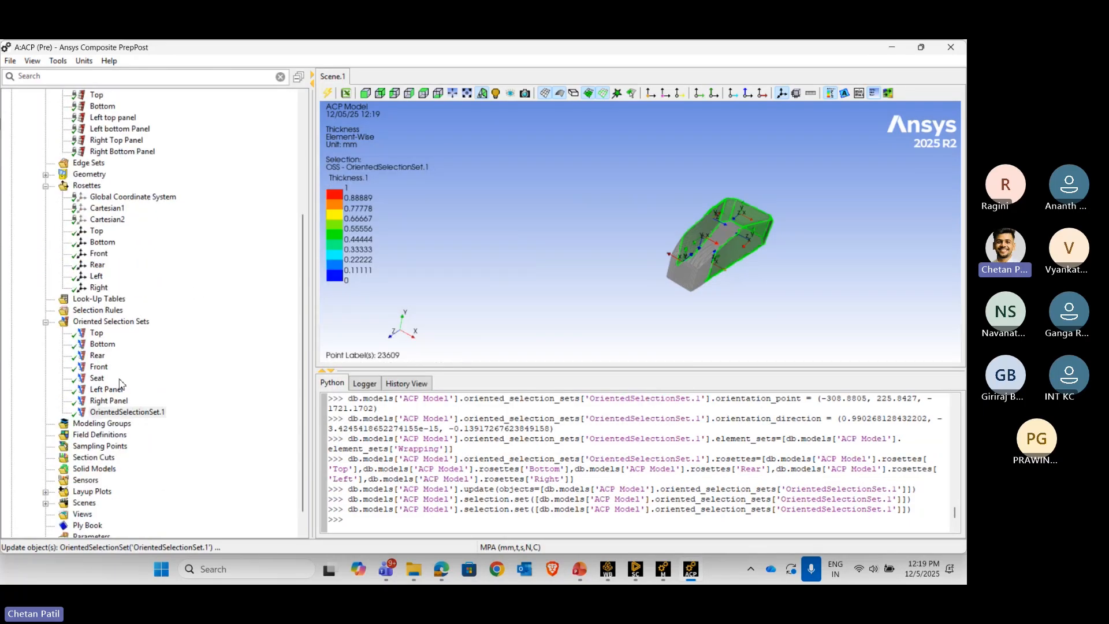
scroll(722, 256, "up", 3)
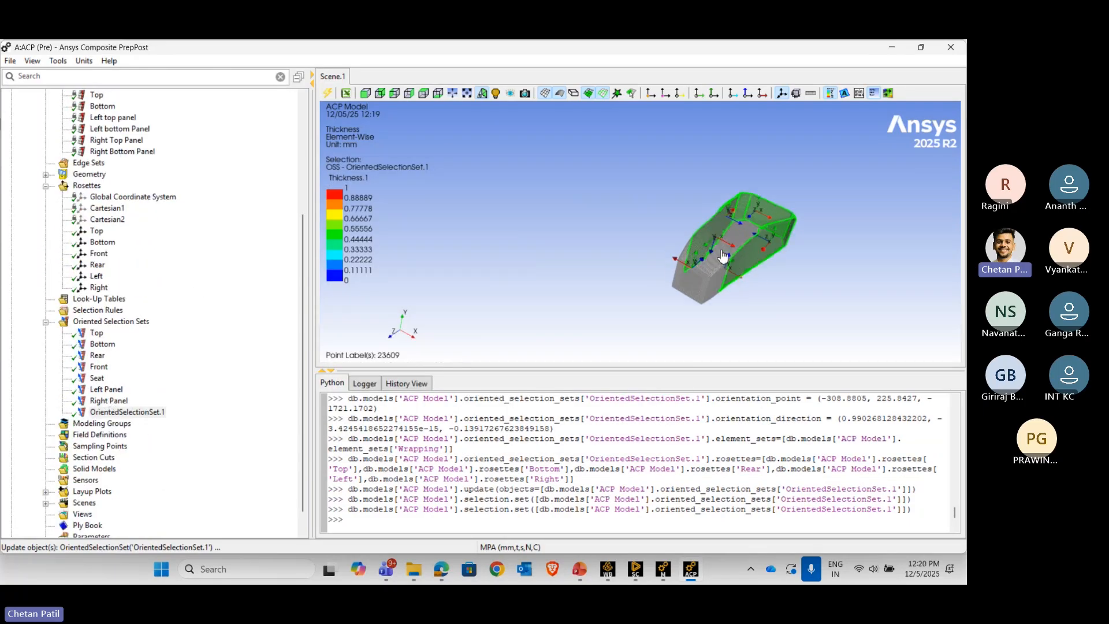
left_click_drag(722, 256, 663, 227)
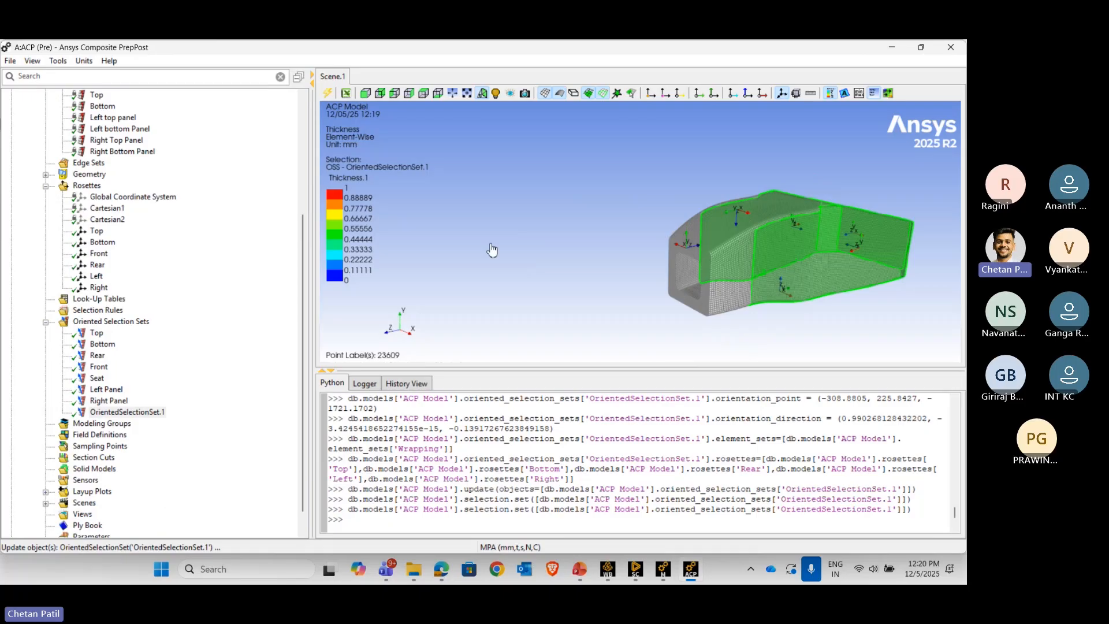
left_click(108, 322)
scroll(649, 249, "up", 1)
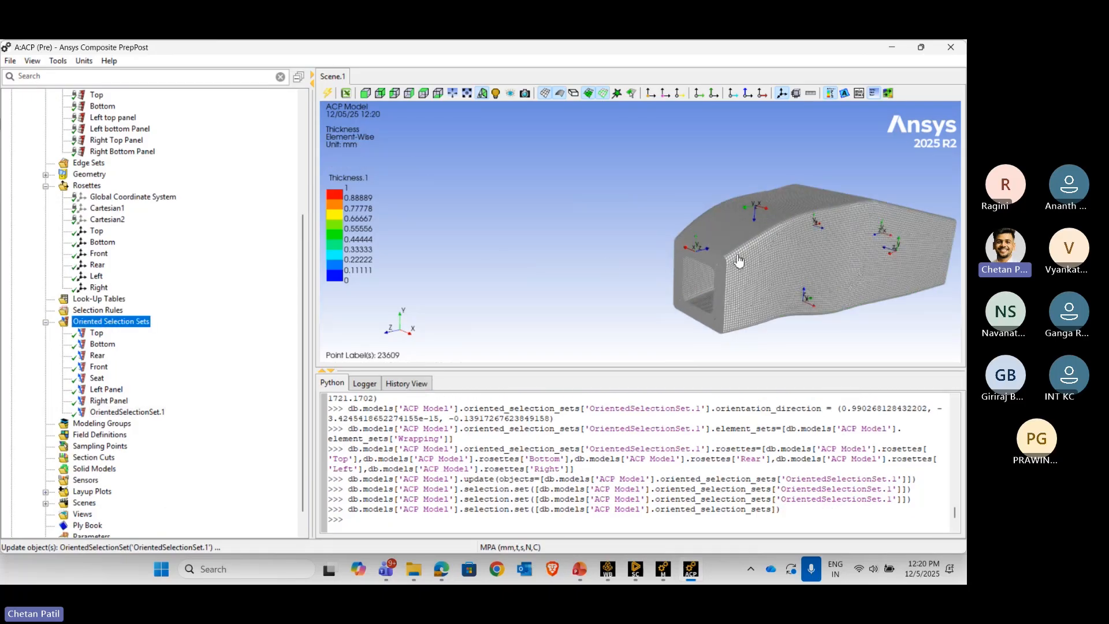
middle_click_drag(738, 261, 614, 230)
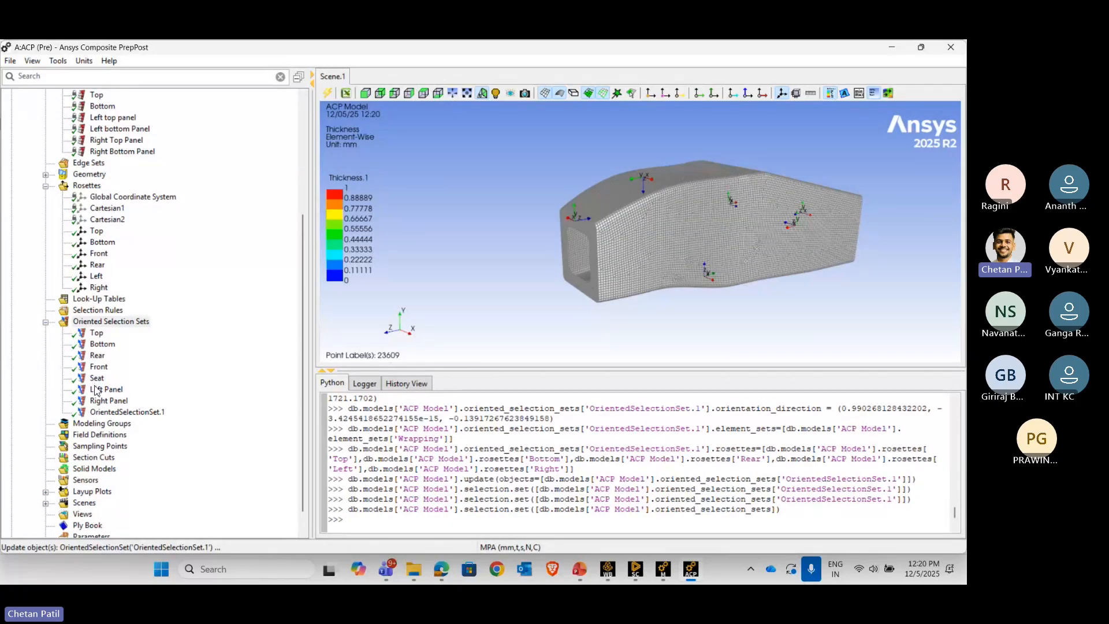
- Create a modeling group named Top, then apply and close its properties
left_click(93, 423)
right_click(106, 427)
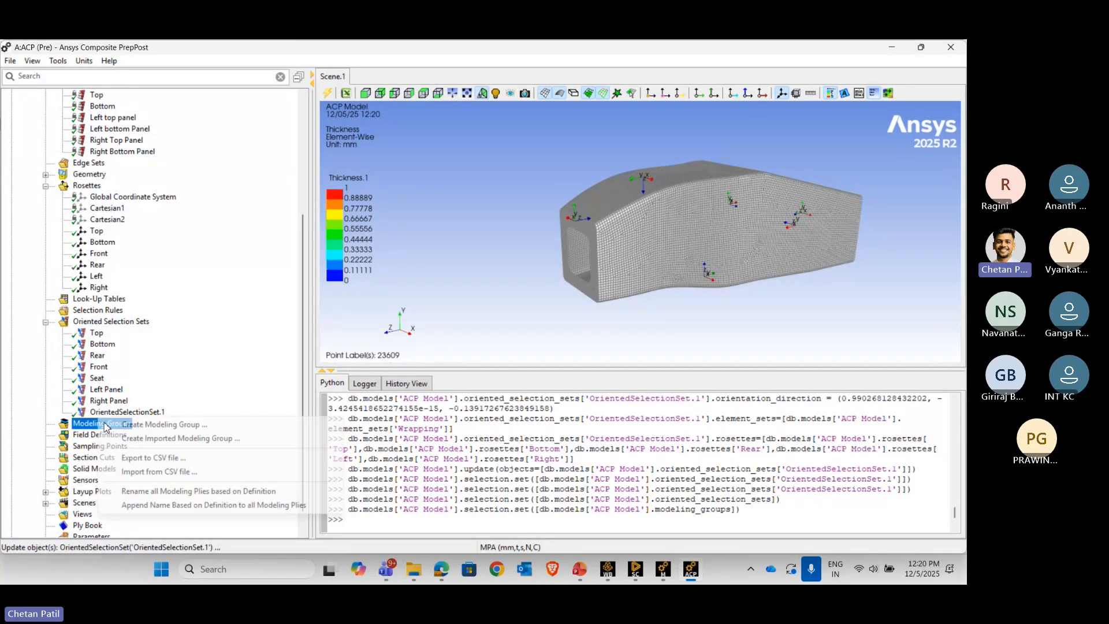
left_click(167, 425)
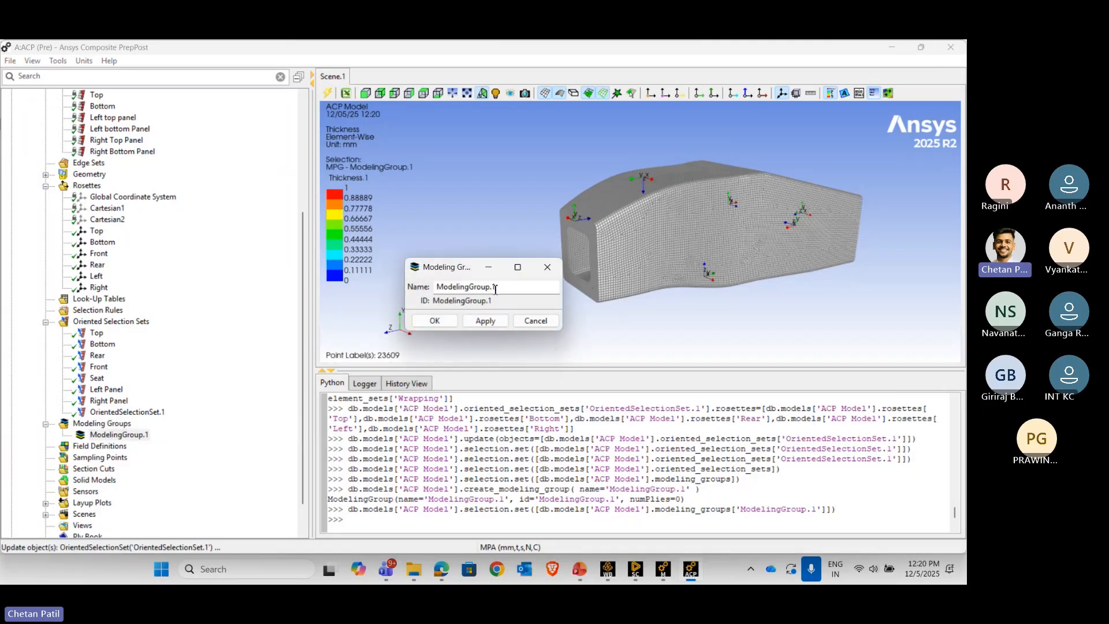
left_click_drag(503, 290, 401, 287)
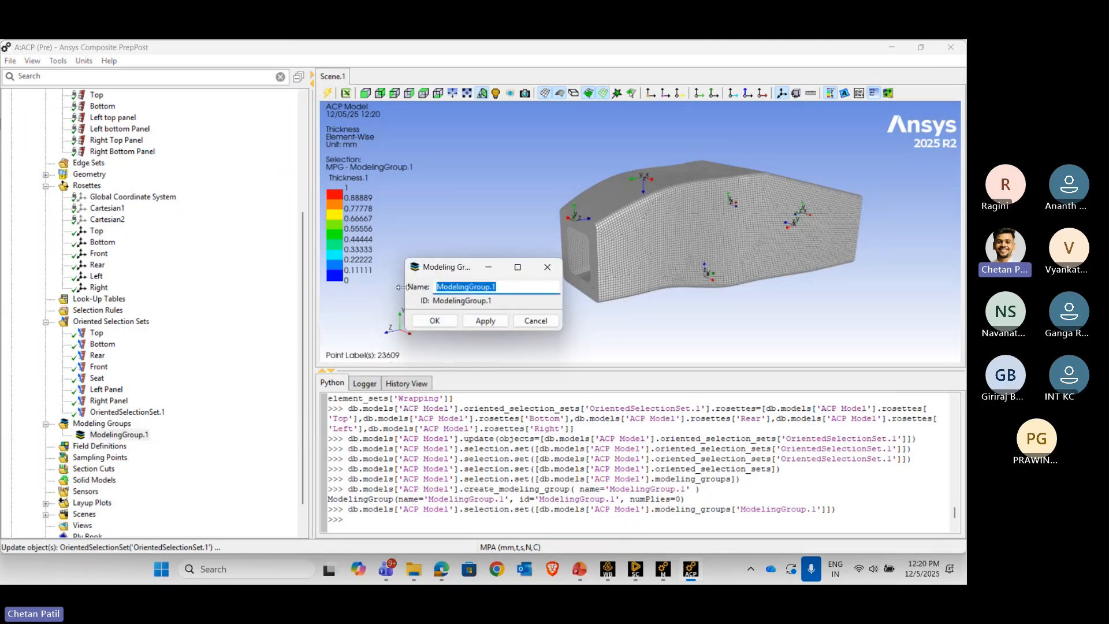
type("Top")
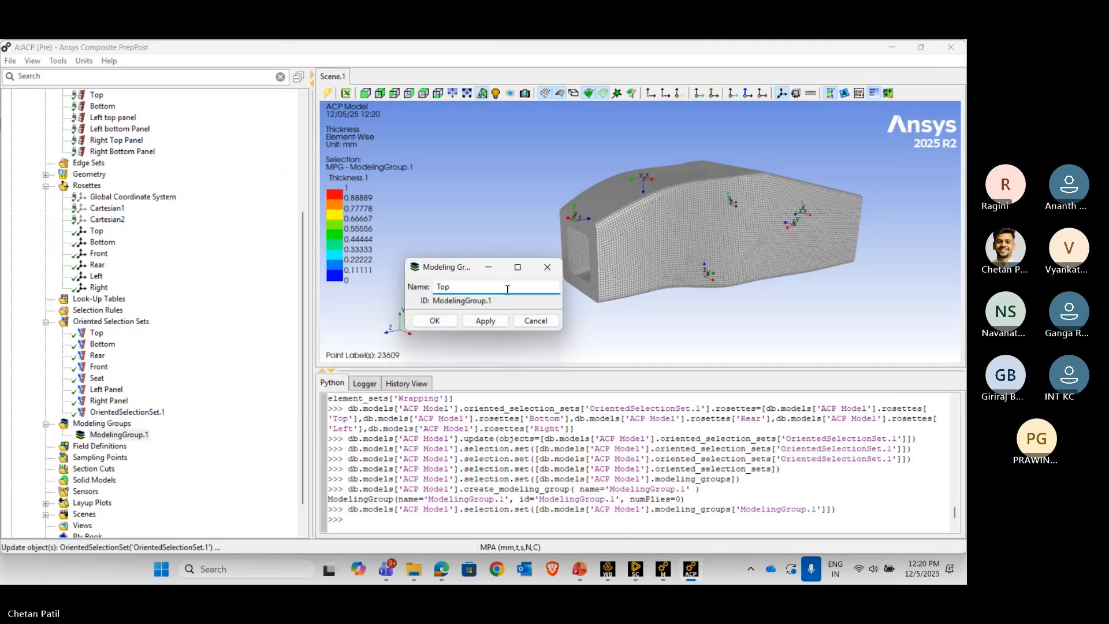
left_click(485, 321)
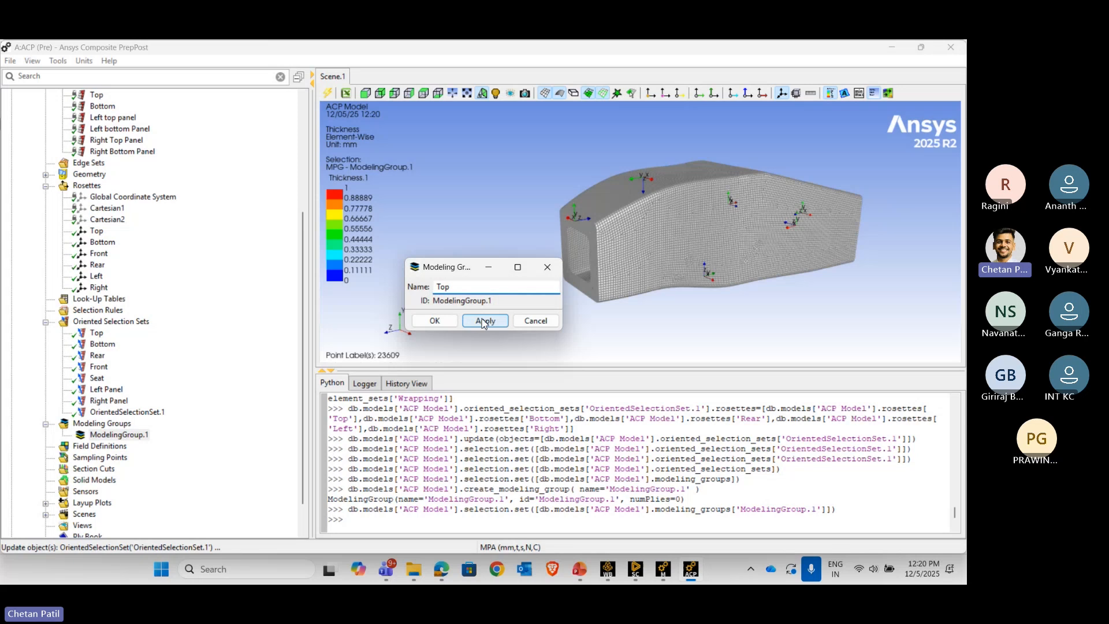
right_click(95, 434)
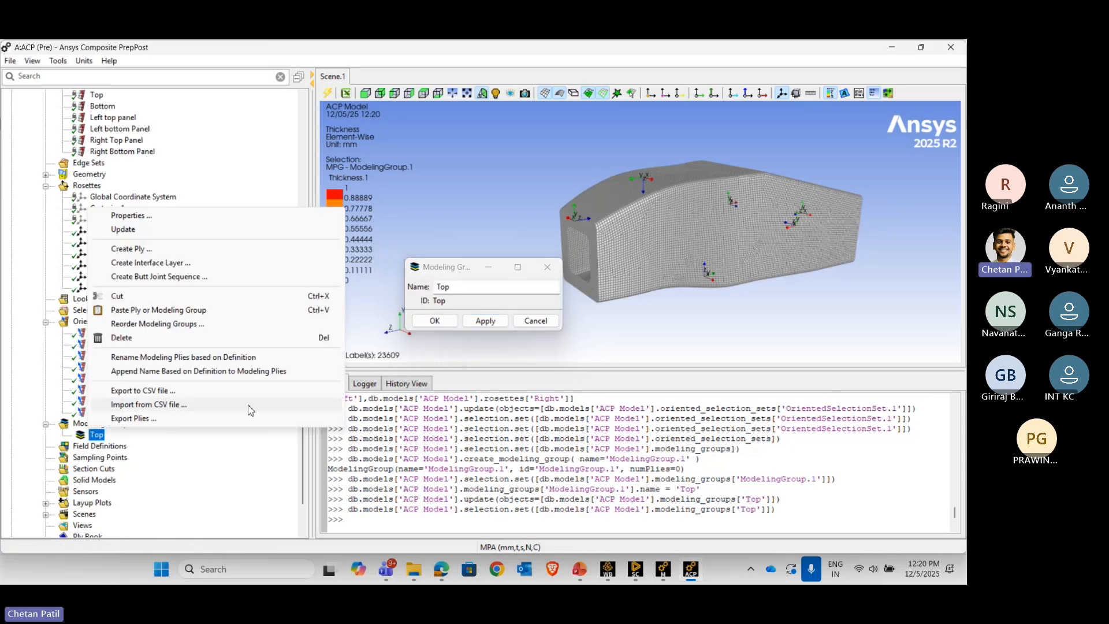
left_click(439, 322)
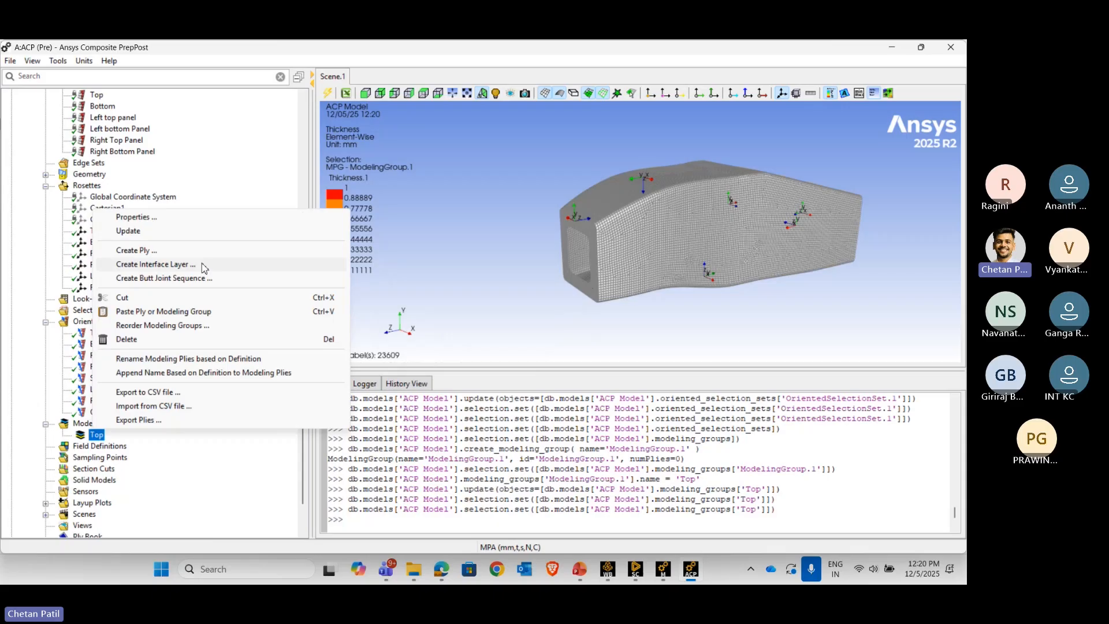
- Create a ply in the Top modeling group using the Top oriented selection set, Structural Stackup material and 2 layers, and apply it
left_click(202, 252)
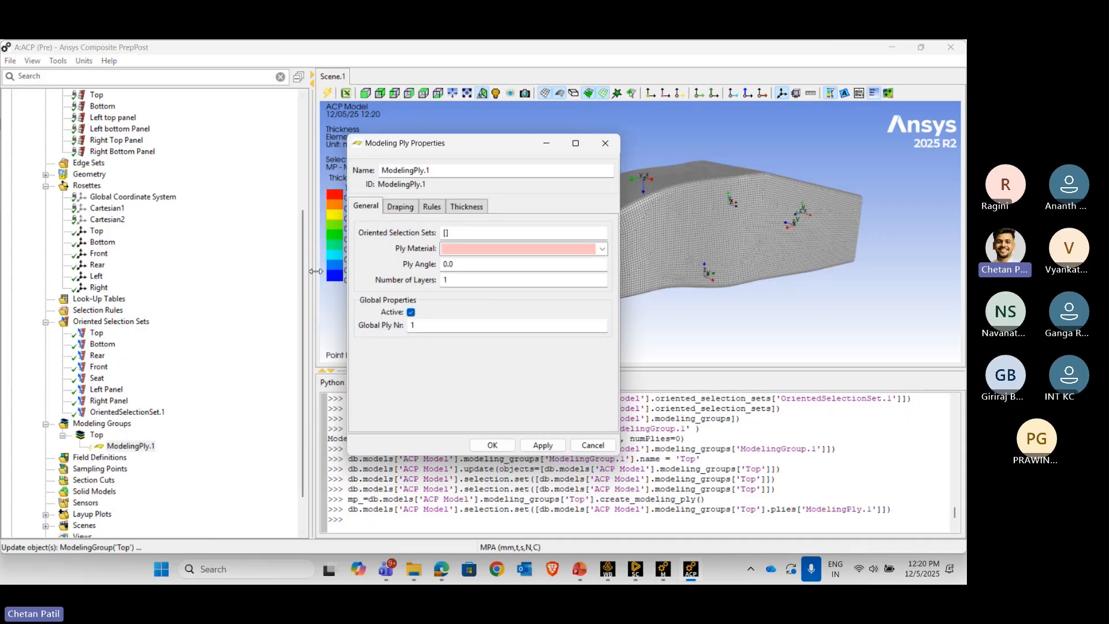
left_click(451, 233)
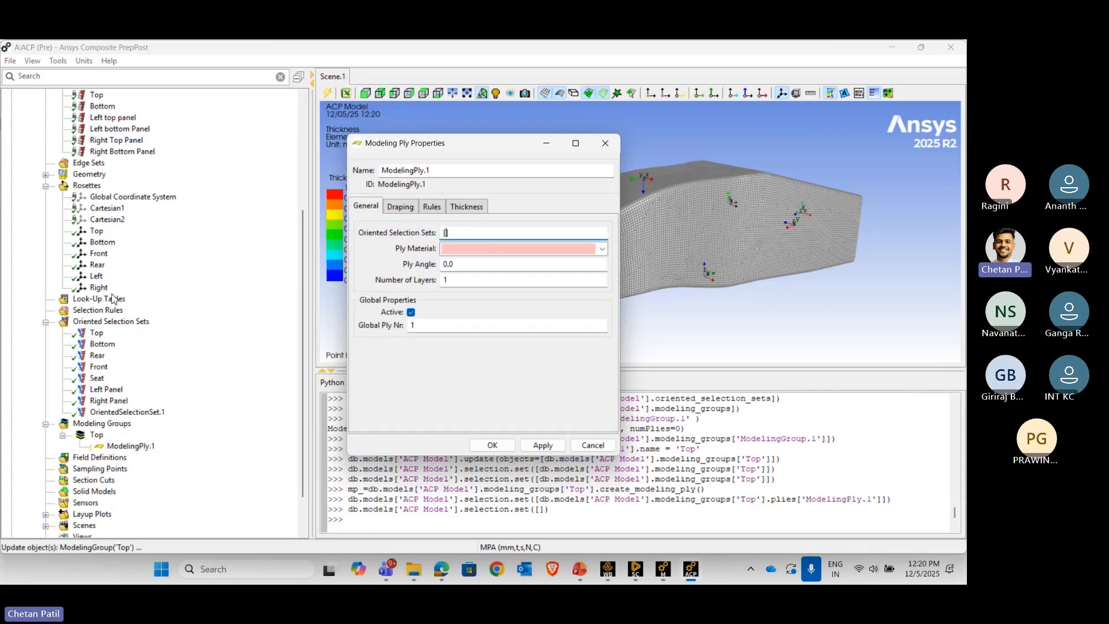
left_click(97, 333)
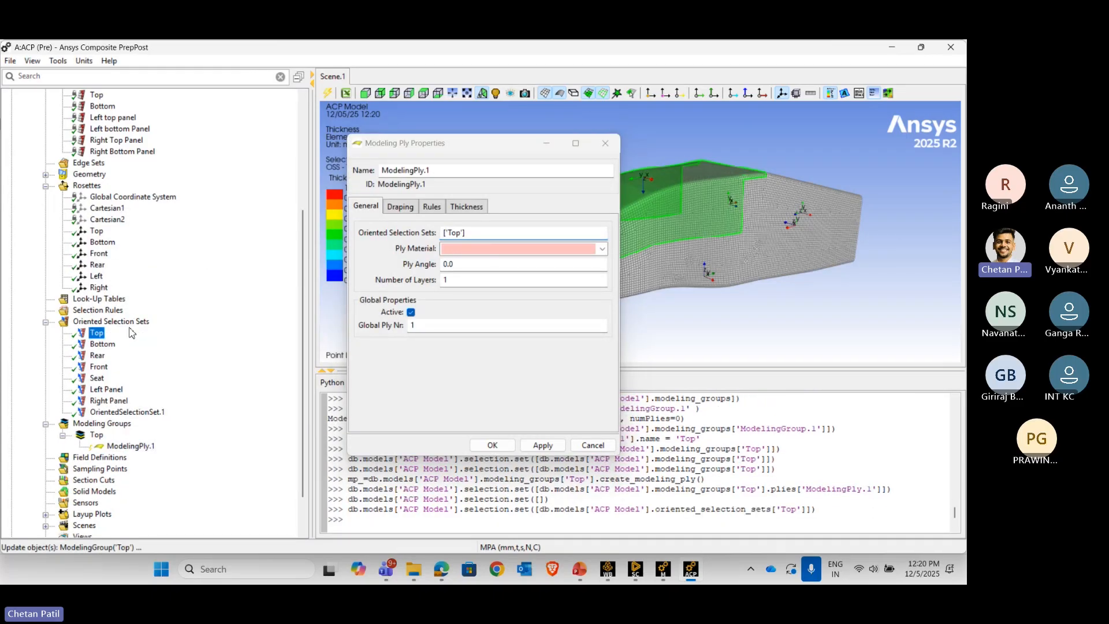
left_click(602, 249)
left_click(512, 272)
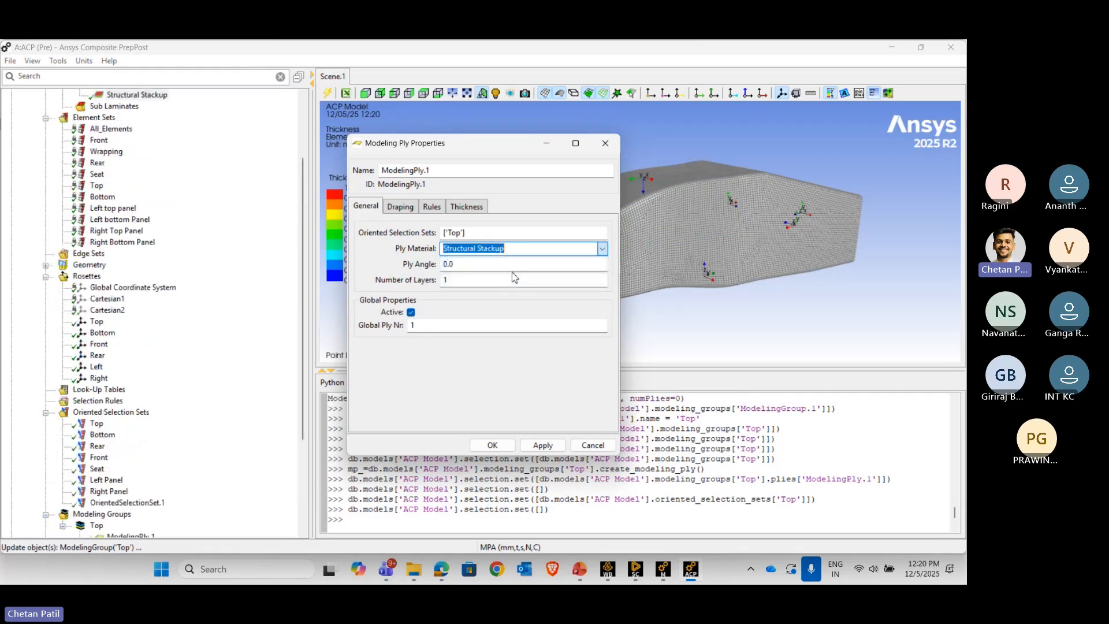
left_click(462, 280)
type("2")
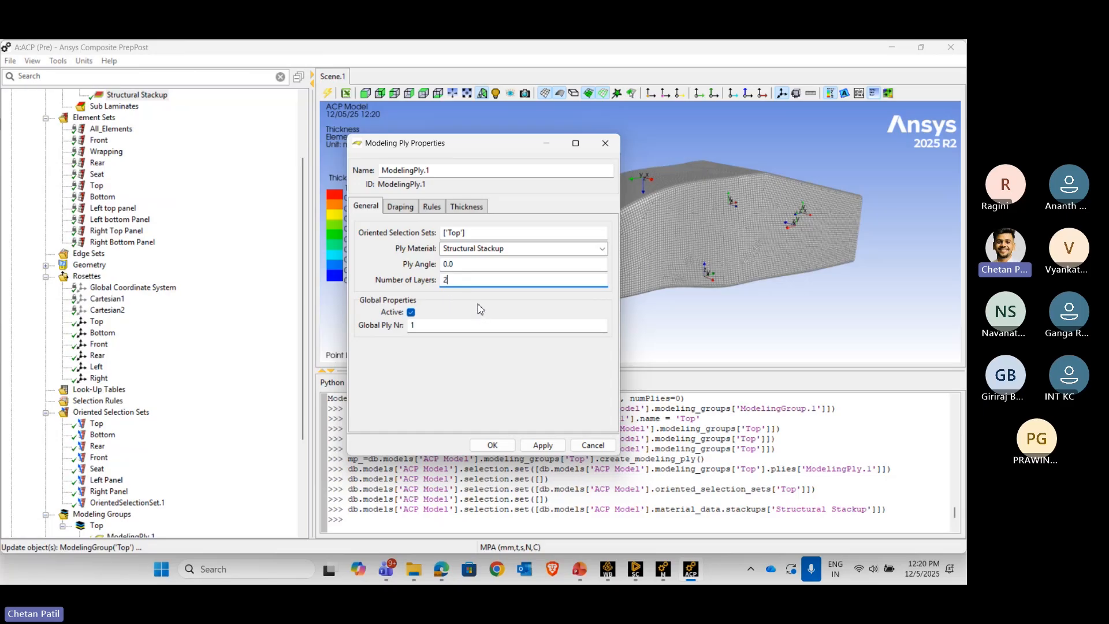
left_click(542, 445)
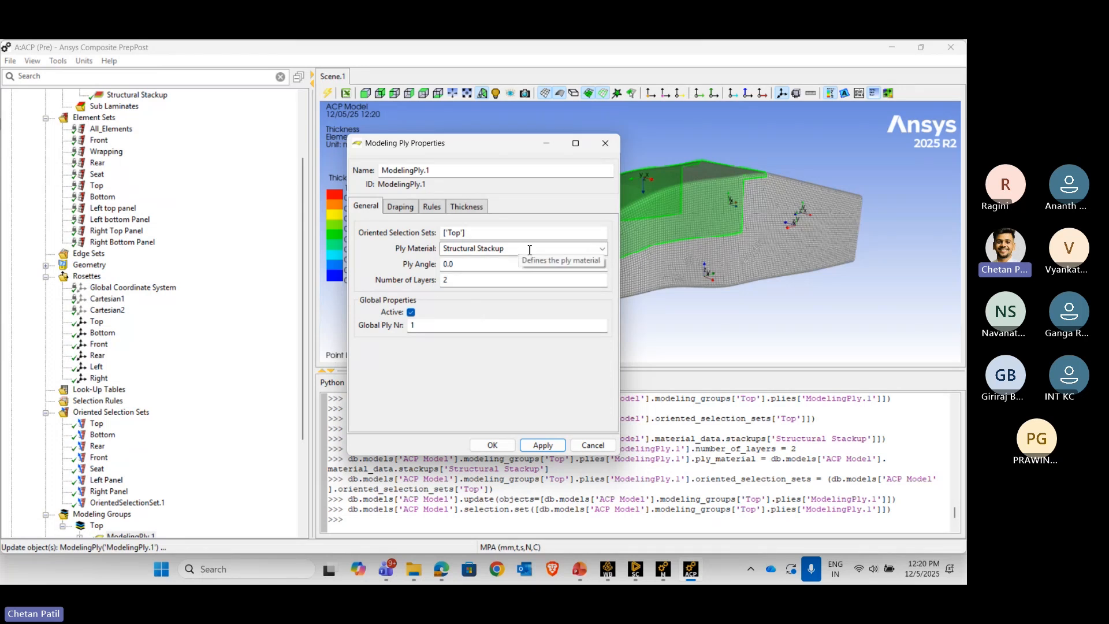
- Set the ply to Internal Draping with its seed point on the top surface at about (11.4, 553.0, -543.1), then apply and close its properties
left_click_drag(716, 254, 808, 254)
scroll(808, 254, "up", 2)
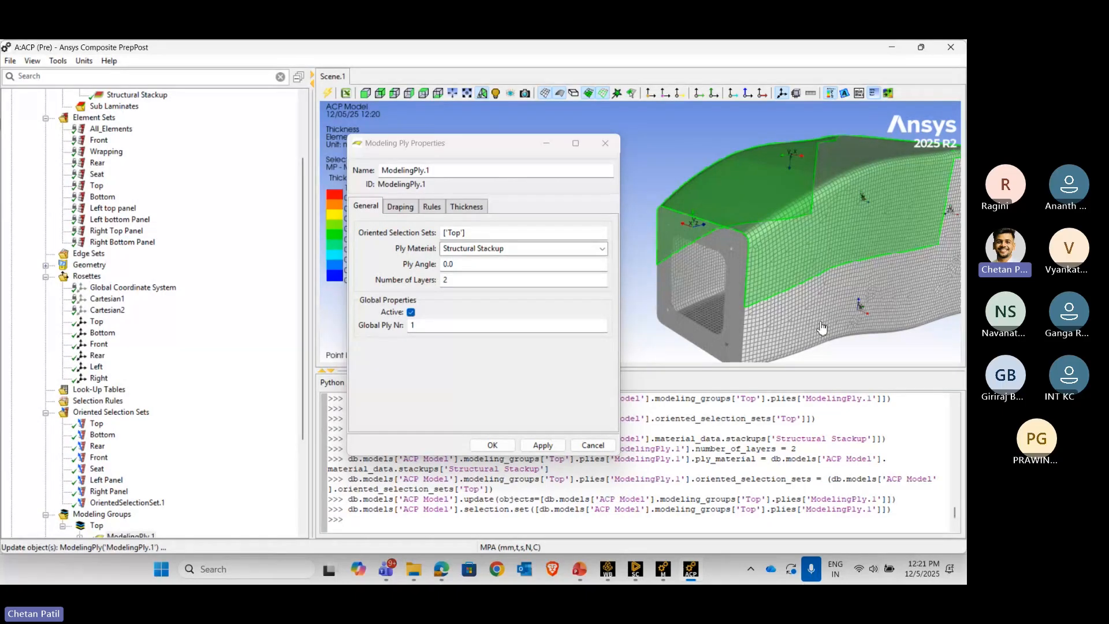
left_click(406, 208)
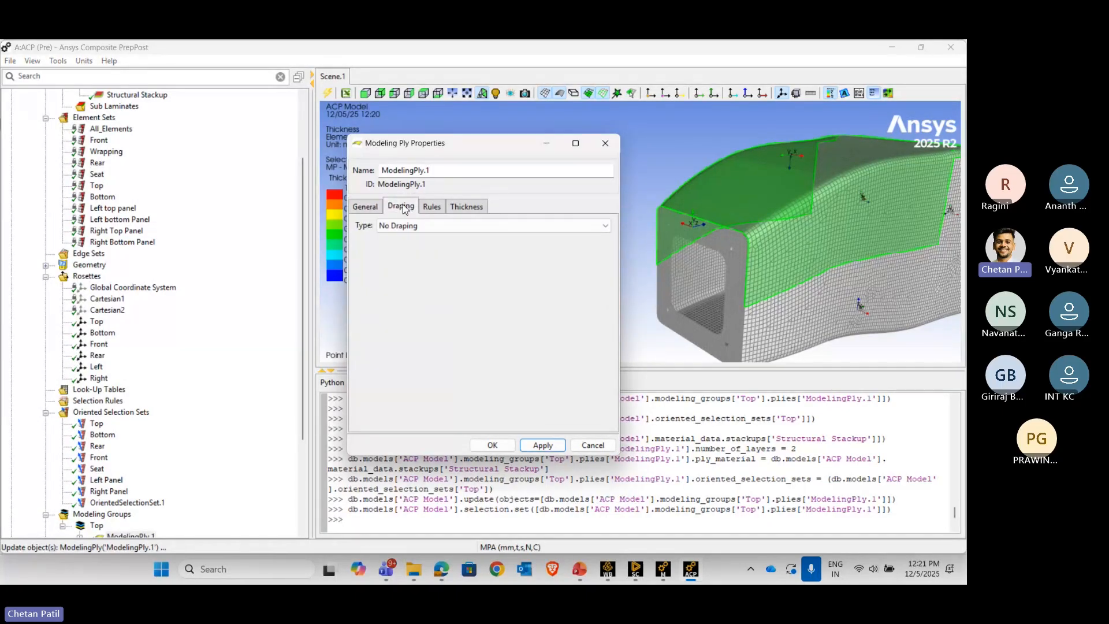
left_click(408, 225)
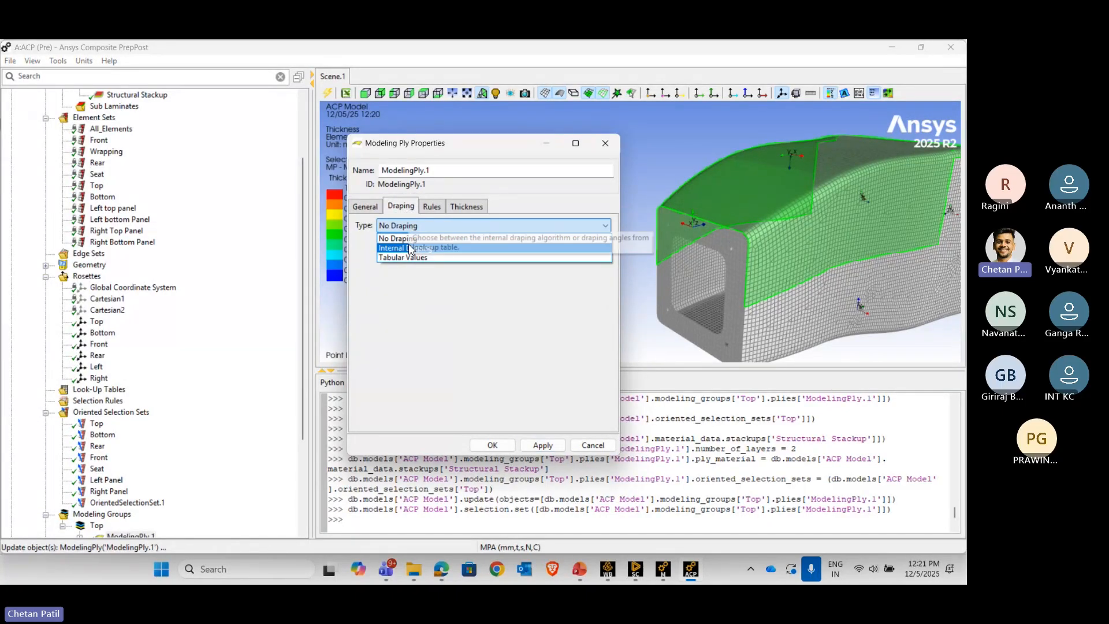
left_click(409, 247)
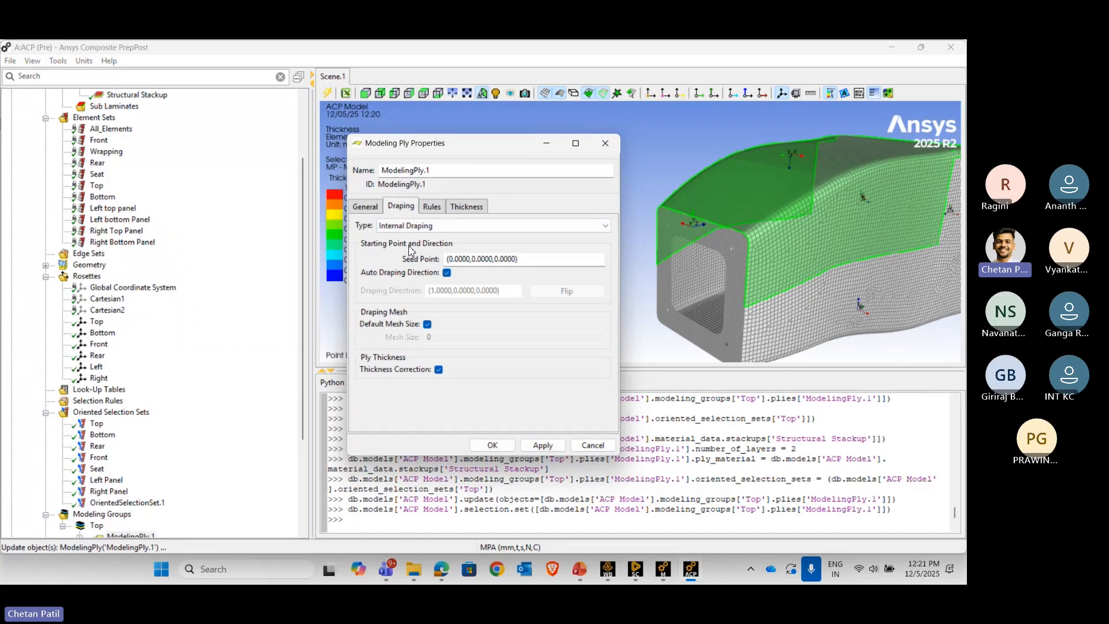
left_click(491, 259)
left_click(776, 176)
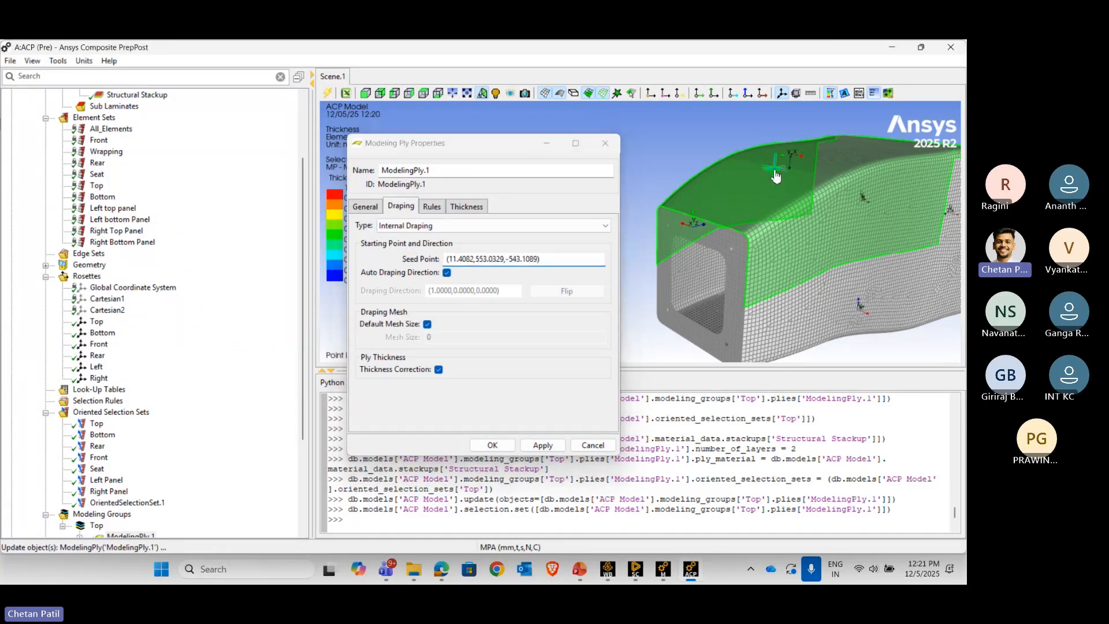
scroll(691, 282, "up", 2)
scroll(690, 231, "up", 2)
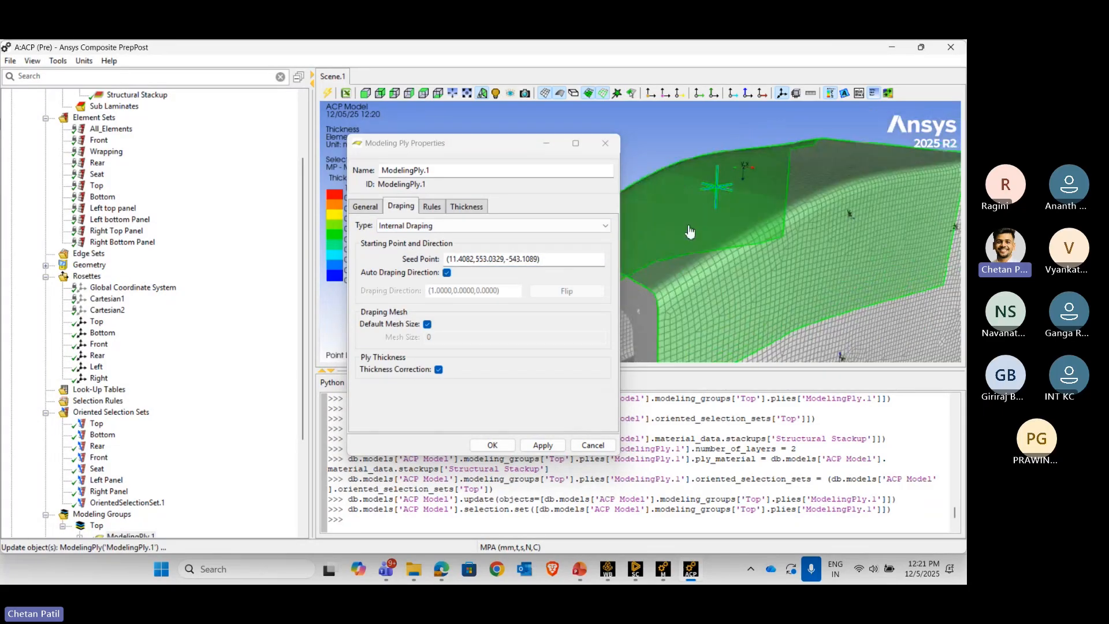
scroll(707, 203, "down", 2)
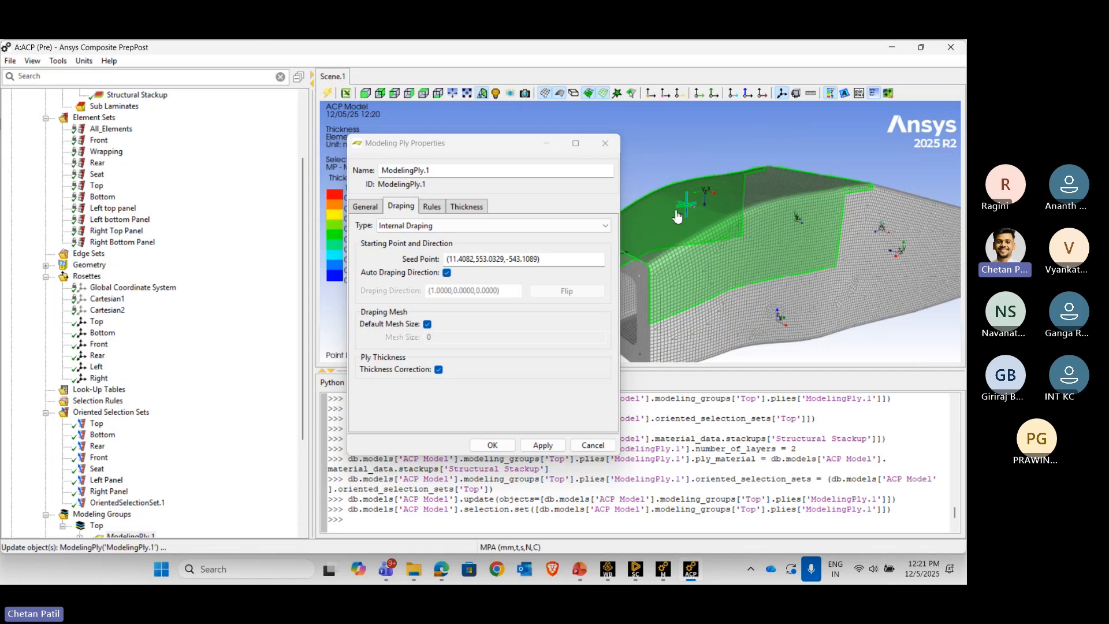
left_click(549, 447)
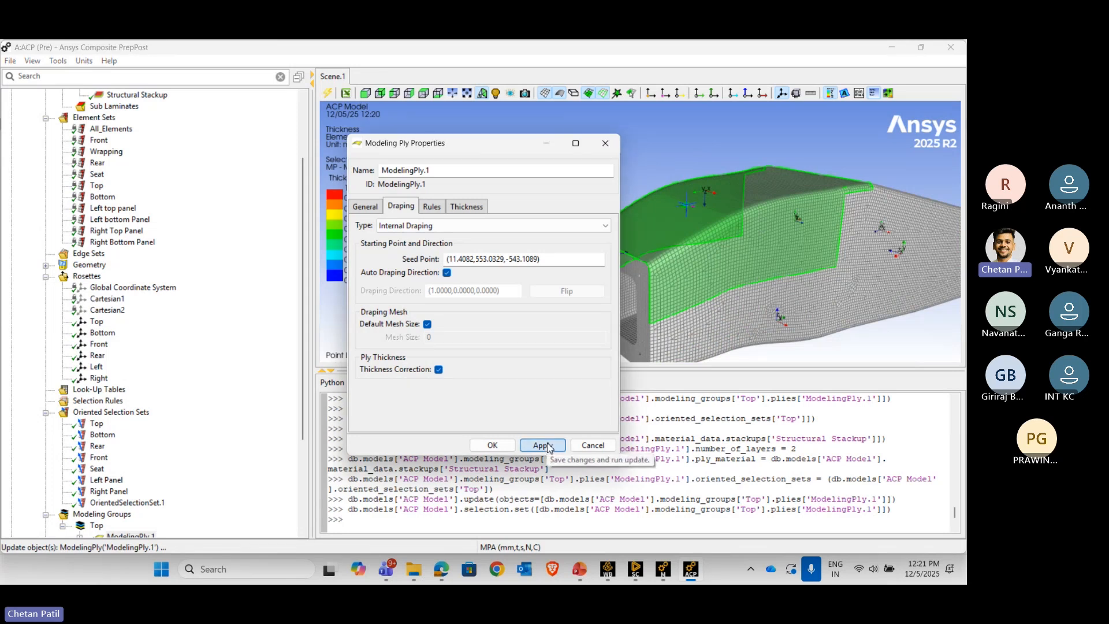
left_click(490, 446)
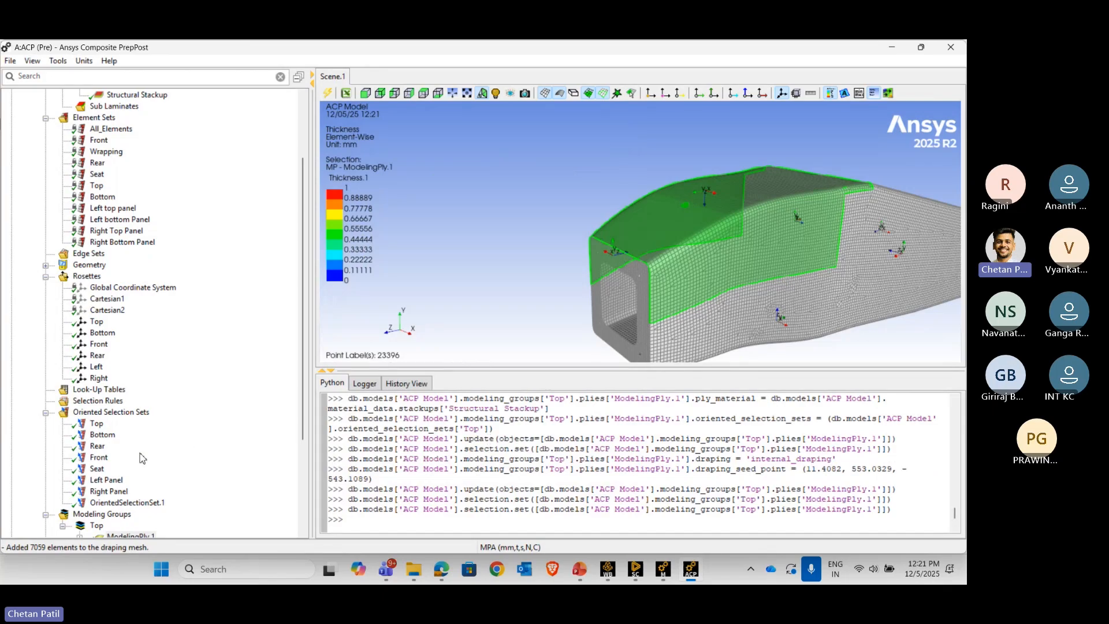
- Create another ply after the first one in the Top modeling group and set its material to Core
scroll(105, 398, "down", 4)
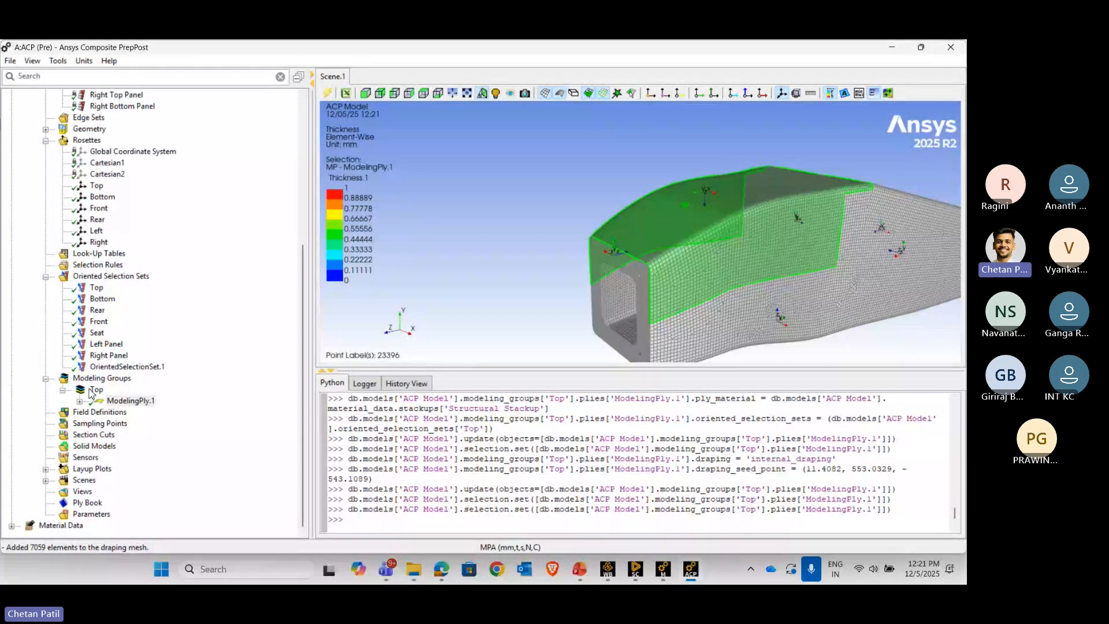
right_click(113, 401)
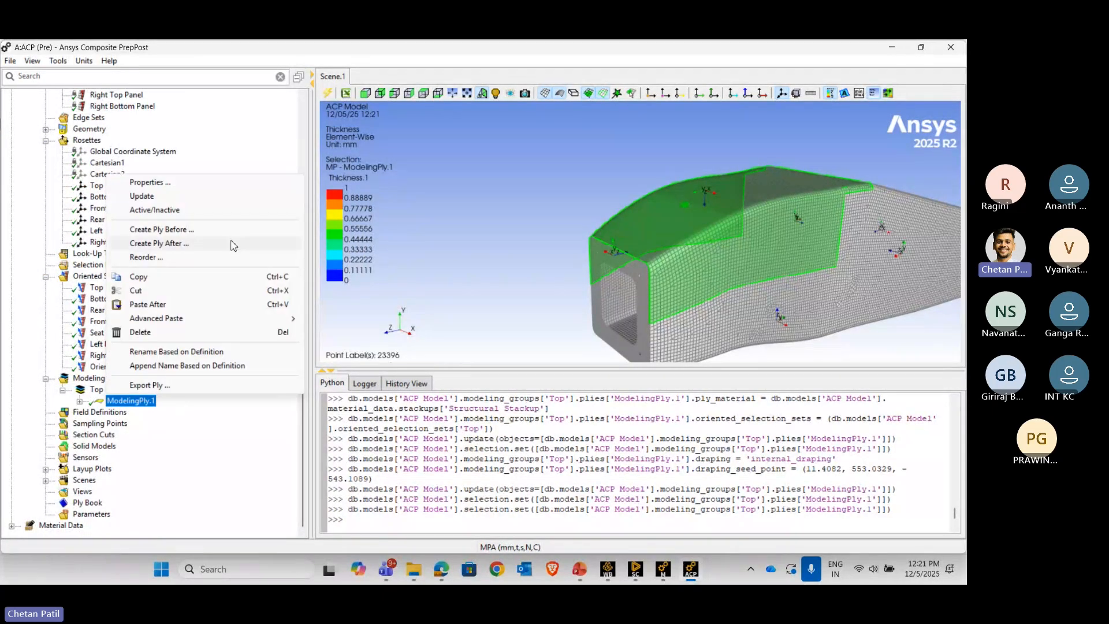
left_click(176, 245)
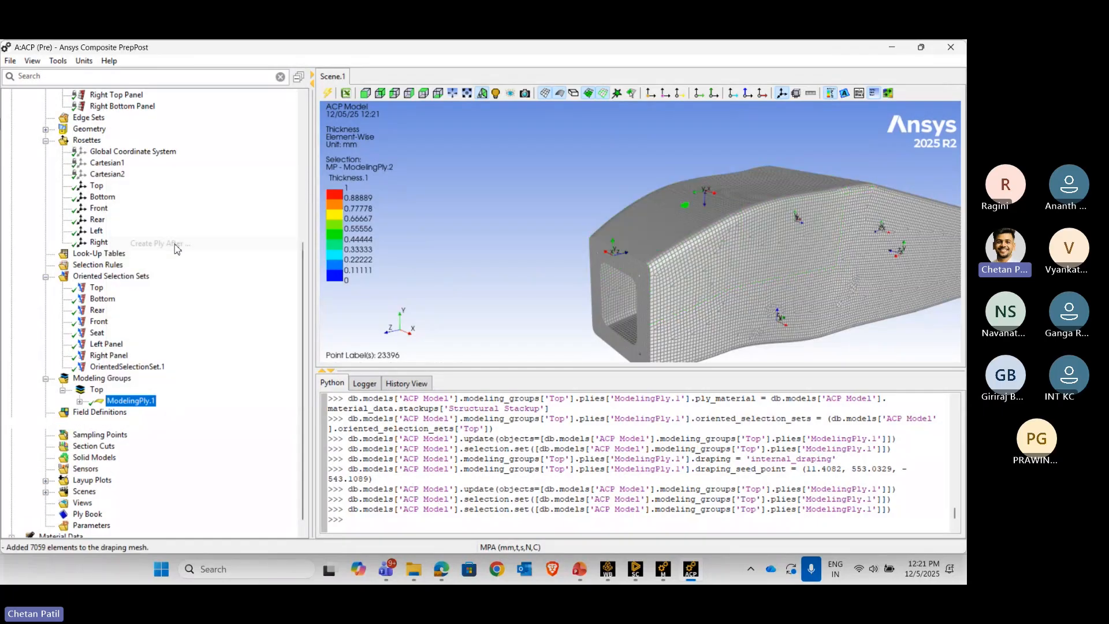
left_click(603, 251)
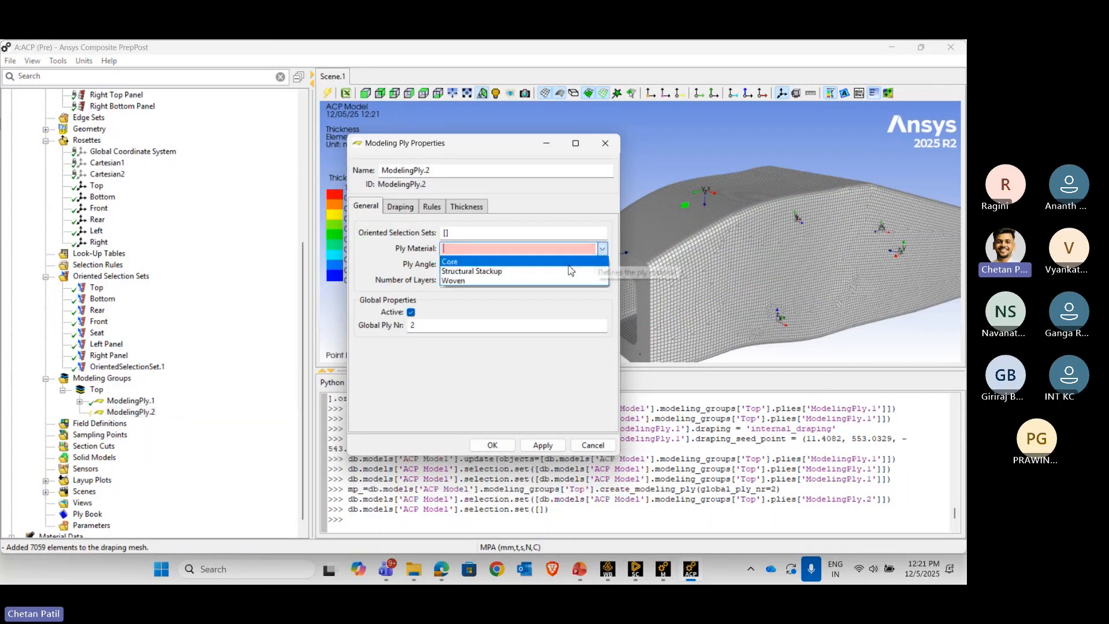
left_click(552, 259)
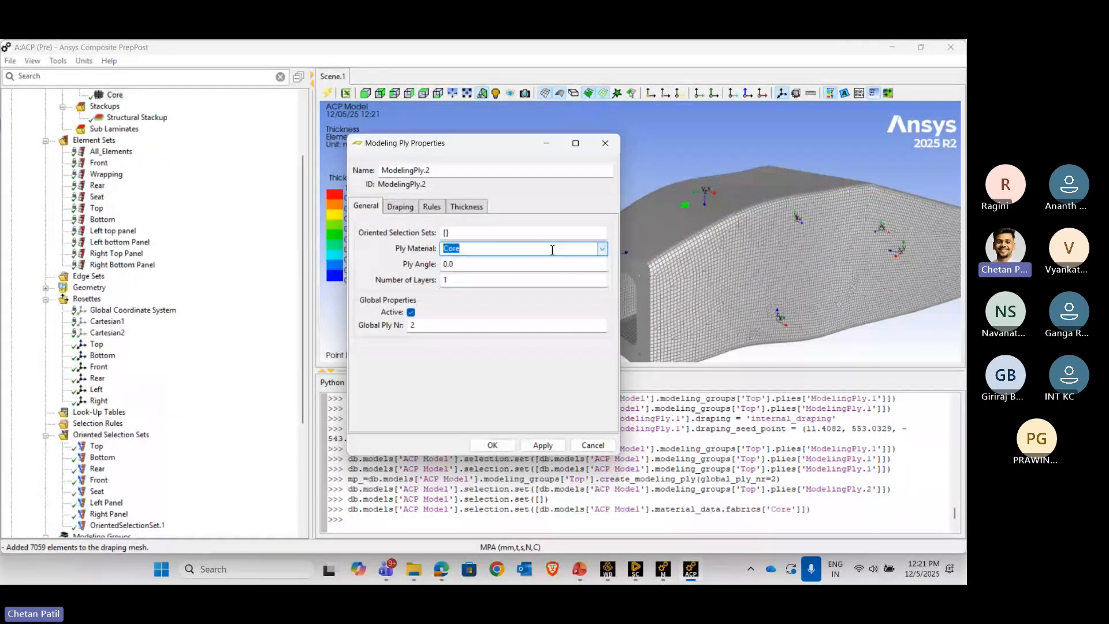
- Assign the Top oriented selection set to the Core ply, then apply and close its properties
left_click(445, 233)
left_click(97, 209)
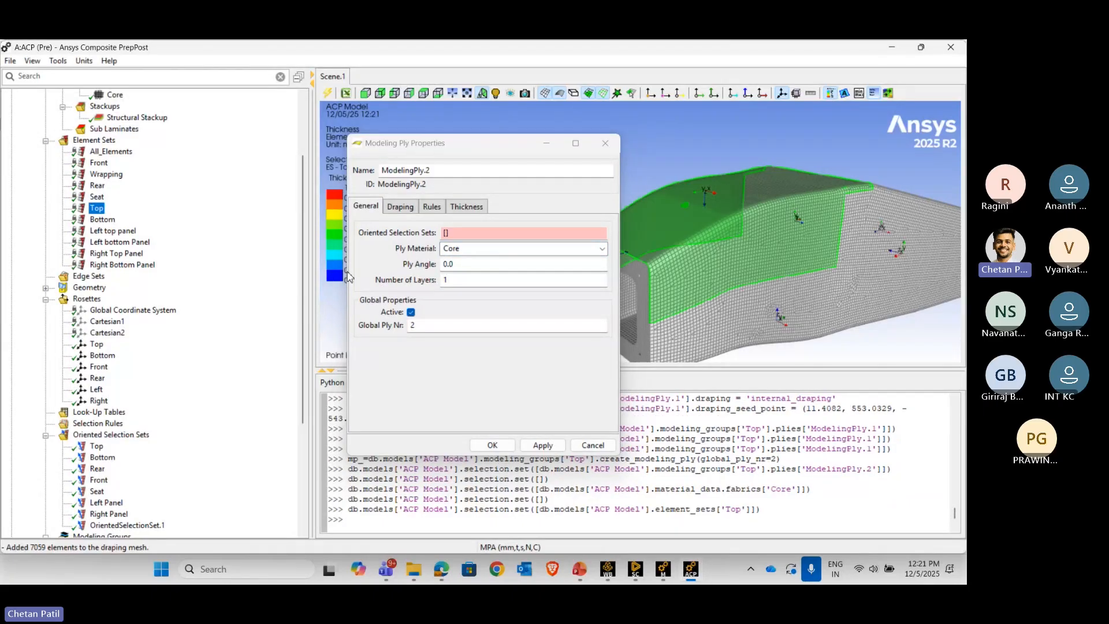
left_click(445, 237)
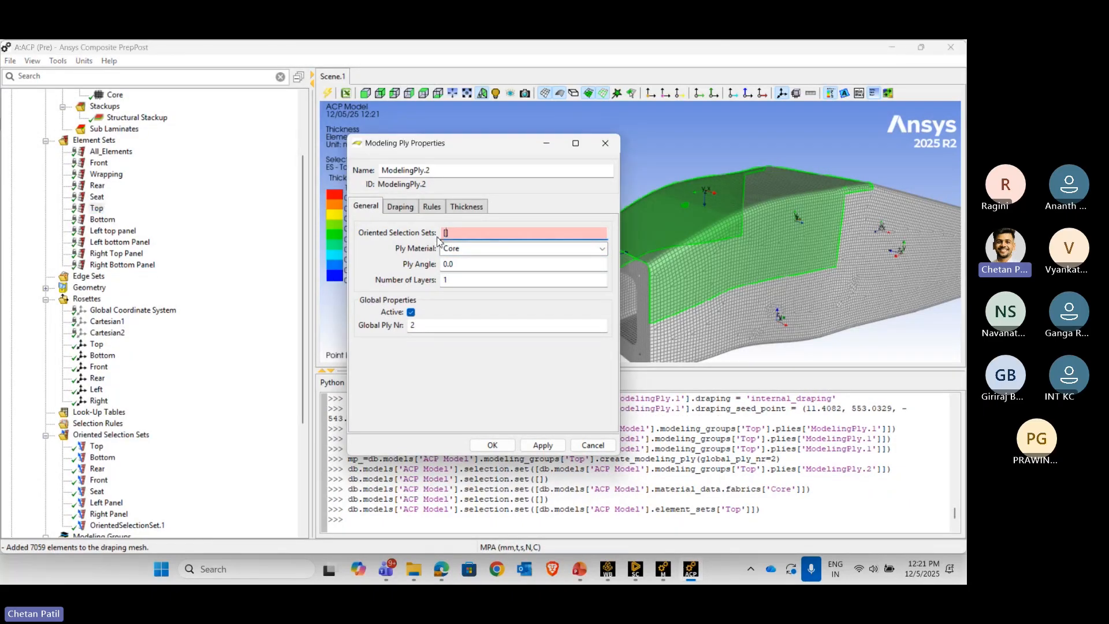
left_click(96, 210)
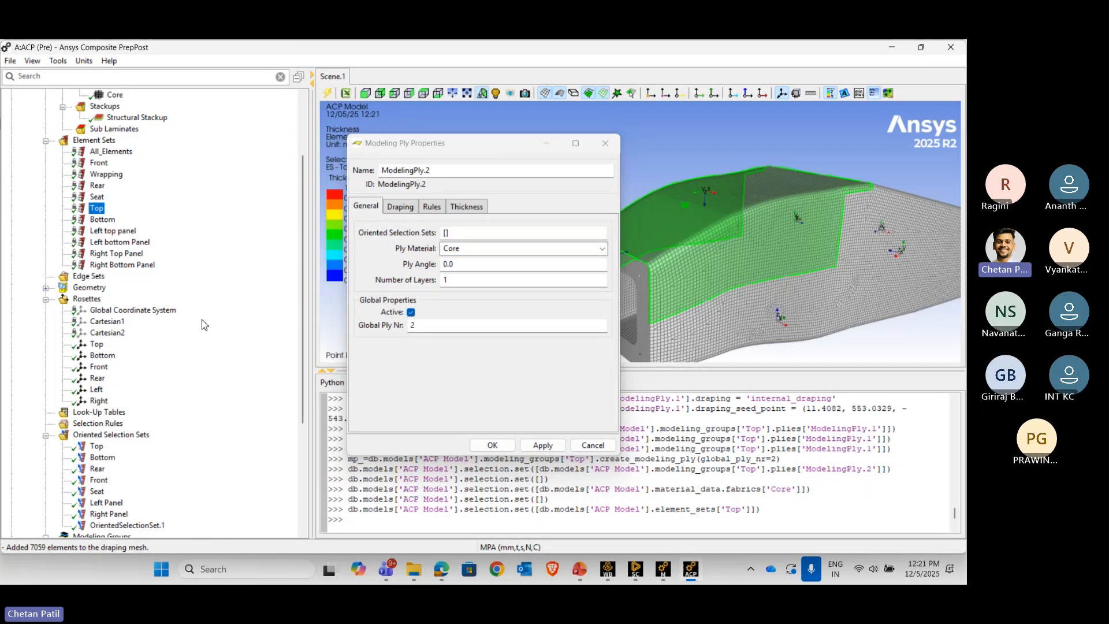
left_click(96, 446)
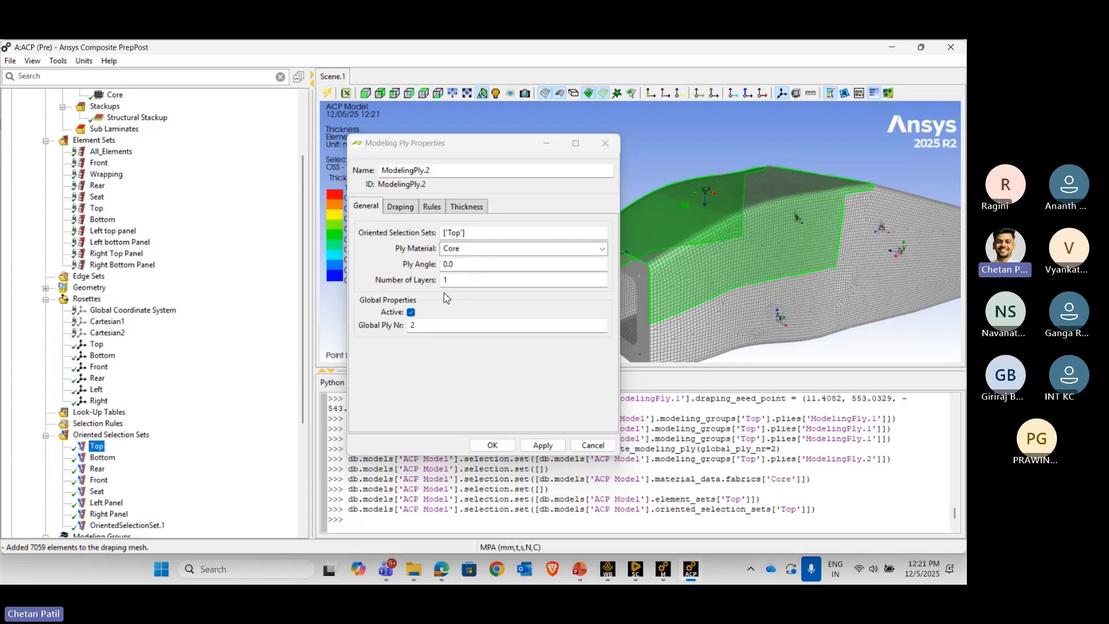
left_click(543, 445)
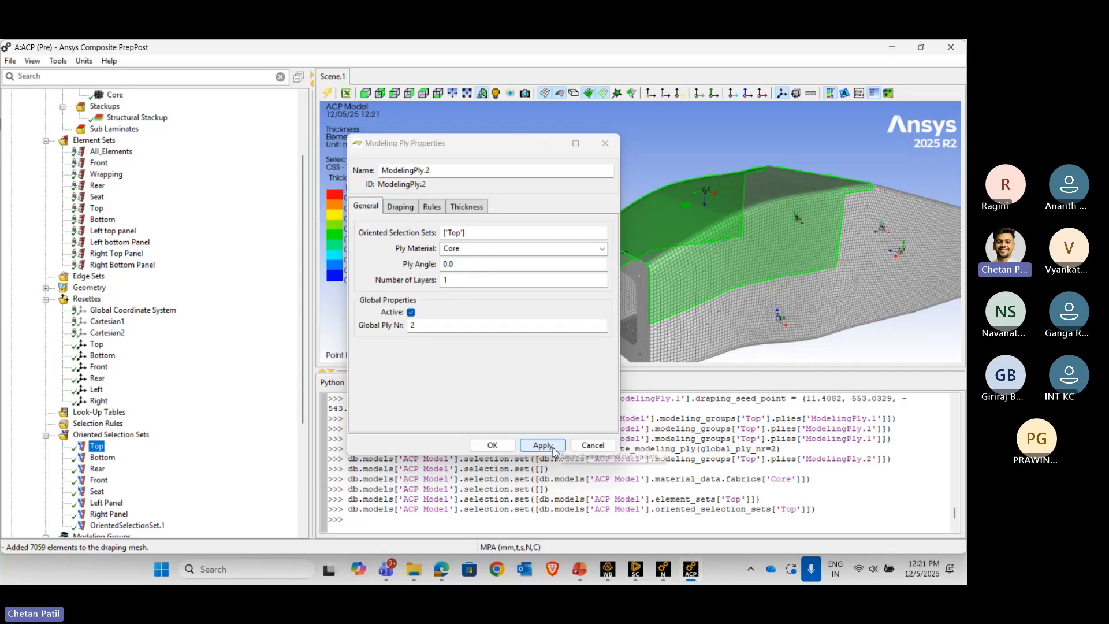
left_click(499, 446)
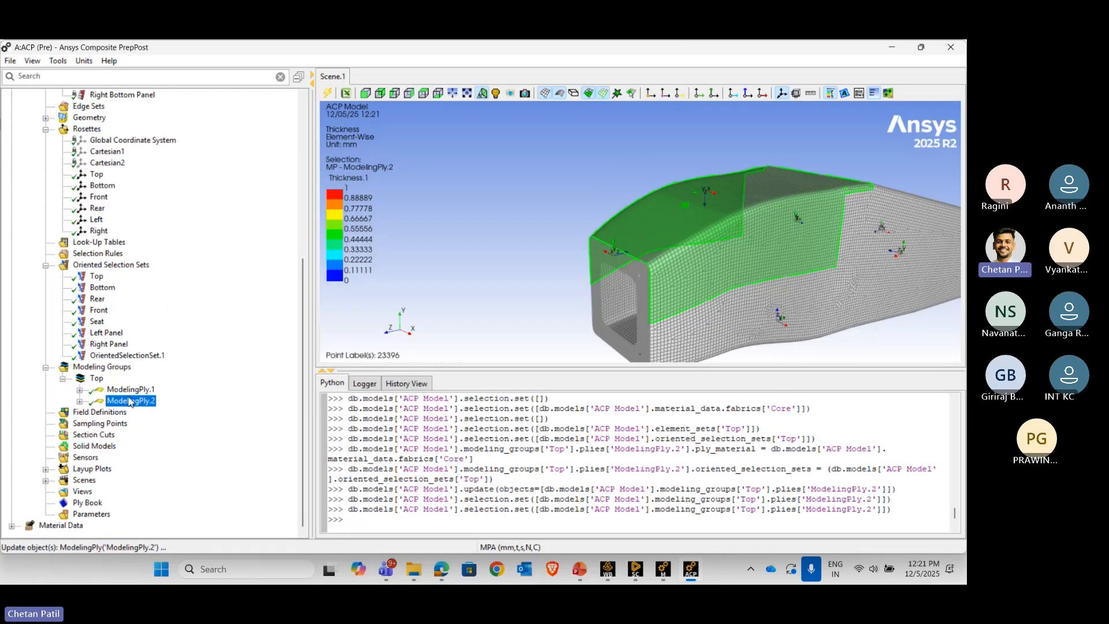
- Create a ply after the Core ply in the Top modeling group with the Top oriented selection set, Structural Stackup material and 2 layers
right_click(130, 401)
left_click(191, 240)
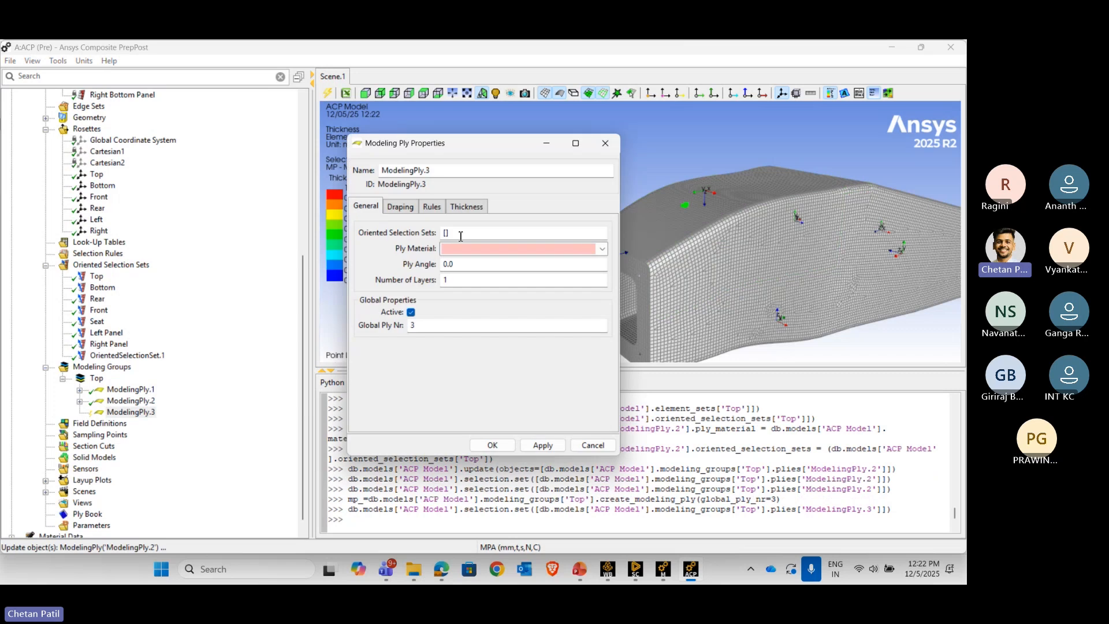
left_click(446, 233)
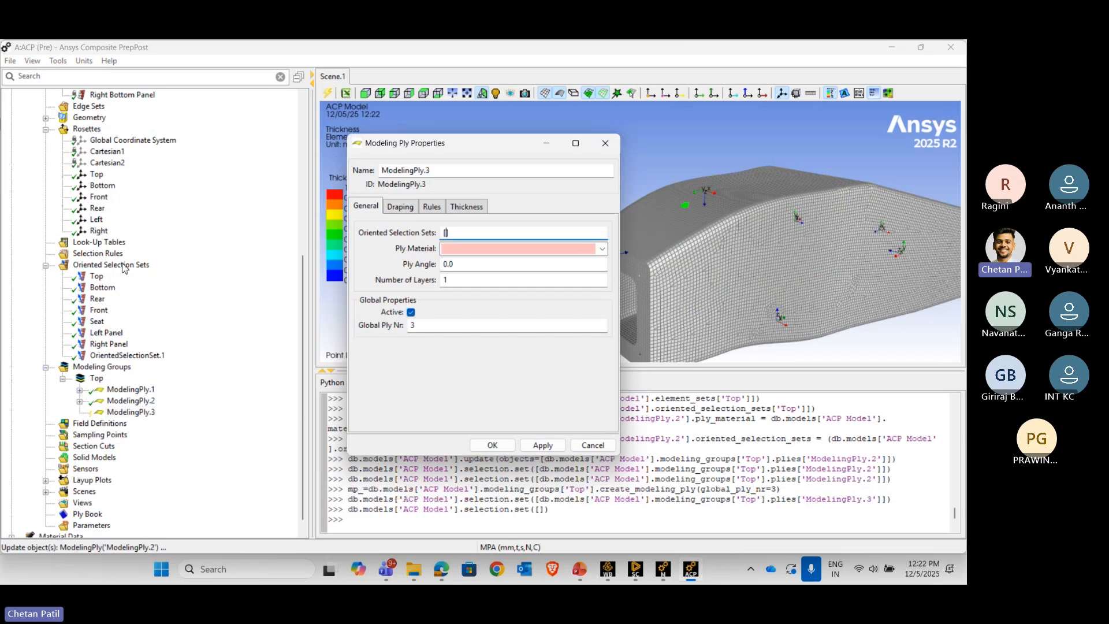
left_click(96, 276)
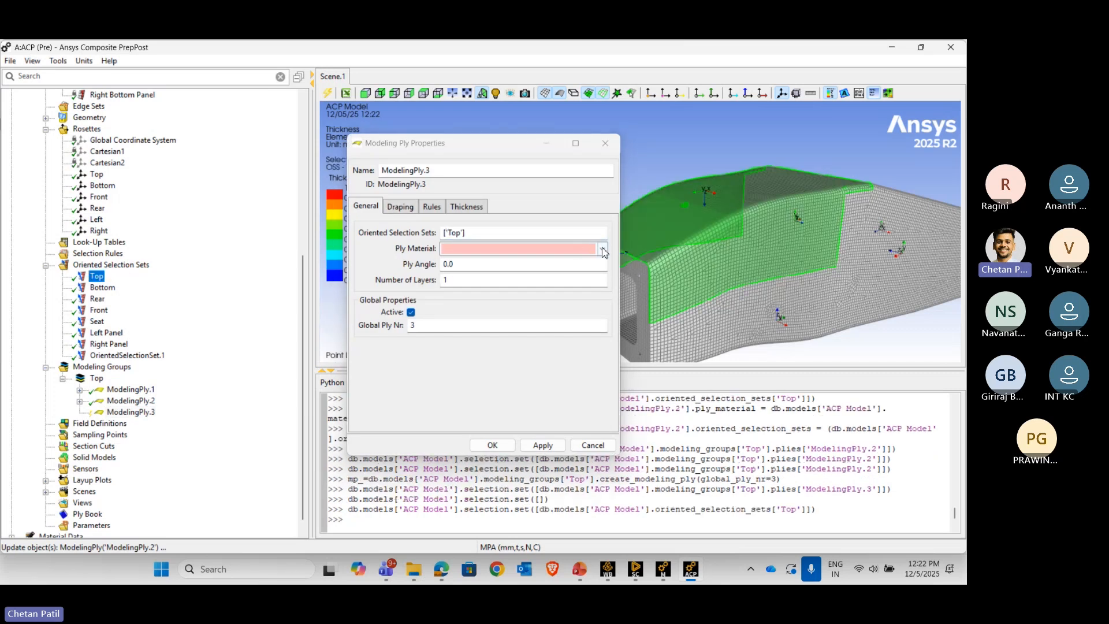
left_click(580, 251)
left_click(515, 278)
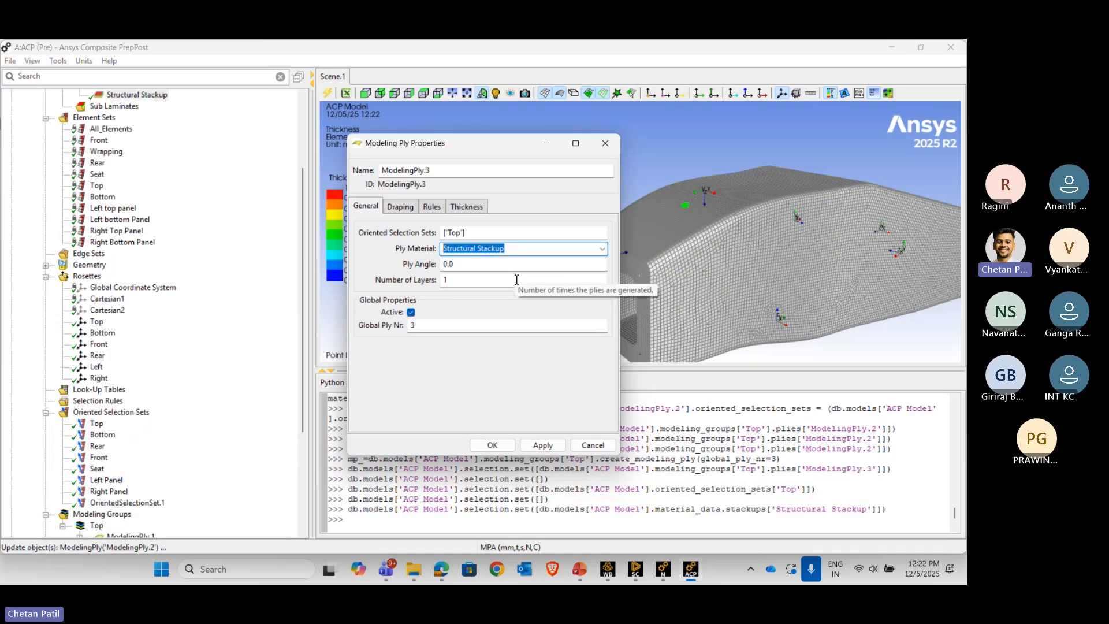
double_click(456, 281)
type("2")
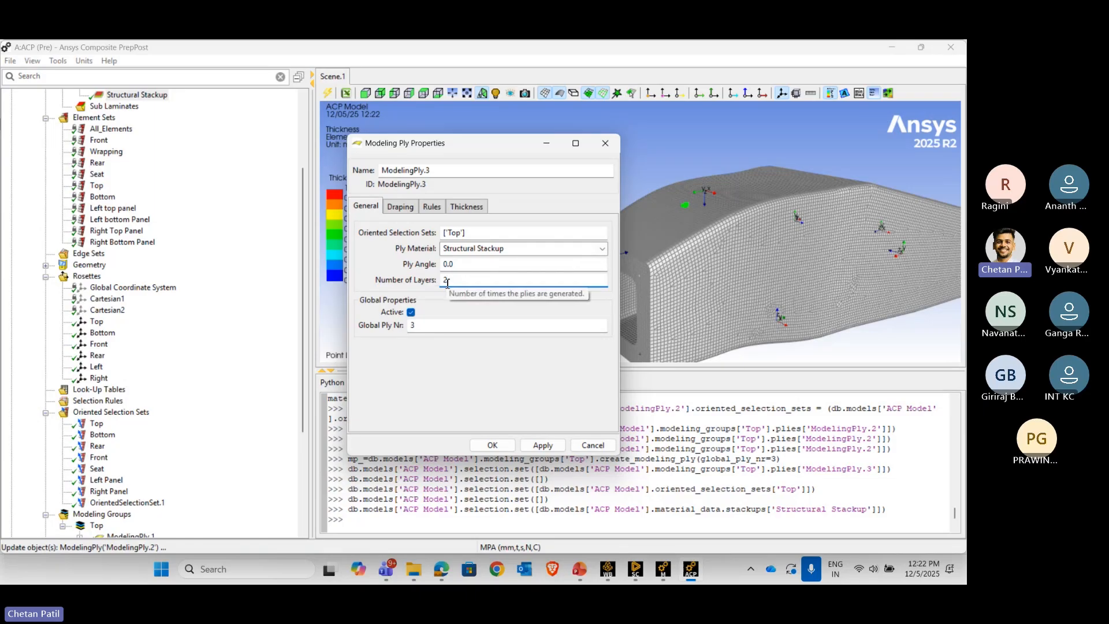
- Set the ply to Internal Draping with its seed point on the top surface at about (27.5, 536.1, -486.7), then apply and close its properties
left_click(400, 207)
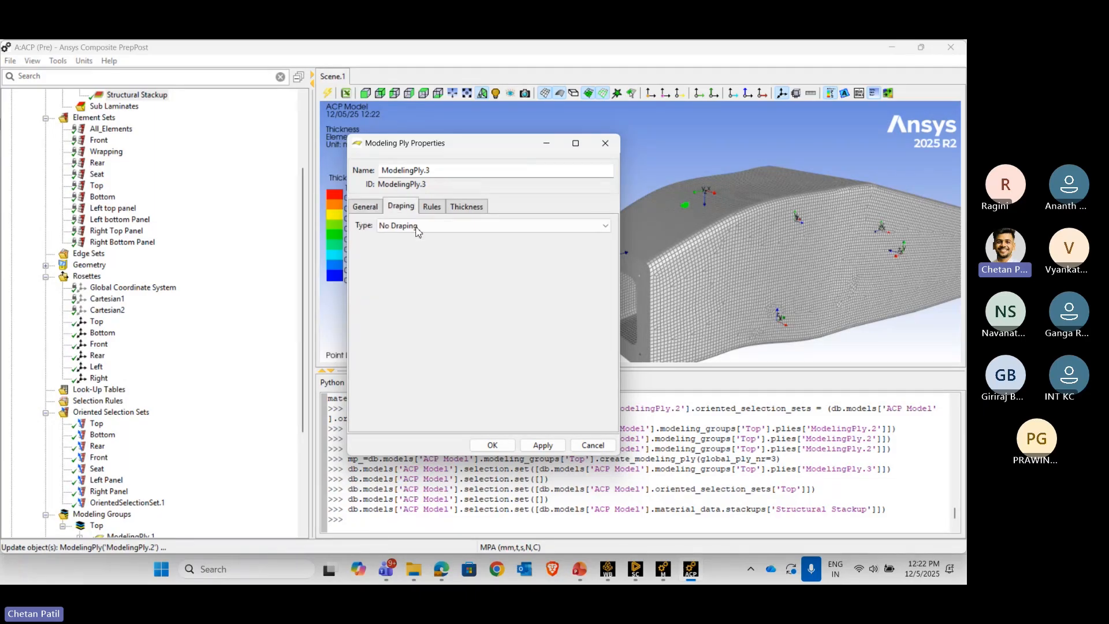
left_click(418, 226)
left_click(420, 247)
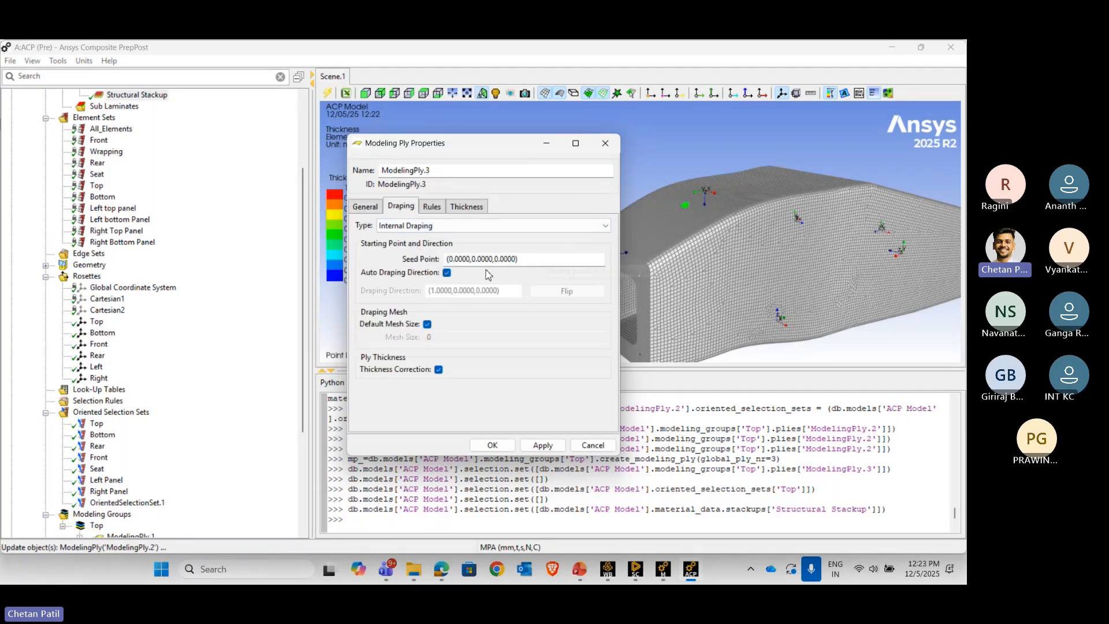
left_click(523, 258)
left_click(674, 214)
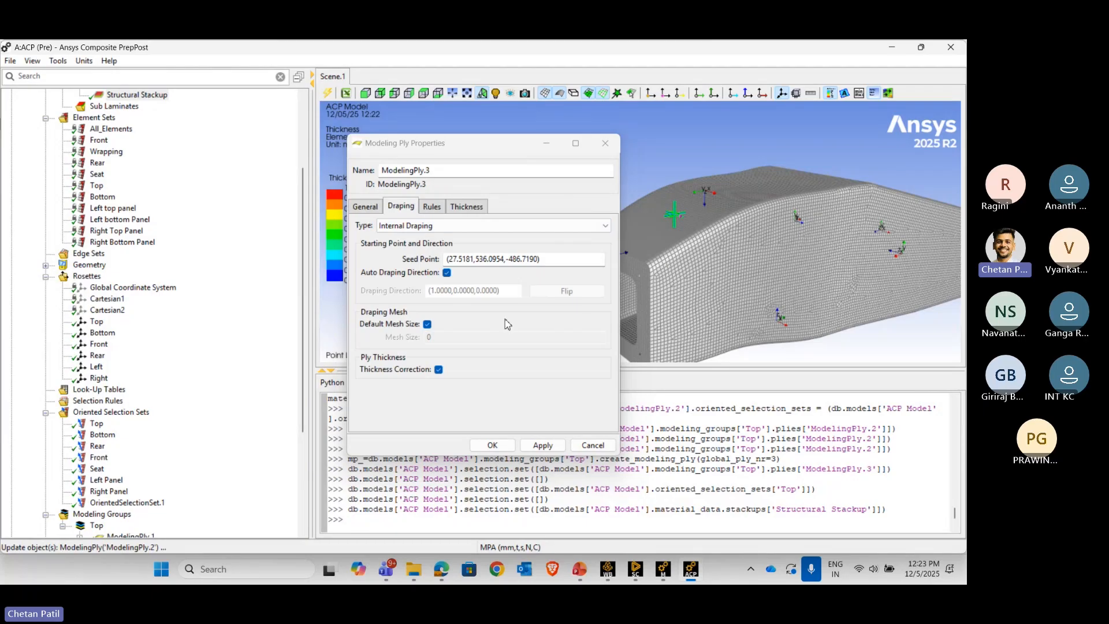
left_click(541, 446)
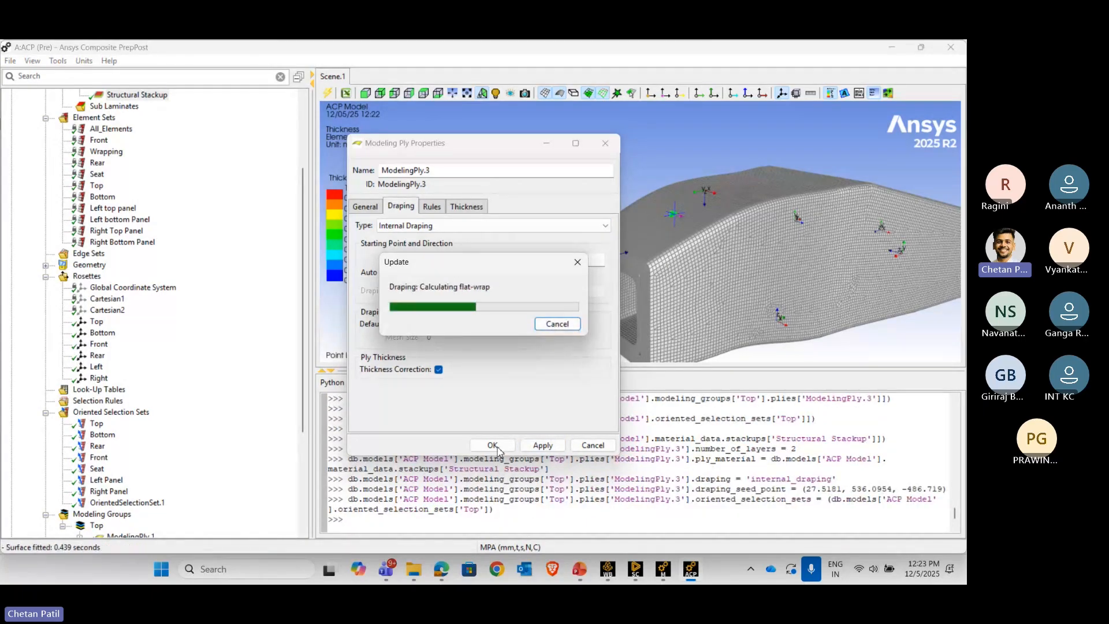
left_click(493, 446)
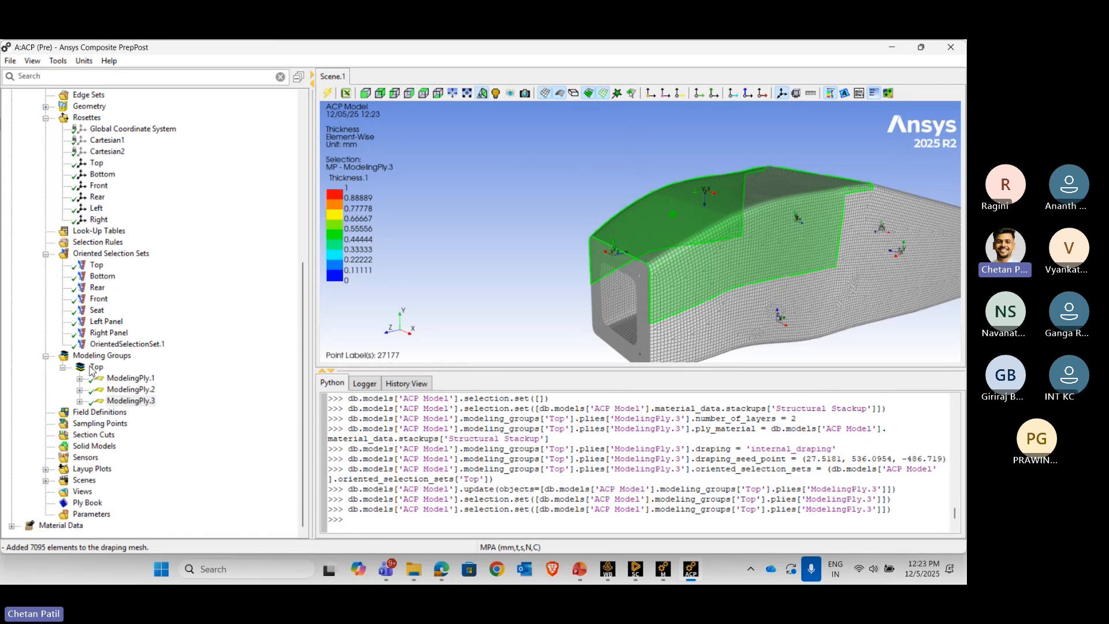
- Collapse the Top modeling group and create another modeling group named Bottom, then apply and close its properties
left_click(64, 373)
left_click(95, 400)
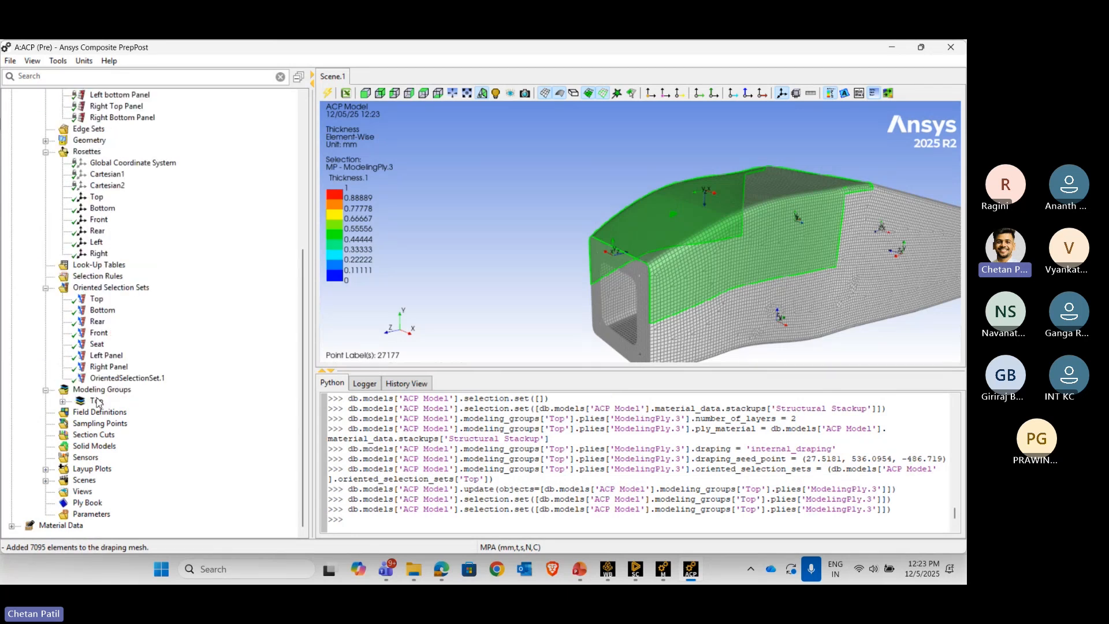
right_click(86, 389)
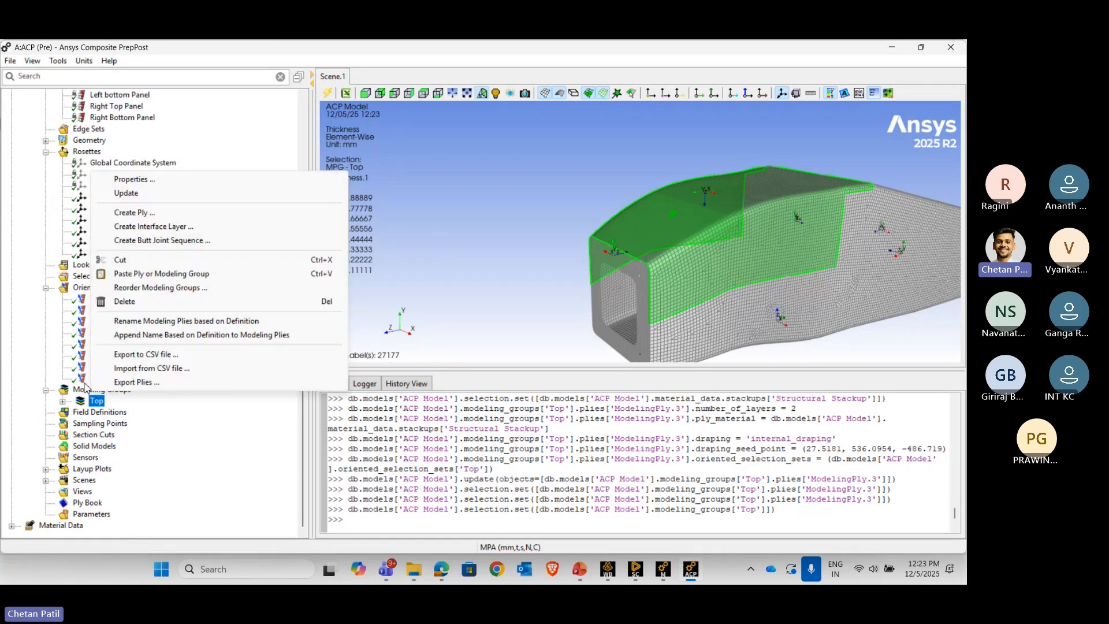
right_click(86, 386)
left_click(186, 388)
left_click(506, 290)
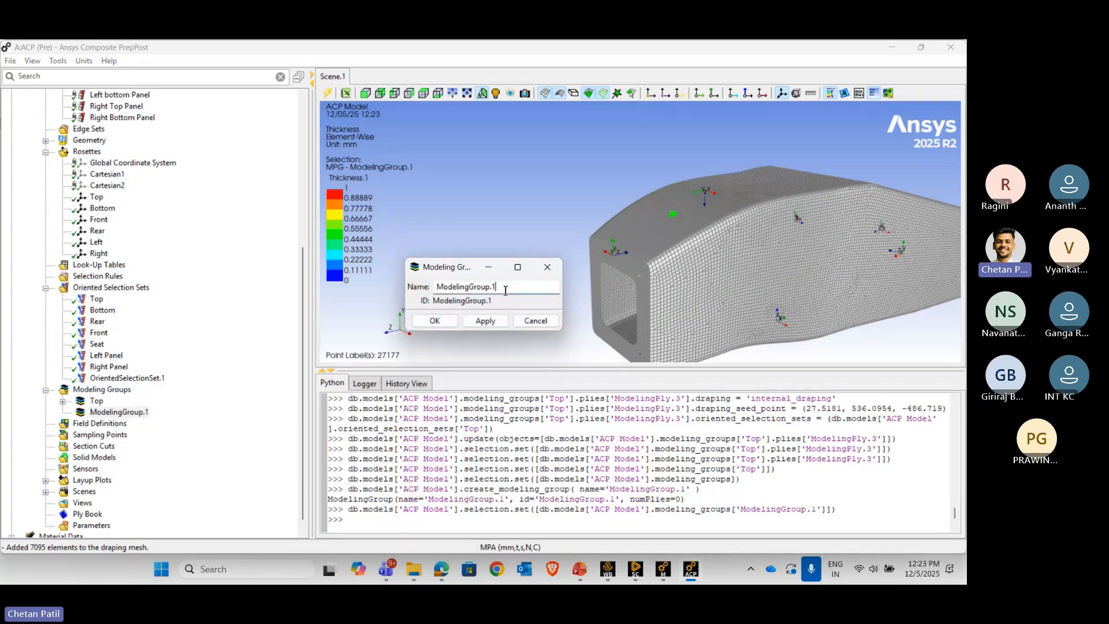
left_click_drag(506, 290, 401, 293)
type("Bottom")
left_click(485, 321)
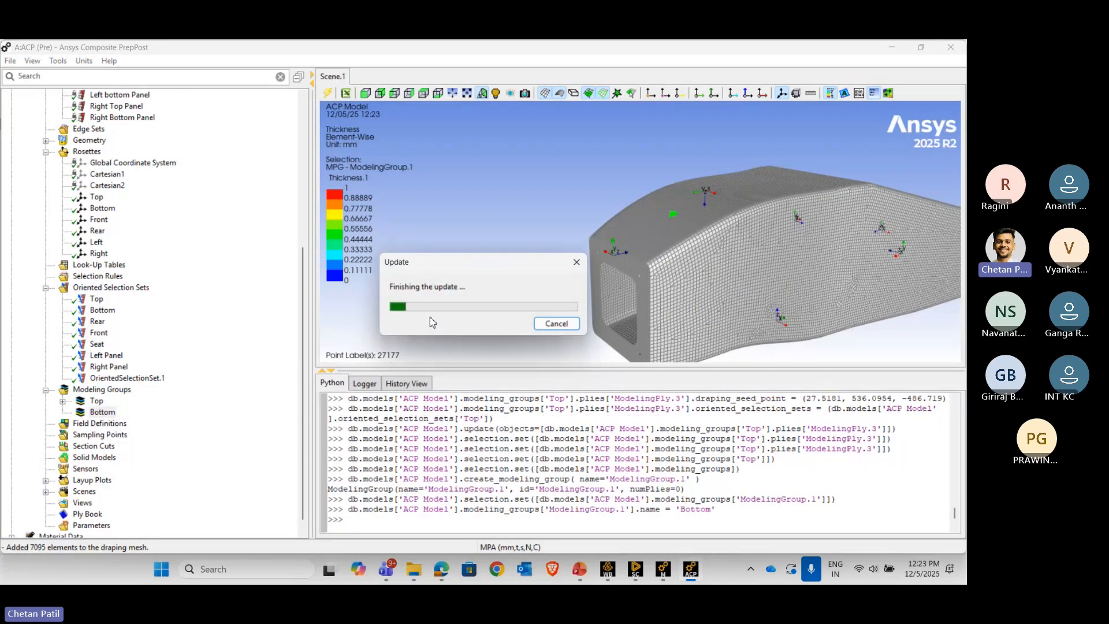
left_click(433, 321)
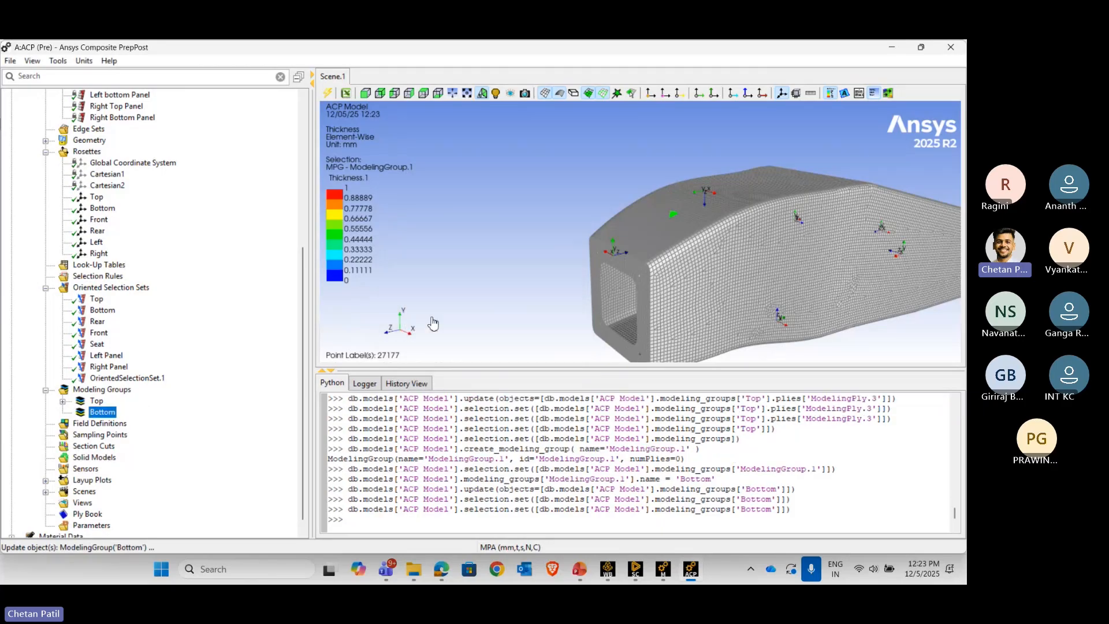
- Create a ply in the Bottom modeling group with the Bottom oriented selection set, Structural Stackup material and 2 layers
right_click(107, 412)
left_click(191, 225)
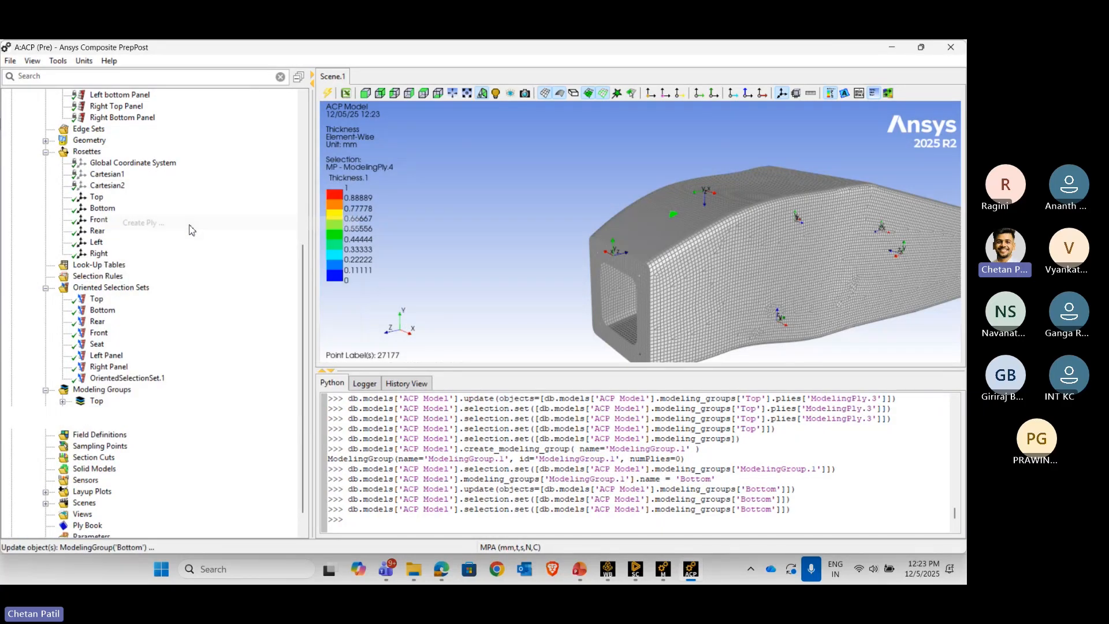
left_click(452, 235)
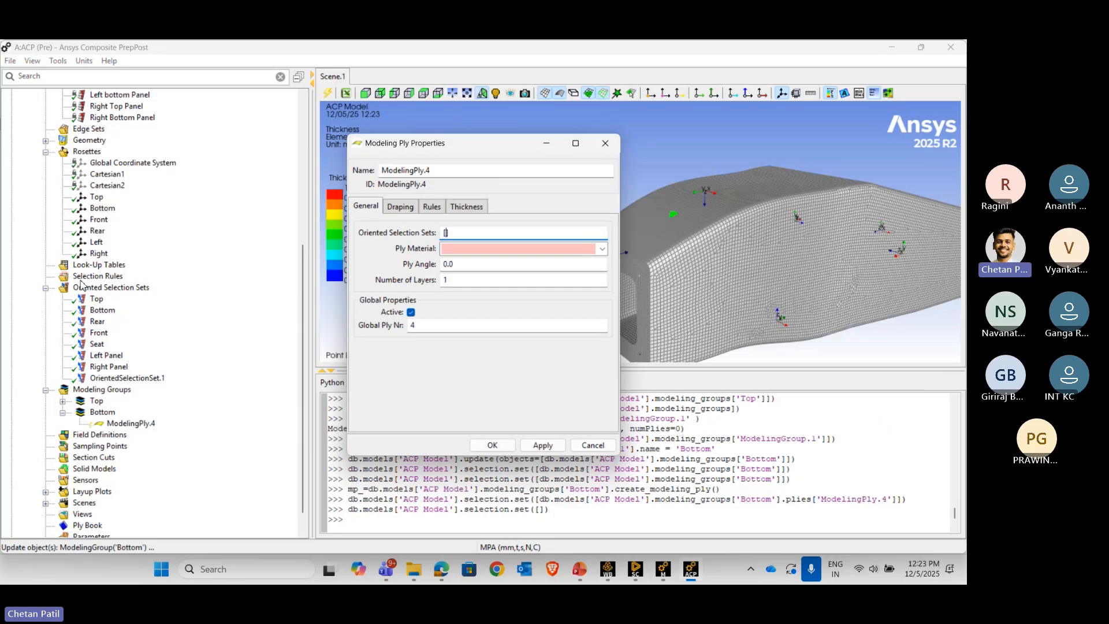
left_click(99, 311)
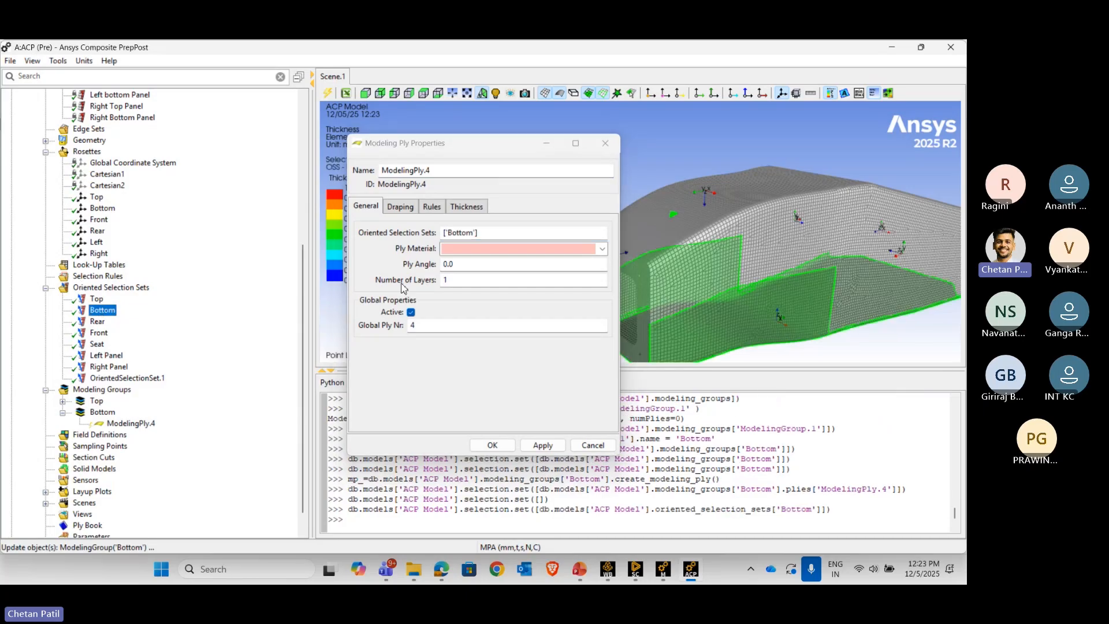
left_click(601, 254)
left_click(528, 273)
double_click(465, 280)
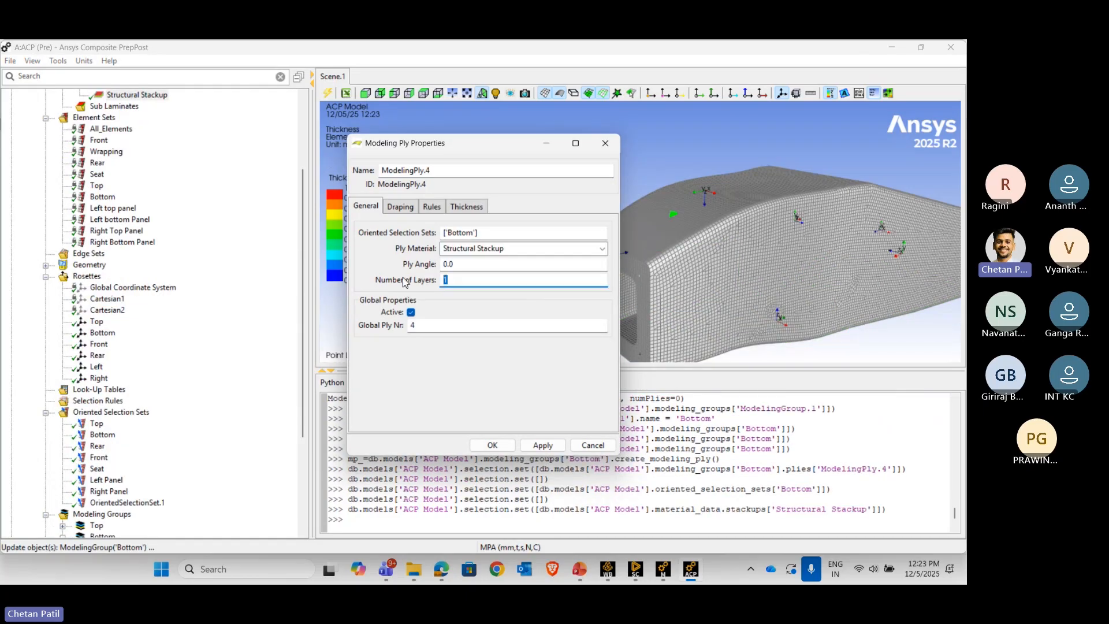
type("2")
- Set the ply to Internal Draping with its seed point on the bottom surface at about (1.5, 97.2, -784.8), then apply and close its properties
left_click(401, 206)
left_click(431, 227)
left_click(430, 247)
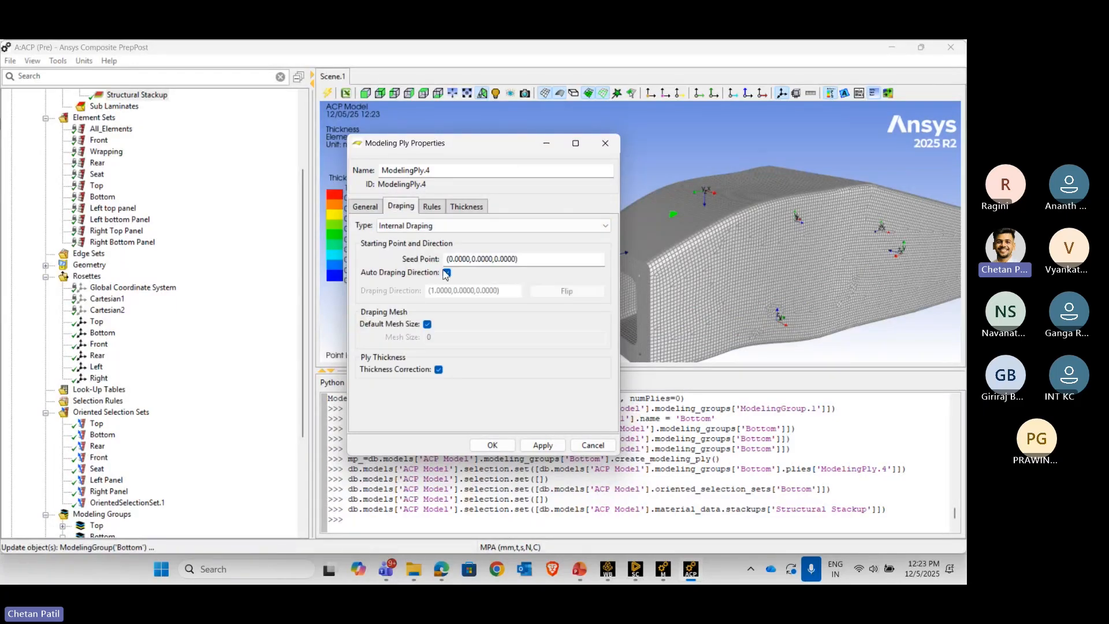
left_click(536, 259)
middle_click_drag(742, 292, 737, 250)
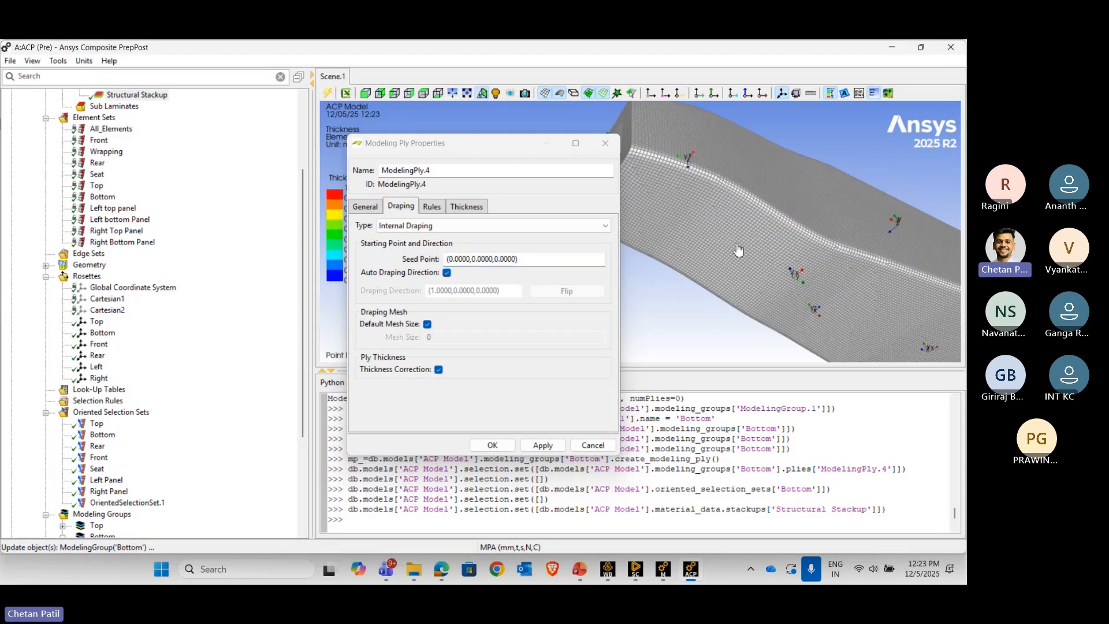
left_click(739, 254)
left_click(542, 445)
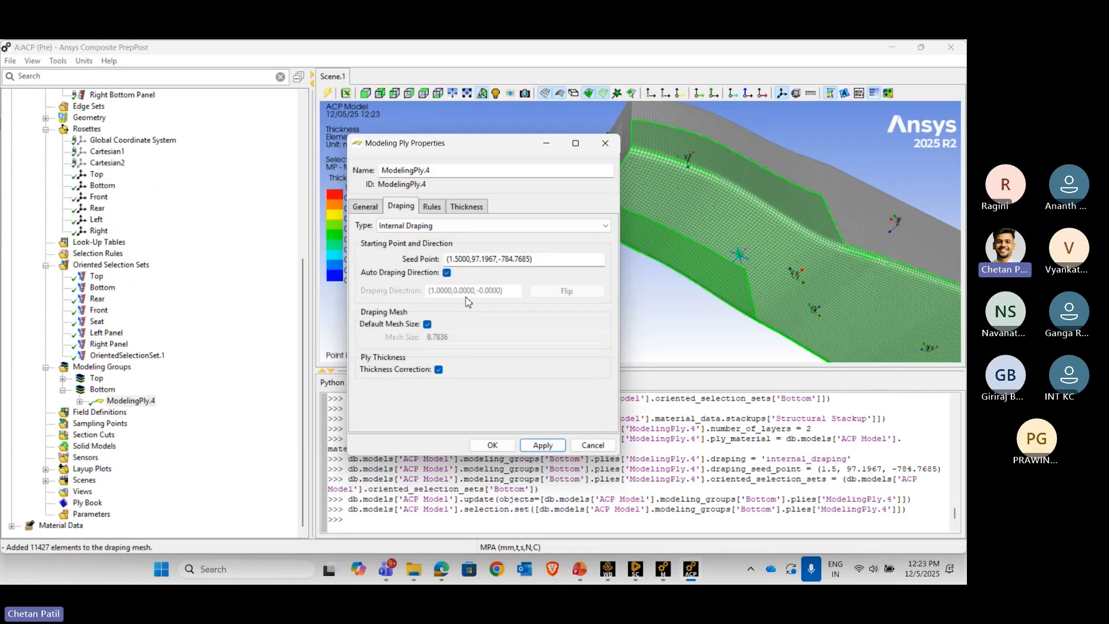
left_click(493, 445)
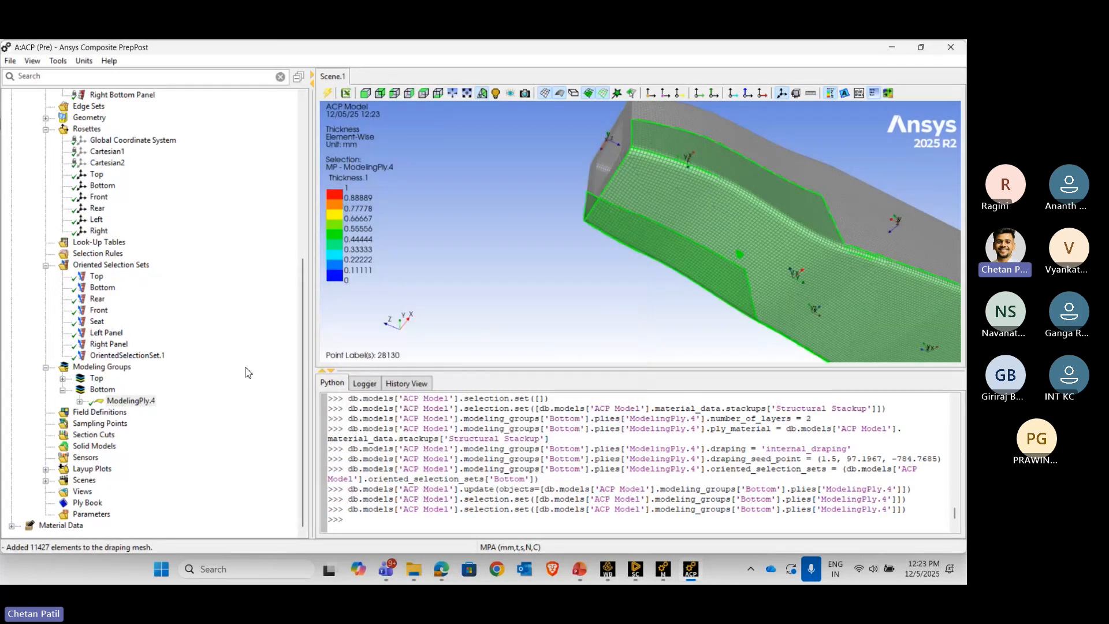
- Create a ply after the existing one in the Bottom modeling group with Core material and the Bottom oriented selection set, then apply and close
right_click(112, 401)
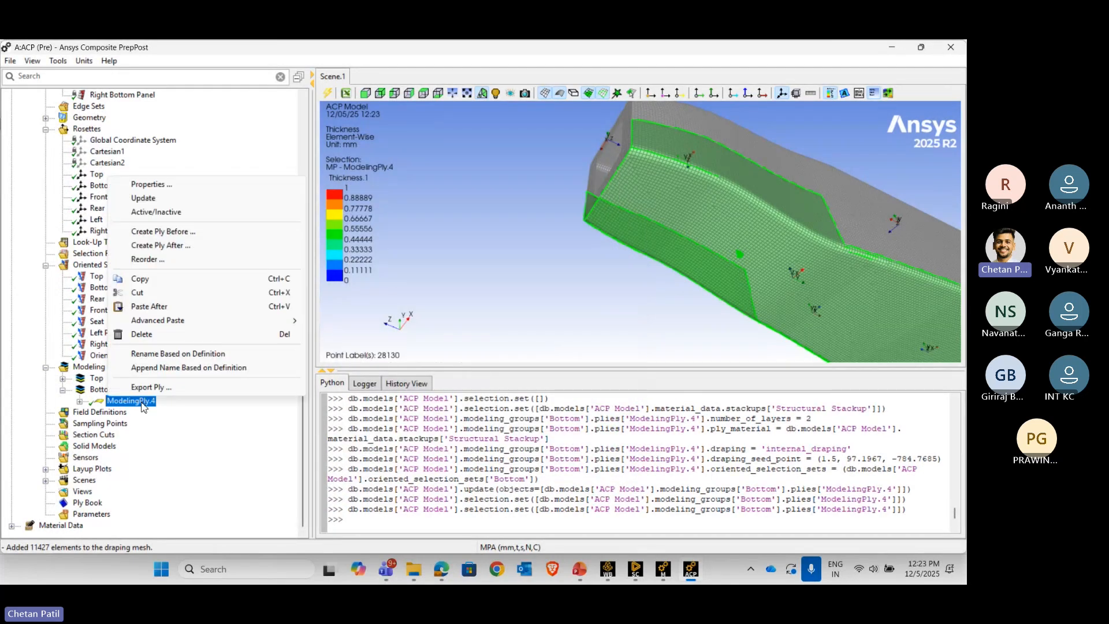
left_click(190, 247)
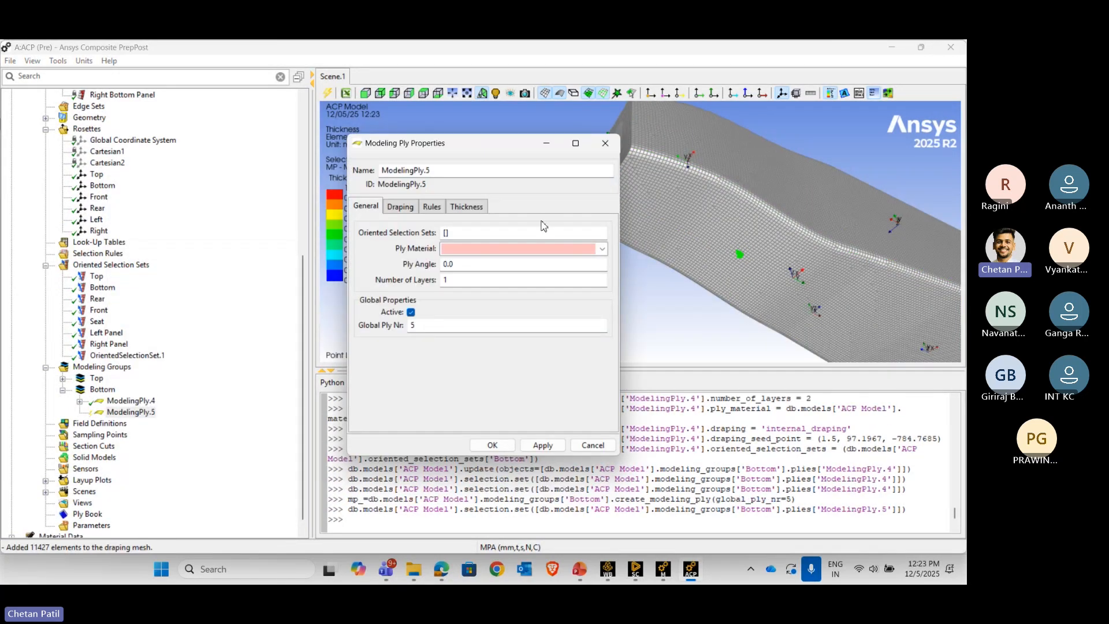
left_click(603, 248)
left_click(523, 261)
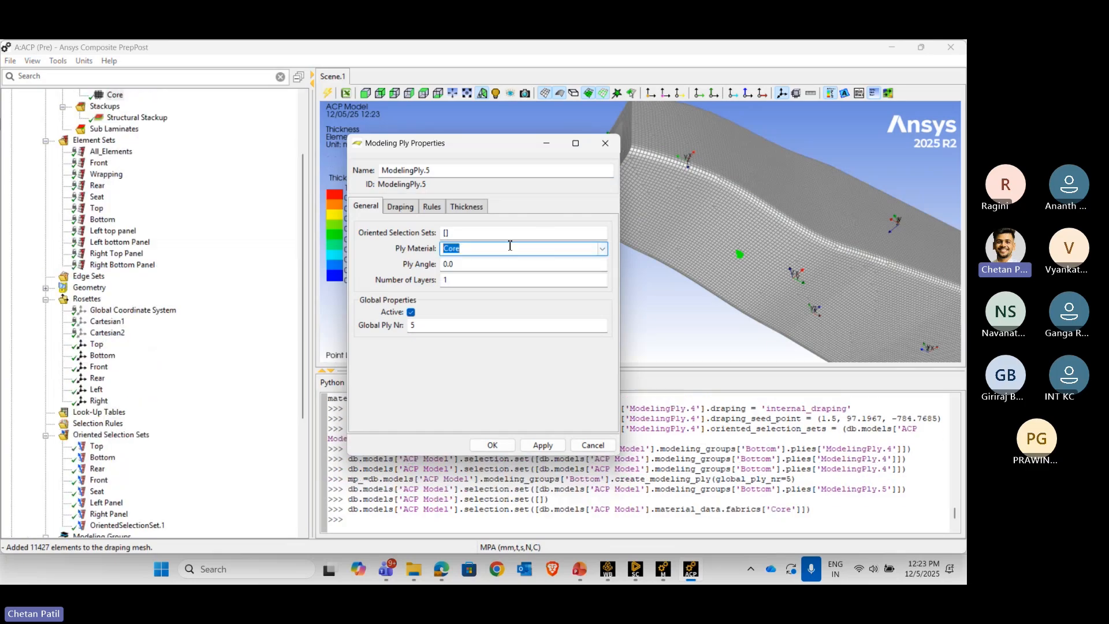
left_click(459, 231)
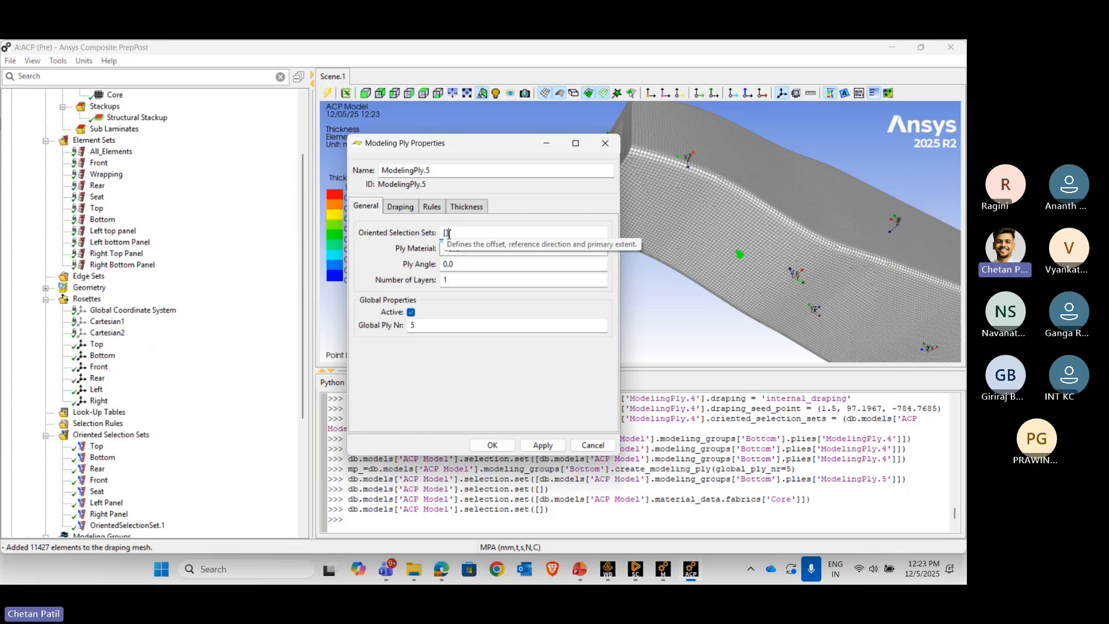
left_click(103, 219)
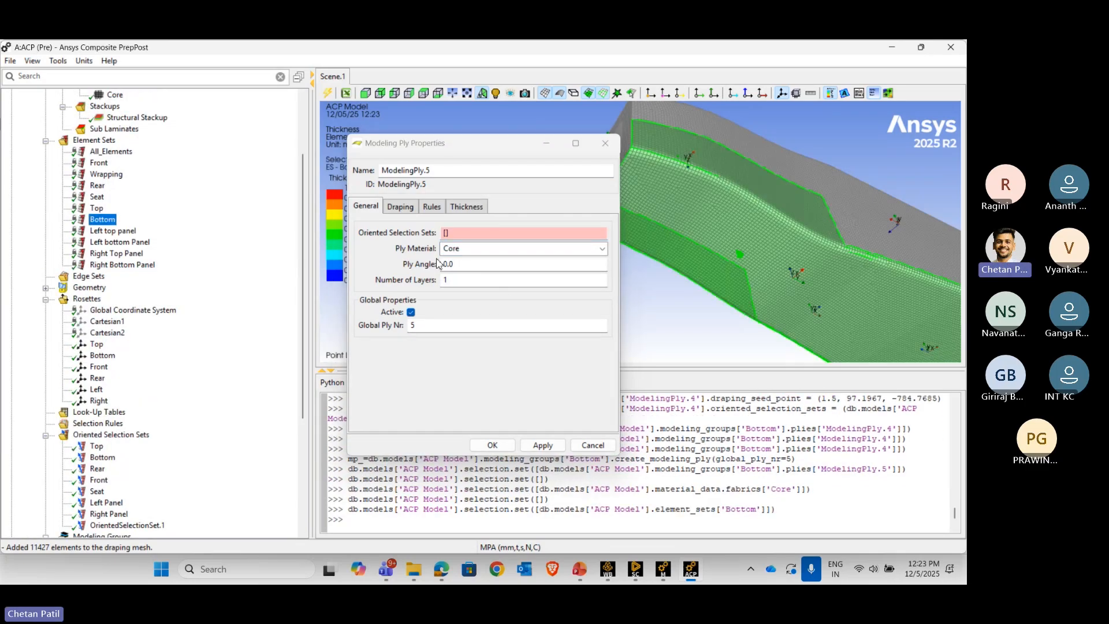
left_click(100, 458)
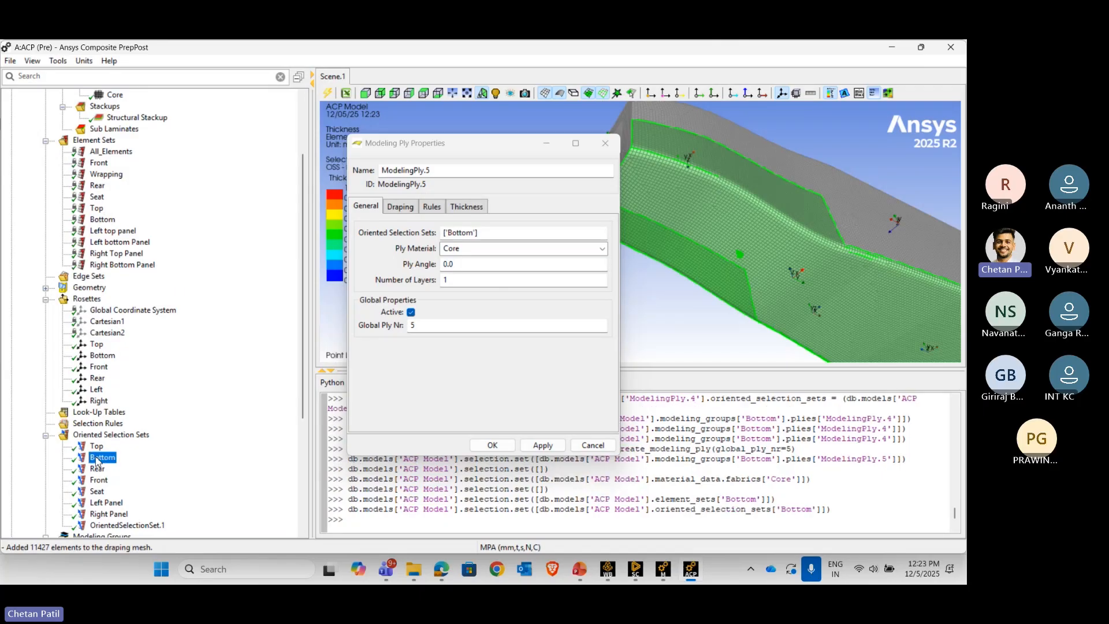
left_click(543, 446)
left_click(492, 444)
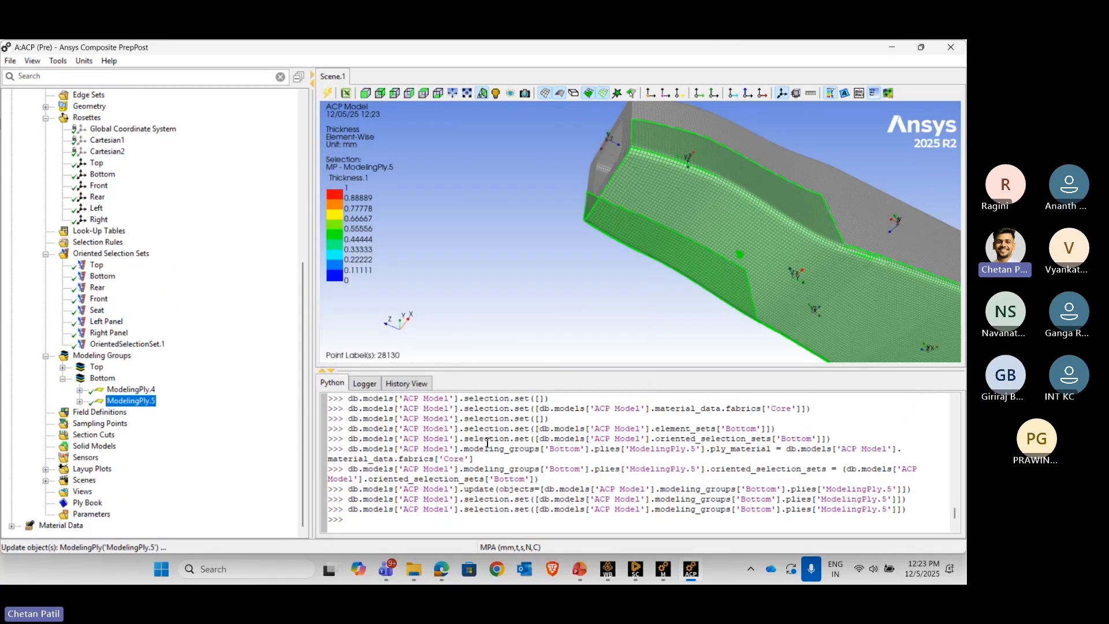
- Create a ply after the Core ply in the Bottom modeling group with the Bottom oriented selection set, Structural Stackup material and 2 layers
right_click(130, 403)
left_click(193, 241)
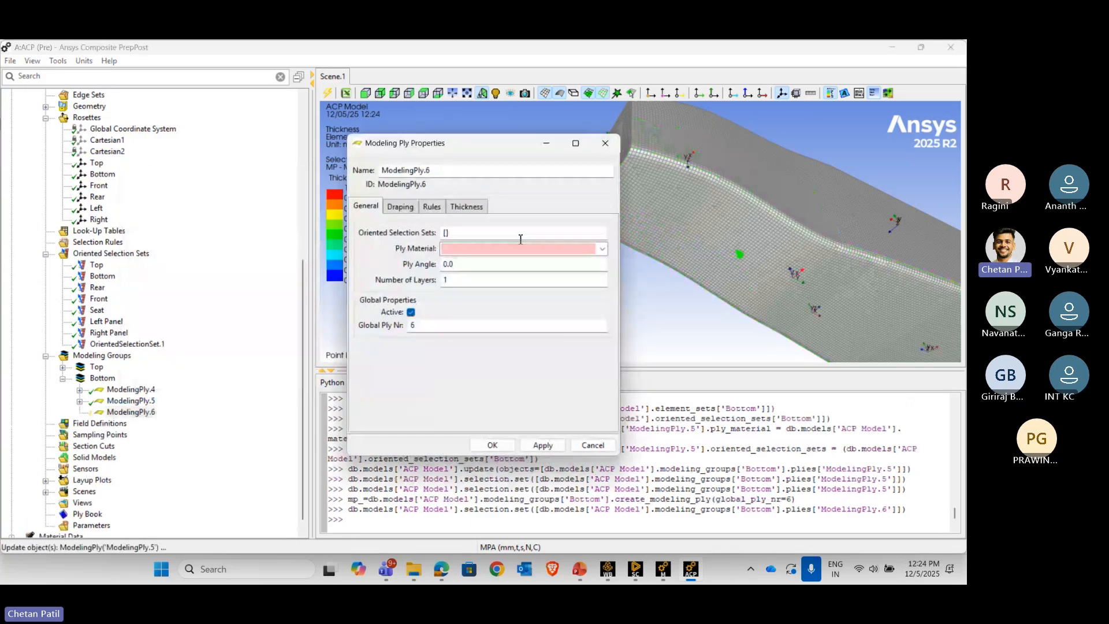
left_click(472, 233)
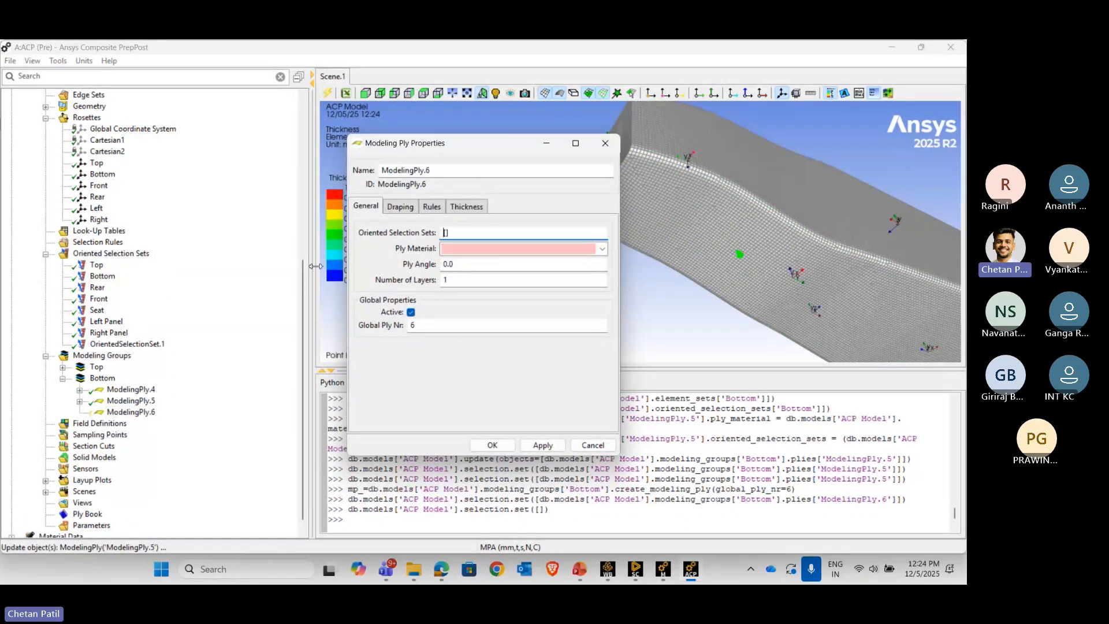
left_click(103, 276)
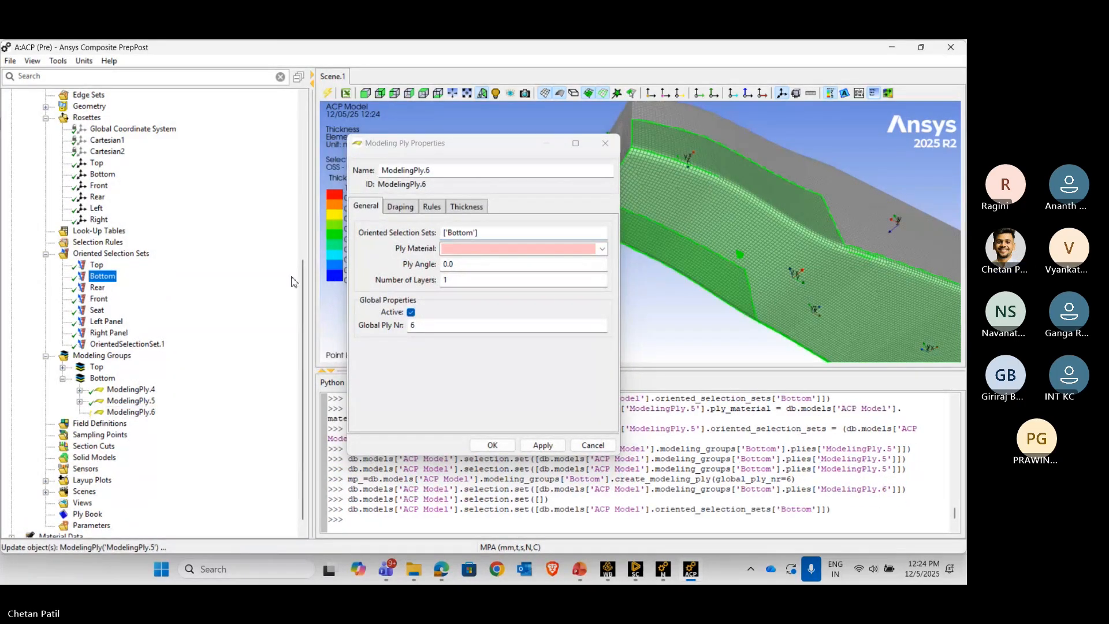
left_click(601, 248)
left_click(476, 279)
left_click(474, 281)
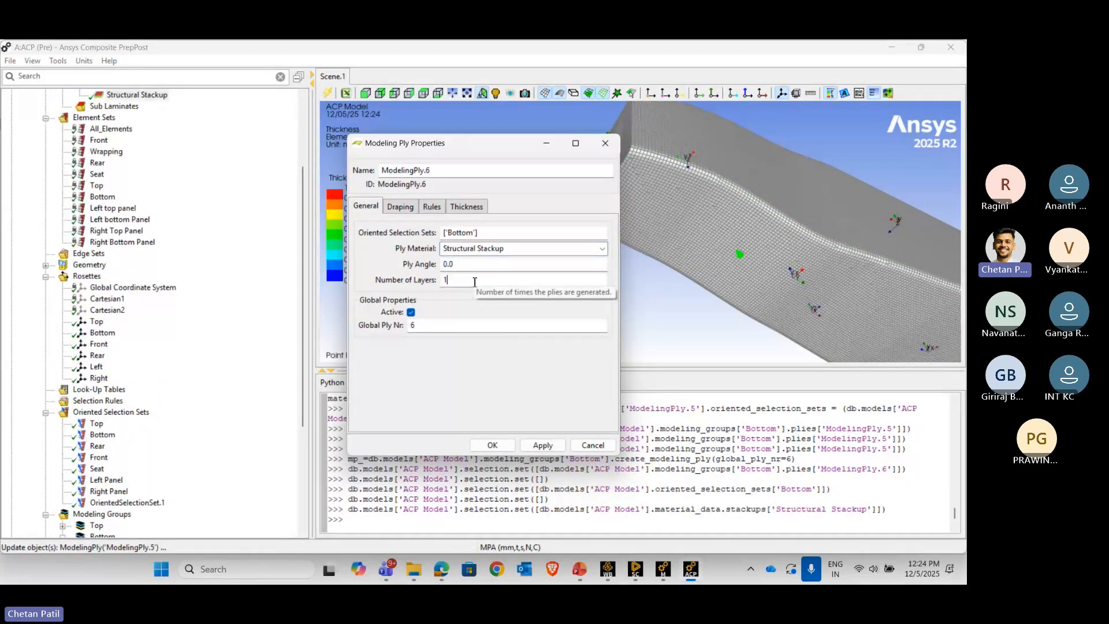
key("BackSpace")
type("2")
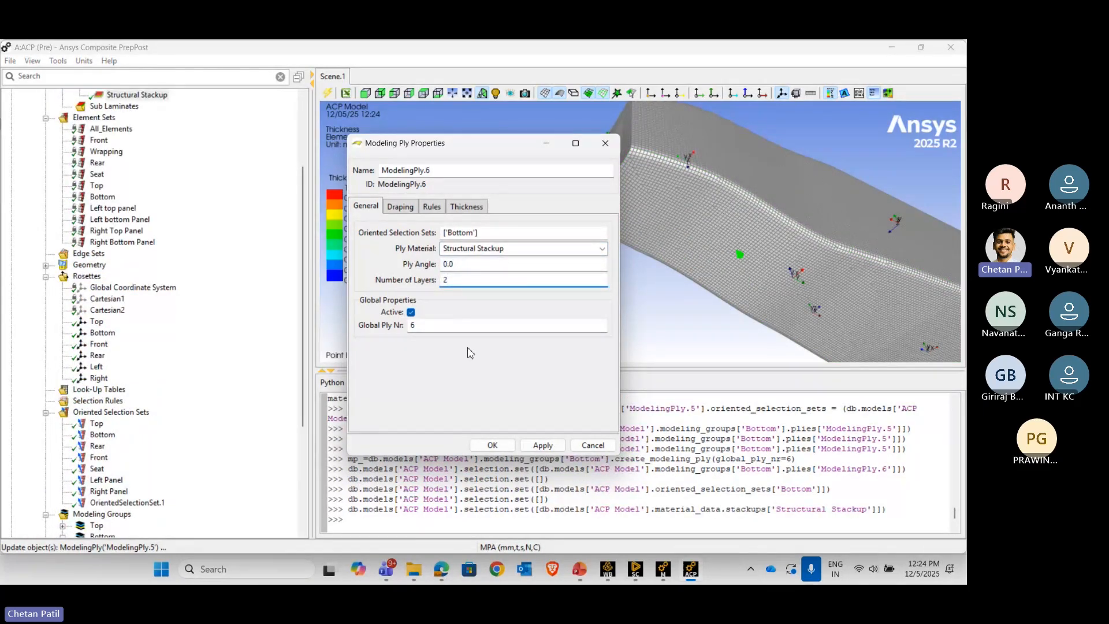
- Set the ply to Internal Draping with its seed point on the bottom surface at about (1.5, 119.9, -698.9), then apply and close its properties
left_click(399, 207)
left_click(491, 226)
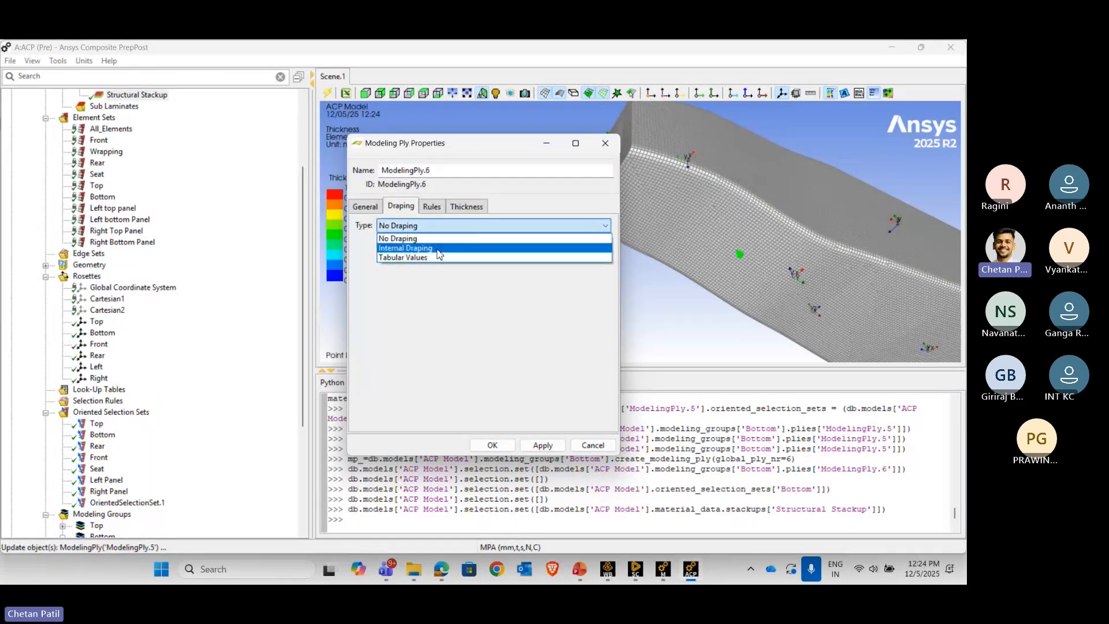
left_click(437, 252)
left_click(525, 261)
left_click(717, 243)
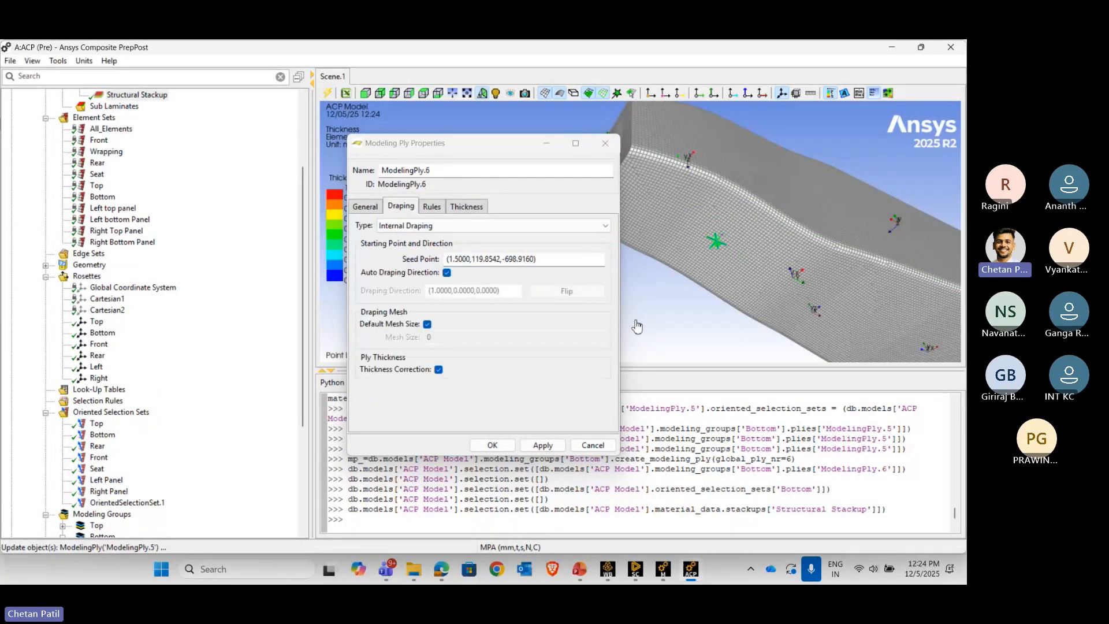
left_click(538, 446)
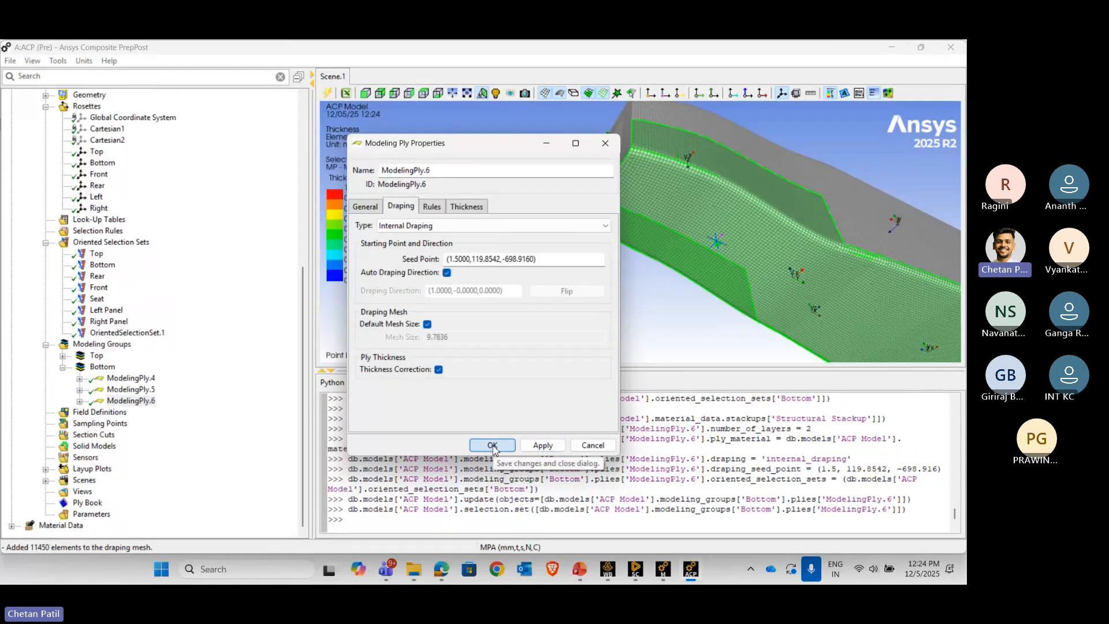
left_click(492, 446)
- Examine the Bottom ply's coverage on the model from several sides and collapse the Bottom modeling group
scroll(666, 206, "down", 5)
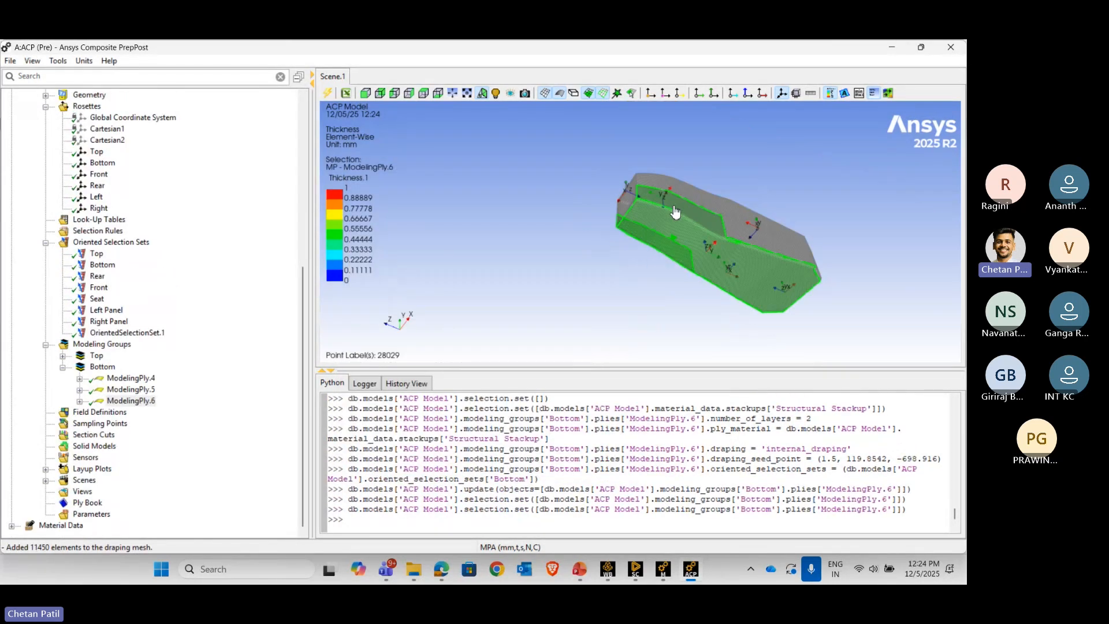
middle_click_drag(673, 212, 651, 286)
scroll(657, 268, "up", 10)
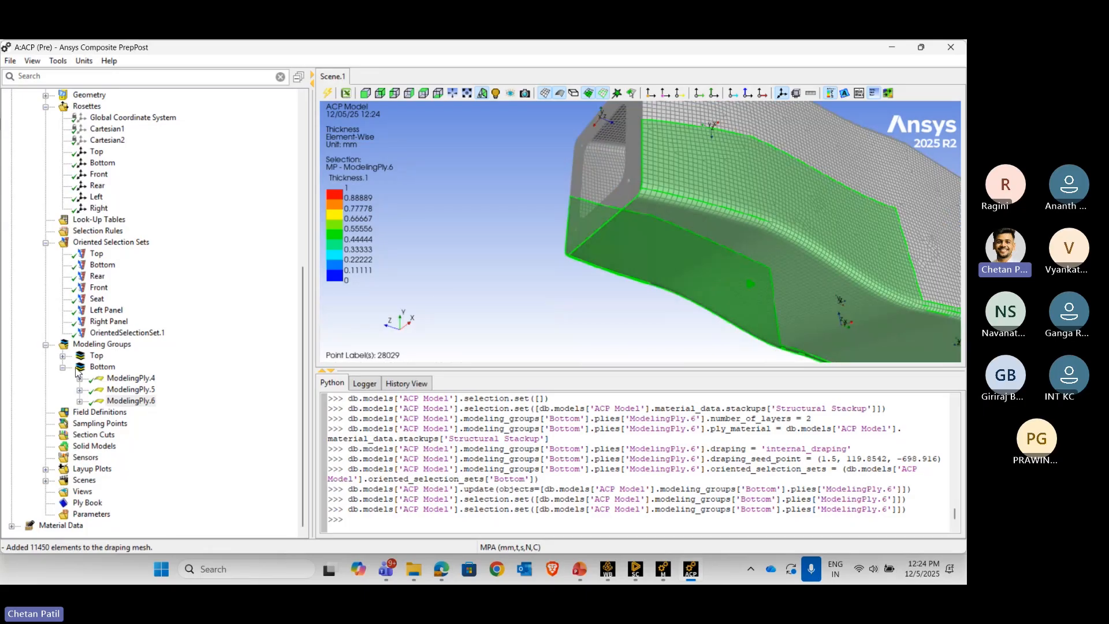
scroll(557, 232, "down", 4)
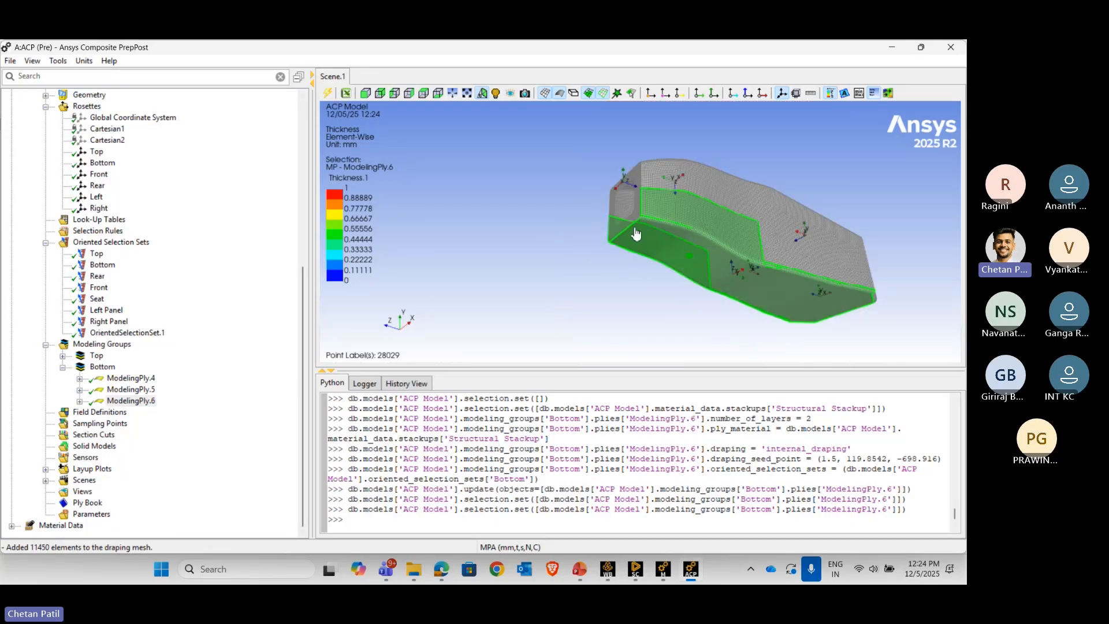
left_click_drag(635, 234, 624, 274)
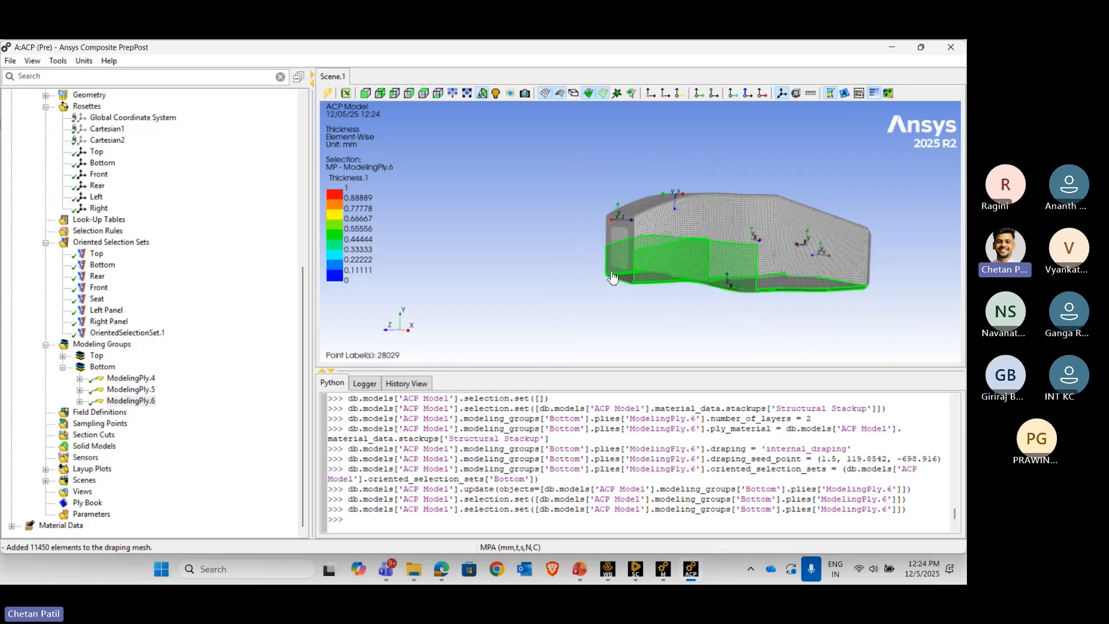
left_click(62, 367)
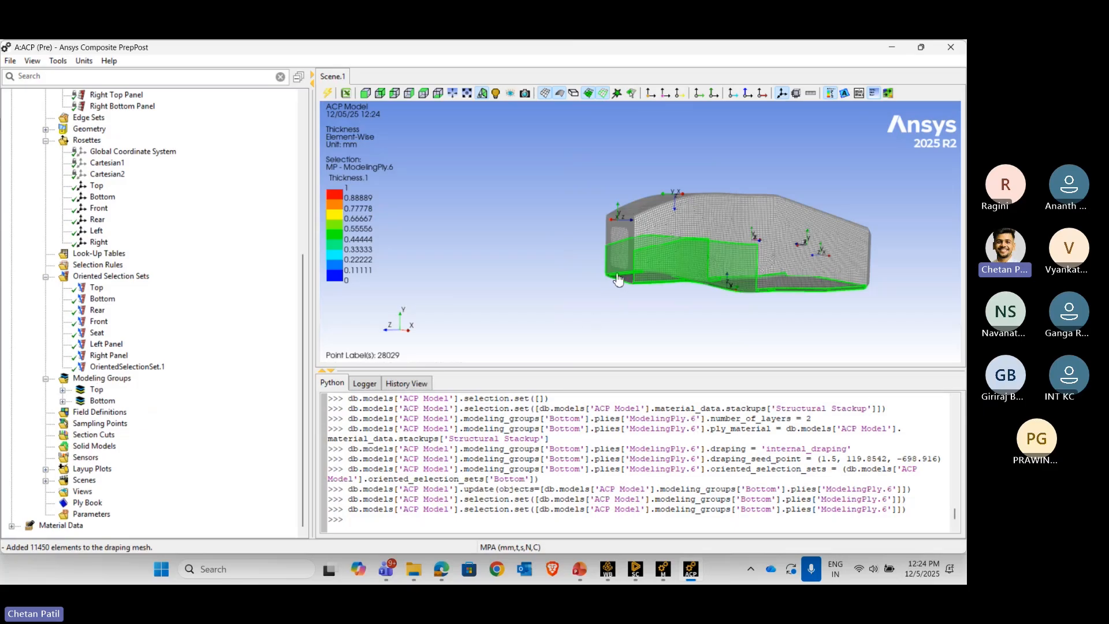
scroll(618, 280, "up", 2)
scroll(664, 231, "up", 2)
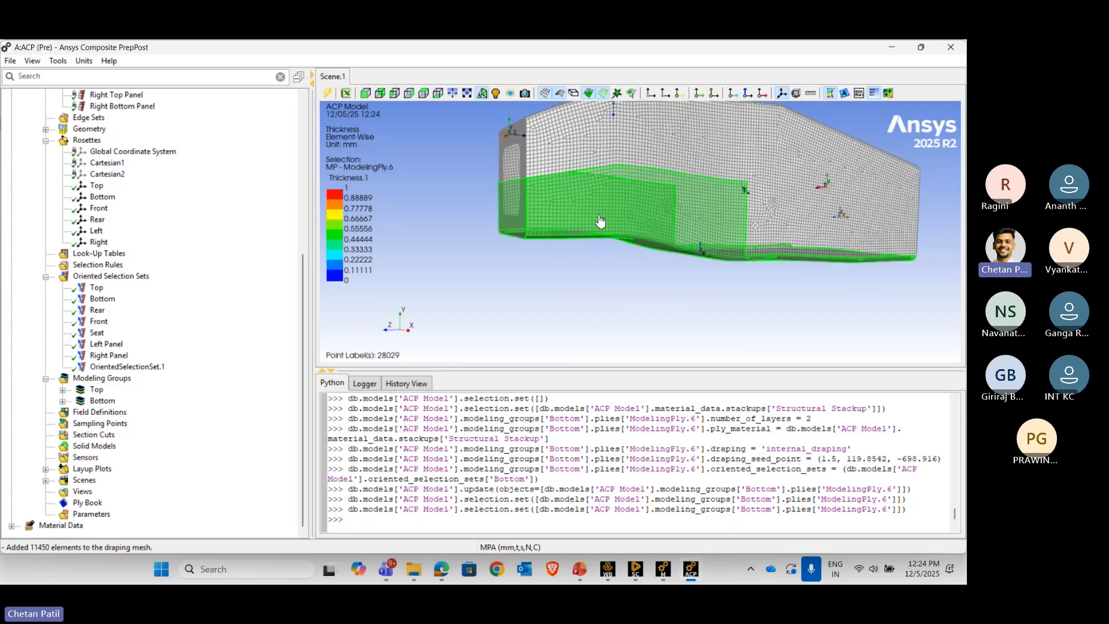
middle_click_drag(599, 222, 621, 237)
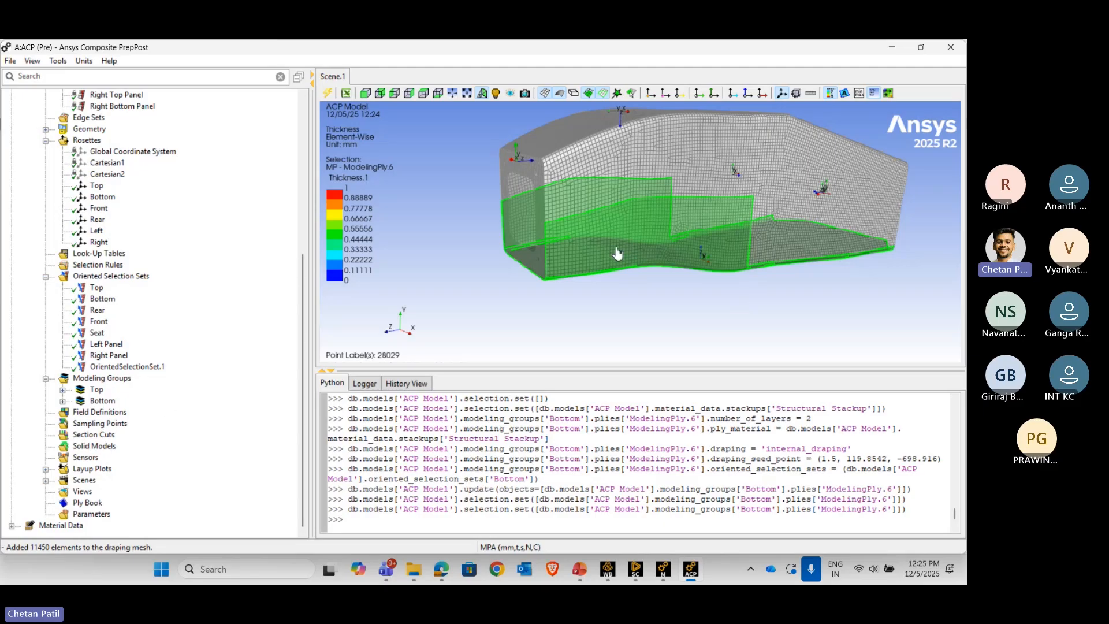
- Create another modeling group named Front and confirm its properties
right_click(104, 378)
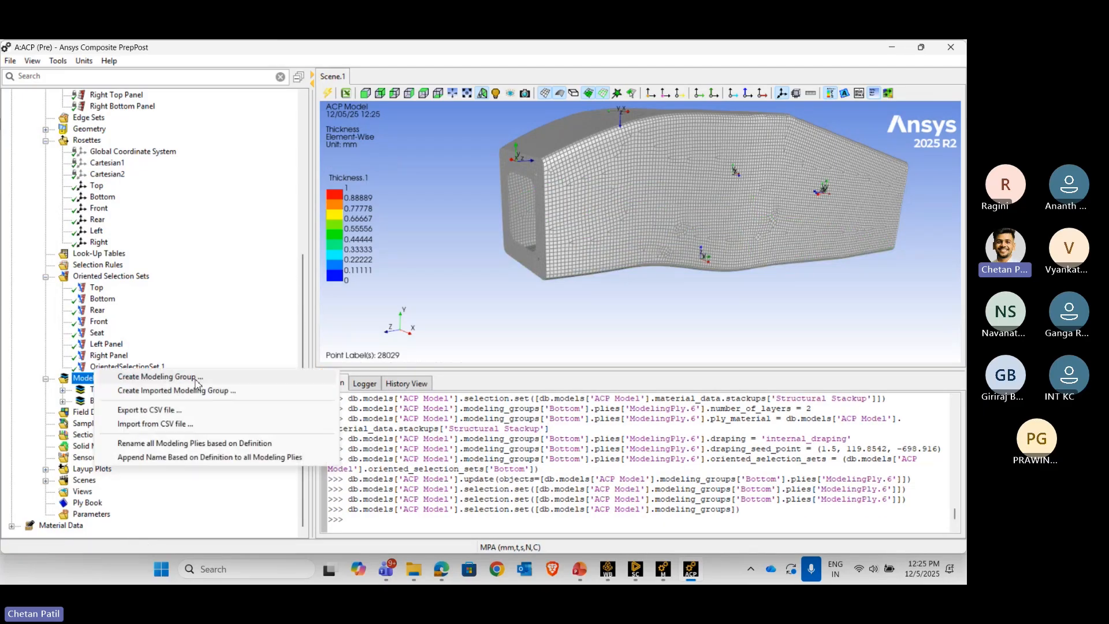
left_click(148, 377)
left_click_drag(534, 291, 414, 282)
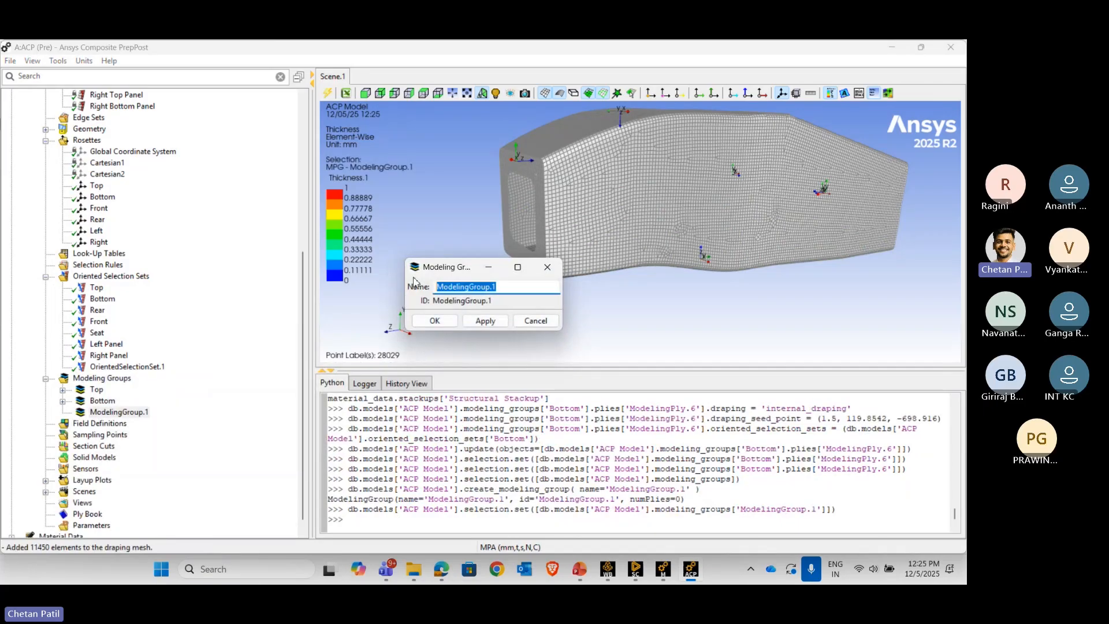
type("Fro")
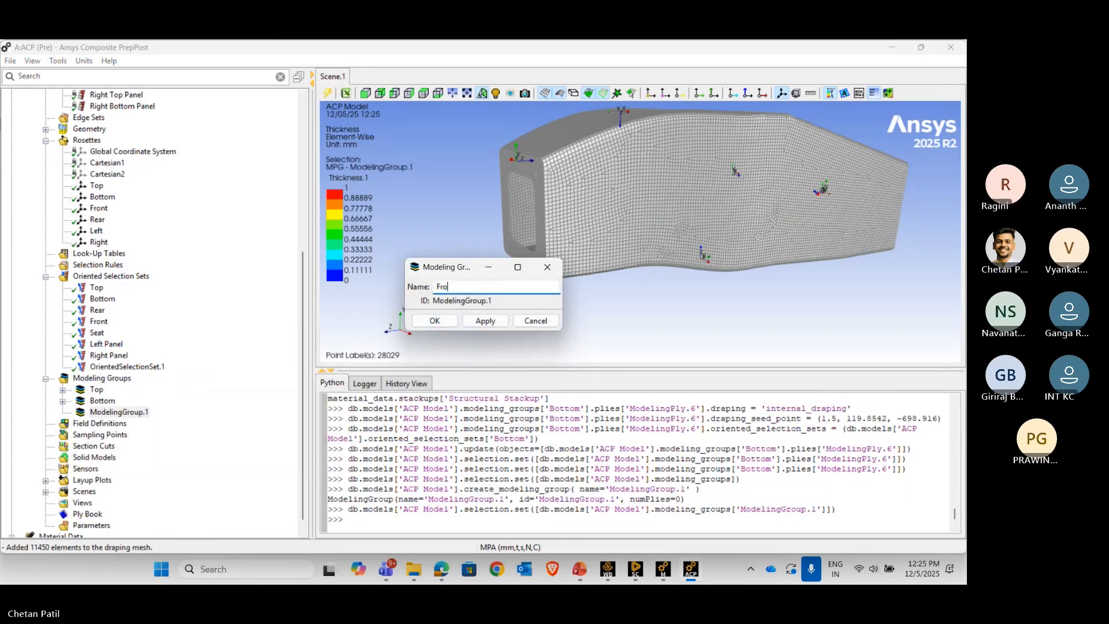
type("nt")
left_click(421, 321)
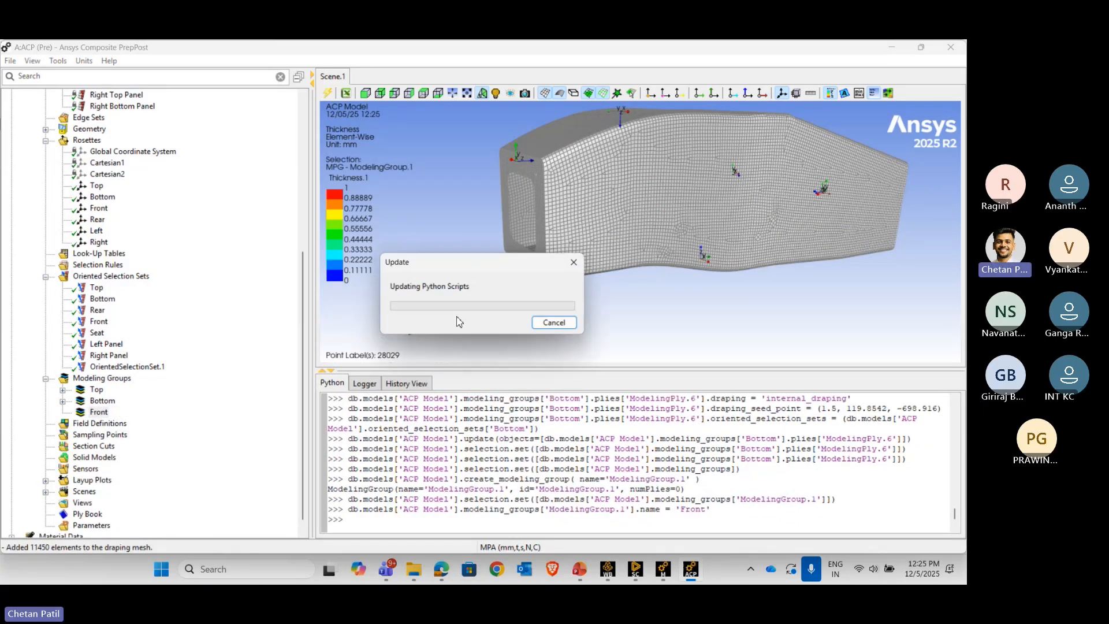
- Create a ply in the Front modeling group with the Front oriented selection set, Structural Stackup material and 6 layers, then apply and close
right_click(96, 413)
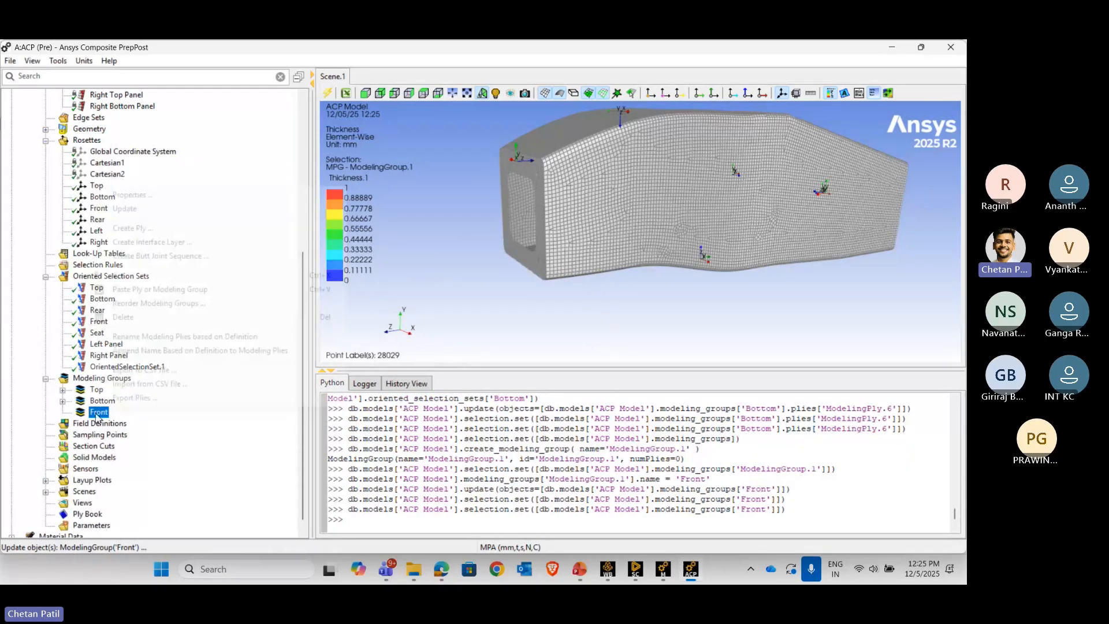
left_click(130, 228)
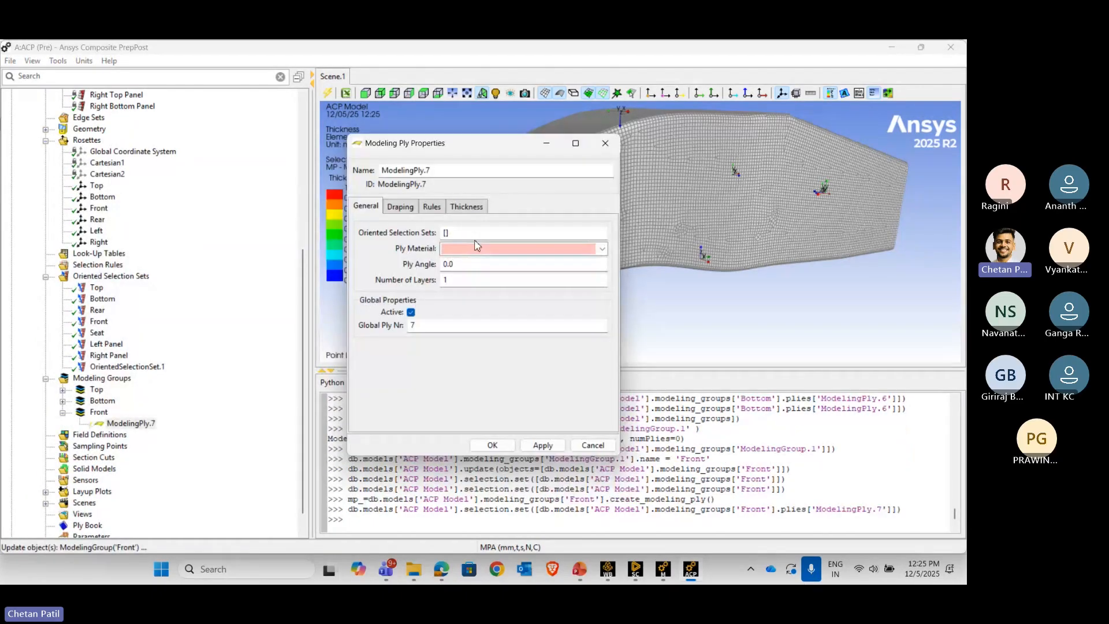
left_click(449, 234)
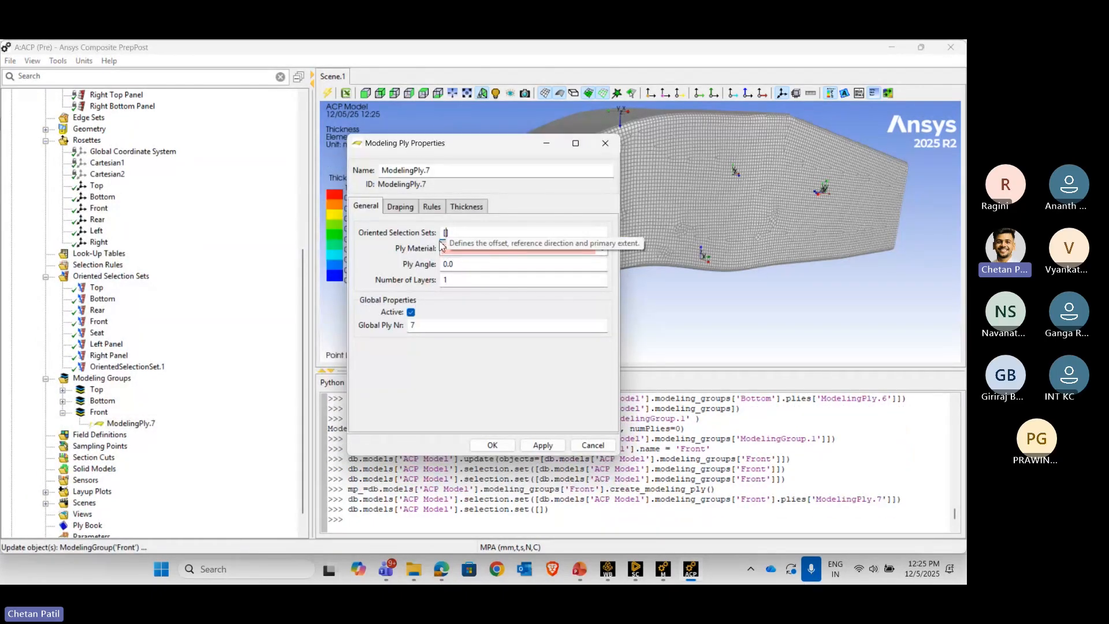
left_click(98, 321)
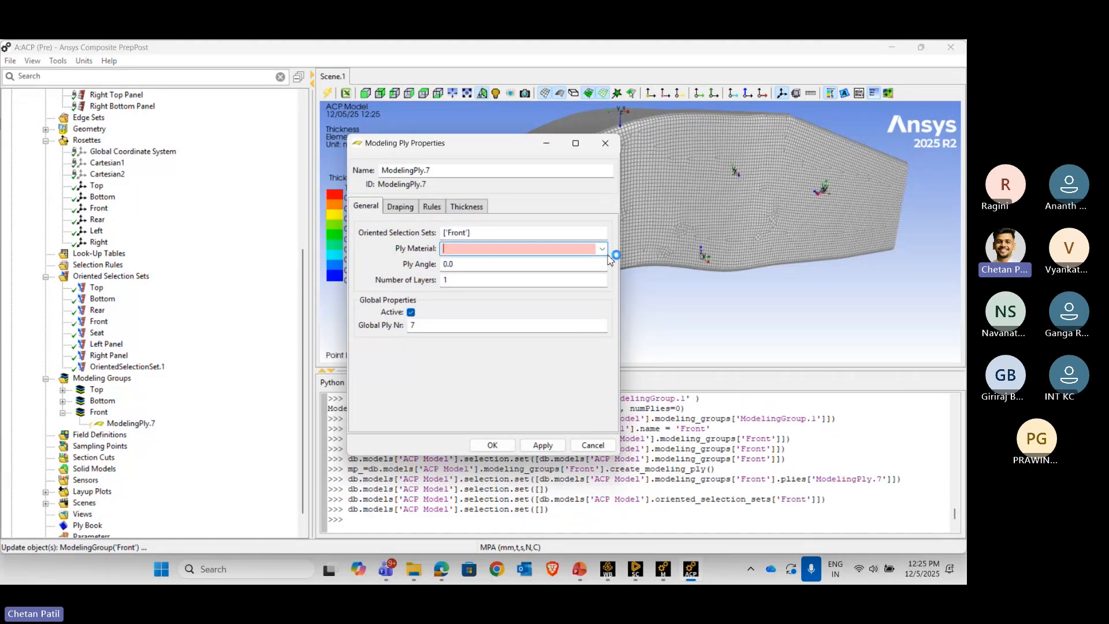
left_click(477, 251)
left_click(481, 268)
key("Tab")
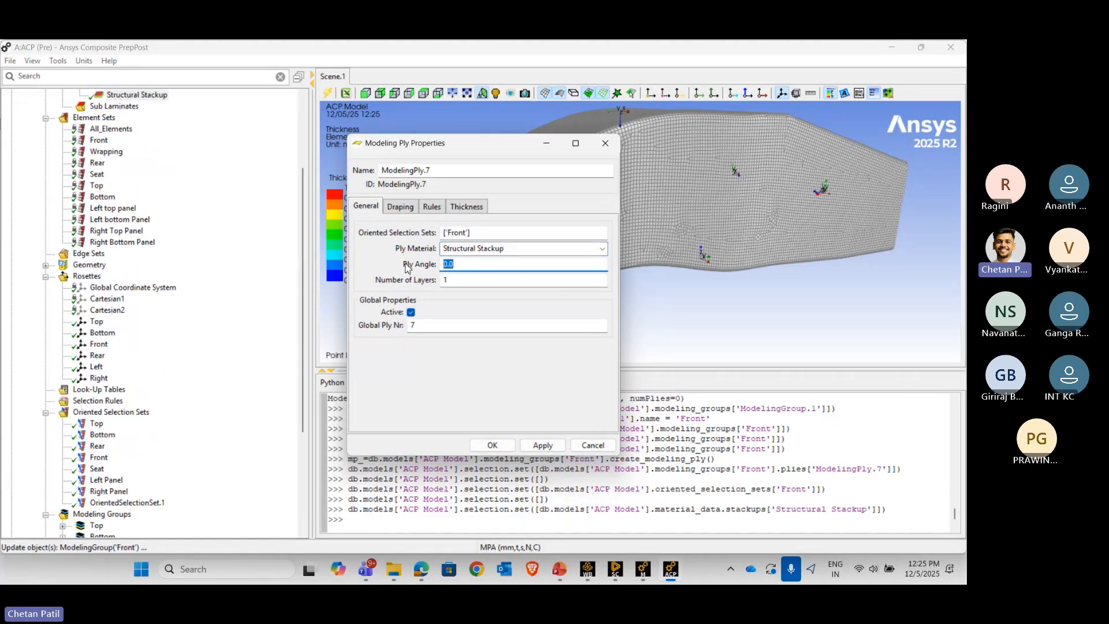
left_click(486, 288)
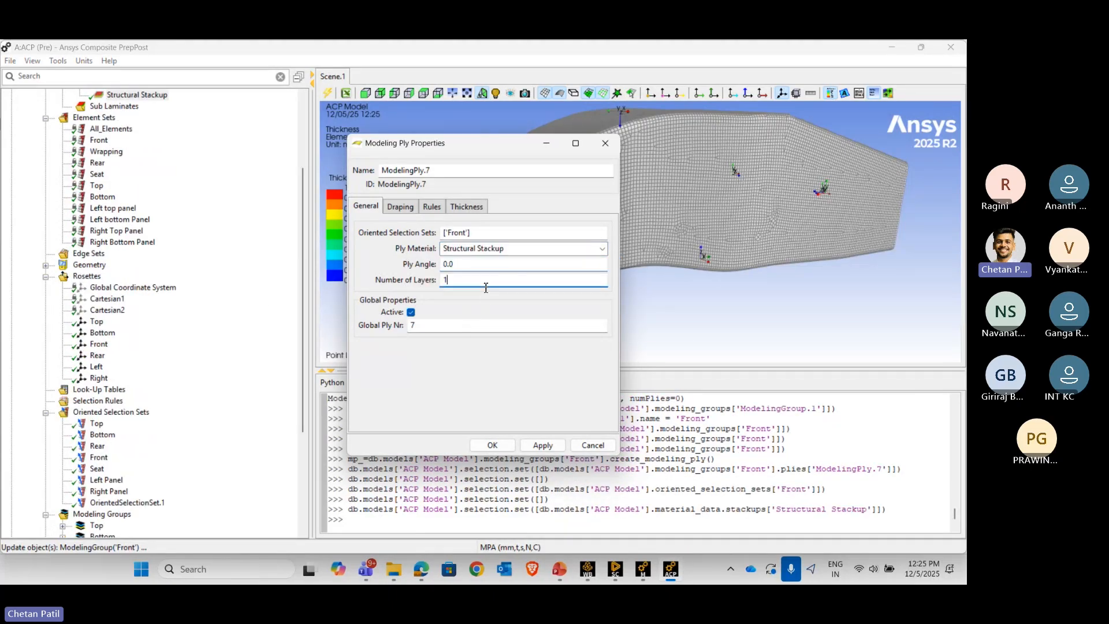
key("BackSpace")
type("6")
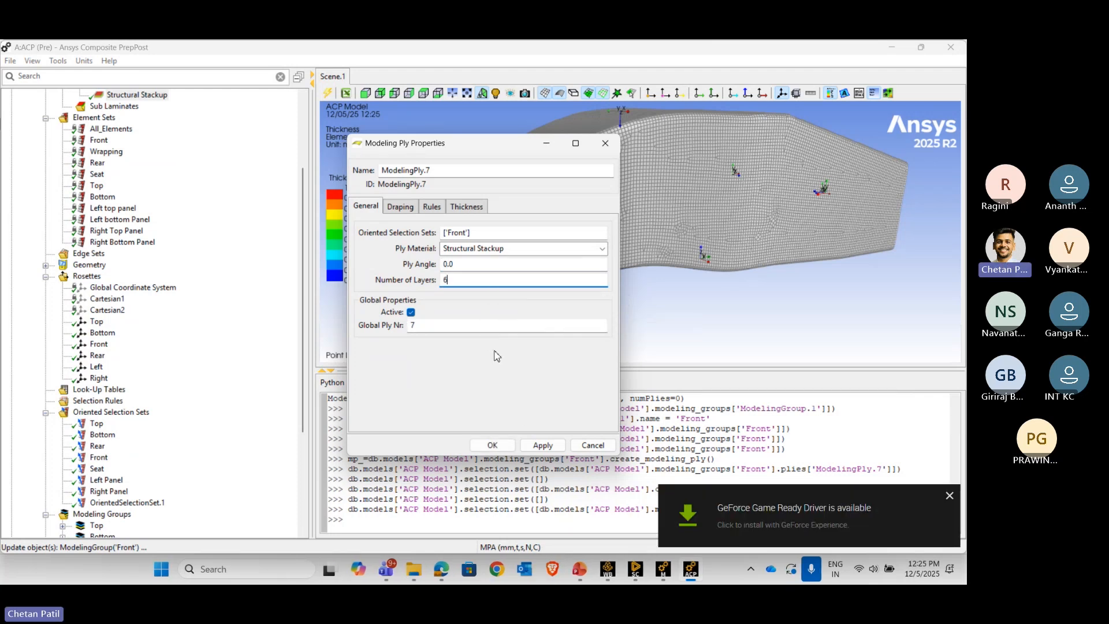
left_click(540, 444)
left_click(492, 445)
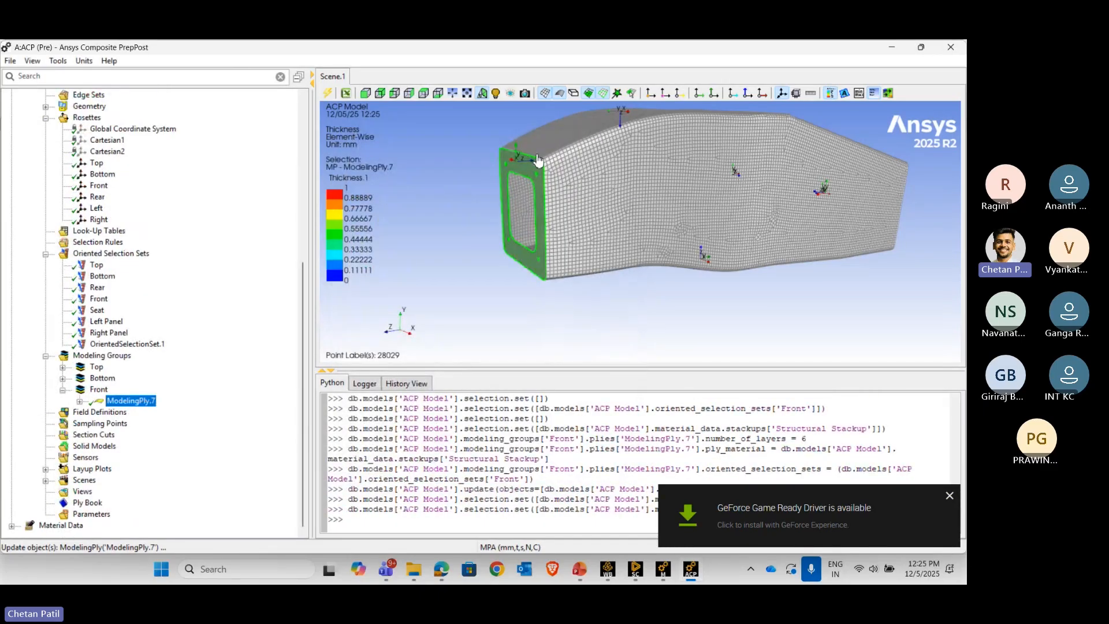
- Create a second ply after the existing one in the Front modeling group, using the Front oriented selection set and Core material, and confirm it
right_click(104, 389)
right_click(110, 400)
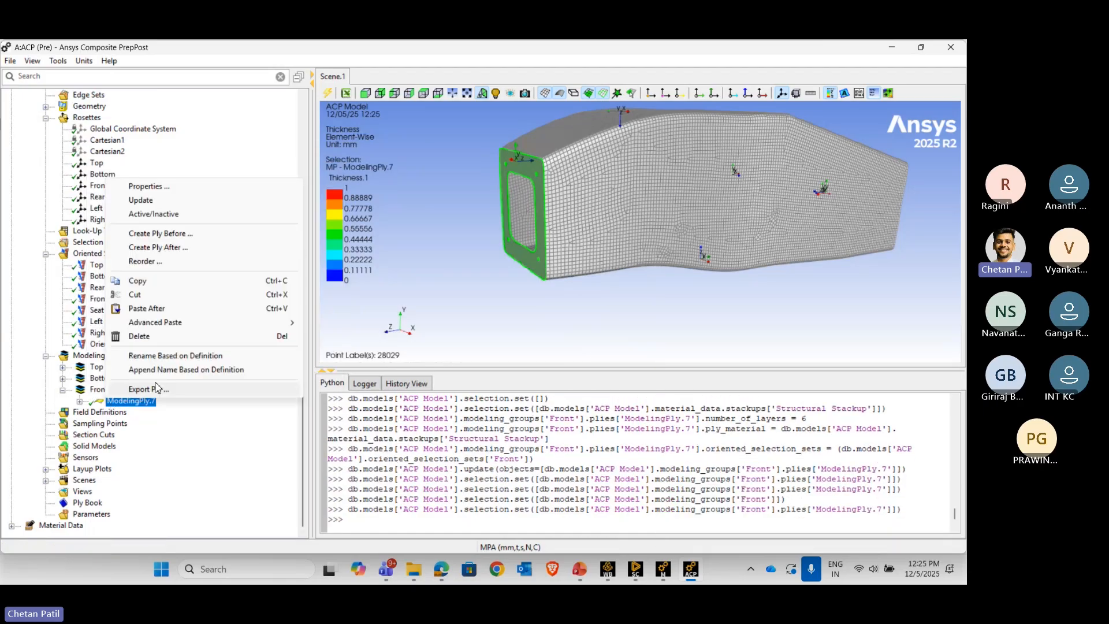
left_click(213, 248)
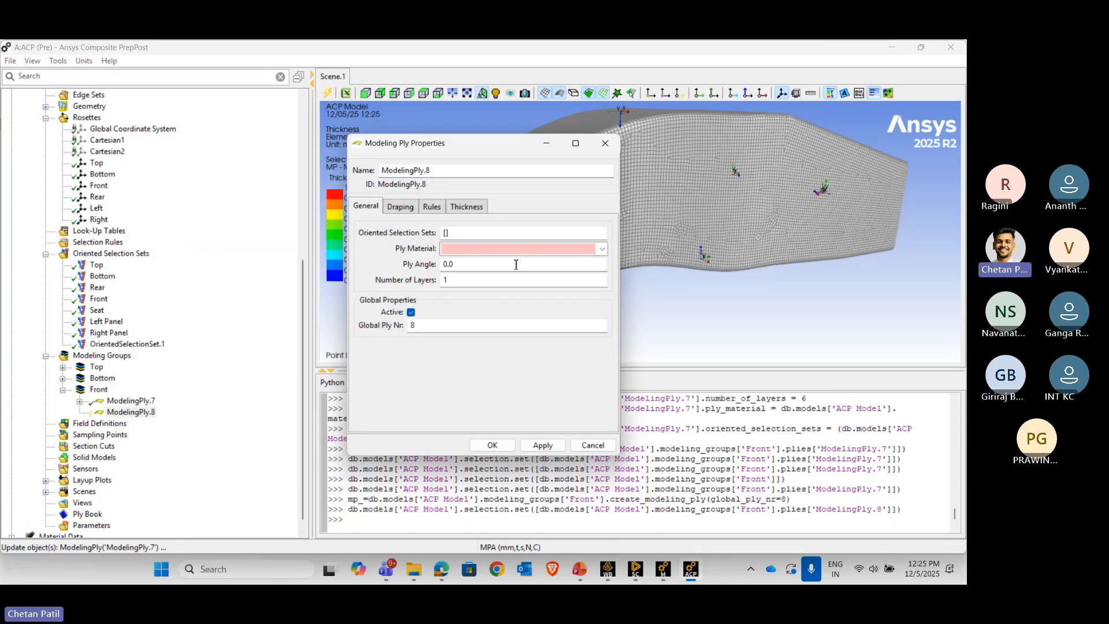
left_click(444, 231)
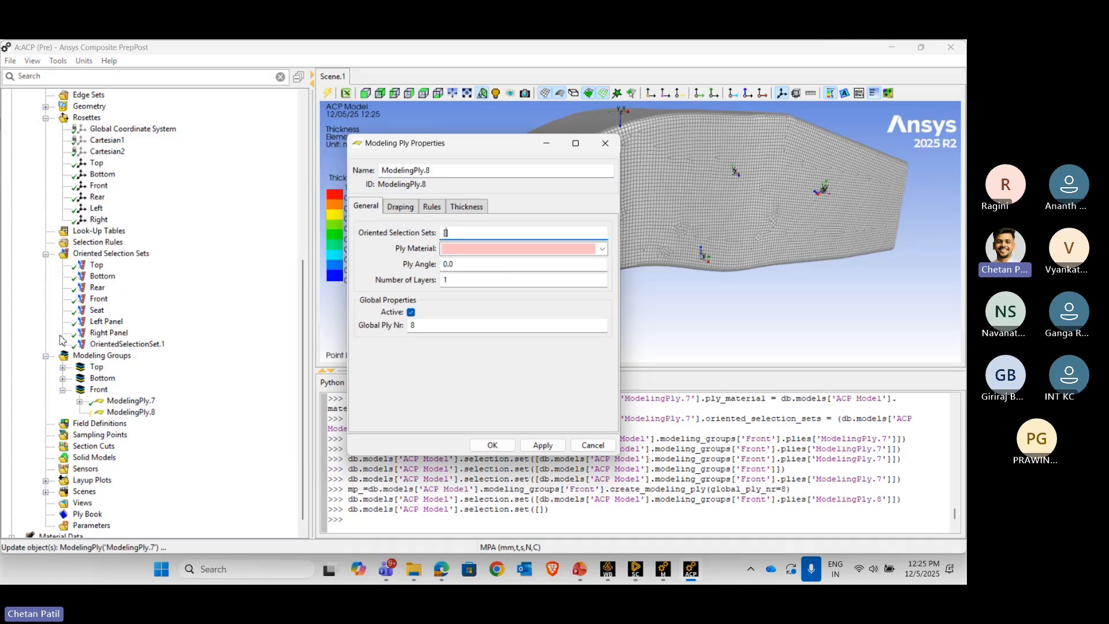
left_click(99, 298)
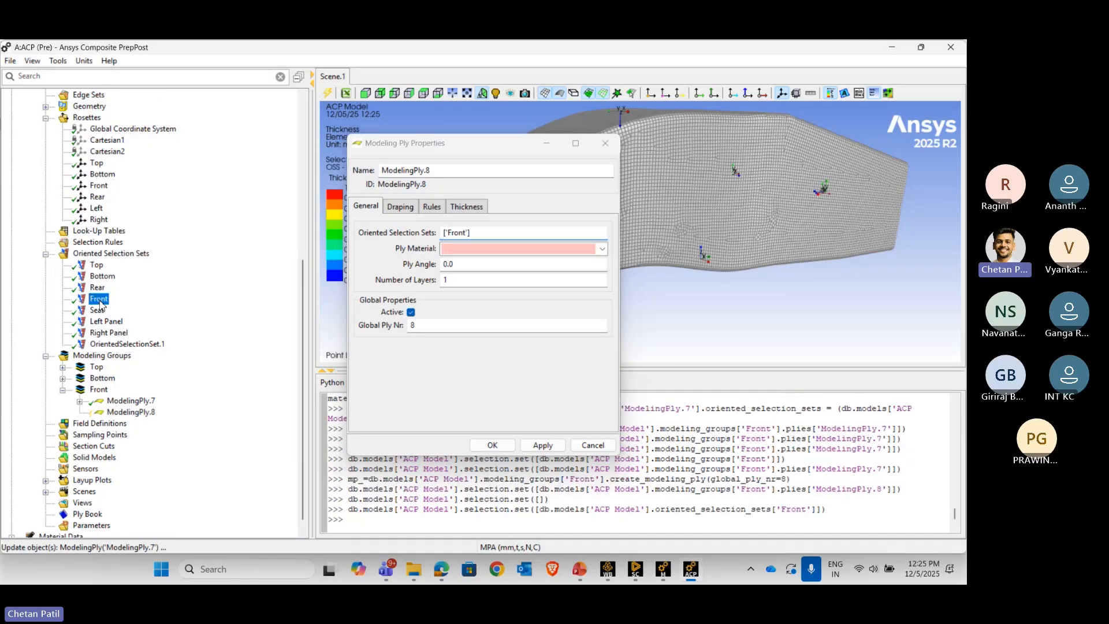
left_click(461, 252)
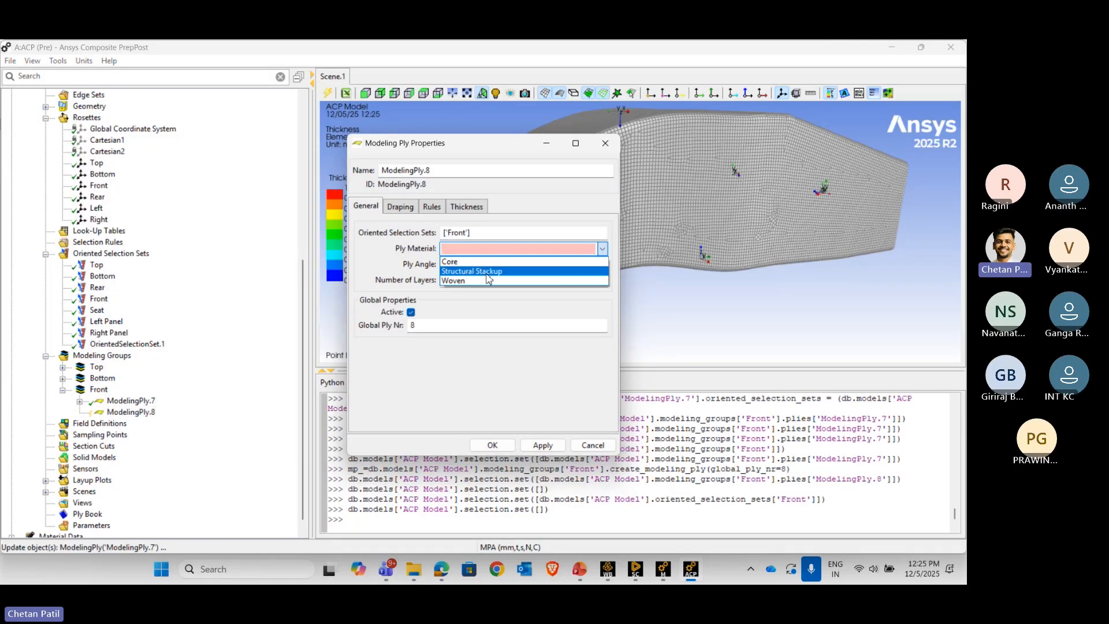
left_click(489, 269)
left_click(608, 249)
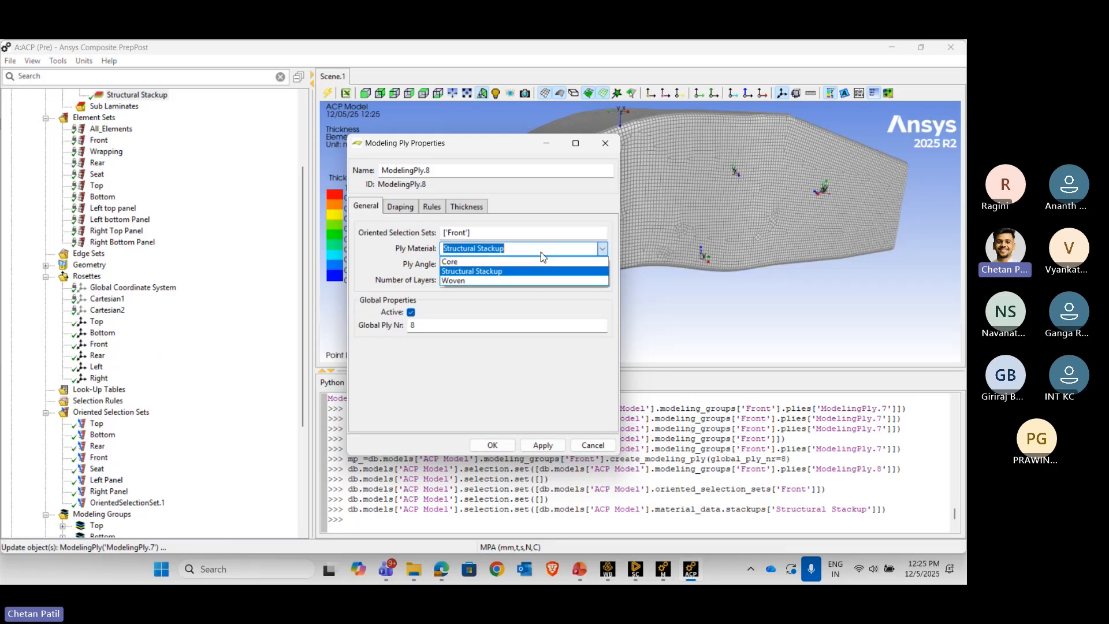
left_click(462, 258)
left_click(462, 279)
left_click(474, 444)
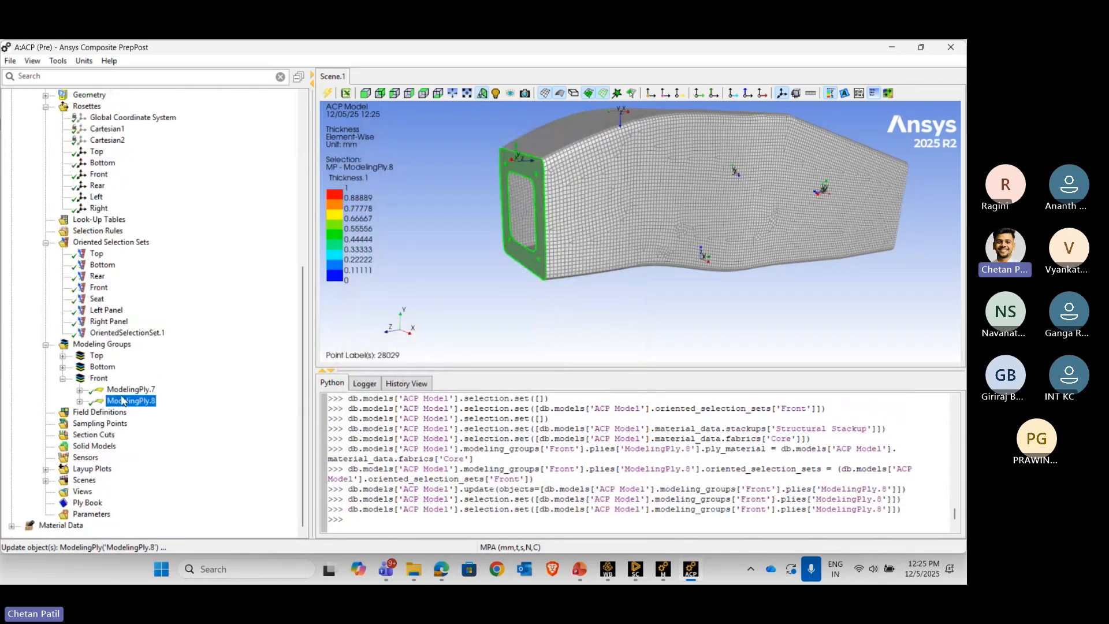
- Add a third ply after the Core ply in the Front modeling group, with the Front oriented selection set, Structural Stackup material and 6 layers
right_click(133, 403)
left_click(219, 248)
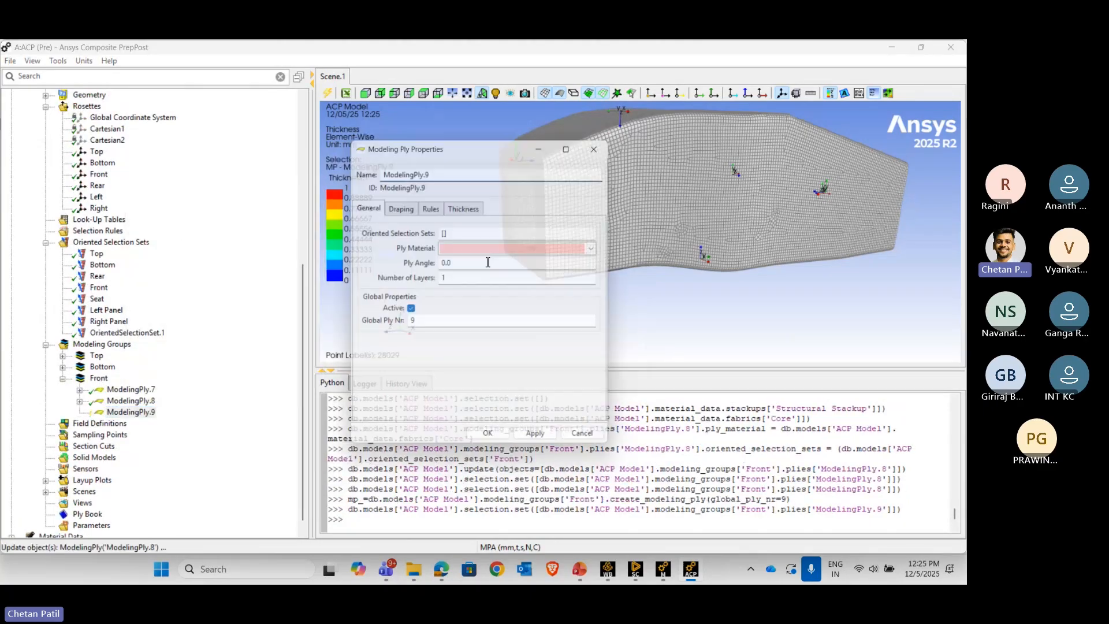
left_click(441, 233)
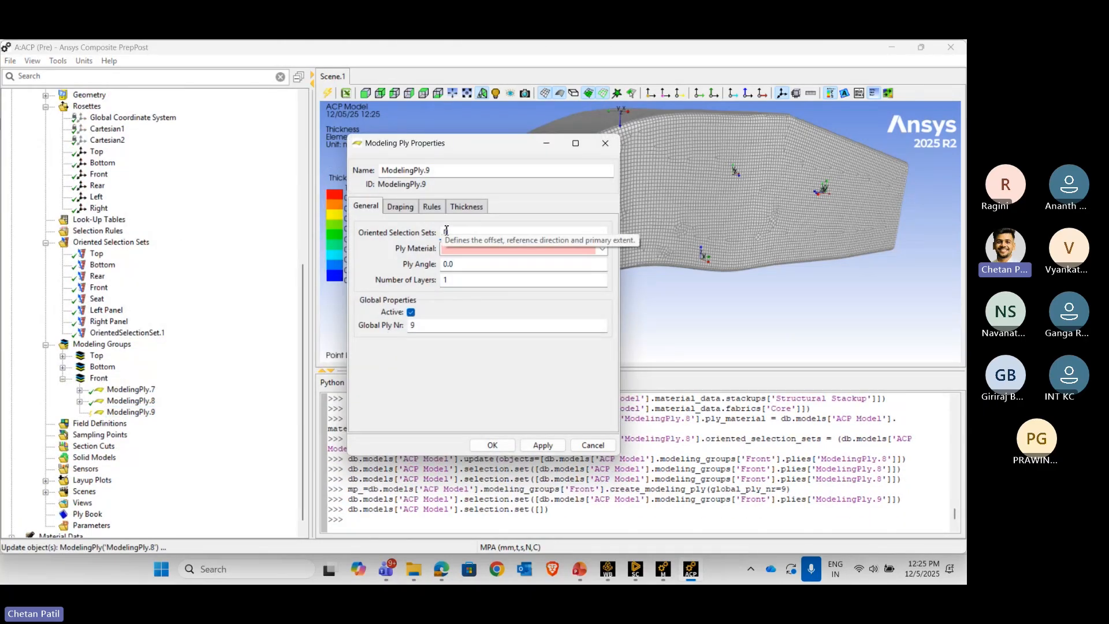
left_click(102, 288)
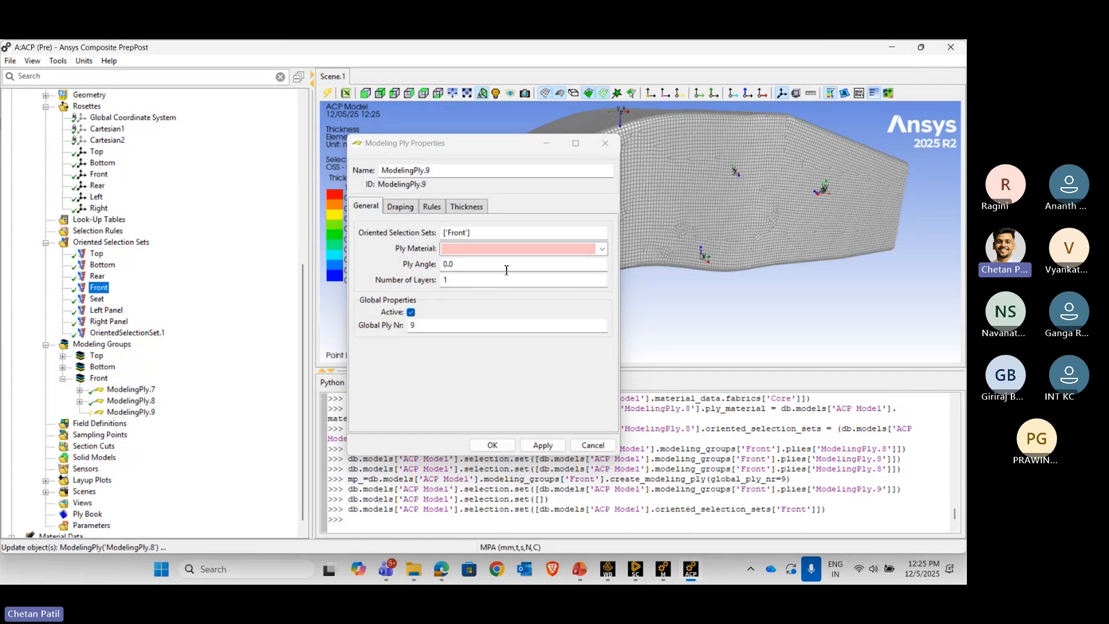
left_click(602, 249)
left_click(472, 259)
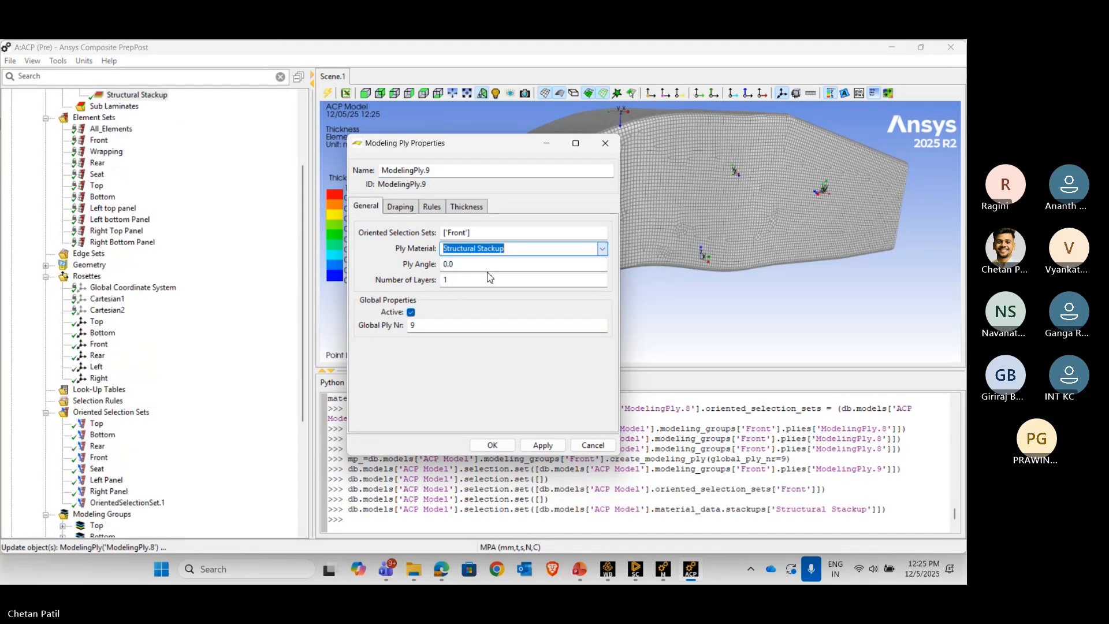
double_click(459, 282)
type("6")
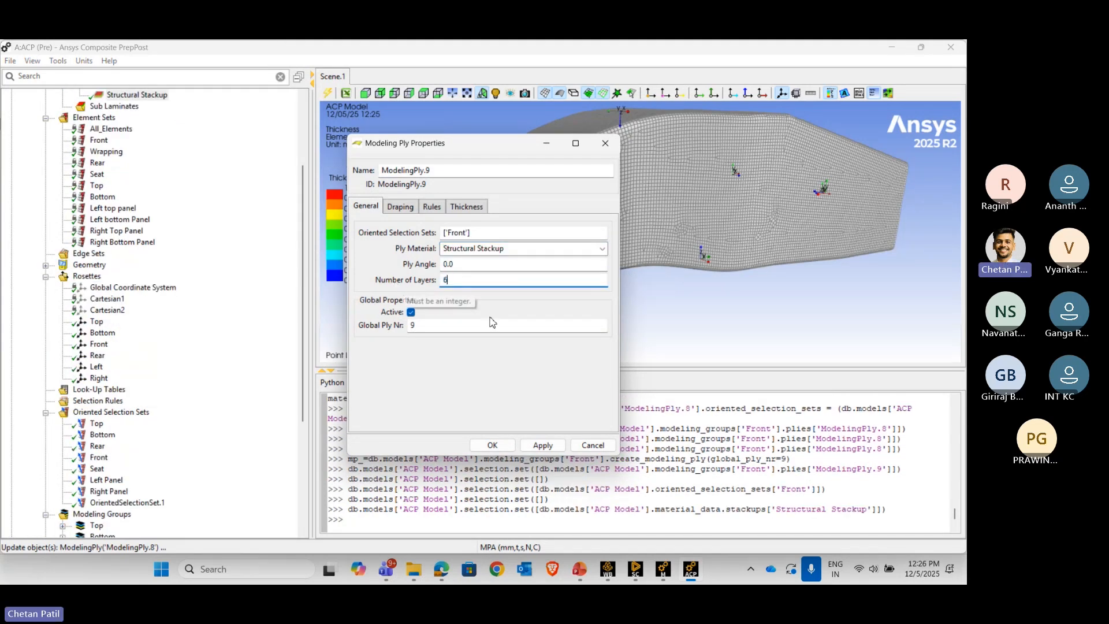
- Apply the open ply's properties for the Front modeling group and collapse that group
left_click(543, 445)
left_click(492, 445)
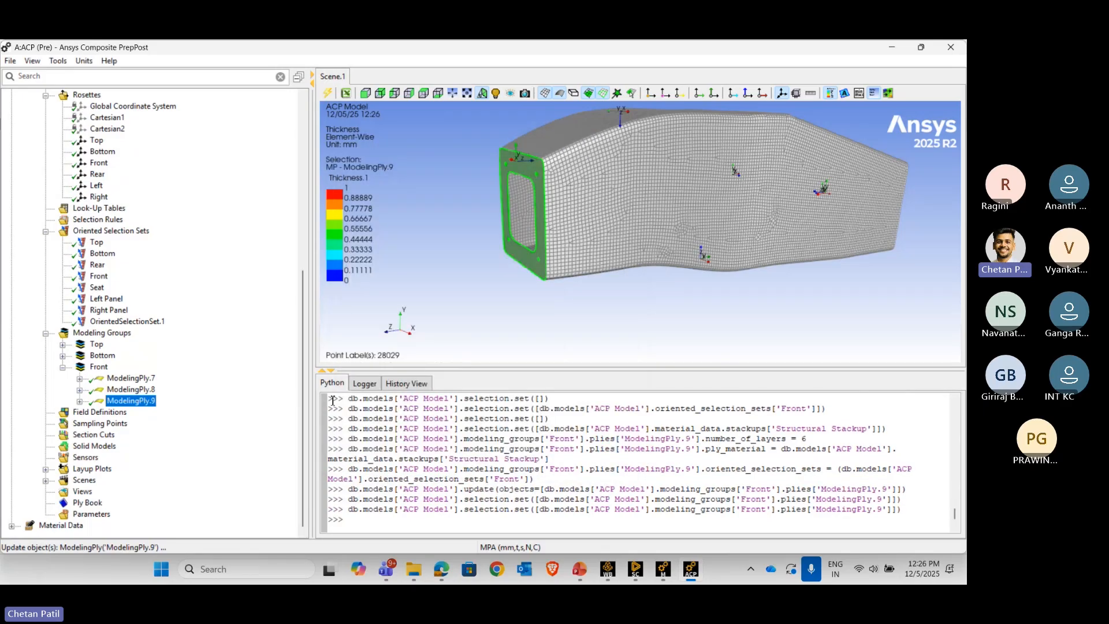
left_click(63, 367)
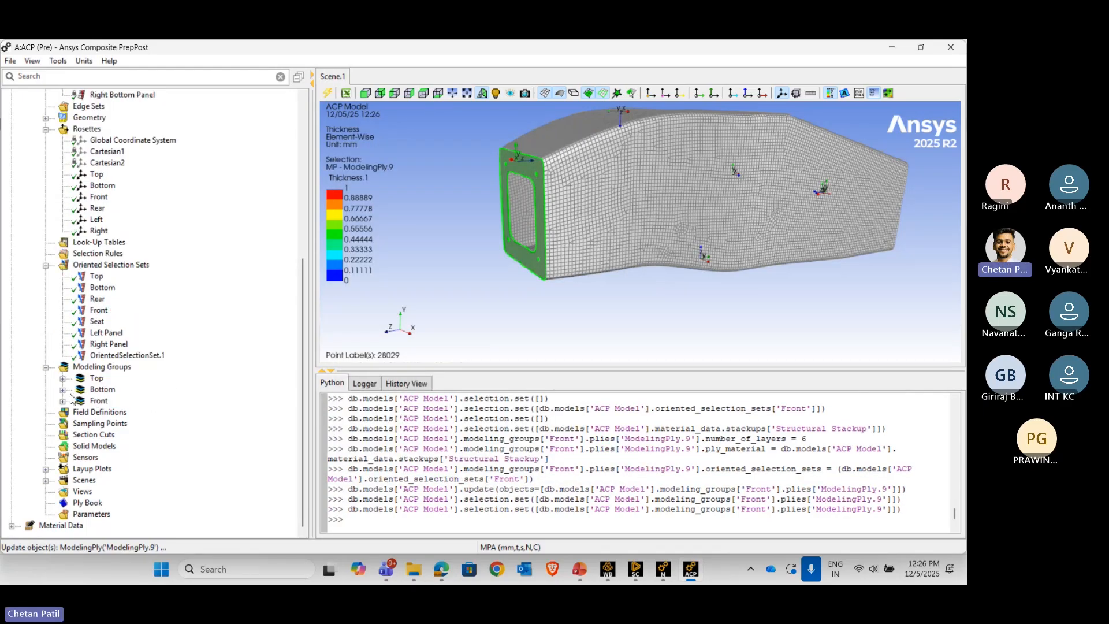
- Create a new modeling group named Rear
right_click(105, 372)
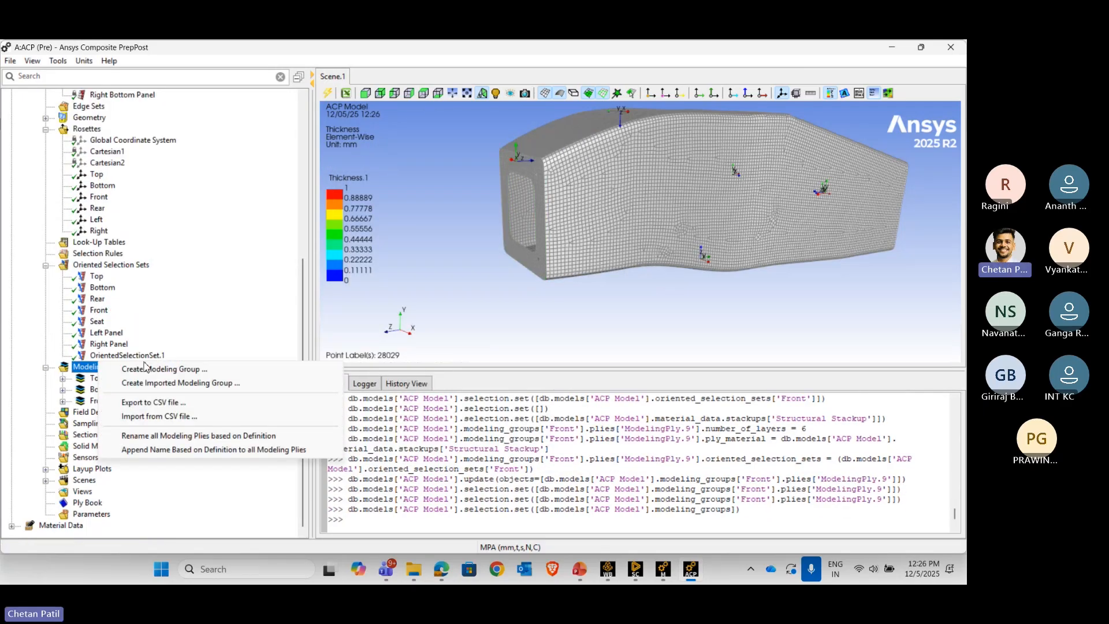
left_click(190, 368)
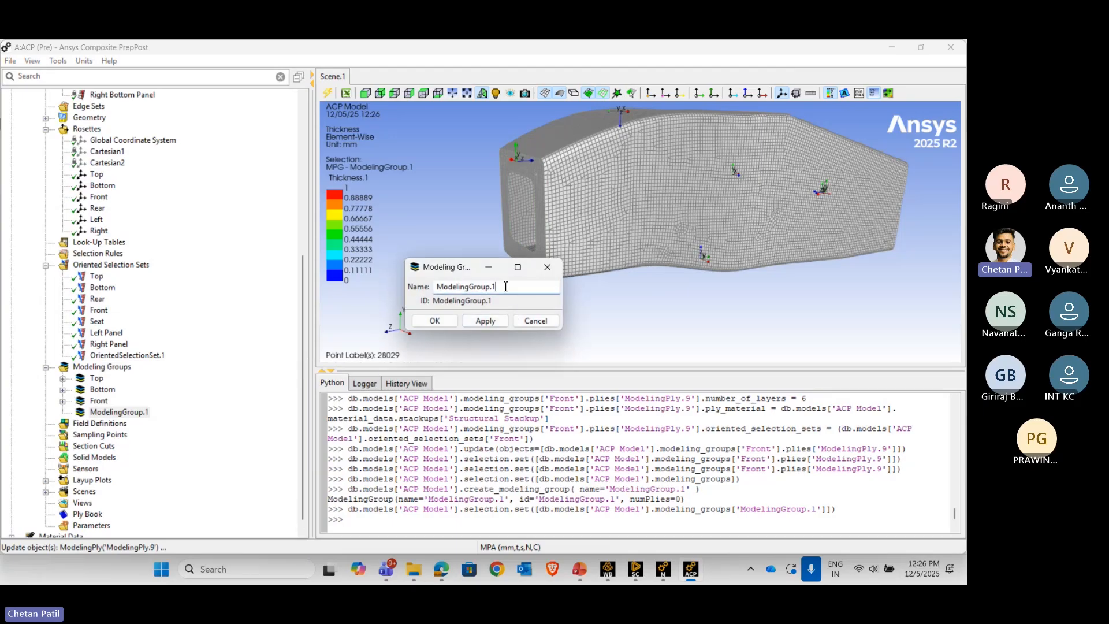
type("Rear")
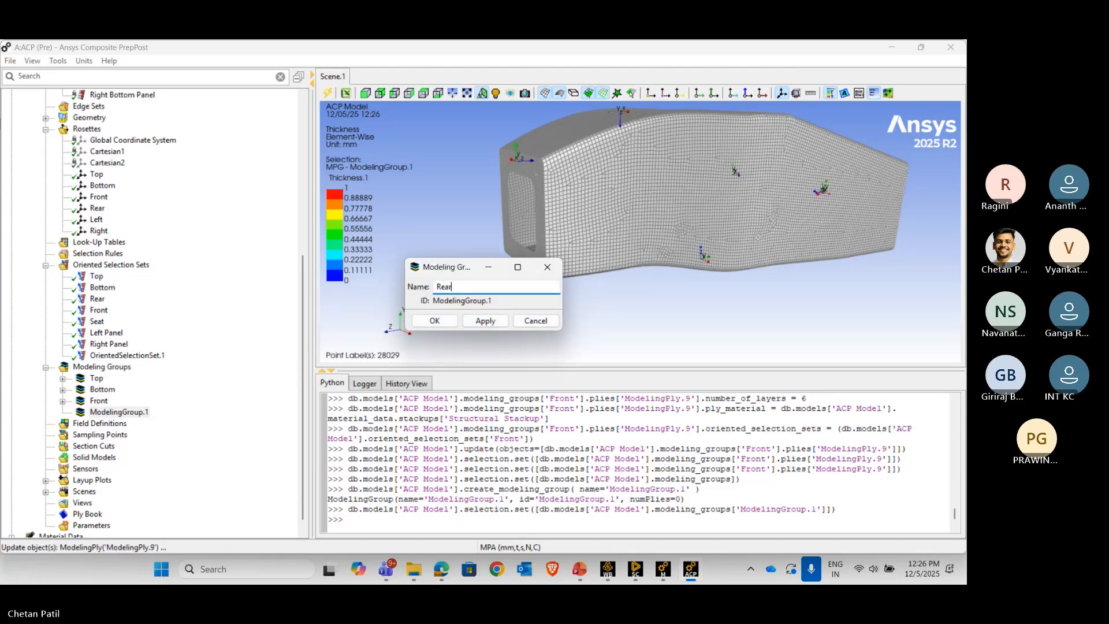
left_click(485, 320)
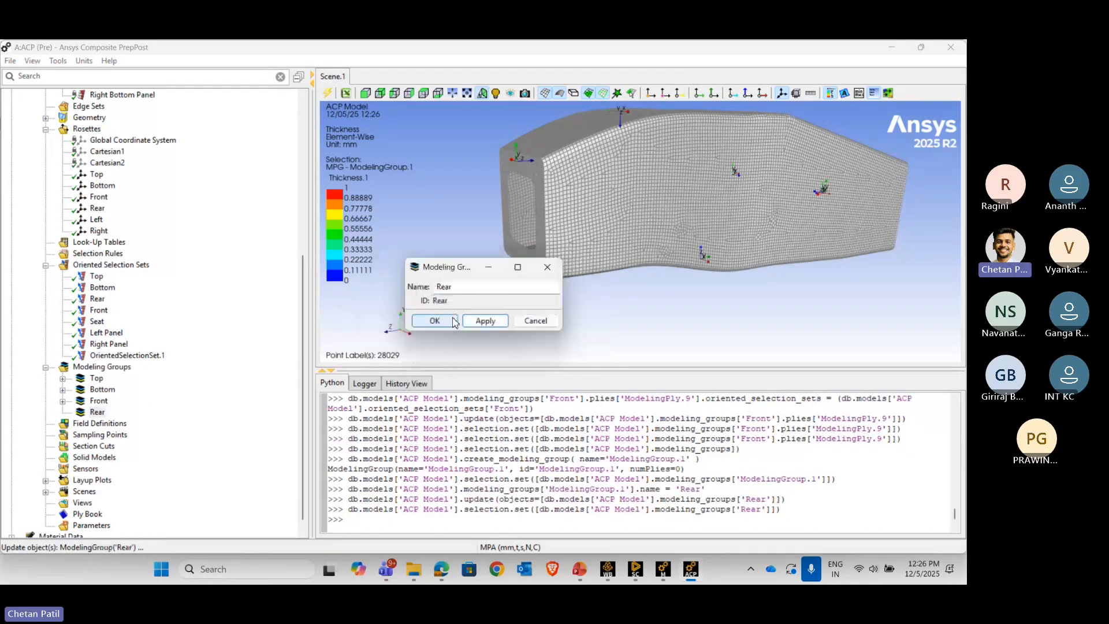
left_click(435, 321)
- Create a ply in the Rear group using the Rear oriented selection set, Structural Stackup material and 6 layers
right_click(90, 412)
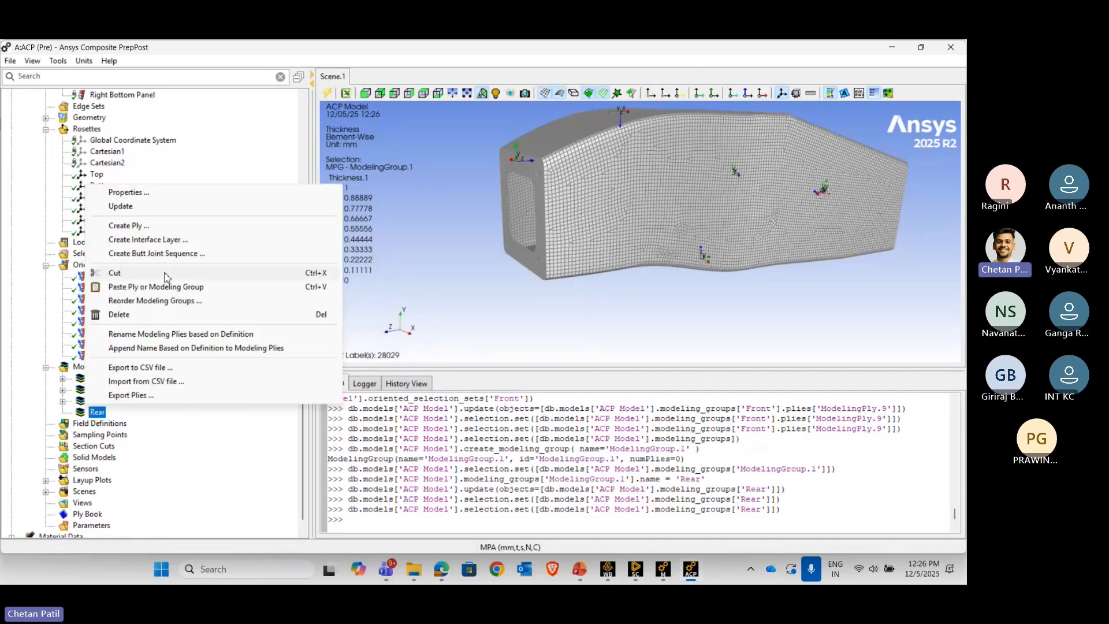
left_click(183, 231)
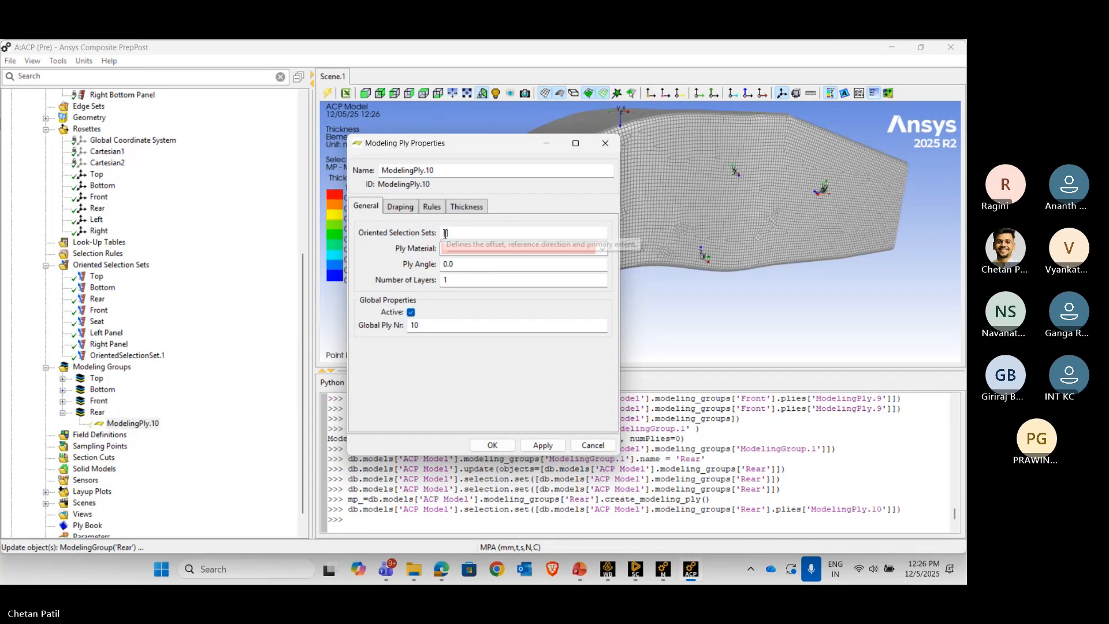
left_click(97, 298)
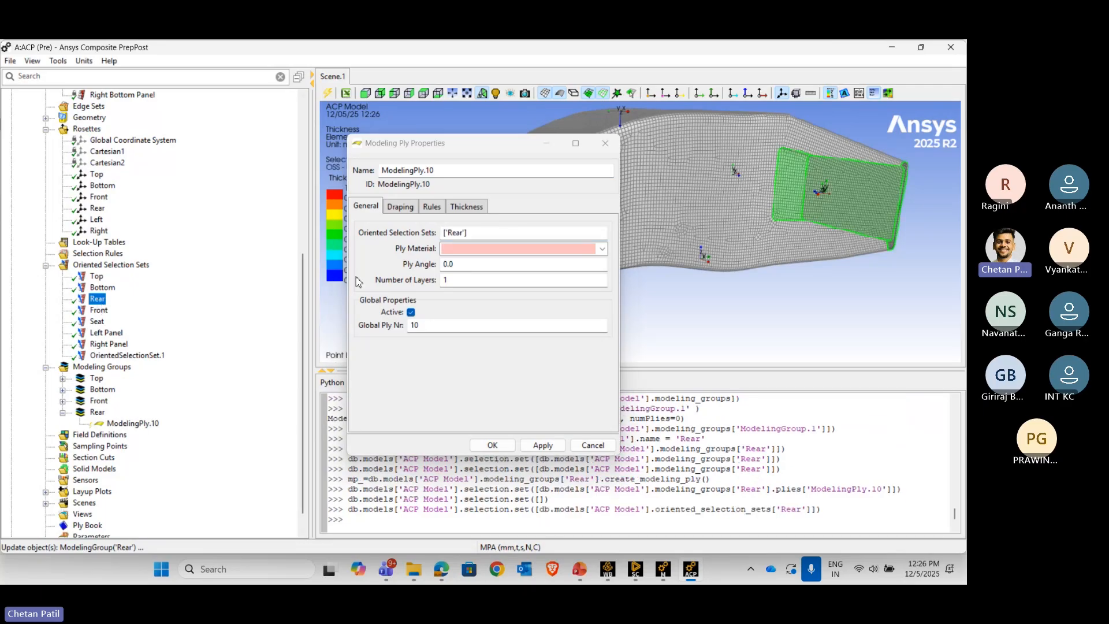
left_click(602, 249)
left_click(549, 264)
left_click(497, 280)
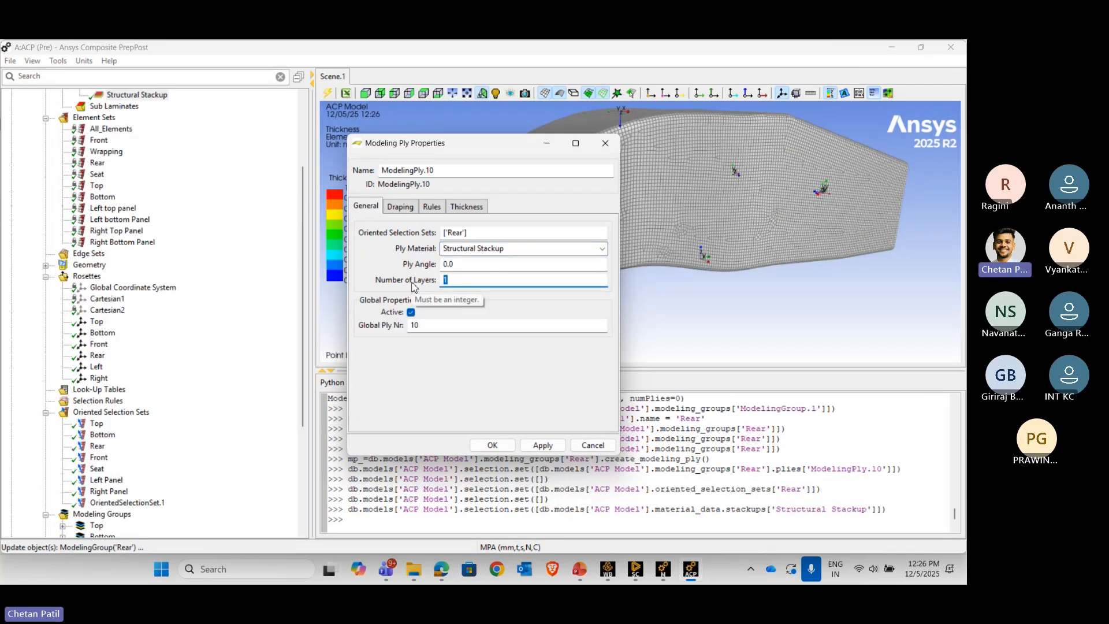
type("6")
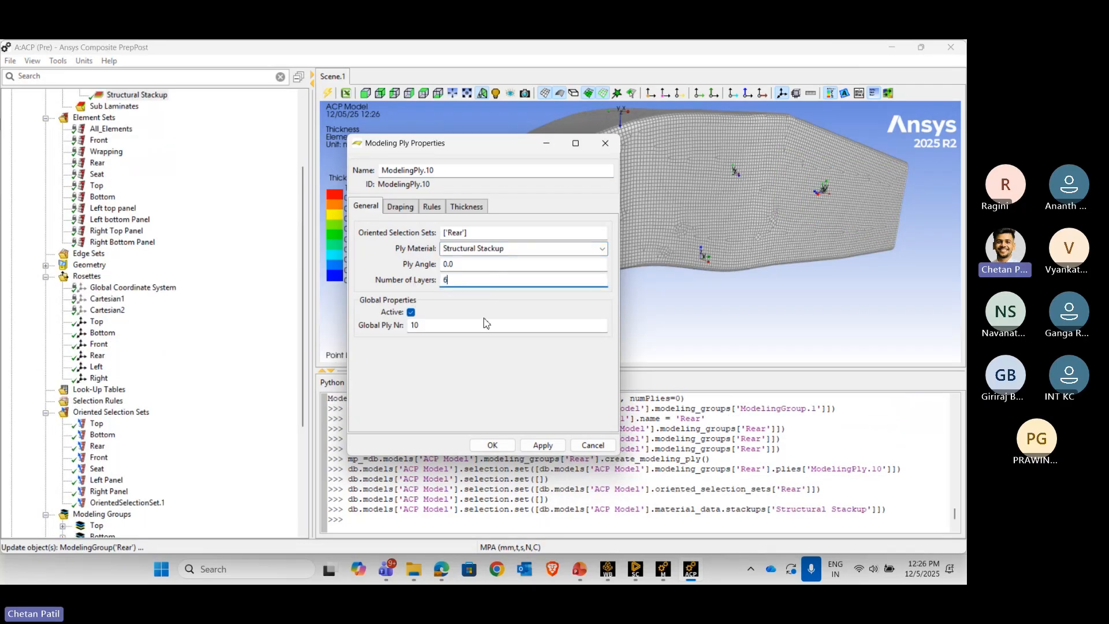
left_click(539, 445)
left_click(502, 448)
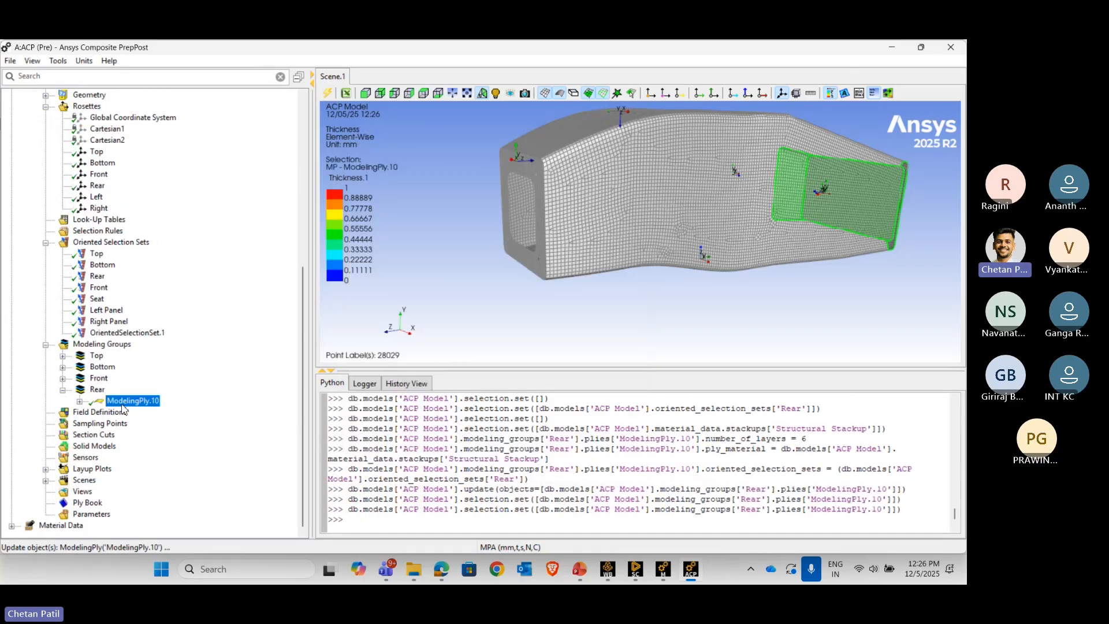
- Add a Core ply after the Rear group's first ply, assigned to the Rear oriented selection set
right_click(122, 404)
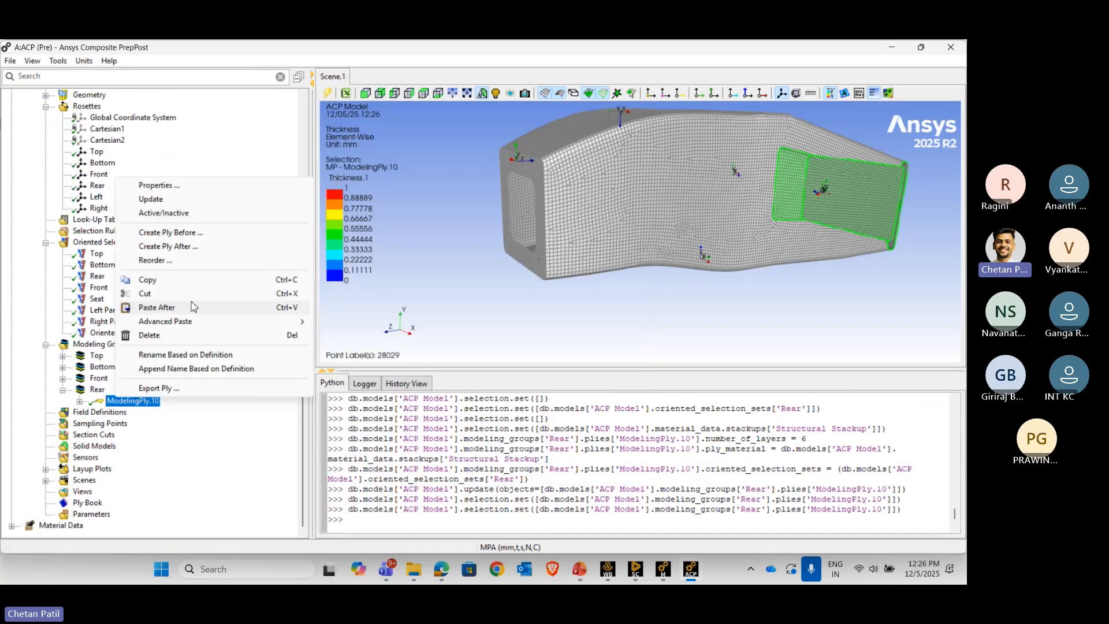
left_click(197, 250)
left_click(449, 235)
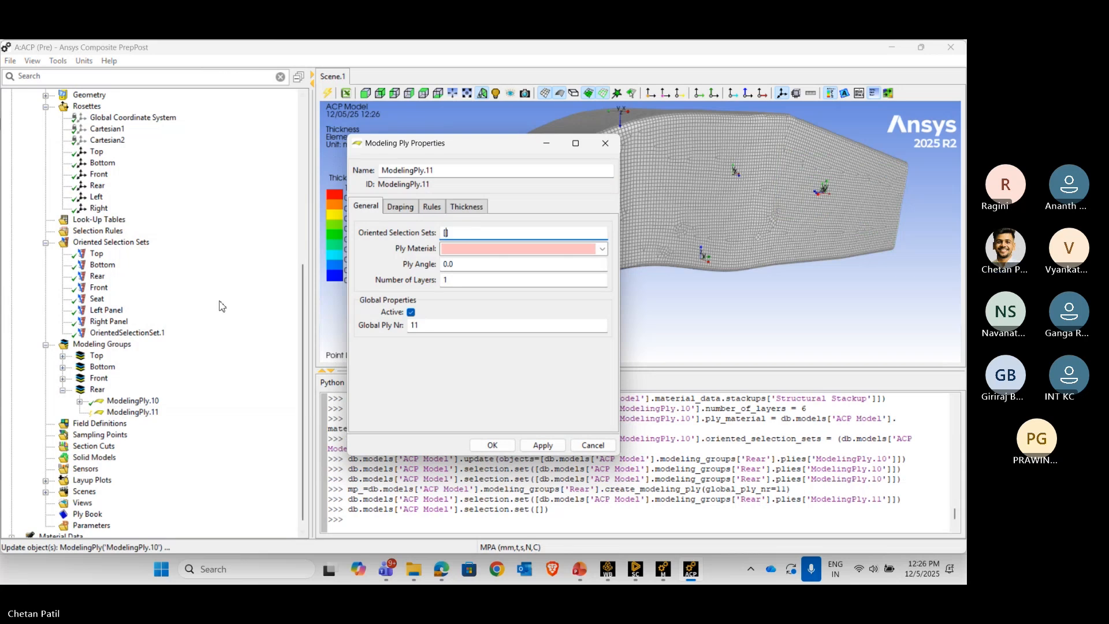
left_click(99, 276)
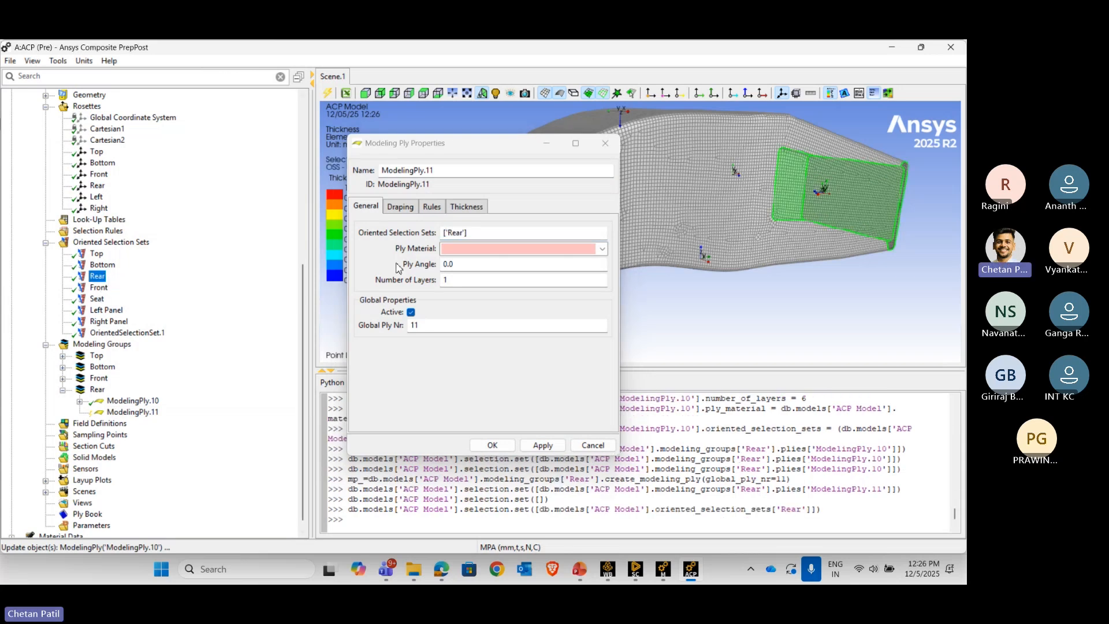
left_click(602, 249)
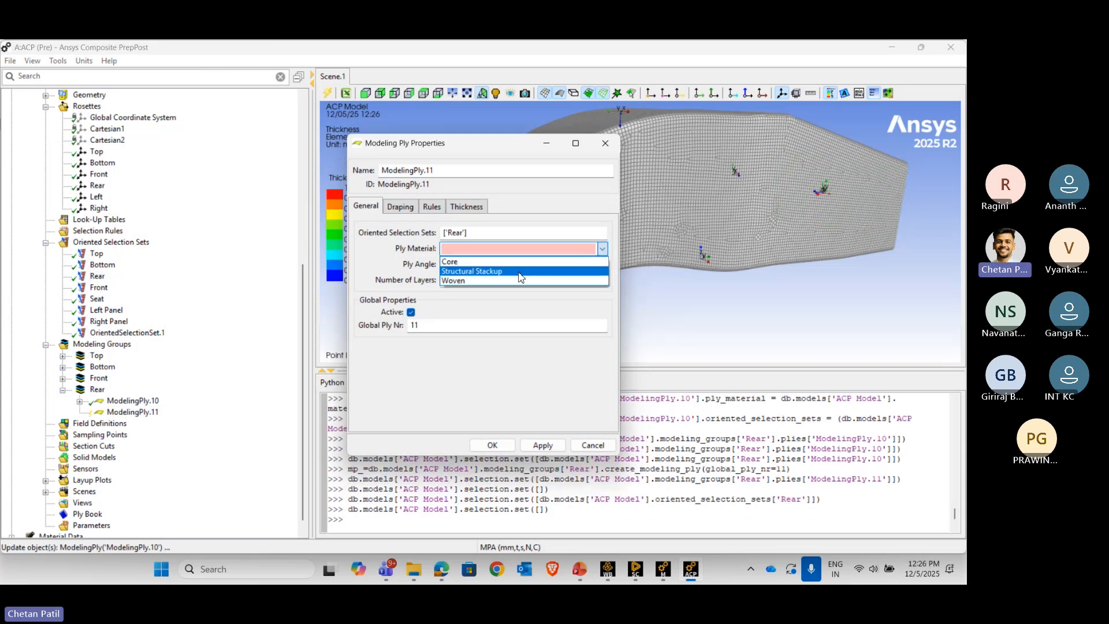
left_click(507, 266)
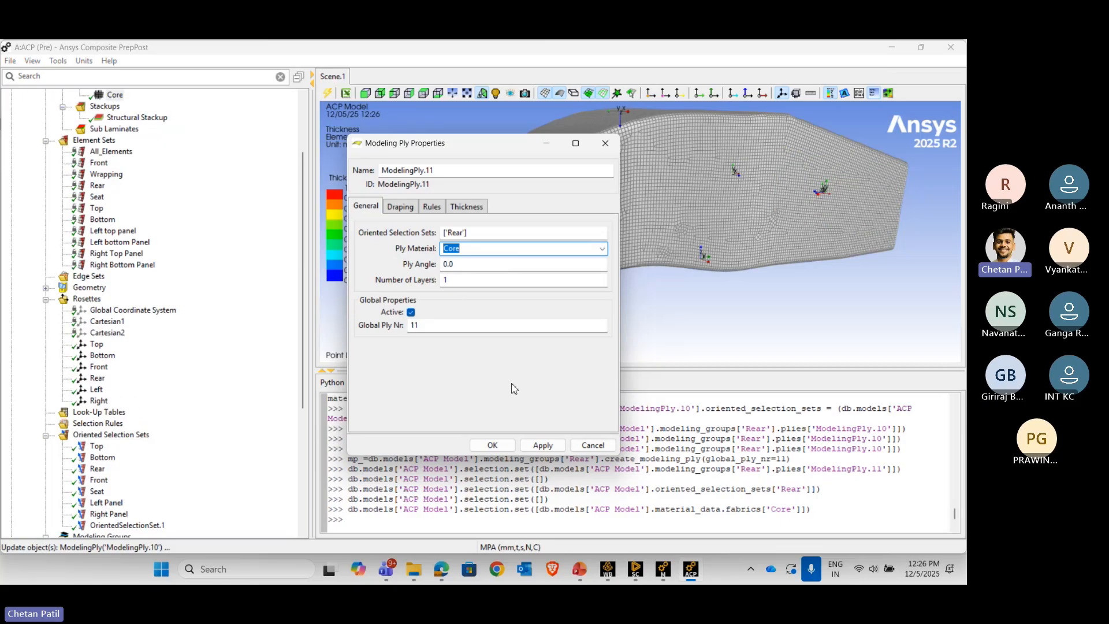
left_click(543, 445)
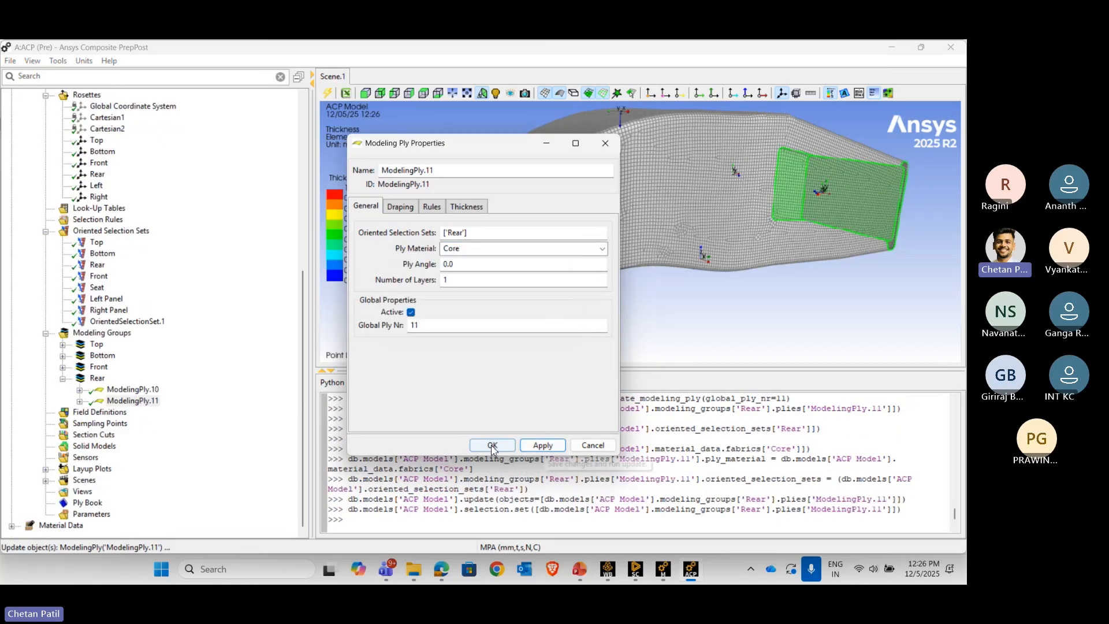
left_click(492, 445)
- Add a ply after the Rear group's Core ply with the Rear oriented selection set, Structural Stackup material and 6 layers
right_click(132, 403)
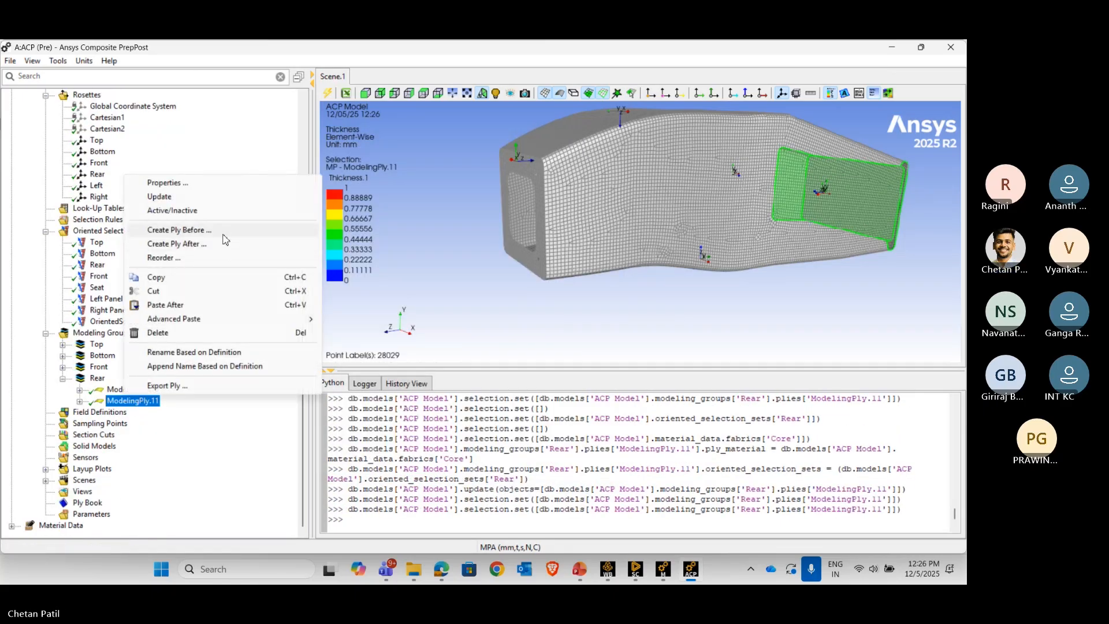
left_click(217, 243)
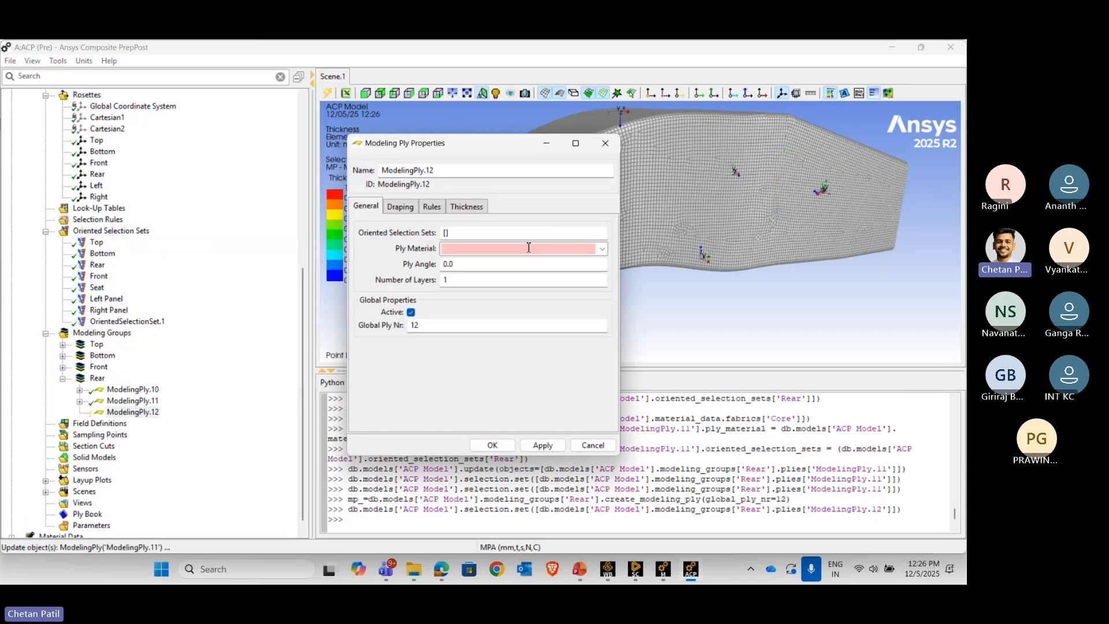
left_click(98, 265)
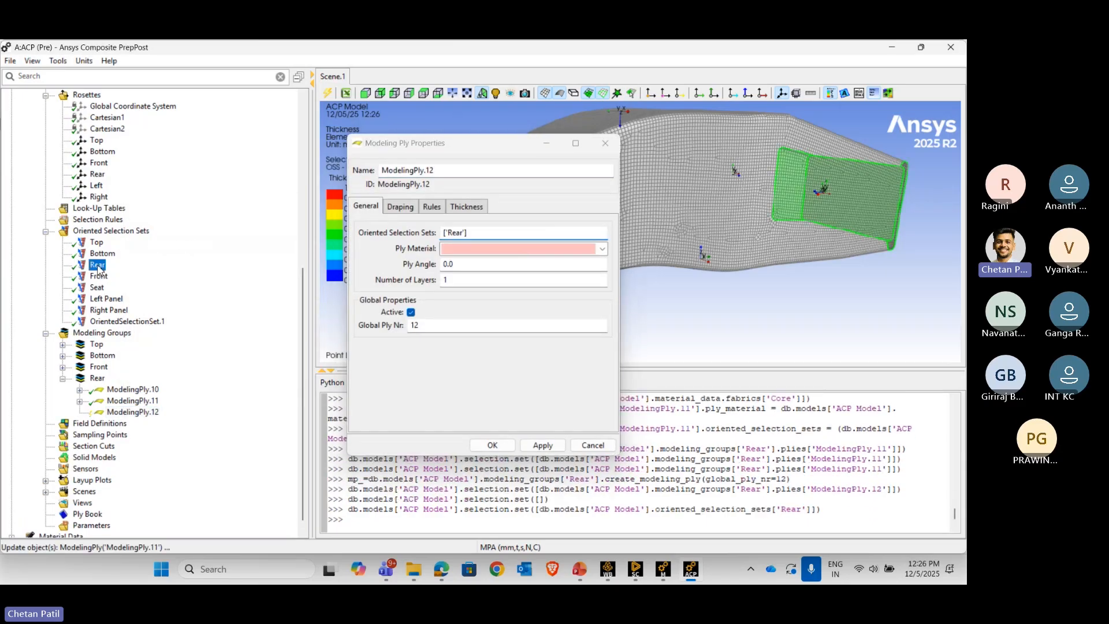
left_click(603, 249)
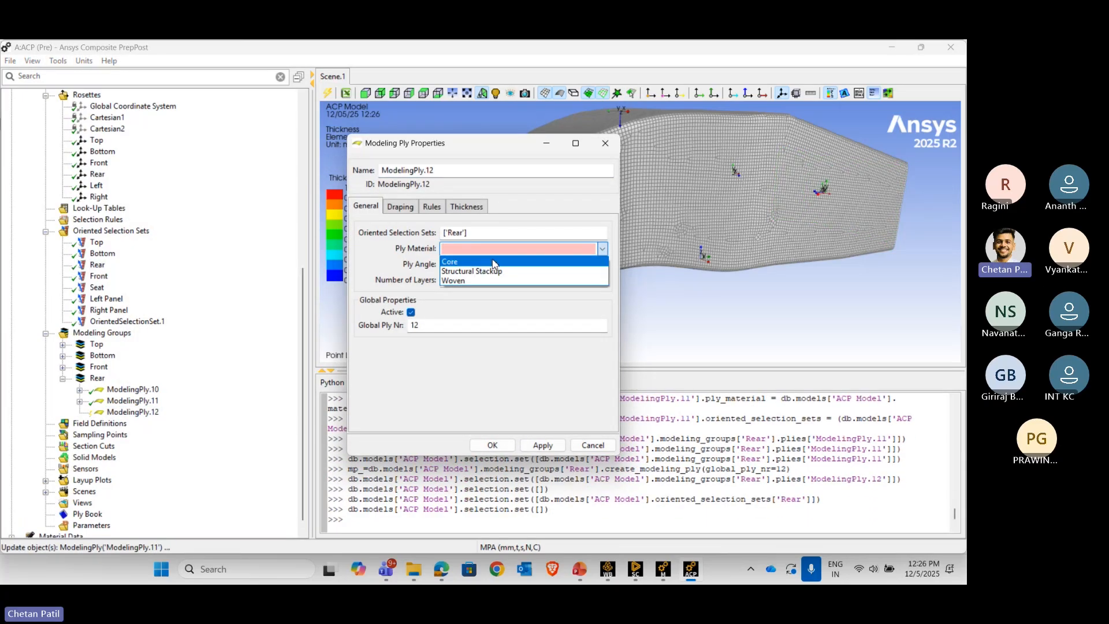
left_click(488, 272)
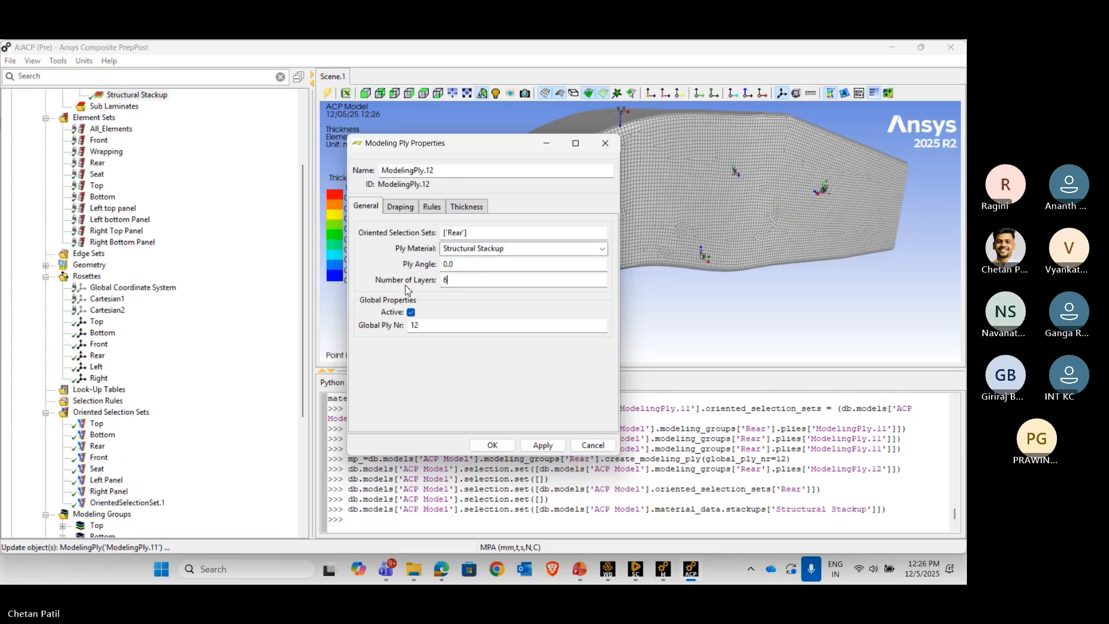
left_click(543, 444)
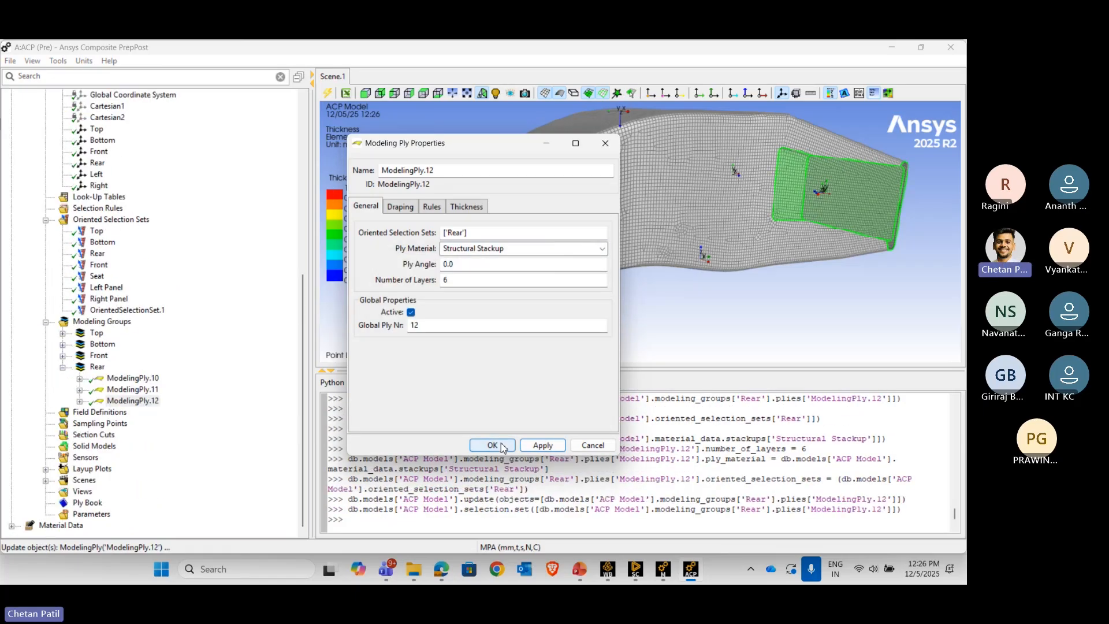
left_click(492, 444)
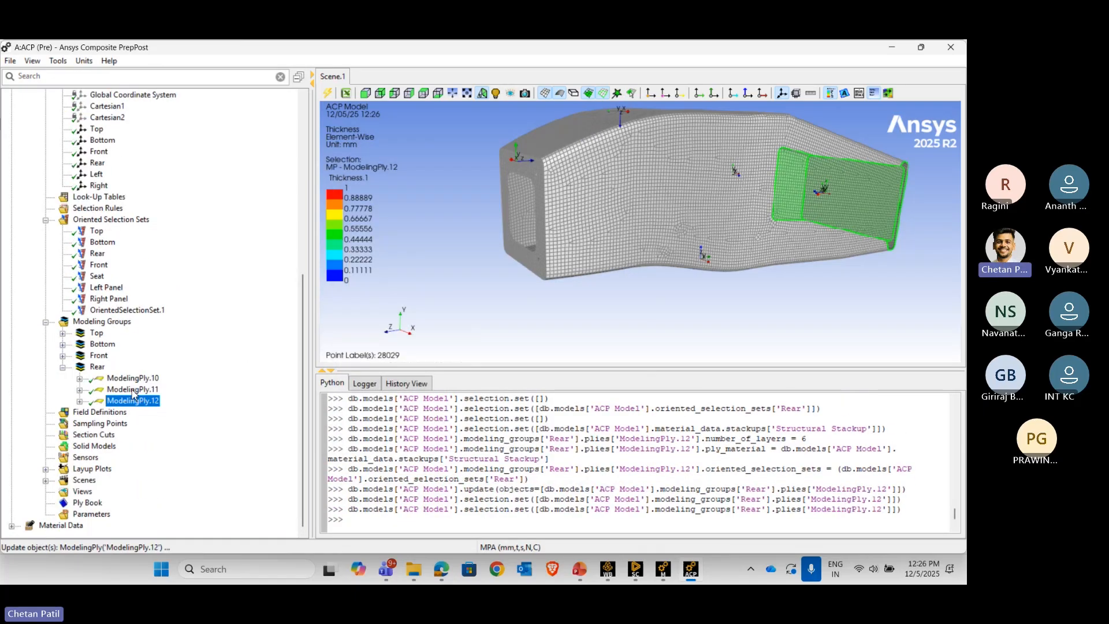
left_click(63, 368)
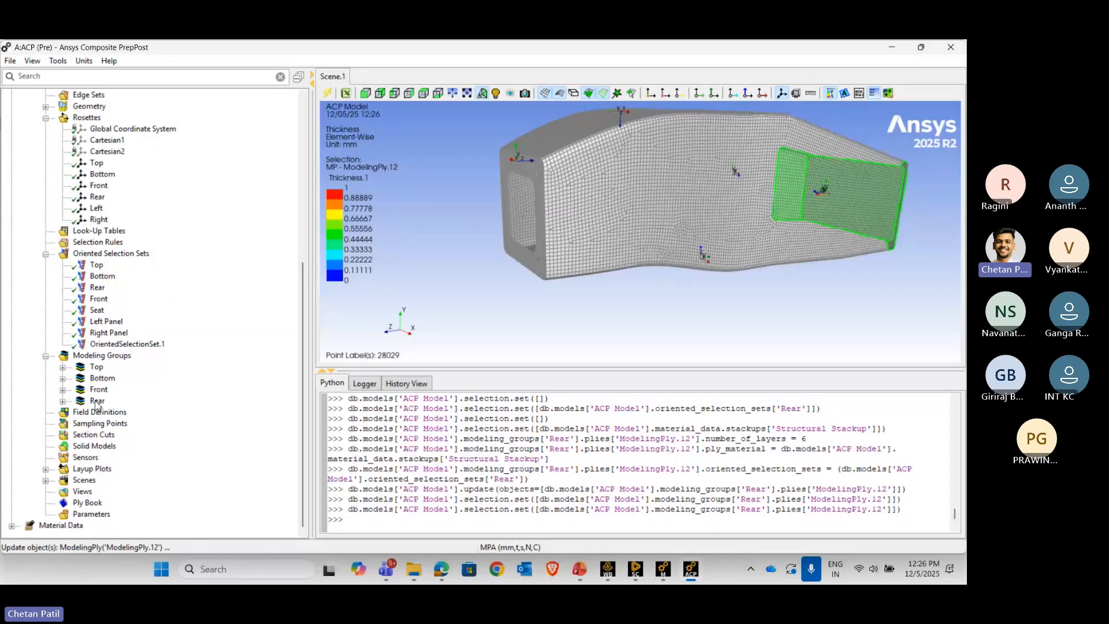
- Create a new modeling group named "LEft panel"
right_click(113, 360)
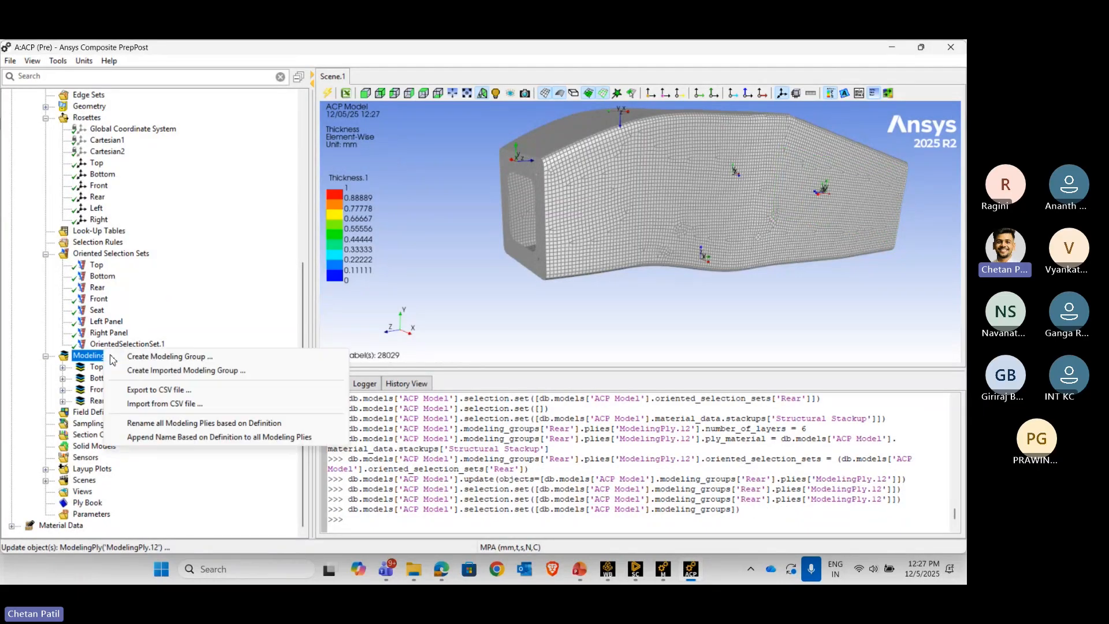
left_click(171, 359)
left_click_drag(508, 287, 412, 285)
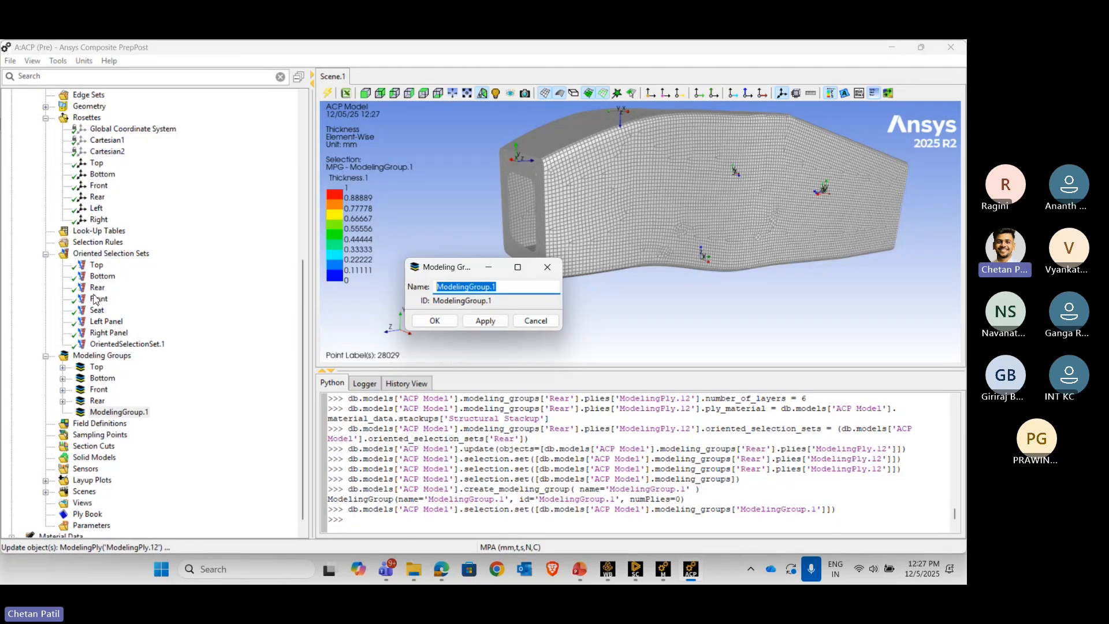
type("LEft")
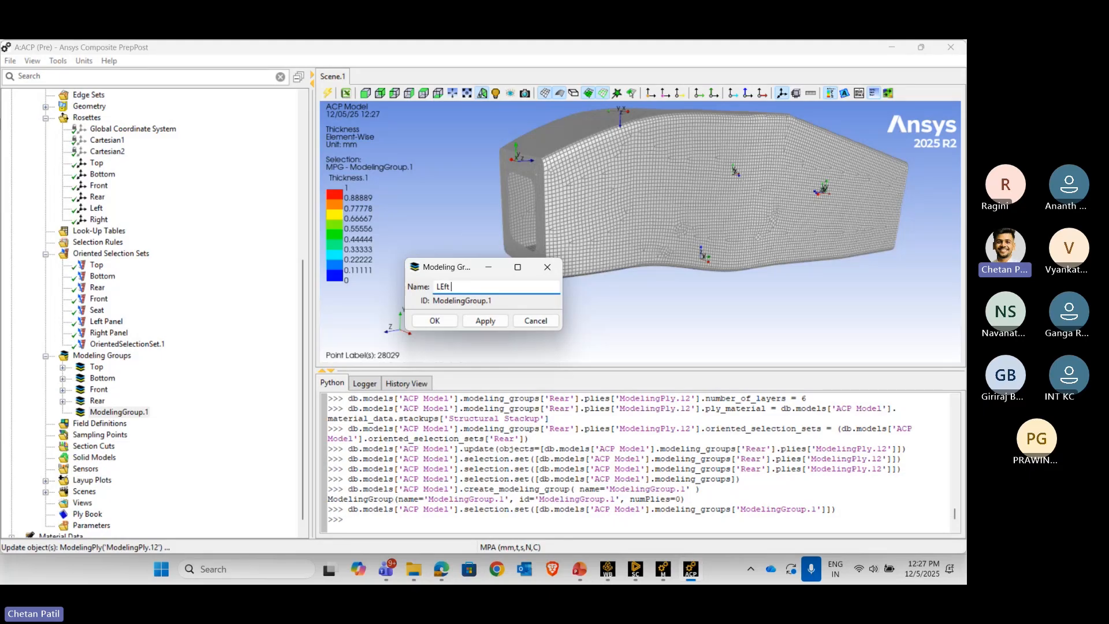
type(" pael")
left_click(436, 323)
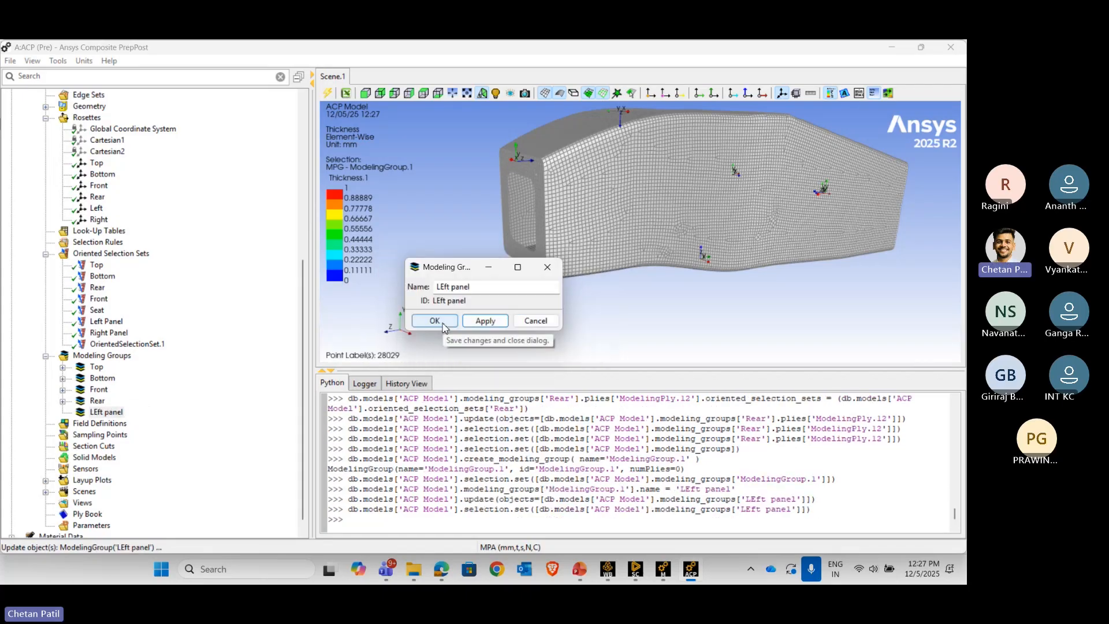
- Create a ply in the LEft panel group using the Left Panel oriented selection set, Structural Stackup material and 6 layers
right_click(105, 413)
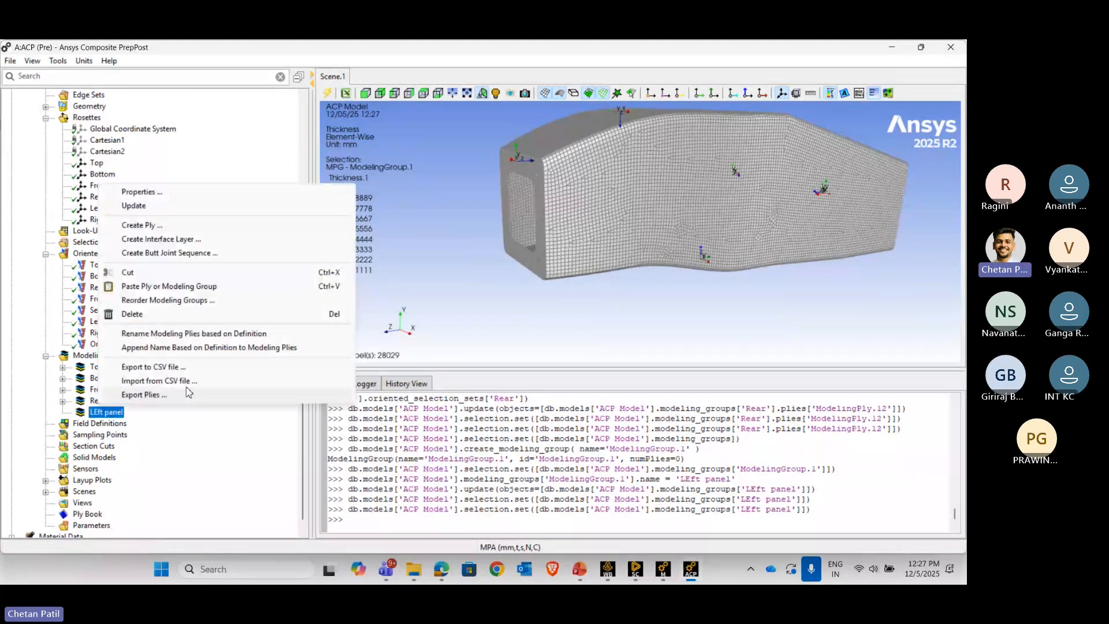
left_click(141, 225)
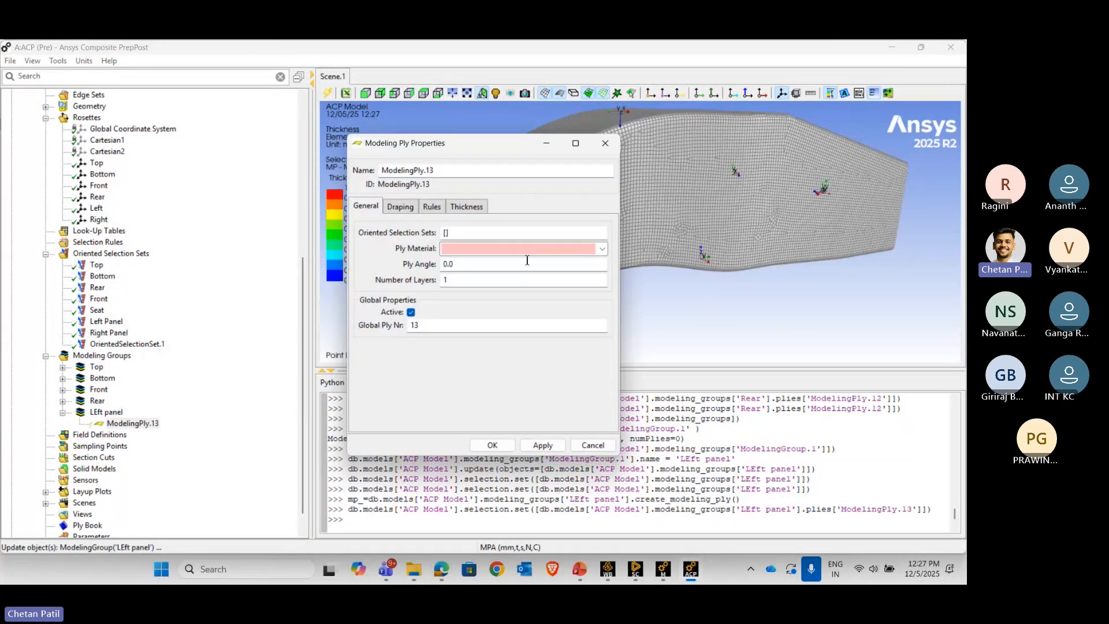
left_click(447, 231)
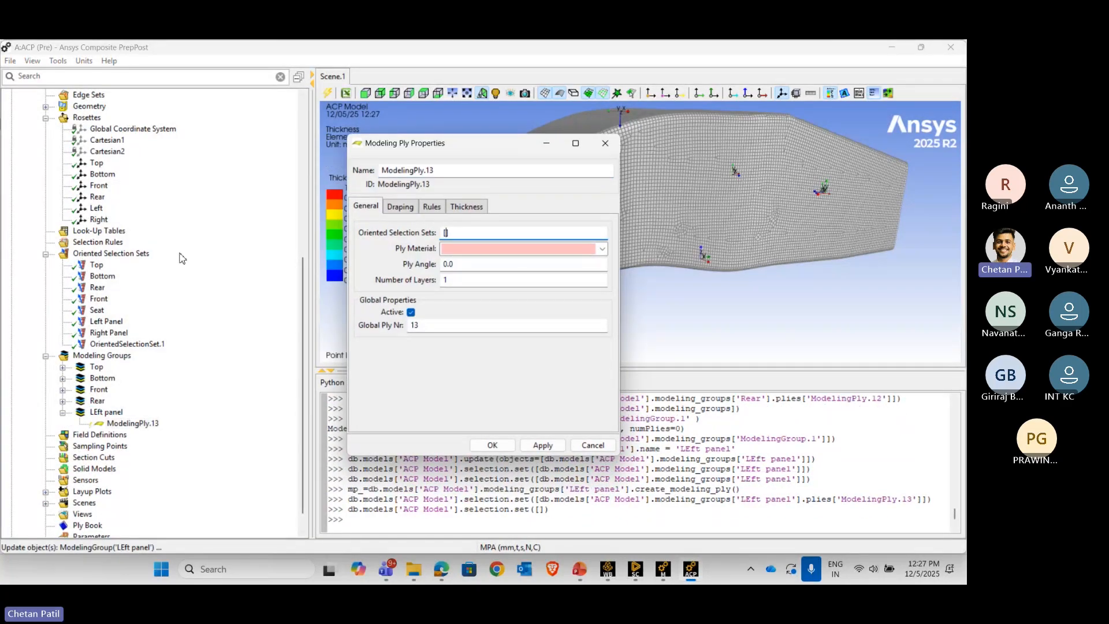
left_click(105, 322)
left_click(602, 248)
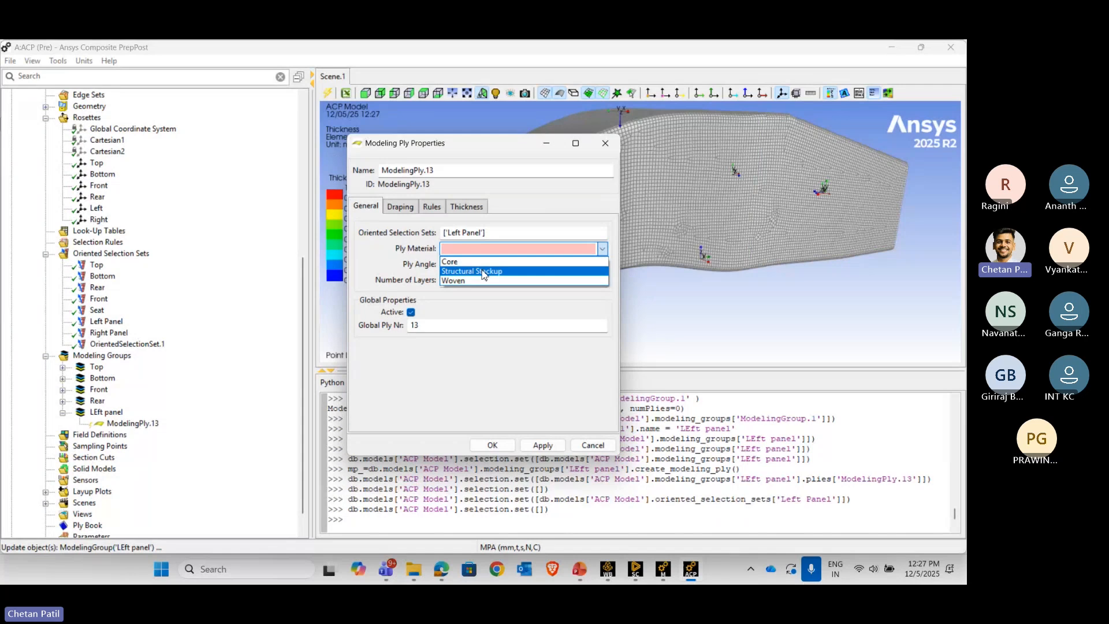
left_click(484, 271)
type("6")
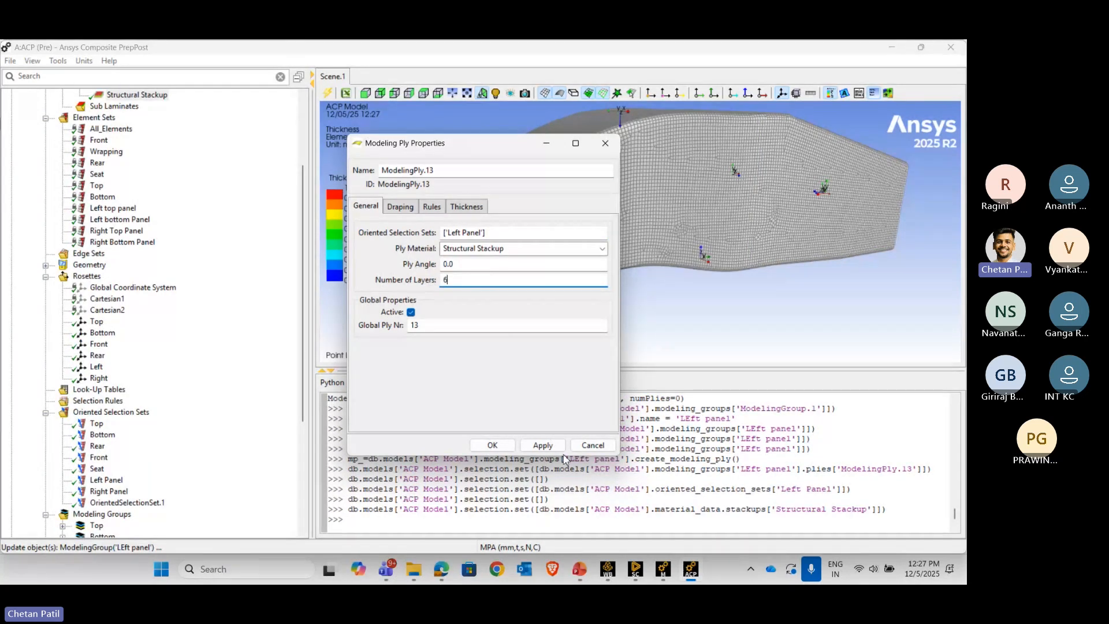
left_click(499, 443)
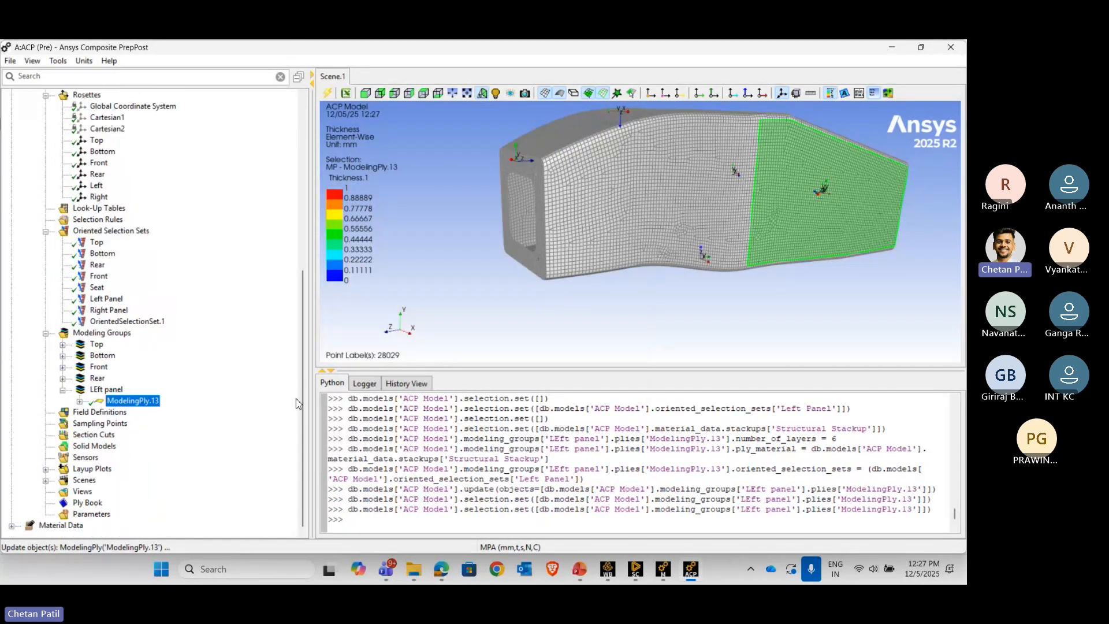
right_click(127, 406)
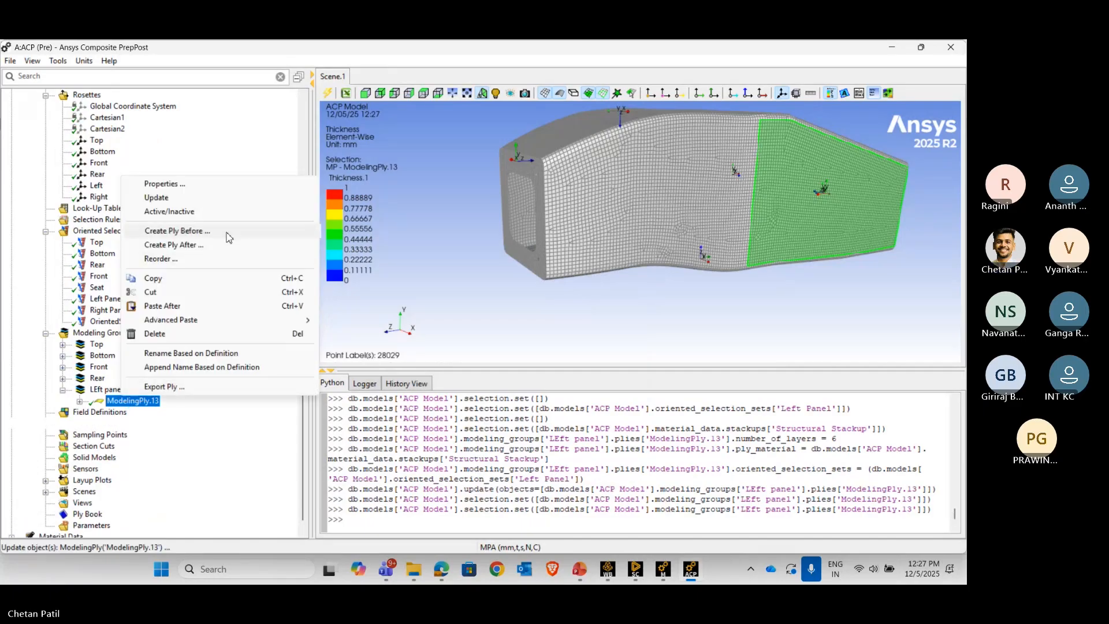
left_click(226, 228)
left_click(606, 143)
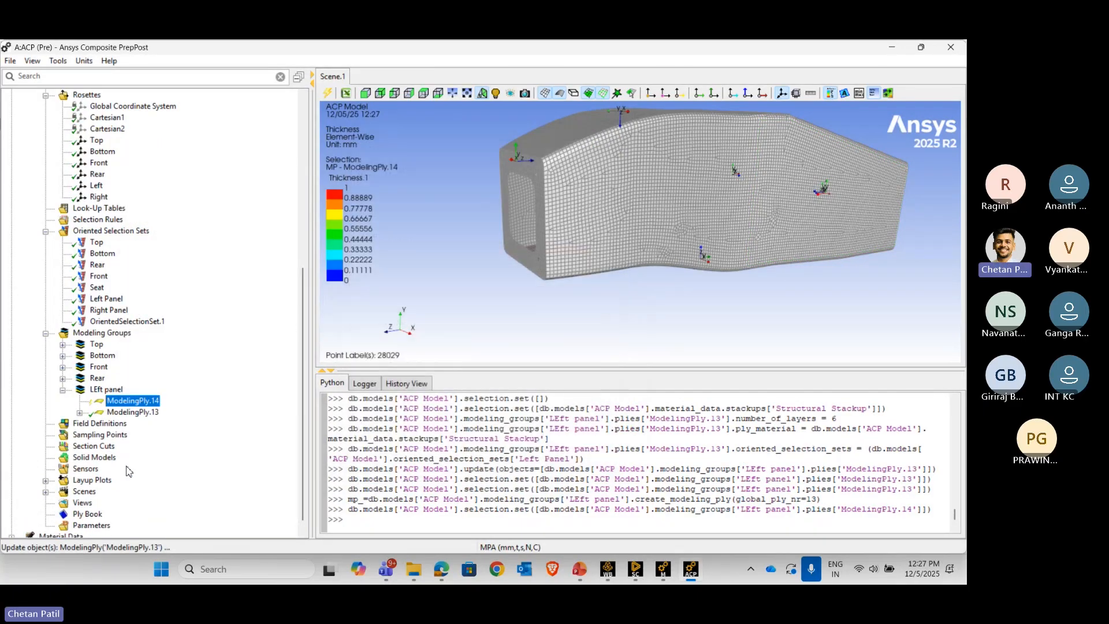
right_click(136, 402)
left_click(173, 329)
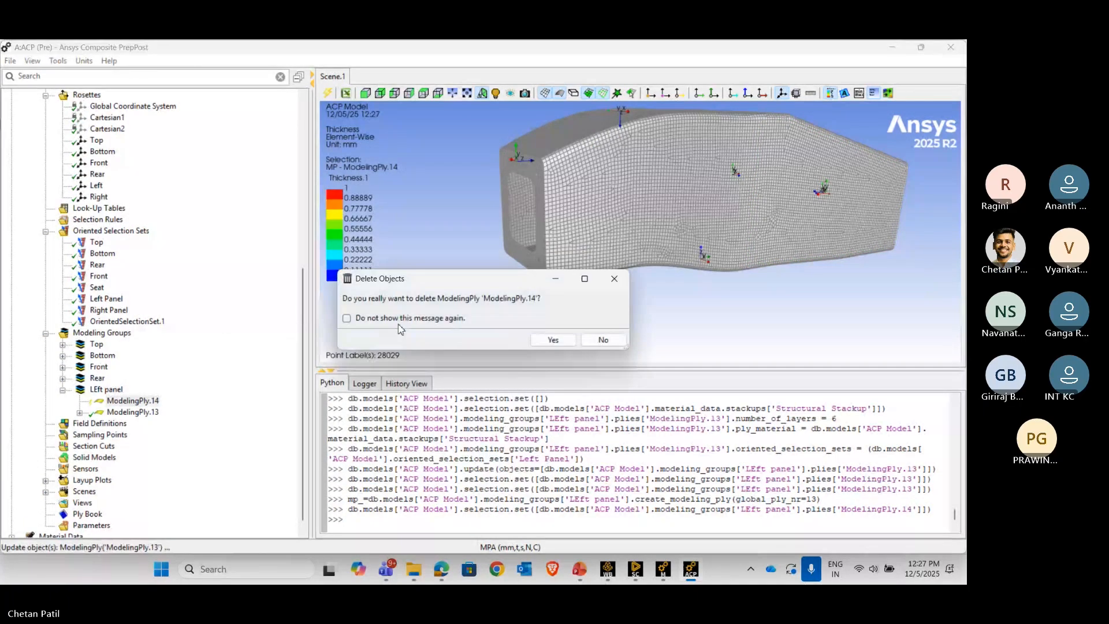
left_click(554, 340)
- Reapply the properties of the LEft panel group's only ply, cancel the update and delete that ply
right_click(127, 402)
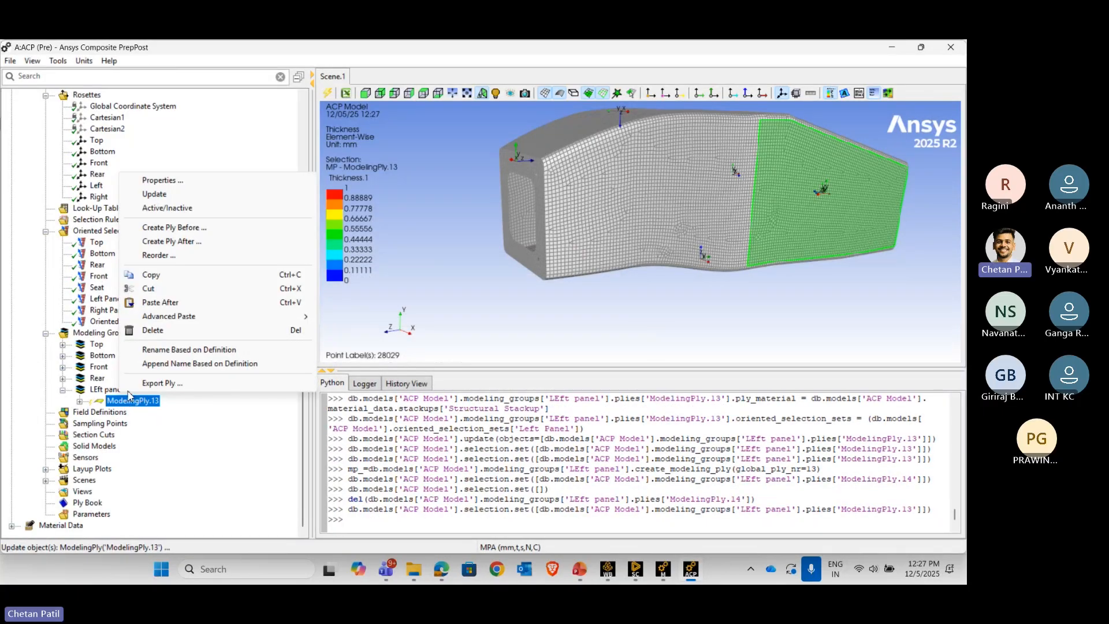
left_click(194, 180)
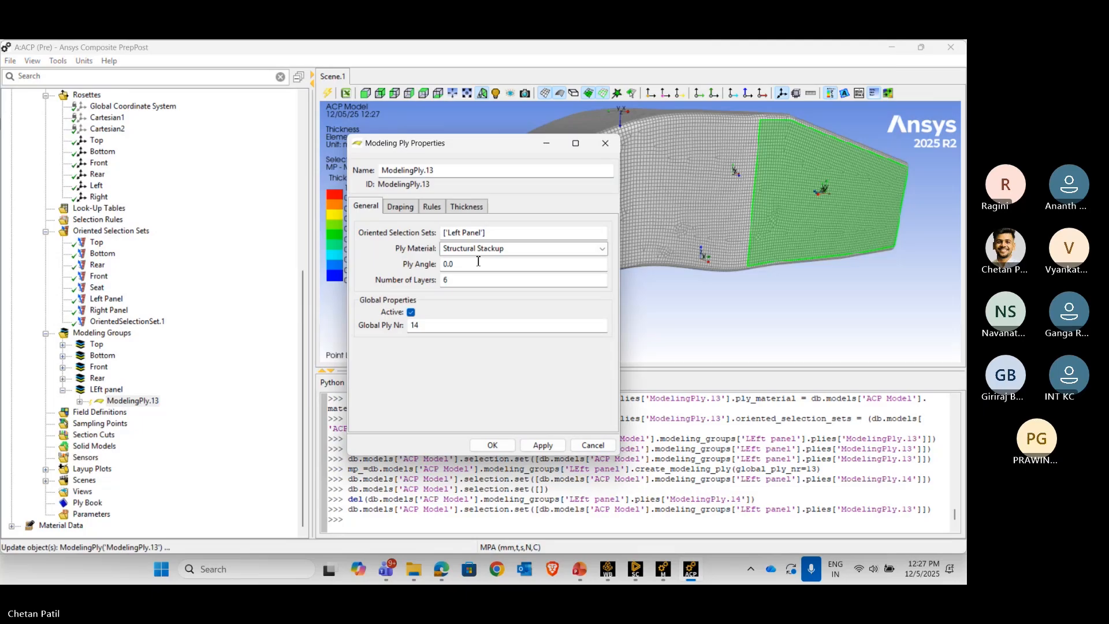
left_click(542, 444)
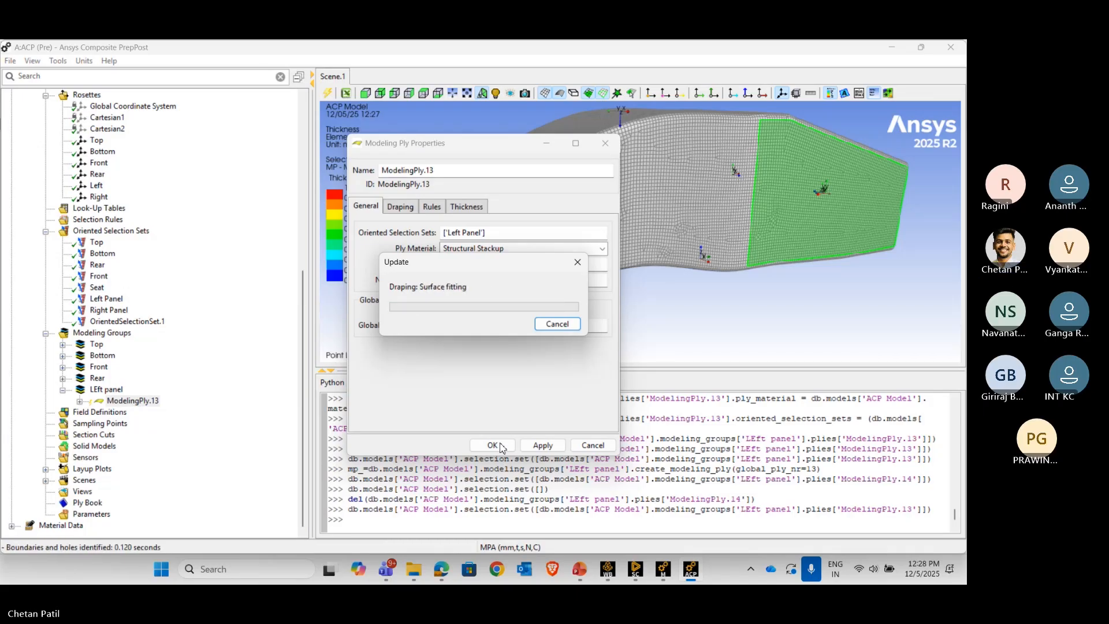
left_click(567, 324)
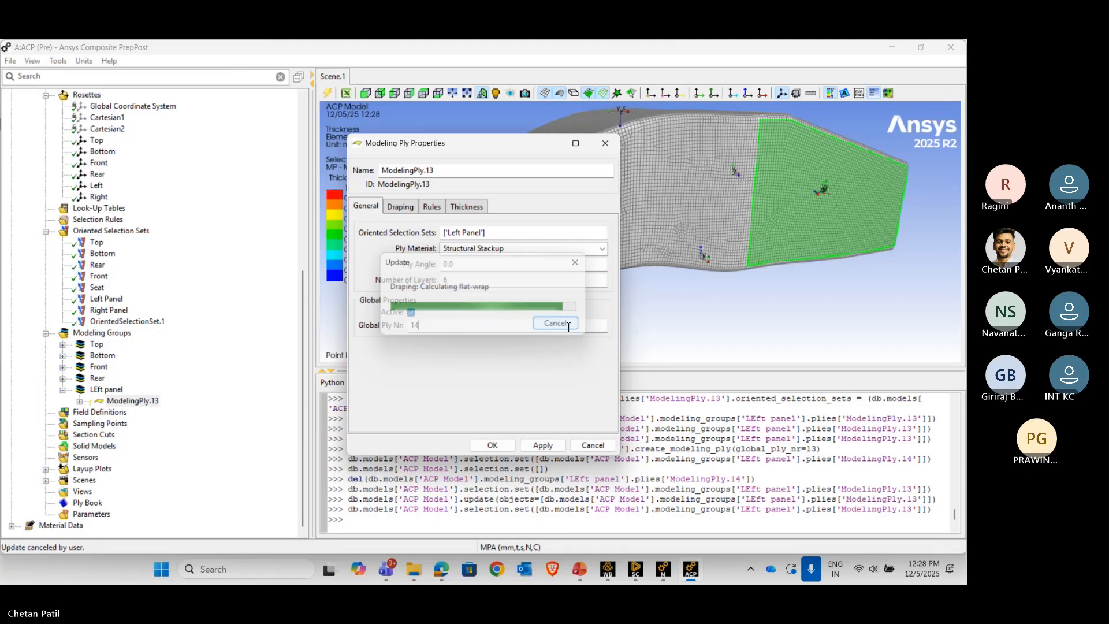
right_click(148, 400)
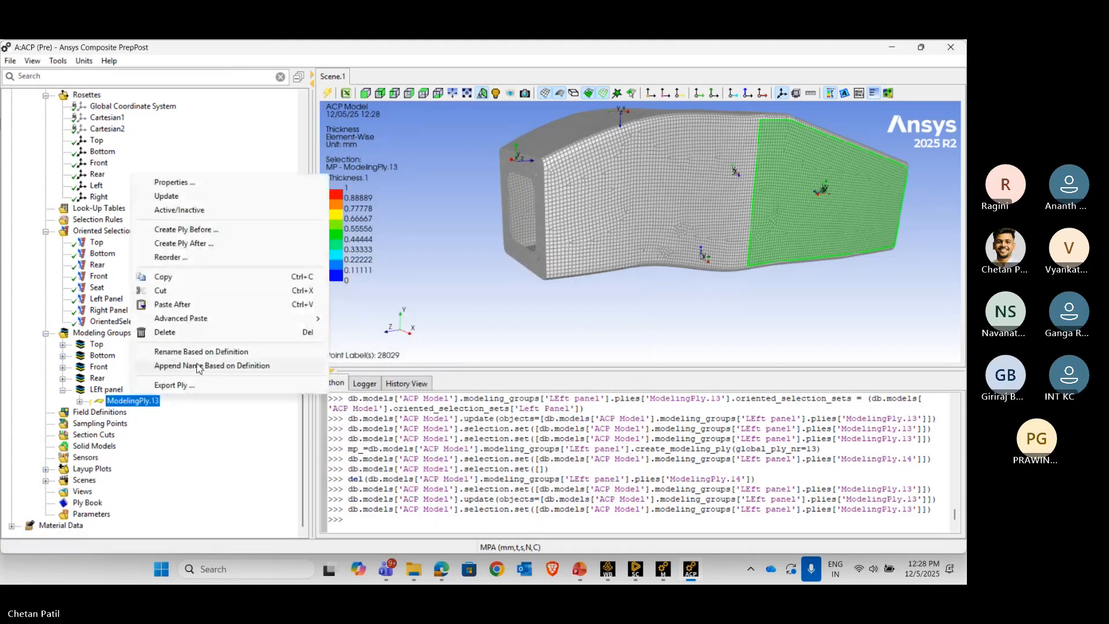
left_click(191, 332)
left_click(552, 339)
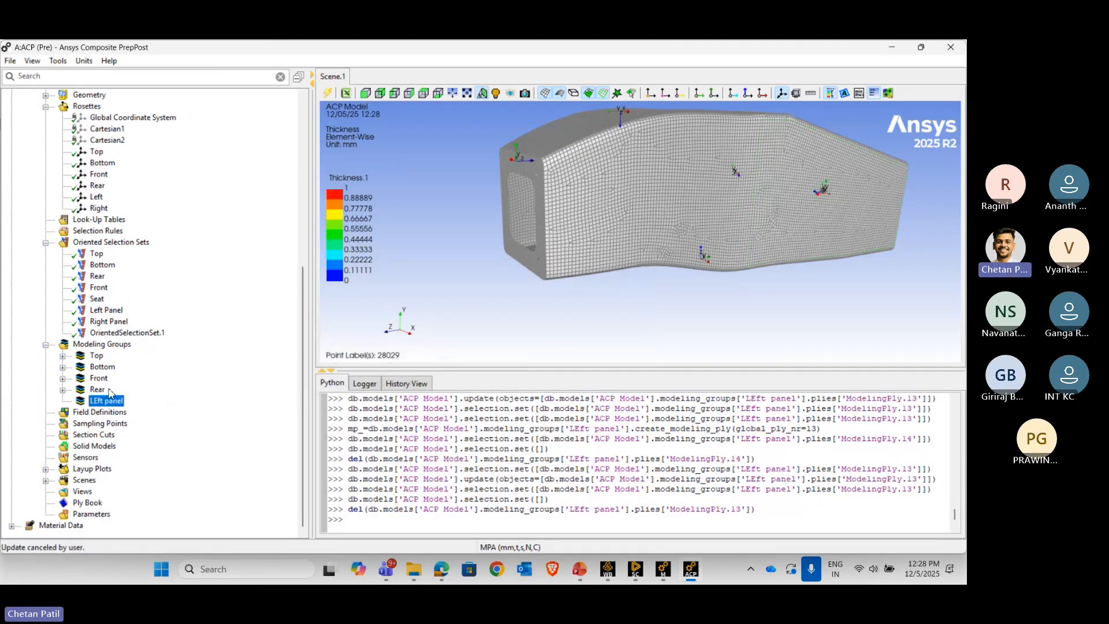
- Create a new ply in the emptied LEft panel group with the Left Panel oriented selection set, Structural Stackup material and 6 layers
right_click(91, 403)
left_click(192, 222)
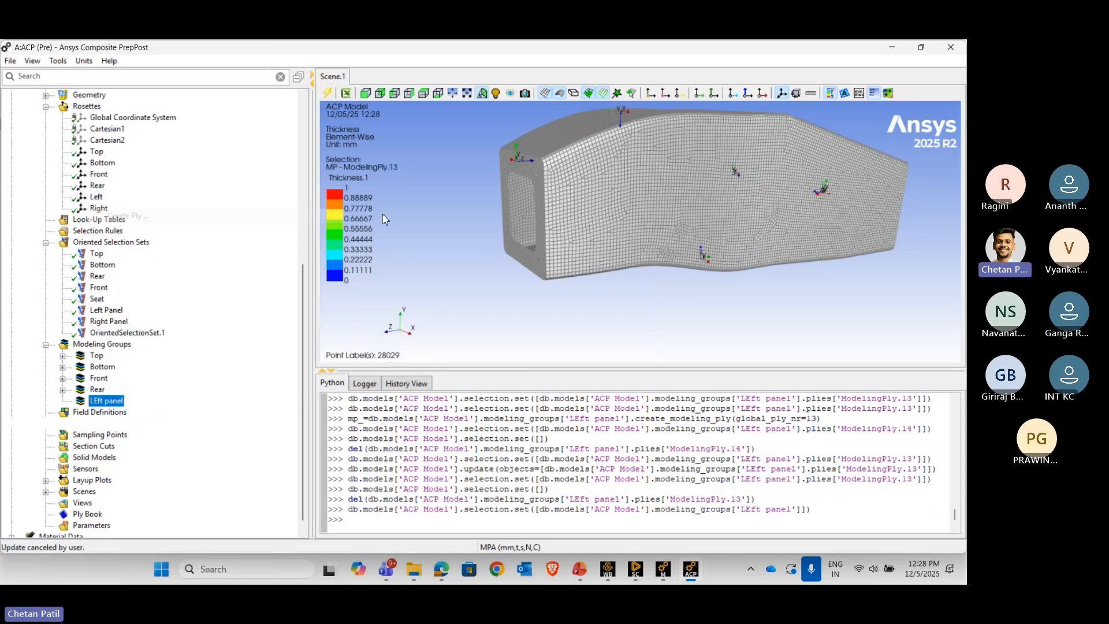
left_click(484, 237)
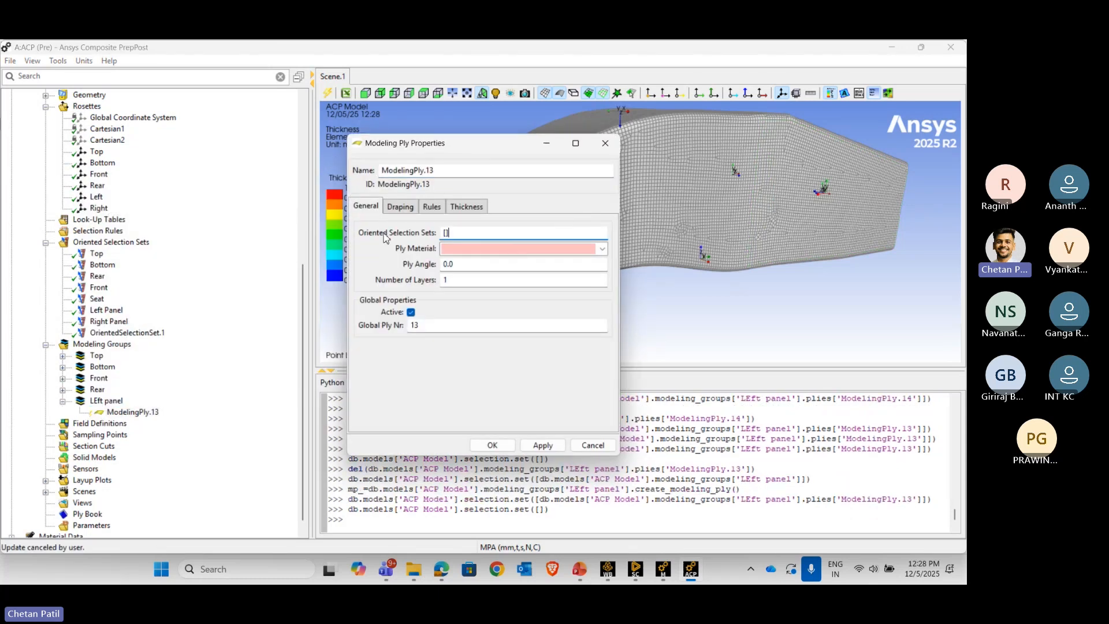
left_click(99, 310)
left_click(478, 176)
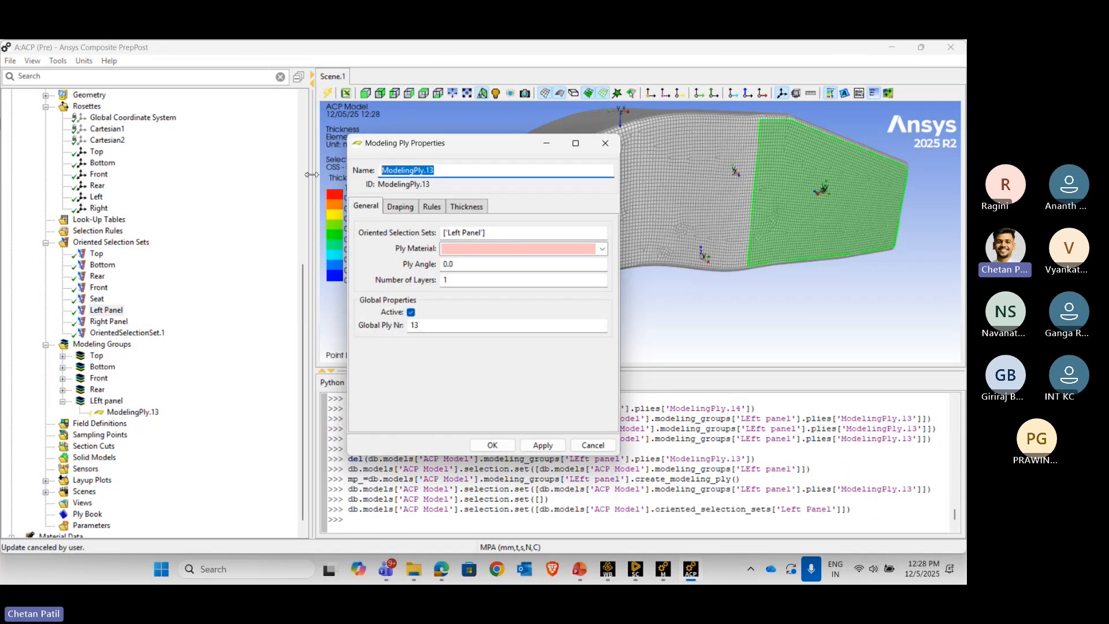
left_click(602, 248)
left_click(483, 277)
double_click(482, 278)
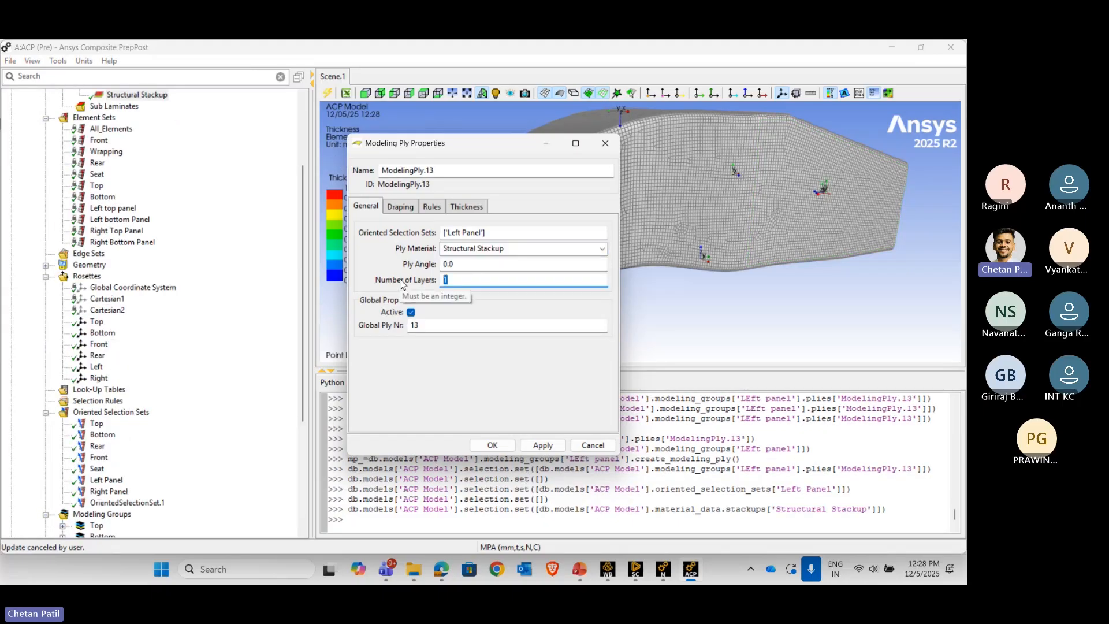
left_click(543, 445)
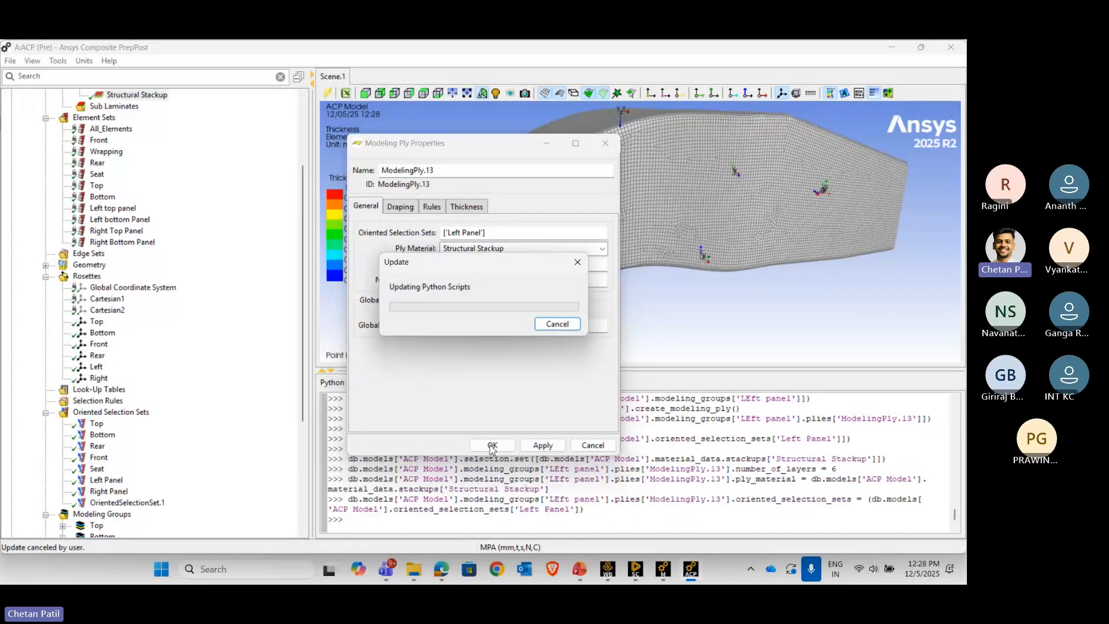
left_click(492, 445)
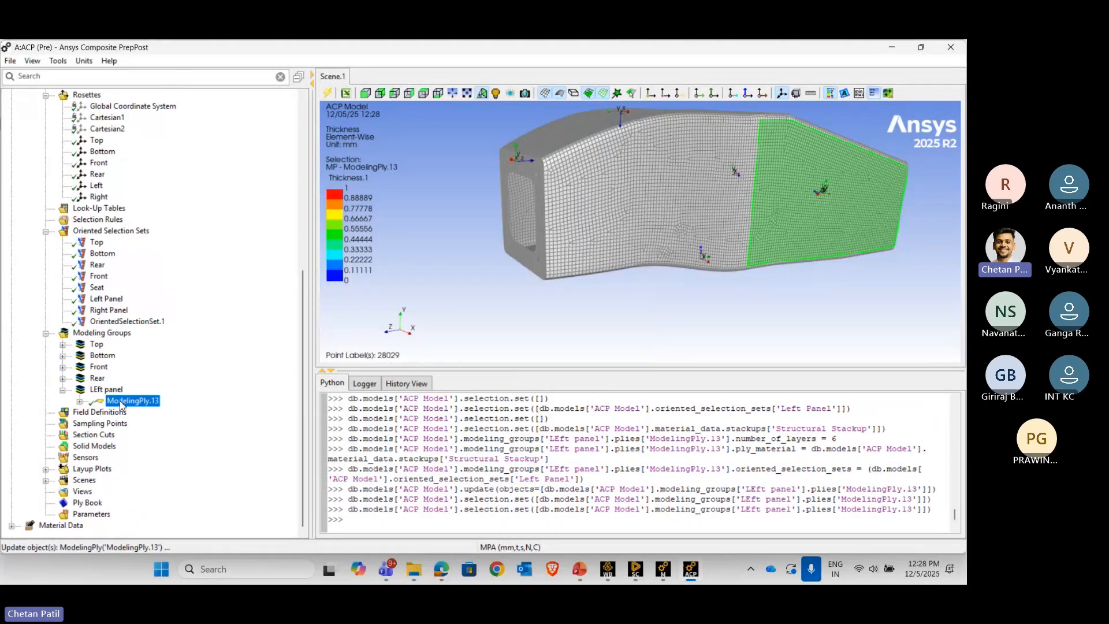
- Add a Core ply after the LEft panel group's first ply, assigned to the Left Panel oriented selection set
right_click(121, 404)
left_click(179, 243)
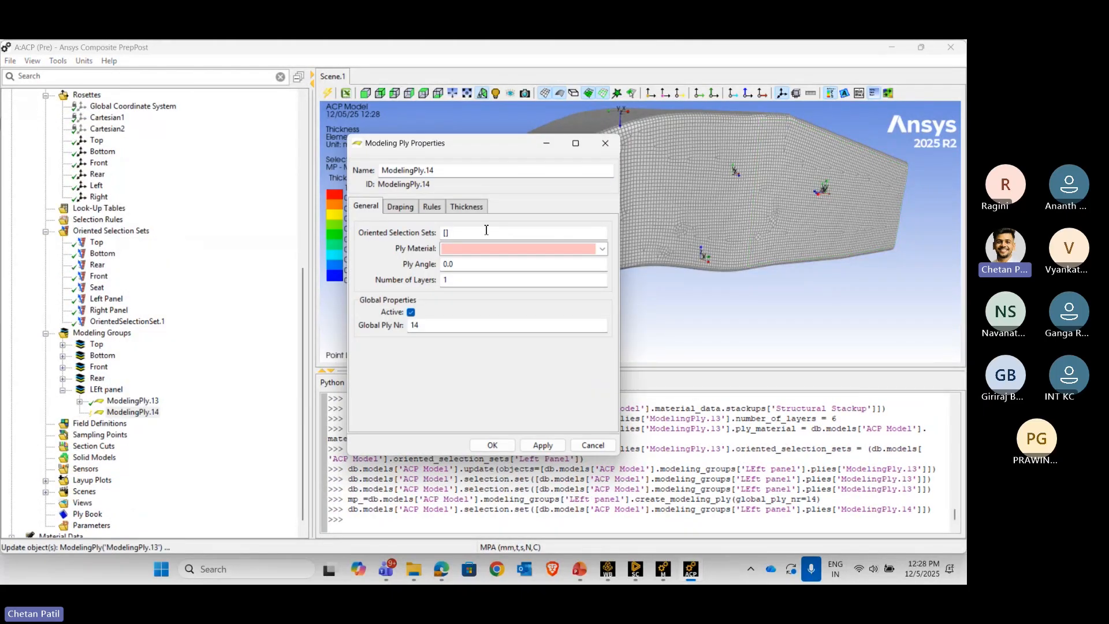
left_click(486, 230)
left_click(109, 300)
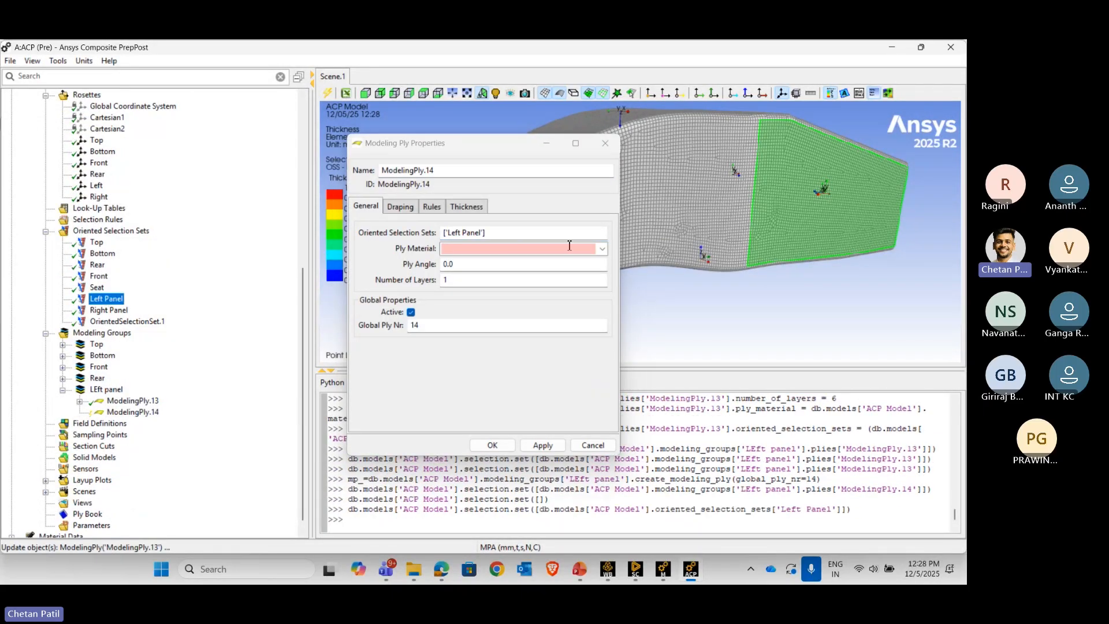
left_click(600, 248)
left_click(522, 267)
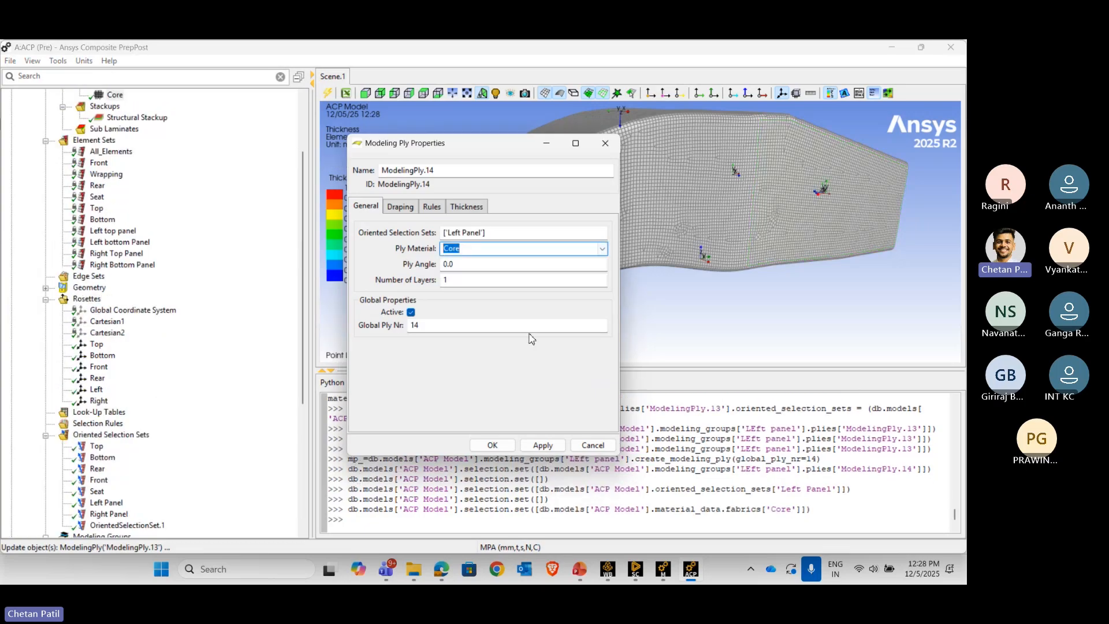
left_click(543, 446)
left_click(505, 446)
- Add a ply after the LEft panel group's Core ply with the Left Panel oriented selection set, Structural Stackup material and 6 layers
right_click(153, 398)
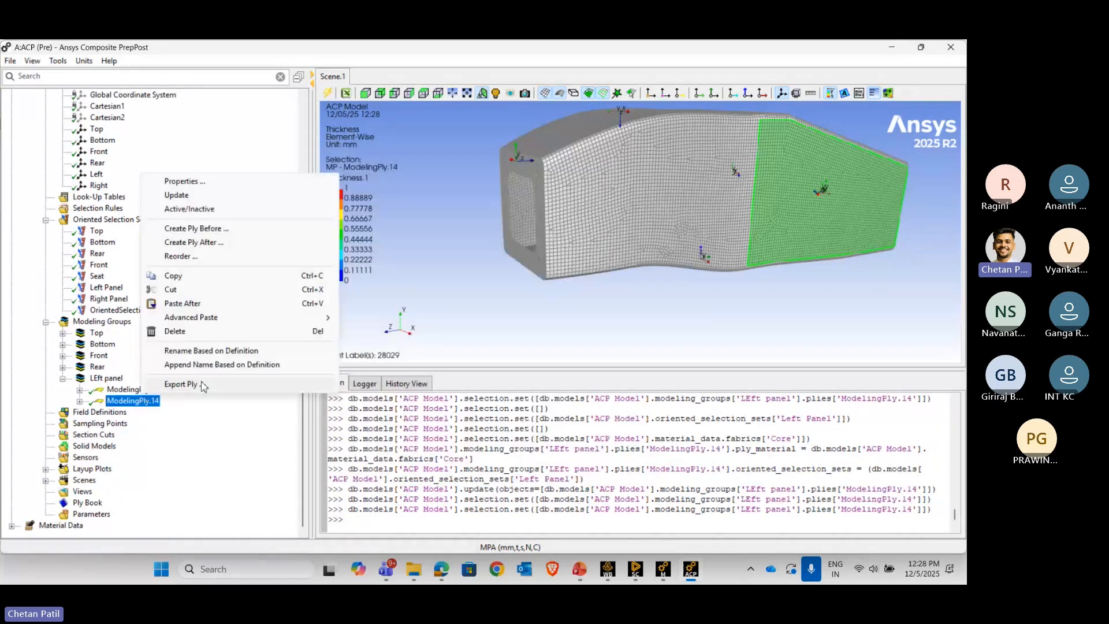
left_click(260, 241)
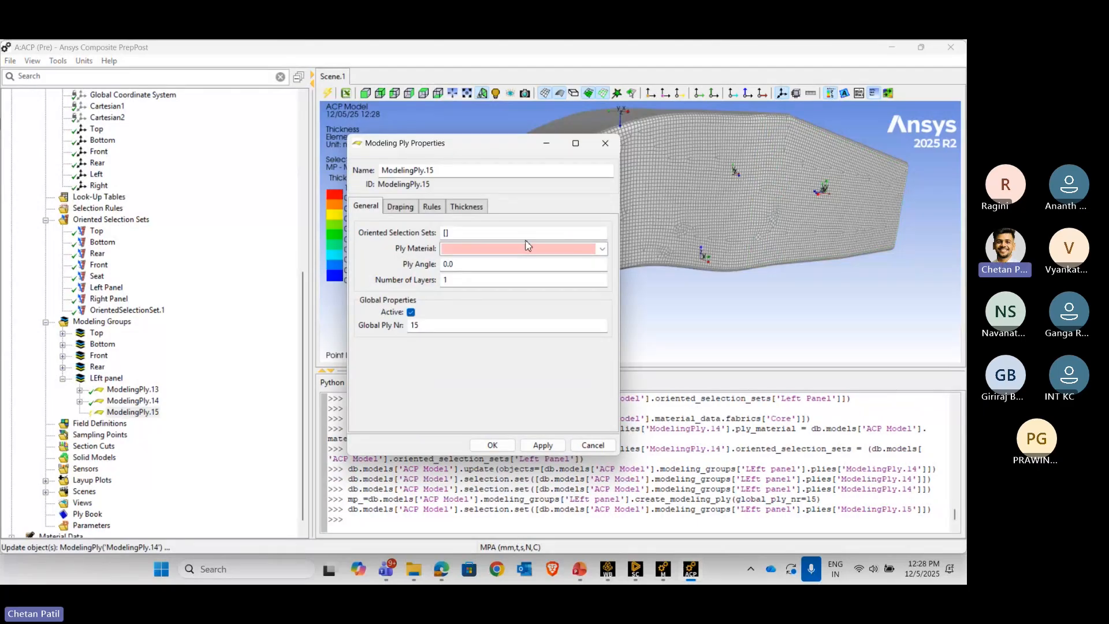
left_click(106, 288)
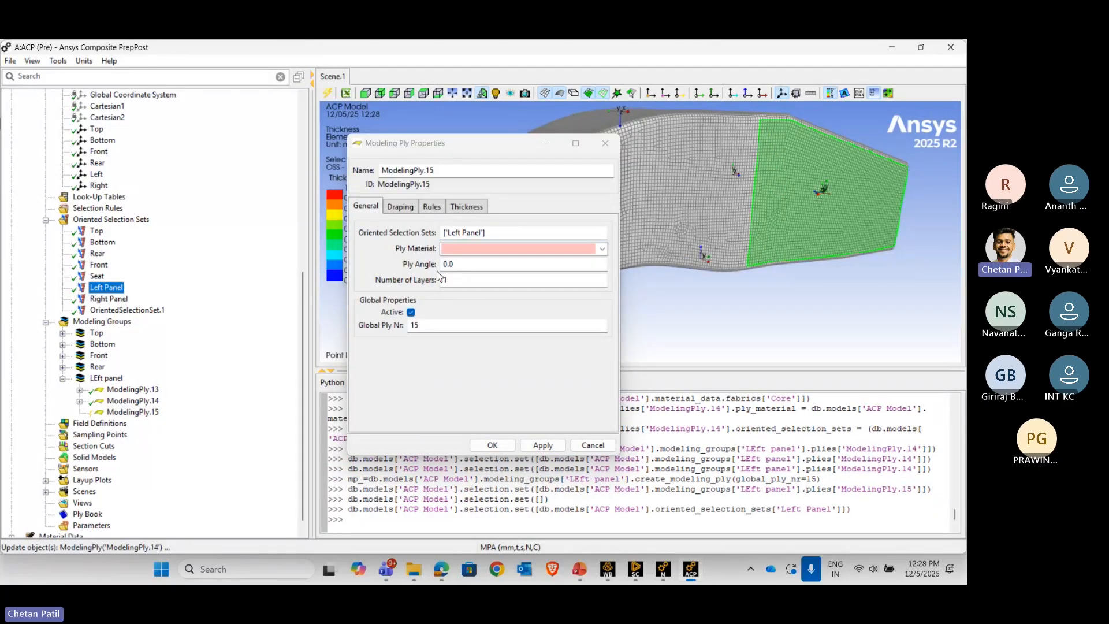
left_click(602, 249)
left_click(507, 274)
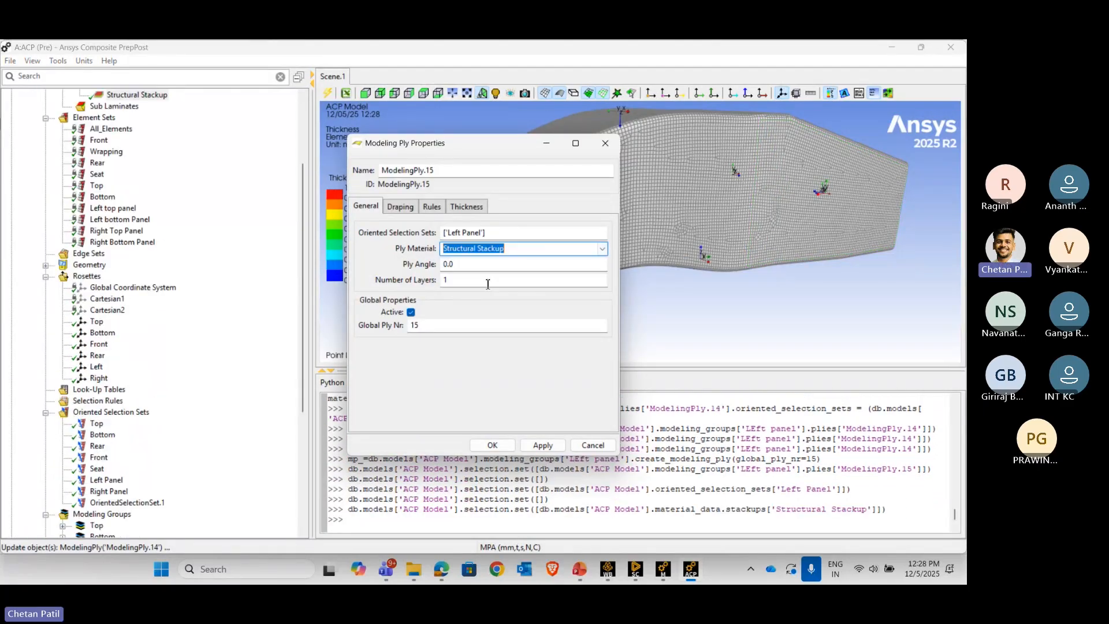
left_click_drag(488, 281, 376, 291)
left_click(542, 445)
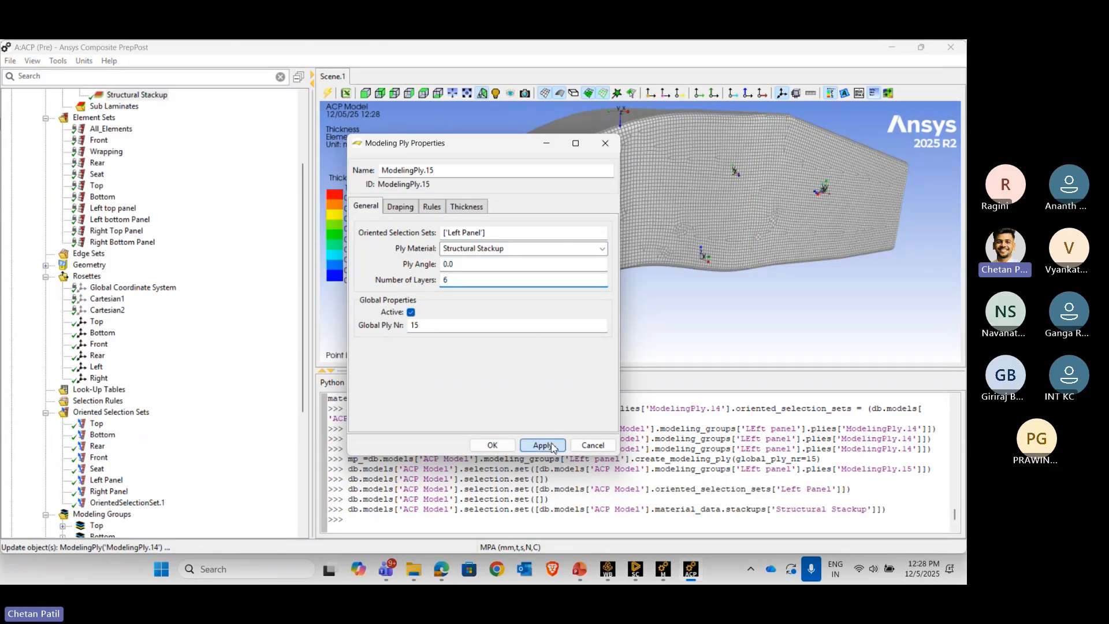
left_click(492, 445)
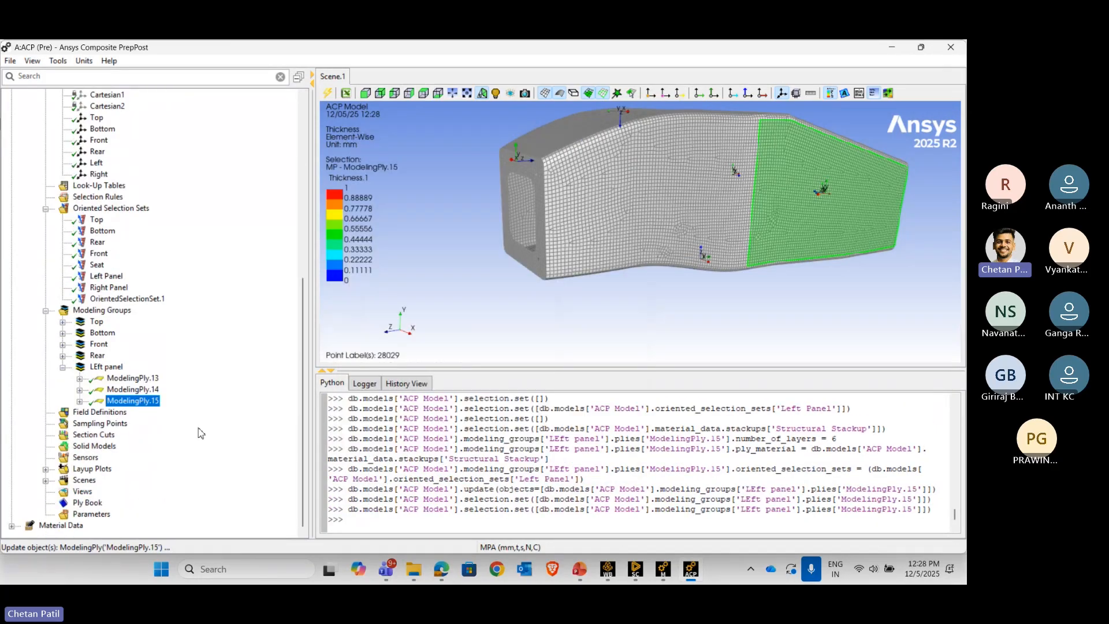
- Collapse the LEft panel group and create a new modeling group named "right Panel"
left_click(63, 369)
right_click(102, 345)
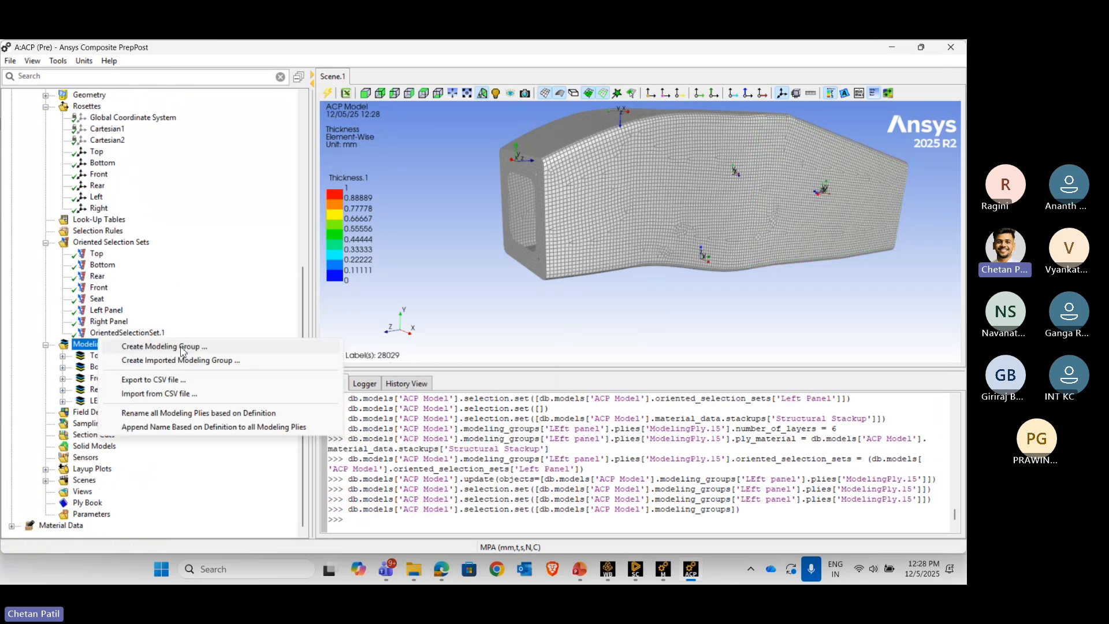
left_click(173, 346)
left_click_drag(516, 291, 365, 280)
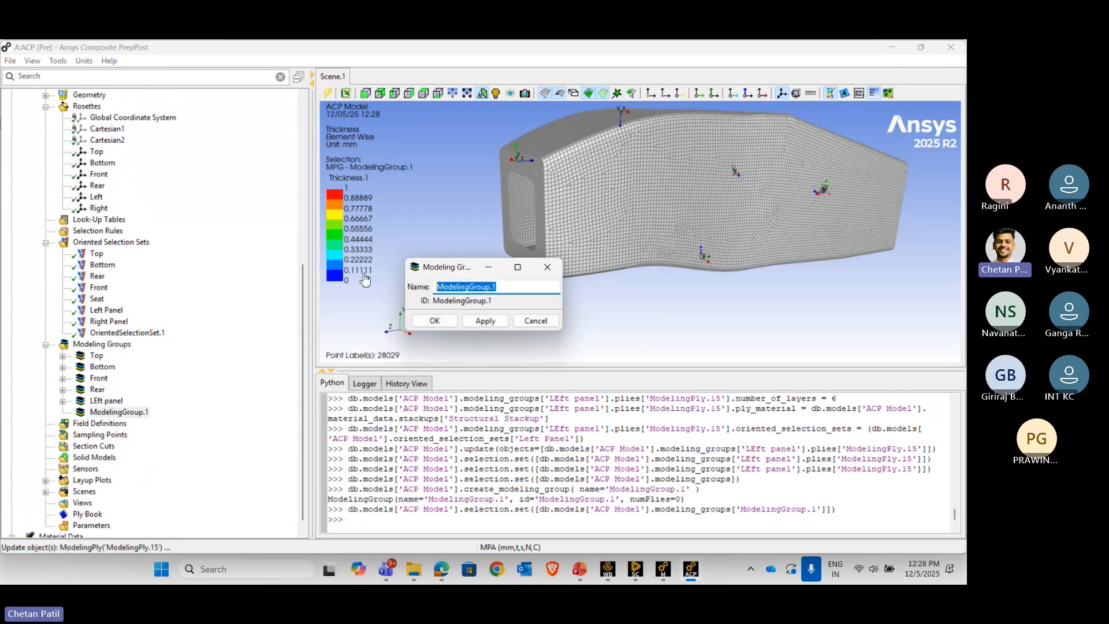
type("right")
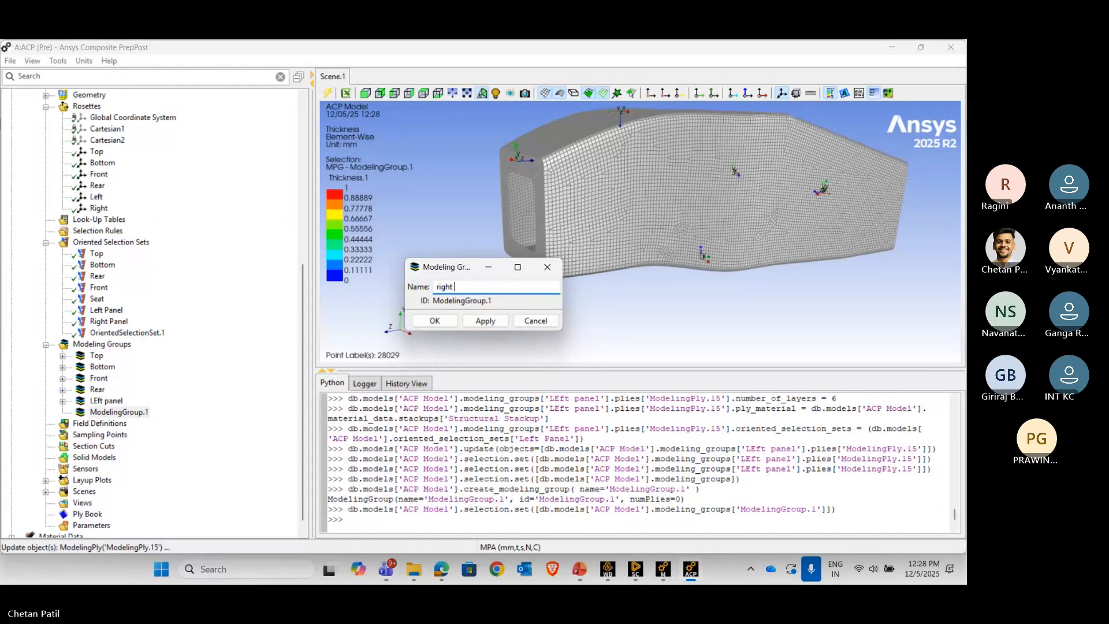
type(" Panel")
left_click(468, 322)
left_click(435, 320)
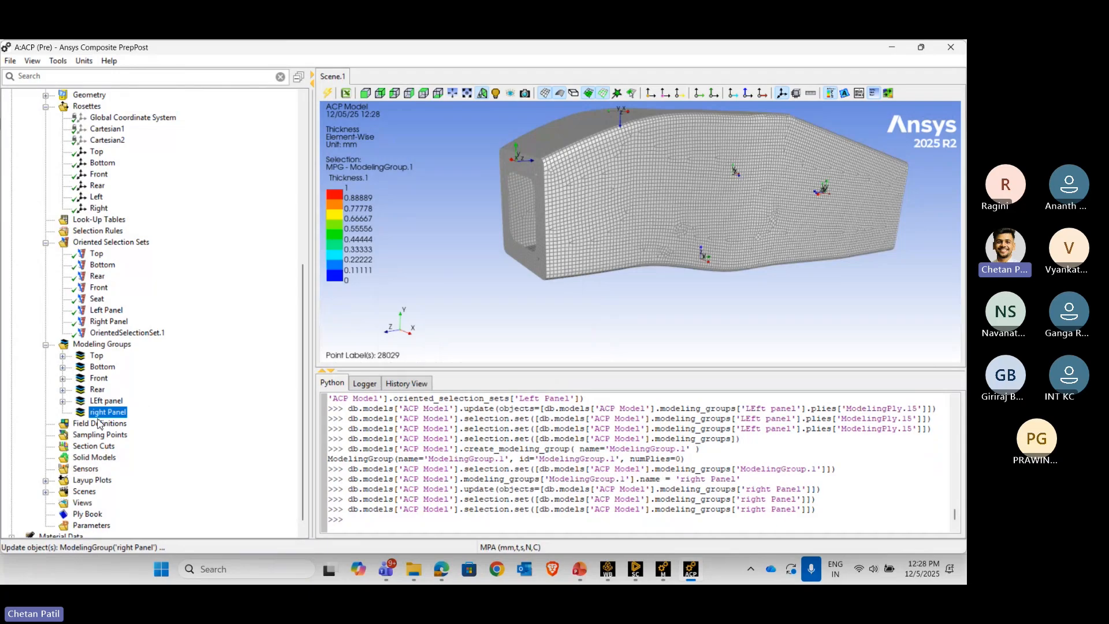
- Create a ply in the right Panel group with the Right Panel oriented selection set, Structural Stackup material and 6 layers
right_click(100, 410)
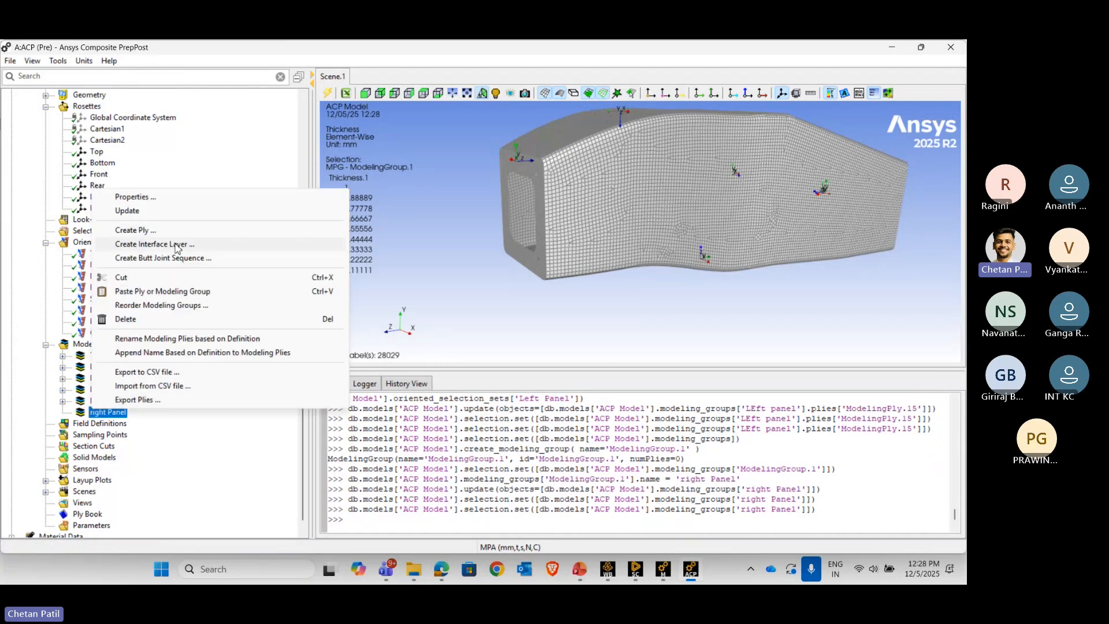
left_click(188, 231)
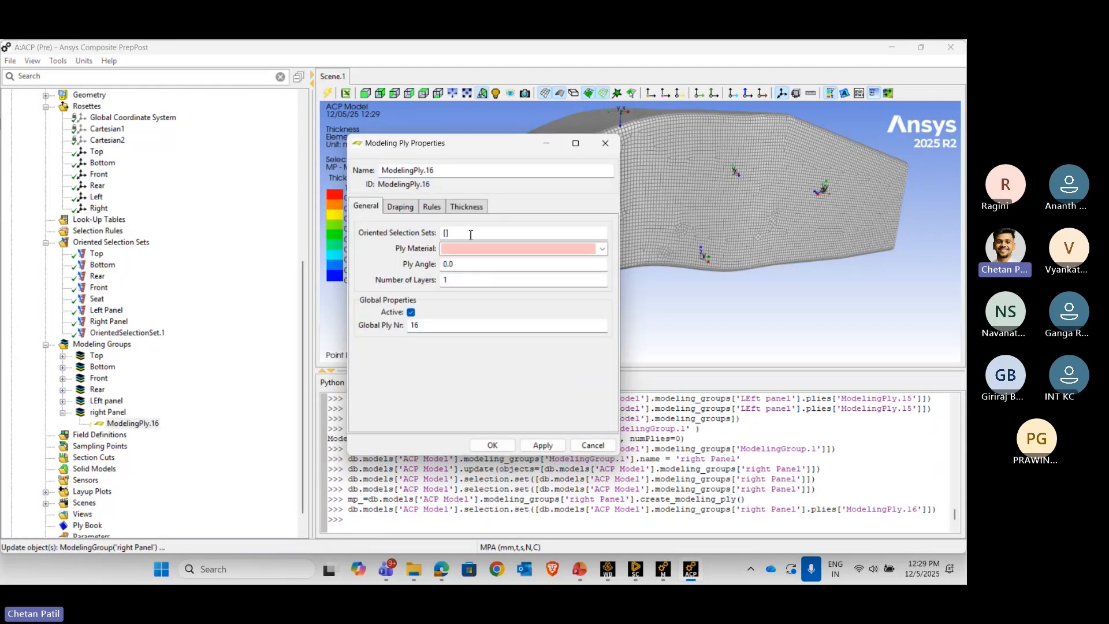
left_click(102, 321)
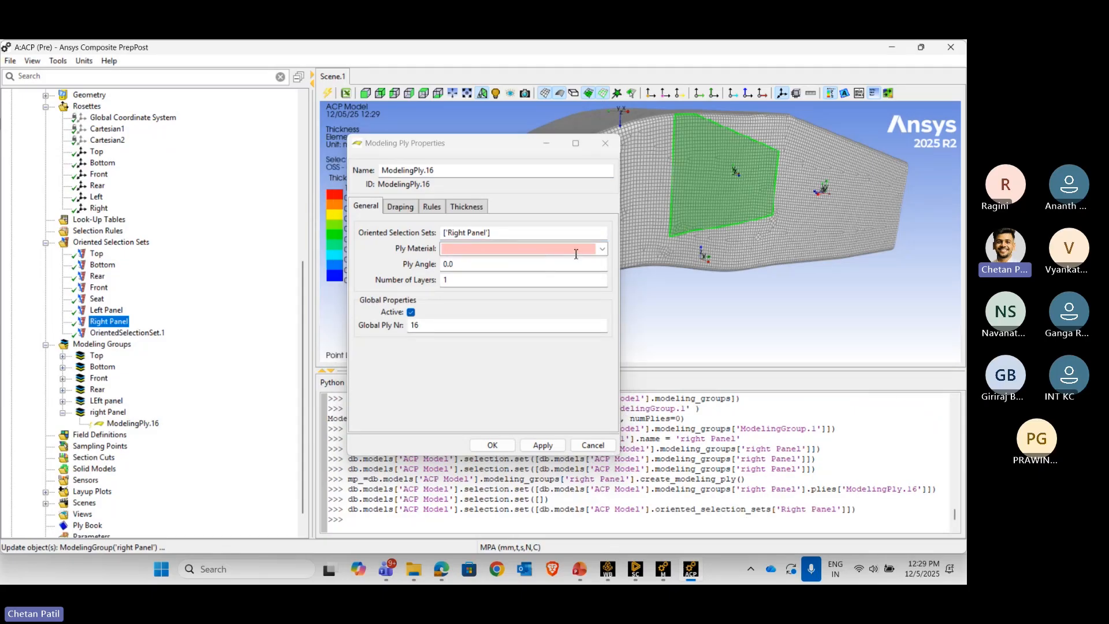
left_click(602, 250)
left_click(602, 249)
left_click(500, 273)
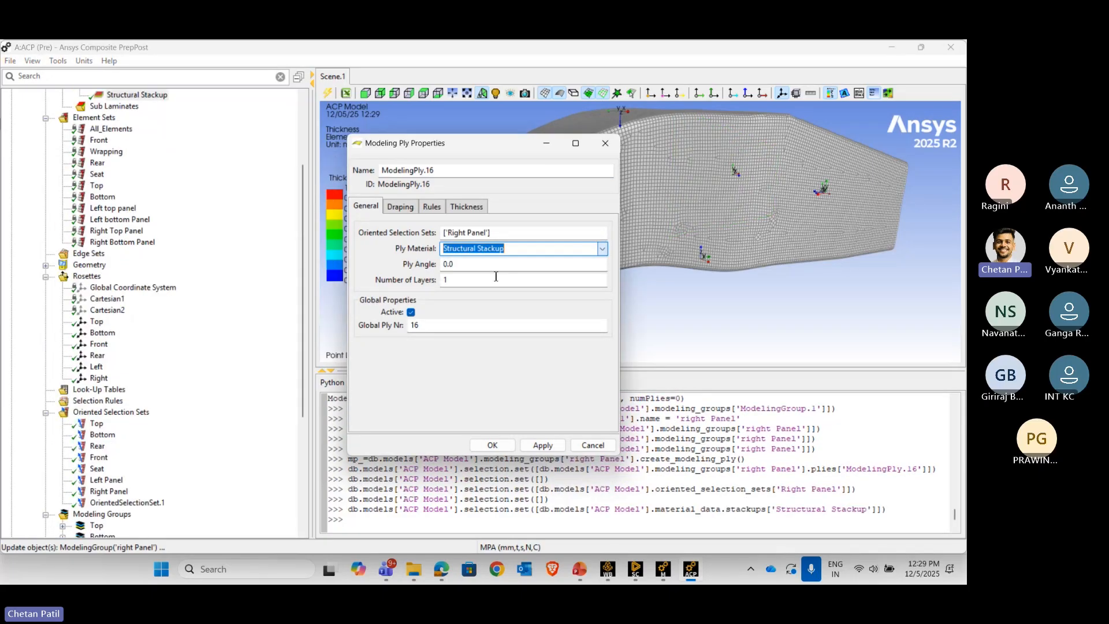
double_click(446, 281)
type("6")
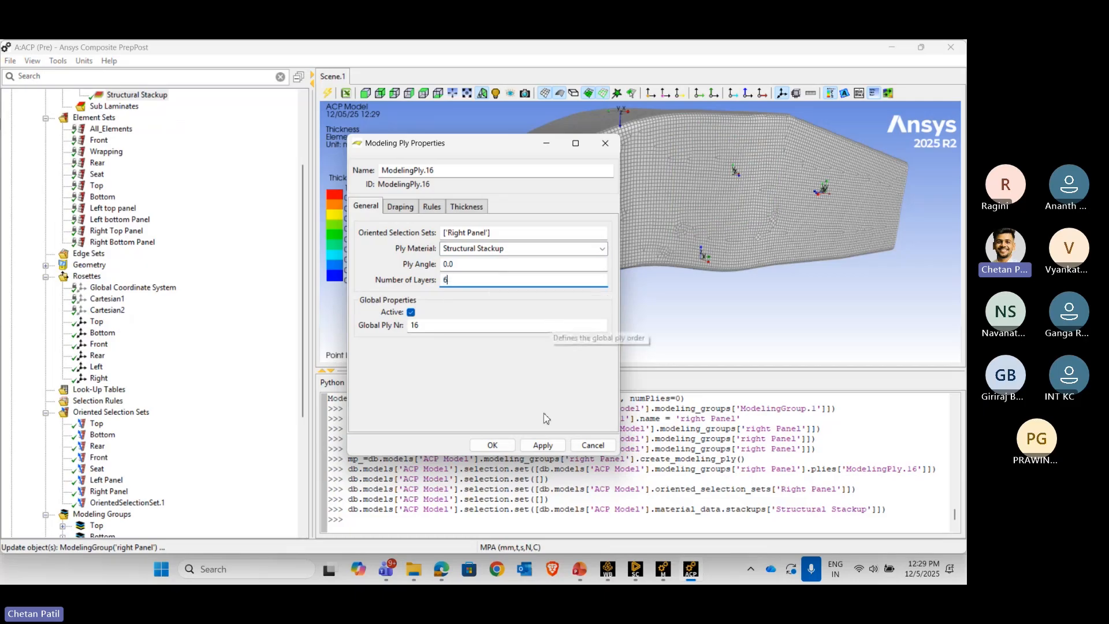
left_click(543, 445)
left_click(492, 446)
- Add a Core ply after the right Panel group's first ply, assigned to the Right Panel oriented selection set
left_click(138, 402)
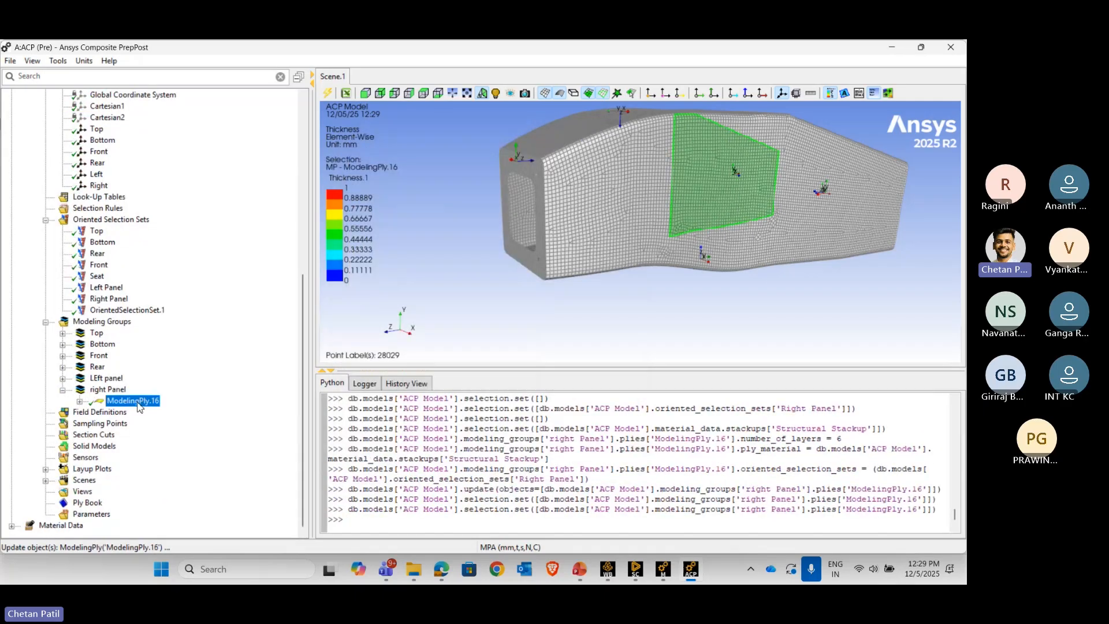
right_click(130, 401)
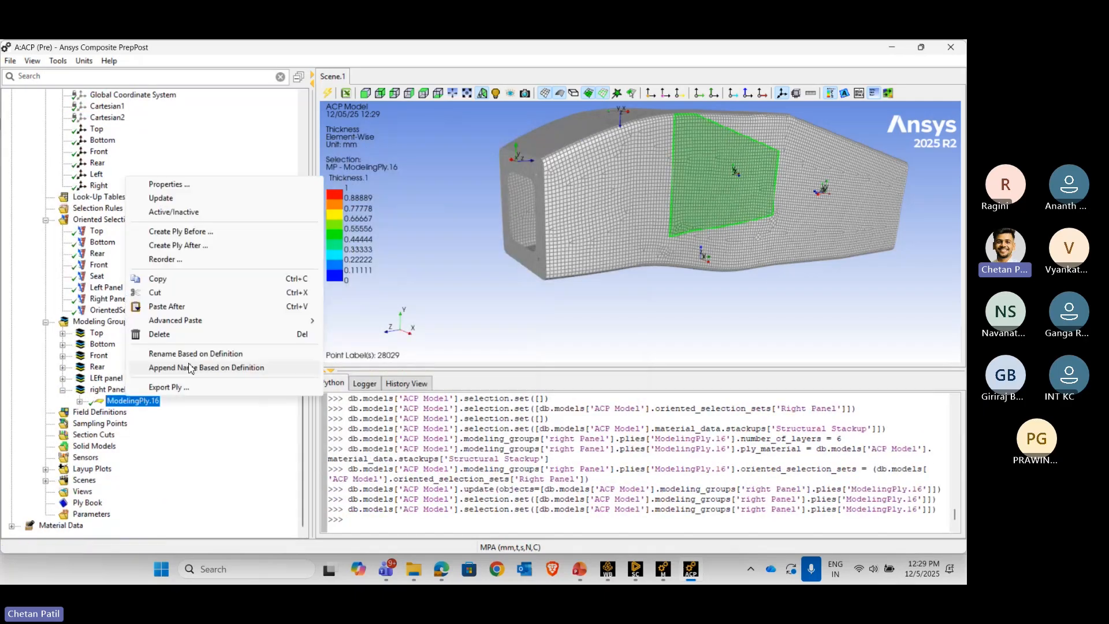
left_click(205, 250)
left_click(523, 233)
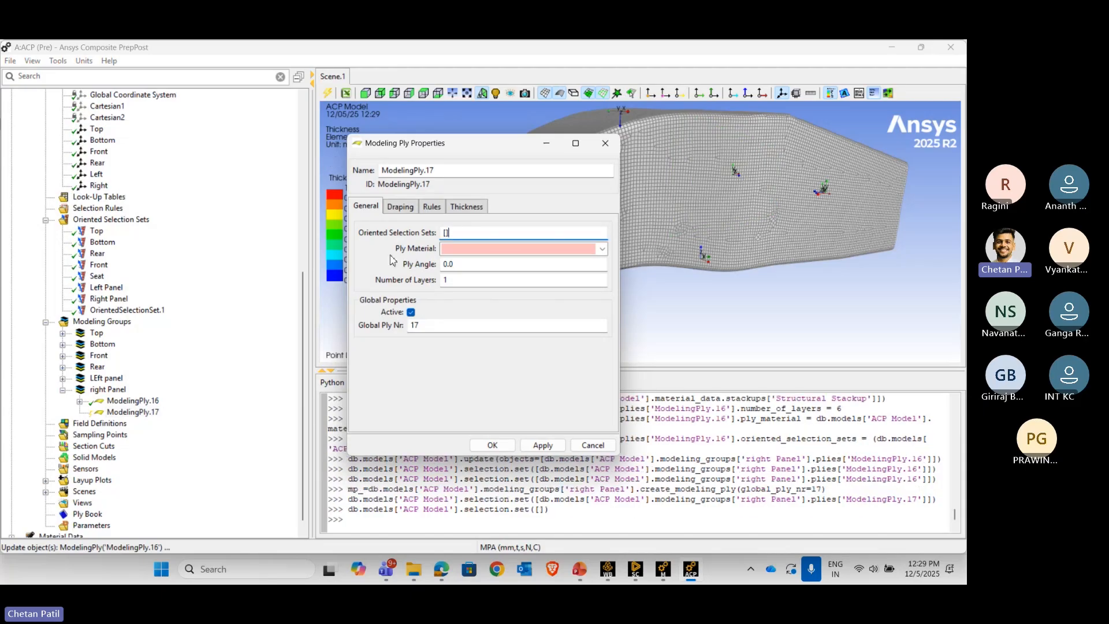
left_click(110, 299)
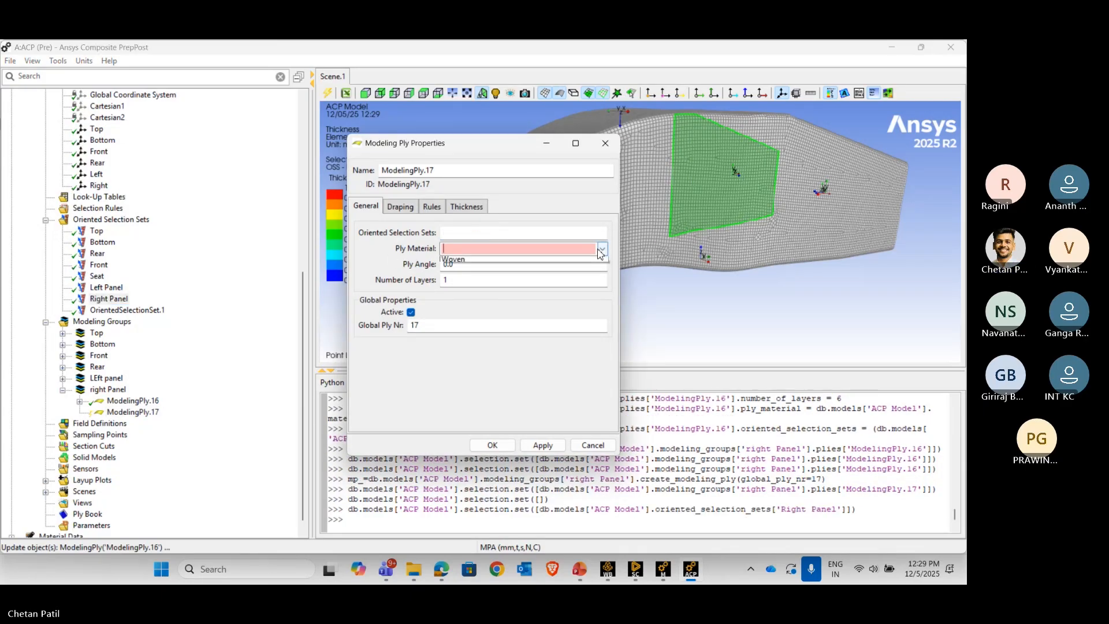
left_click(518, 249)
left_click(507, 263)
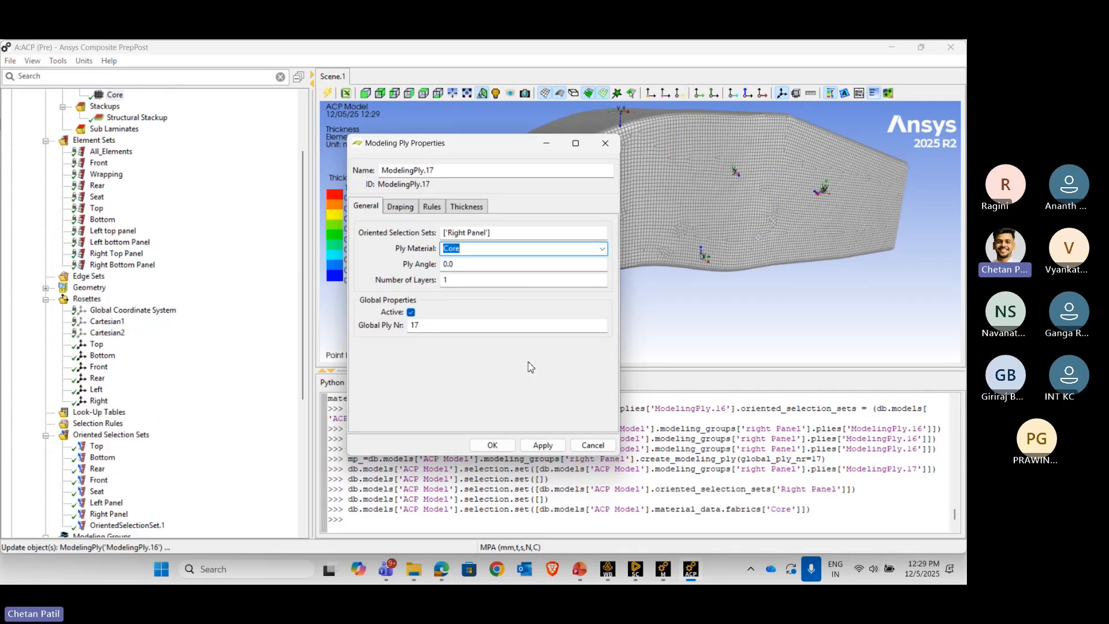
left_click(547, 446)
left_click(494, 446)
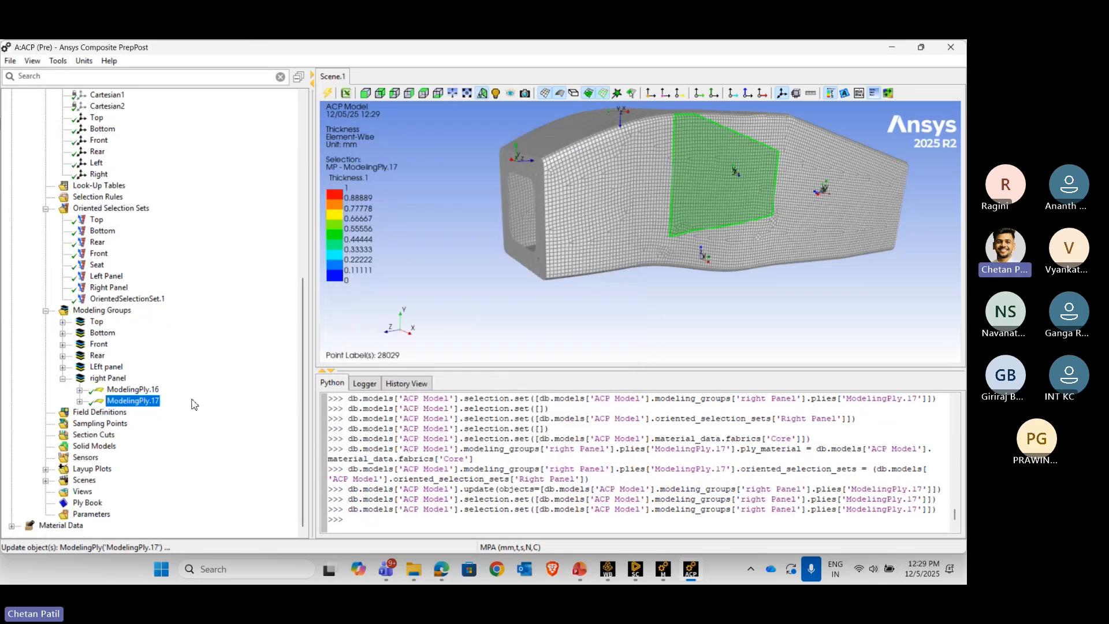
- Add a ply after the right Panel group's Core ply with the Right Panel oriented selection set, Structural Stackup material and 6 layers
right_click(123, 398)
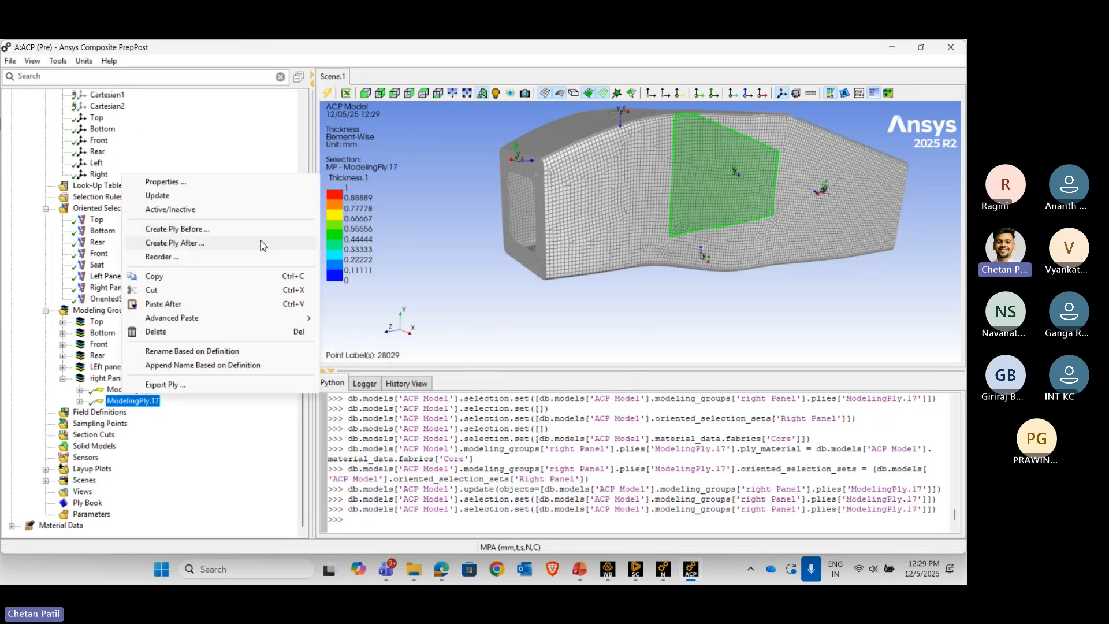
left_click(260, 242)
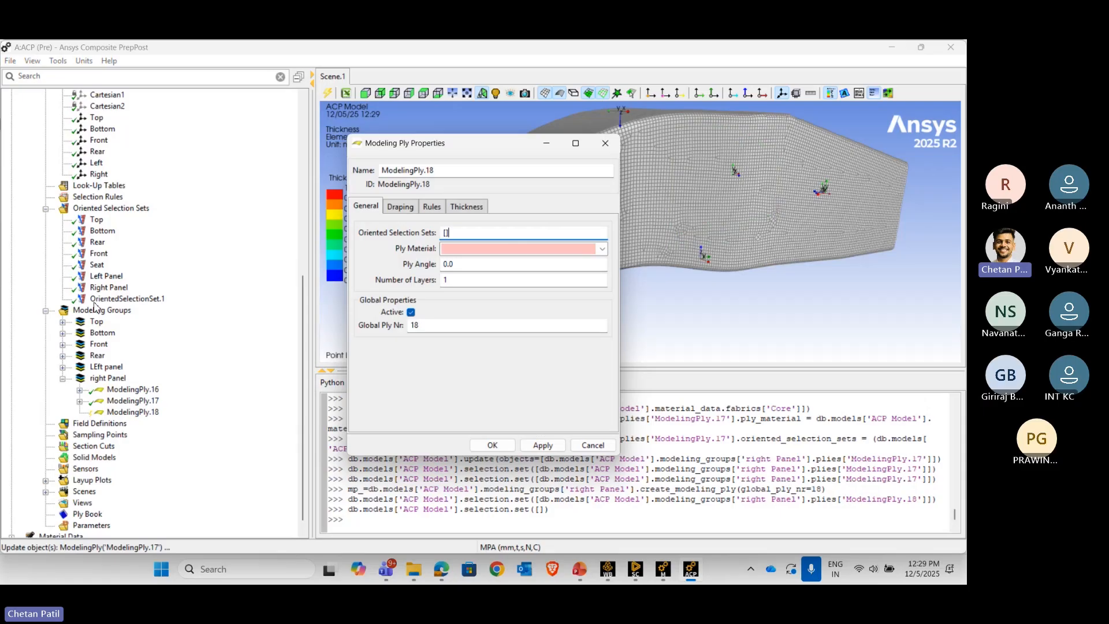
left_click(109, 287)
left_click(602, 249)
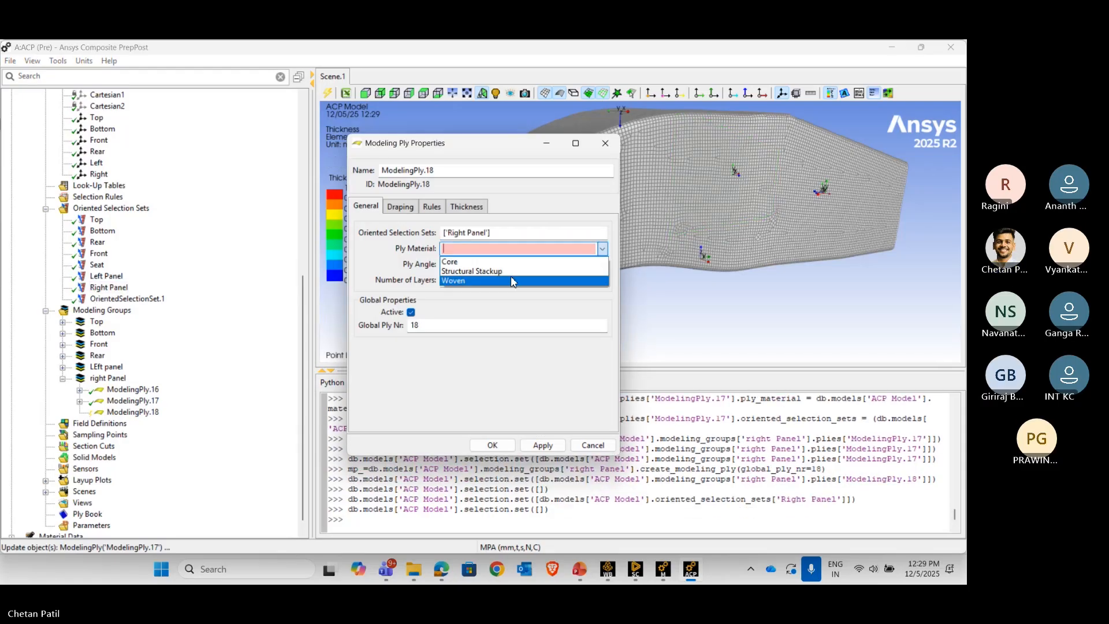
left_click(473, 271)
key("Tab")
key("Tab")
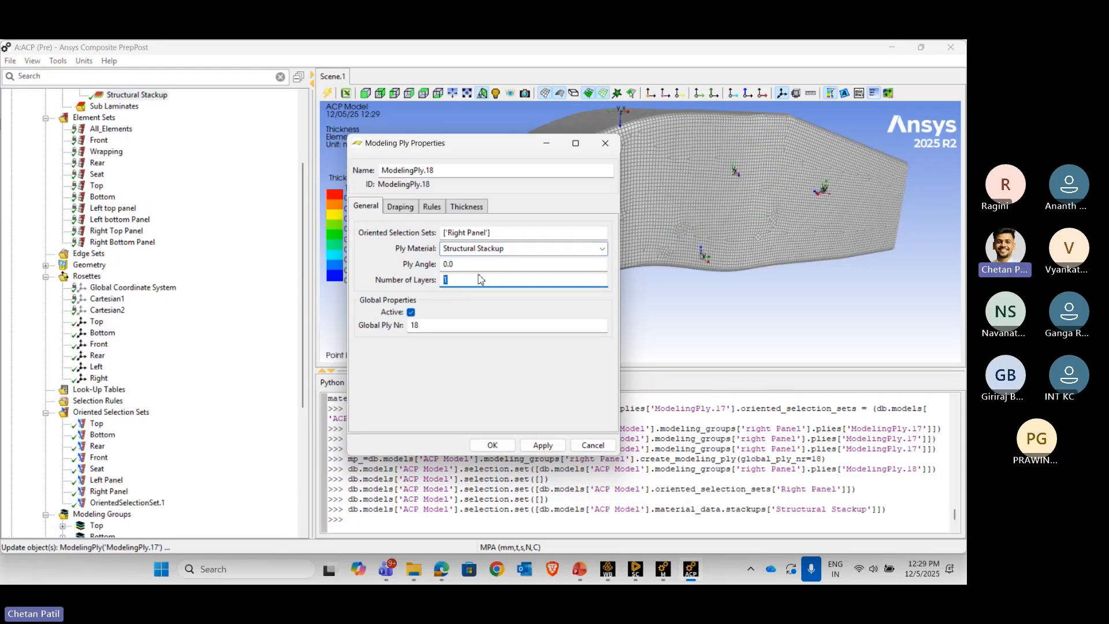
type("6")
left_click(496, 447)
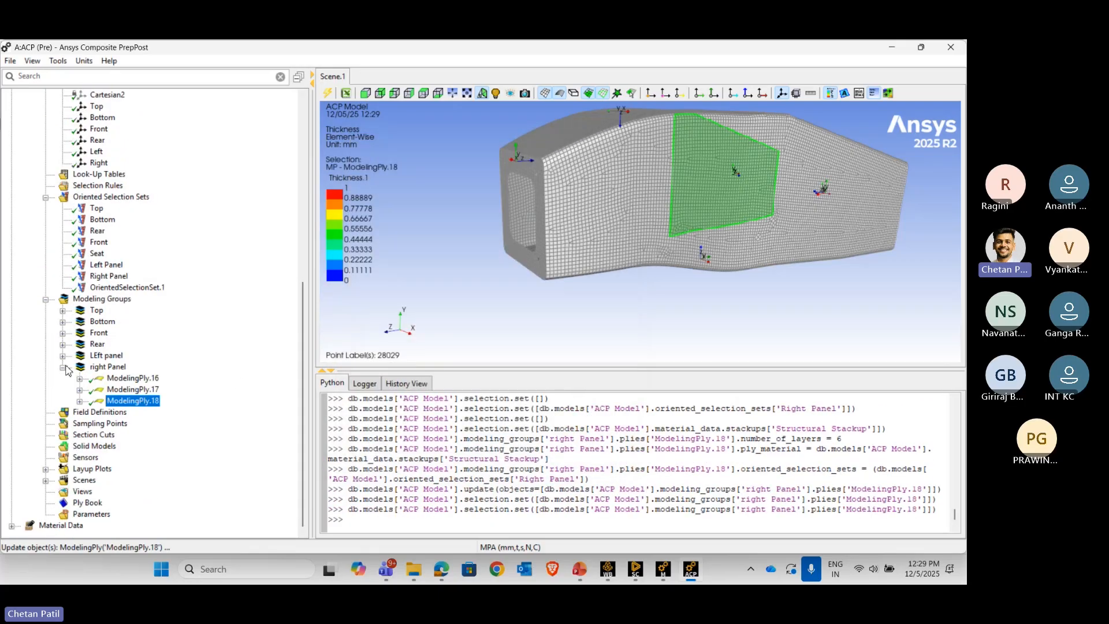
- Collapse the right Panel group and create a new modeling group named "Seat"
left_click(62, 367)
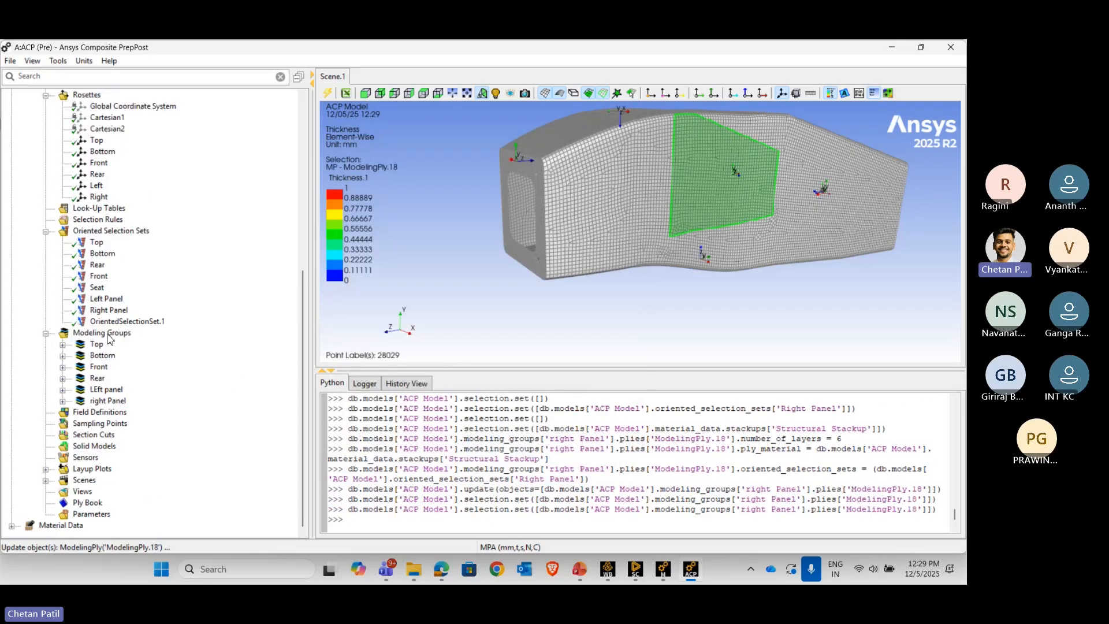
right_click(116, 333)
left_click(168, 335)
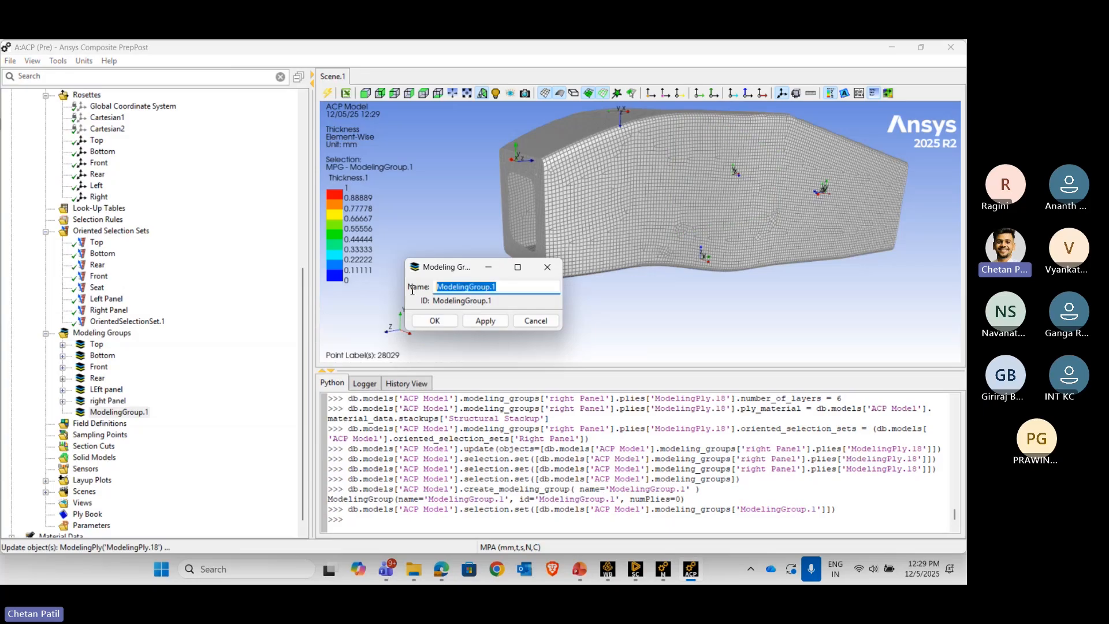
type("Seat")
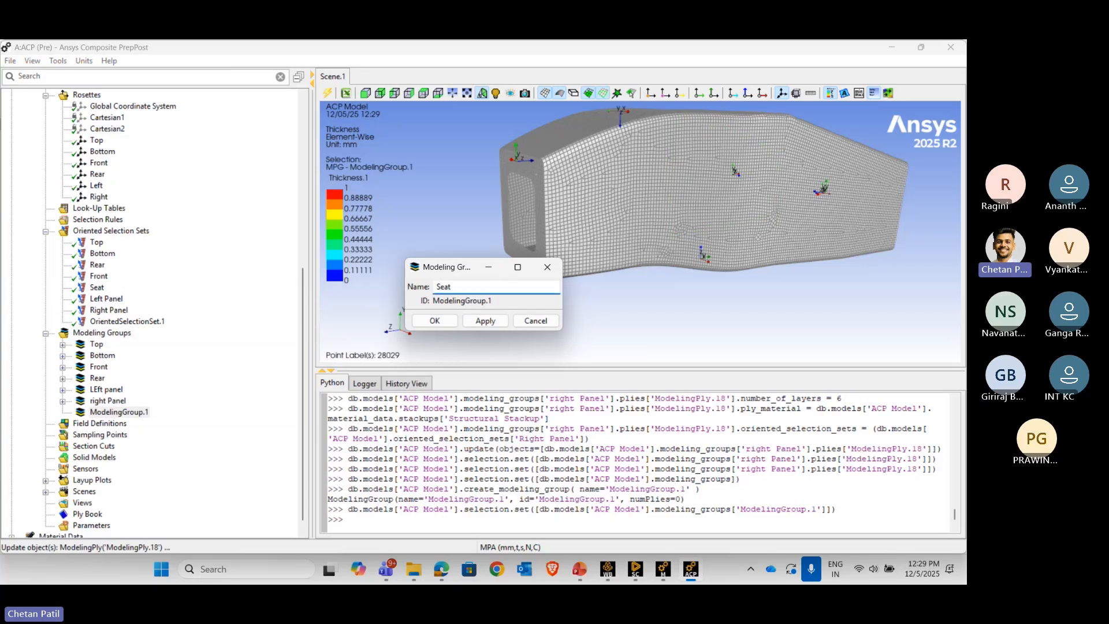
left_click(485, 320)
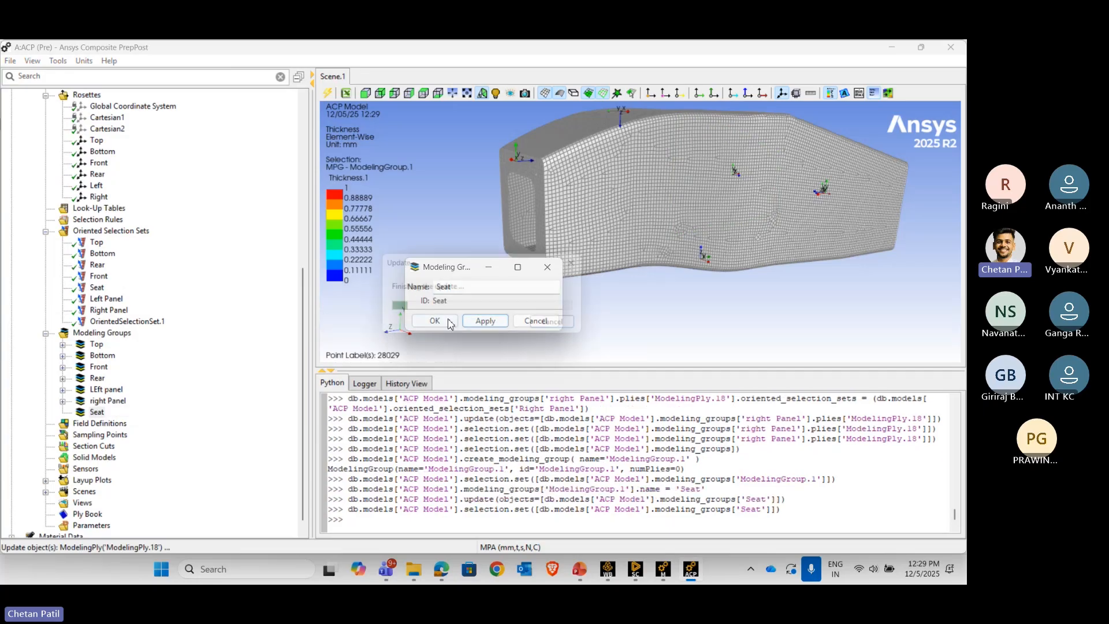
left_click(434, 320)
- Create a ply in the Seat group with the Seat oriented selection set, Structural Stackup material and 6 layers
right_click(95, 414)
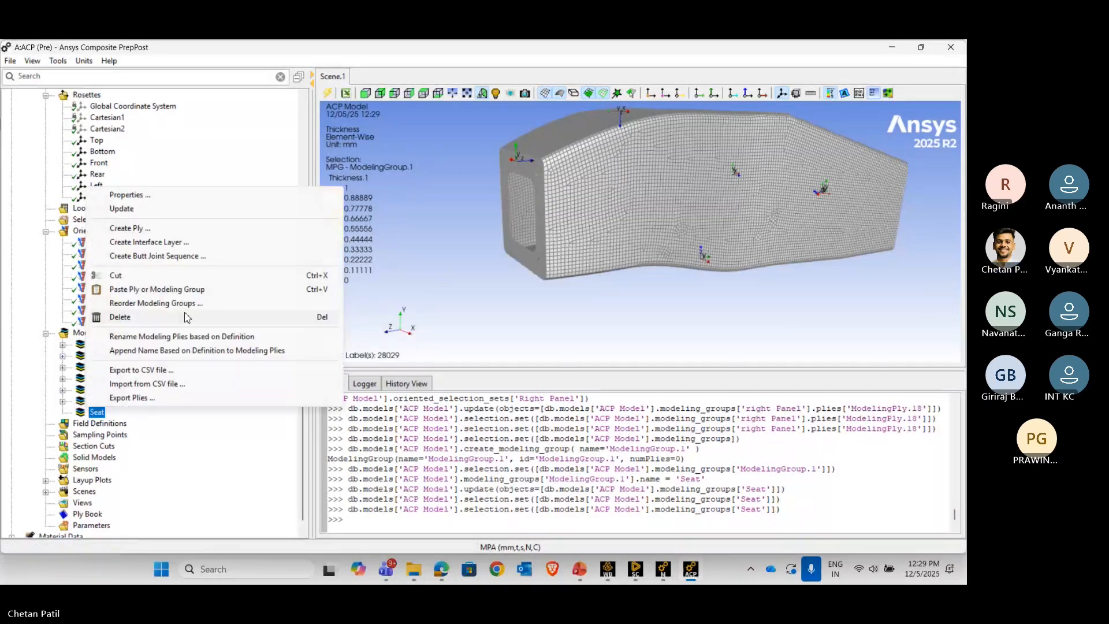
left_click(202, 228)
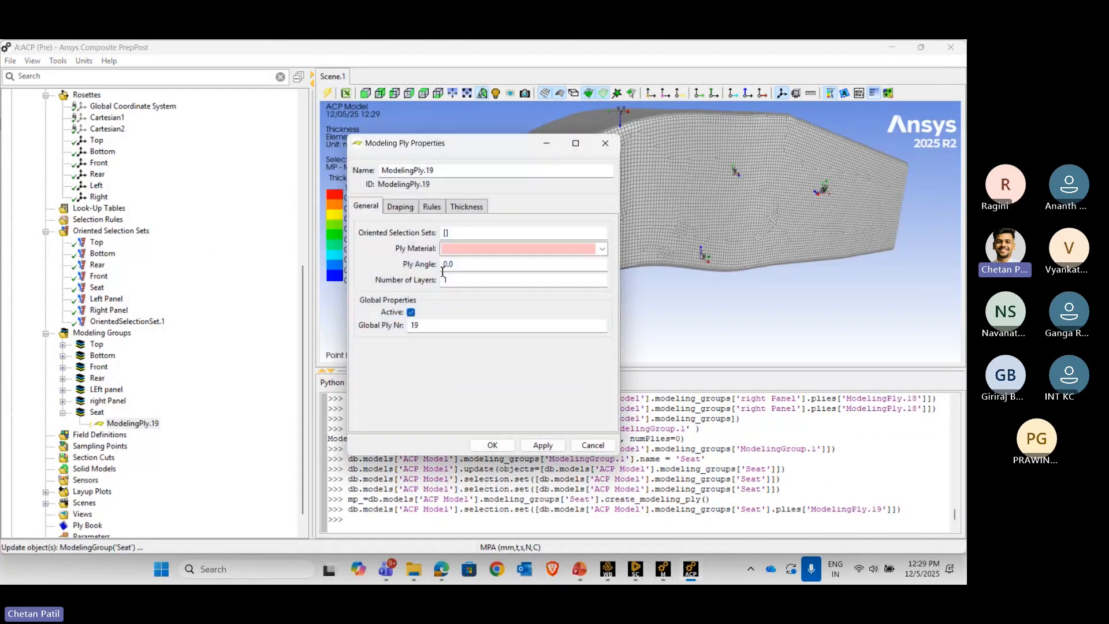
left_click(97, 288)
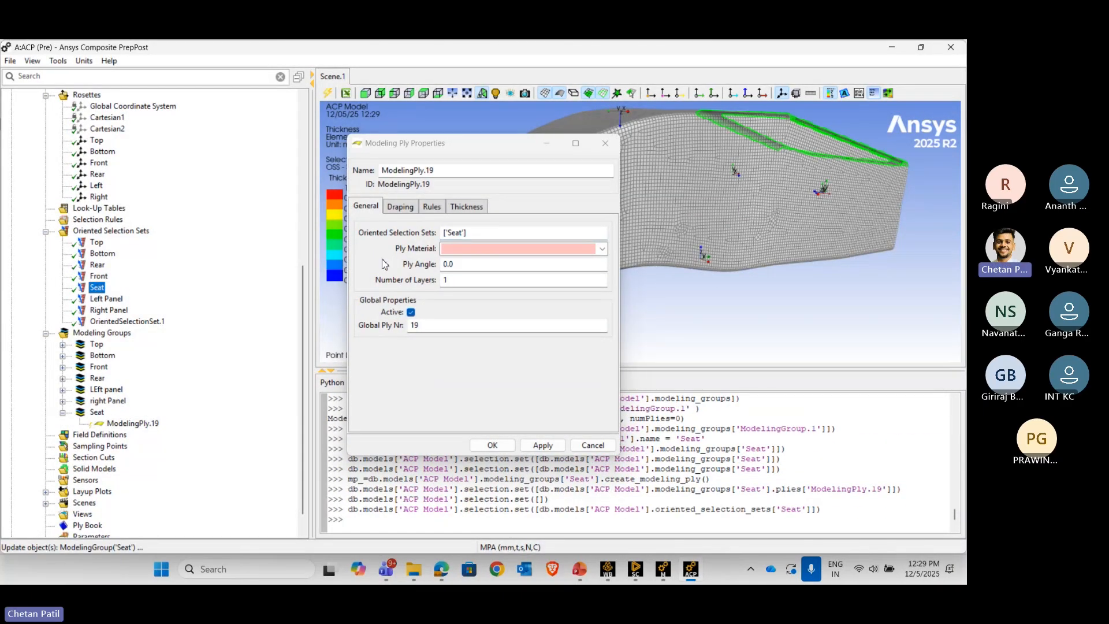
left_click(602, 248)
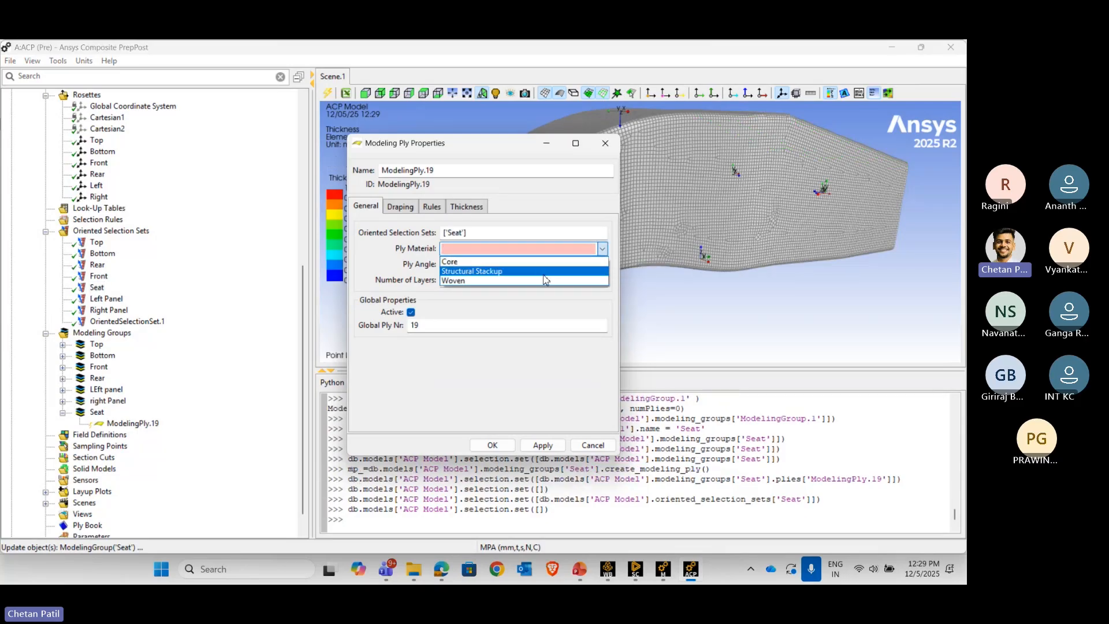
left_click(491, 280)
left_click_drag(491, 280, 421, 281)
type("6")
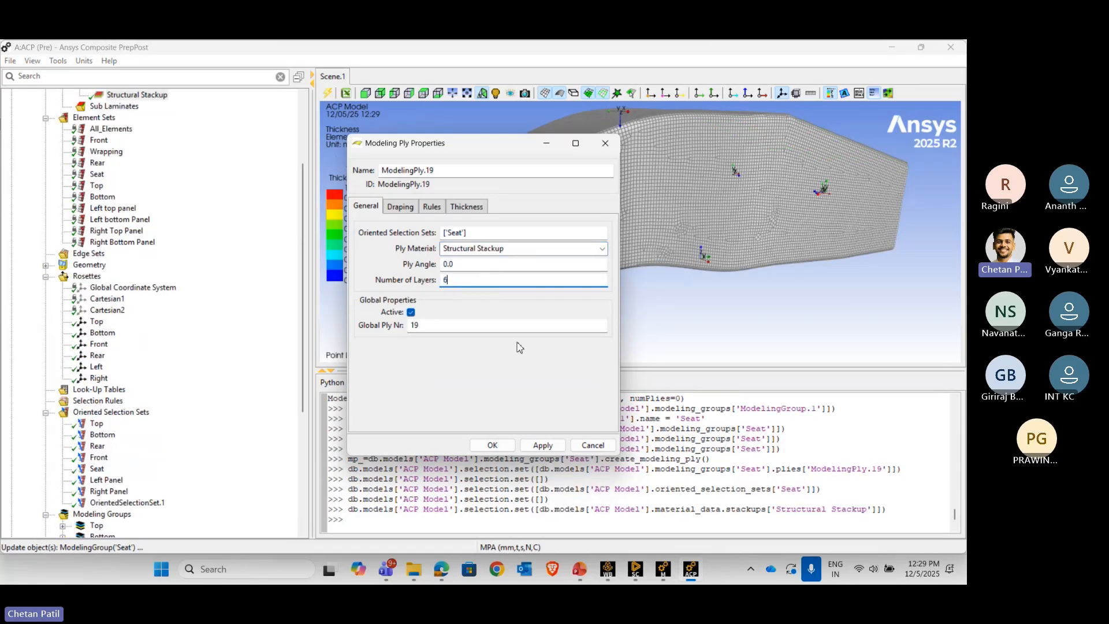
left_click(543, 445)
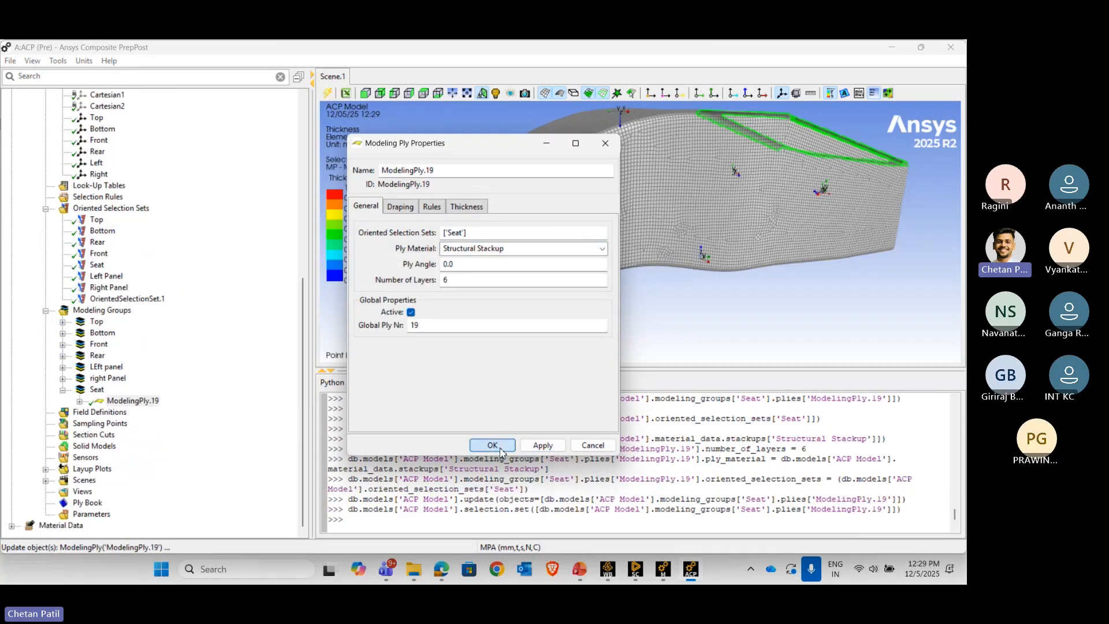
left_click(492, 445)
- Add a Core ply after the Seat group's first ply, assigned to the Seat oriented selection set
right_click(134, 401)
left_click(214, 247)
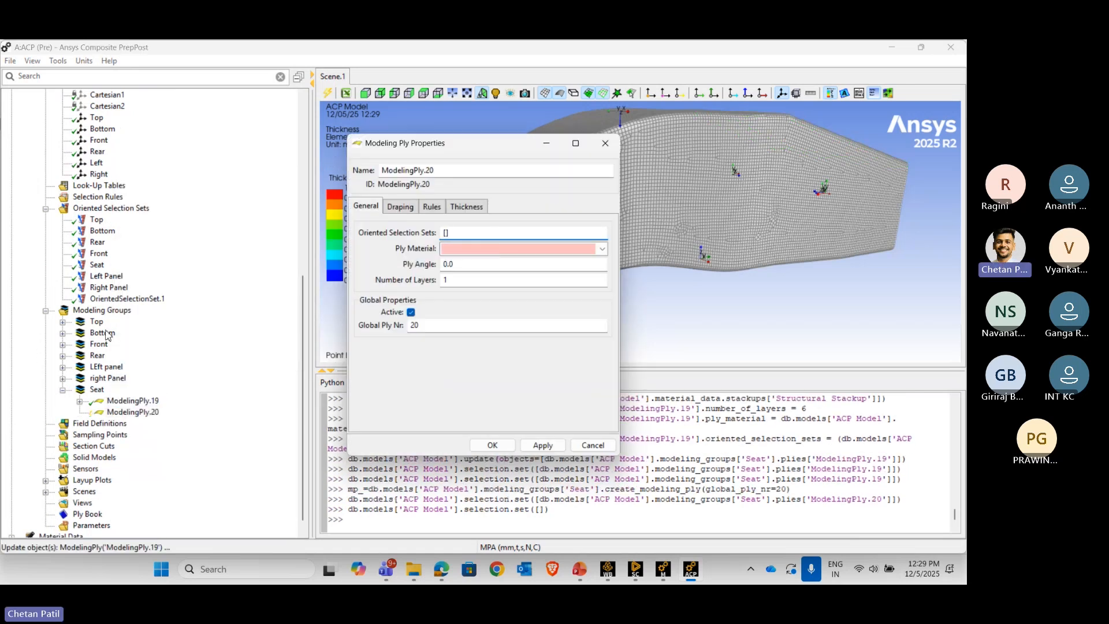
left_click(97, 264)
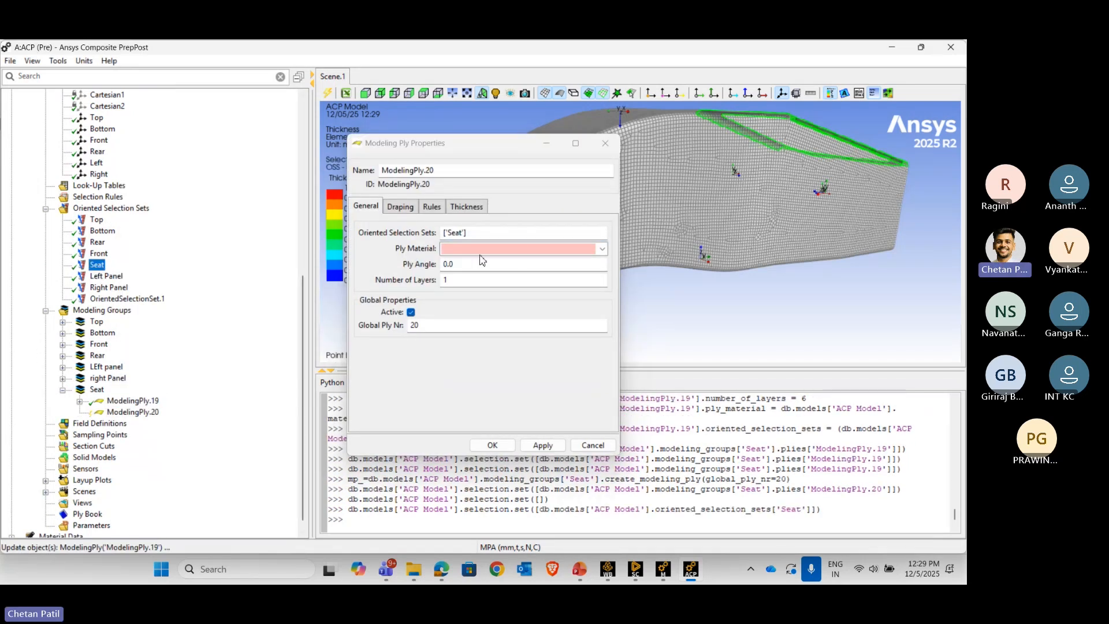
left_click(595, 249)
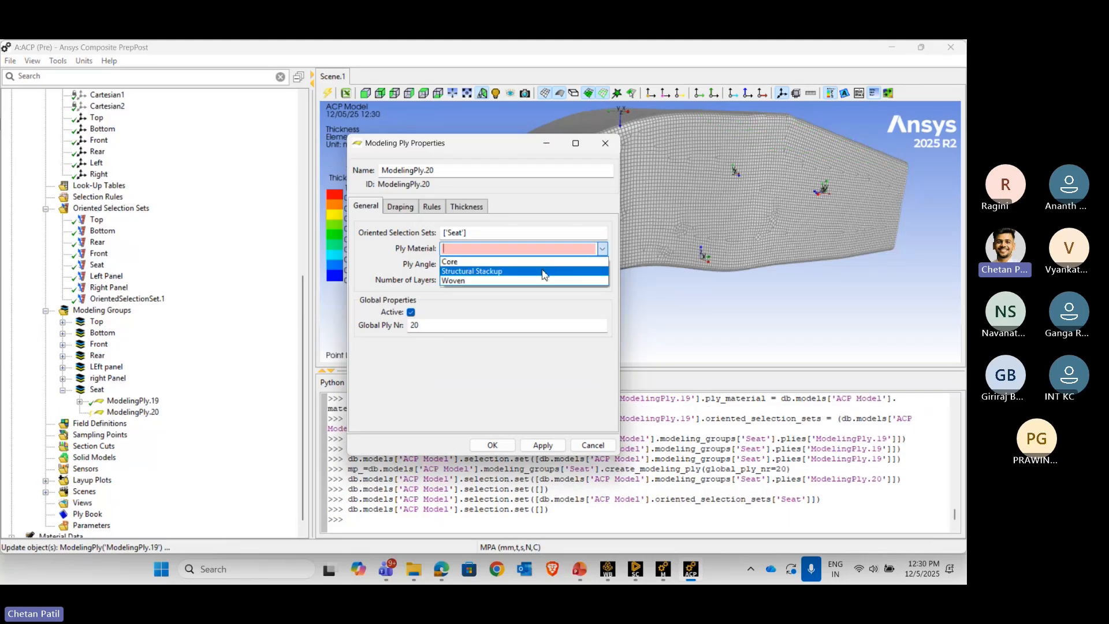
left_click(543, 262)
left_click(494, 445)
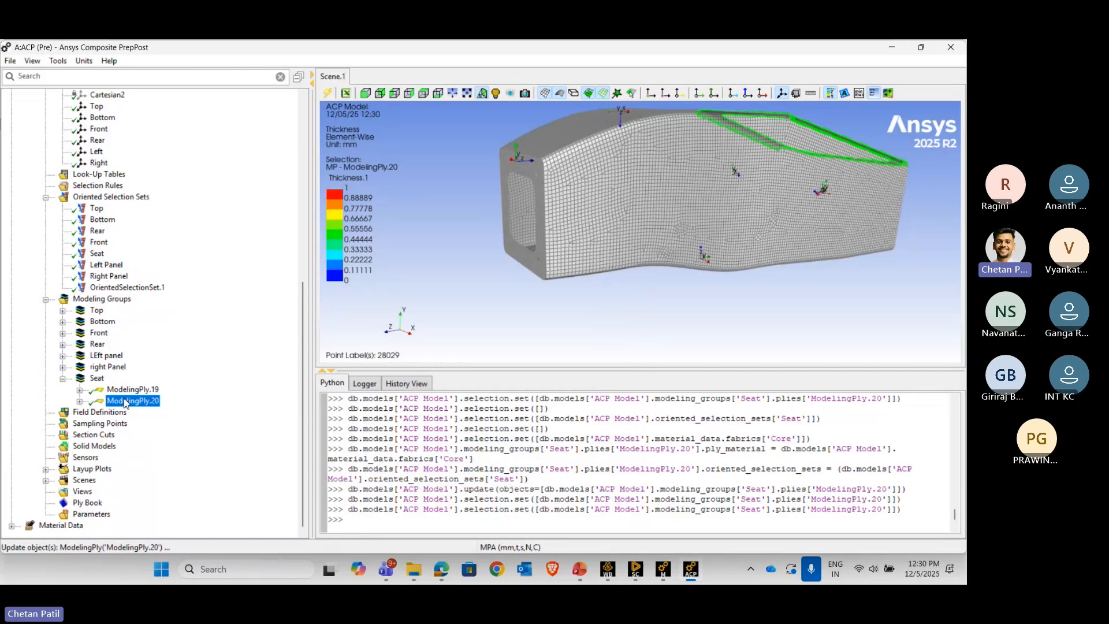
- Add a ply after the Seat group's Core ply with the Seat oriented selection set, Structural Stackup material and 6 layers
right_click(126, 403)
left_click(196, 241)
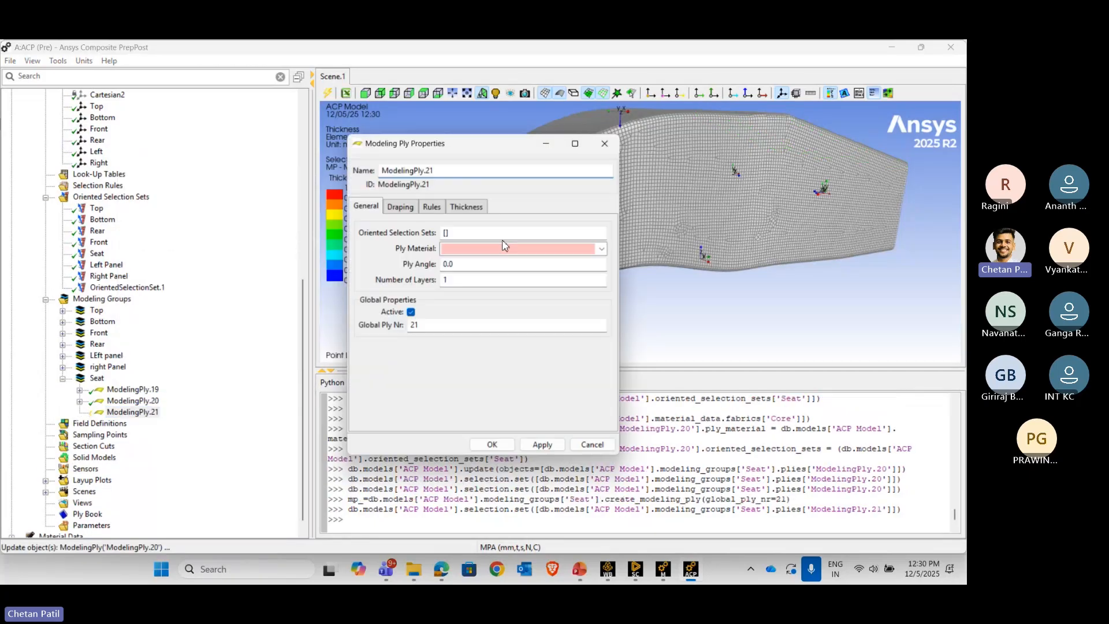
left_click(448, 234)
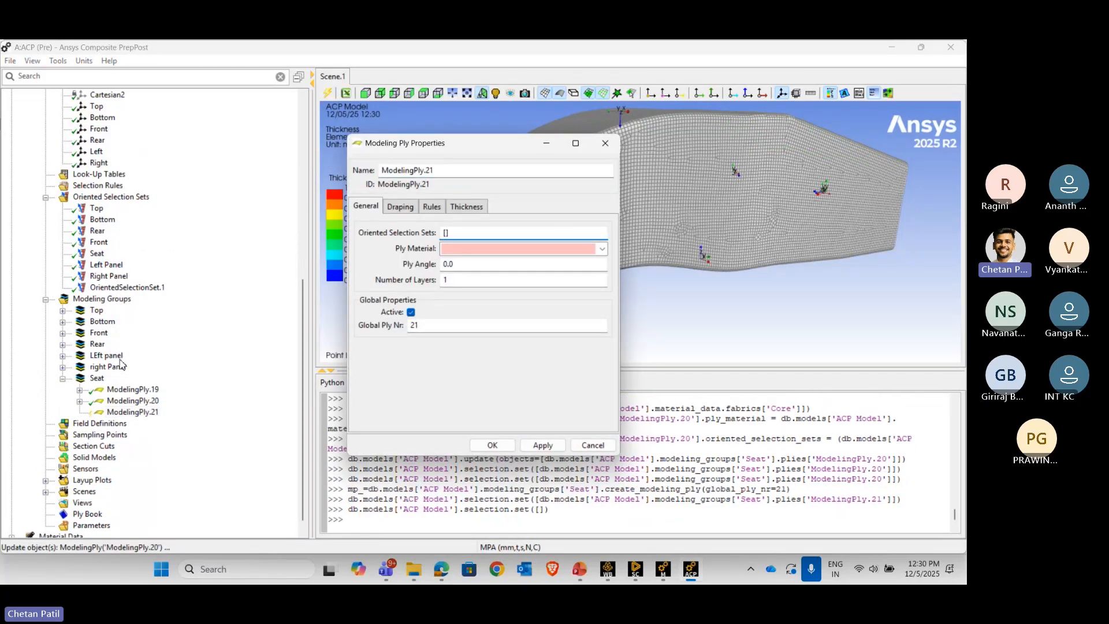
left_click(96, 254)
left_click(602, 250)
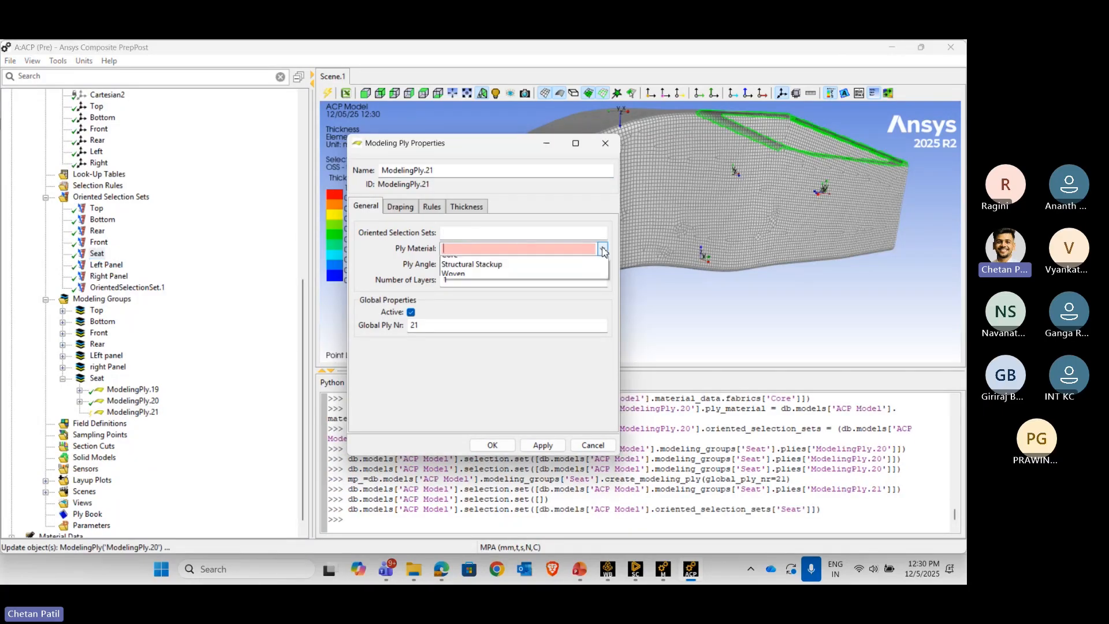
left_click(482, 280)
left_click_drag(481, 284, 388, 284)
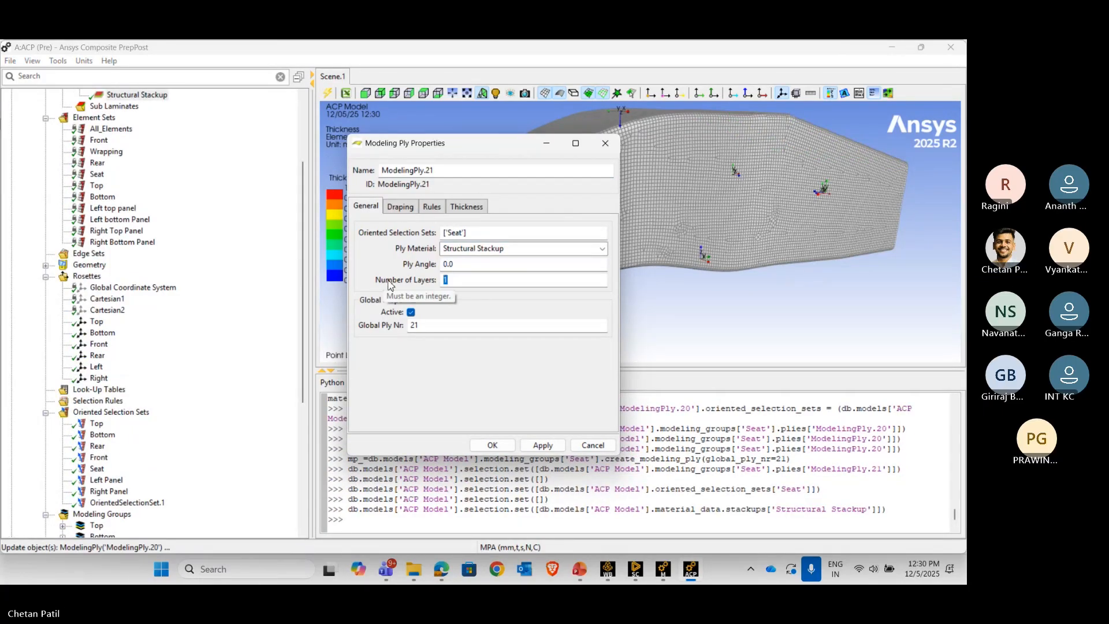
type("6")
left_click(543, 445)
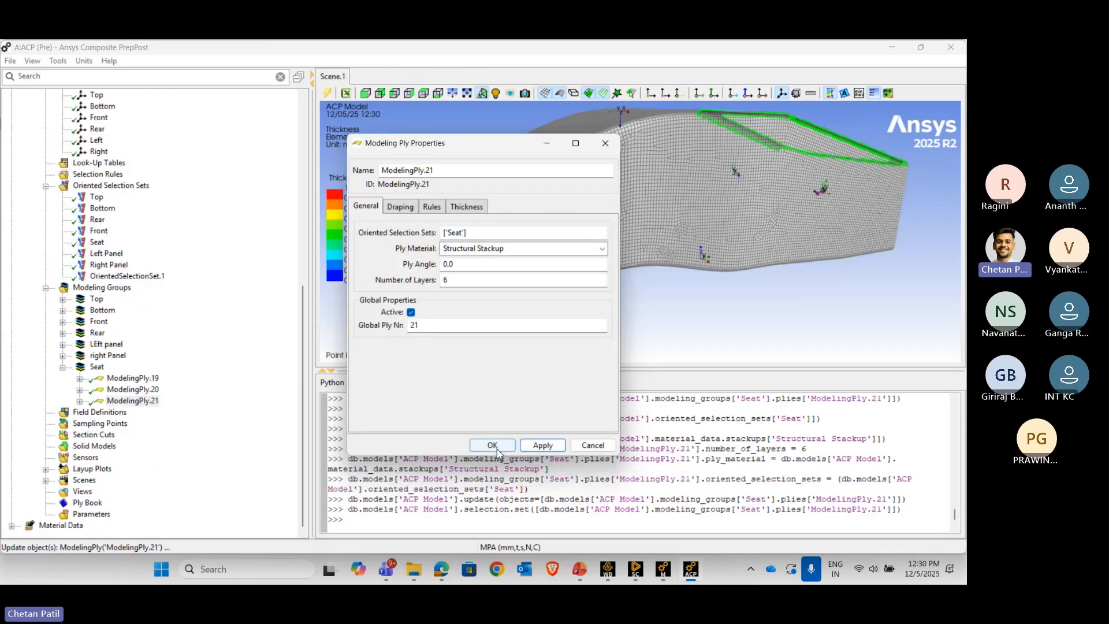
- Accept the last Seat ply, collapse the Seat group and create a new modeling group named "Wrapping"
left_click(492, 445)
left_click(63, 367)
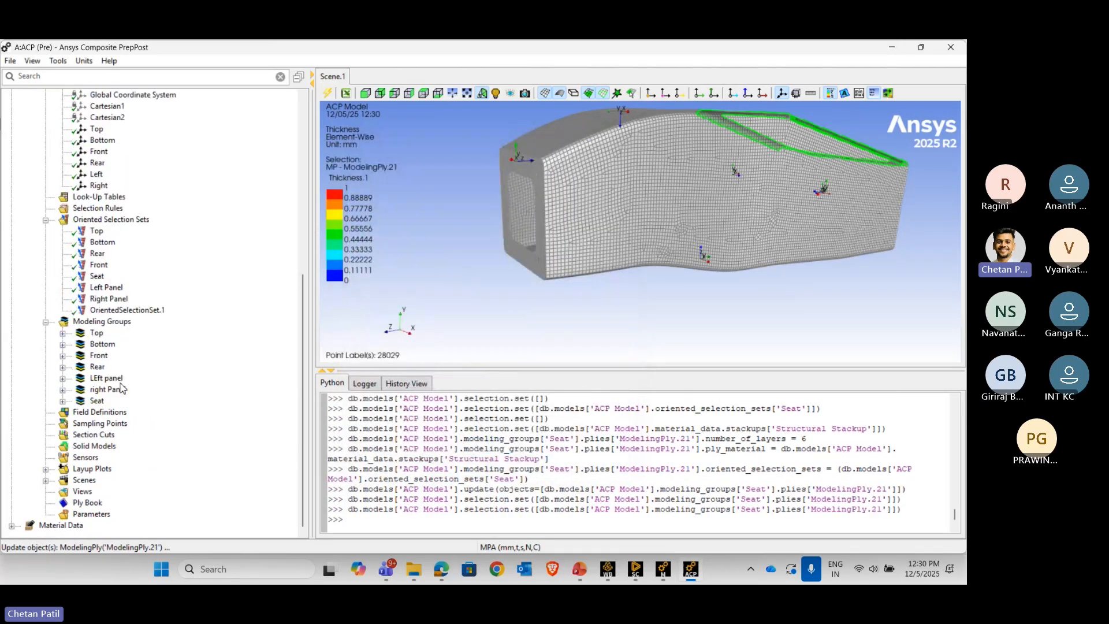
left_click(102, 321)
right_click(102, 321)
left_click(191, 322)
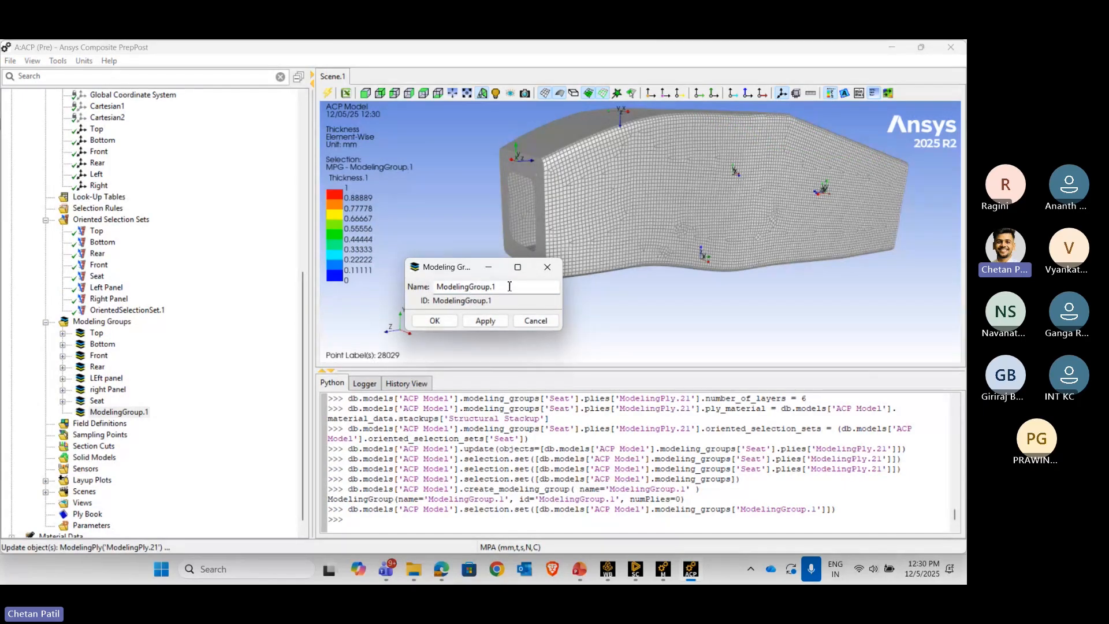
left_click_drag(510, 286, 414, 298)
type("Wrapping")
left_click(491, 320)
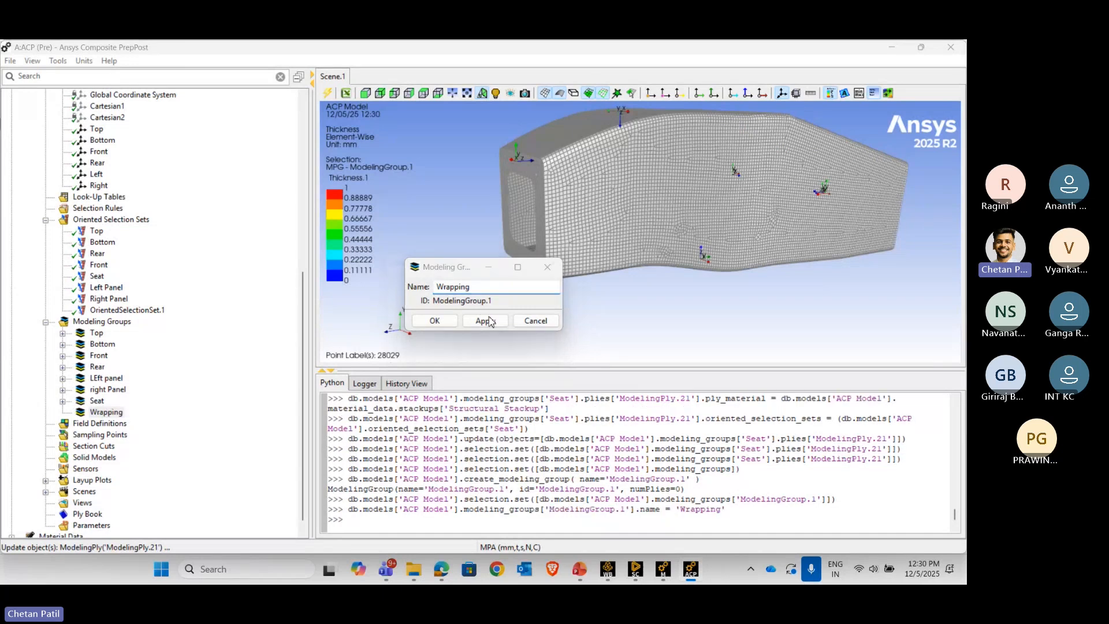
left_click(450, 322)
- Create a ply in the Wrapping group with OrientedSelectionSet.1, Structural Stackup material and 2 layers, and collapse the group
right_click(102, 413)
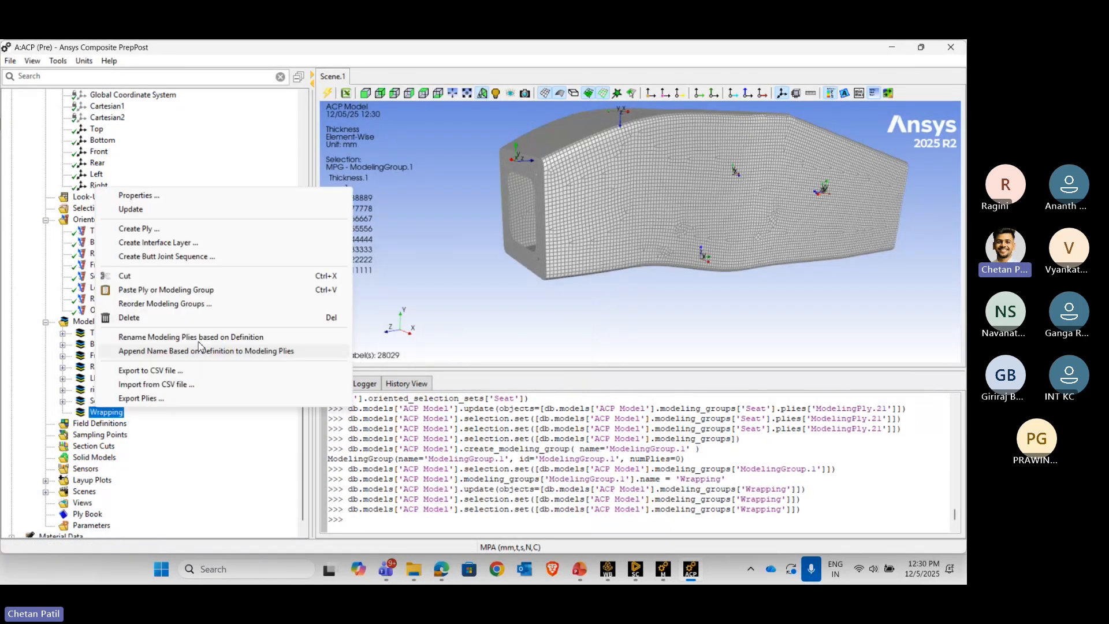
left_click(215, 231)
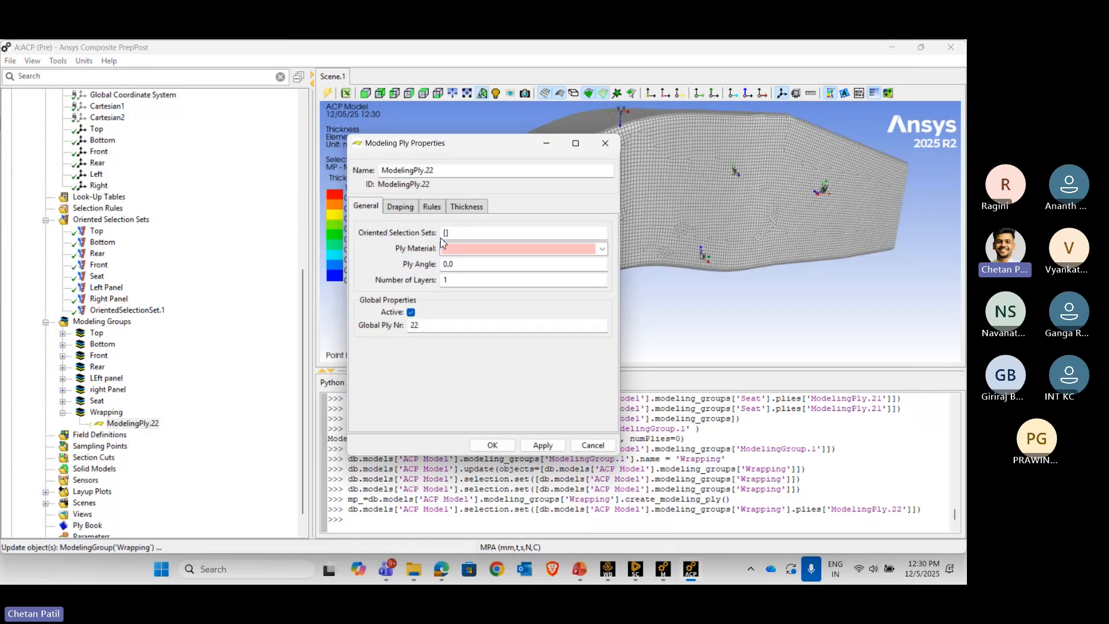
left_click(98, 310)
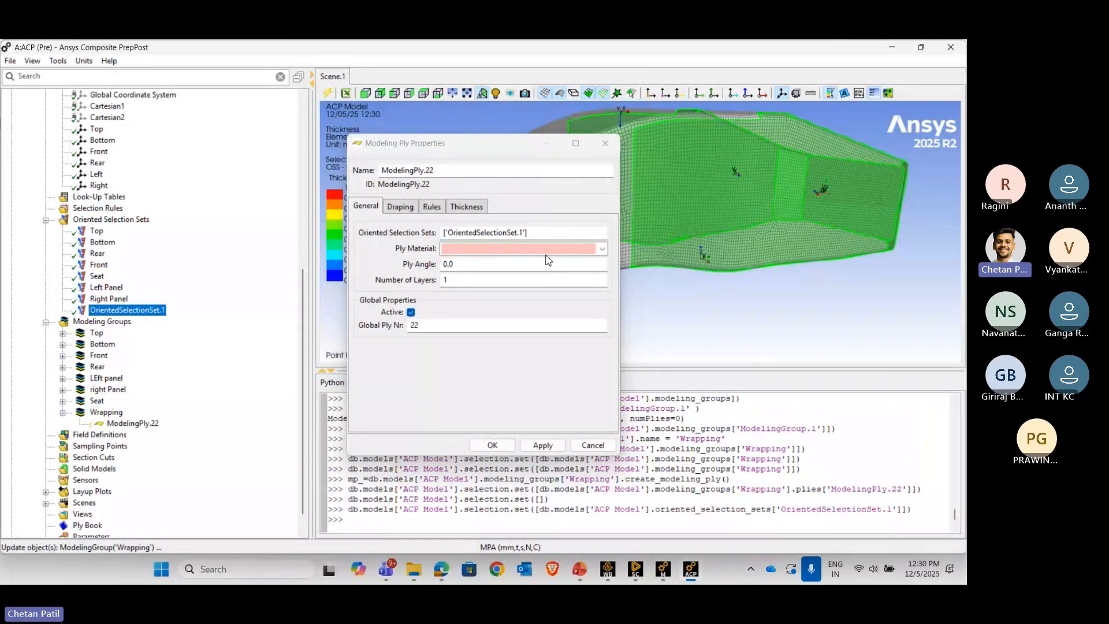
left_click(598, 248)
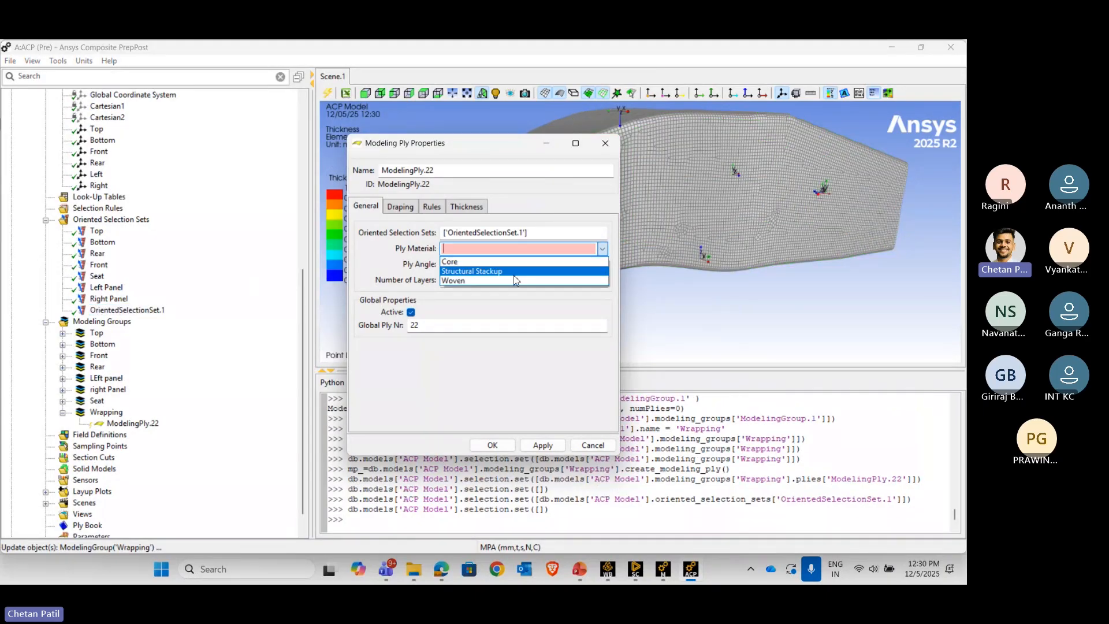
left_click(514, 275)
double_click(473, 279)
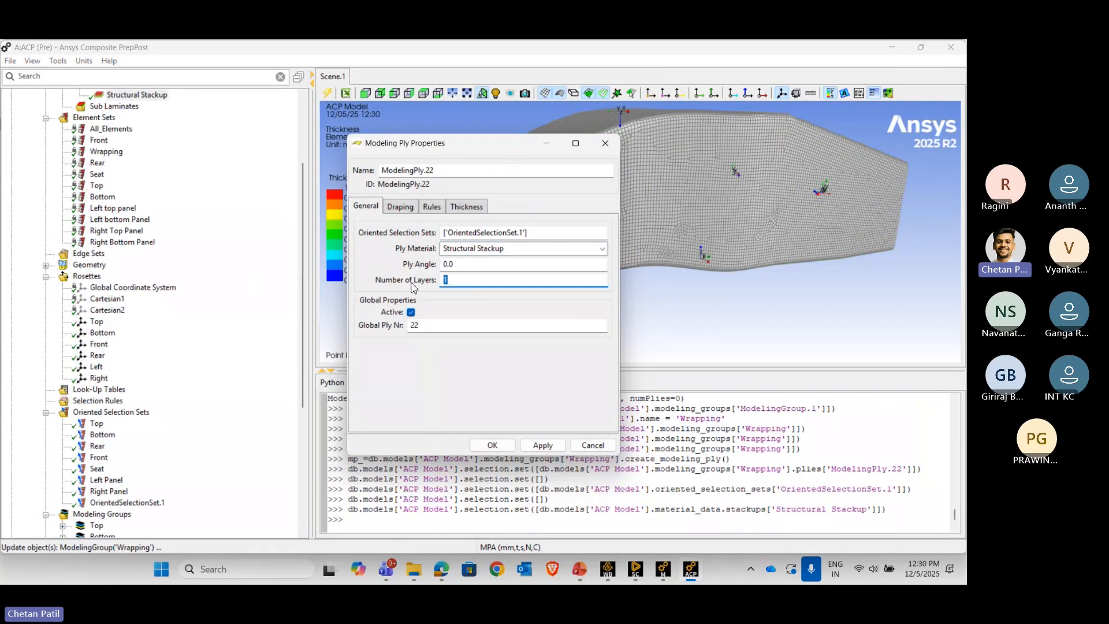
type("2")
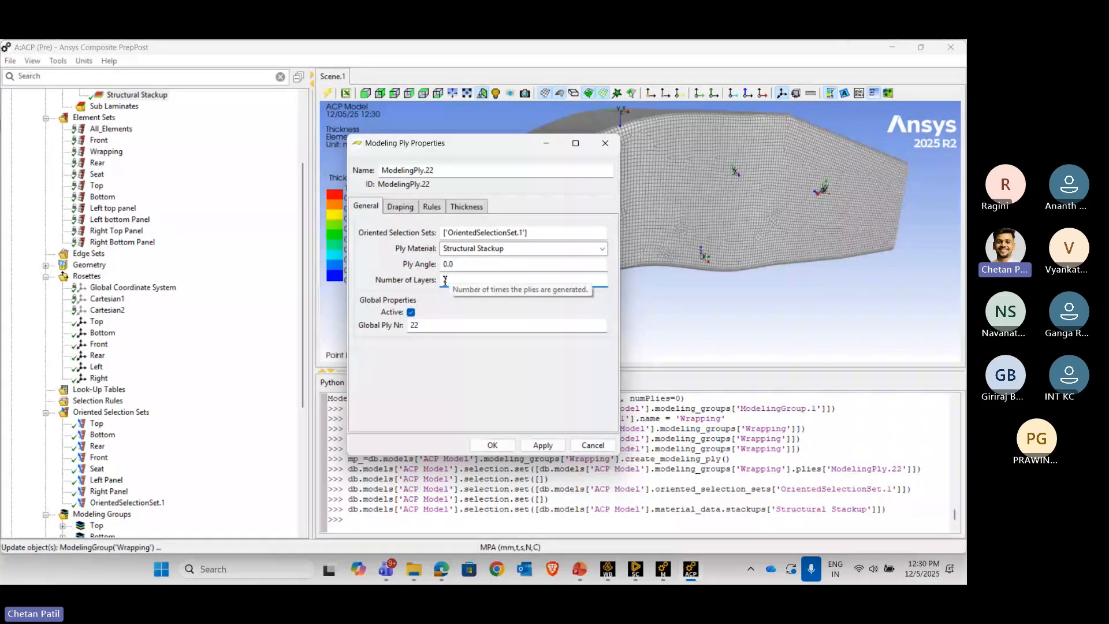
left_click(542, 445)
left_click(492, 445)
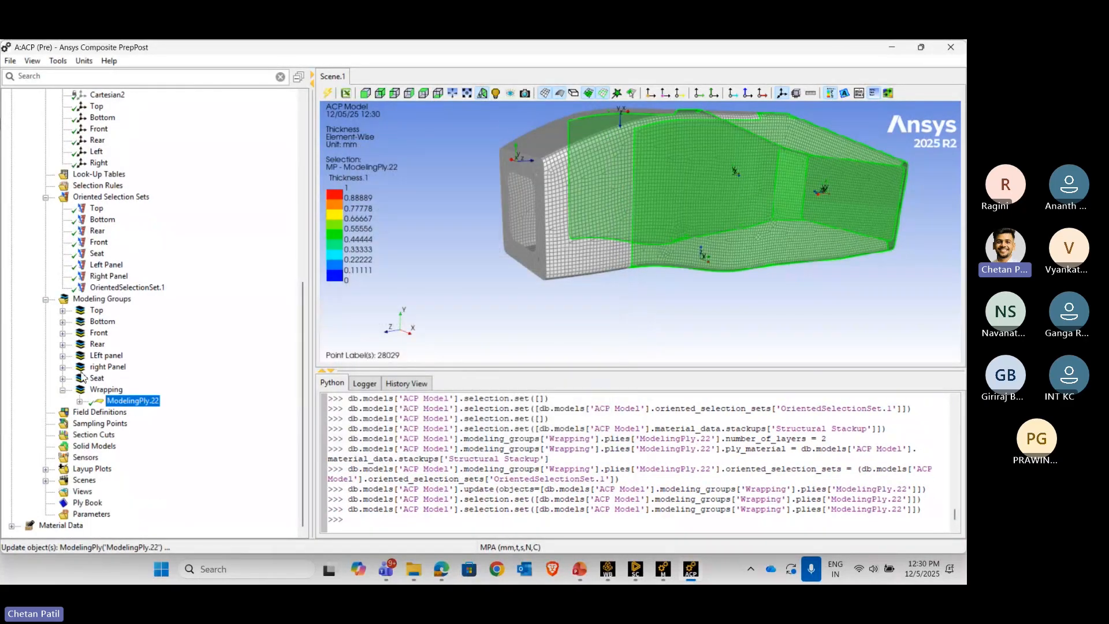
left_click(63, 390)
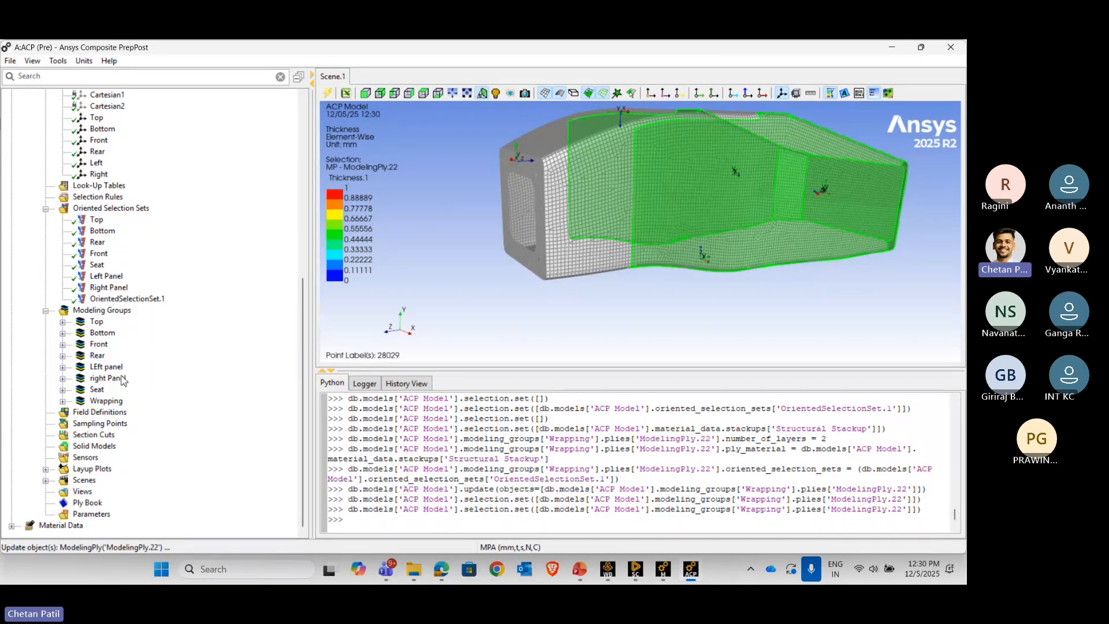
- Clear the ply selection and update the Thickness.1 layup plot to show the laminate thickness on the body
scroll(609, 314, "down", 3)
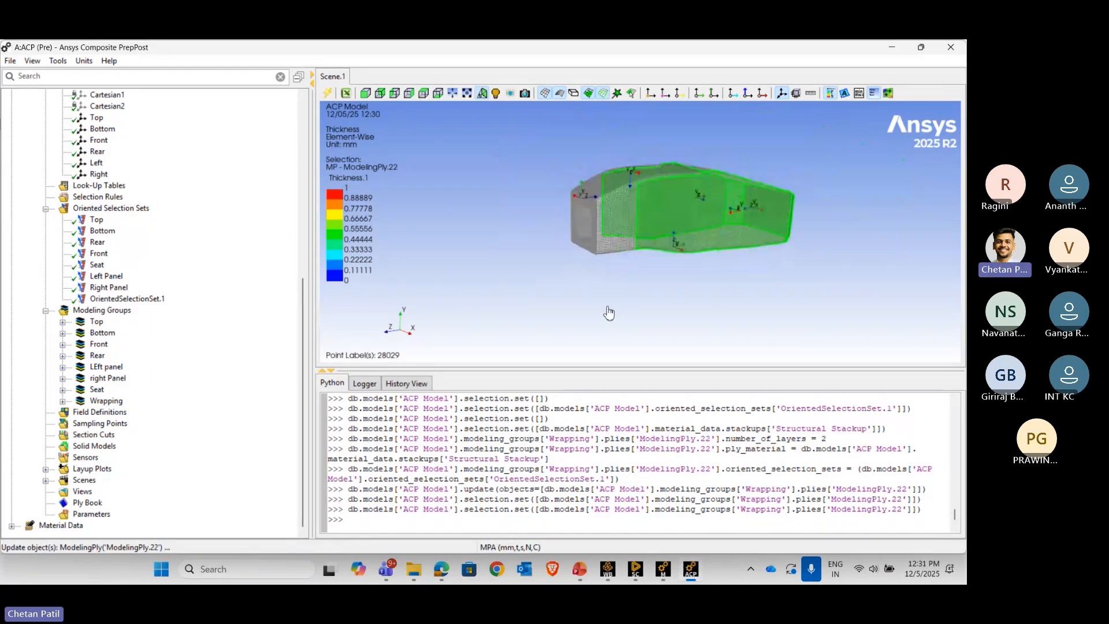
left_click(549, 283)
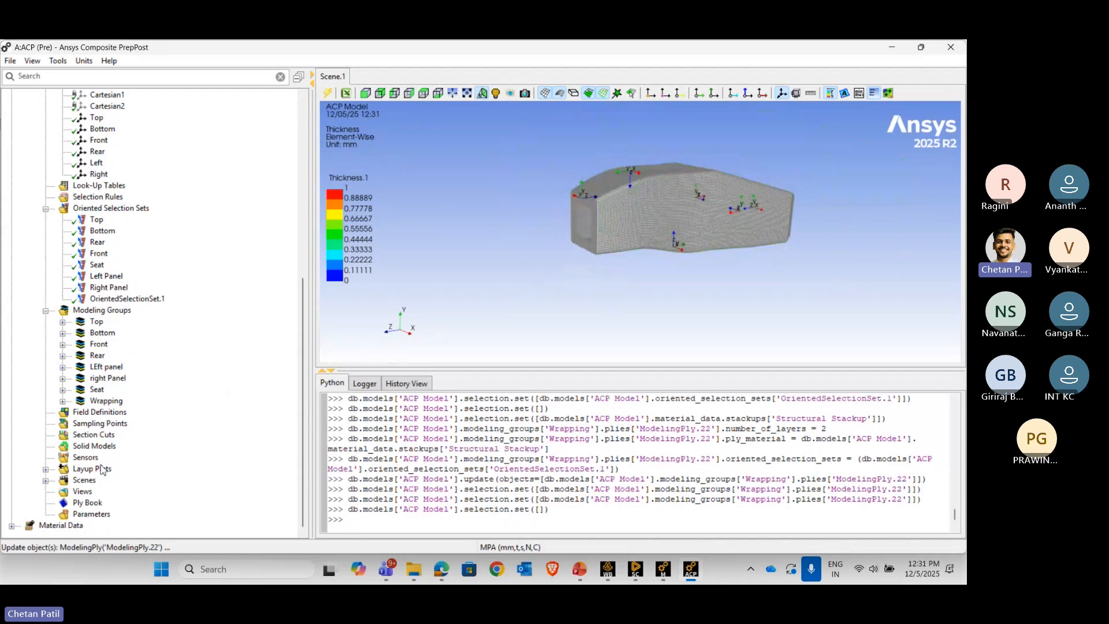
left_click(46, 470)
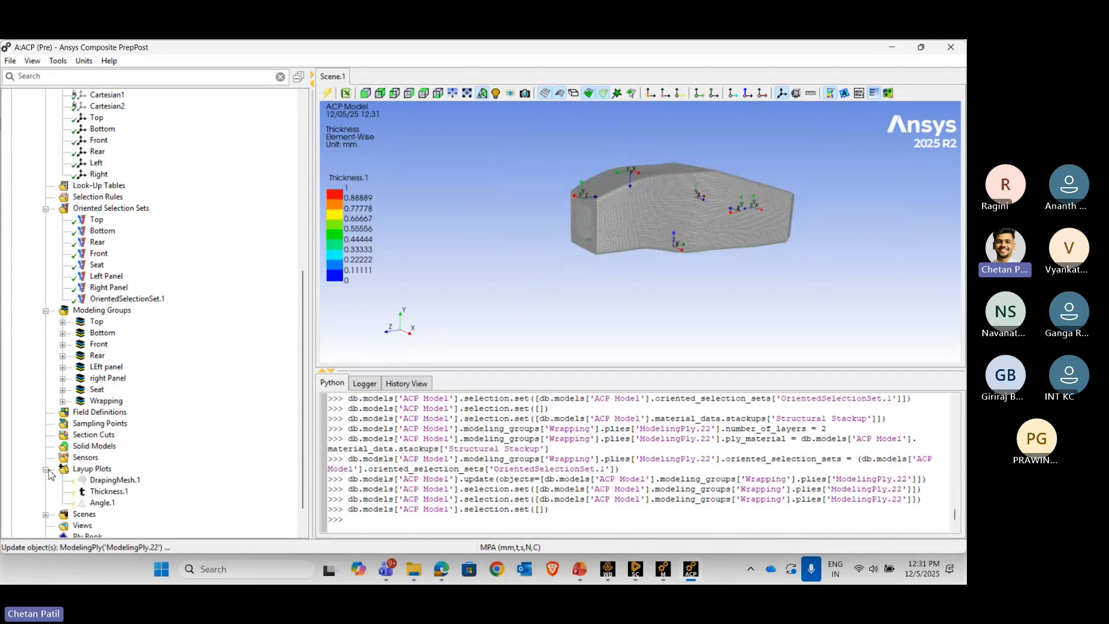
right_click(94, 469)
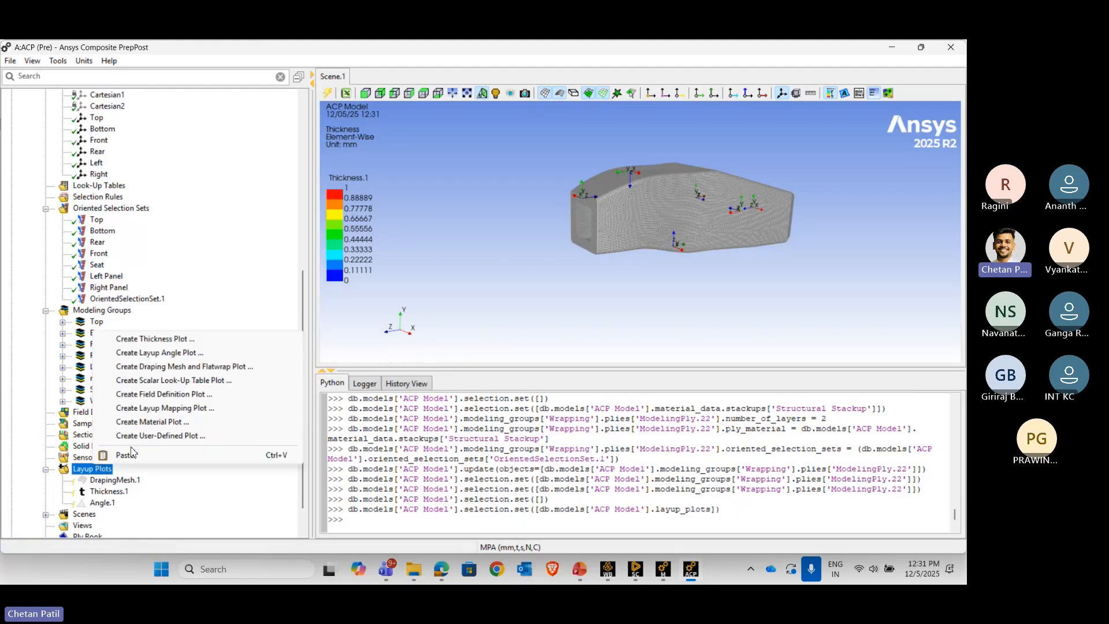
right_click(110, 494)
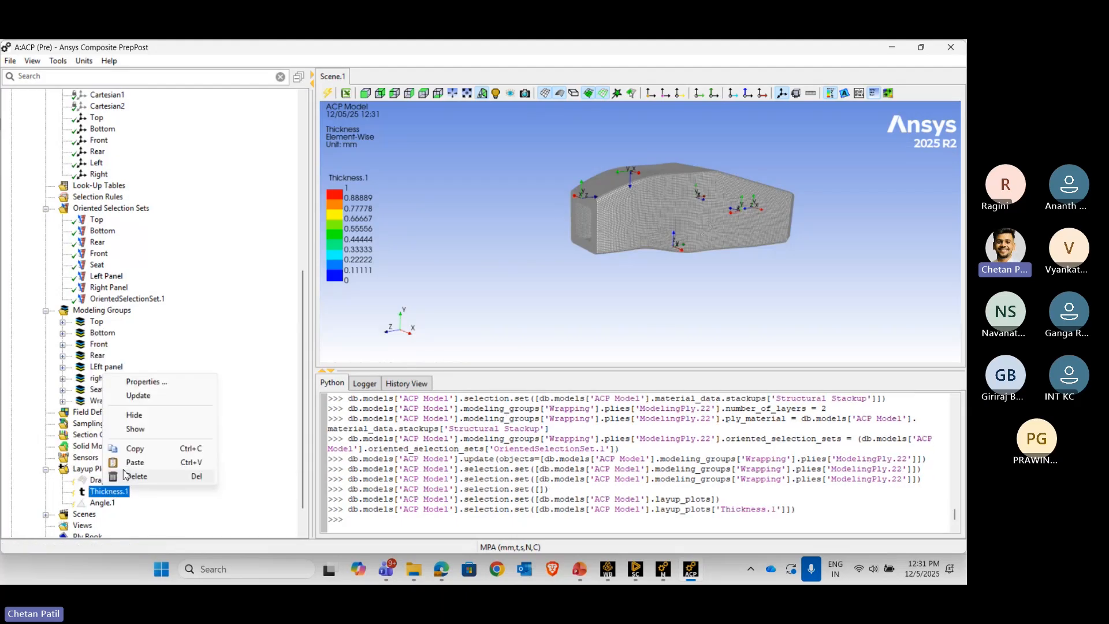
left_click(153, 396)
scroll(584, 265, "up", 6)
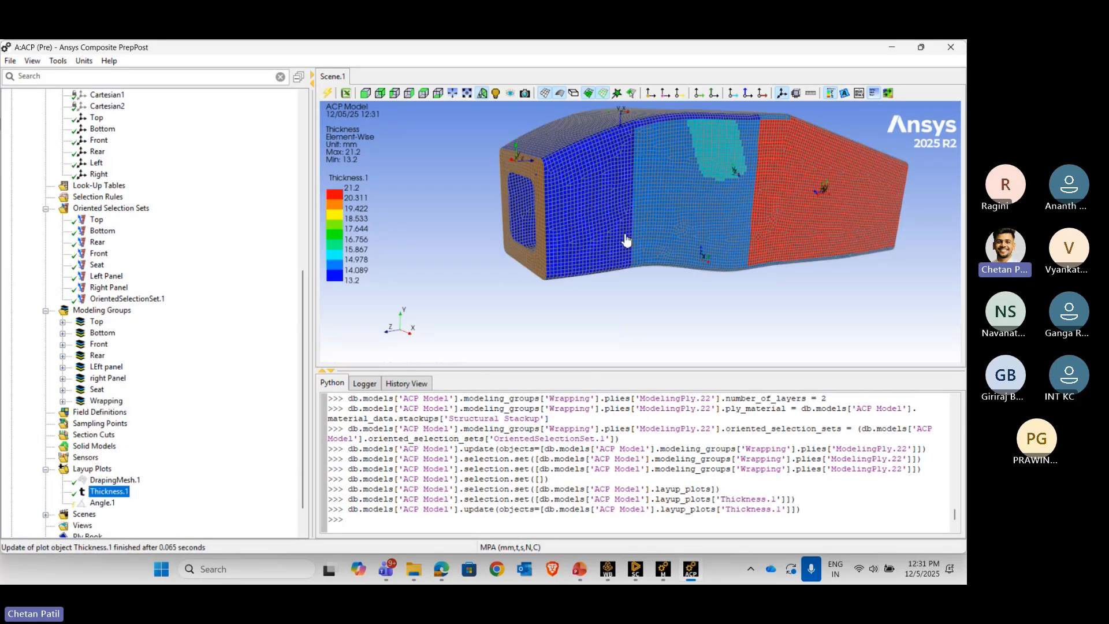
- Hide the mesh edges and examine the thickness distribution over the body from several angles
middle_click_drag(647, 227, 624, 297)
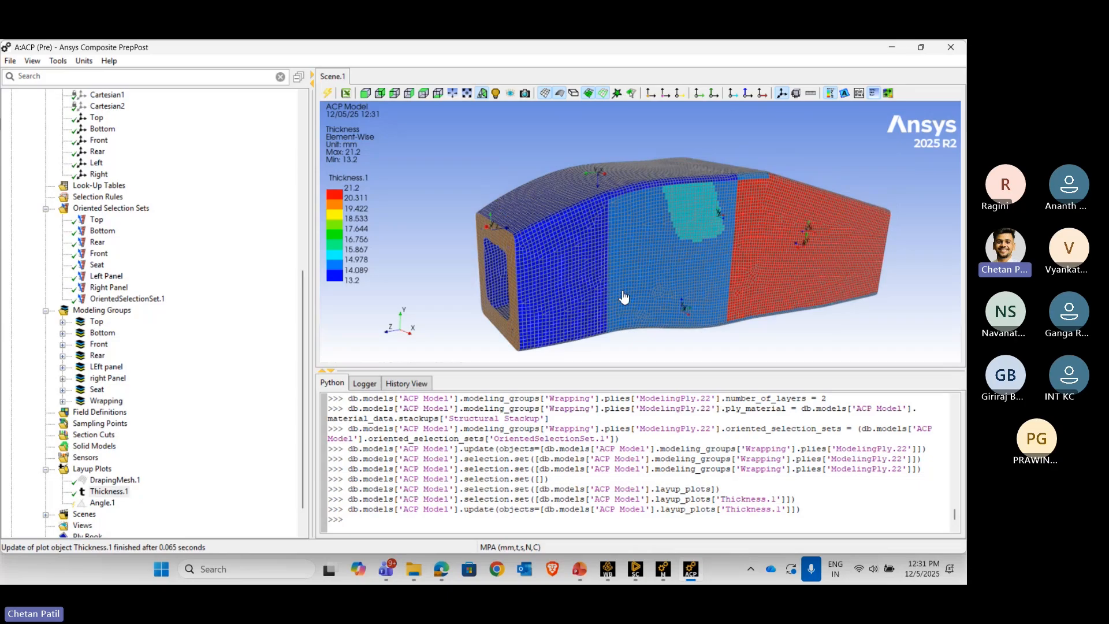
left_click(545, 94)
left_click_drag(626, 228, 583, 241)
scroll(583, 241, "down", 2)
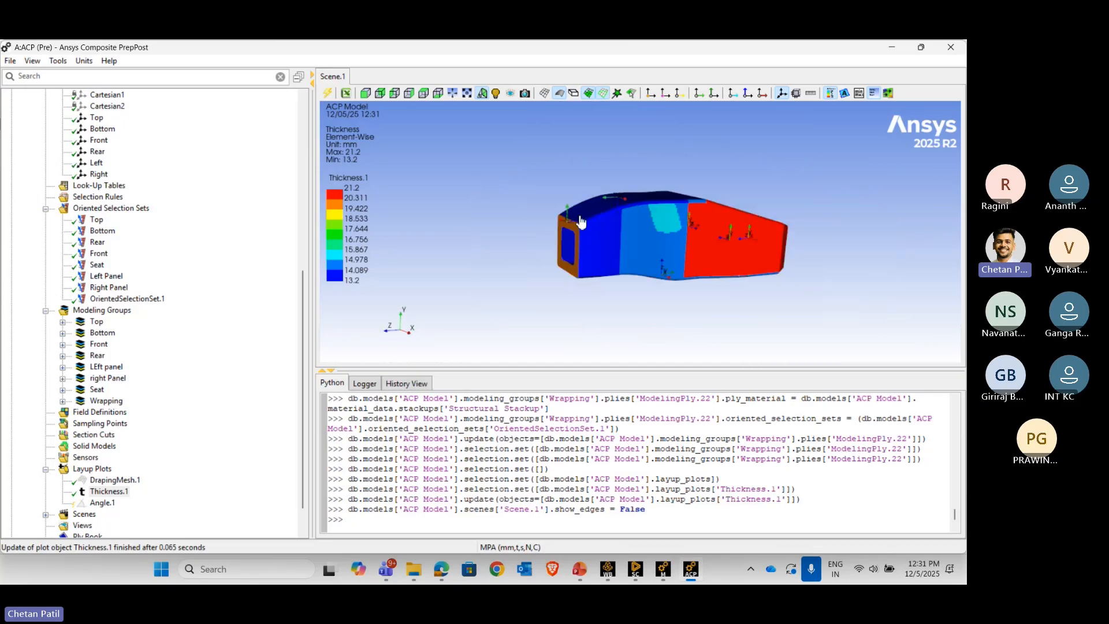
left_click_drag(611, 226, 593, 264)
scroll(602, 265, "up", 2)
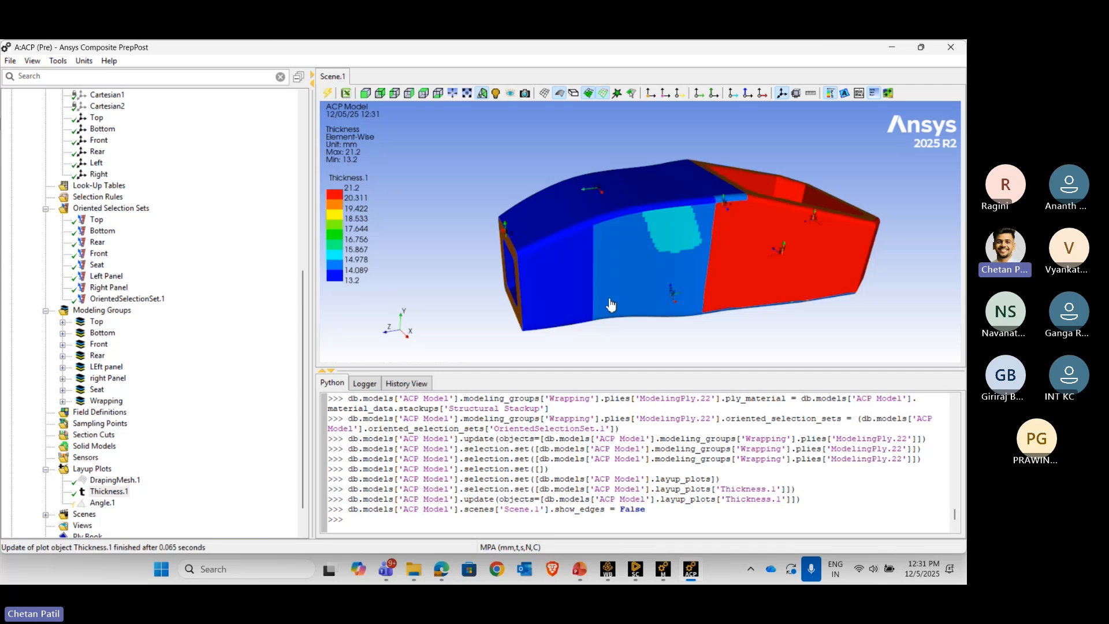
left_click_drag(584, 292, 609, 265)
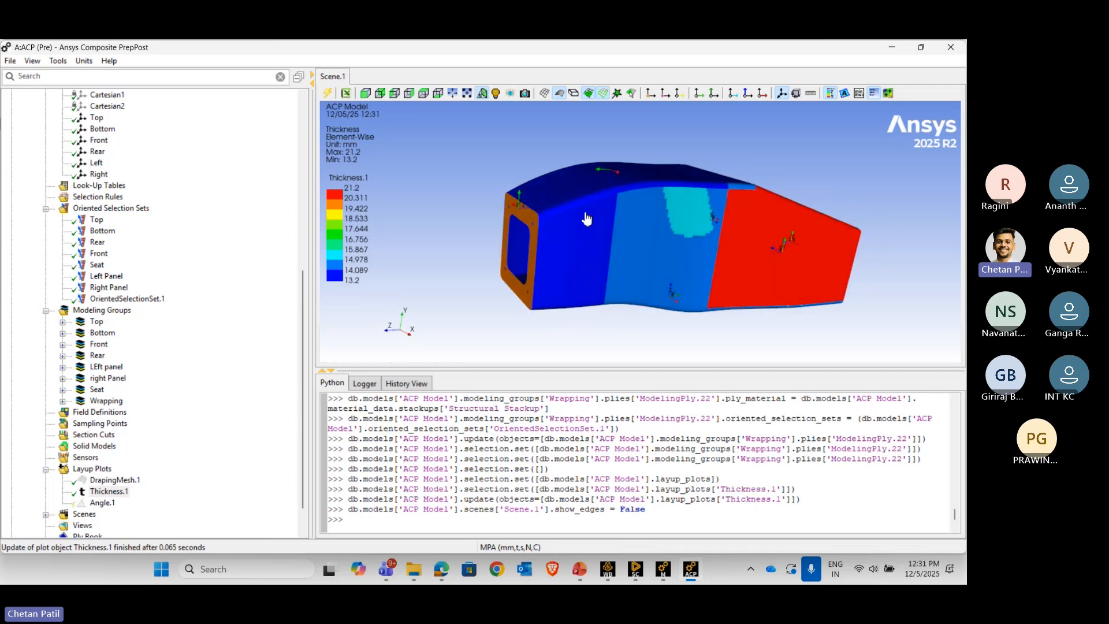
- Select production ply P1__ModelingPly.1 under the Top group's first ply and display its orientations and normals
left_click(63, 322)
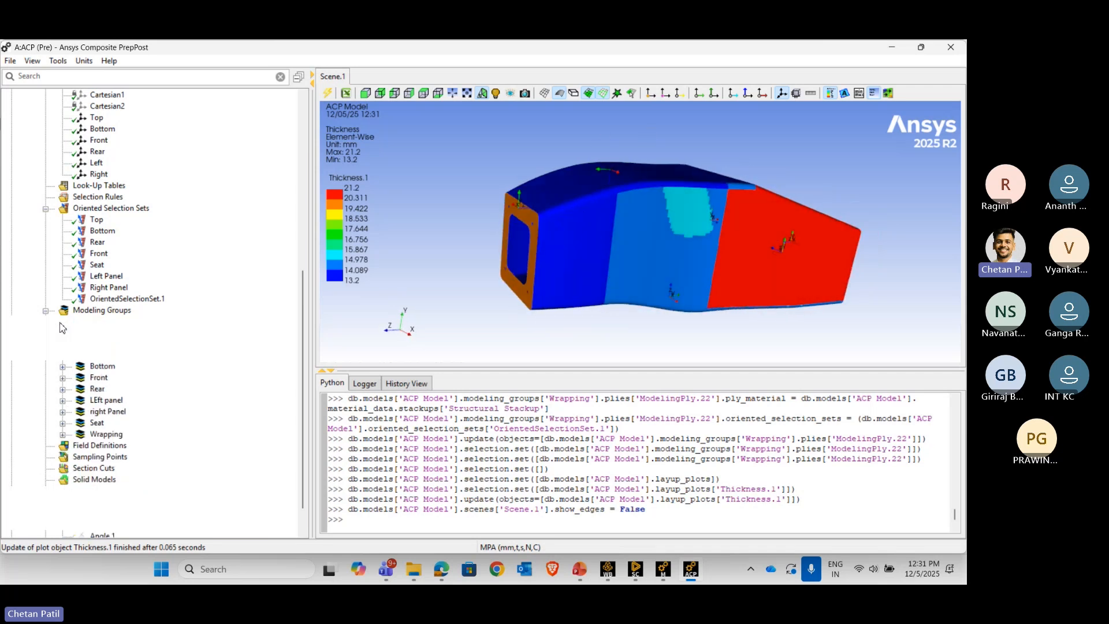
left_click(79, 333)
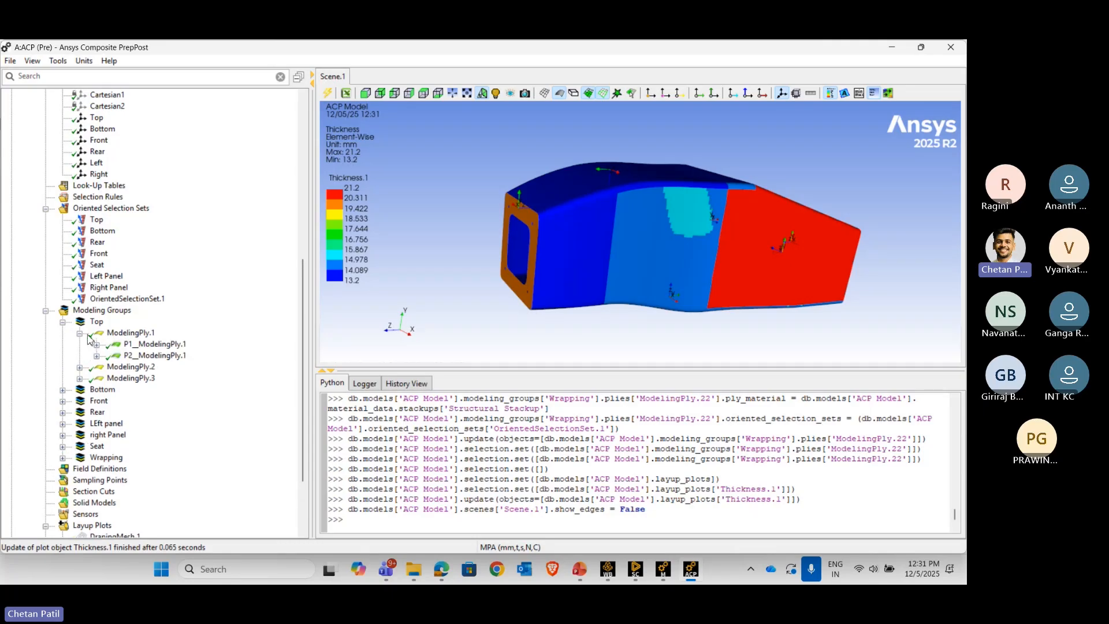
left_click(130, 346)
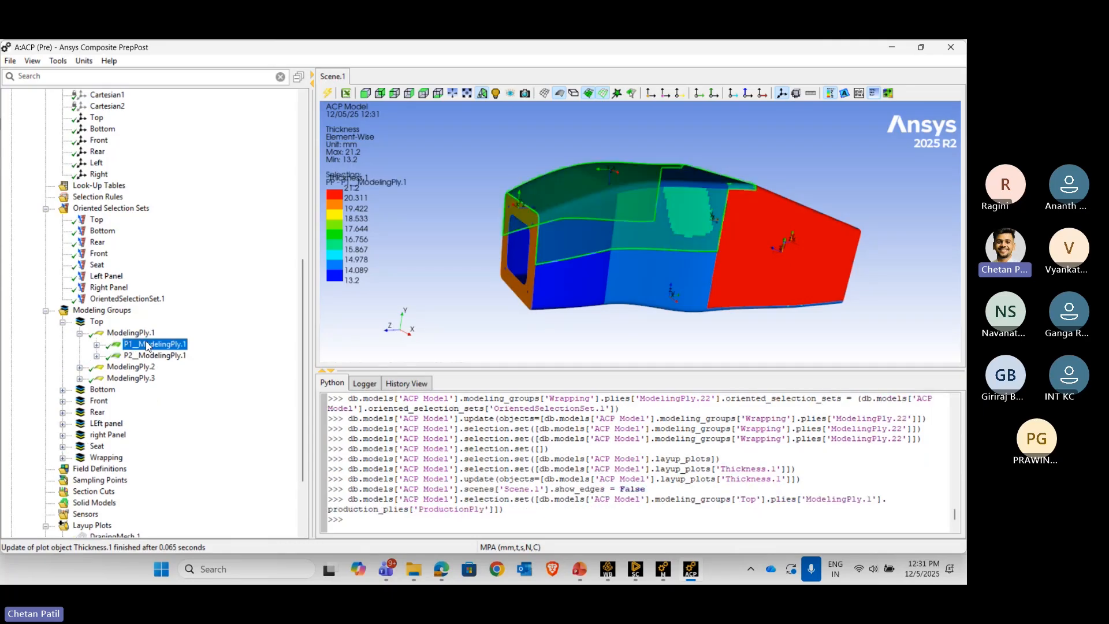
left_click(665, 94)
scroll(662, 205, "up", 5)
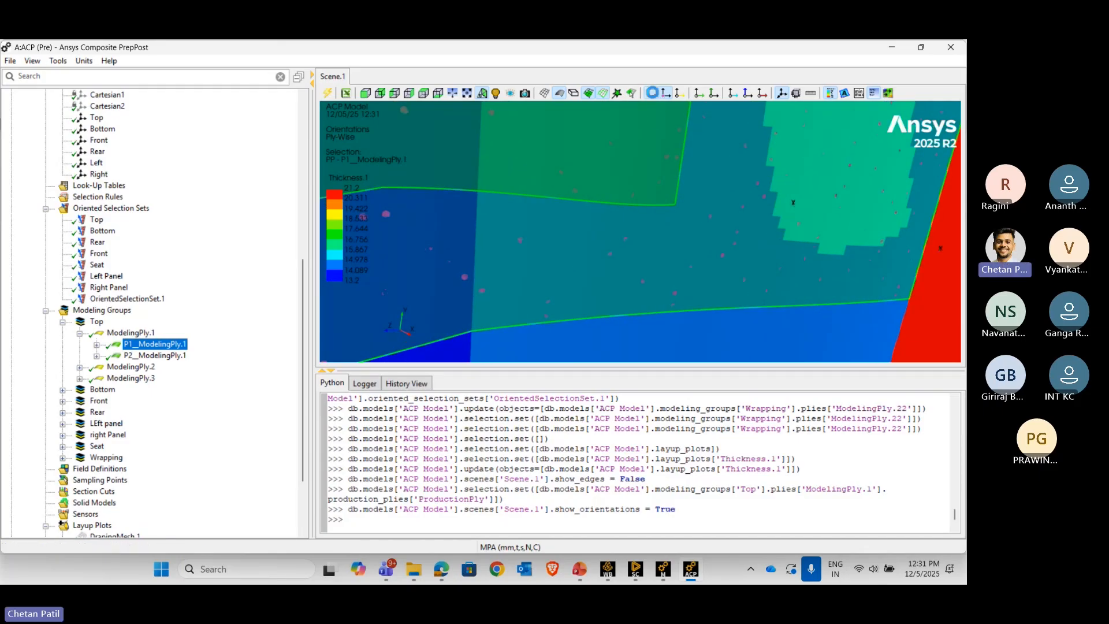
left_click(651, 93)
left_click_drag(659, 107, 674, 142)
scroll(674, 141, "down", 5)
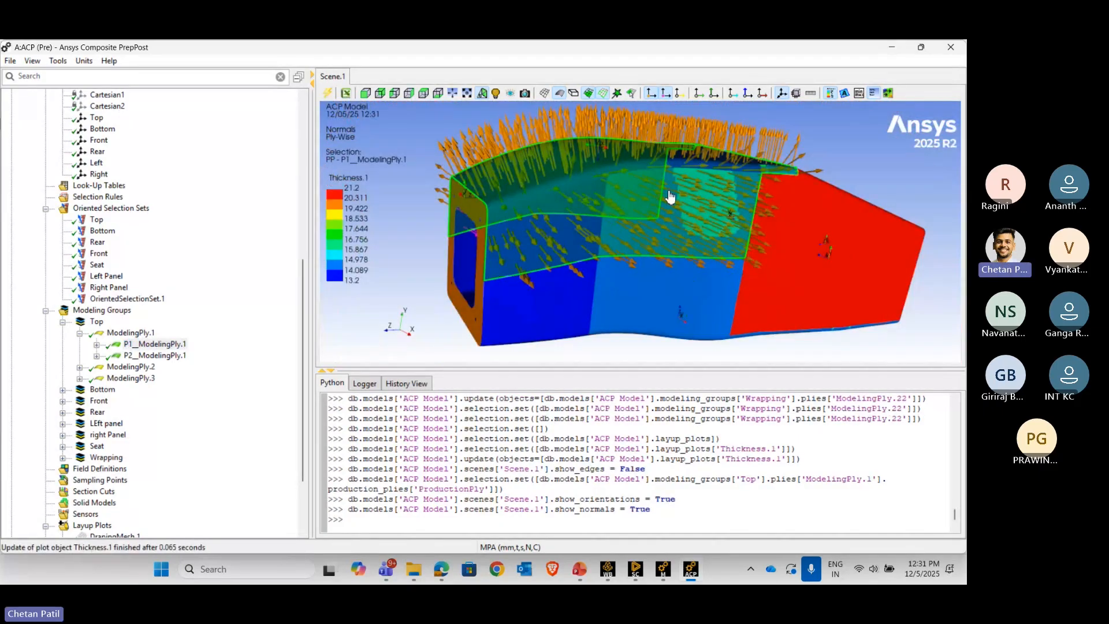
left_click_drag(668, 198, 720, 188)
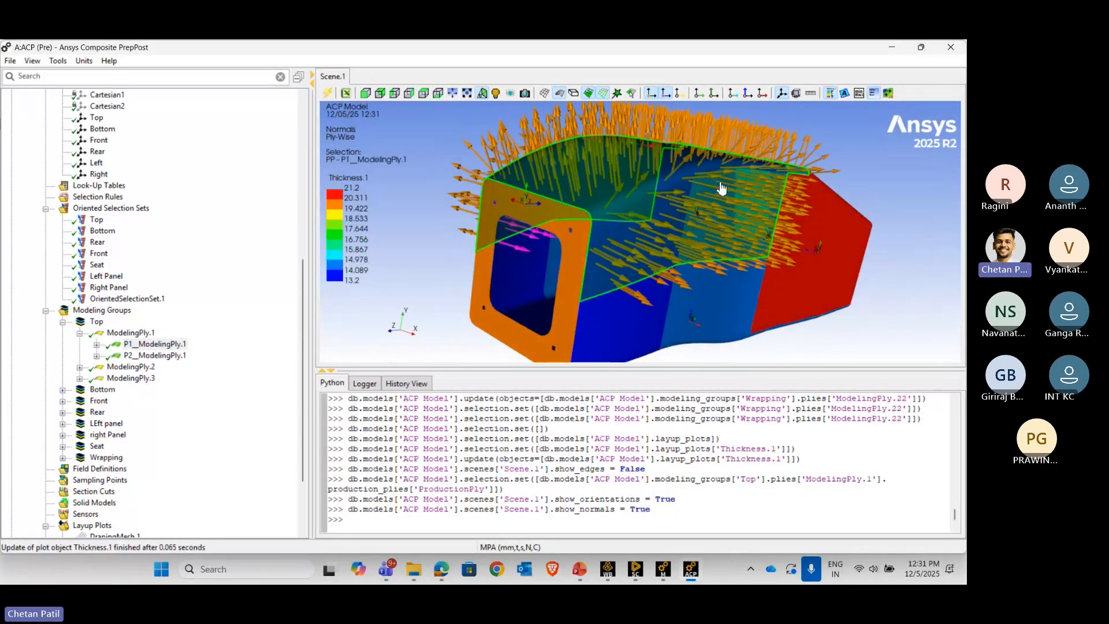
- Display the selected ply's reference directions, hide its normals and orientations, and examine the direction arrows
left_click(677, 93)
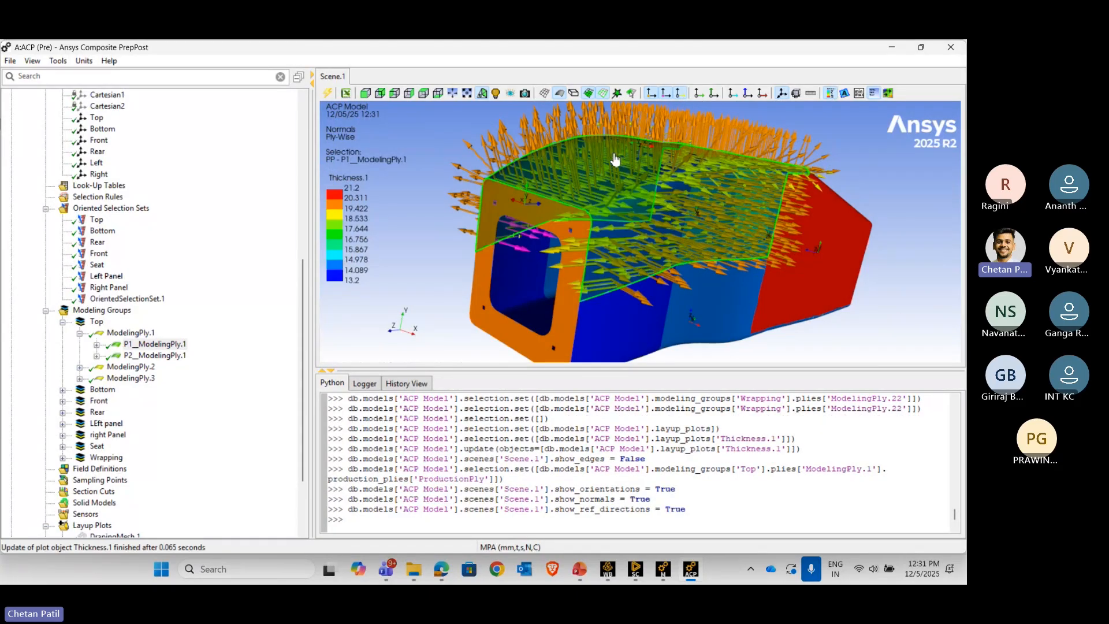
left_click(655, 93)
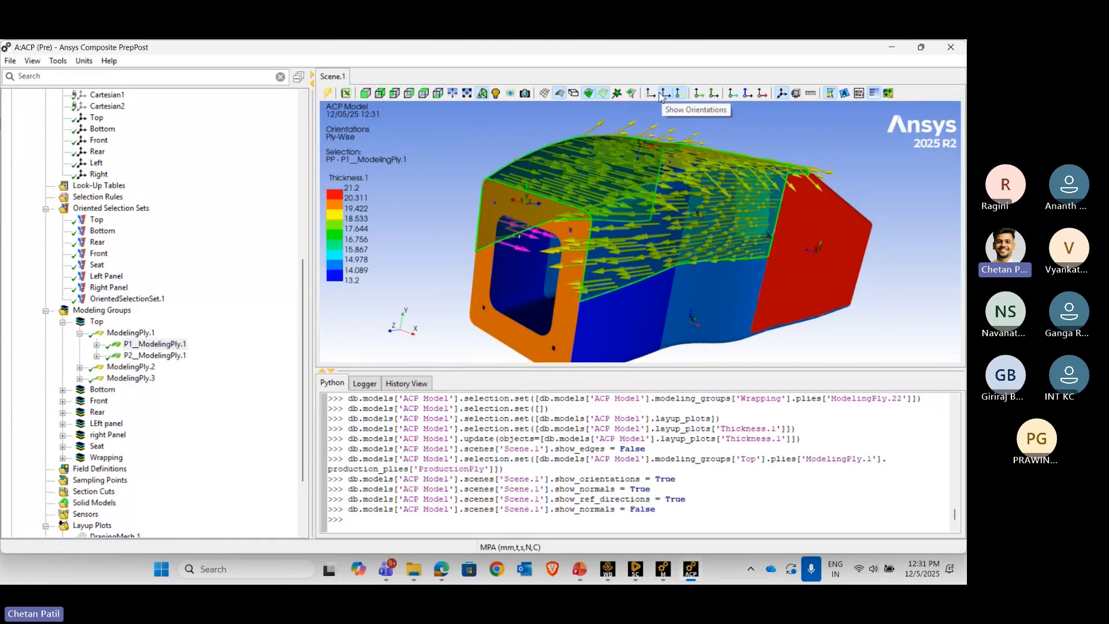
left_click(664, 93)
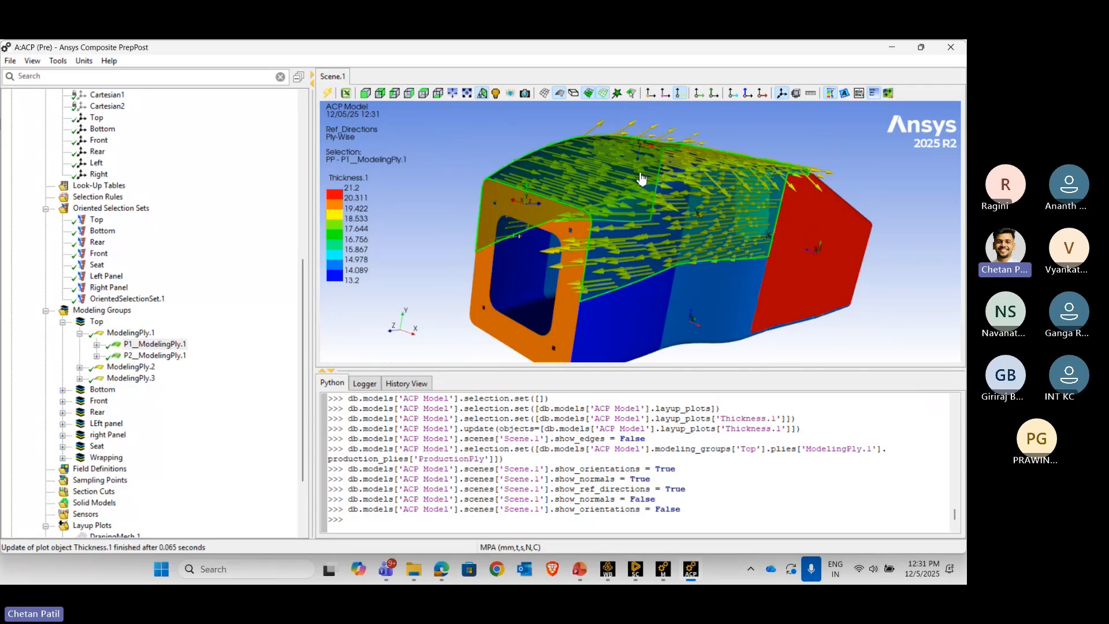
left_click_drag(644, 181, 593, 185)
scroll(598, 212, "up", 3)
scroll(598, 212, "down", 3)
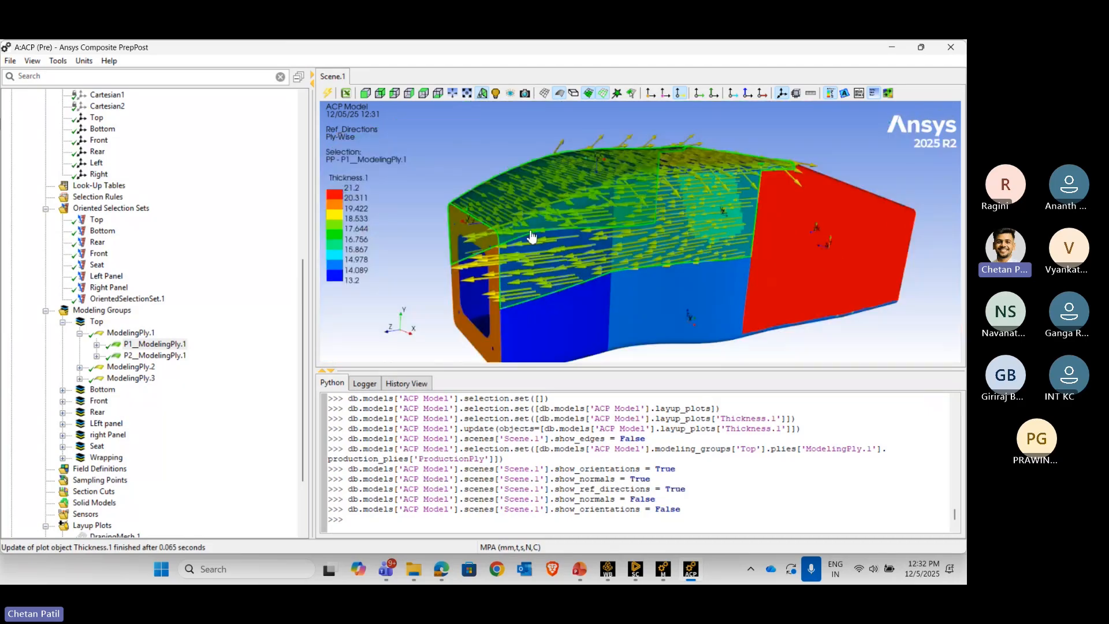
- Display the ply's fiber directions for comparison with the reference directions, and hide both sets of arrows again
left_click(699, 94)
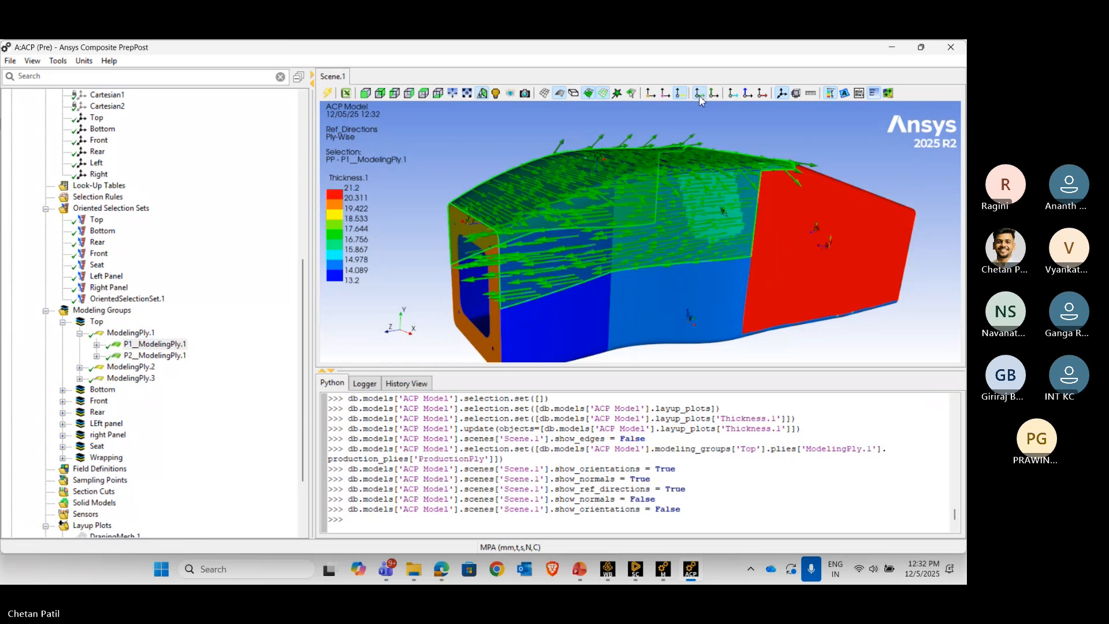
scroll(572, 206, "up", 3)
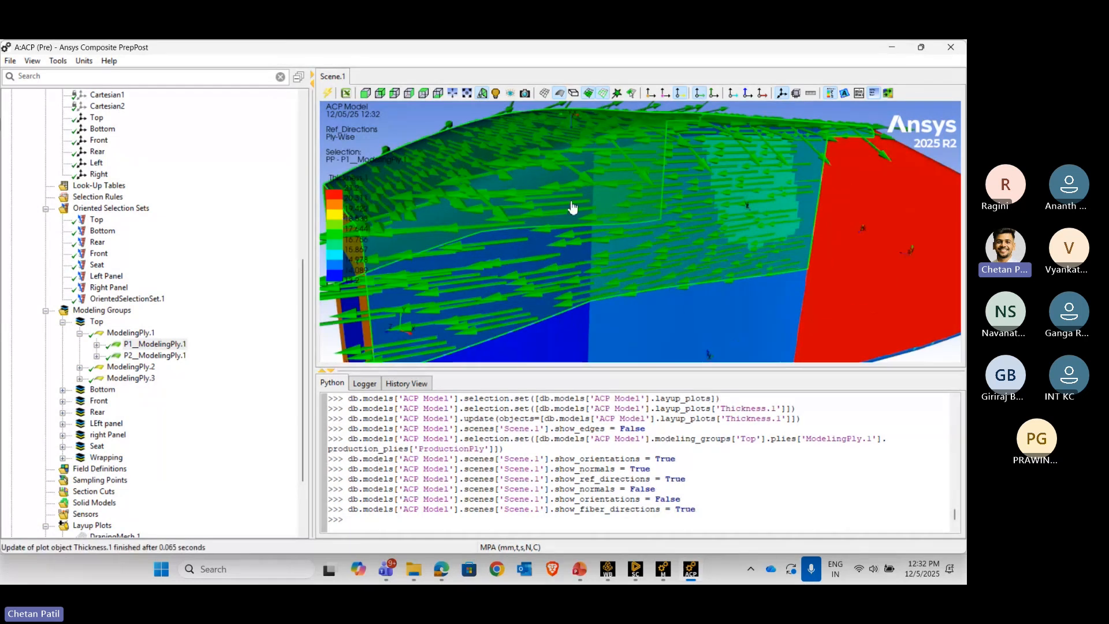
left_click(682, 94)
left_click(698, 94)
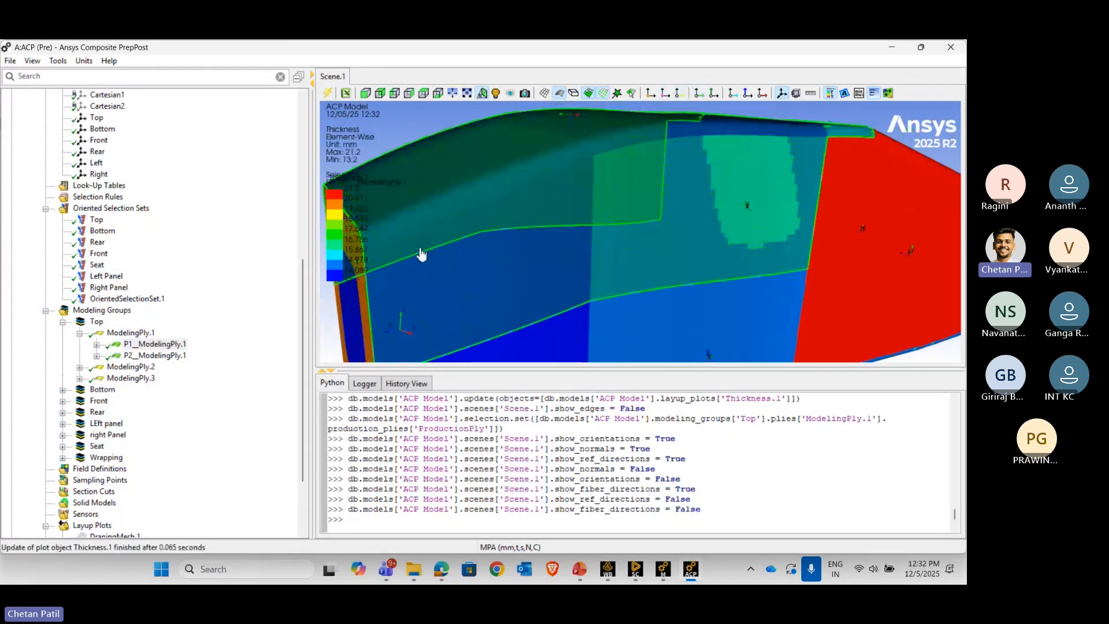
scroll(500, 277, "down", 5)
scroll(193, 377, "down", 3)
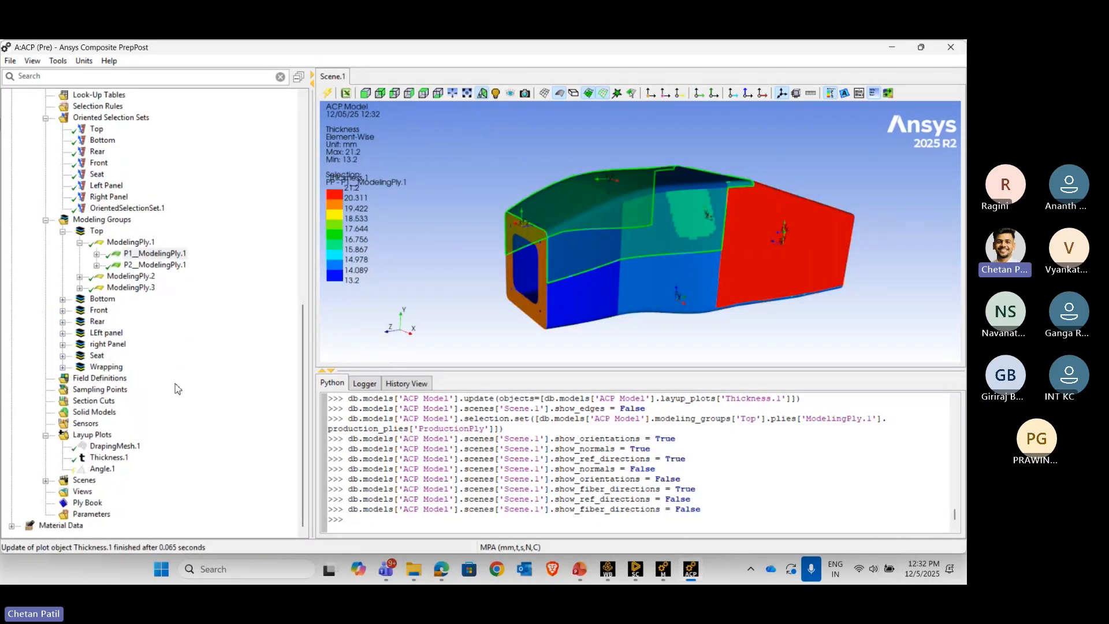
- Update the DrapingMesh.1 layup plot and show it in the scene
left_click(112, 446)
right_click(110, 444)
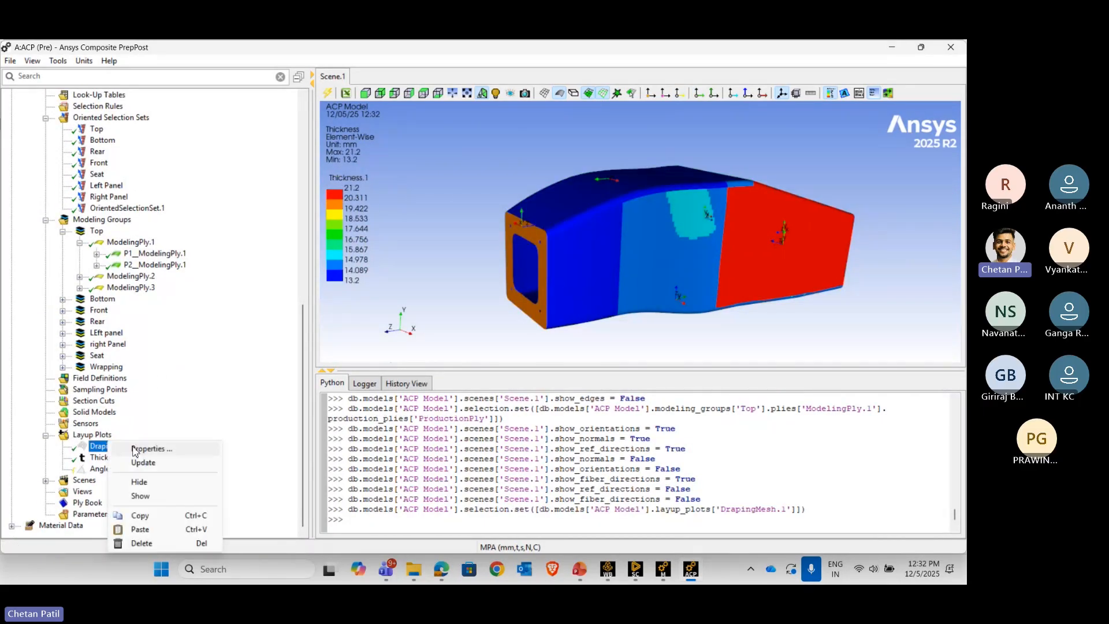
left_click(140, 464)
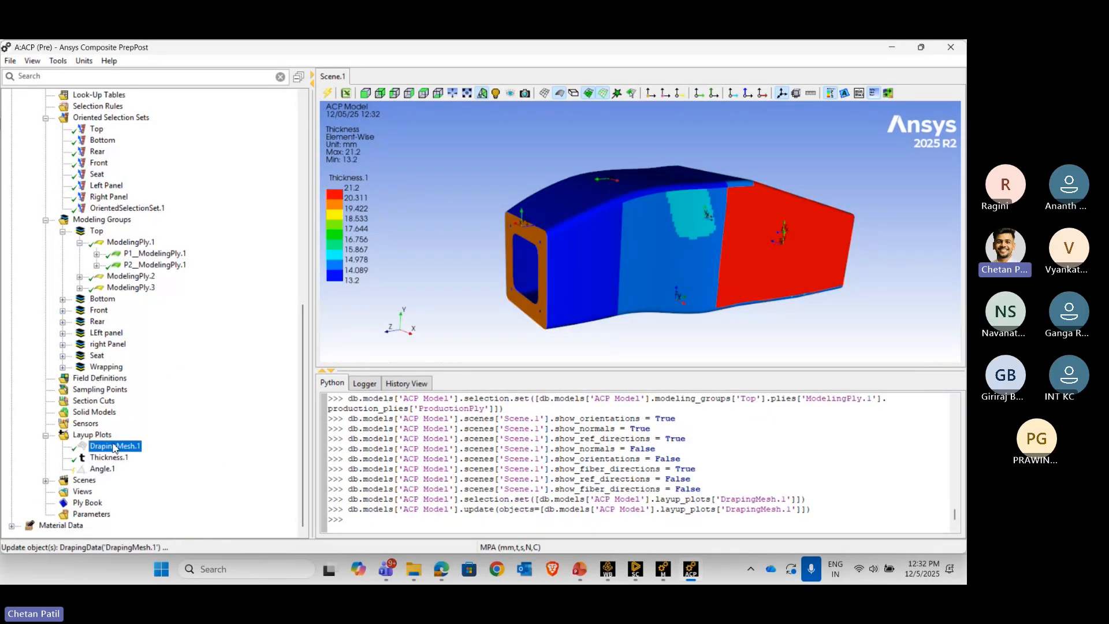
right_click(114, 448)
left_click(136, 491)
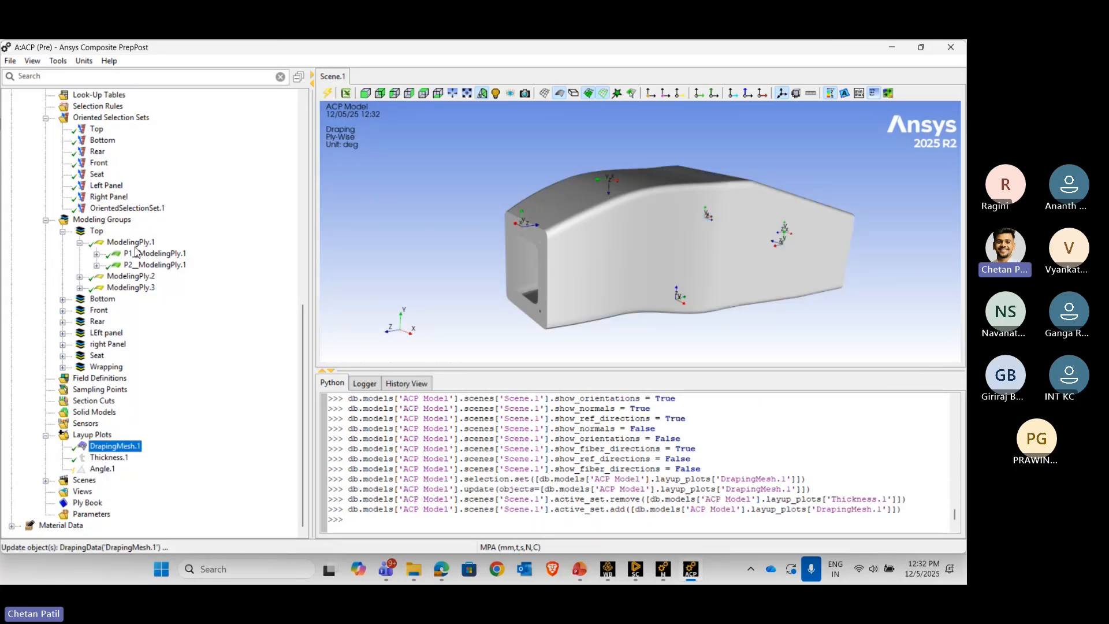
- Select production ply P1__ModelingPly.1 in the Top group and examine its draping mesh and flat-wrap outline from several angles
scroll(136, 285, "up", 1)
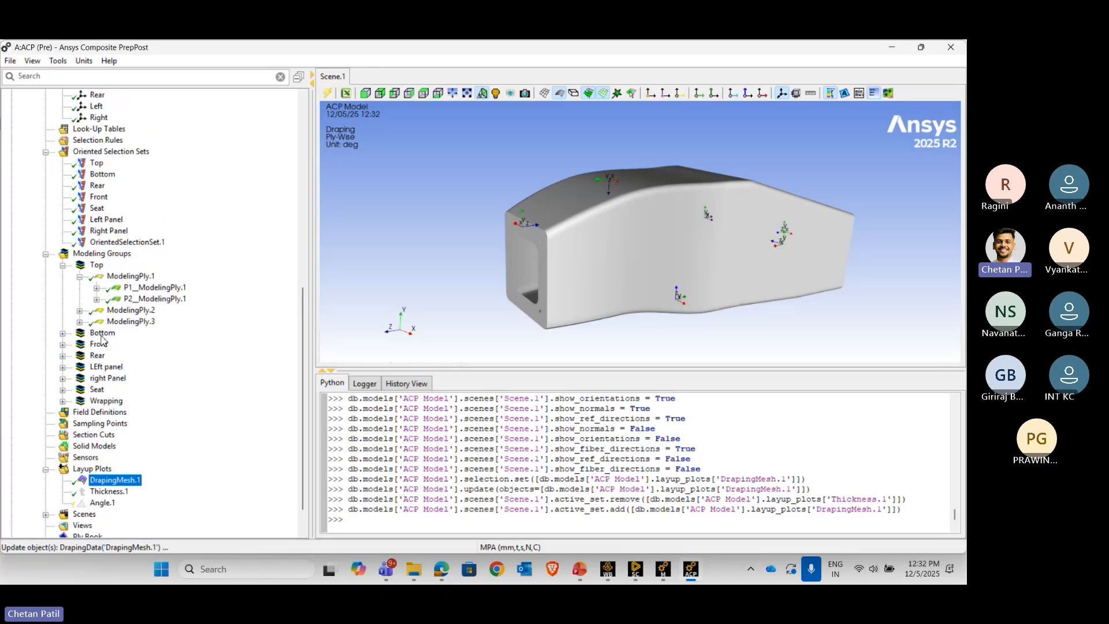
left_click(137, 287)
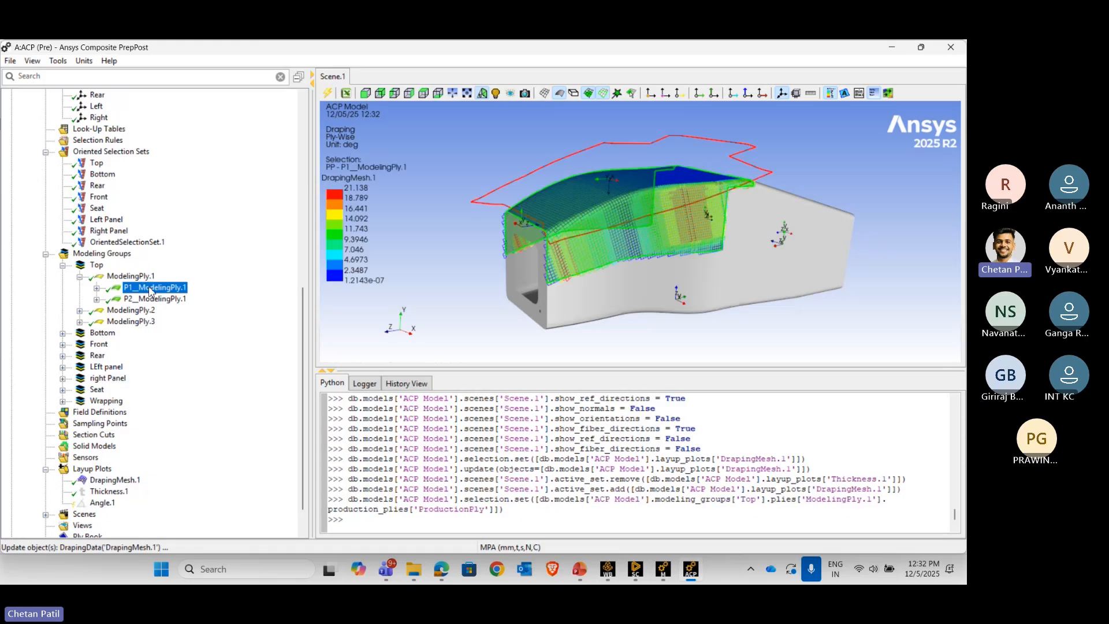
left_click_drag(501, 228, 534, 200)
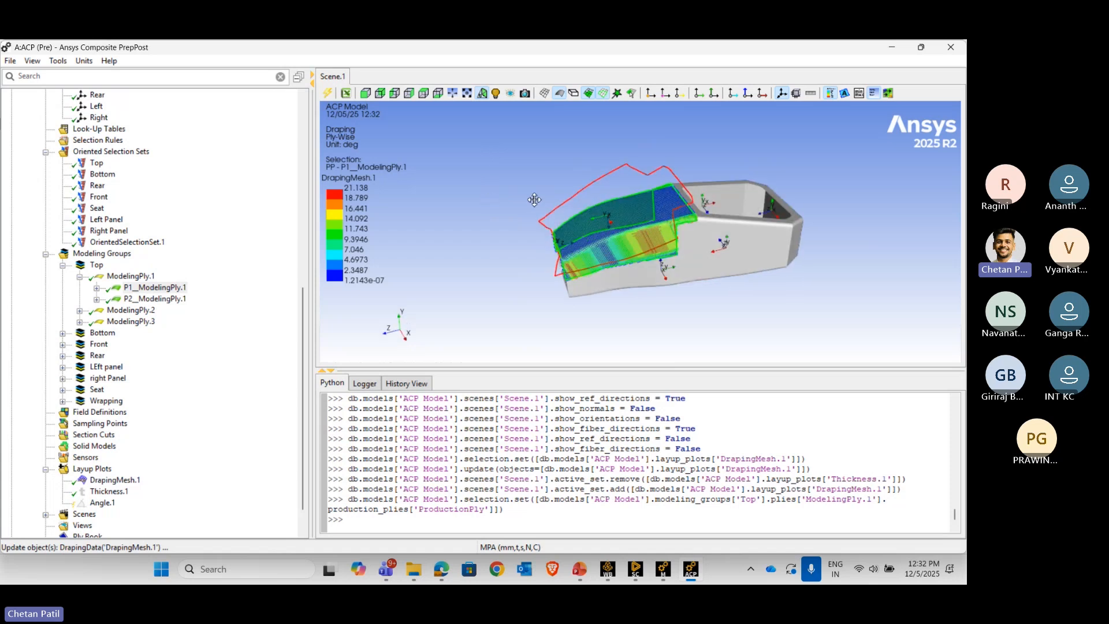
scroll(611, 231, "up", 2)
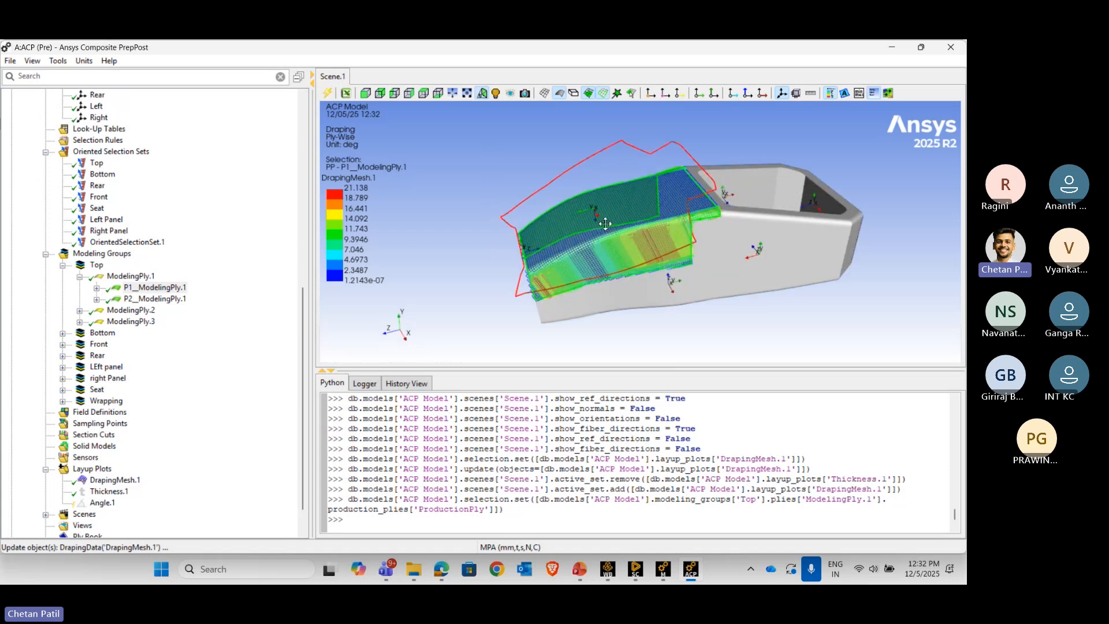
left_click_drag(611, 238, 595, 206)
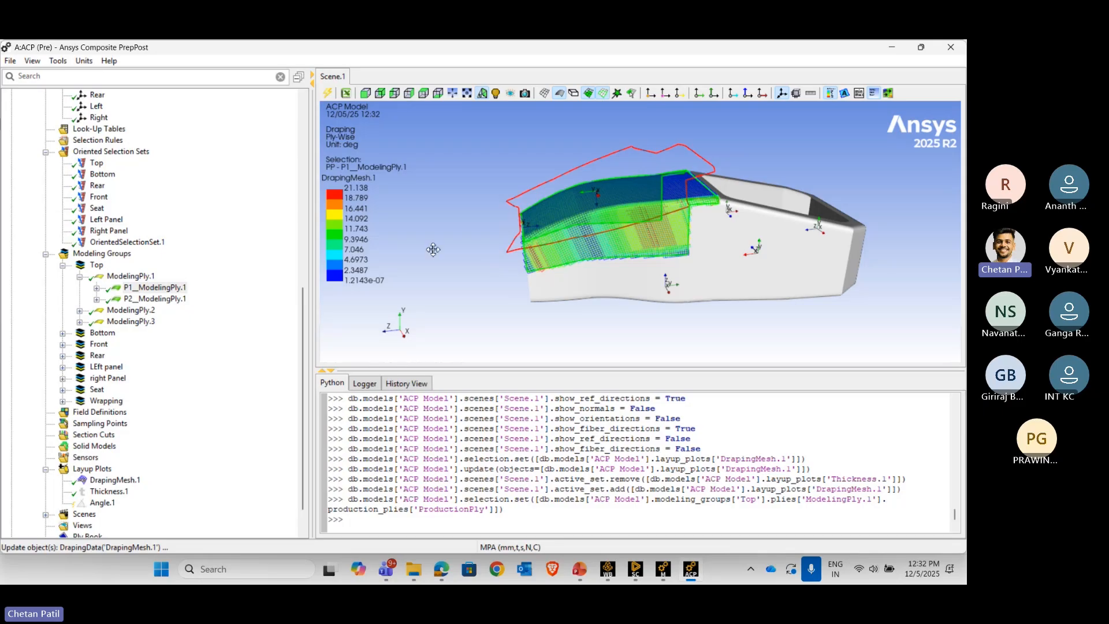
- Check which file formats are offered for exporting the flat wrap of P1__ModelingPly.1, and leave without exporting
right_click(156, 290)
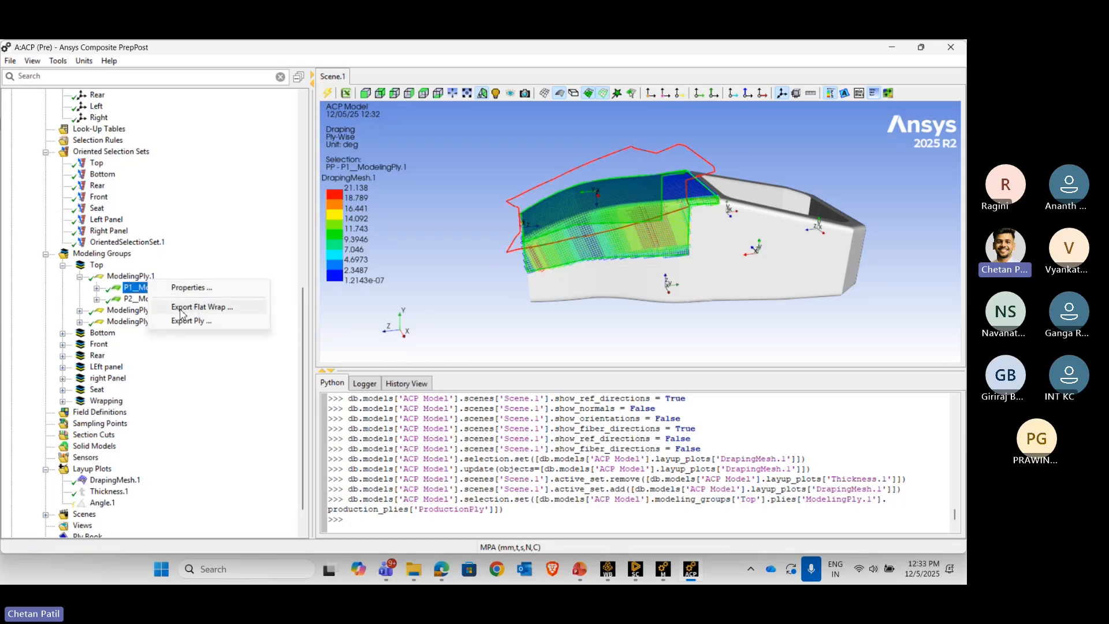
left_click(223, 310)
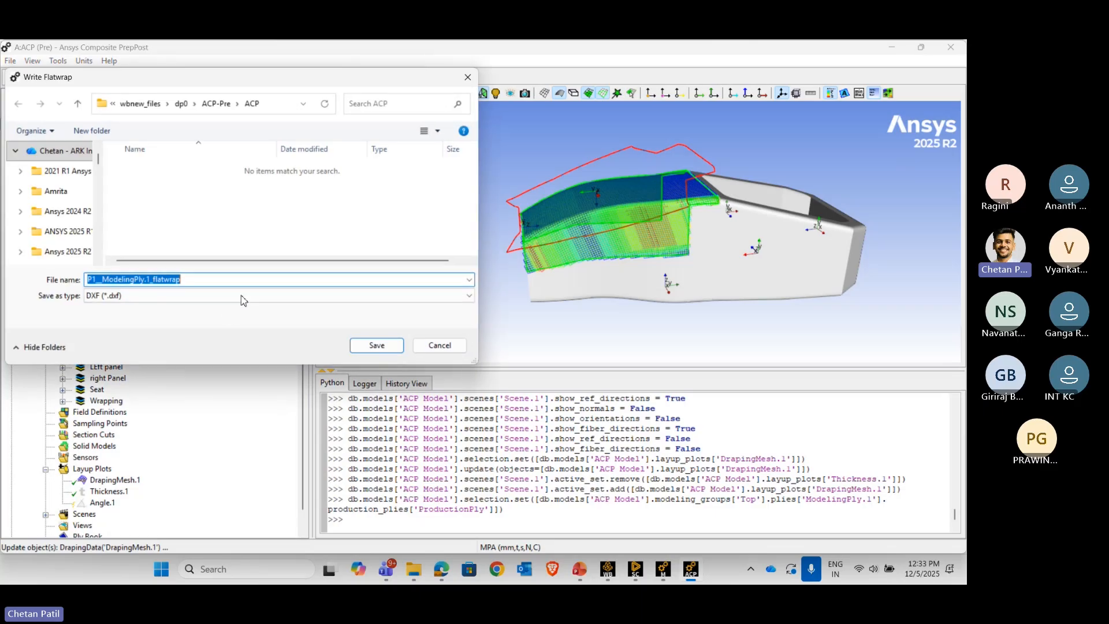
left_click(147, 297)
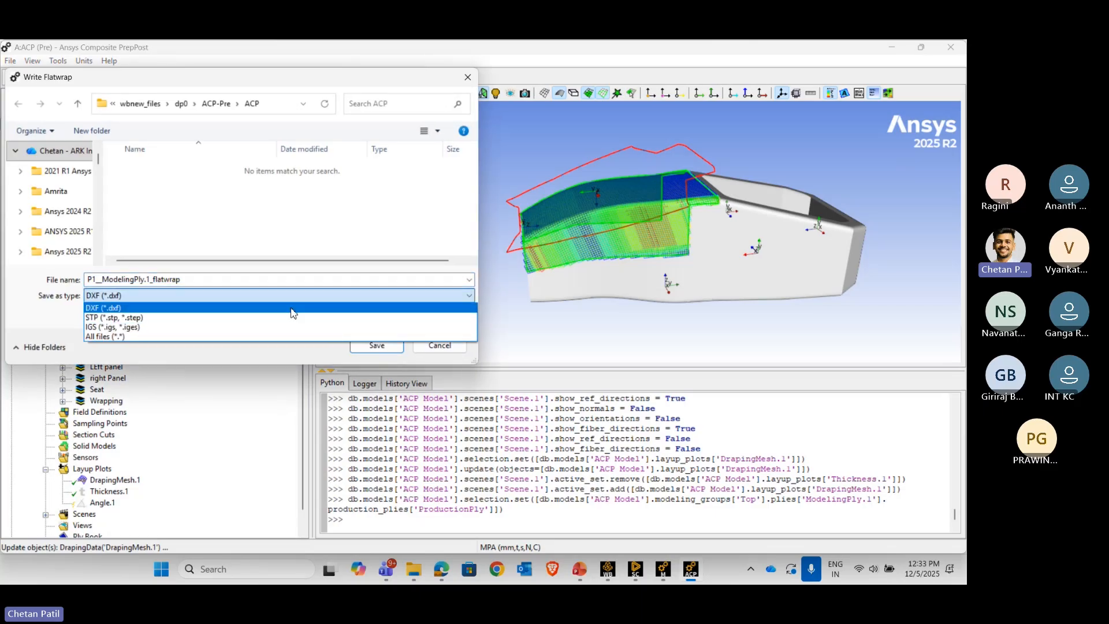
left_click(431, 349)
left_click(438, 346)
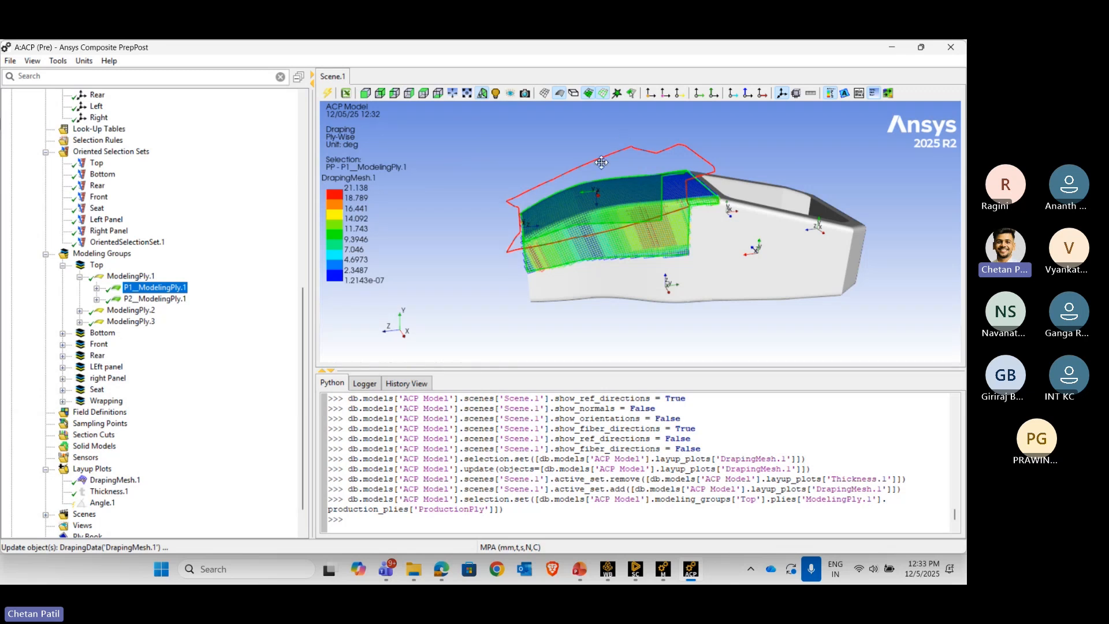
- Collapse the Top modeling group and create a new section cut
left_click(79, 277)
left_click(62, 266)
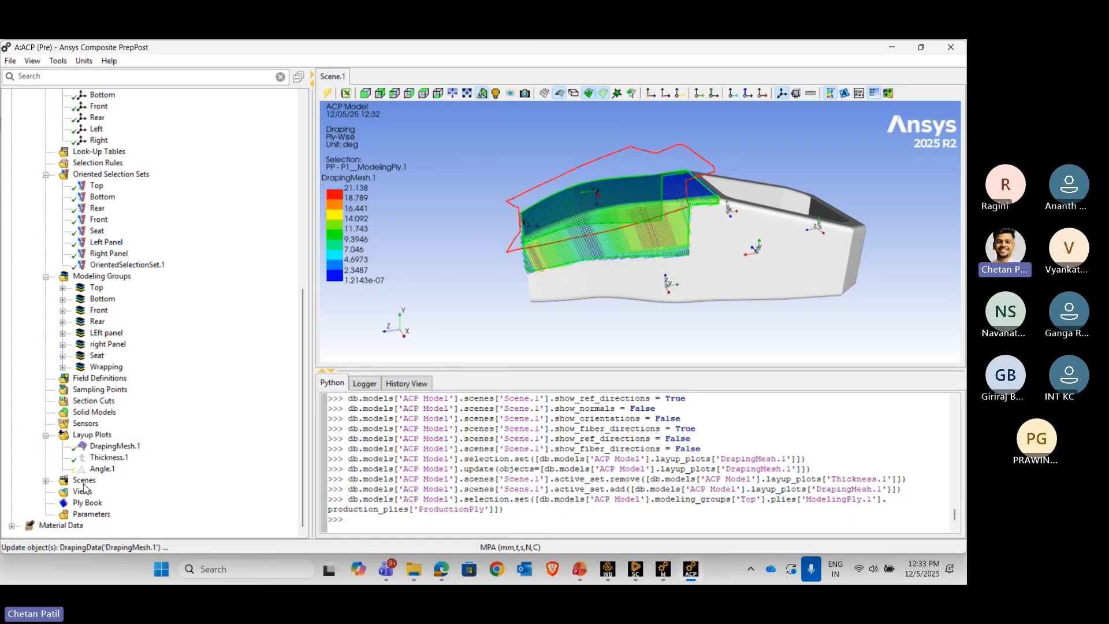
right_click(85, 399)
left_click(134, 403)
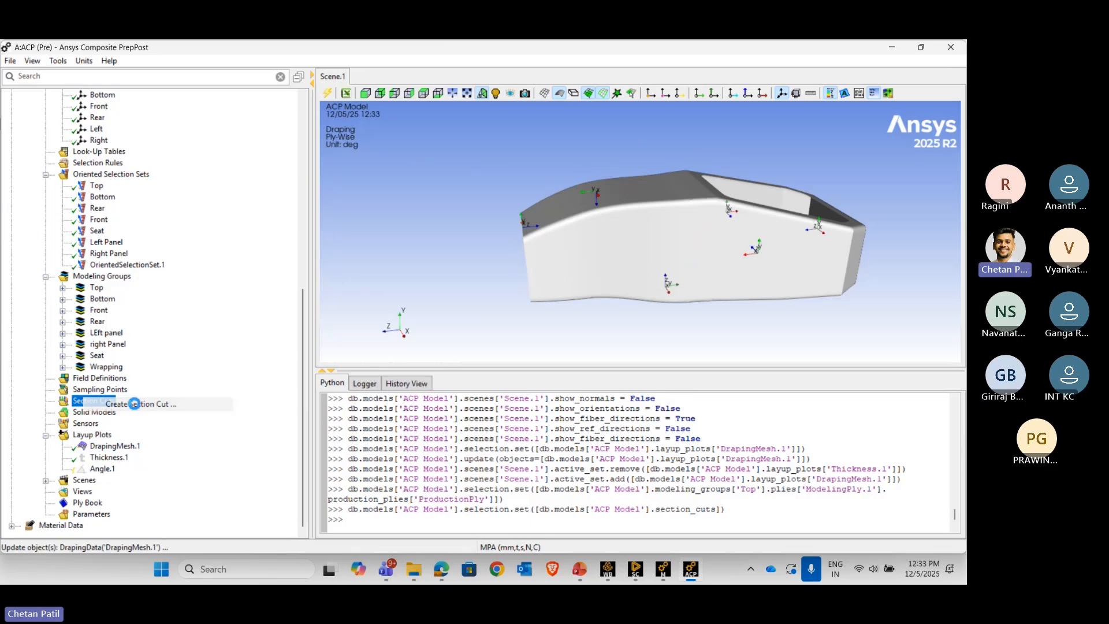
left_click_drag(474, 139, 338, 138)
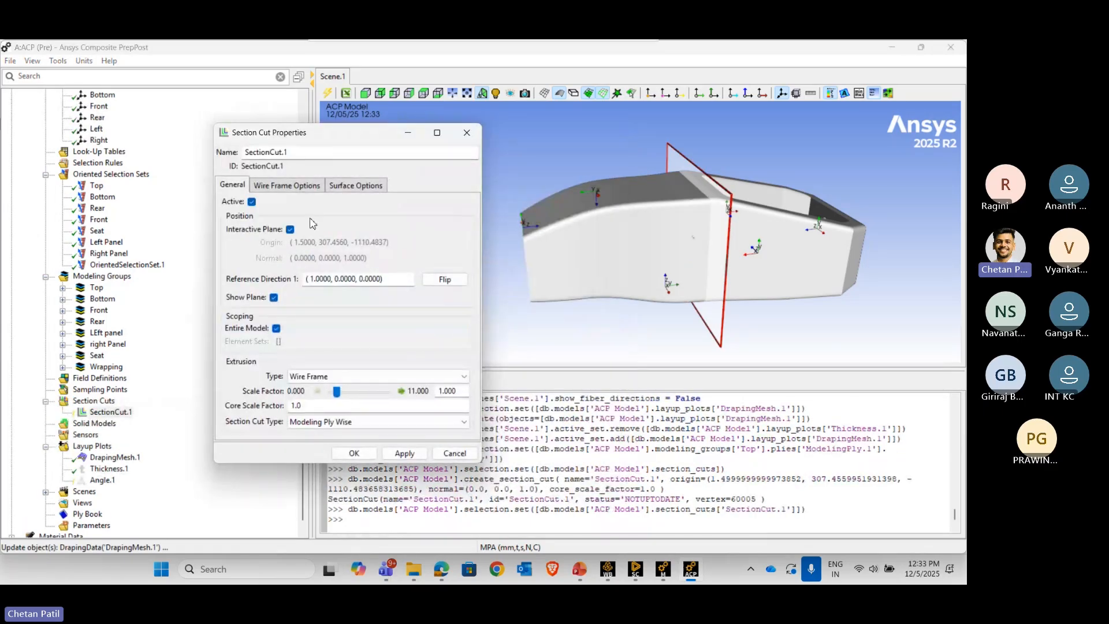
- Disable the section cut's interactive plane and set its normal to (1, 0, 0), checking the plane's position on the body
left_click(291, 230)
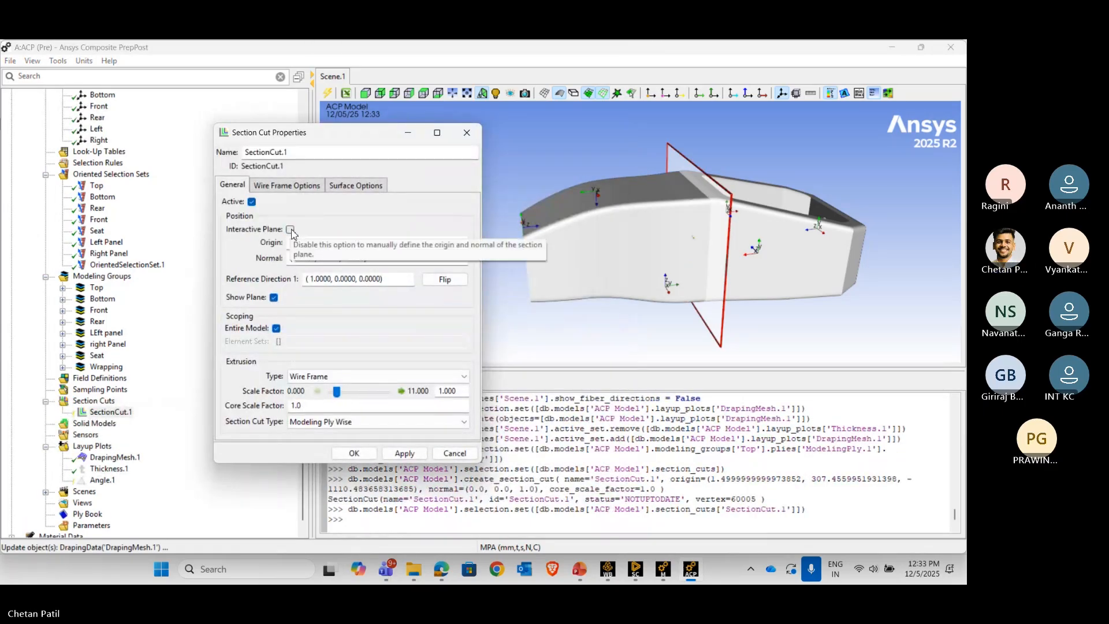
left_click(347, 260)
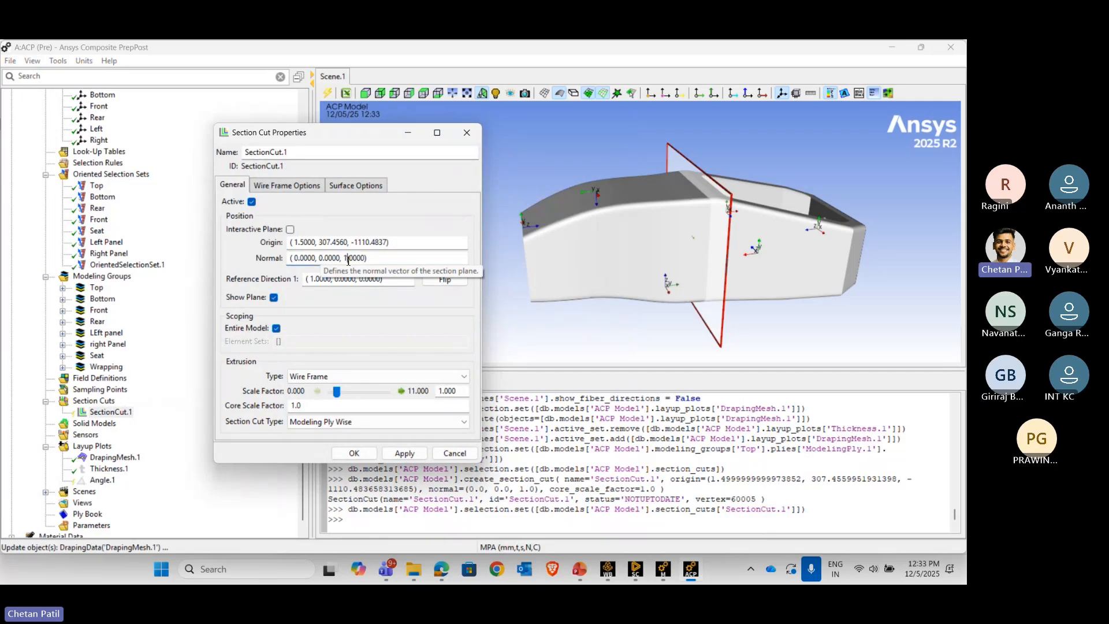
key("BackSpace")
type("0")
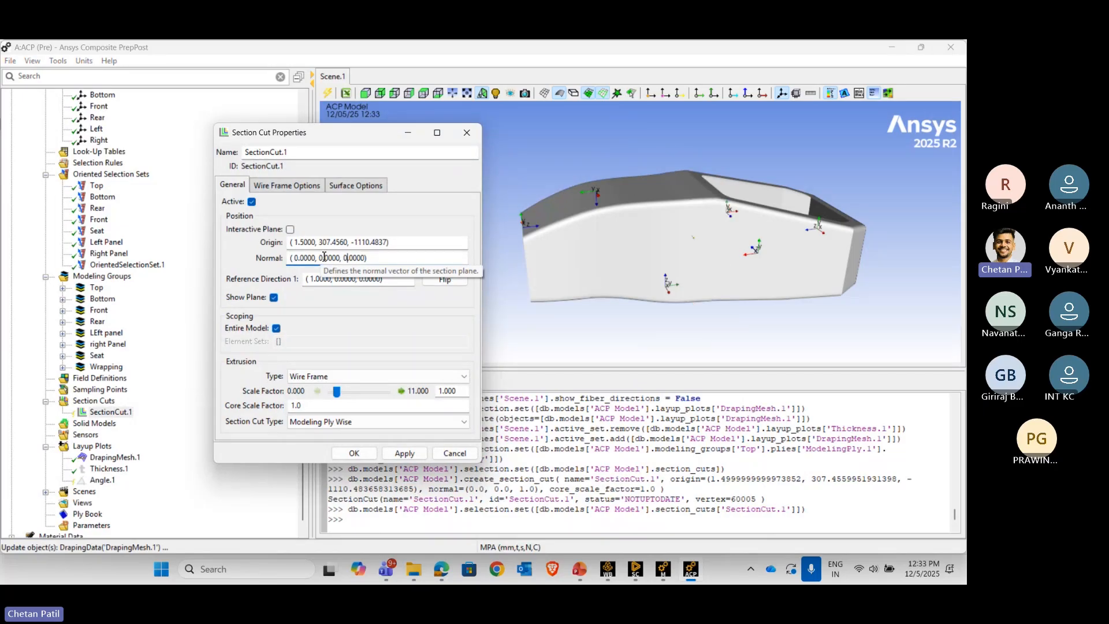
left_click(296, 258)
key("BackSpace")
type("1")
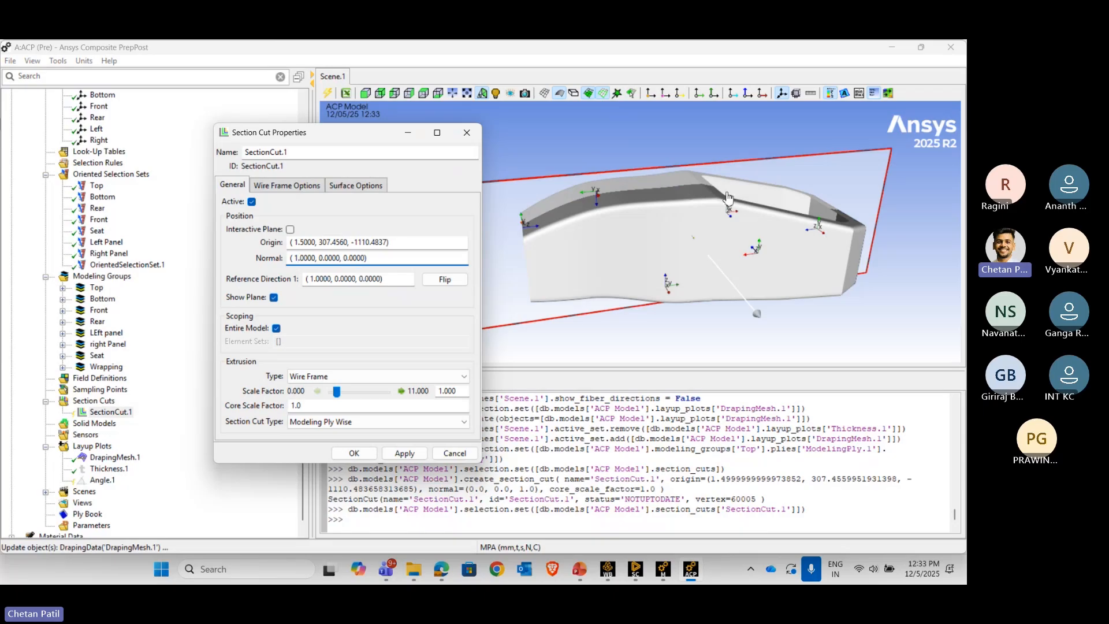
scroll(729, 200, "down", 5)
middle_click_drag(729, 199, 762, 260)
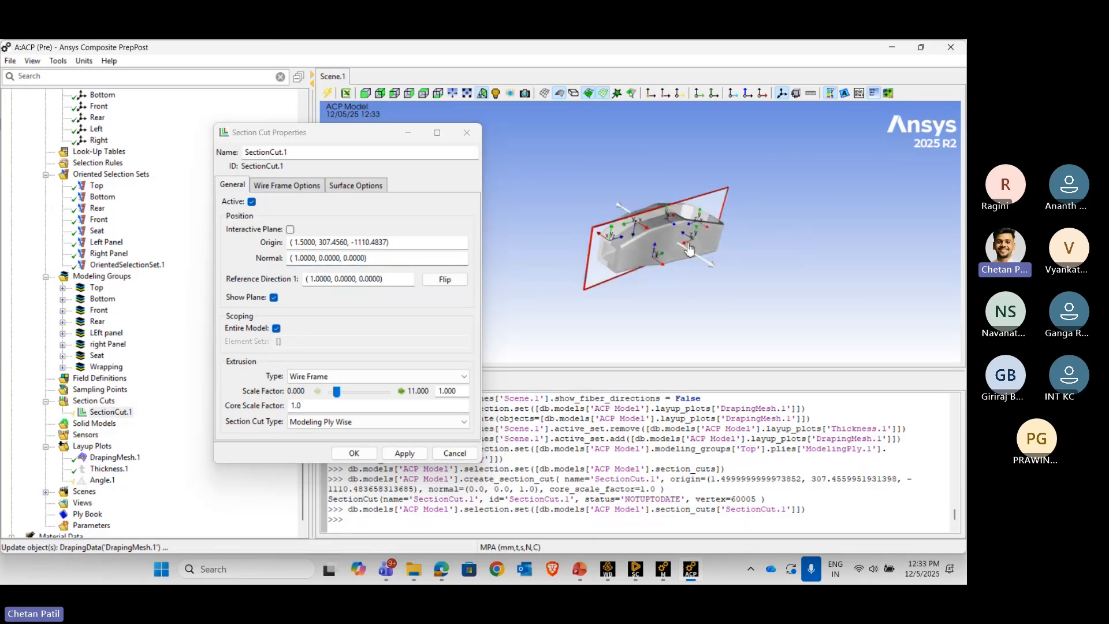
scroll(634, 229, "up", 5)
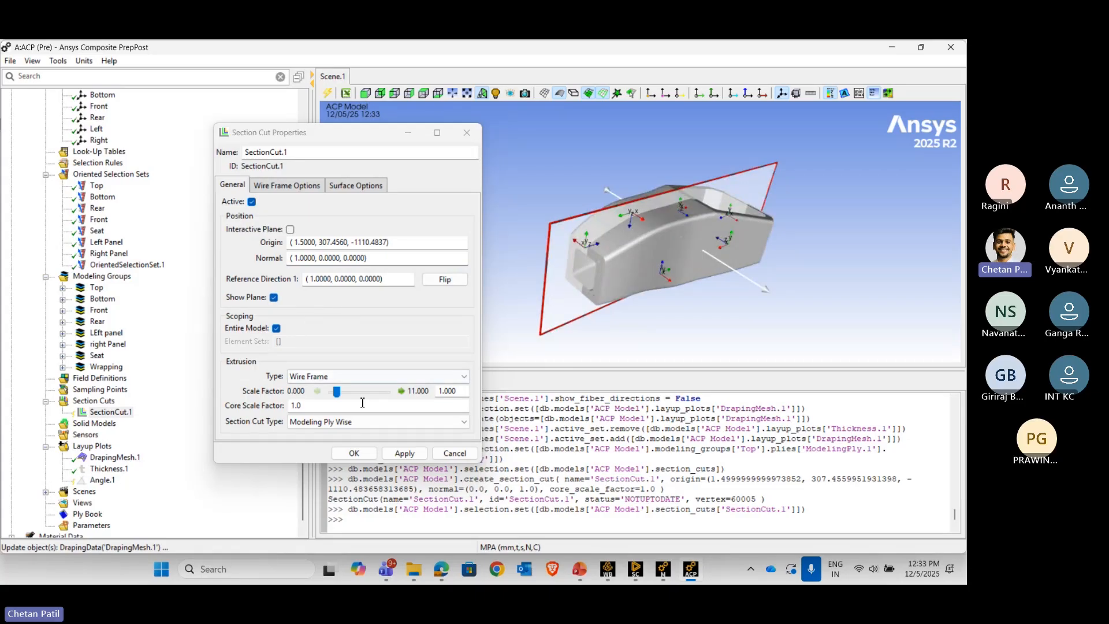
- Set the section cut type to Analysis Ply Wise, apply it, examine the ply lines closely, and close the properties
left_click(370, 421)
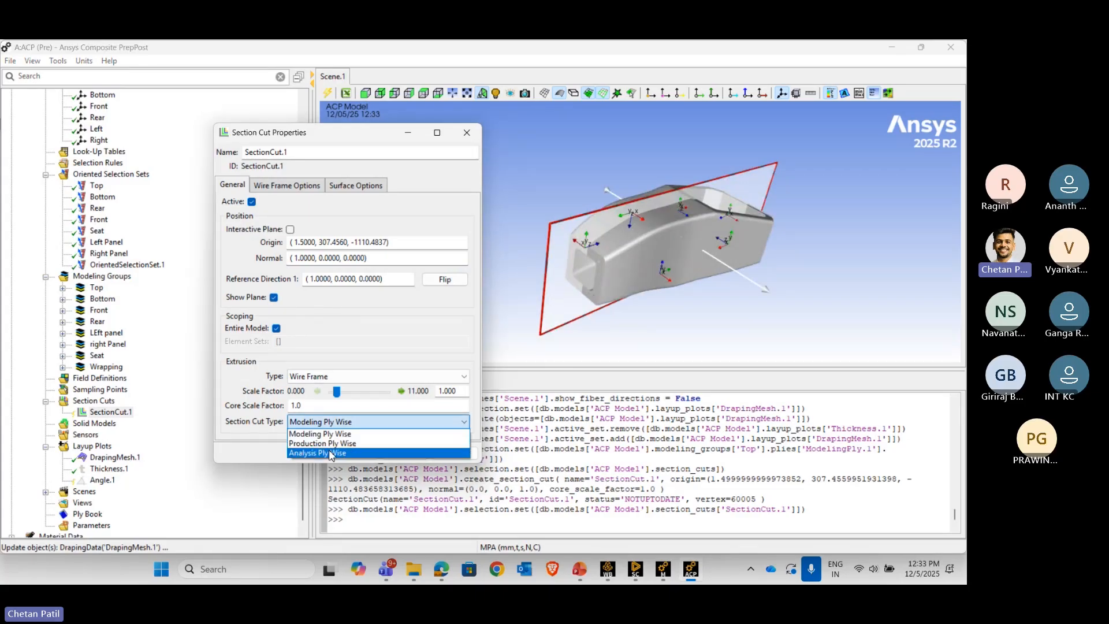
left_click(332, 453)
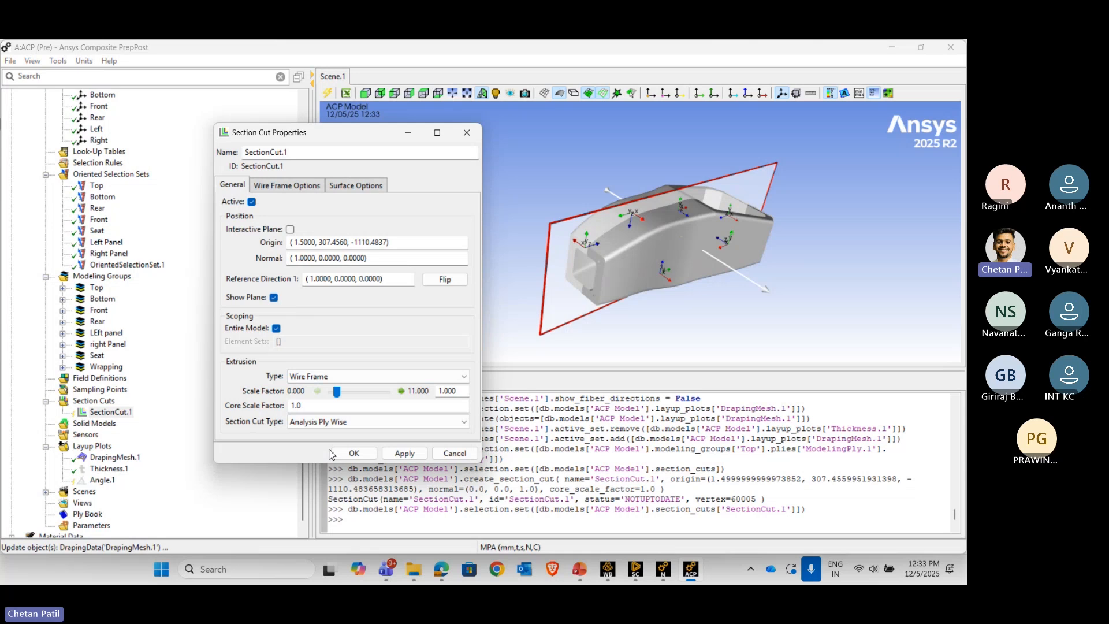
left_click(403, 454)
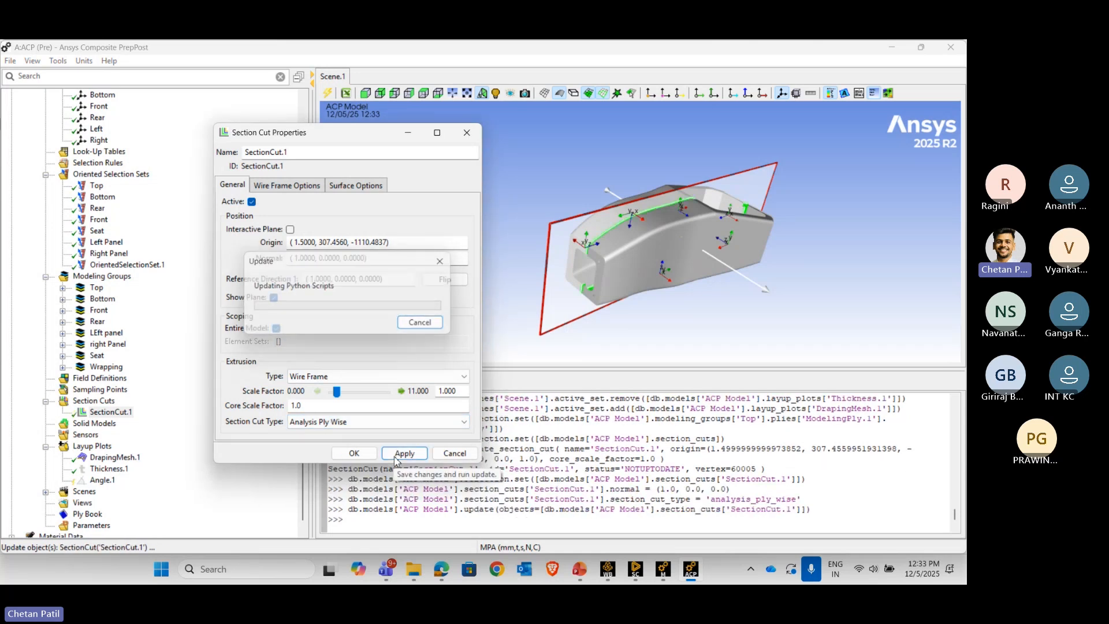
scroll(655, 205, "up", 5)
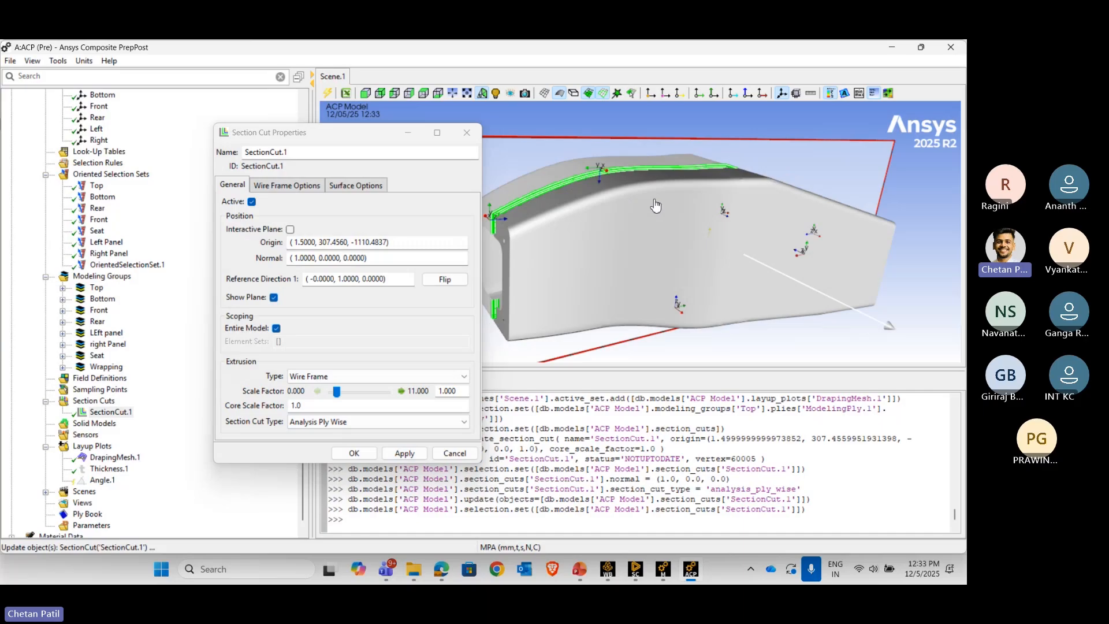
middle_click_drag(644, 216, 655, 242)
scroll(736, 237, "up", 3)
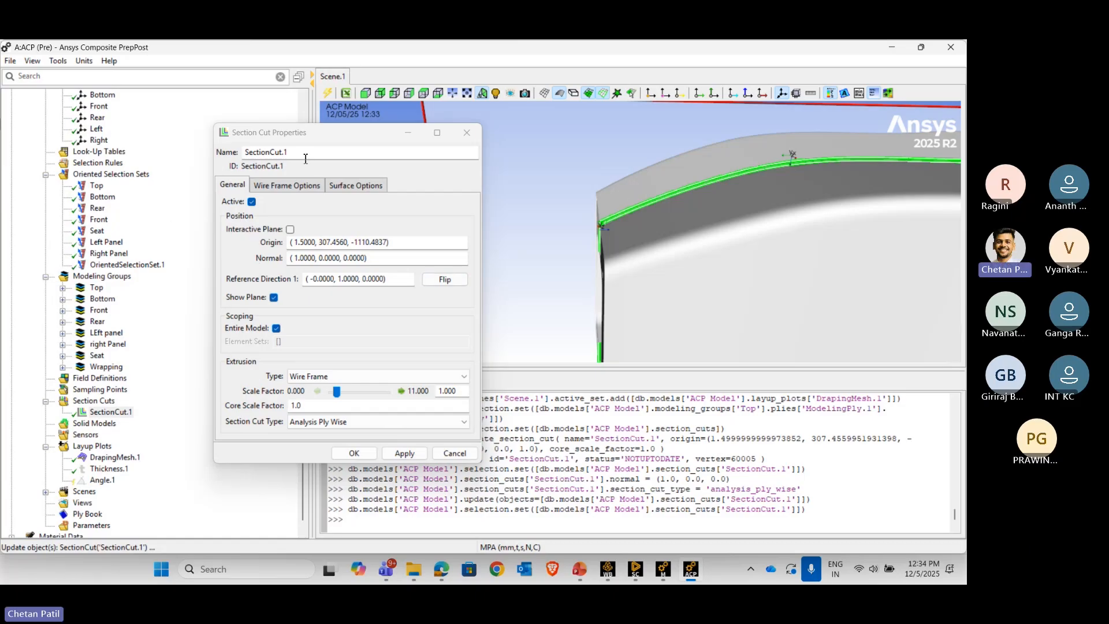
left_click(454, 454)
- Highlight the All_Elements, Wrapping, Front, Rear and Top element sets in turn, and hide the Top set from the scene
scroll(132, 370, "up", 2)
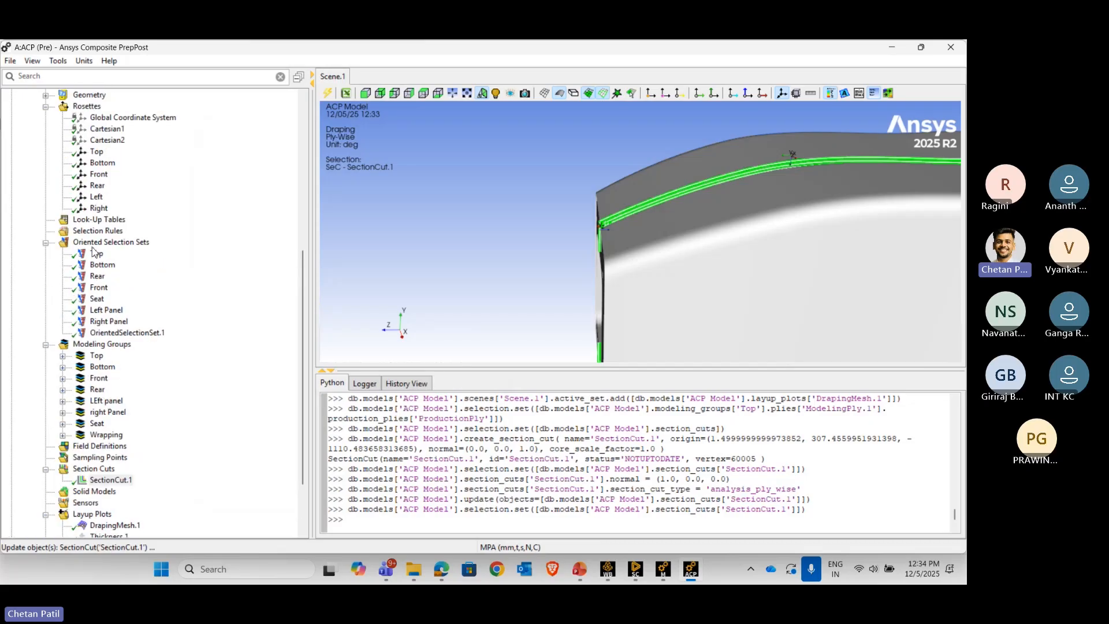
scroll(92, 251, "up", 7)
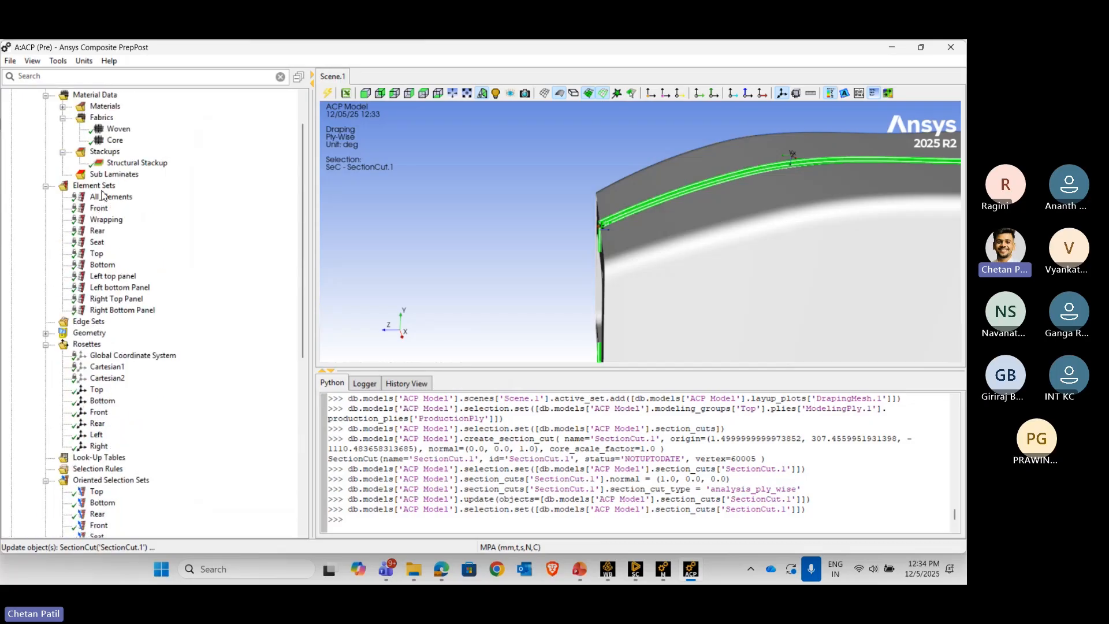
left_click(104, 197)
left_click(97, 219)
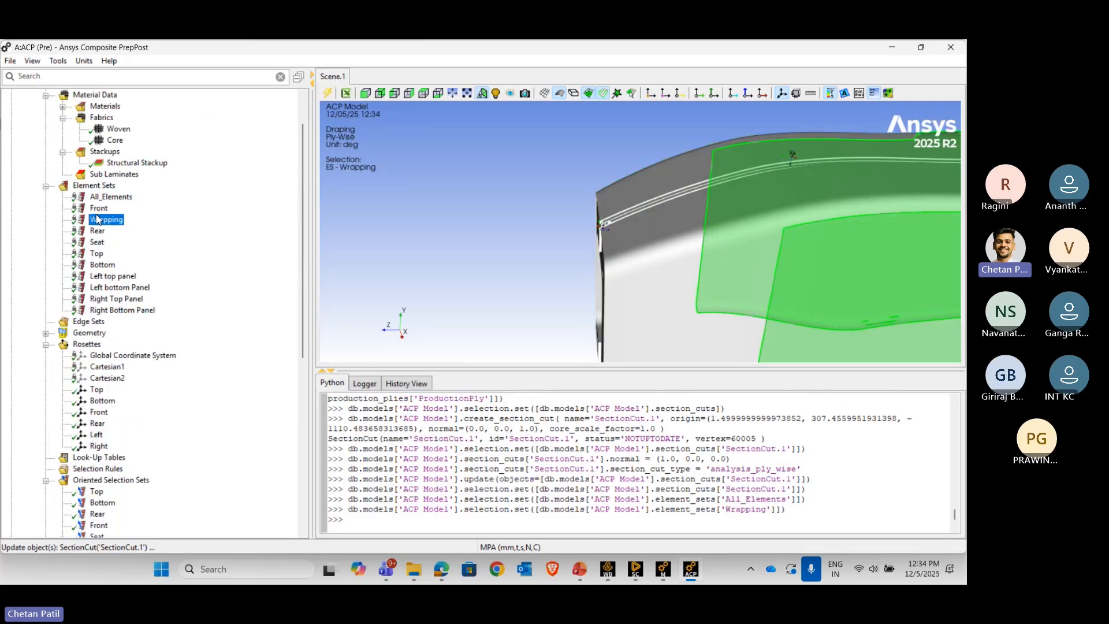
left_click(98, 209)
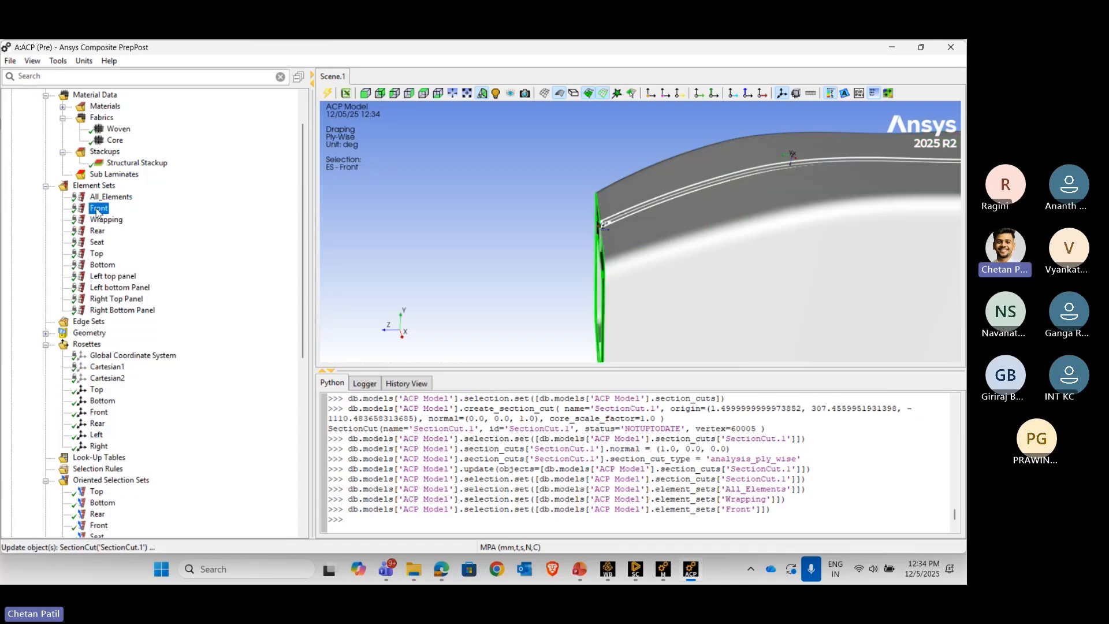
left_click(97, 232)
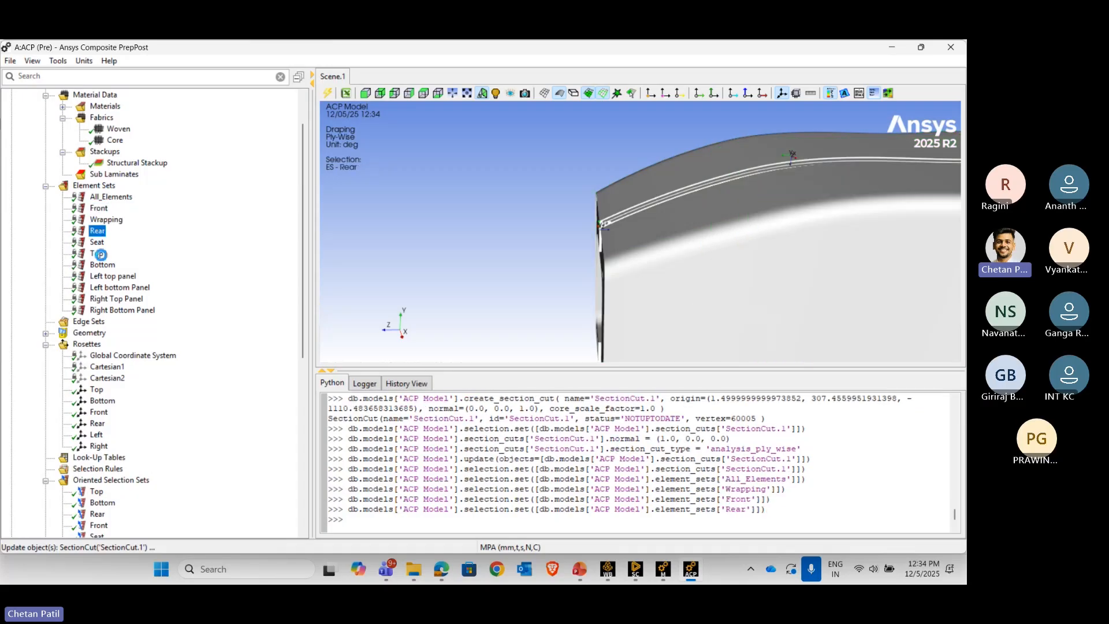
left_click(100, 255)
right_click(100, 255)
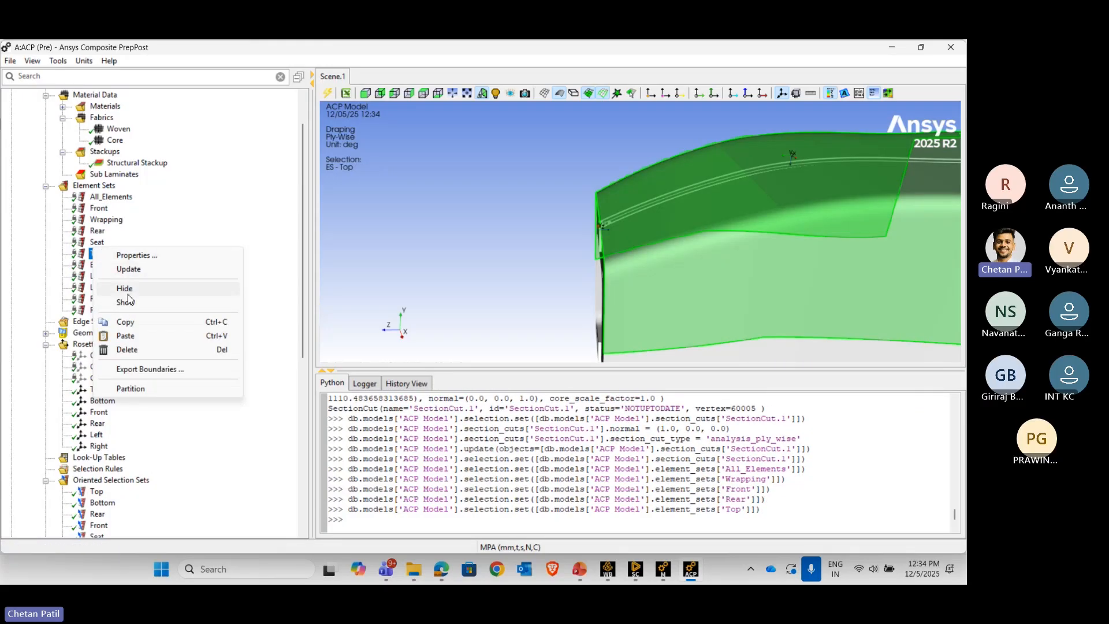
left_click(127, 293)
left_click(550, 217)
middle_click_drag(549, 217, 670, 211)
scroll(117, 351, "down", 4)
- Update SectionCut.1 and look at its ply lines along the top surface of the body
scroll(97, 420, "down", 5)
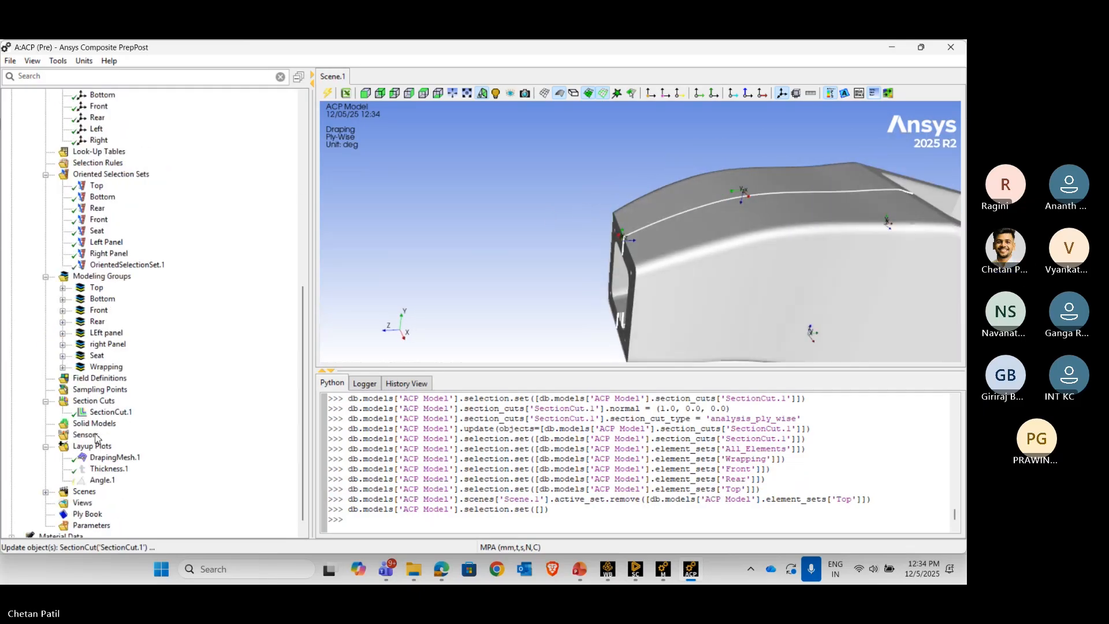
left_click(110, 411)
right_click(110, 412)
left_click(146, 264)
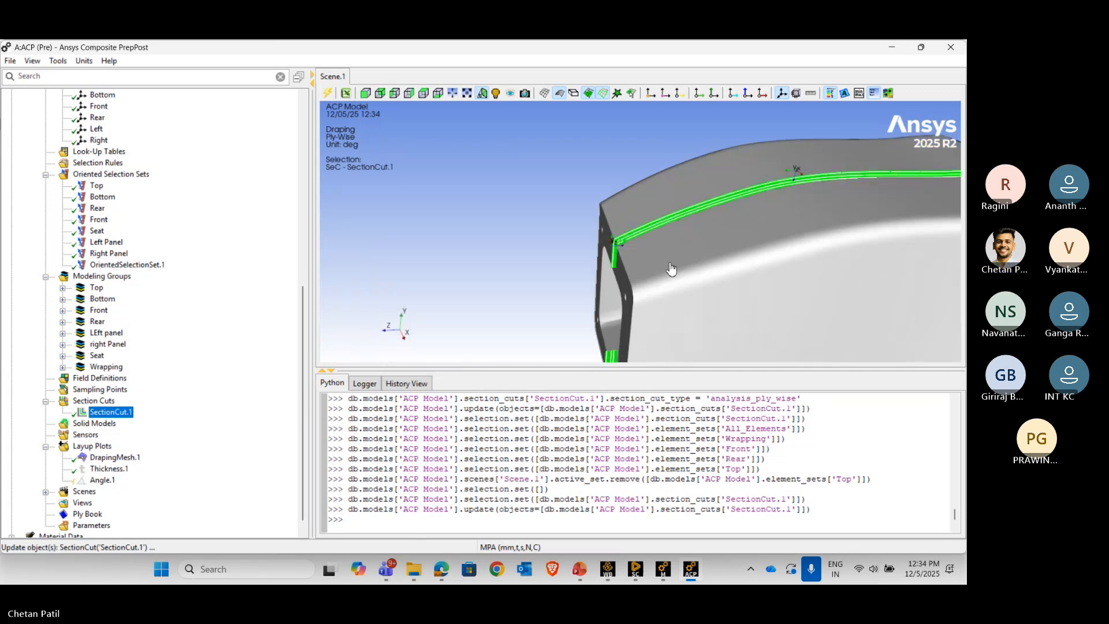
scroll(133, 180, "up", 3)
scroll(101, 181, "up", 2)
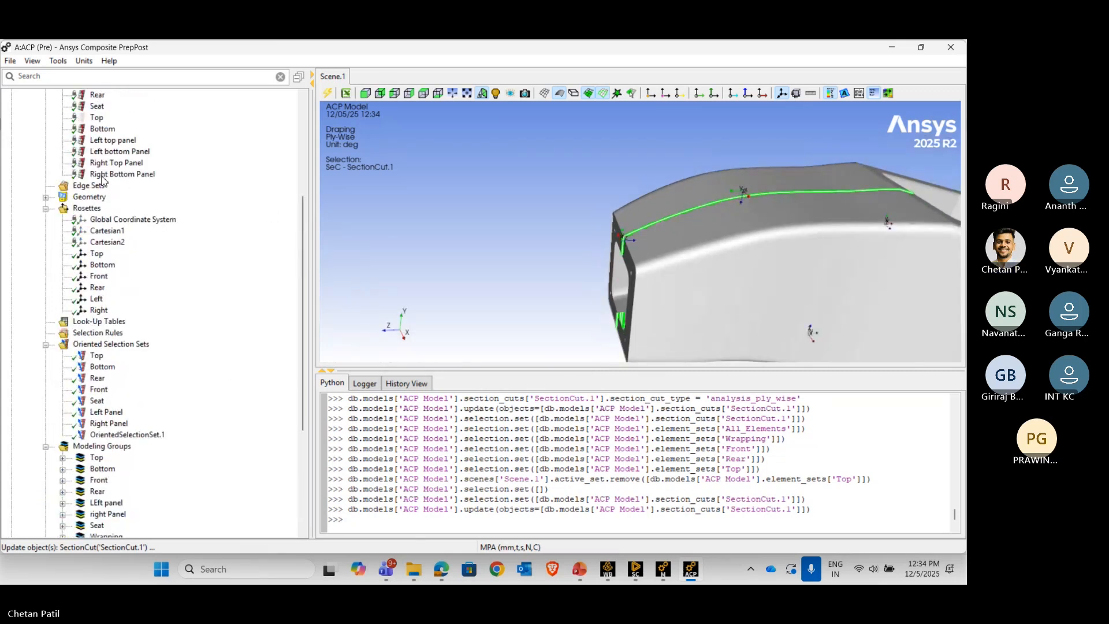
- Hide the Top element set and turn off the scene's selected-element mesh, silhouette and surface display, leaving the section cut lines
scroll(102, 177, "up", 1)
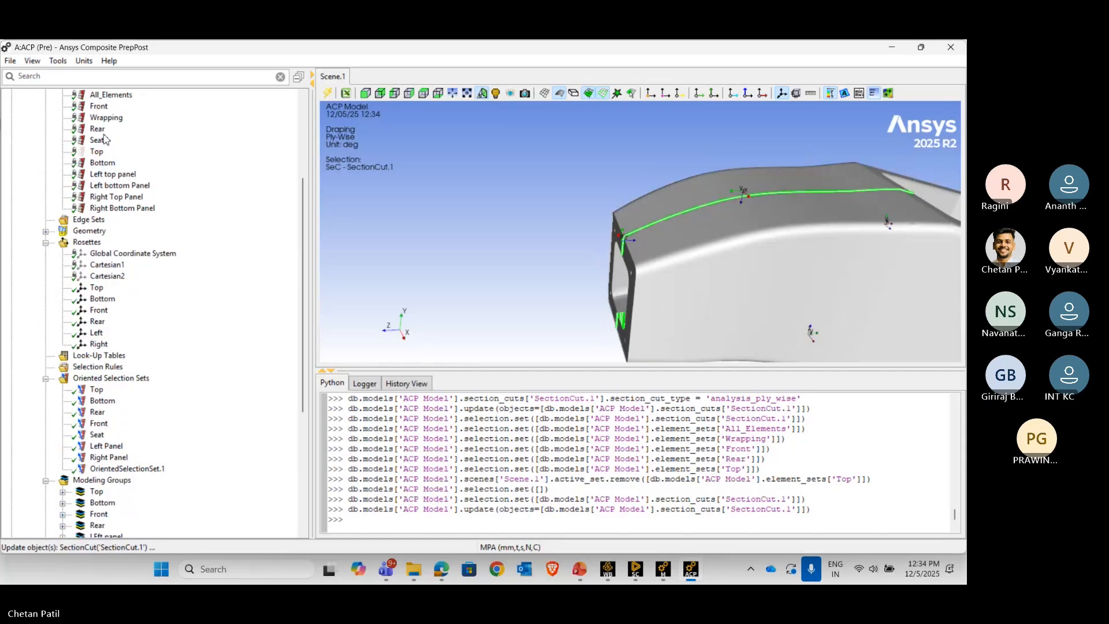
right_click(96, 153)
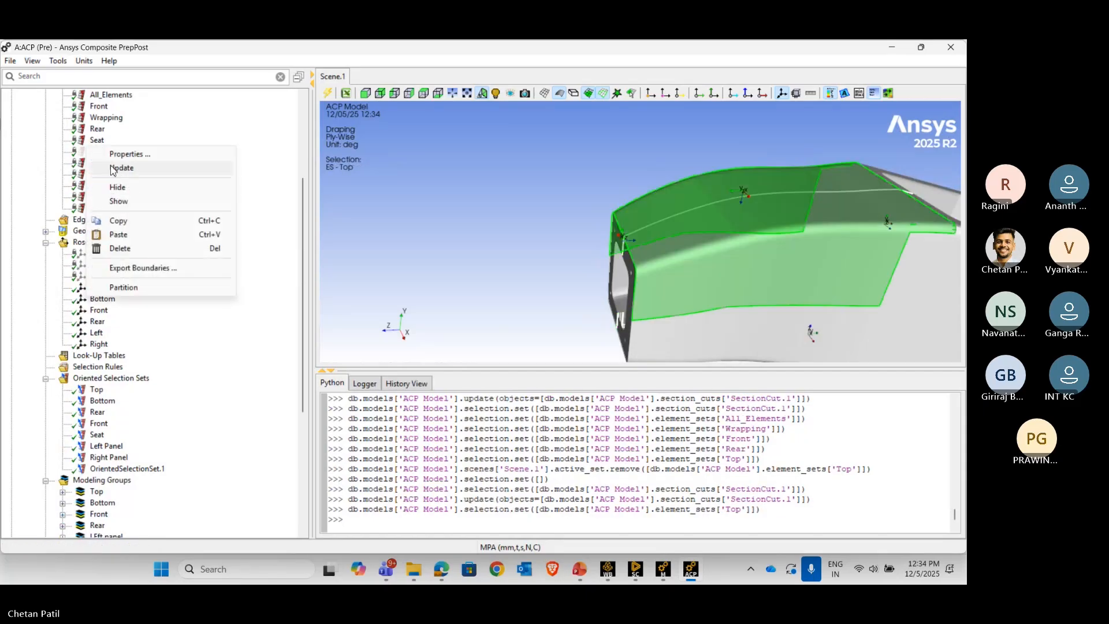
left_click(122, 187)
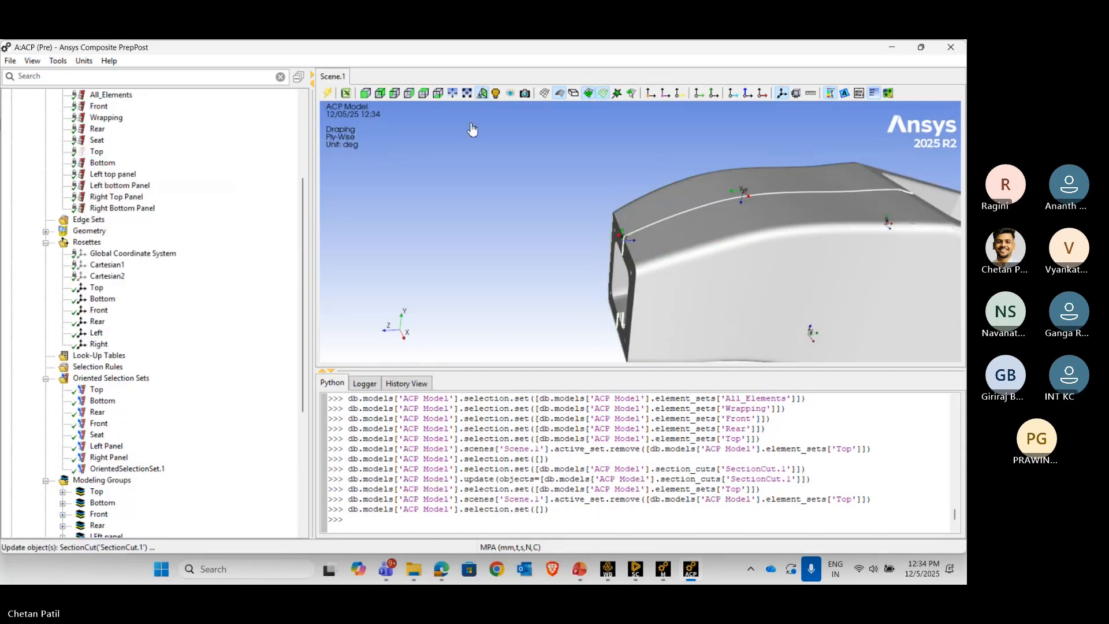
left_click(590, 94)
left_click(603, 94)
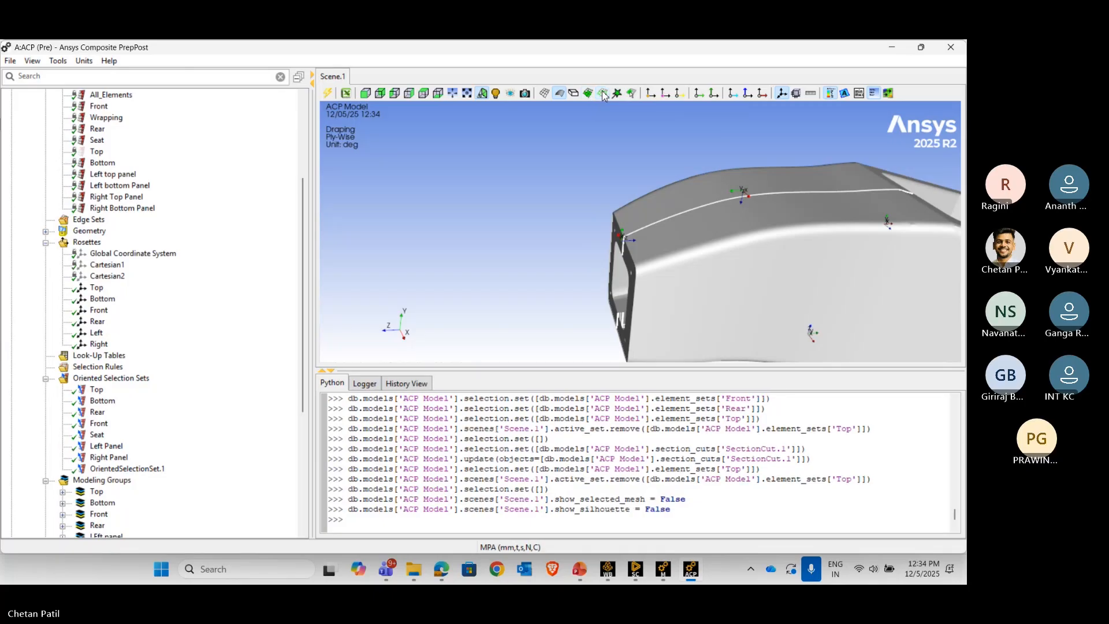
left_click(560, 94)
- Examine the section cut's ply lines closely along the upper surface and front end, and check the whole body outline
scroll(558, 153, "up", 2)
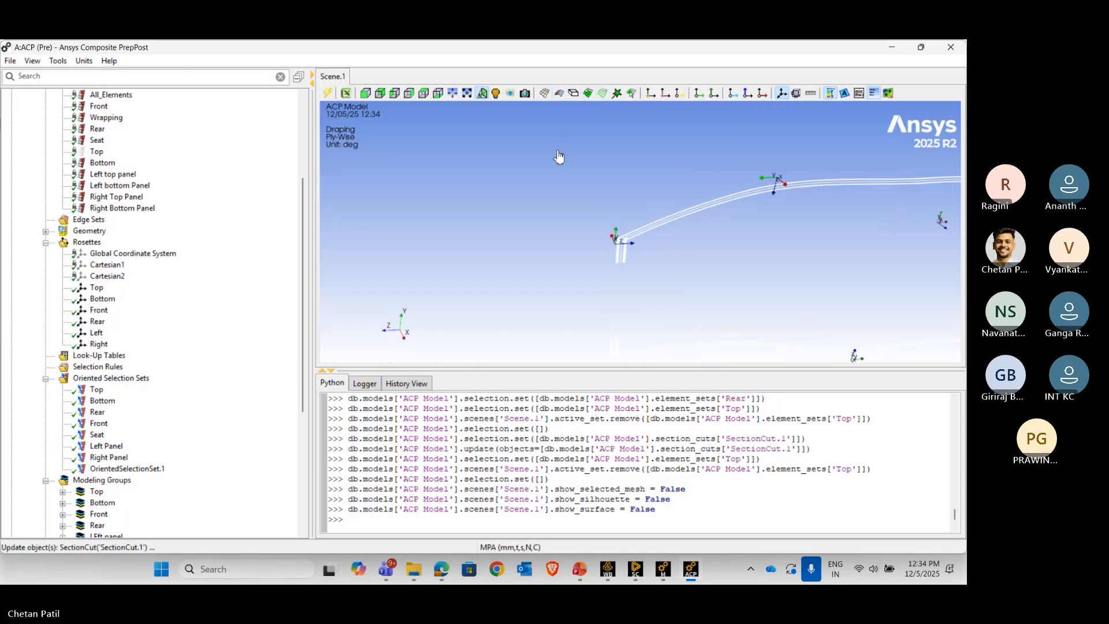
scroll(559, 152, "down", 2)
middle_click_drag(621, 265, 415, 244, "ctrl")
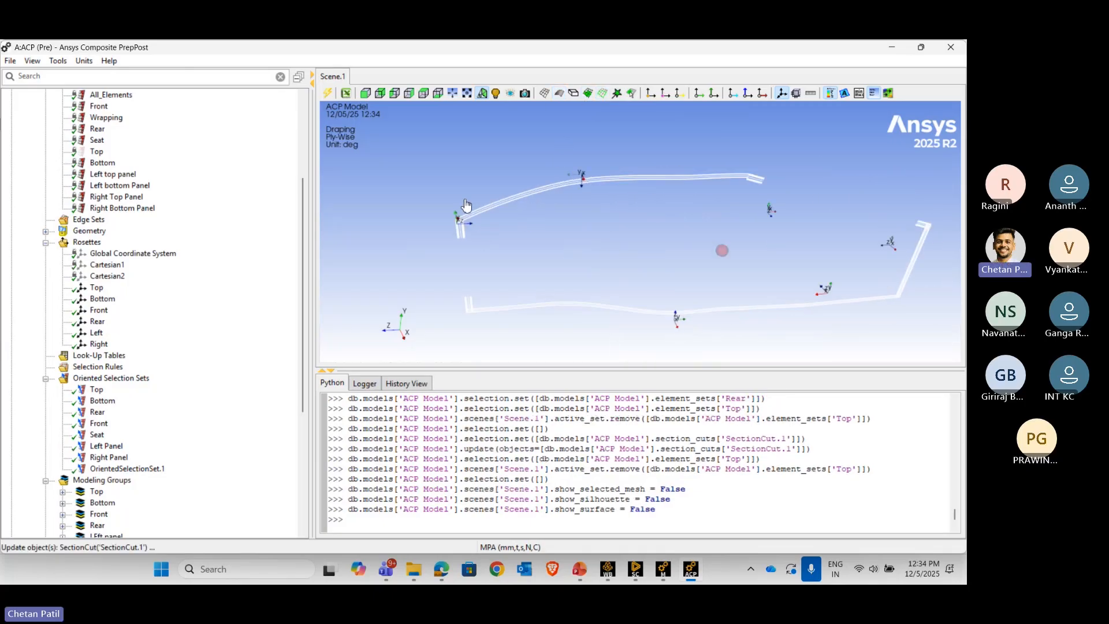
middle_click_drag(466, 206, 460, 173)
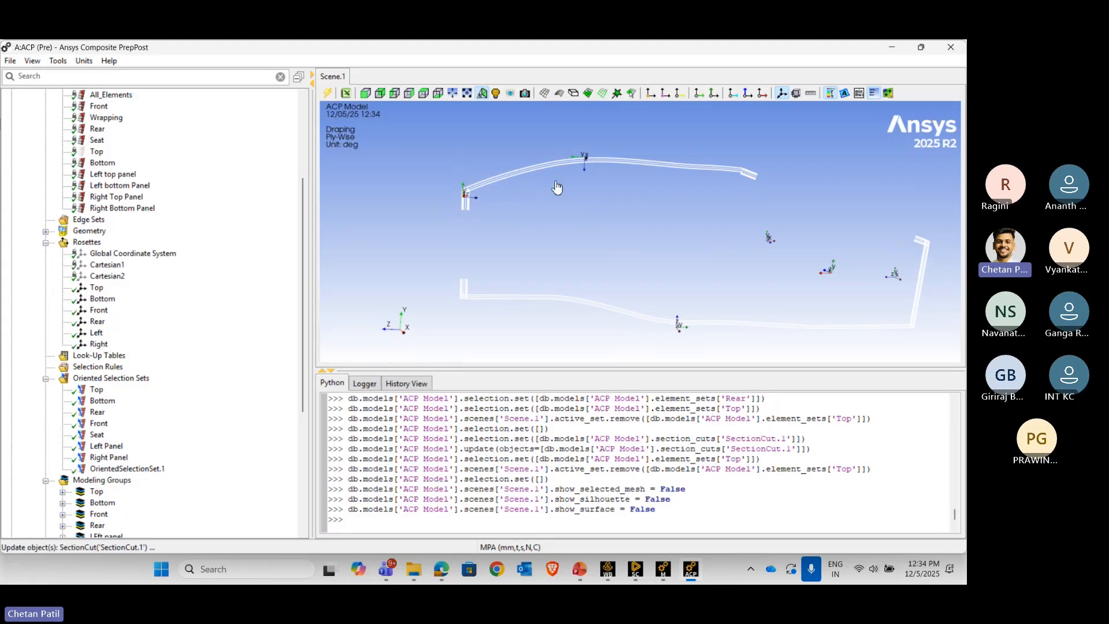
scroll(502, 183, "up", 2)
middle_click_drag(503, 182, 533, 152)
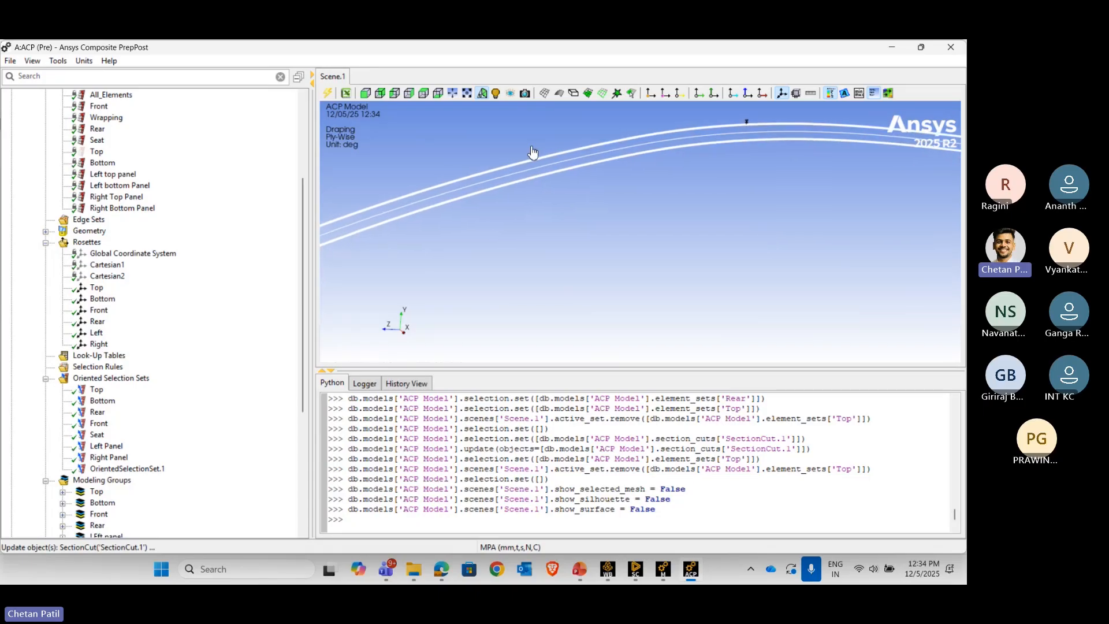
left_click_drag(477, 147, 583, 219)
scroll(585, 226, "down", 4)
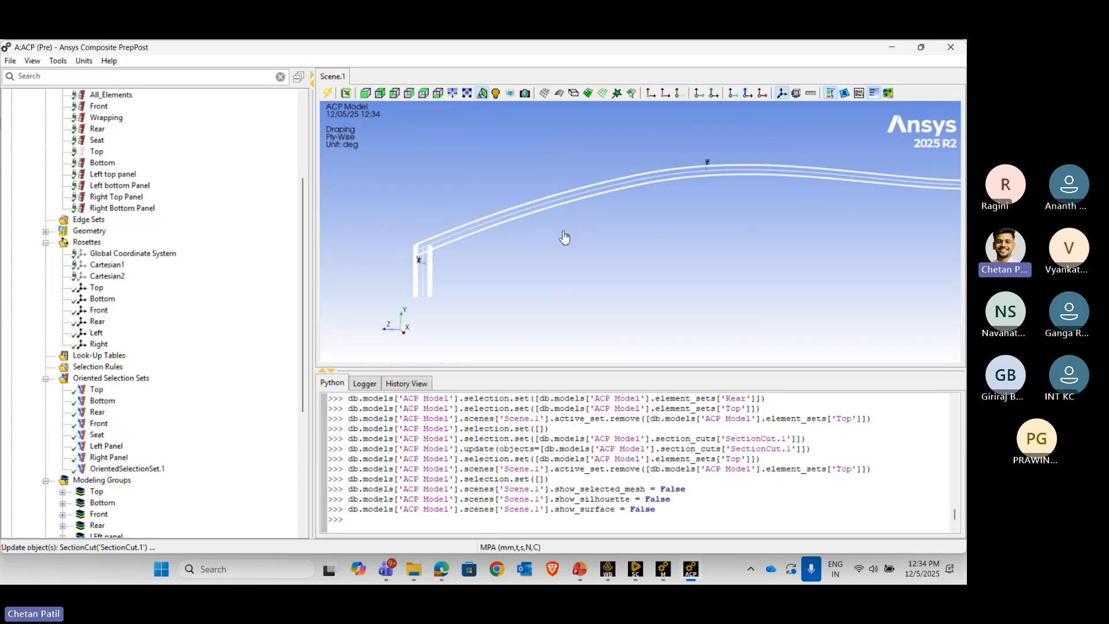
middle_click_drag(560, 238, 730, 263, "ctrl")
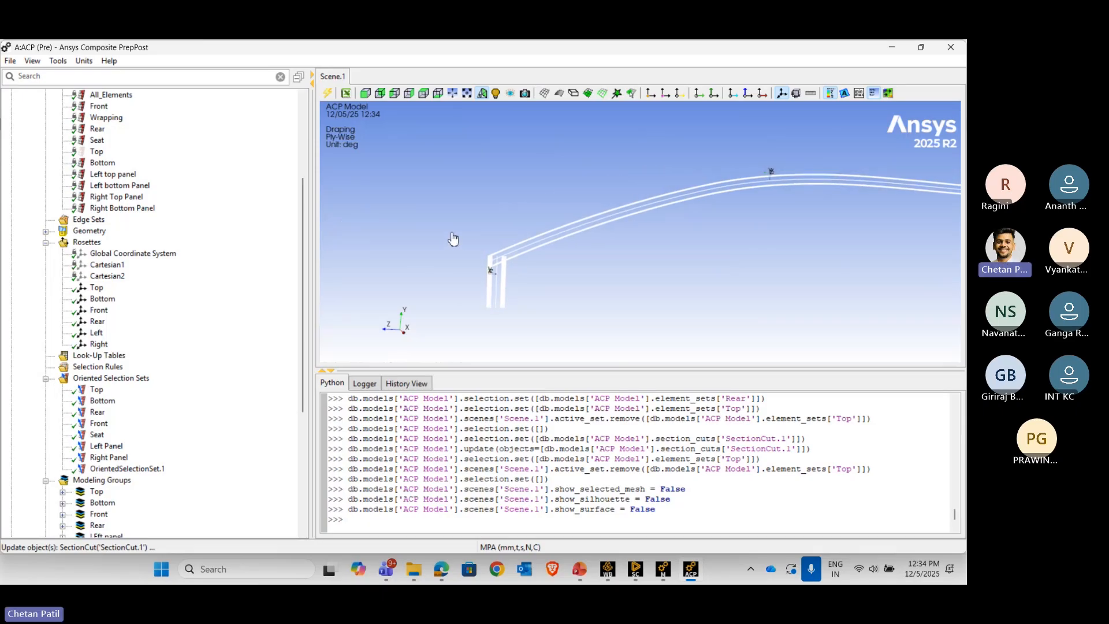
scroll(509, 259, "up", 3)
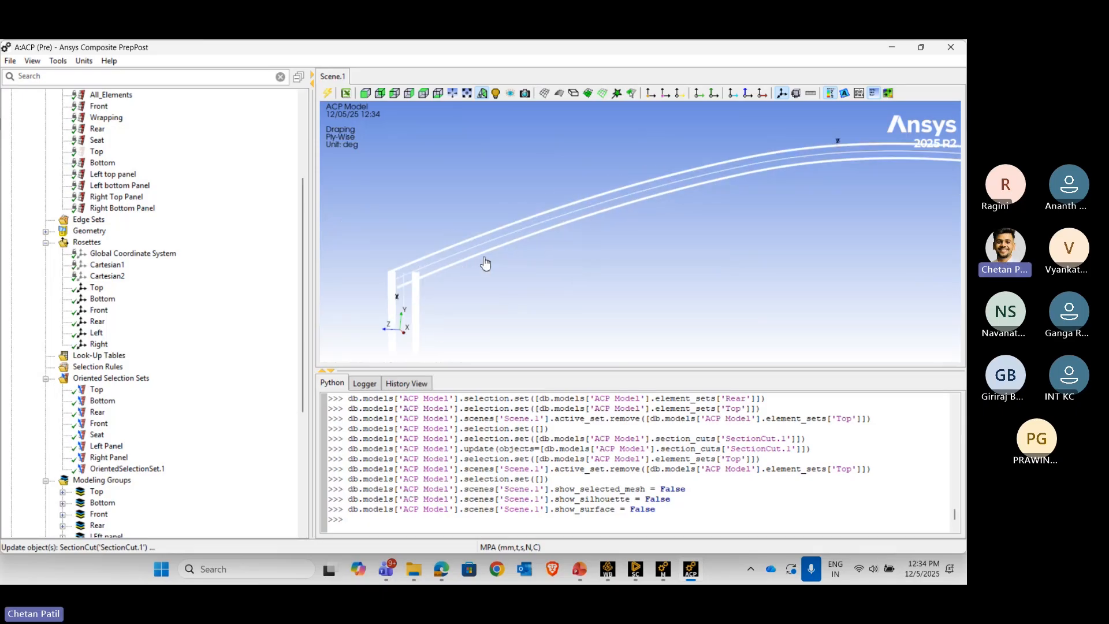
scroll(515, 216, "up", 1)
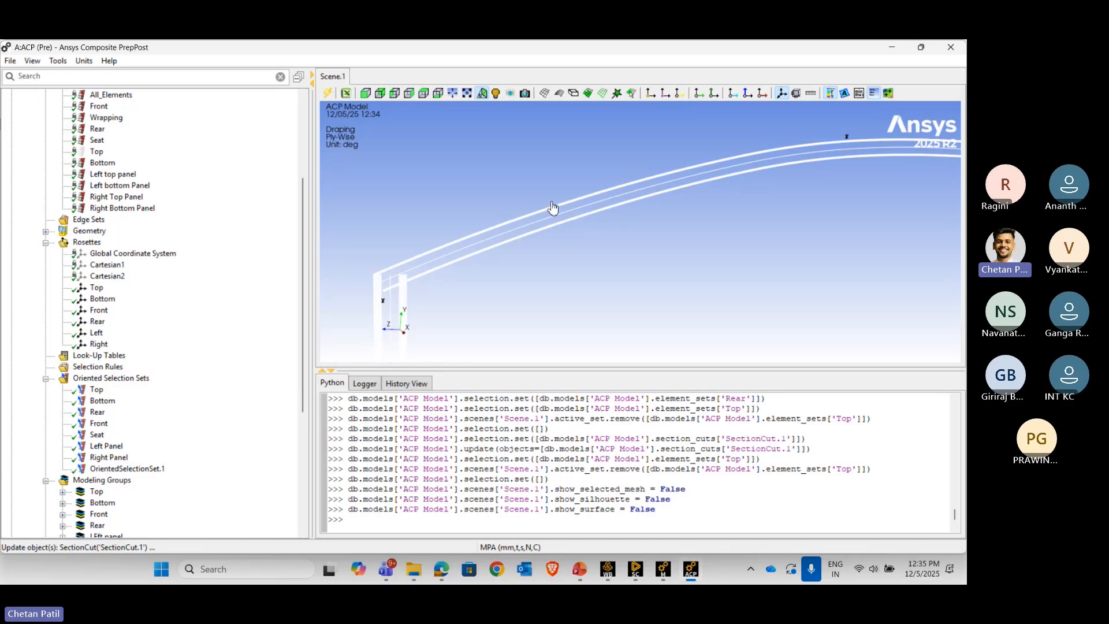
scroll(538, 204, "down", 1)
scroll(538, 204, "down", 5)
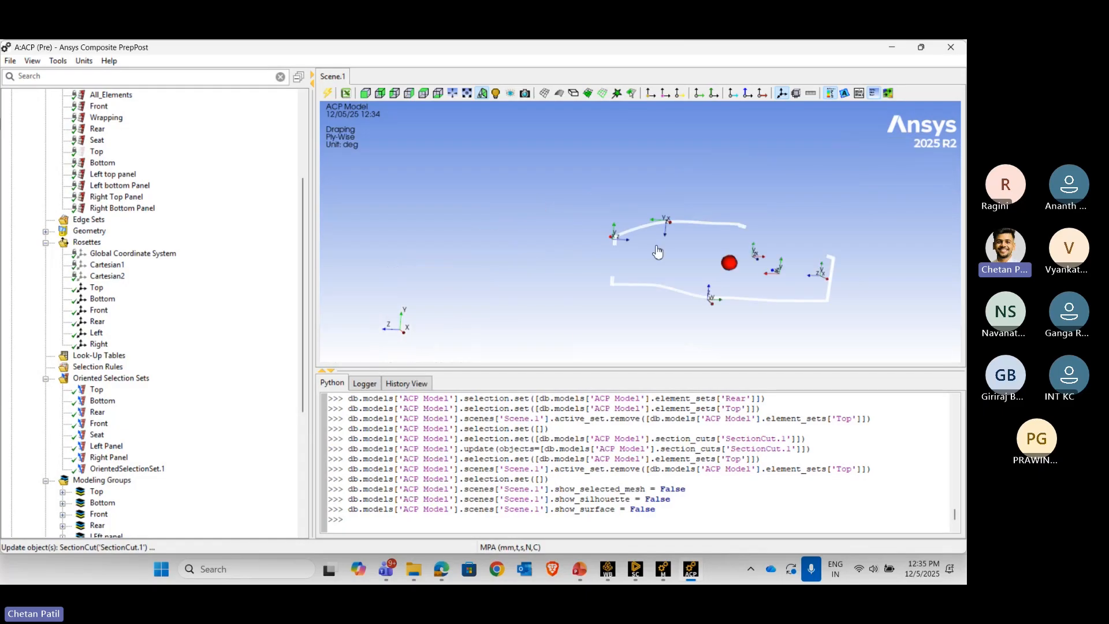
middle_click_drag(657, 251, 586, 233, "ctrl")
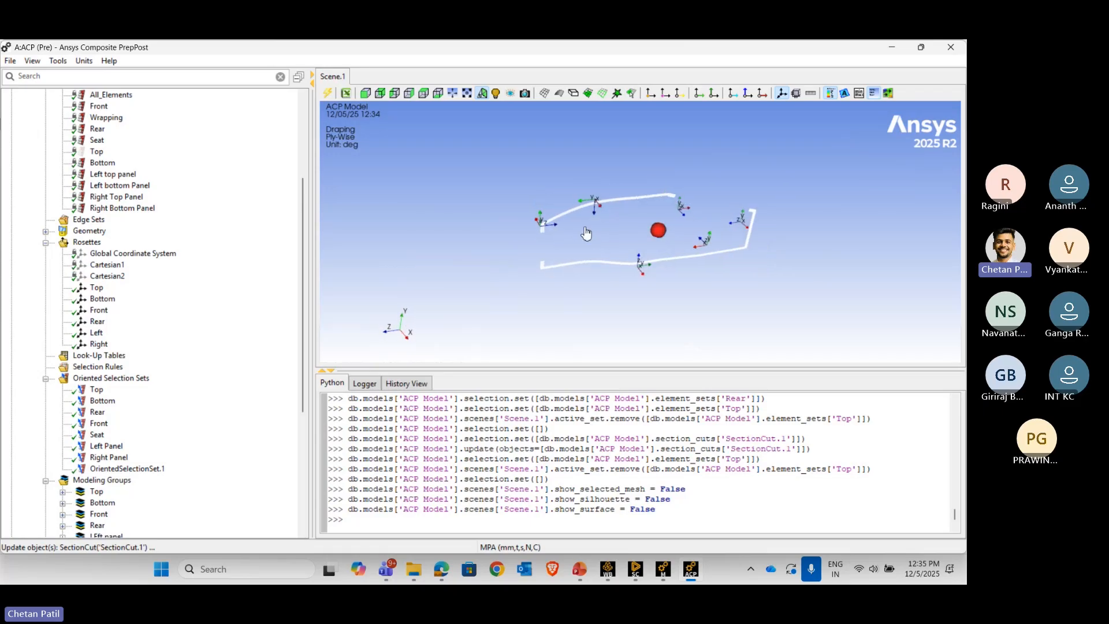
- Switch to Workbench and update the Setup cell of the ACP (Pre) system
left_click(891, 47)
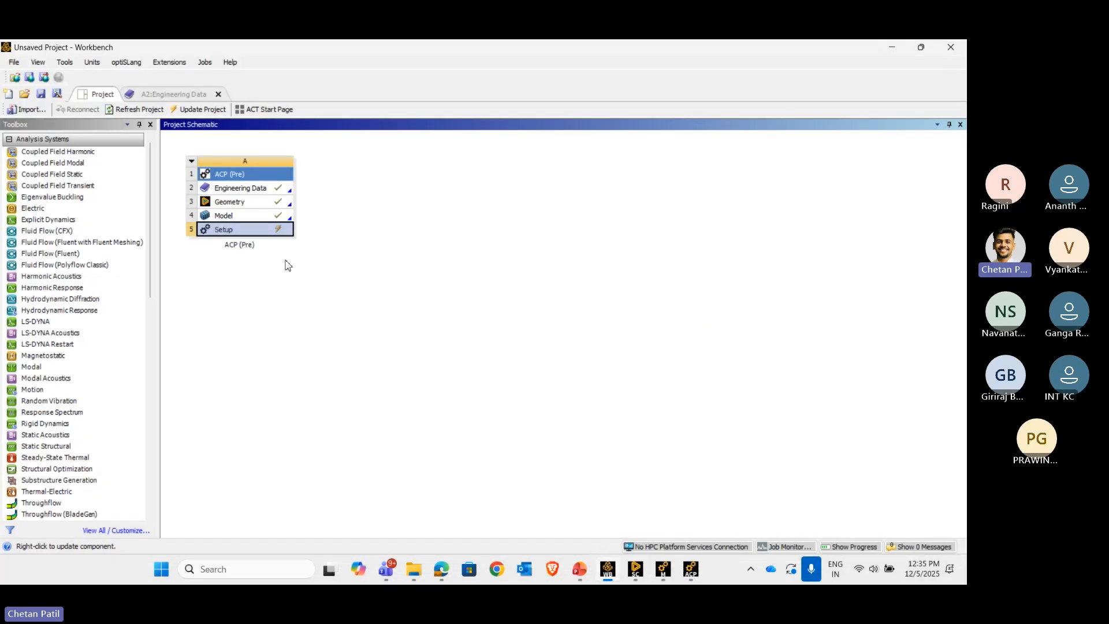
right_click(250, 230)
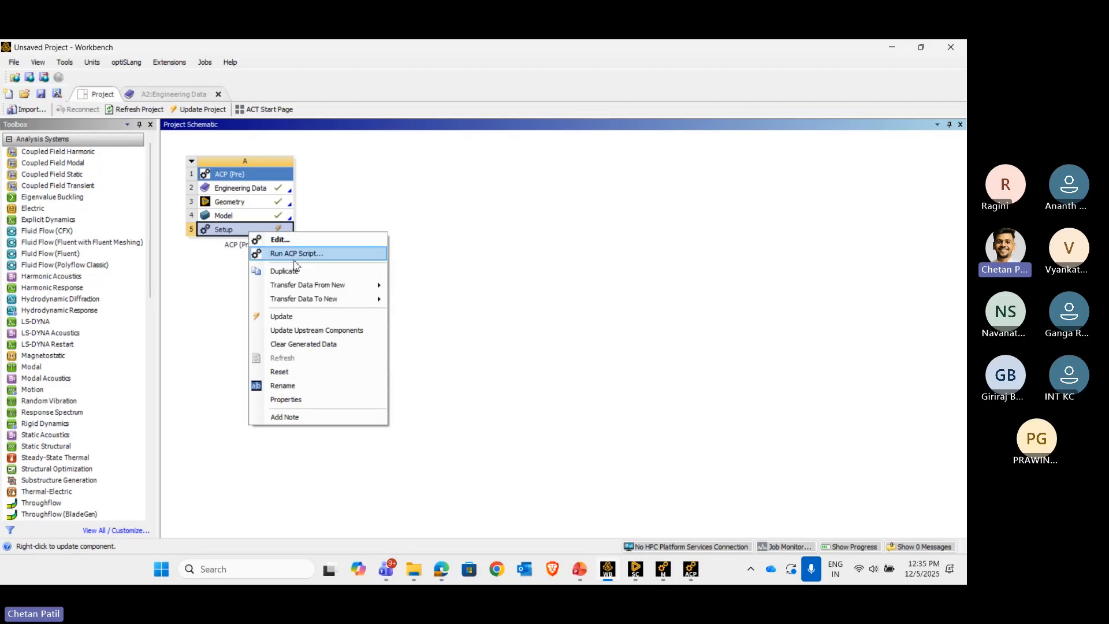
left_click(294, 317)
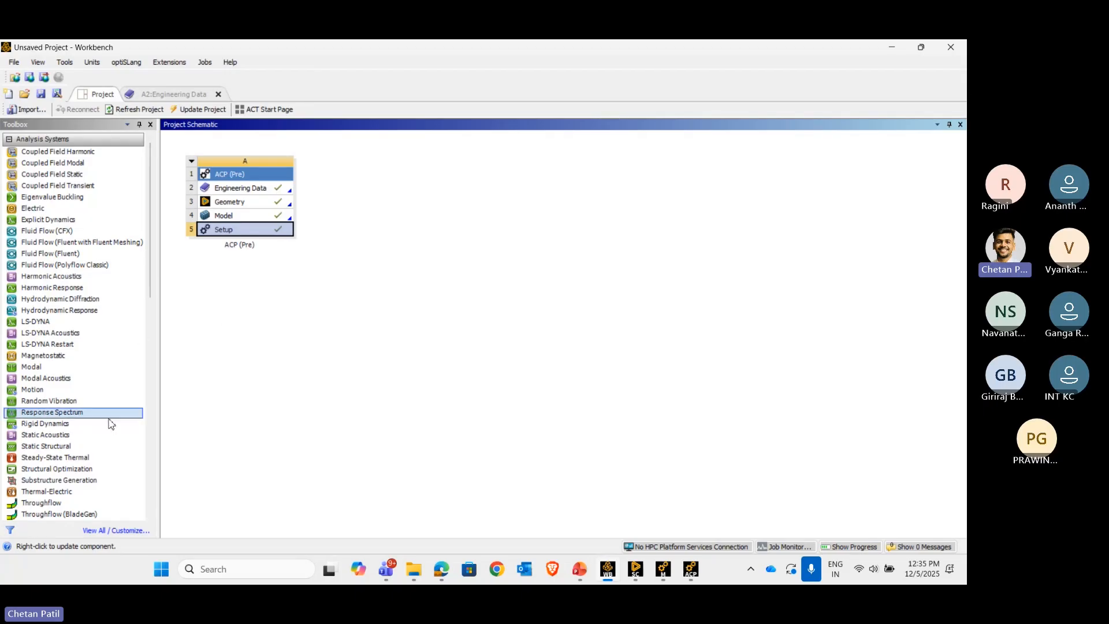
- Add a standalone Static Structural system and link the ACP (Pre) Setup to its Model, transferring shell composite data
left_click_drag(107, 446, 359, 196)
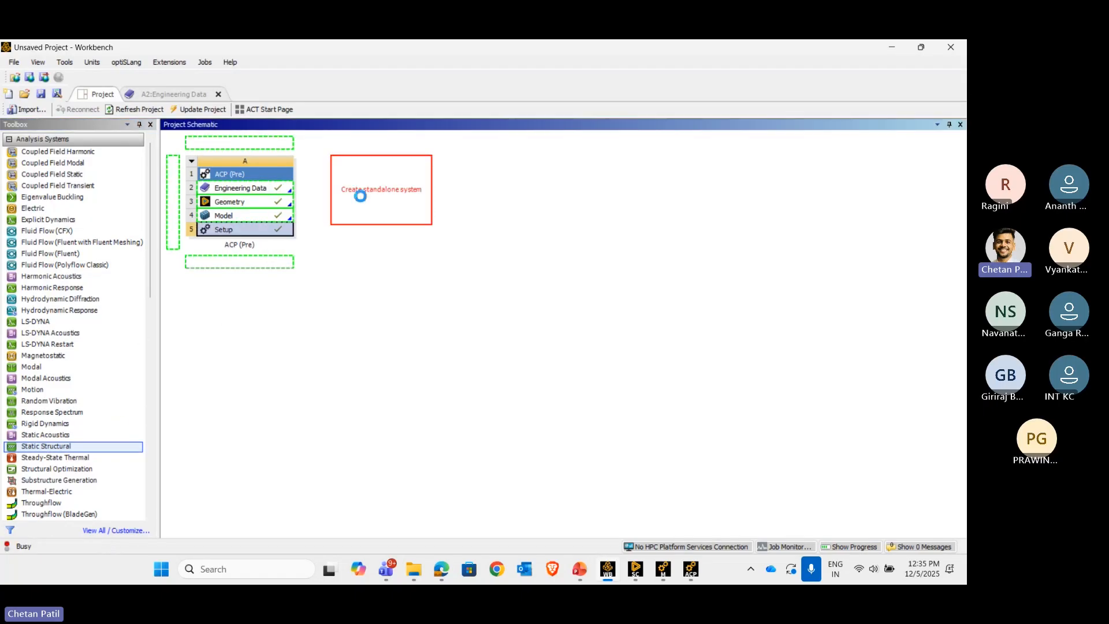
left_click_drag(235, 237, 372, 218)
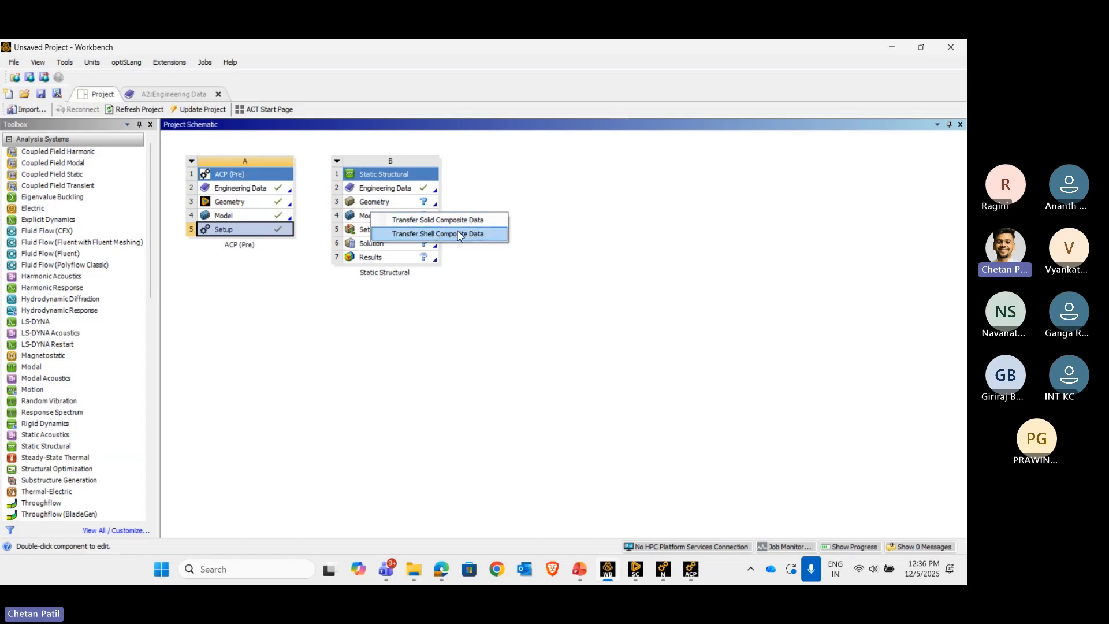
left_click(428, 234)
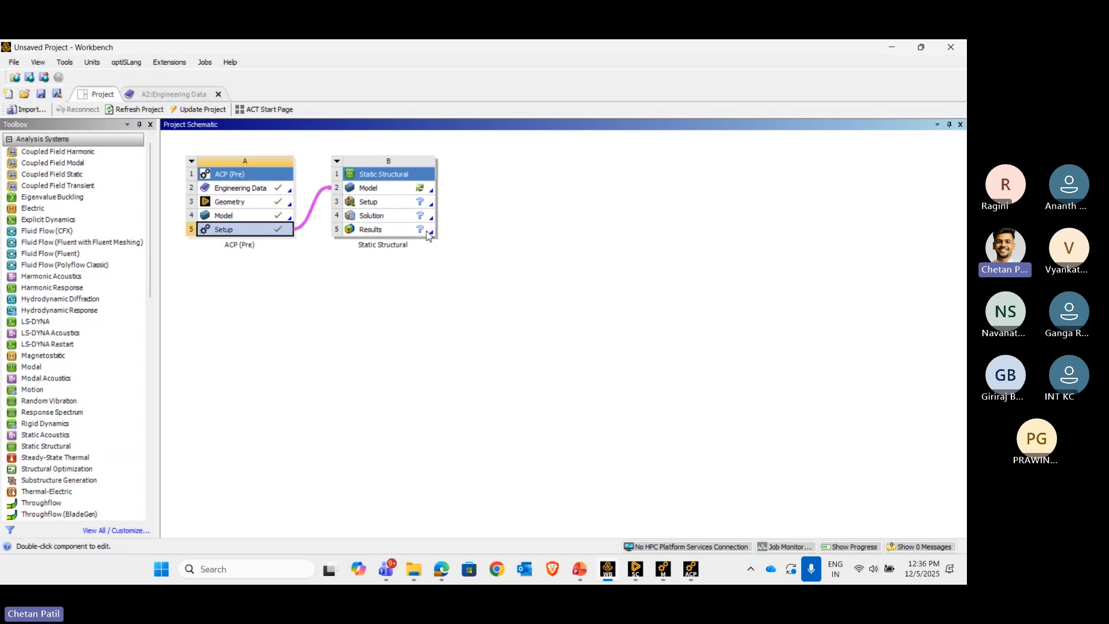
- Refresh the Static Structural system's Model cell and open it in Mechanical
right_click(392, 192)
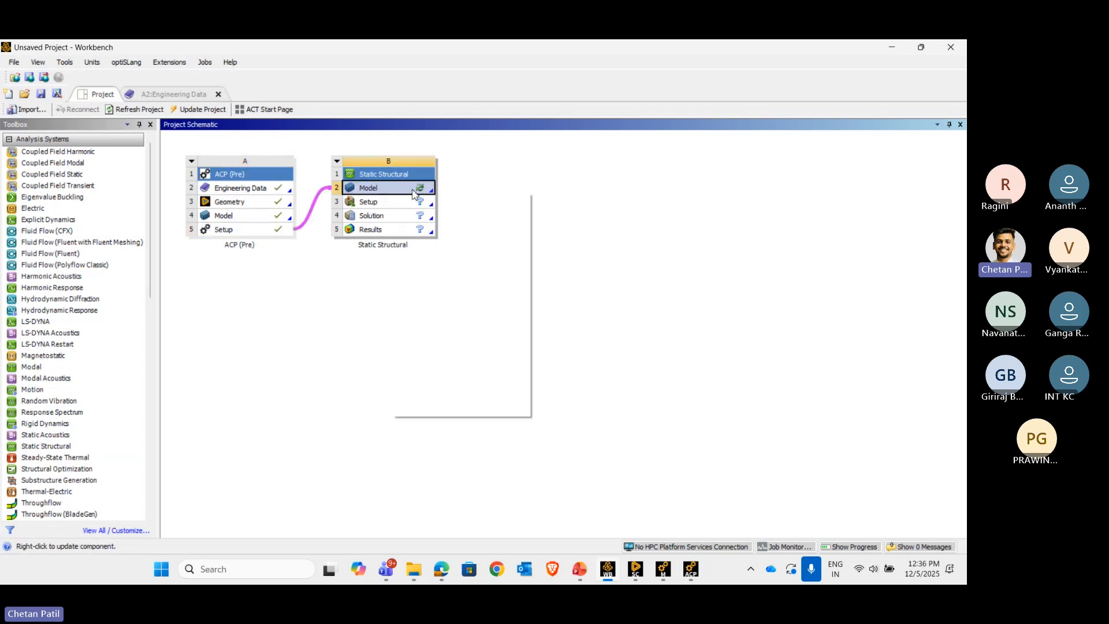
left_click(449, 309)
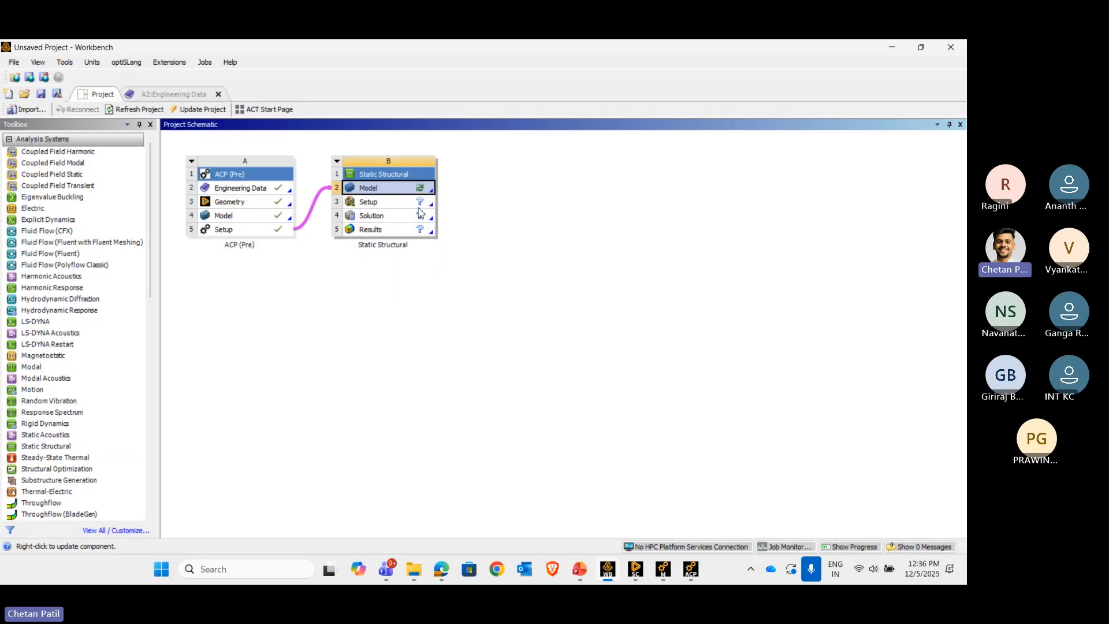
double_click(403, 196)
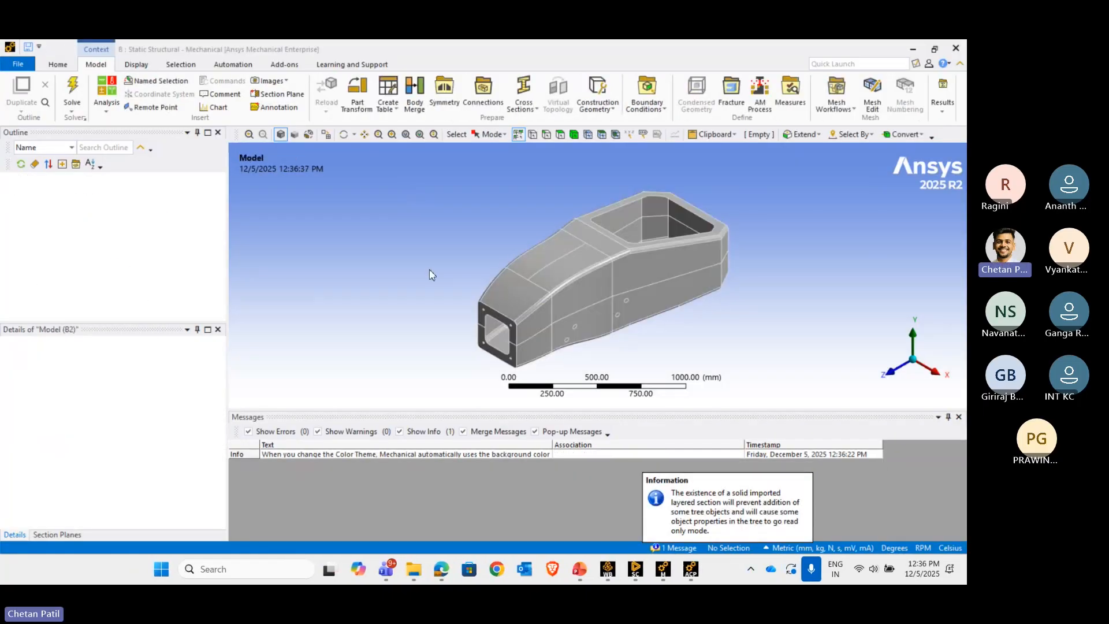
- Display the imported mesh and examine its elements closely around the cockpit opening and its rim
left_click(60, 237)
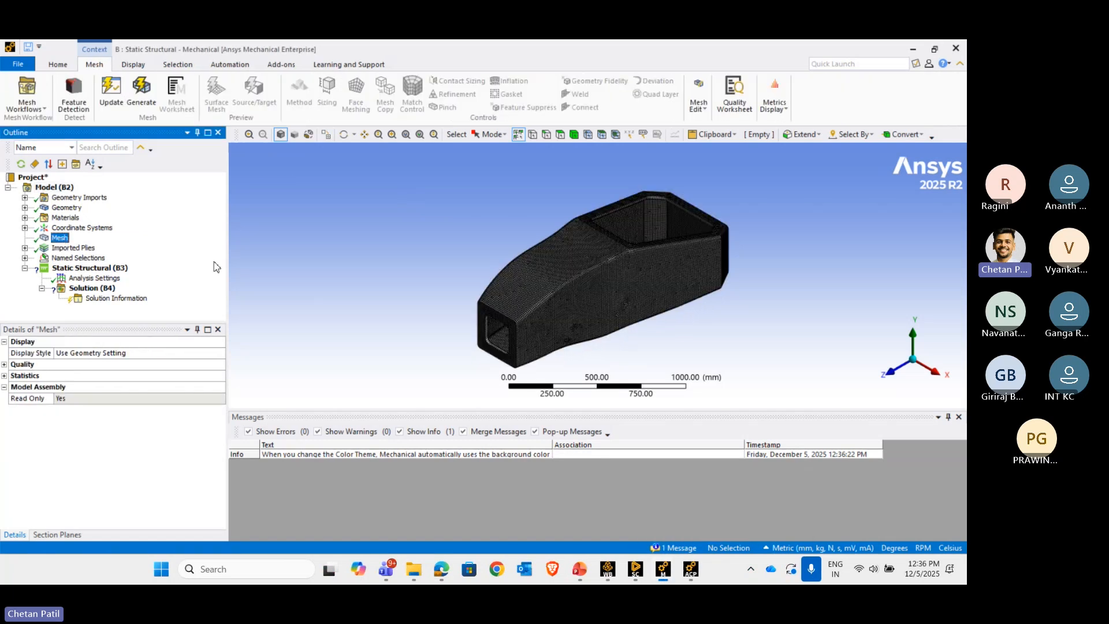
scroll(600, 296, "up", 4)
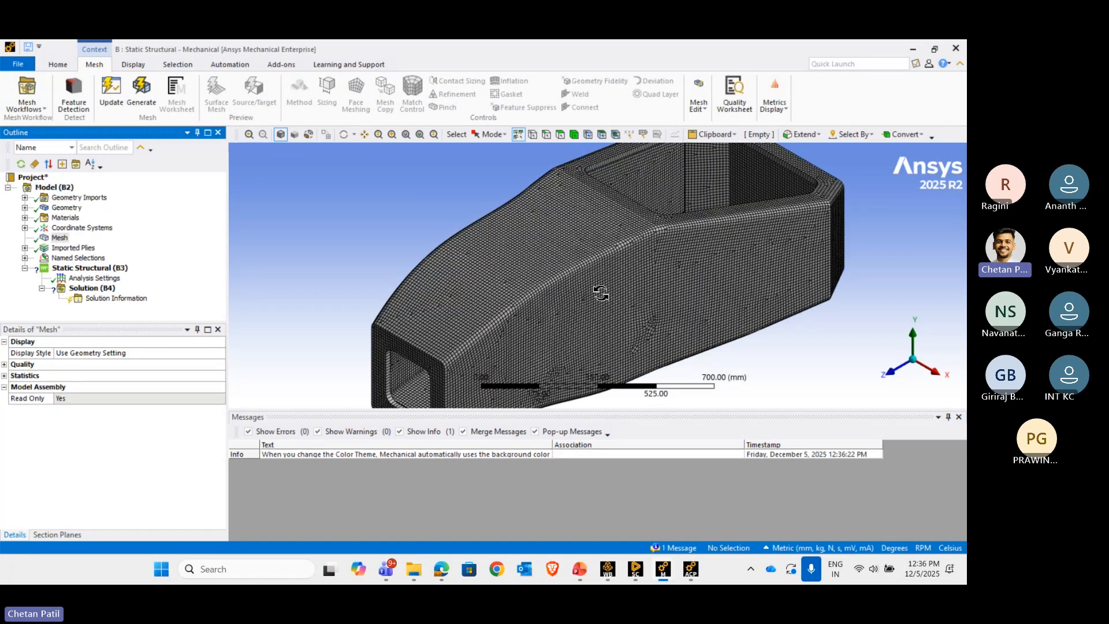
scroll(590, 285, "up", 4)
left_click_drag(585, 278, 579, 228)
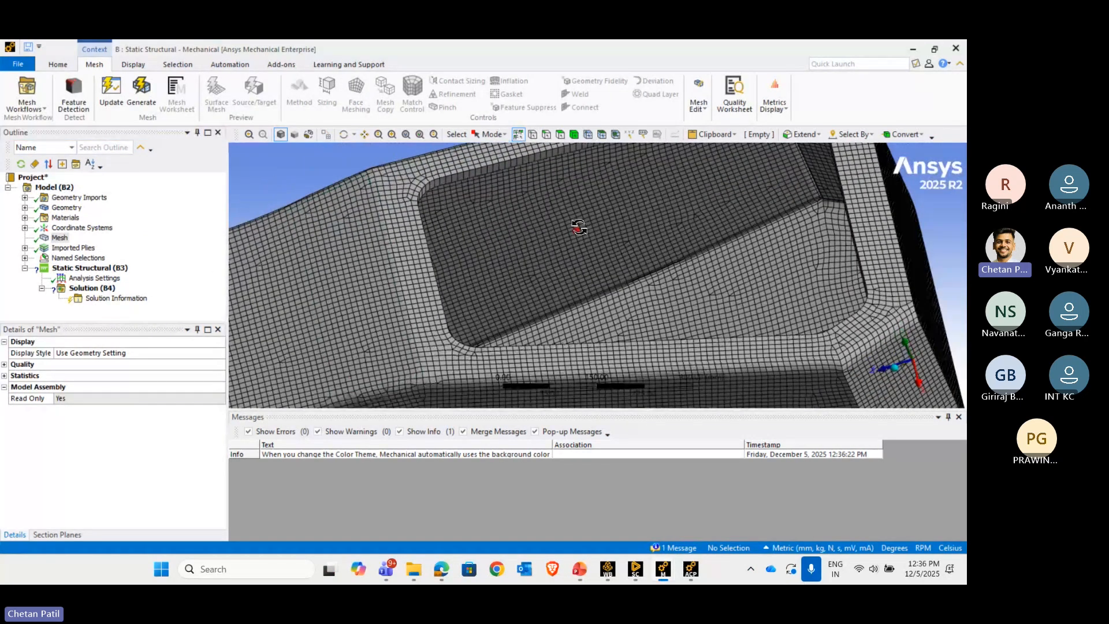
middle_click_drag(579, 228, 441, 367)
scroll(653, 222, "down", 5)
scroll(547, 258, "up", 4)
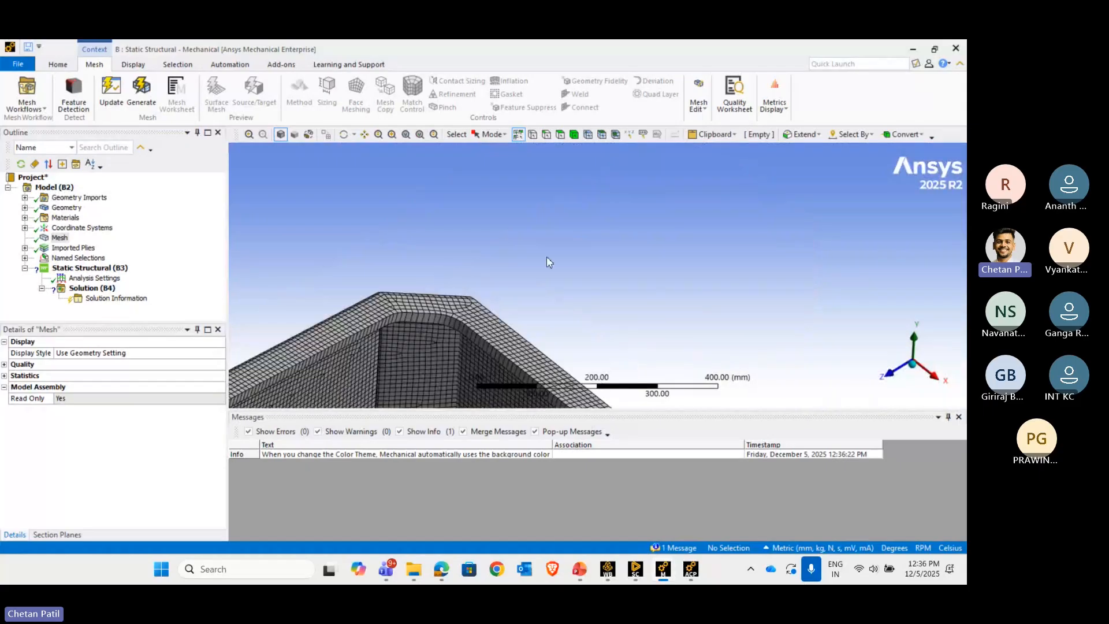
scroll(546, 258, "up", 1)
mouse_move(459, 302)
middle_mouse_down()
mouse_move(473, 276)
mouse_move(441, 280)
mouse_move(792, 260)
middle_mouse_up()
scroll(417, 298, "up", 4)
scroll(473, 344, "up", 4)
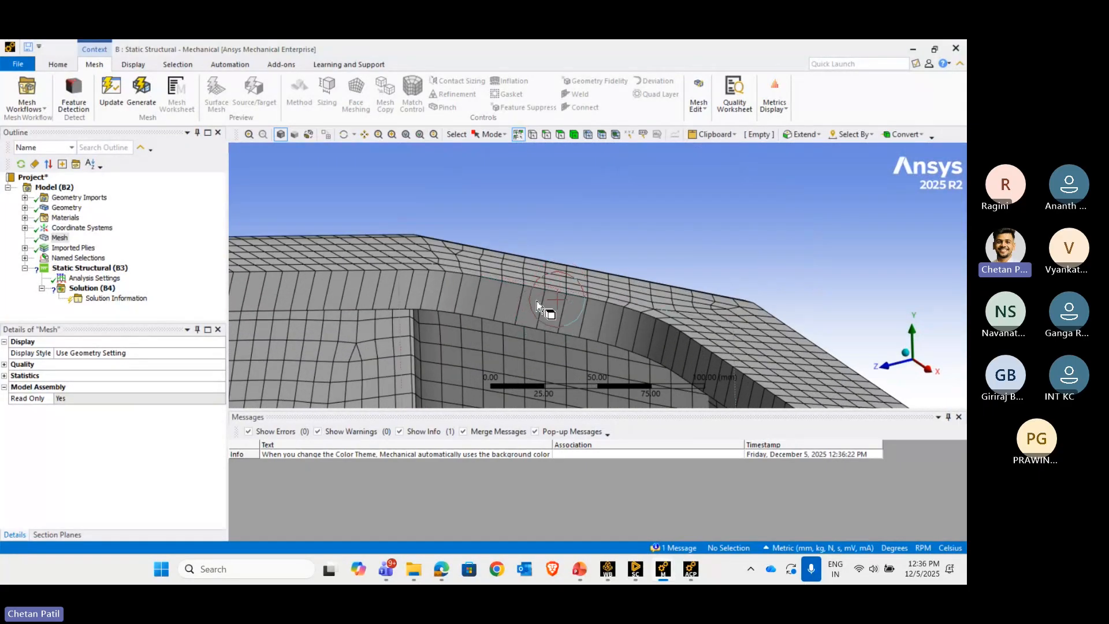
- Check the thickness definition in the details of the Fsae_Chassis\Surface shell body
left_click(25, 208)
left_click(99, 218)
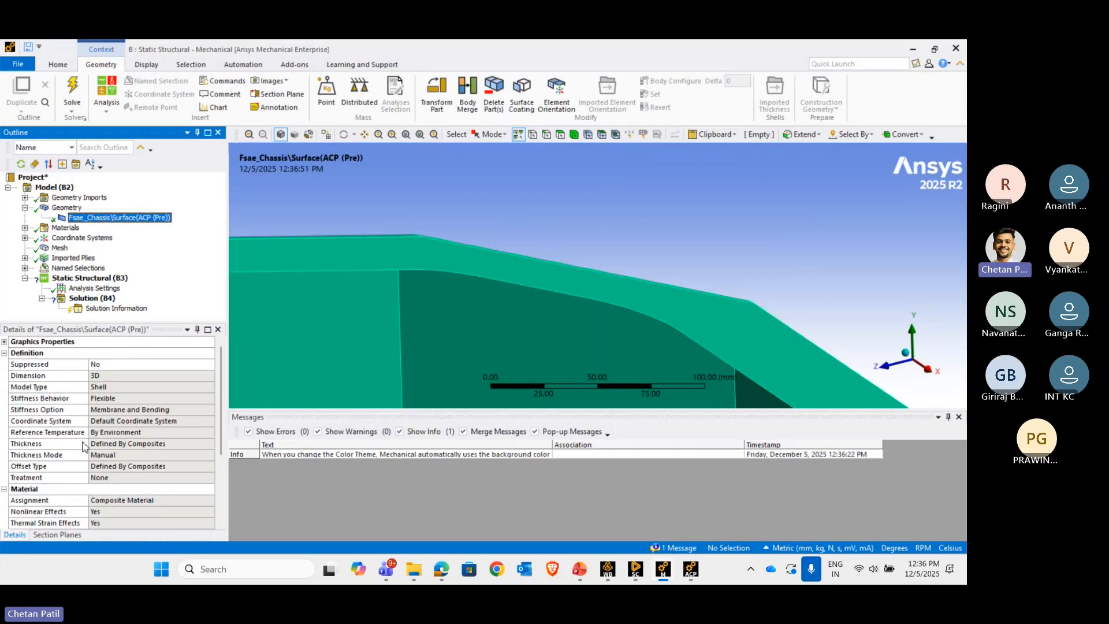
left_click(145, 446)
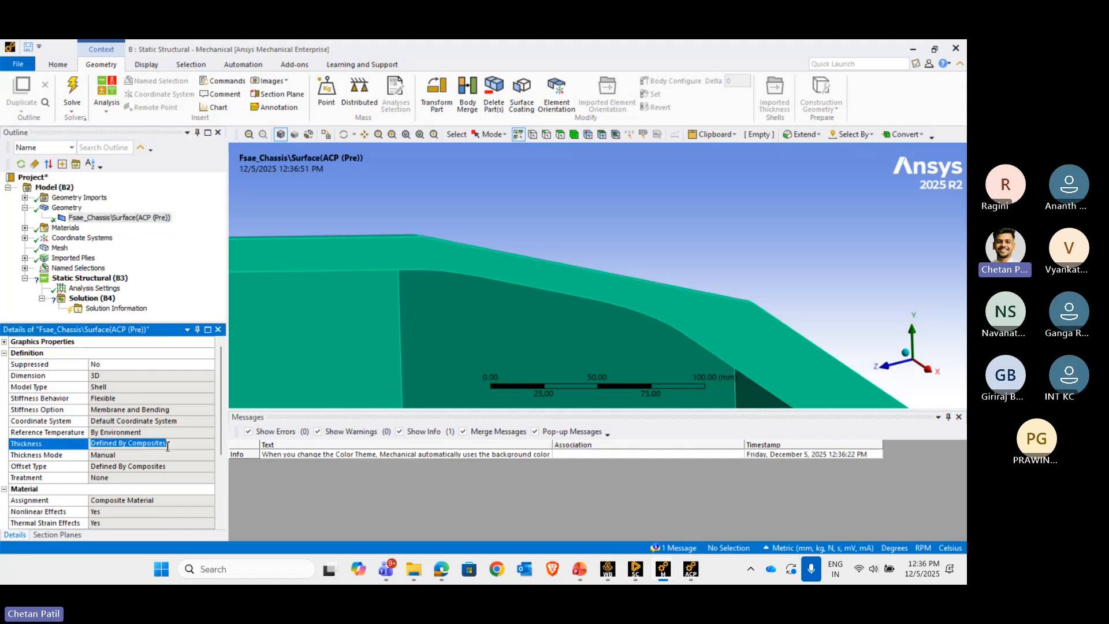
- Expand the imported plies down to ModelingPly.1 of the Top group and inspect the P1L1 ply's properties and coverage on the chassis
left_click(25, 207)
left_click(73, 248)
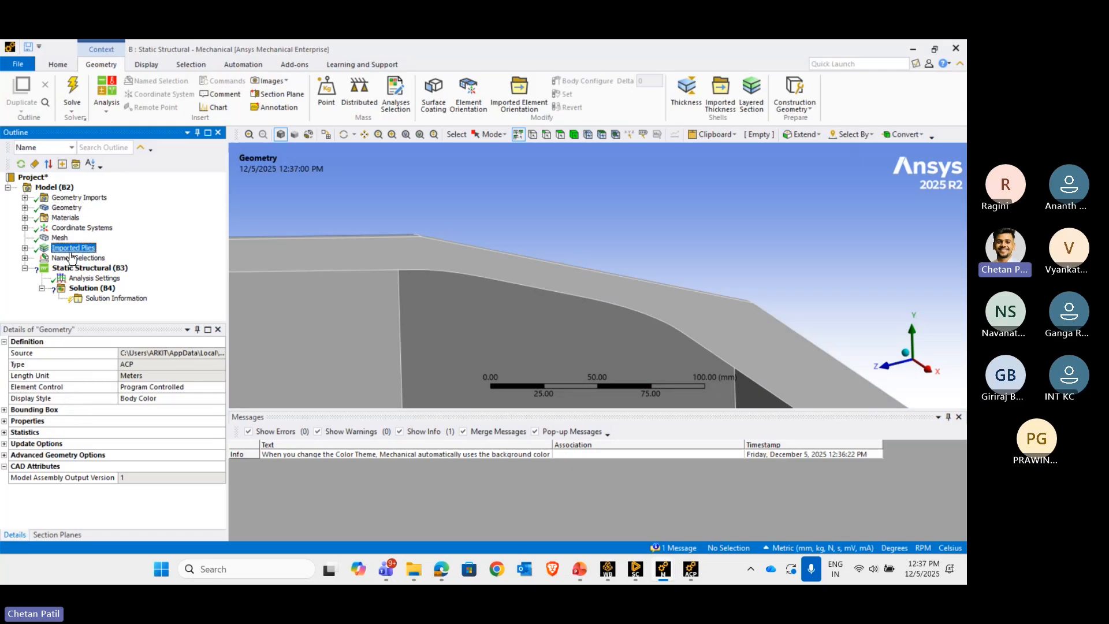
left_click(25, 247)
left_click(42, 258)
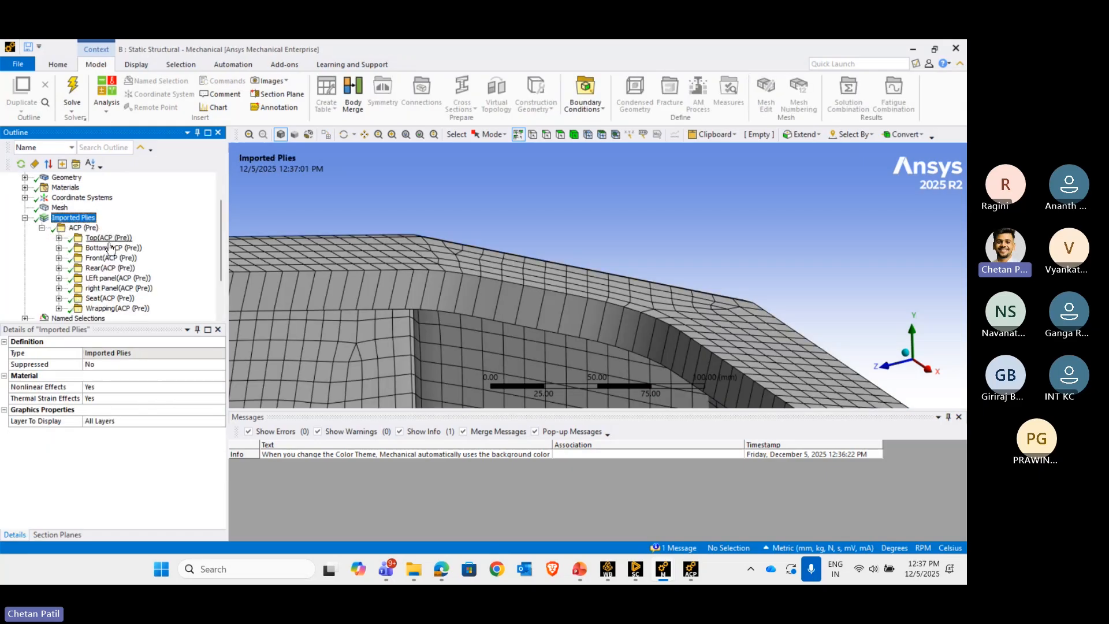
left_click(58, 237)
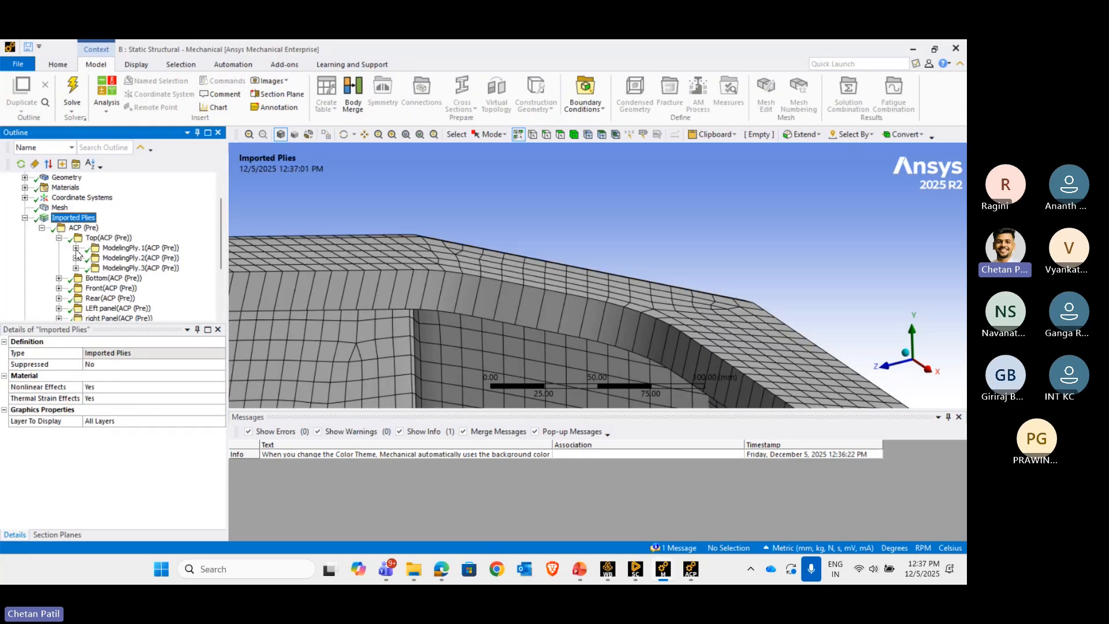
left_click(76, 248)
left_click(92, 257)
left_click(155, 268)
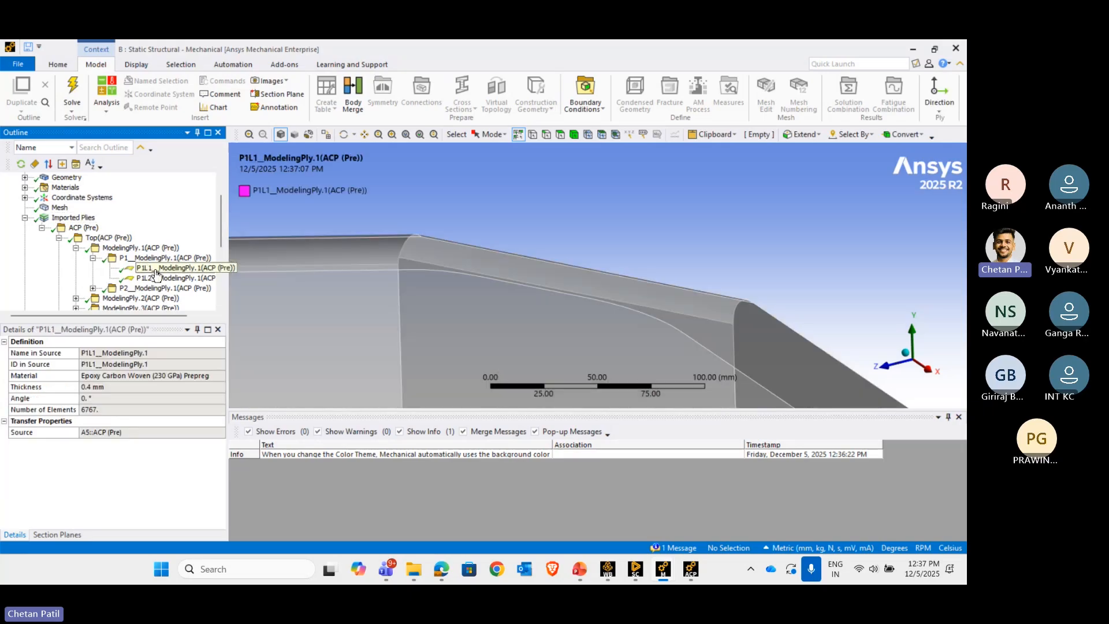
scroll(428, 276, "down", 12)
middle_click_drag(428, 276, 451, 264, "ctrl")
scroll(451, 264, "up", 3)
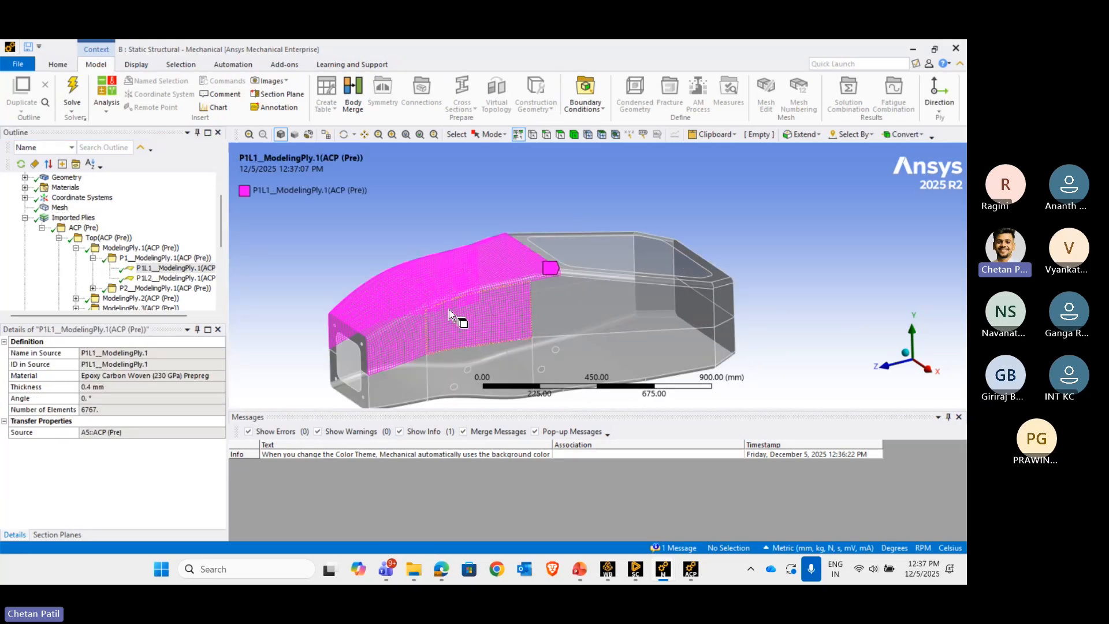
- Collapse the imported plies and display the Static Structural environment of the chassis
left_click(93, 258)
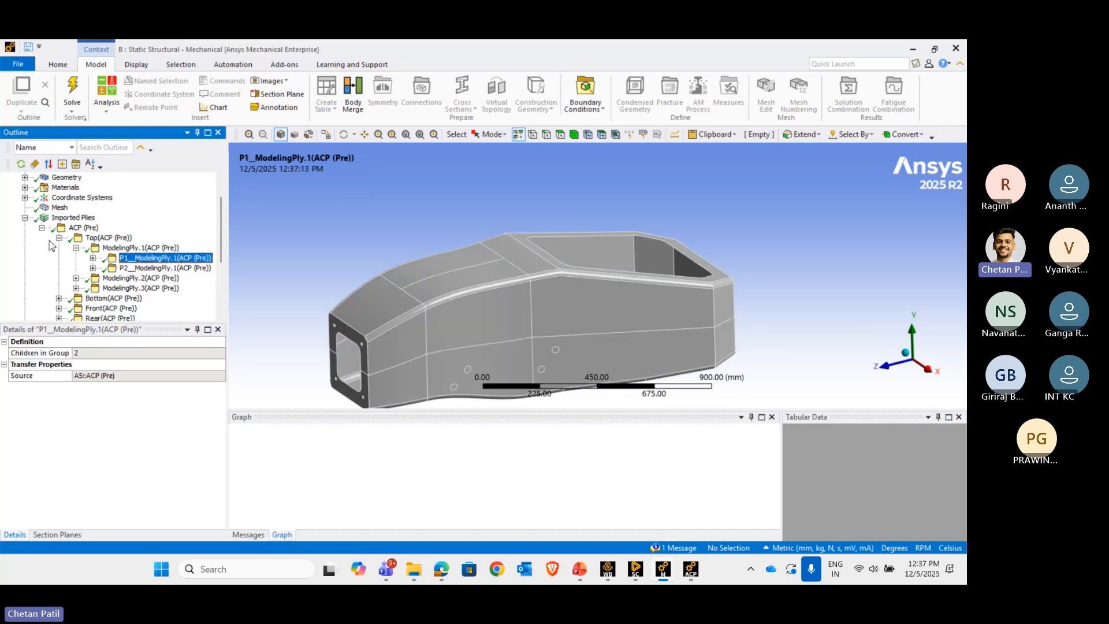
left_click(25, 217)
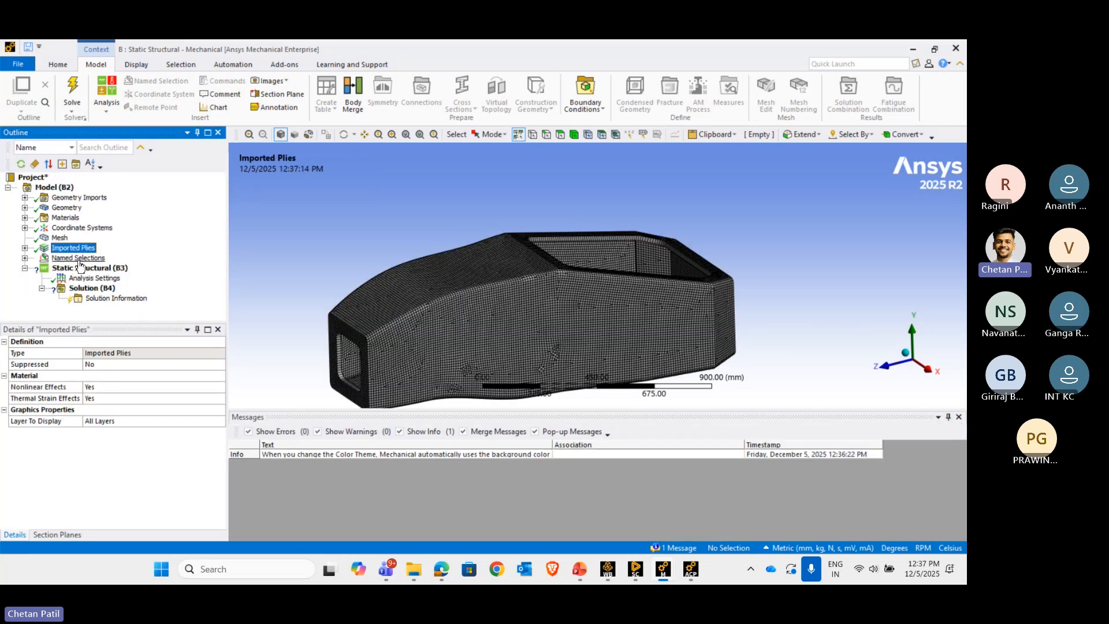
left_click(99, 271)
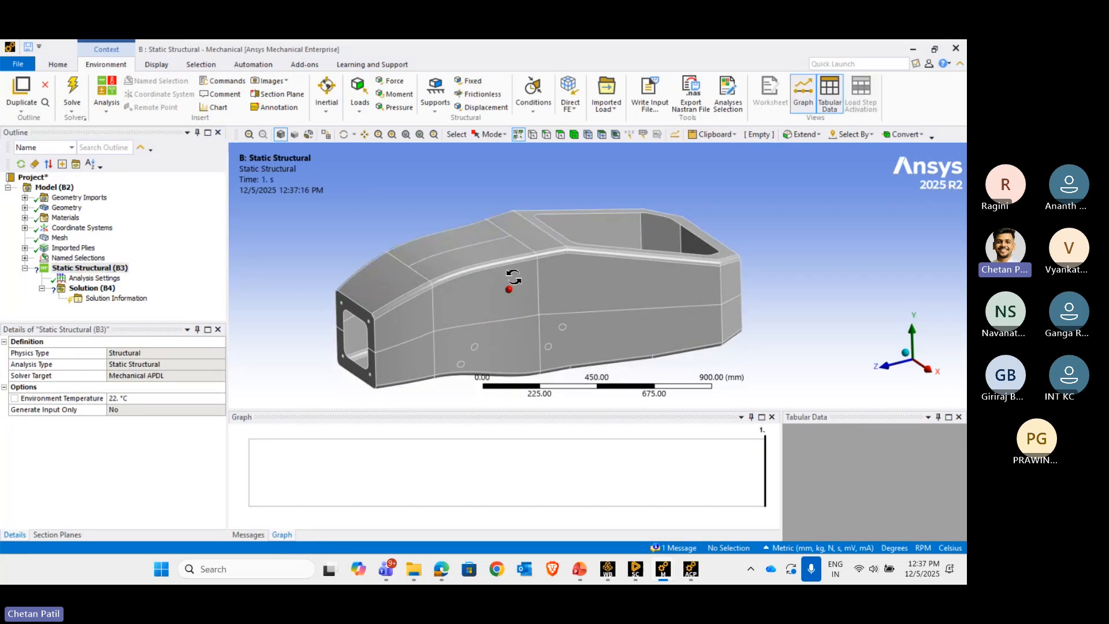
middle_click_drag(508, 281, 595, 258)
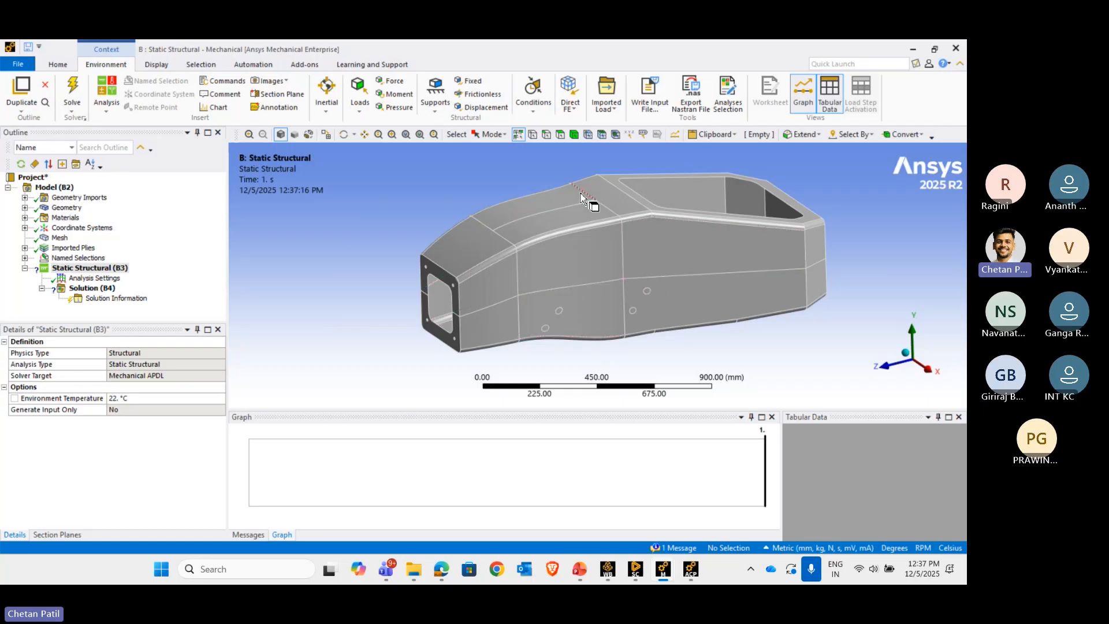
- Add a Fixed Support to the Static Structural analysis, scoped to the two flat faces at the chassis's rear end
right_click(106, 269)
mouse_move(162, 276)
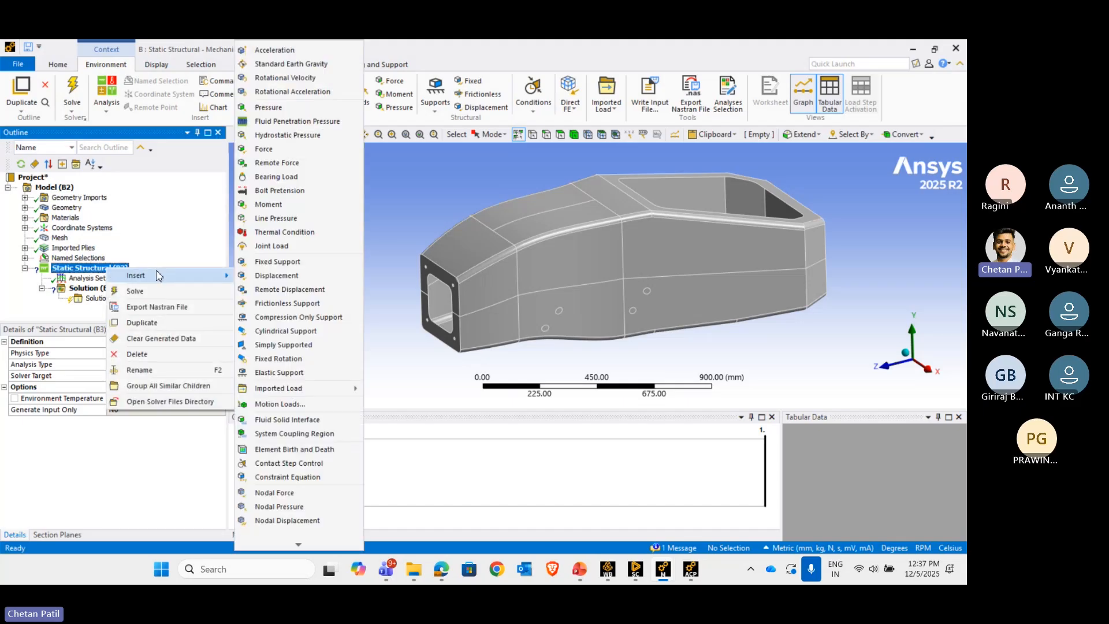
left_click(277, 262)
middle_click_drag(565, 293, 355, 254)
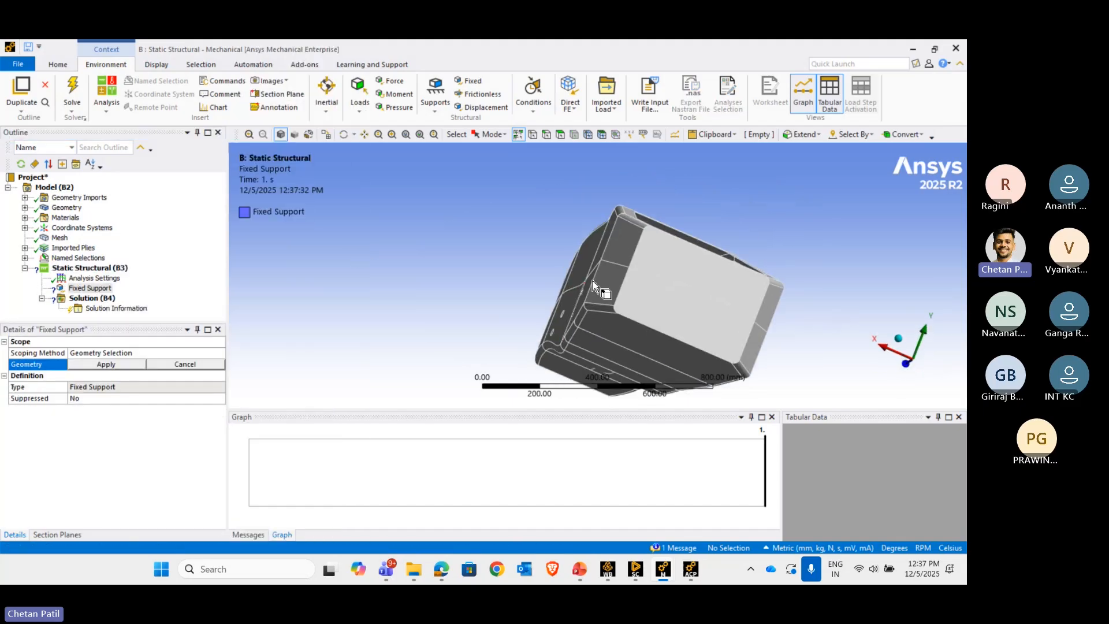
left_click(670, 273)
left_click(680, 326, "ctrl")
left_click(106, 364)
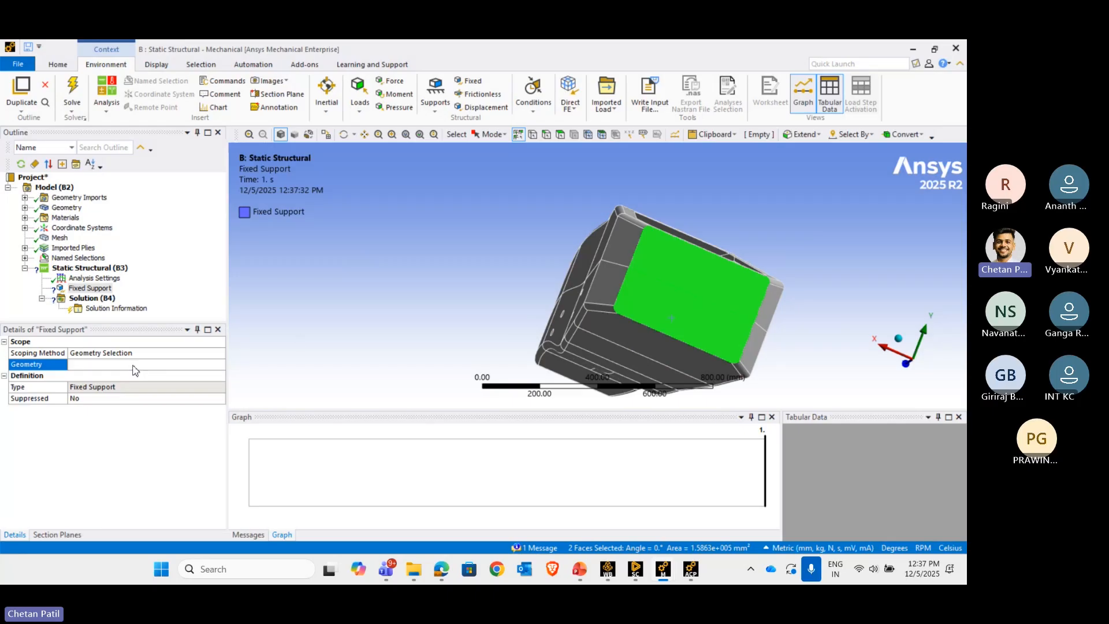
- Add a Remote Force scoped to the four small circular mounting faces on the side of the chassis
middle_click_drag(497, 289, 670, 233)
right_click(95, 269)
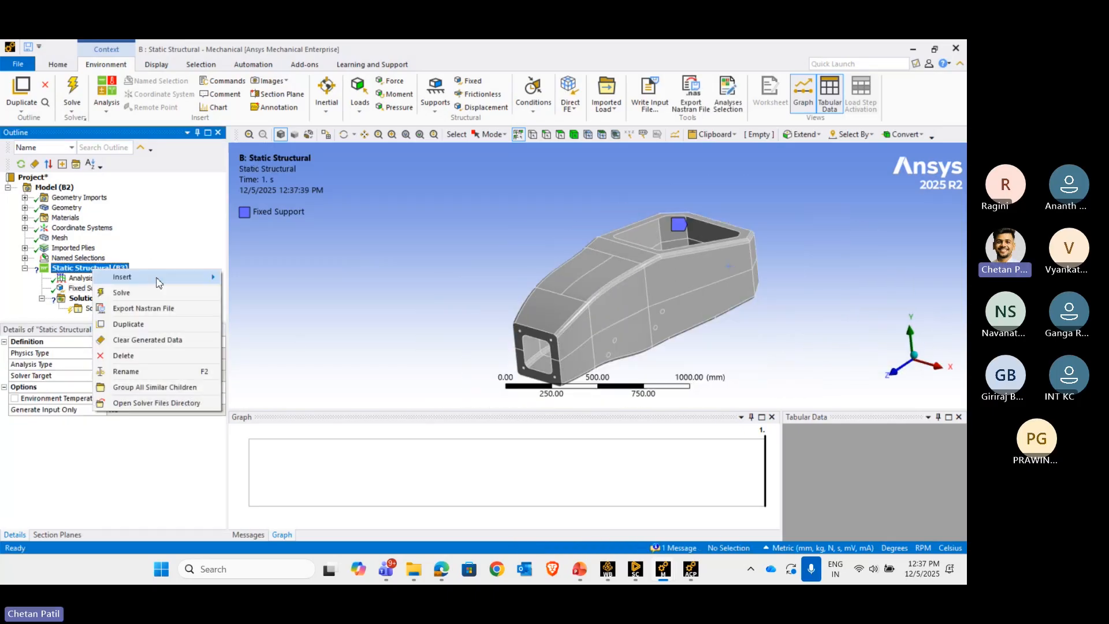
mouse_move(157, 282)
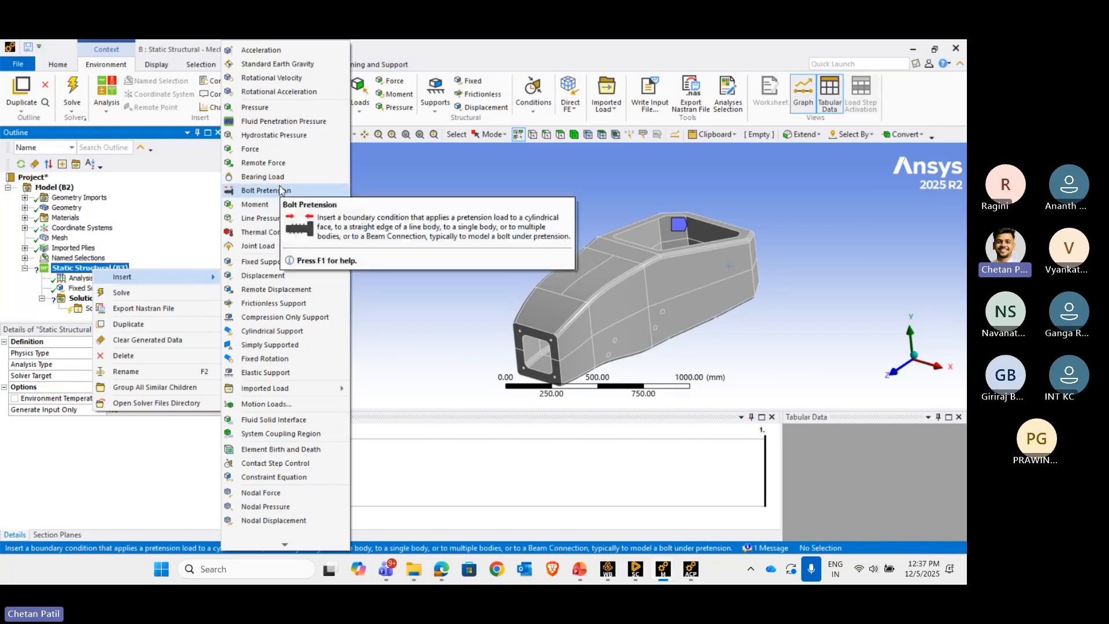
left_click(263, 162)
middle_click_drag(502, 268, 450, 178, "ctrl")
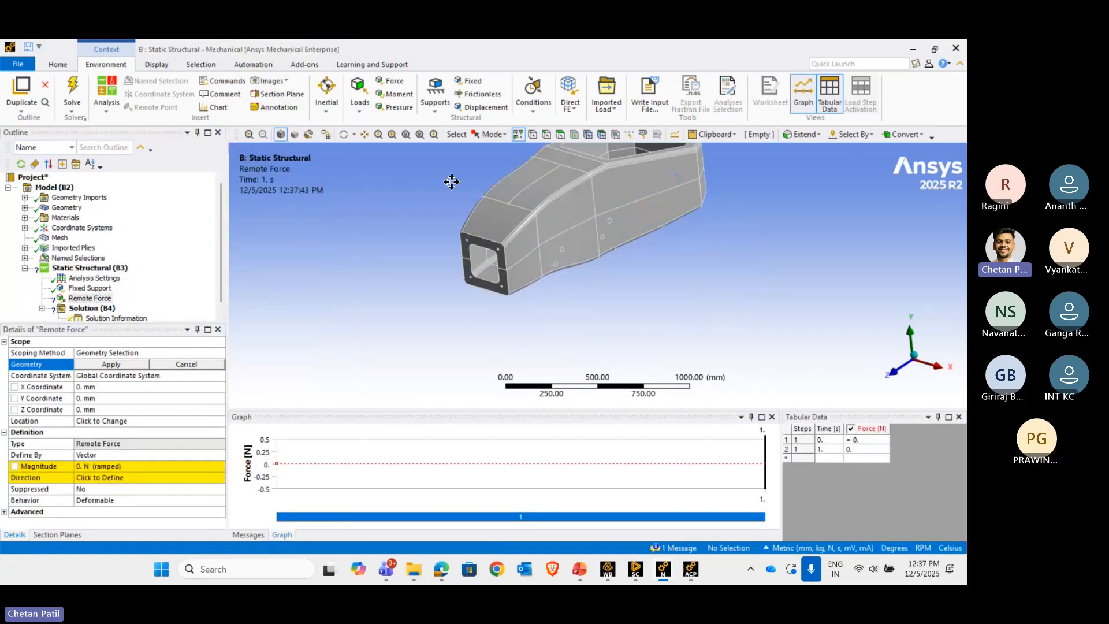
scroll(560, 289, "up", 5)
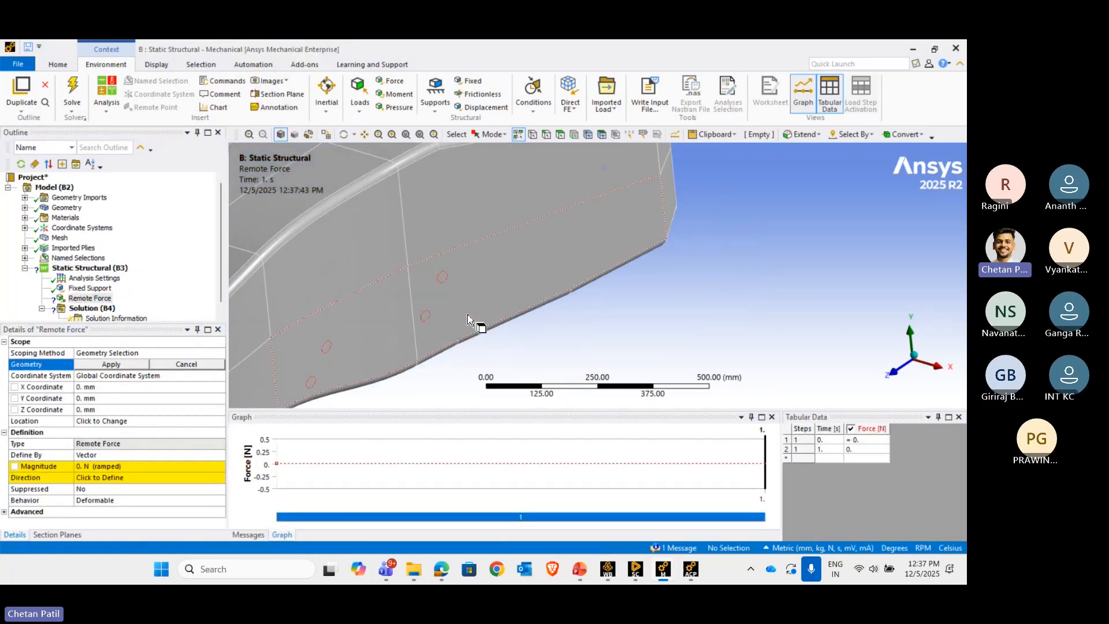
left_click(585, 232)
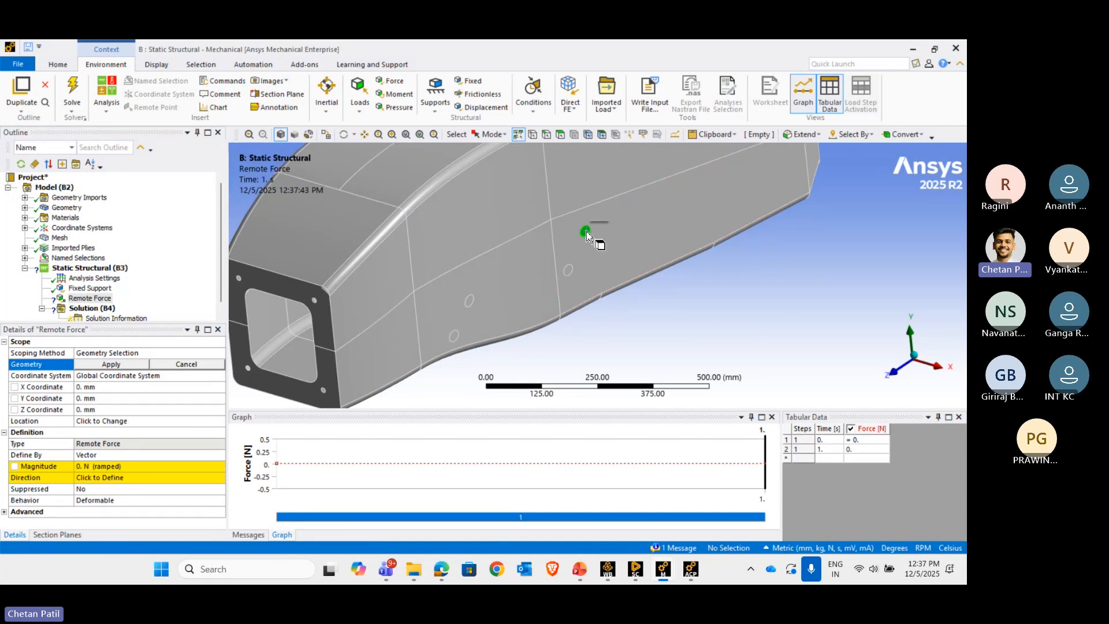
left_click(568, 270, "ctrl")
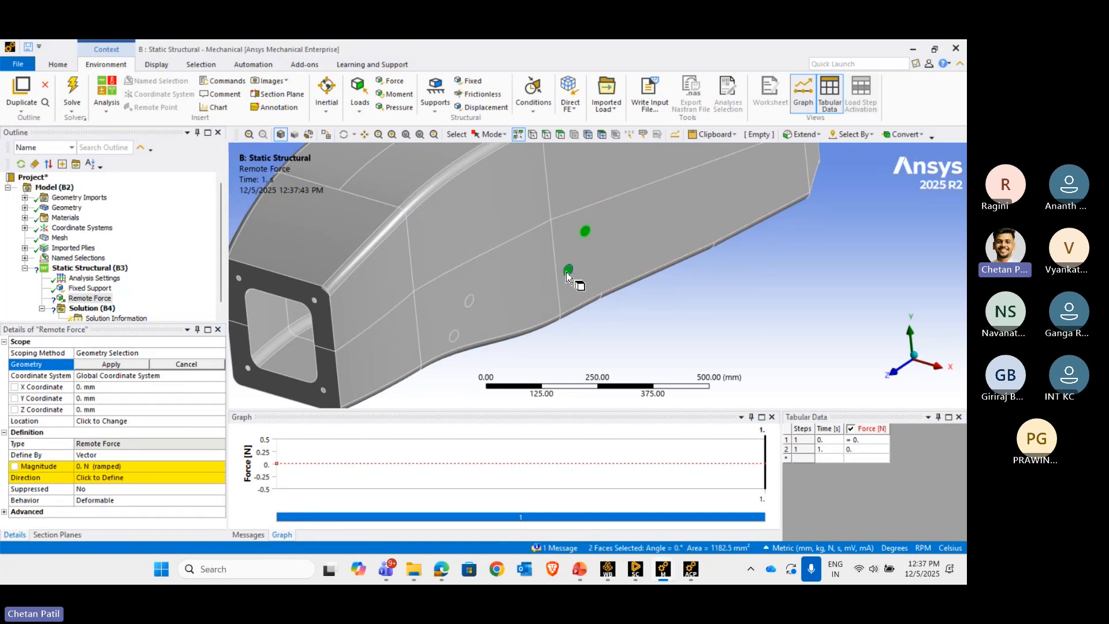
left_click(471, 302, "ctrl")
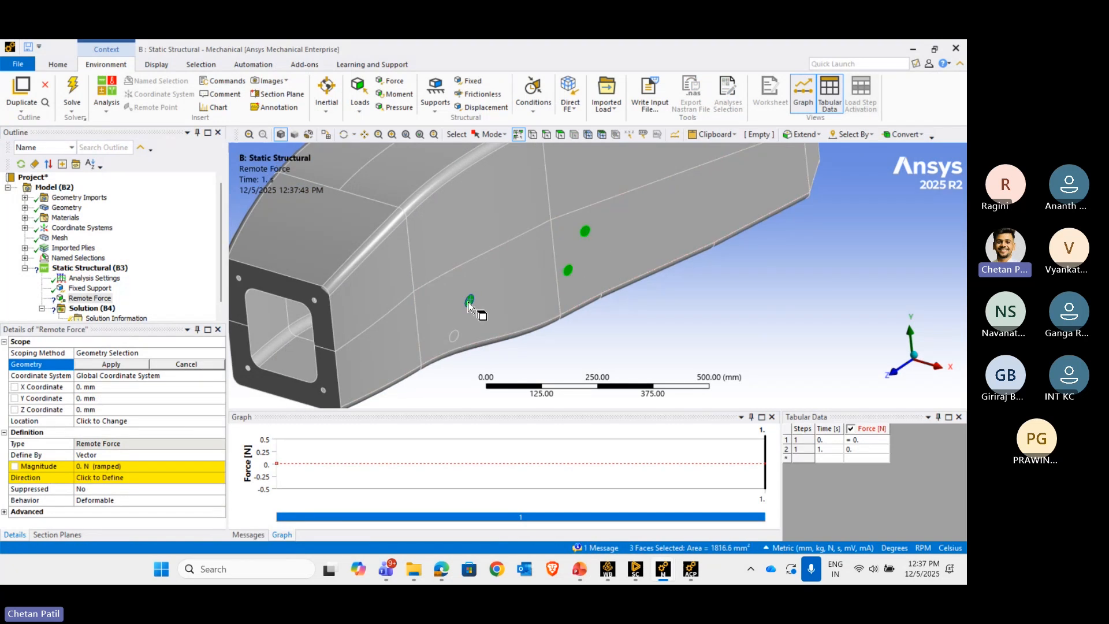
left_click(456, 337, "ctrl")
left_click(112, 365)
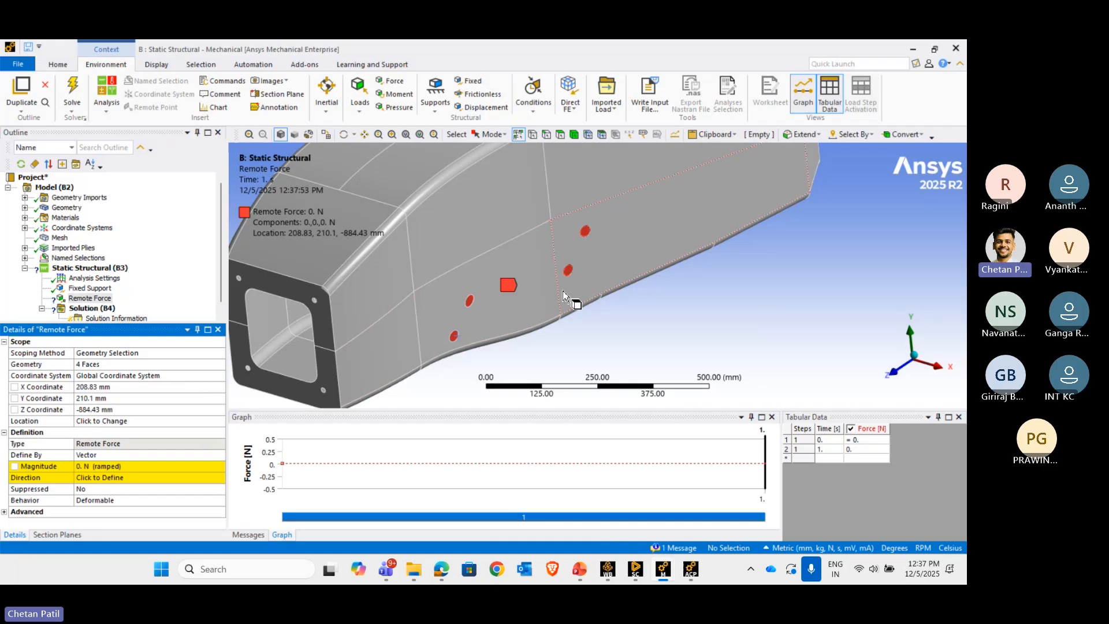
- Set the Remote Force's coordinate system to Cartesian2(ACP (Pre))
left_click(148, 380)
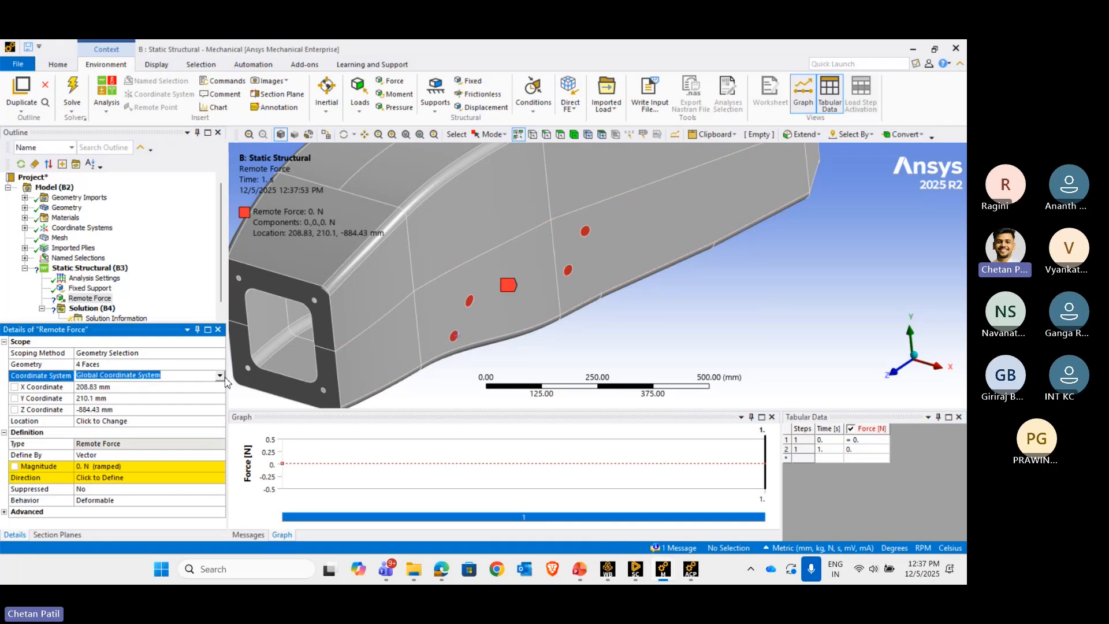
left_click(223, 377)
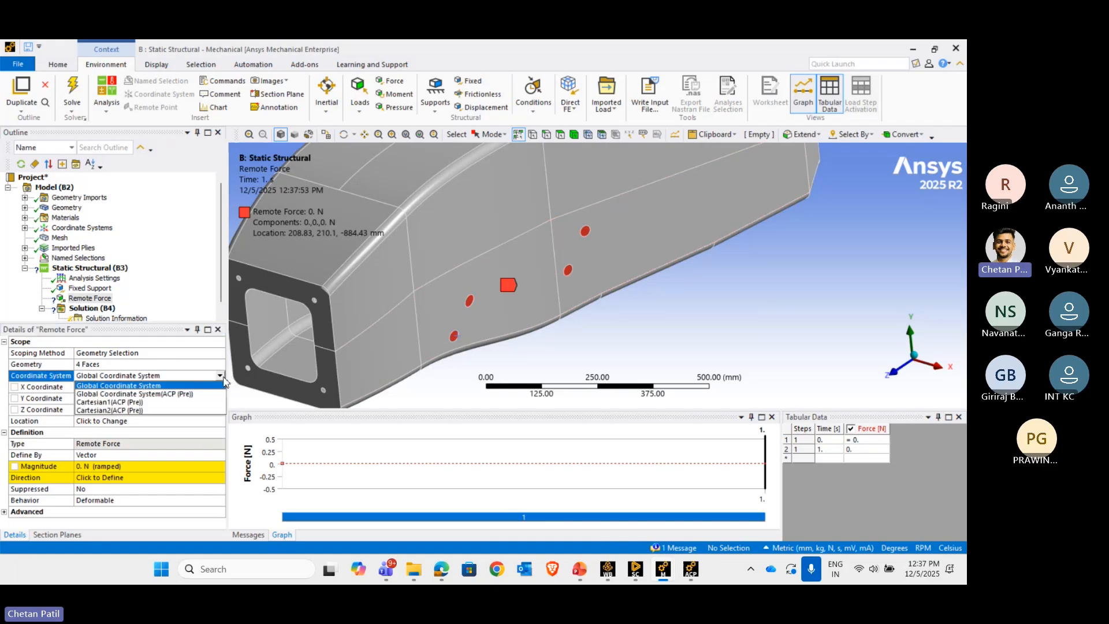
left_click(141, 410)
scroll(597, 274, "down", 2)
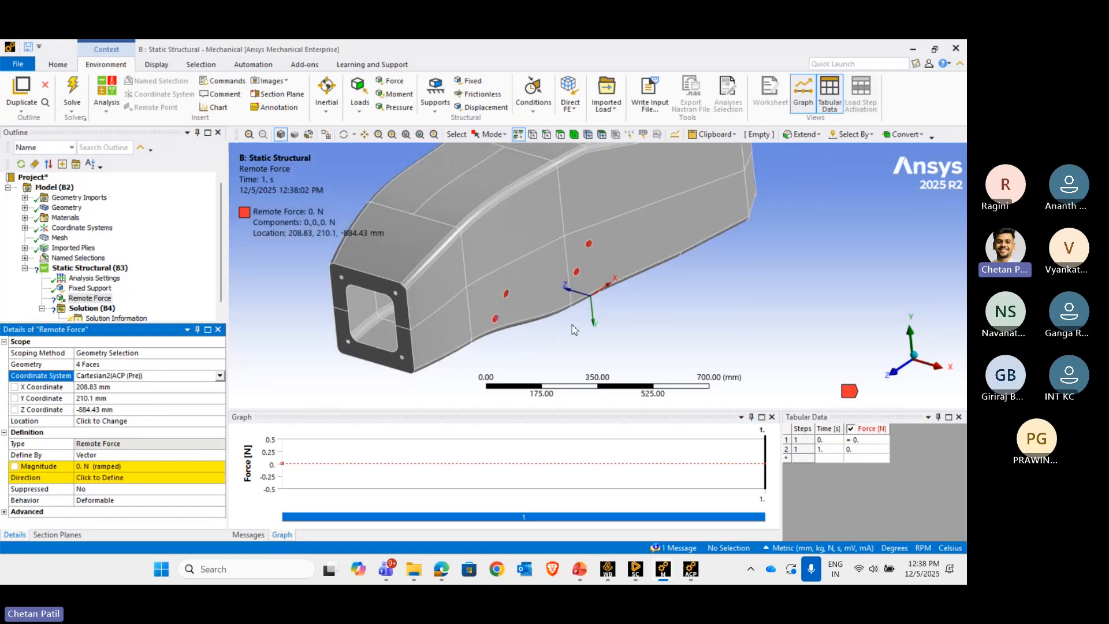
- Set the Remote Force's X, Y and Z coordinates to 0 mm and check its location beside the mounting faces
left_click(115, 392)
type("0")
left_click(114, 398)
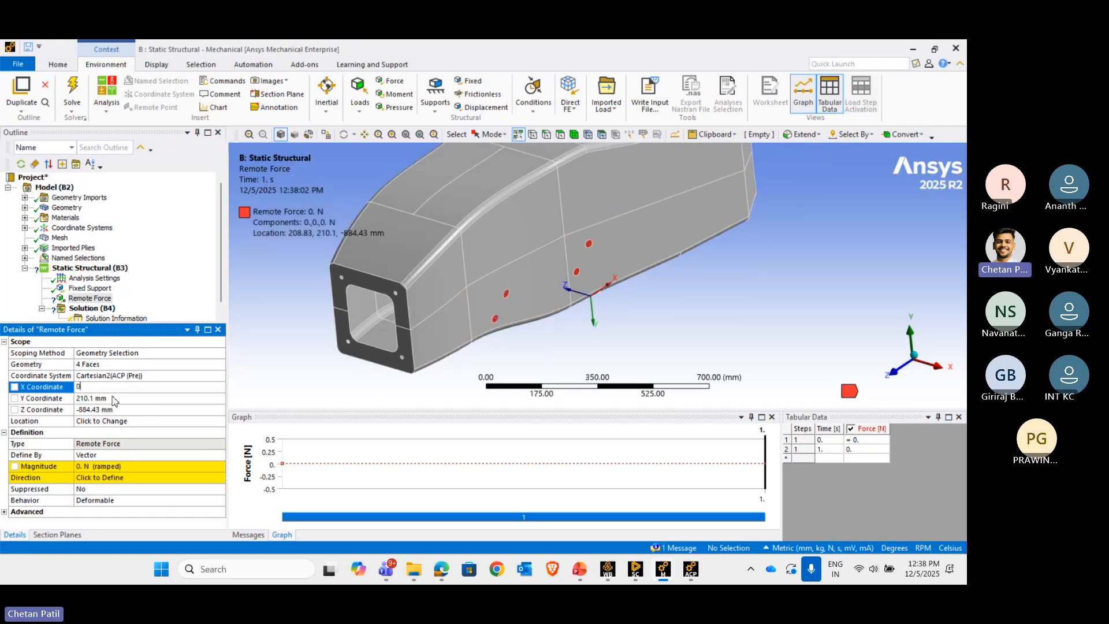
type("0")
left_click(114, 409)
type("0")
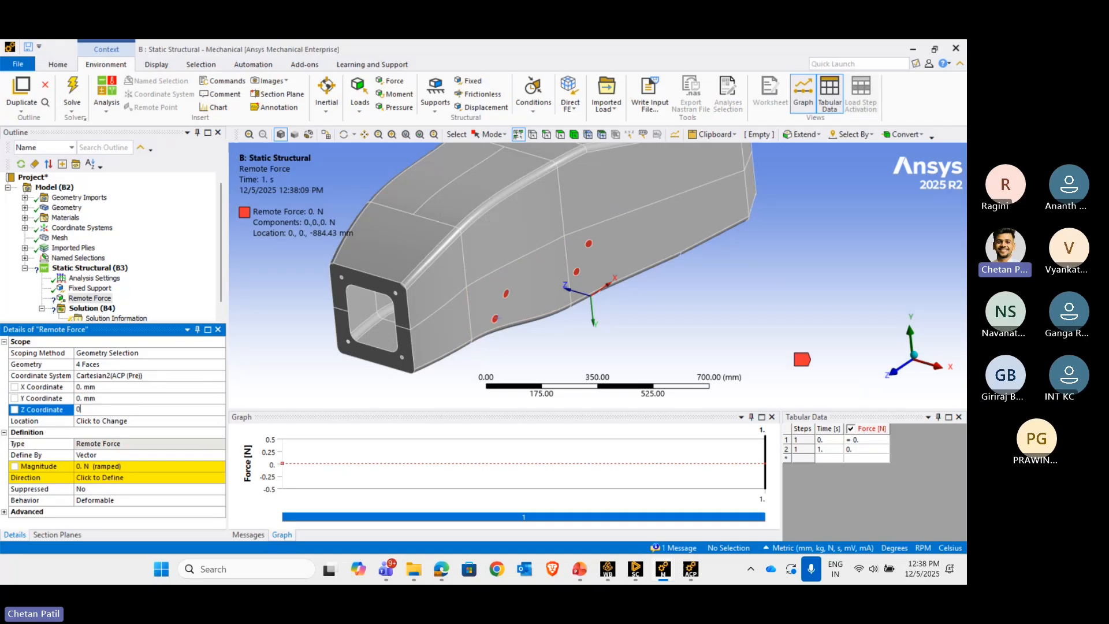
key("Return")
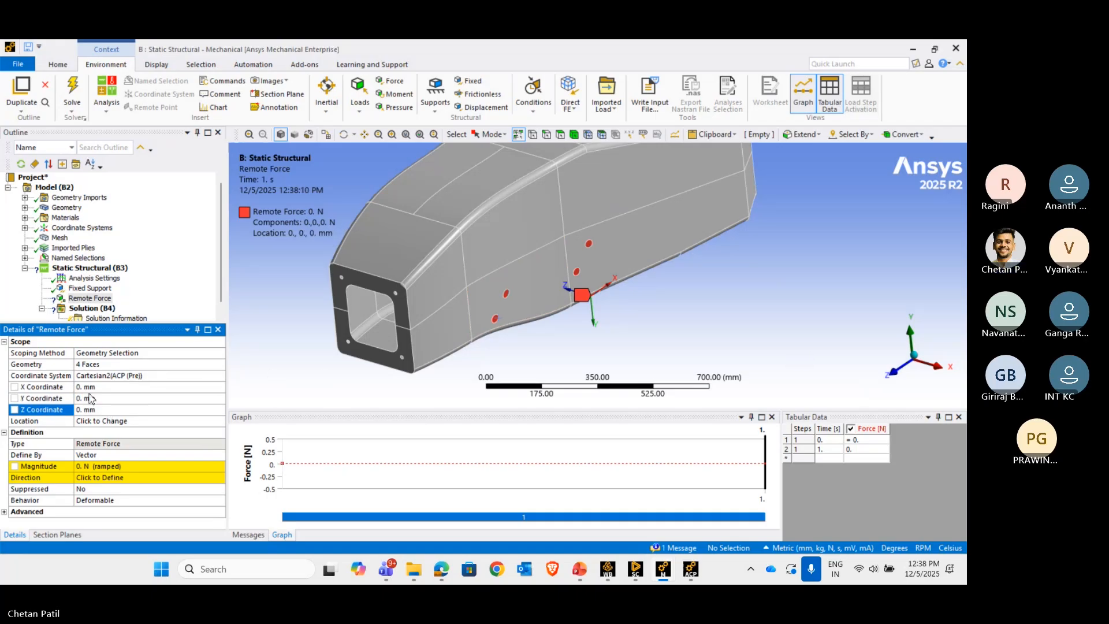
scroll(595, 329, "up", 3)
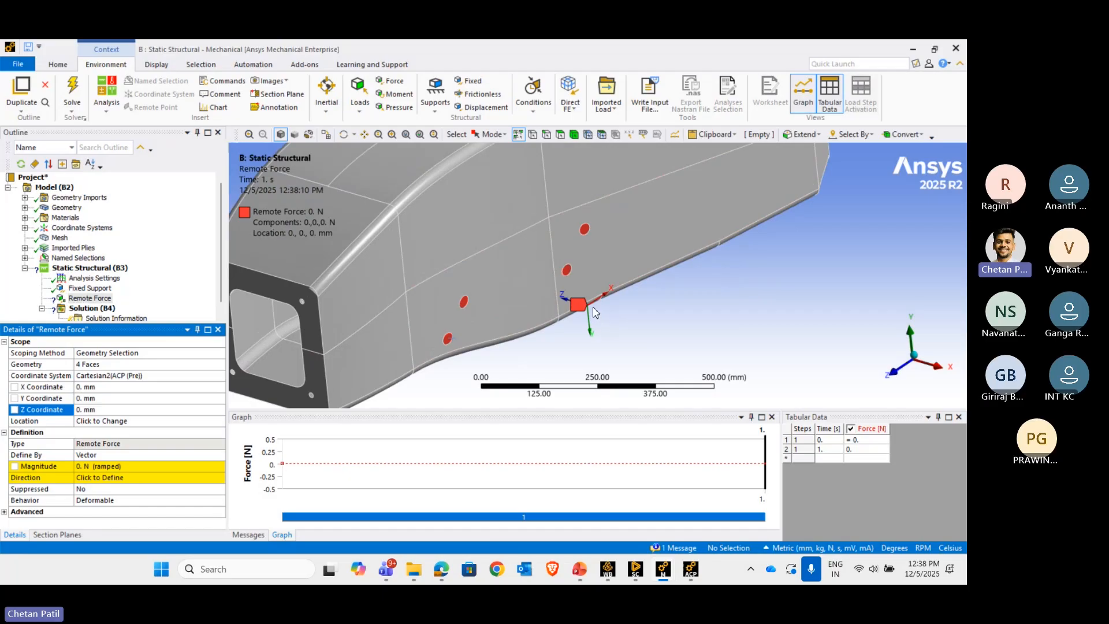
scroll(595, 312, "down", 3)
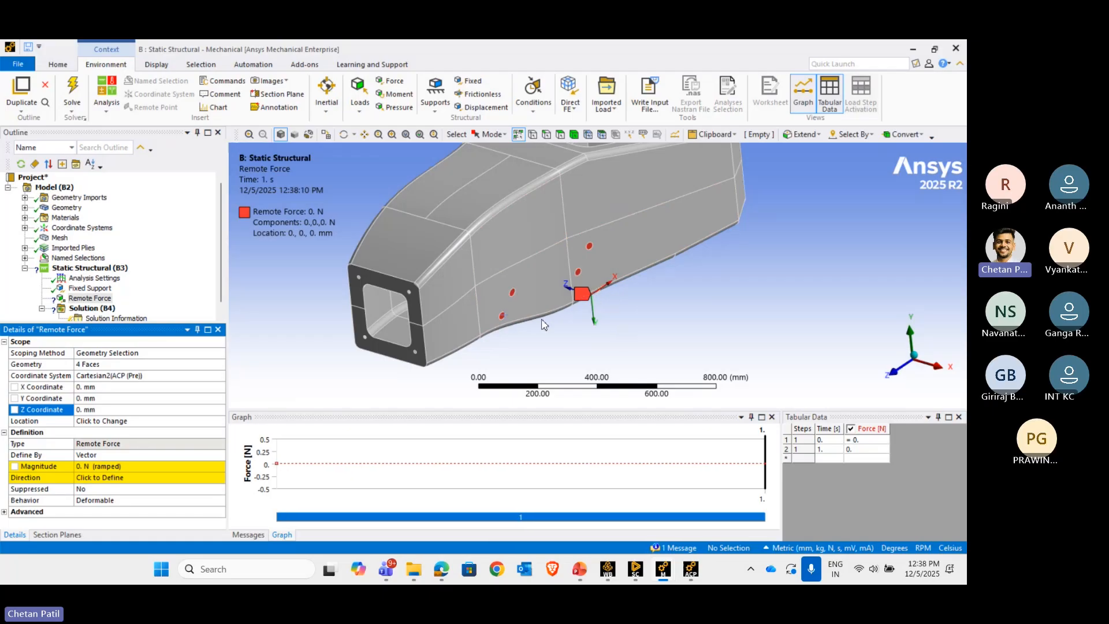
- Define the Remote Force by components, set its Y component to 6780 N and check its direction on the chassis
left_click(154, 455)
double_click(153, 457)
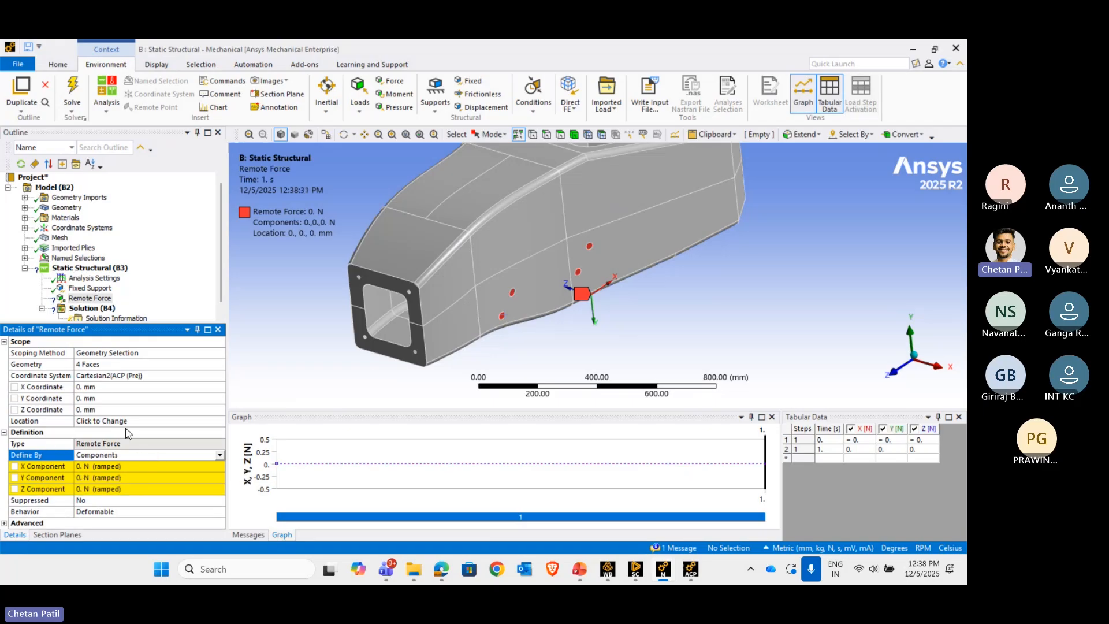
left_click(51, 478)
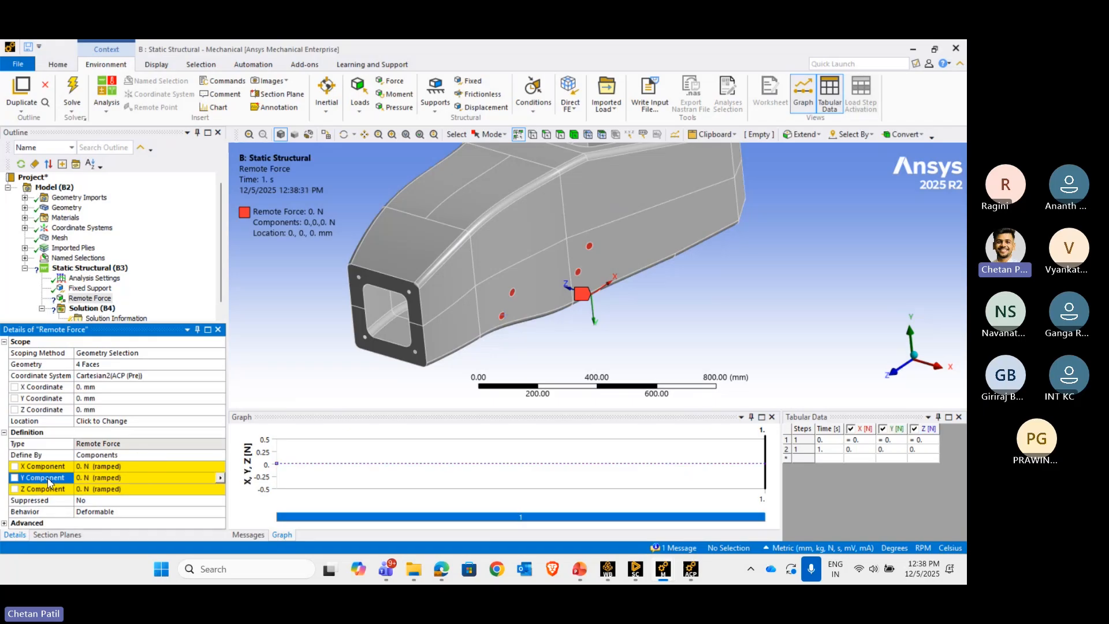
scroll(594, 317, "up", 3)
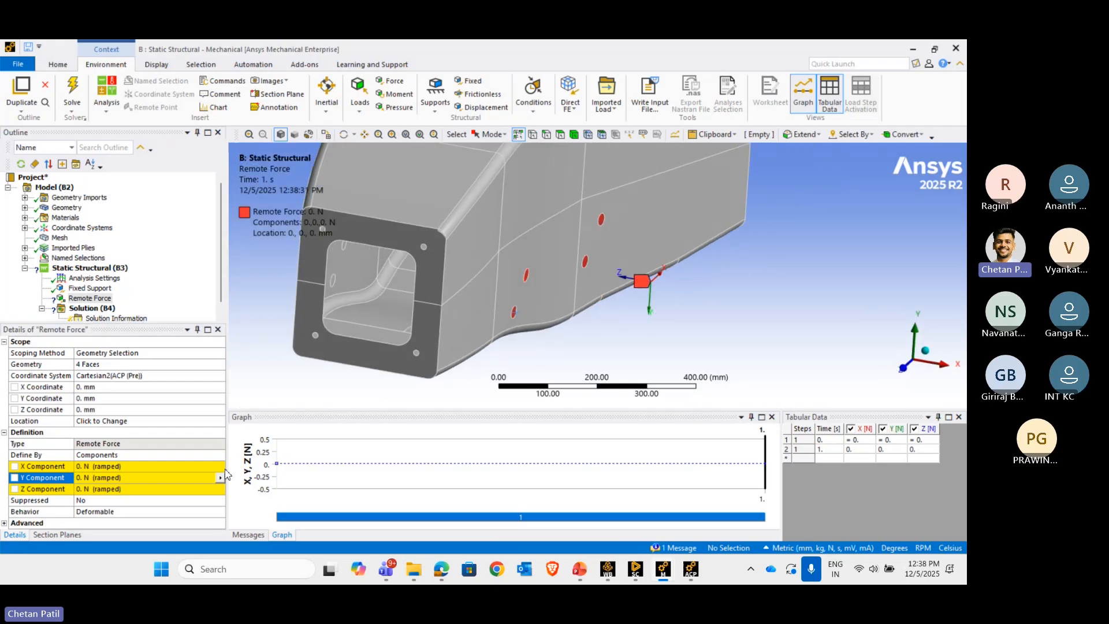
left_click(125, 482)
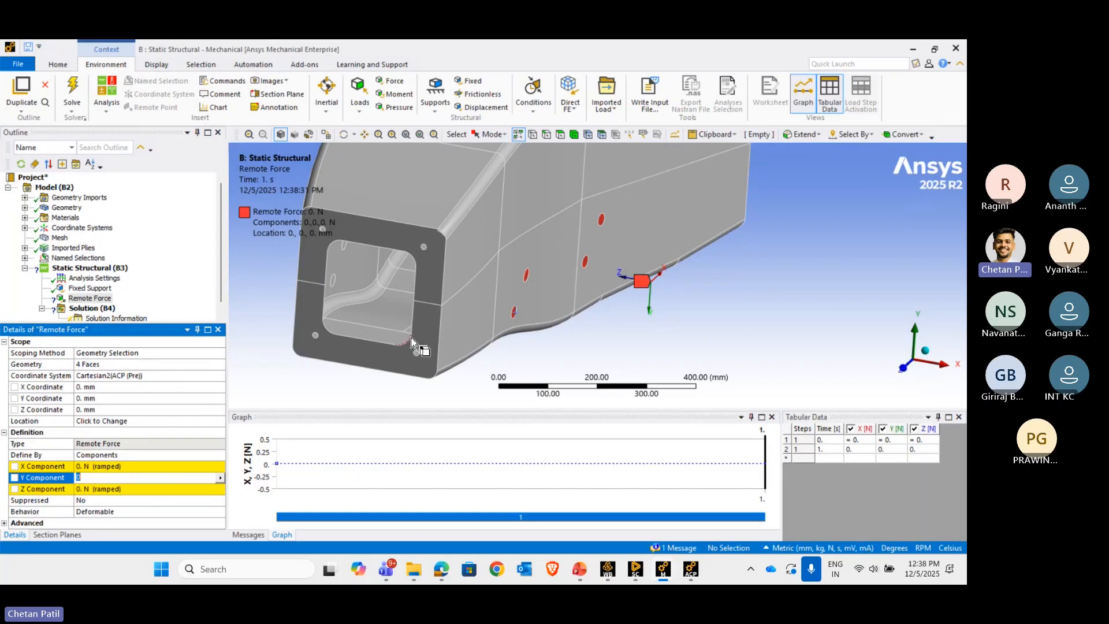
scroll(624, 287, "down", 2)
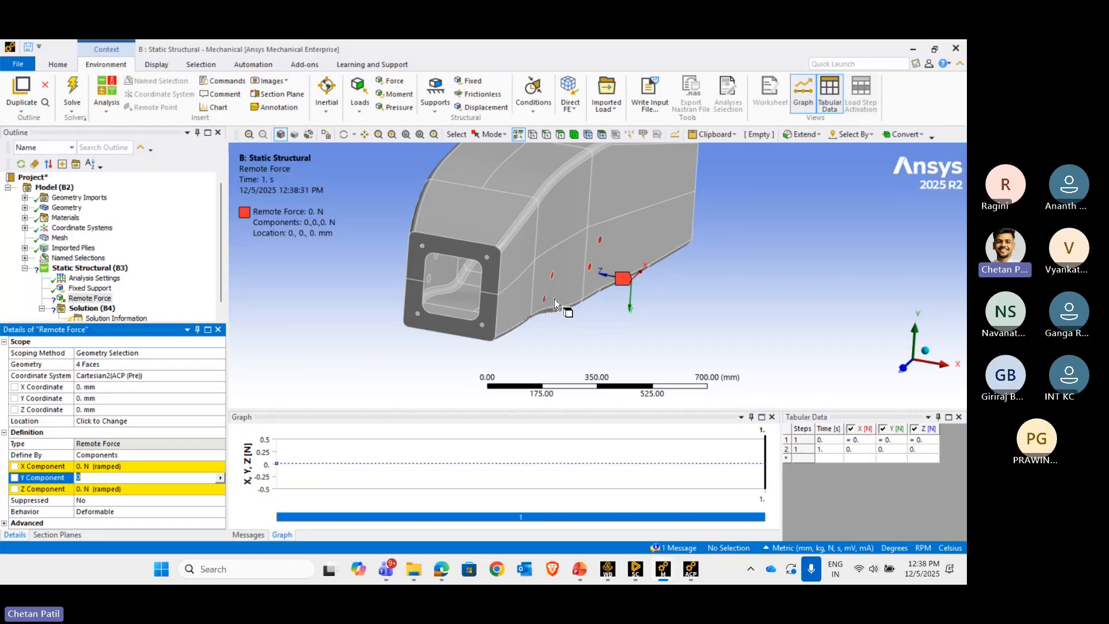
scroll(563, 295, "down", 2)
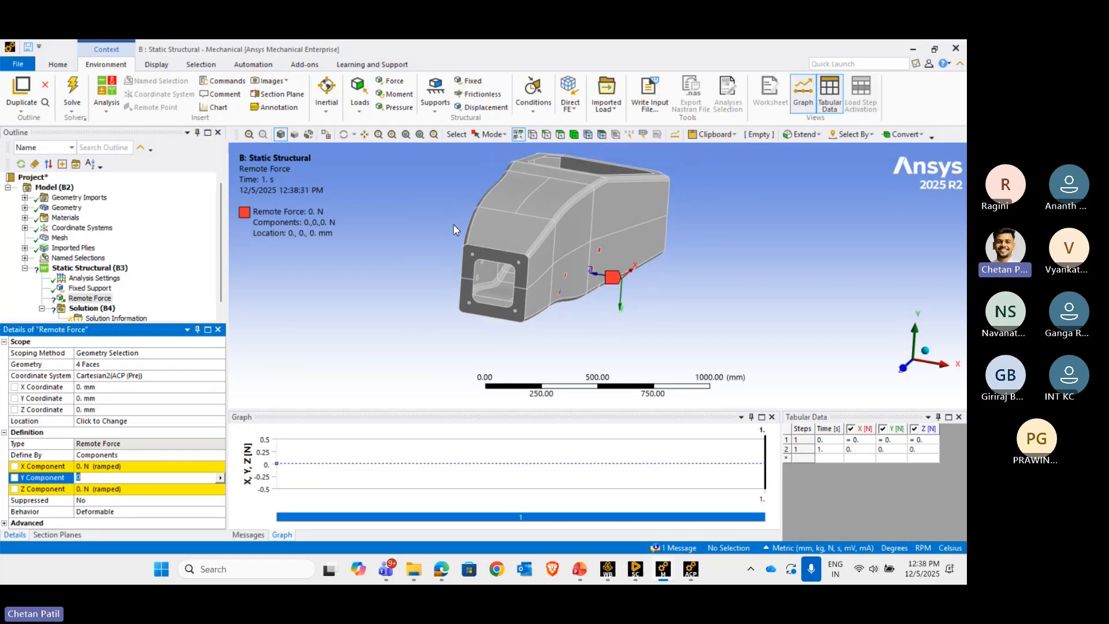
scroll(643, 278, "down", 2)
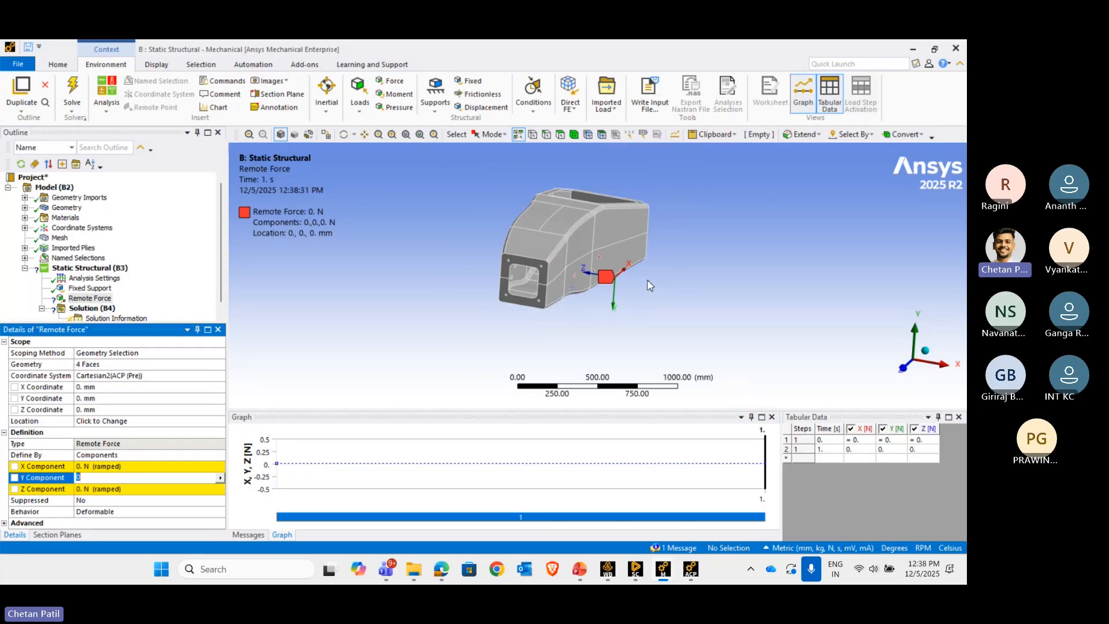
scroll(643, 278, "up", 4)
middle_click_drag(643, 276, 612, 278)
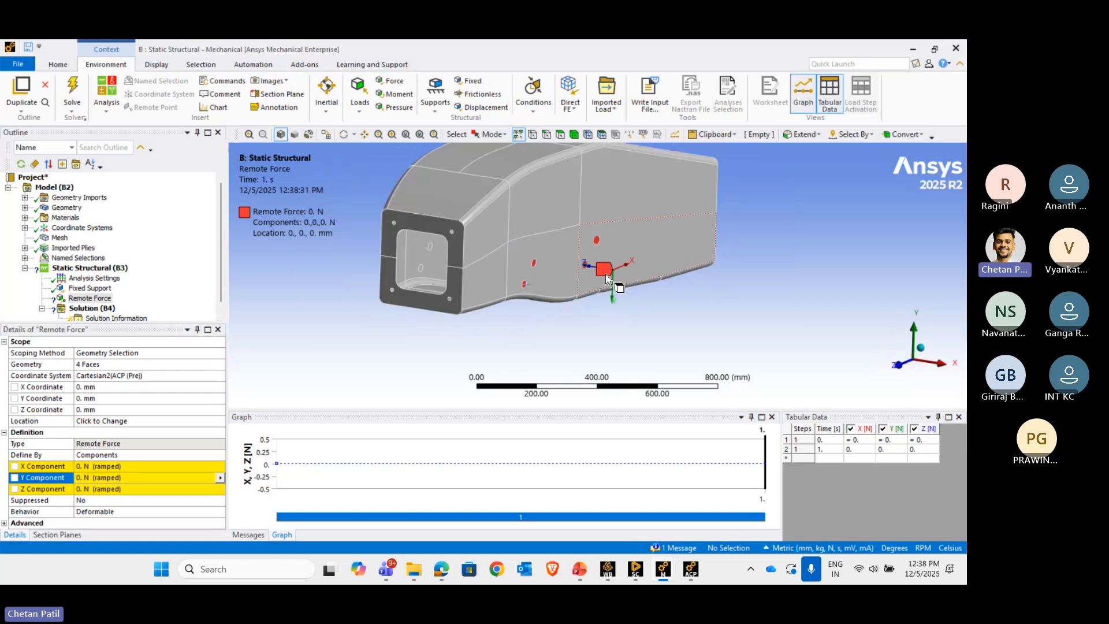
left_click(118, 477)
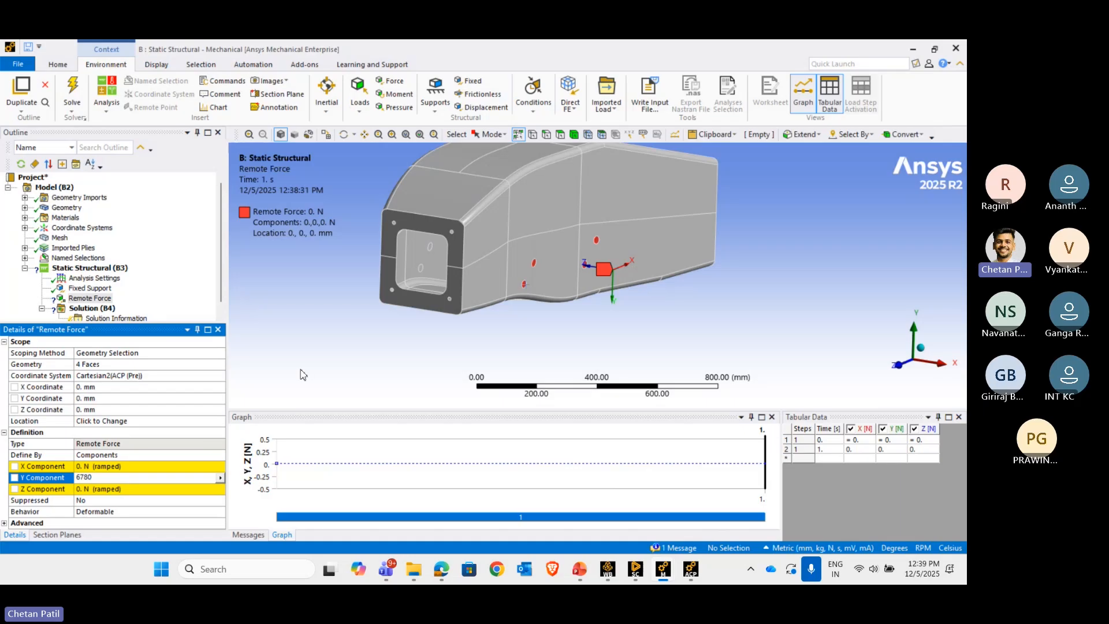
key("Return")
scroll(640, 277, "up", 4)
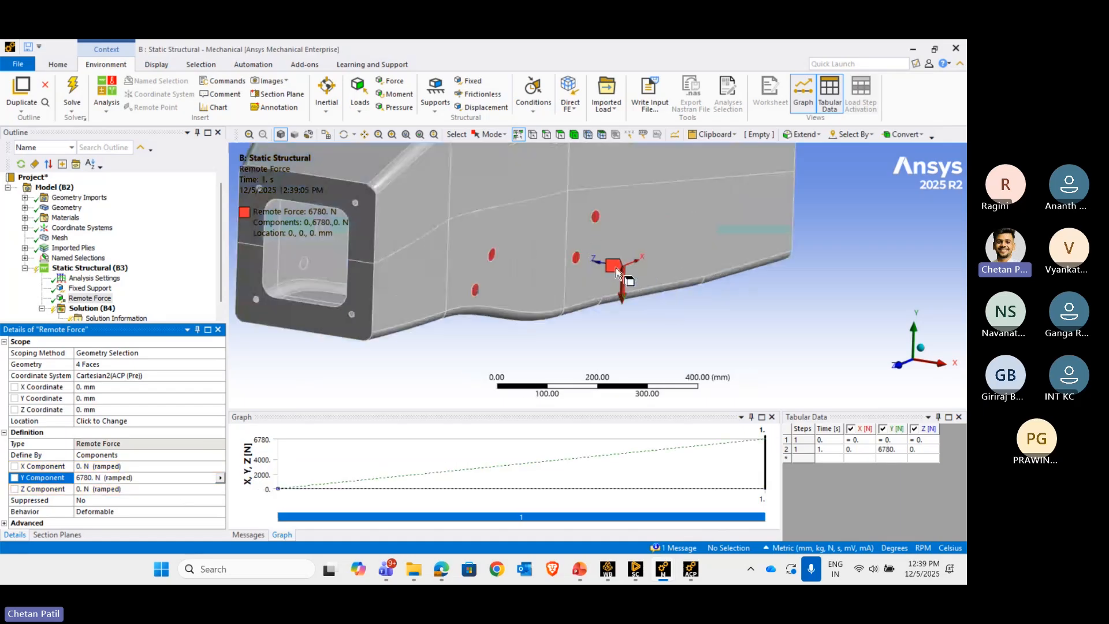
scroll(640, 277, "down", 2)
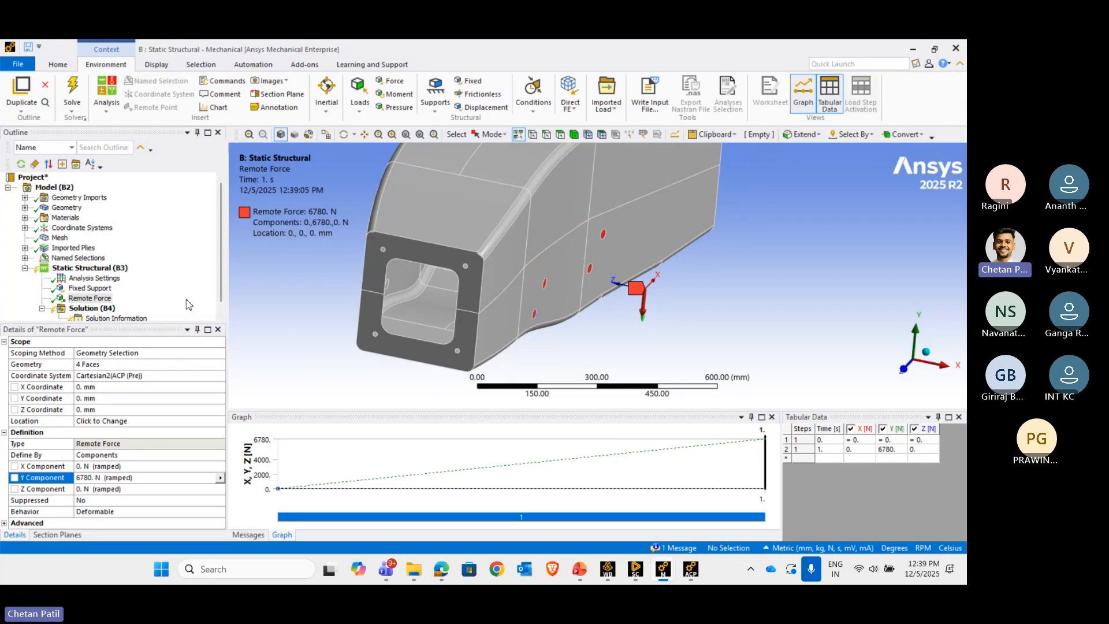
- Add a second Remote Force scoped to the four small circular mounting faces on the opposite side of the chassis
right_click(95, 268)
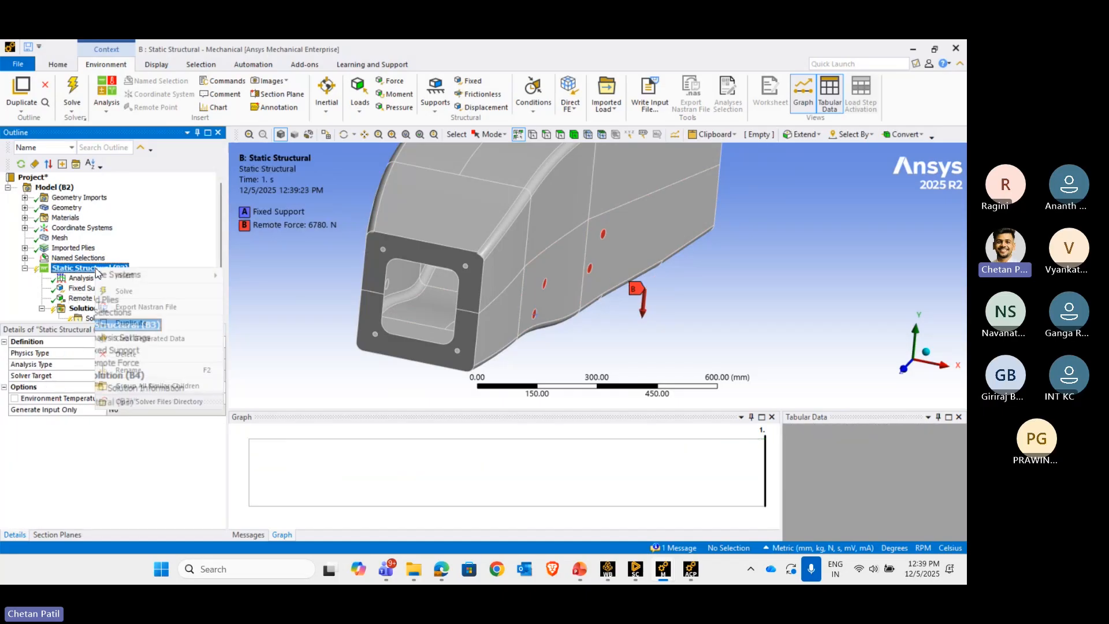
mouse_move(125, 276)
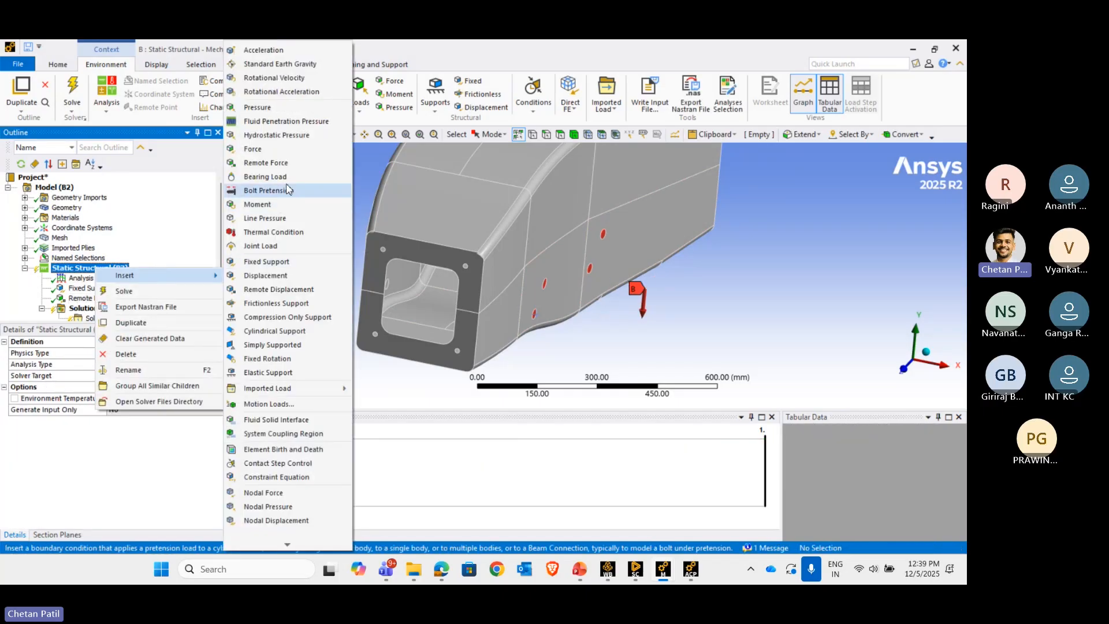
left_click(296, 163)
middle_click_drag(448, 262, 946, 293)
scroll(505, 224, "up", 3)
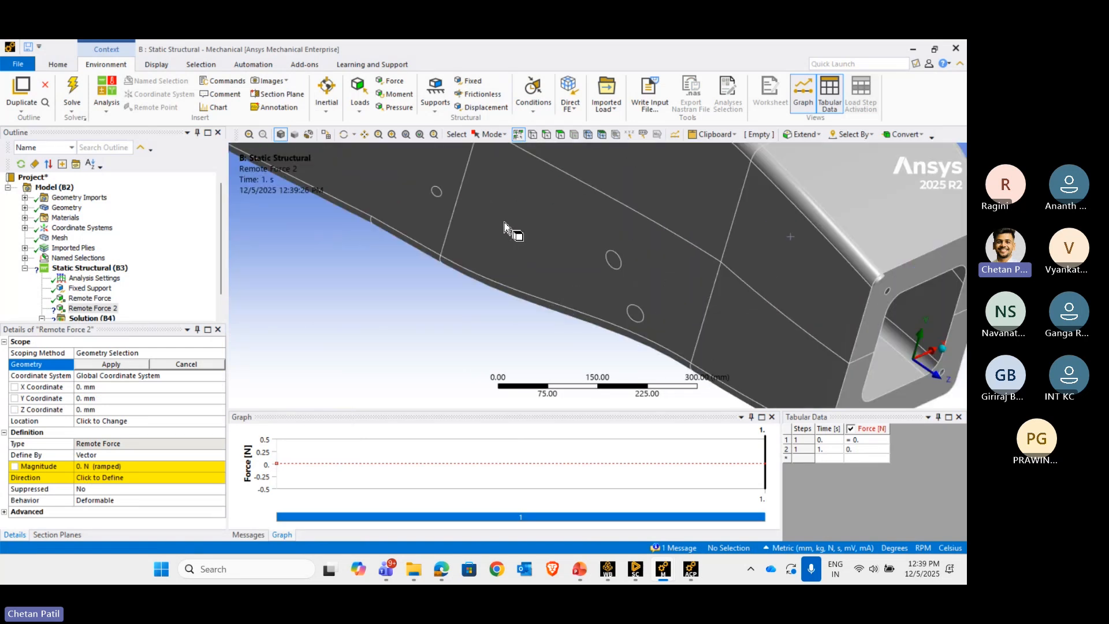
middle_click_drag(506, 224, 630, 310, "ctrl")
scroll(587, 268, "up", 1)
left_click(533, 218)
left_click(556, 280, "ctrl")
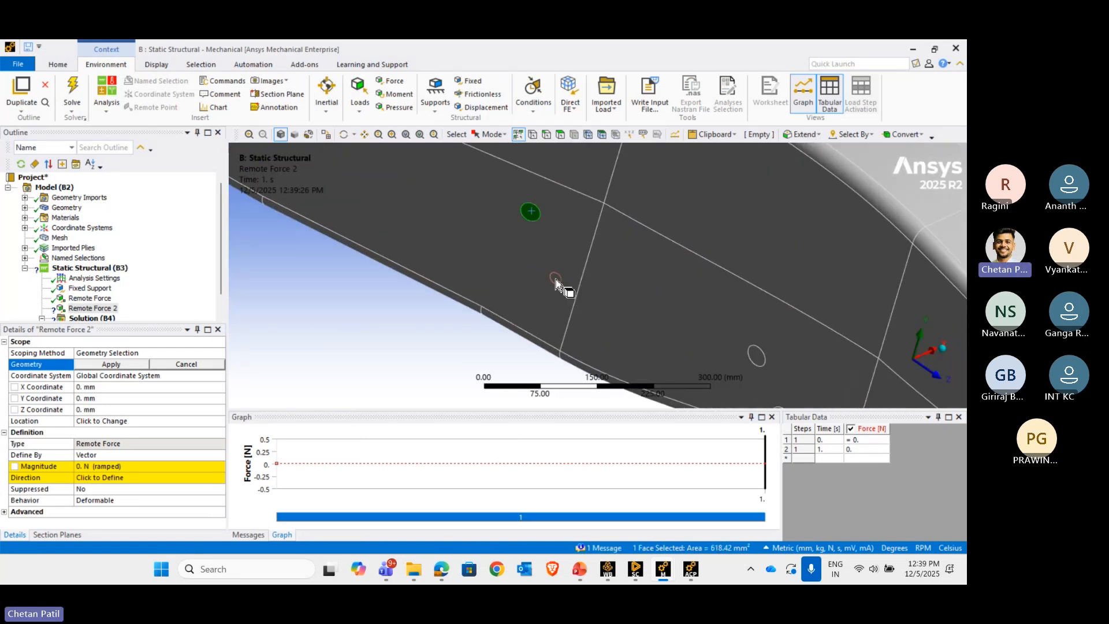
left_click(756, 355, "ctrl")
middle_click_drag(756, 355, 559, 315)
left_click(564, 301, "ctrl")
left_click(111, 364)
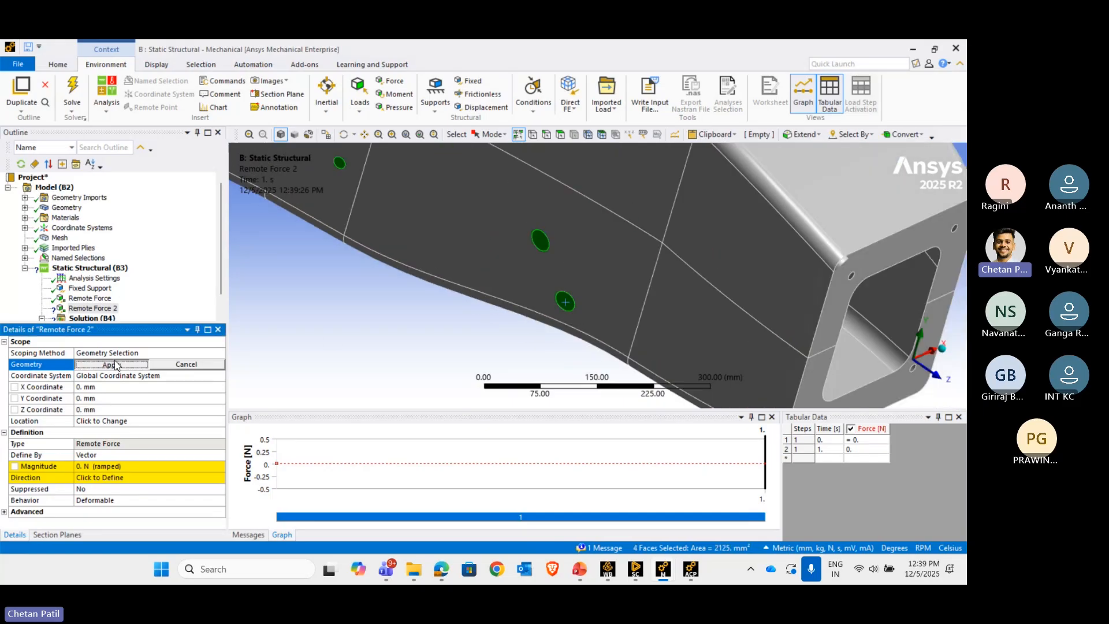
- Set the second Remote Force's coordinate system to Cartesian1(ACP (Pre))
left_click(118, 376)
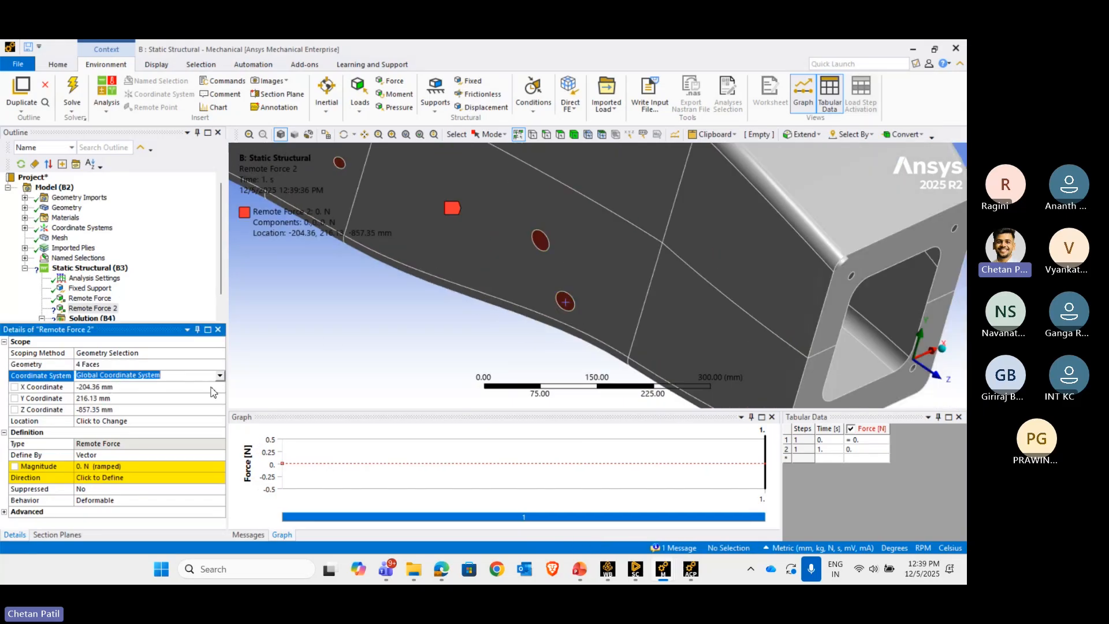
left_click(219, 375)
left_click(173, 398)
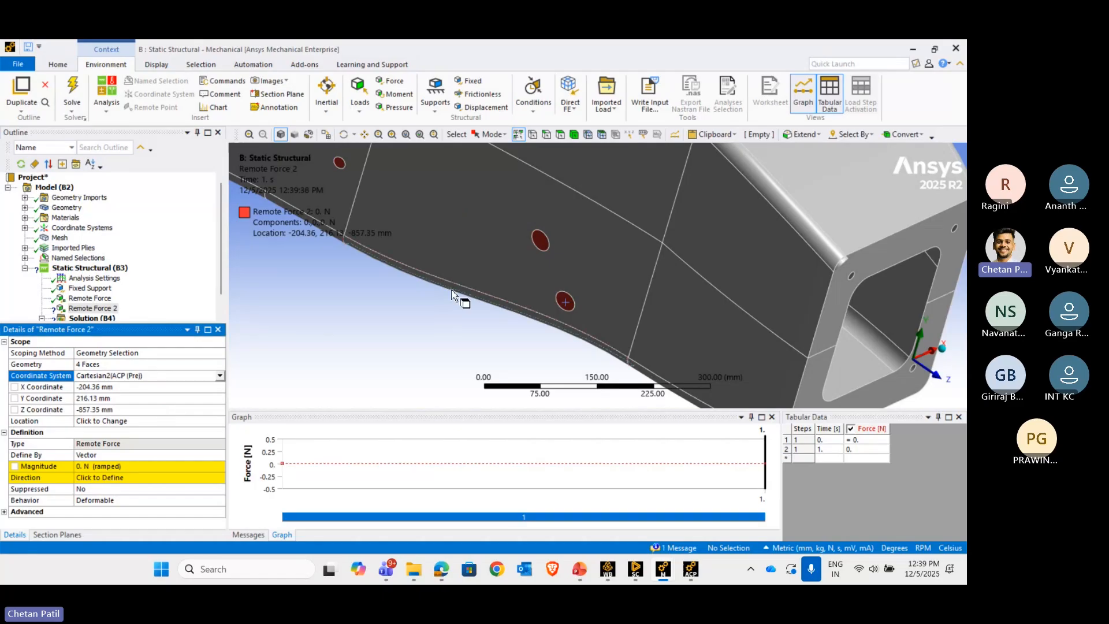
scroll(451, 295, "down", 5)
left_click(219, 376)
left_click(167, 406)
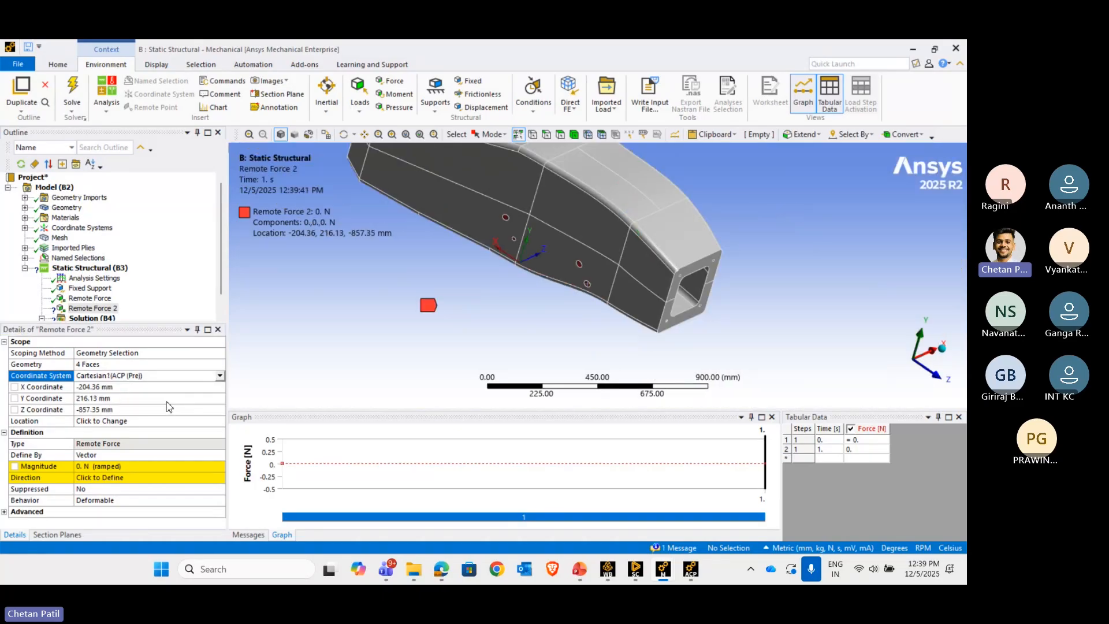
- Set the second Remote Force's X, Y and Z coordinates to 0 mm and check its location beside the chassis
left_click(124, 388)
type("0")
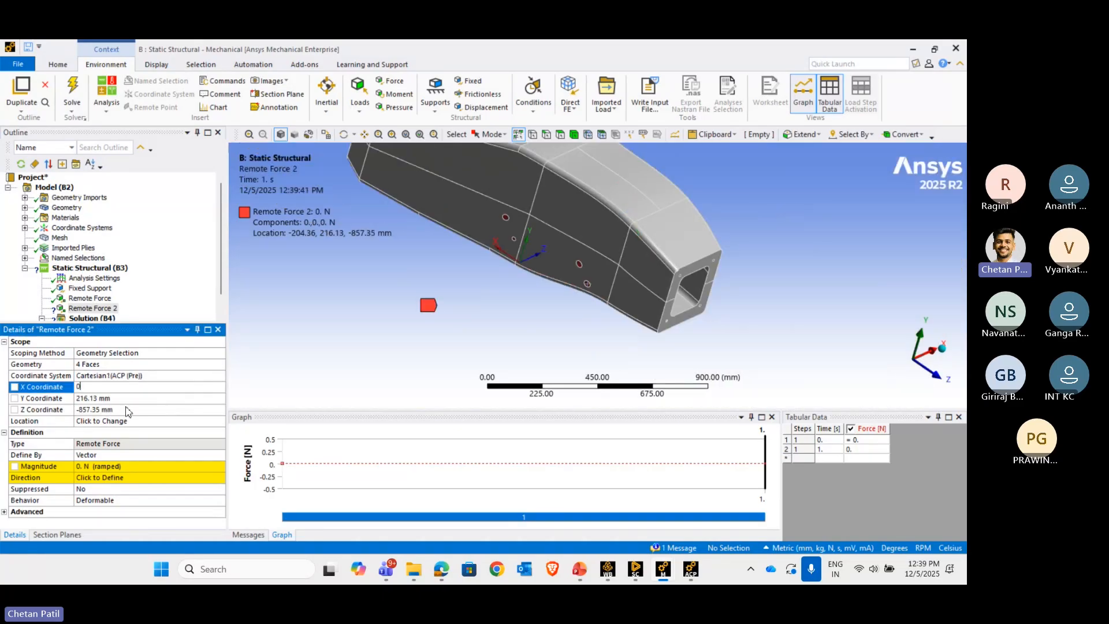
left_click(131, 398)
type("0")
left_click(130, 409)
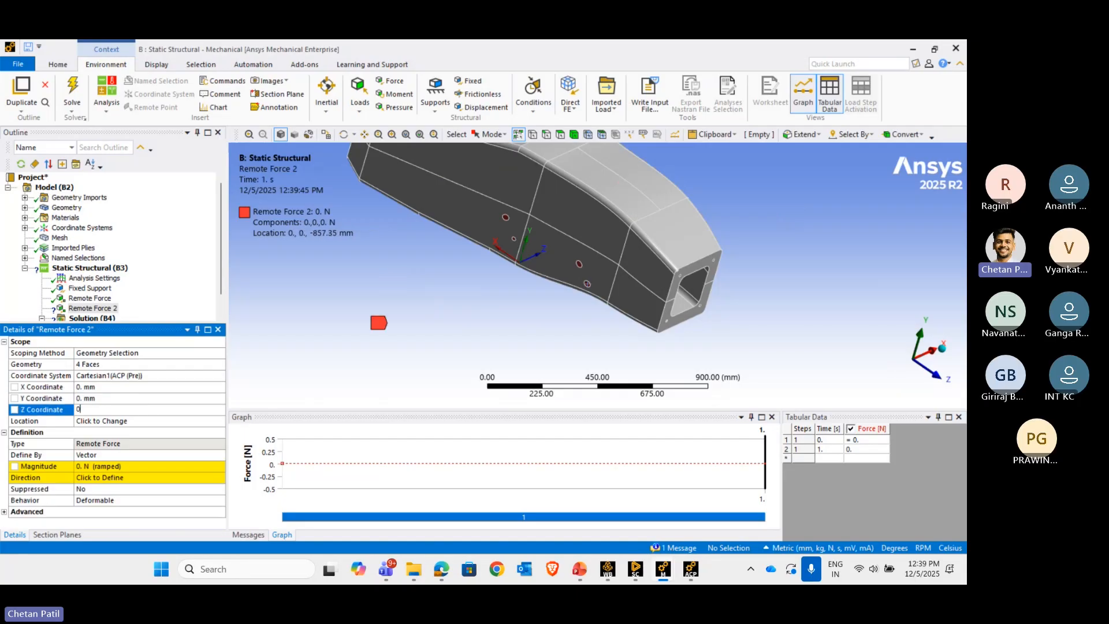
type("0")
left_click(490, 315)
middle_click_drag(490, 315, 421, 317)
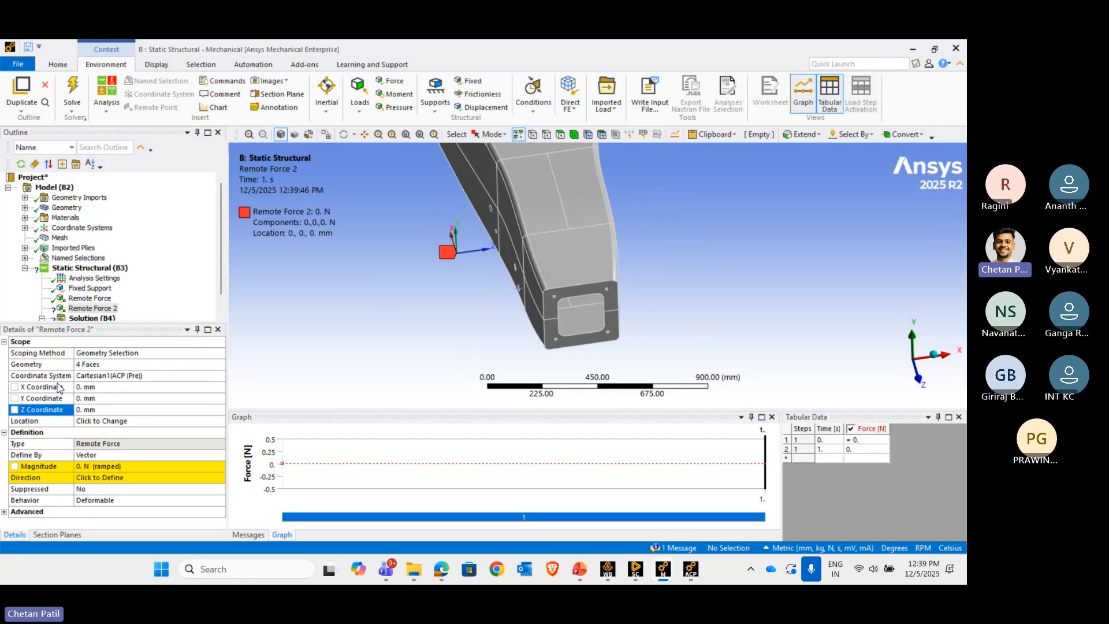
- Define the second Remote Force by components, set its Y component to 6780 N and check its direction
double_click(112, 456)
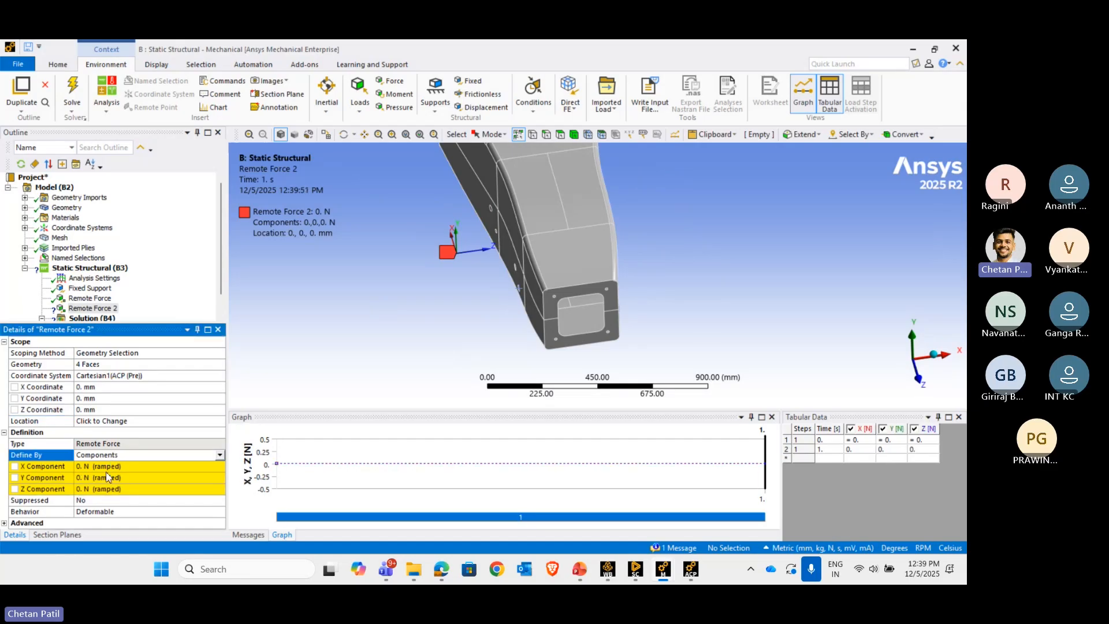
left_click(107, 477)
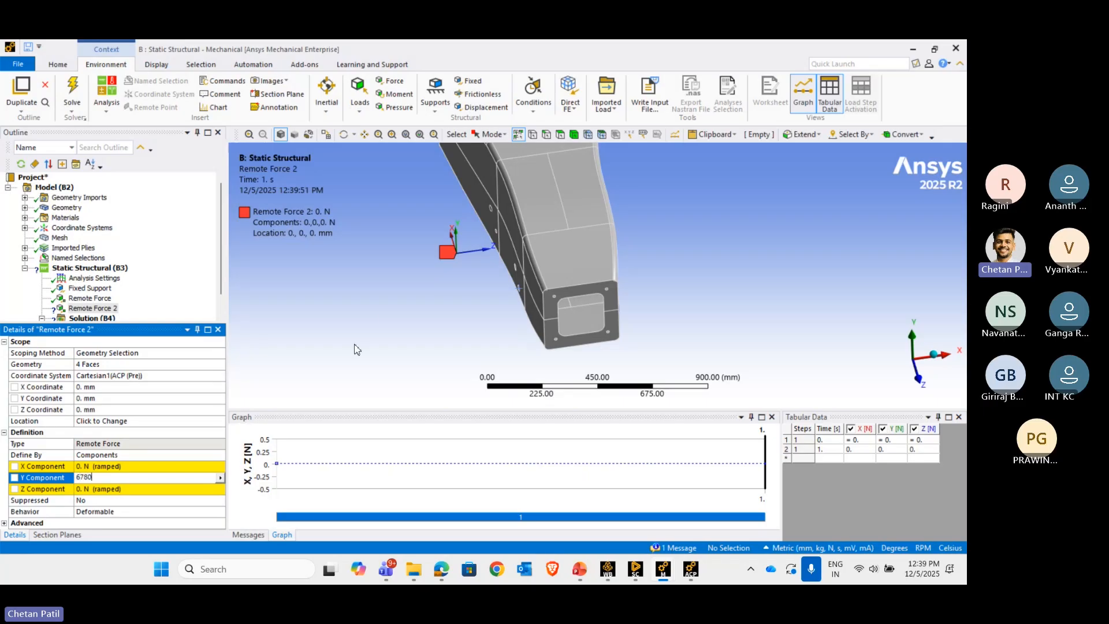
key("Return")
middle_click_drag(473, 321, 442, 301)
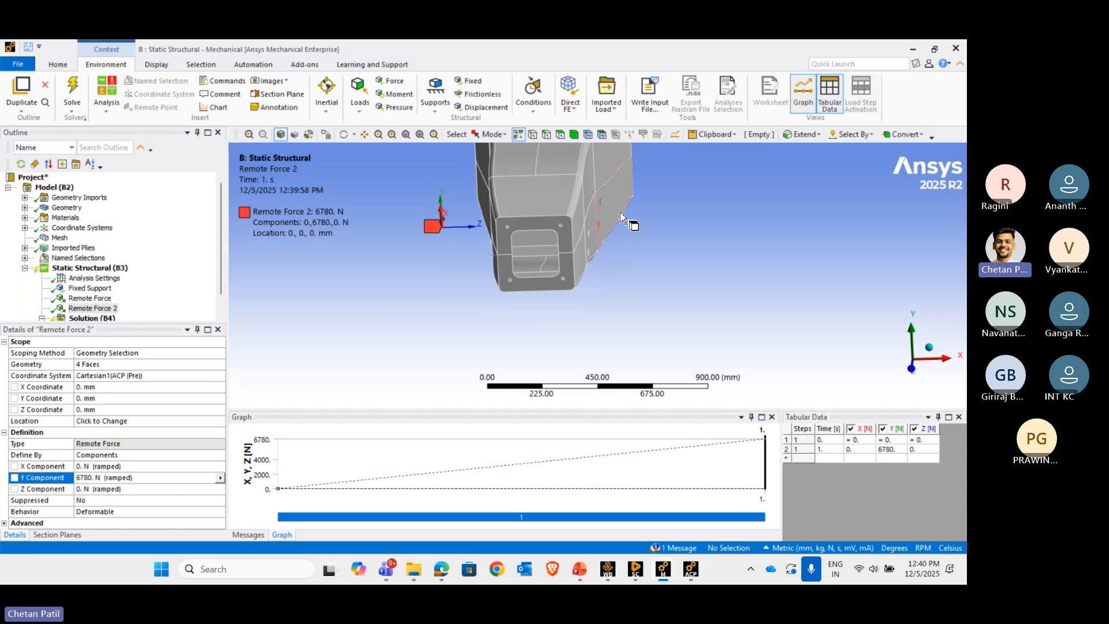
scroll(514, 218, "down", 5)
middle_click_drag(514, 219, 496, 274)
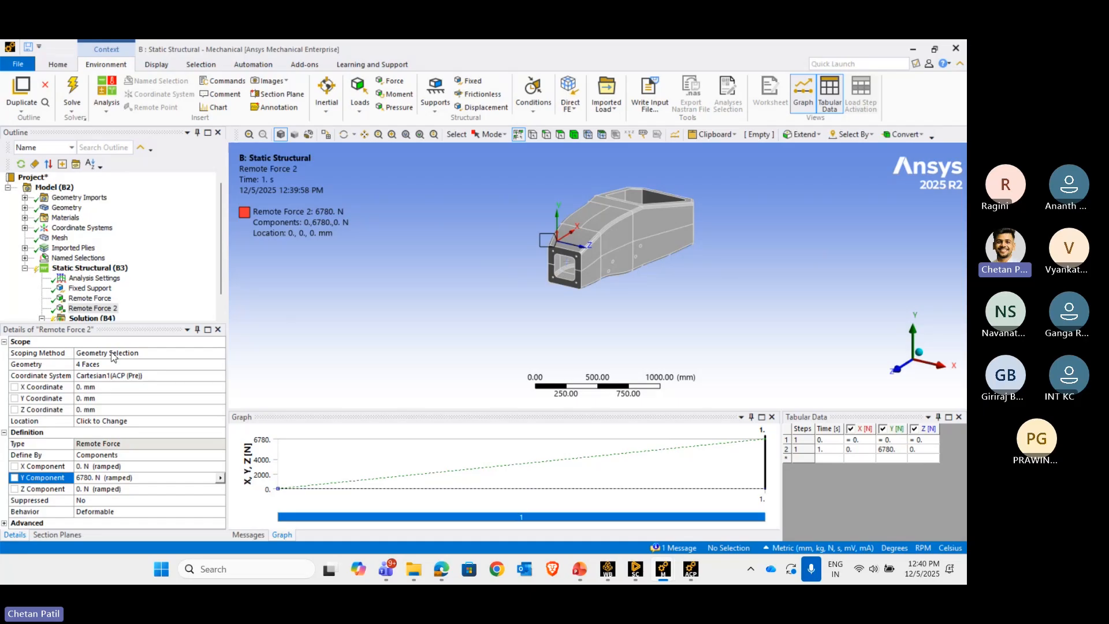
- Add Total Deformation and Equivalent (von-Mises) Stress results to the solution
right_click(123, 302)
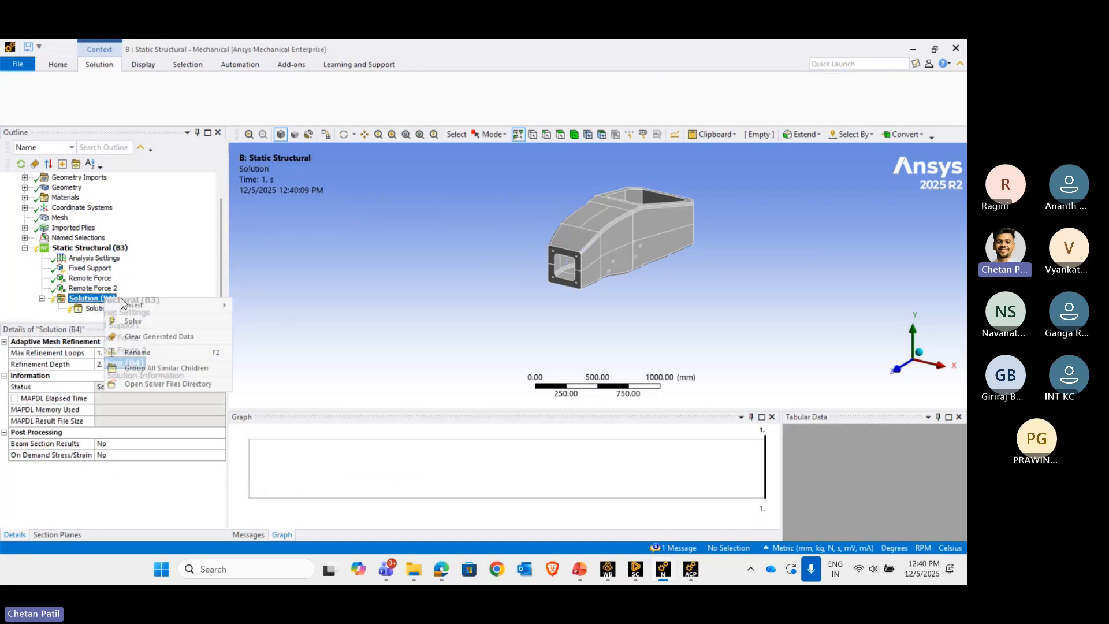
mouse_move(130, 305)
mouse_move(301, 269)
left_click(376, 269)
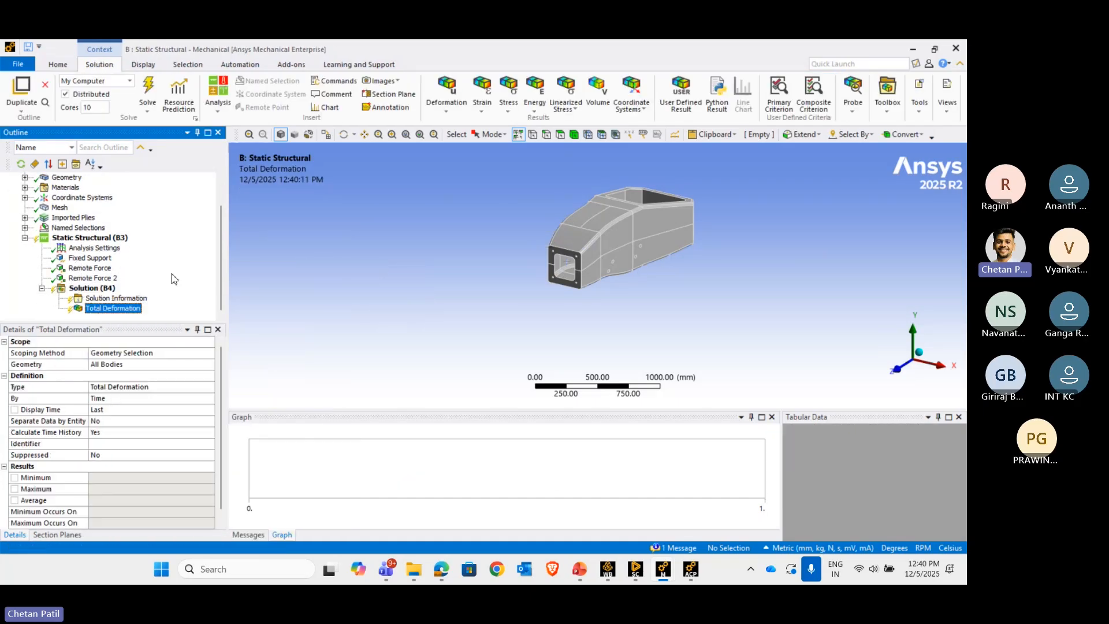
right_click(106, 288)
mouse_move(137, 294)
mouse_move(276, 296)
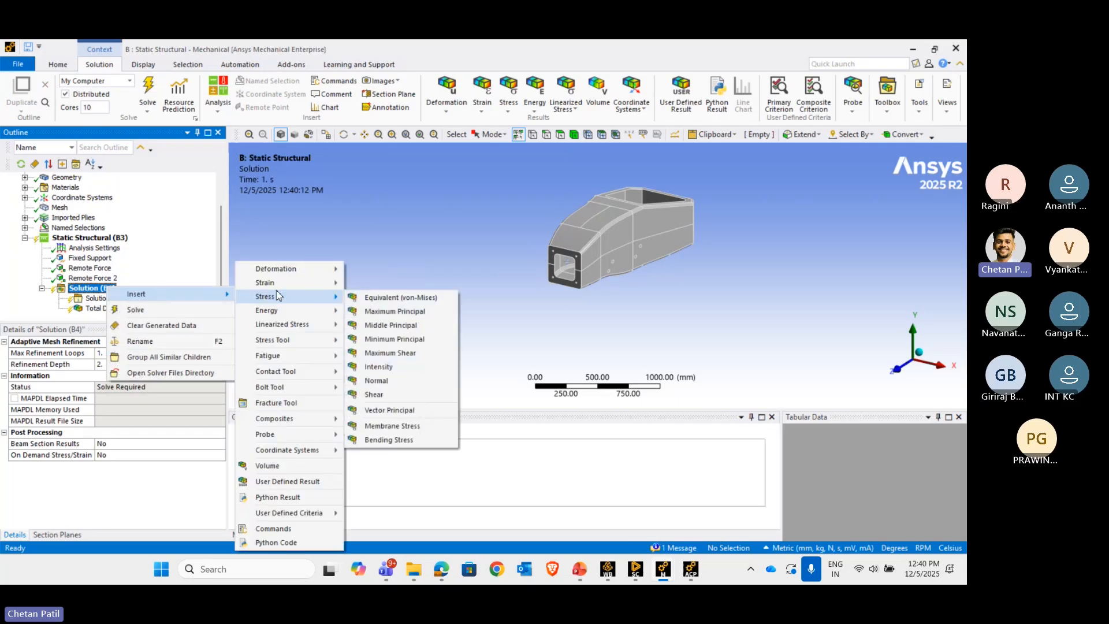
left_click(370, 297)
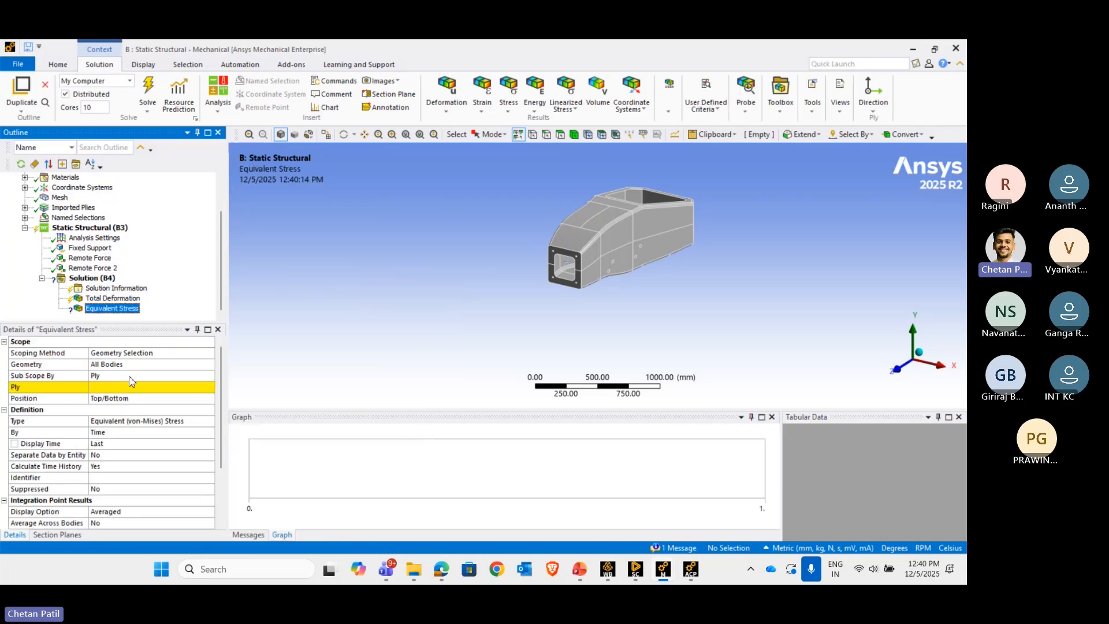
- Look through the imported plies and set the Equivalent Stress result's sub scope to Layer
double_click(131, 376)
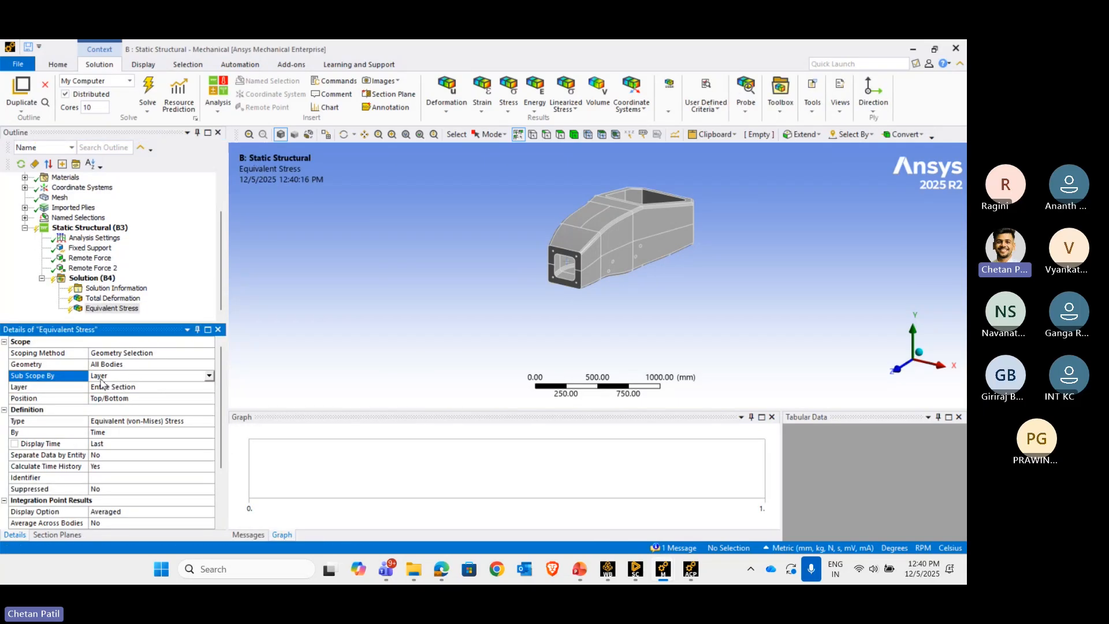
left_click(209, 375)
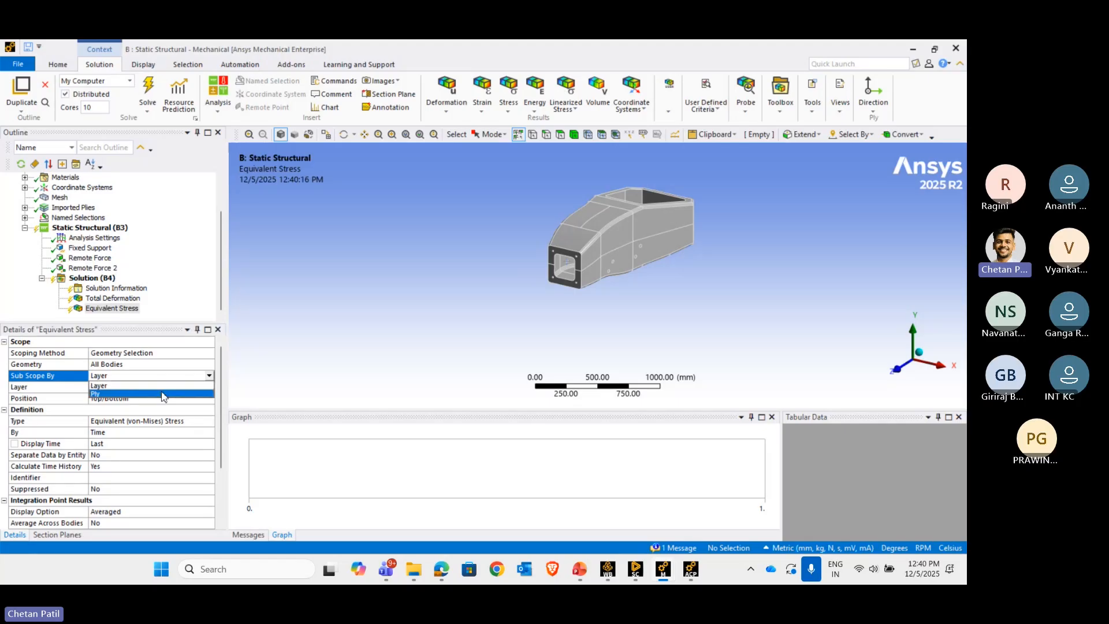
left_click(171, 393)
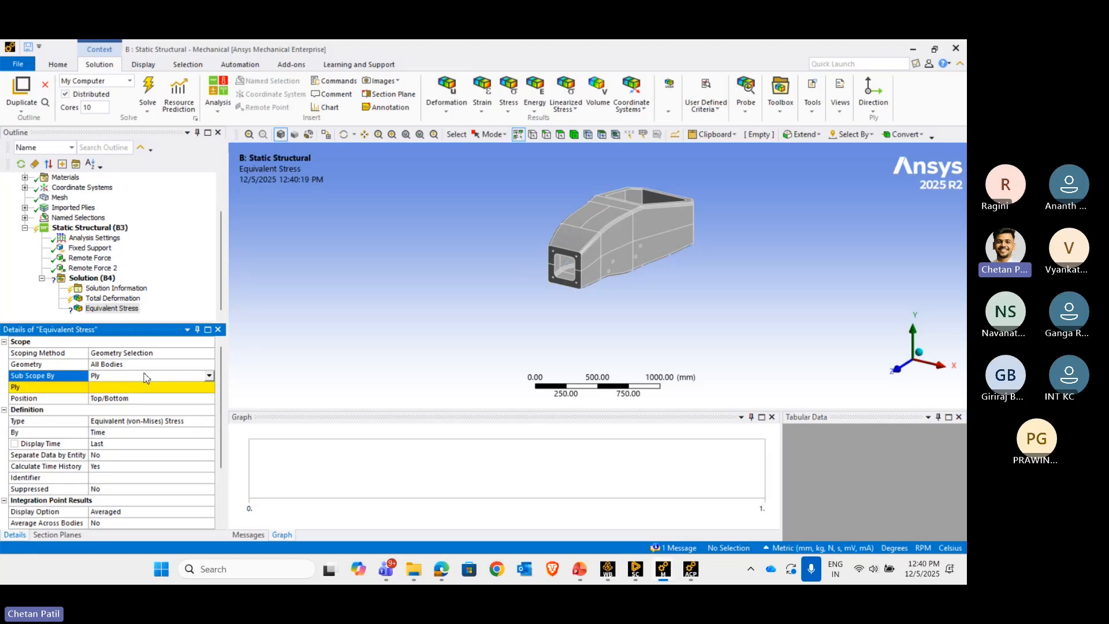
left_click(25, 208)
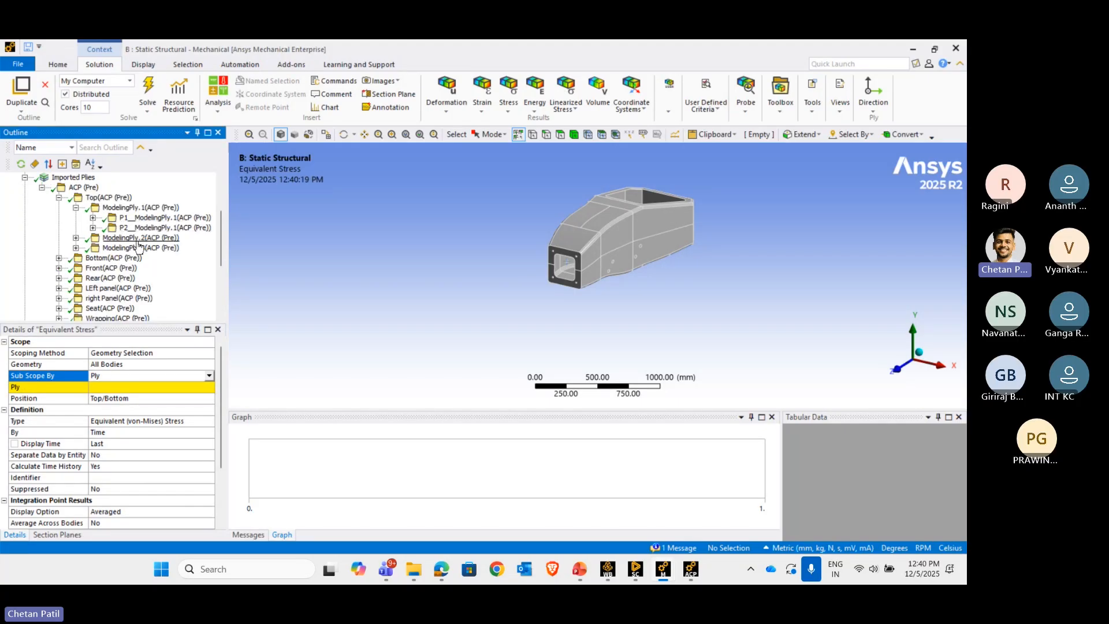
left_click(25, 177)
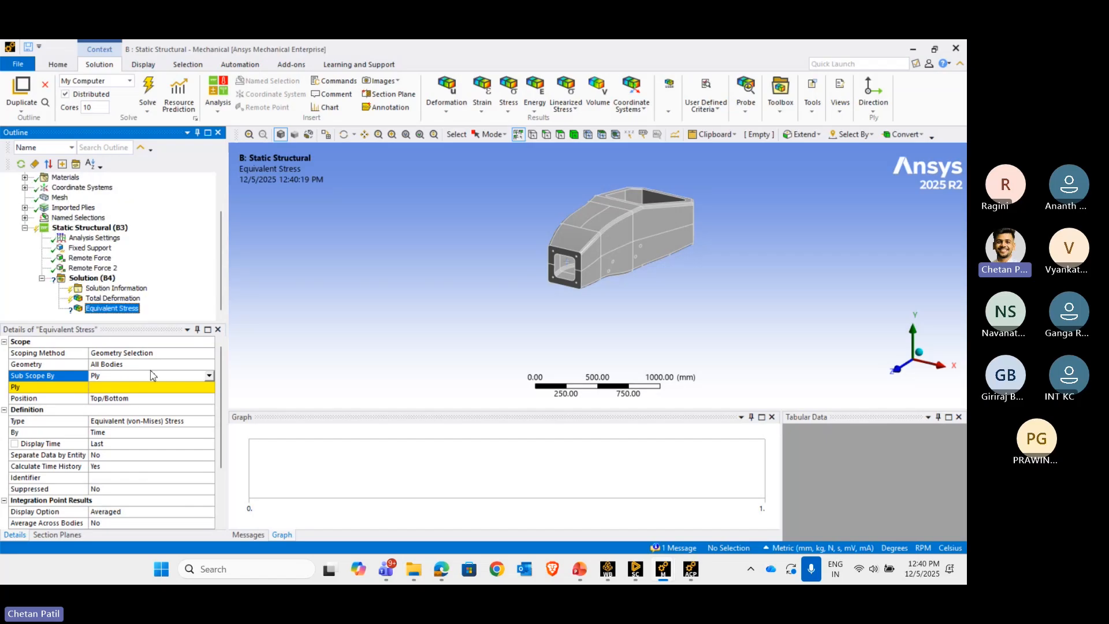
left_click(209, 376)
left_click(194, 390)
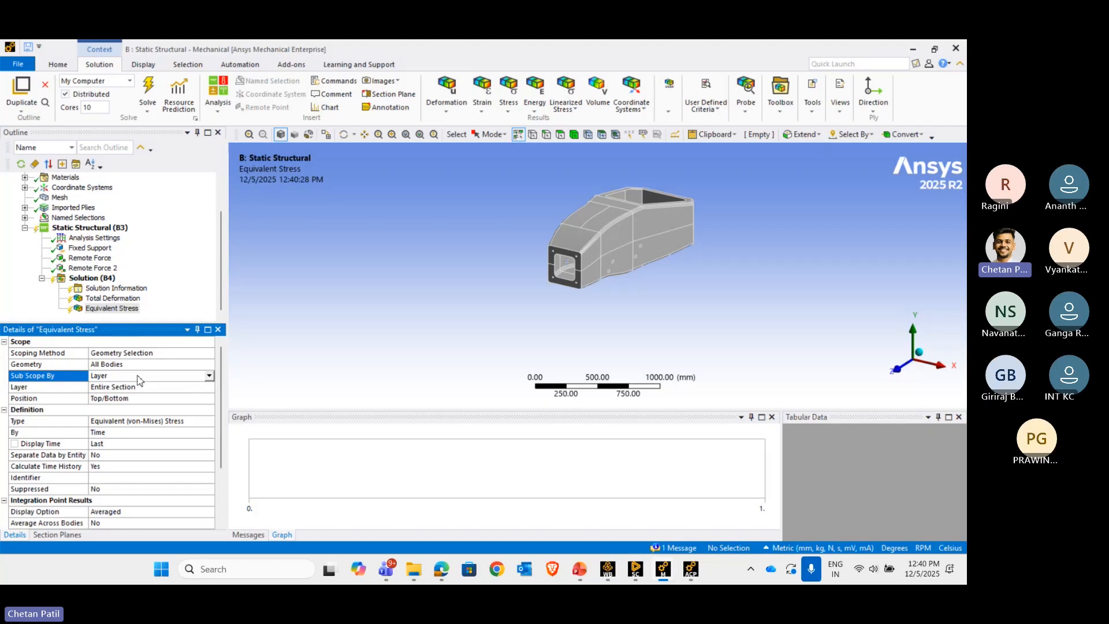
- Add a Composite Failure Tool to the solution
right_click(87, 279)
mouse_move(145, 290)
mouse_move(268, 420)
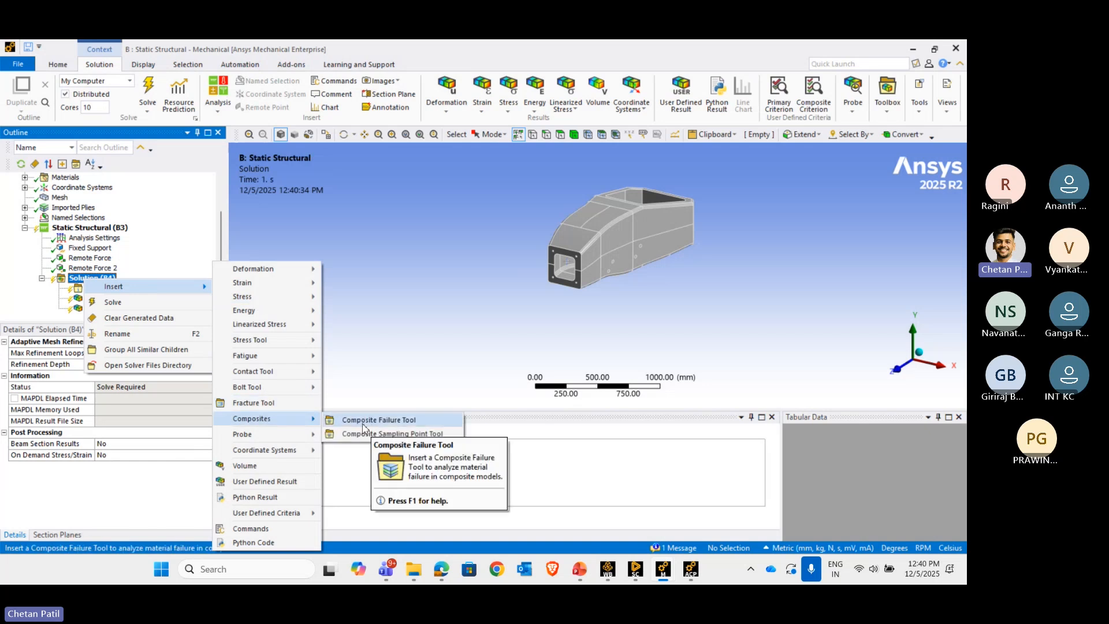
left_click(393, 425)
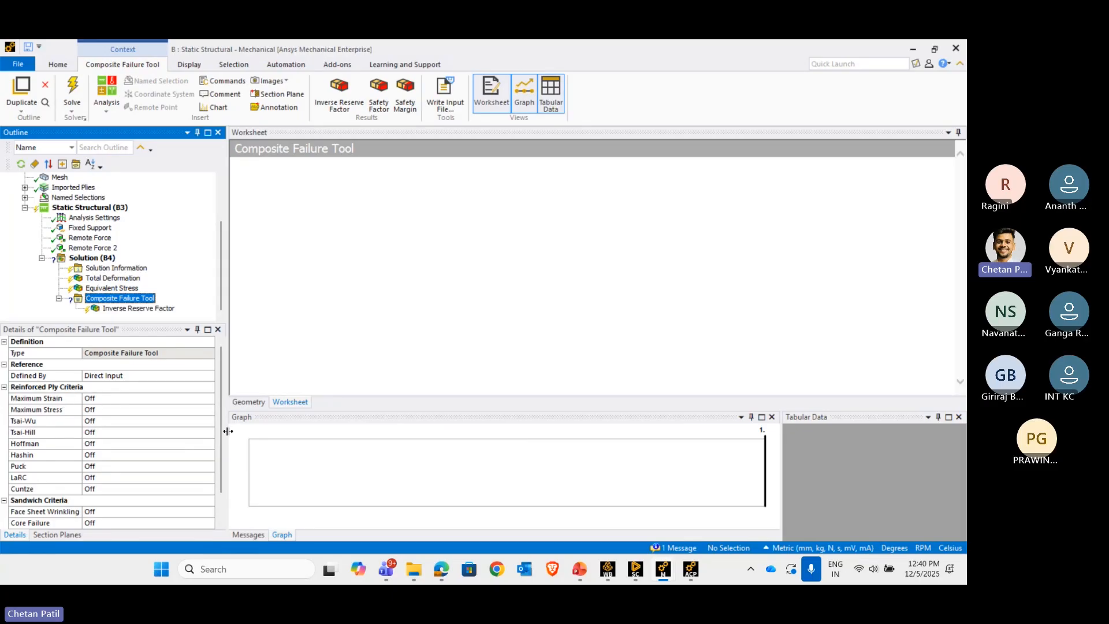
- Switch to Workbench's Engineering Data and examine the Epoxy Carbon Woven prepreg's orthotropic elasticity, stress limits, strain limits and Tsai-Wu constants, then return to Mechanical
left_click(608, 569)
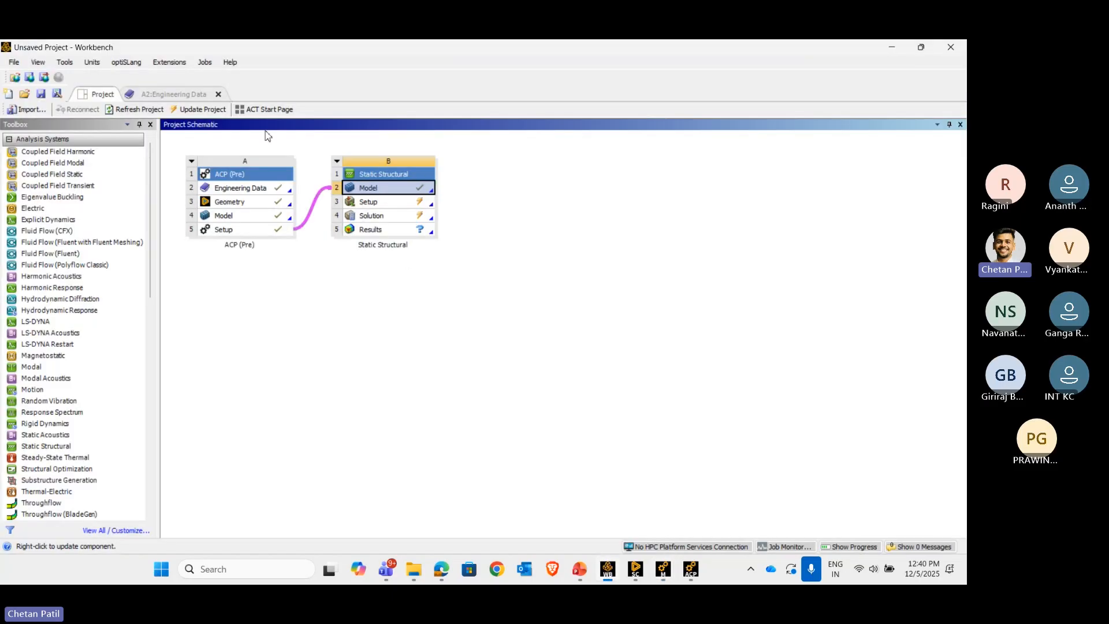
left_click(173, 94)
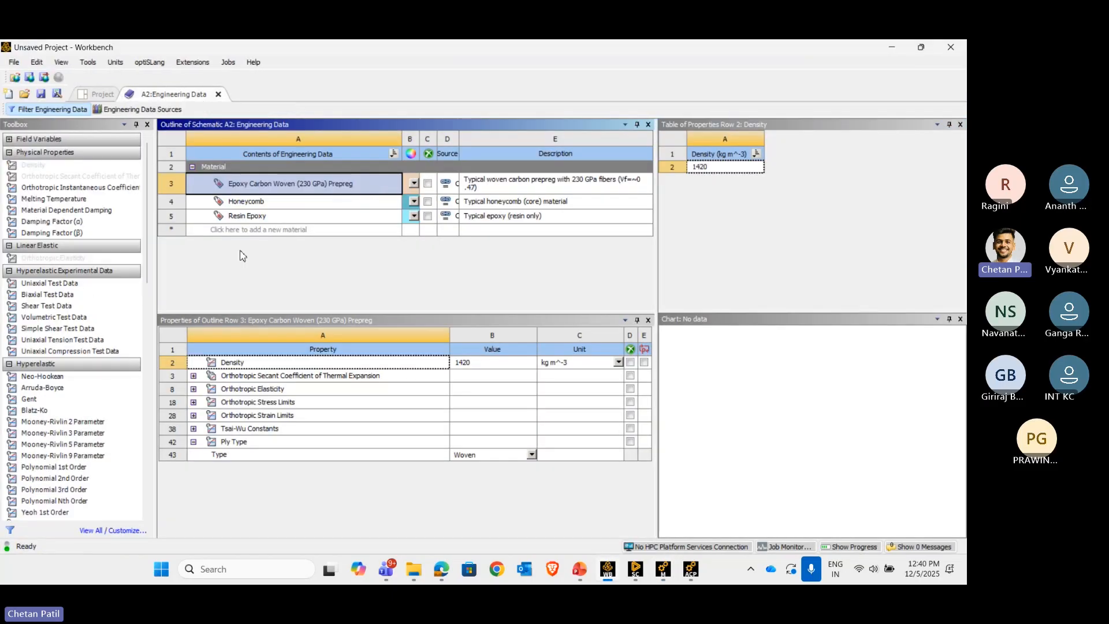
left_click(257, 389)
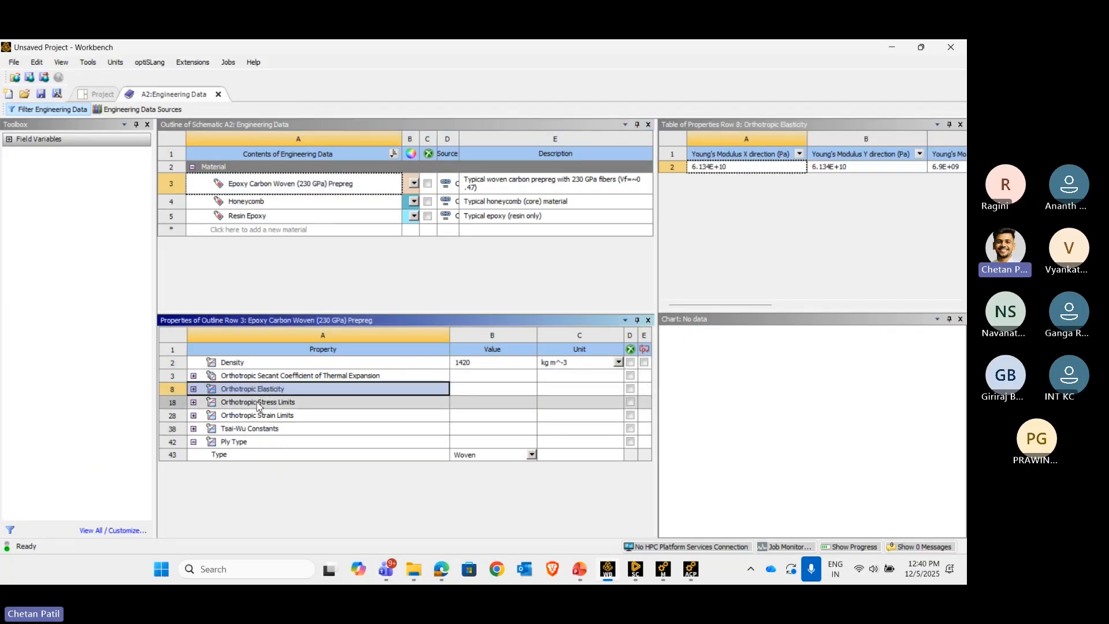
left_click(260, 403)
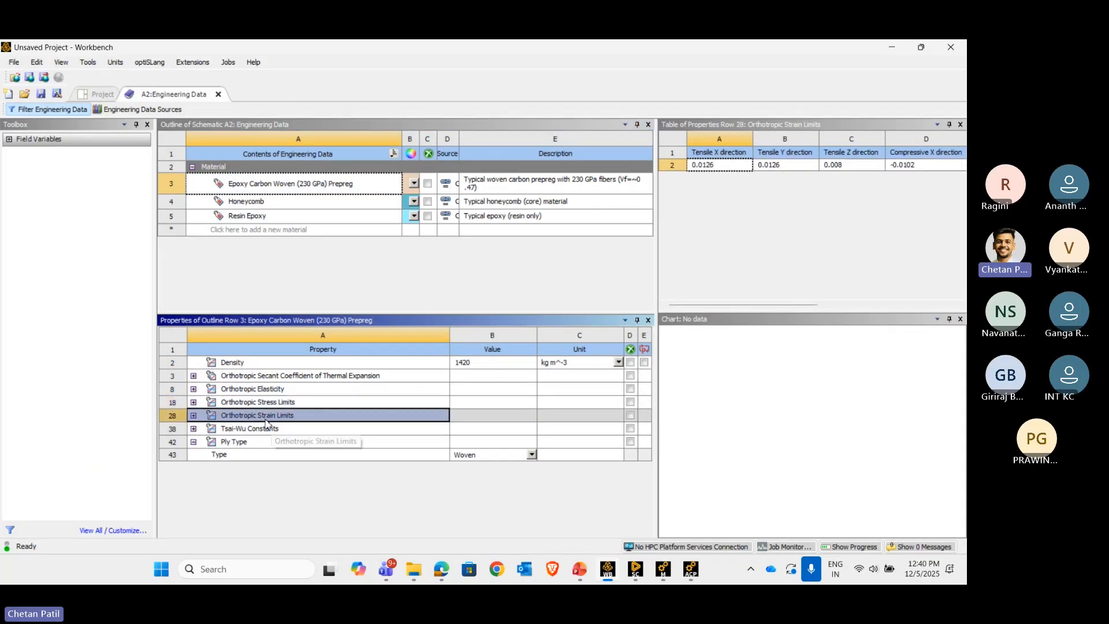
left_click(285, 429)
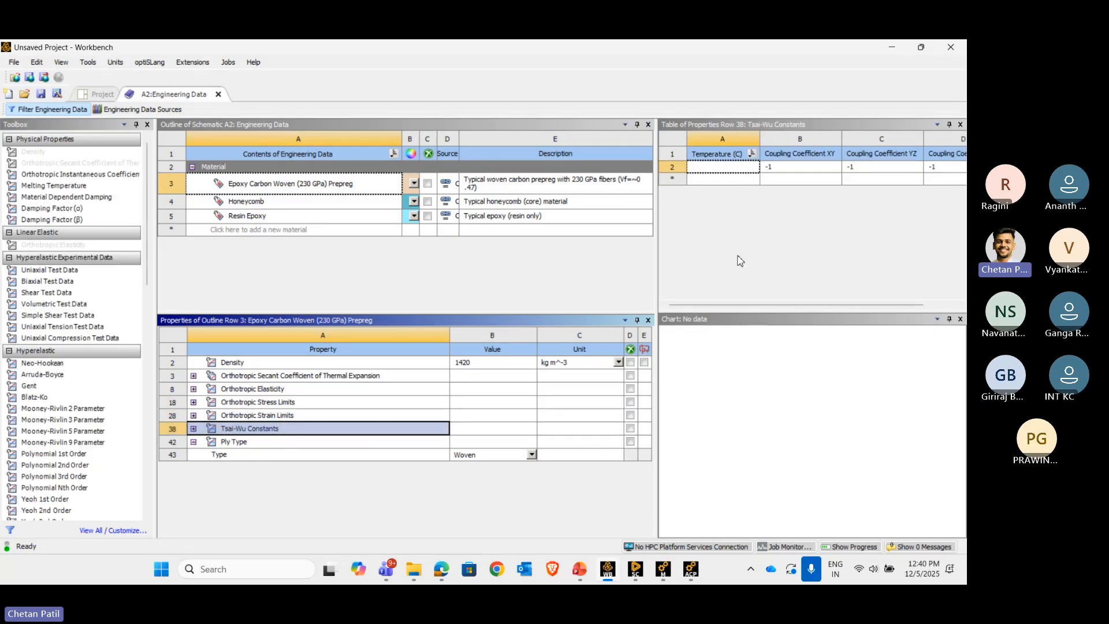
left_click(892, 47)
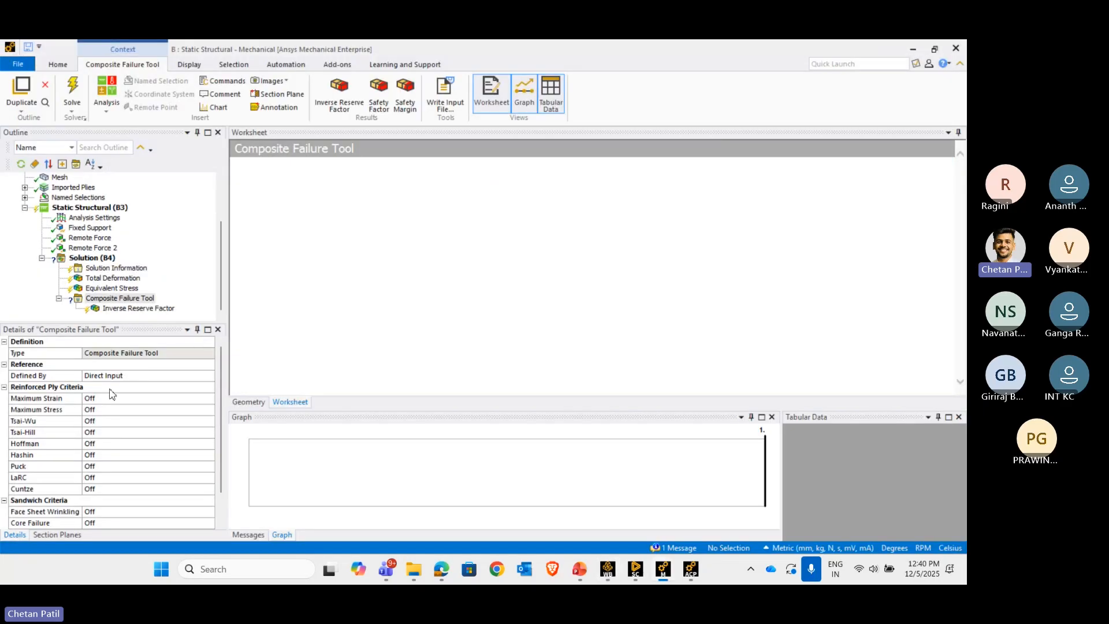
- Turn on the Maximum Strain, Maximum Stress and Tsai-Wu criteria in the Composite Failure Tool and solve the analysis
double_click(103, 399)
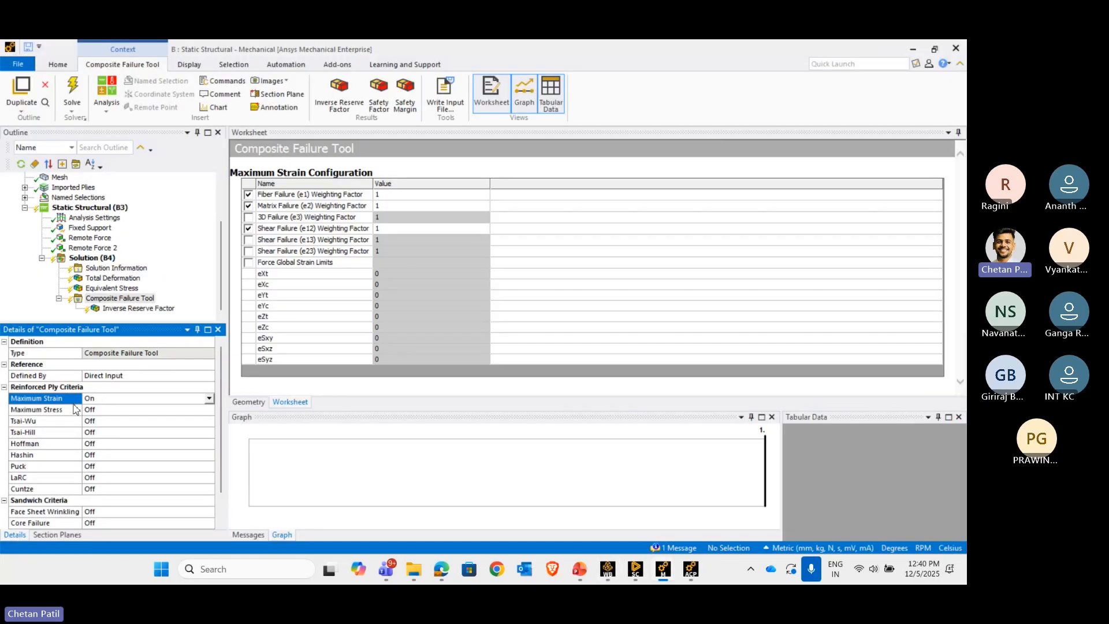
double_click(111, 411)
double_click(106, 422)
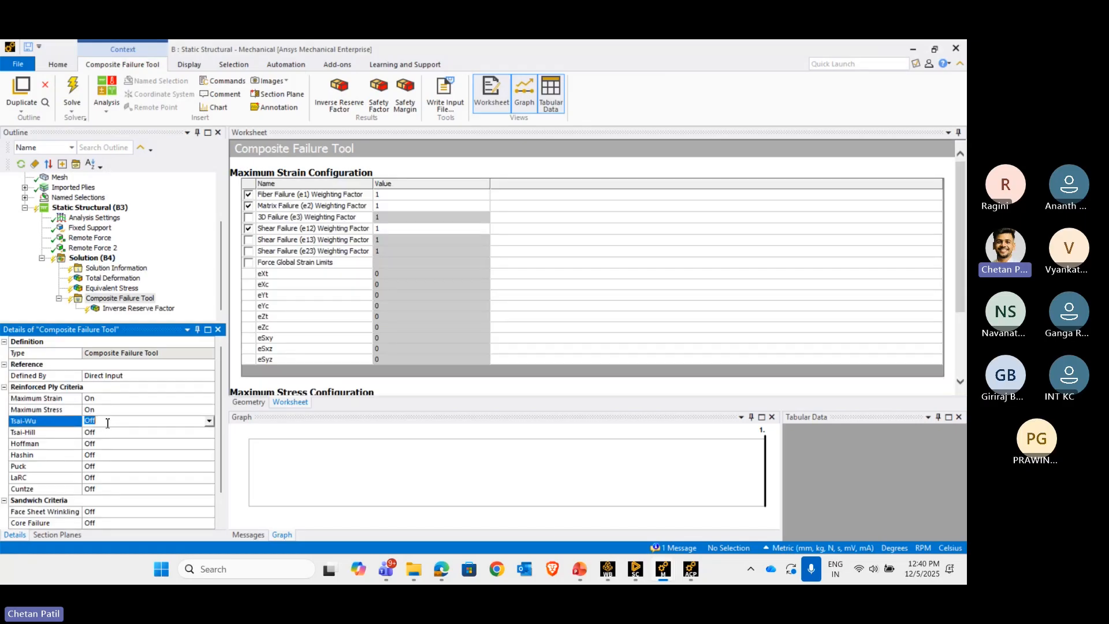
right_click(96, 258)
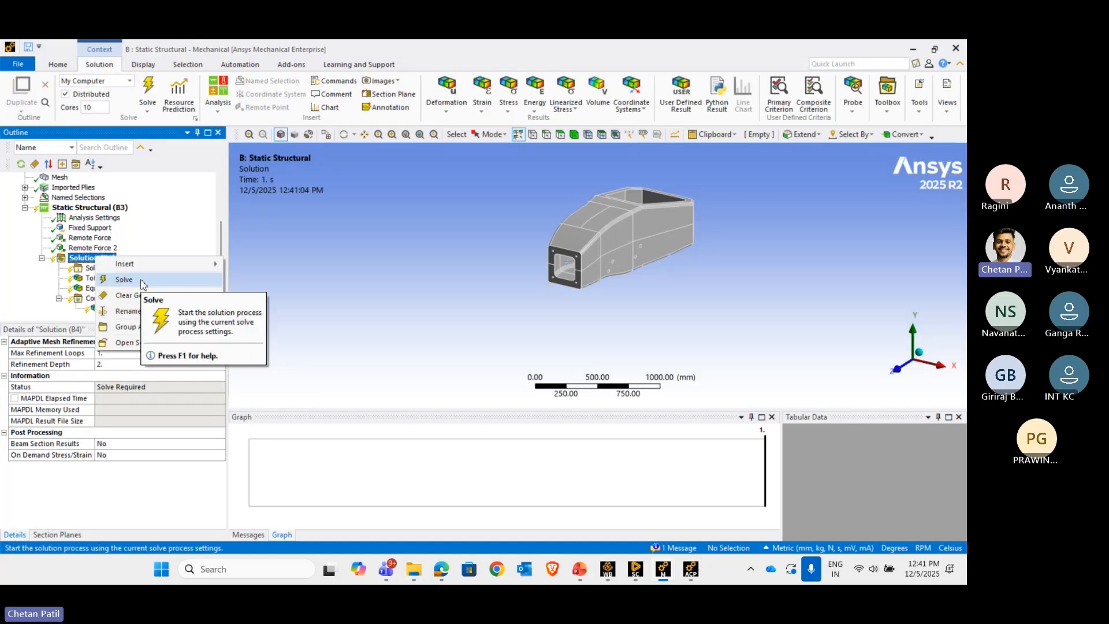
left_click(124, 279)
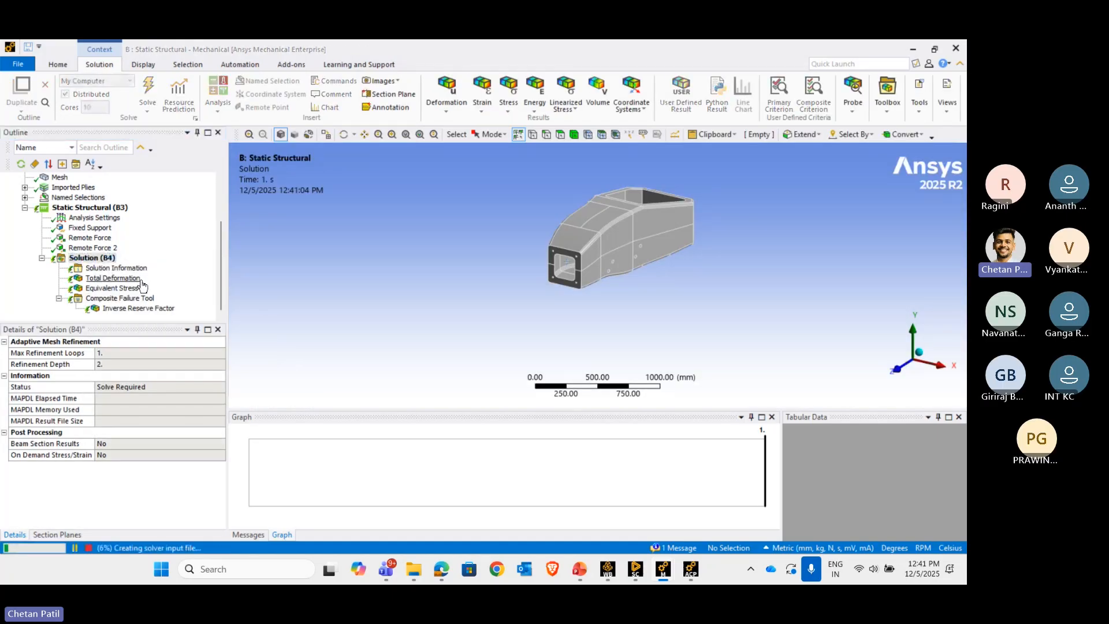
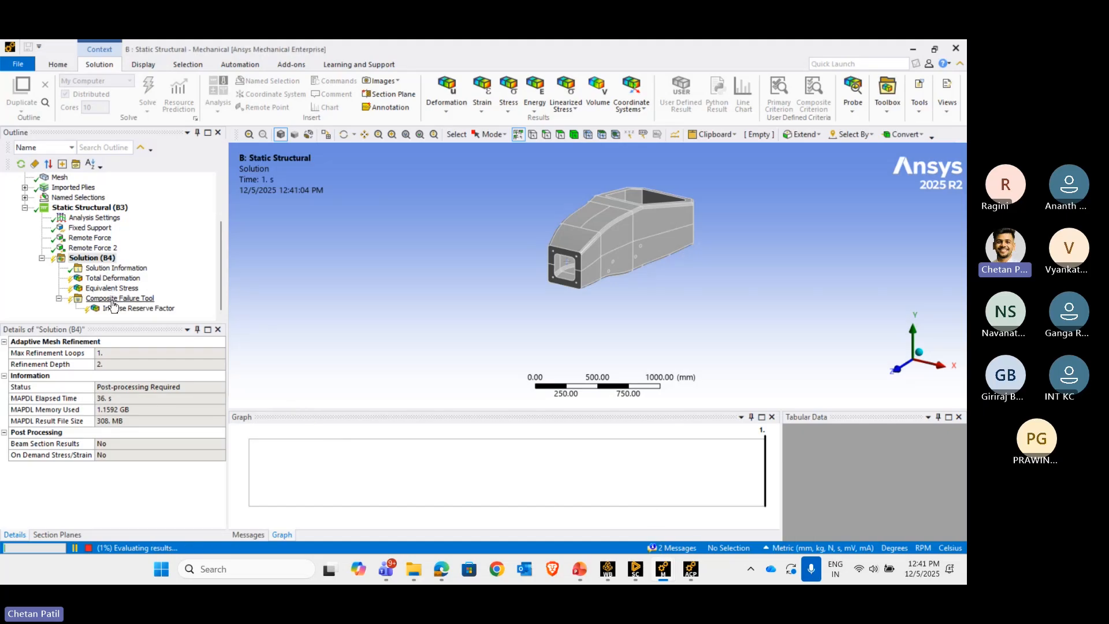
- Check the solver output, then open the Solution's worksheet of available solution quantities
left_click(106, 270)
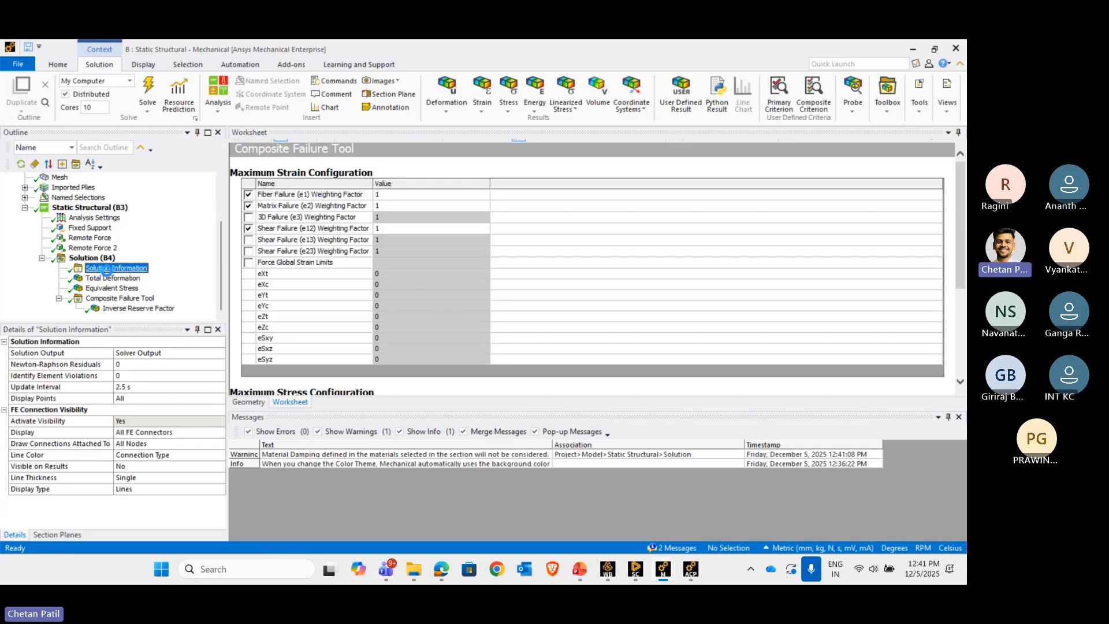
left_click(284, 404)
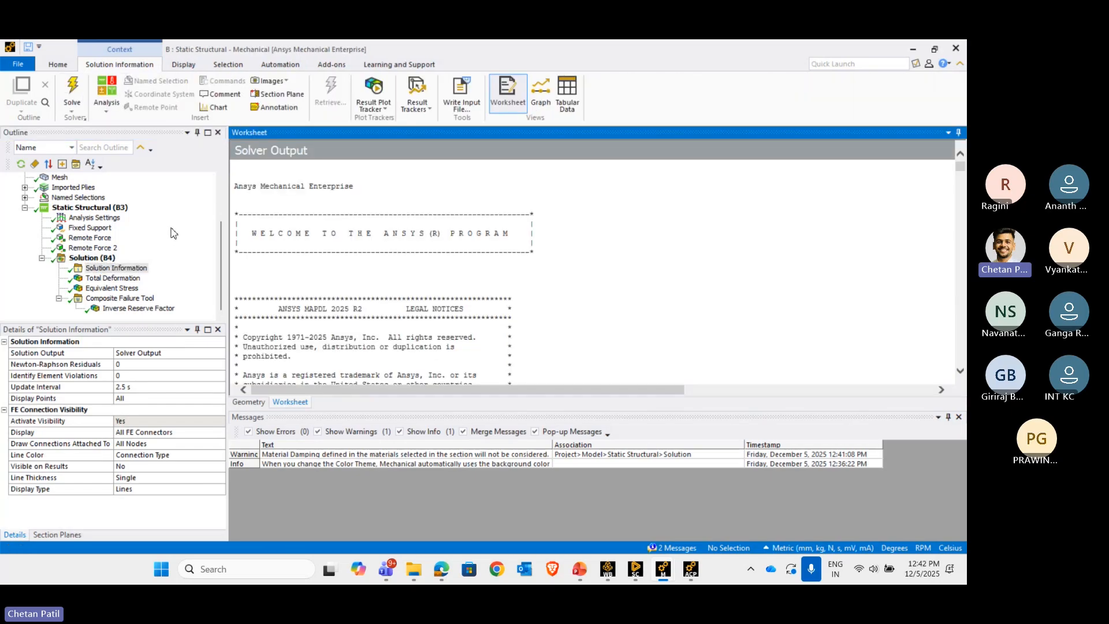
left_click(110, 257)
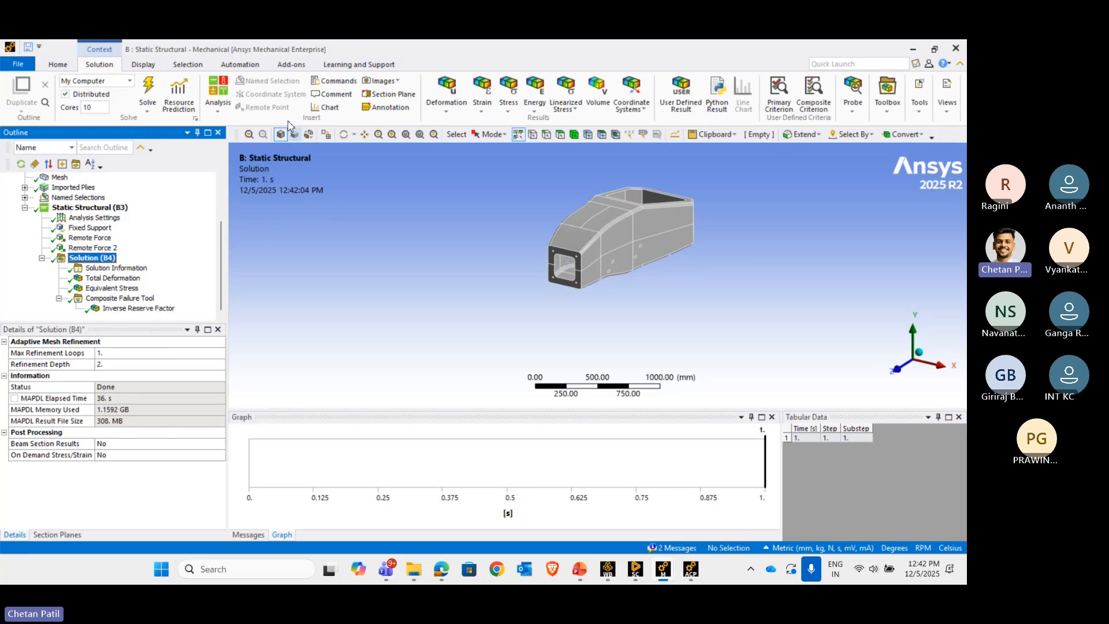
left_click(139, 64)
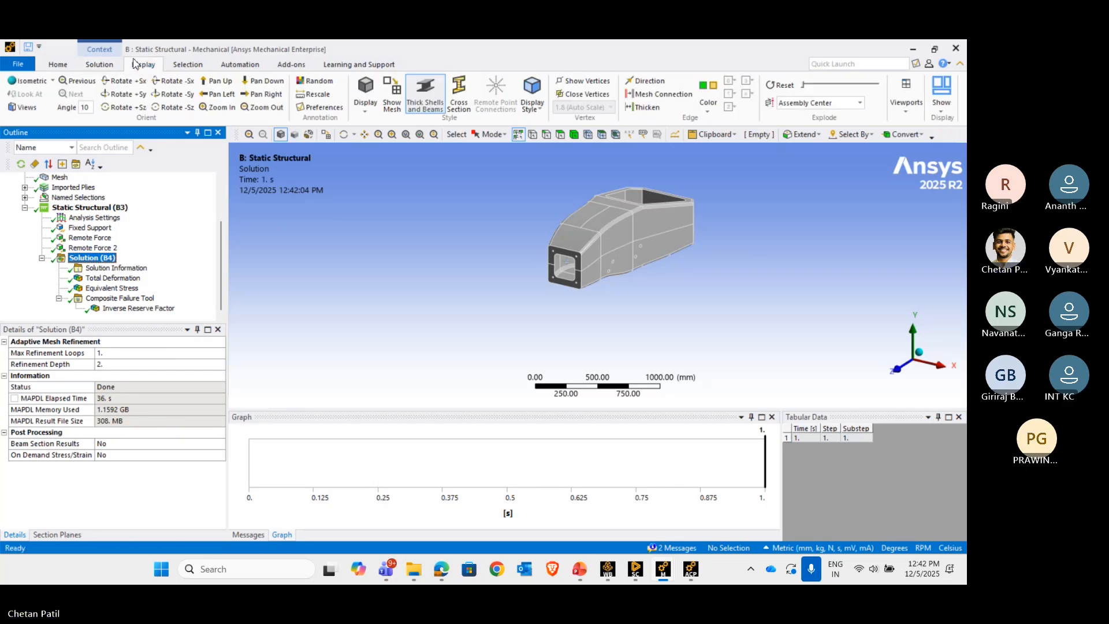
left_click(57, 64)
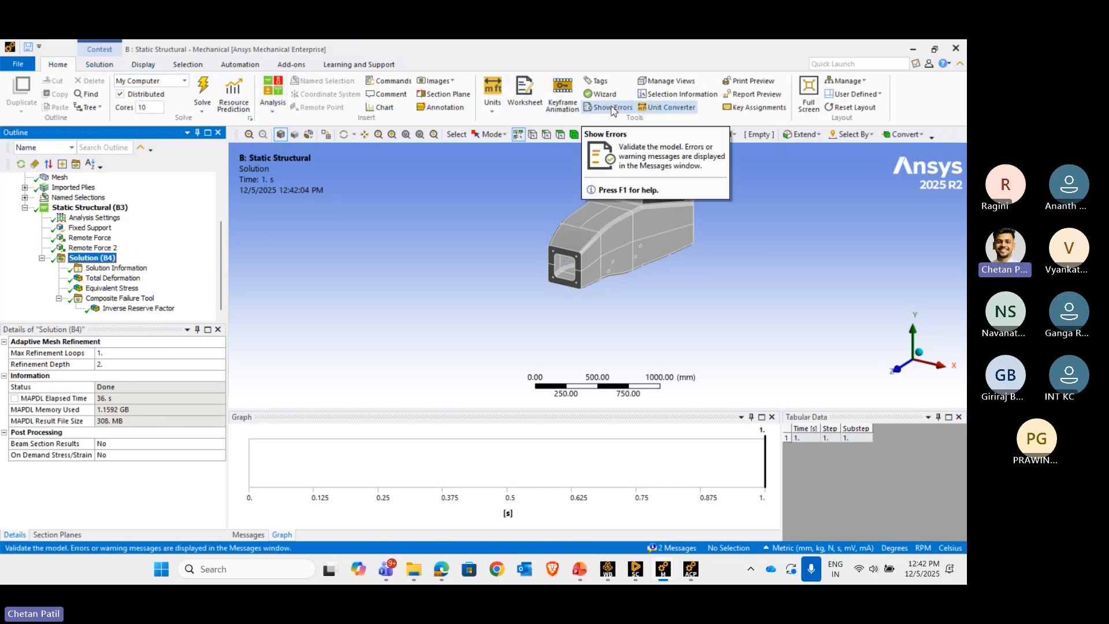
left_click(524, 93)
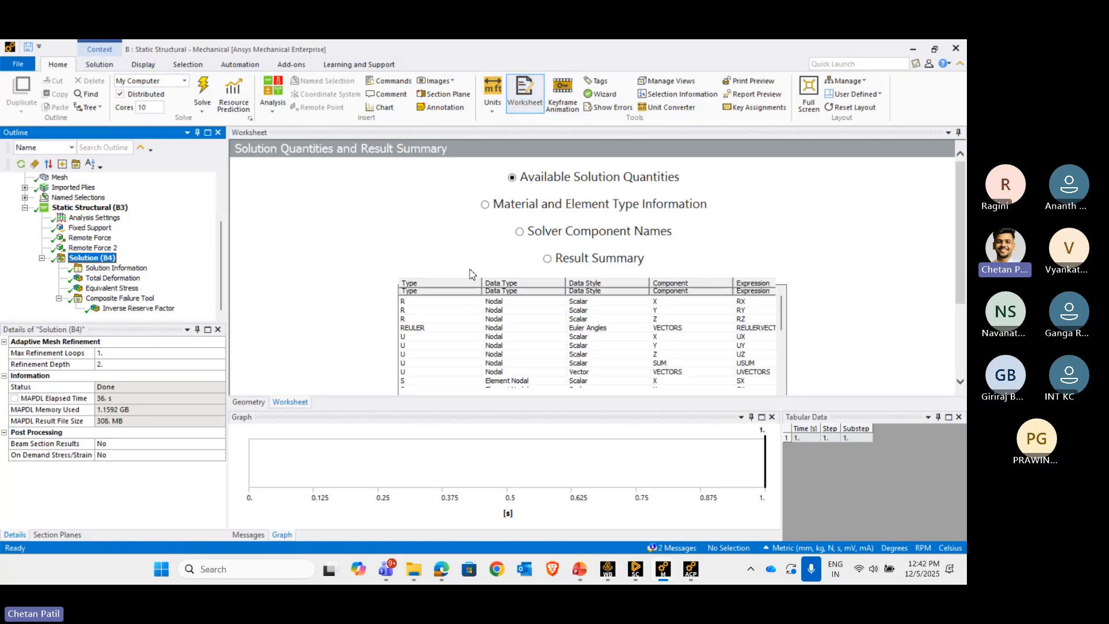
- Look through the table of available solution quantities, including its components, expressions and output units, and the result types that can be inserted
scroll(468, 289, "down", 10)
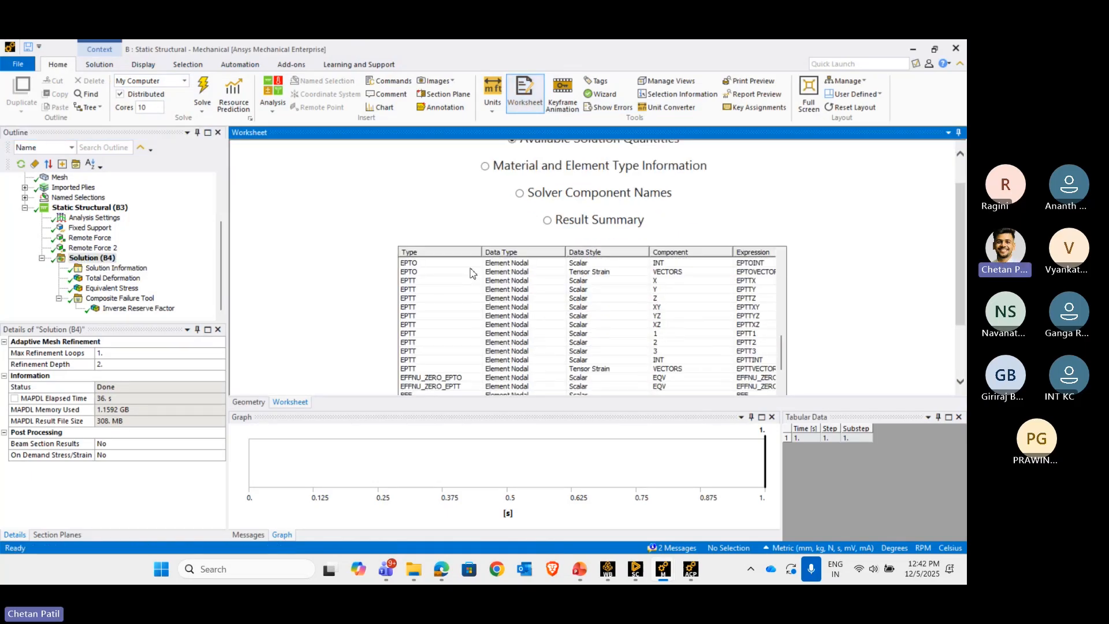
scroll(471, 273, "up", 8)
left_click_drag(960, 231, 962, 316)
scroll(680, 247, "down", 9)
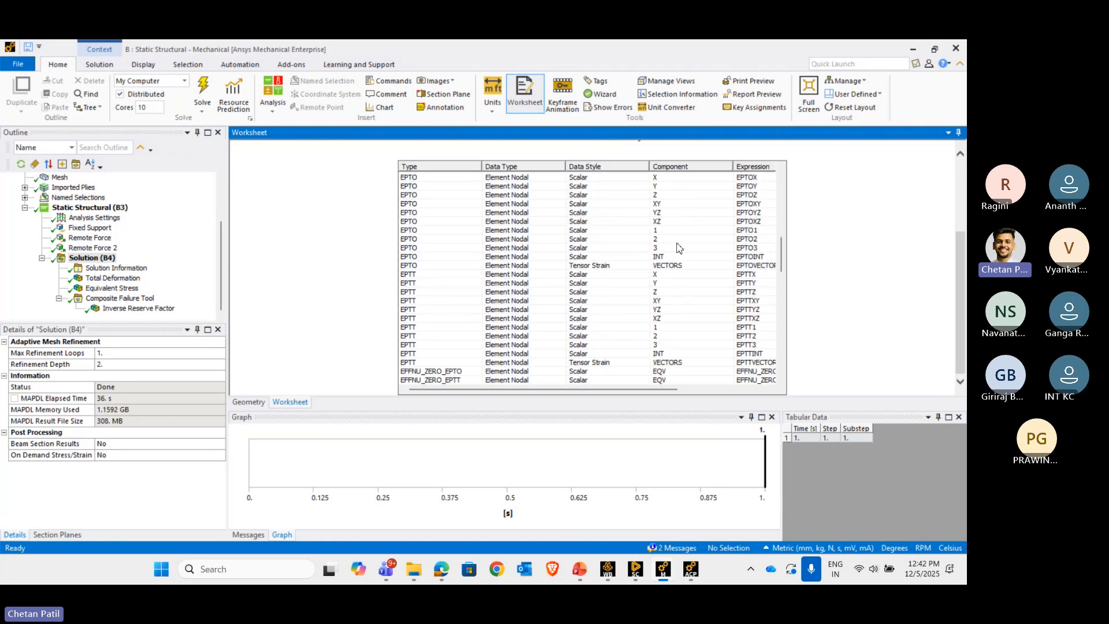
scroll(679, 248, "down", 10)
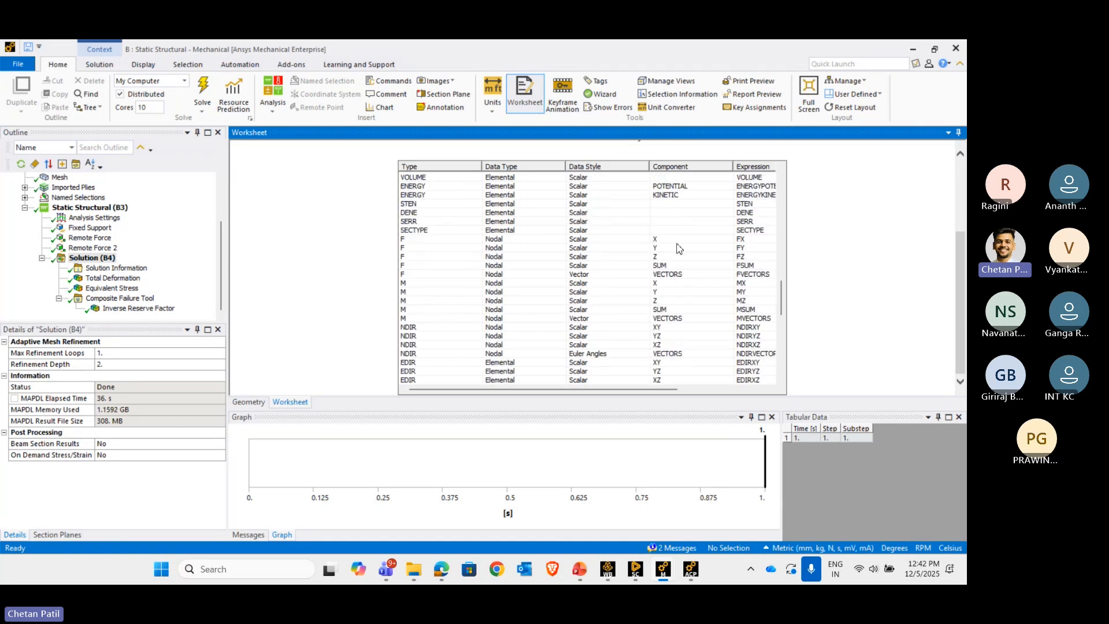
scroll(679, 247, "down", 8)
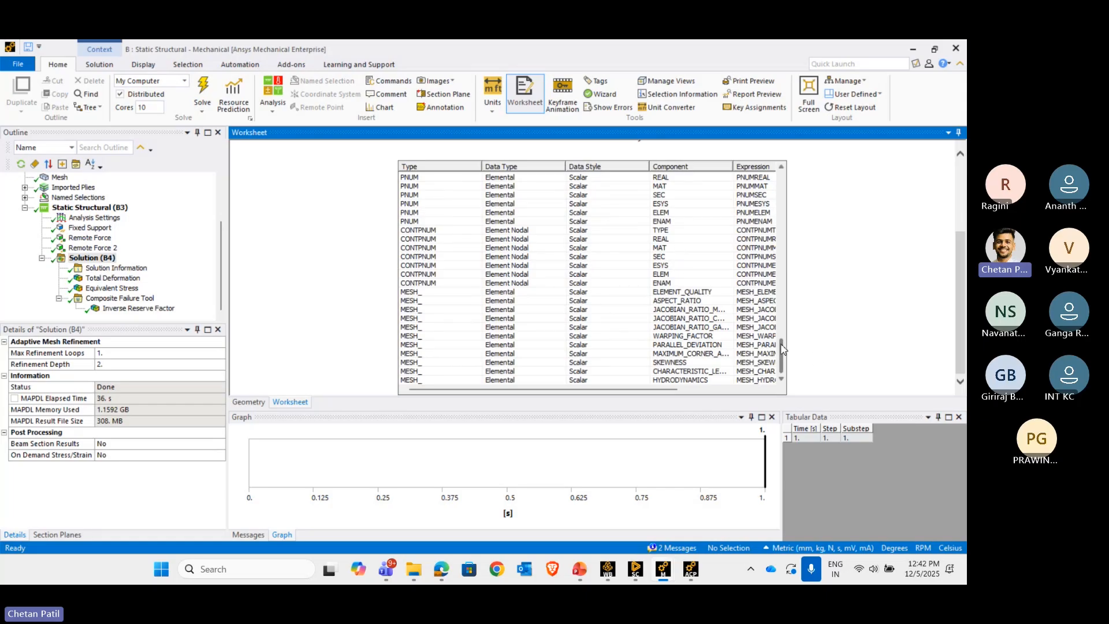
left_click_drag(781, 354, 773, 208)
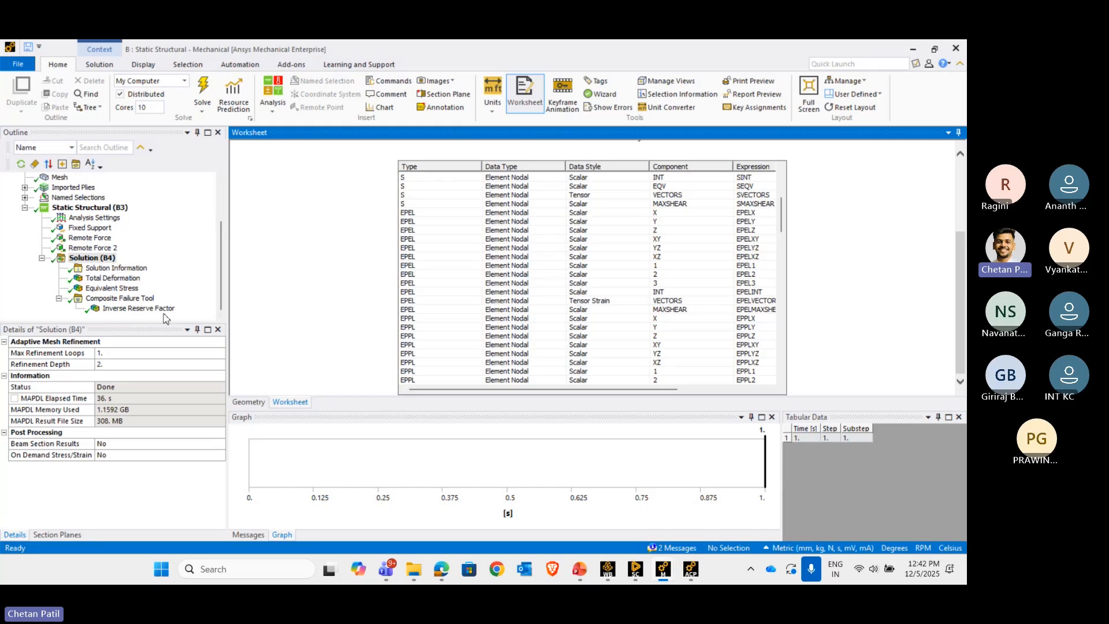
right_click(93, 257)
mouse_move(192, 265)
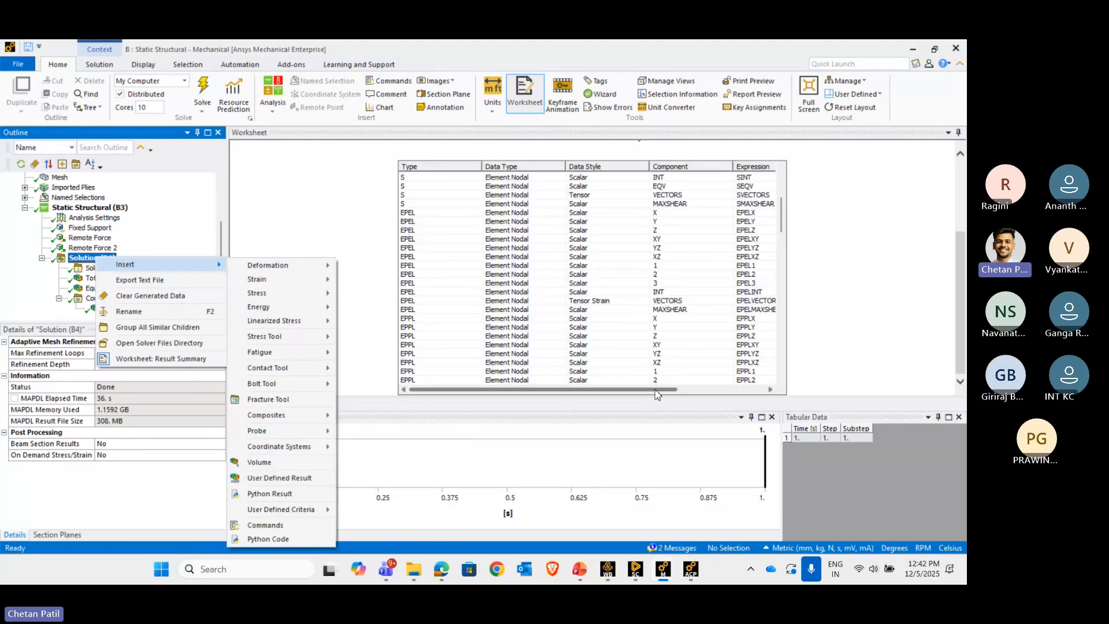
left_click_drag(665, 390, 752, 391)
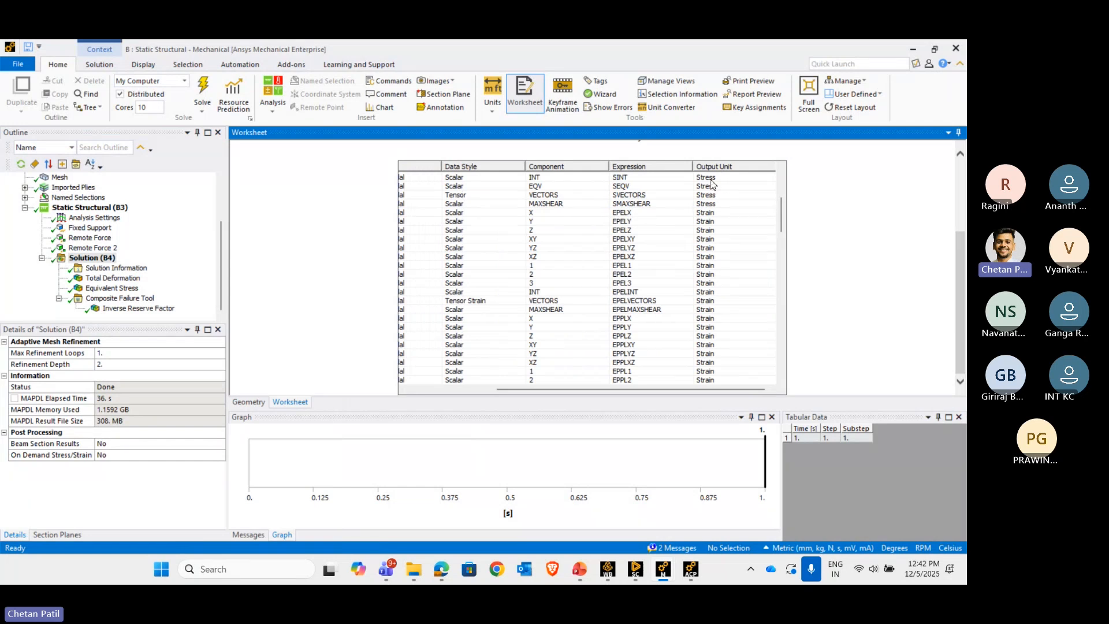
left_click_drag(781, 214, 802, 283)
scroll(775, 234, "up", 2)
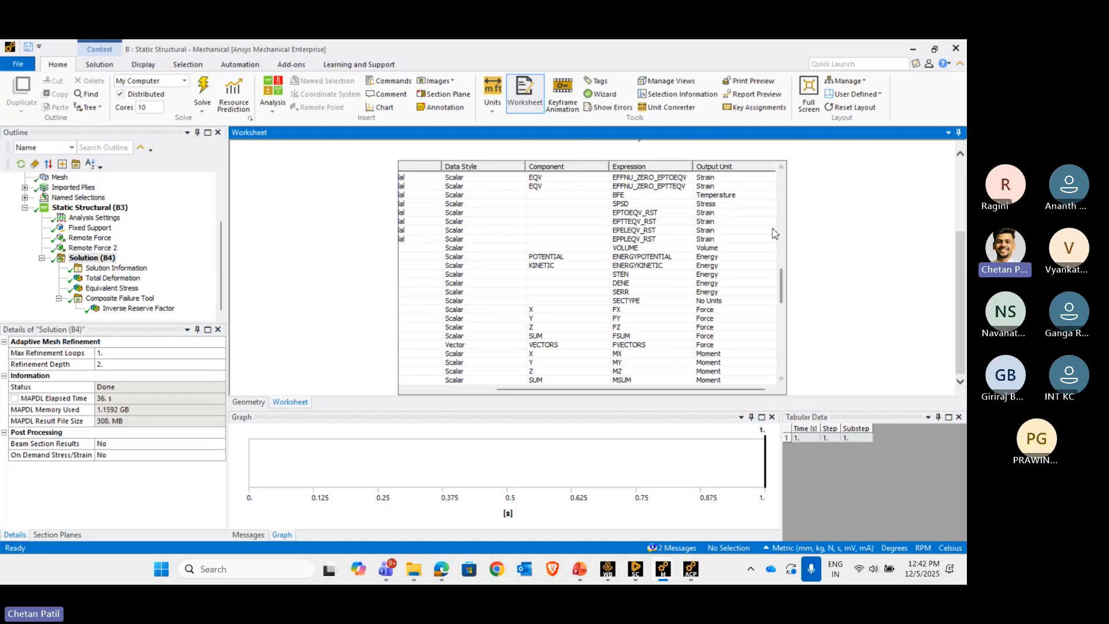
left_click_drag(682, 388, 539, 389)
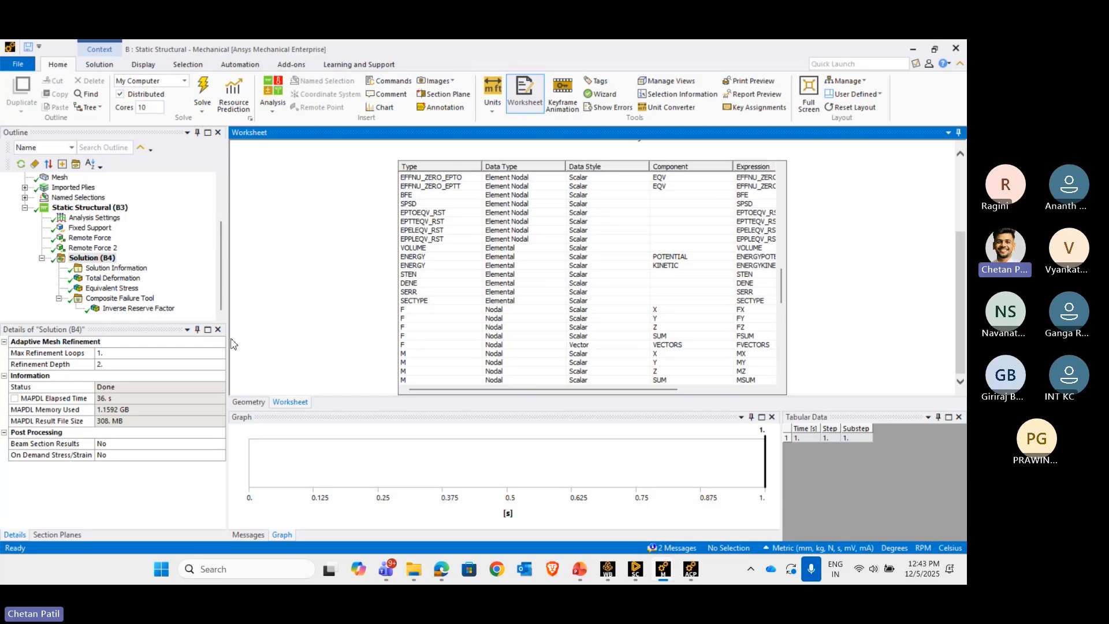
- Return to the geometry view and examine the Total Deformation result on the chassis
left_click(248, 402)
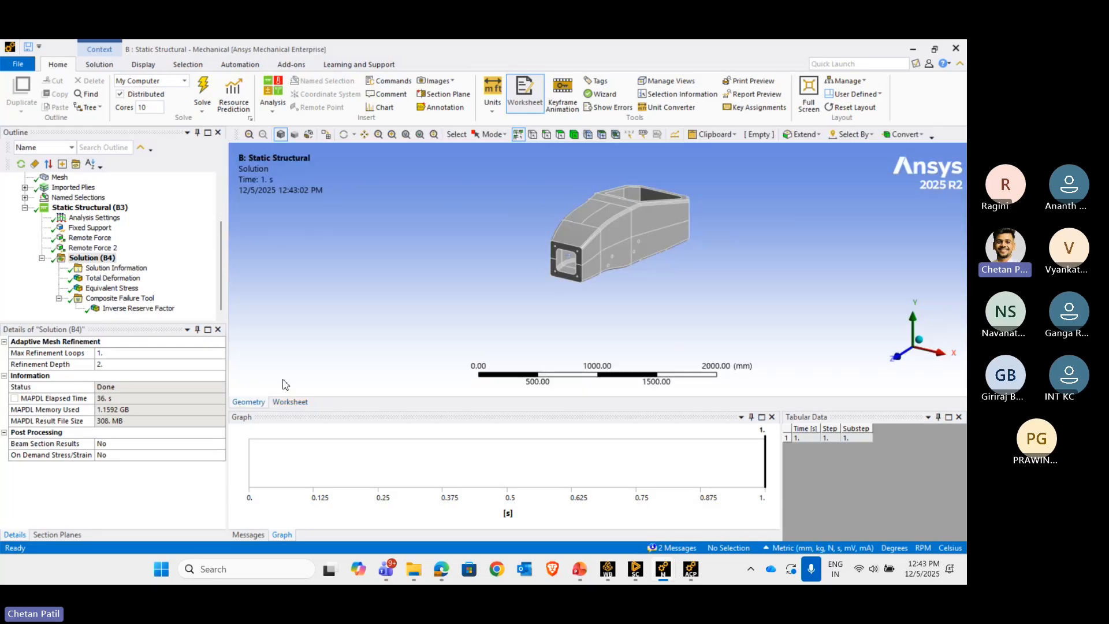
left_click(112, 278)
scroll(571, 238, "up", 5)
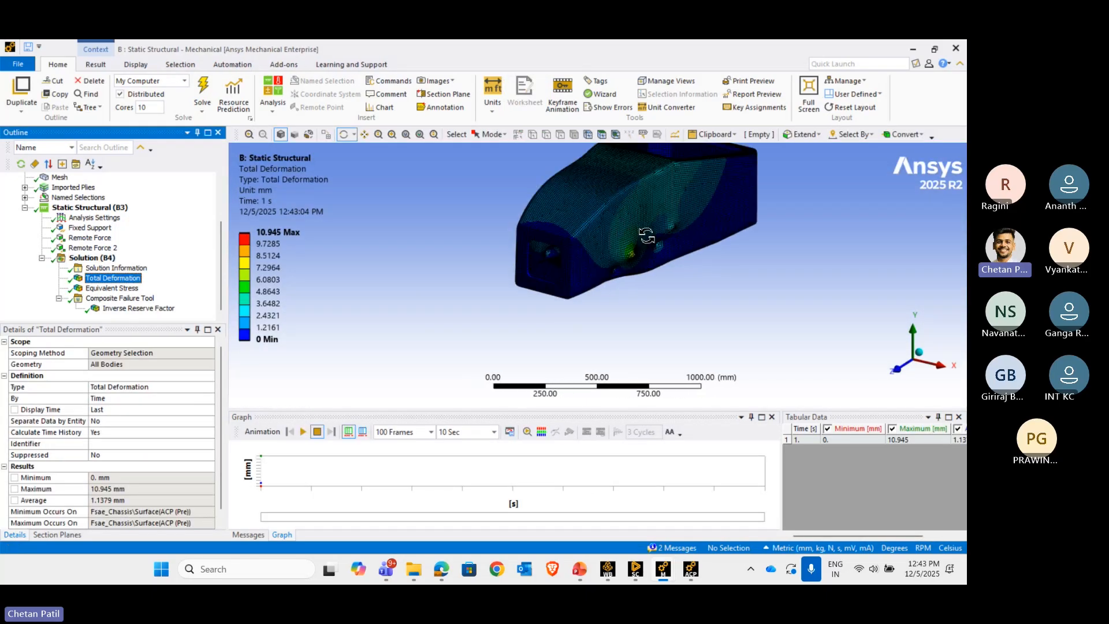
left_click_drag(673, 236, 535, 276)
- Display the Equivalent Stress result and examine the stress distribution around the loaded areas from several sides of the chassis
left_click(111, 288)
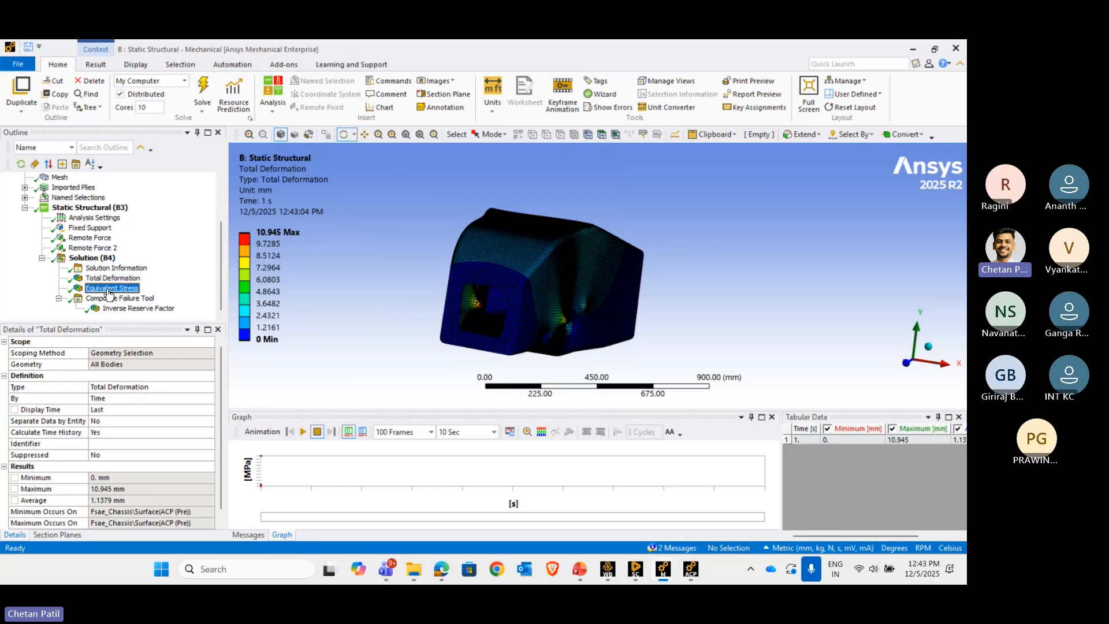
left_click_drag(450, 280, 433, 275)
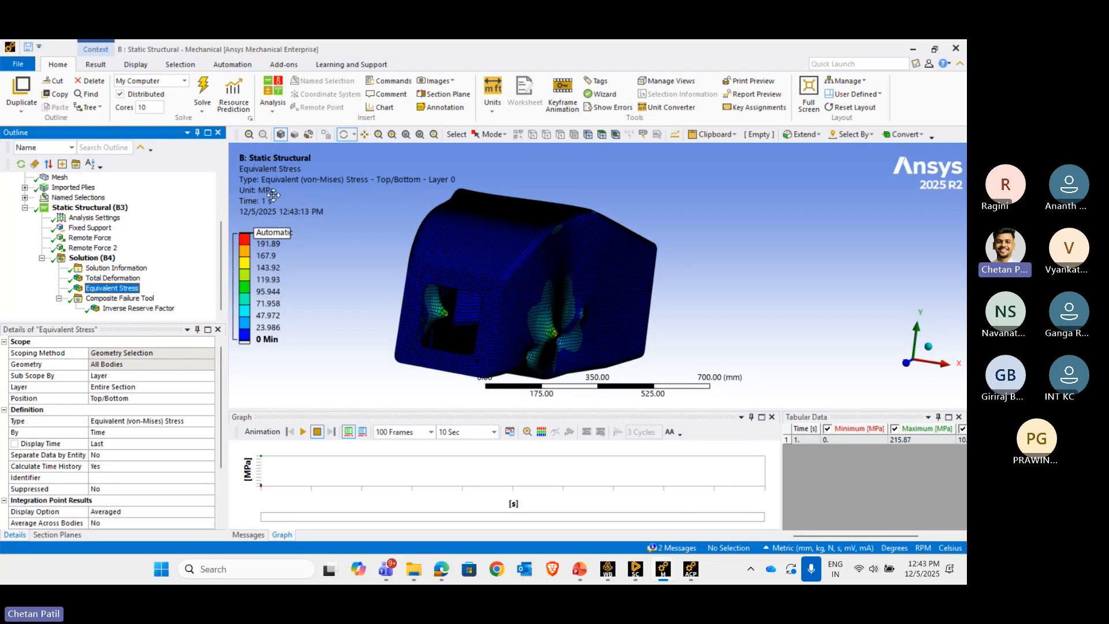
scroll(518, 289, "up", 3)
middle_click_drag(553, 318, 438, 268)
scroll(546, 242, "down", 3)
scroll(552, 280, "up", 3)
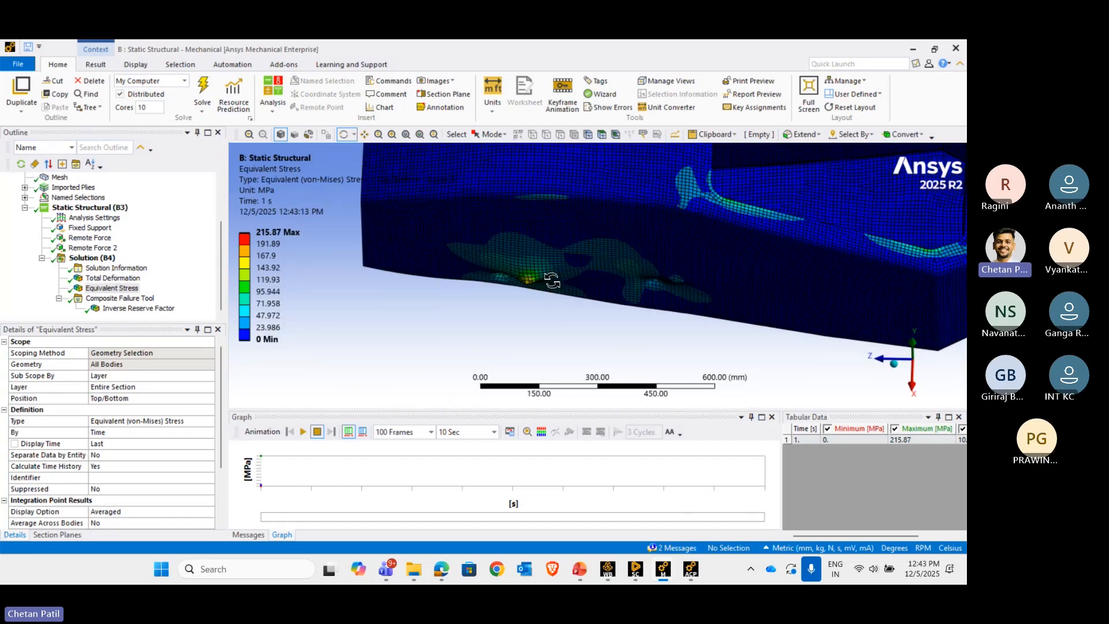
middle_click_drag(551, 279, 611, 300)
scroll(627, 243, "down", 3)
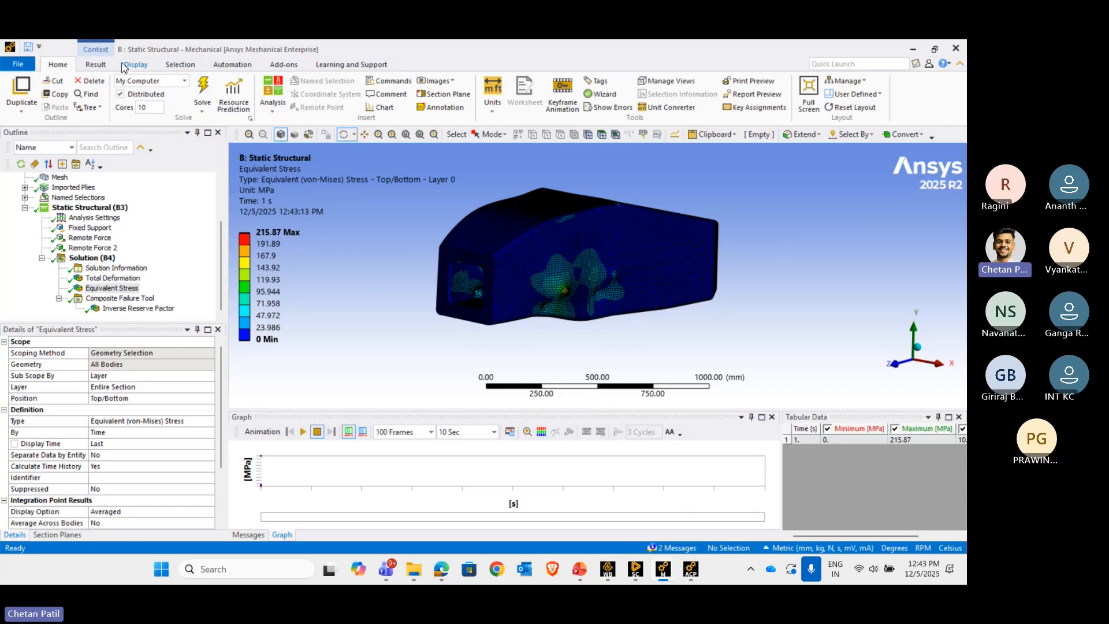
- Display the stress result with smooth contours and without mesh wireframe edges
left_click(96, 64)
left_click(451, 95)
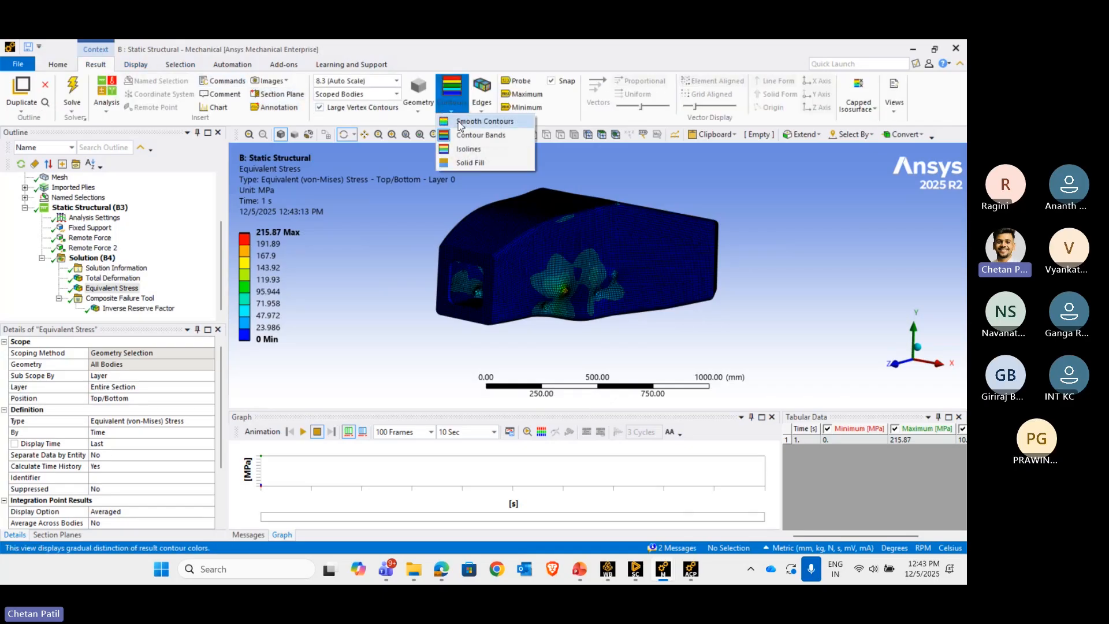
left_click(461, 122)
left_click(481, 106)
left_click(491, 121)
- Inspect the stress concentration on the chassis side and mark the maximum stress location with an annotation
scroll(561, 271, "up", 3)
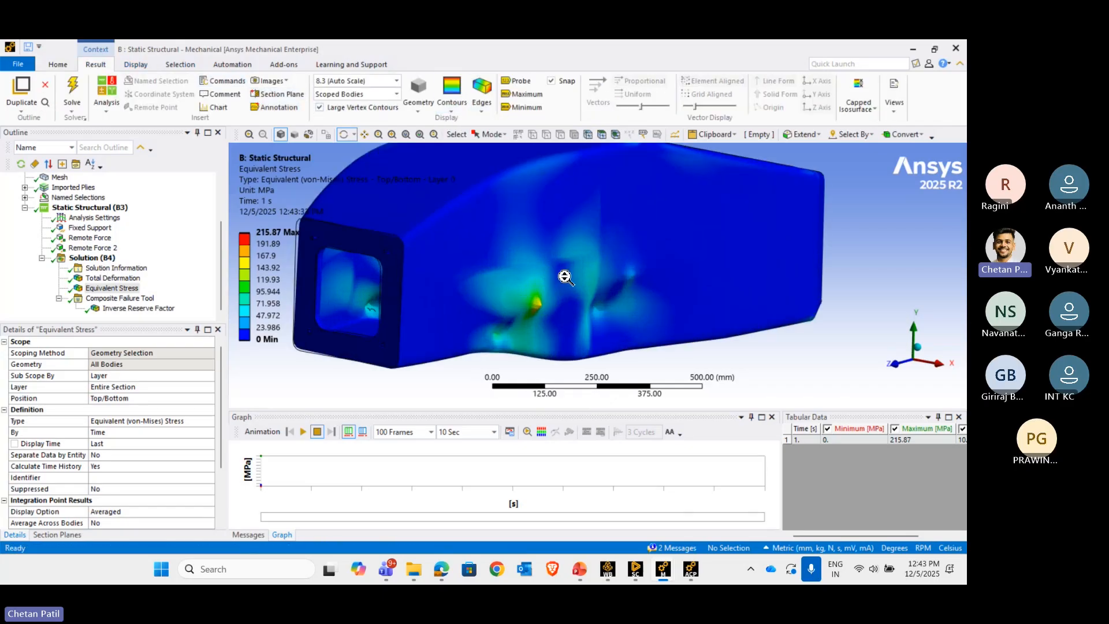
middle_click_drag(565, 276, 664, 271)
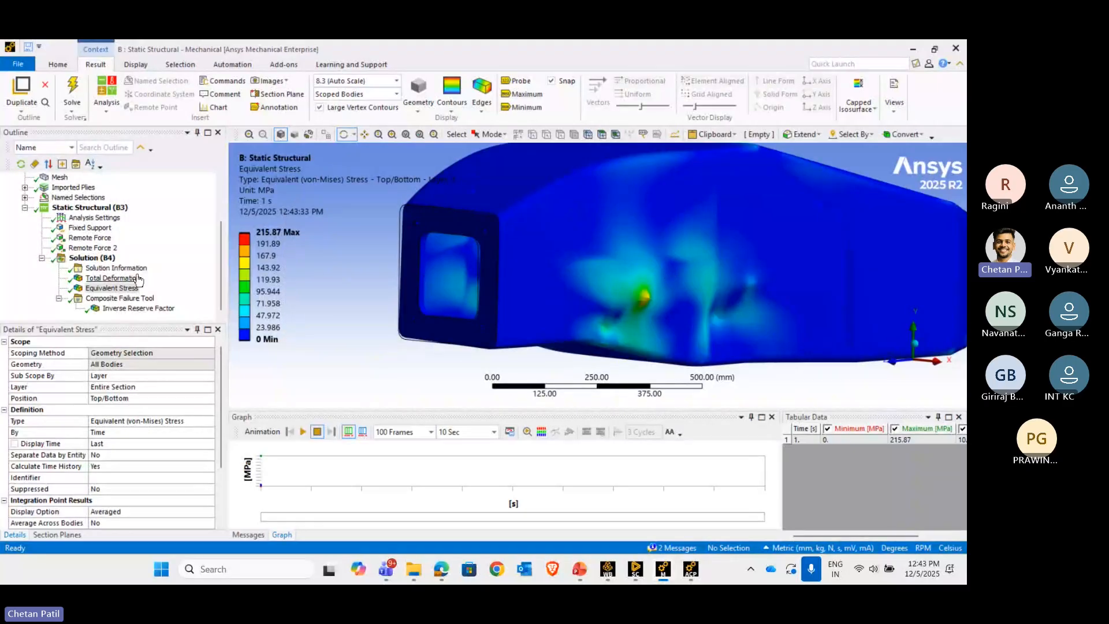
middle_click_drag(555, 267, 871, 264)
scroll(566, 333, "up", 5)
middle_click_drag(557, 325, 532, 149, "ctrl")
left_click(527, 93)
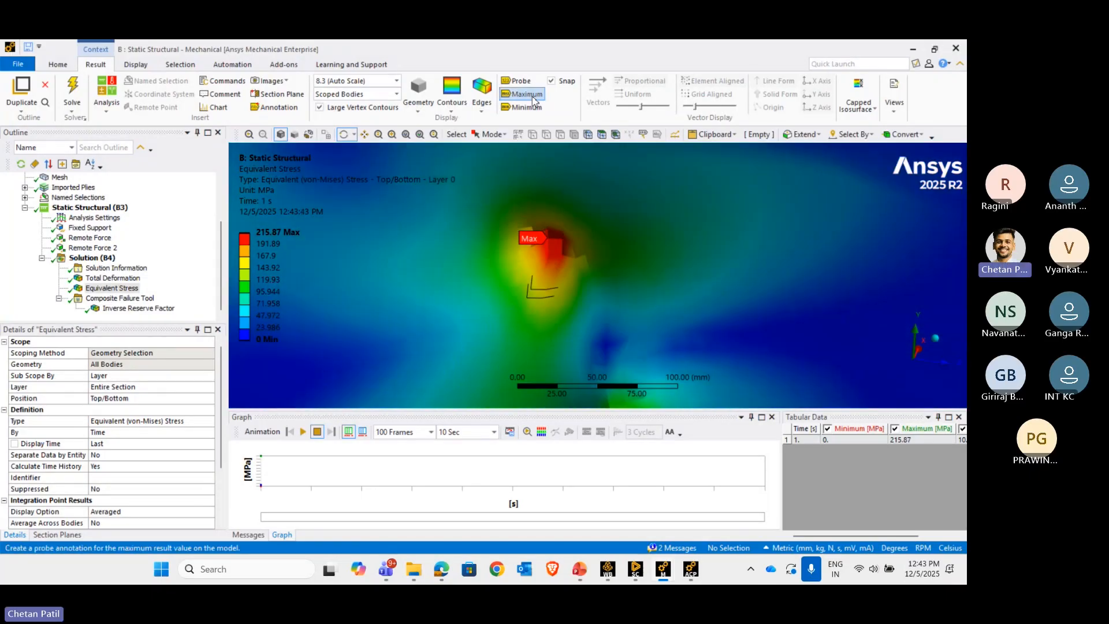
scroll(551, 285, "down", 5)
middle_click_drag(558, 251, 520, 248)
- Display the Inverse Reserve Factor result and examine the critical failure mode labels around its maximum location
left_click(142, 310)
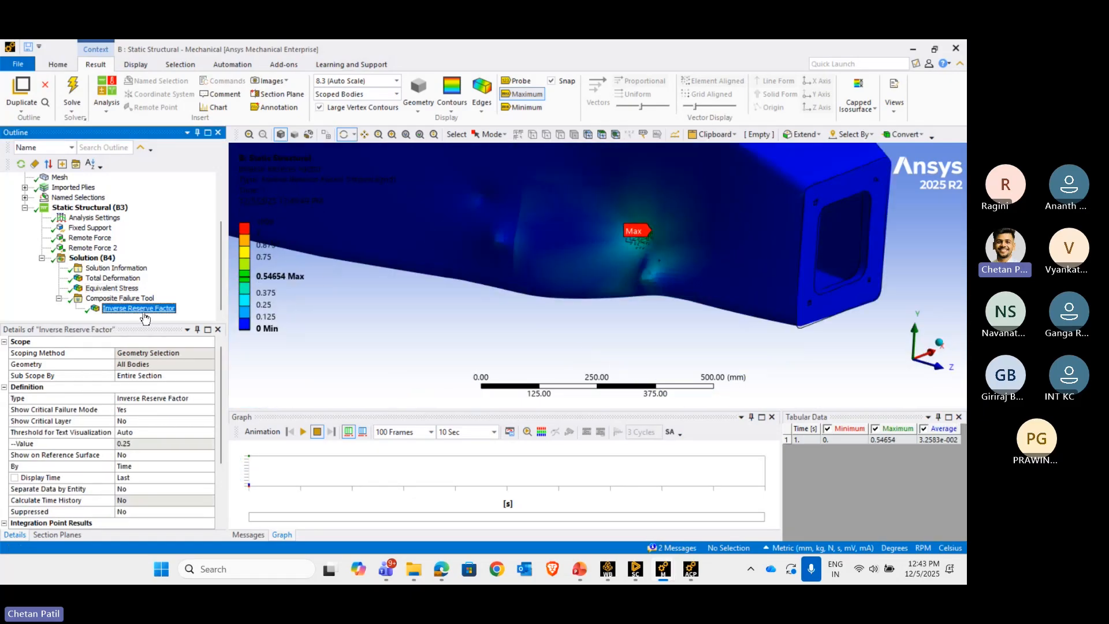
scroll(603, 288, "down", 2)
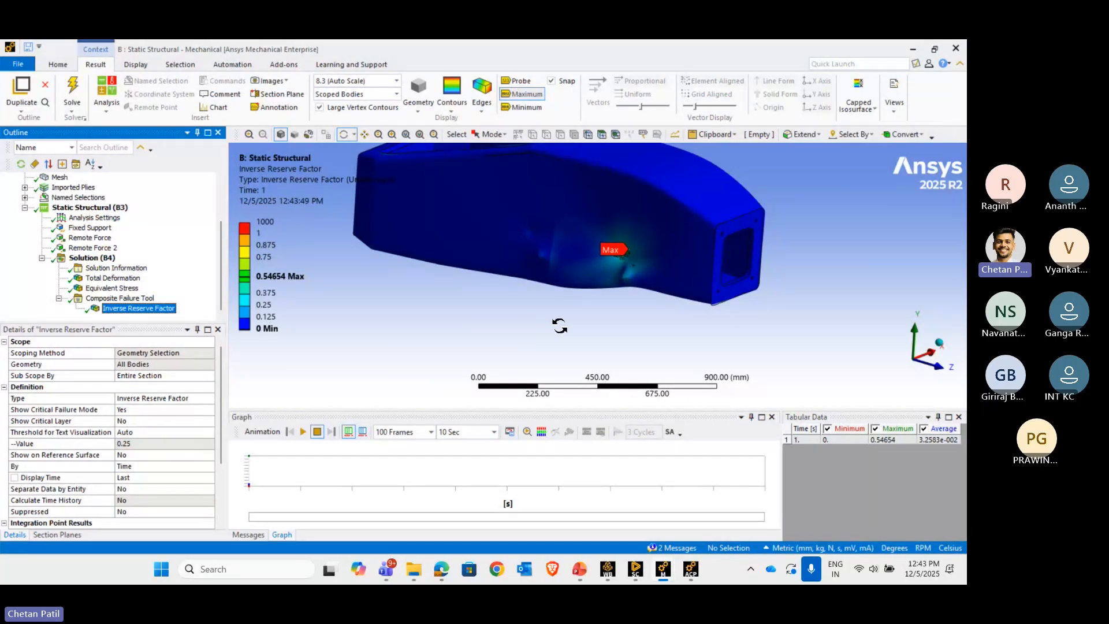
left_click_drag(559, 325, 611, 344)
scroll(611, 344, "up", 10)
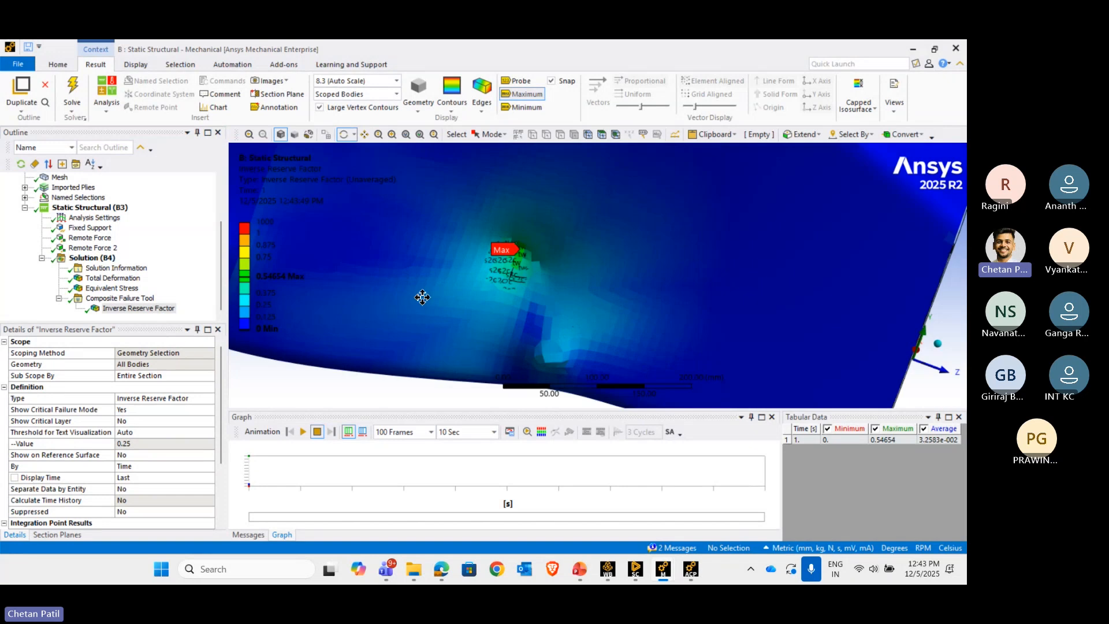
scroll(434, 266, "up", 4)
middle_click_drag(434, 265, 522, 255, "ctrl")
scroll(682, 312, "up", 4)
middle_click_drag(663, 275, 527, 267, "ctrl")
scroll(456, 240, "up", 3)
scroll(560, 248, "up", 3)
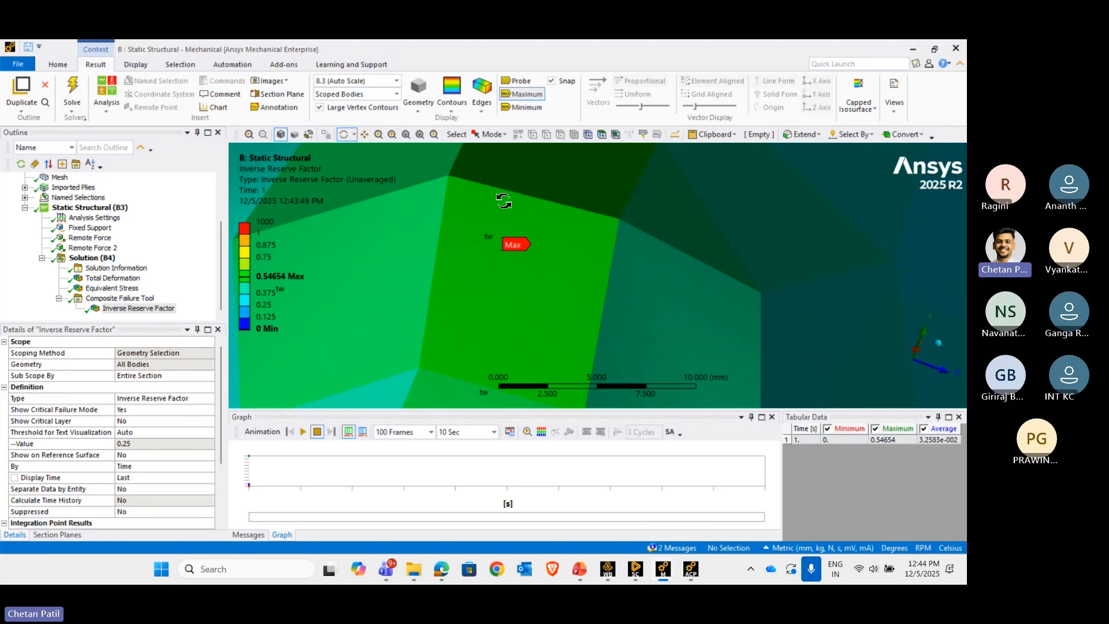
scroll(511, 231, "down", 10)
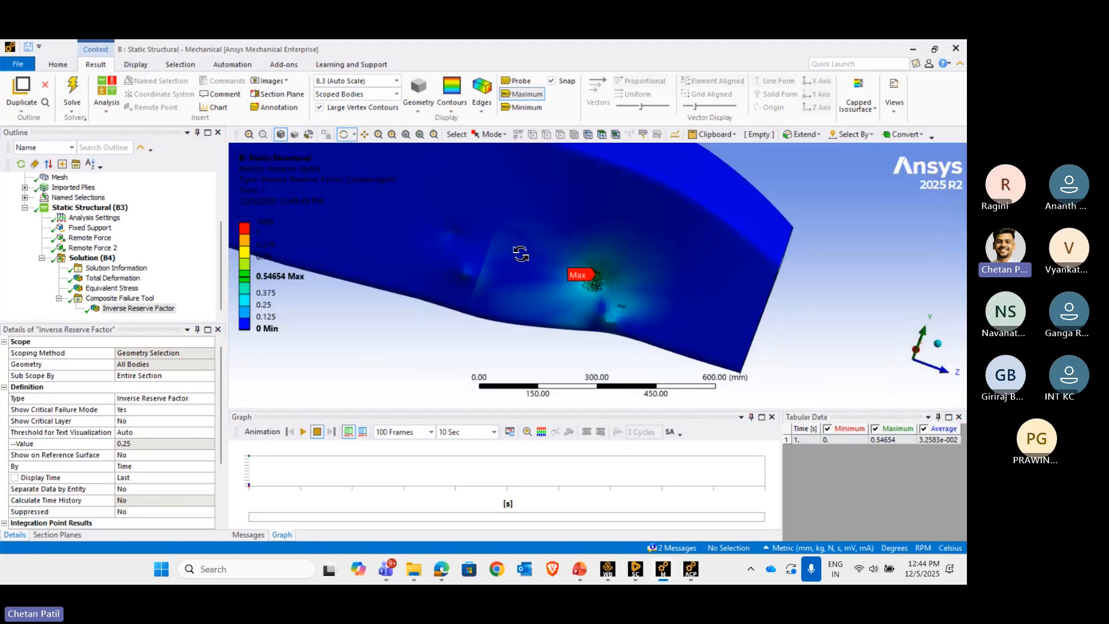
- View the Inverse Reserve Factor result on the whole chassis and check the analysis systems in the Workbench project schematic
scroll(521, 254, "down", 2)
middle_click_drag(536, 258, 320, 275)
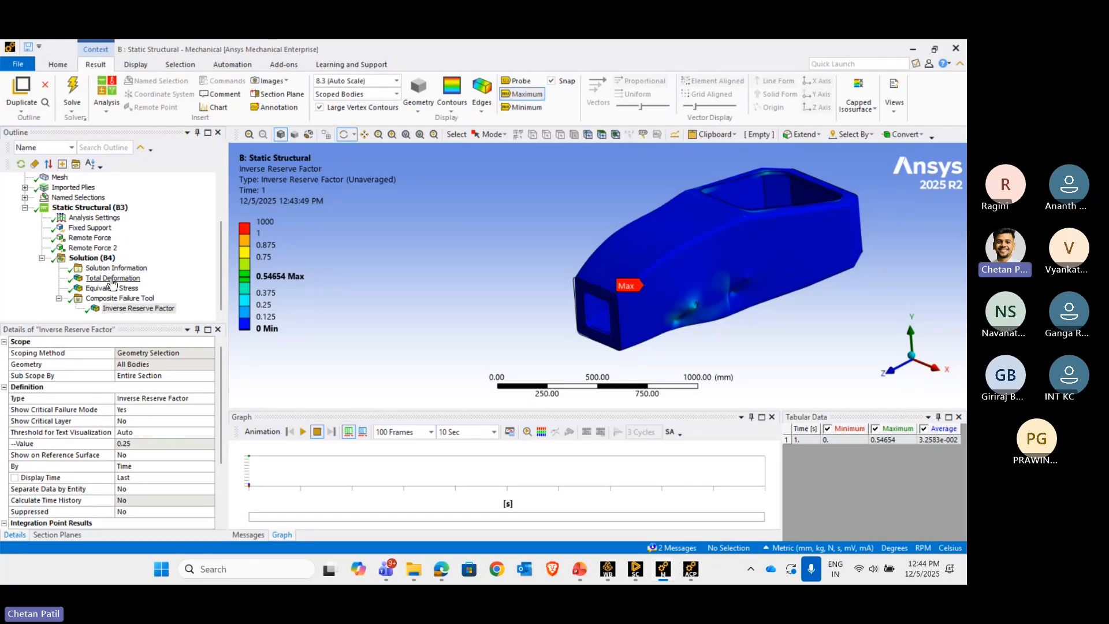
left_click(913, 49)
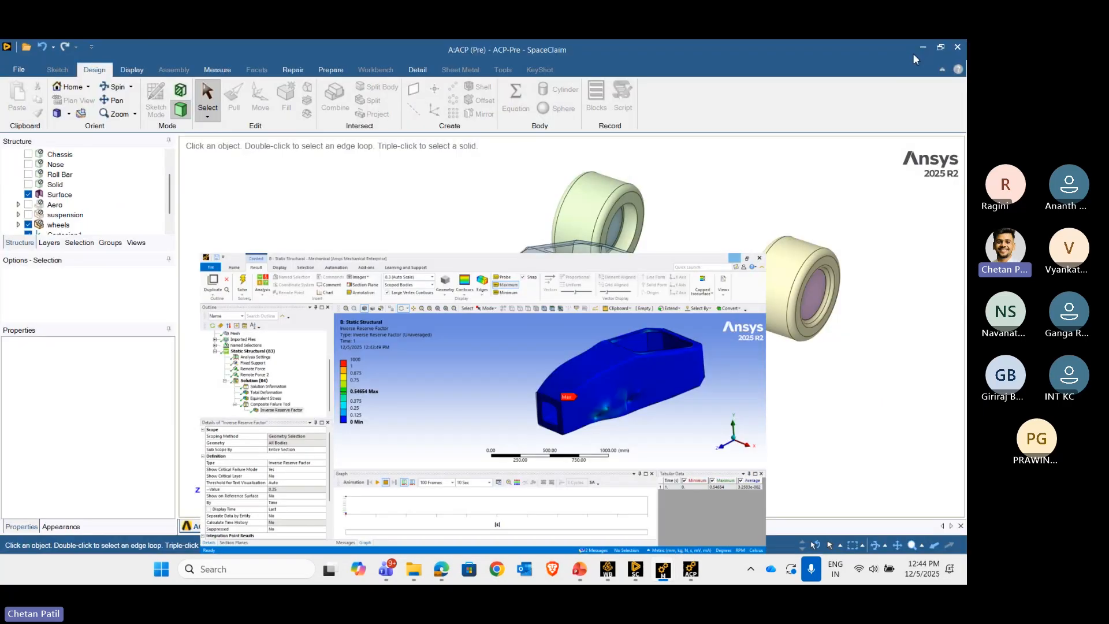
left_click(608, 570)
left_click(107, 95)
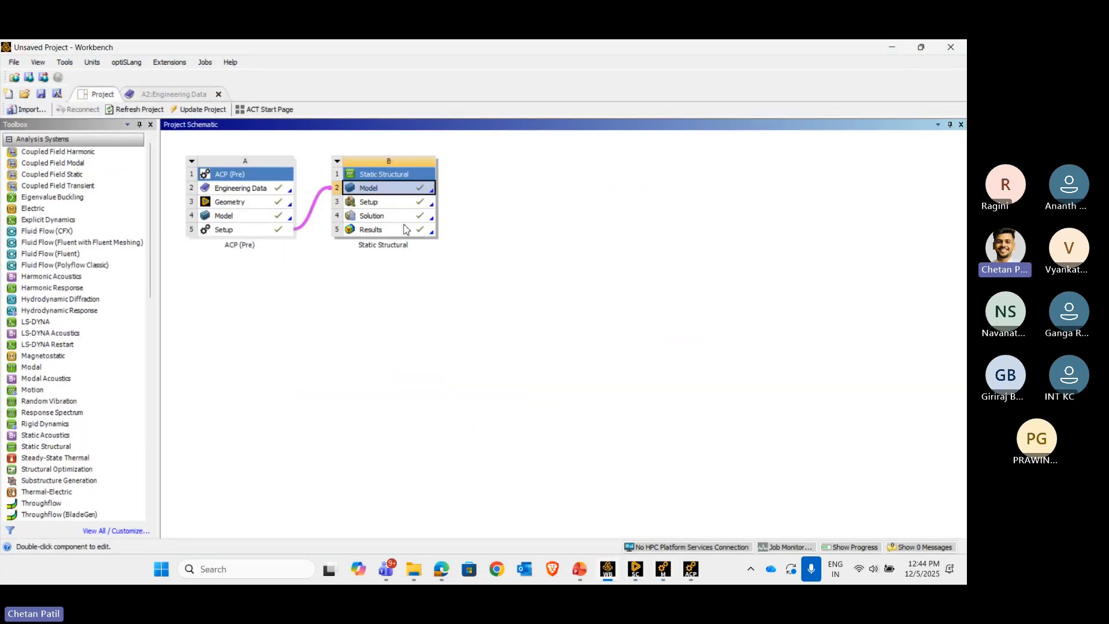
left_click(663, 570)
left_click(730, 491)
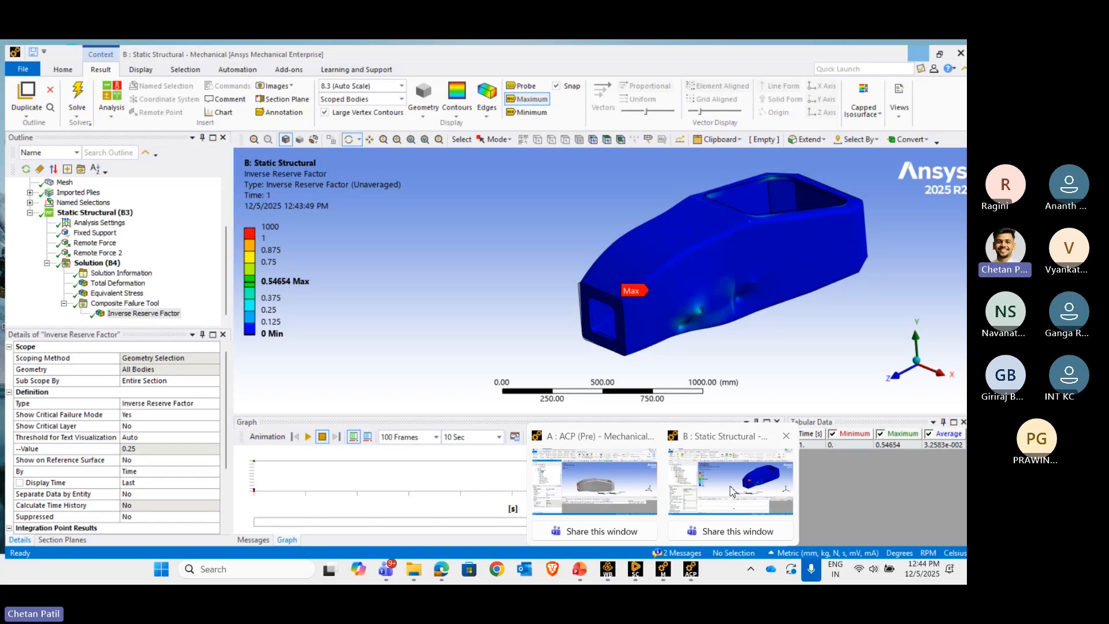
- Display the Equivalent Stress result and review the imported plies and the Honeycomb material properties in the Static Structural model
left_click(114, 289)
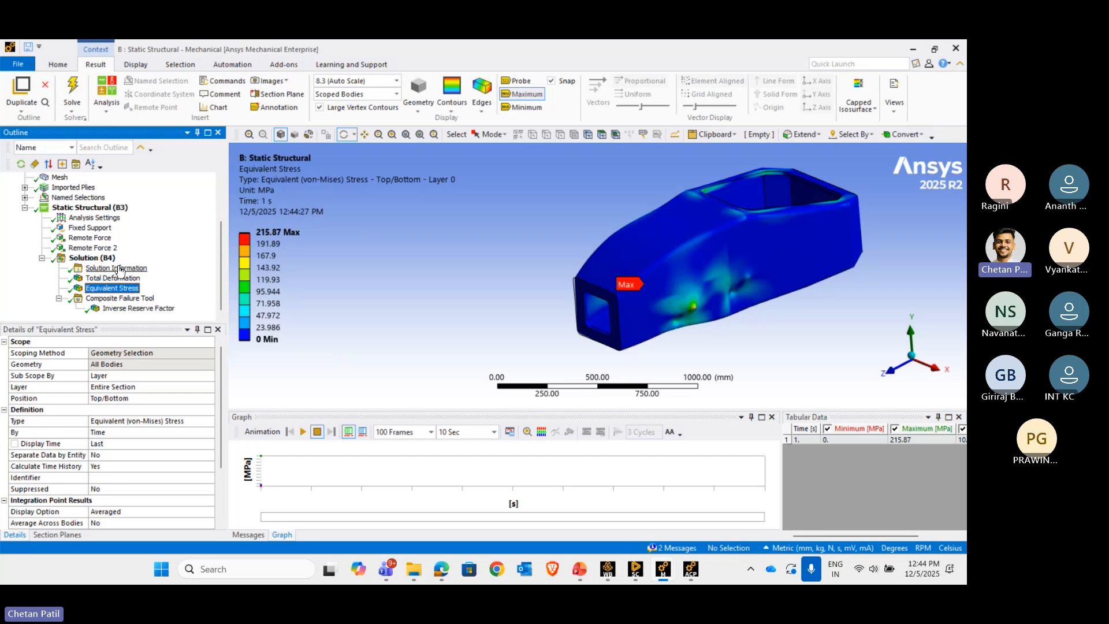
left_click(23, 187)
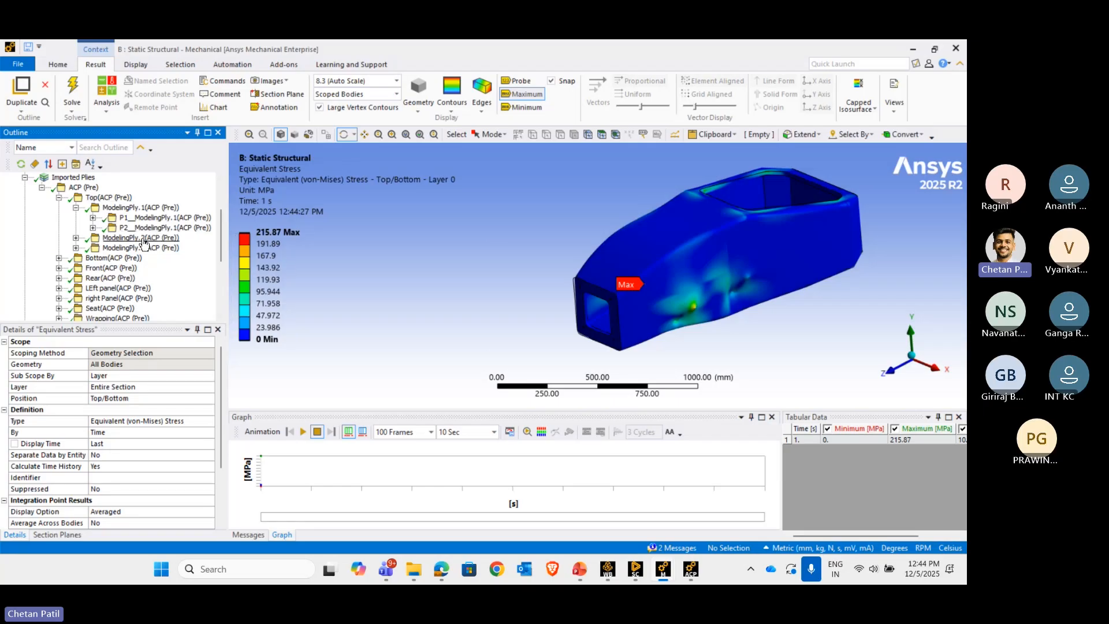
scroll(119, 255, "up", 3)
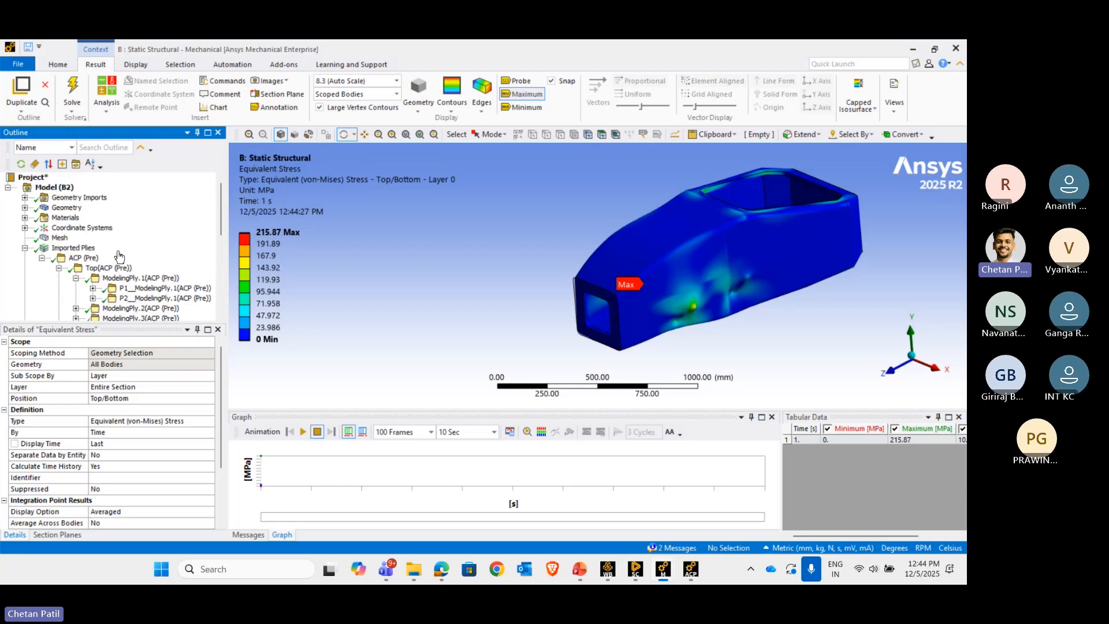
left_click(25, 217)
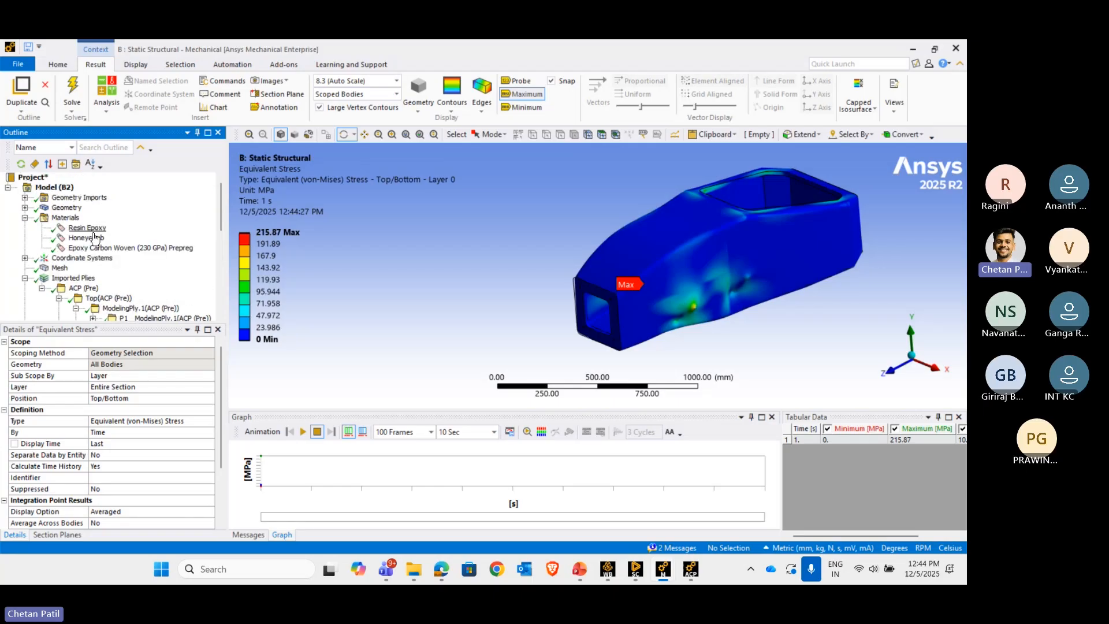
left_click(87, 238)
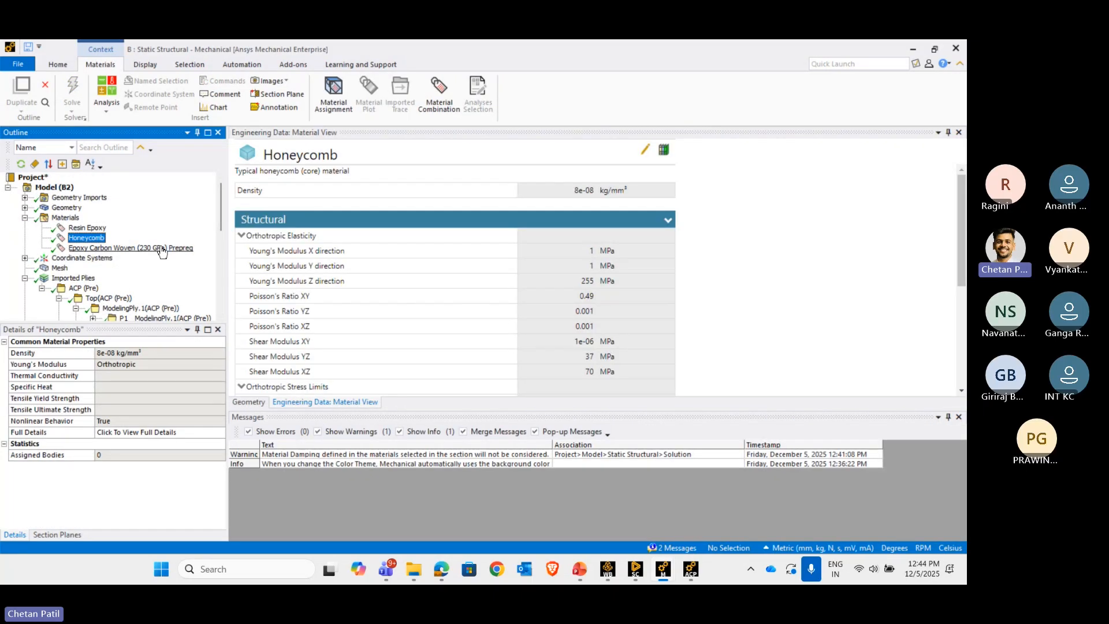
left_click(25, 218)
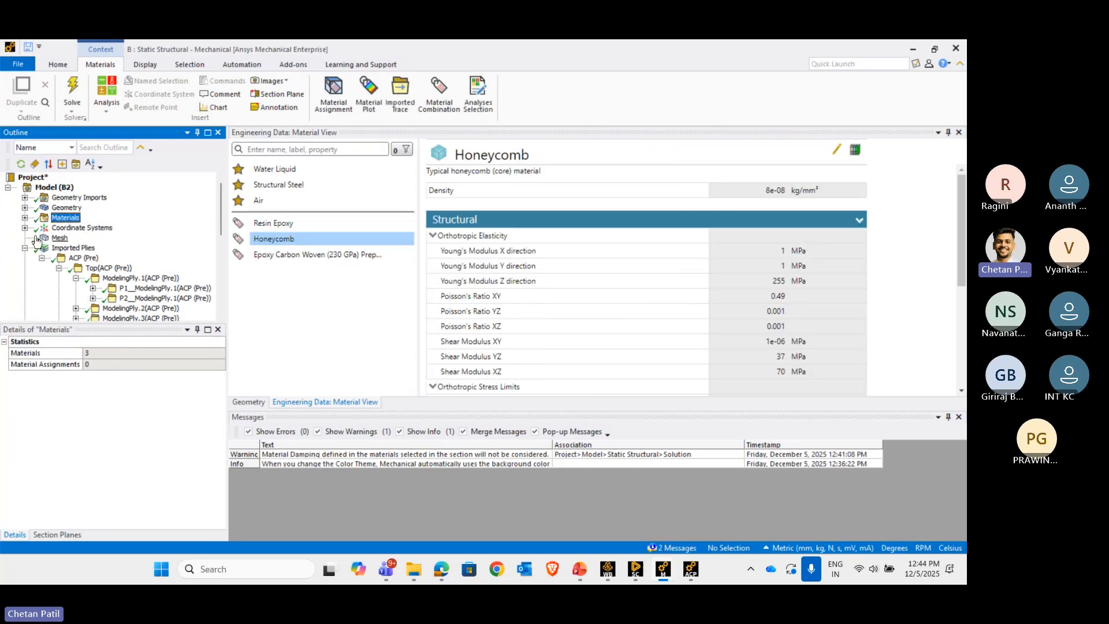
left_click(24, 248)
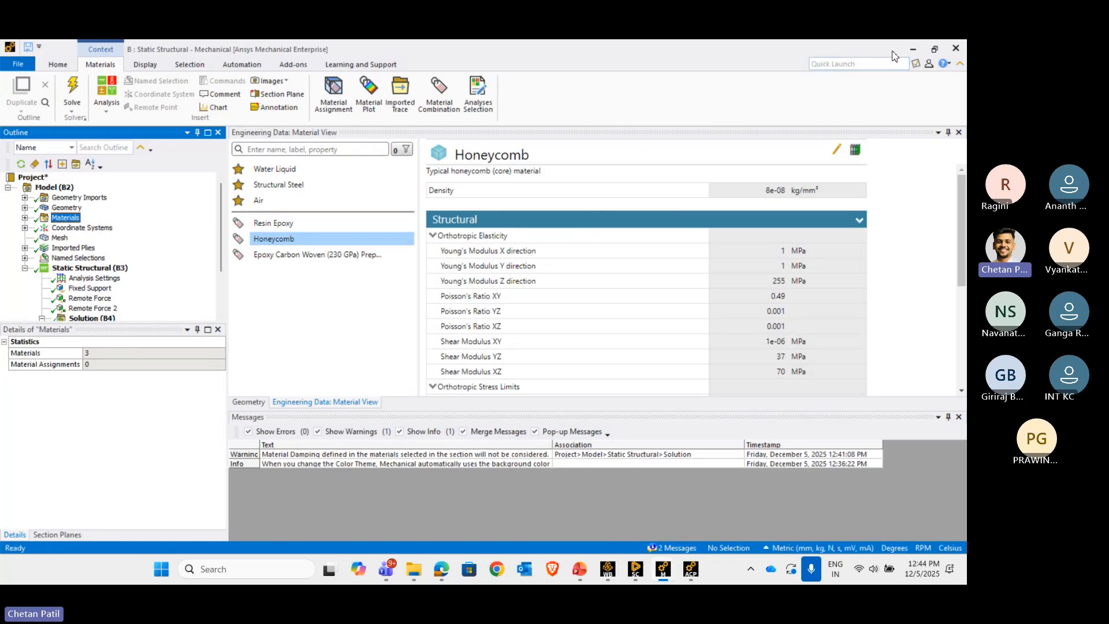
- Publish the maximum value of the Equivalent Stress result as an output parameter and check the Workbench project schematic
left_click(910, 51)
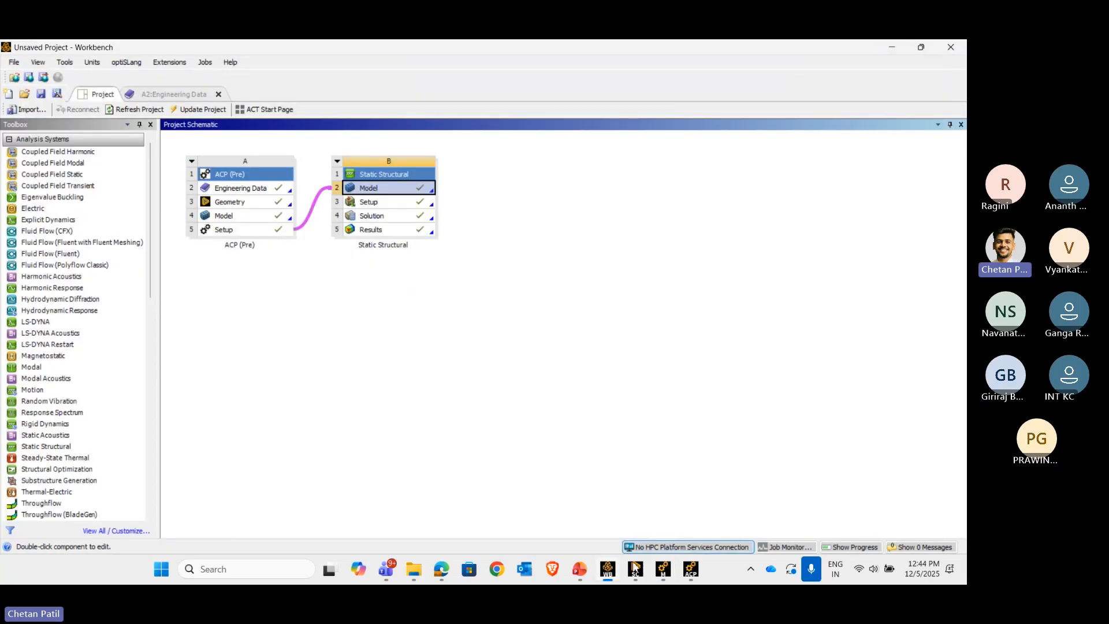
mouse_move(662, 578)
left_click(730, 537)
scroll(102, 278, "down", 2)
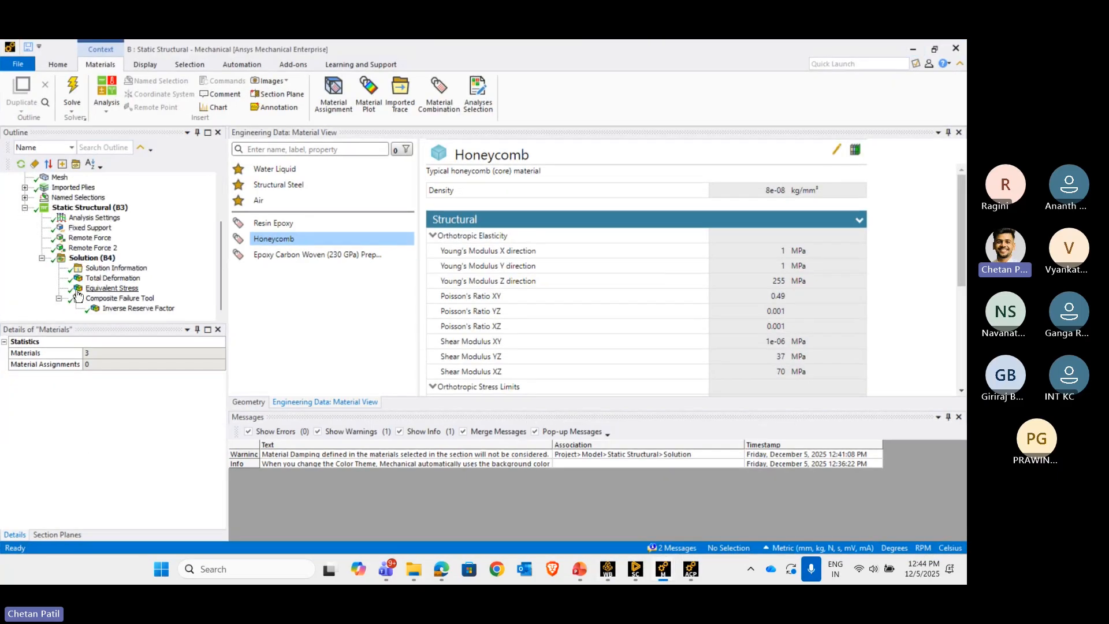
left_click(103, 288)
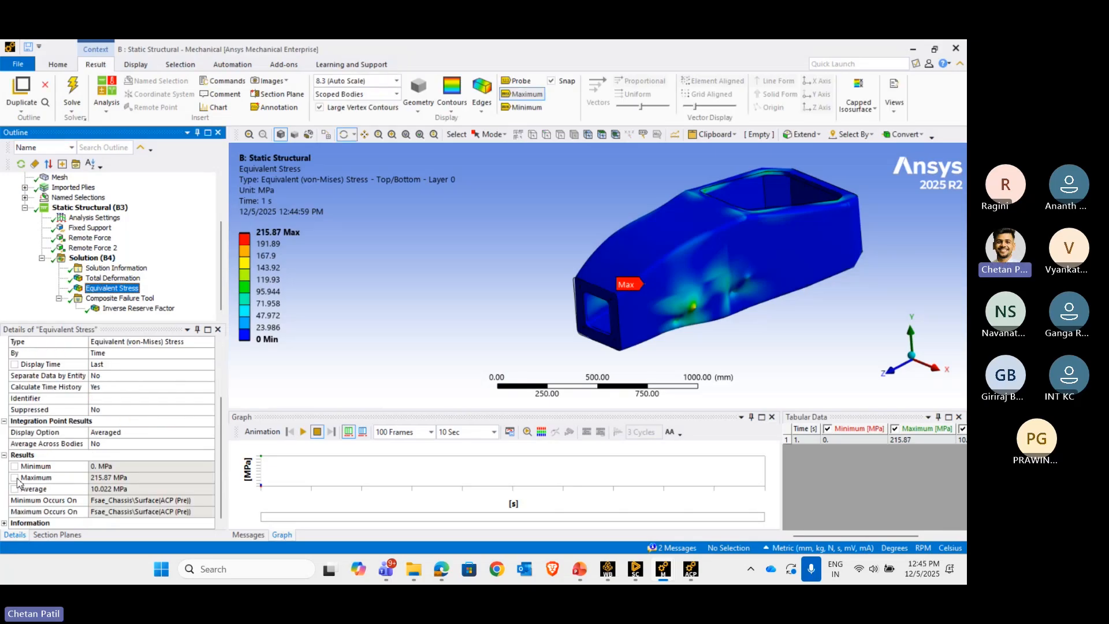
left_click(17, 479)
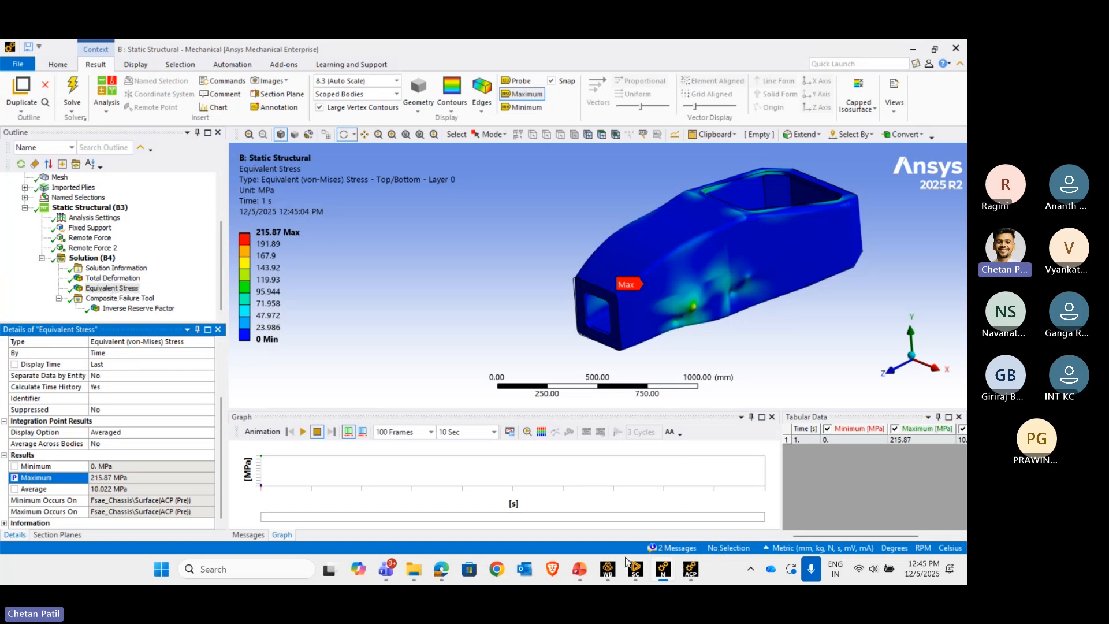
left_click(607, 569)
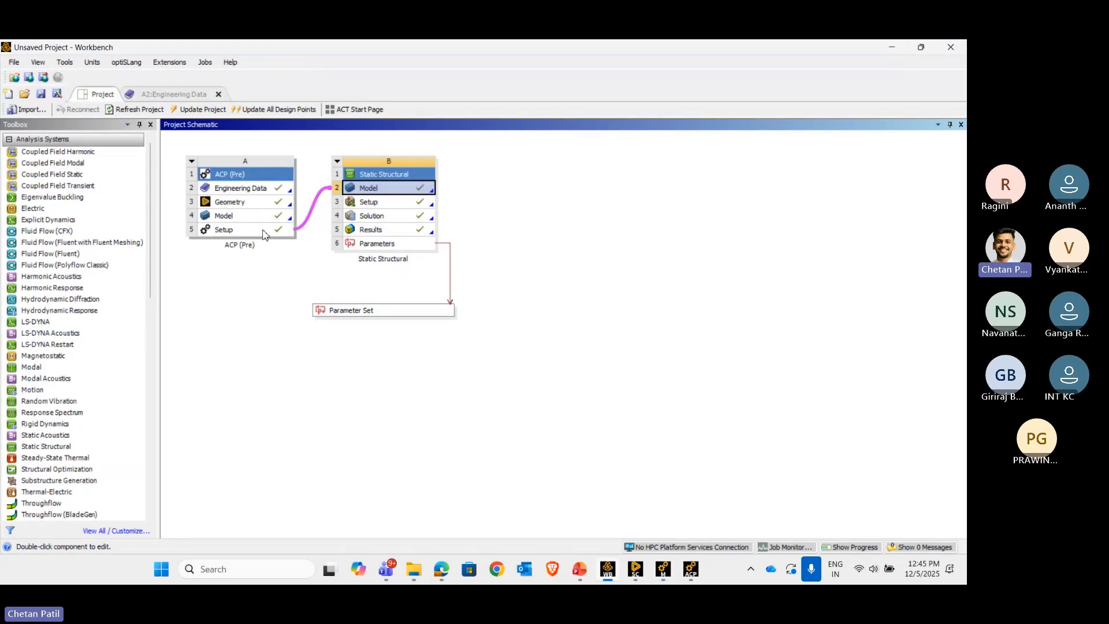
- Switch to Ansys Composite PrepPost and create an input parameter linked to the Thickness property of the Core fabric
left_click(691, 569)
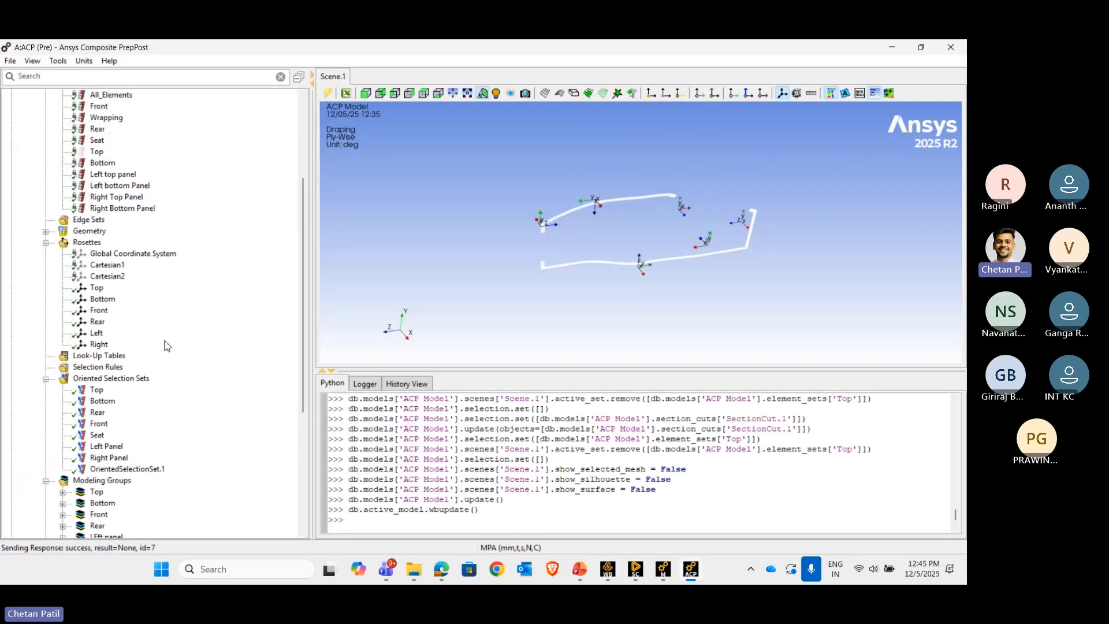
scroll(163, 346, "down", 6)
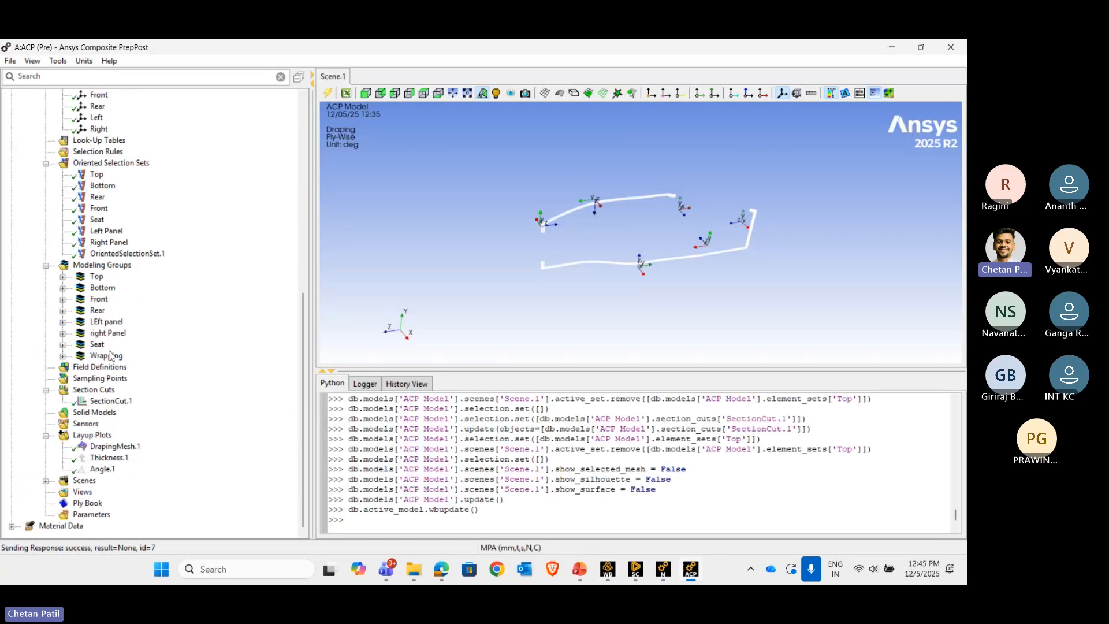
right_click(88, 513)
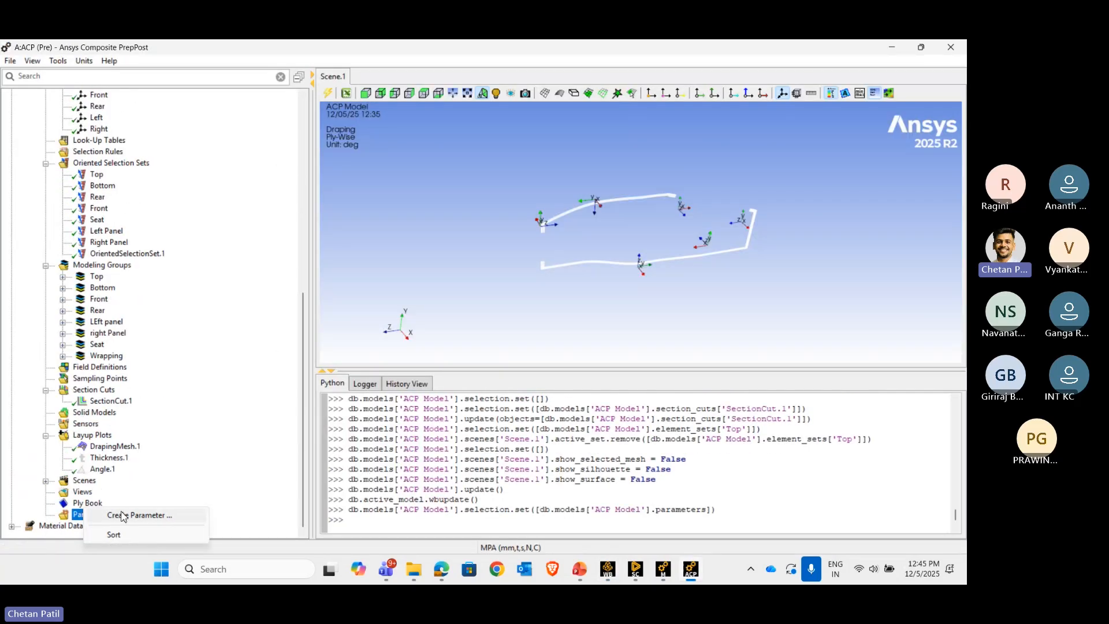
left_click(122, 515)
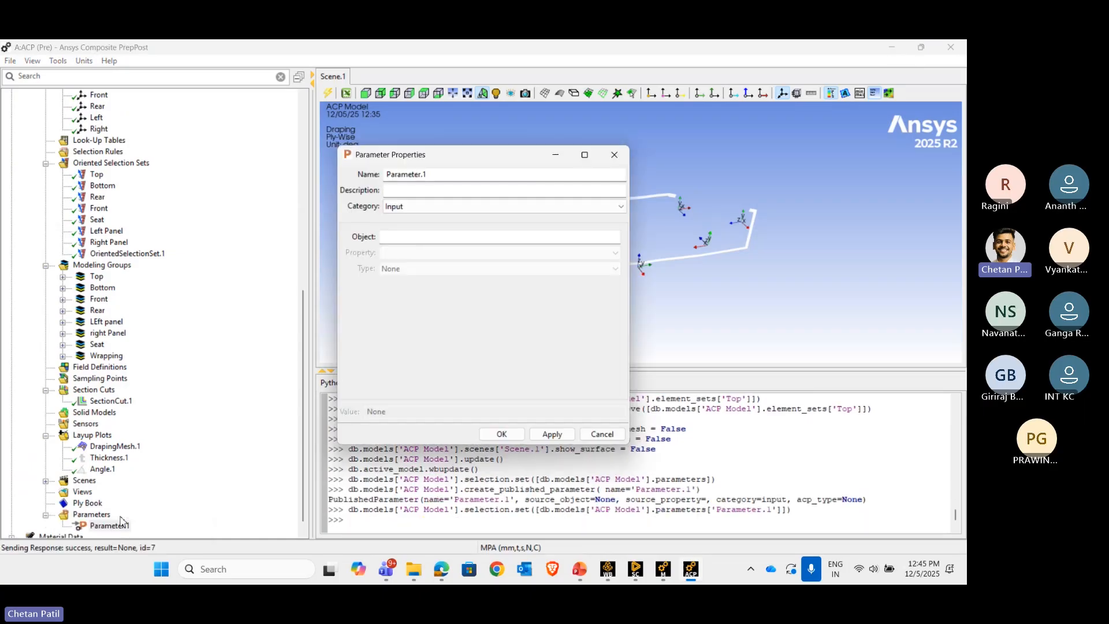
left_click(396, 237)
scroll(94, 303, "up", 3)
scroll(94, 304, "up", 8)
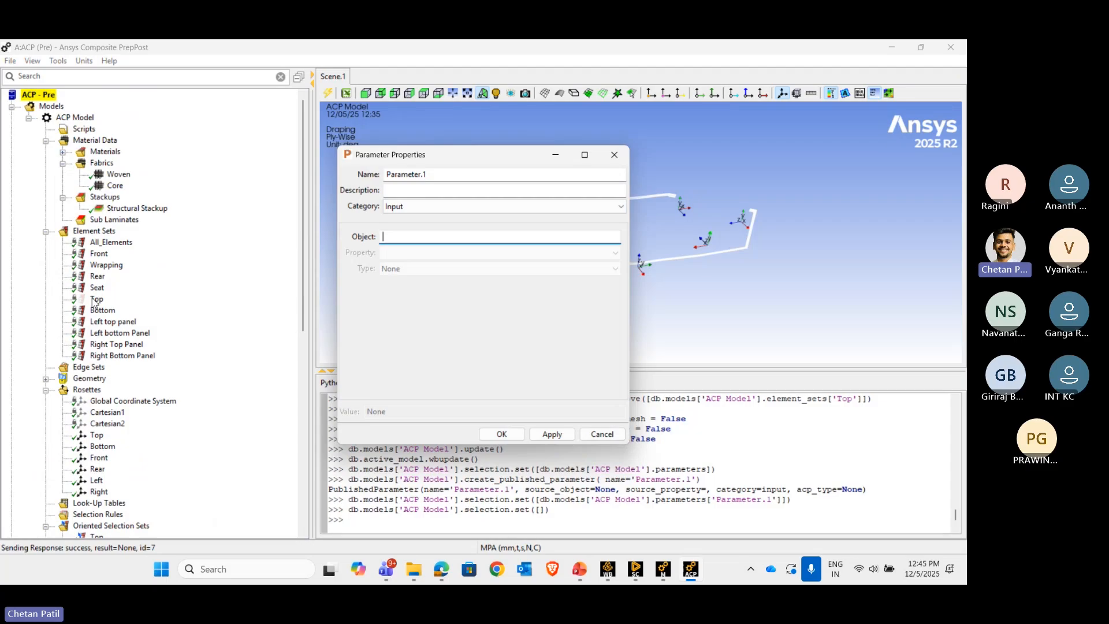
left_click(115, 186)
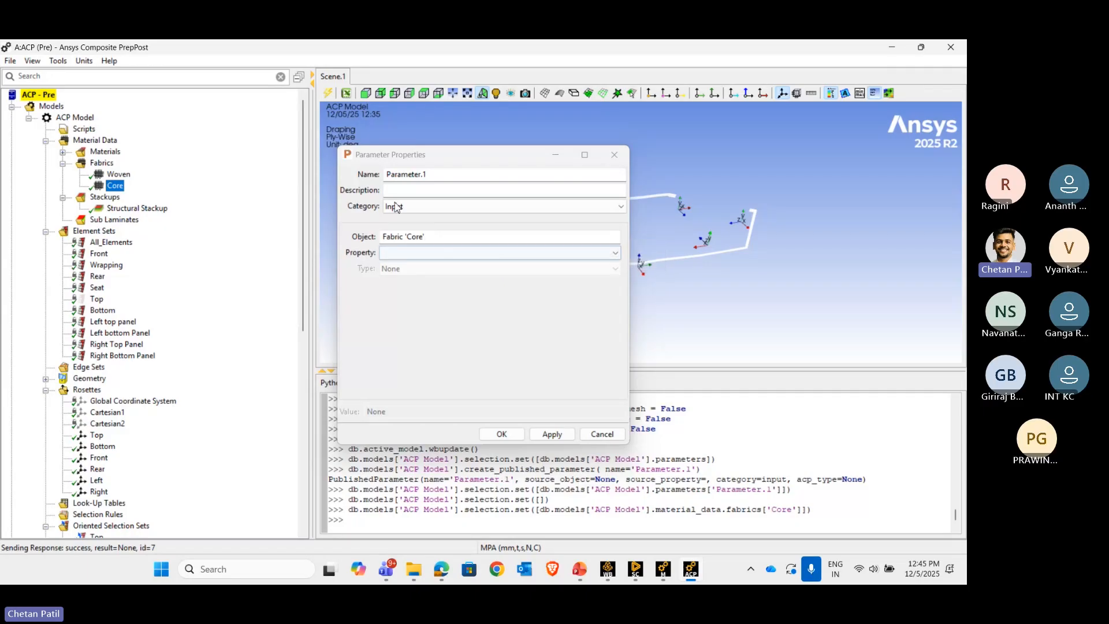
left_click(417, 254)
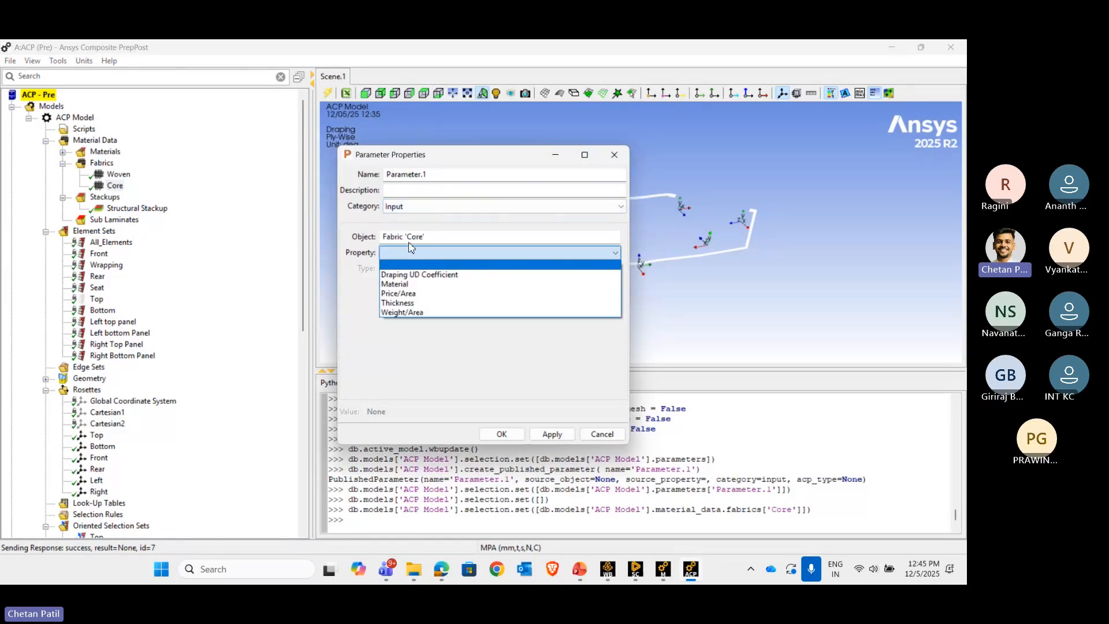
left_click(411, 305)
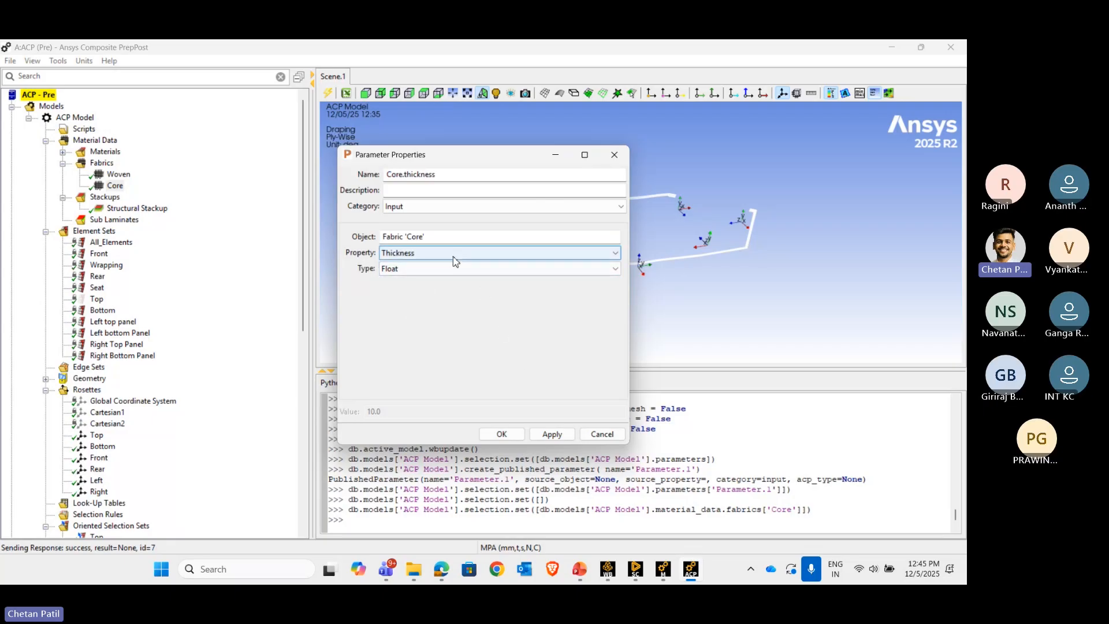
left_click(550, 432)
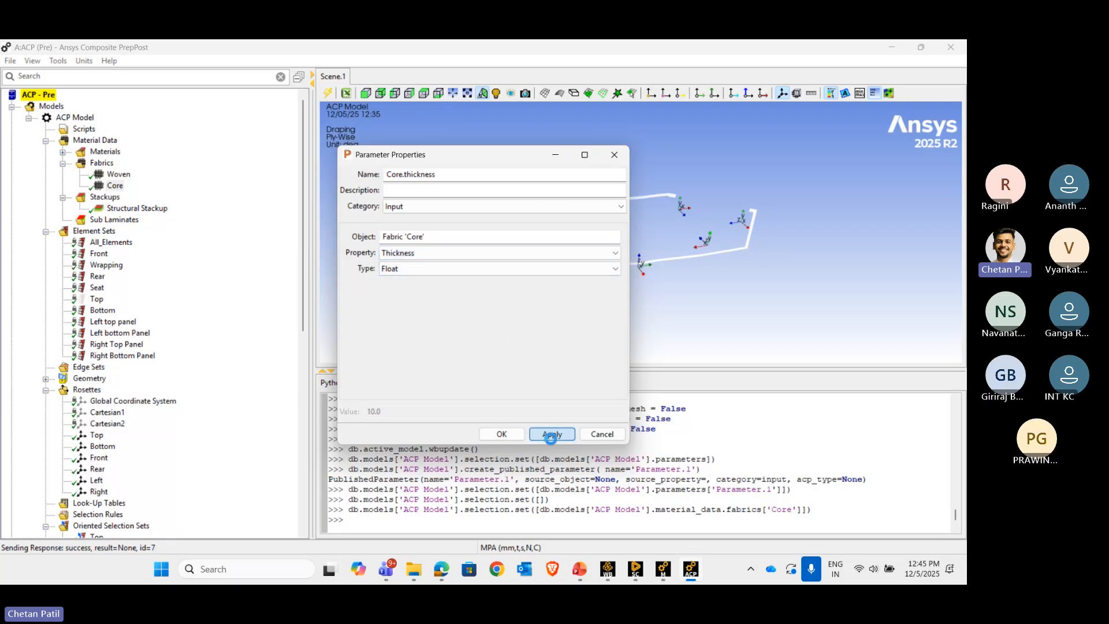
left_click(501, 435)
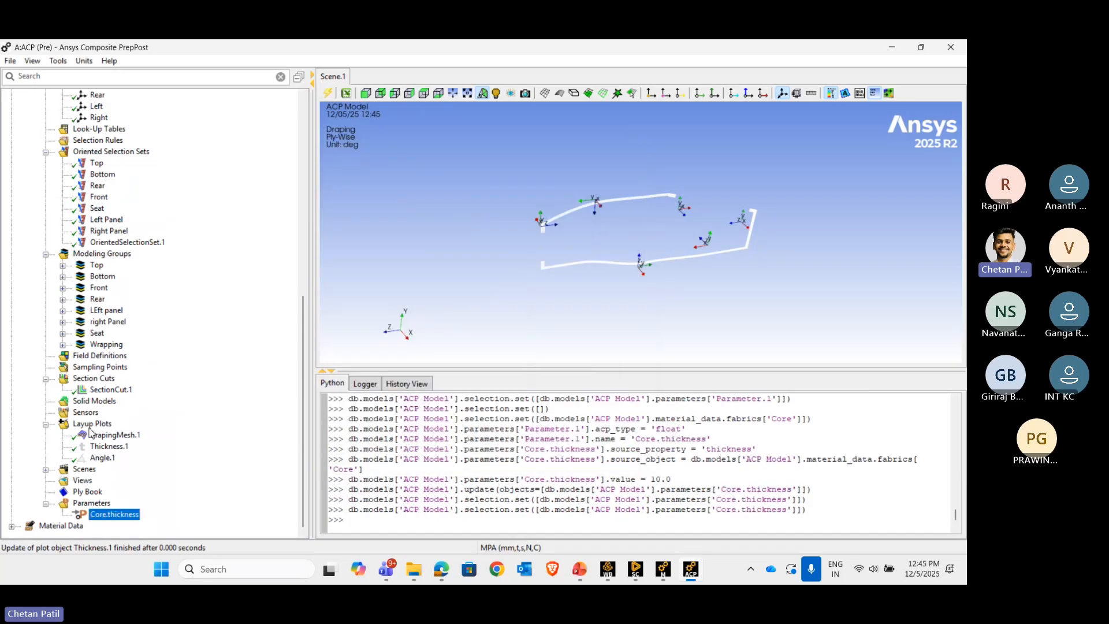
- Create an input parameter for the Number of Layers of ModelingPly.1 in the Top modeling group, and return to Workbench
right_click(100, 506)
left_click(133, 510)
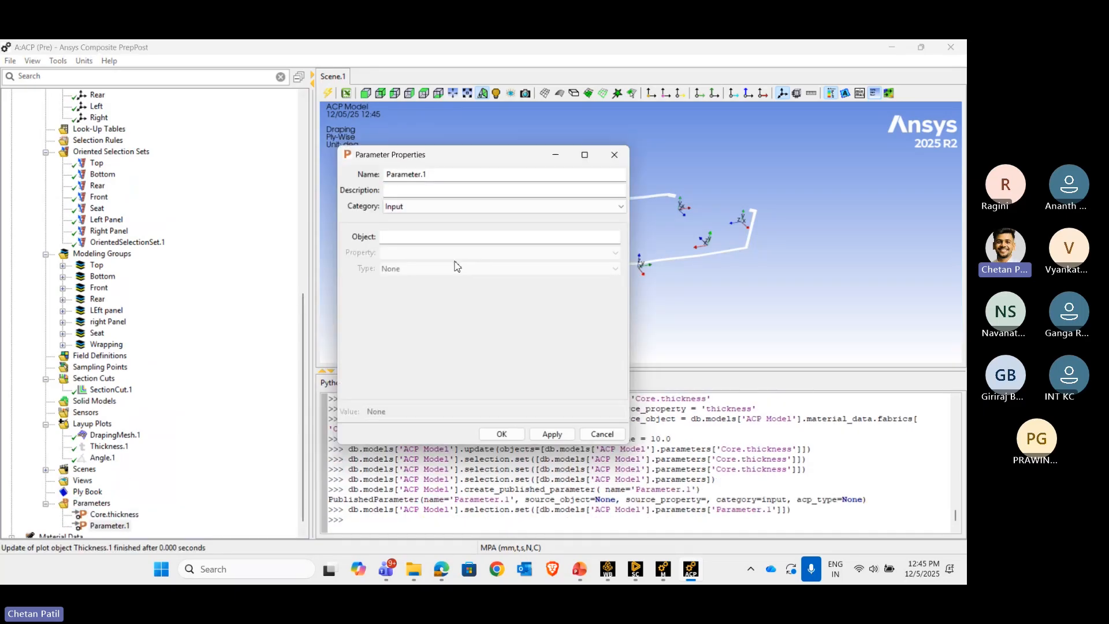
left_click(419, 237)
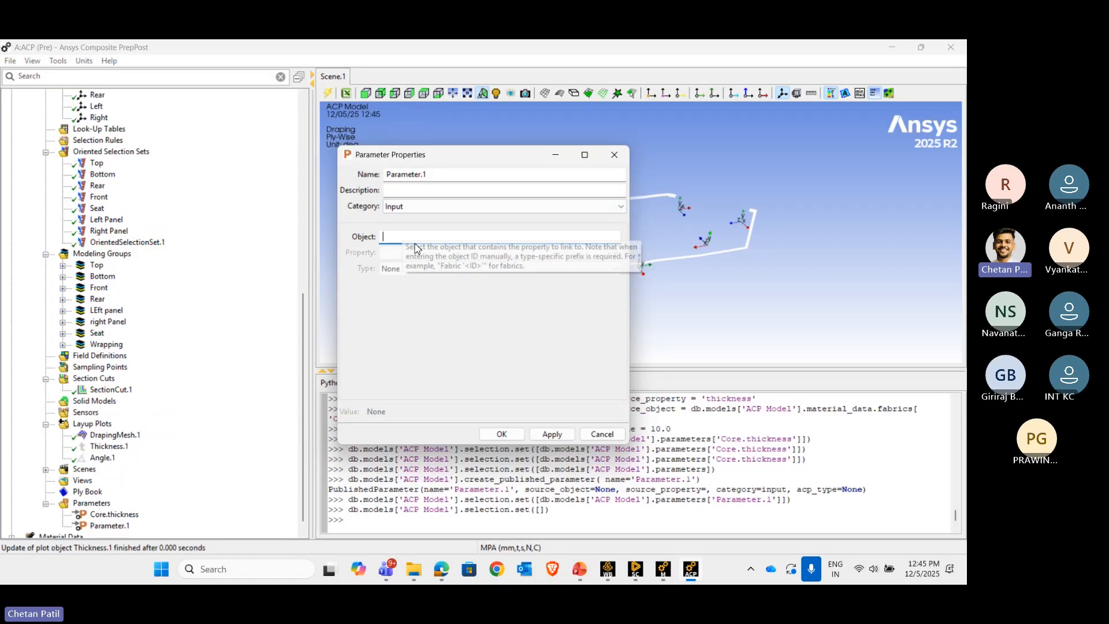
scroll(114, 281, "up", 8)
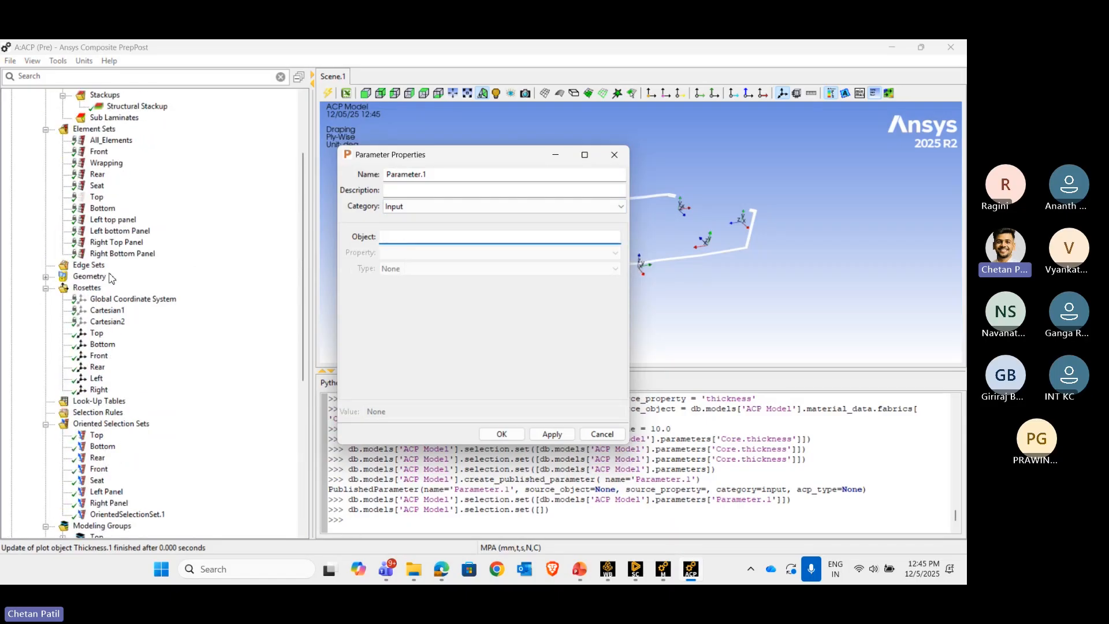
scroll(112, 279, "down", 4)
left_click(63, 402)
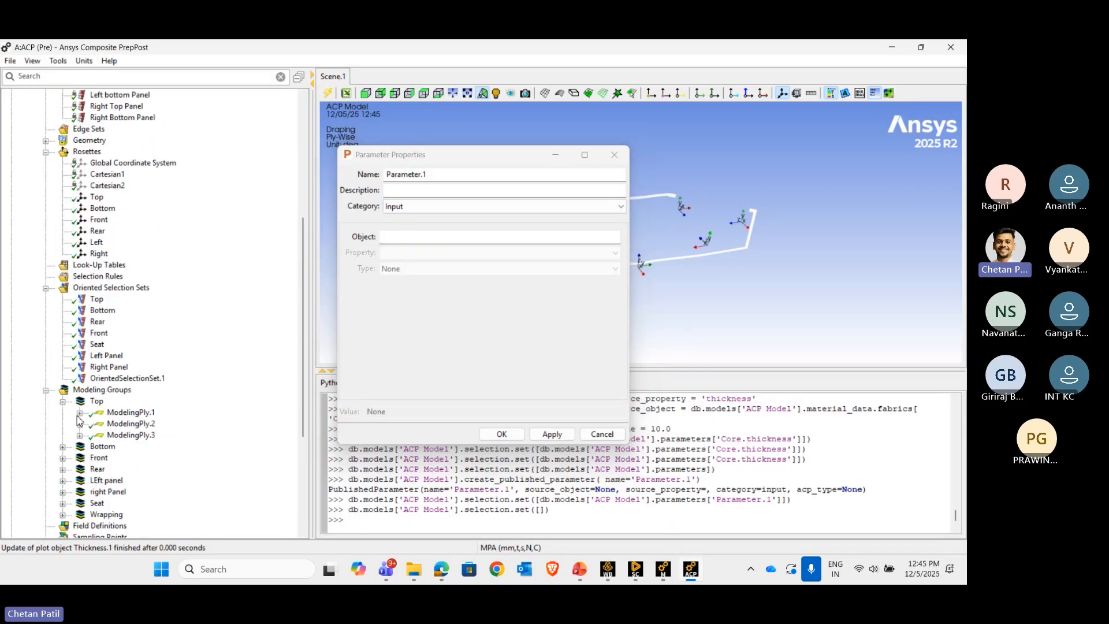
left_click(79, 412)
left_click(134, 414)
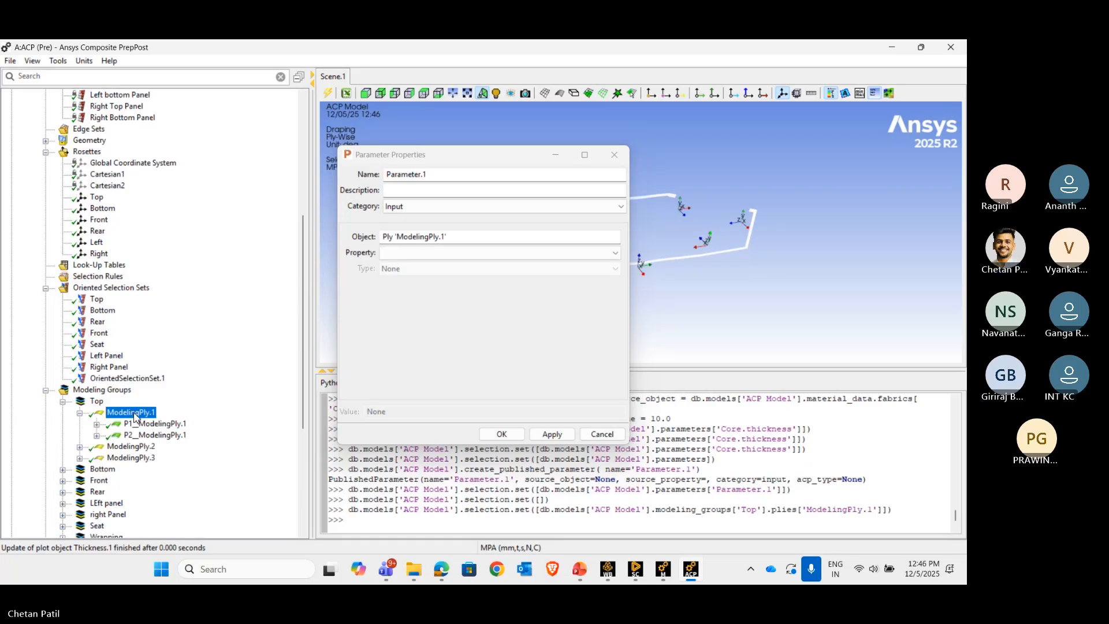
left_click(428, 253)
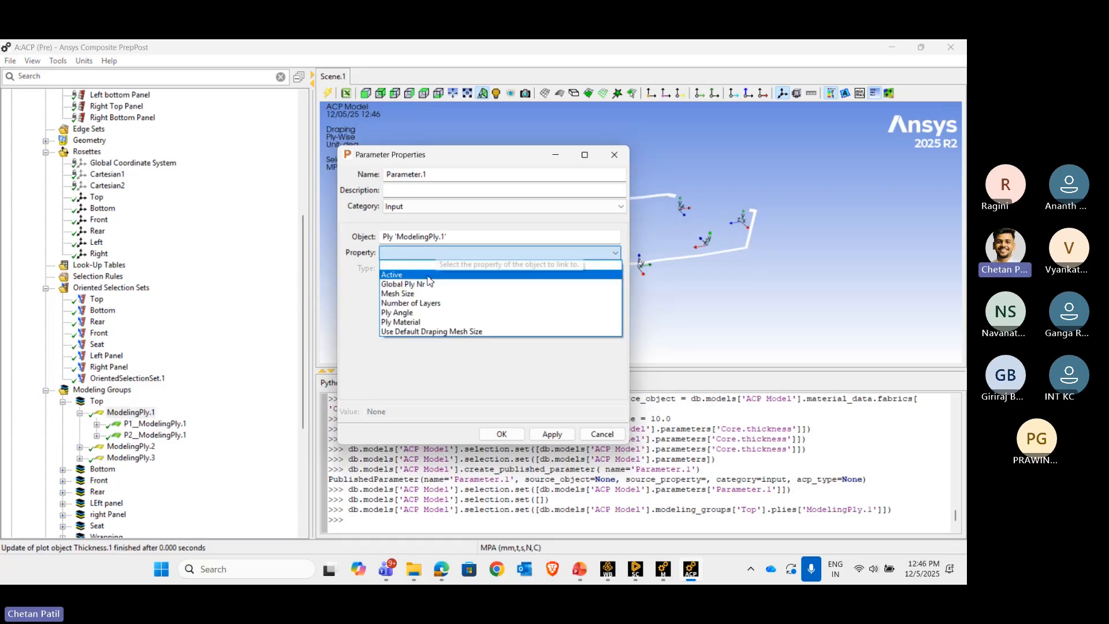
left_click(411, 303)
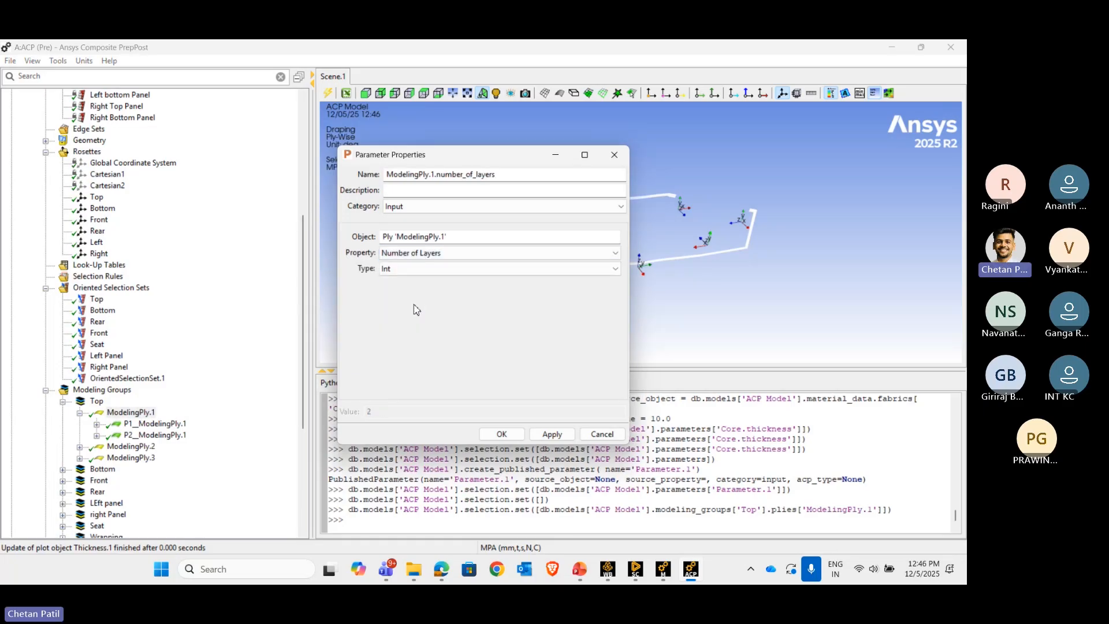
left_click(552, 434)
left_click(511, 437)
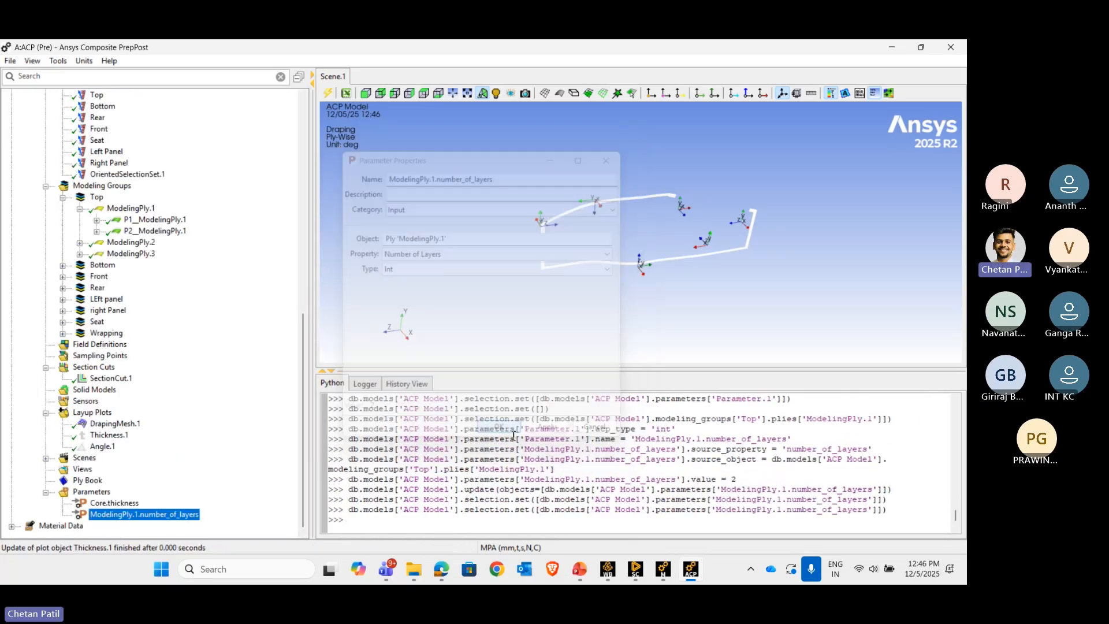
left_click(608, 569)
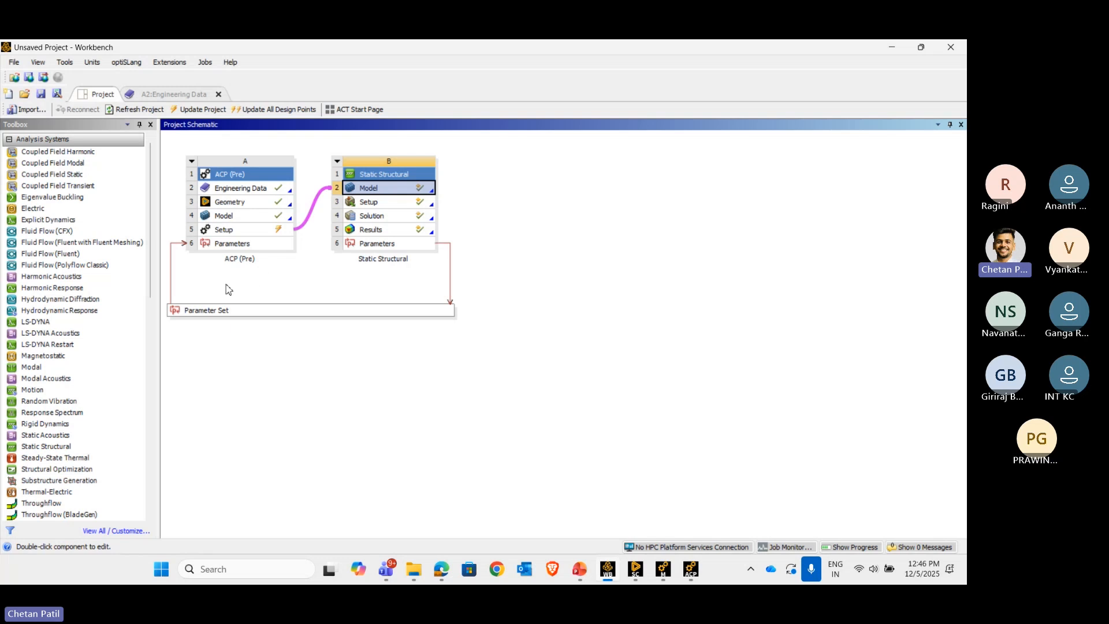
- Open the Parameter Set and review the core thickness, layer count and maximum equivalent stress parameters with the current design point
double_click(258, 310)
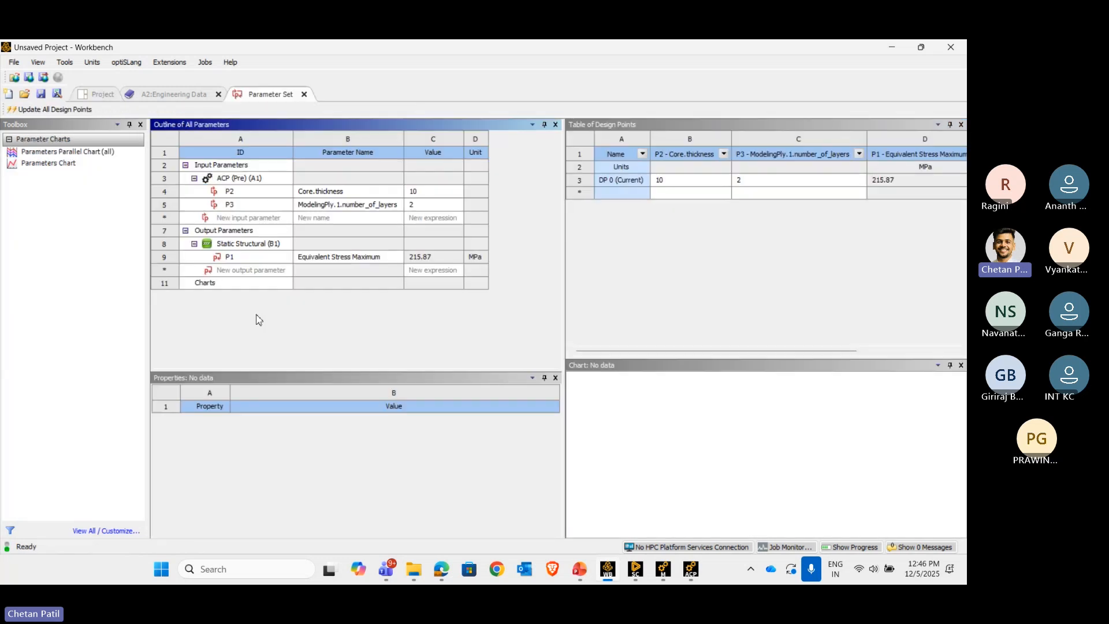
left_click(258, 206)
left_click(251, 257)
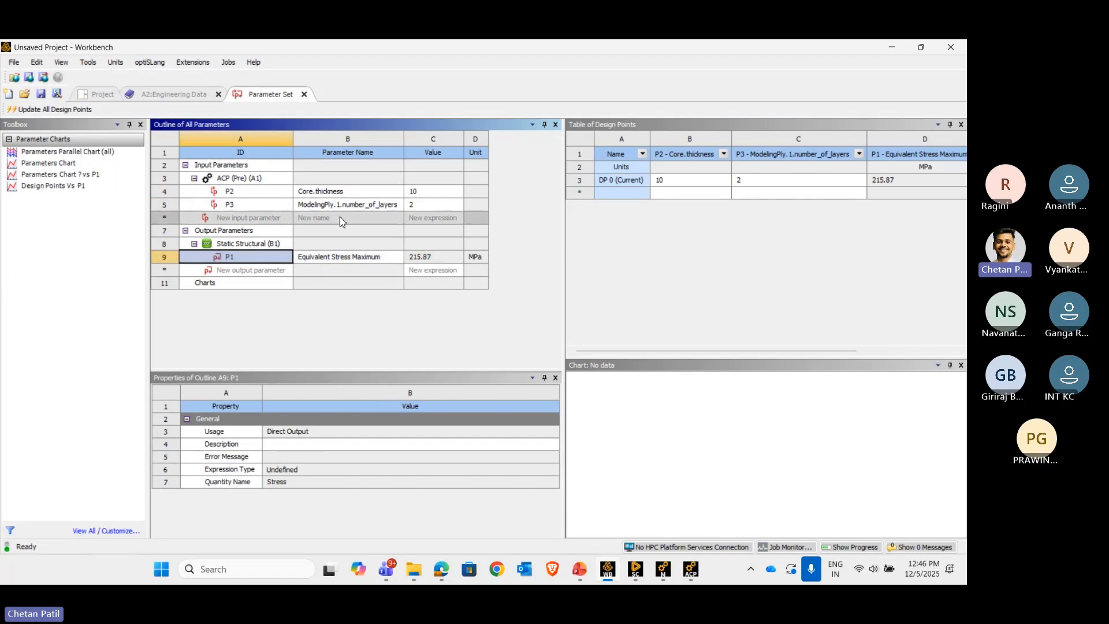
left_click(679, 182)
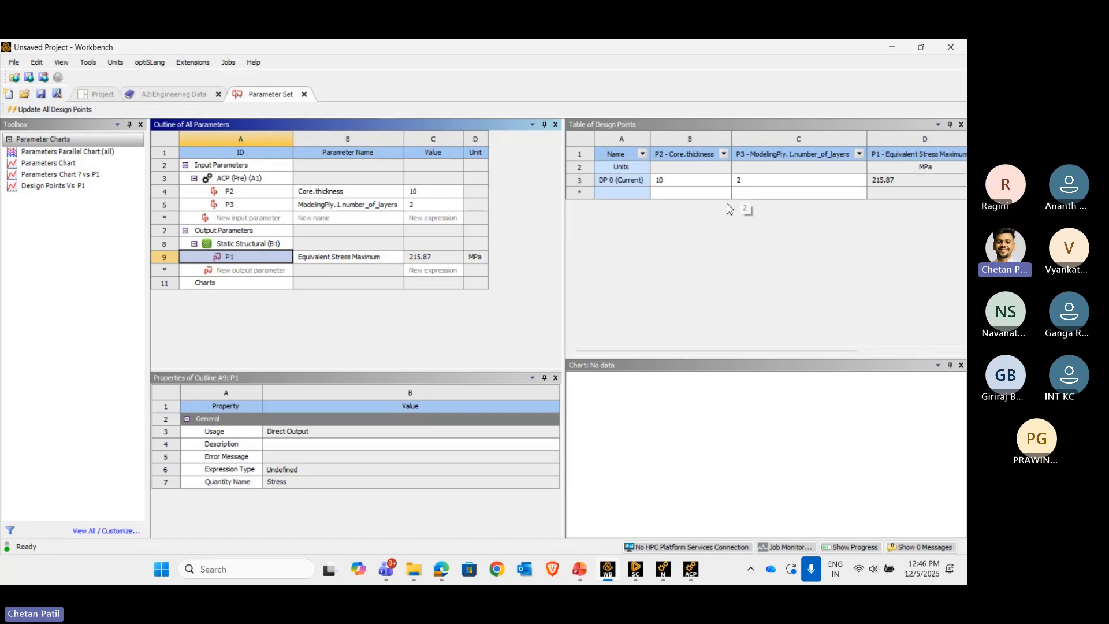
- Add a design point with a Core.thickness of 14 and 1 layer for ModelingPly.1
left_click(663, 194)
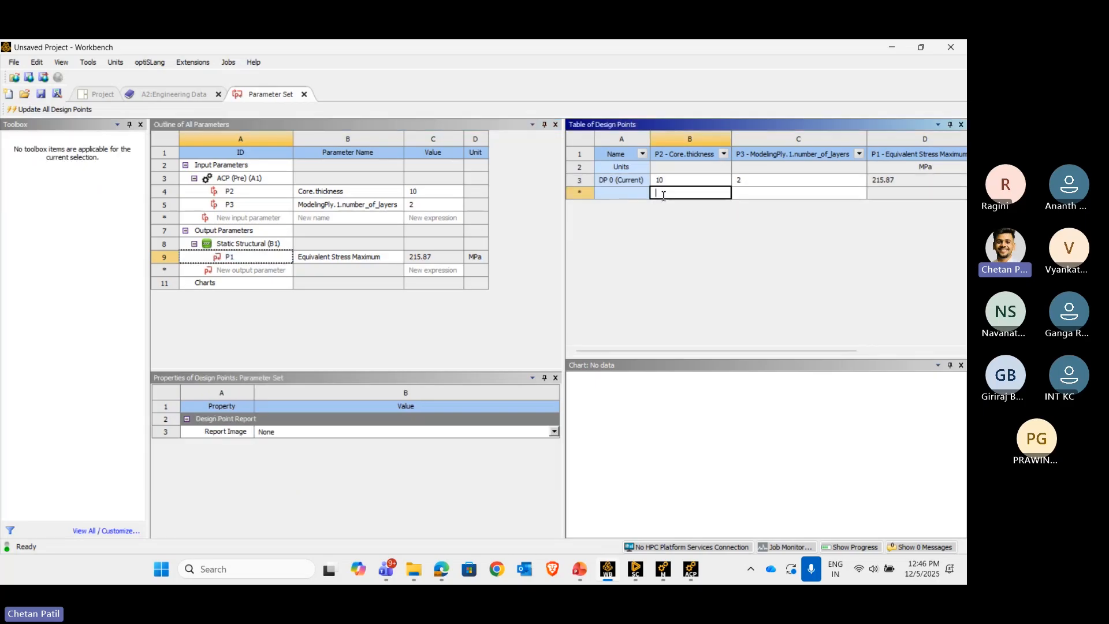
type("14")
key("Return")
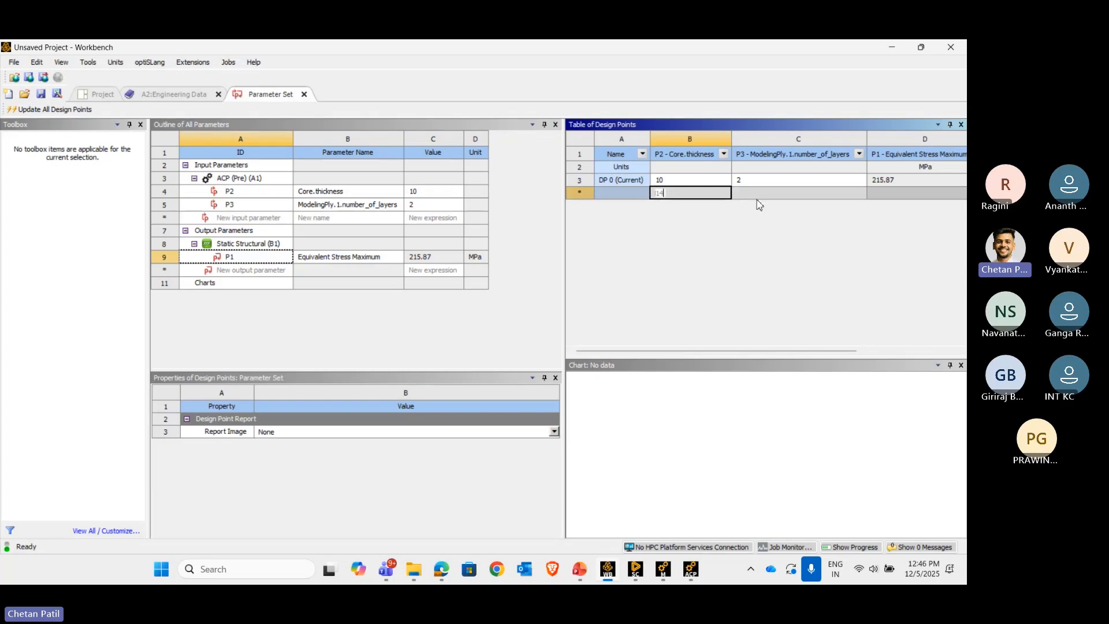
left_click(760, 197)
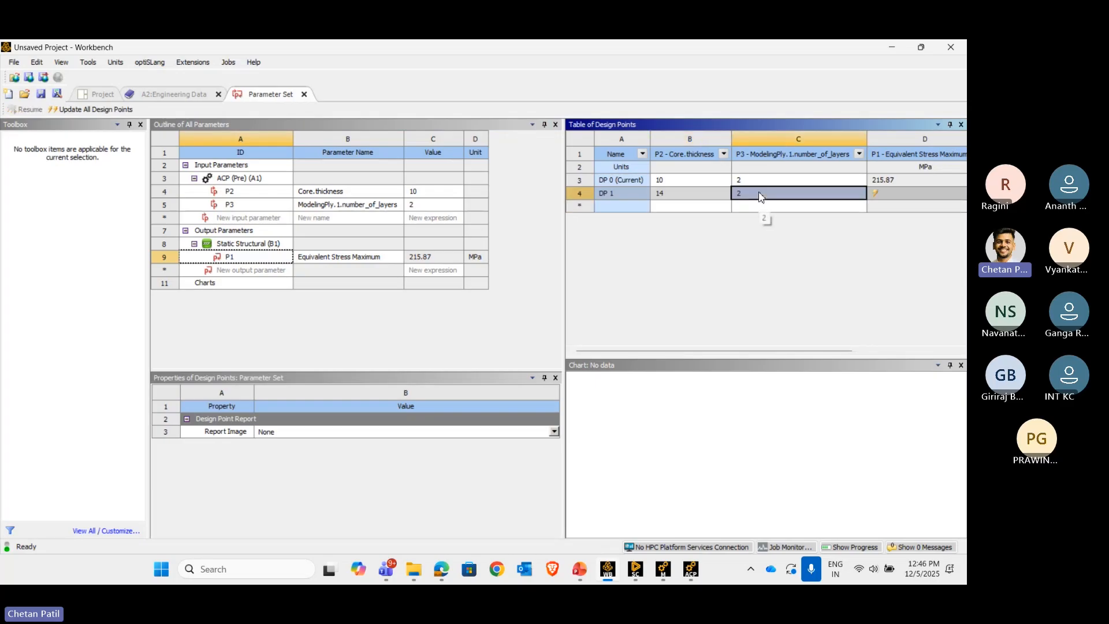
type("1")
key("Return")
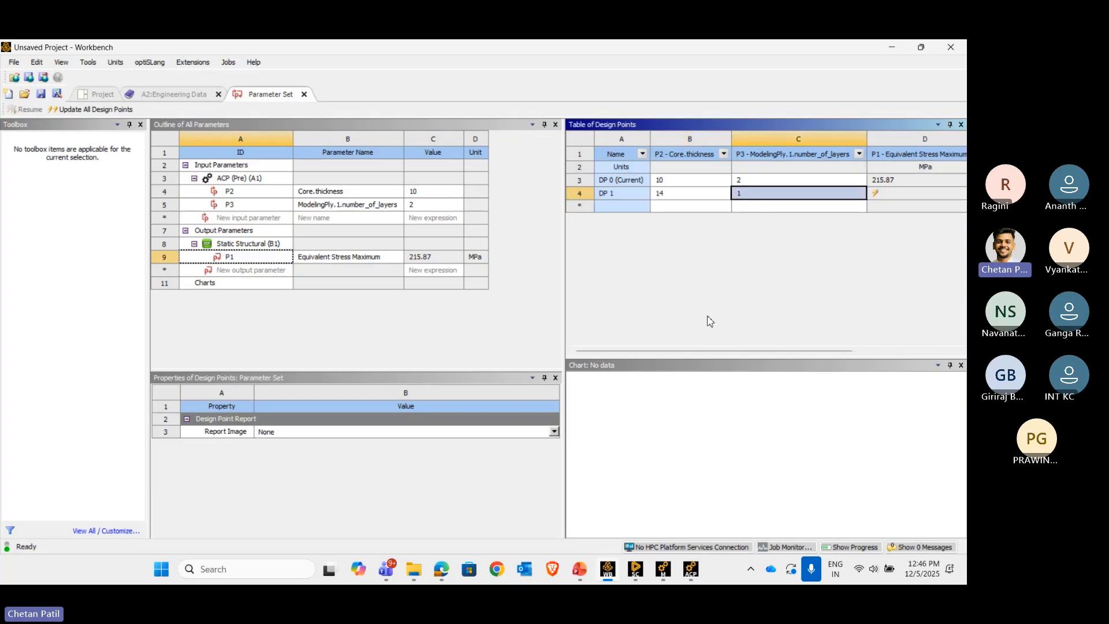
- Add a second design point with a Core.thickness of 7 and 6 layers for ModelingPly.1, and update all design points
left_click_drag(702, 350, 649, 367)
double_click(680, 206)
type("7")
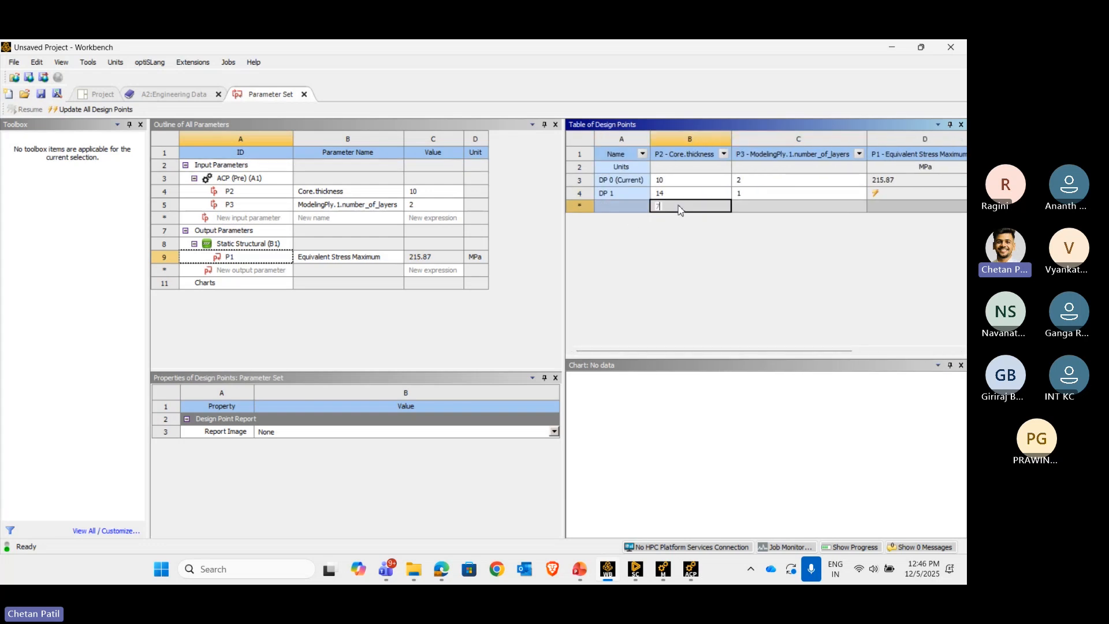
left_click(763, 208)
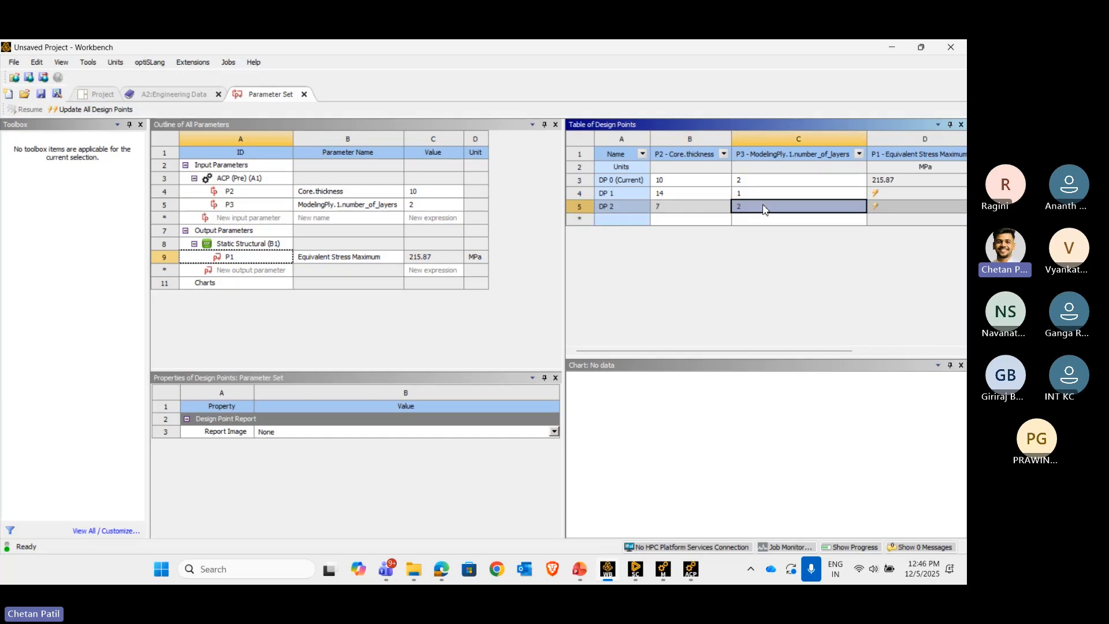
type("6")
key("Return")
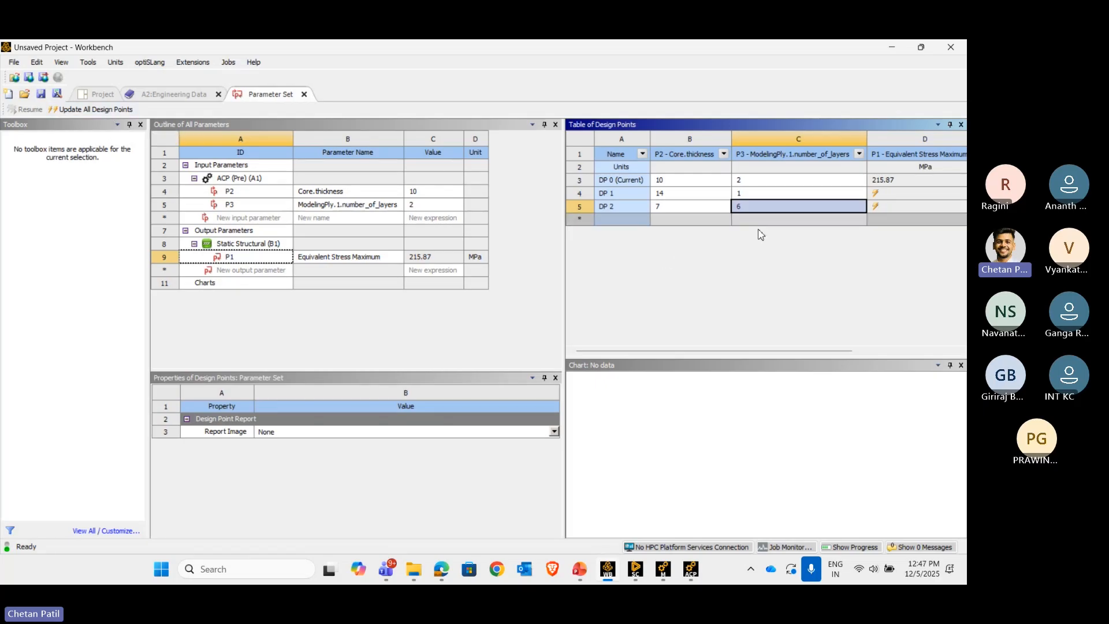
left_click(110, 115)
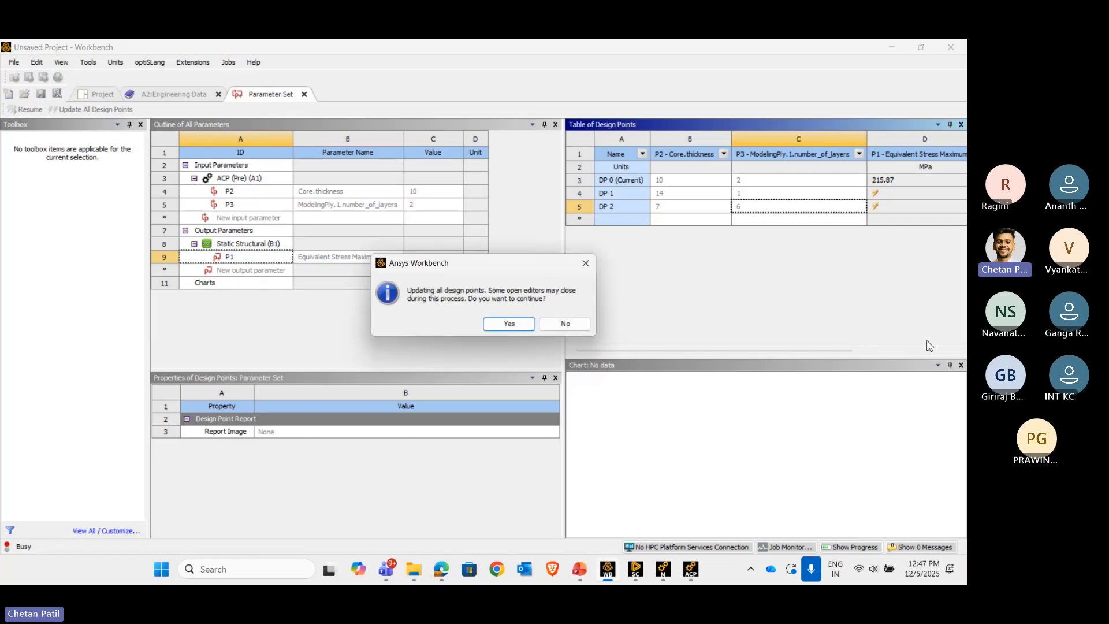
left_click(506, 325)
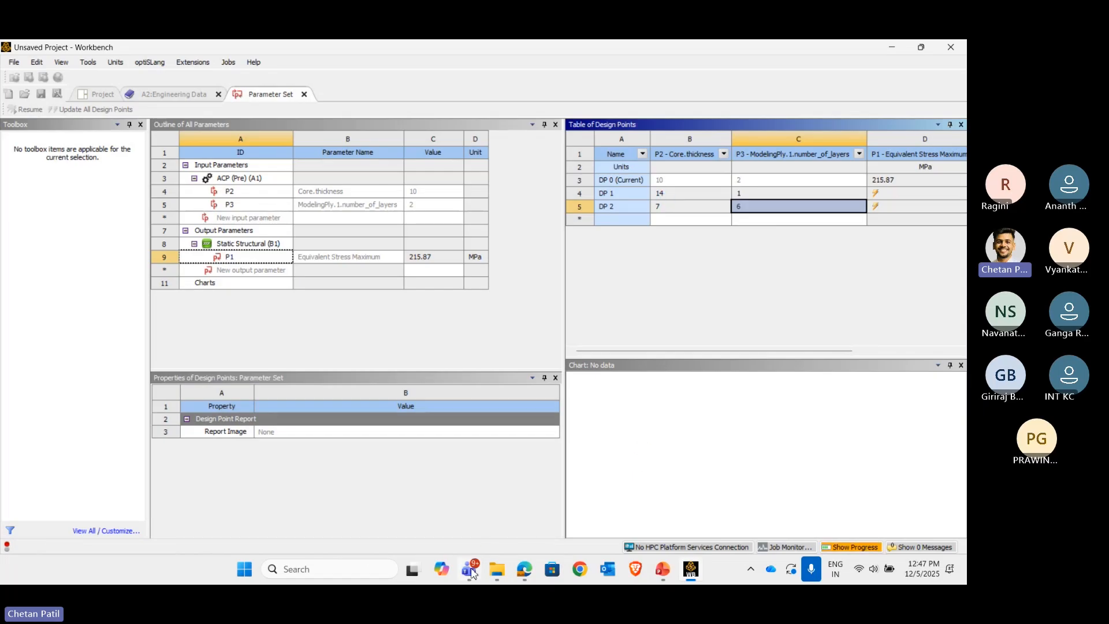
- Switch to Microsoft Teams to check the meeting chat while the design points update, and return to Workbench
mouse_move(470, 573)
left_click(462, 508)
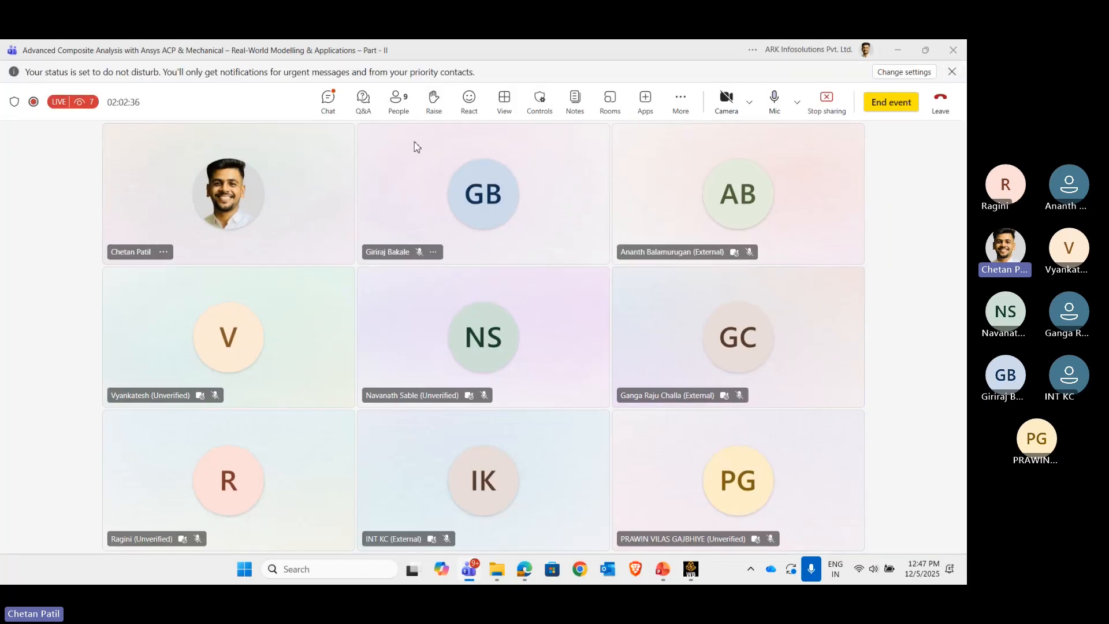
left_click(327, 101)
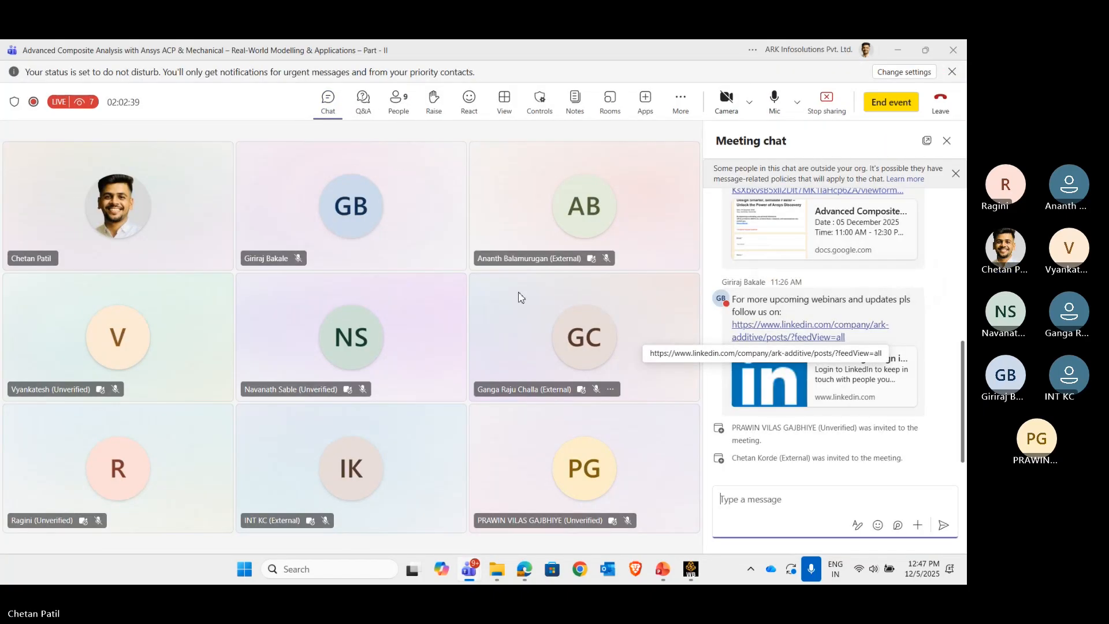
left_click(897, 56)
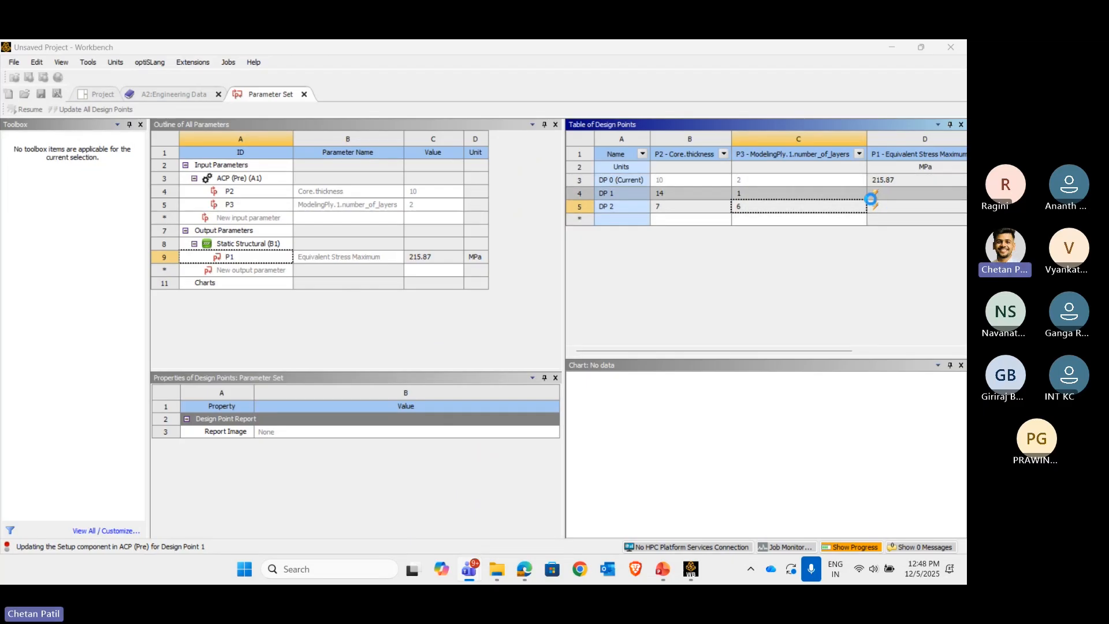
left_click(945, 259)
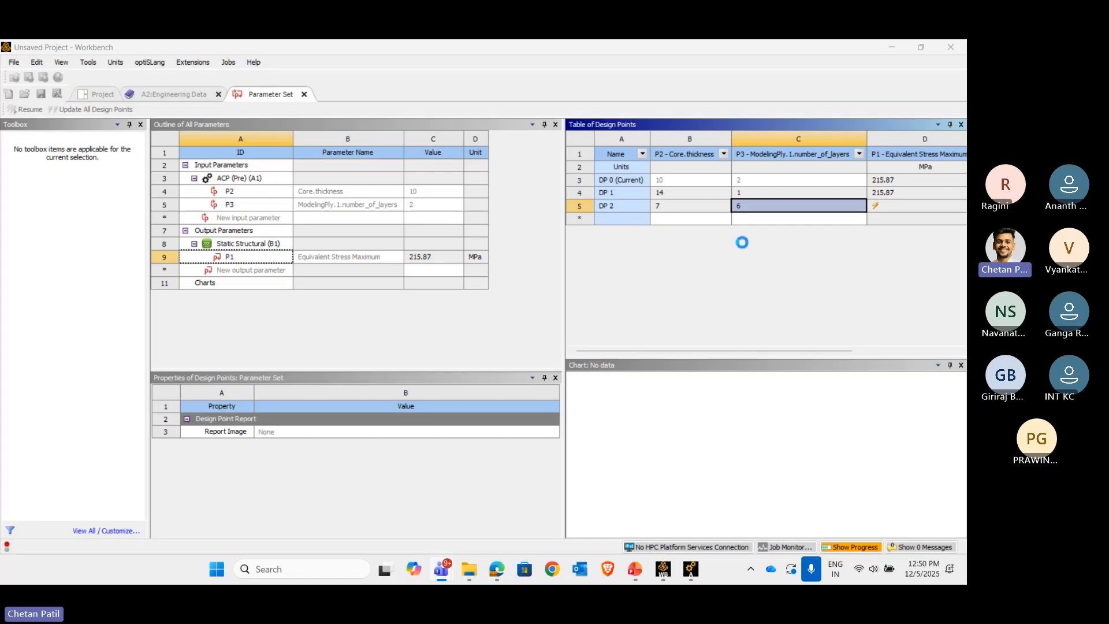
- Read the new participant messages in the Teams meeting chat down to the latest one, and go back to Workbench
key("alt+Tab")
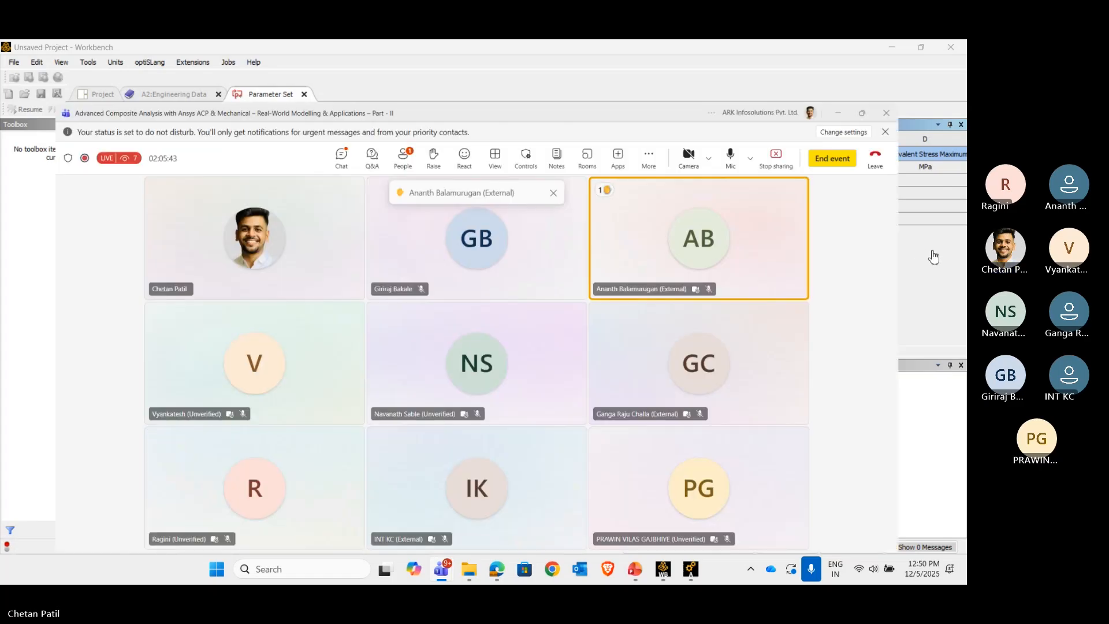
left_click(341, 108)
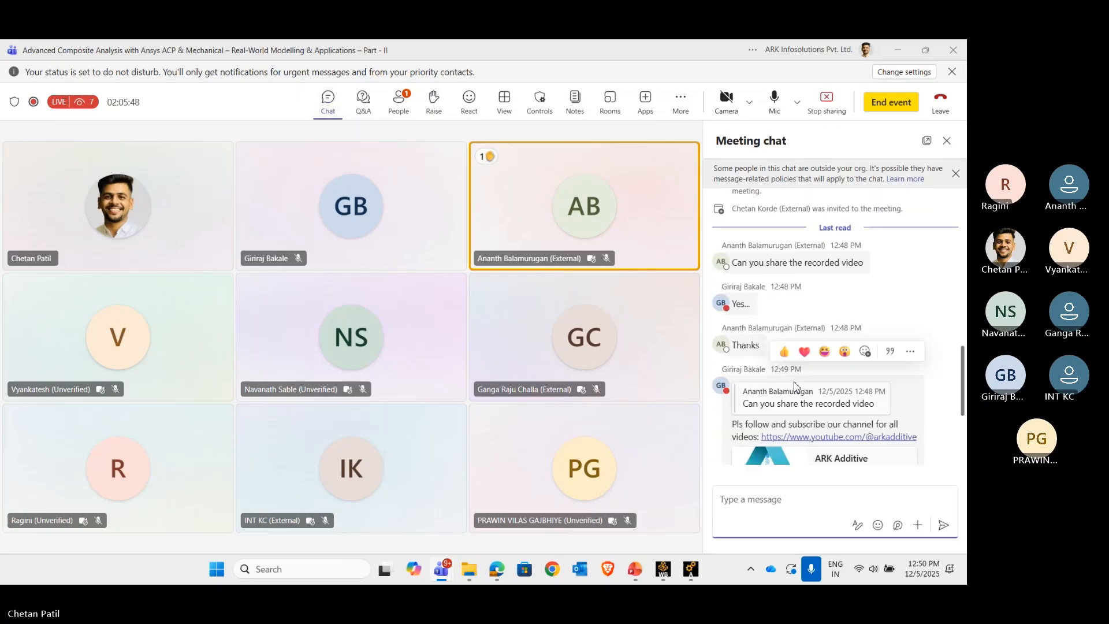
scroll(795, 386, "down", 5)
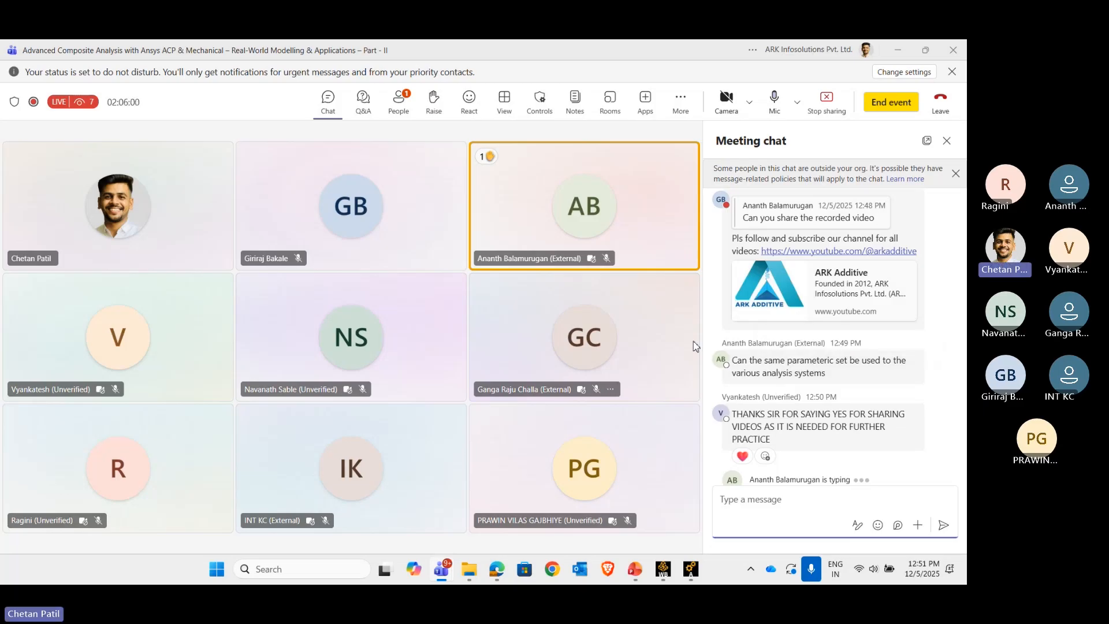
left_click(902, 49)
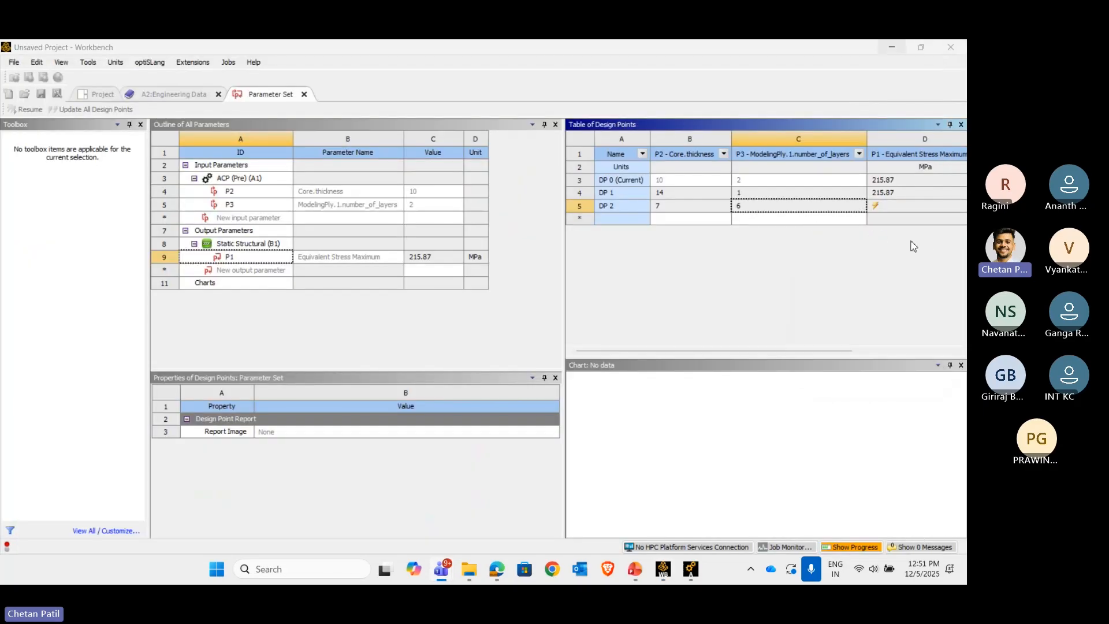
- Reopen the Teams meeting chat to read the follow-up question on the parameter set, and return to the Workbench design point table
key("alt+Tab")
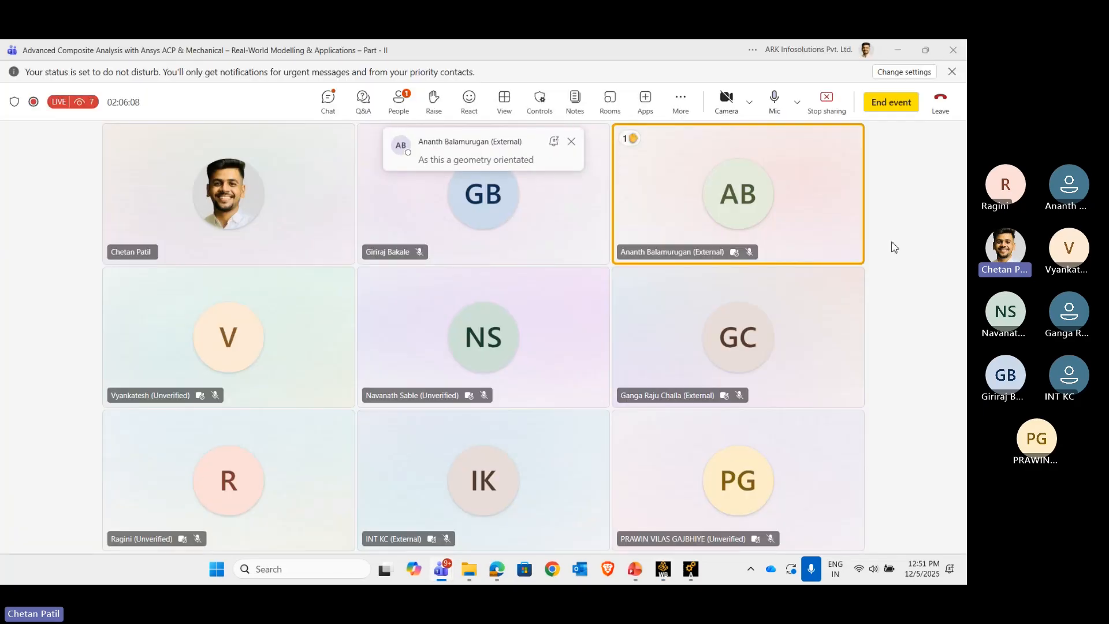
left_click(399, 115)
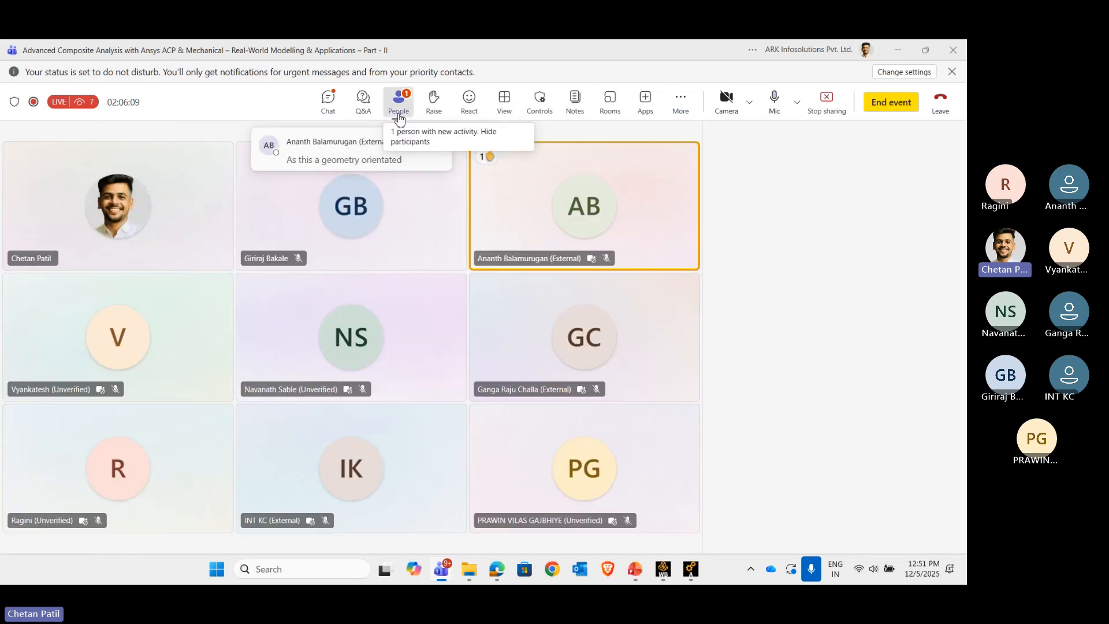
left_click(336, 113)
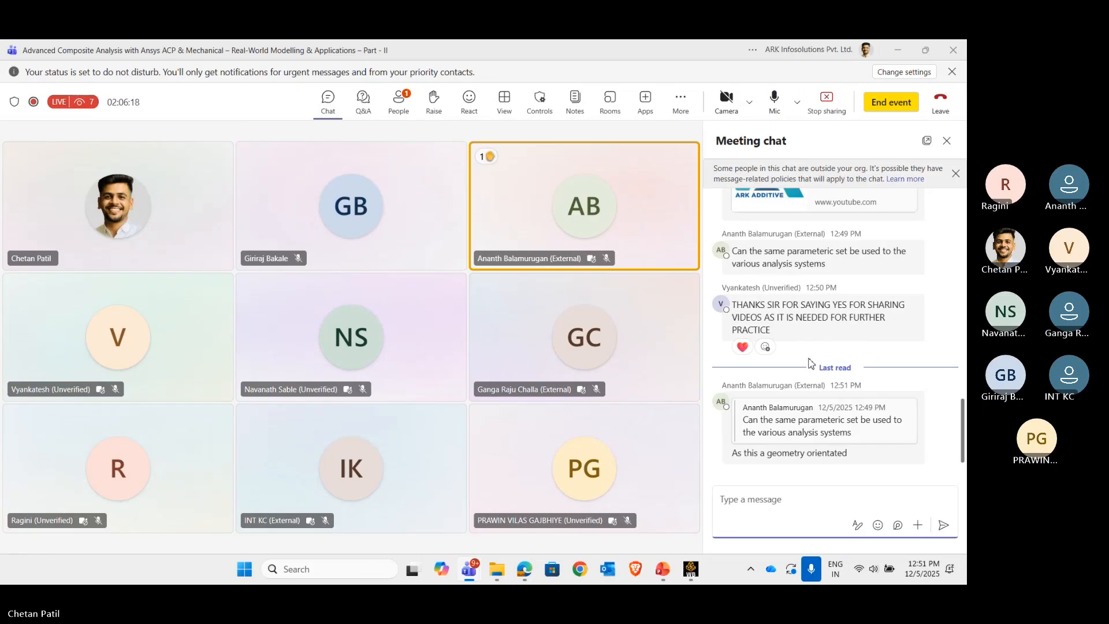
mouse_move(805, 453)
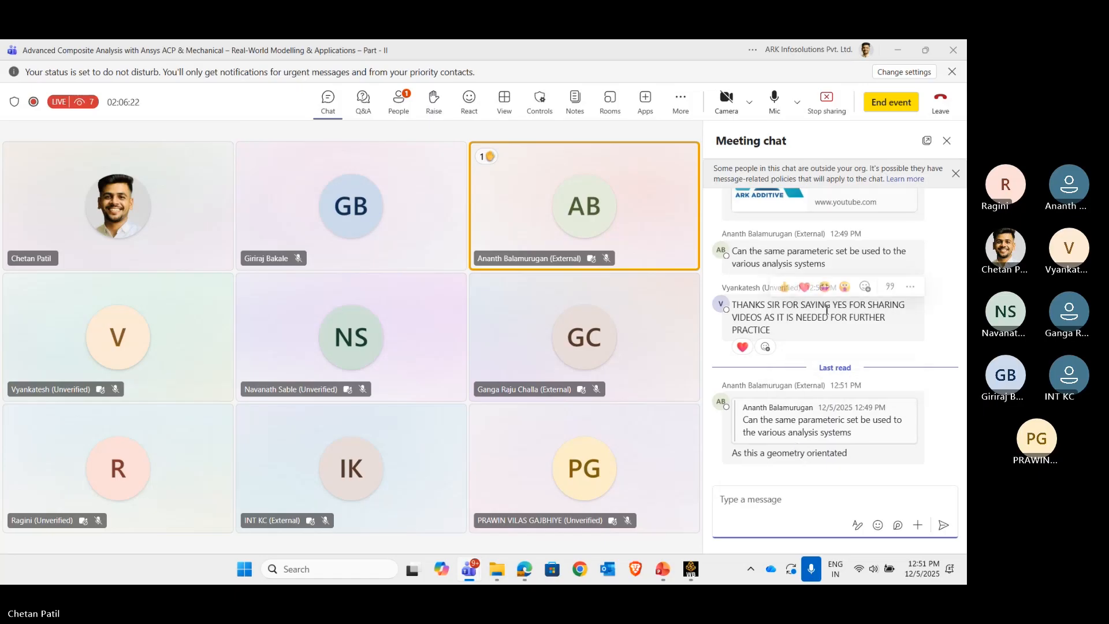
mouse_move(811, 338)
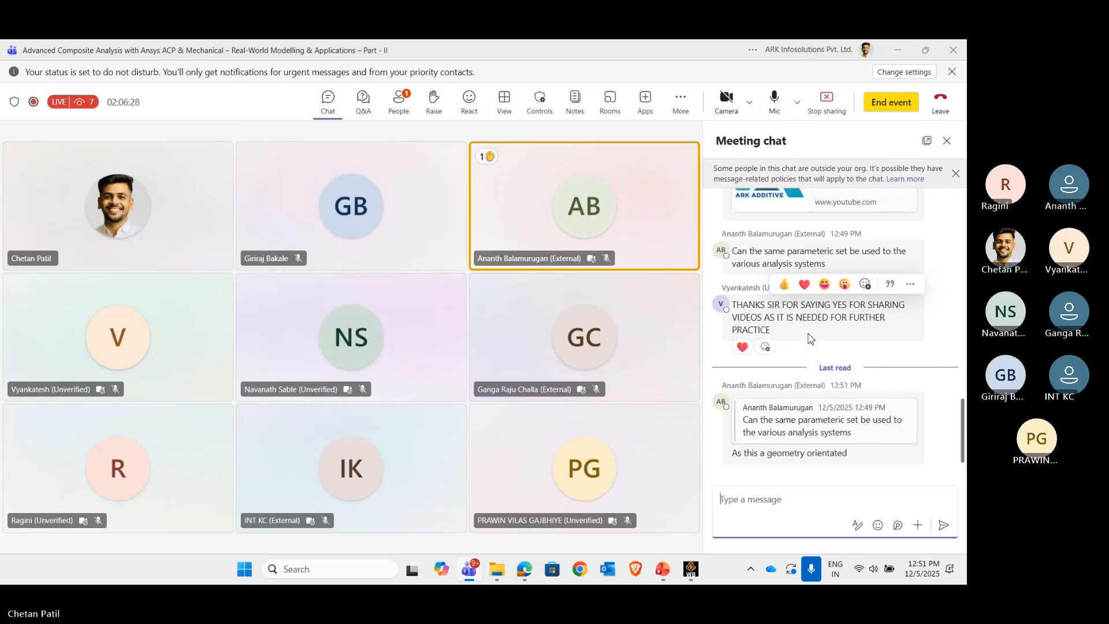
left_click(899, 51)
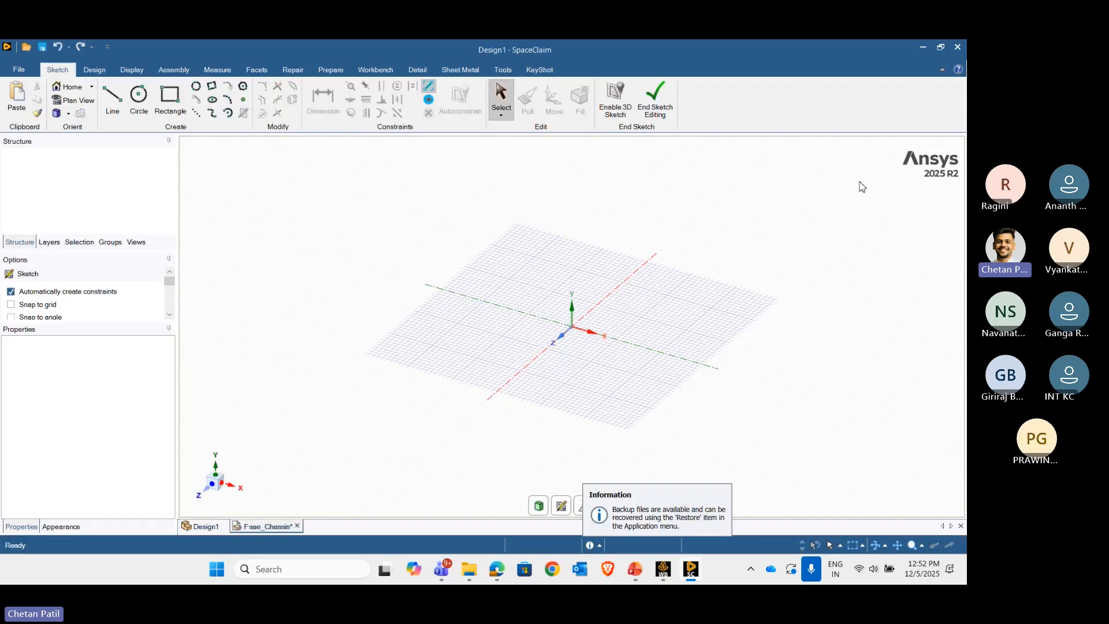
left_click(918, 47)
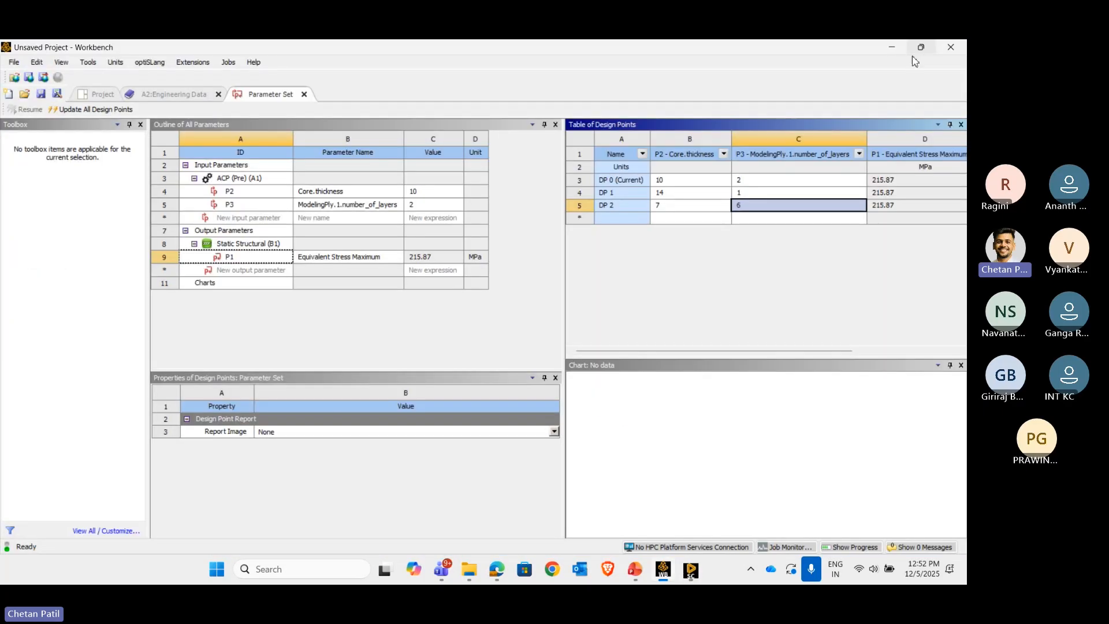